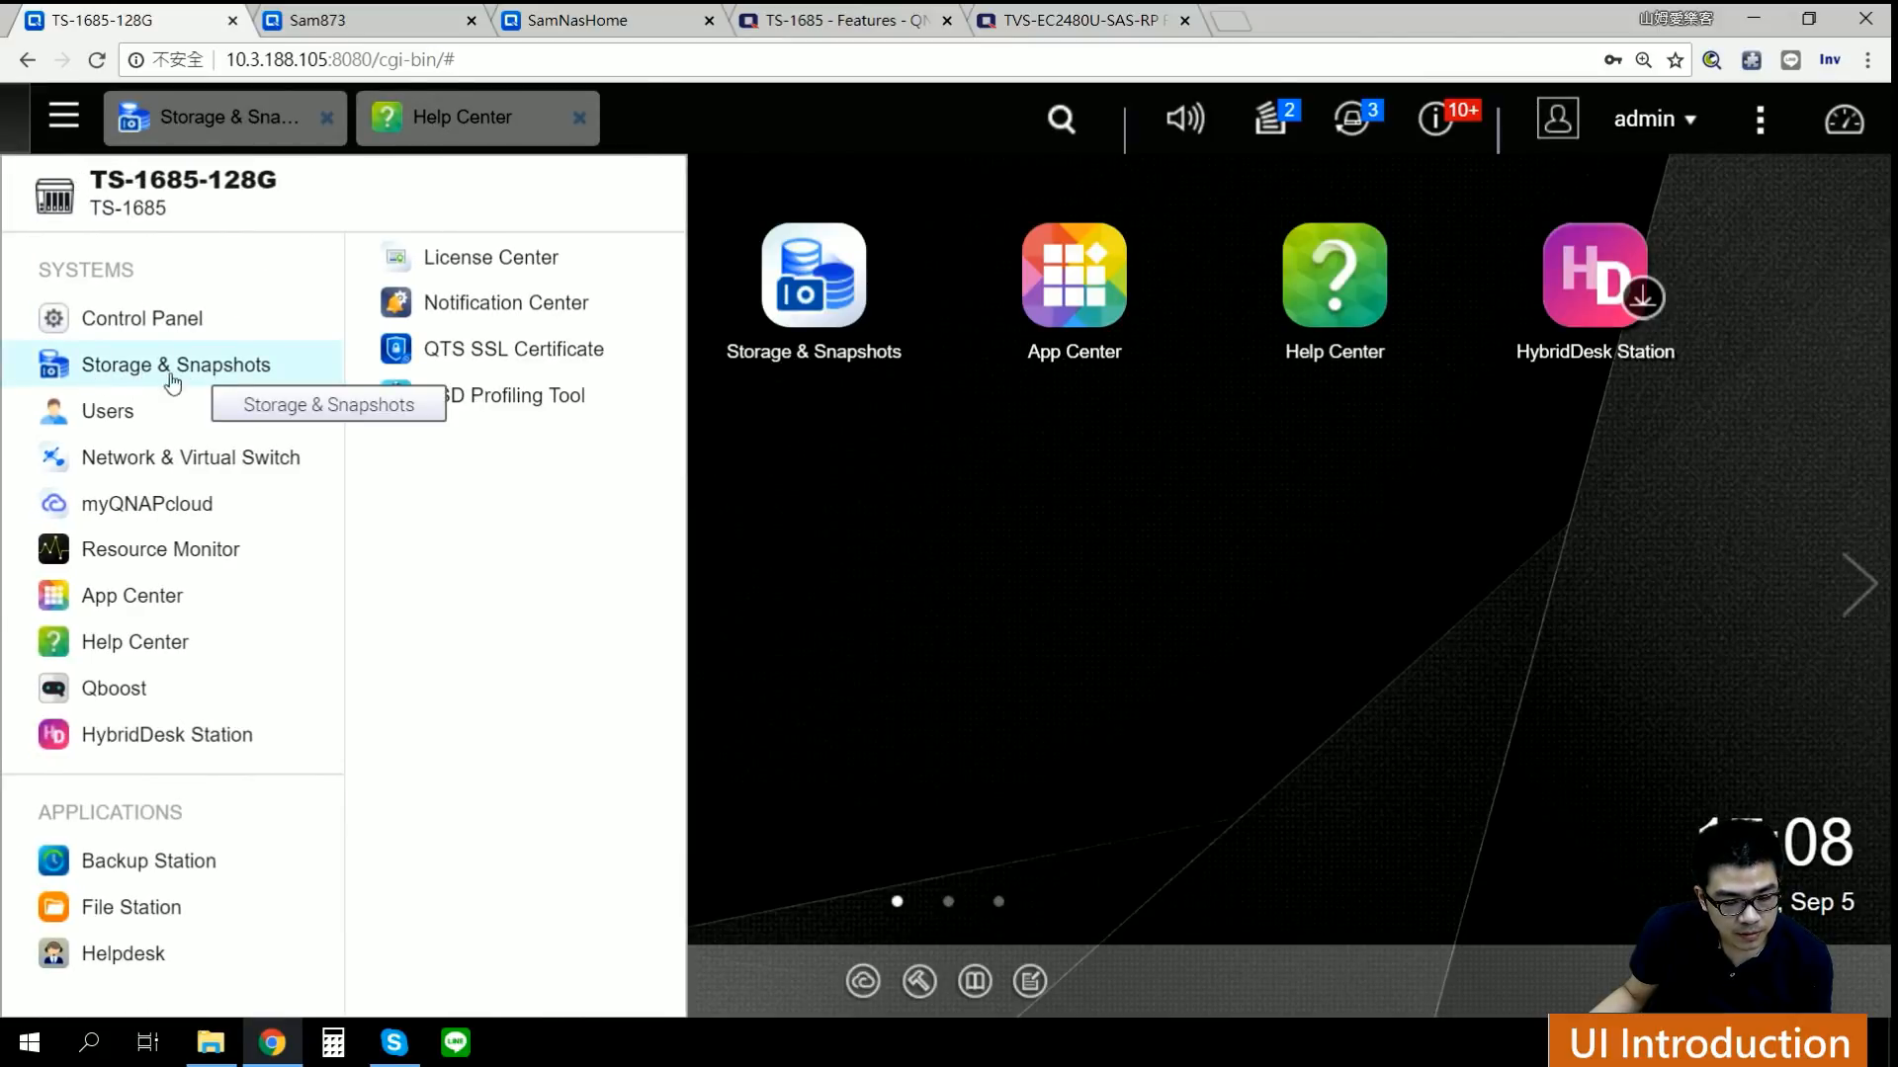
Step: Close the main menu, reopen it, and drag a Storage & Snapshots shortcut onto the desktop
click(97, 372)
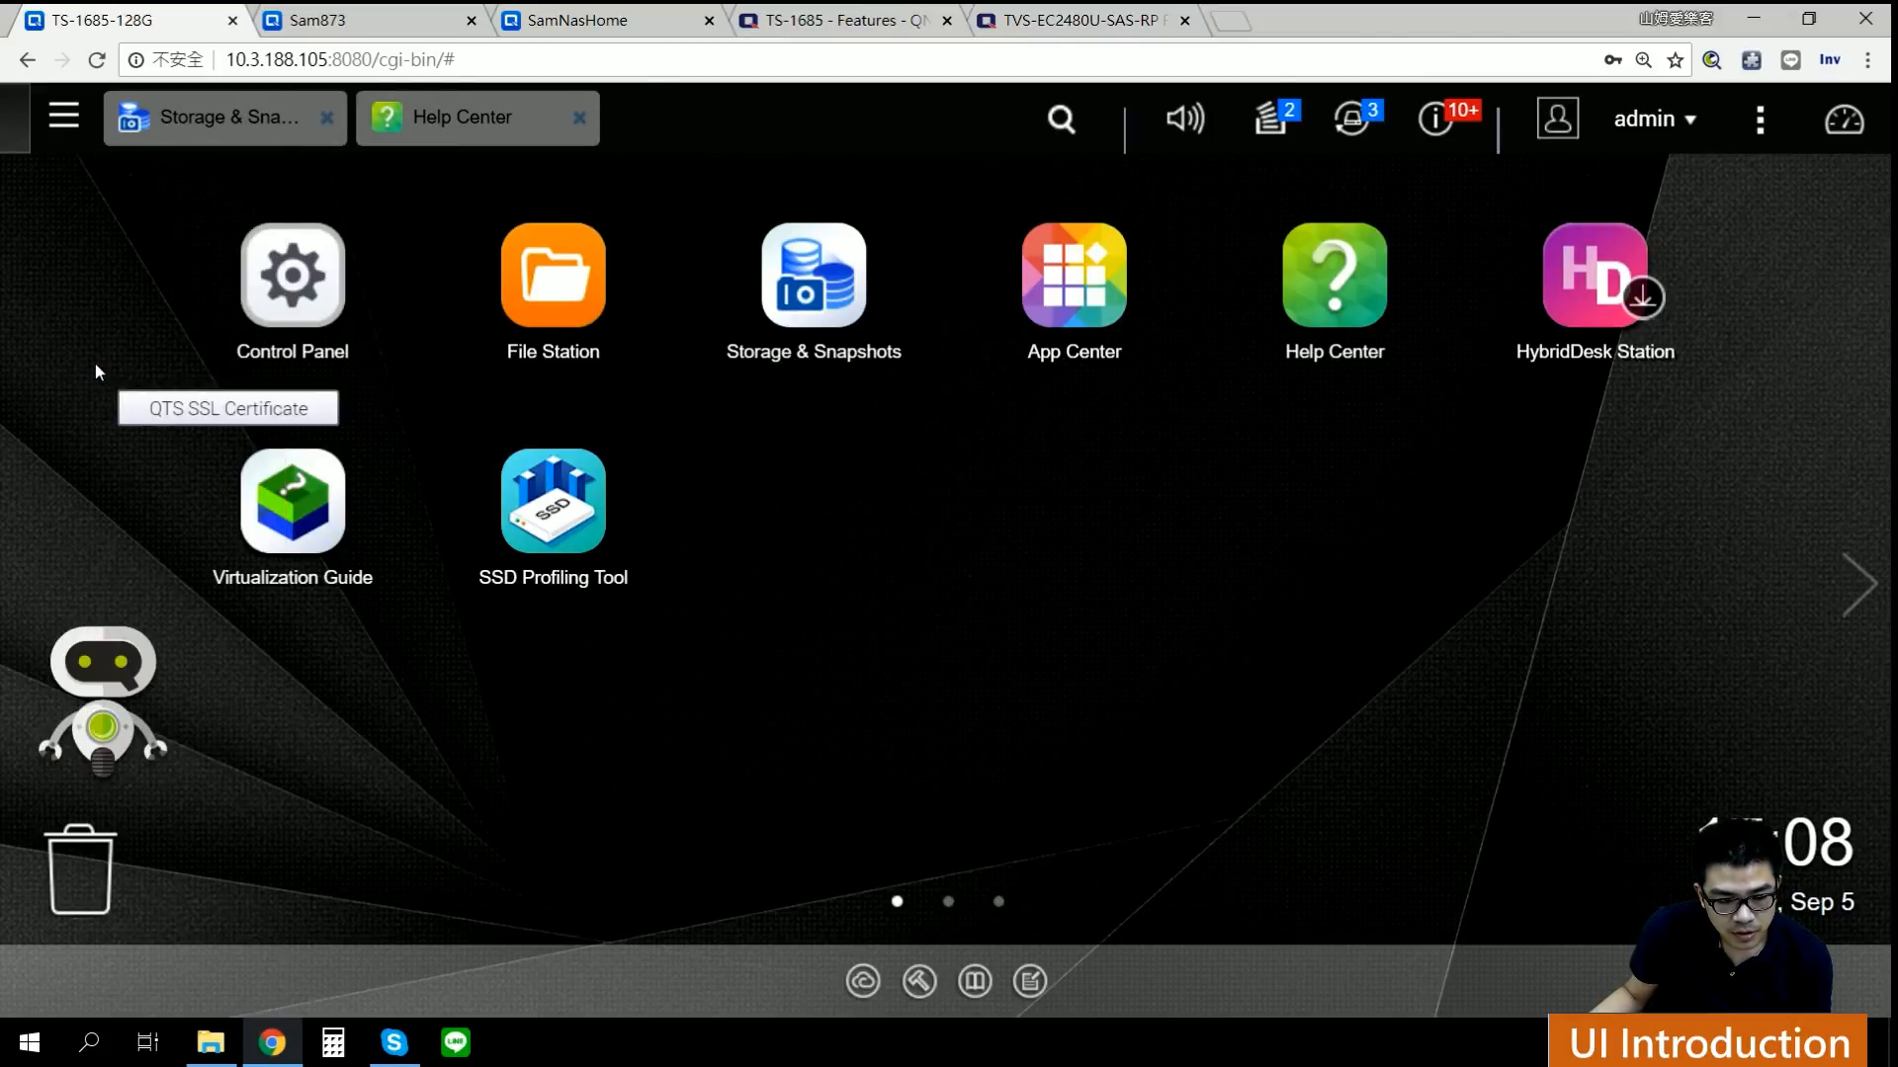
click(64, 124)
drag(99, 367, 840, 529)
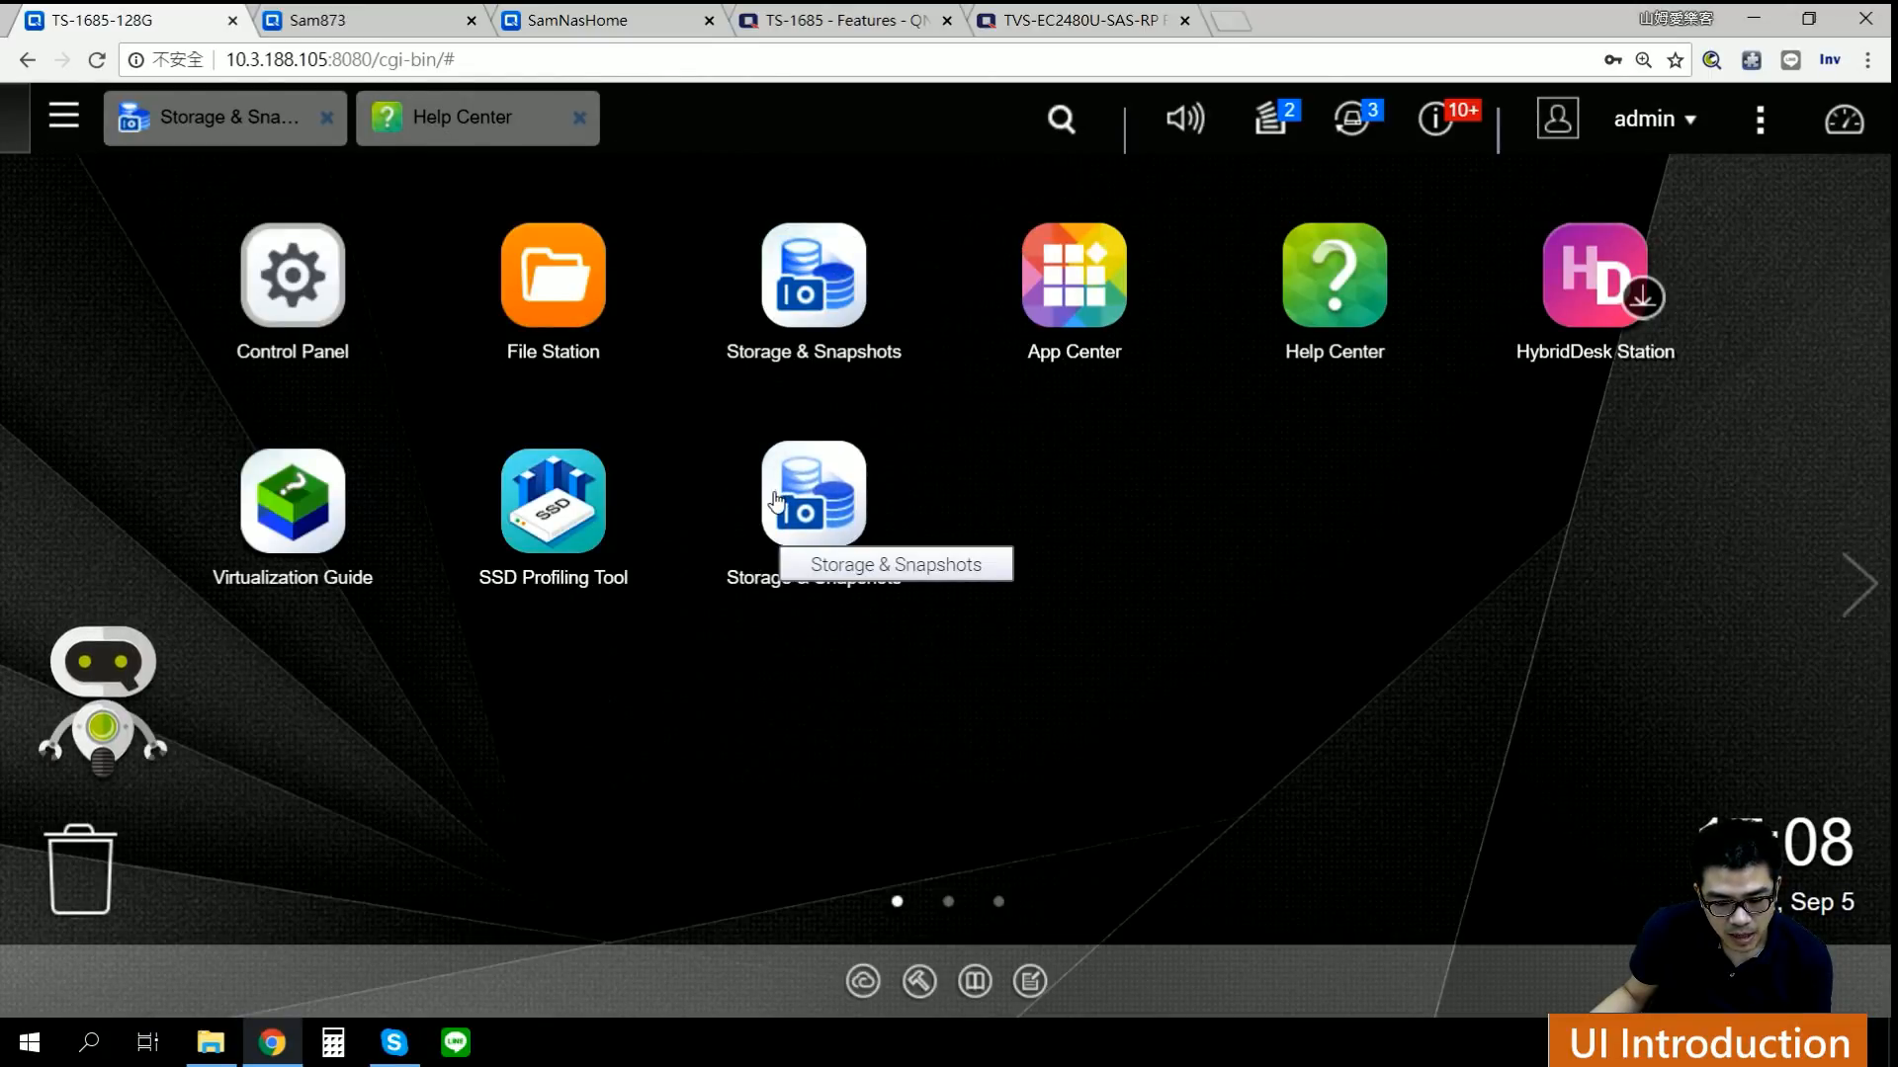
Step: Remove the duplicate Storage & Snapshots desktop shortcut and bring the Storage & Snapshots window forward
right_click(806, 517)
click(901, 604)
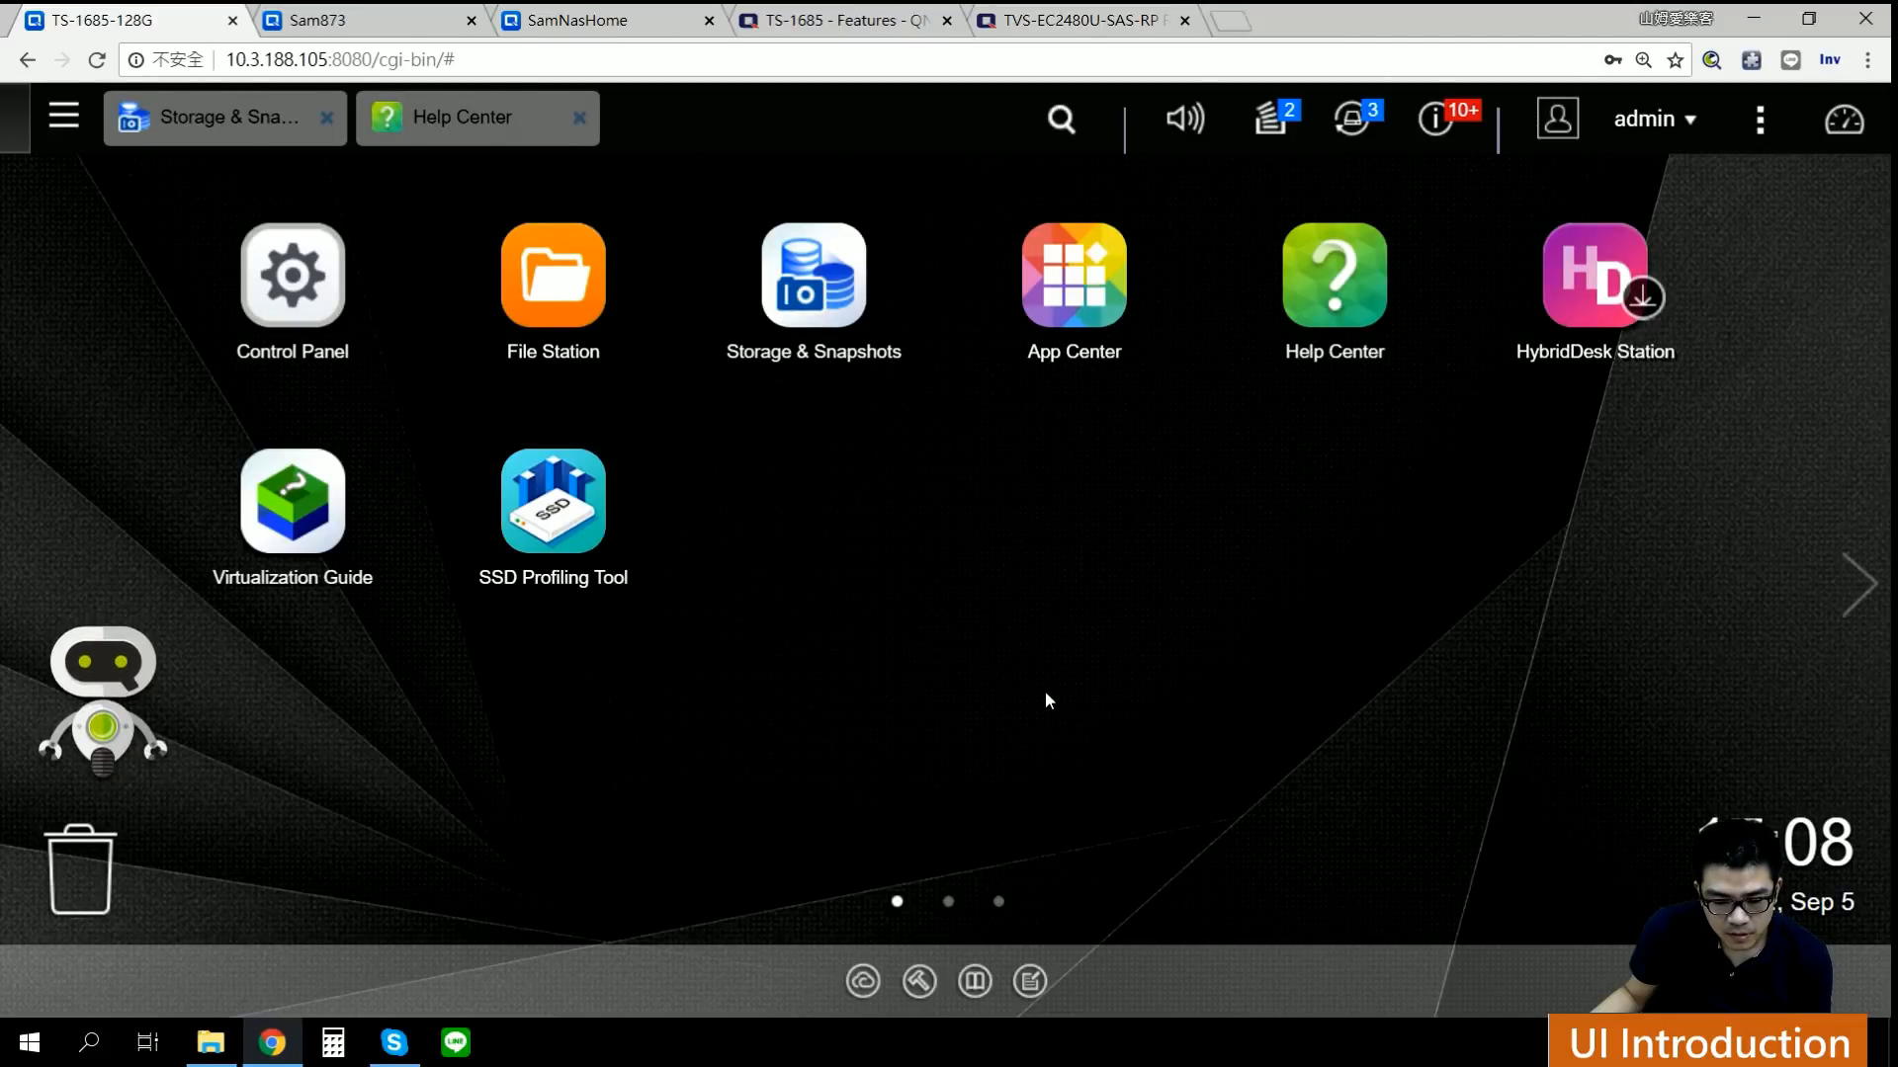
click(237, 116)
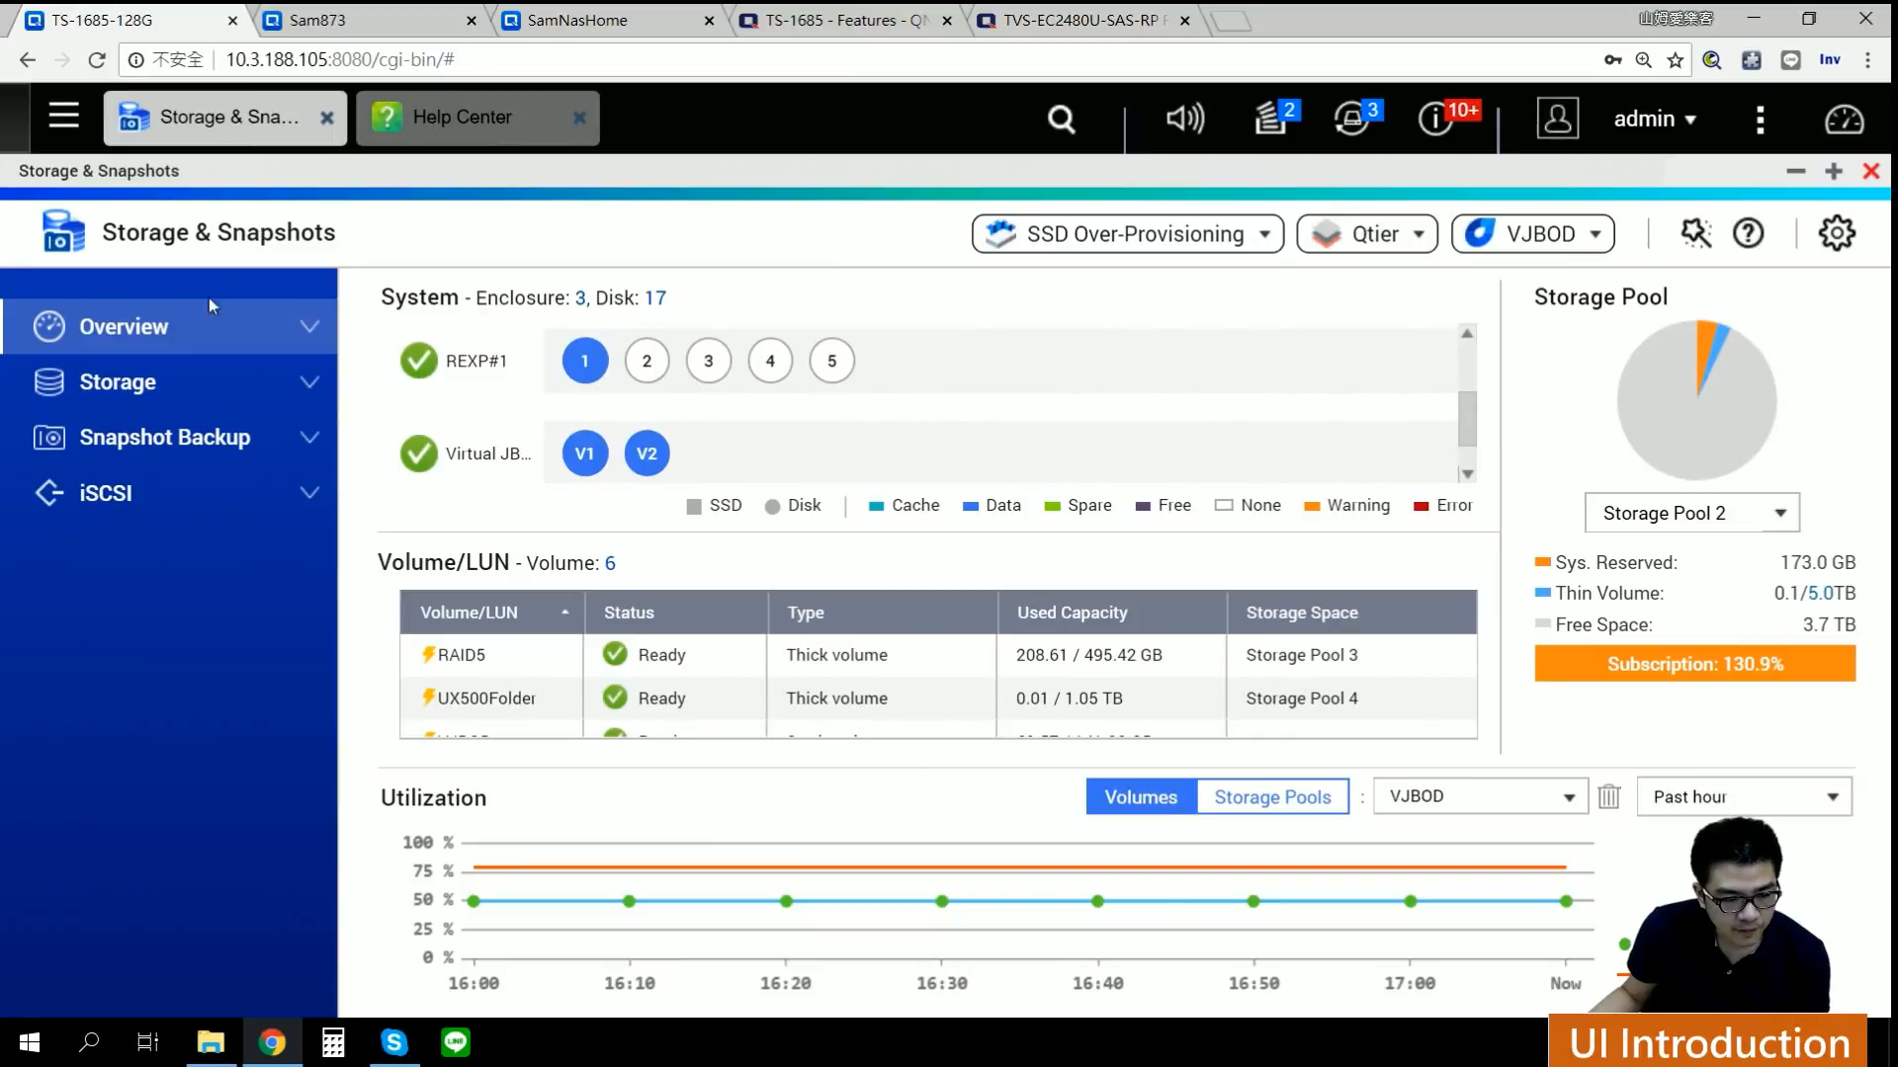
Step: Expand the Overview, Storage, Snapshot Backup and iSCSI sidebar sections, then un-maximize the window
click(312, 336)
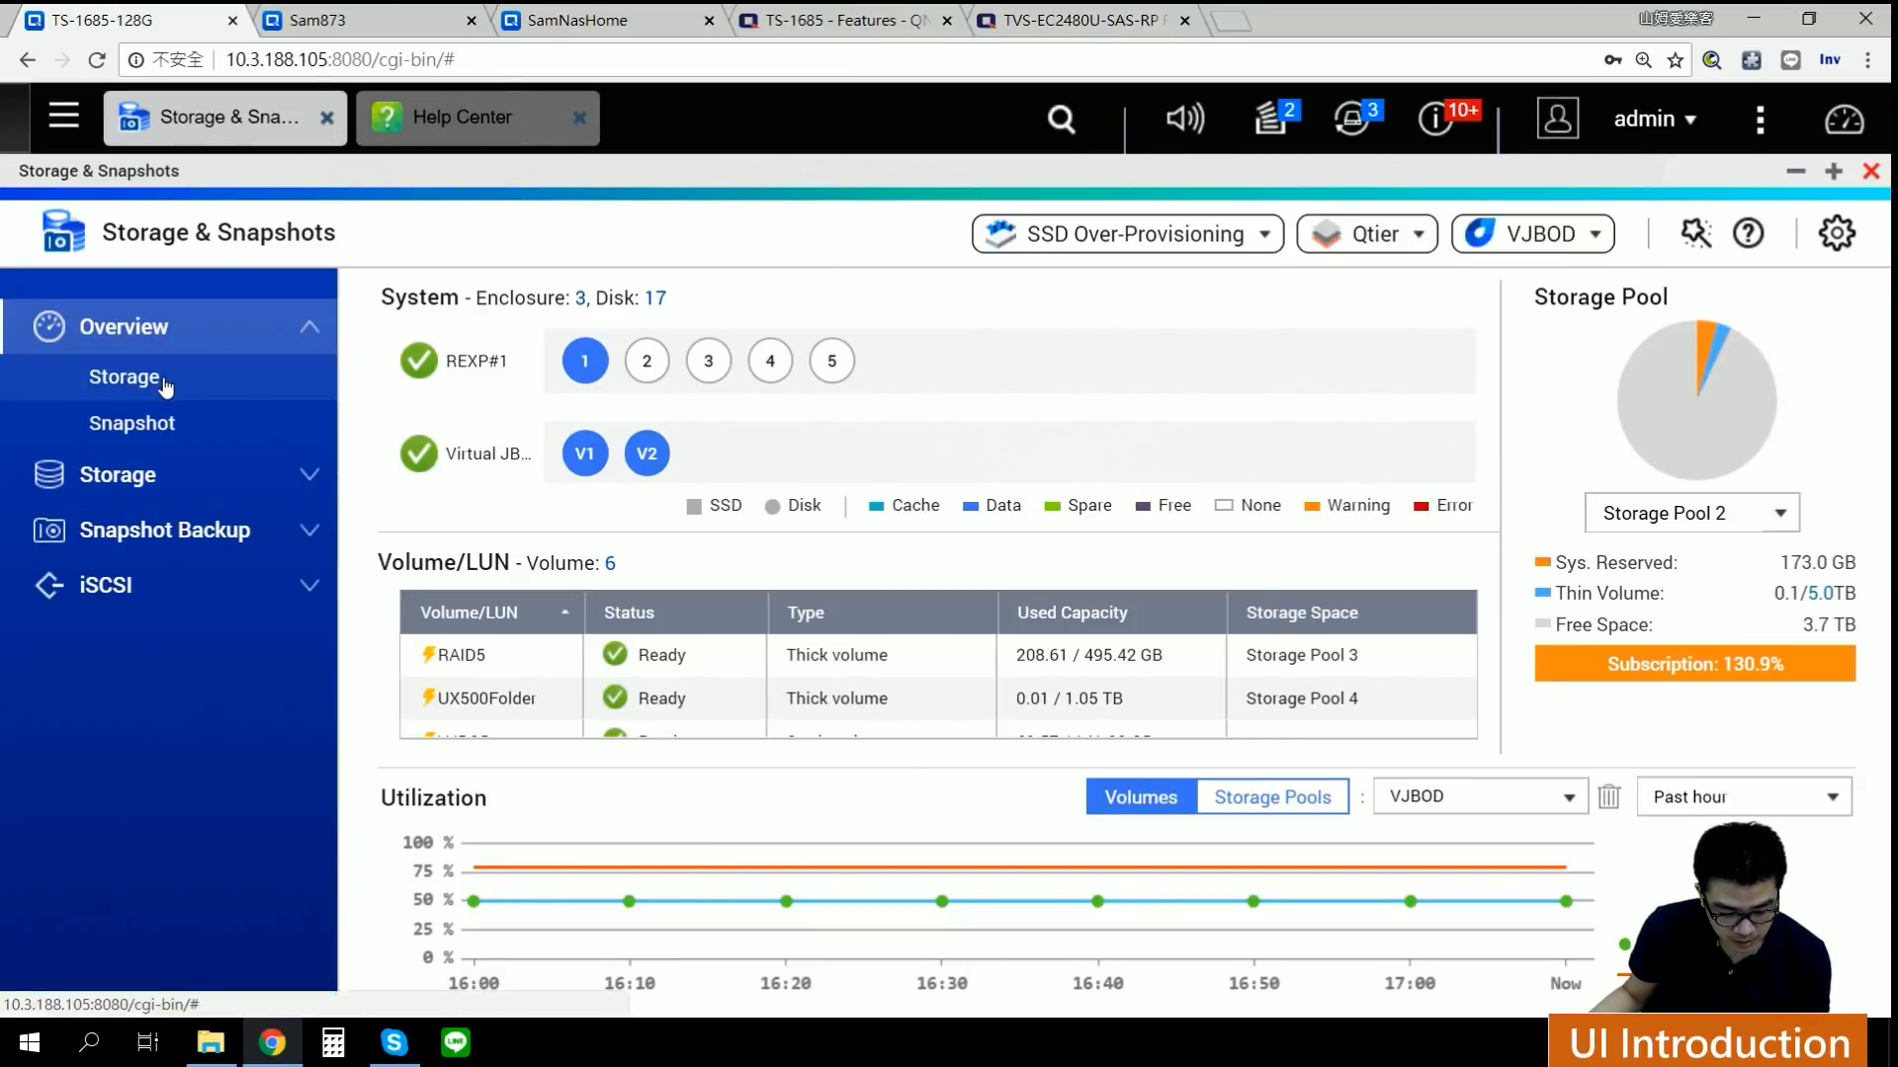
click(306, 481)
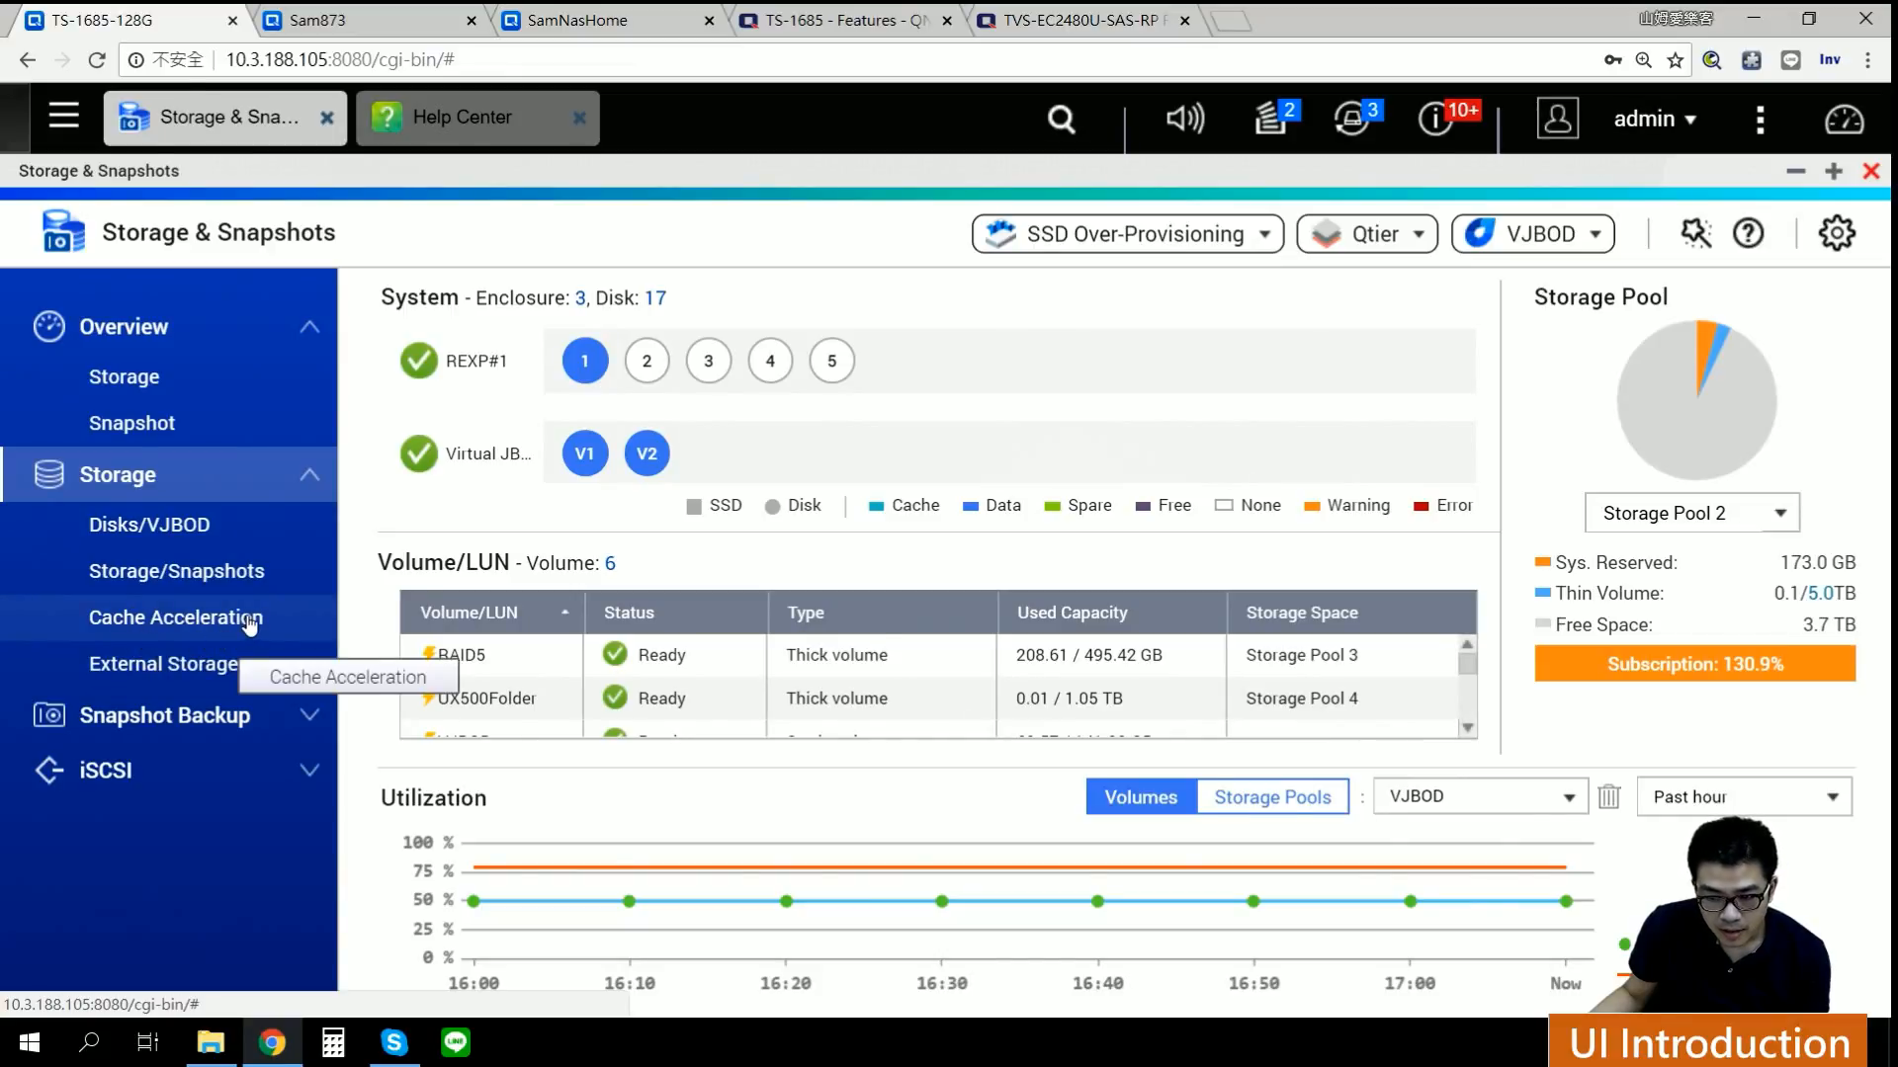
click(195, 731)
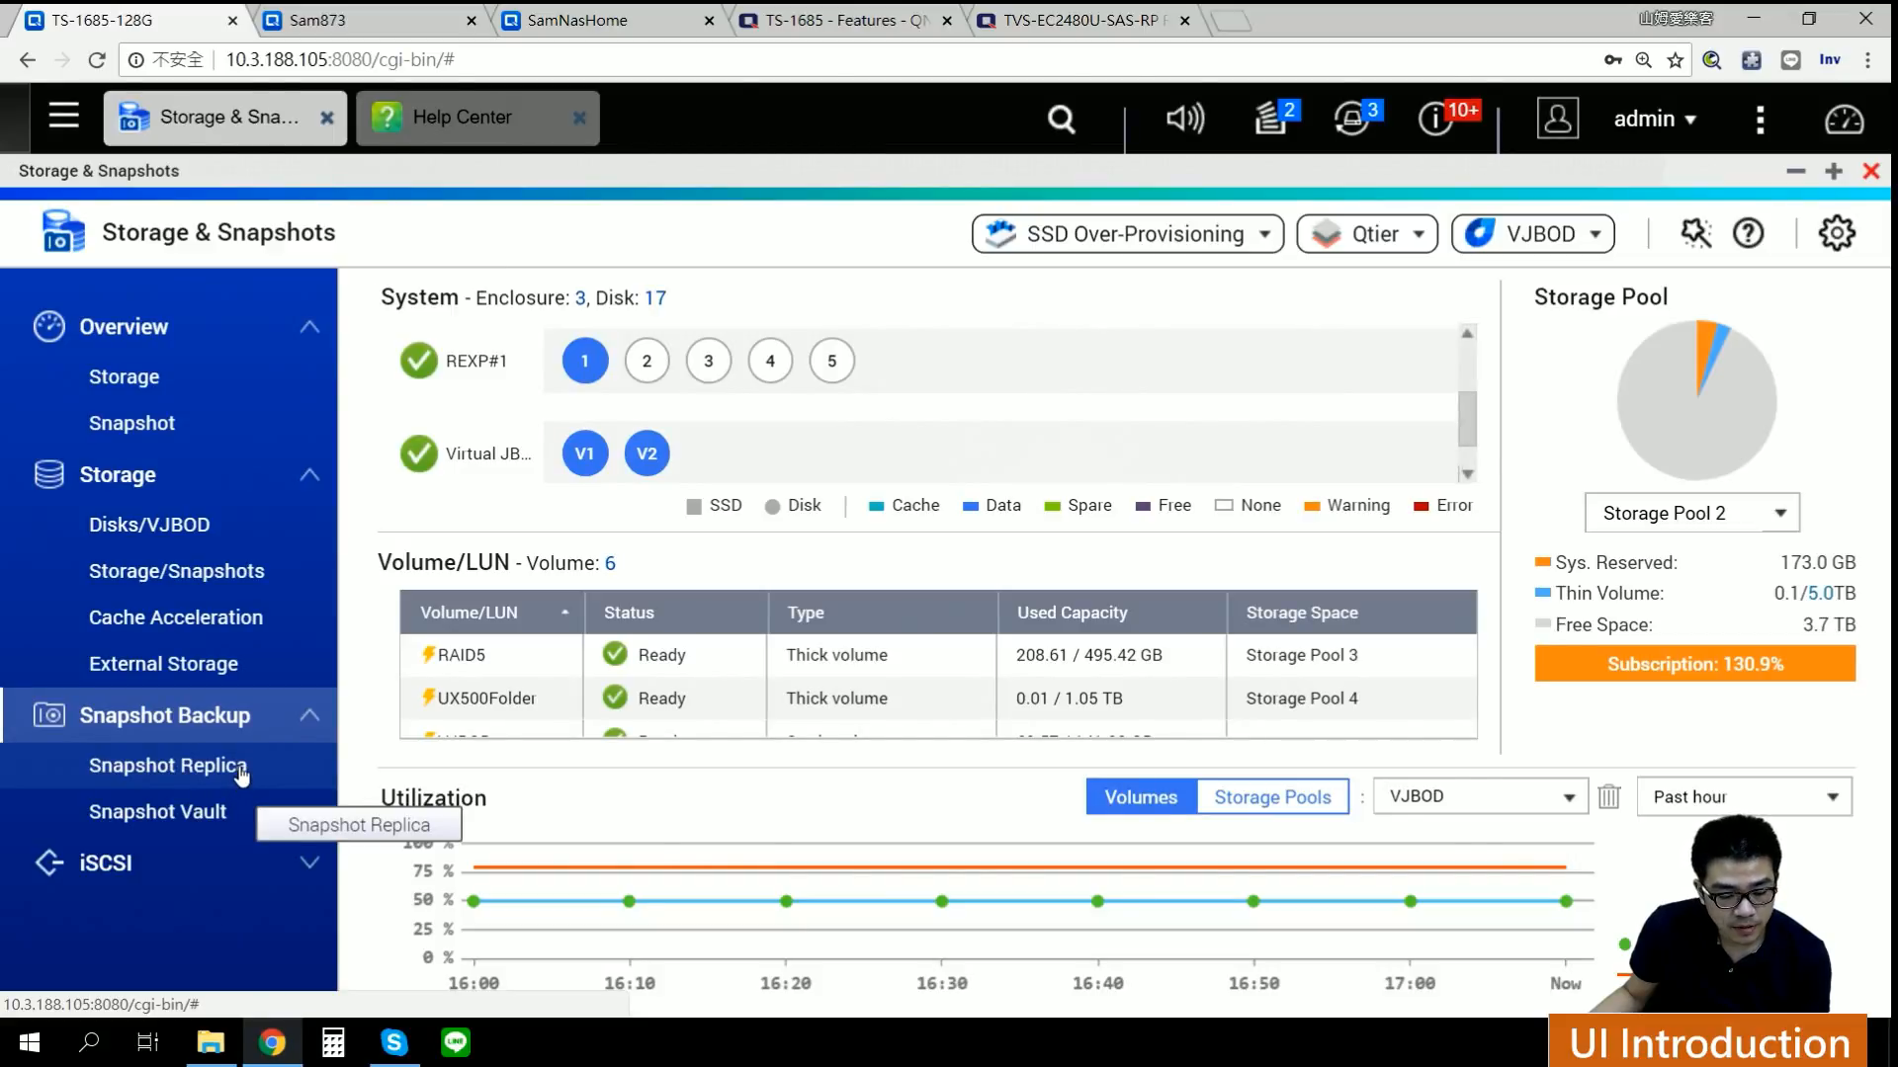
click(237, 864)
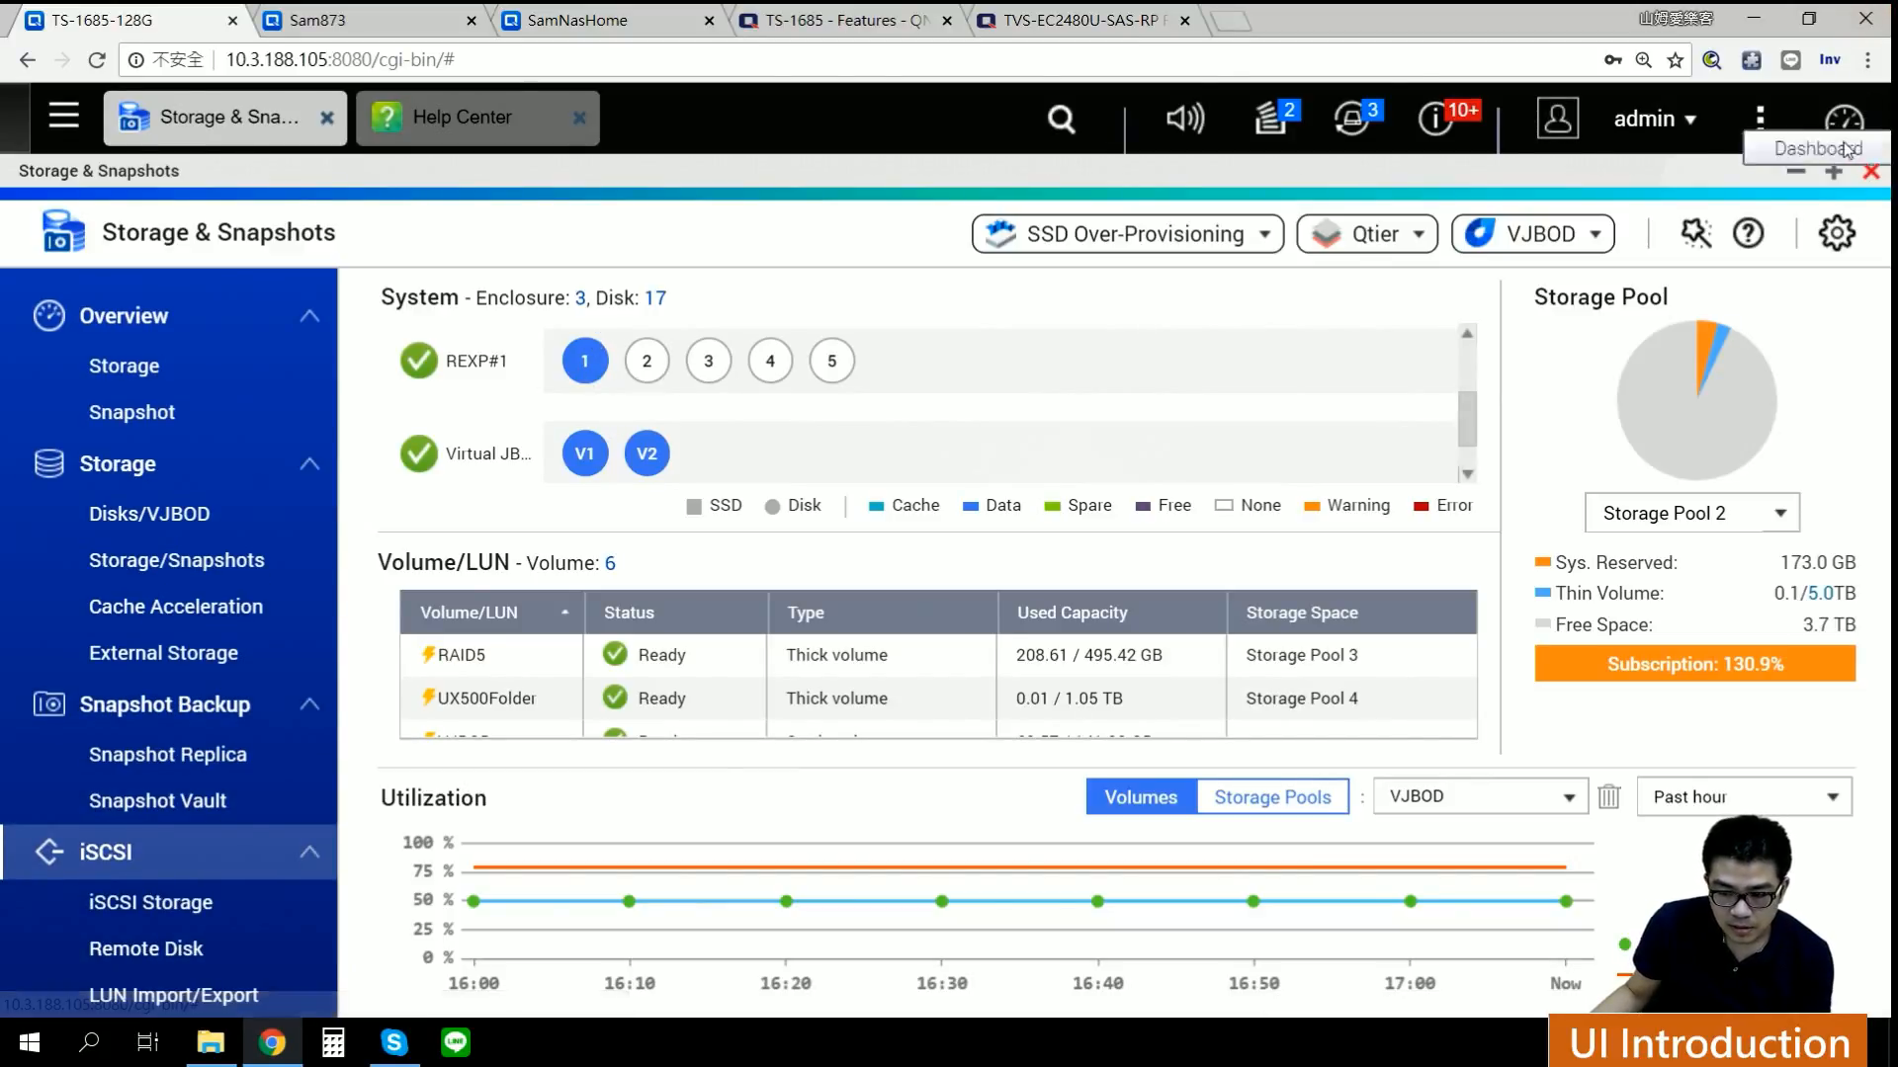
click(1834, 171)
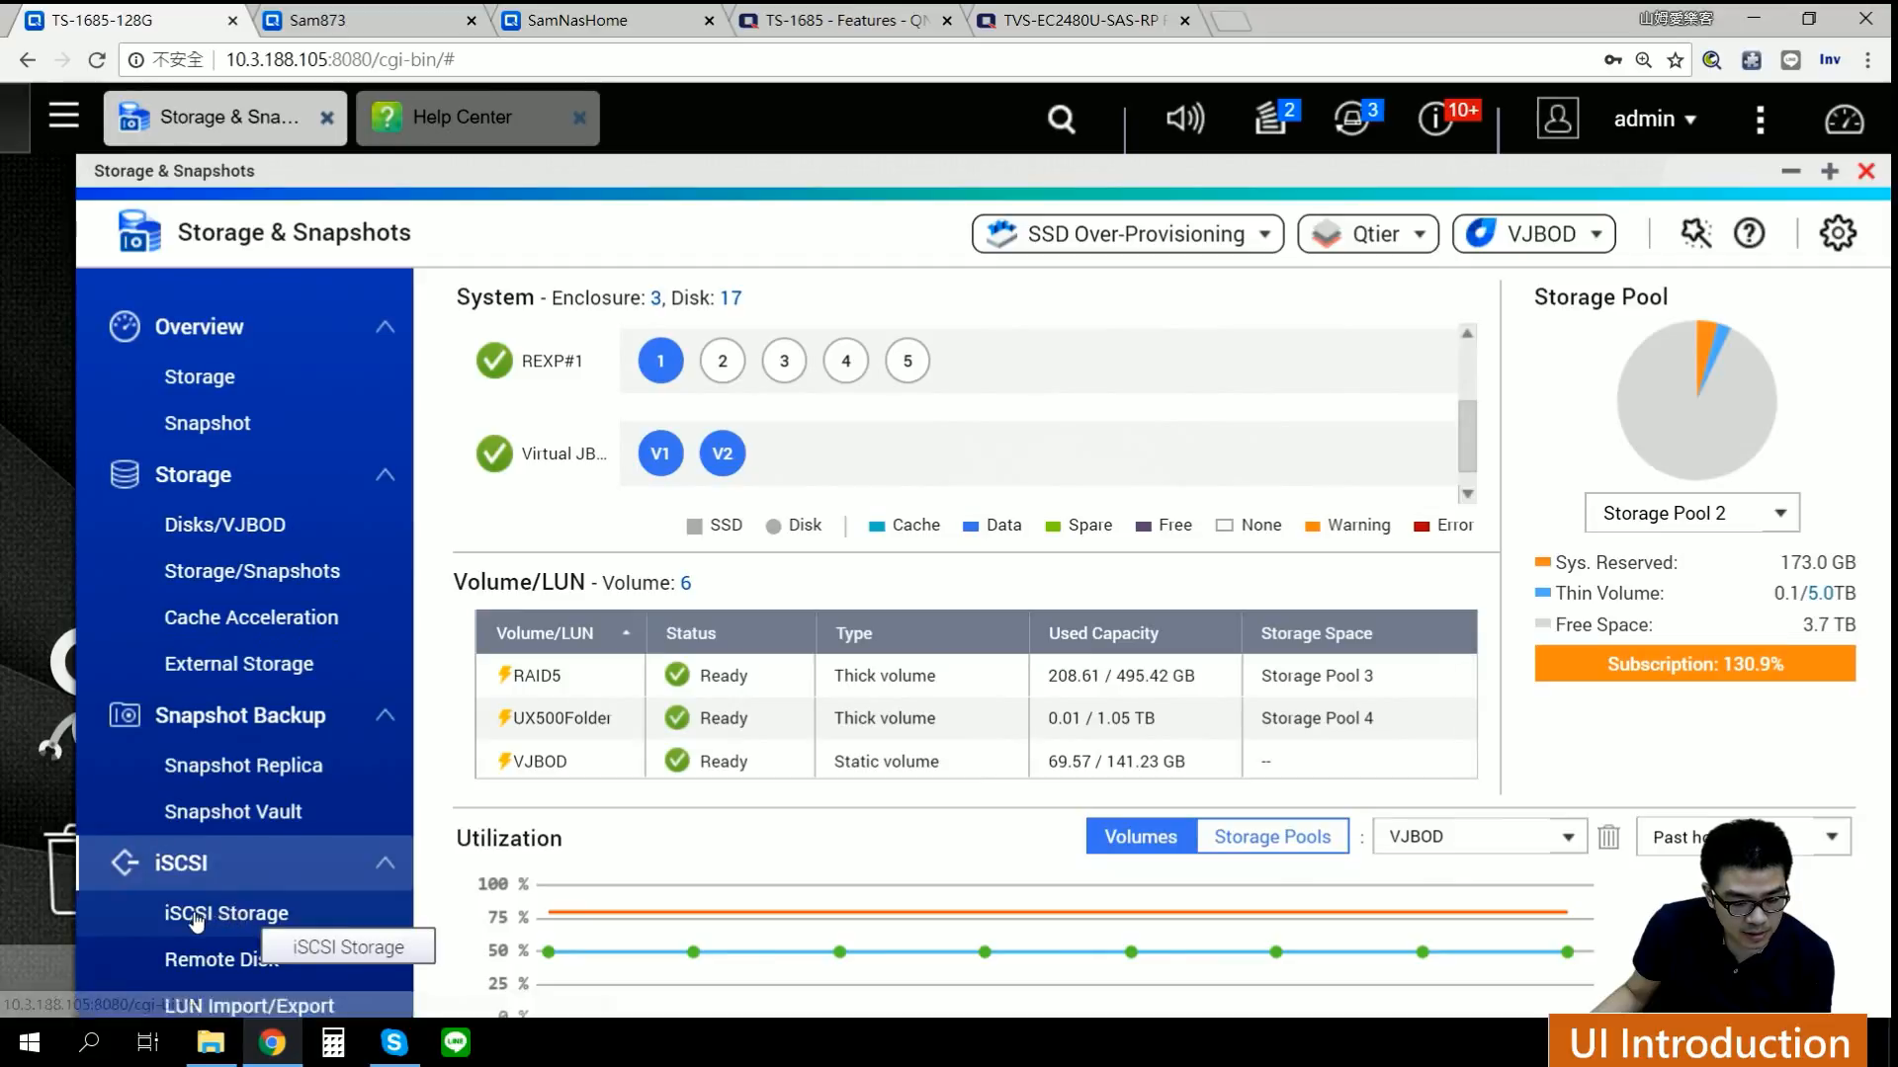
click(324, 929)
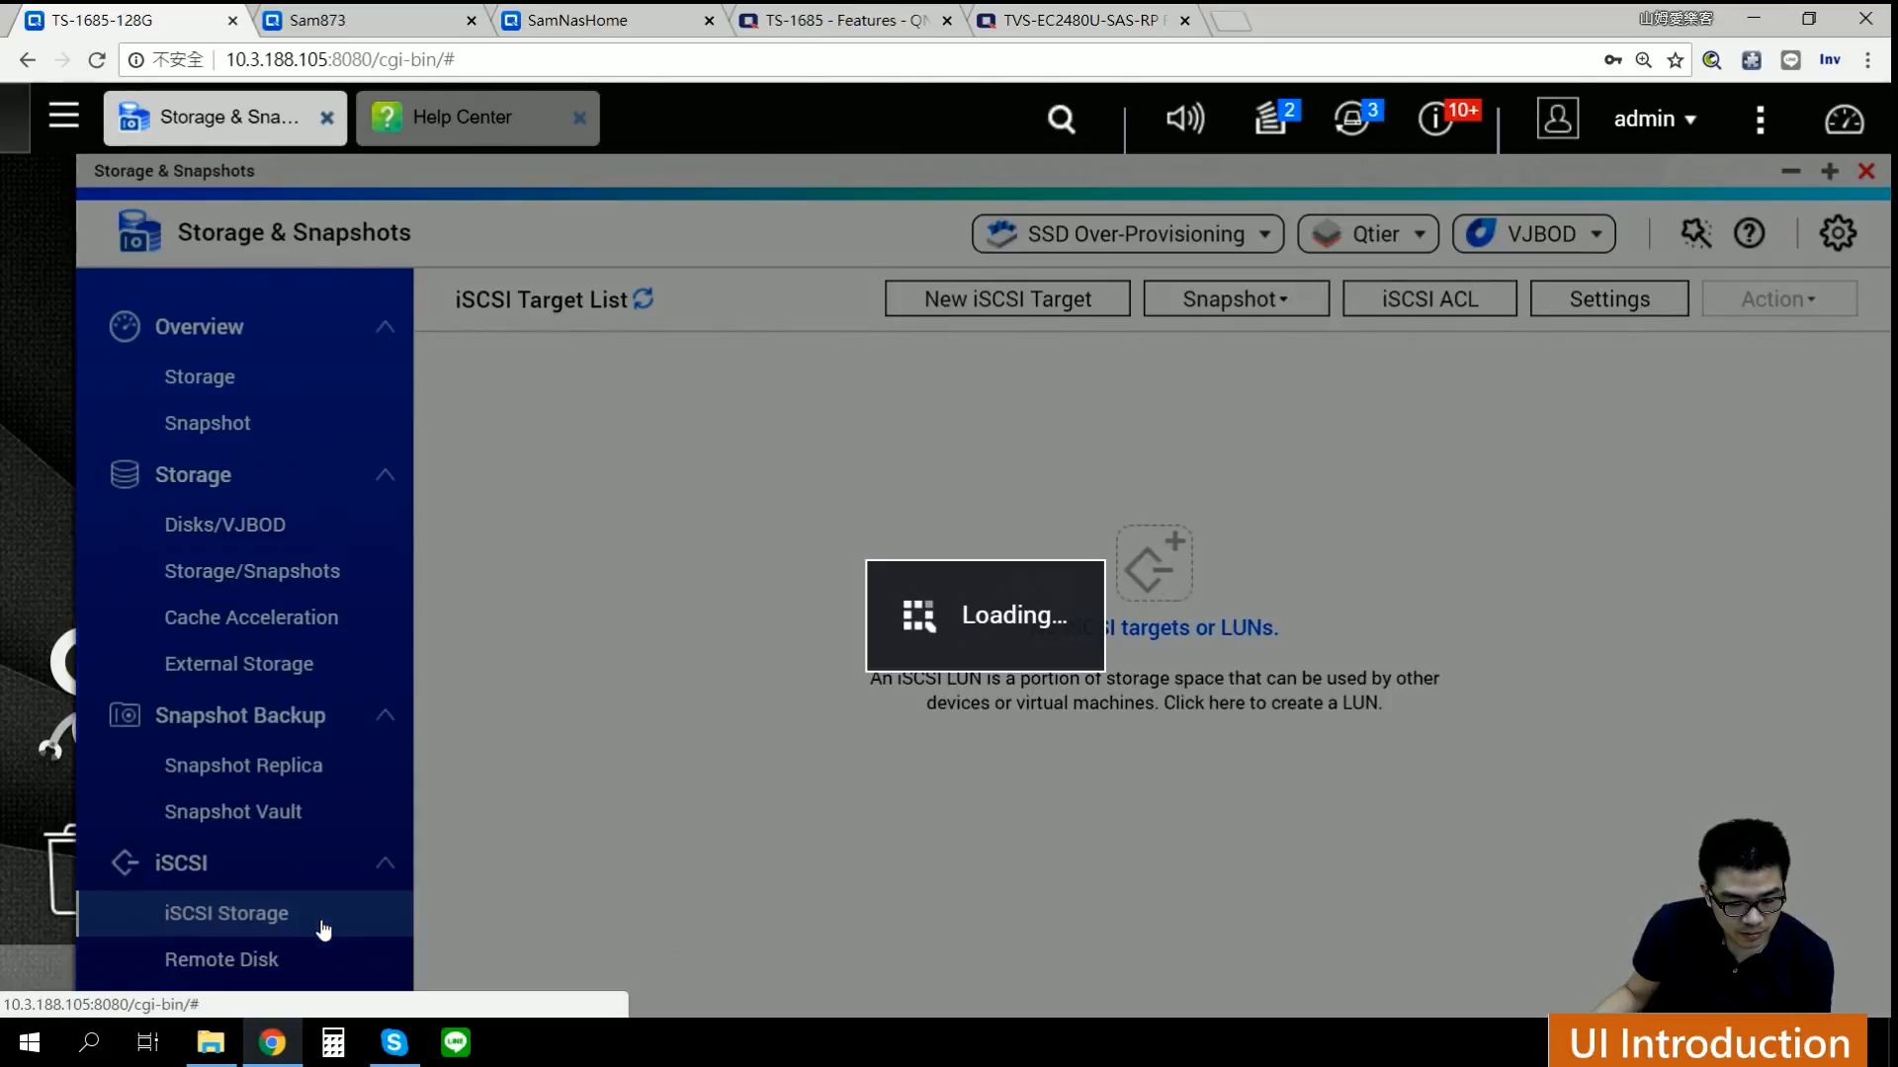
click(1189, 661)
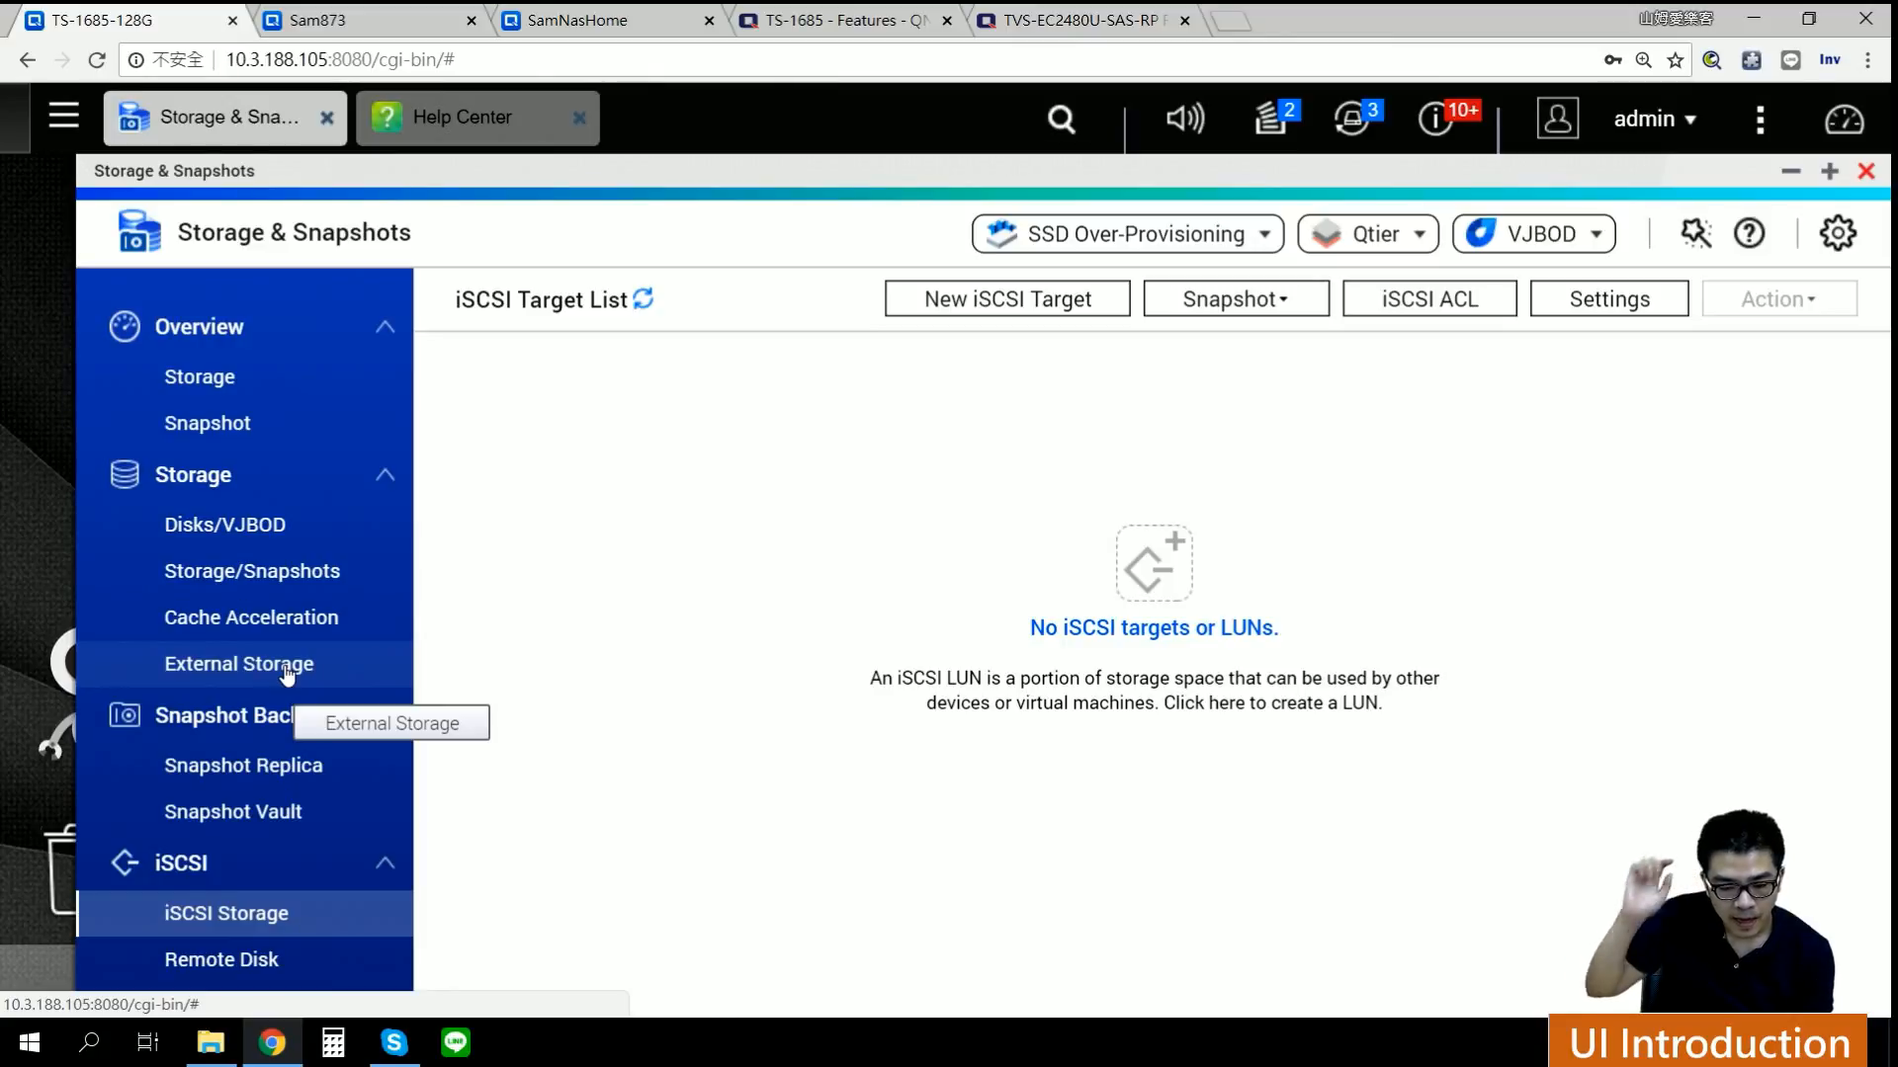
click(267, 377)
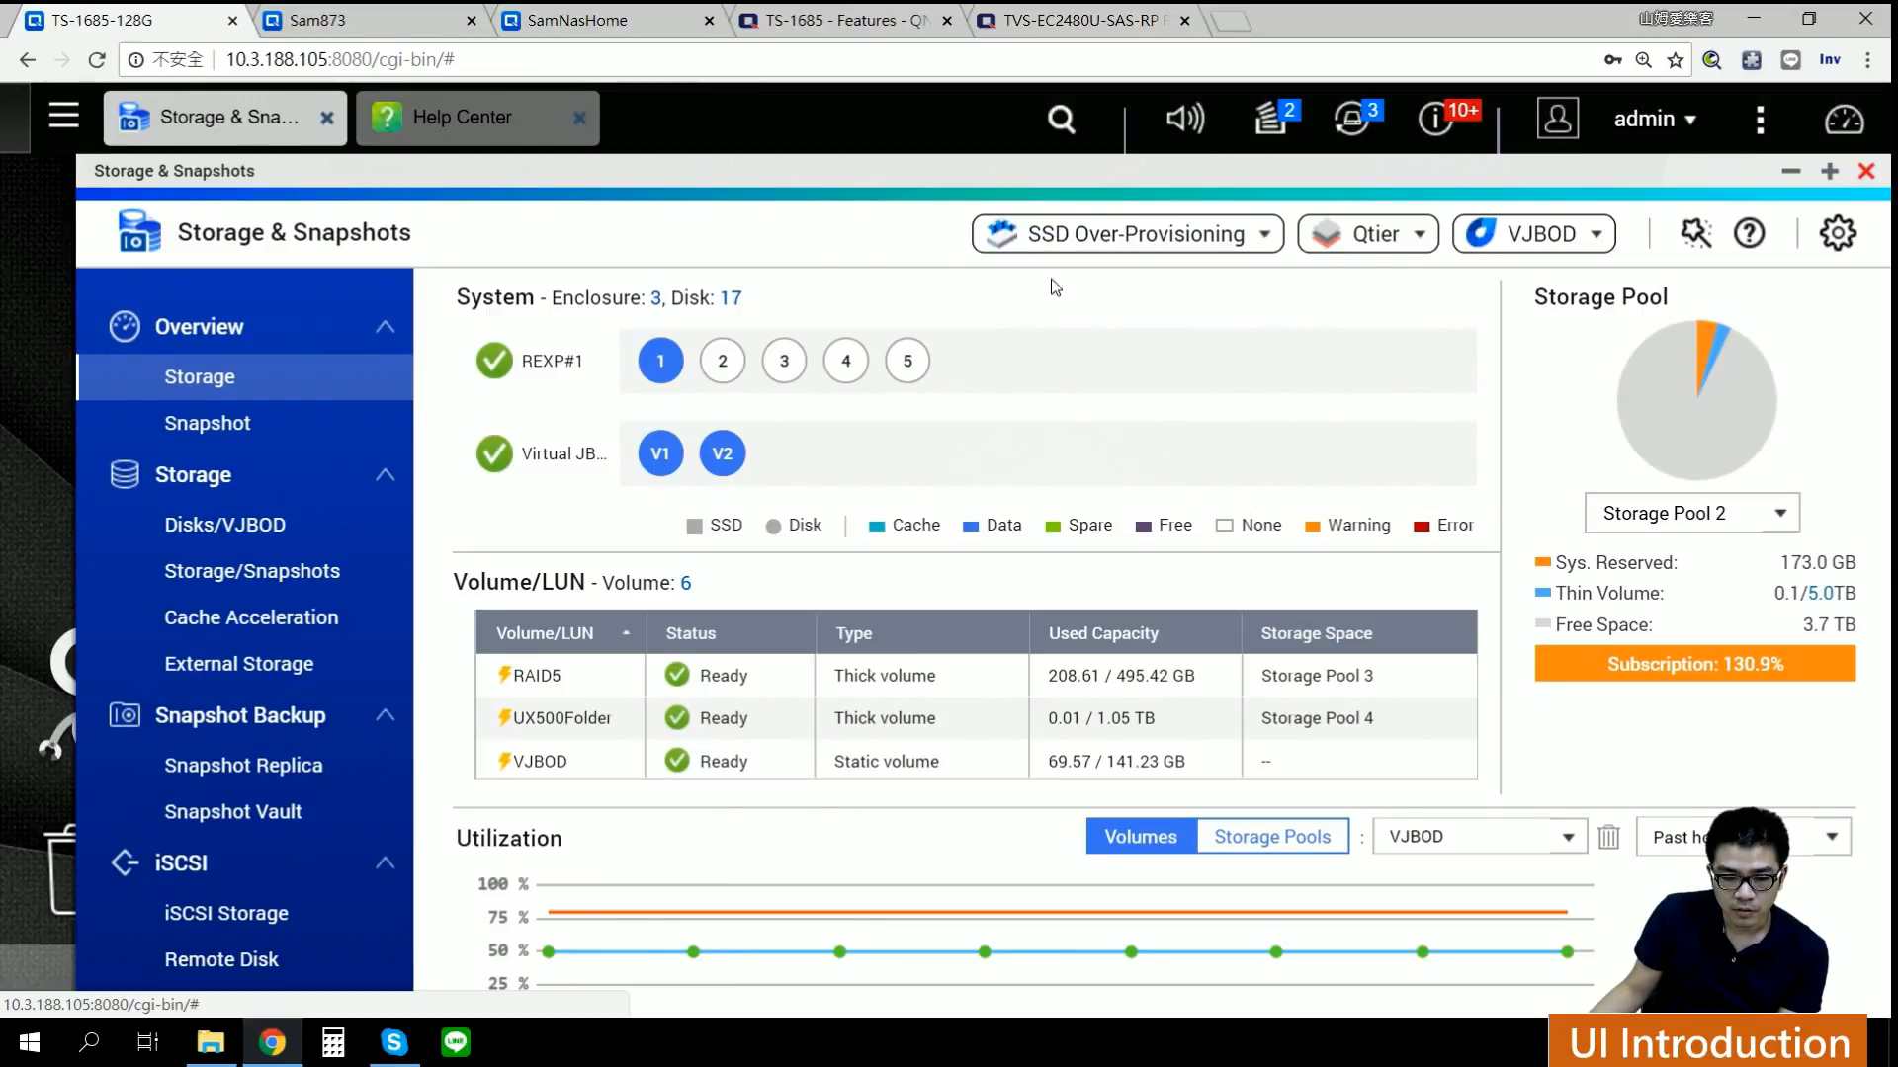
Step: Check the SSD Over-Provisioning options, then launch the Welcome to Storage & Snapshots introduction
click(996, 244)
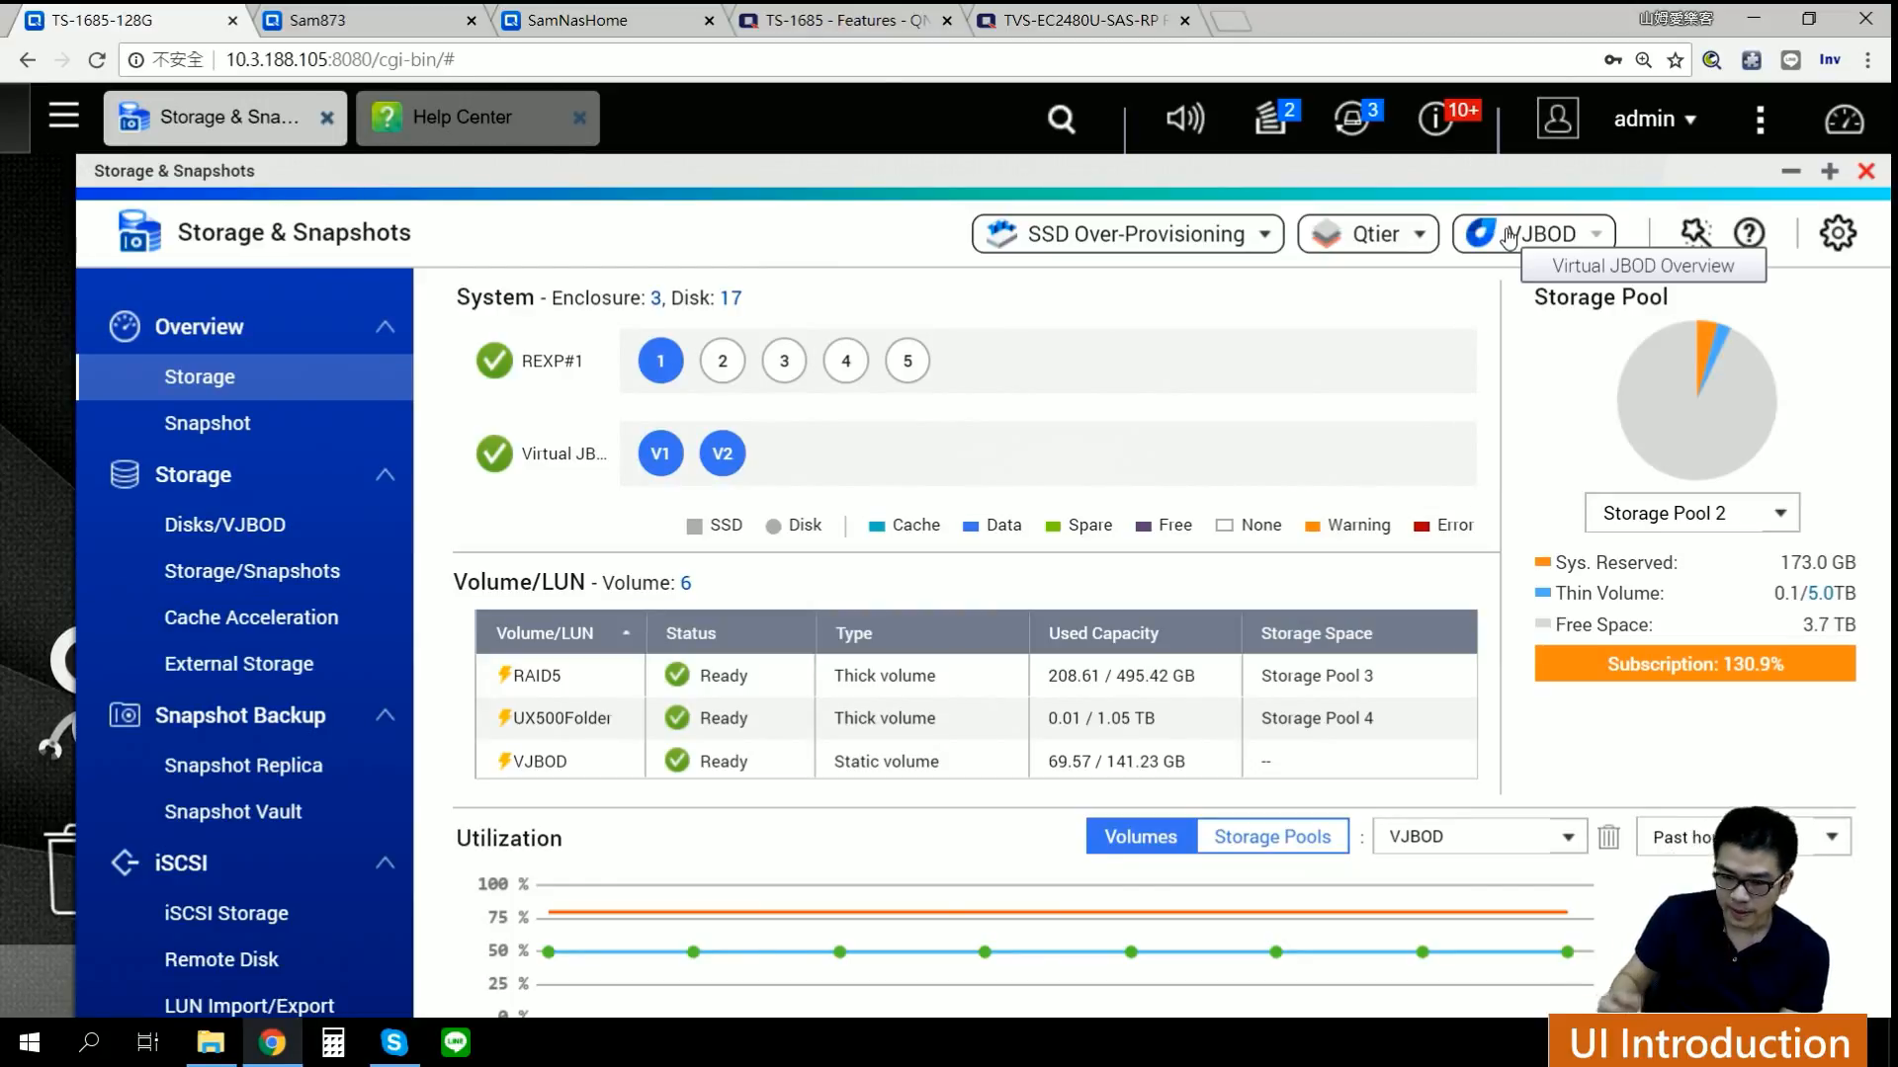
click(1696, 235)
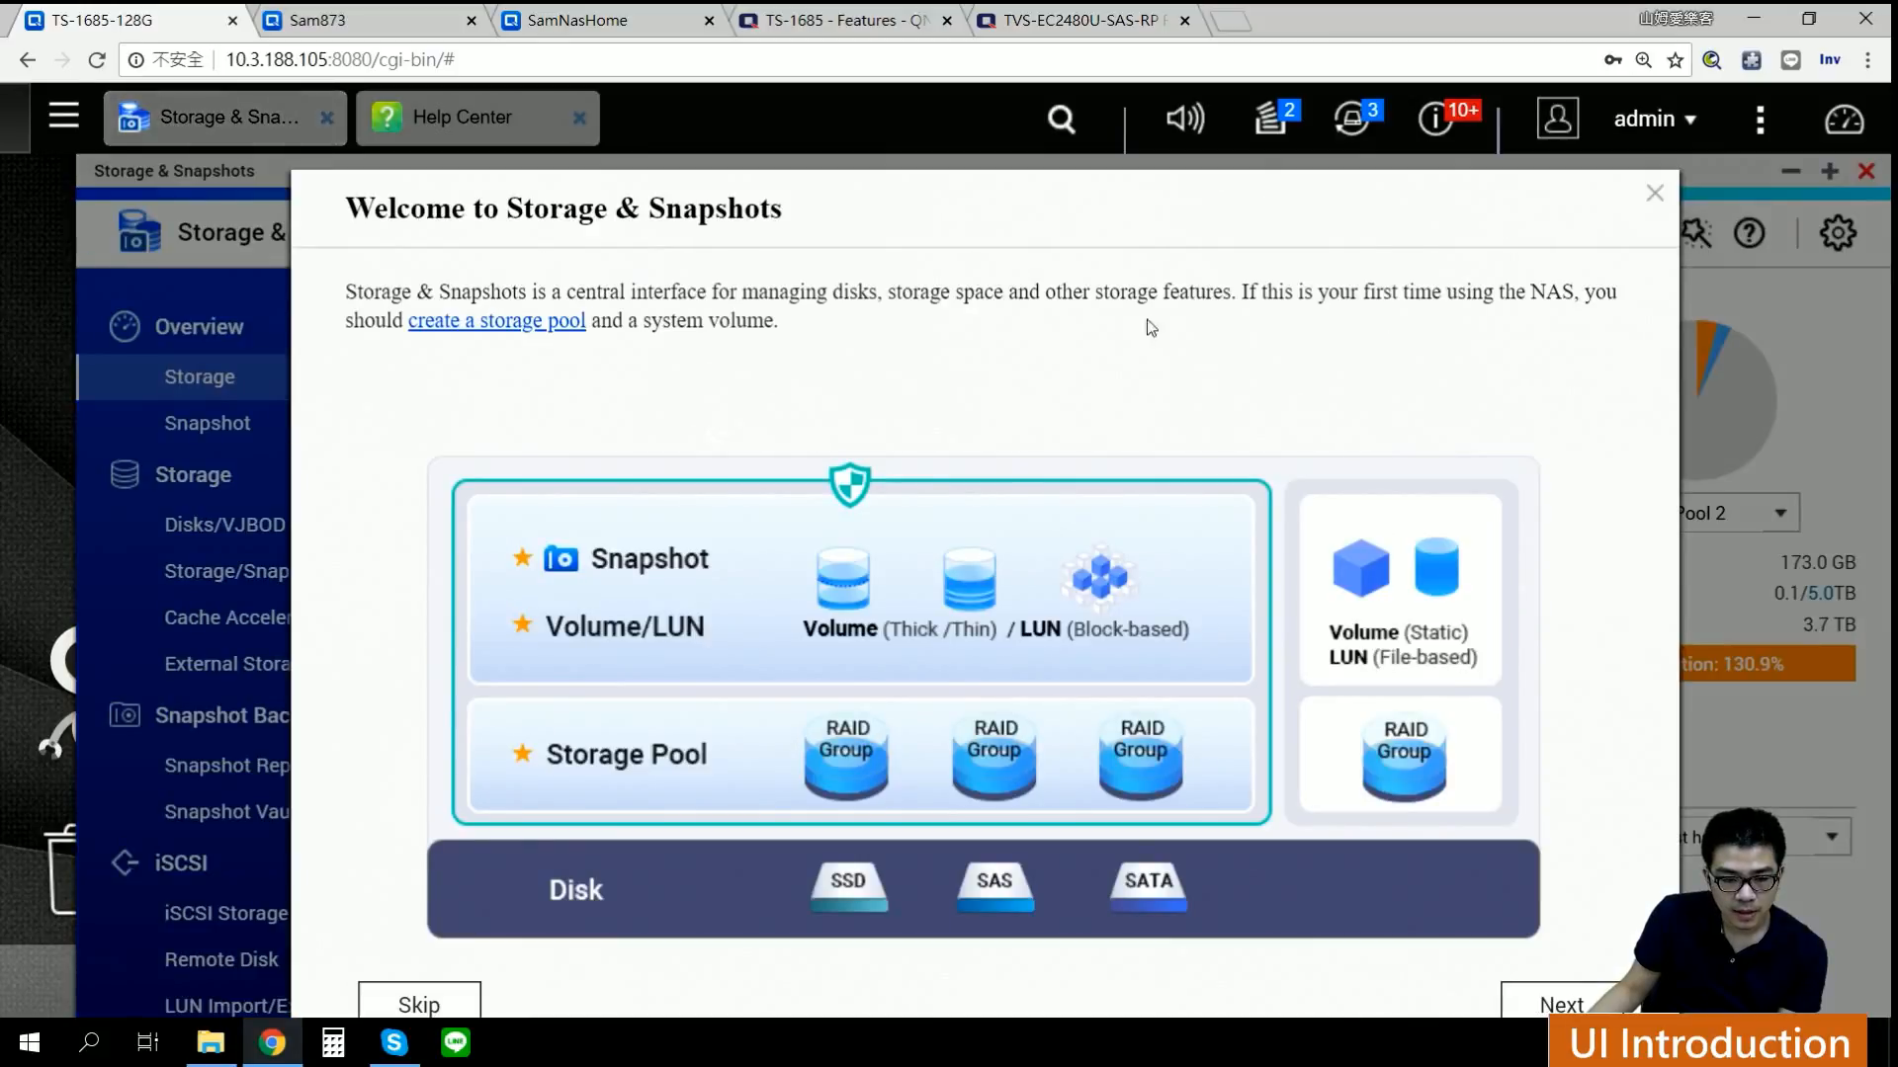
Step: Page the introduction forward to snapshot backup and back one page, close it, and show Storage Overview help
drag(487, 239, 492, 224)
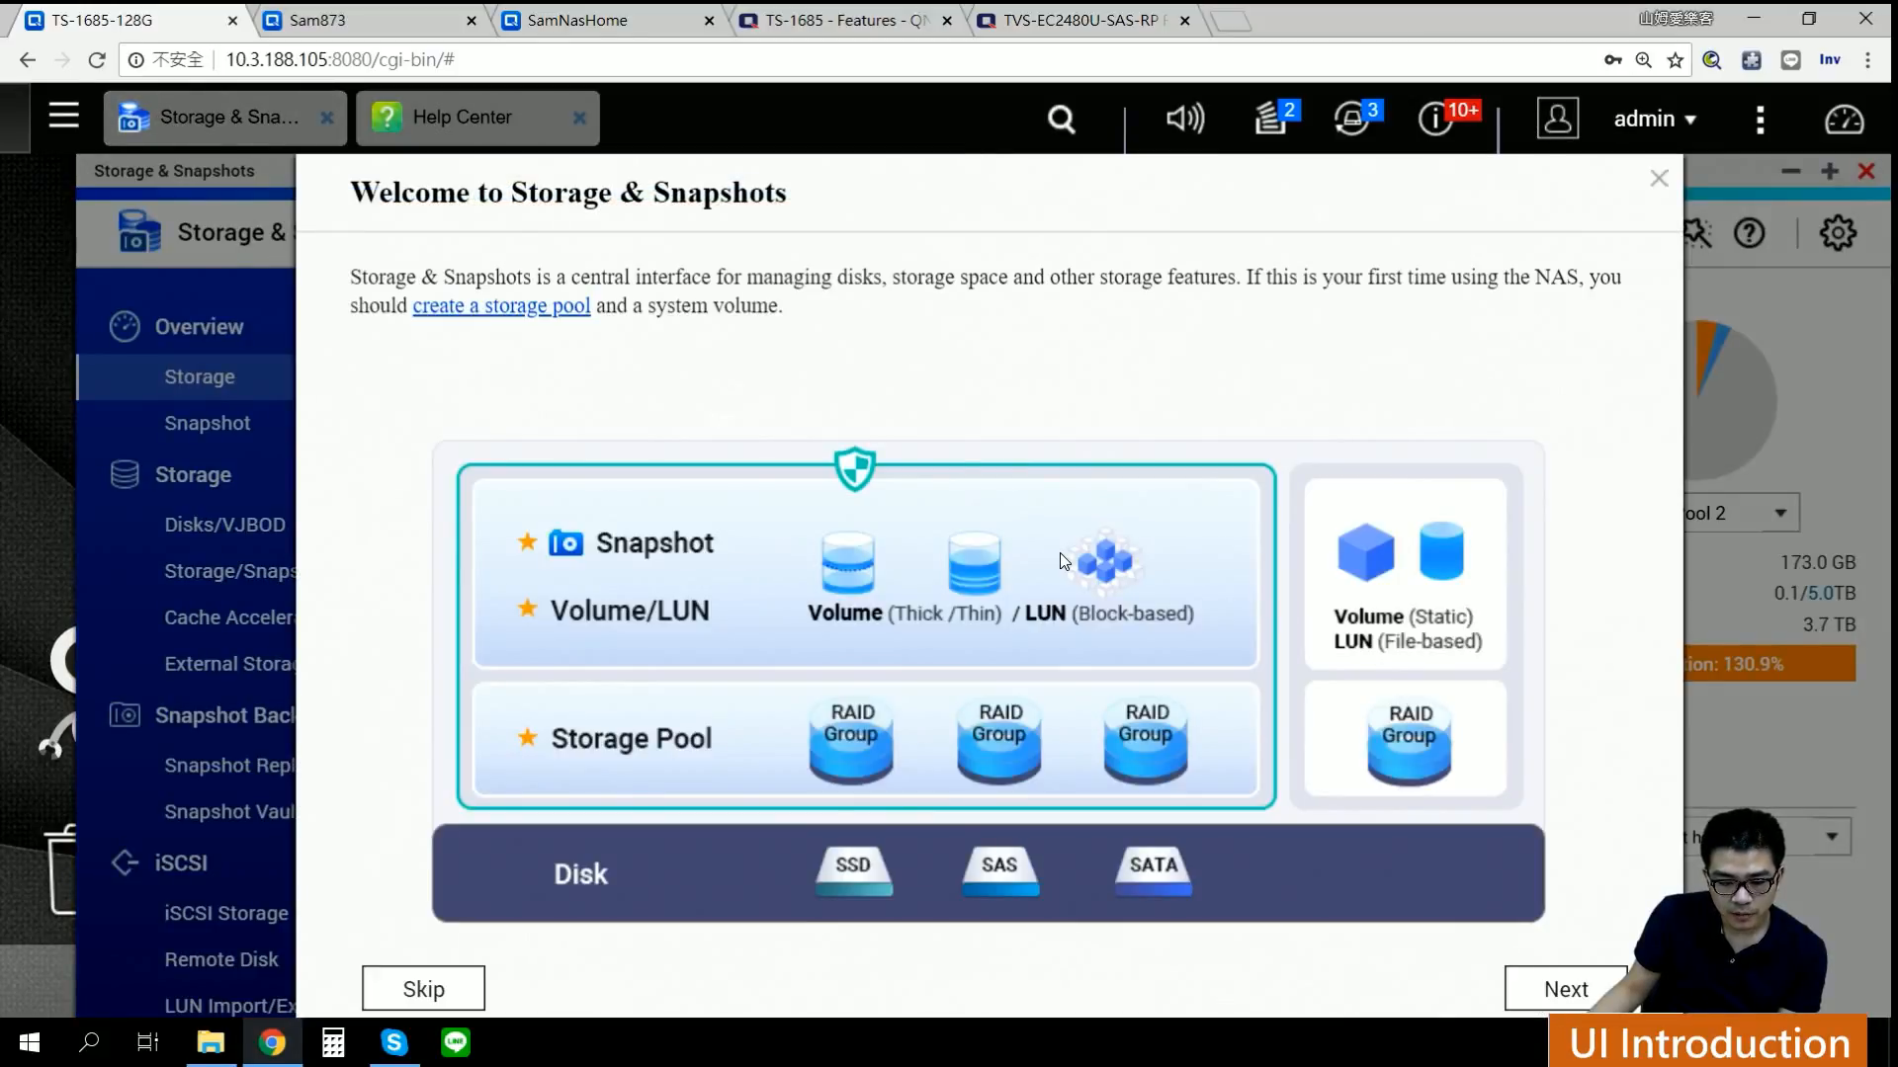
click(1565, 988)
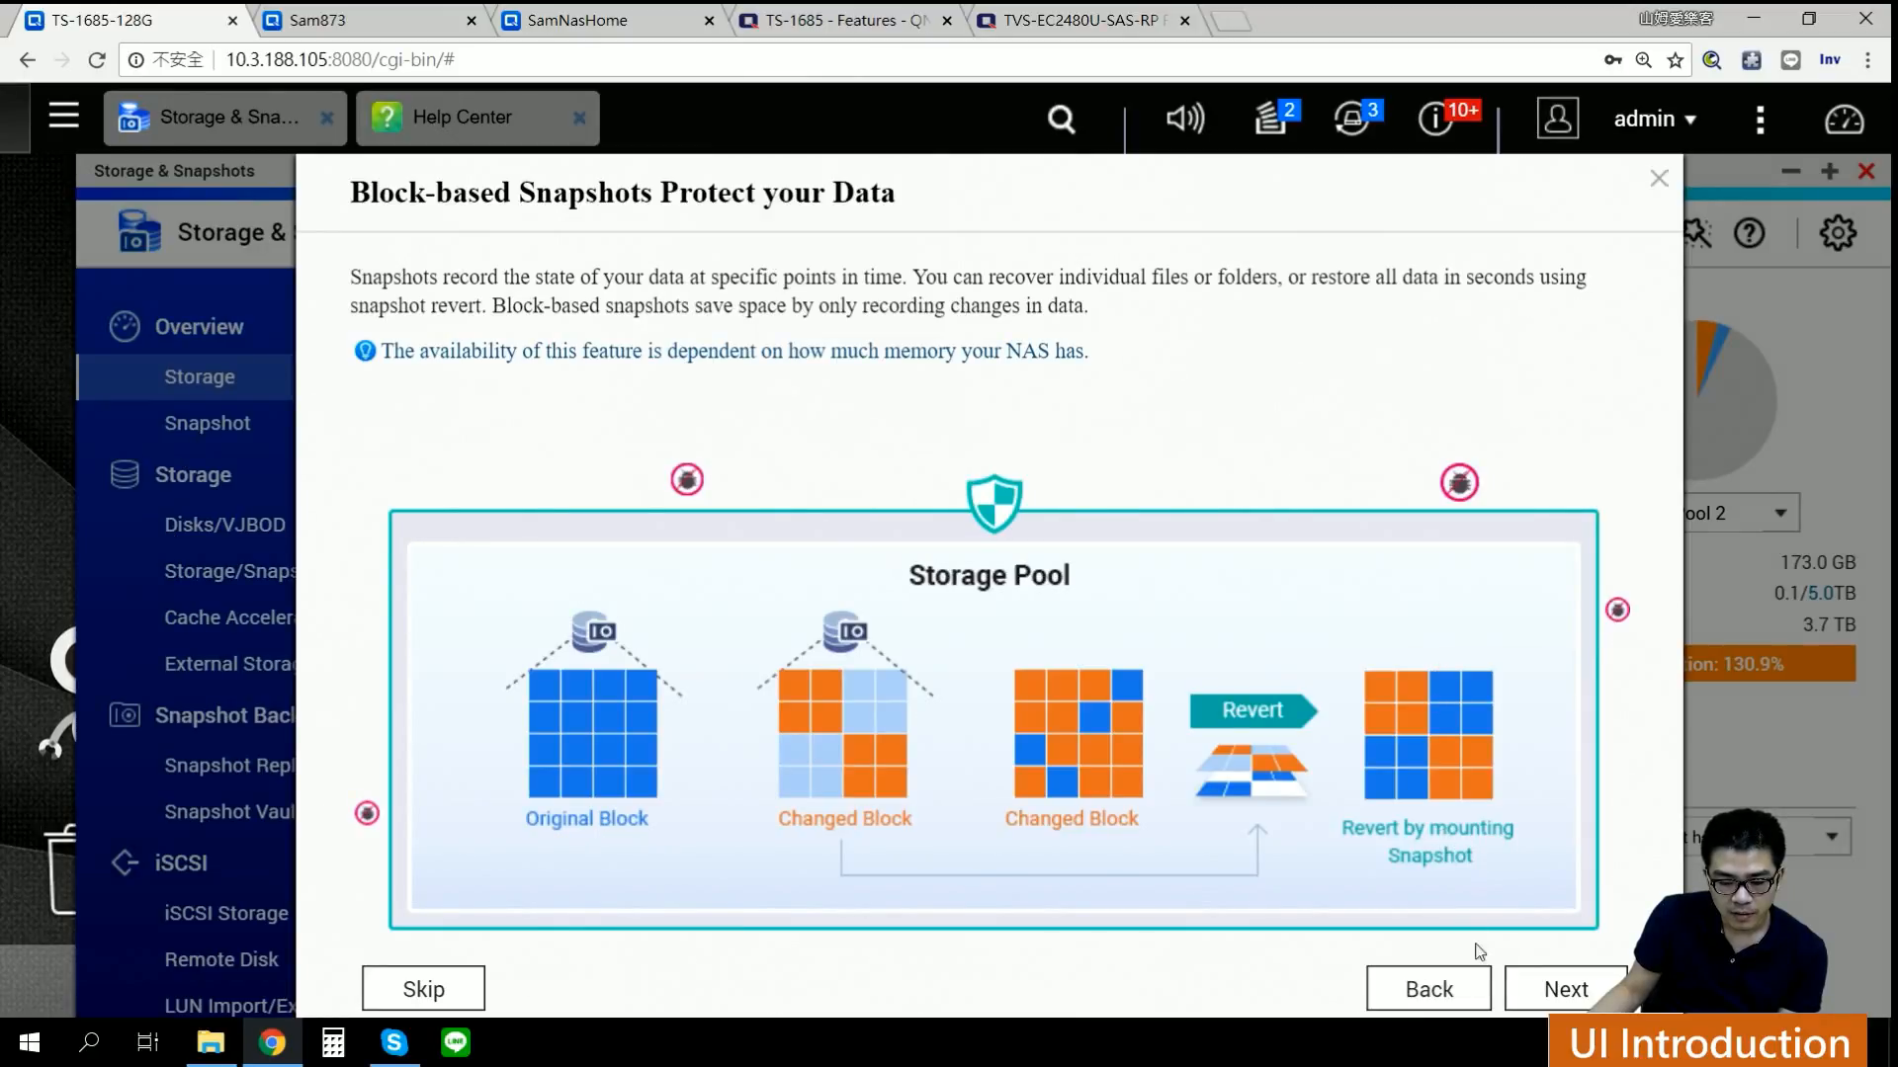
click(1544, 998)
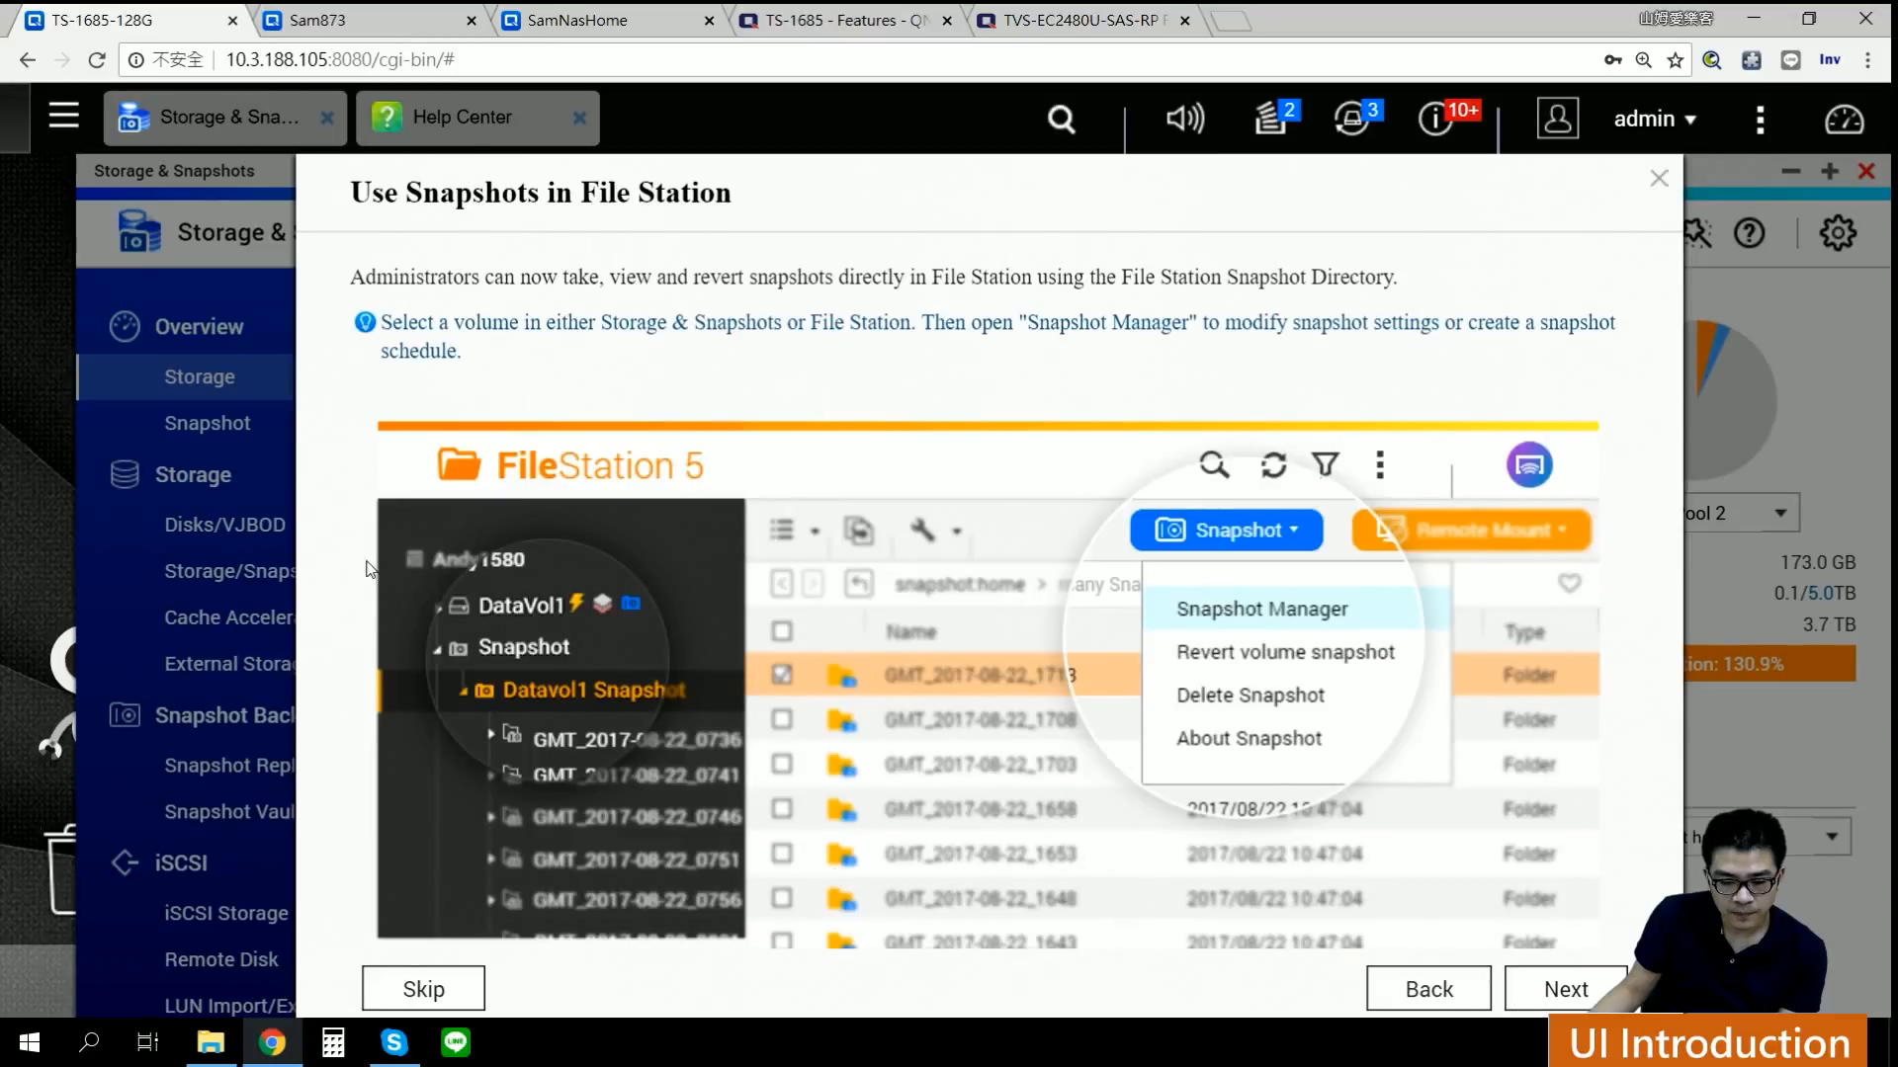
click(1548, 996)
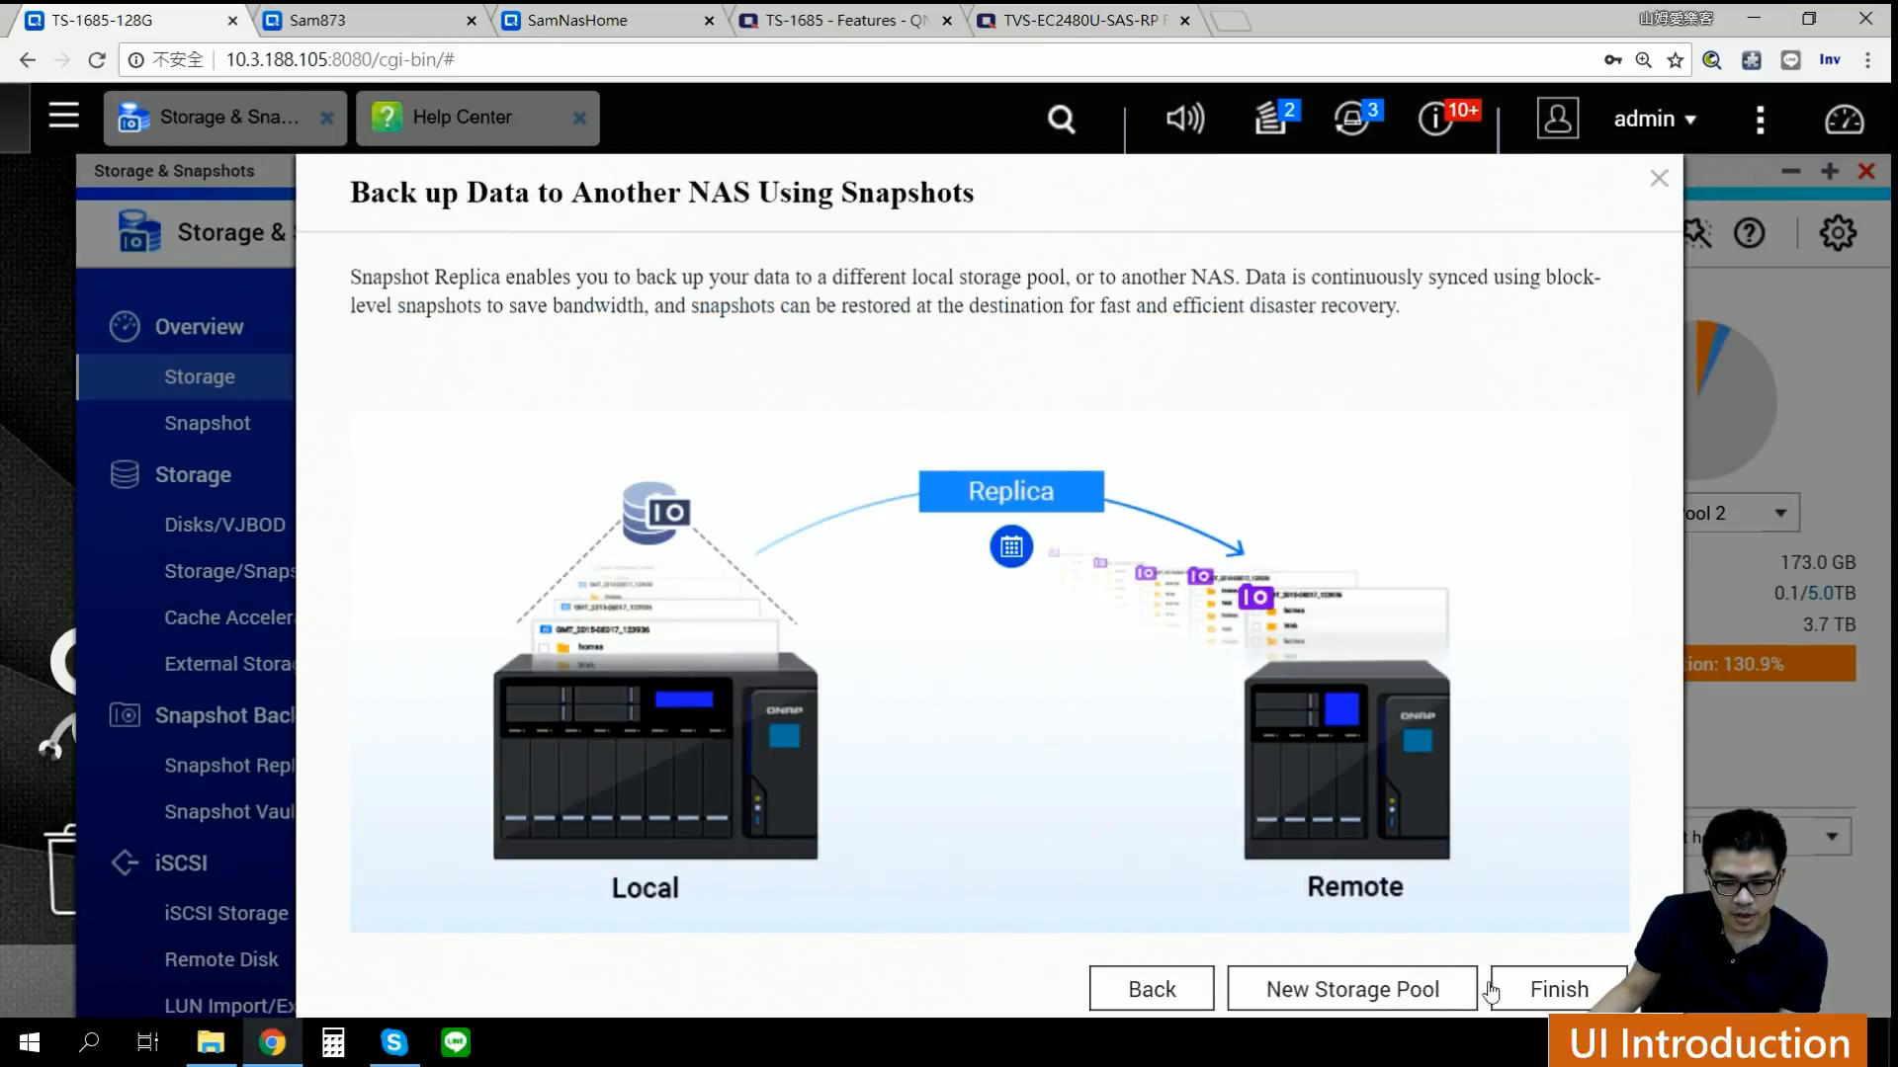
click(1139, 991)
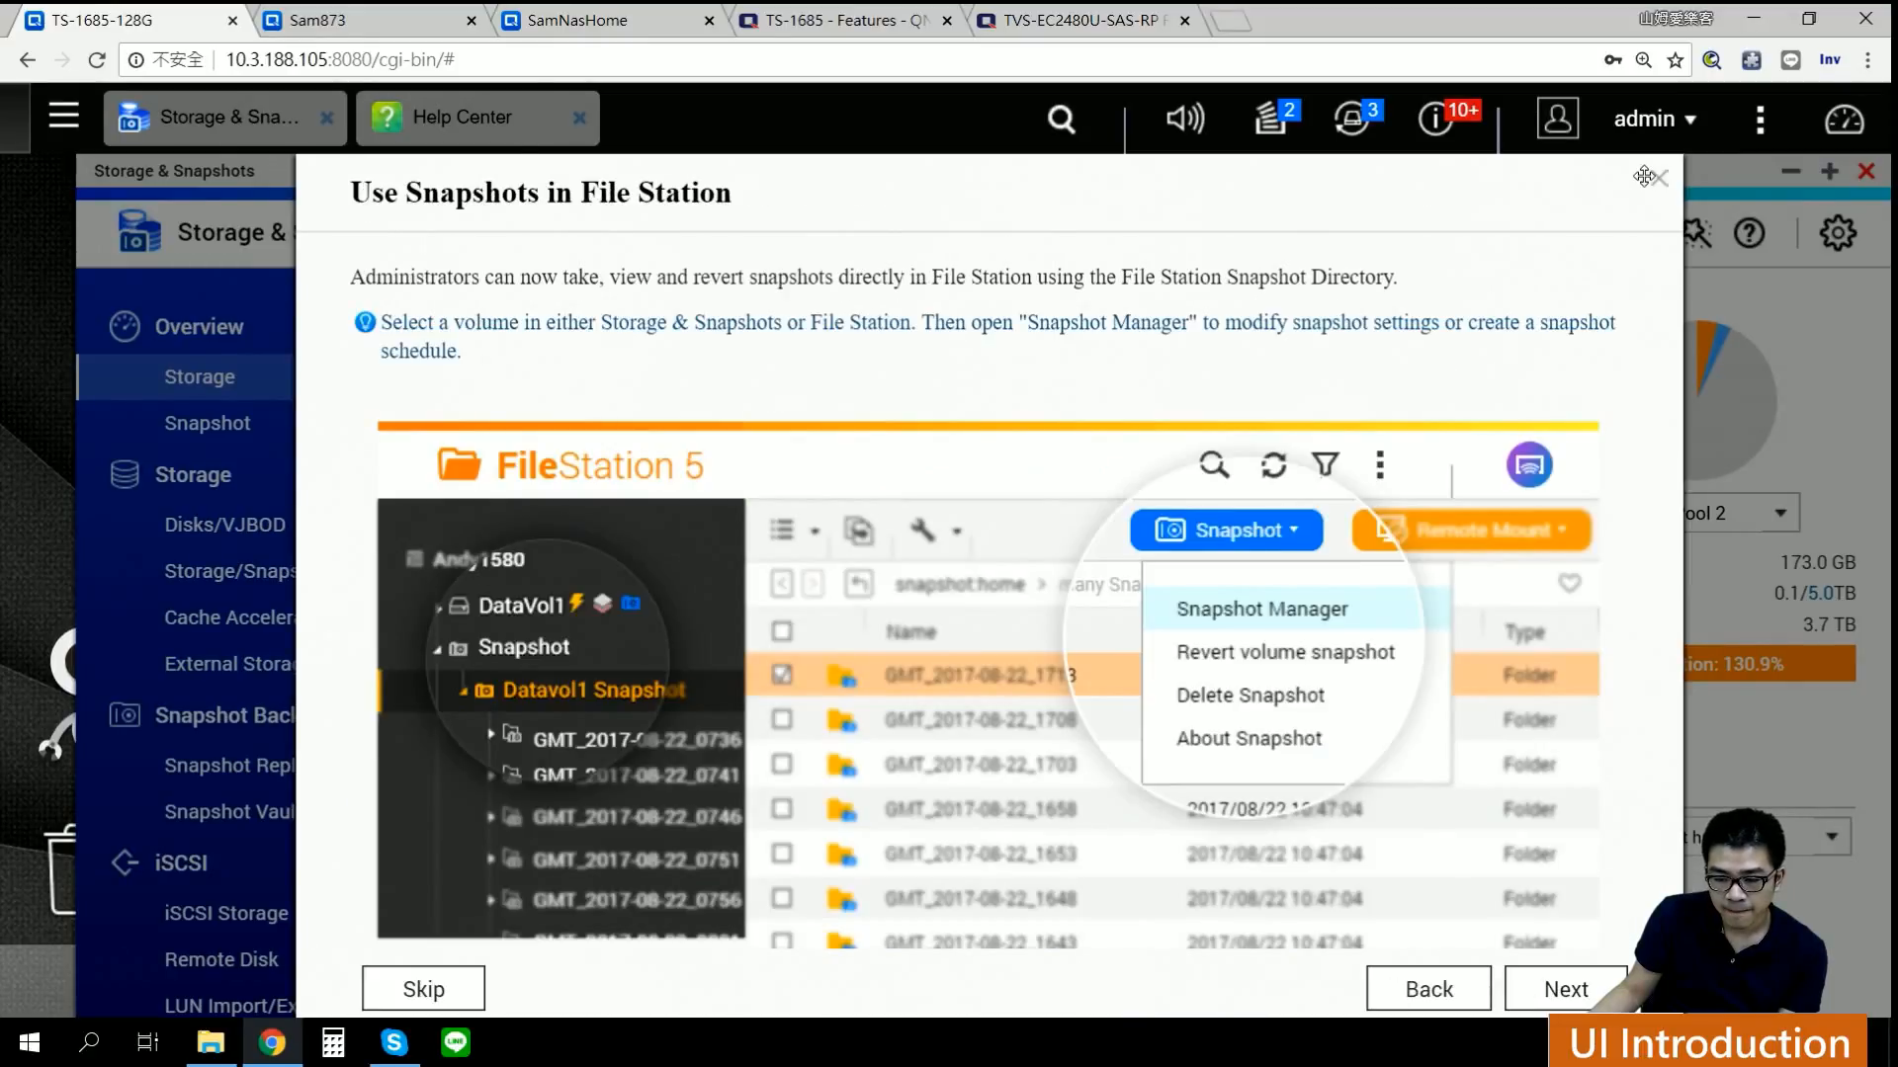
click(1652, 178)
click(1736, 243)
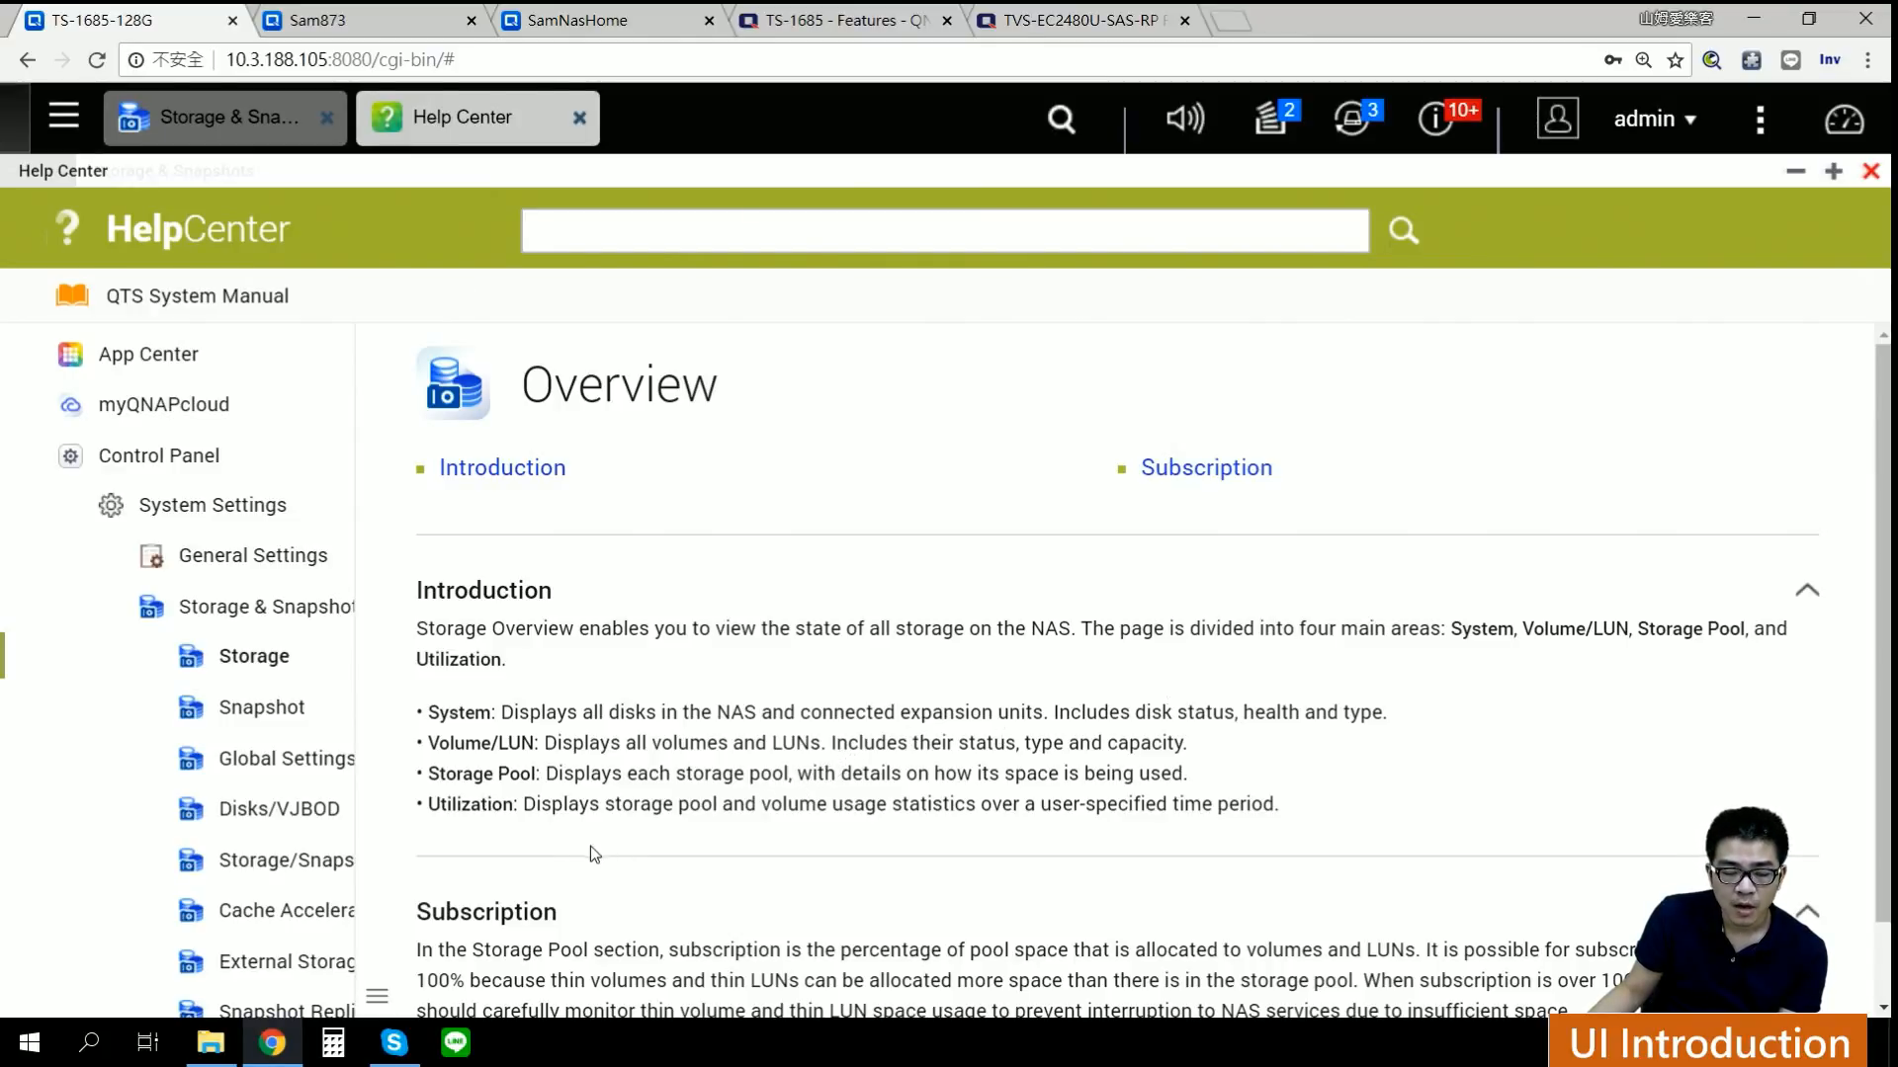
Step: Read through the Disks/VJBOD help page on performance tests and detaching disks
scroll(901, 713, down, 1)
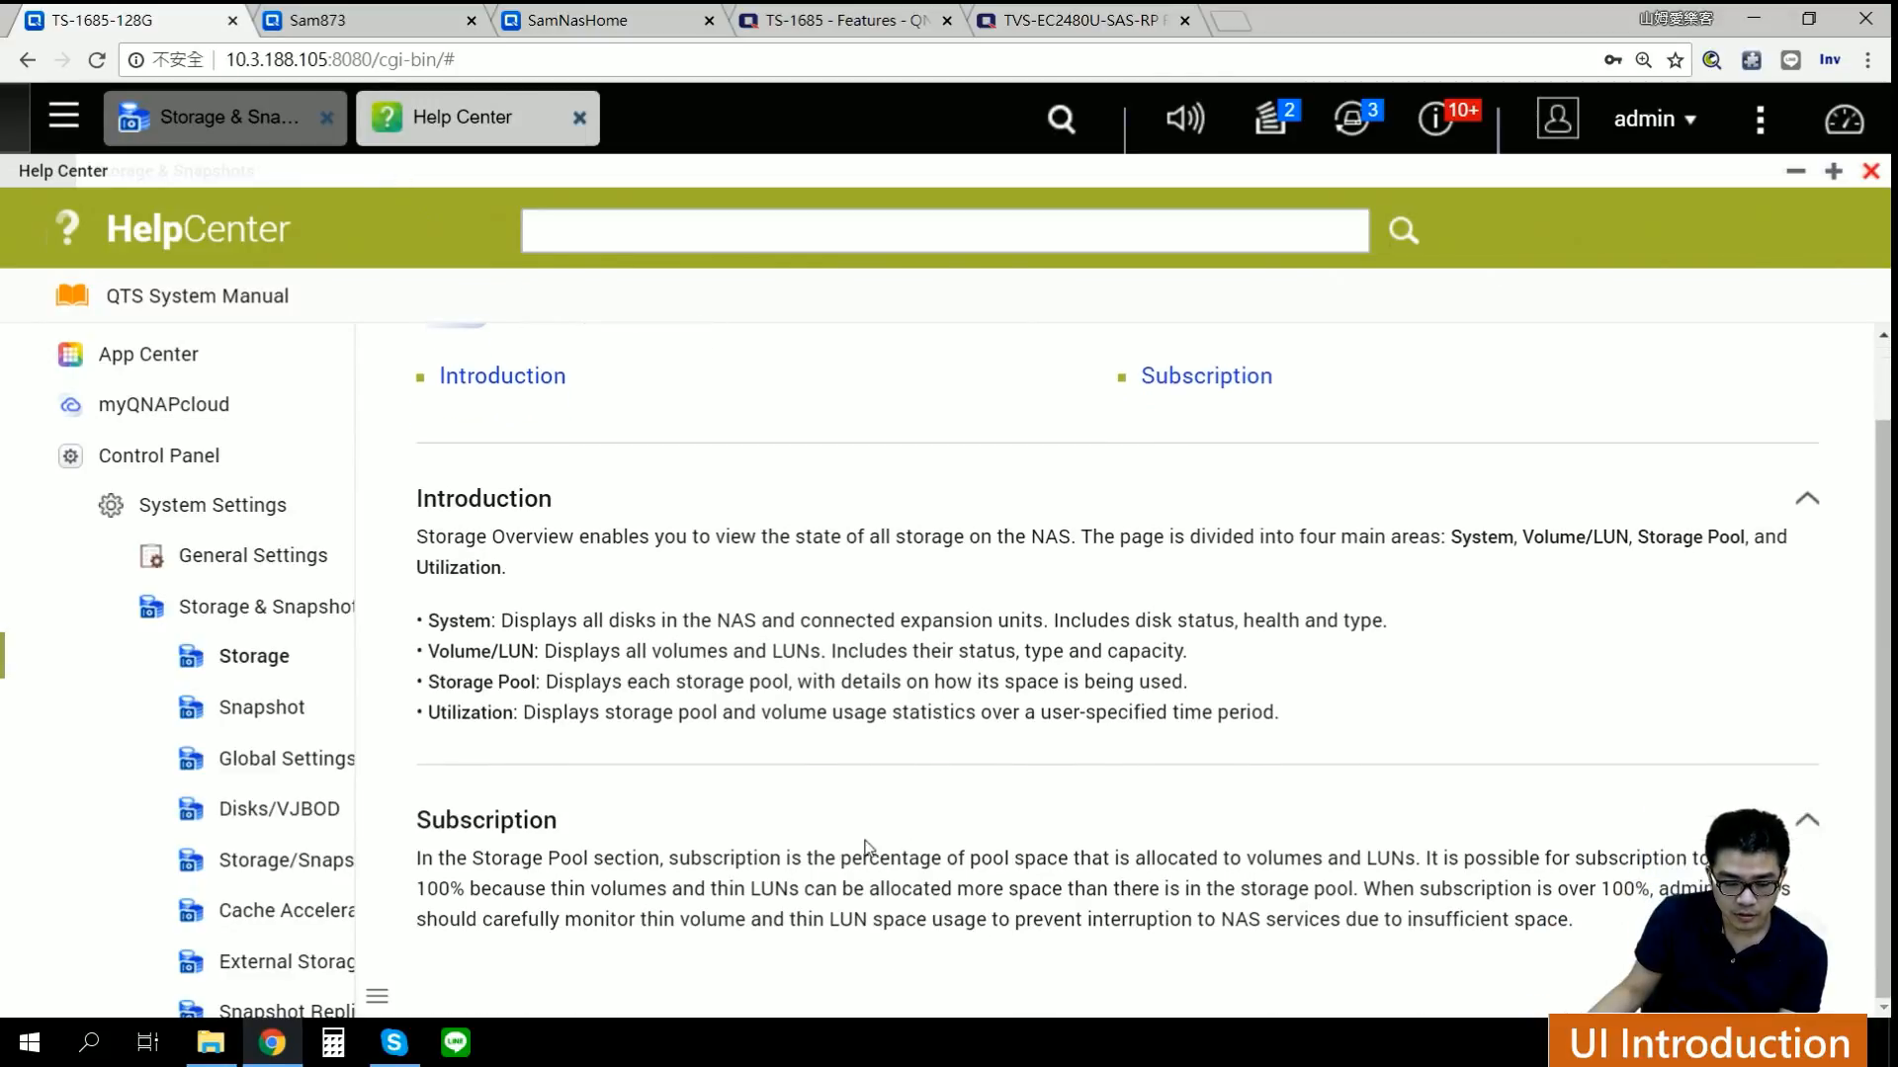
click(278, 809)
scroll(1116, 687, down, 1)
scroll(1113, 678, down, 6)
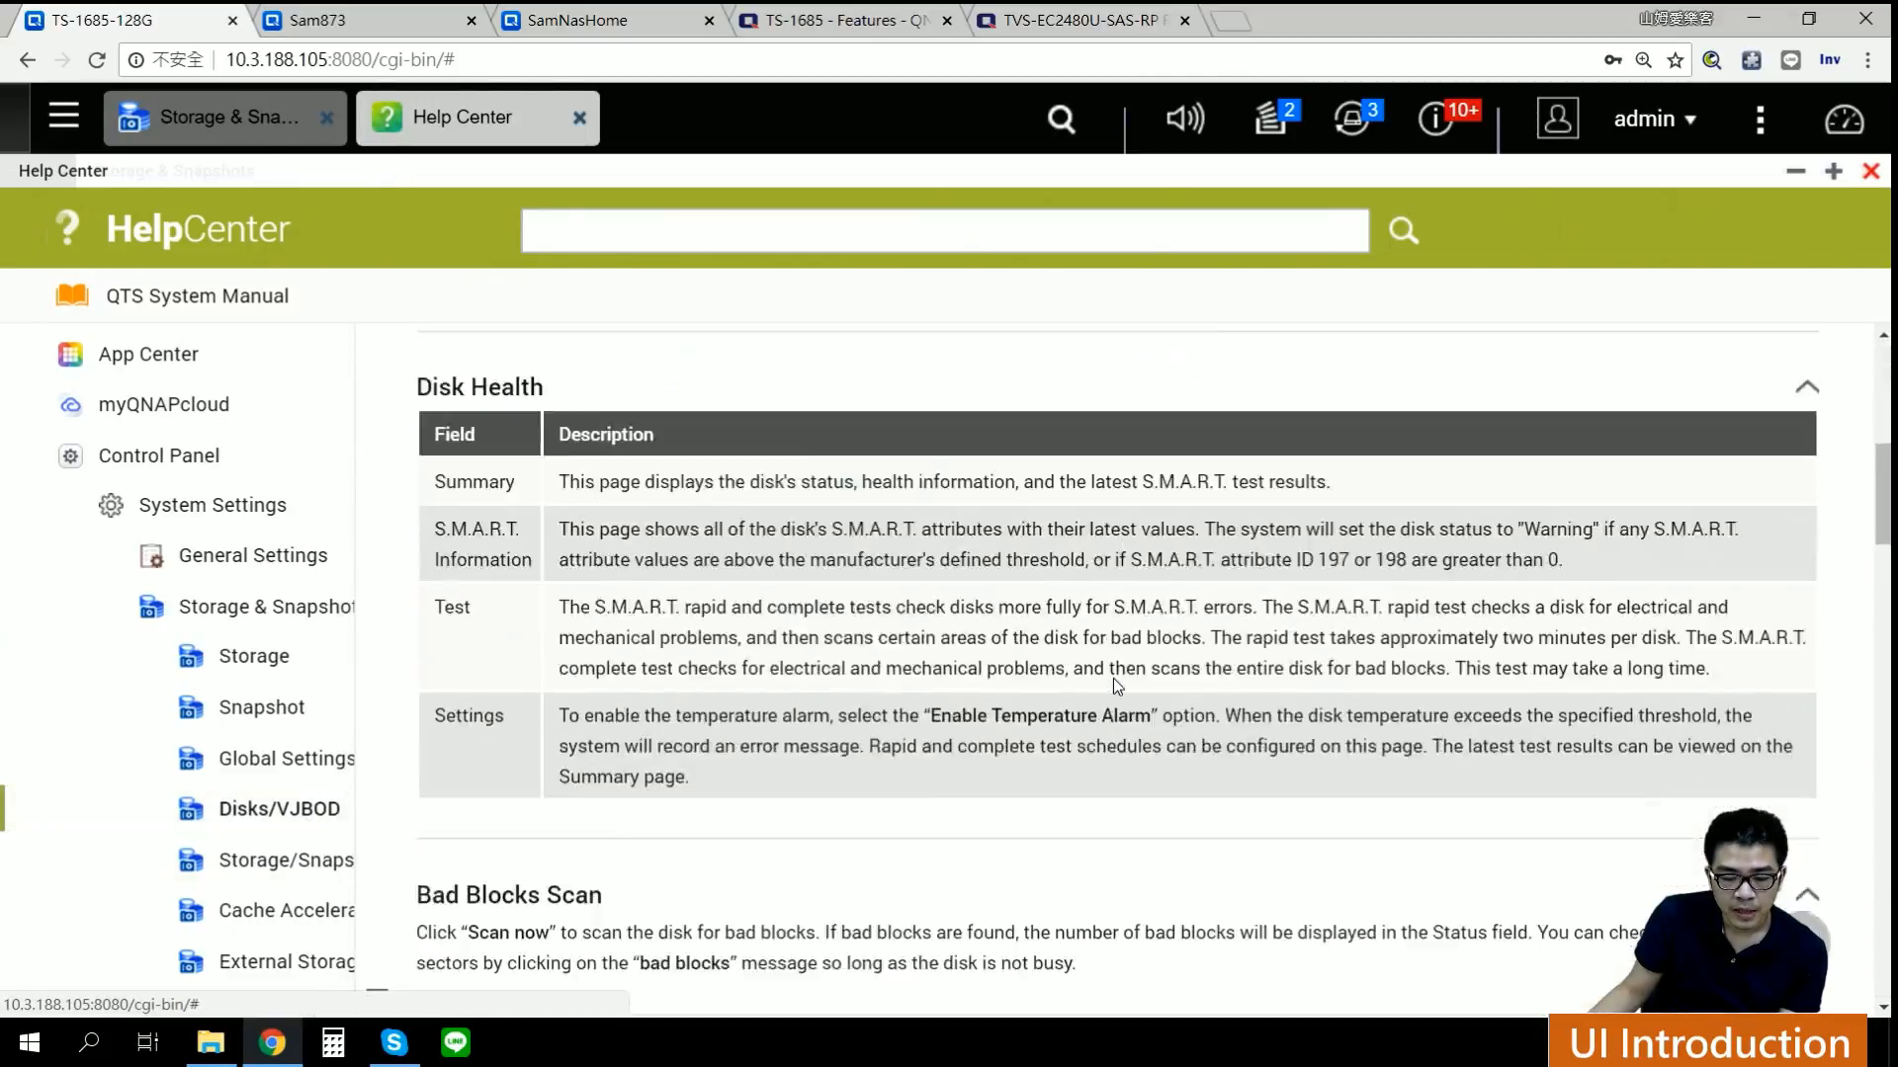
scroll(1005, 716, up, 2)
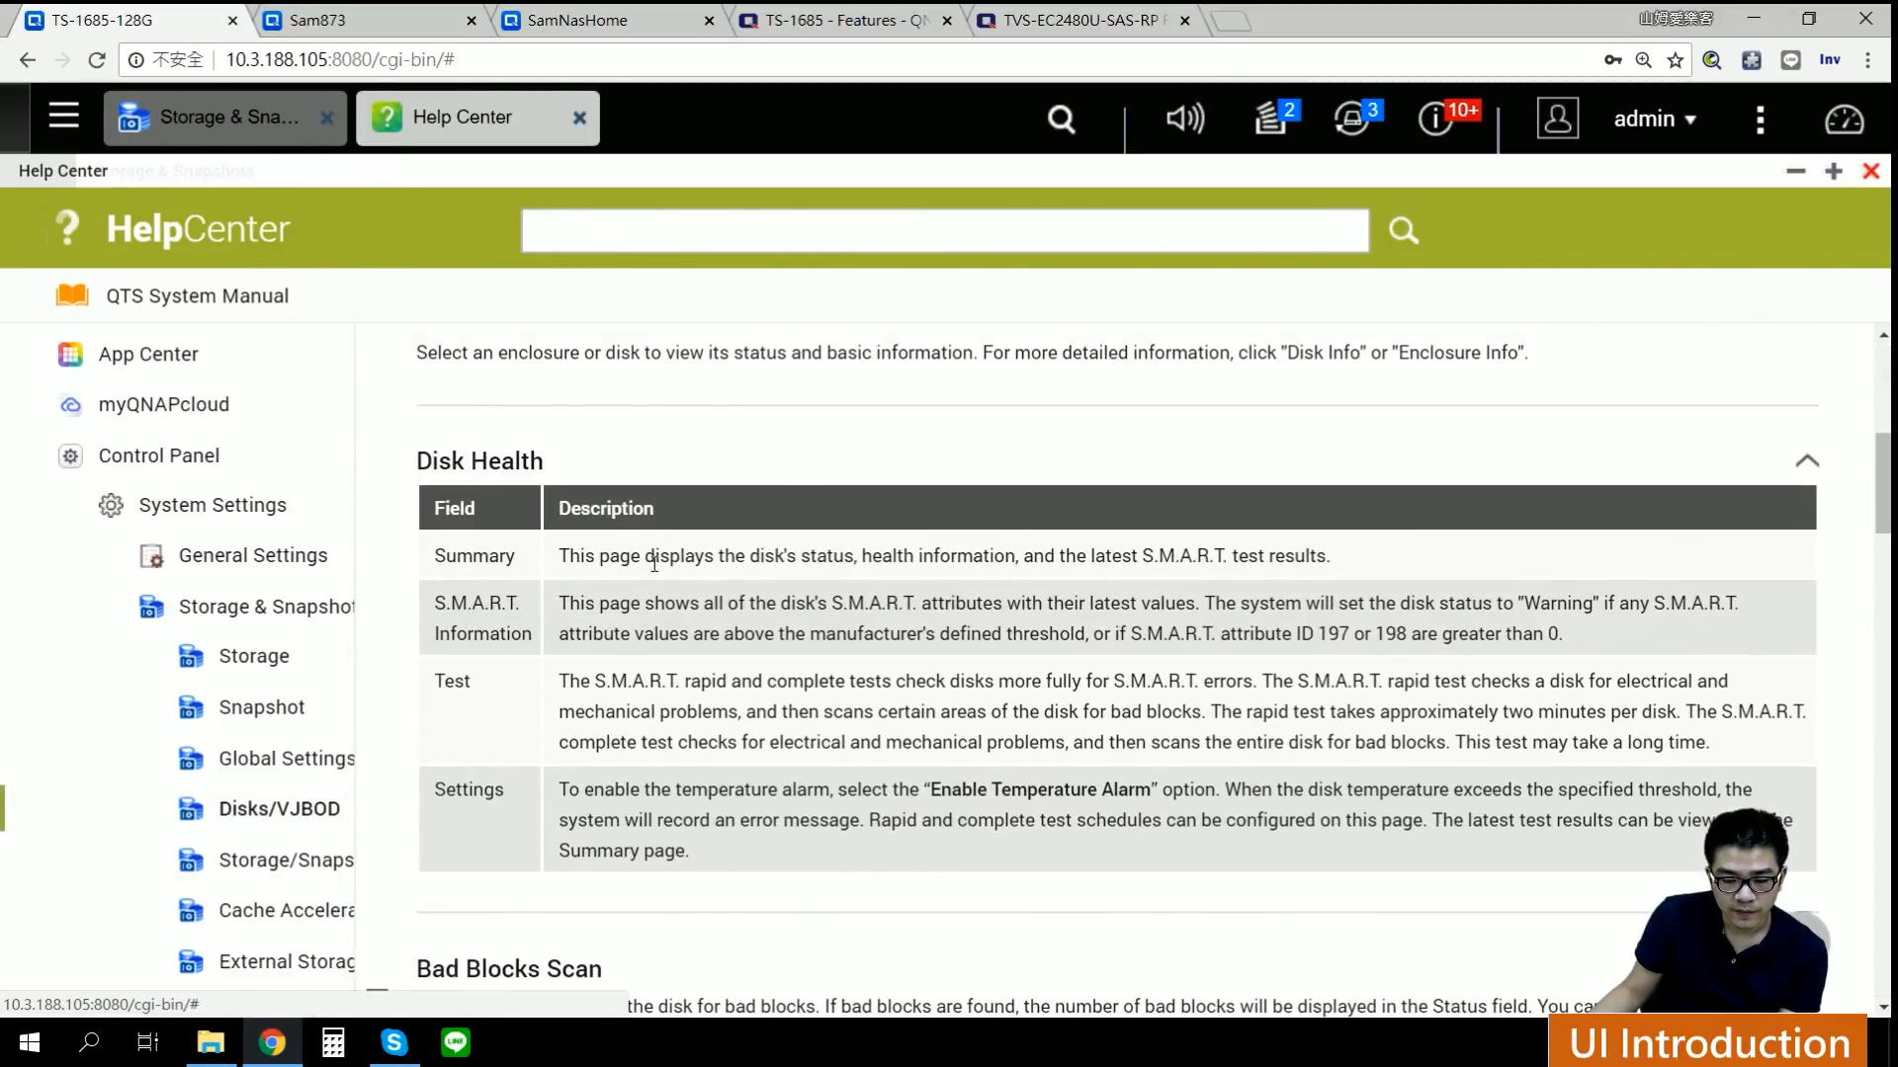
scroll(843, 591, down, 10)
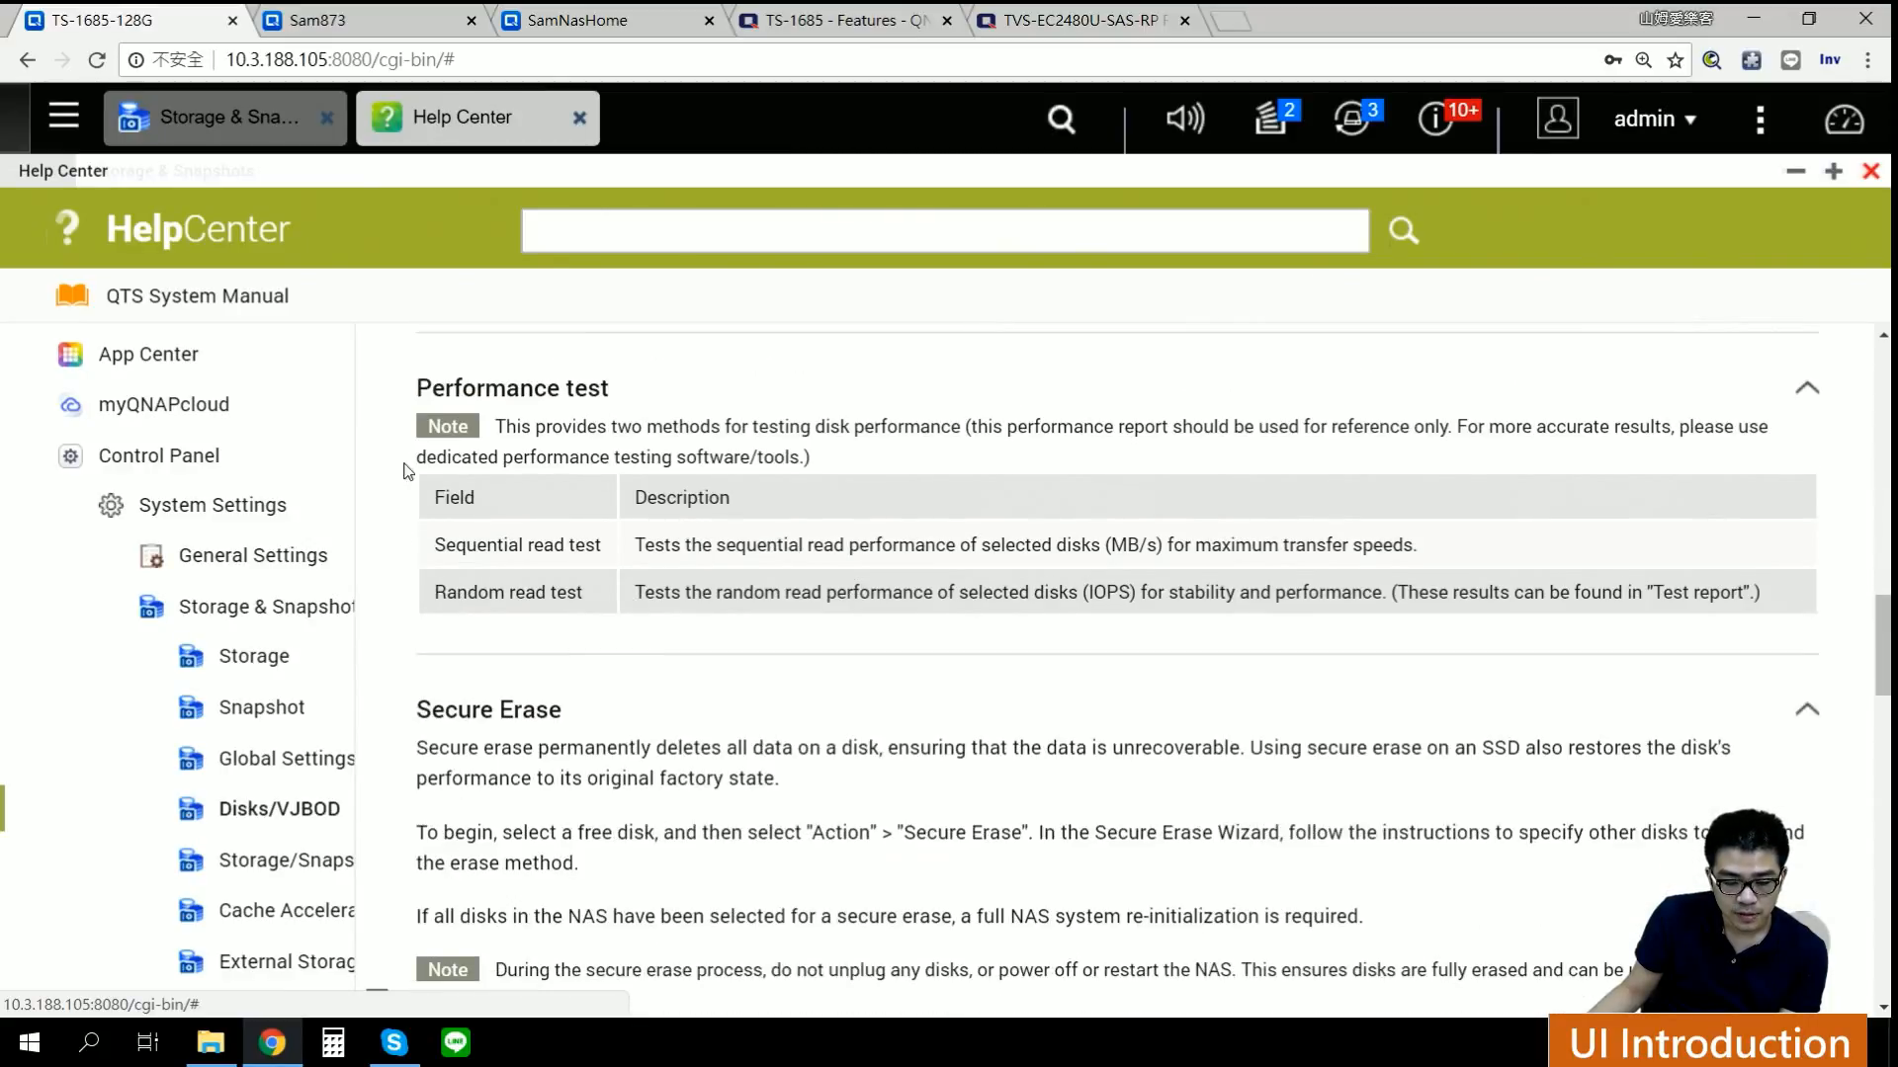
scroll(669, 544, down, 4)
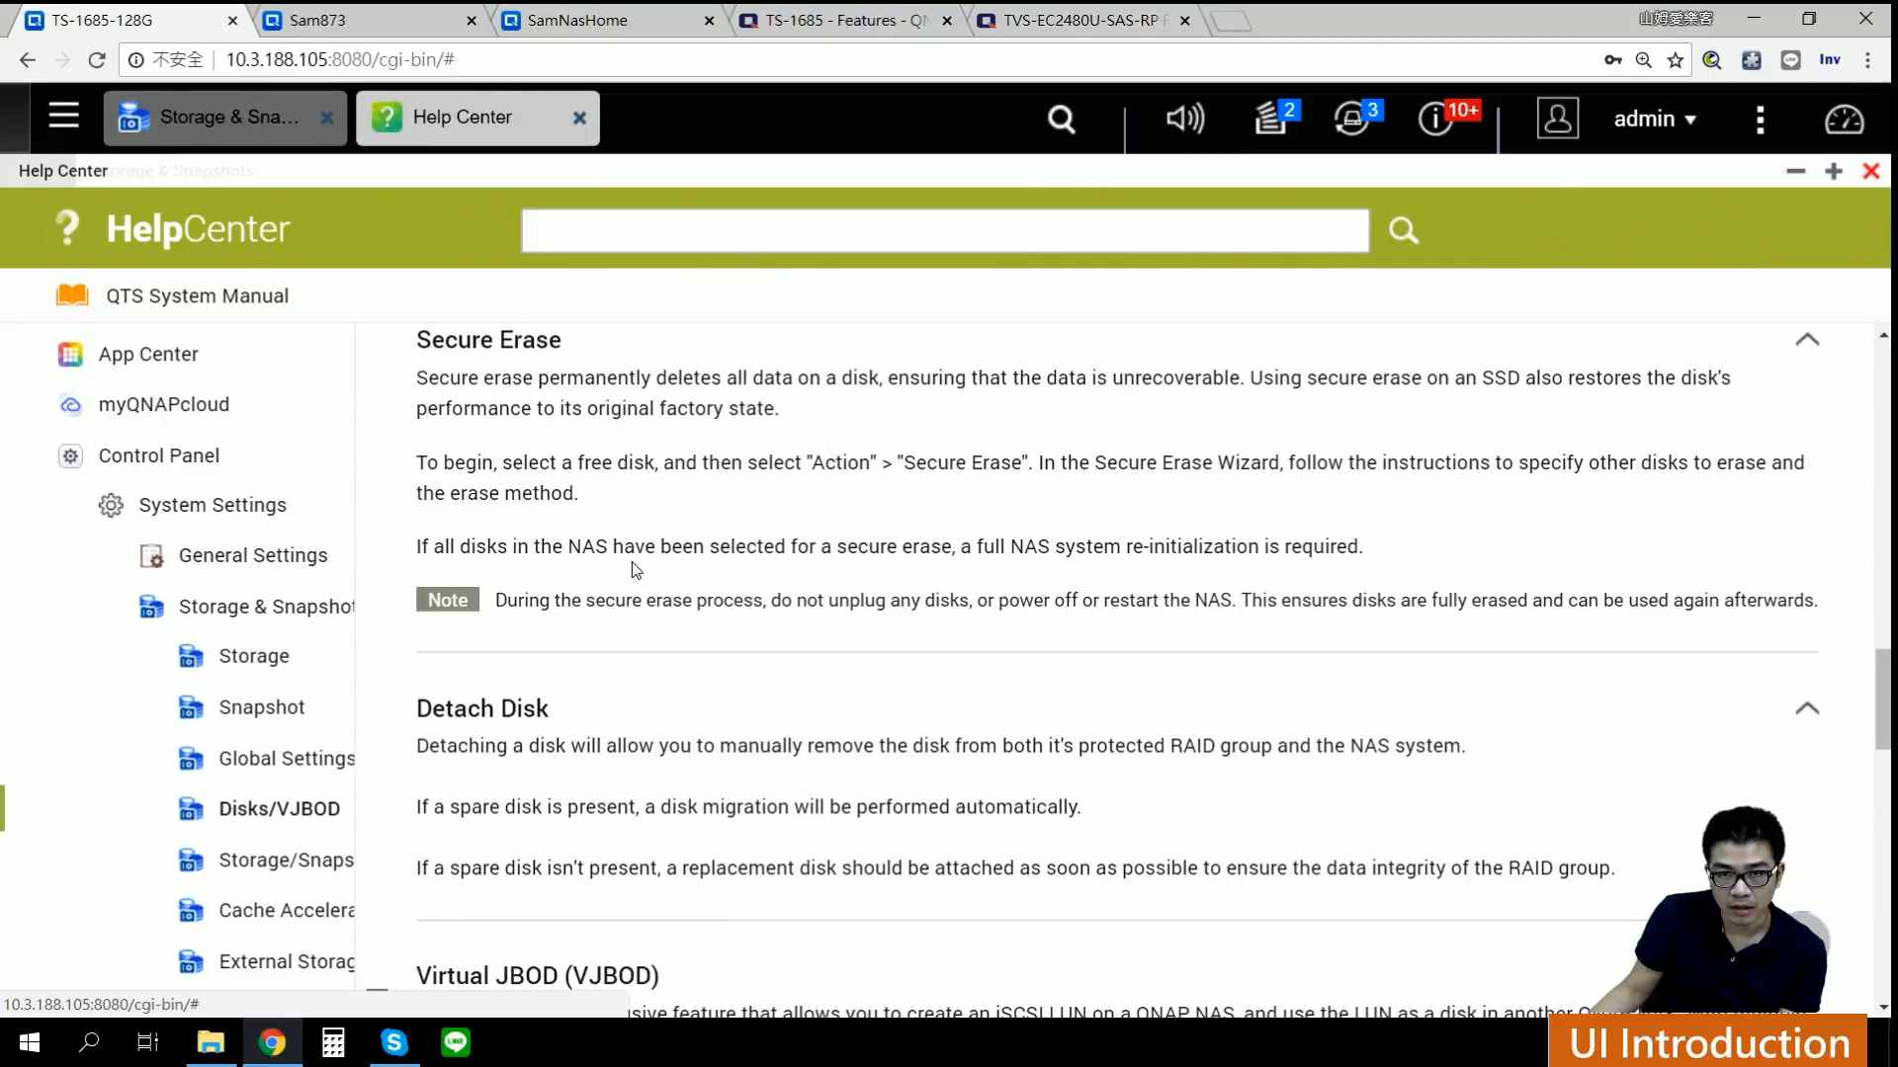
Step: Close Help Center, check the VJBOD dropdown options, and switch to the TS-1685 product page
click(579, 117)
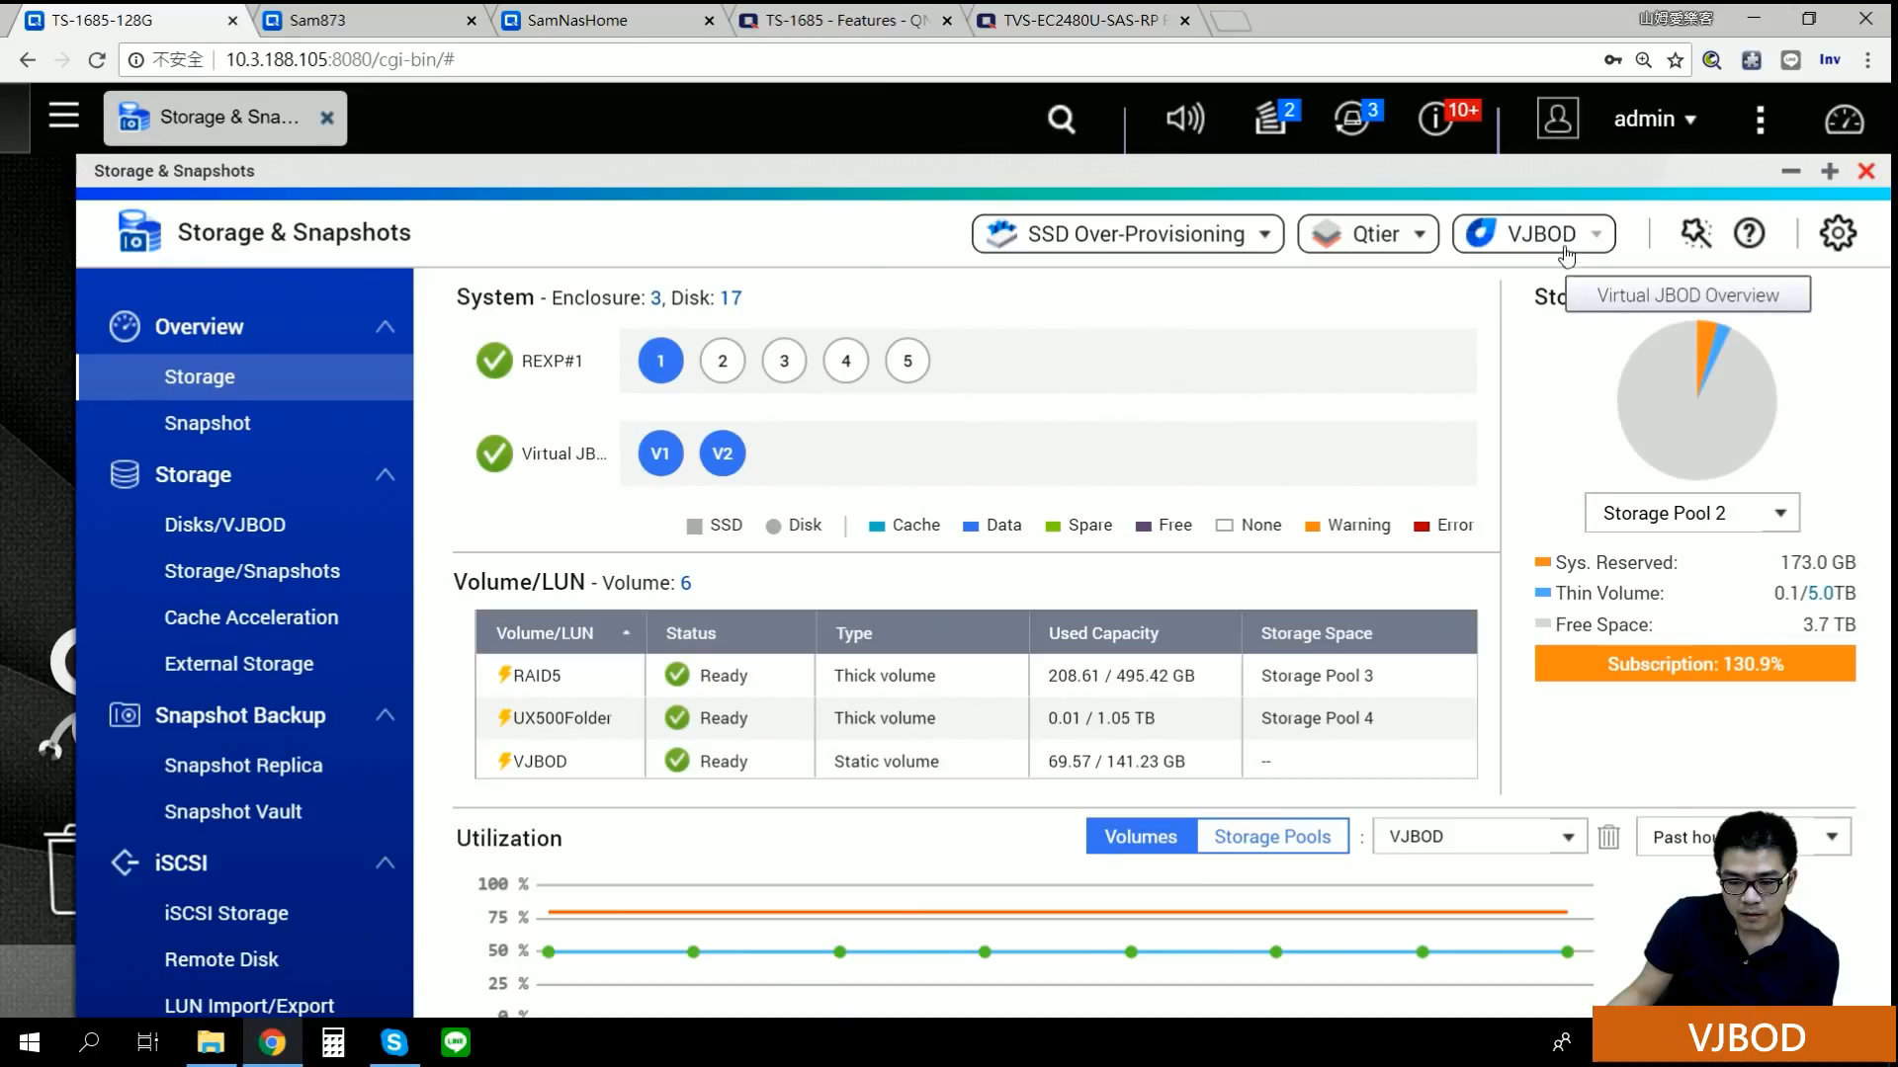
click(1576, 247)
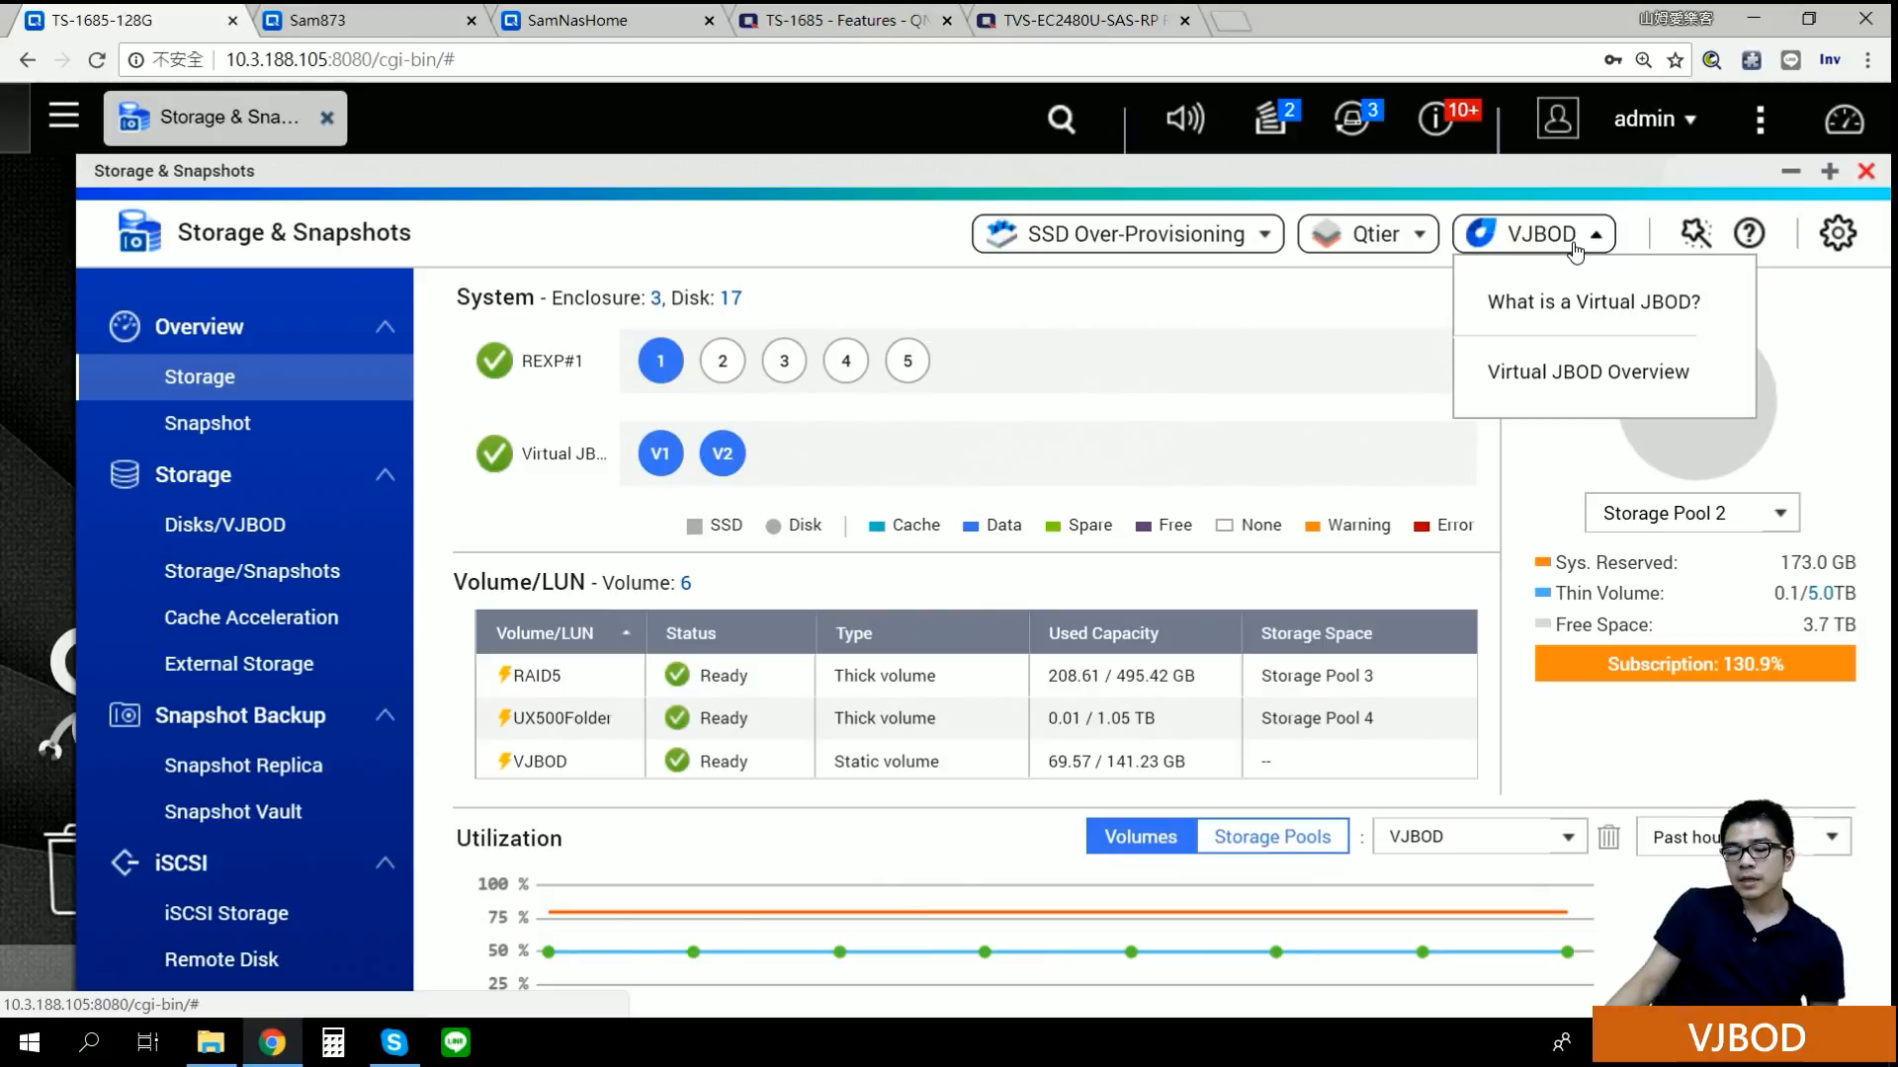
click(863, 15)
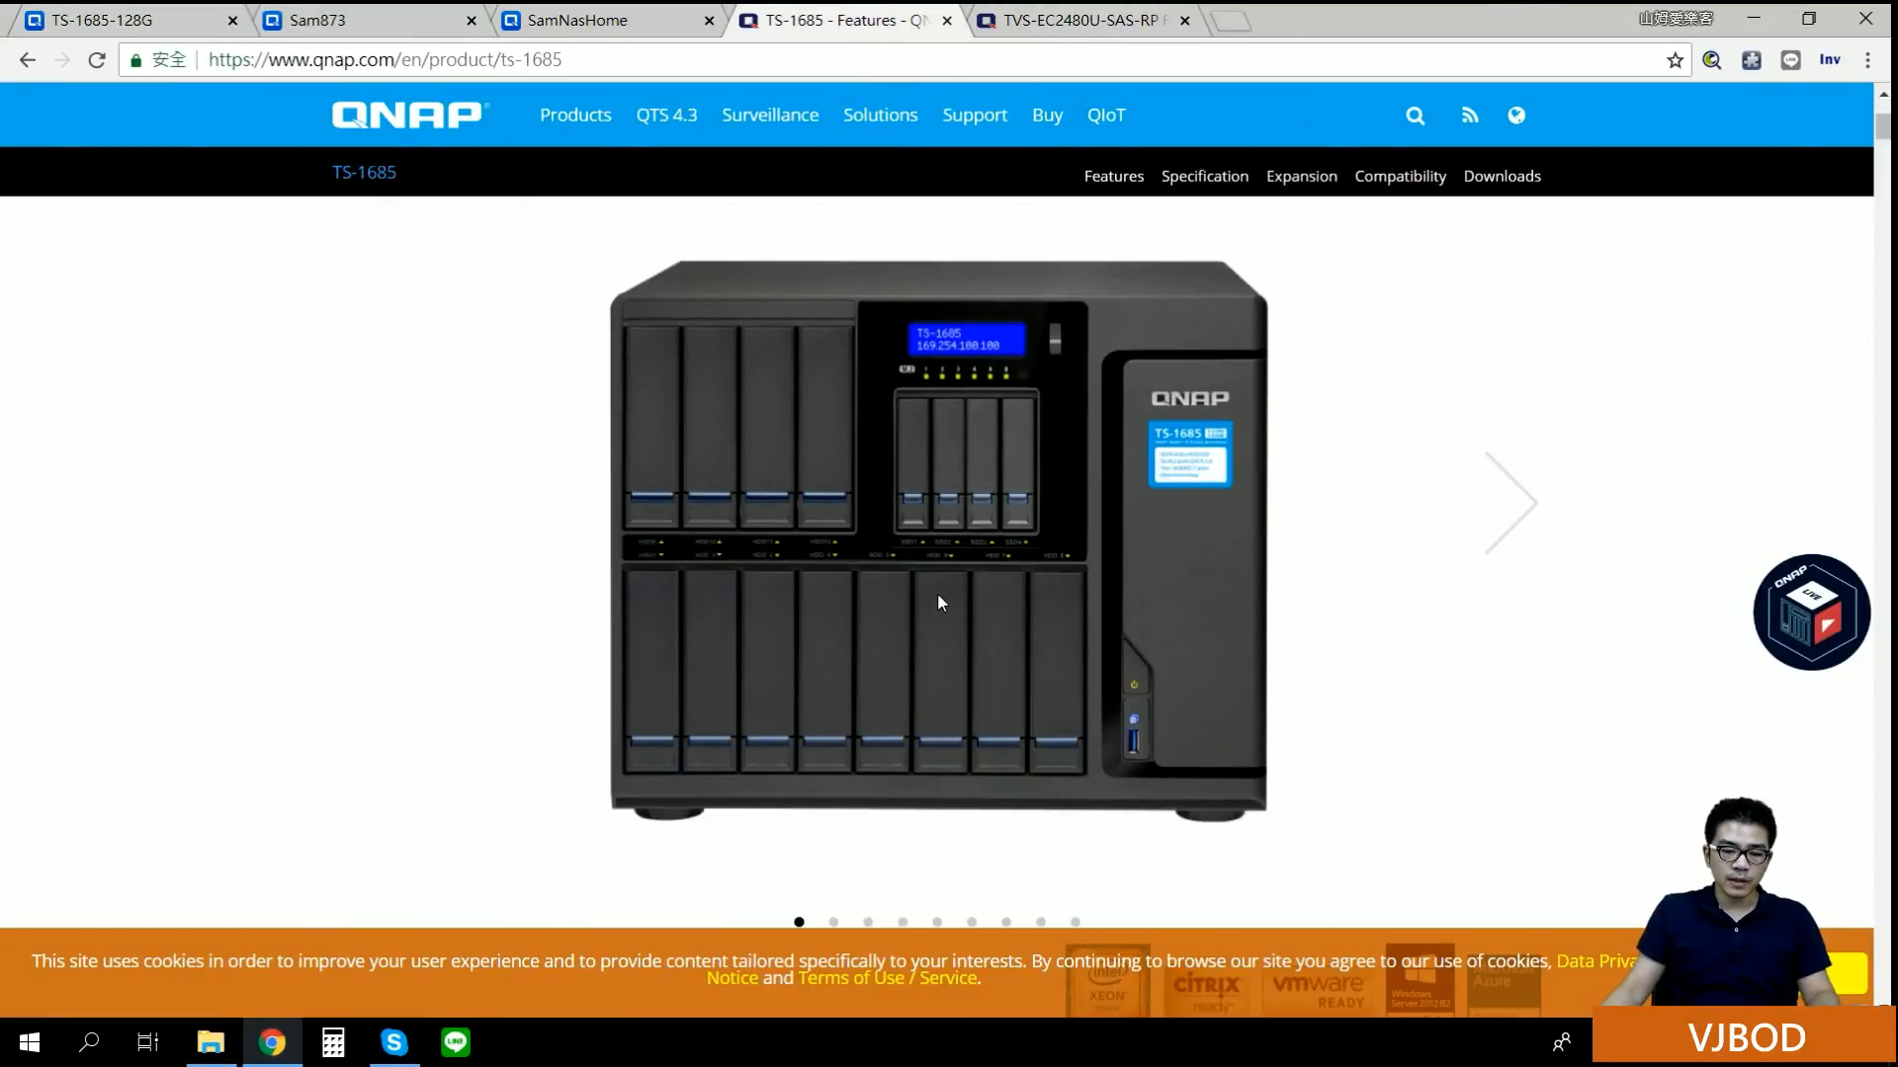
Step: Compare the TS-1685 and TVS-EC2480U-SAS-RP R2 product pages, then return to Storage & Snapshots
click(1077, 20)
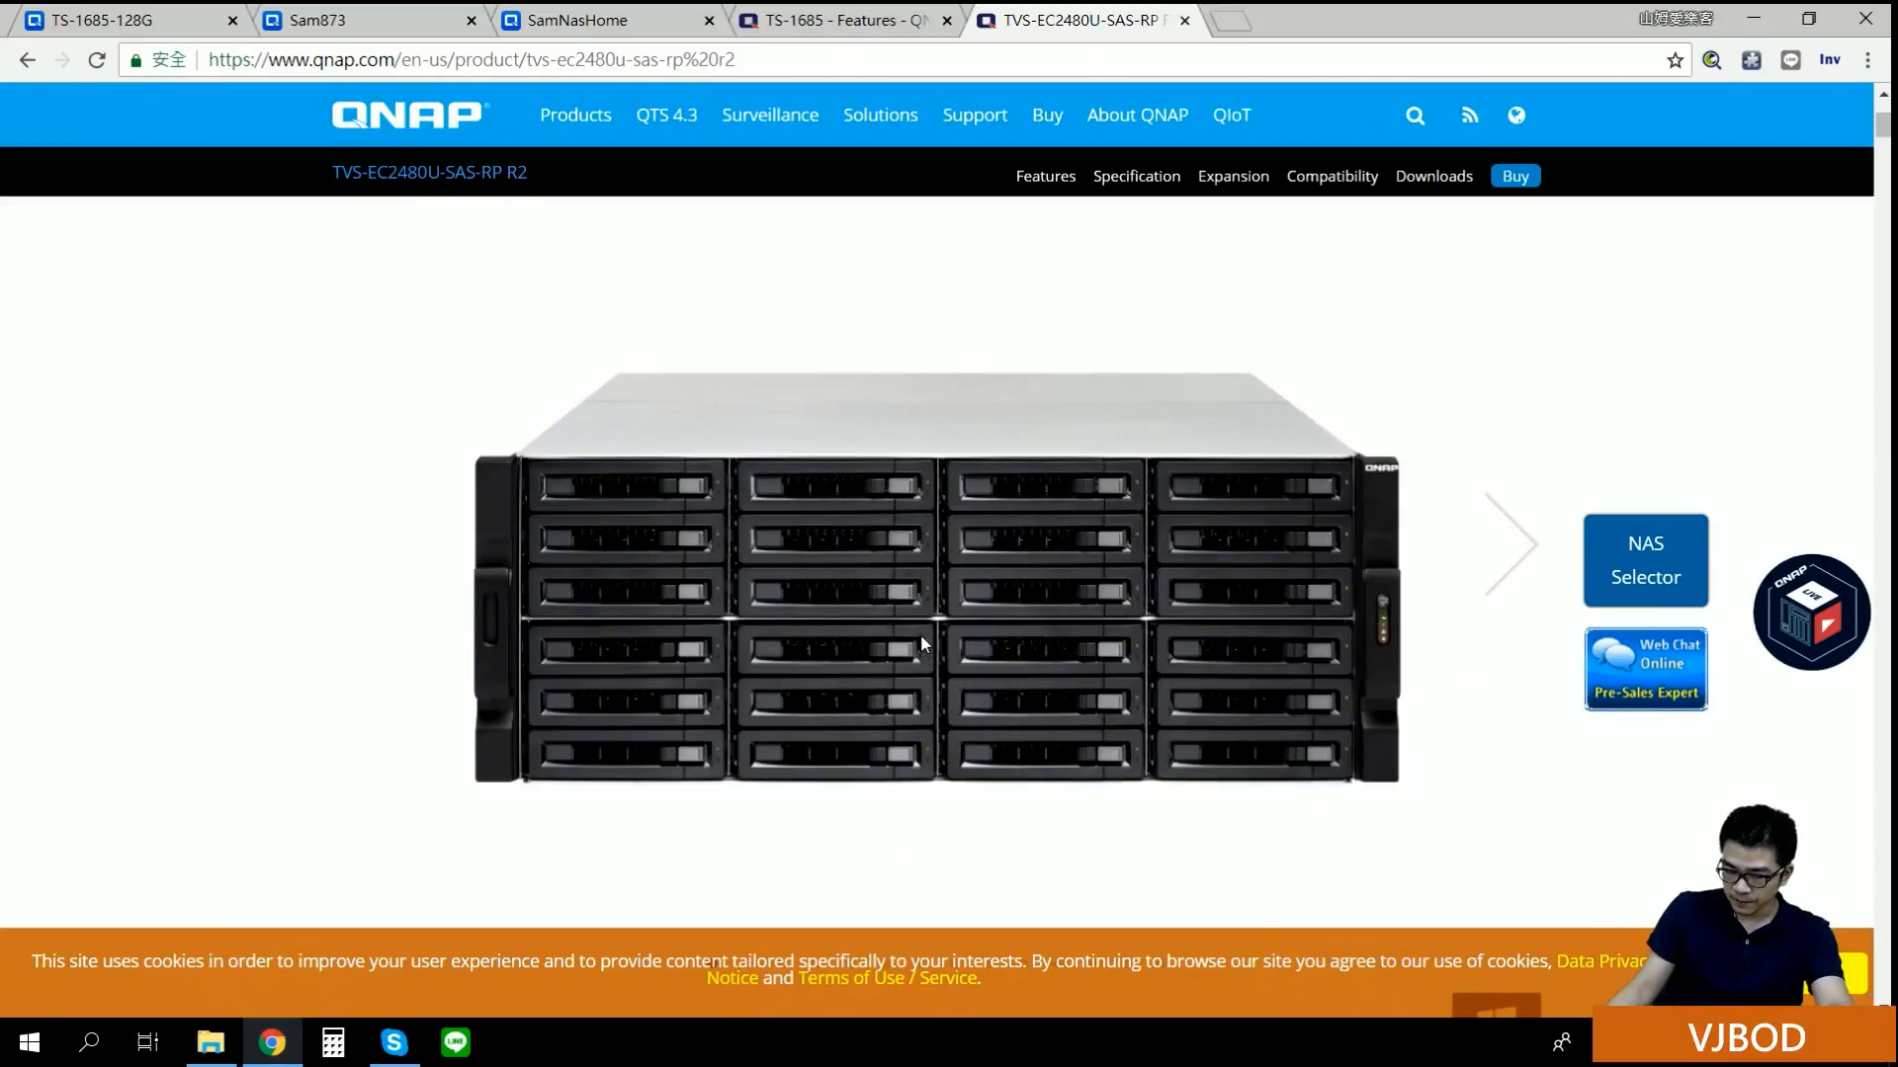
click(911, 24)
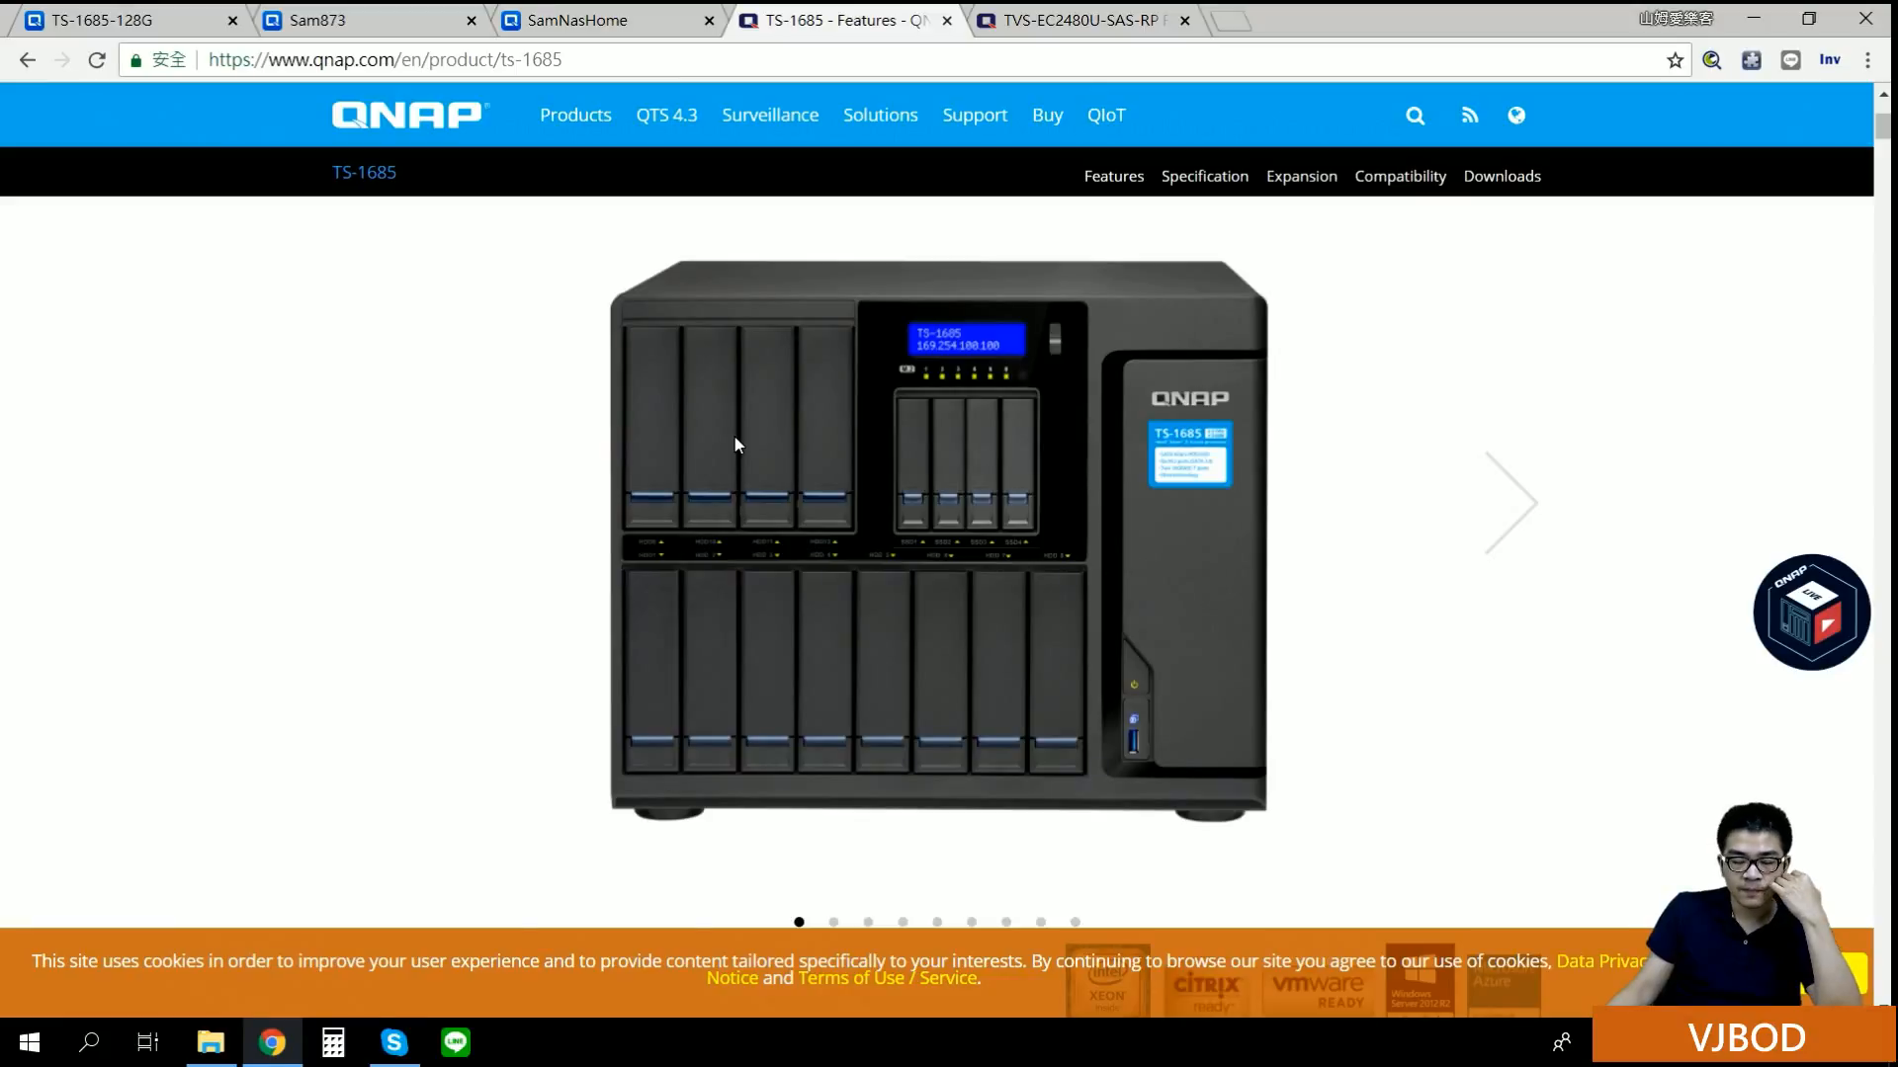
click(1074, 12)
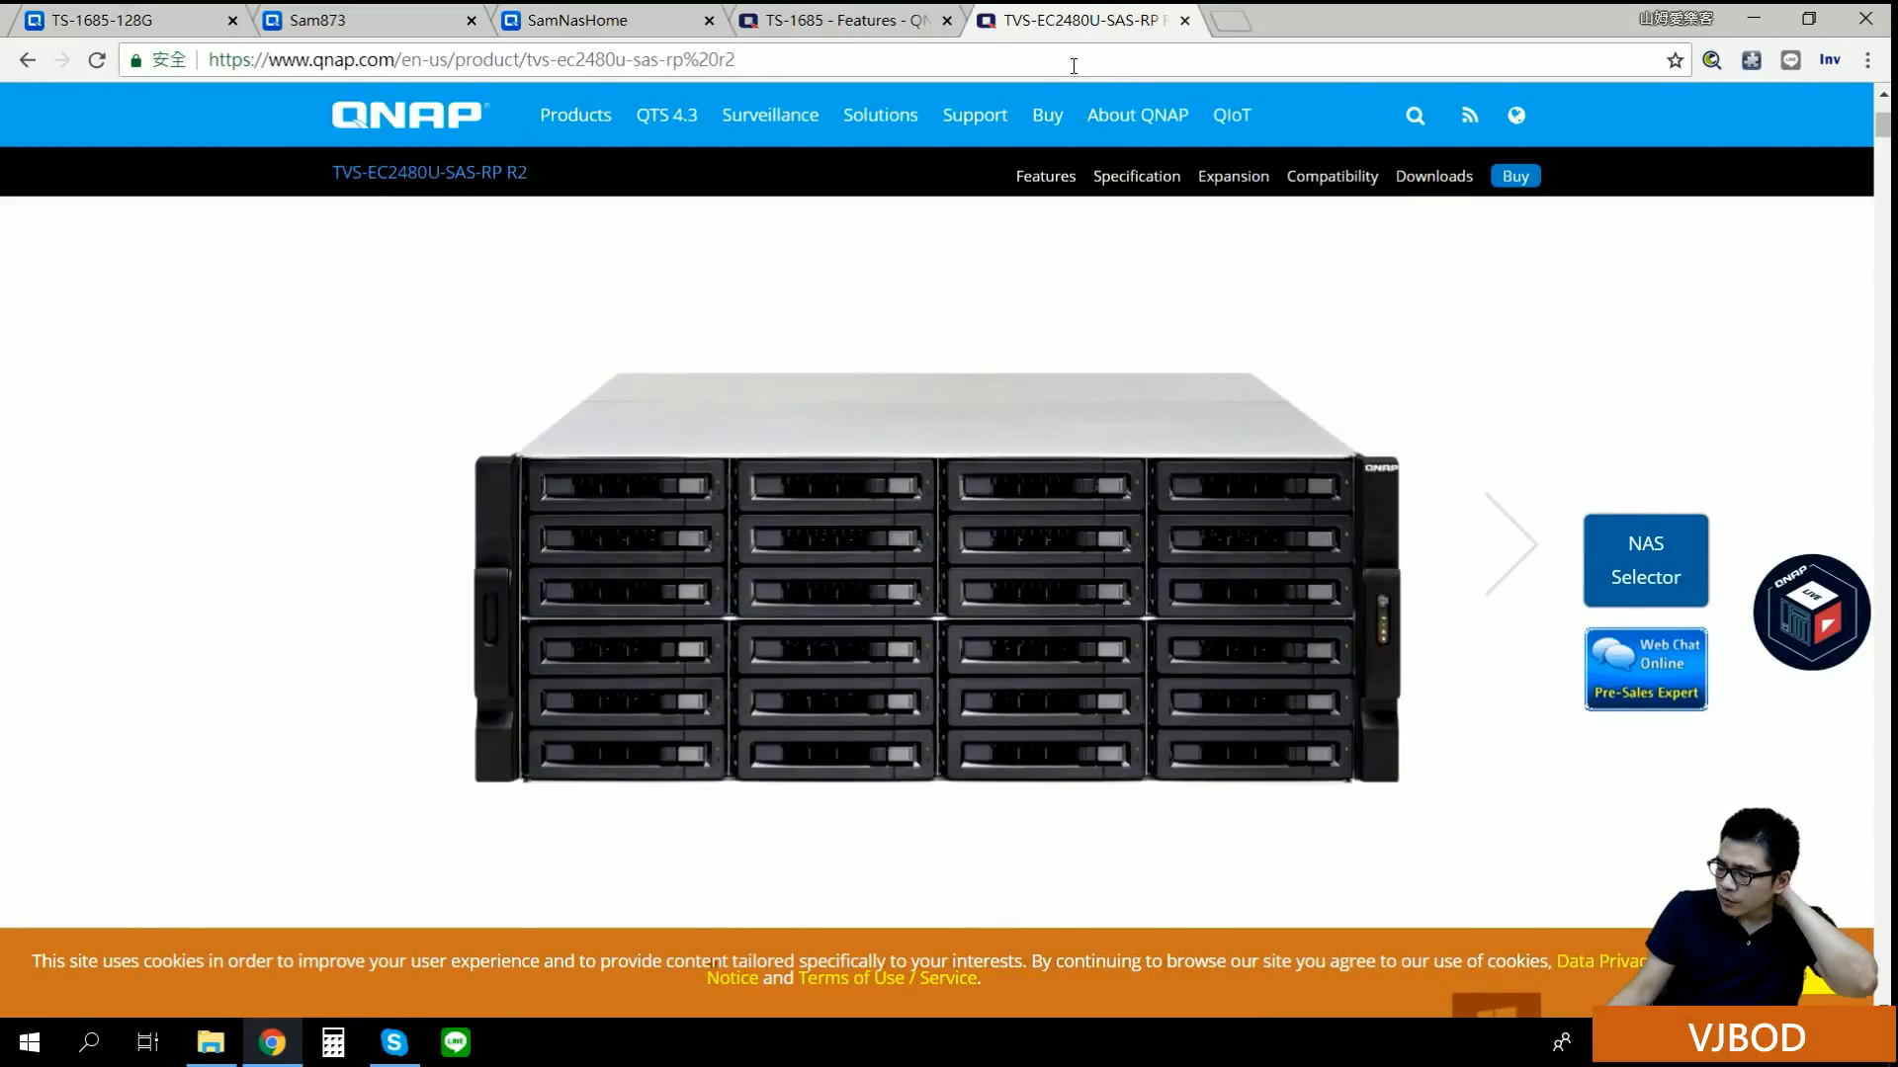
click(842, 12)
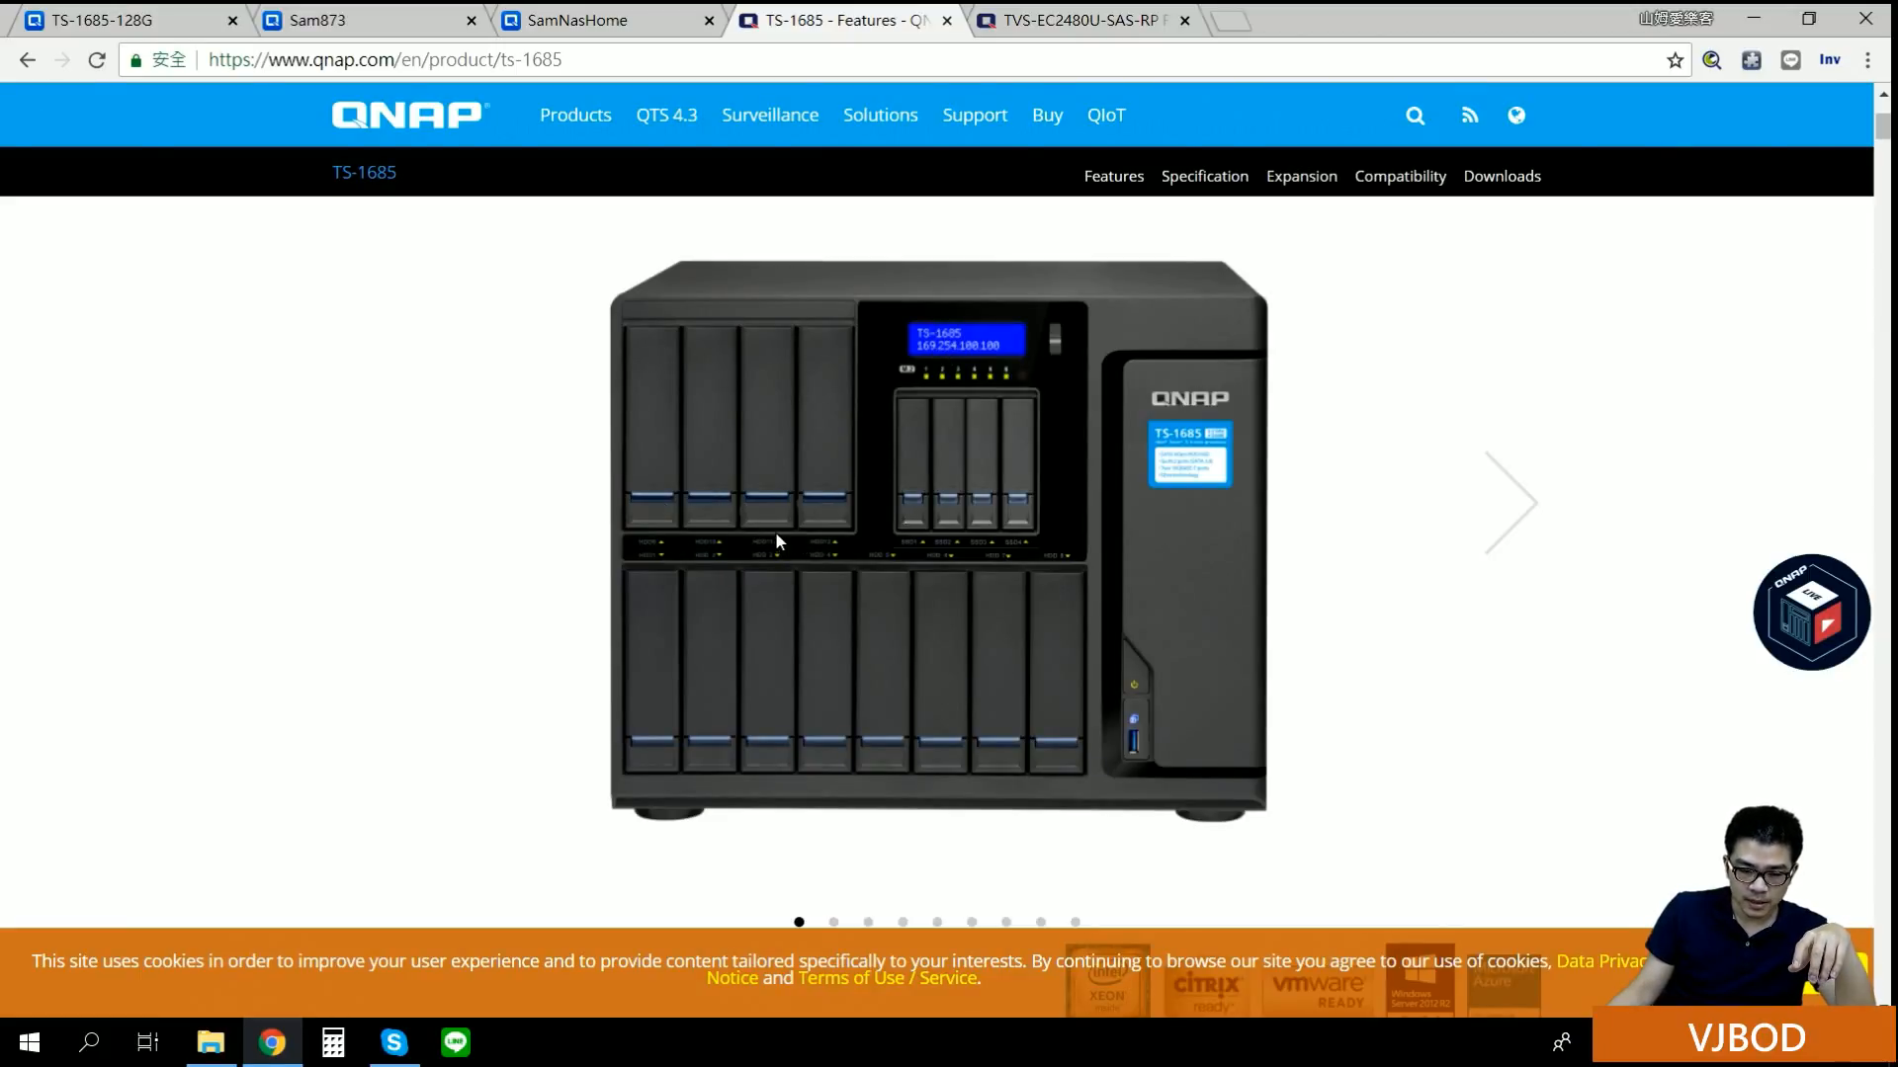
click(1058, 14)
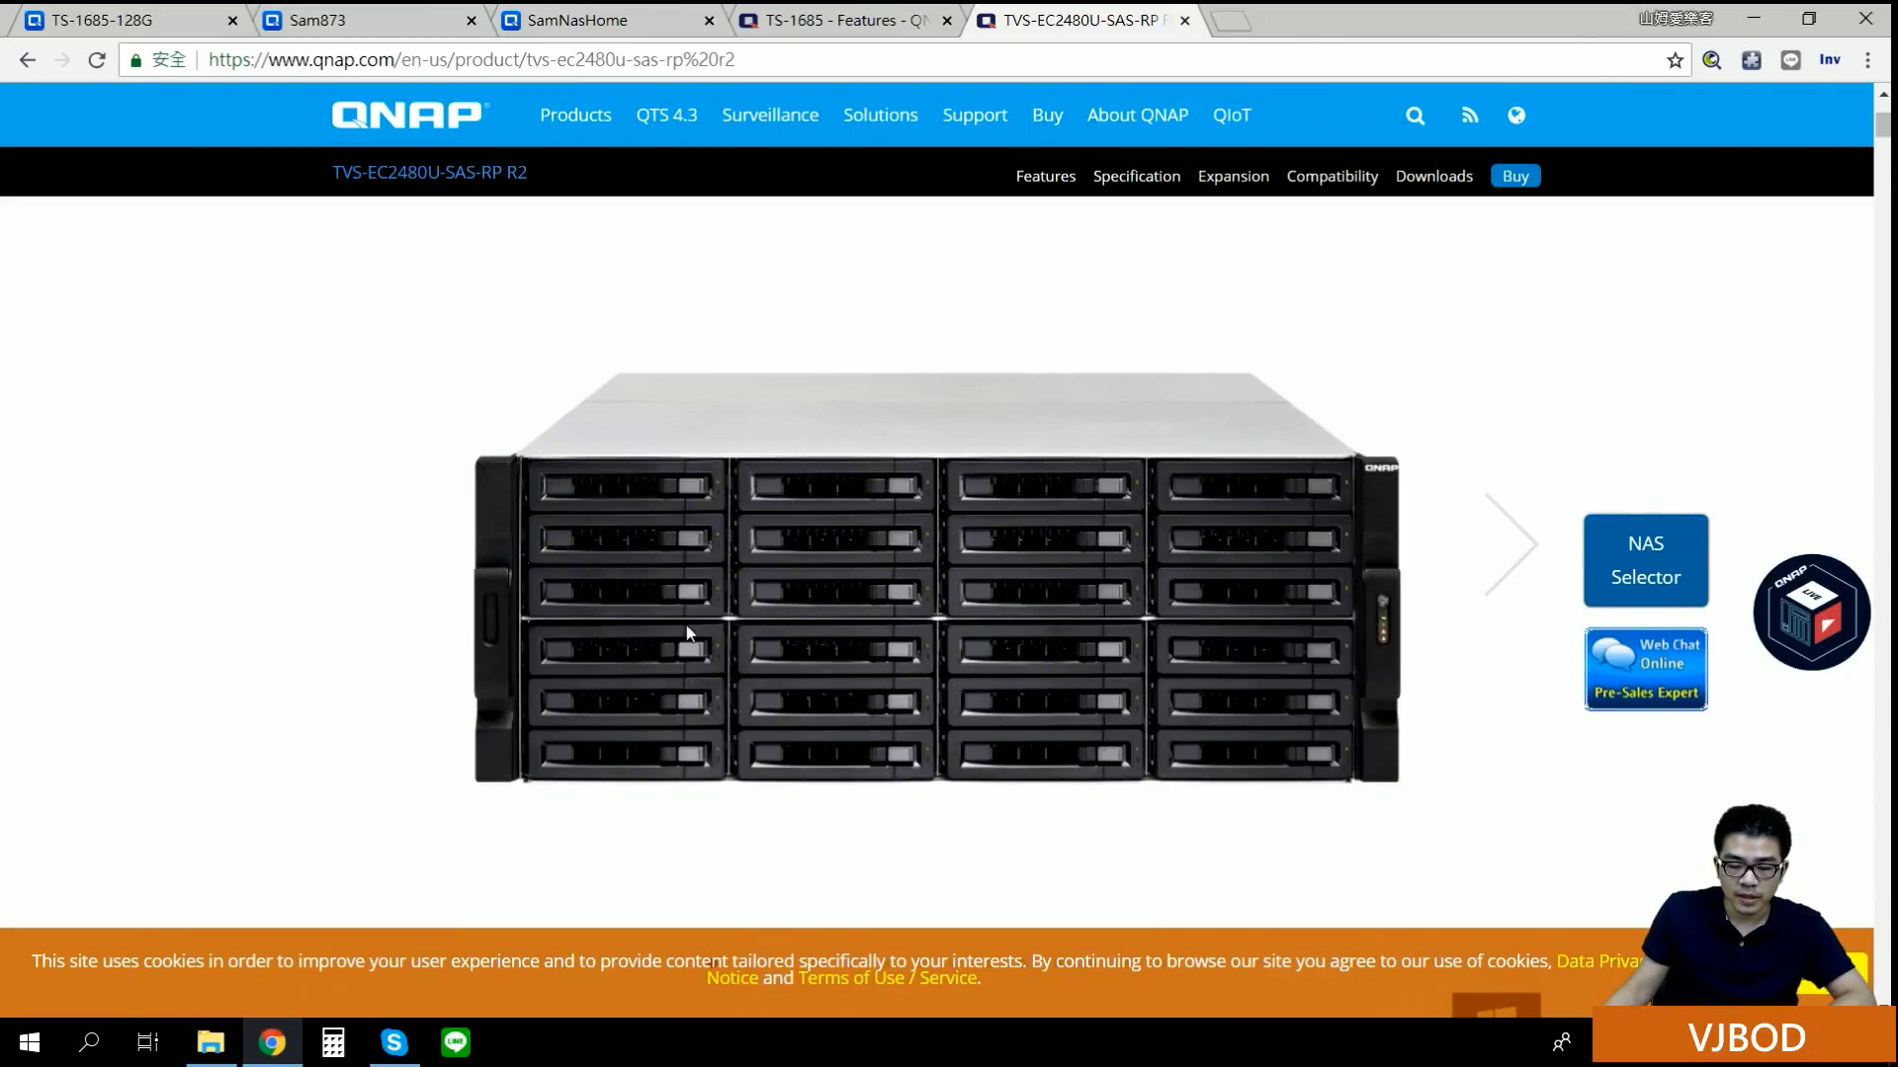
click(828, 25)
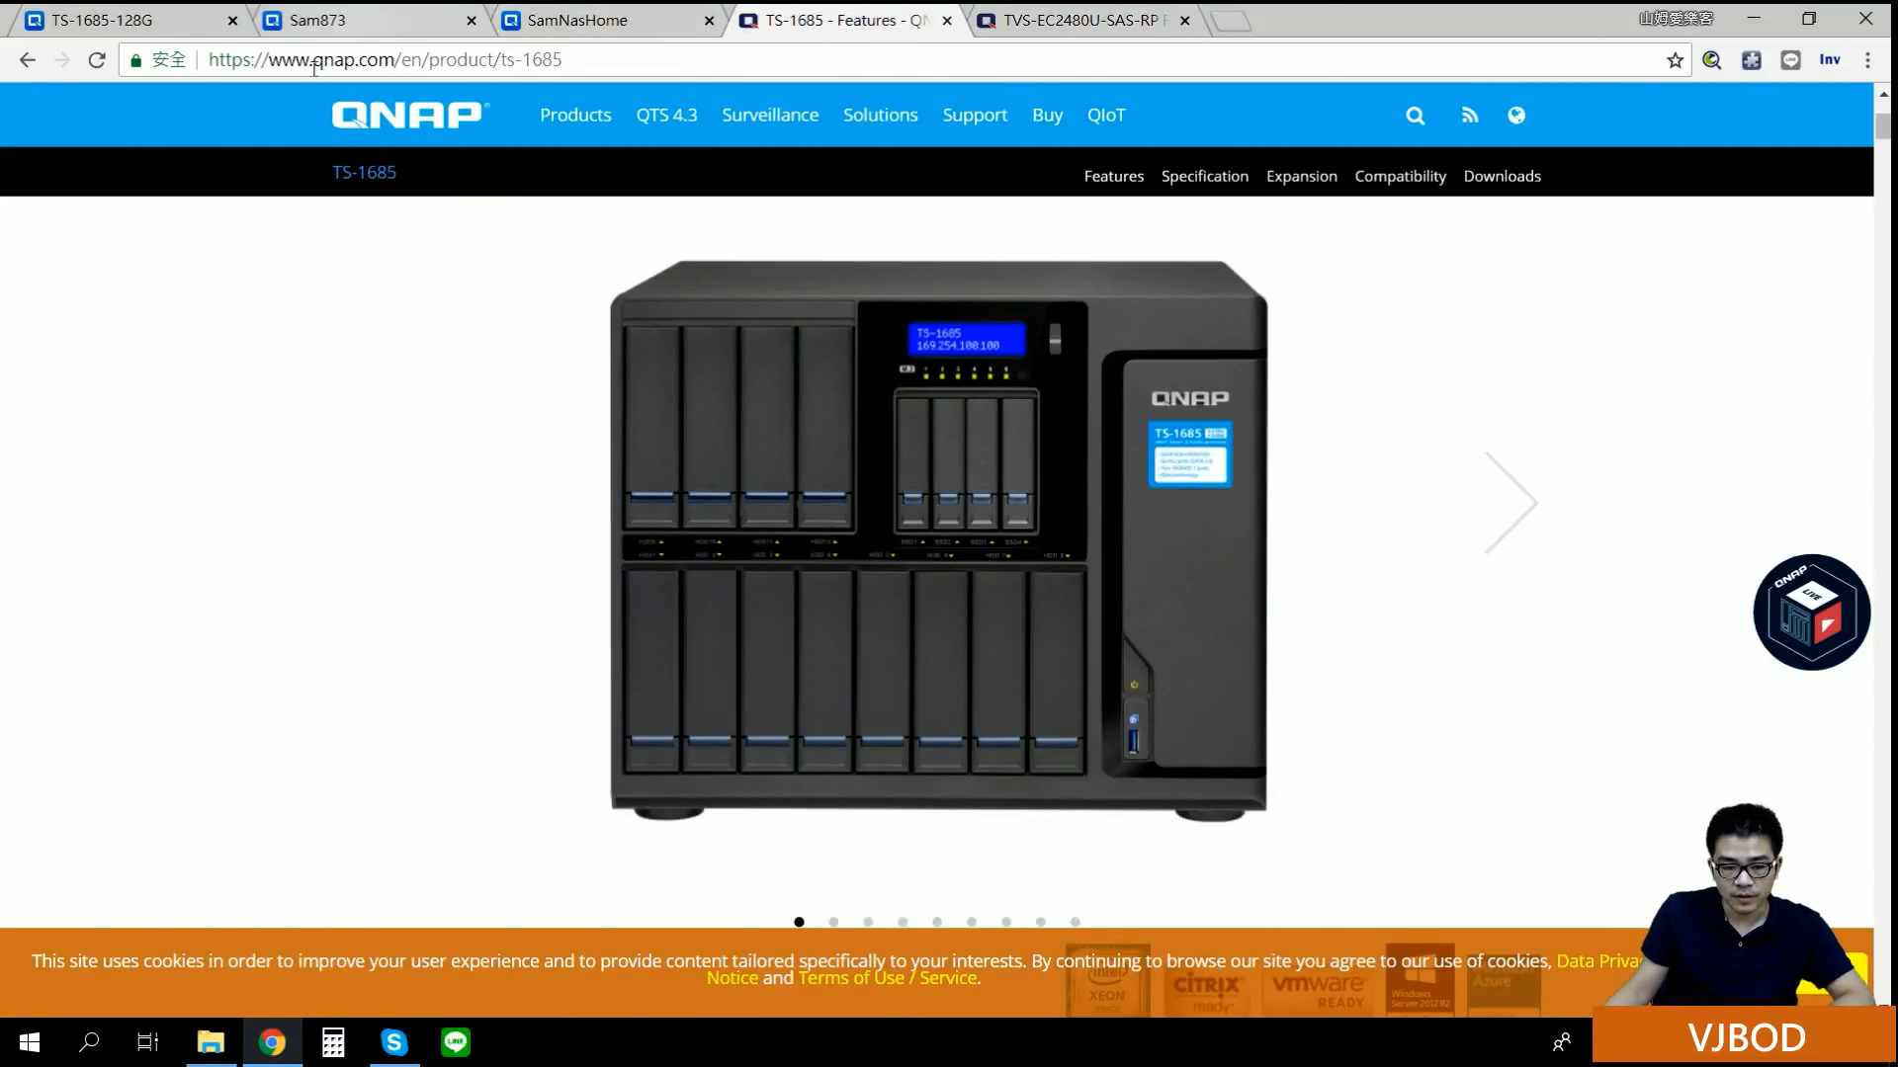
click(129, 21)
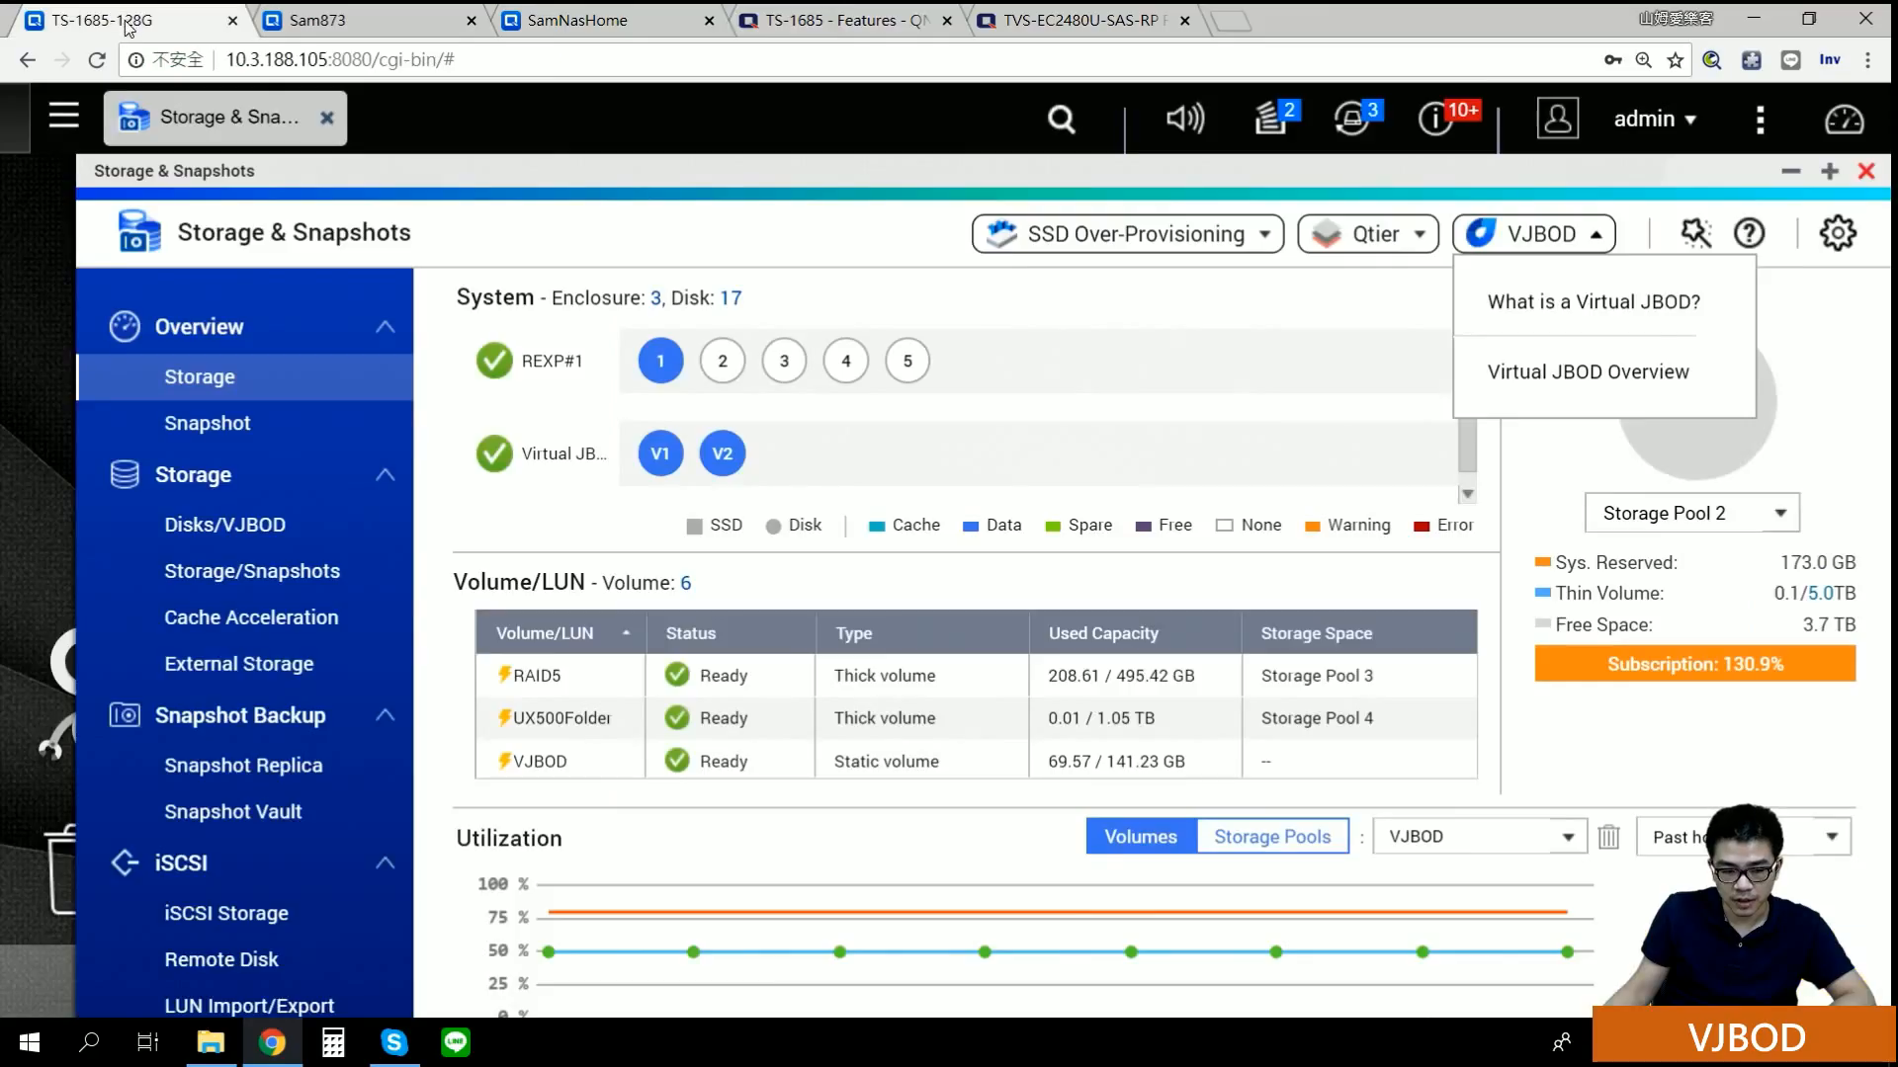
click(1572, 374)
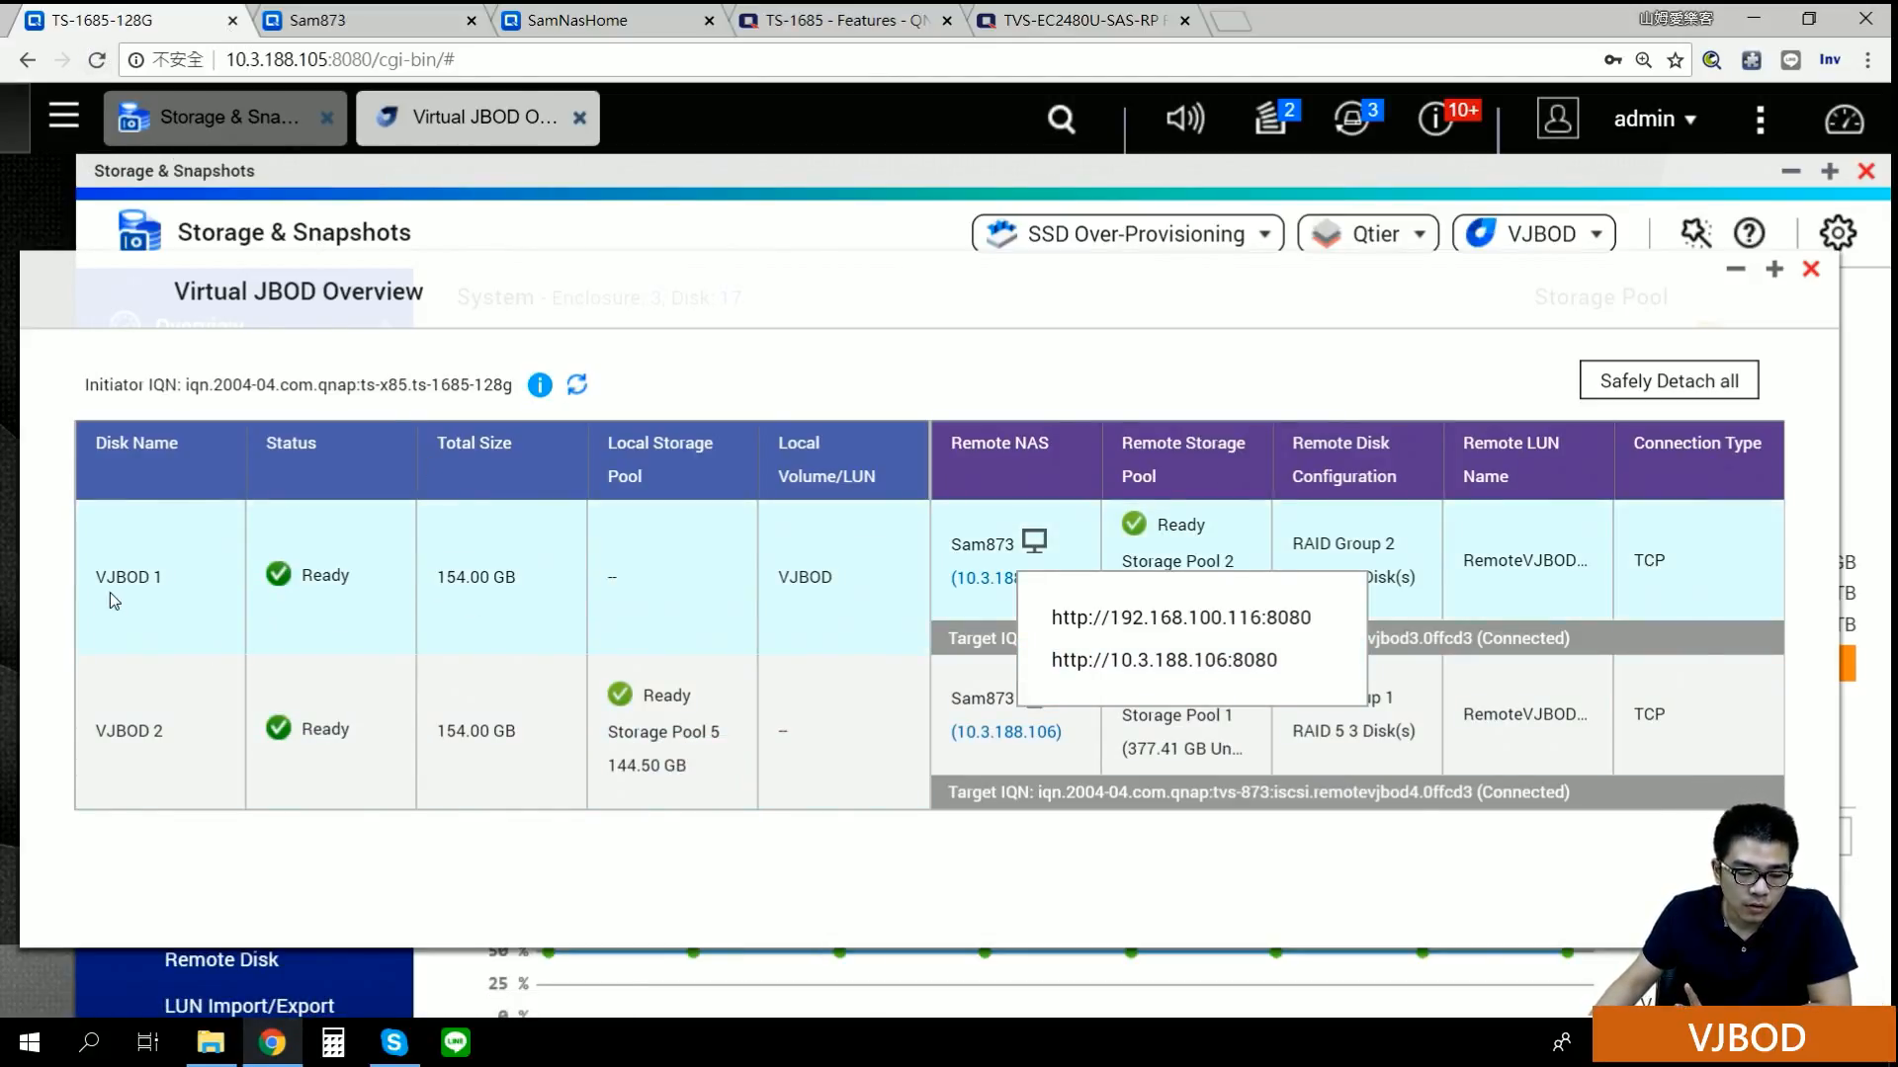
click(1188, 925)
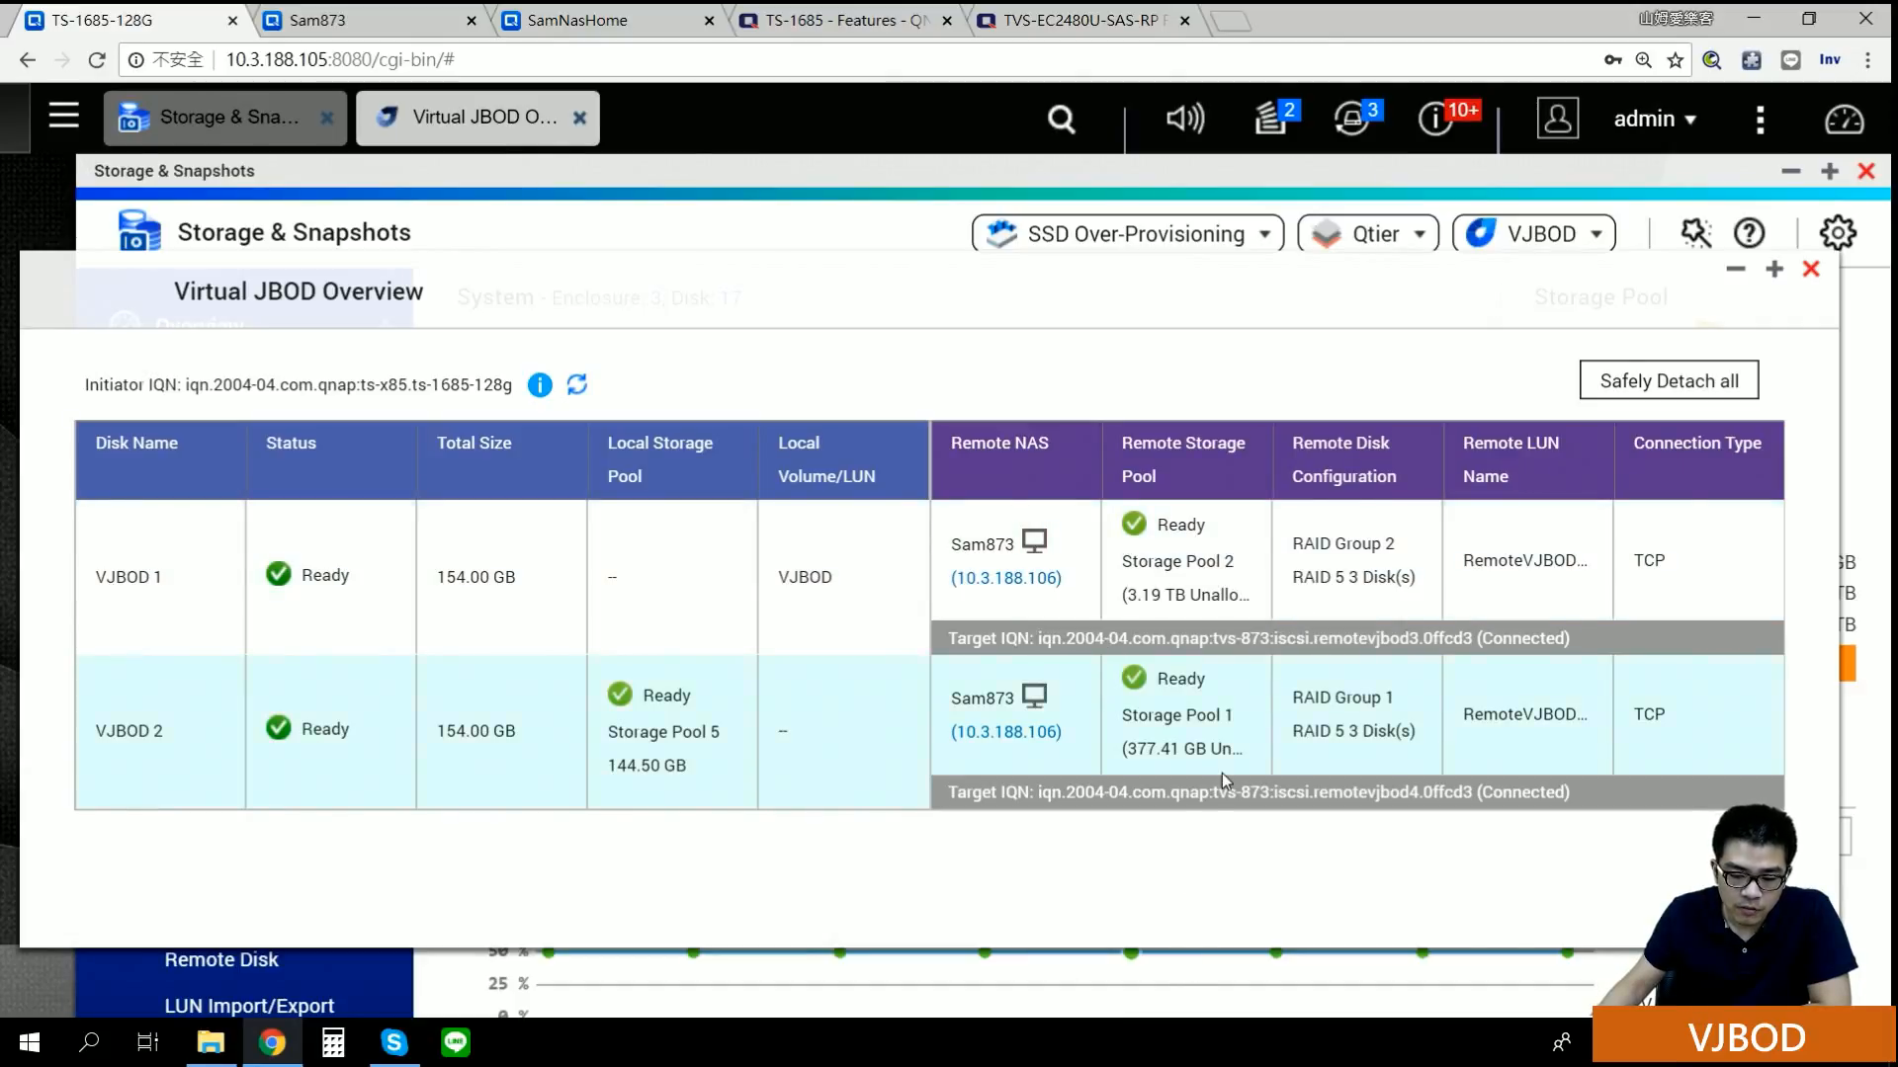
click(1028, 543)
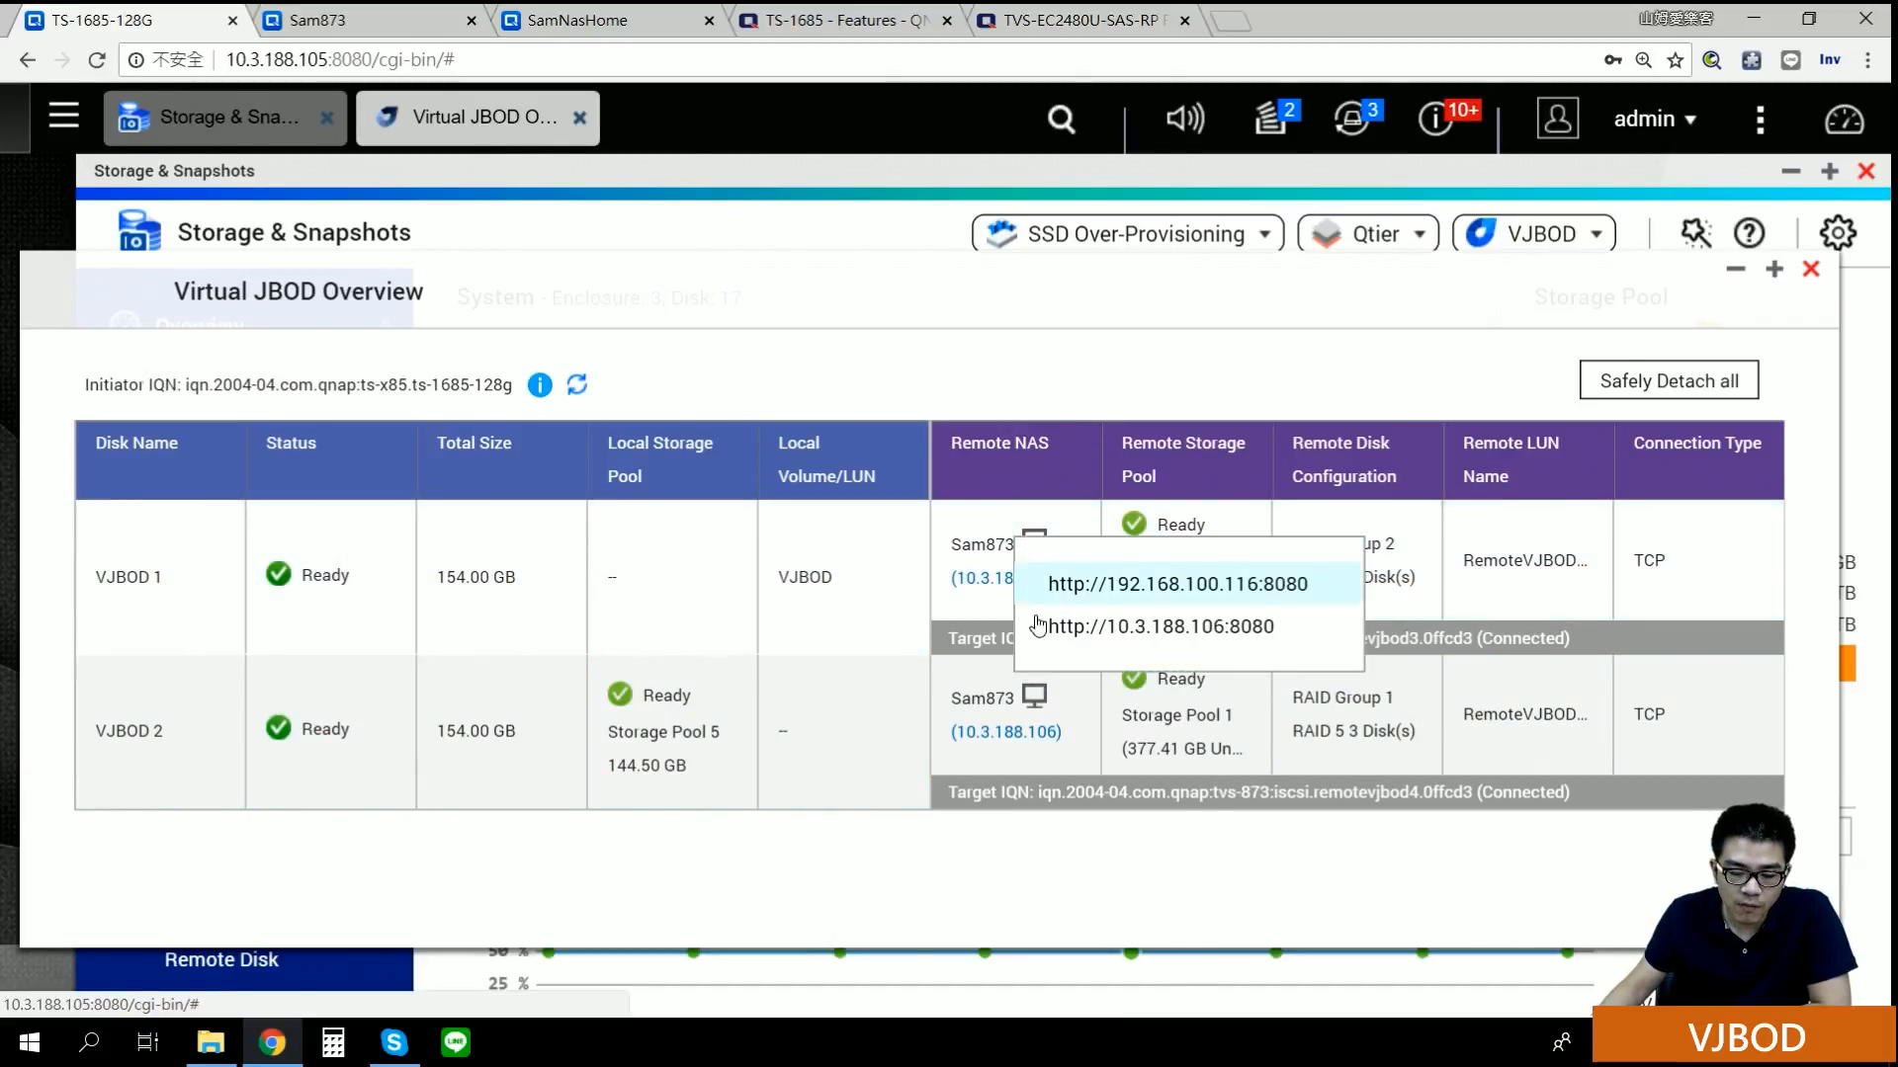
click(830, 945)
click(1047, 733)
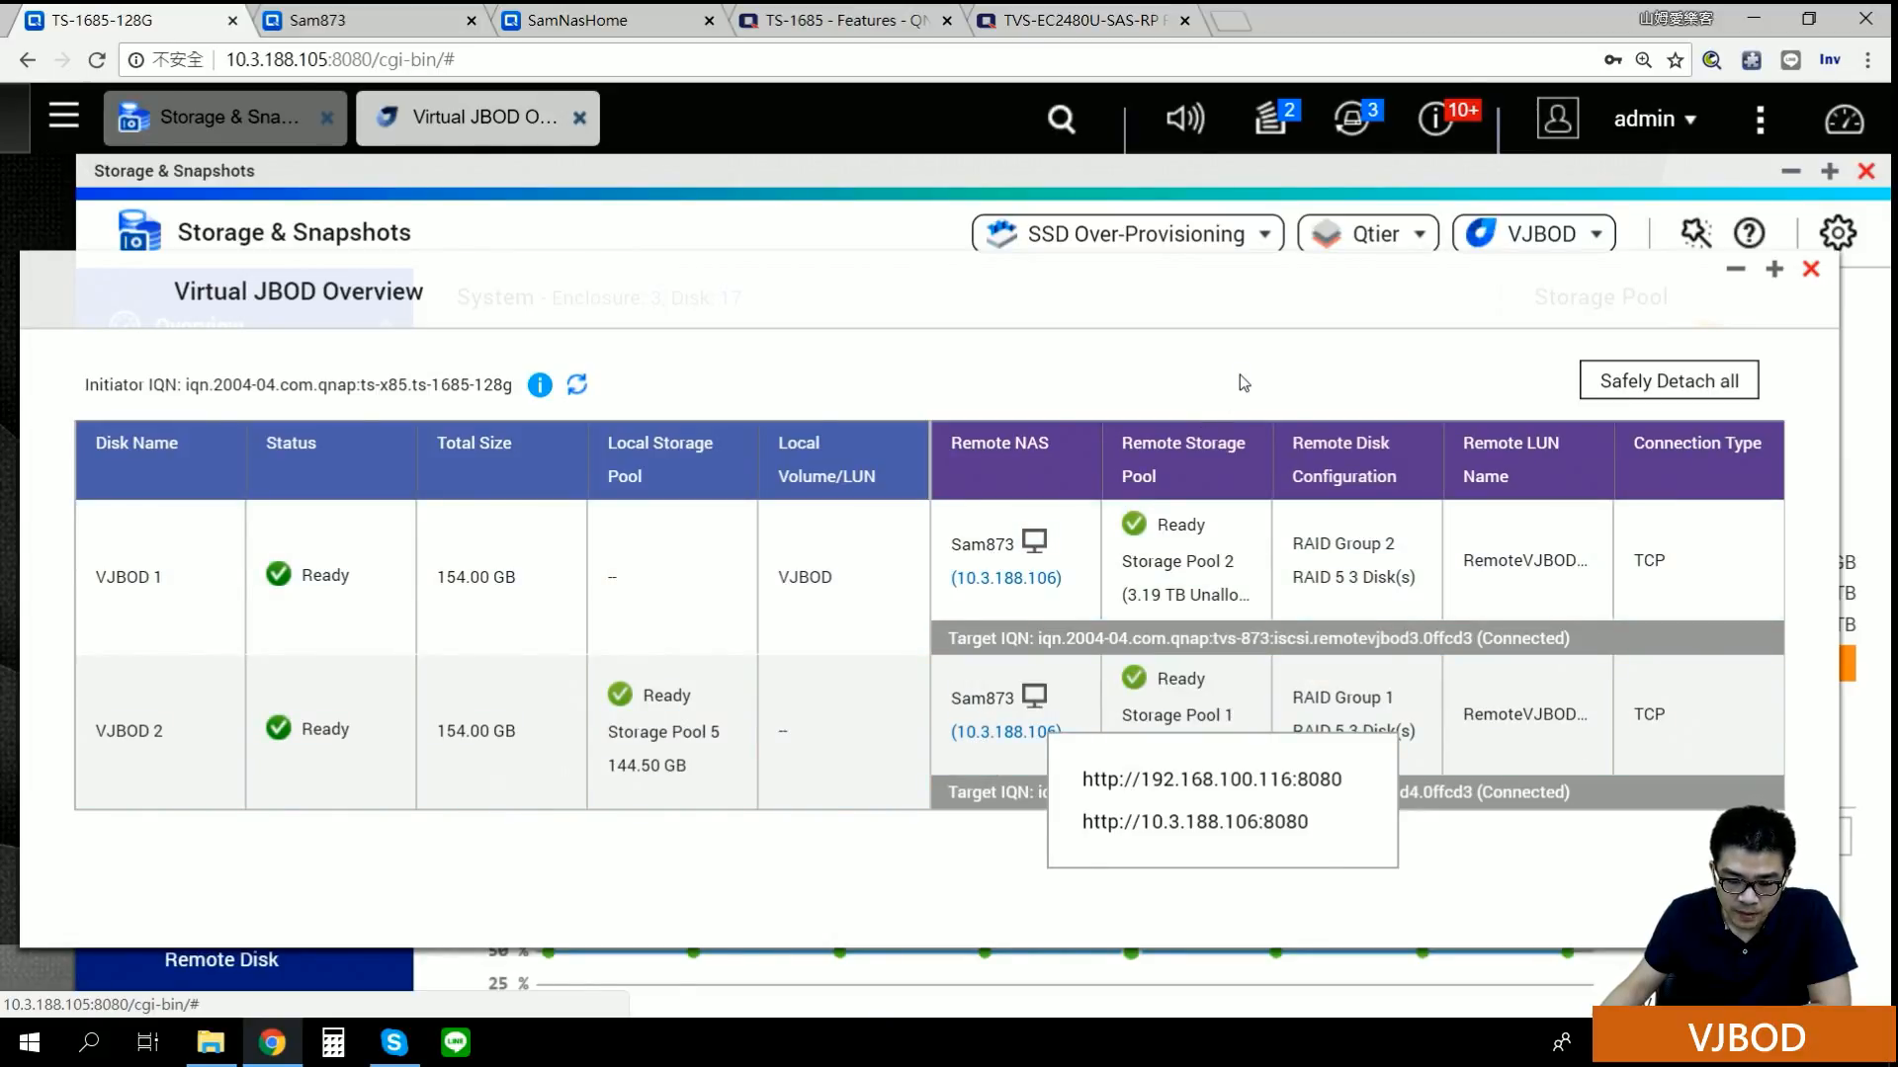
click(1239, 376)
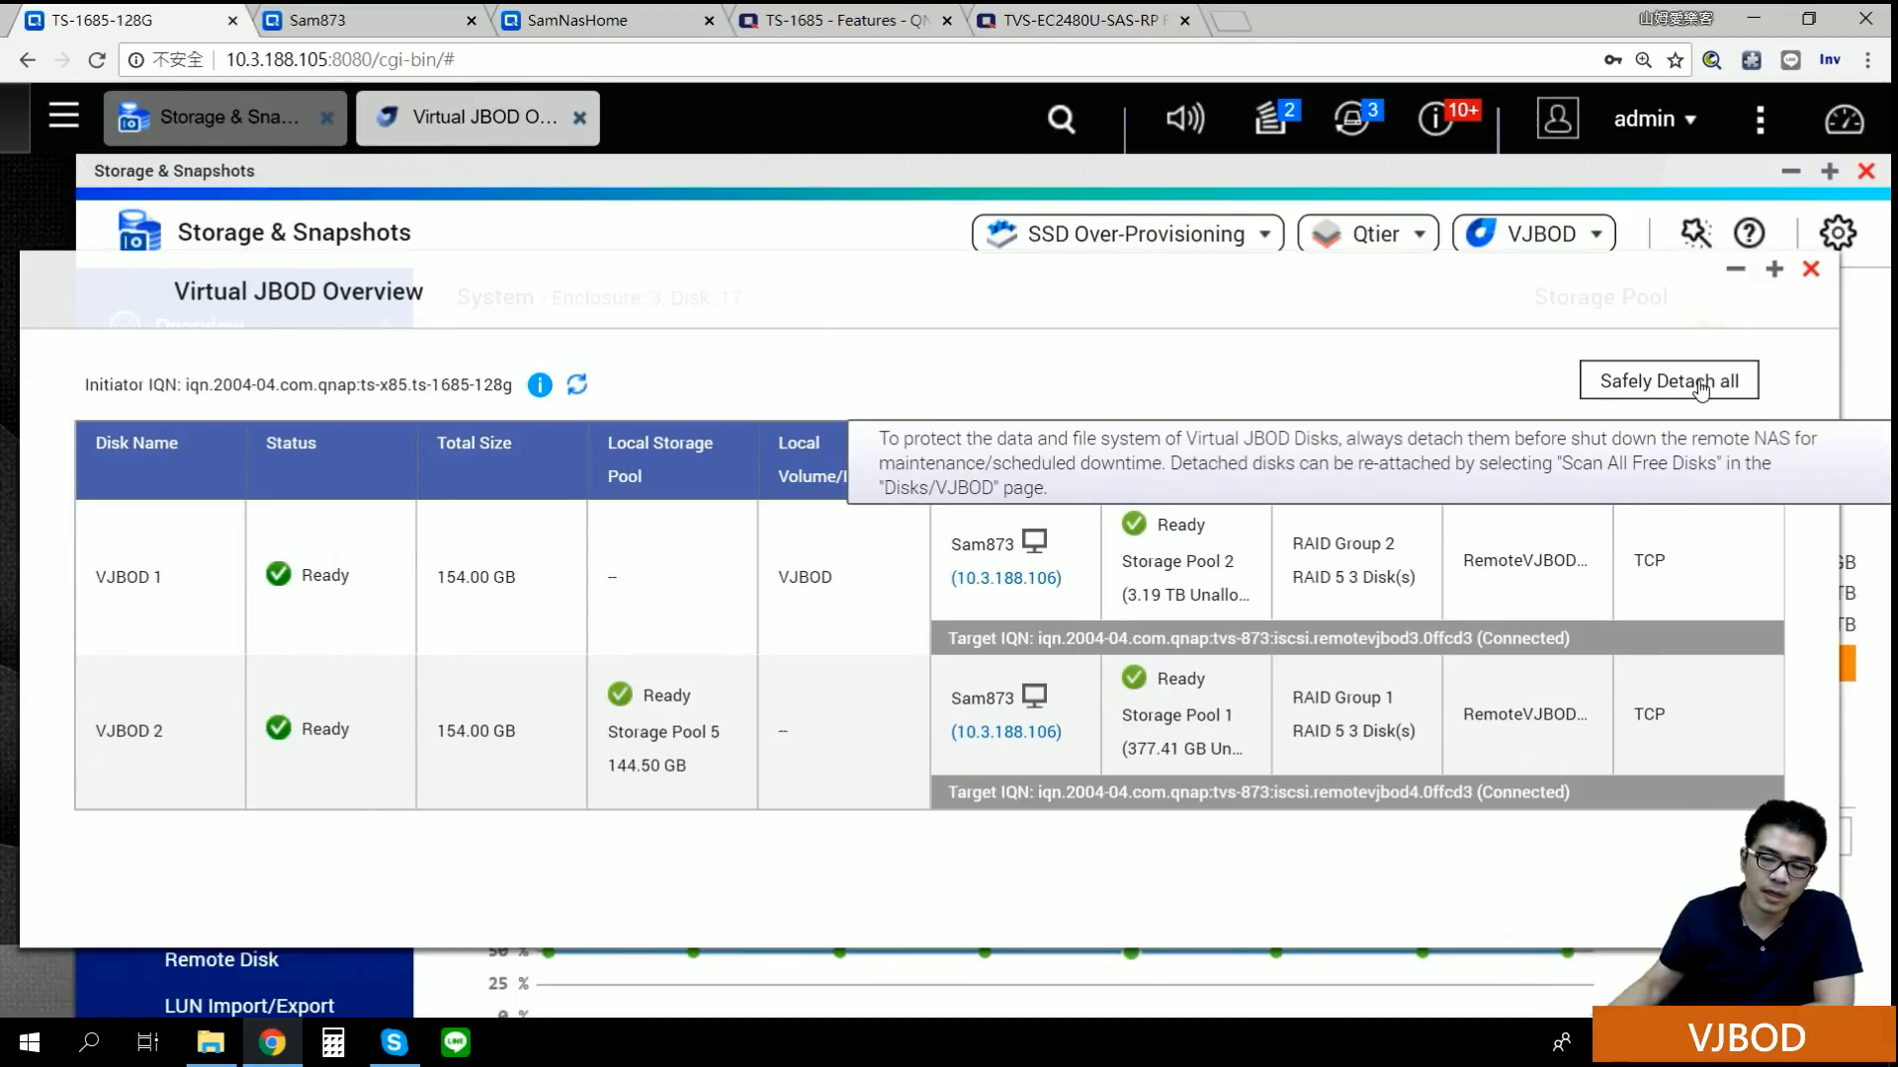
click(1812, 271)
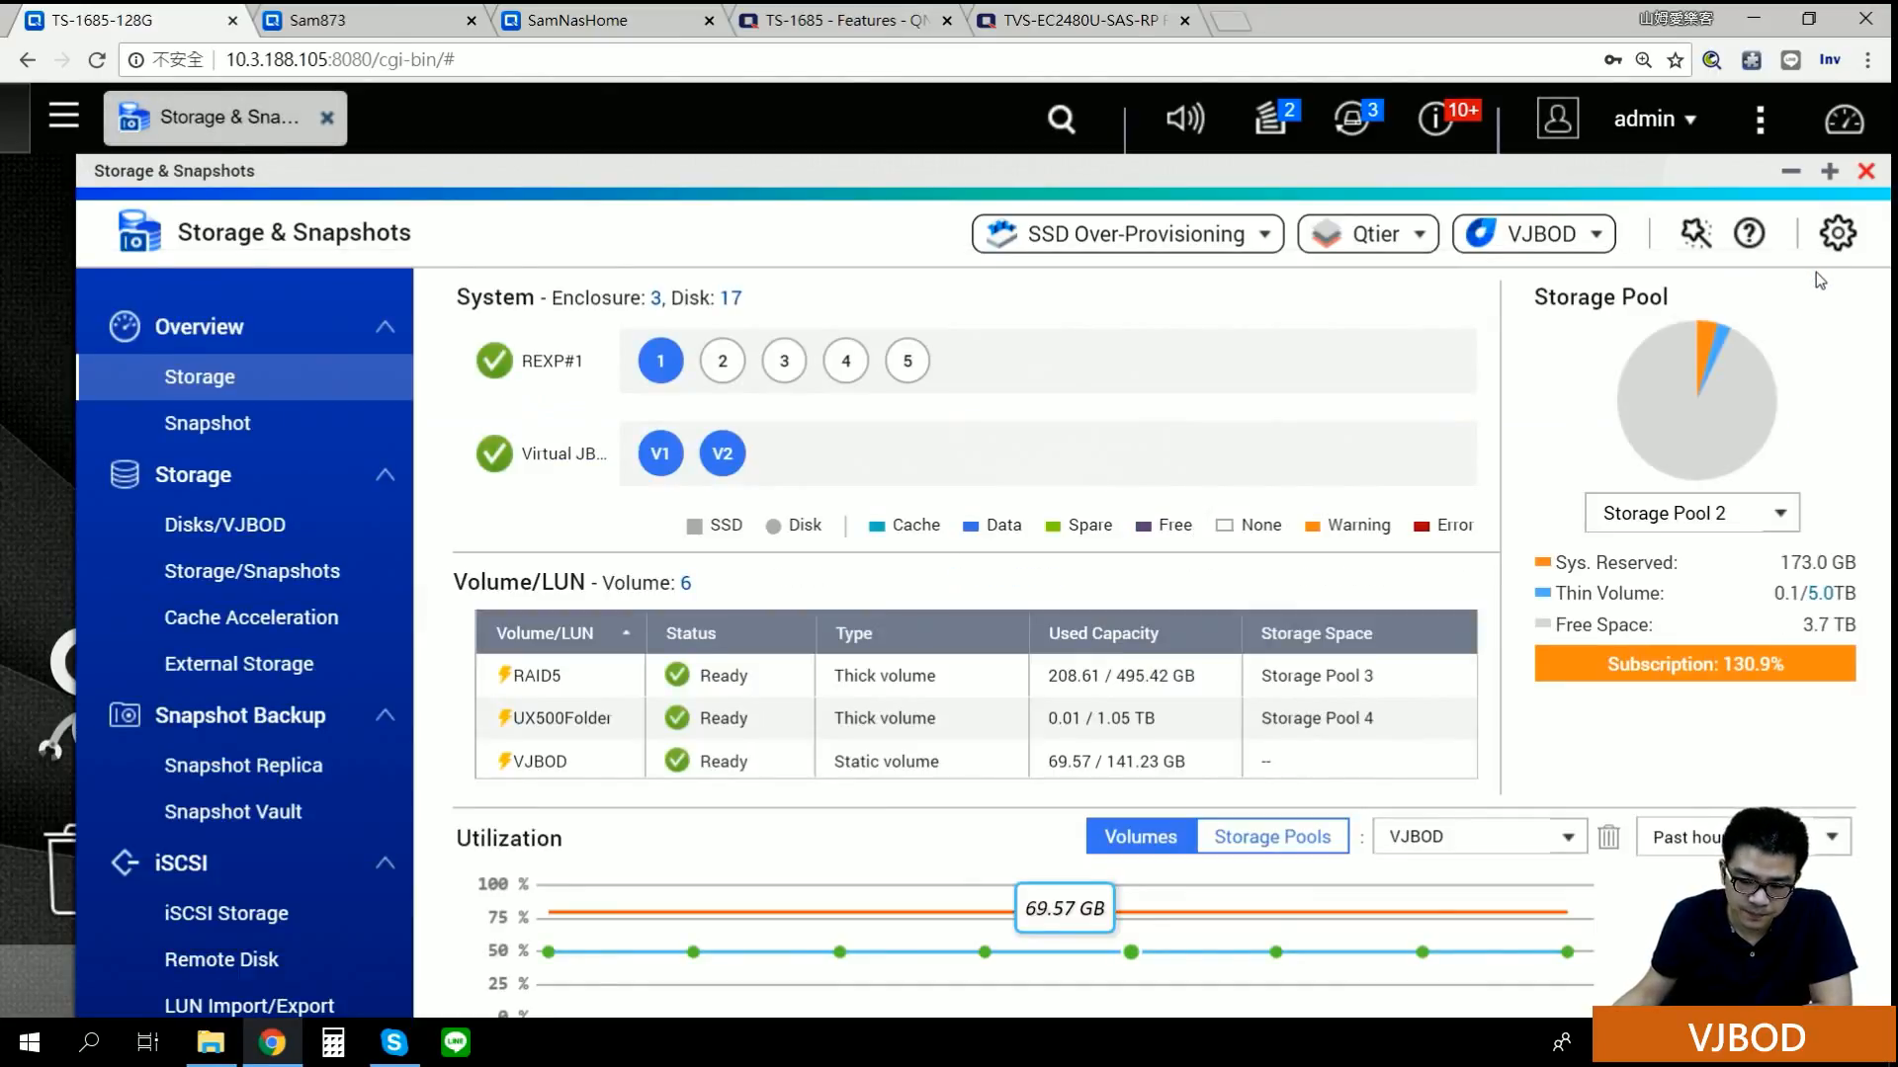
click(1598, 238)
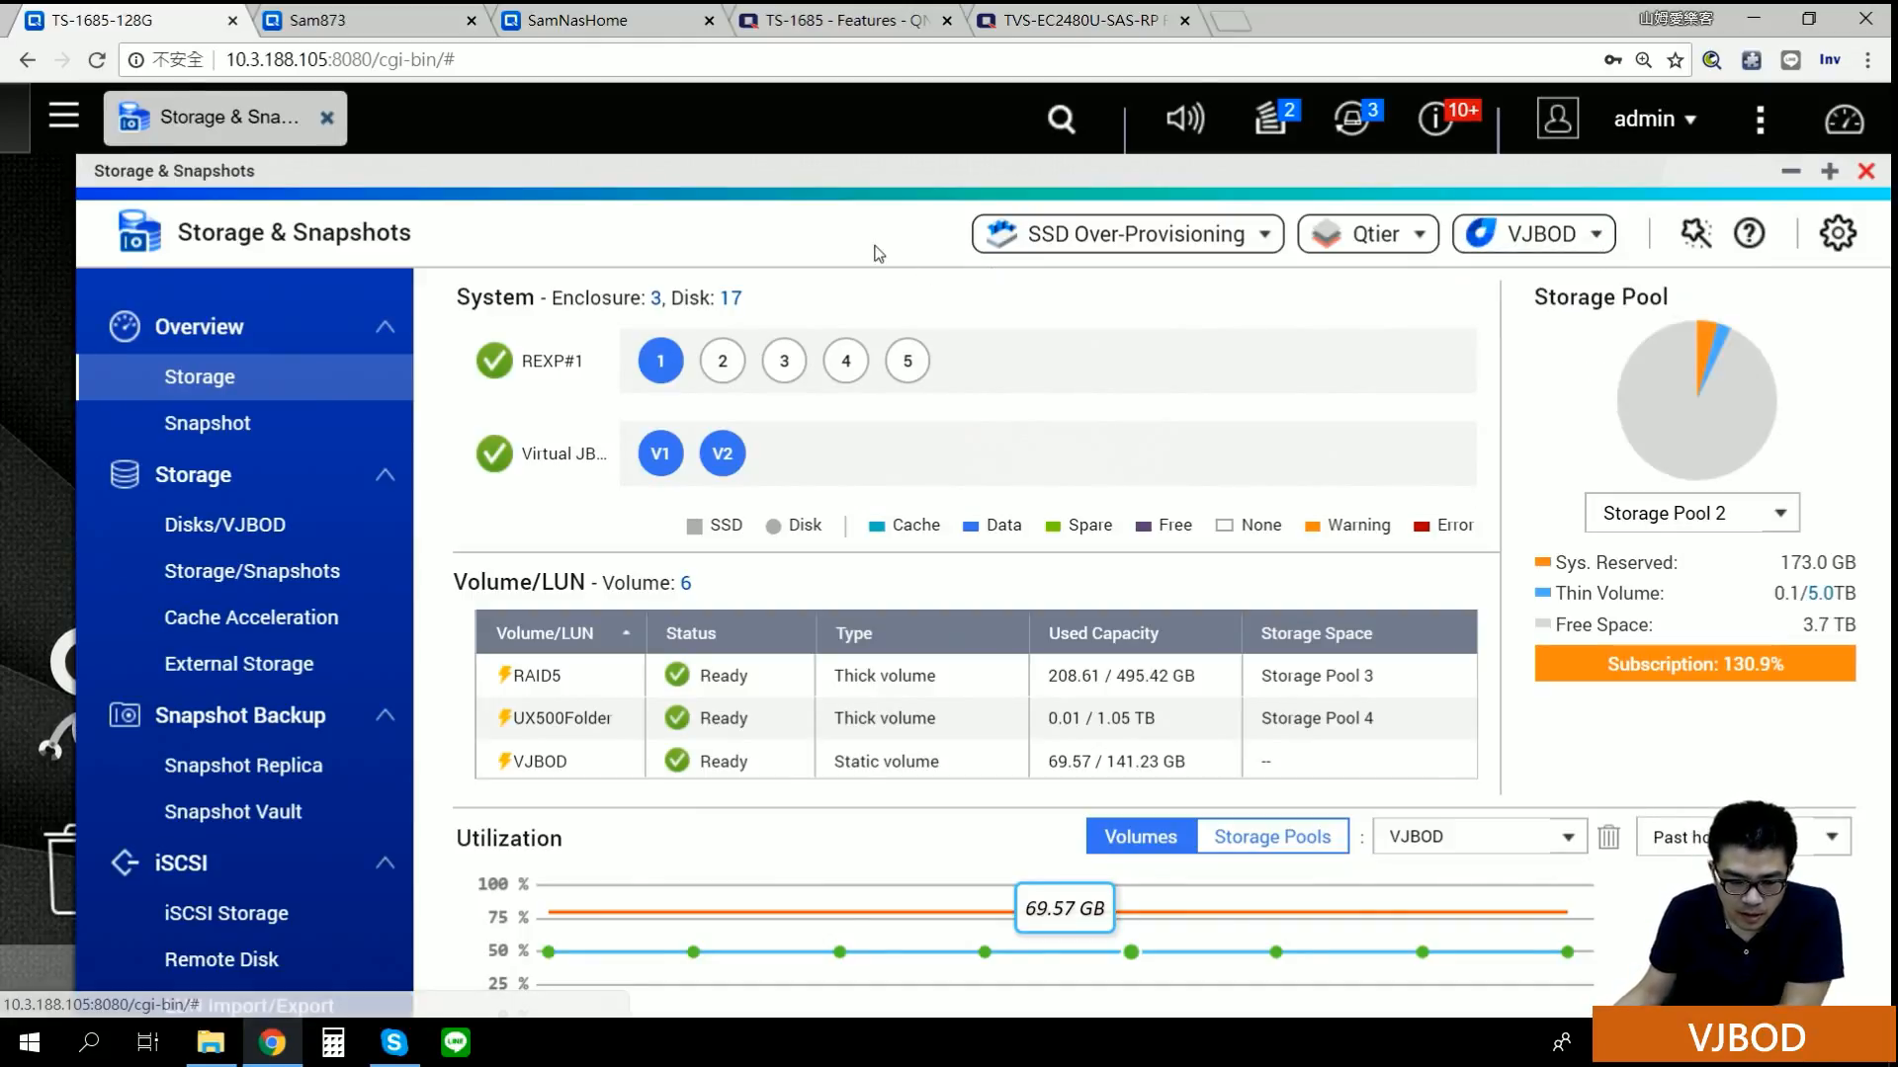
Step: On the Disks/VJBOD page, choose Create Virtual JBOD from the VJBOD menu
click(222, 544)
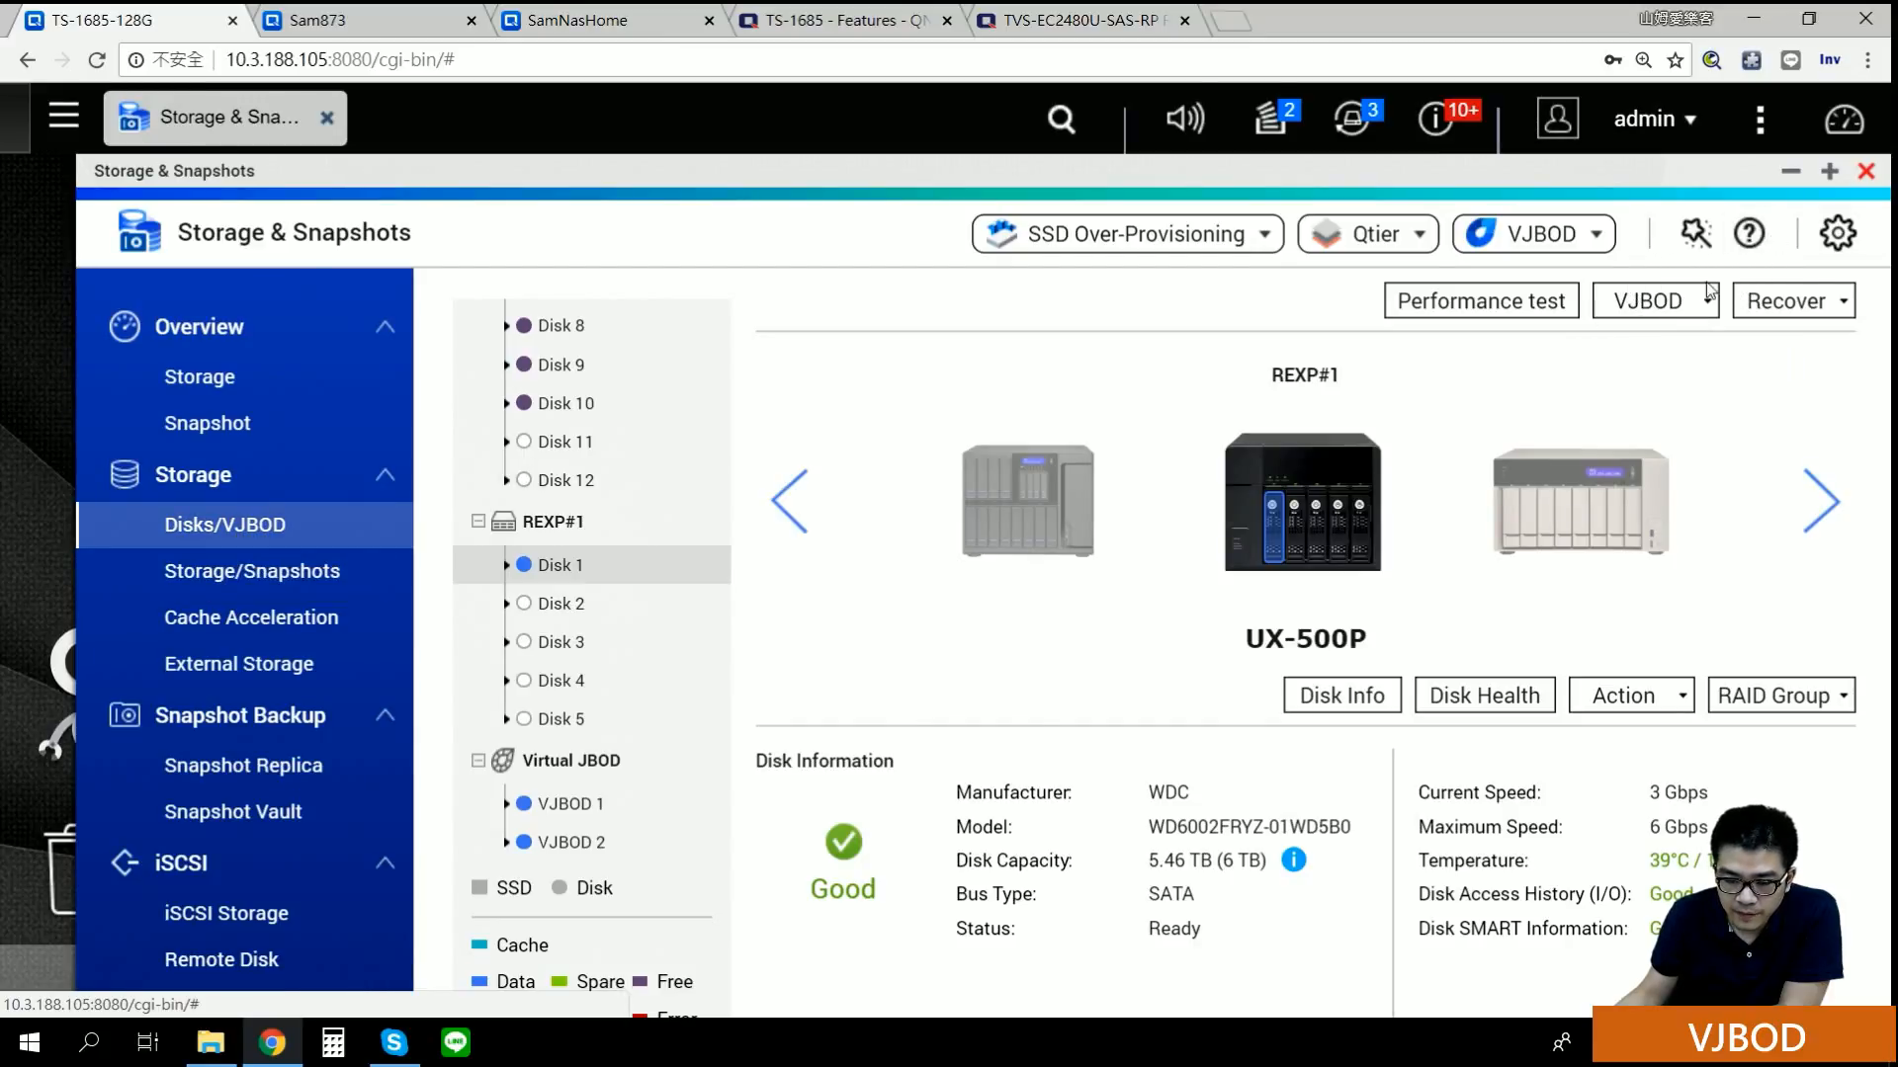
click(1718, 312)
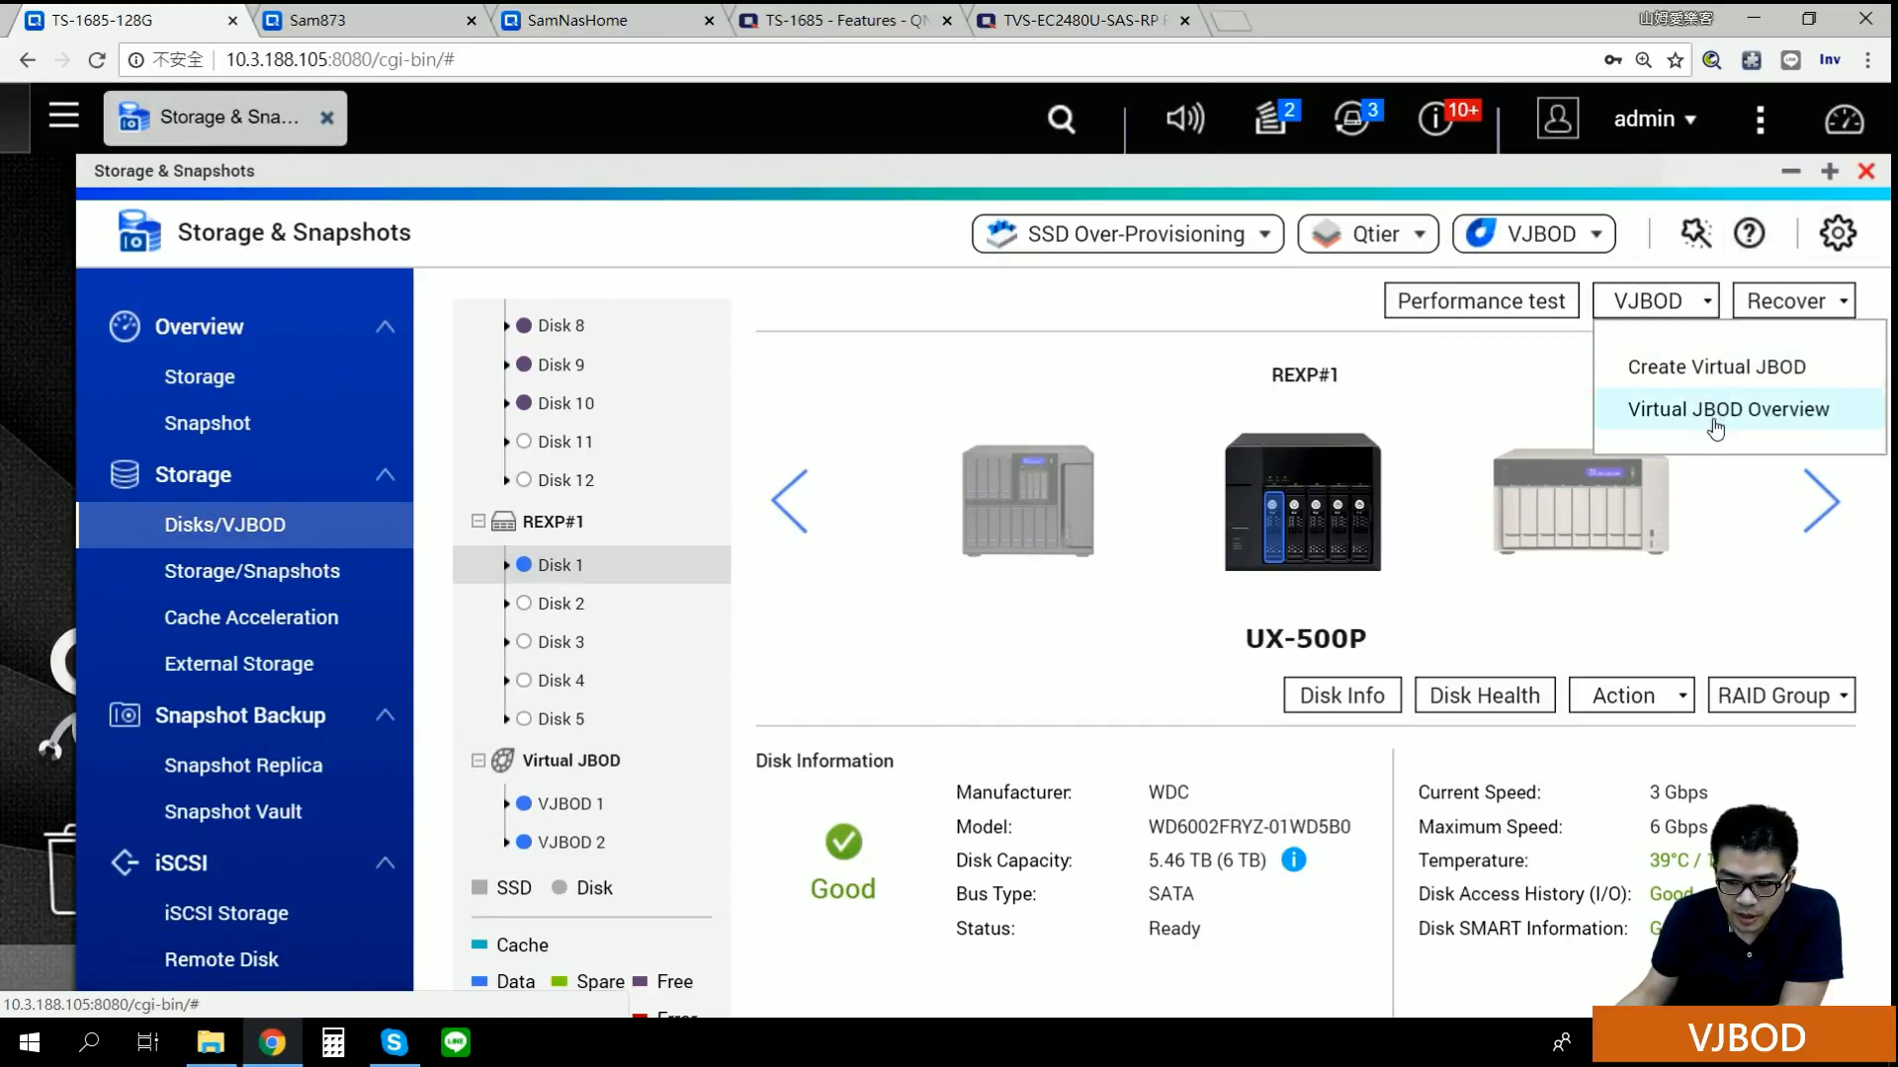
click(1720, 370)
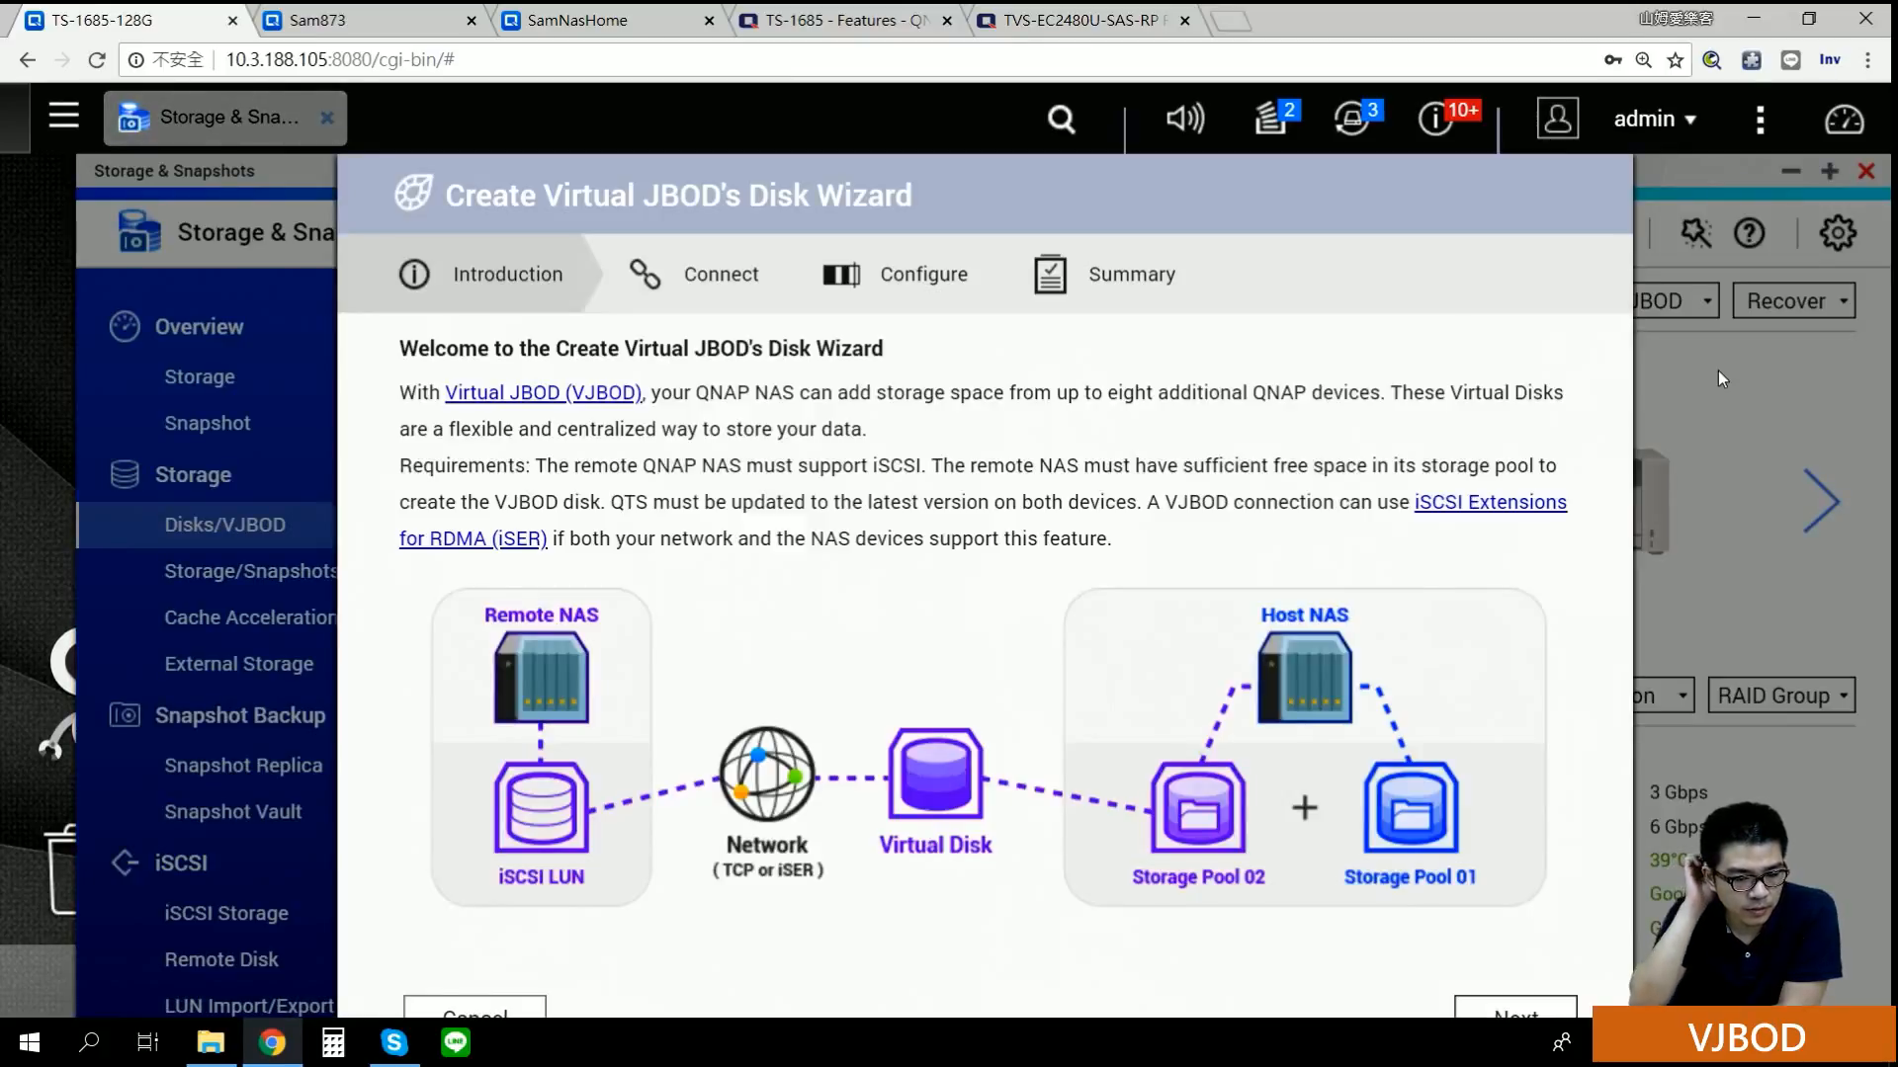
Step: Shift the wizard slightly right and advance from Introduction to the Connect step
drag(1200, 195, 1234, 195)
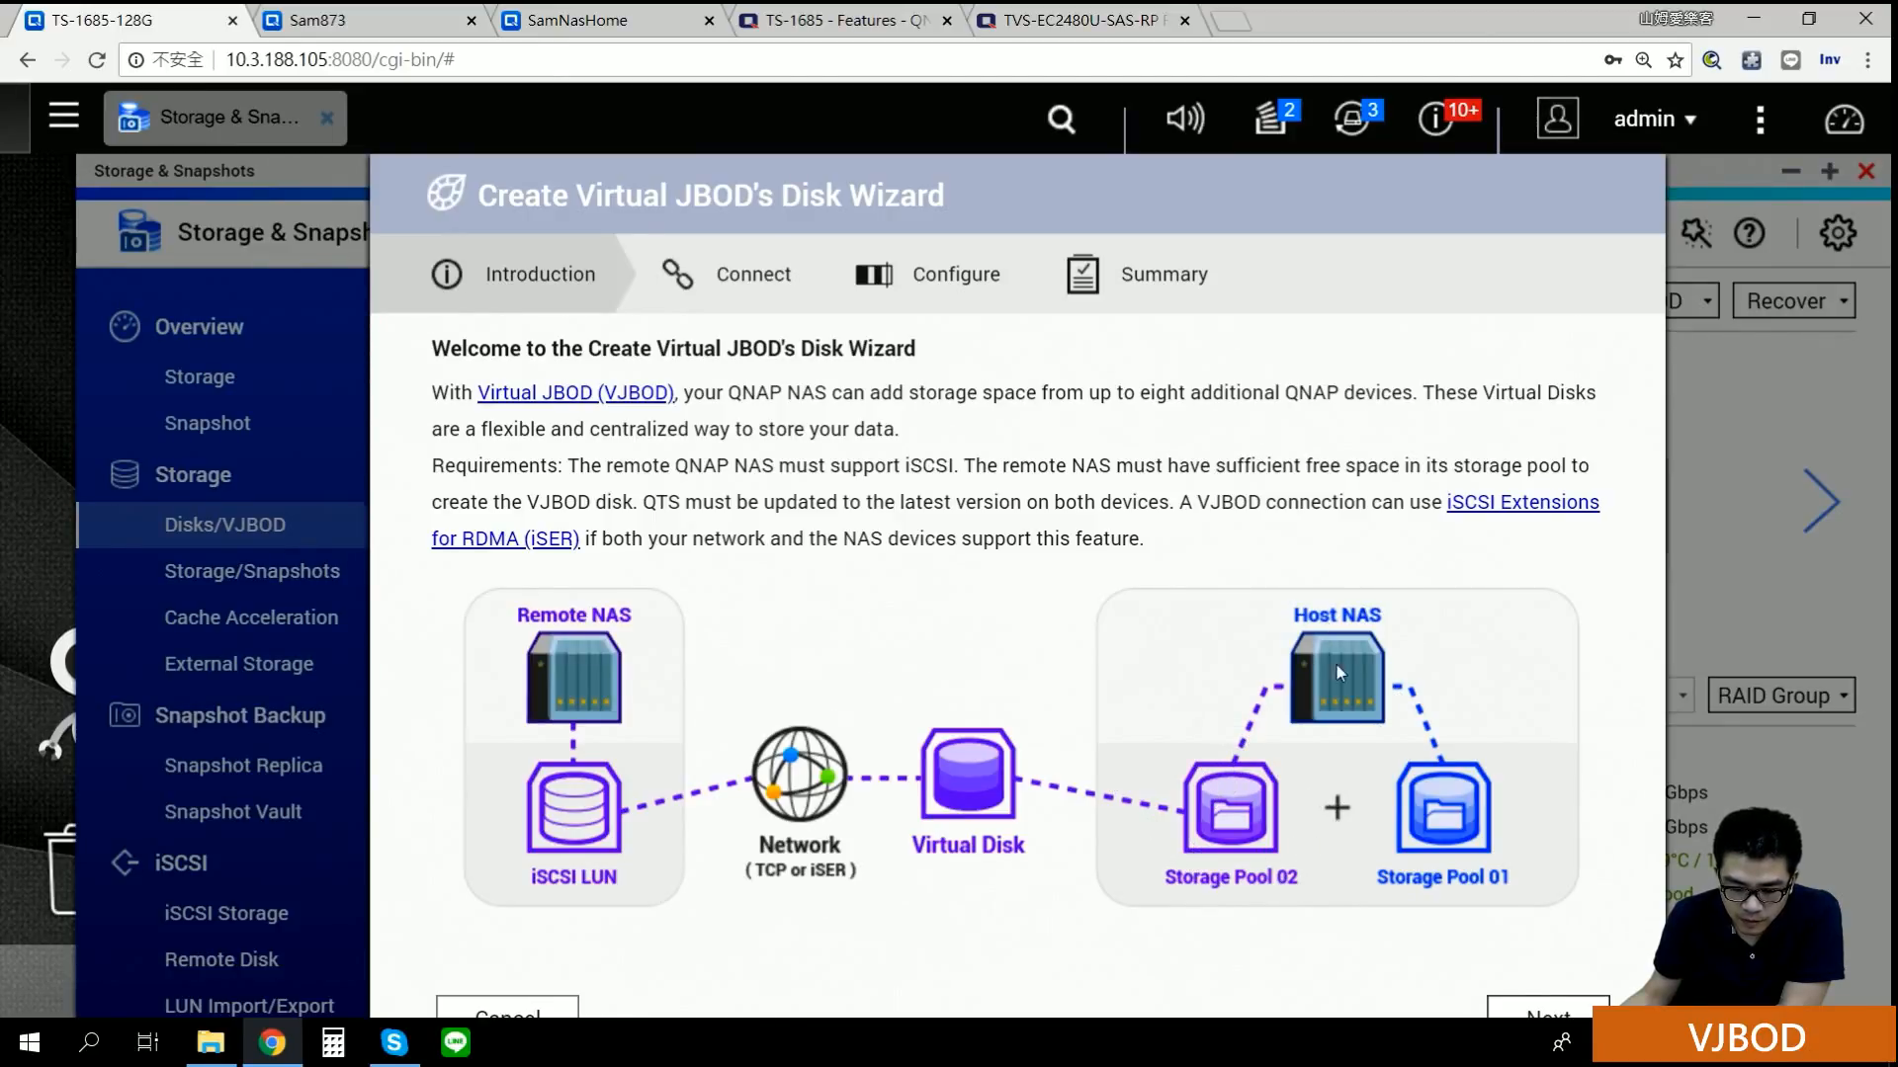
click(1512, 1013)
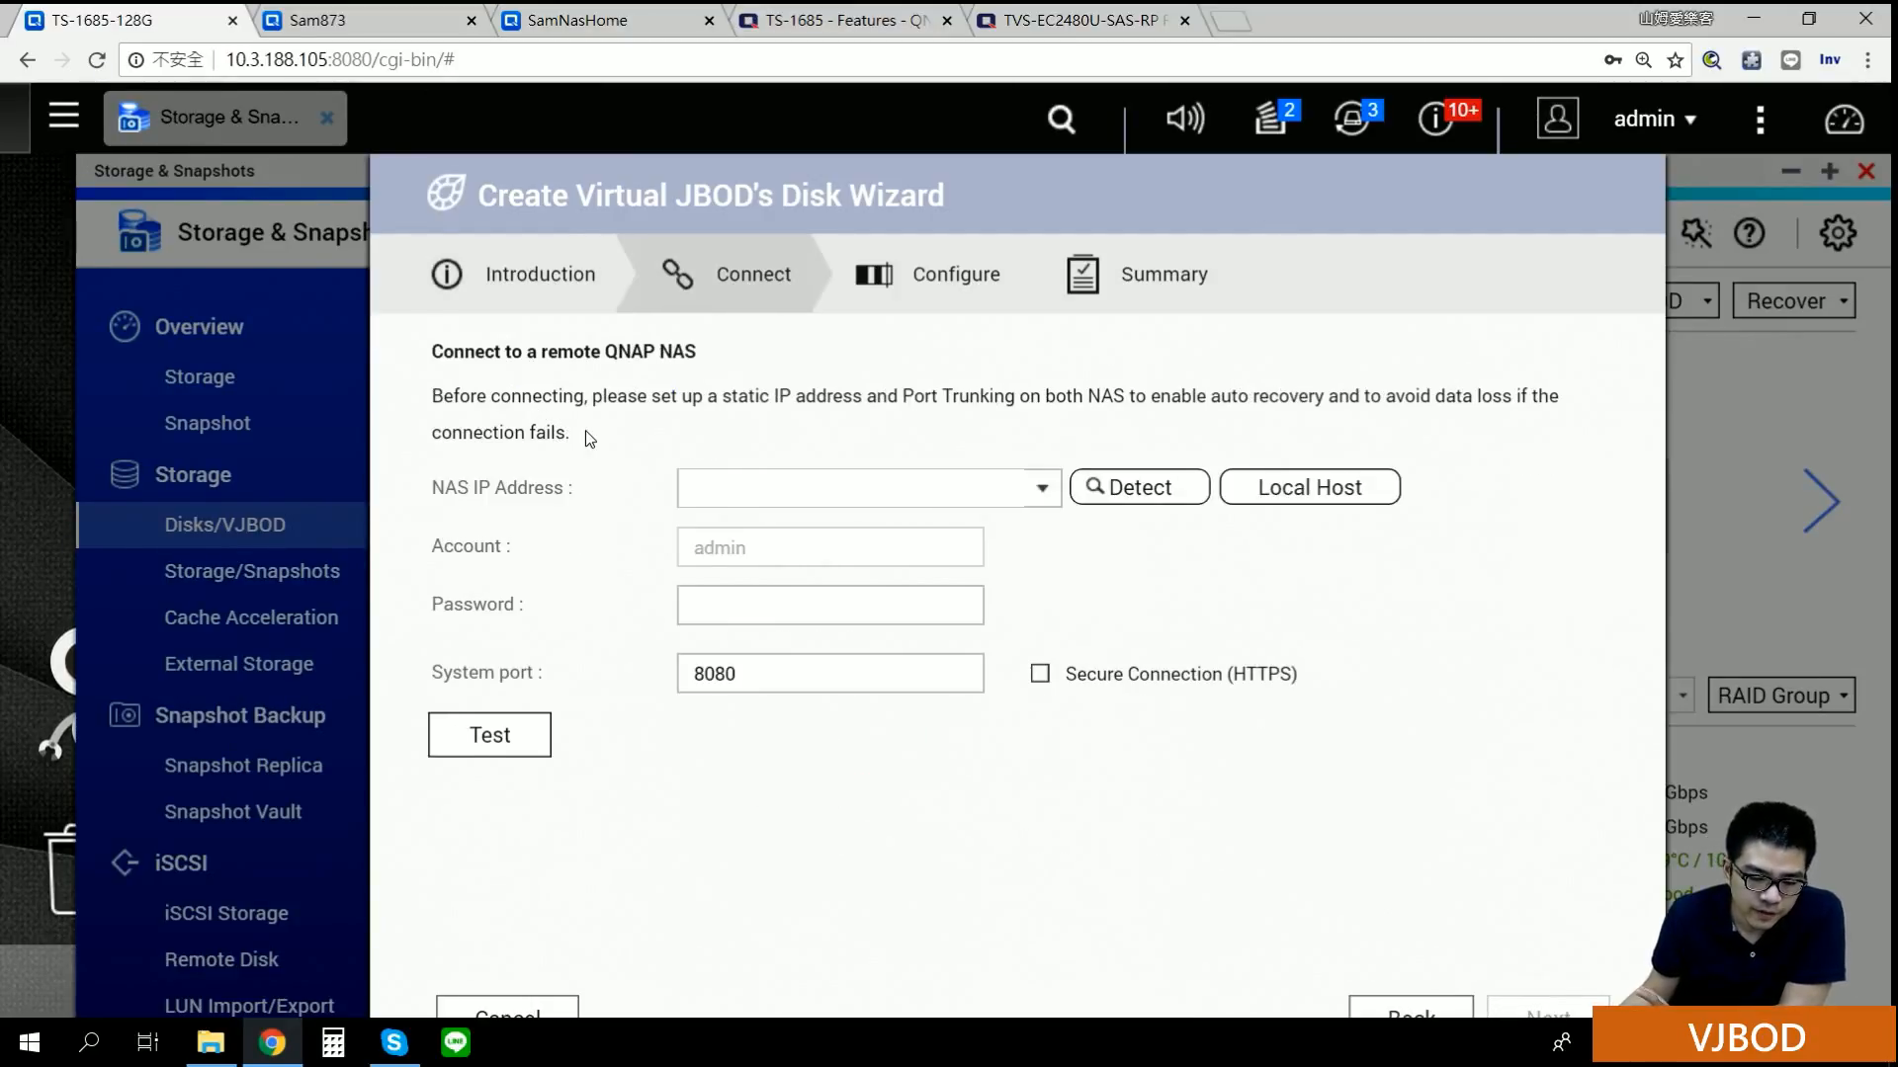
Step: Enter remote NAS IP 10.3.188.106 and the account password, then test the connection
click(875, 486)
text(10.3.188.106)
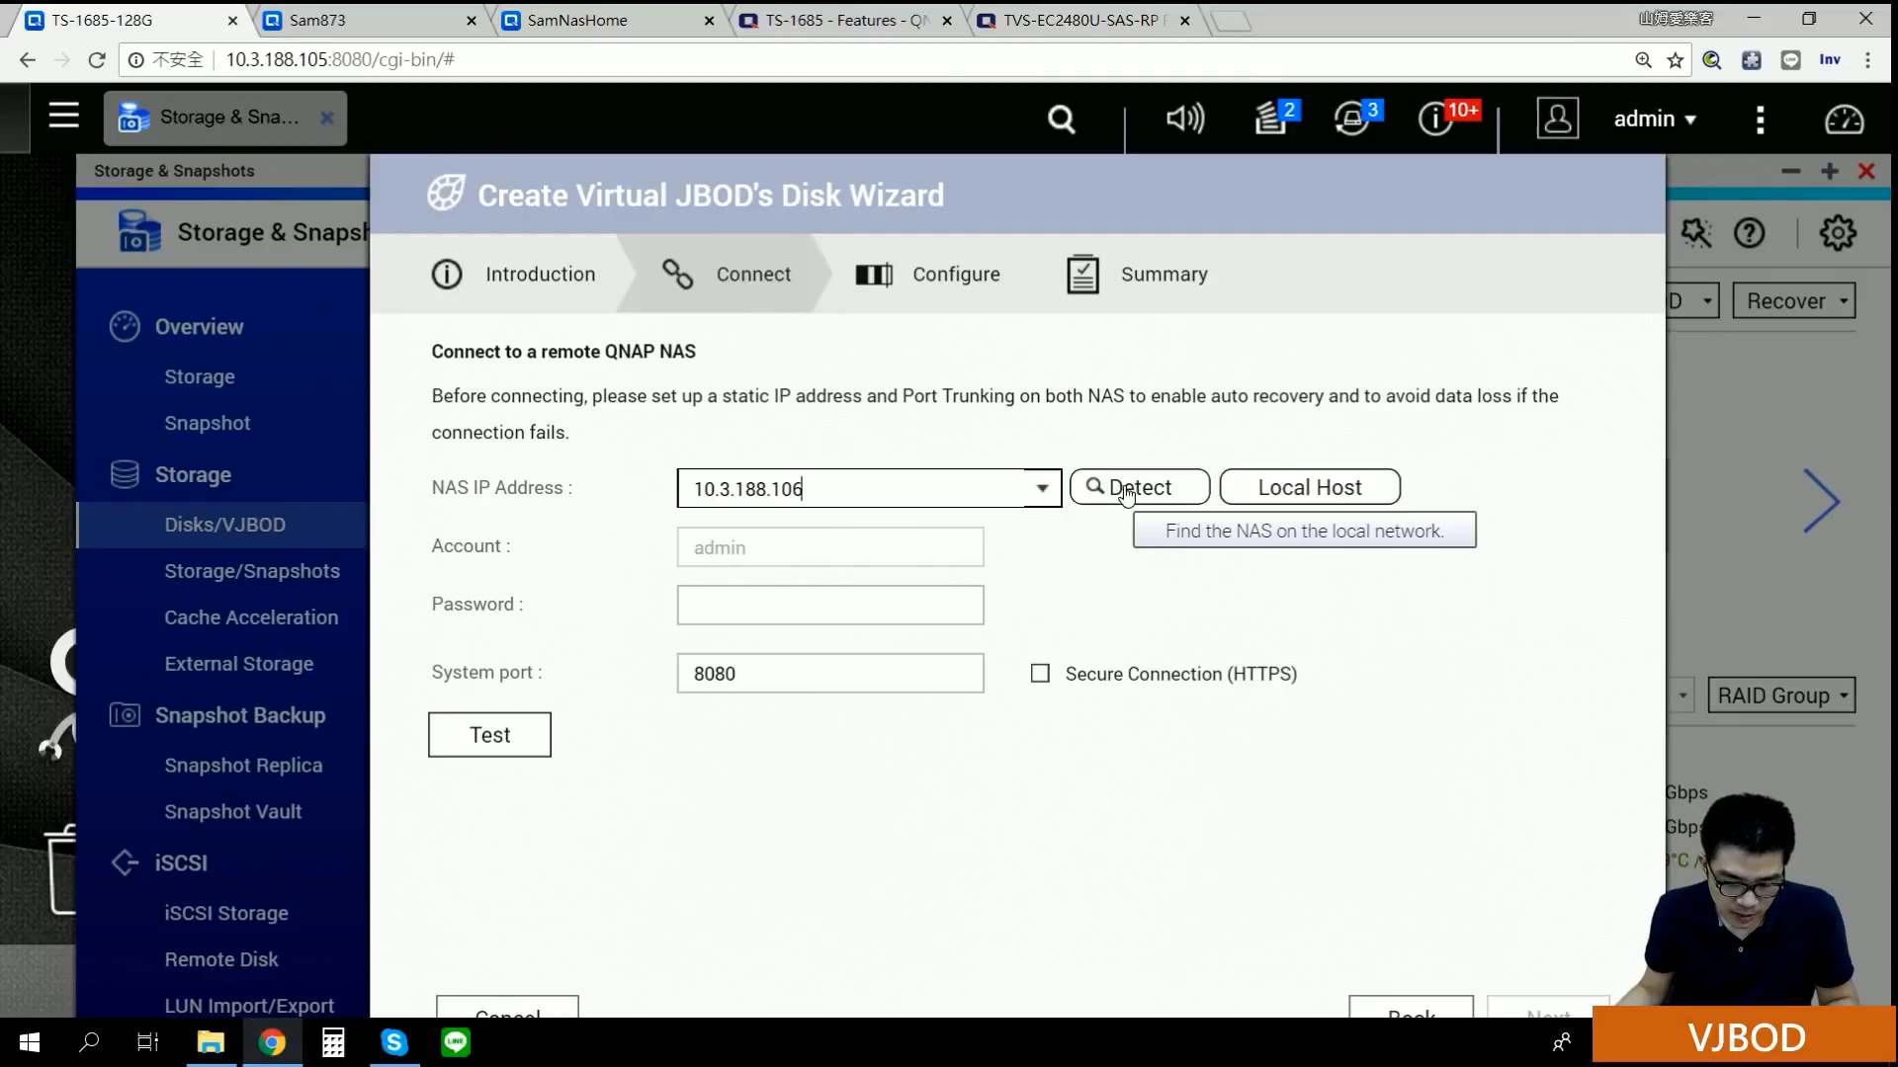
click(881, 613)
text(admin)
click(450, 732)
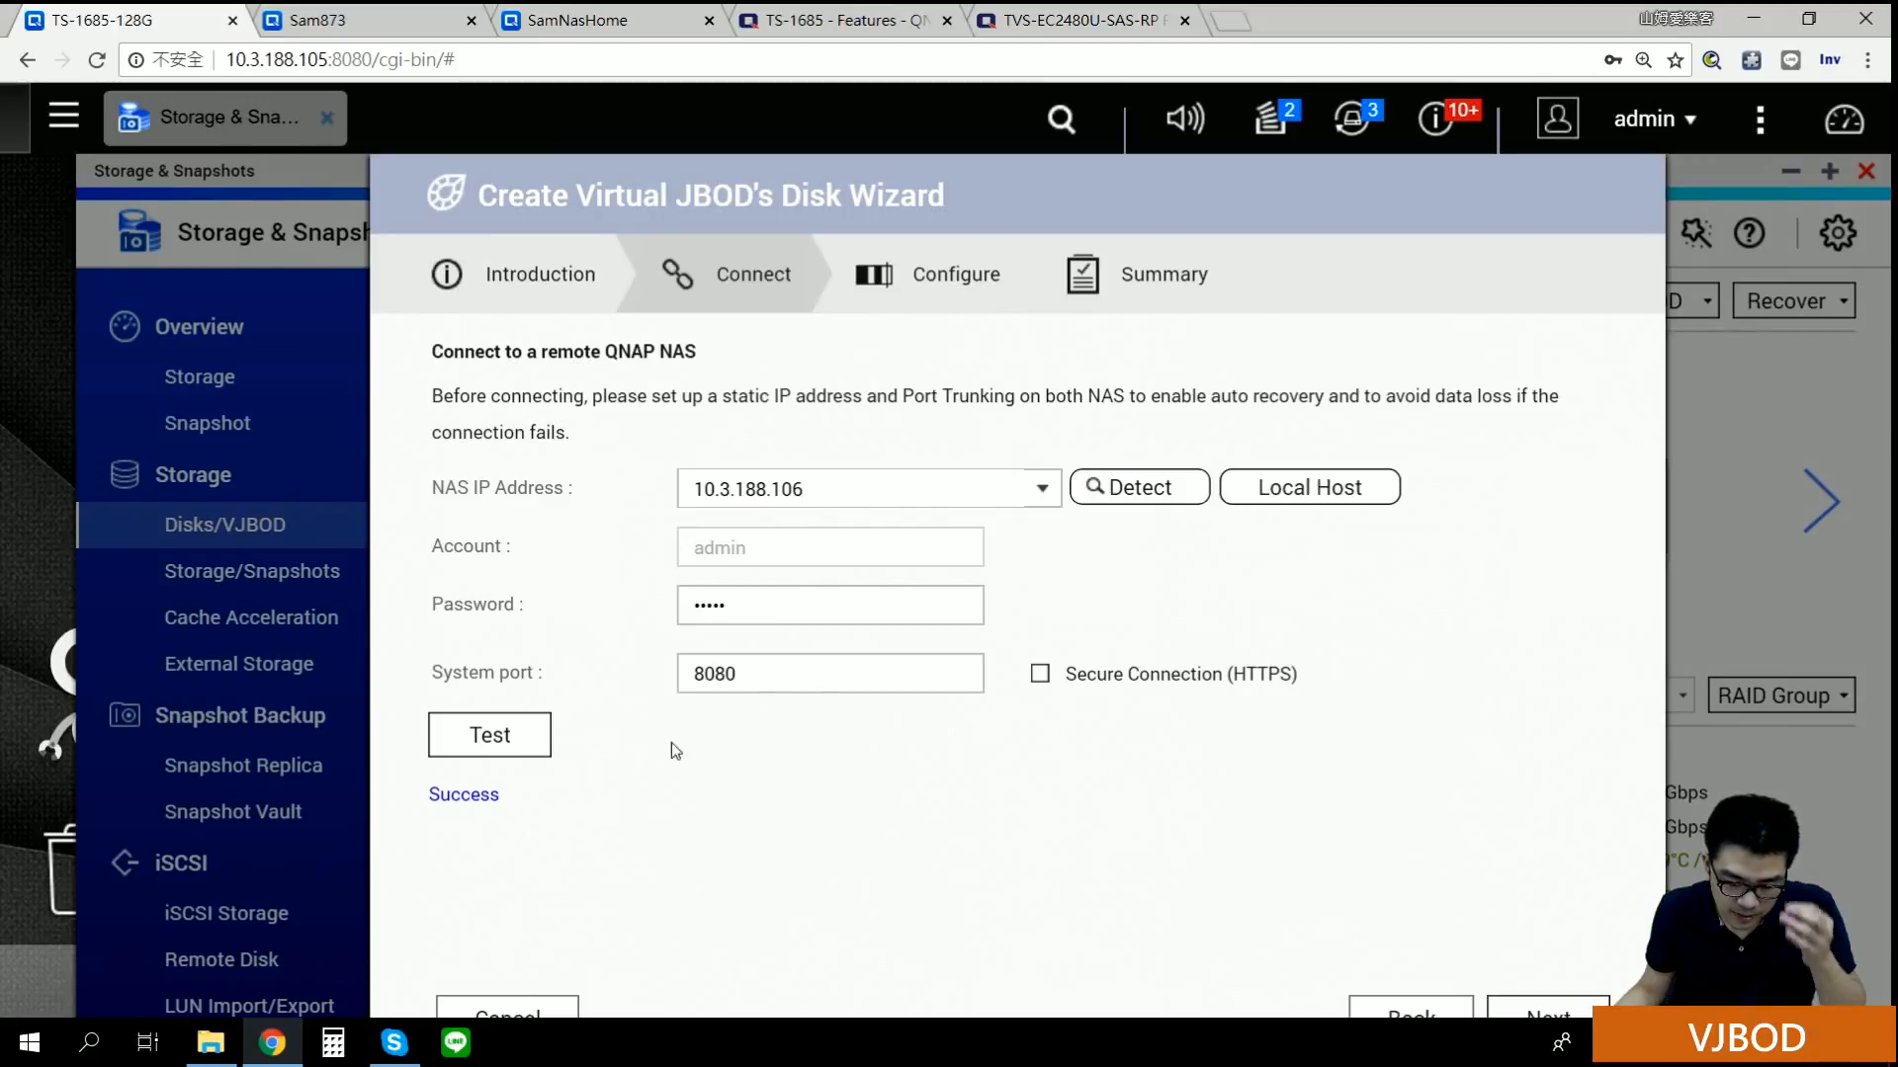
Step: Correct the password and retest until the connection reports Success, then continue
click(781, 620)
key(BackSpace)
click(490, 735)
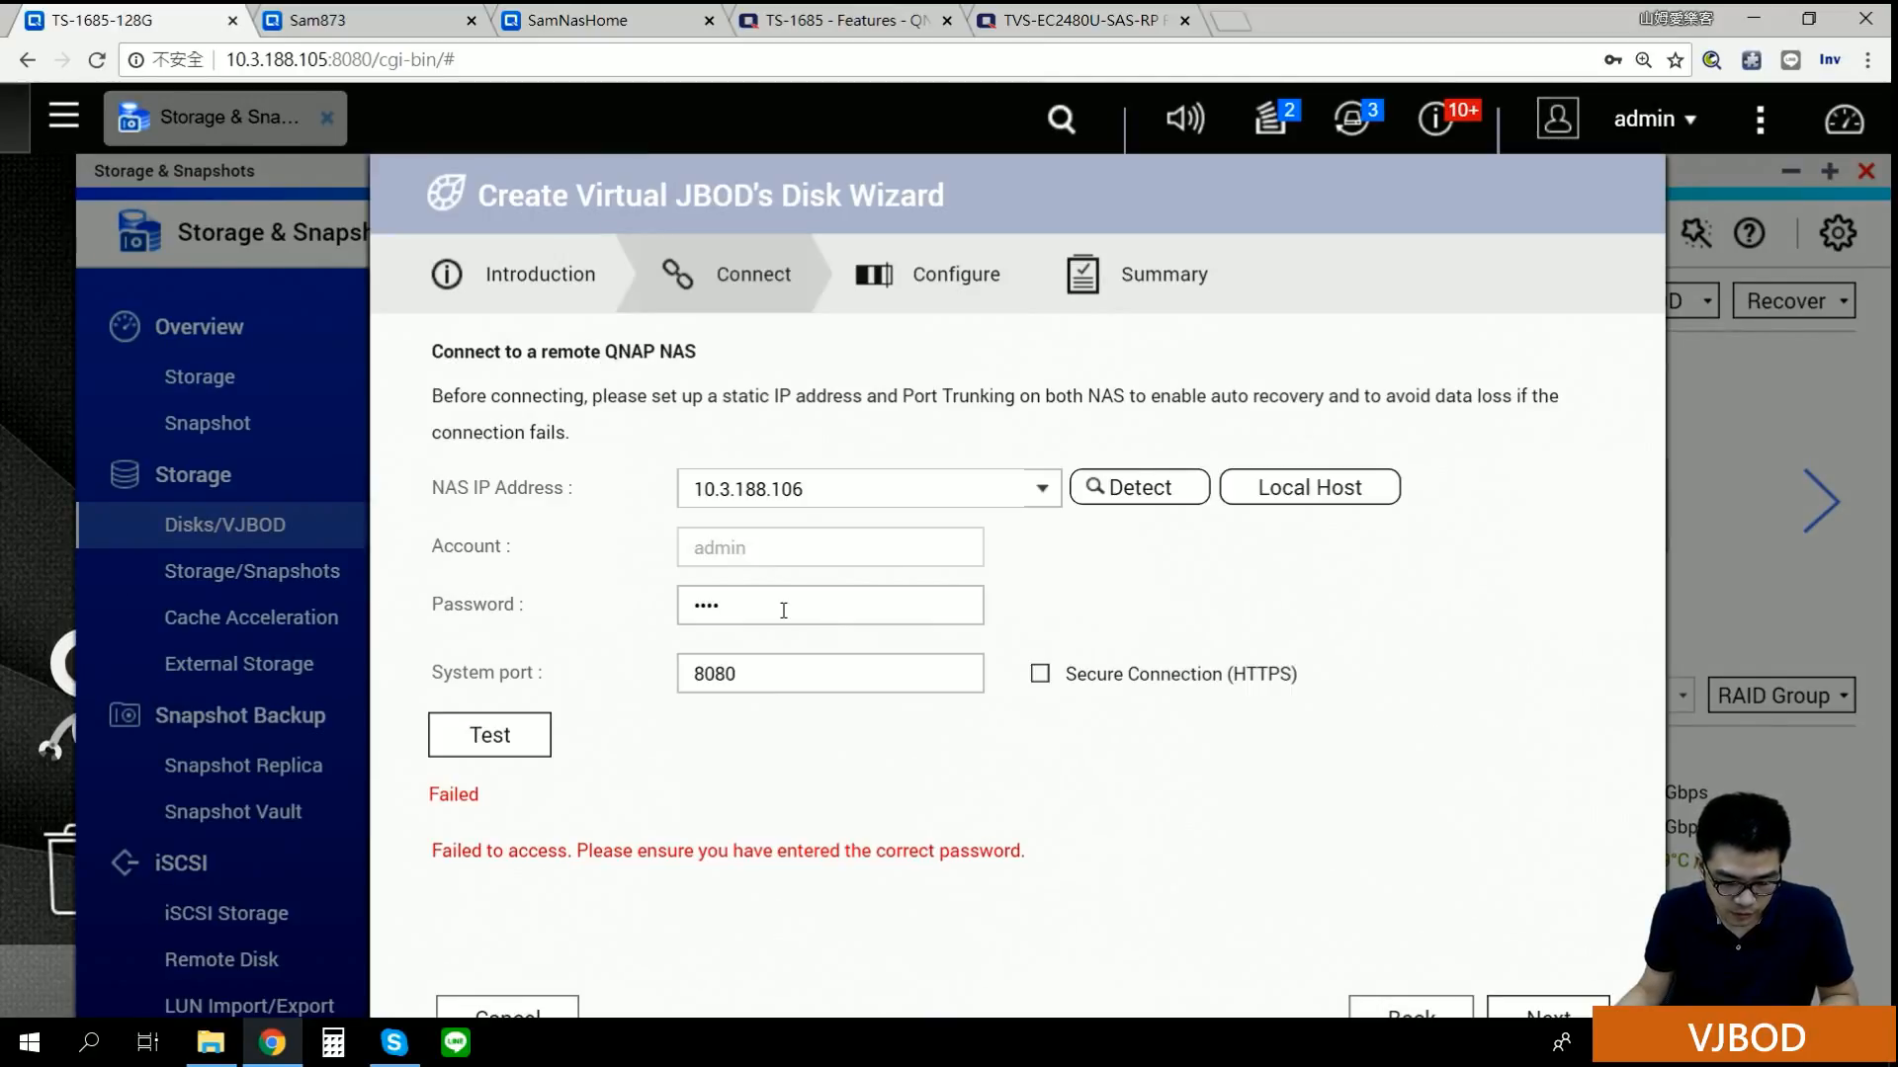
click(782, 611)
key(BackSpace)
text(1)
click(494, 736)
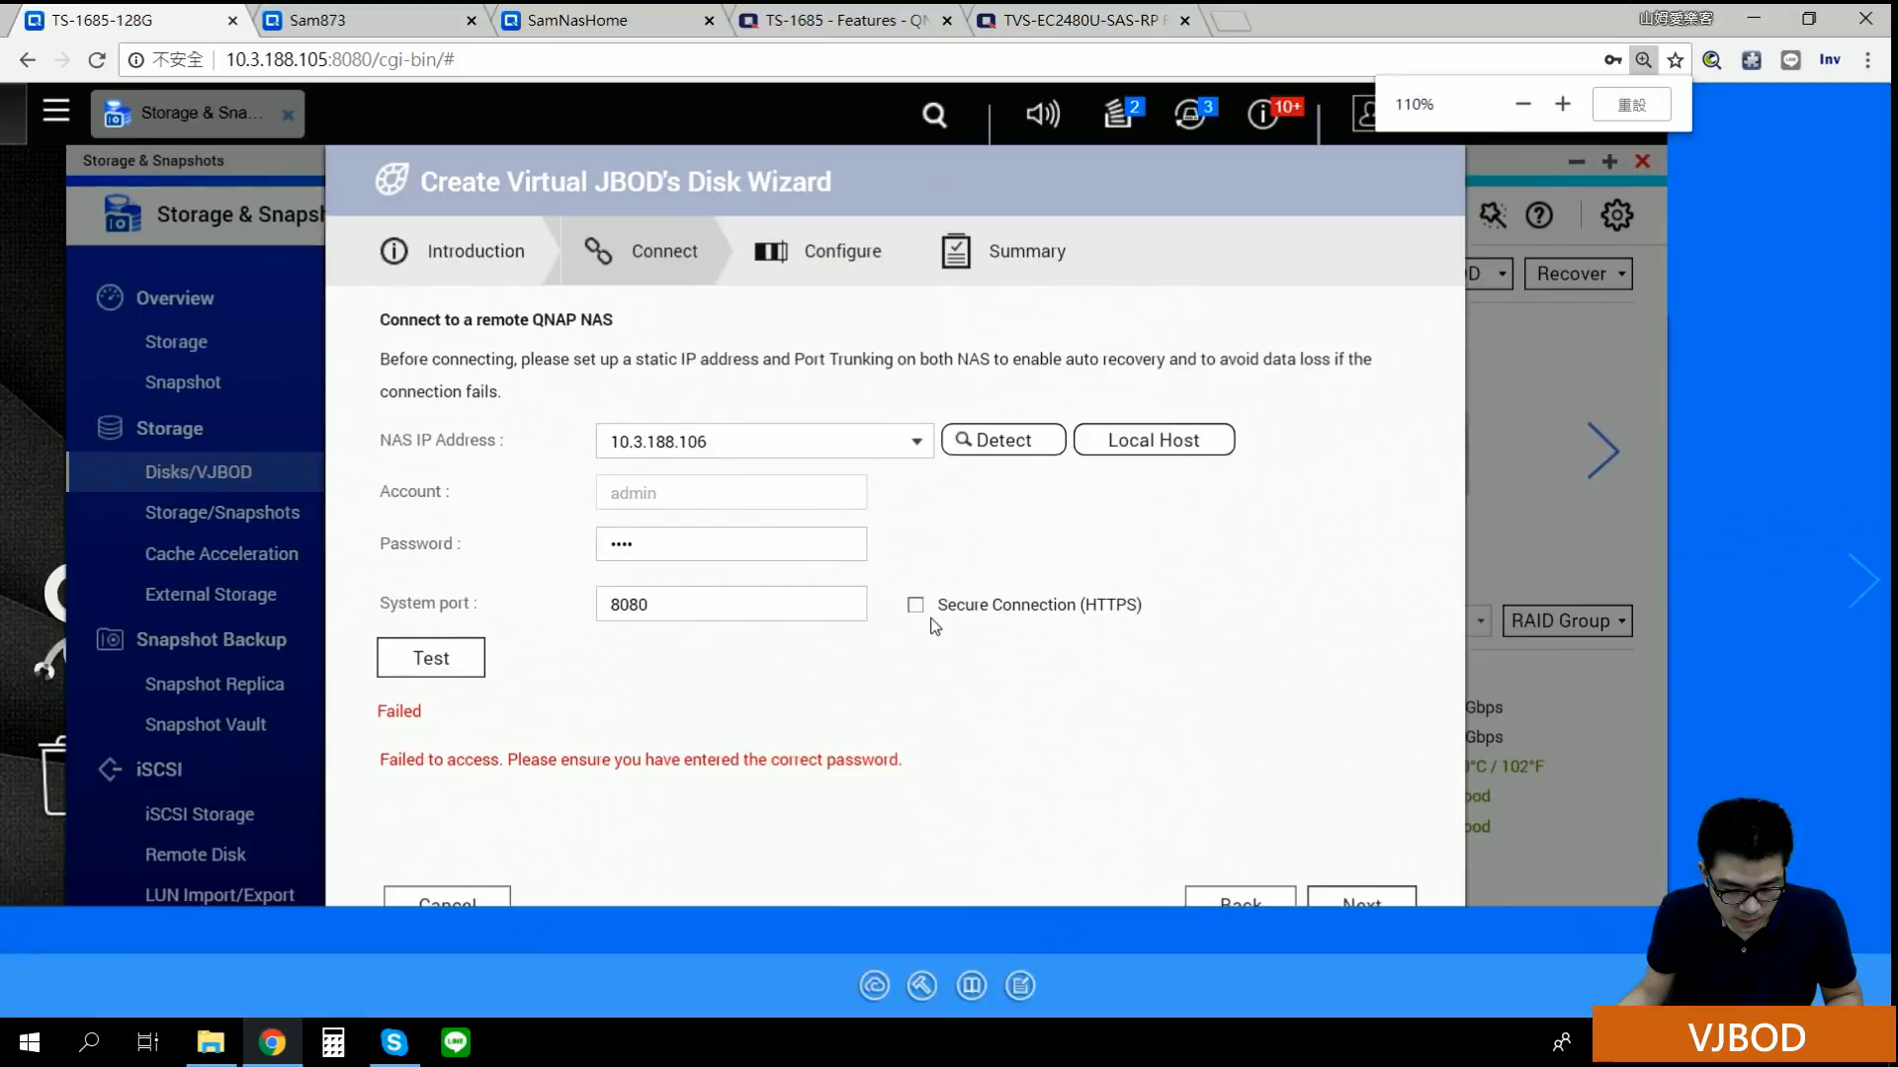
drag(775, 546, 499, 561)
text(•••••)
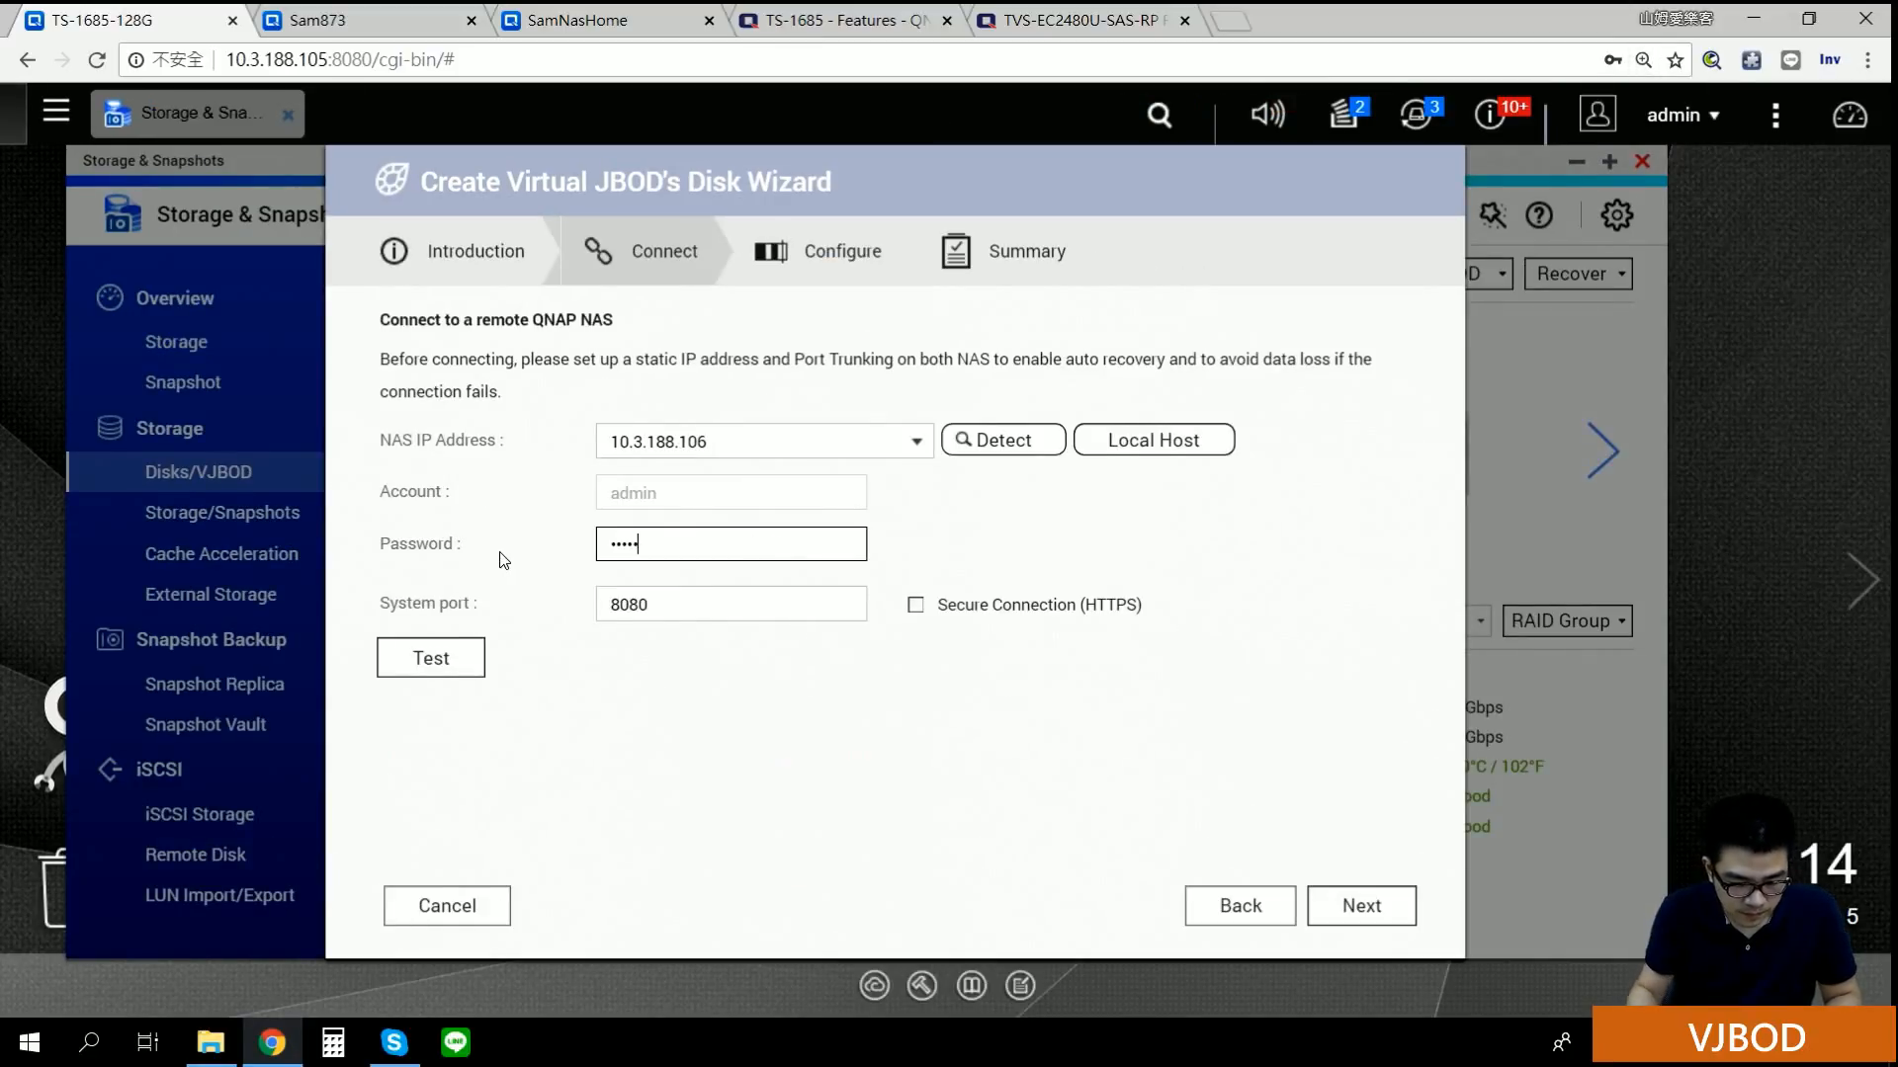
click(441, 644)
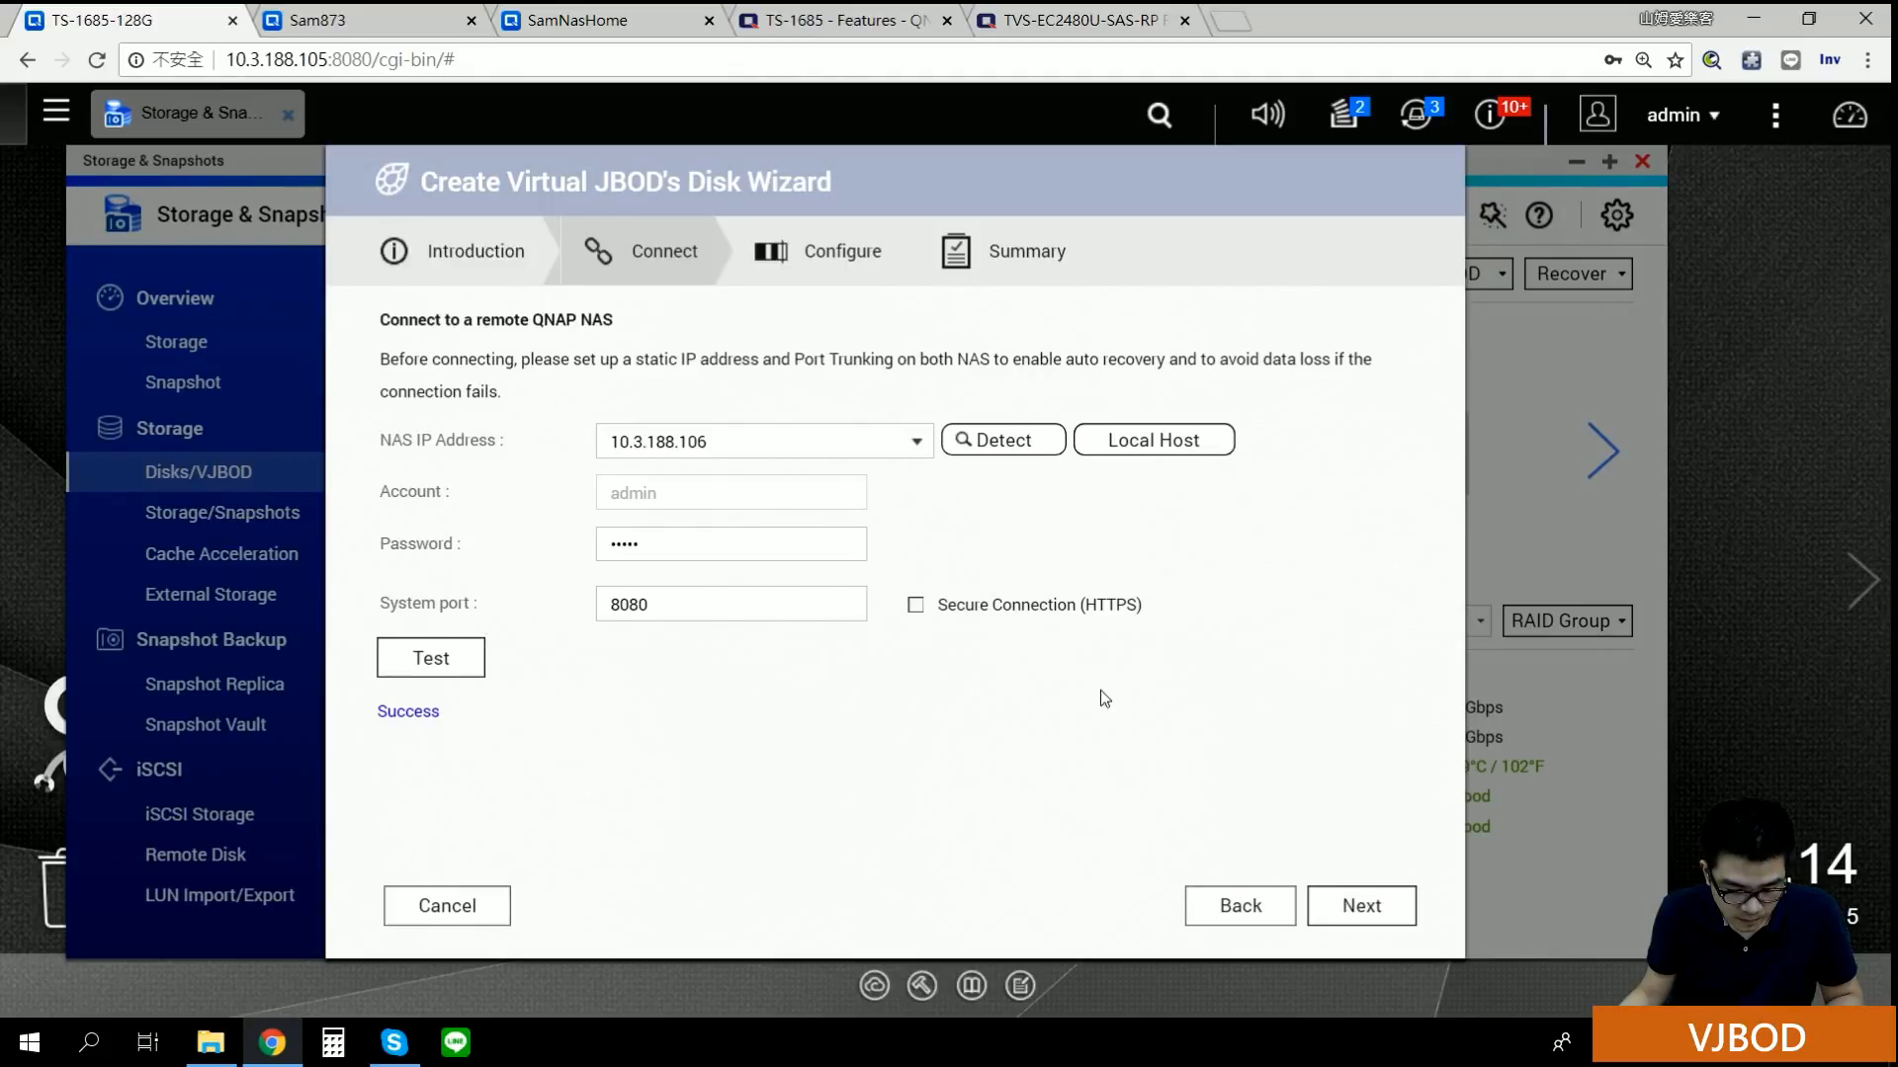
click(1359, 904)
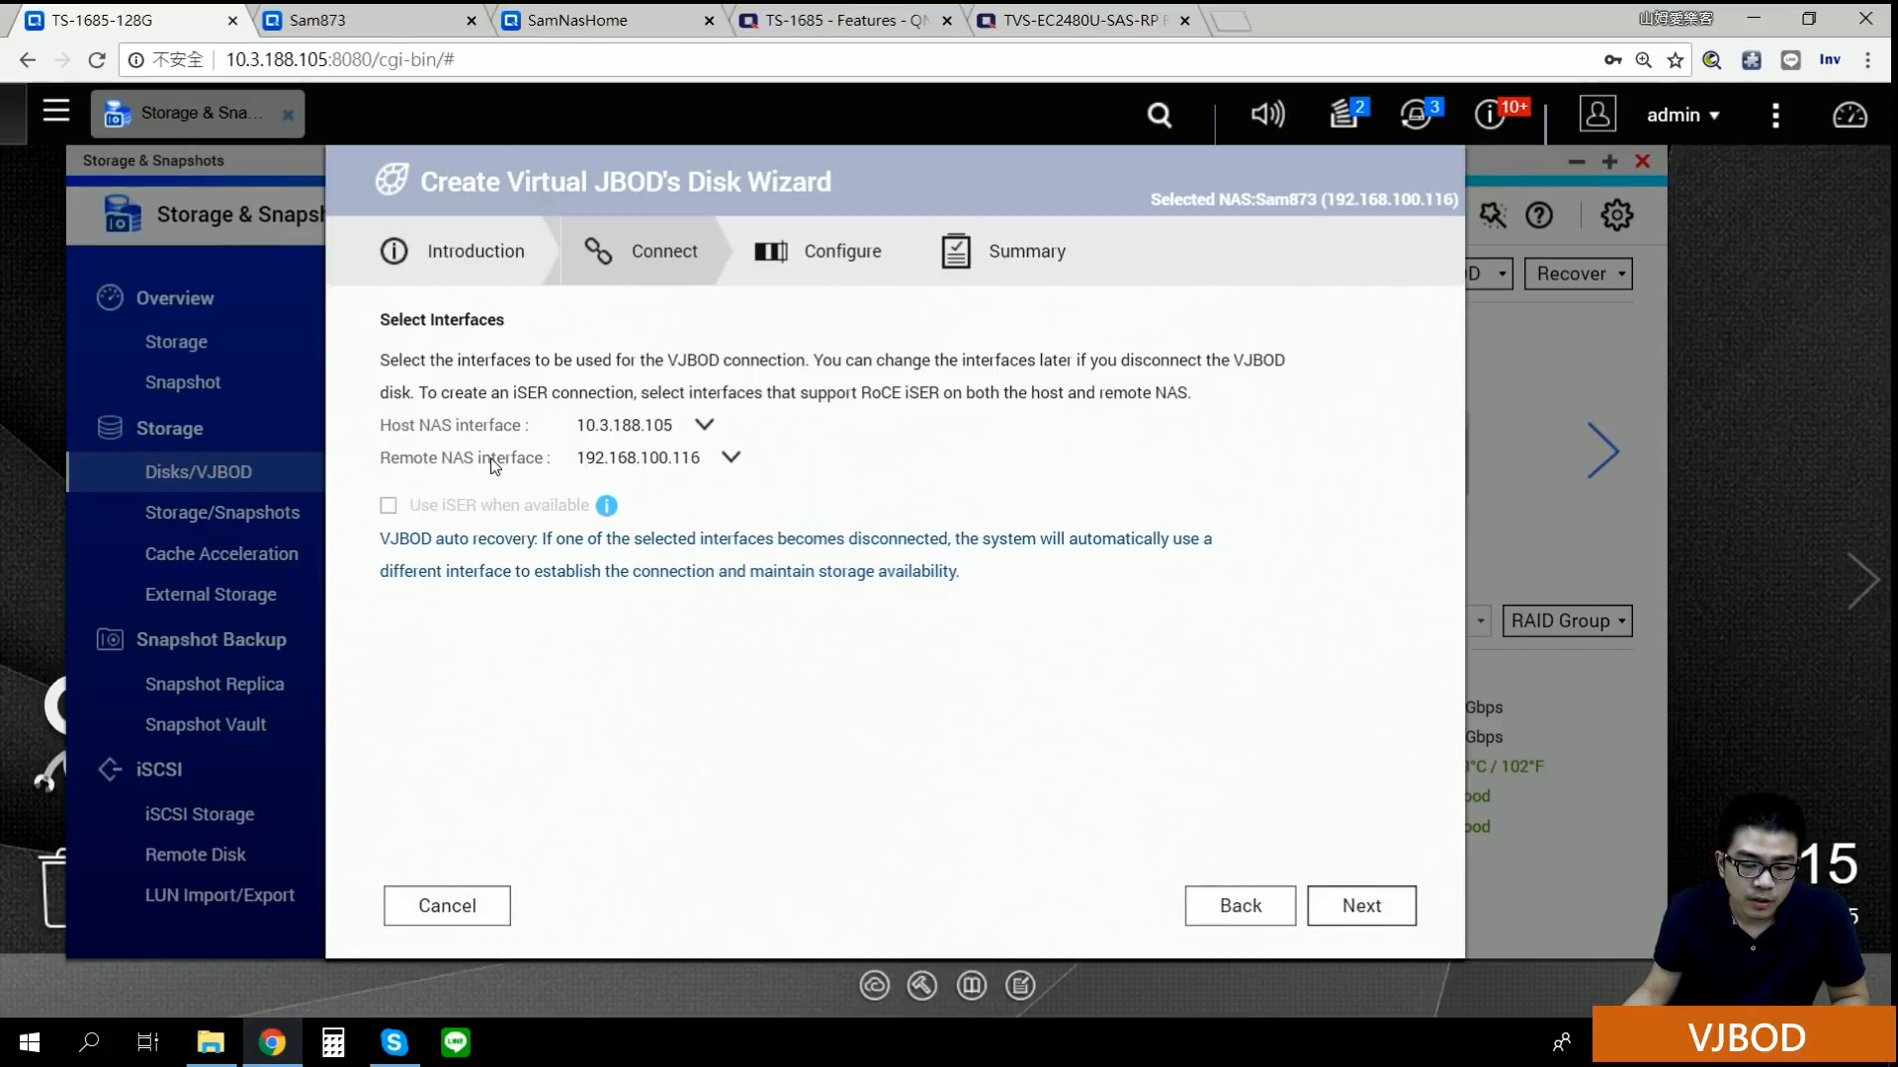
Step: Review the host adapters, select remote NAS Adapter 2 (10.3.188.106), and continue to LUN setup
click(704, 426)
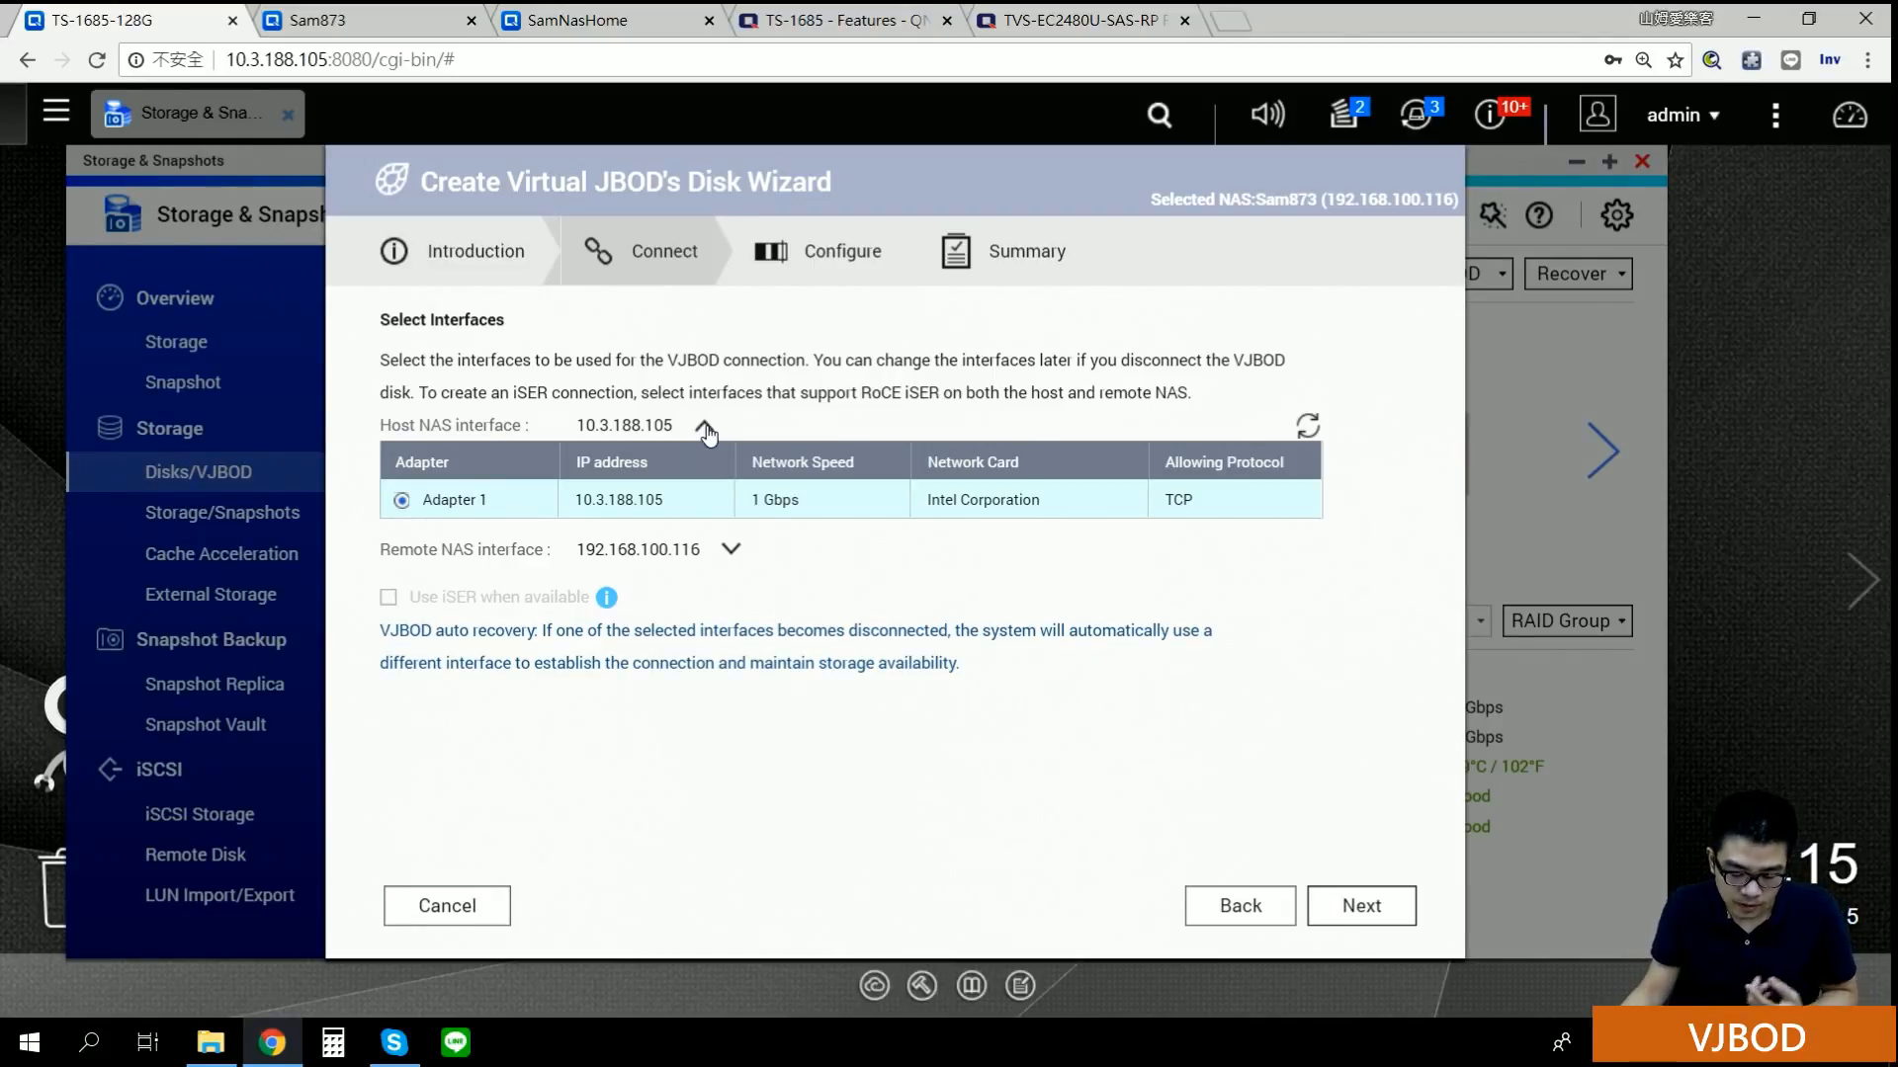
click(703, 426)
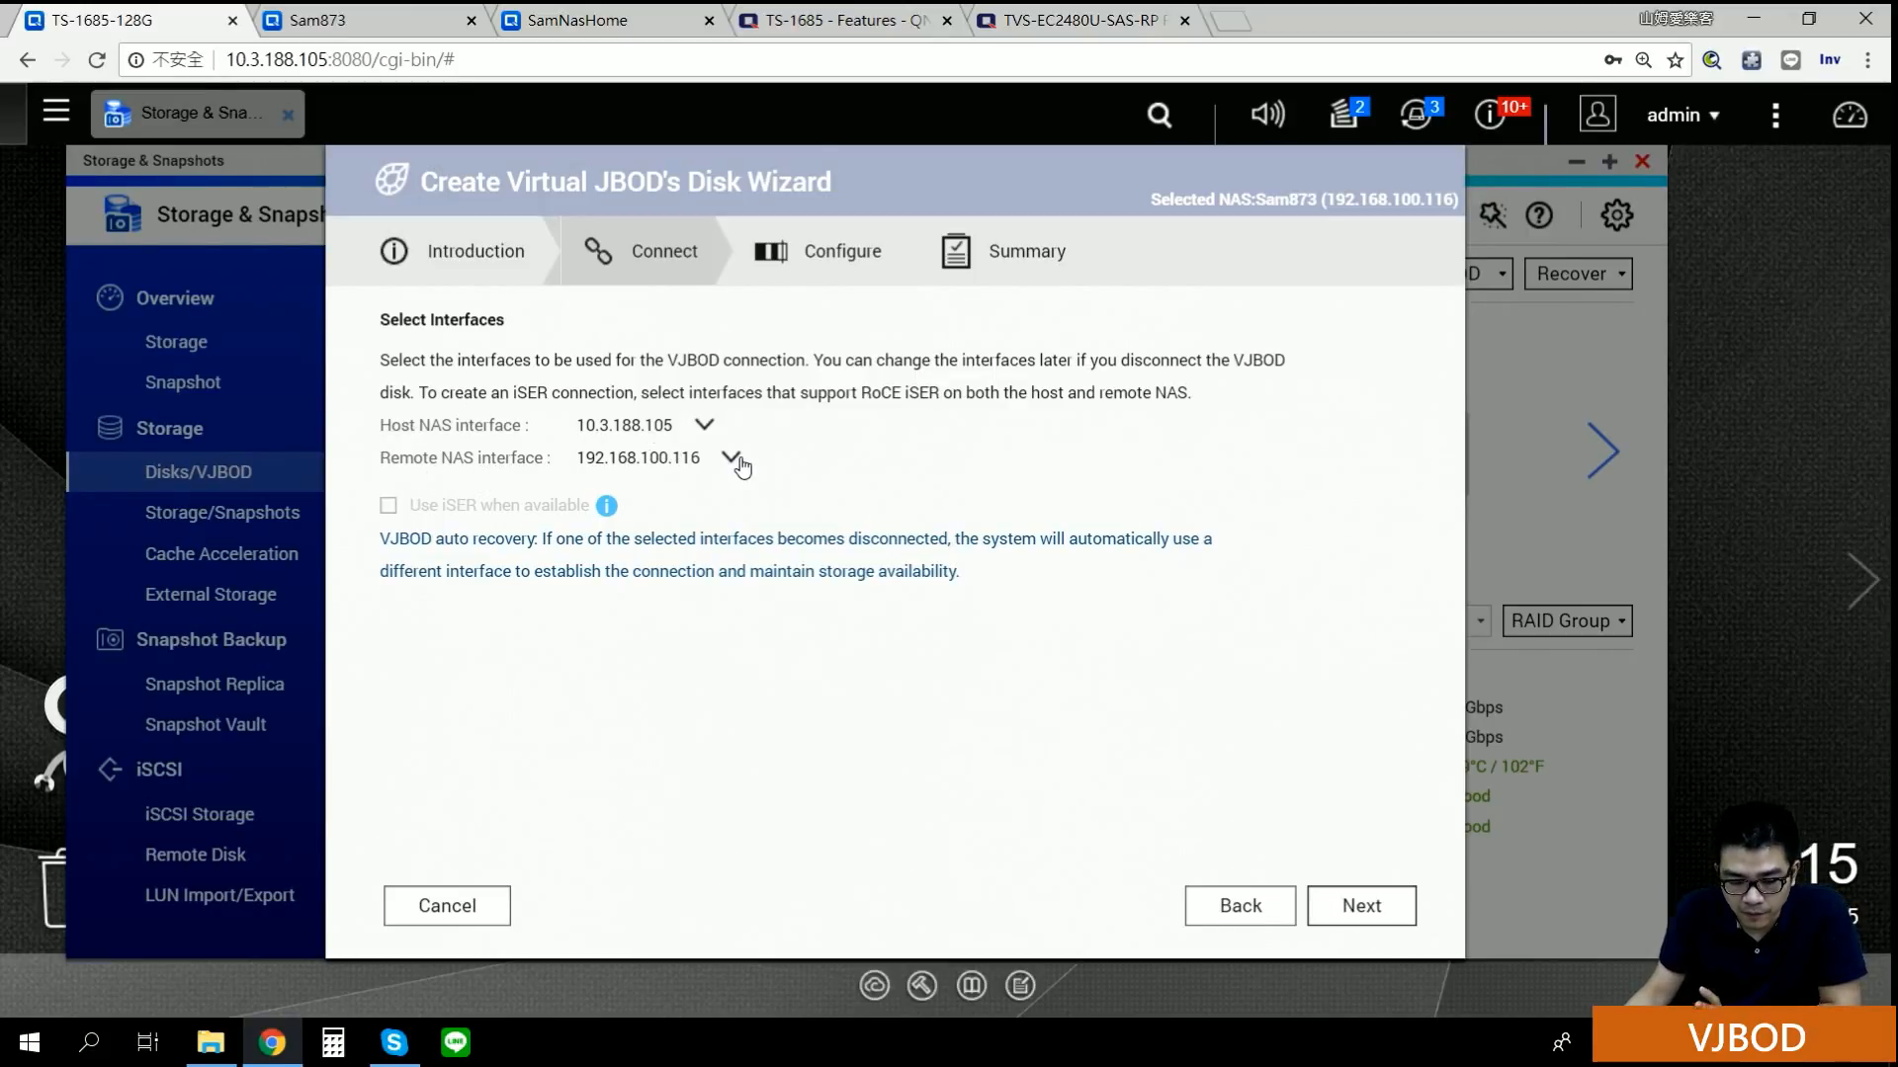
click(704, 427)
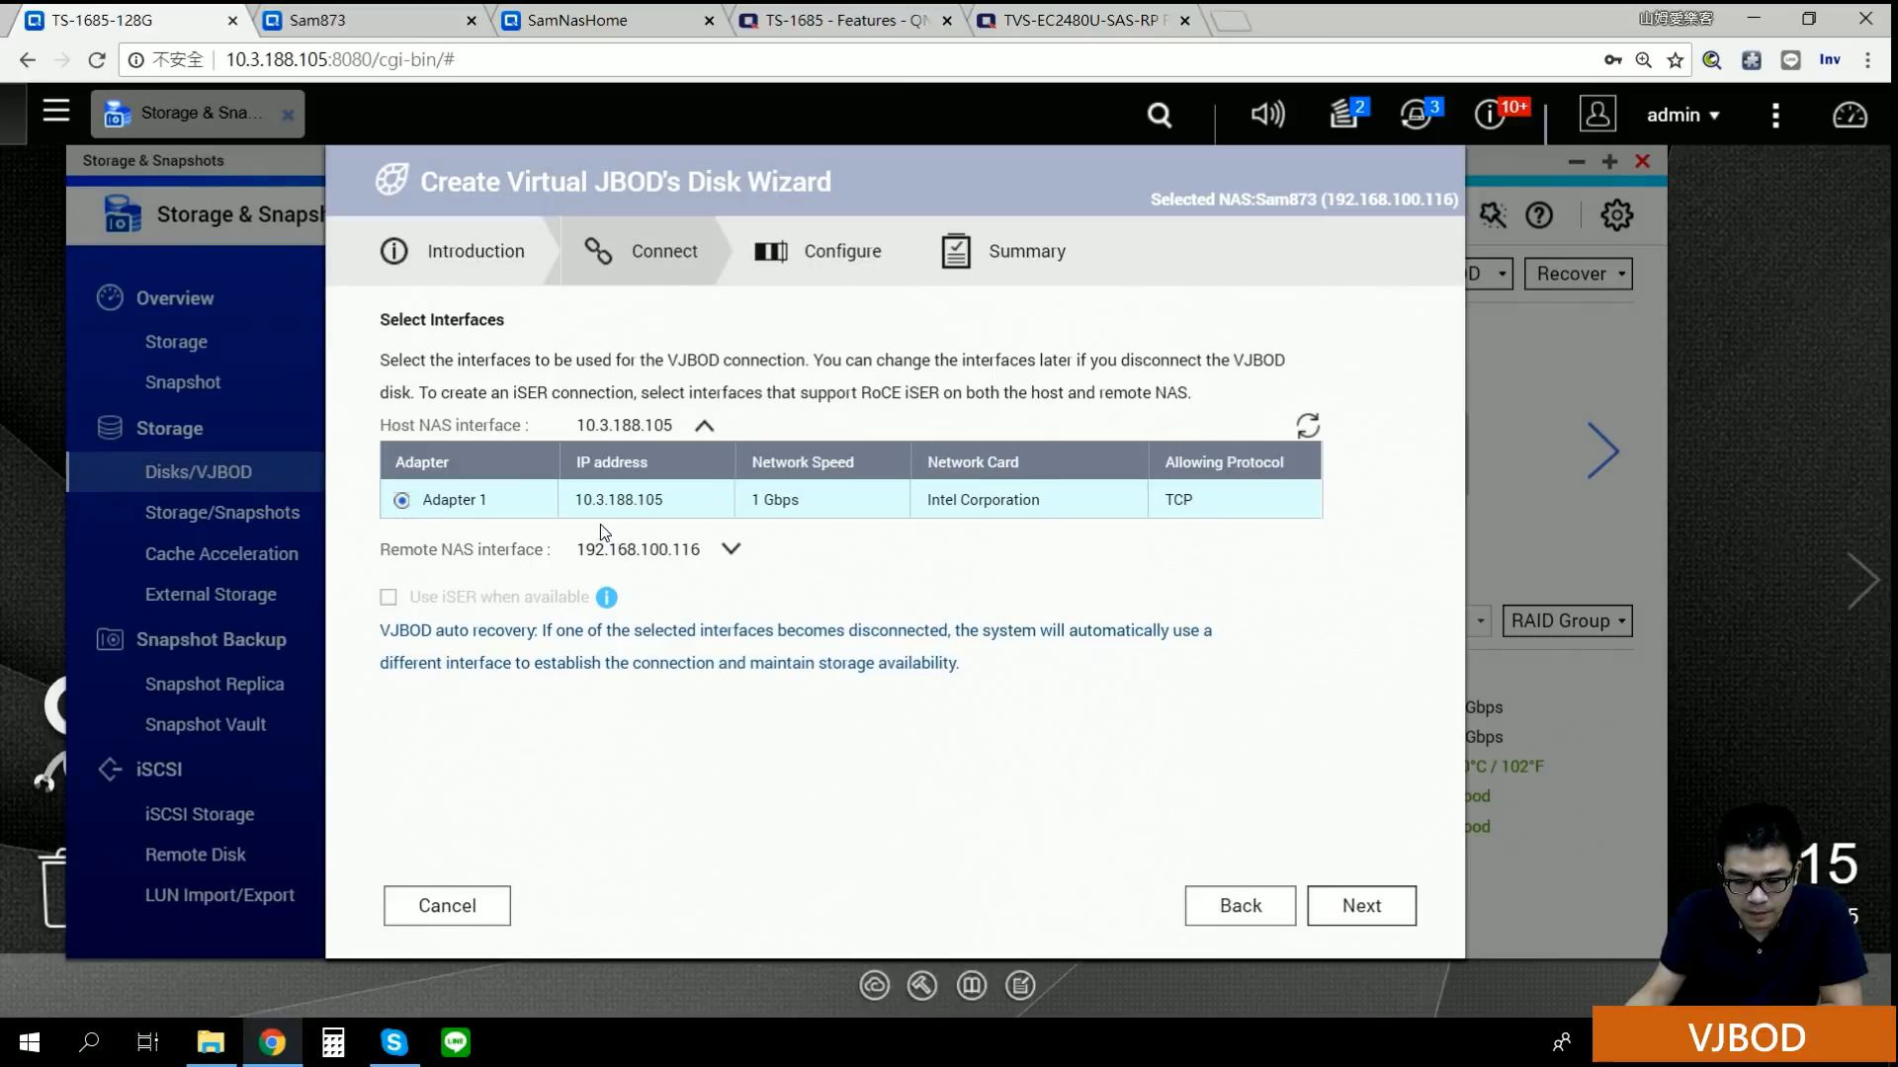
click(706, 427)
click(731, 460)
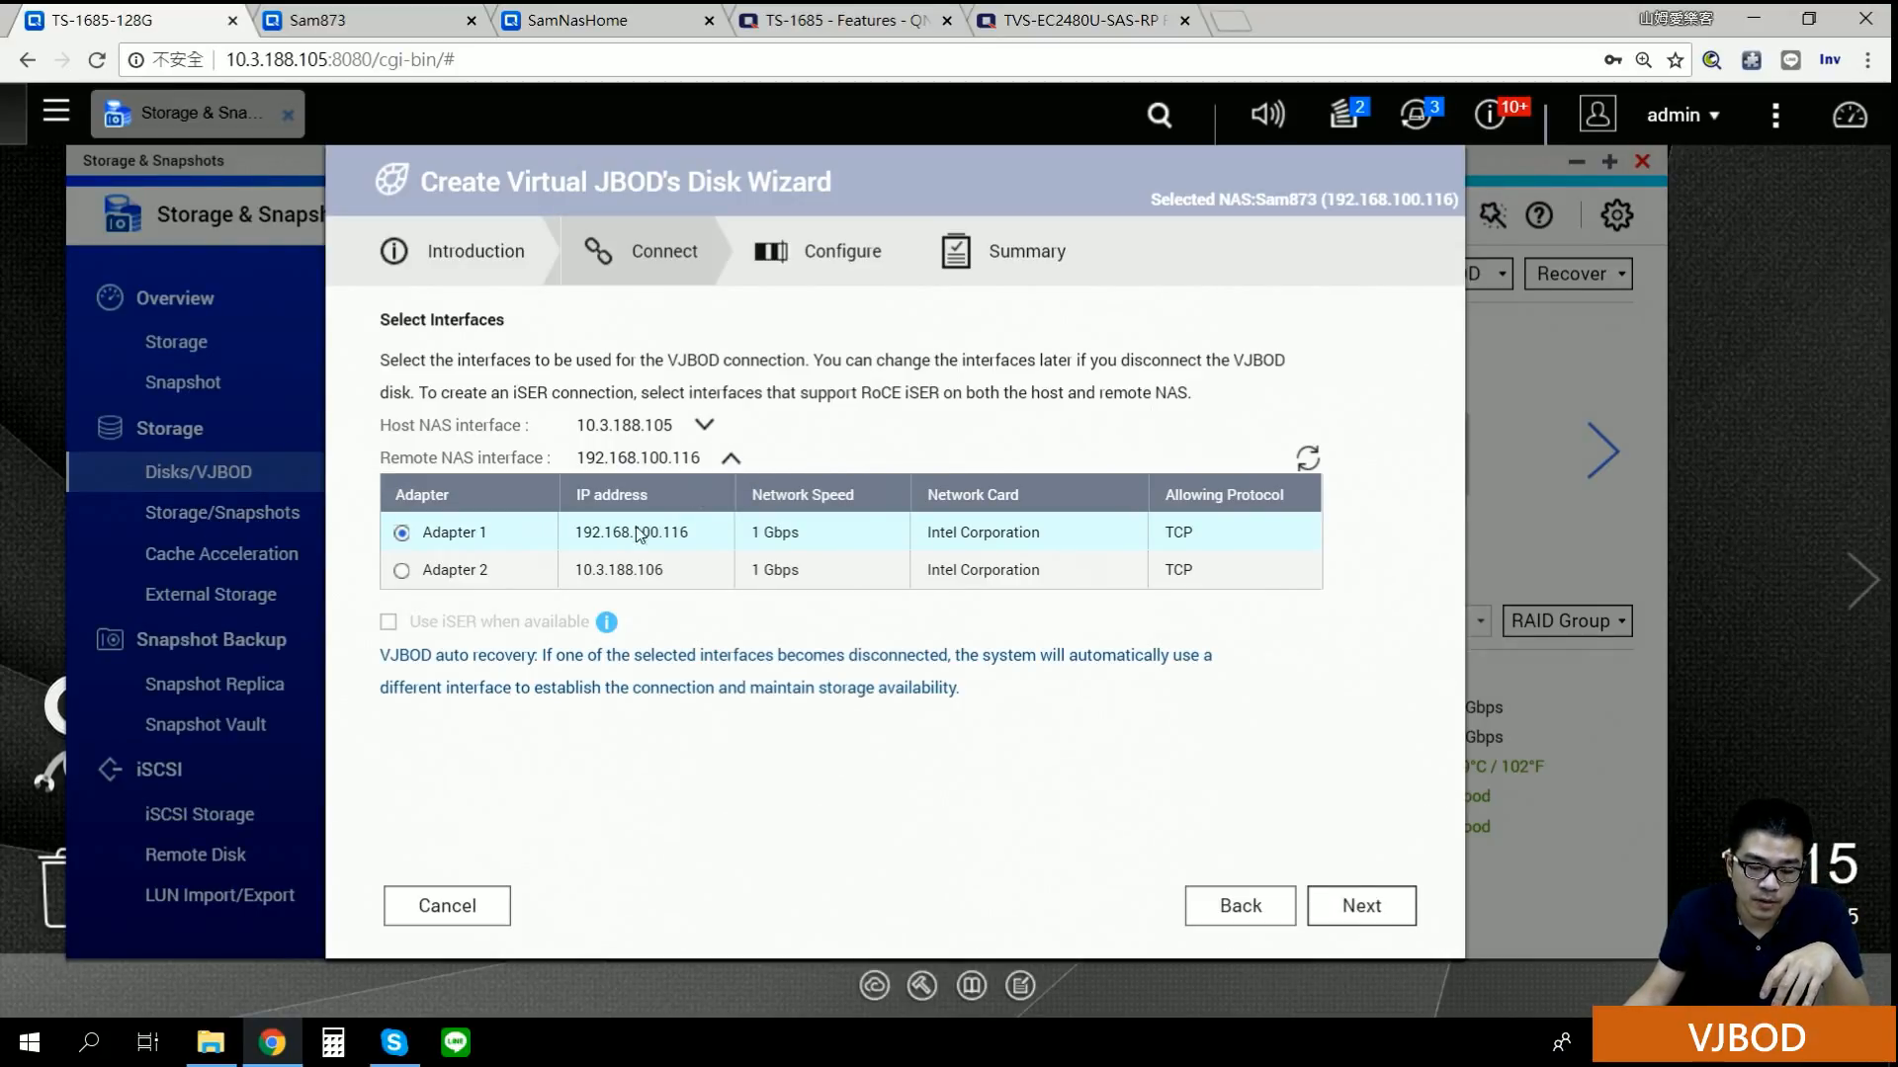
click(402, 571)
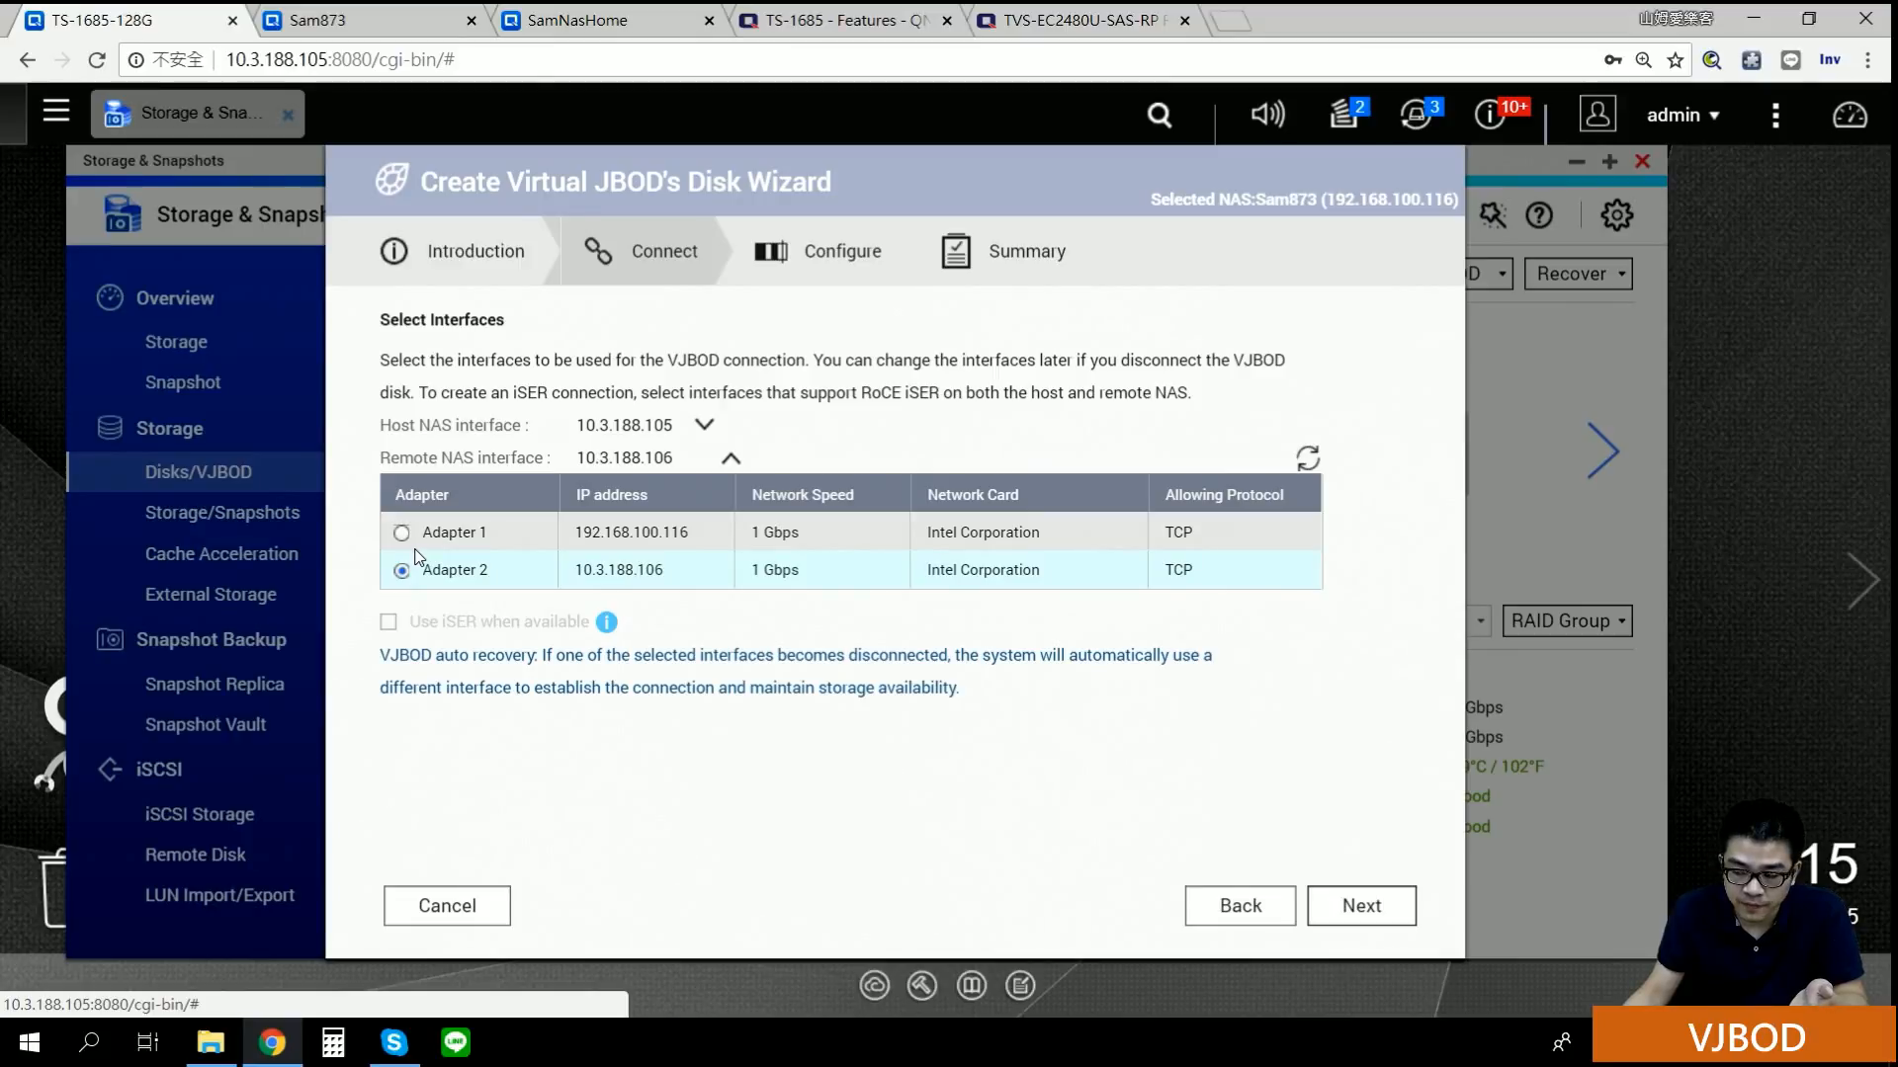
click(730, 461)
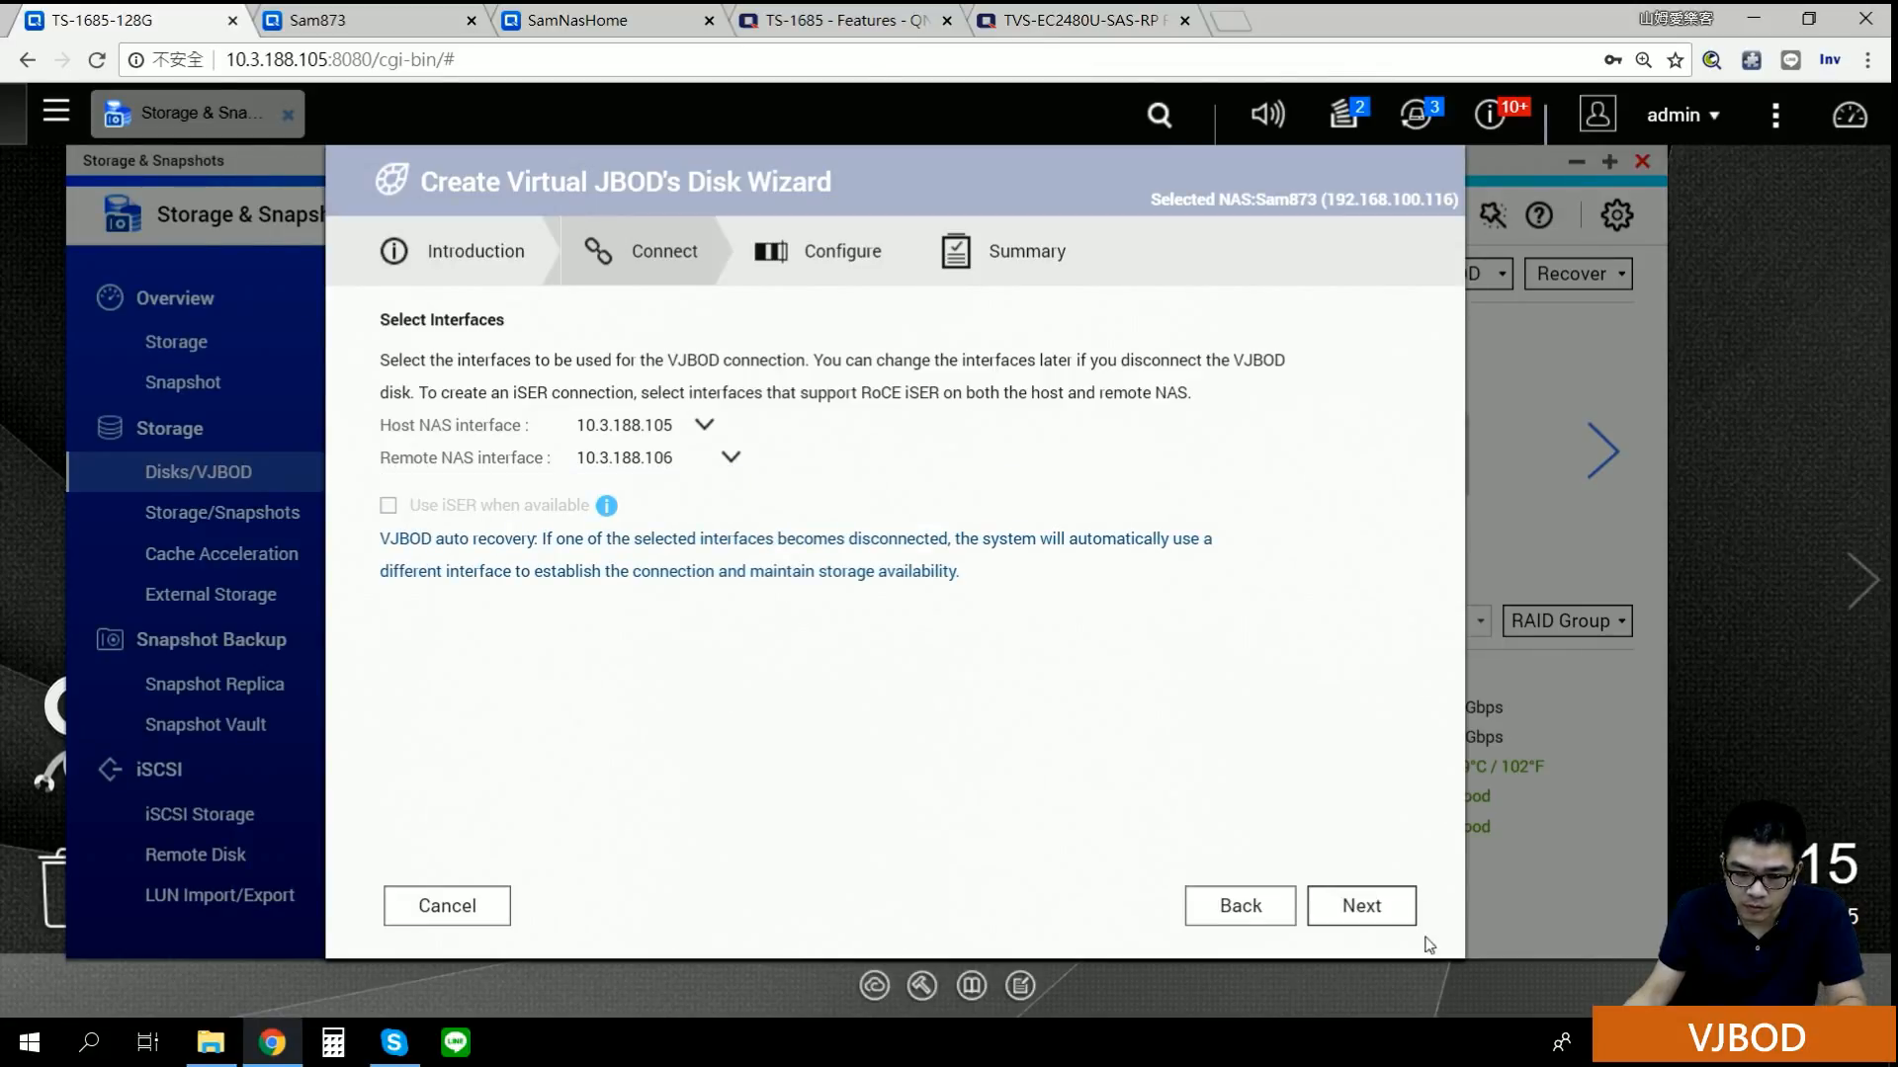
click(1373, 919)
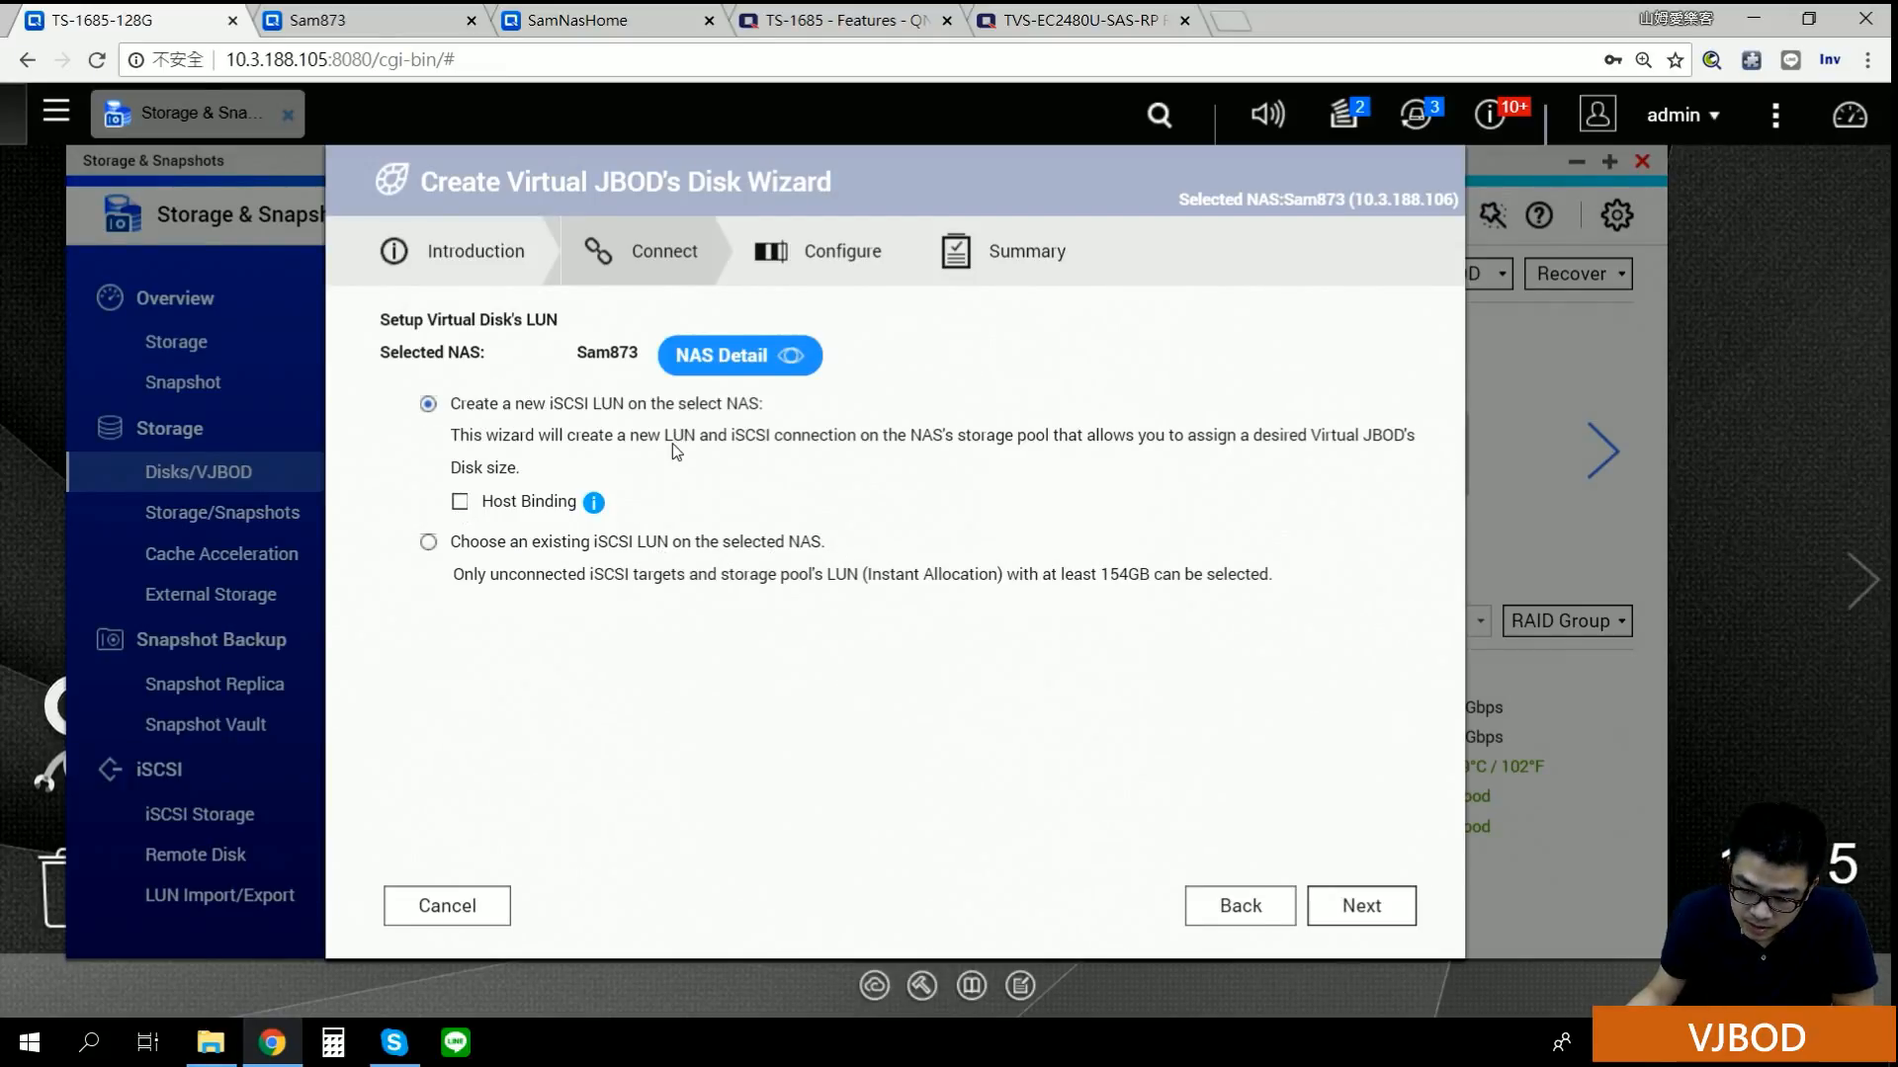
Step: Look through Storage Pools 2 and 3 as locations for a new LUN
click(1314, 909)
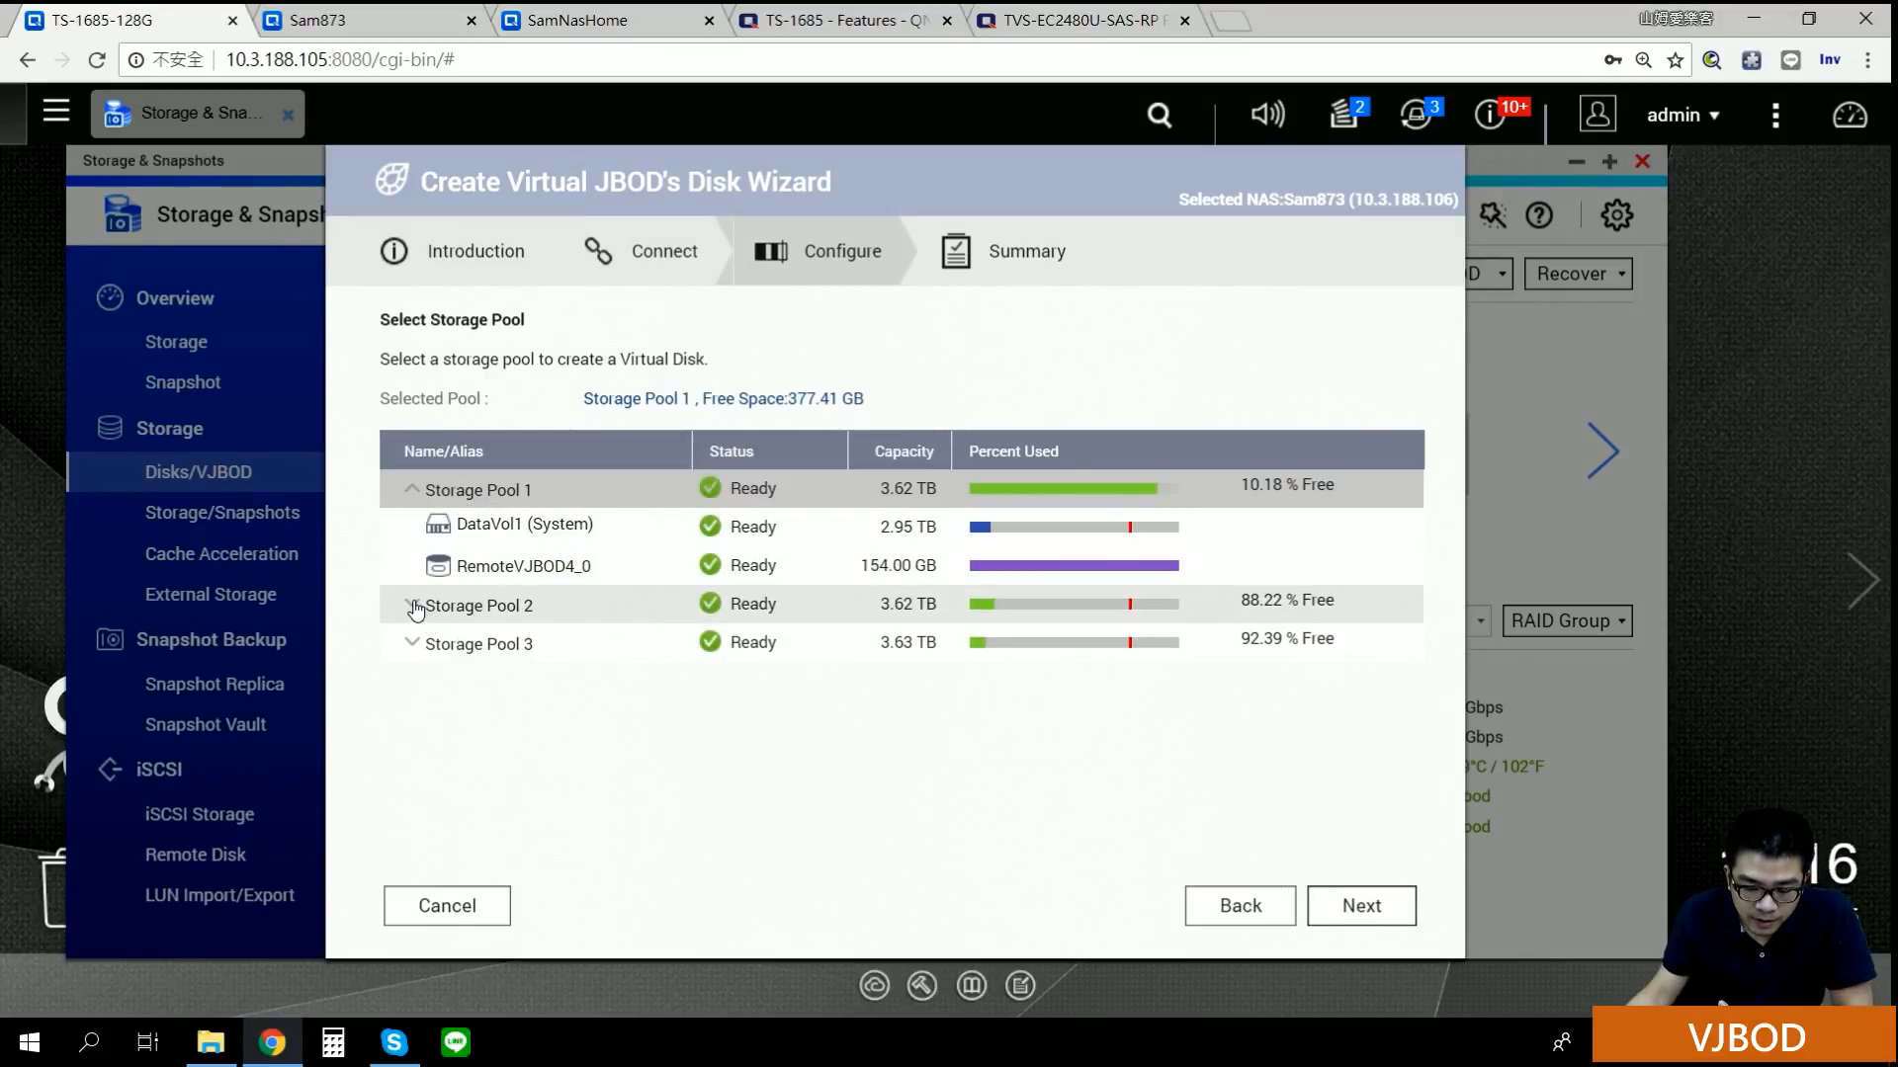
click(416, 607)
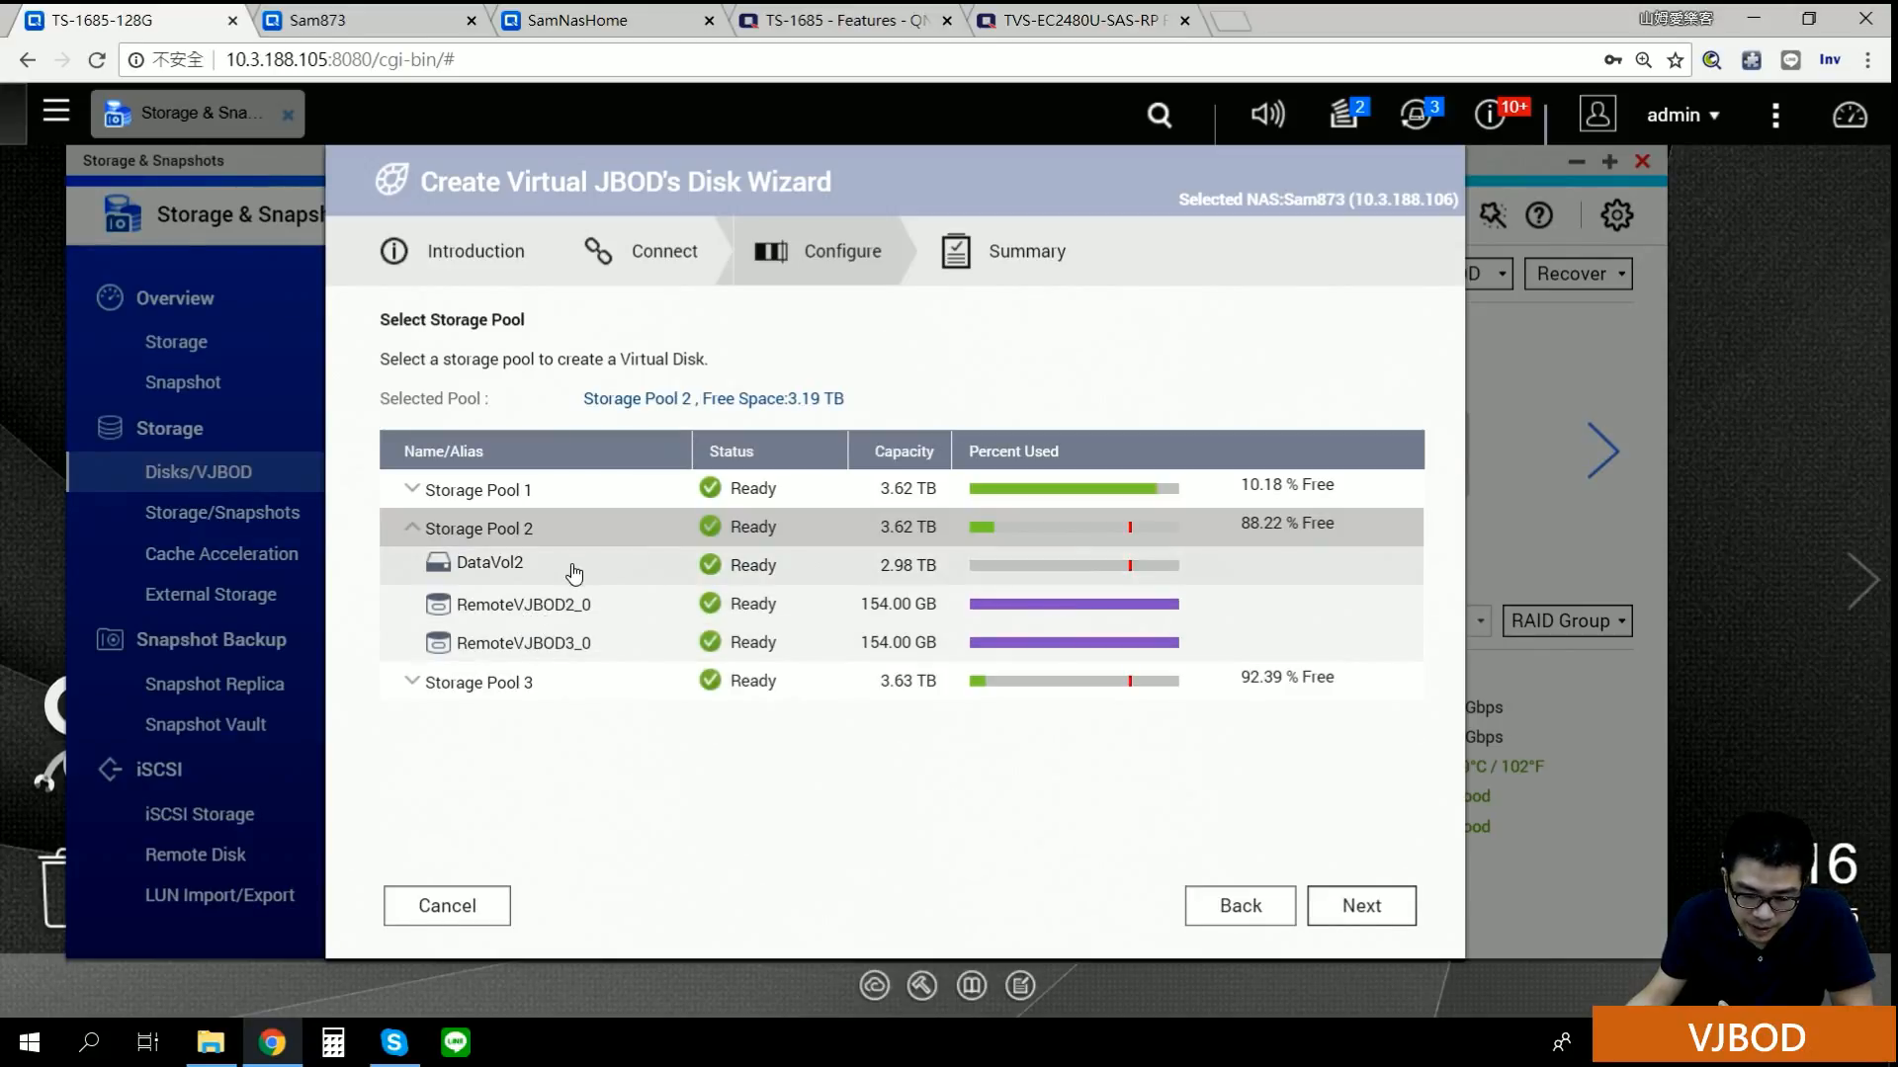
click(431, 692)
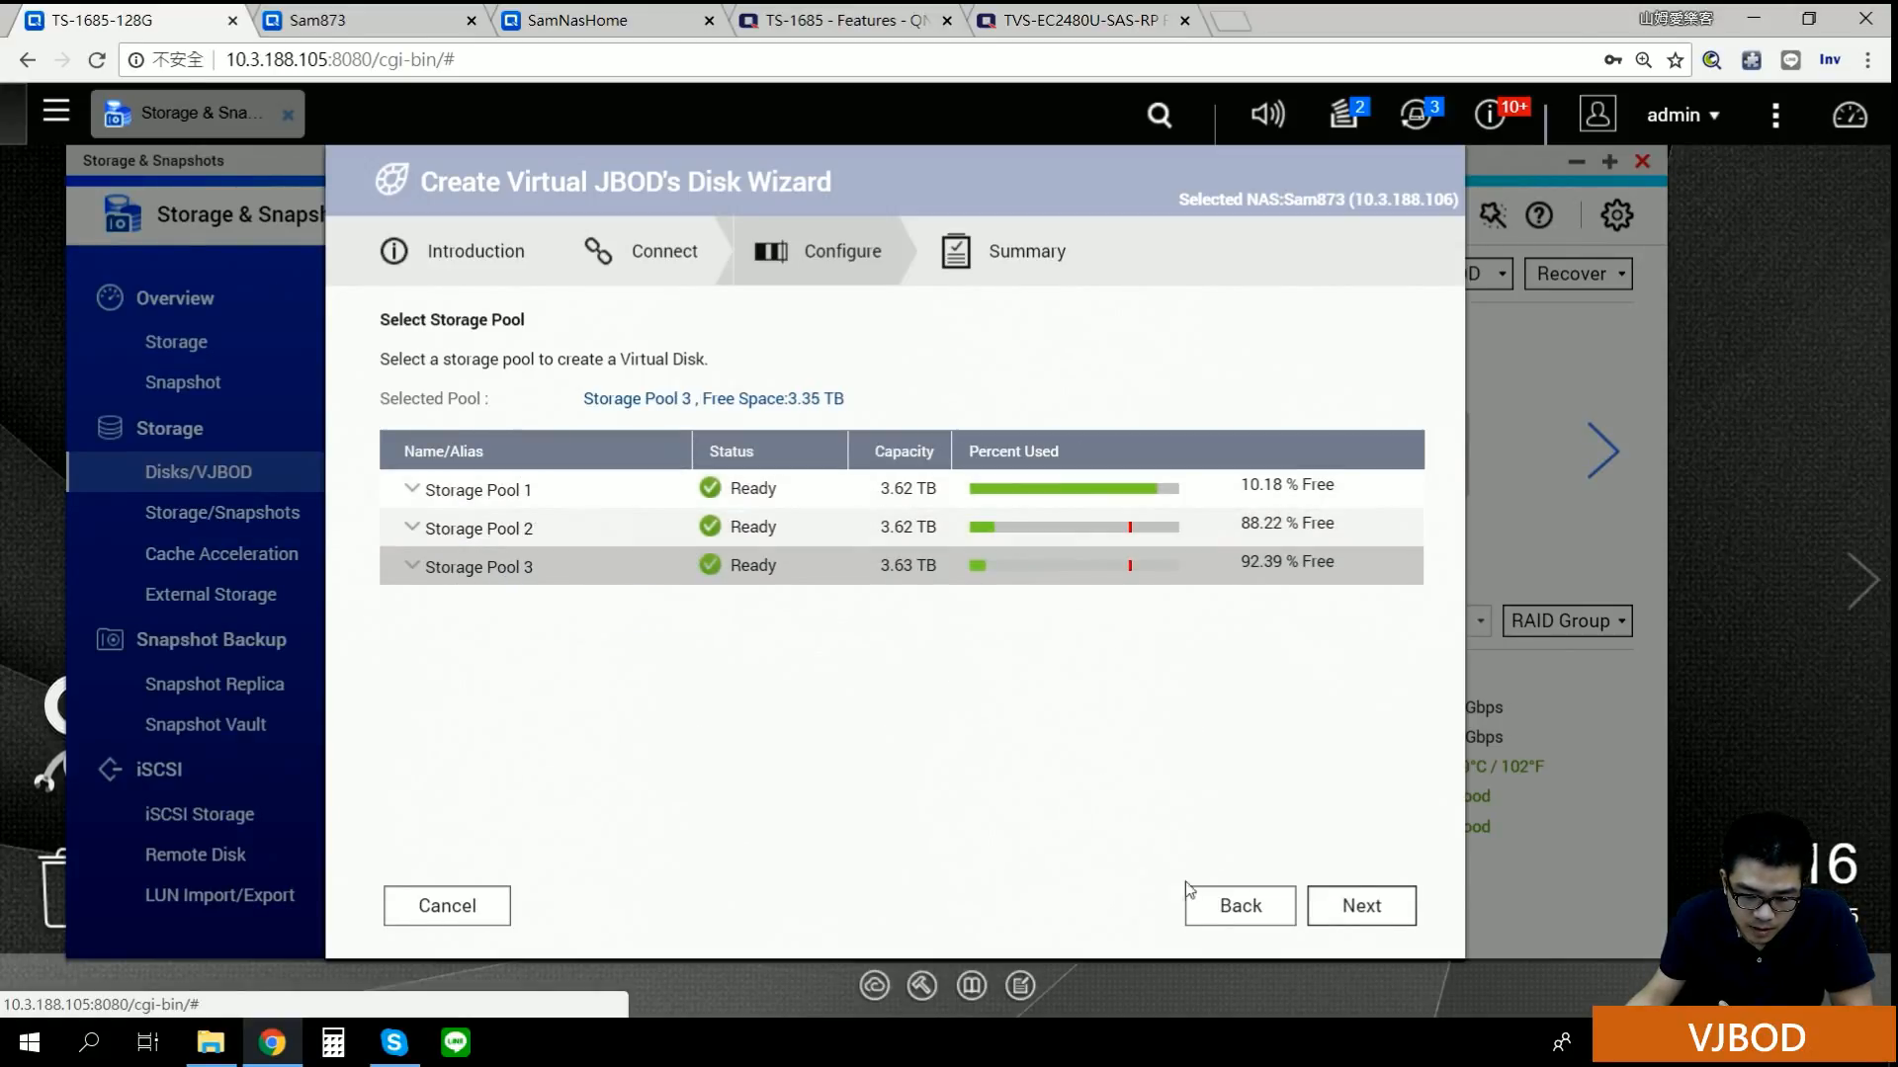
Step: Switch to an existing iSCSI LUN and select RemoteVJBOD2_0 (154.00 GB)
click(1242, 907)
click(472, 545)
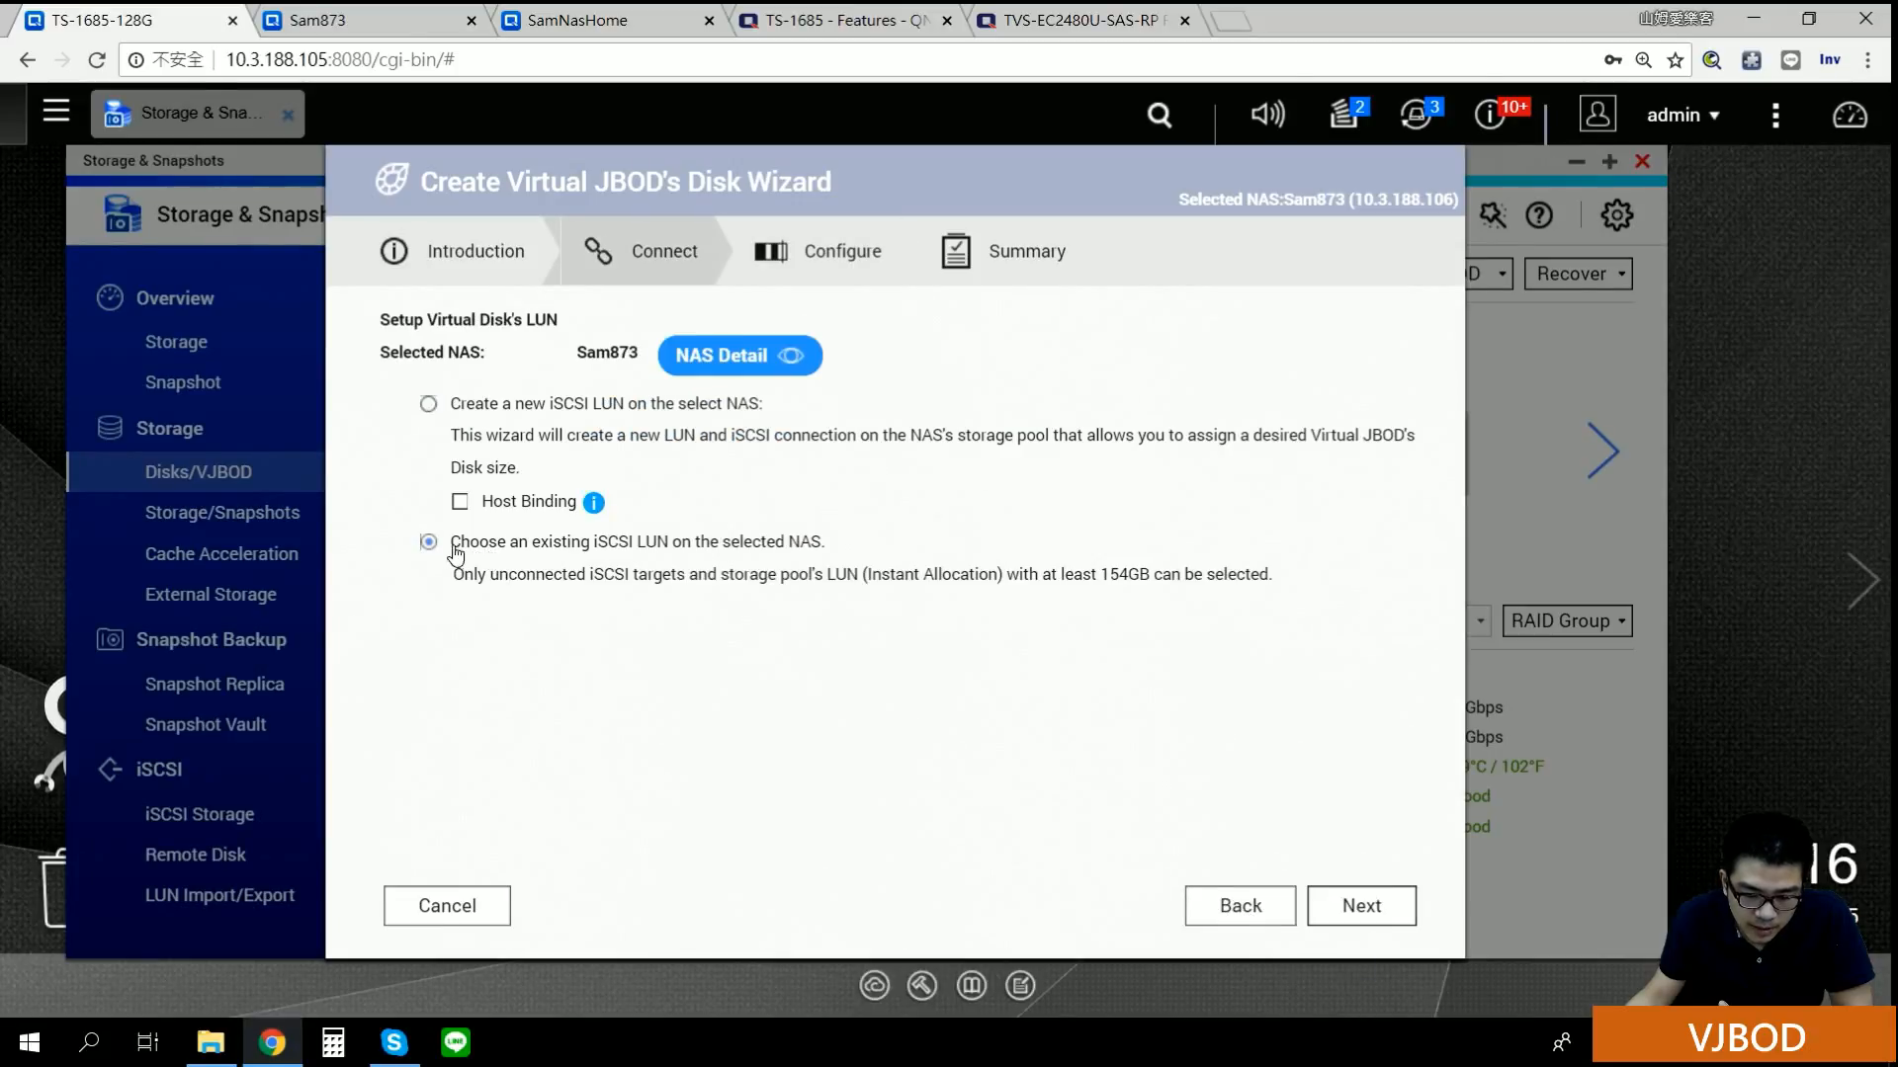
click(1360, 906)
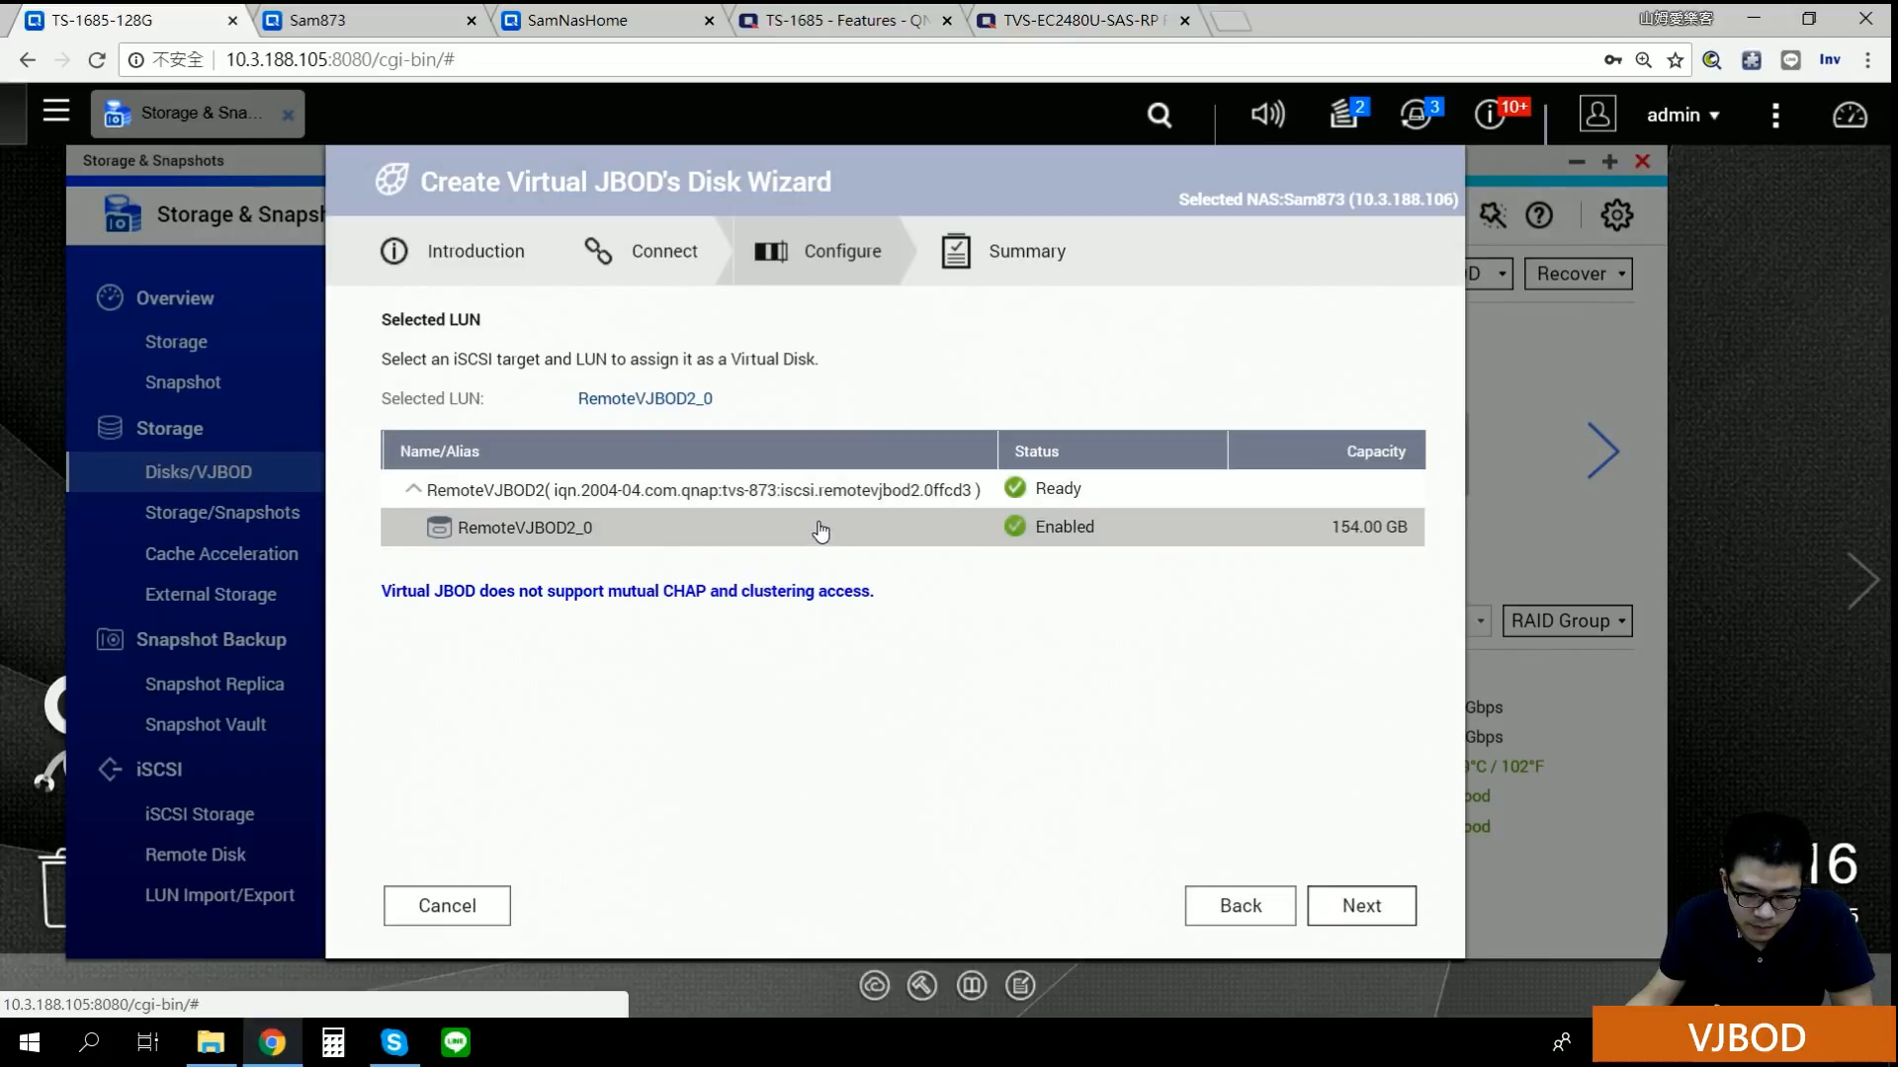
click(1360, 907)
Step: Try continuing without CHAP authentication and dismiss the authentication failure alert
click(499, 366)
click(530, 371)
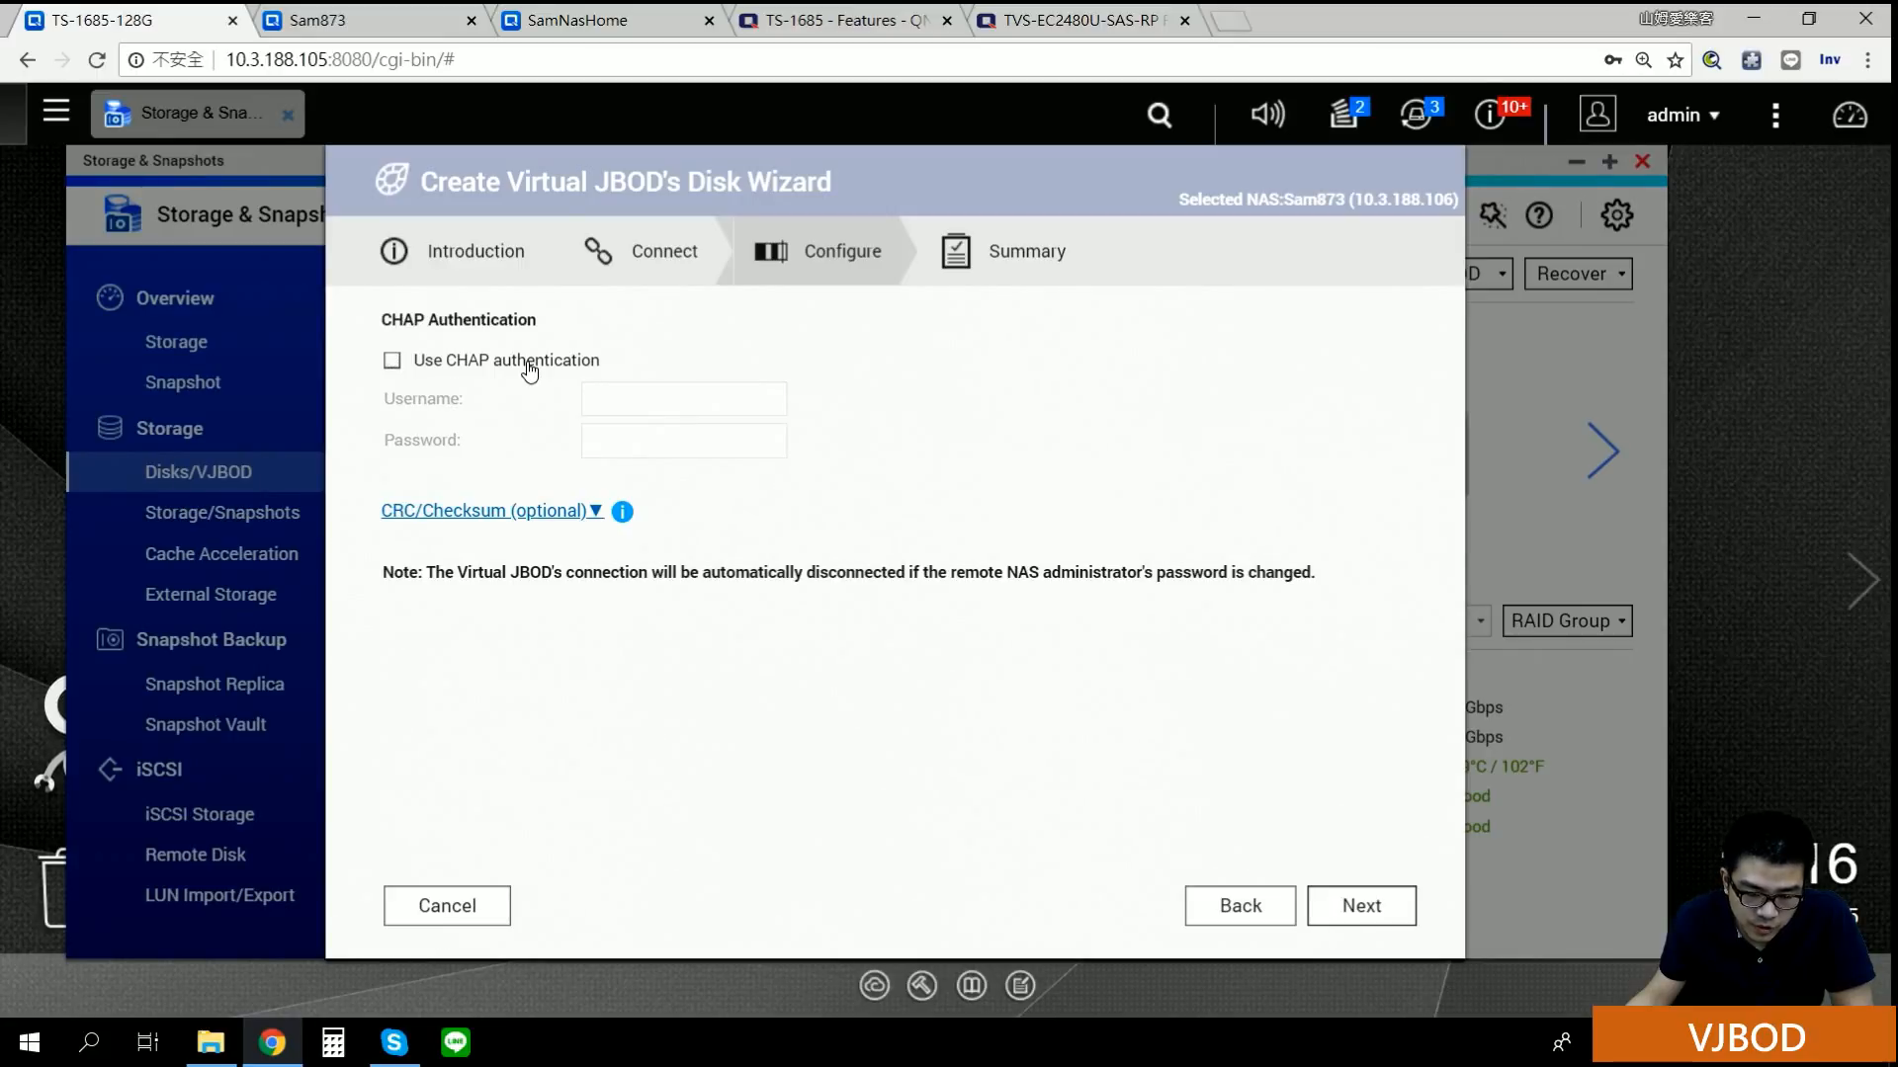
click(591, 511)
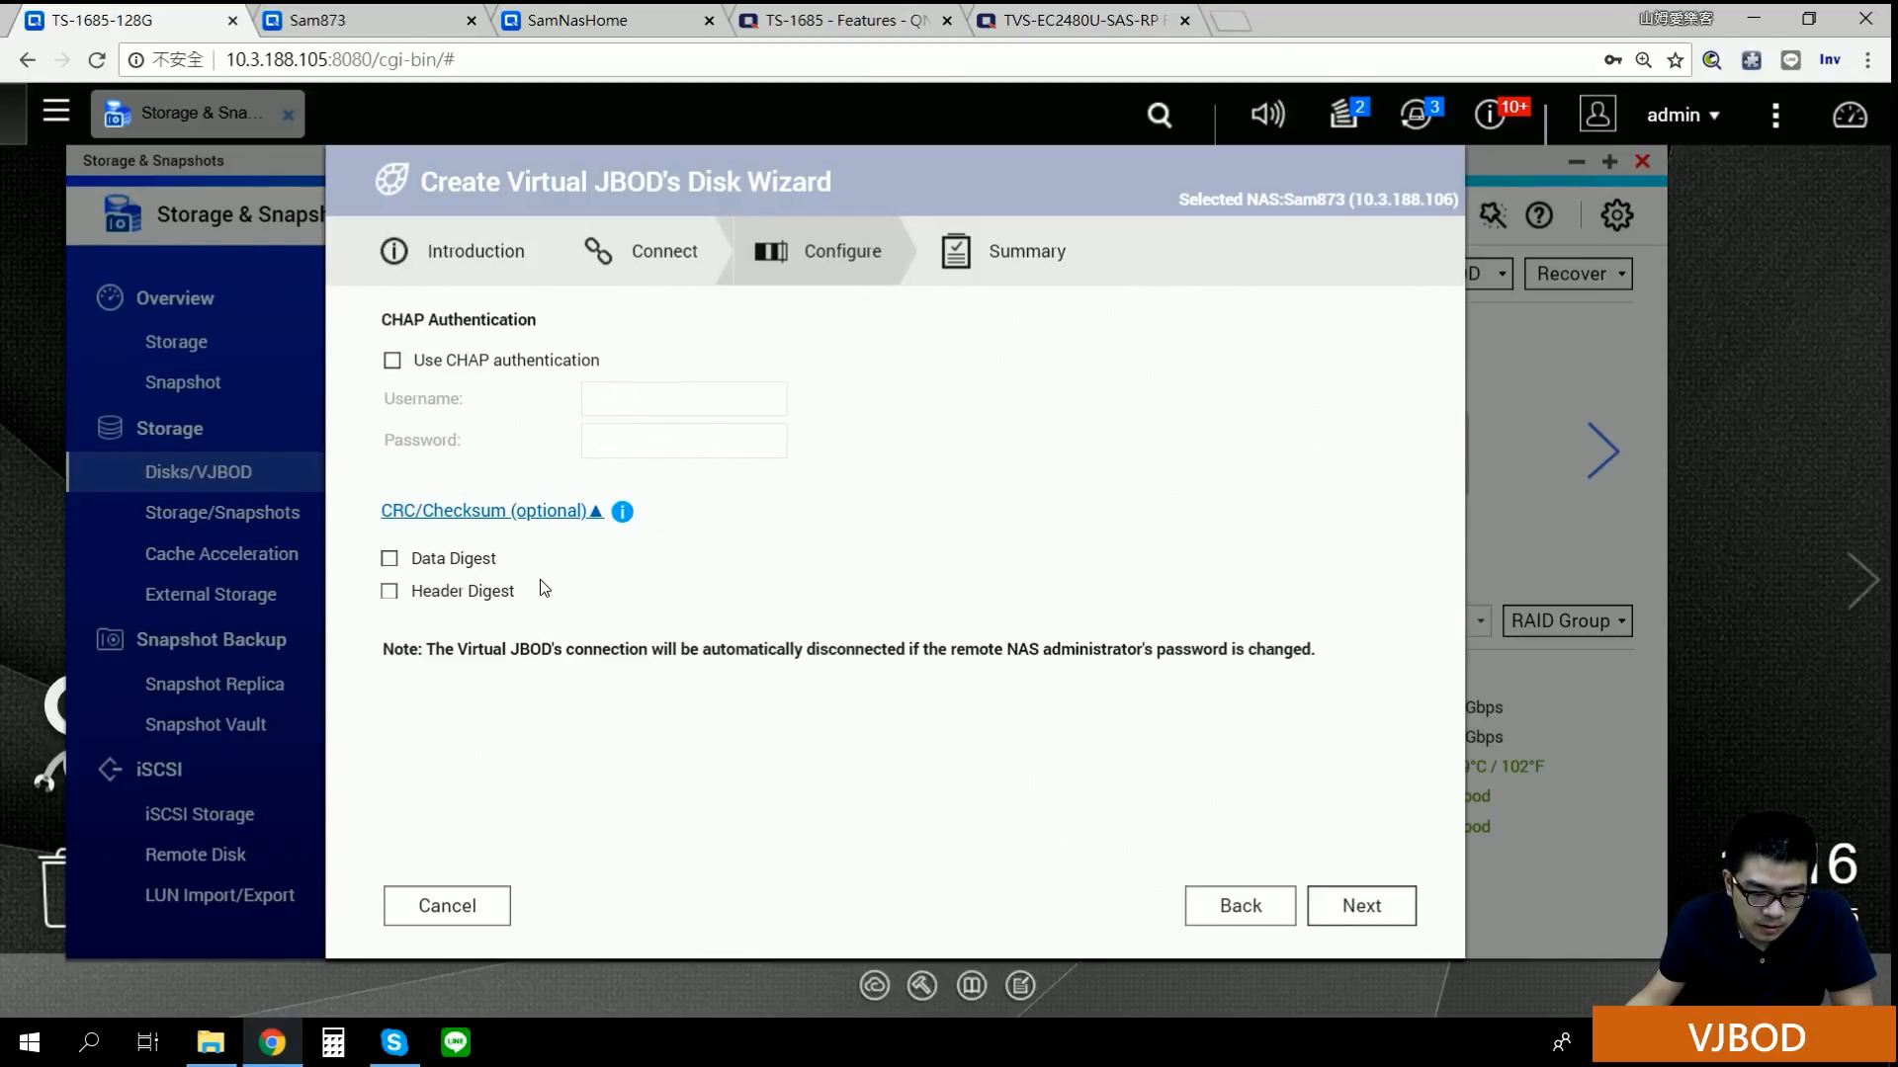
click(529, 512)
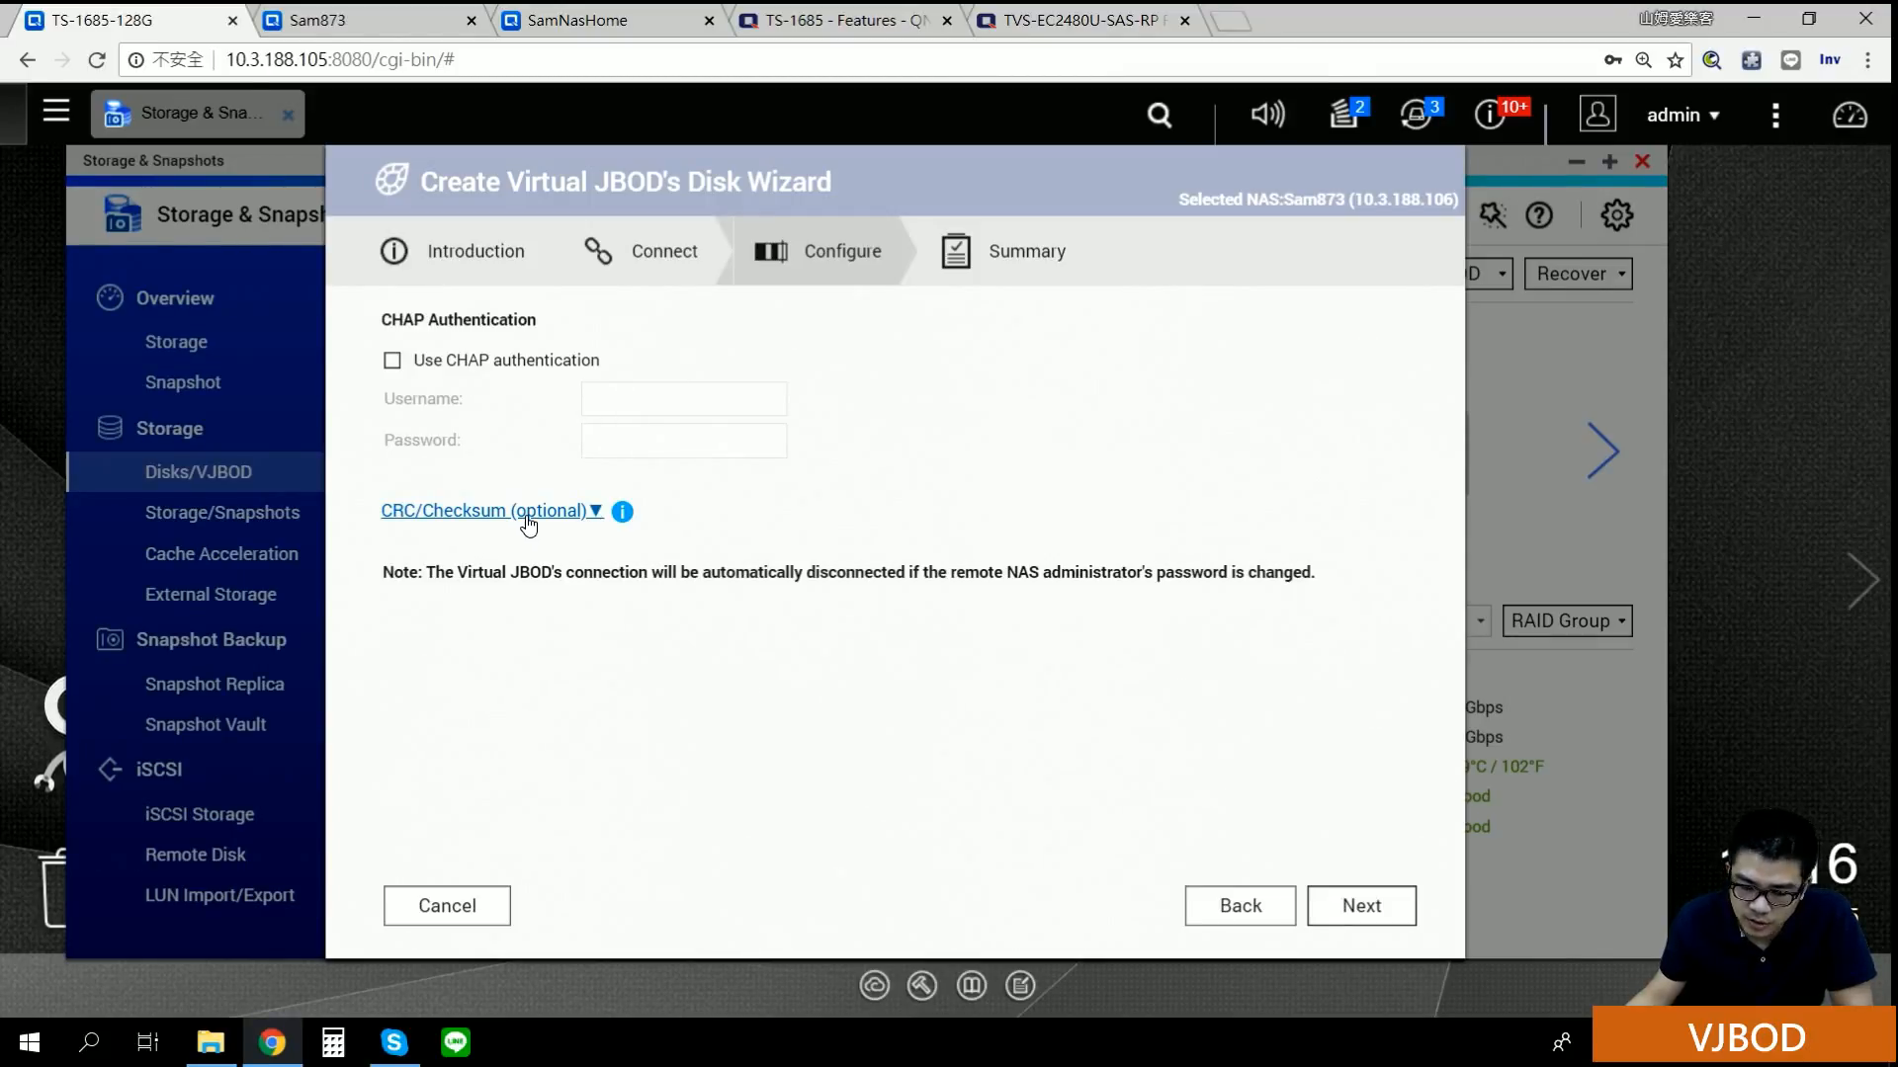
click(1356, 903)
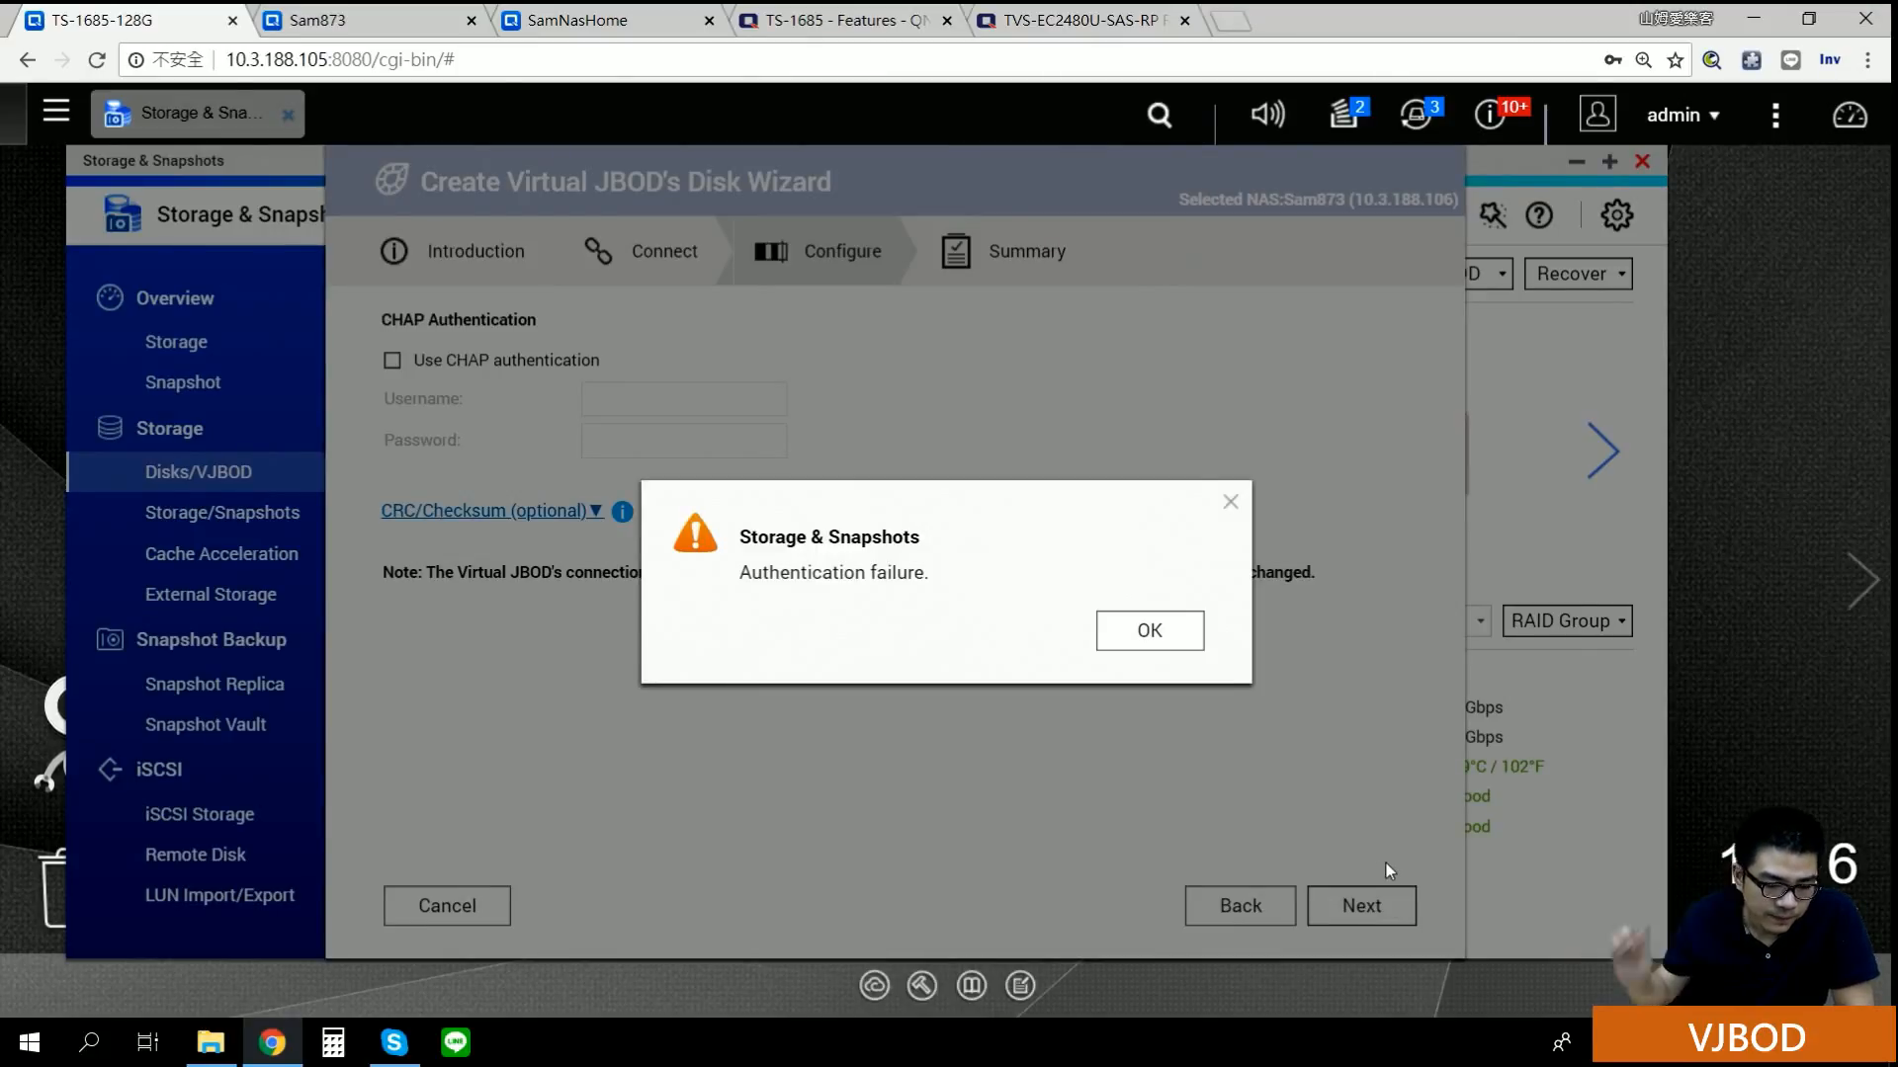
click(1153, 642)
Step: Enable CHAP authentication with the admin username and its password, then continue to the Summary
click(570, 362)
click(653, 398)
text(admin)
key(Tab)
text(•••••••••••)
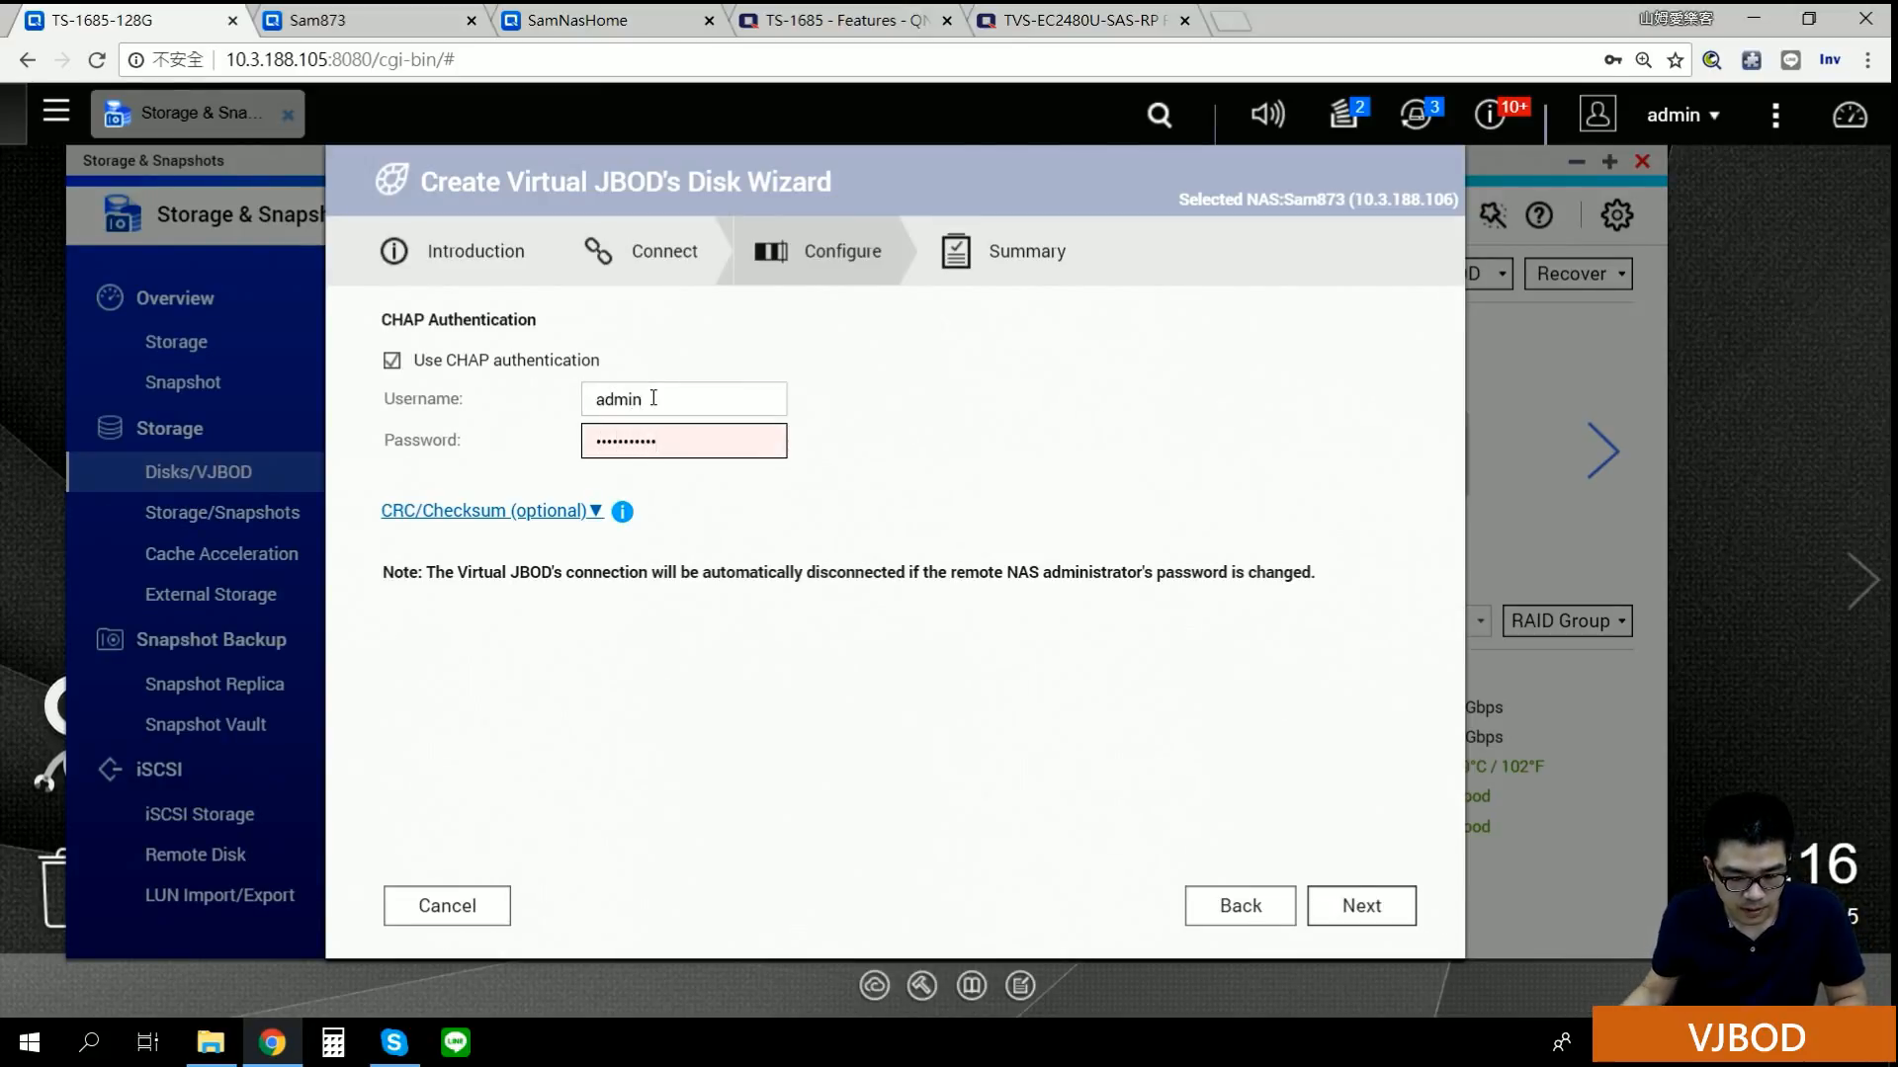
drag(730, 440, 406, 452)
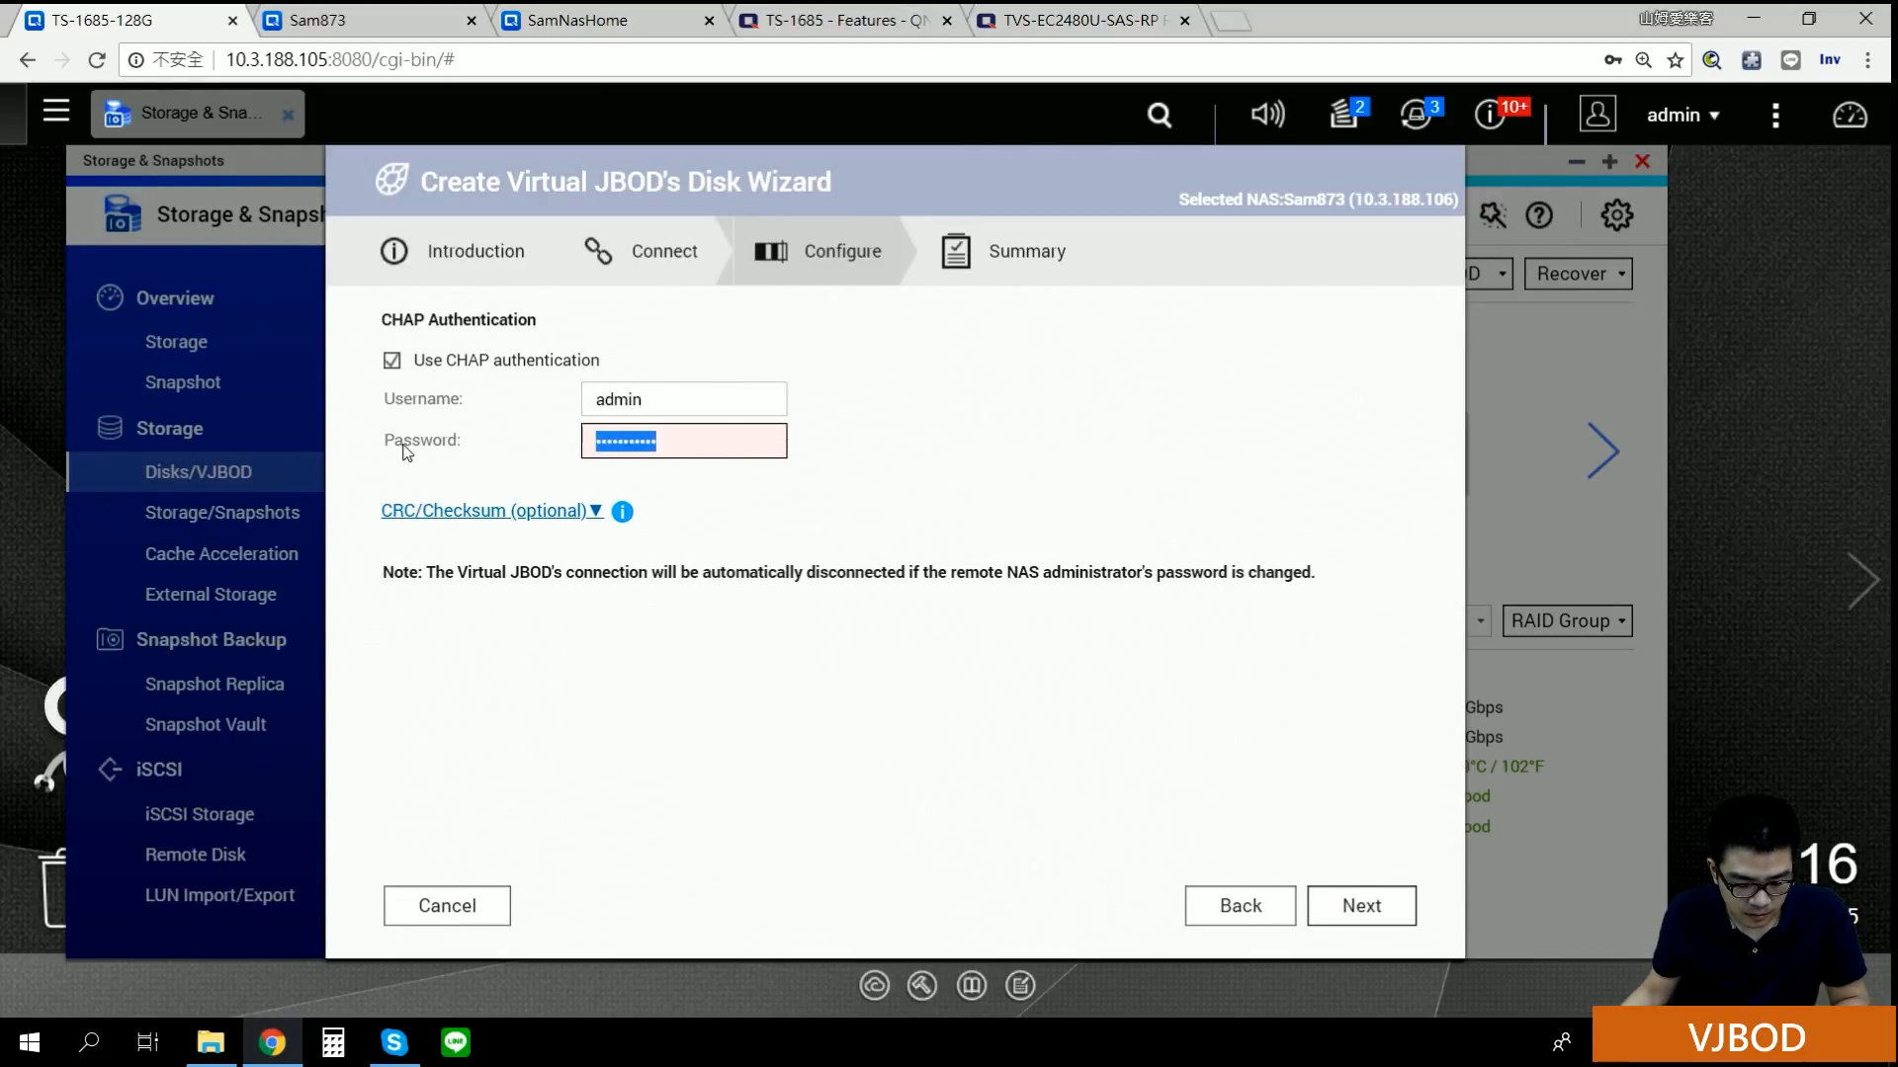
text(••••••••••)
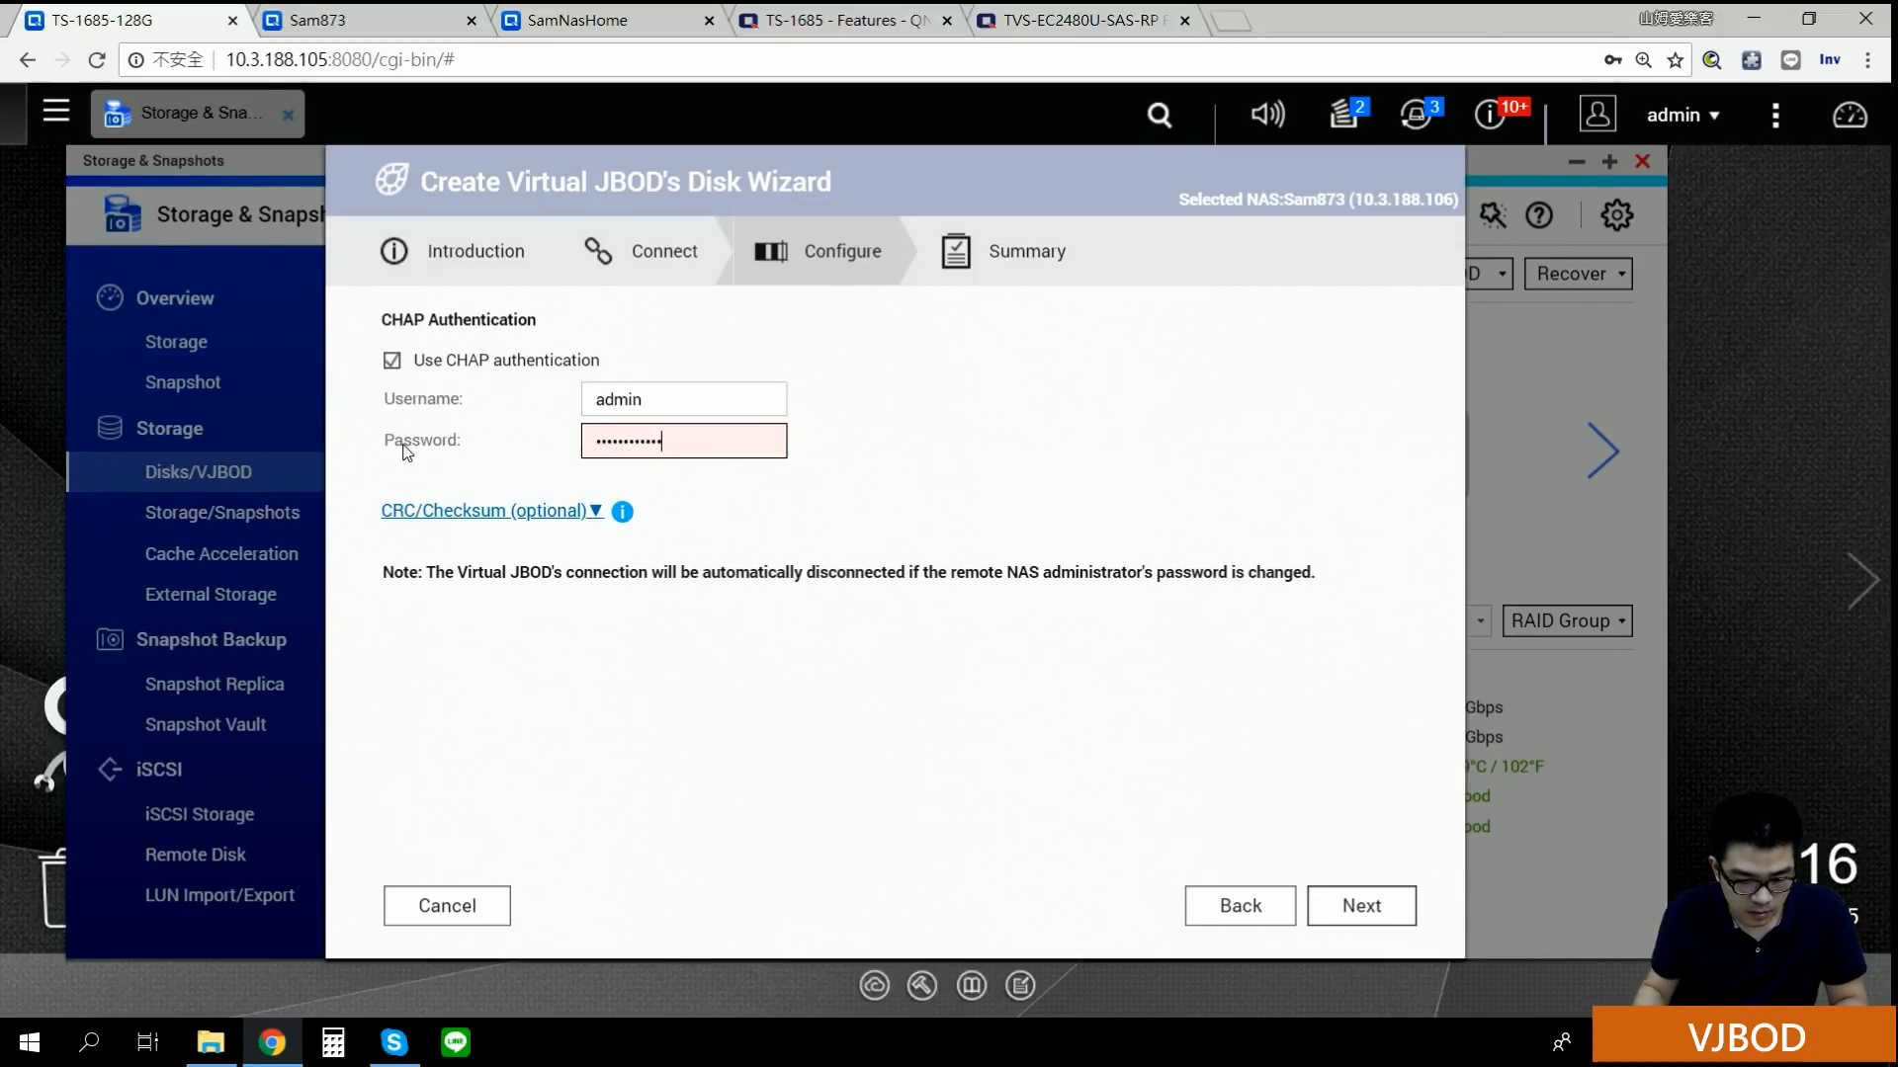
click(1348, 903)
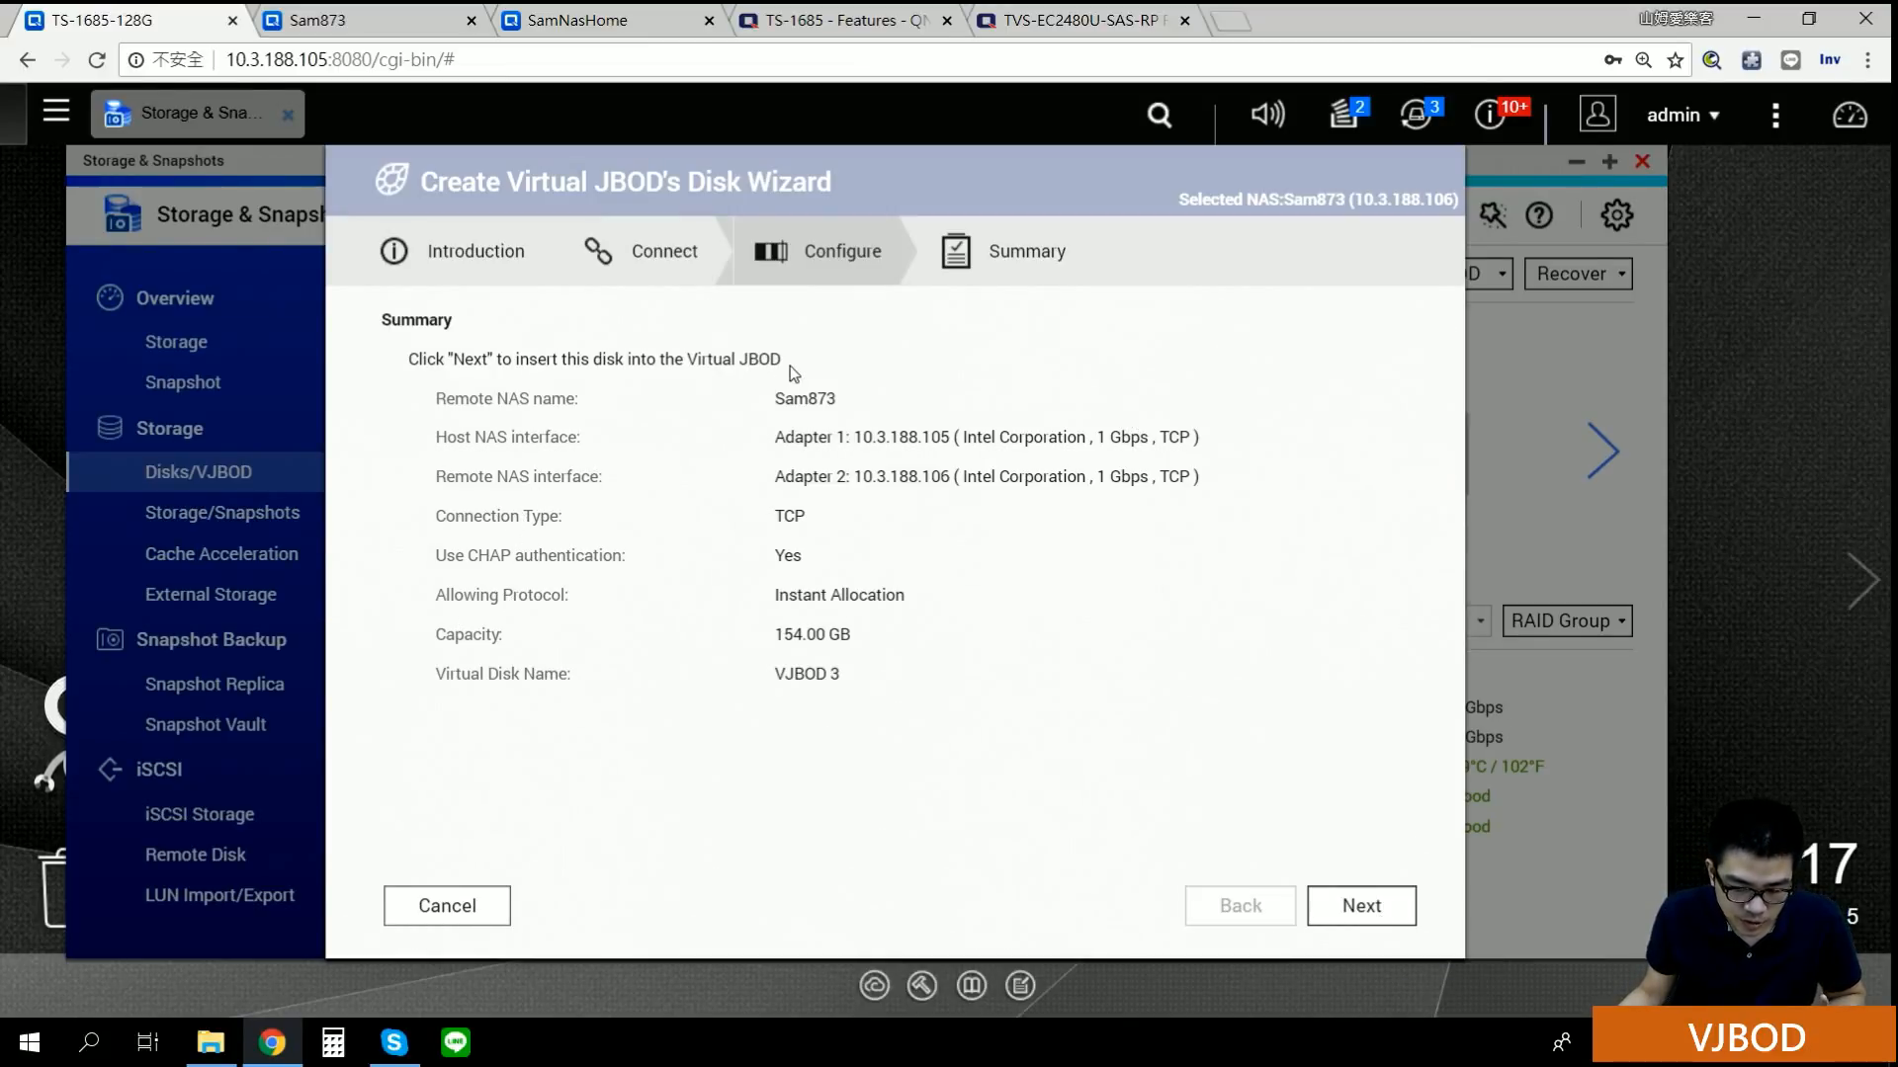
Step: Add the 154 GB virtual disk and set the follow-up action to 'Do nothing'
click(1381, 916)
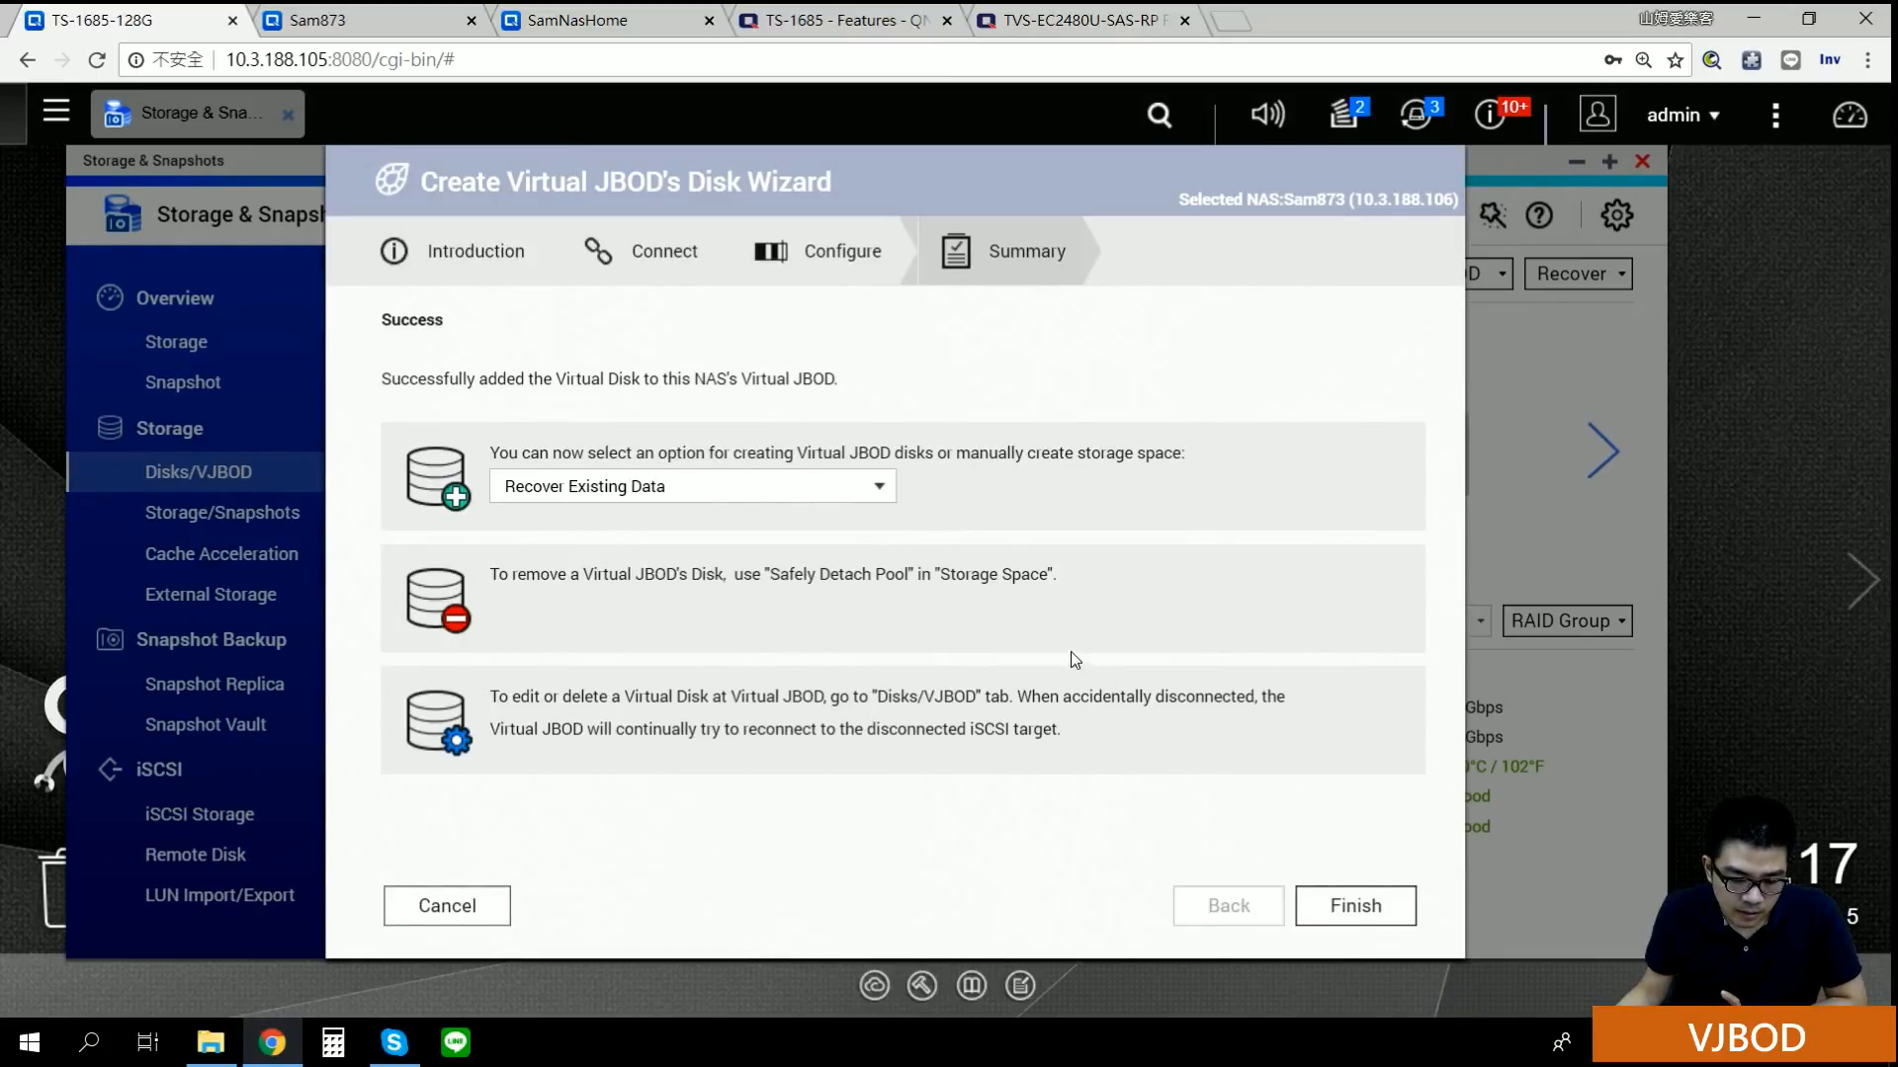
click(869, 499)
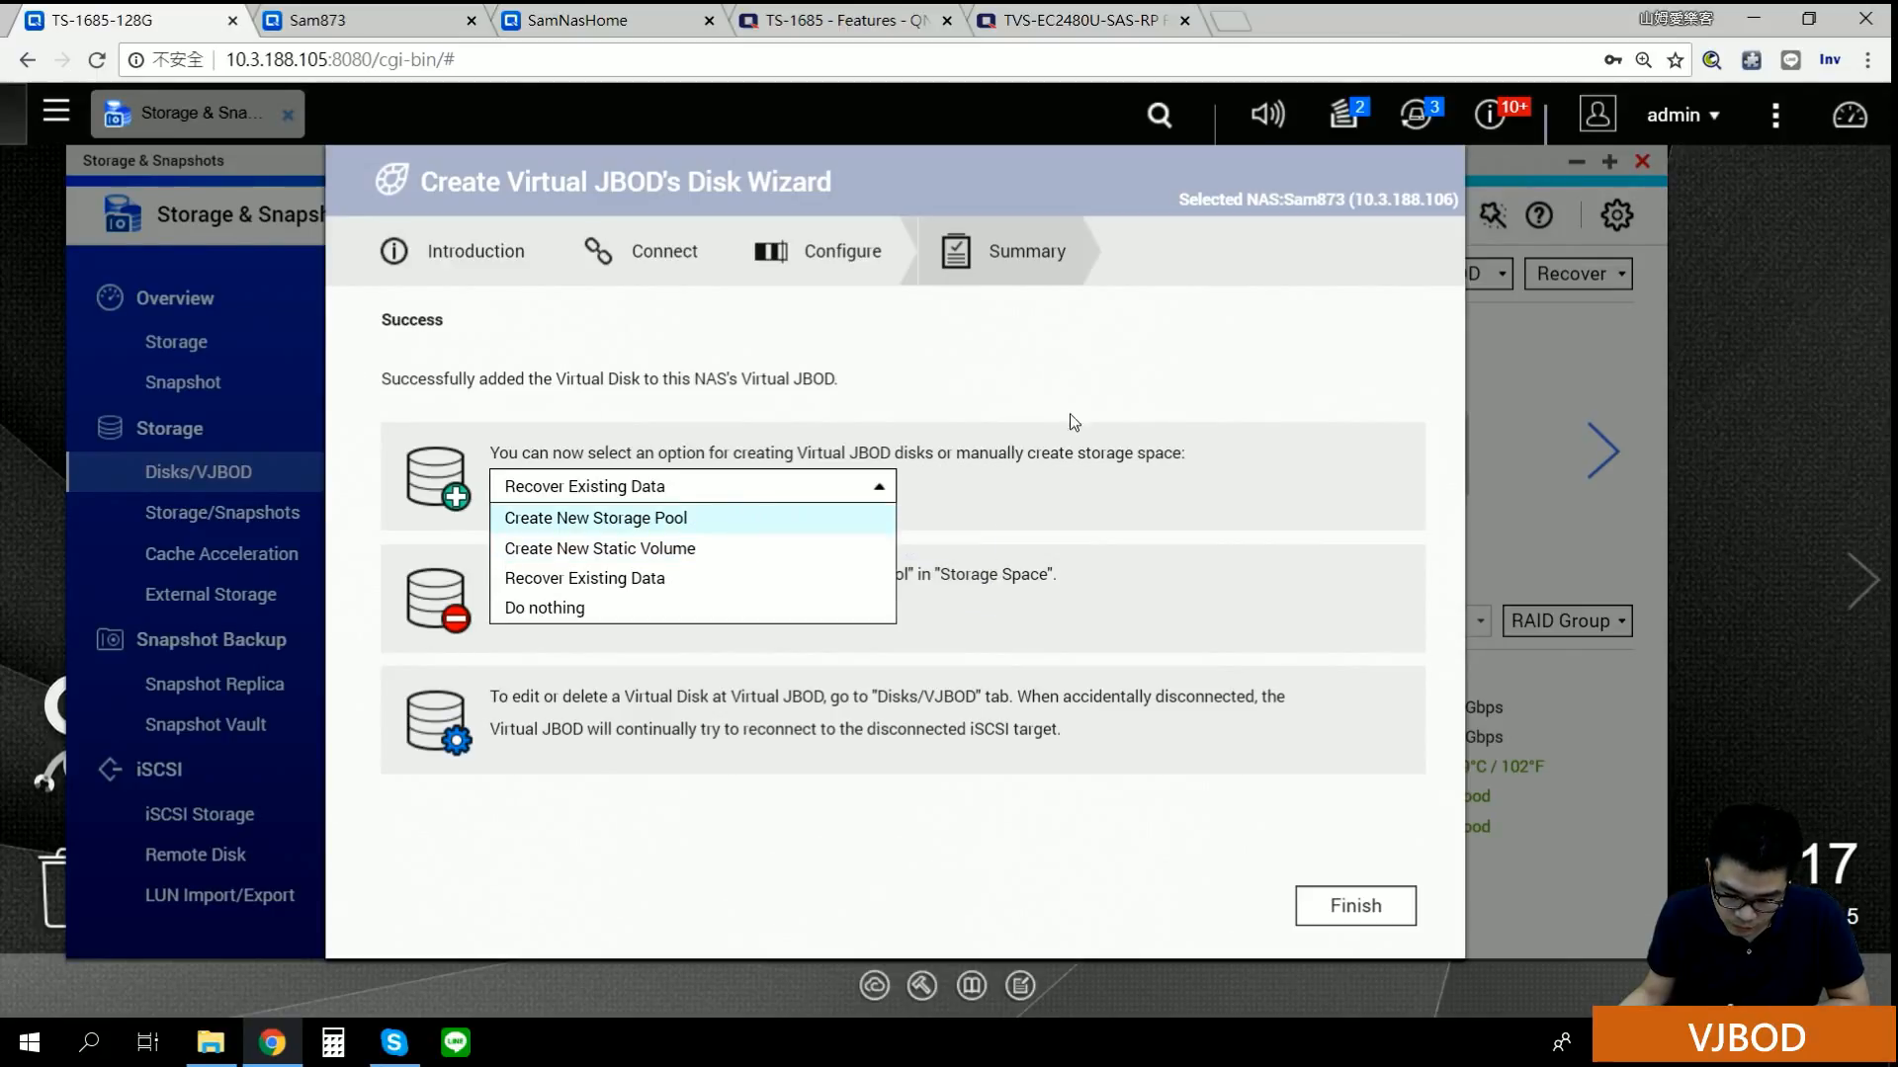
click(1115, 396)
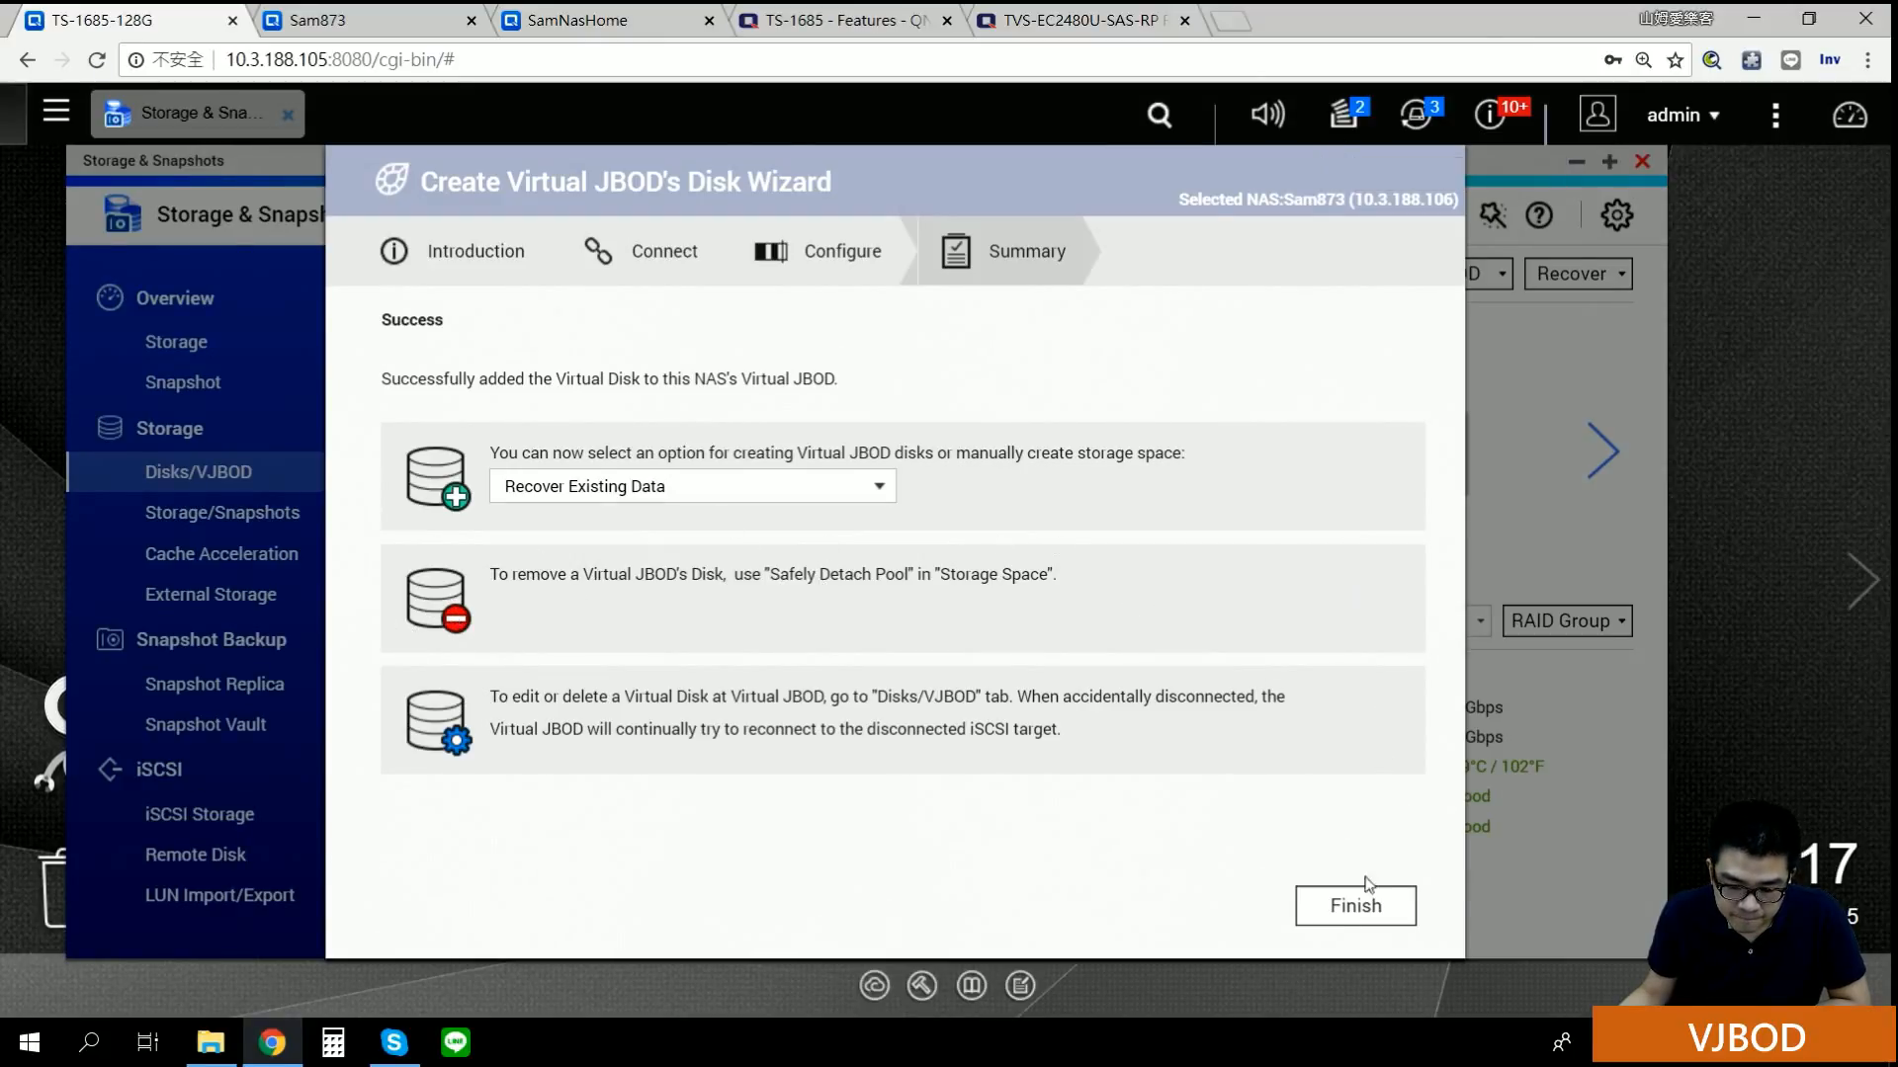
click(780, 490)
click(726, 605)
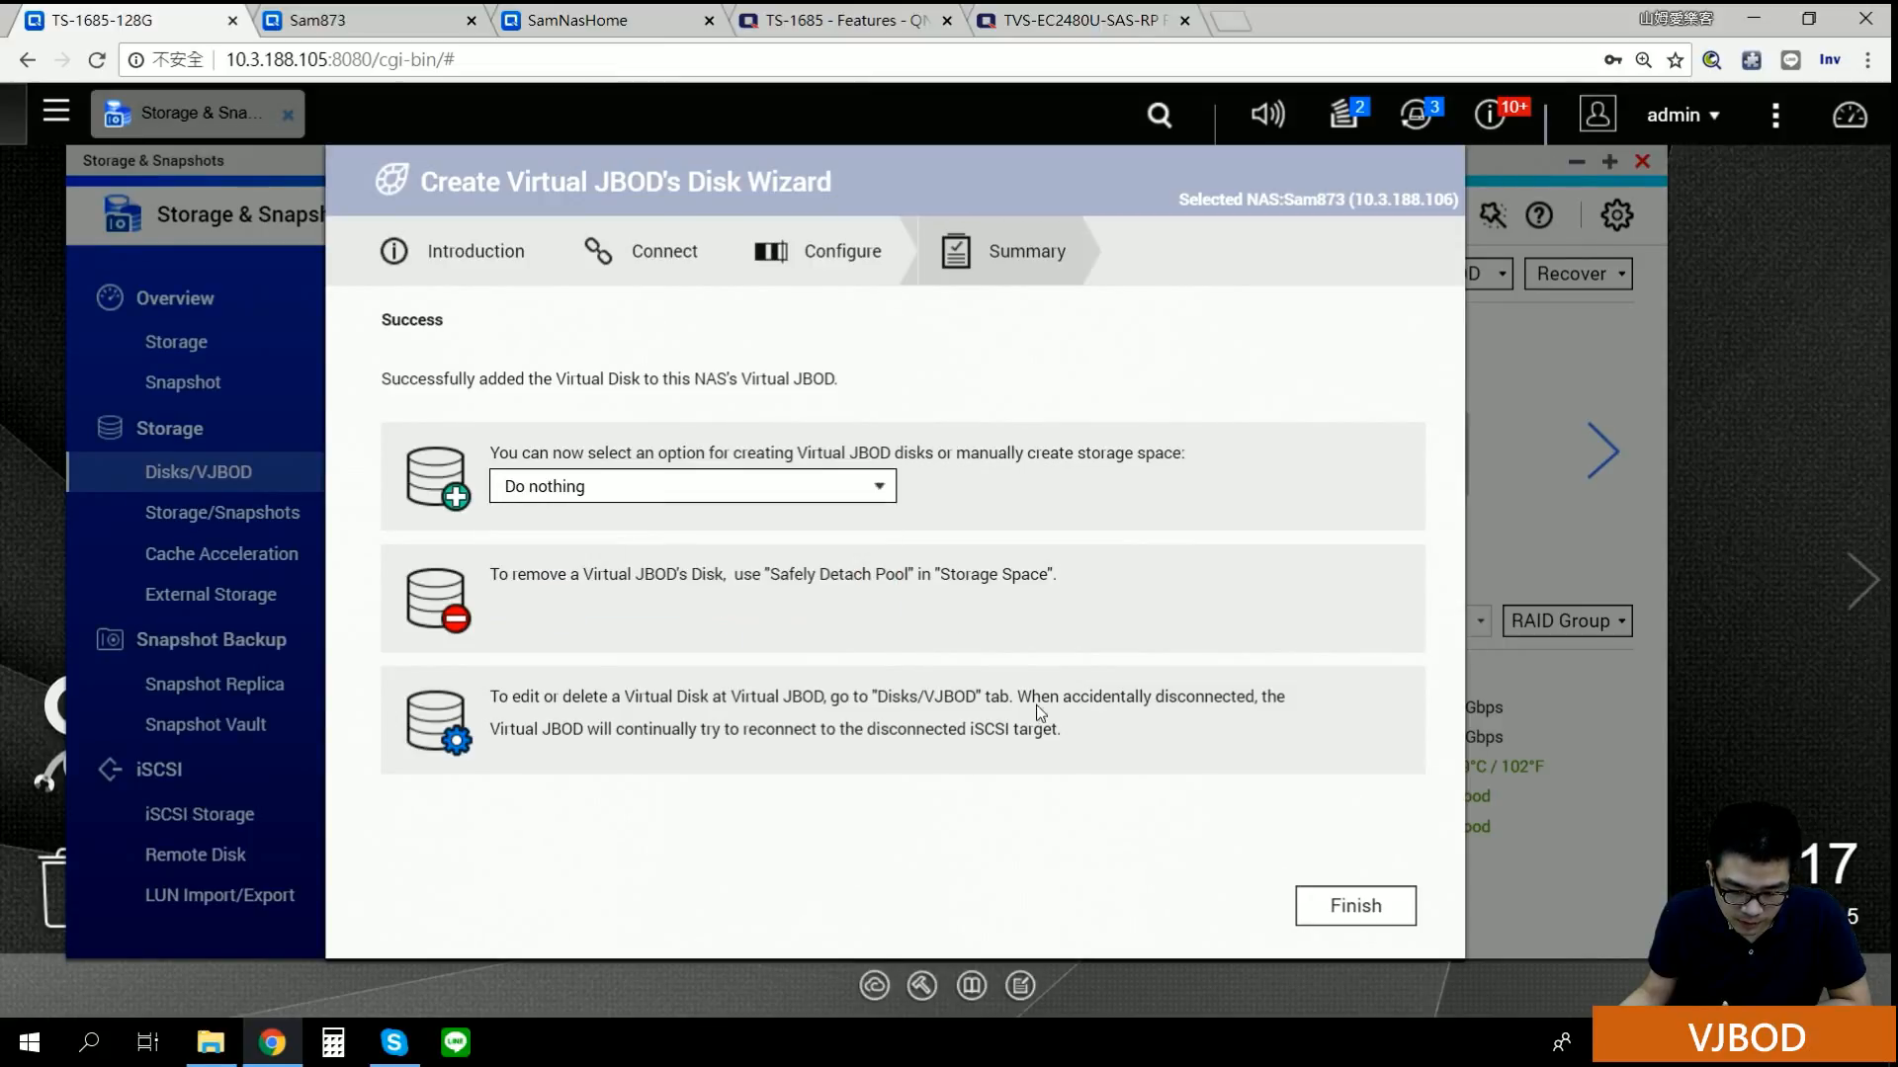
Step: Finish the wizard, review VJBOD 2 and VJBOD 3, and browse the VJBOD and Recover menus
click(1397, 916)
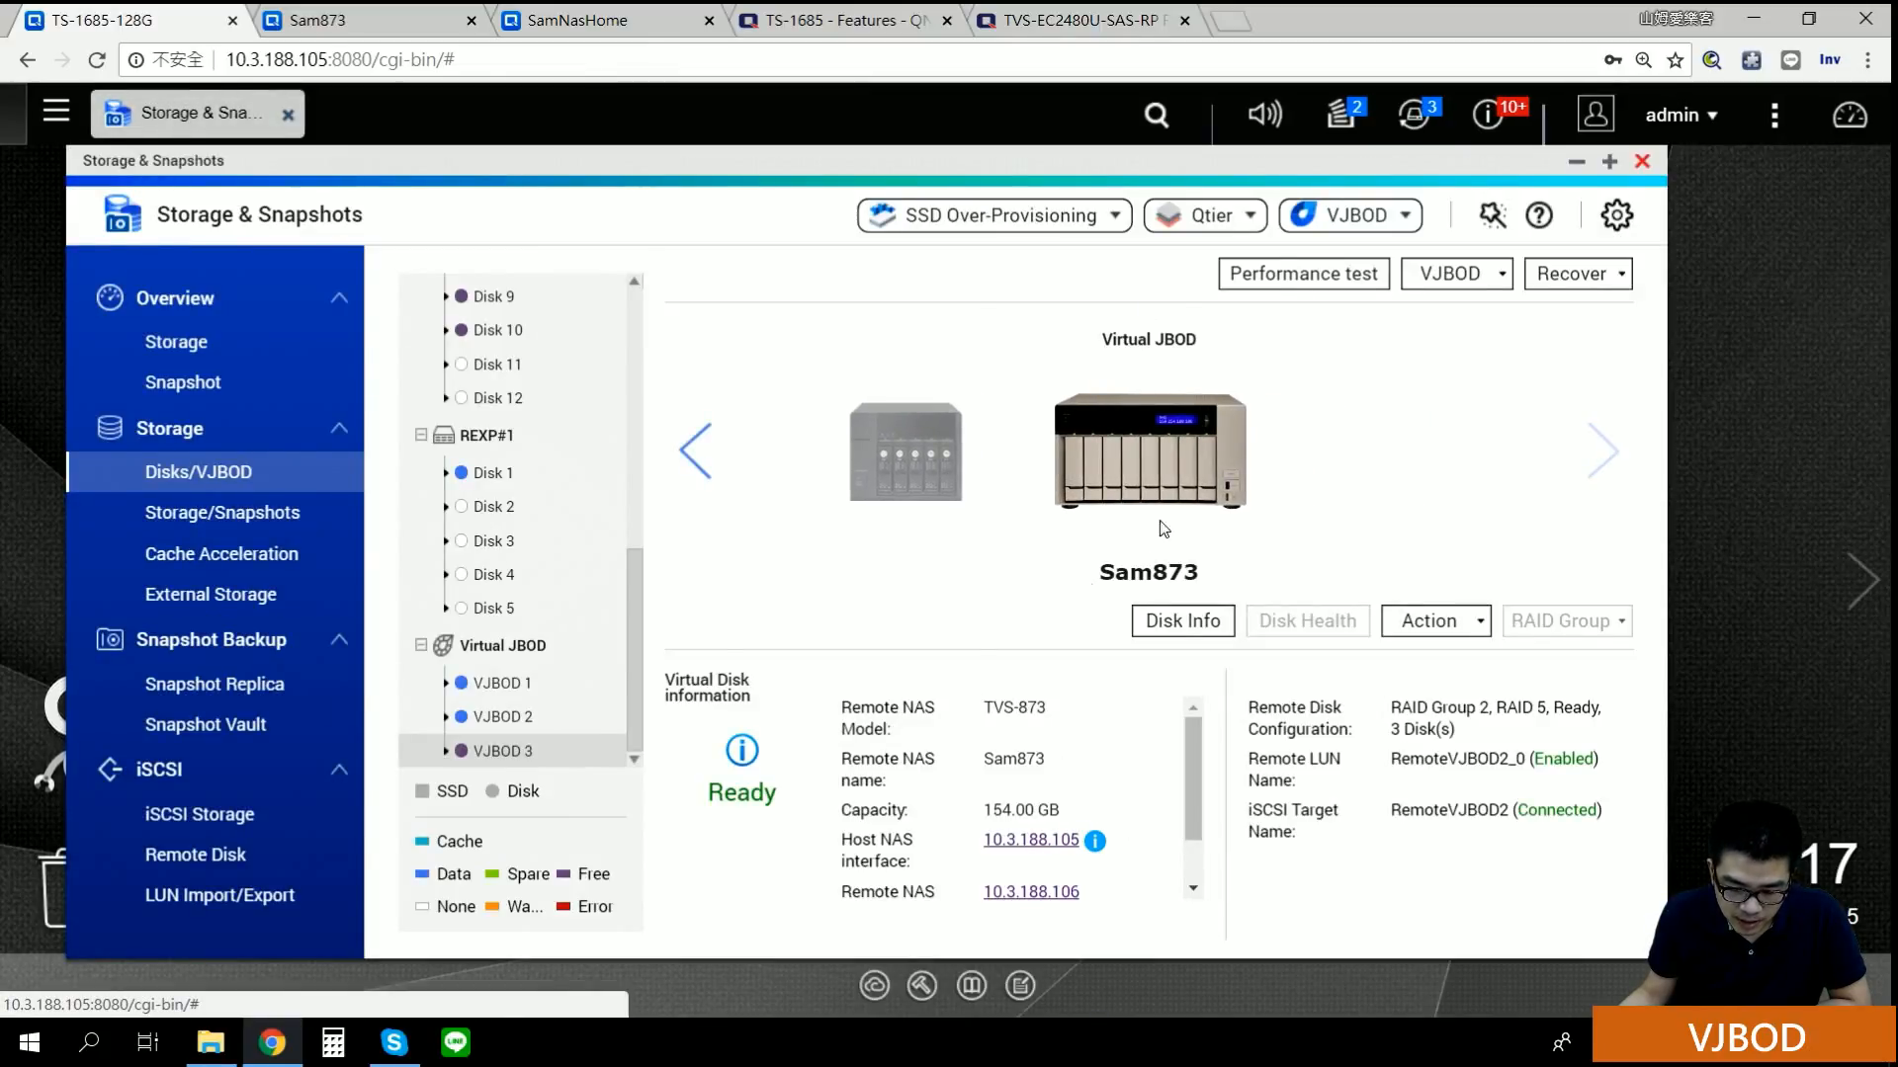
click(517, 721)
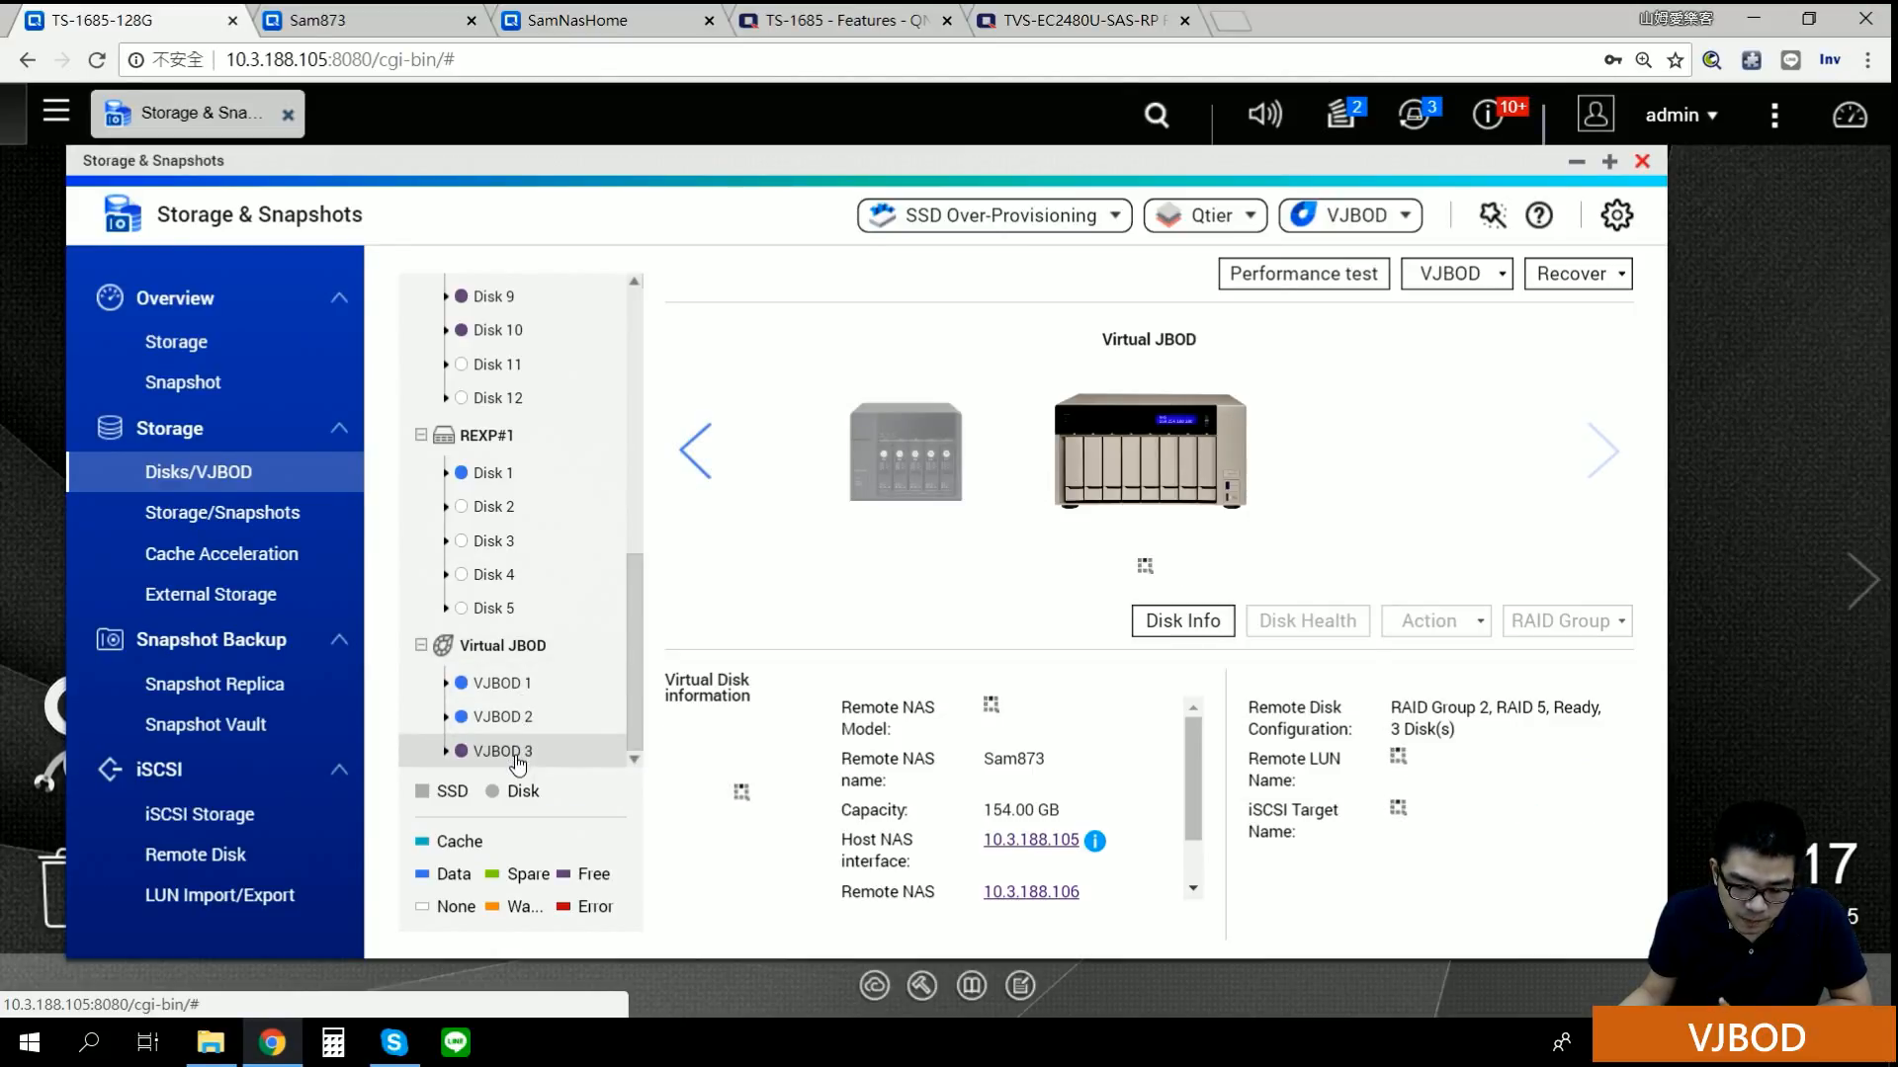
click(514, 755)
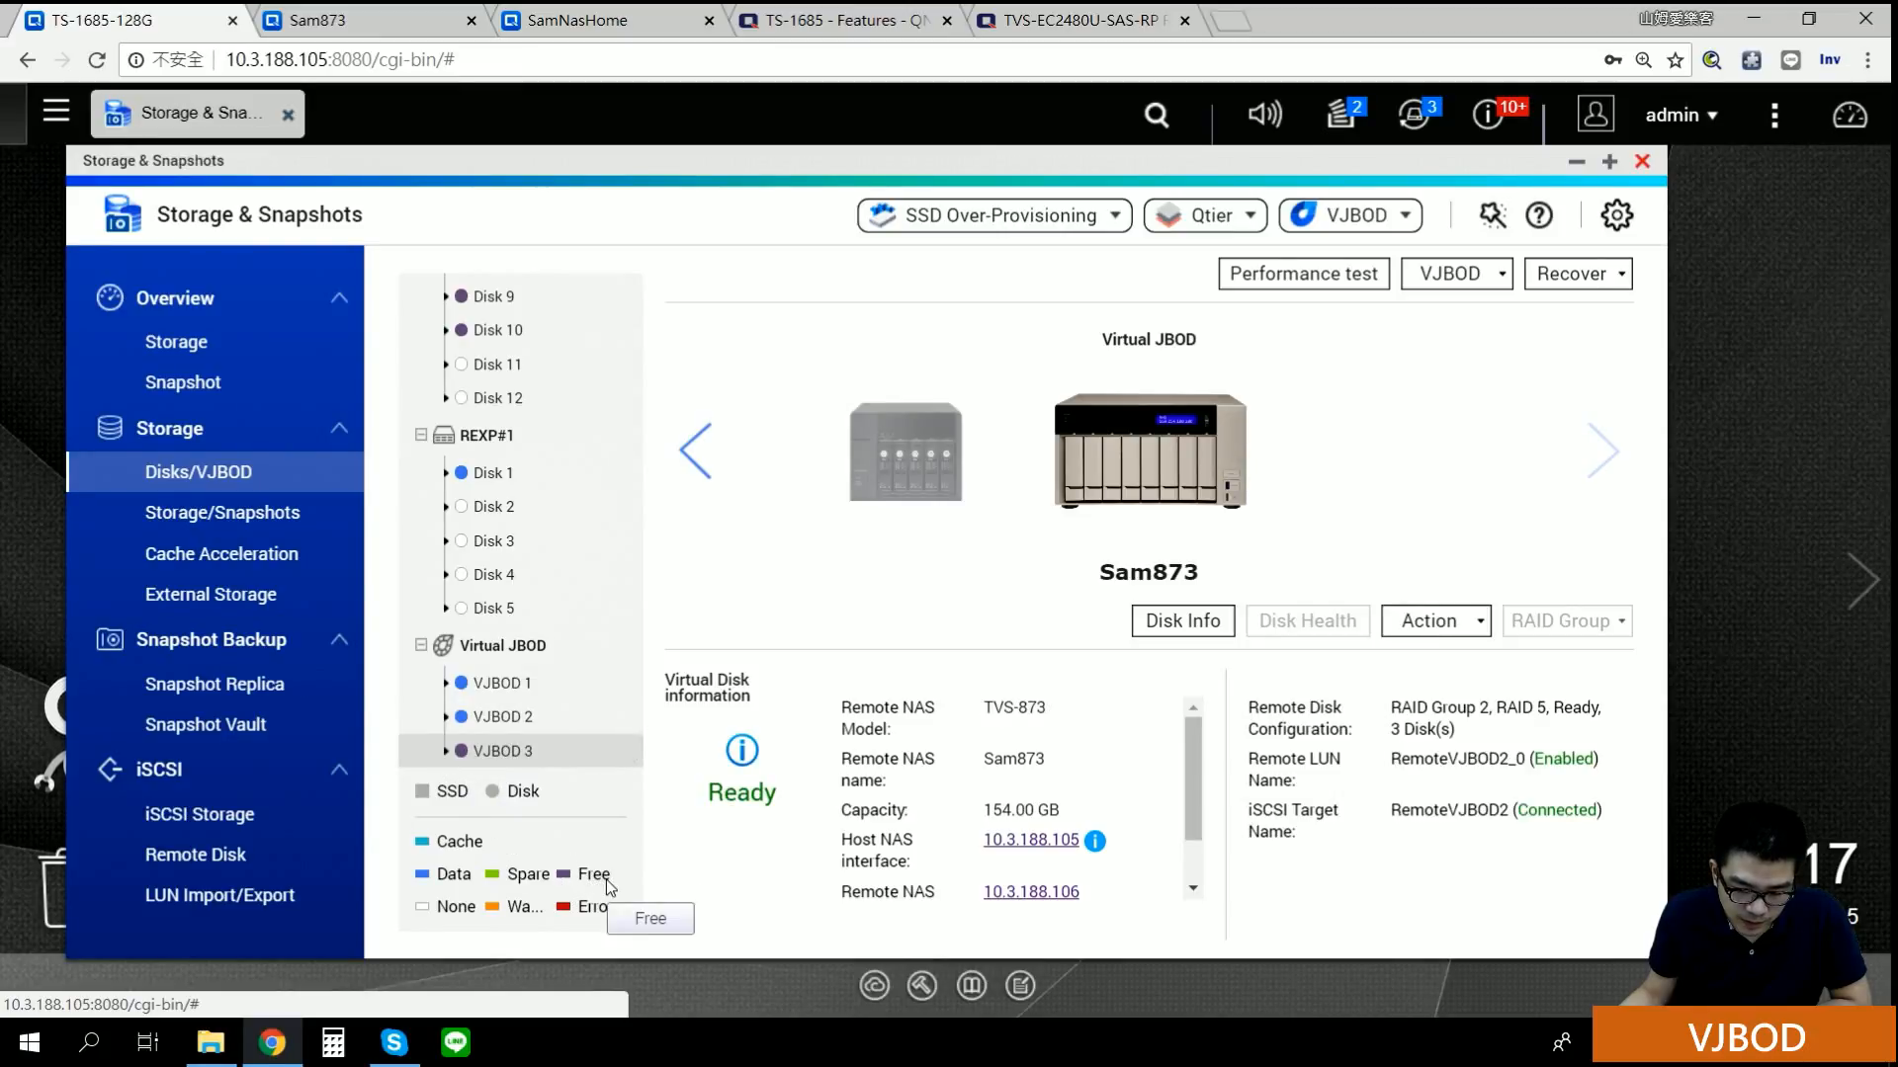
click(1438, 280)
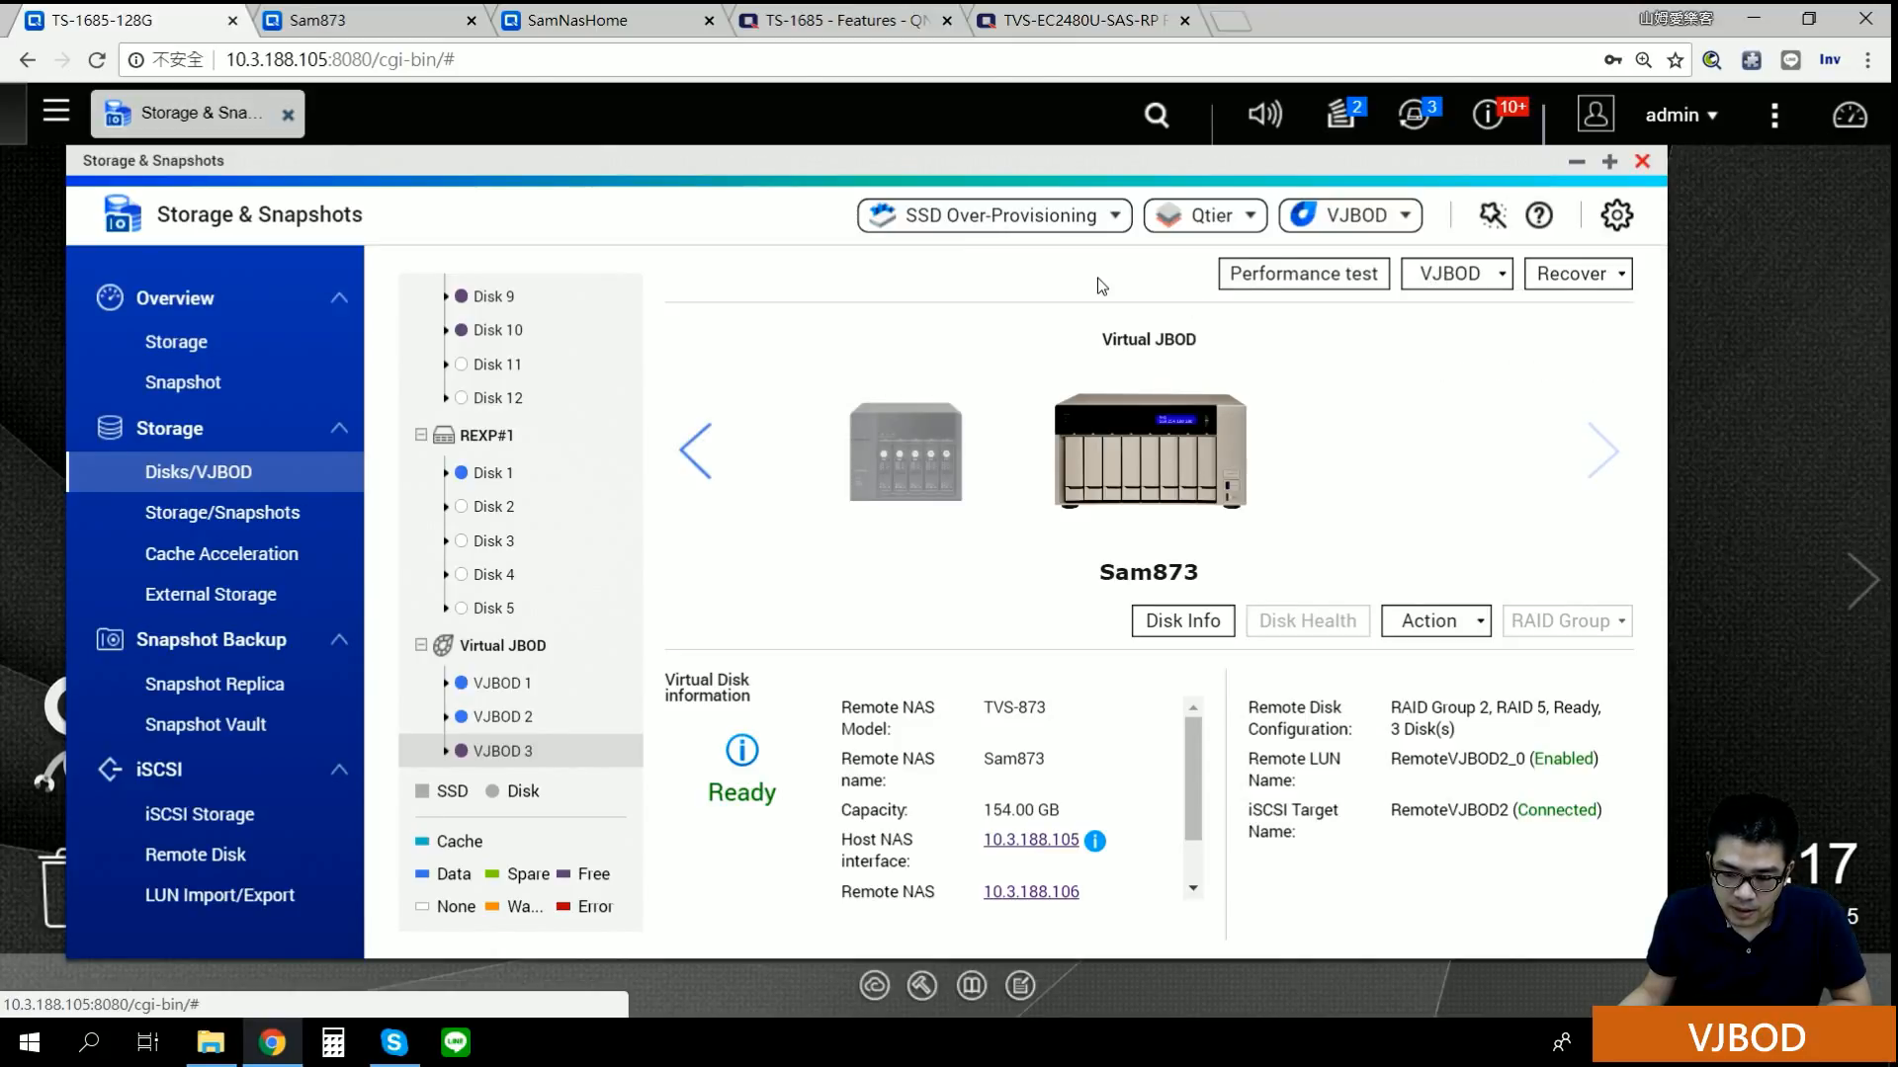
click(1581, 281)
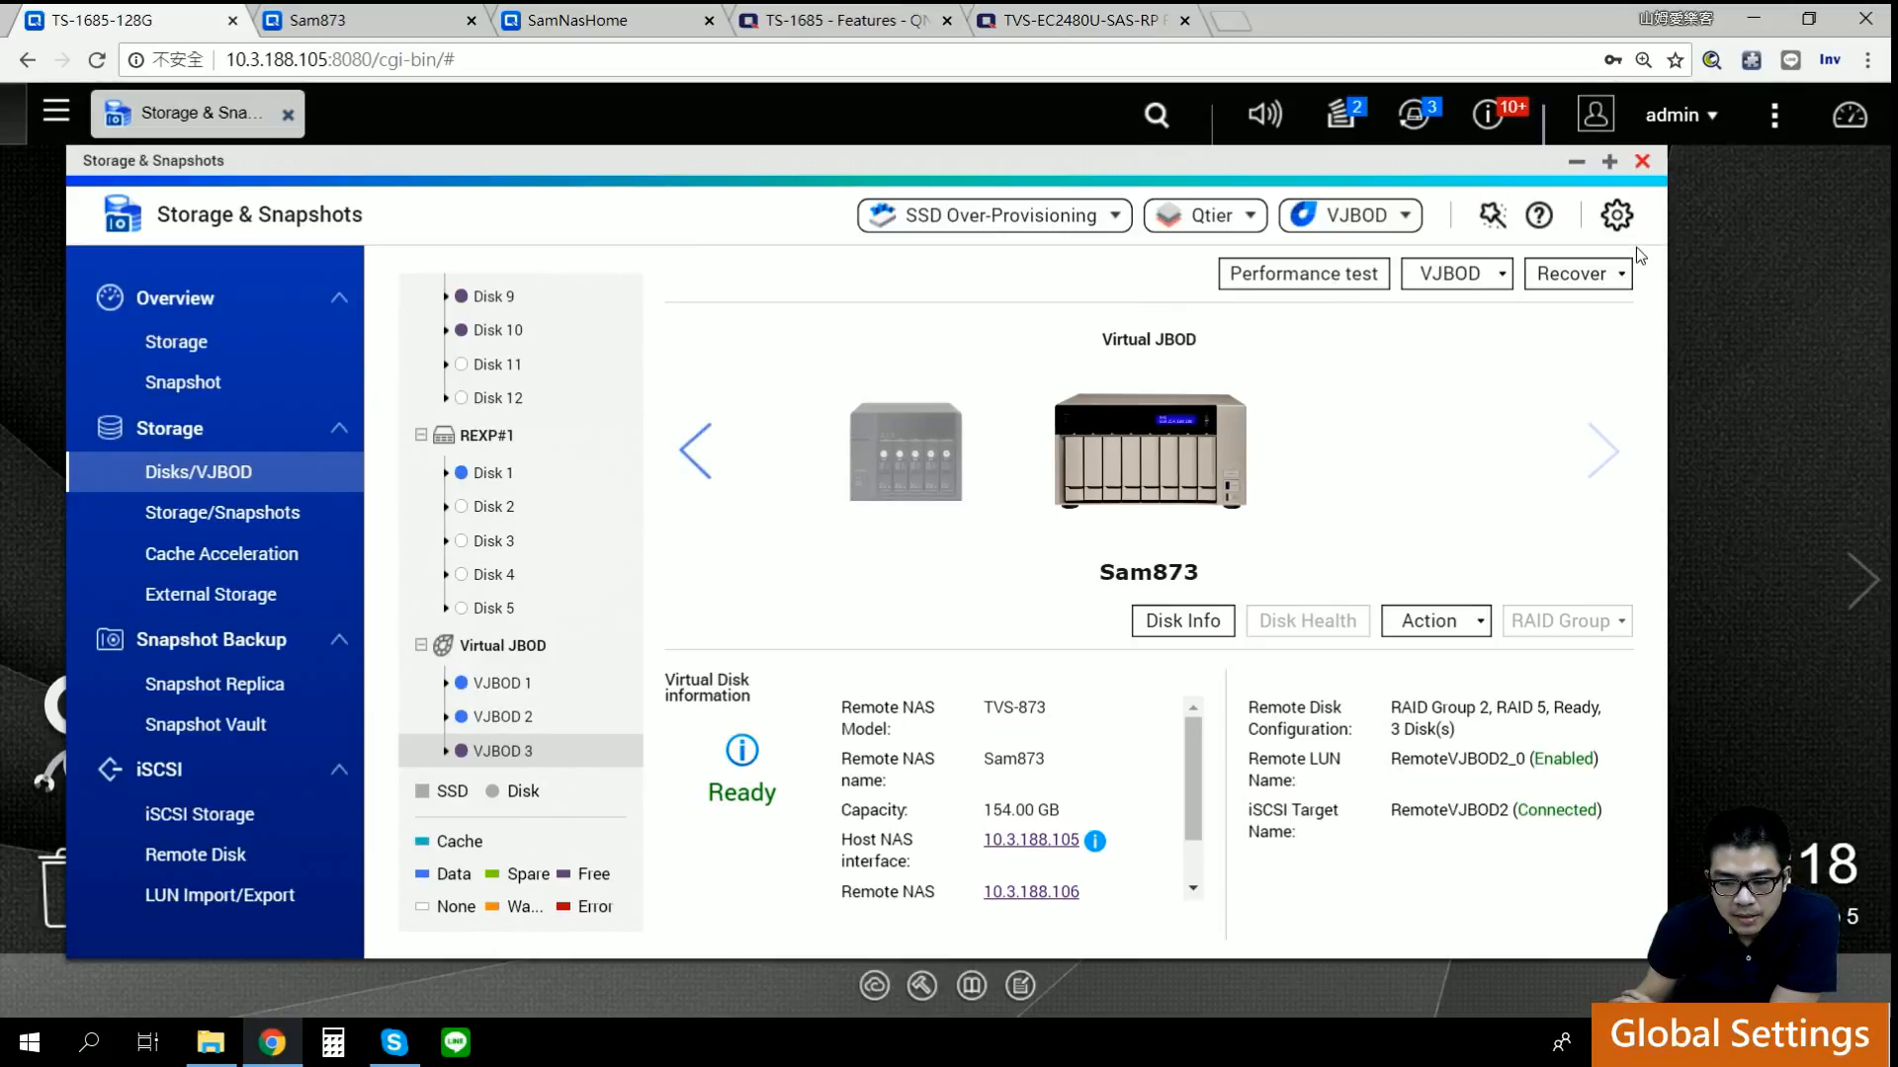
Step: Open Global Settings' Storage page and list the storage pools for RAID resync priority
click(1617, 215)
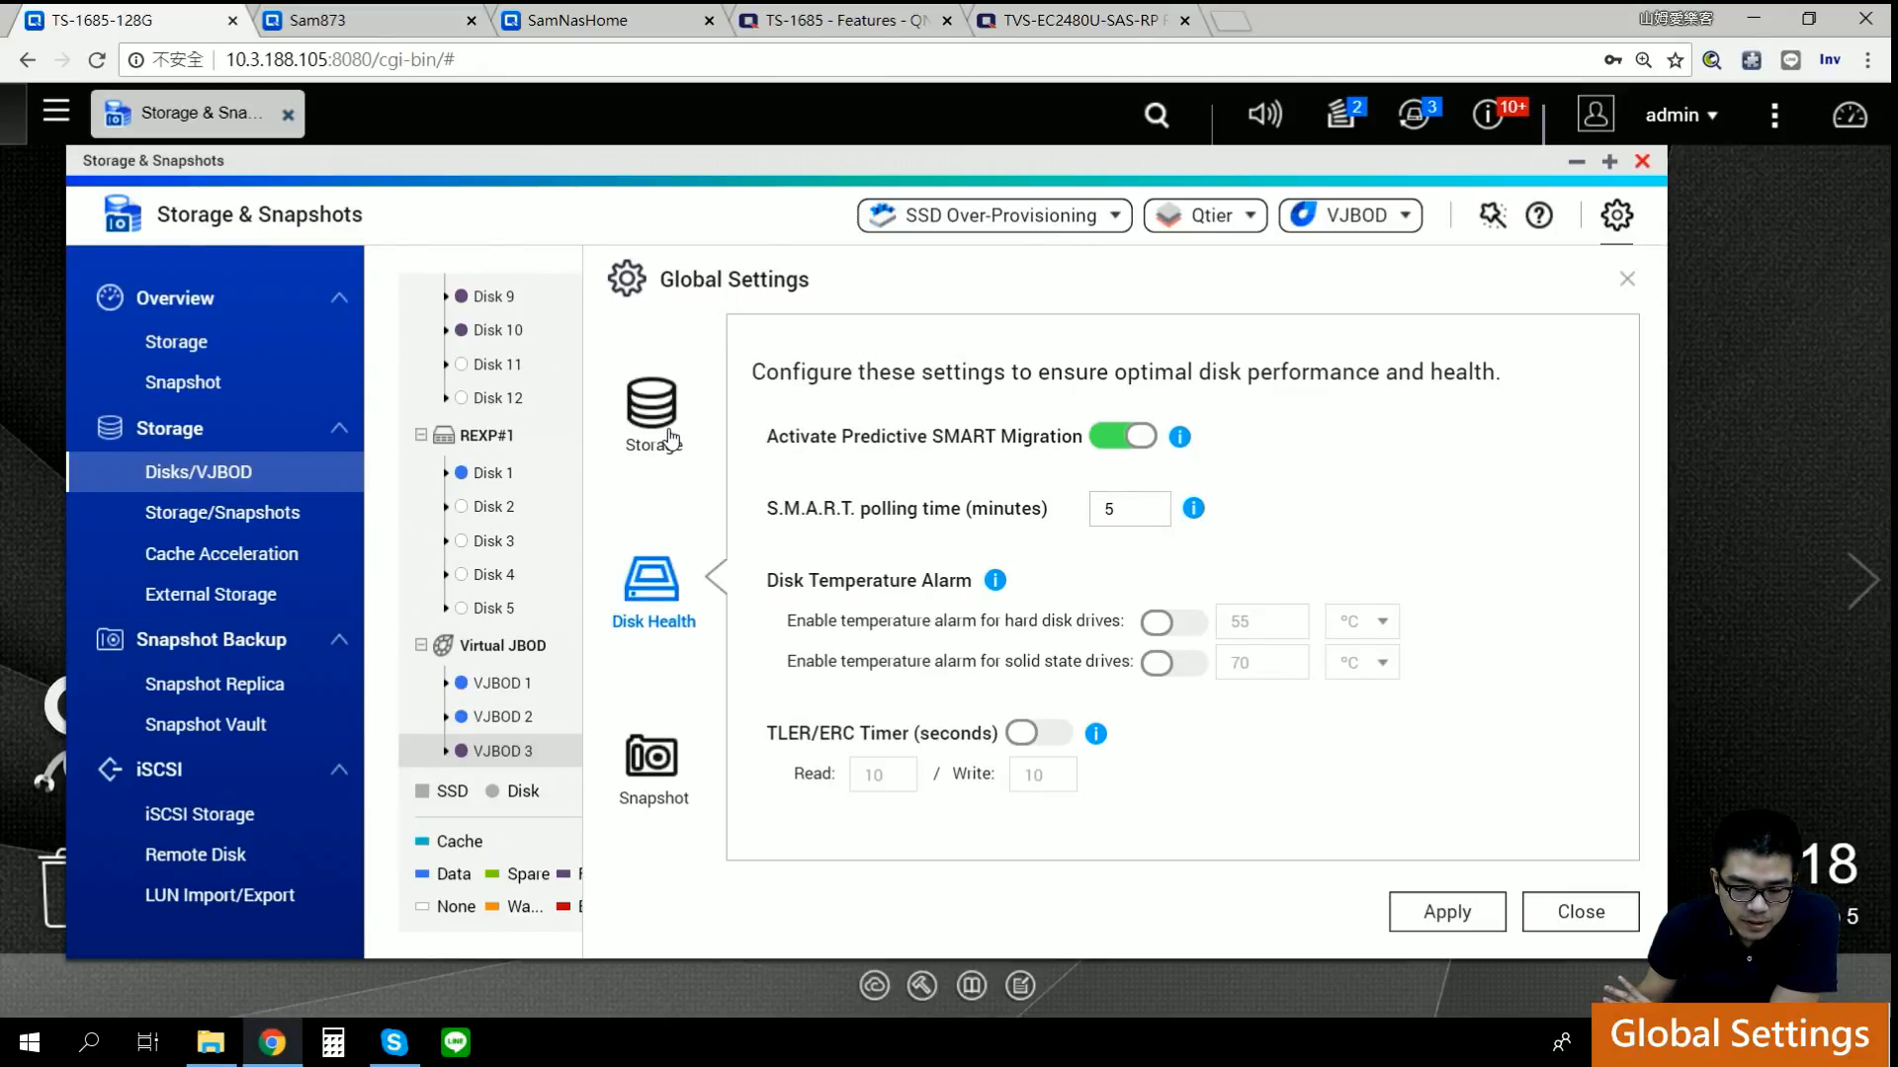
click(624, 387)
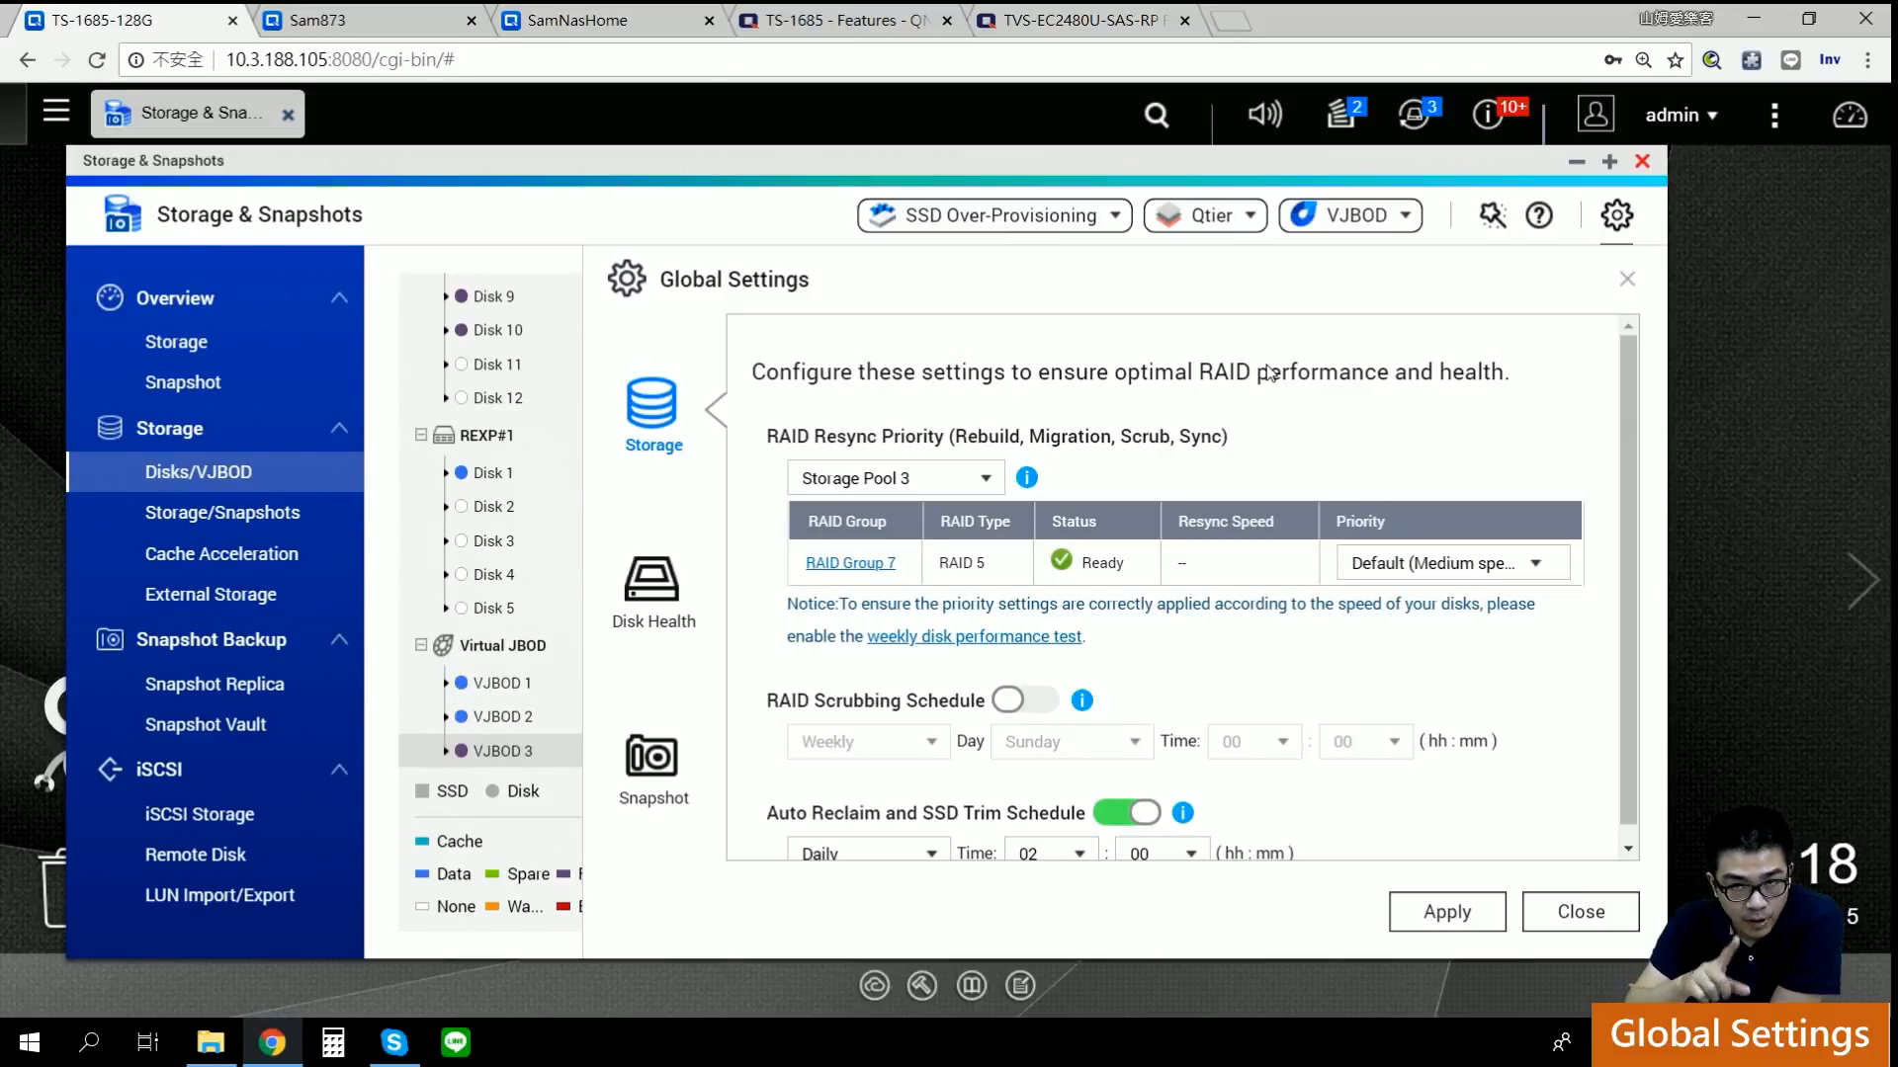
click(958, 482)
Step: Check the VJBOD folder in File Station, then return to the Storage & Snapshots pool list
click(8, 115)
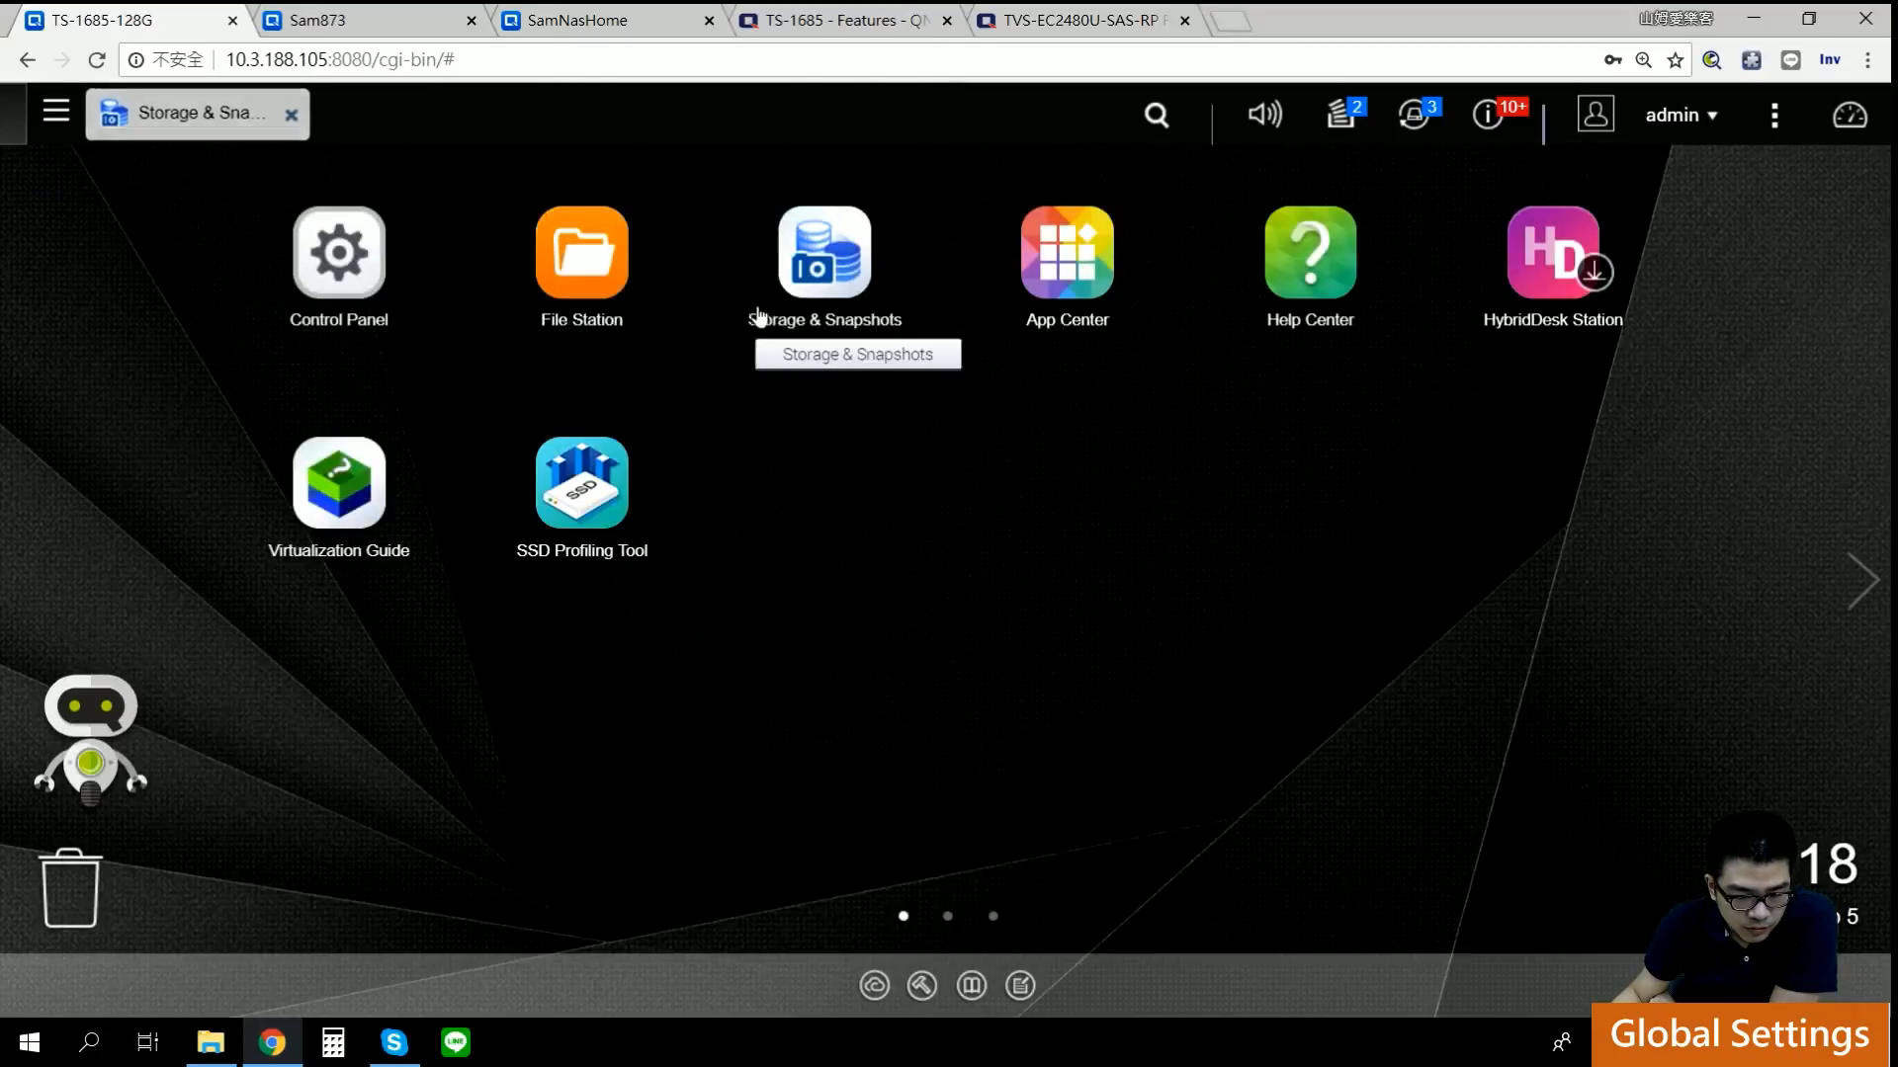
click(583, 263)
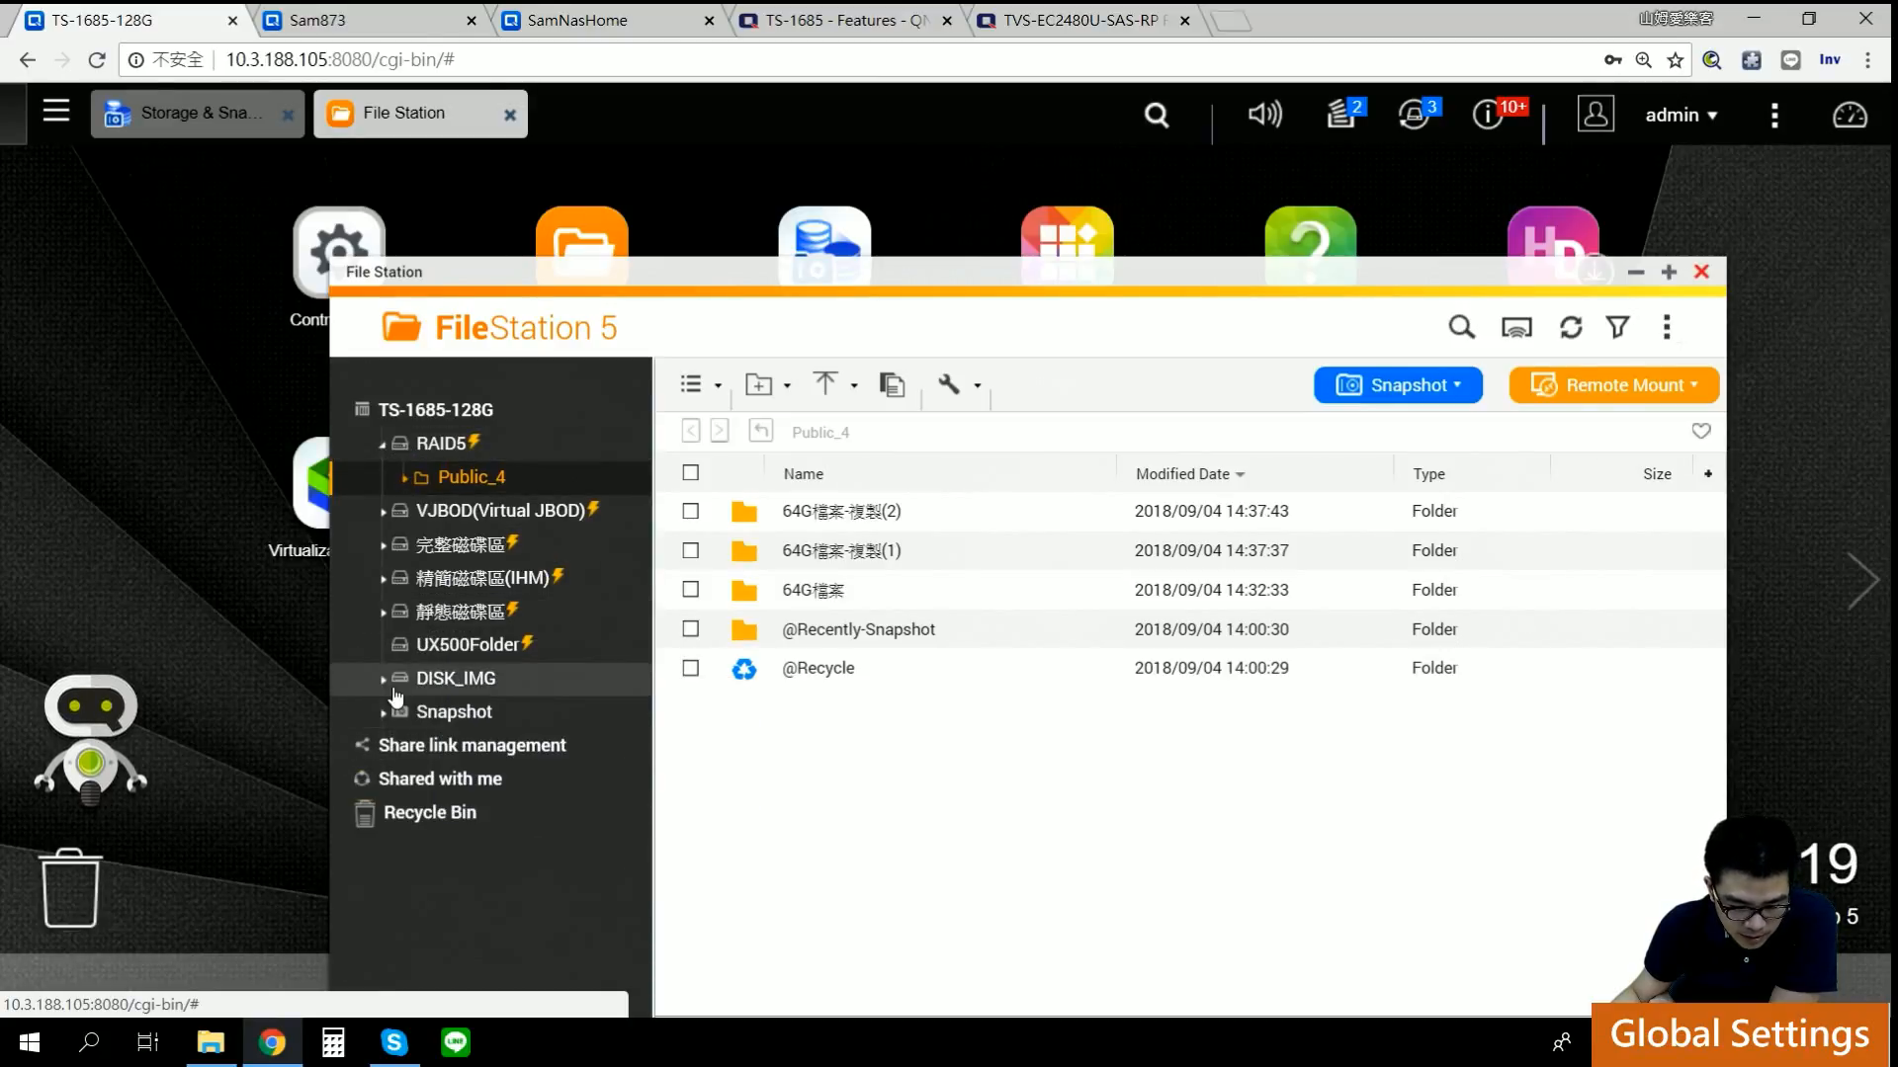
mouse_move(441, 514)
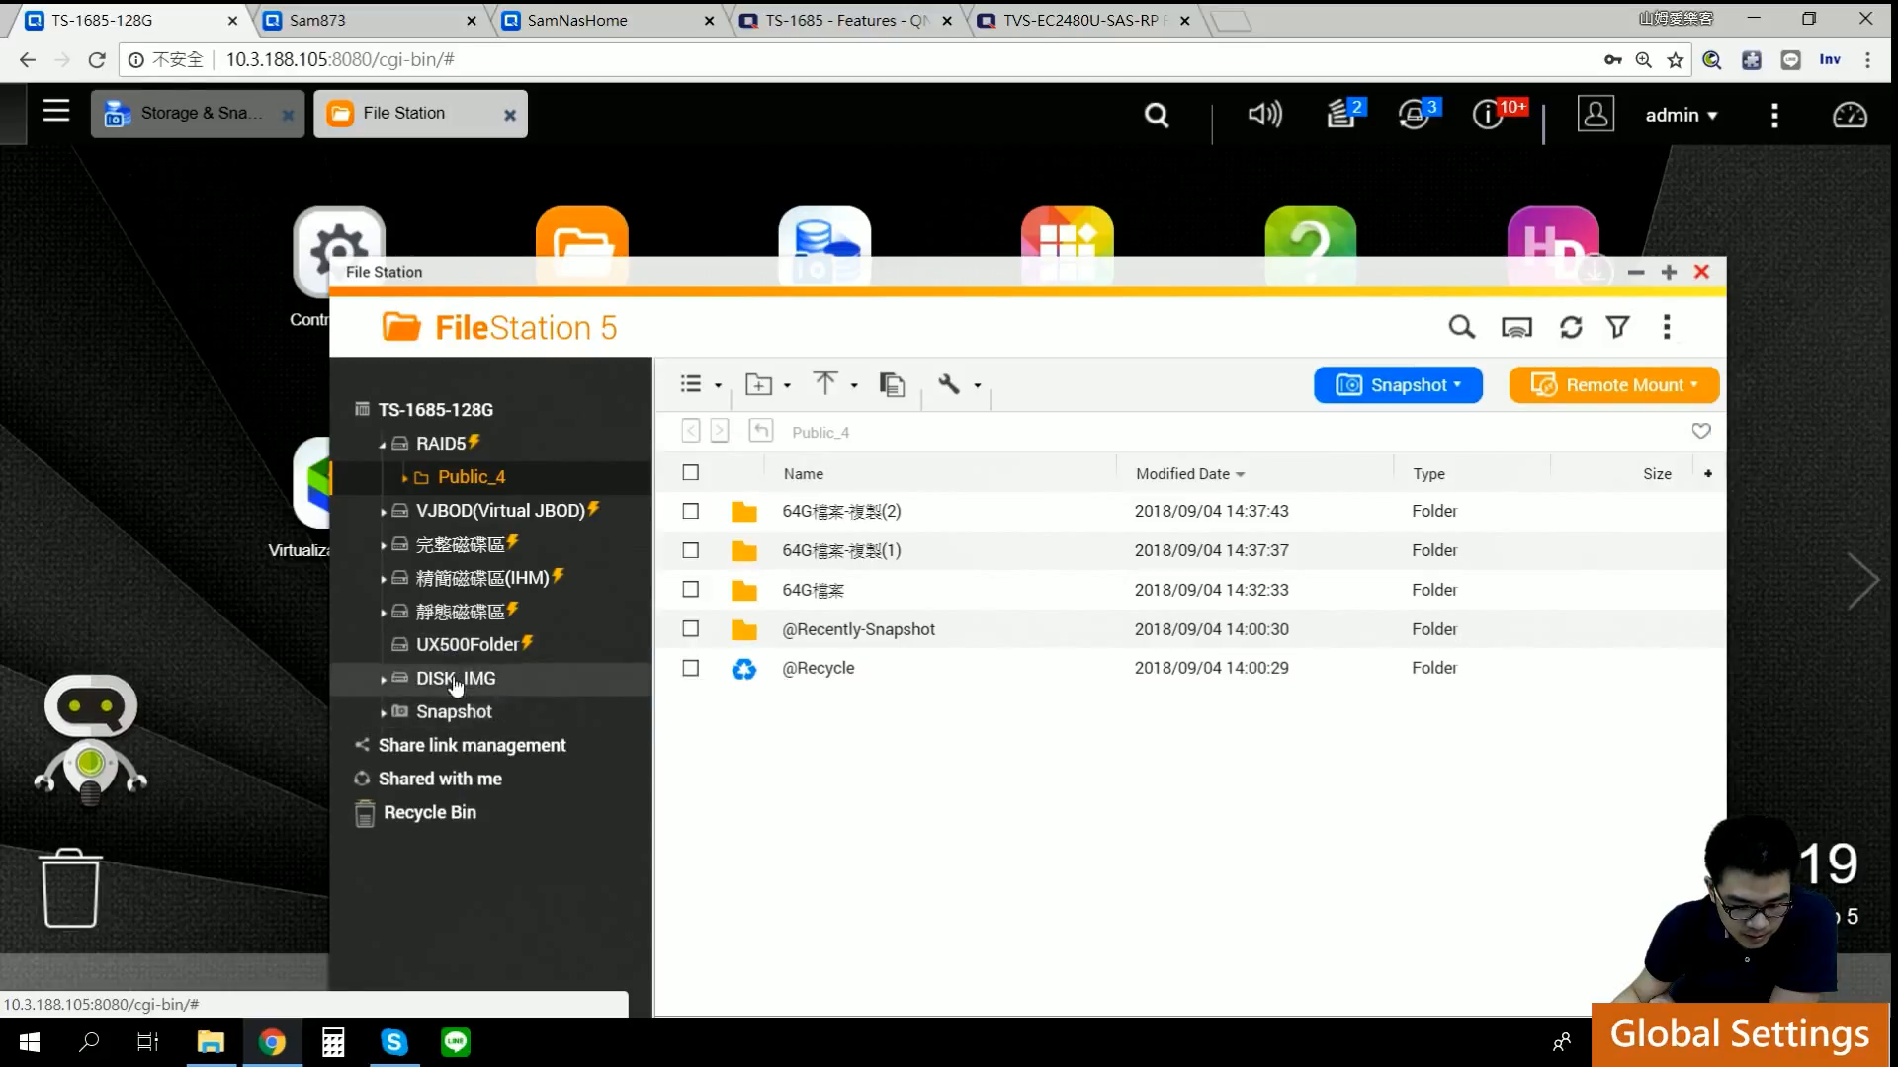
click(192, 113)
click(888, 479)
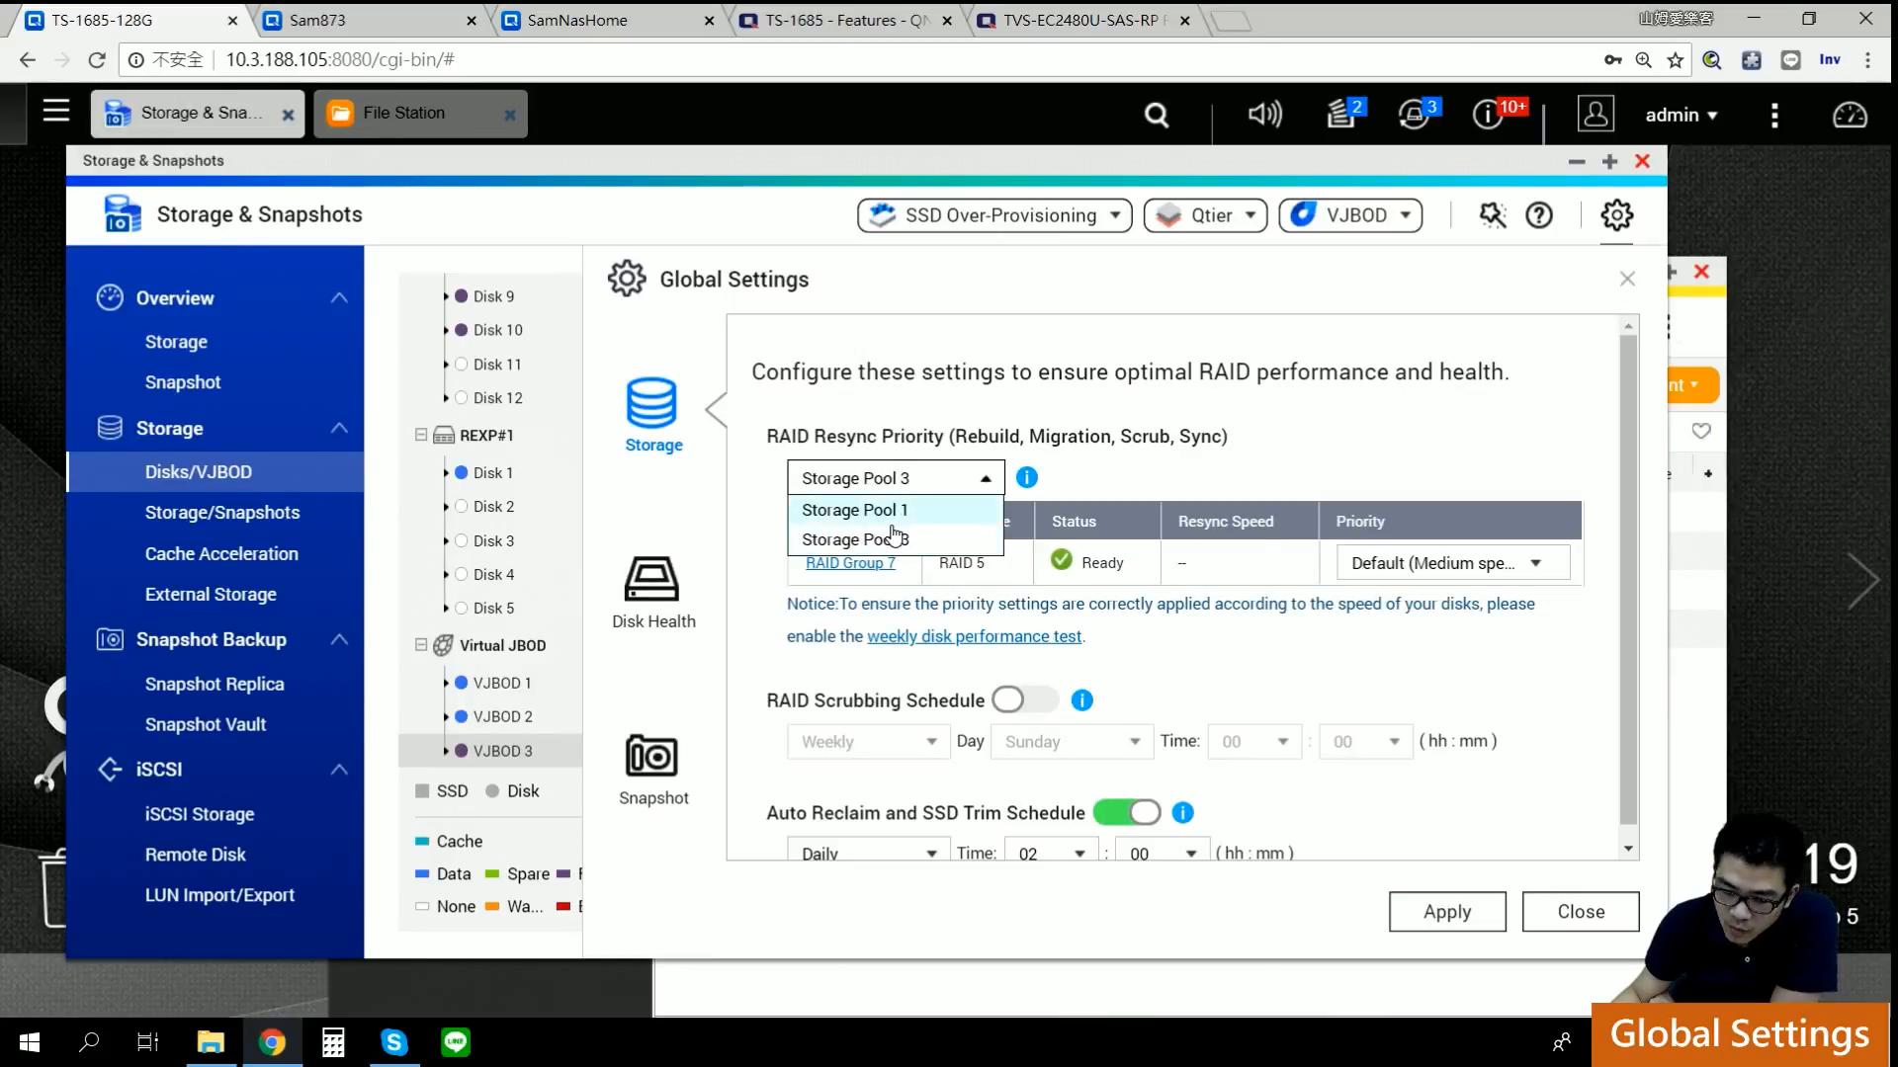
Step: Keep Storage Pool 3 selected and show RAID Group 7's resync priority choices
click(907, 510)
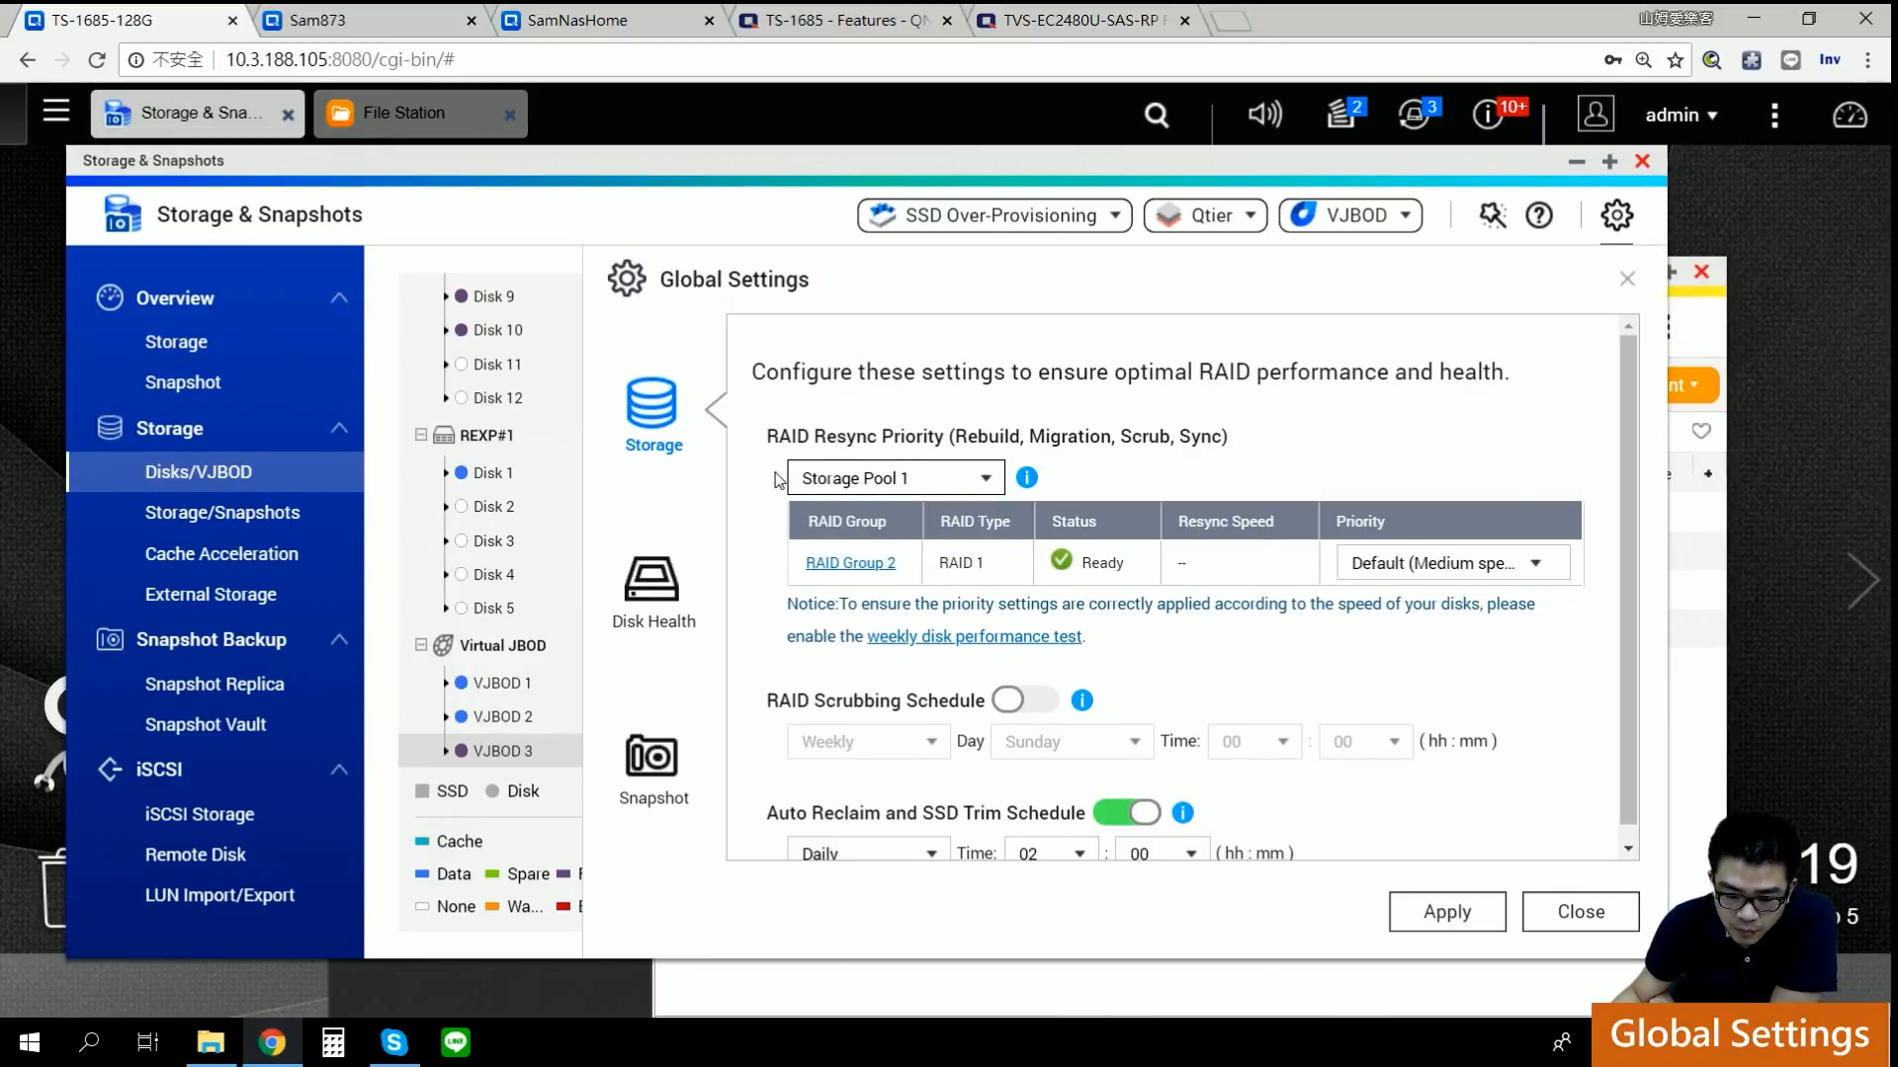
click(895, 478)
click(895, 534)
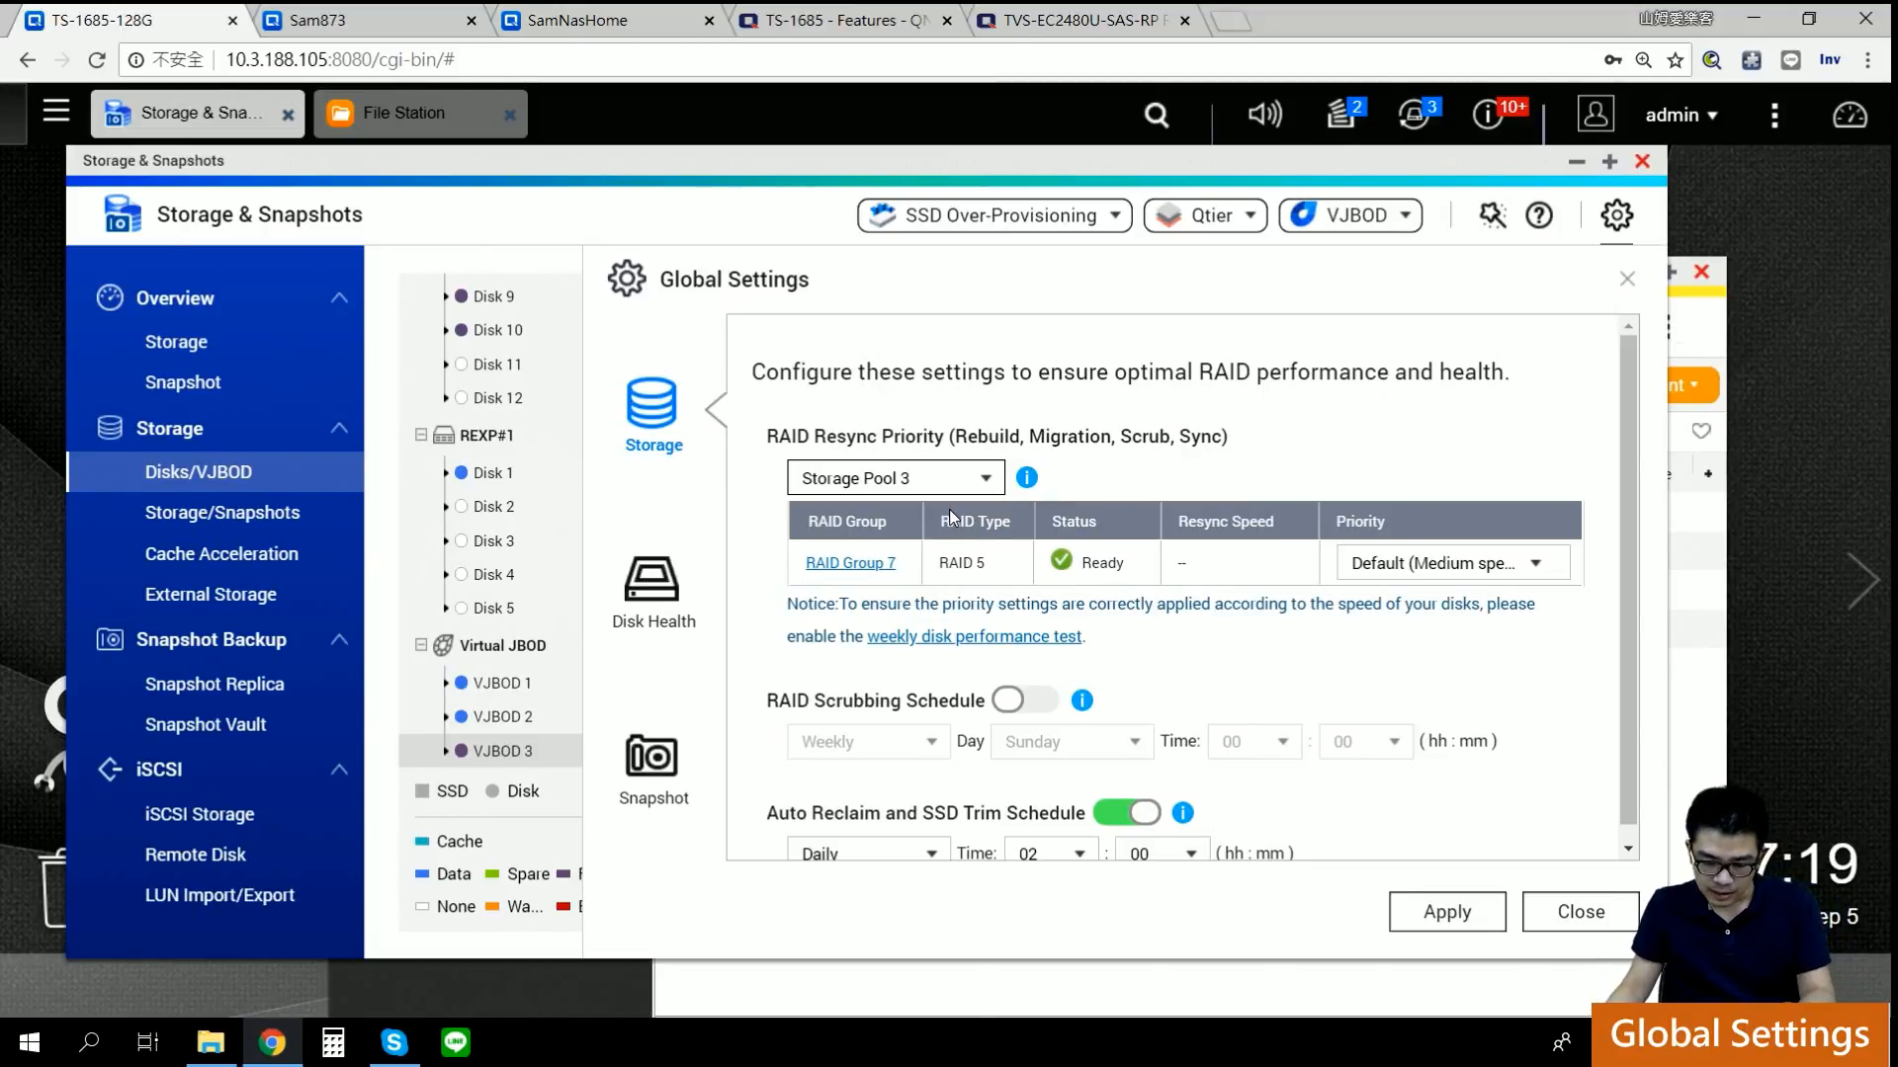
click(947, 481)
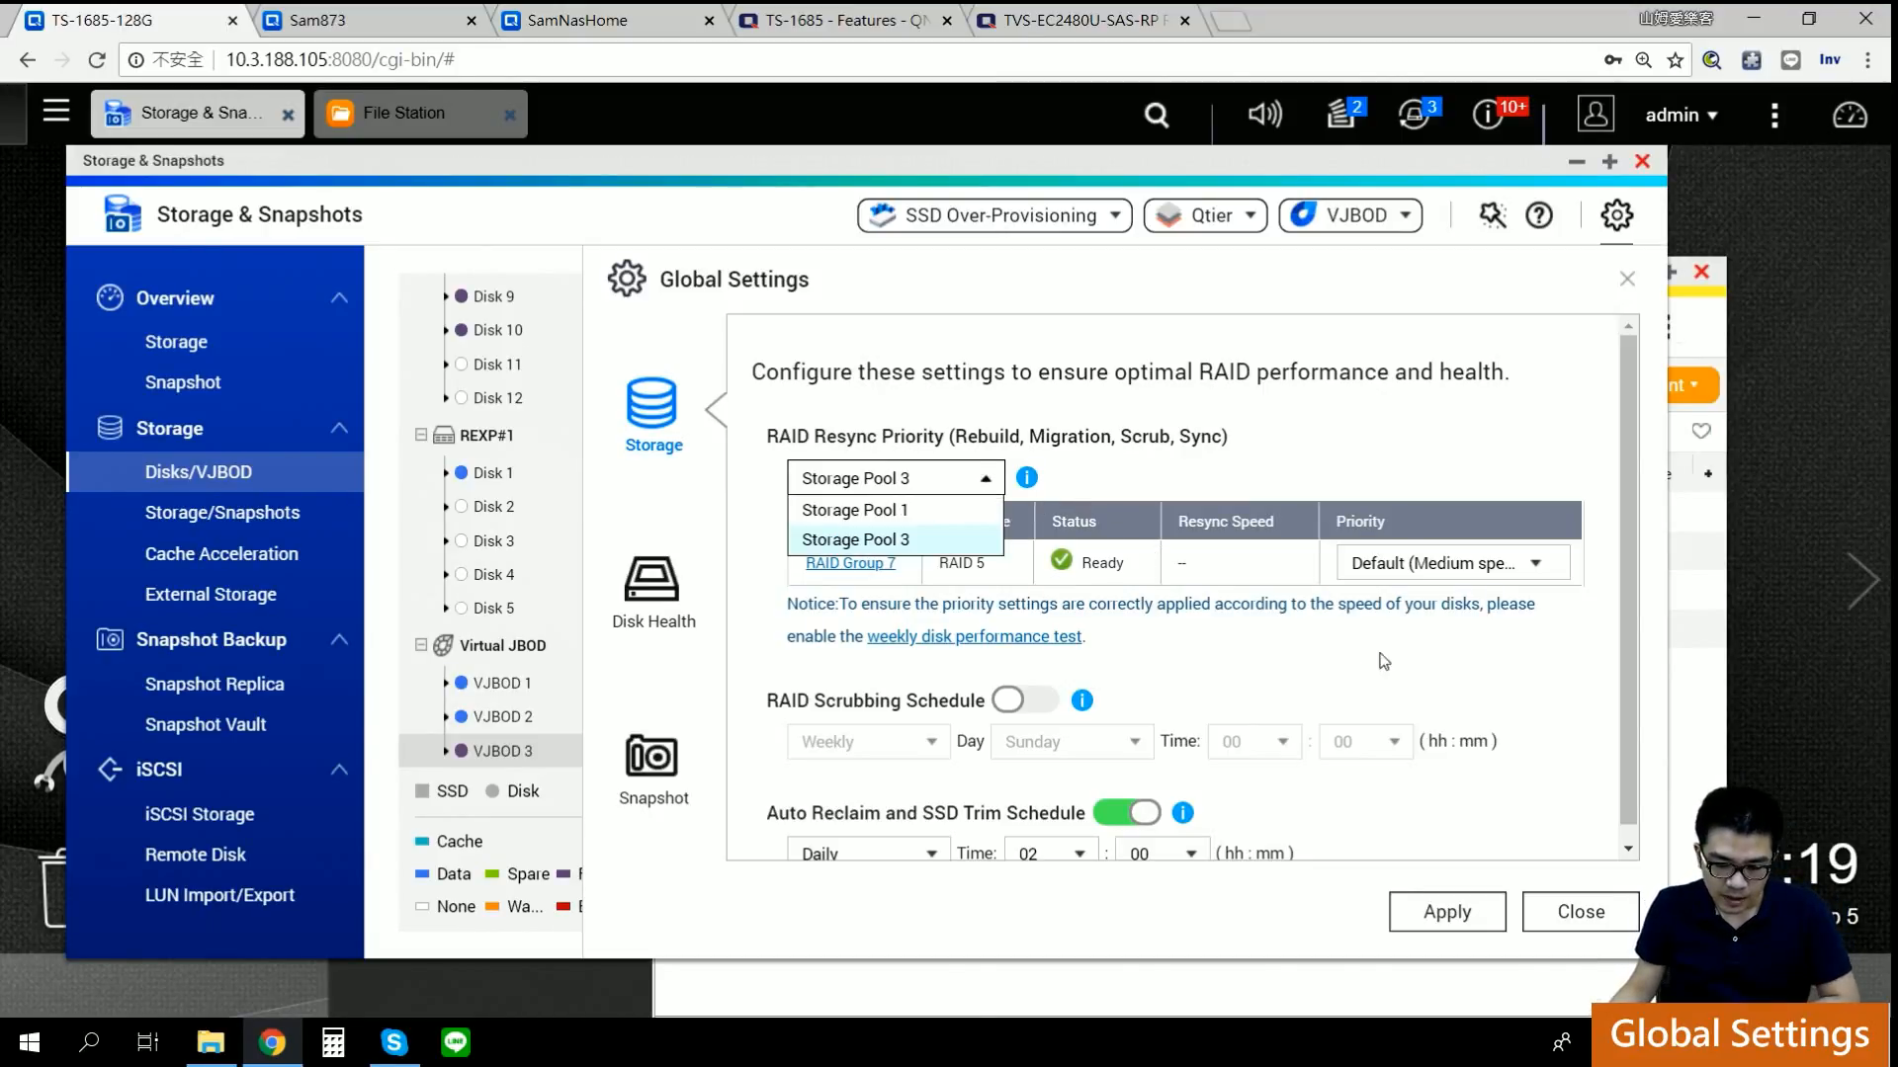
click(1211, 547)
click(1431, 567)
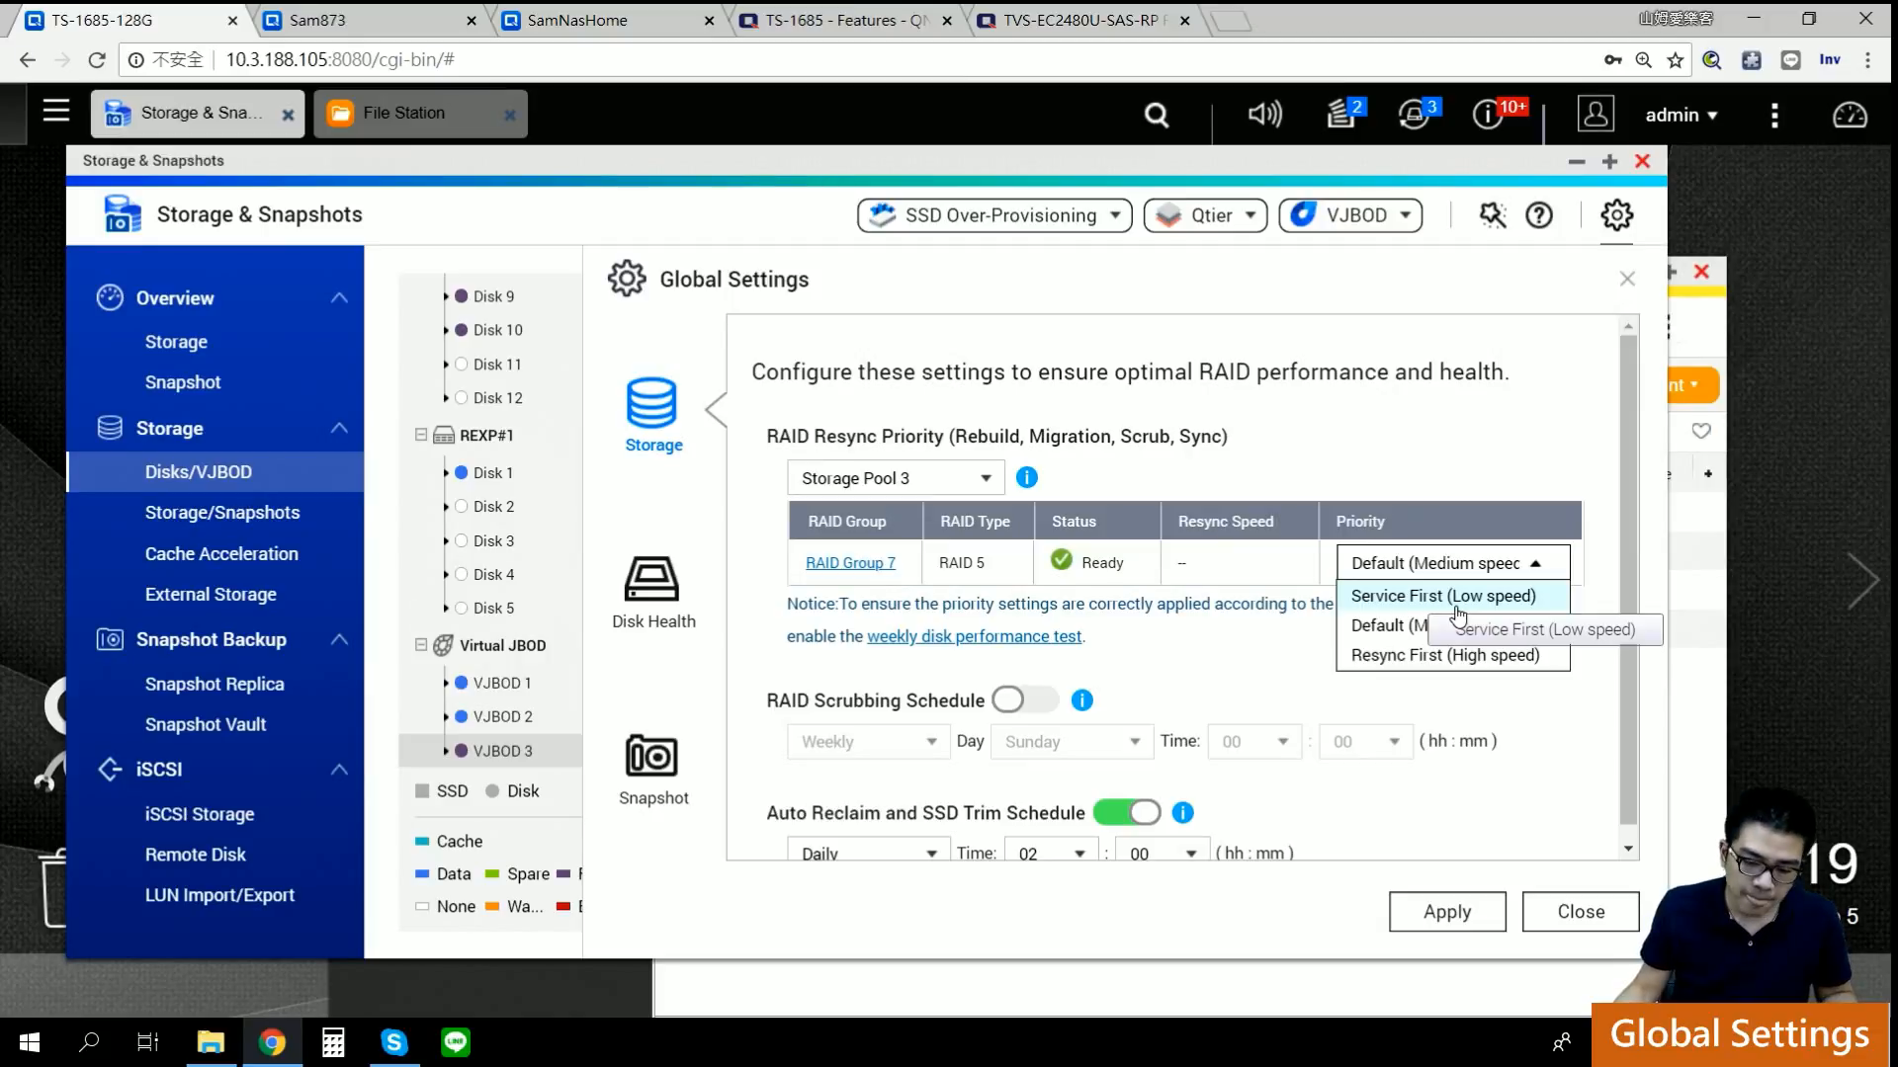
Step: Keep Default (Medium) resync priority, switch on RAID scrubbing, and read its explanation
click(1389, 629)
scroll(1318, 672, down, 1)
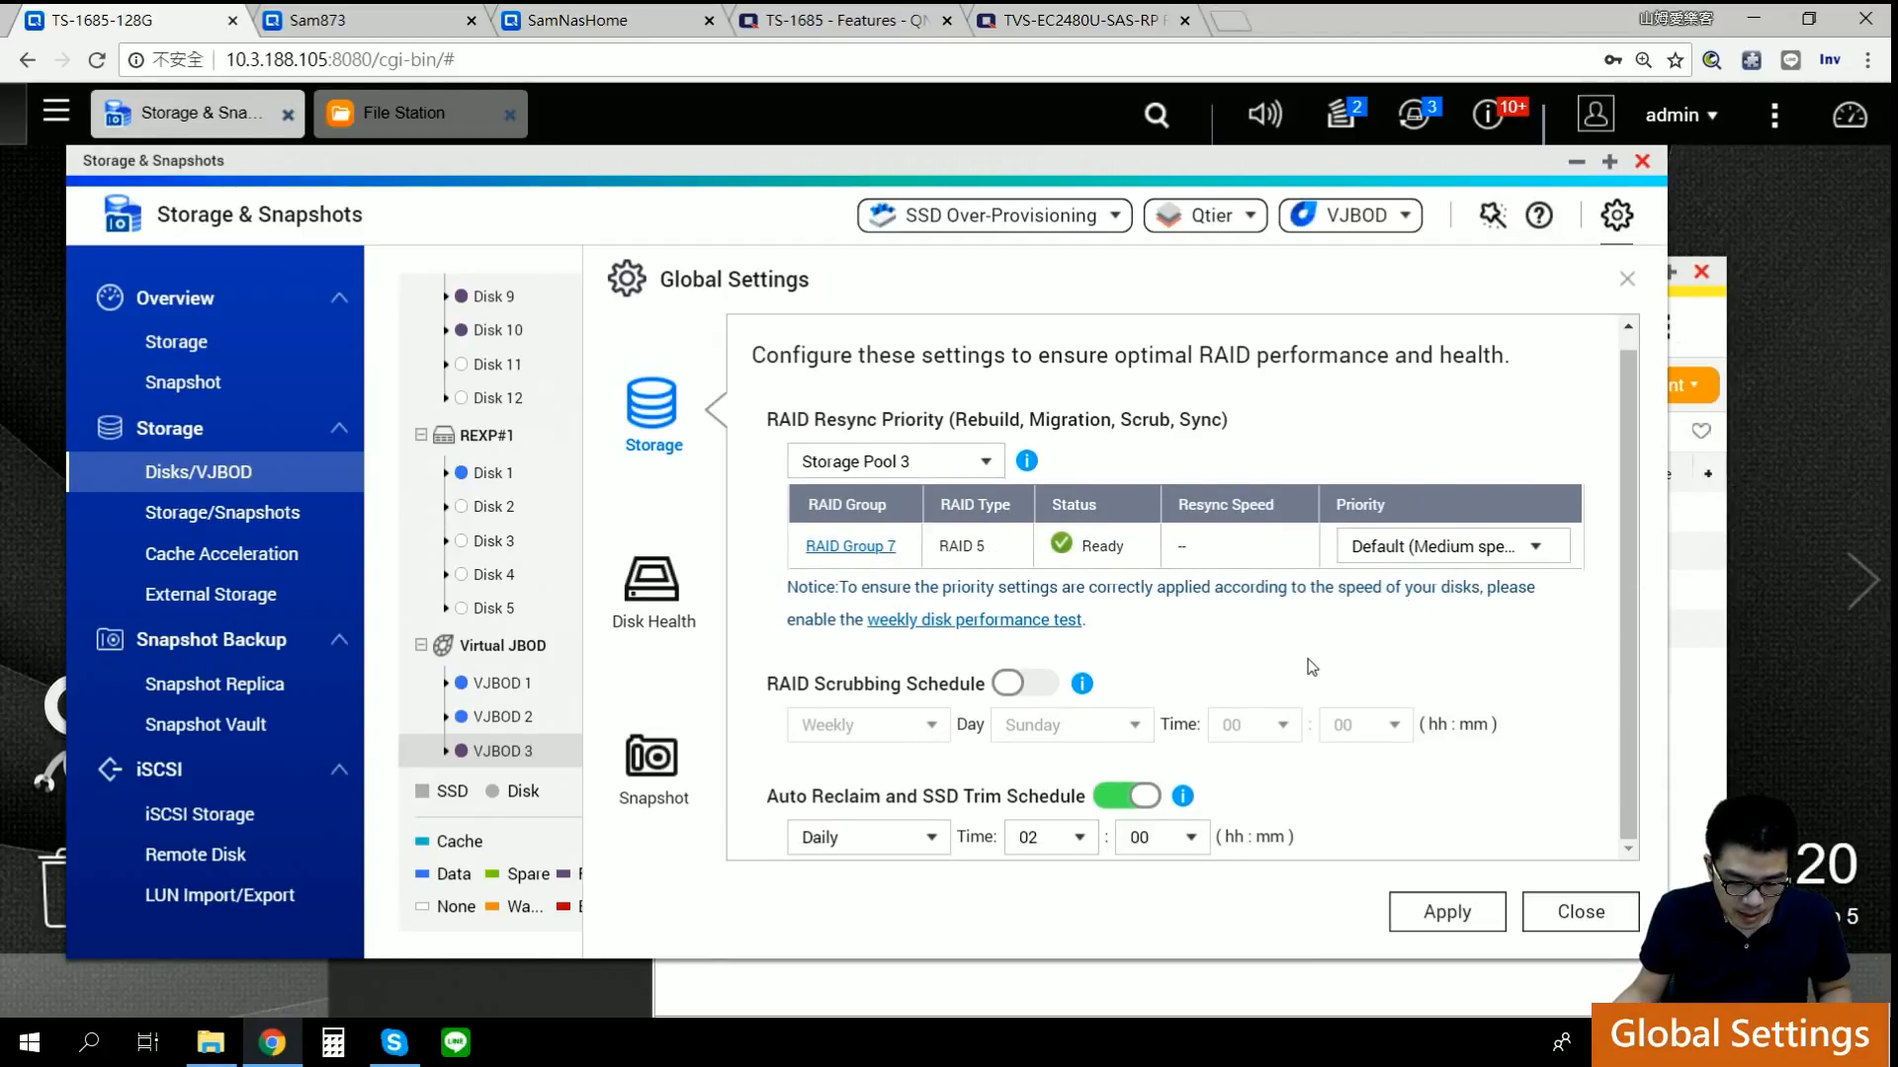
click(1031, 694)
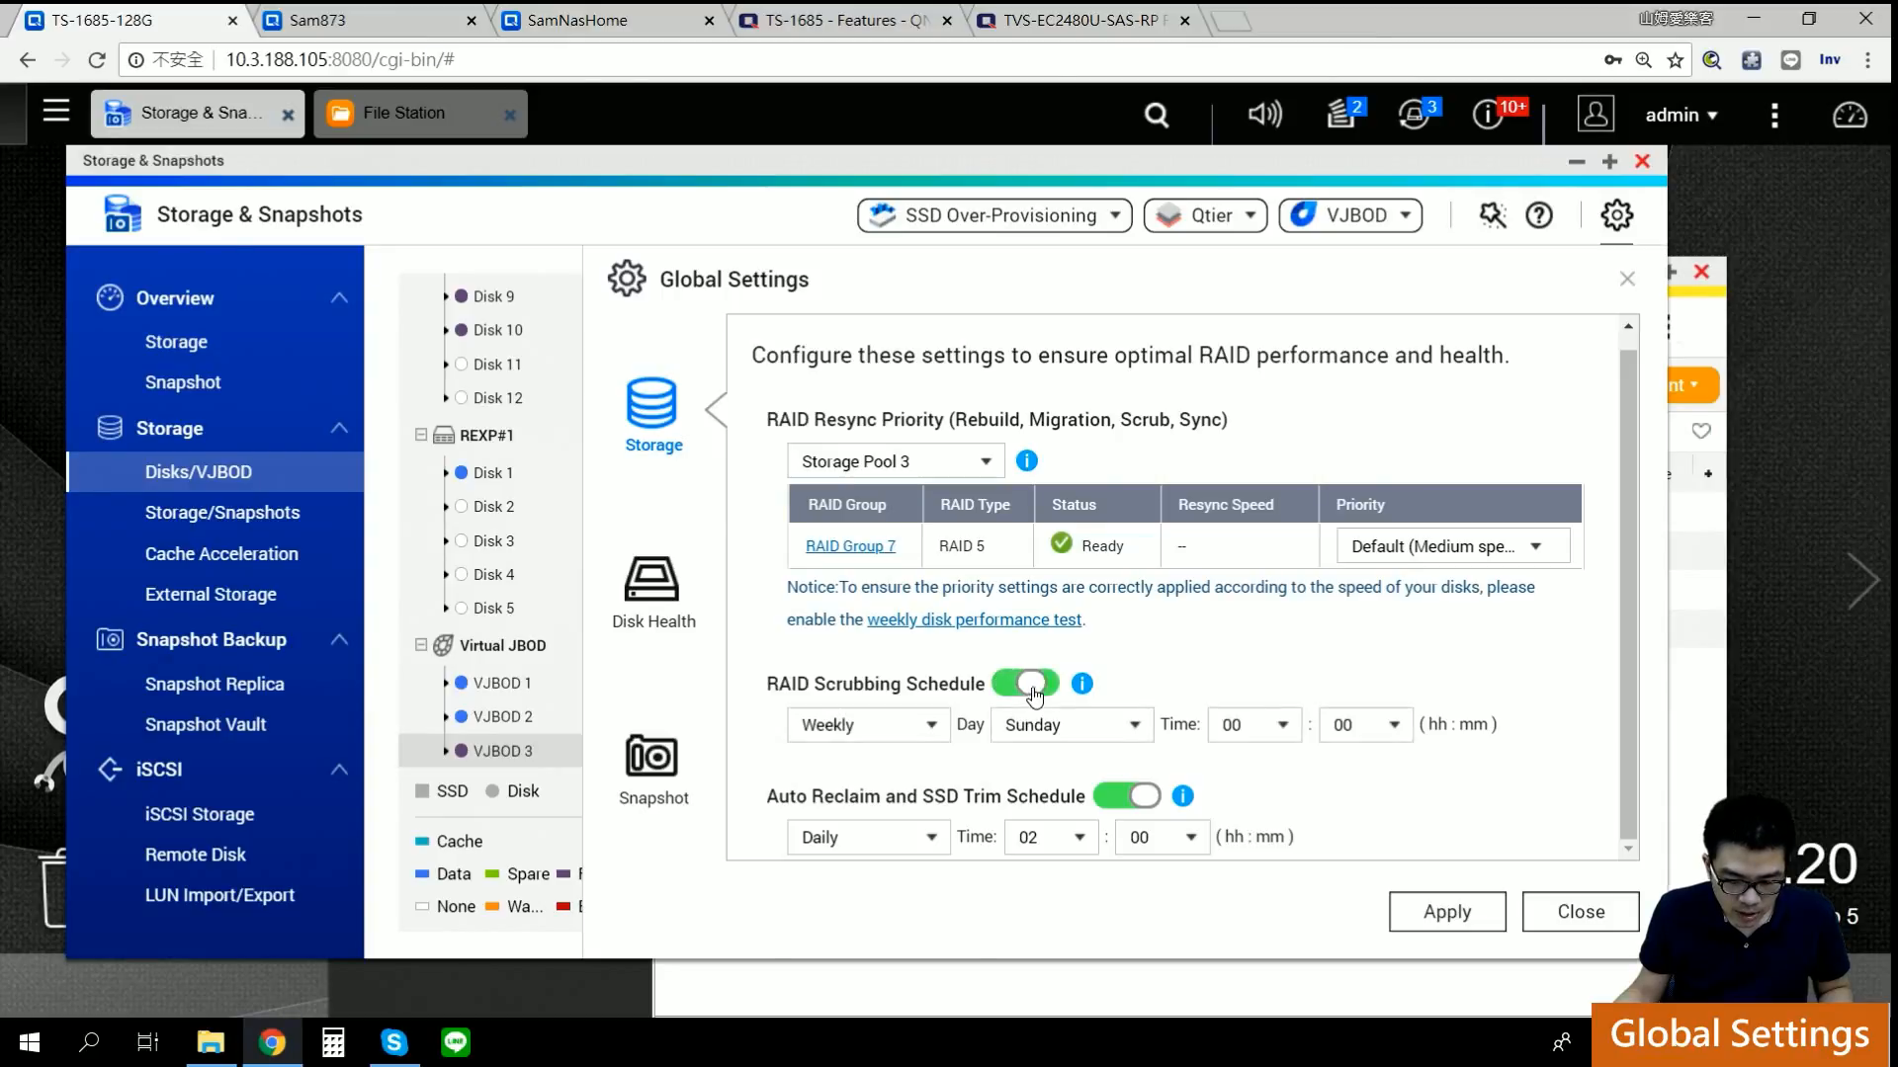
click(1084, 695)
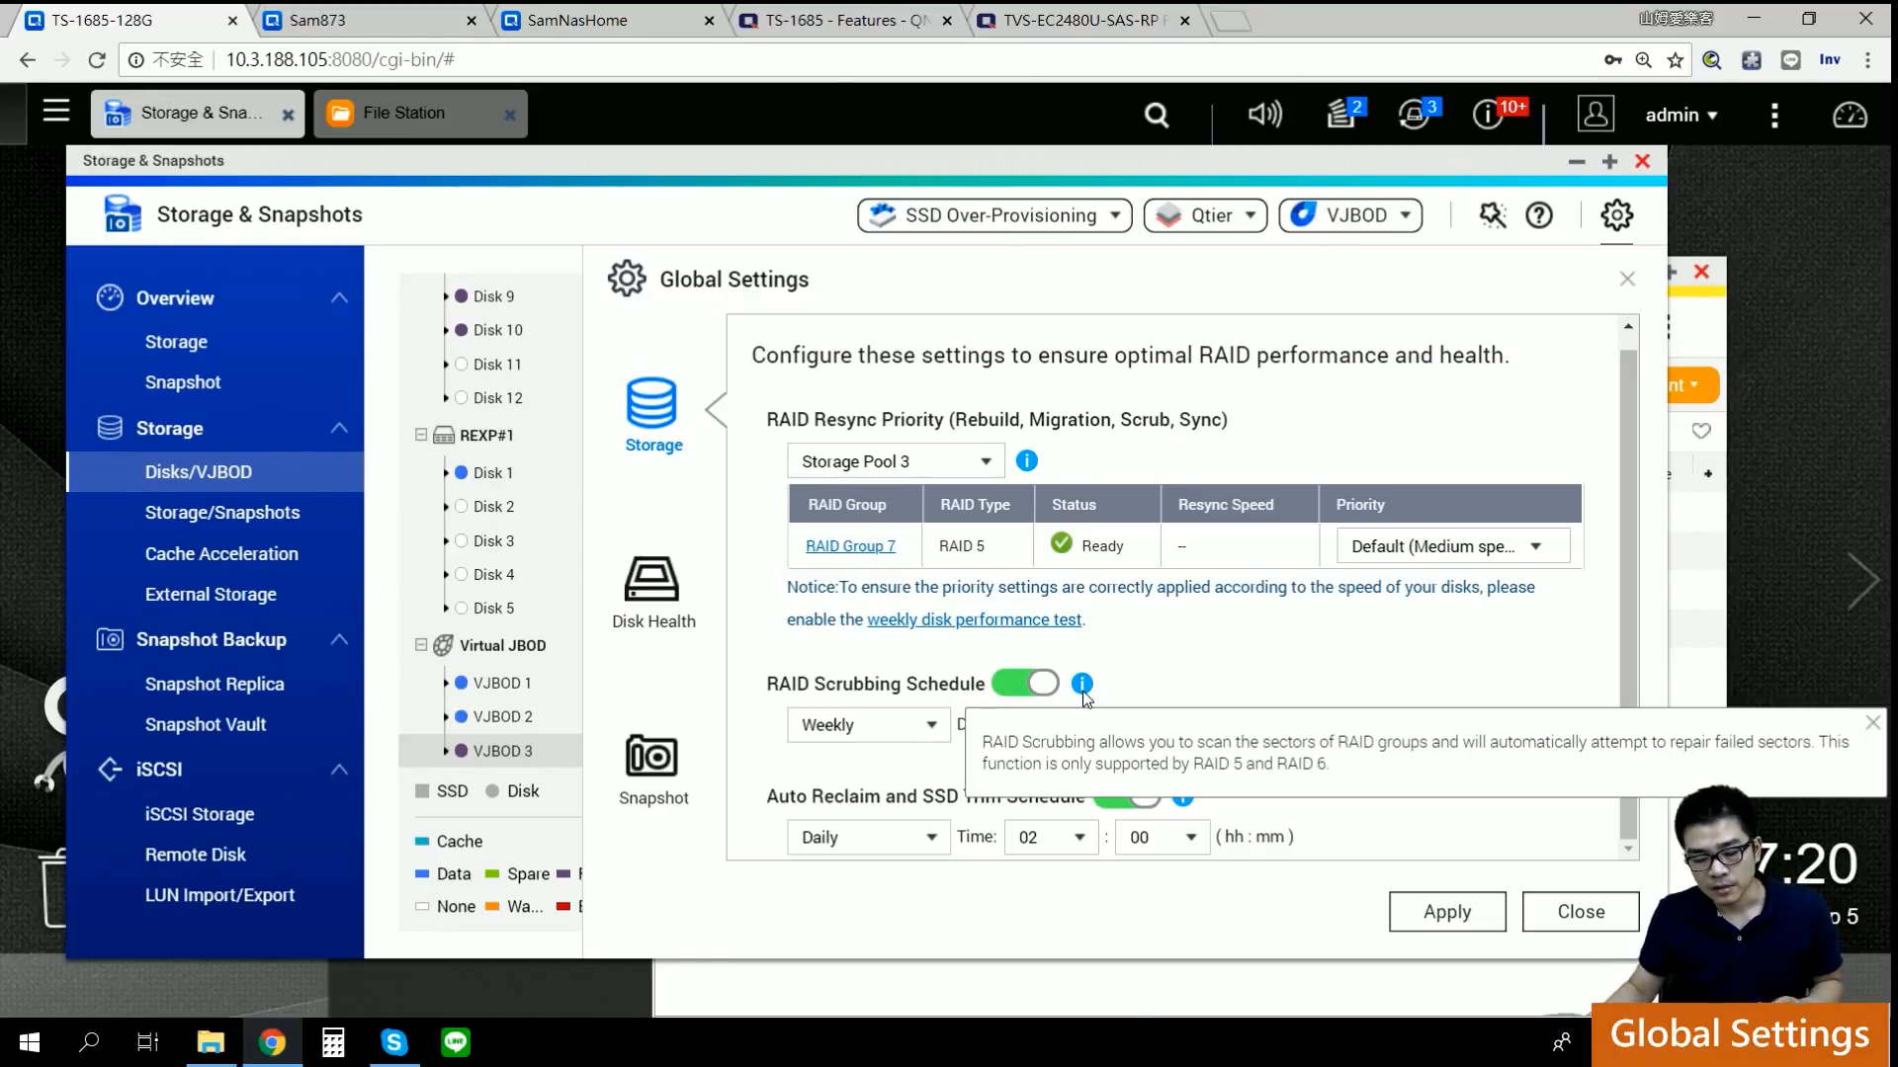
click(1229, 676)
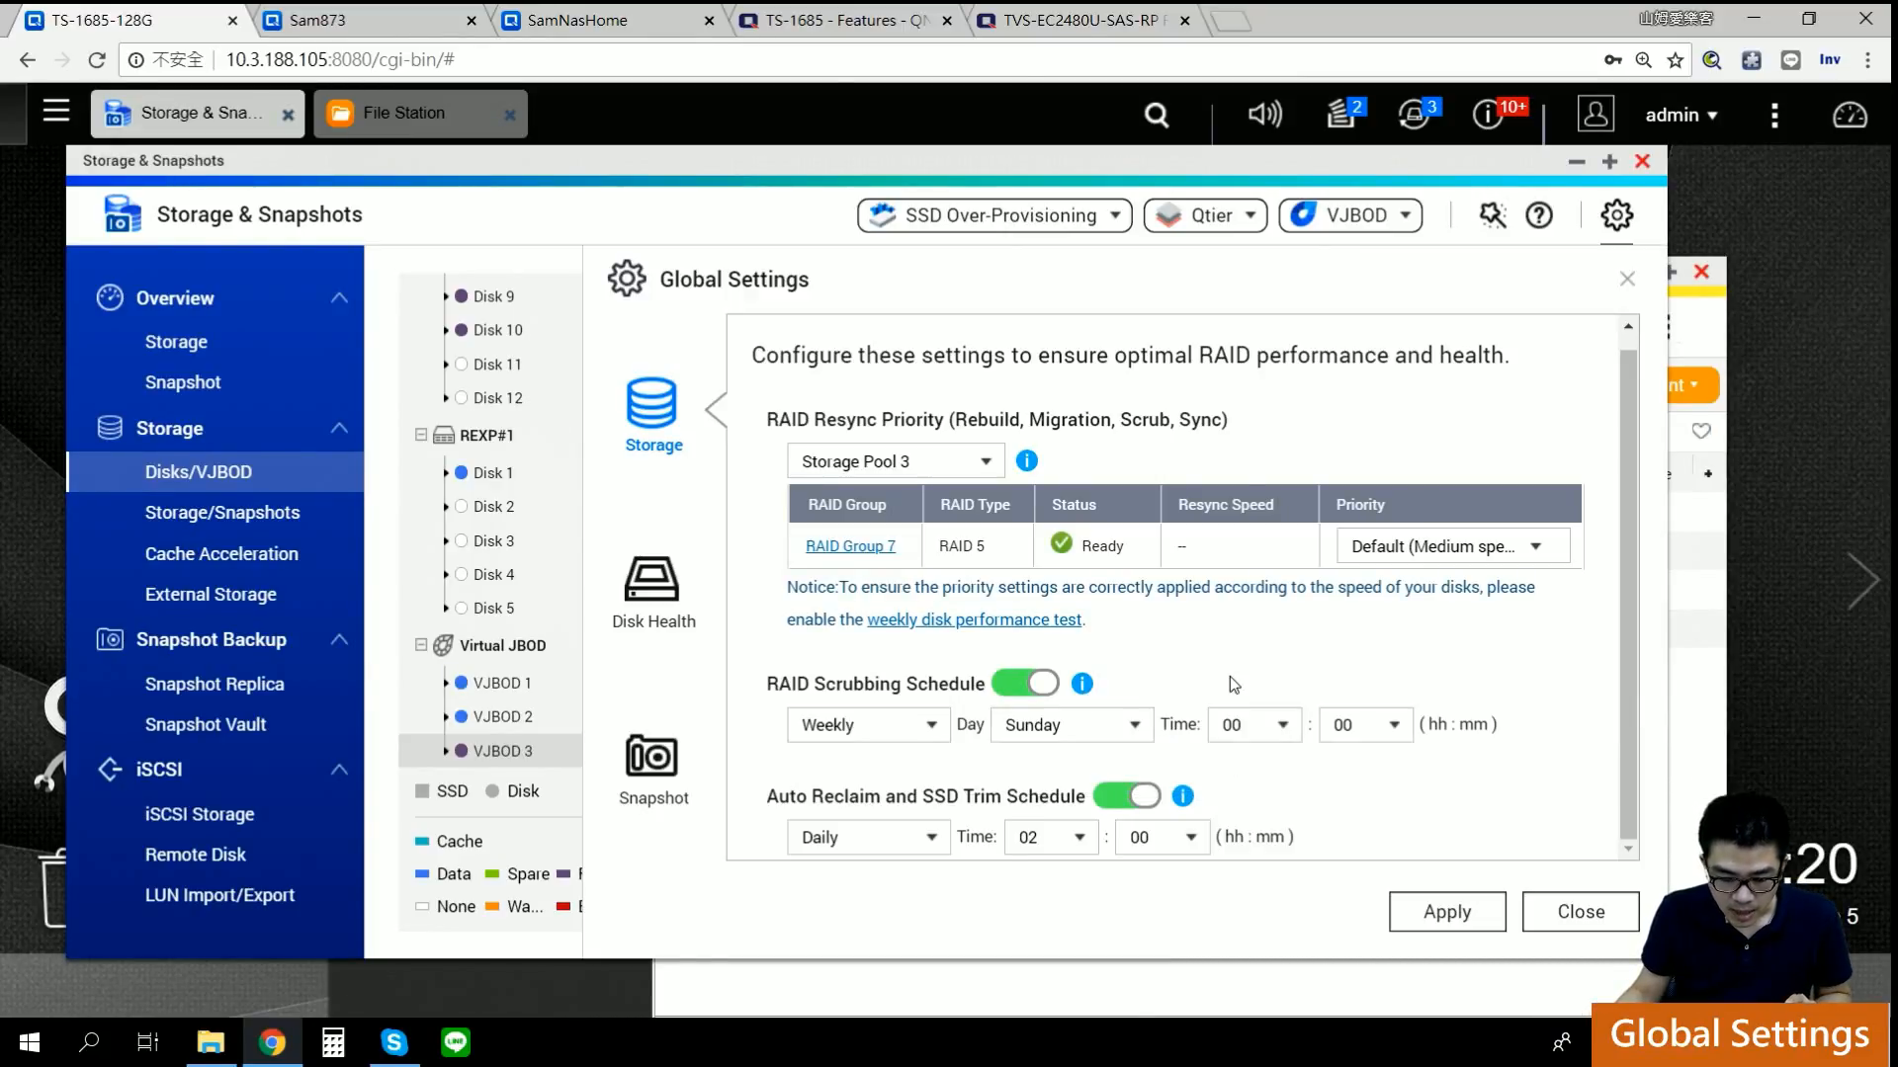
Step: Keep scrubbing at Weekly on Sunday and read the auto reclaim and SSD trim info
click(917, 743)
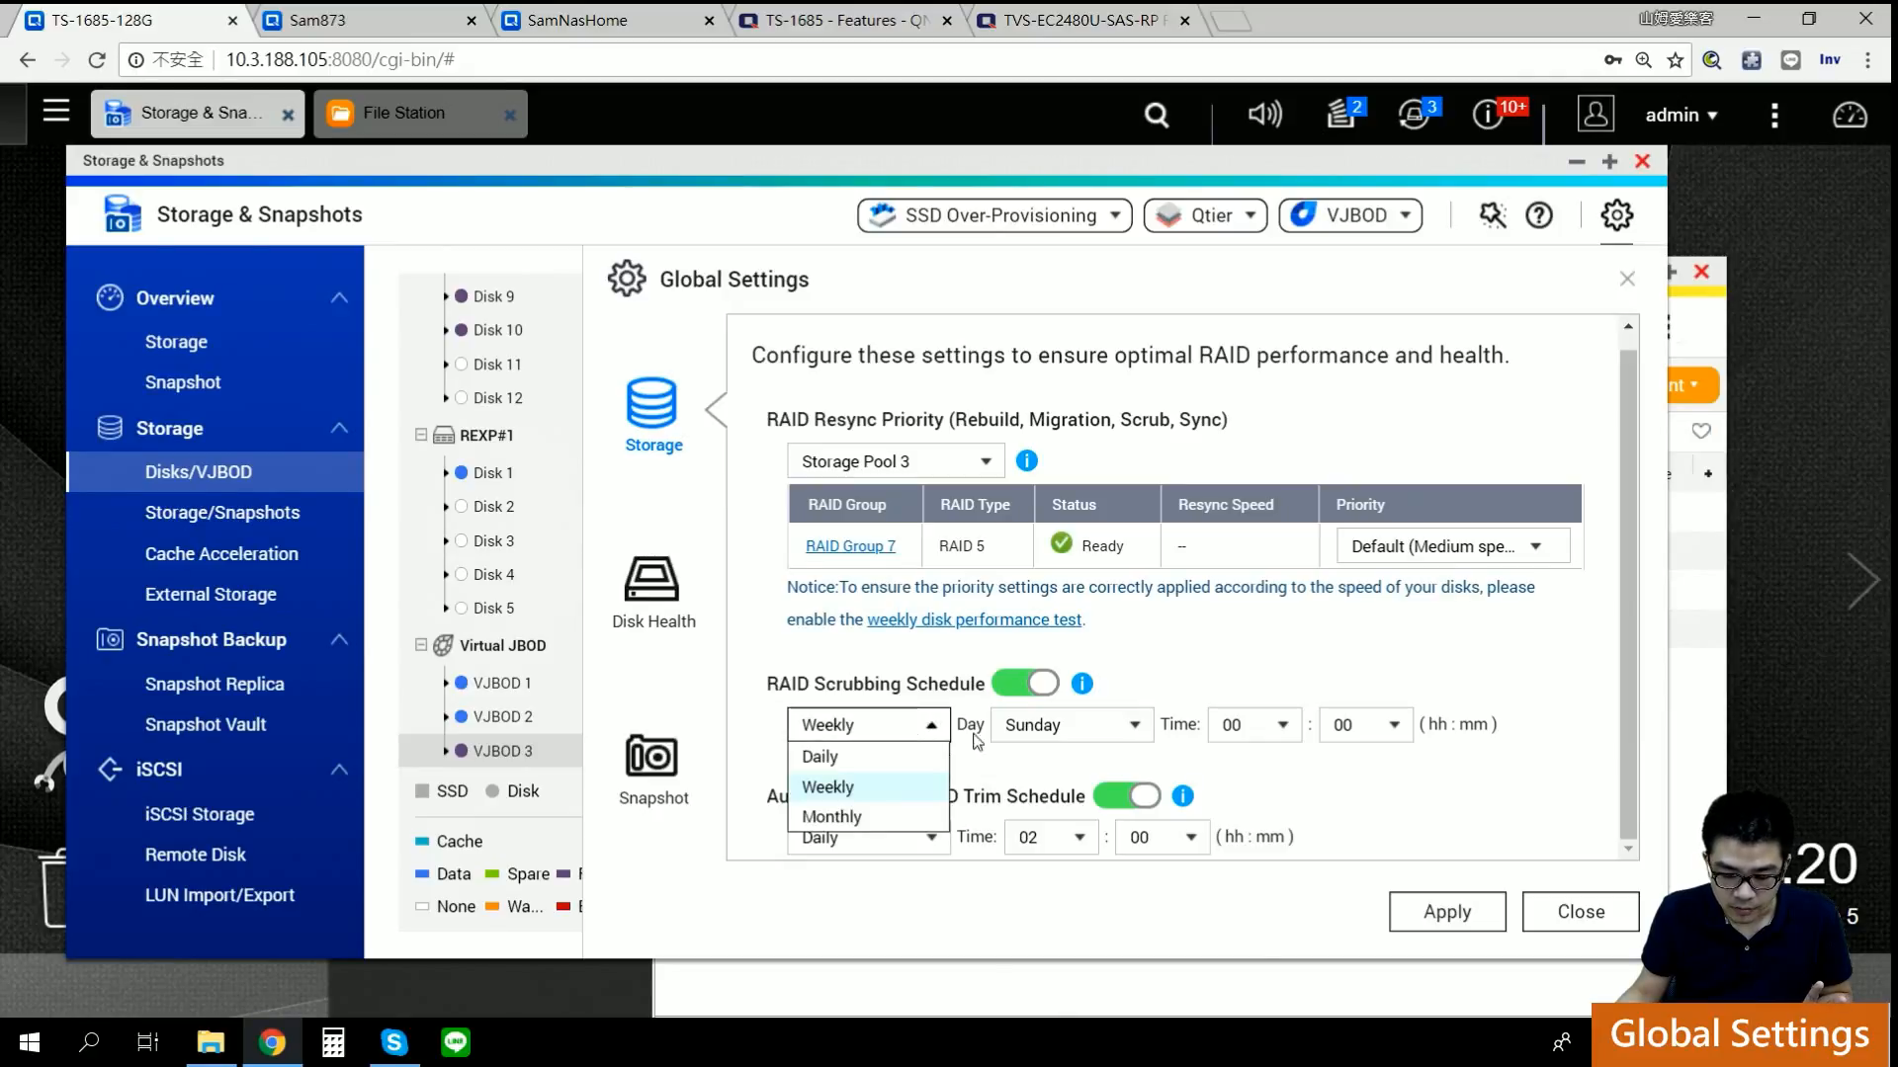
click(1216, 674)
click(1132, 726)
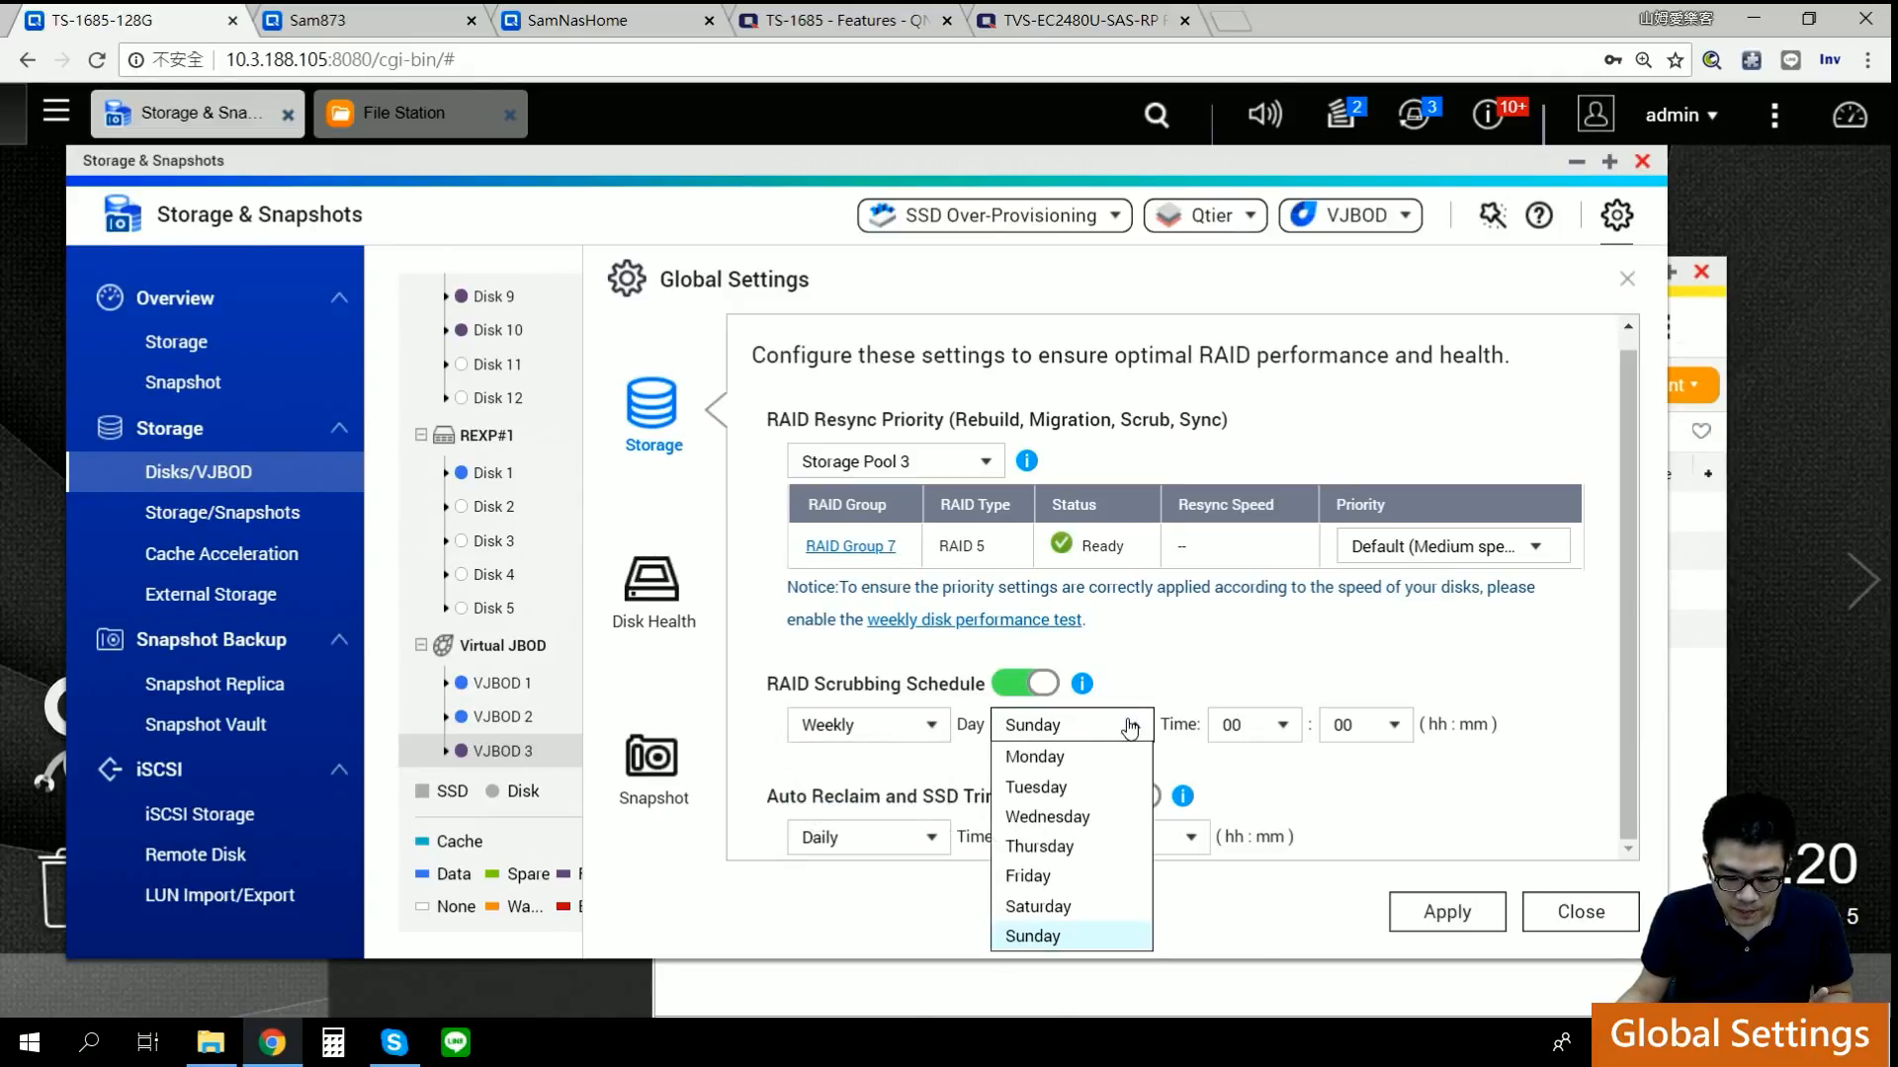
click(1257, 686)
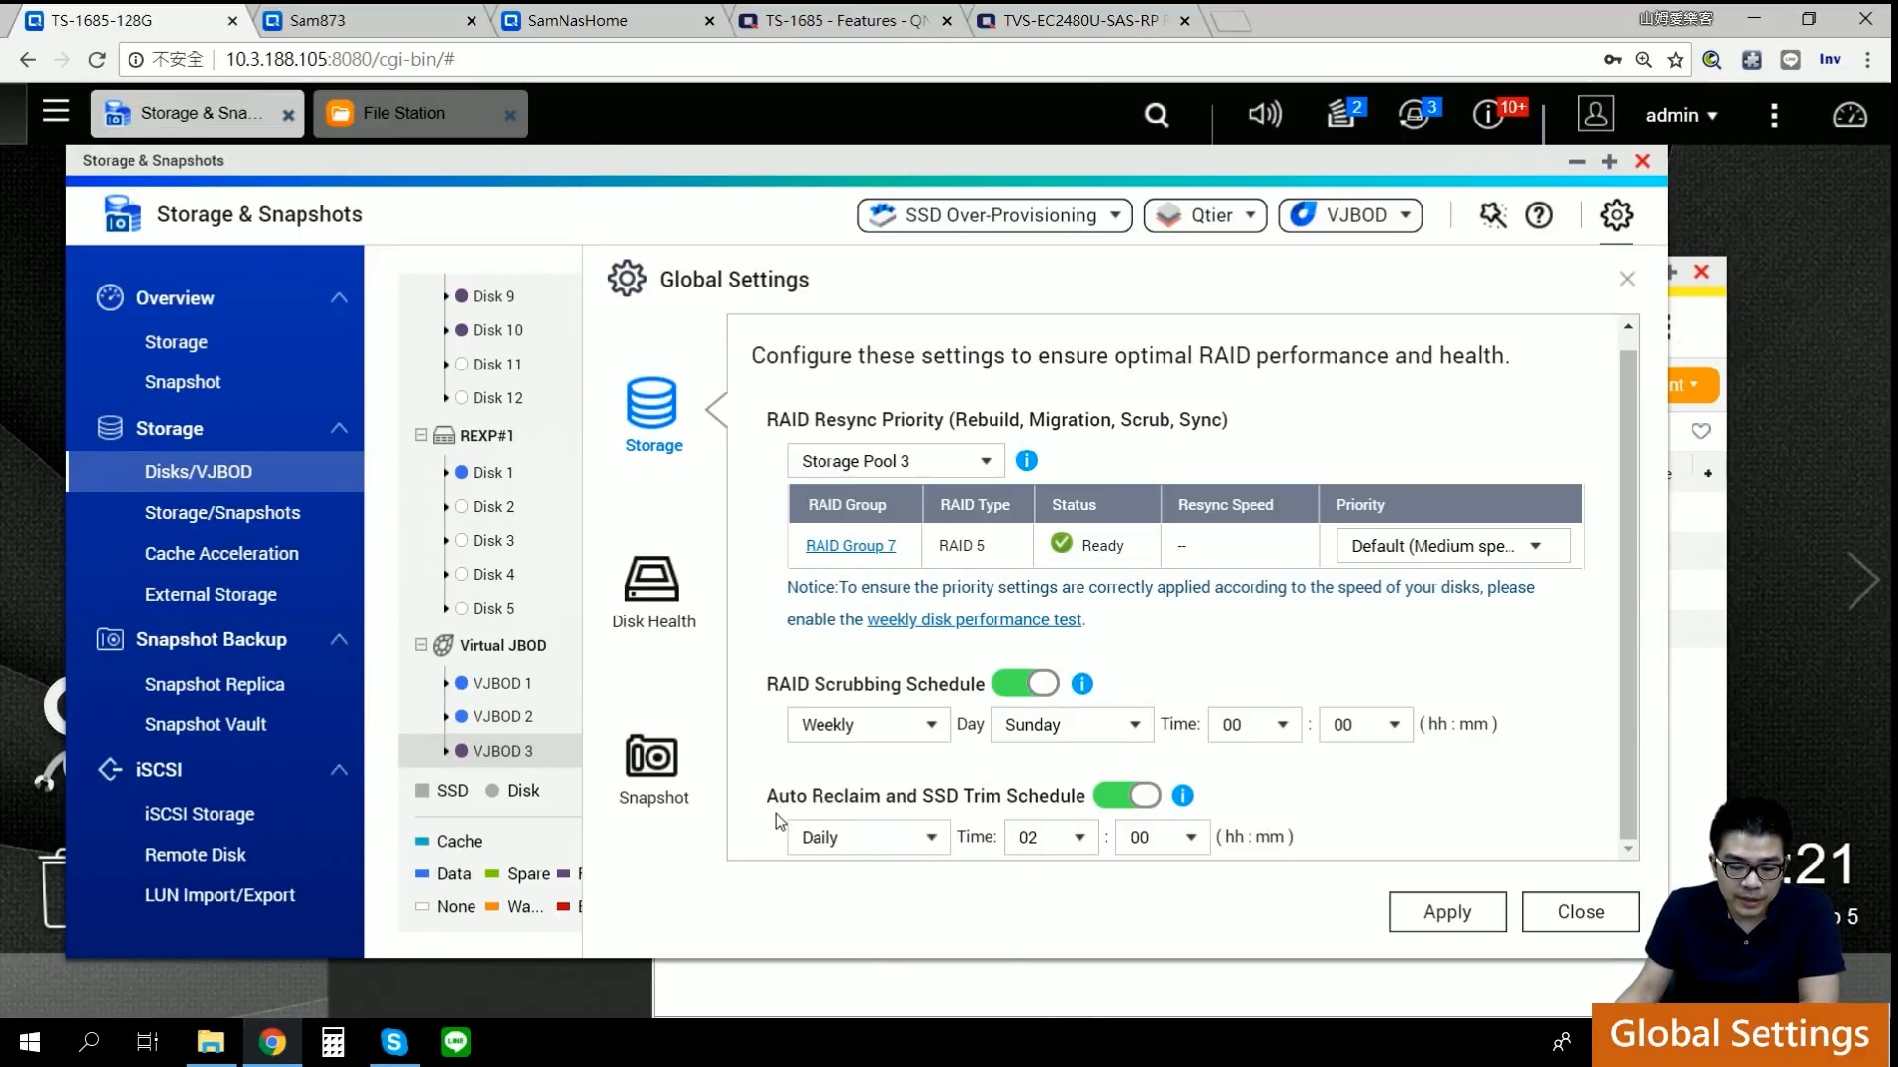
click(1181, 798)
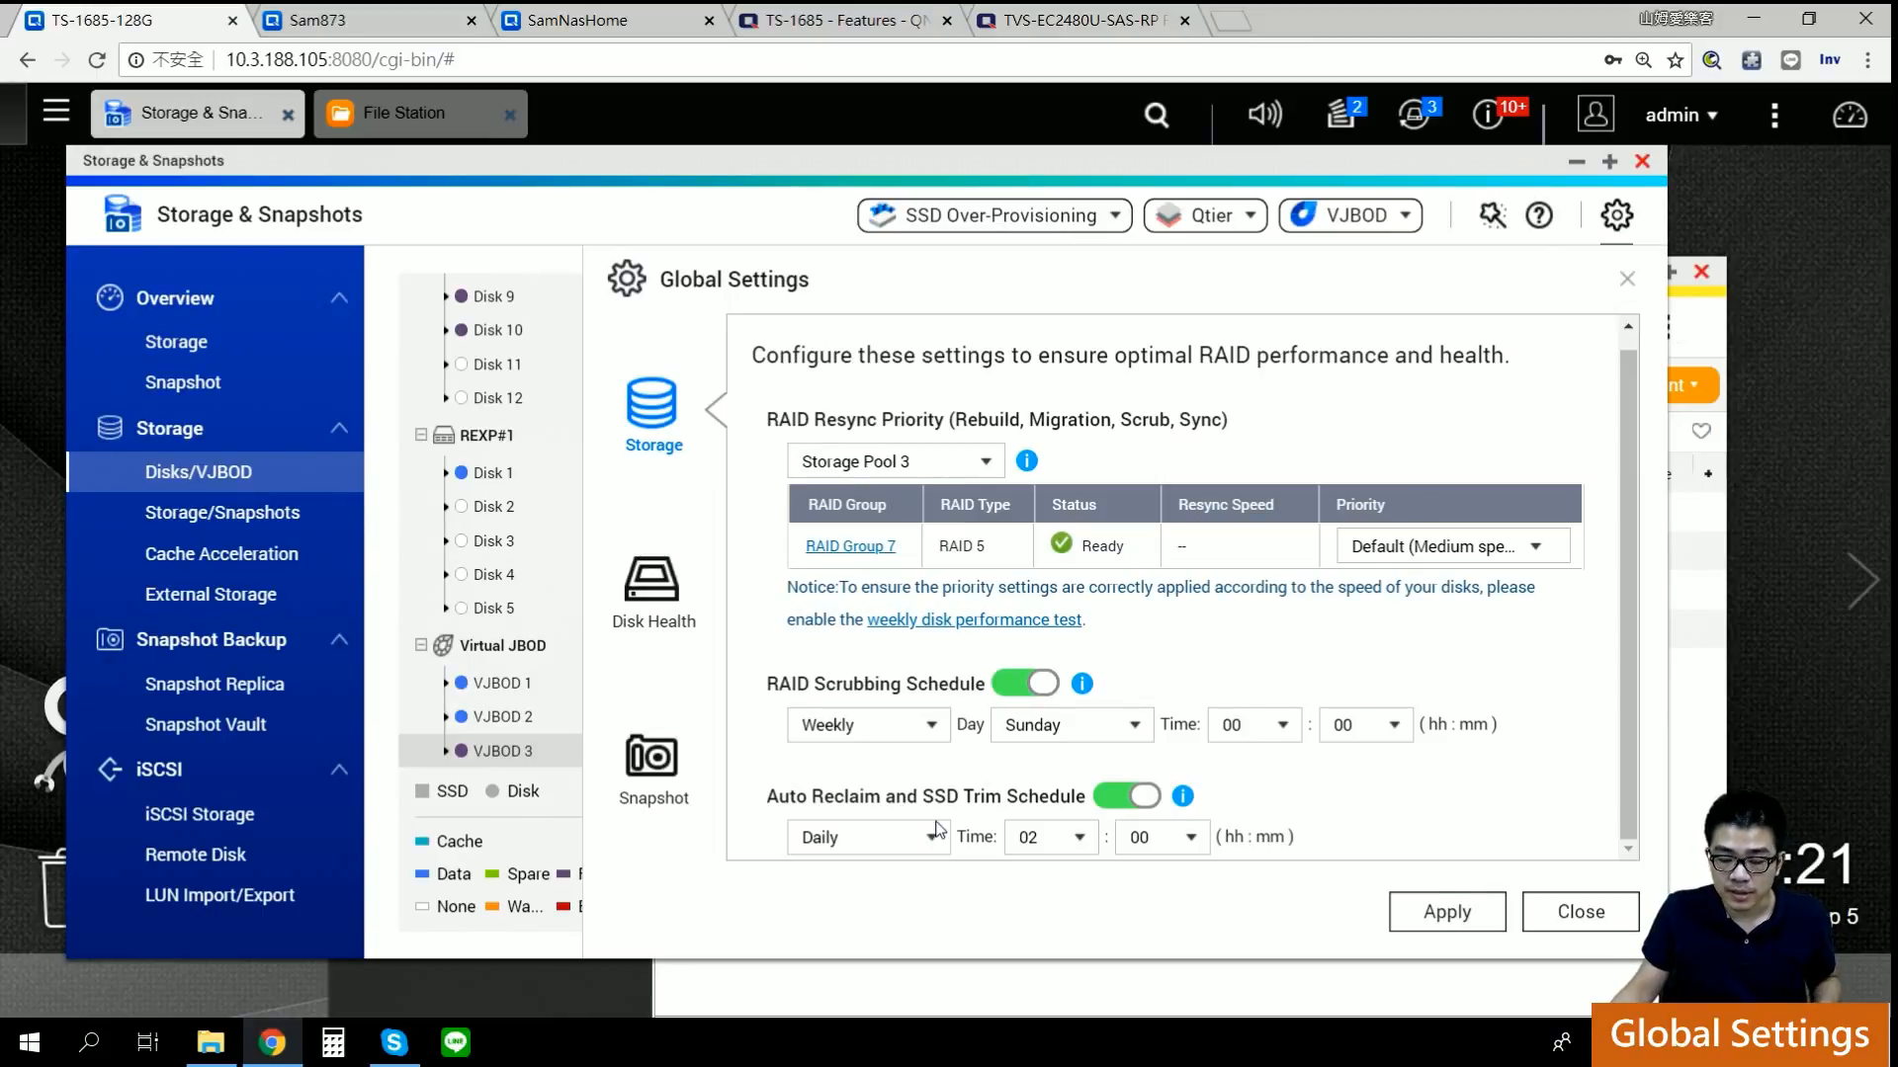
Step: Open the Disk Health settings, then start a new Google browser tab
click(649, 603)
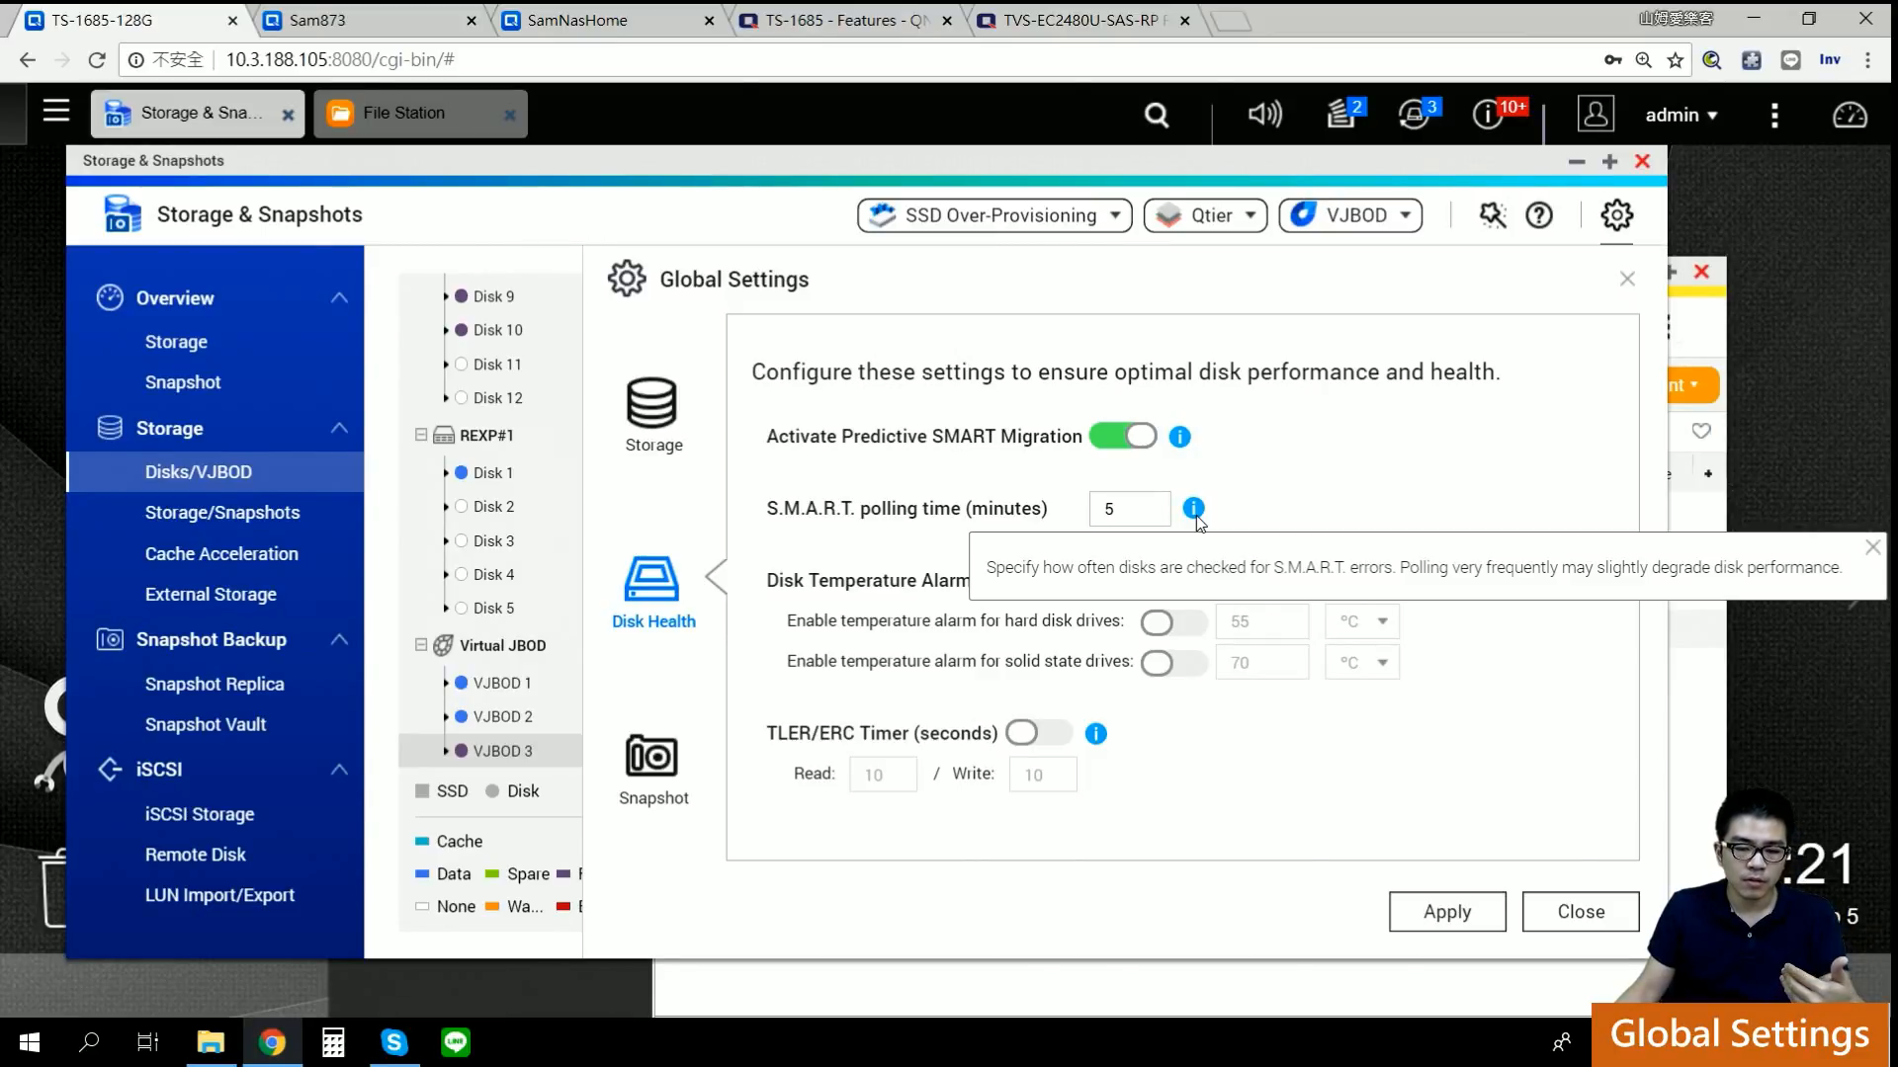
click(1230, 24)
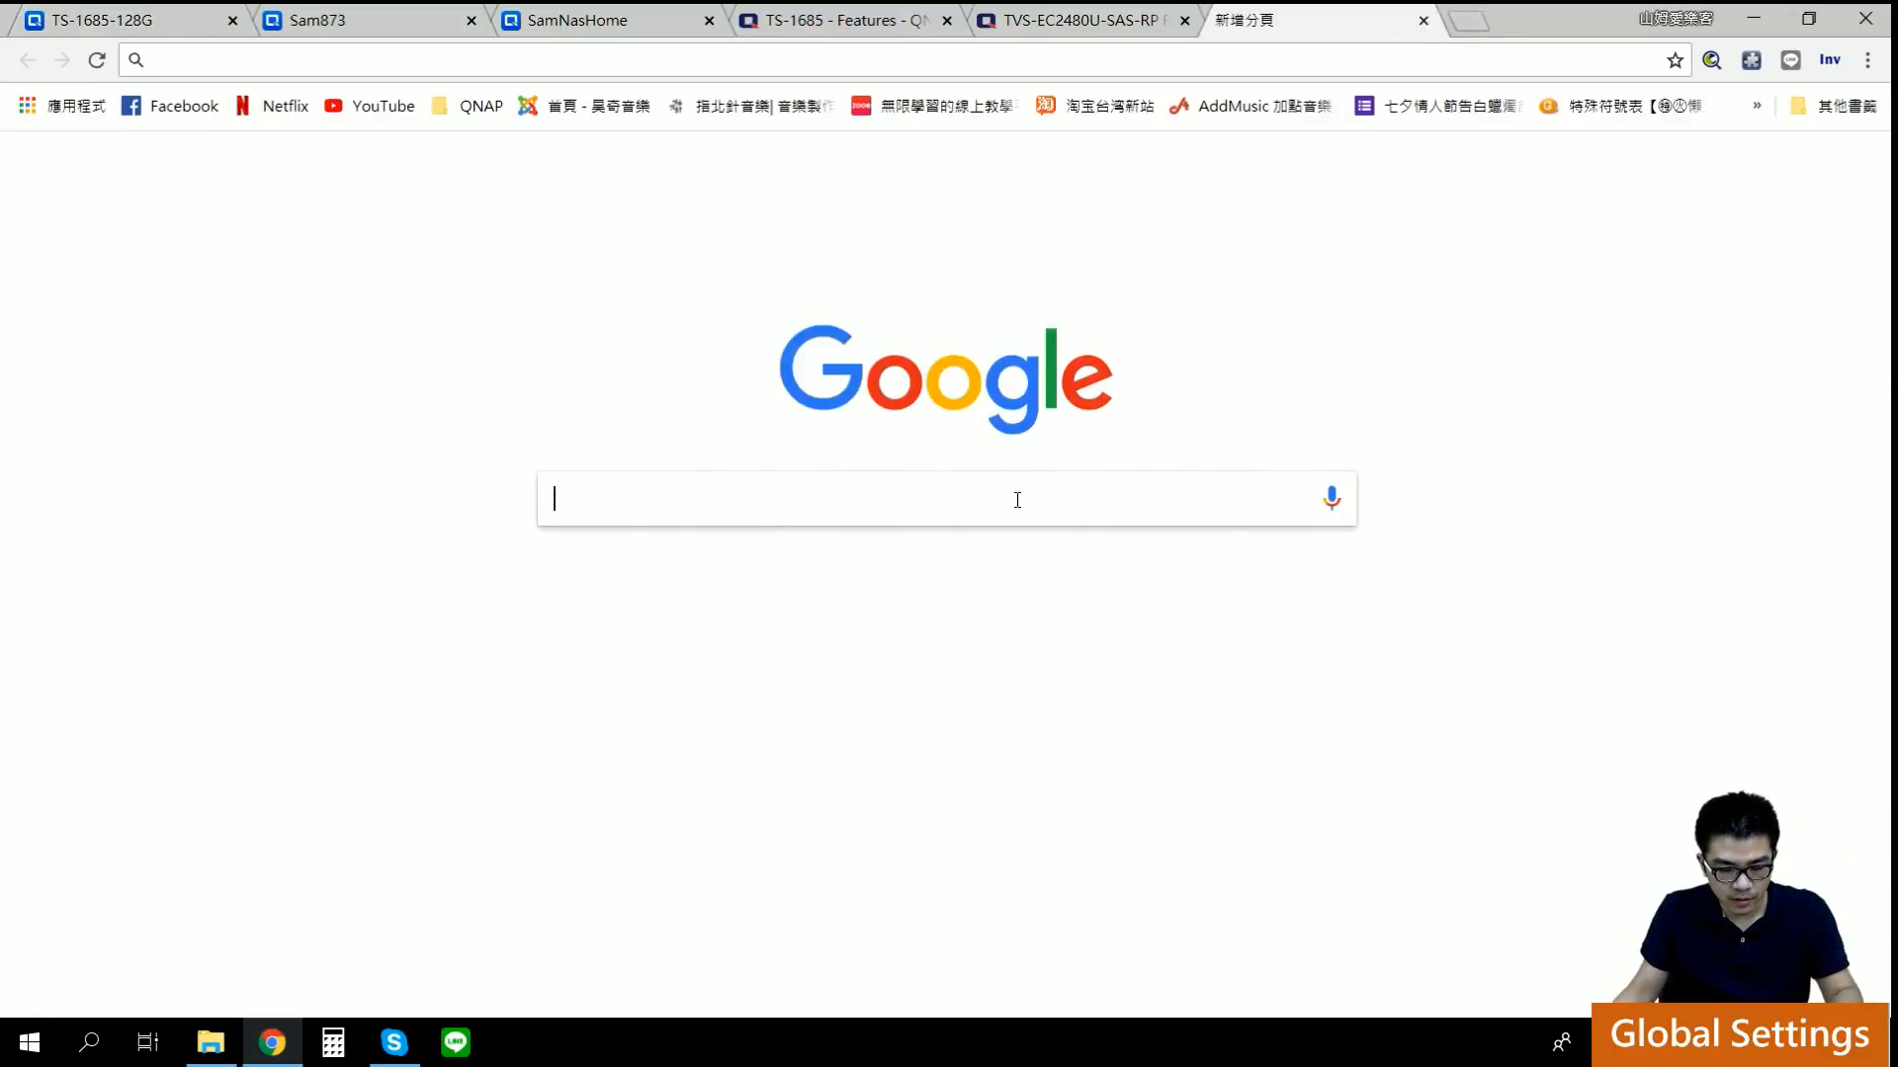
Step: Search 'HDD SMART', read the S.M.A.R.T. Wikipedia article, then return to the QNAP tab
text(HDD SMART)
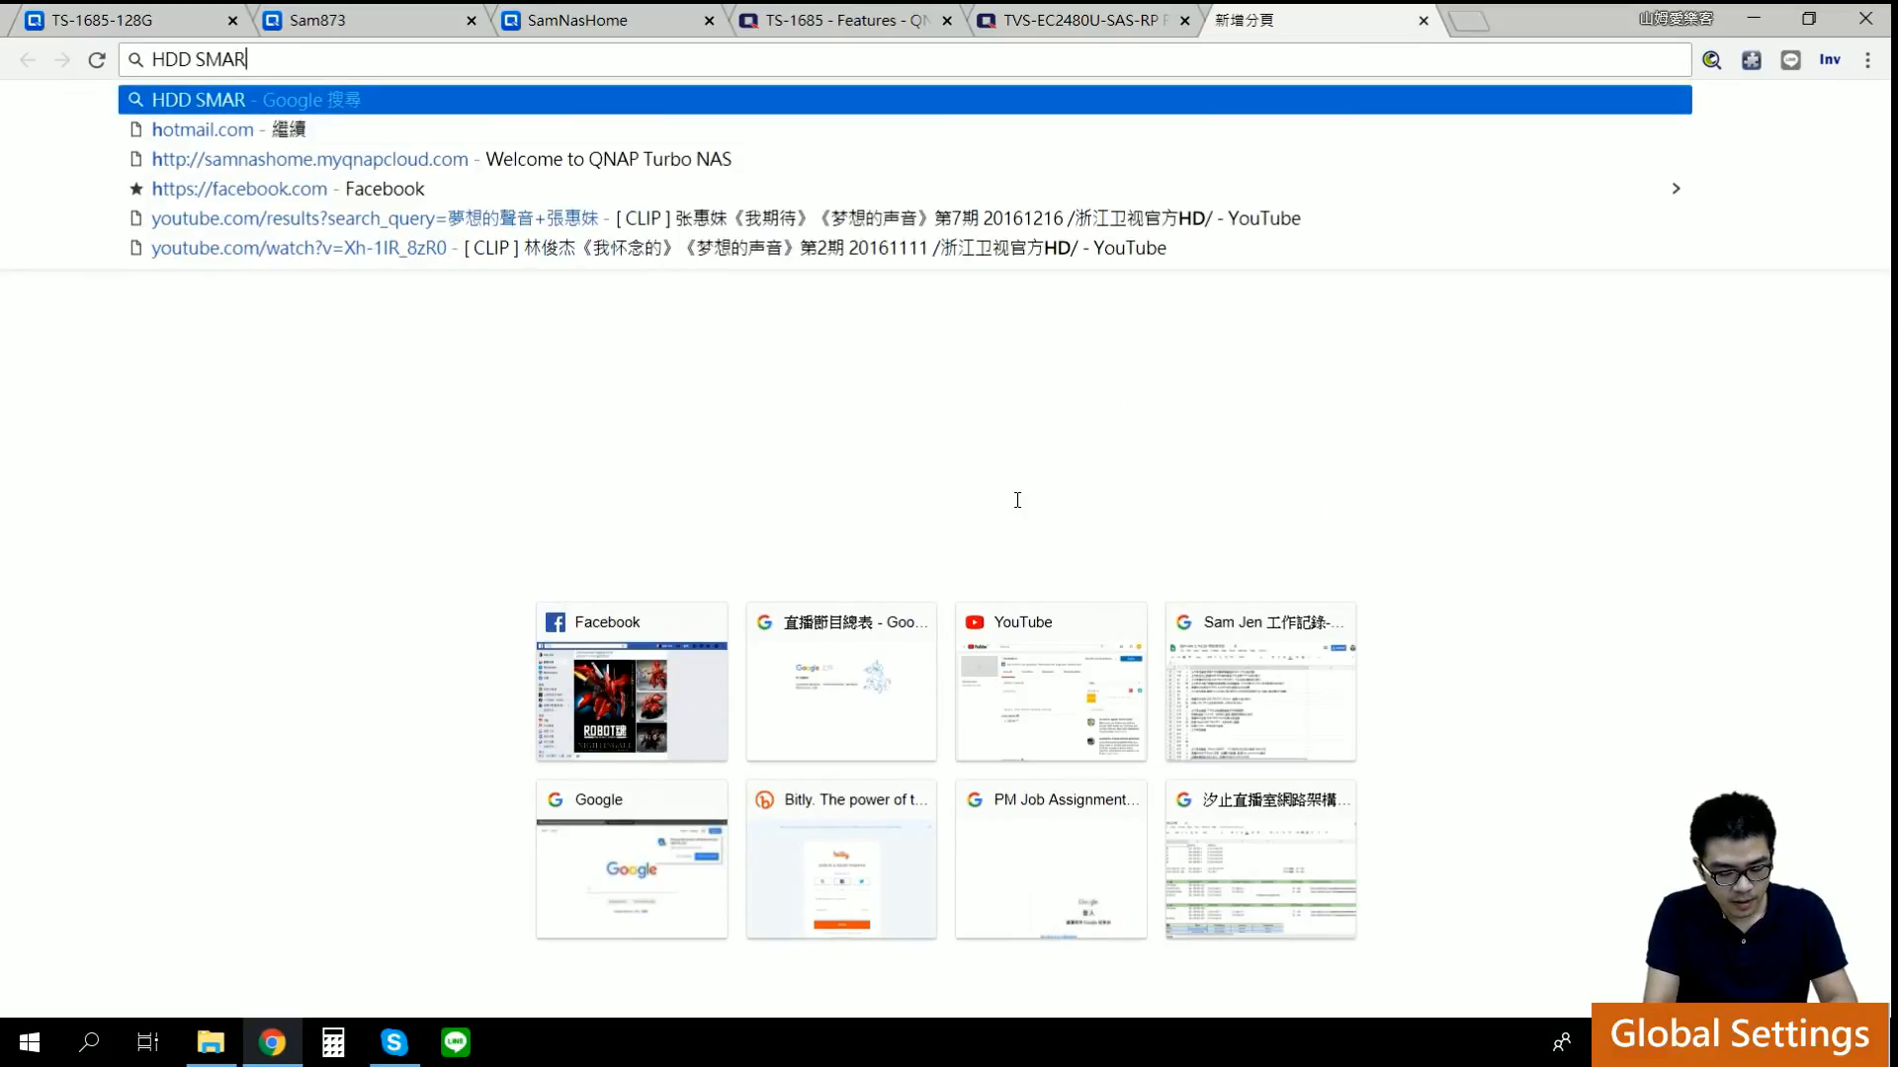
key(Return)
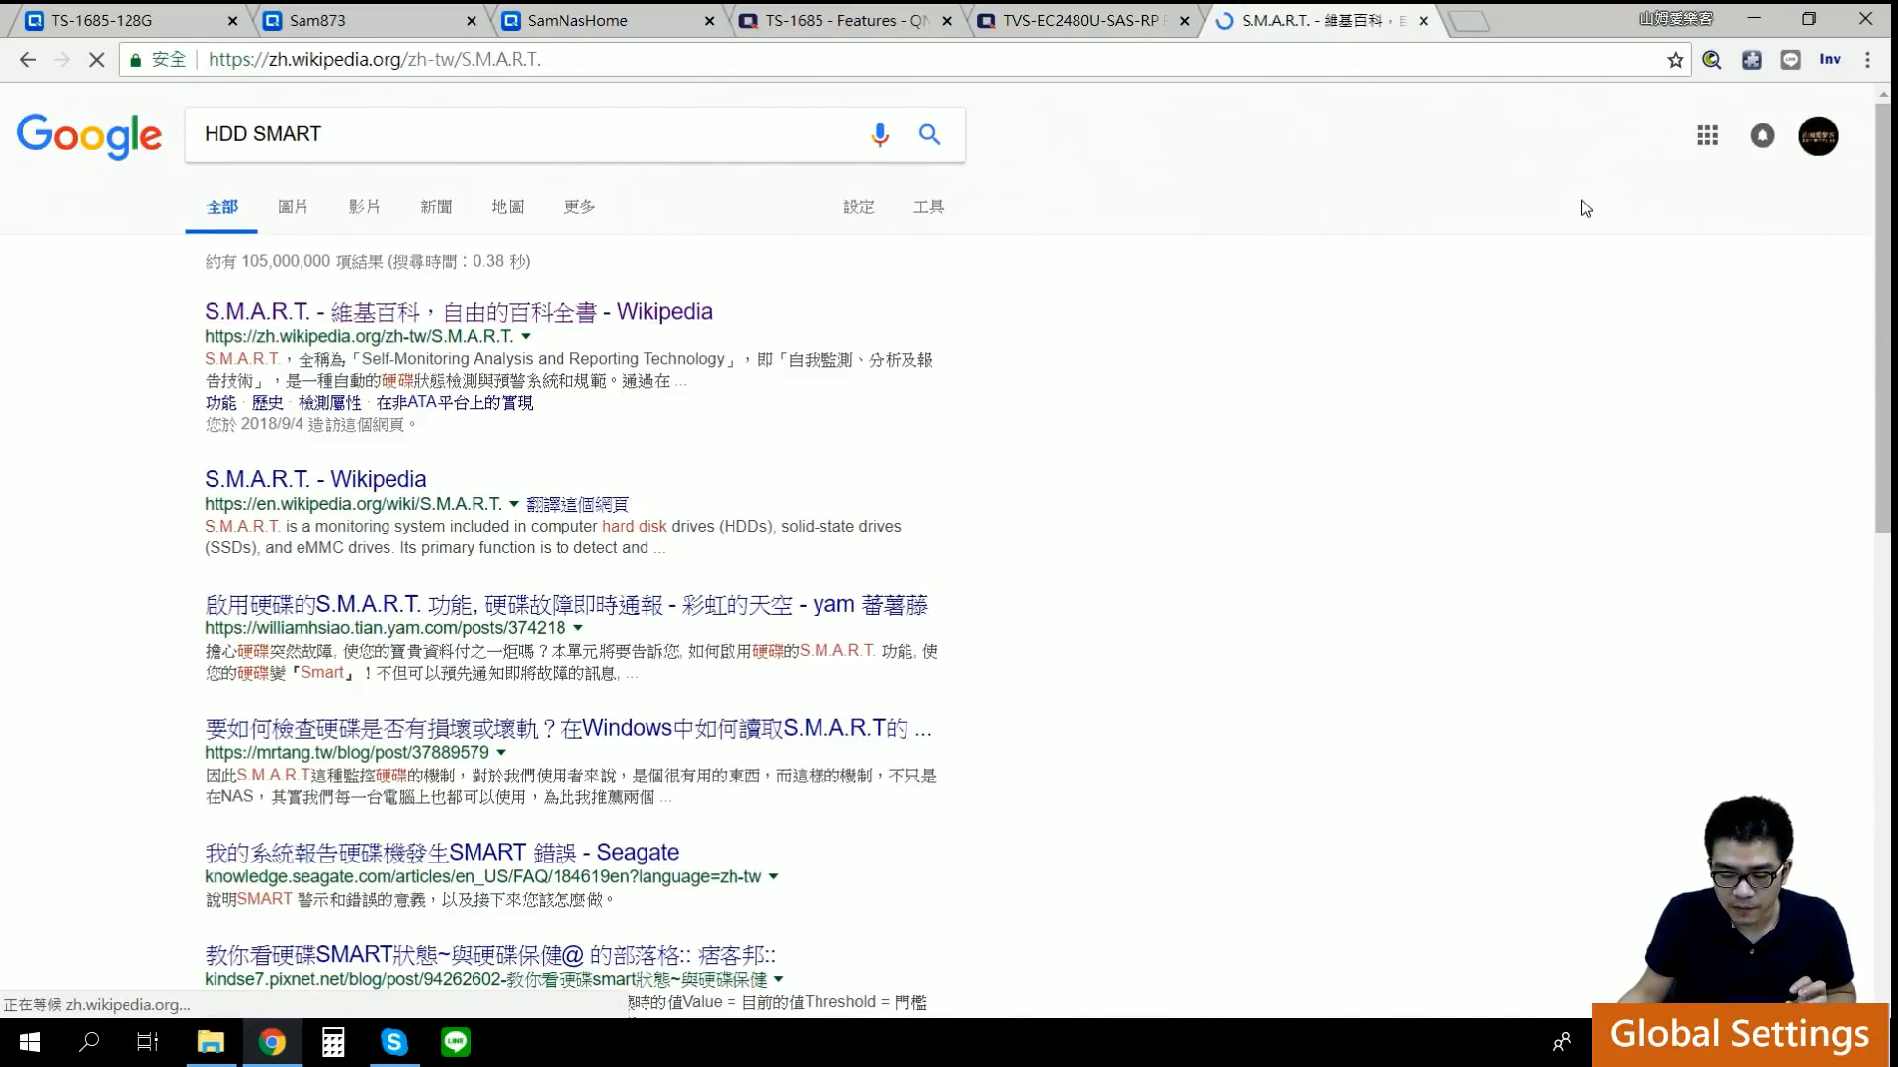
drag(432, 583, 835, 581)
click(869, 712)
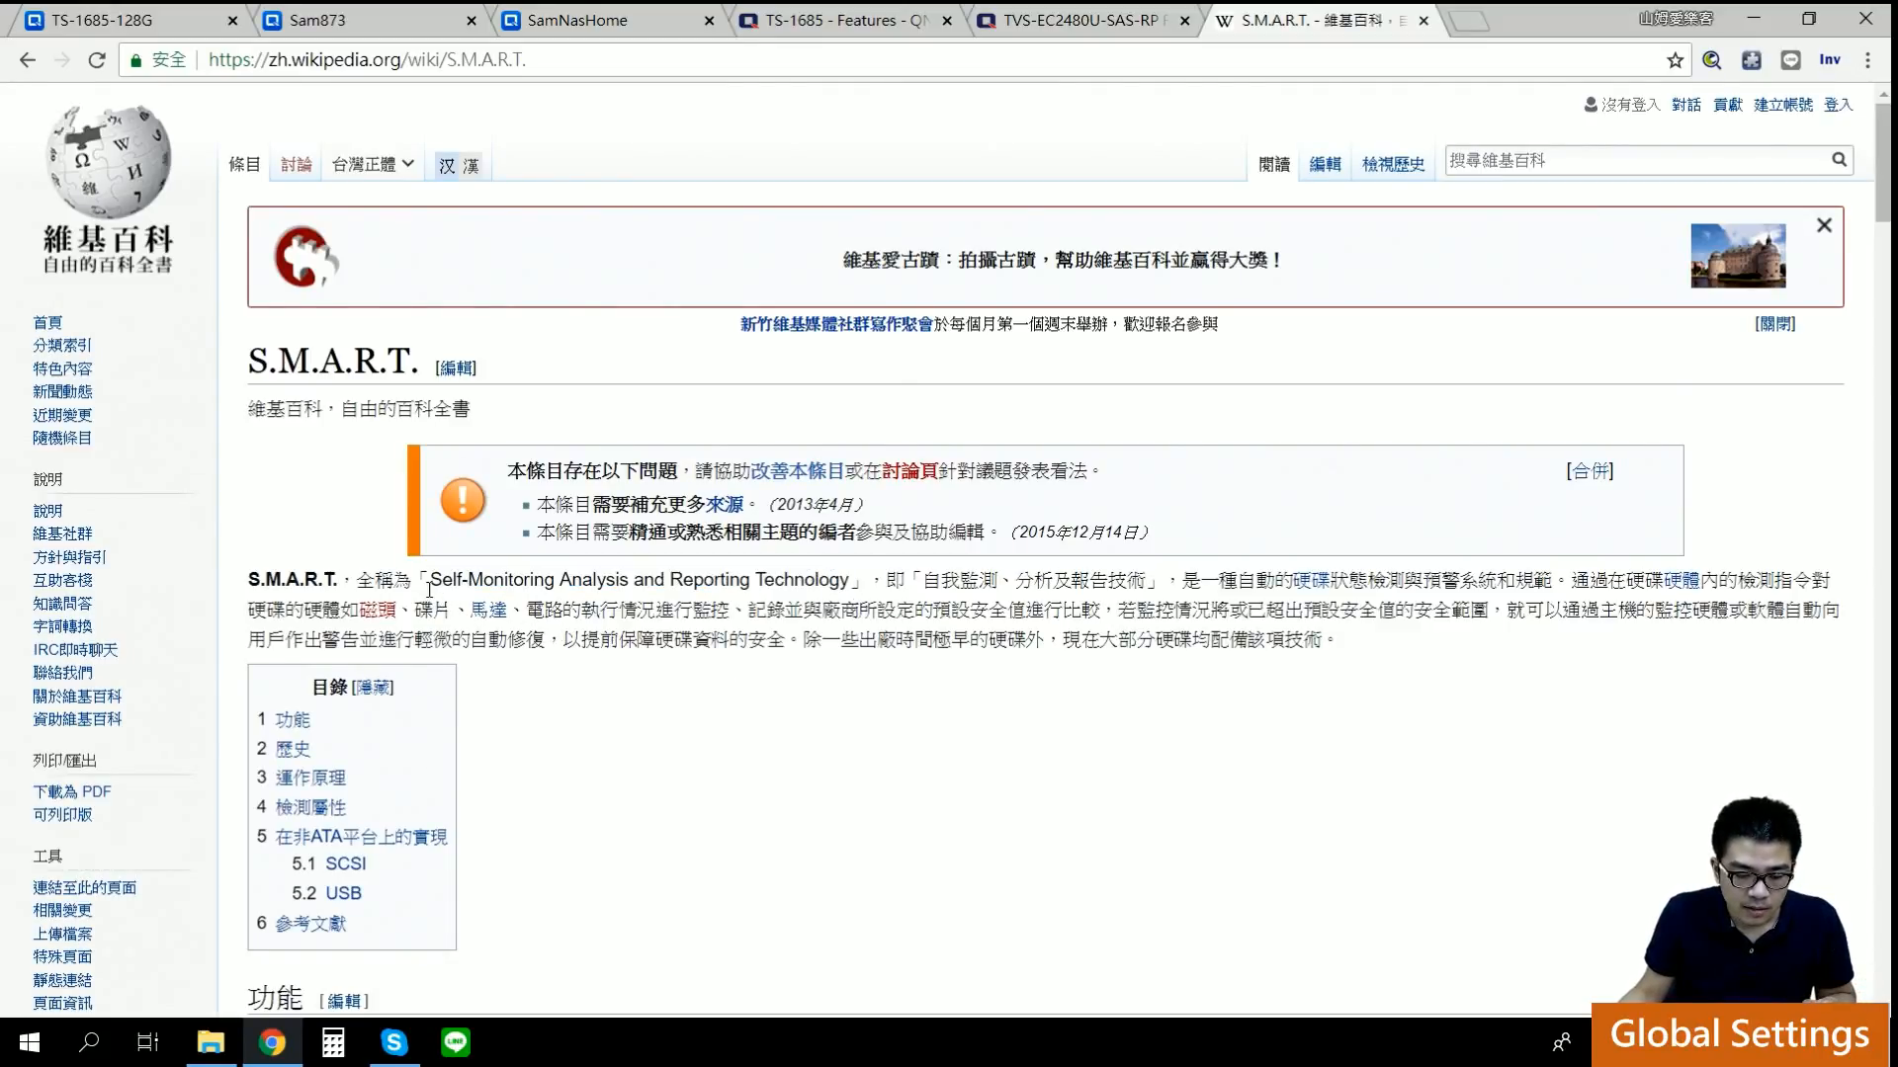
drag(436, 583, 791, 576)
click(813, 816)
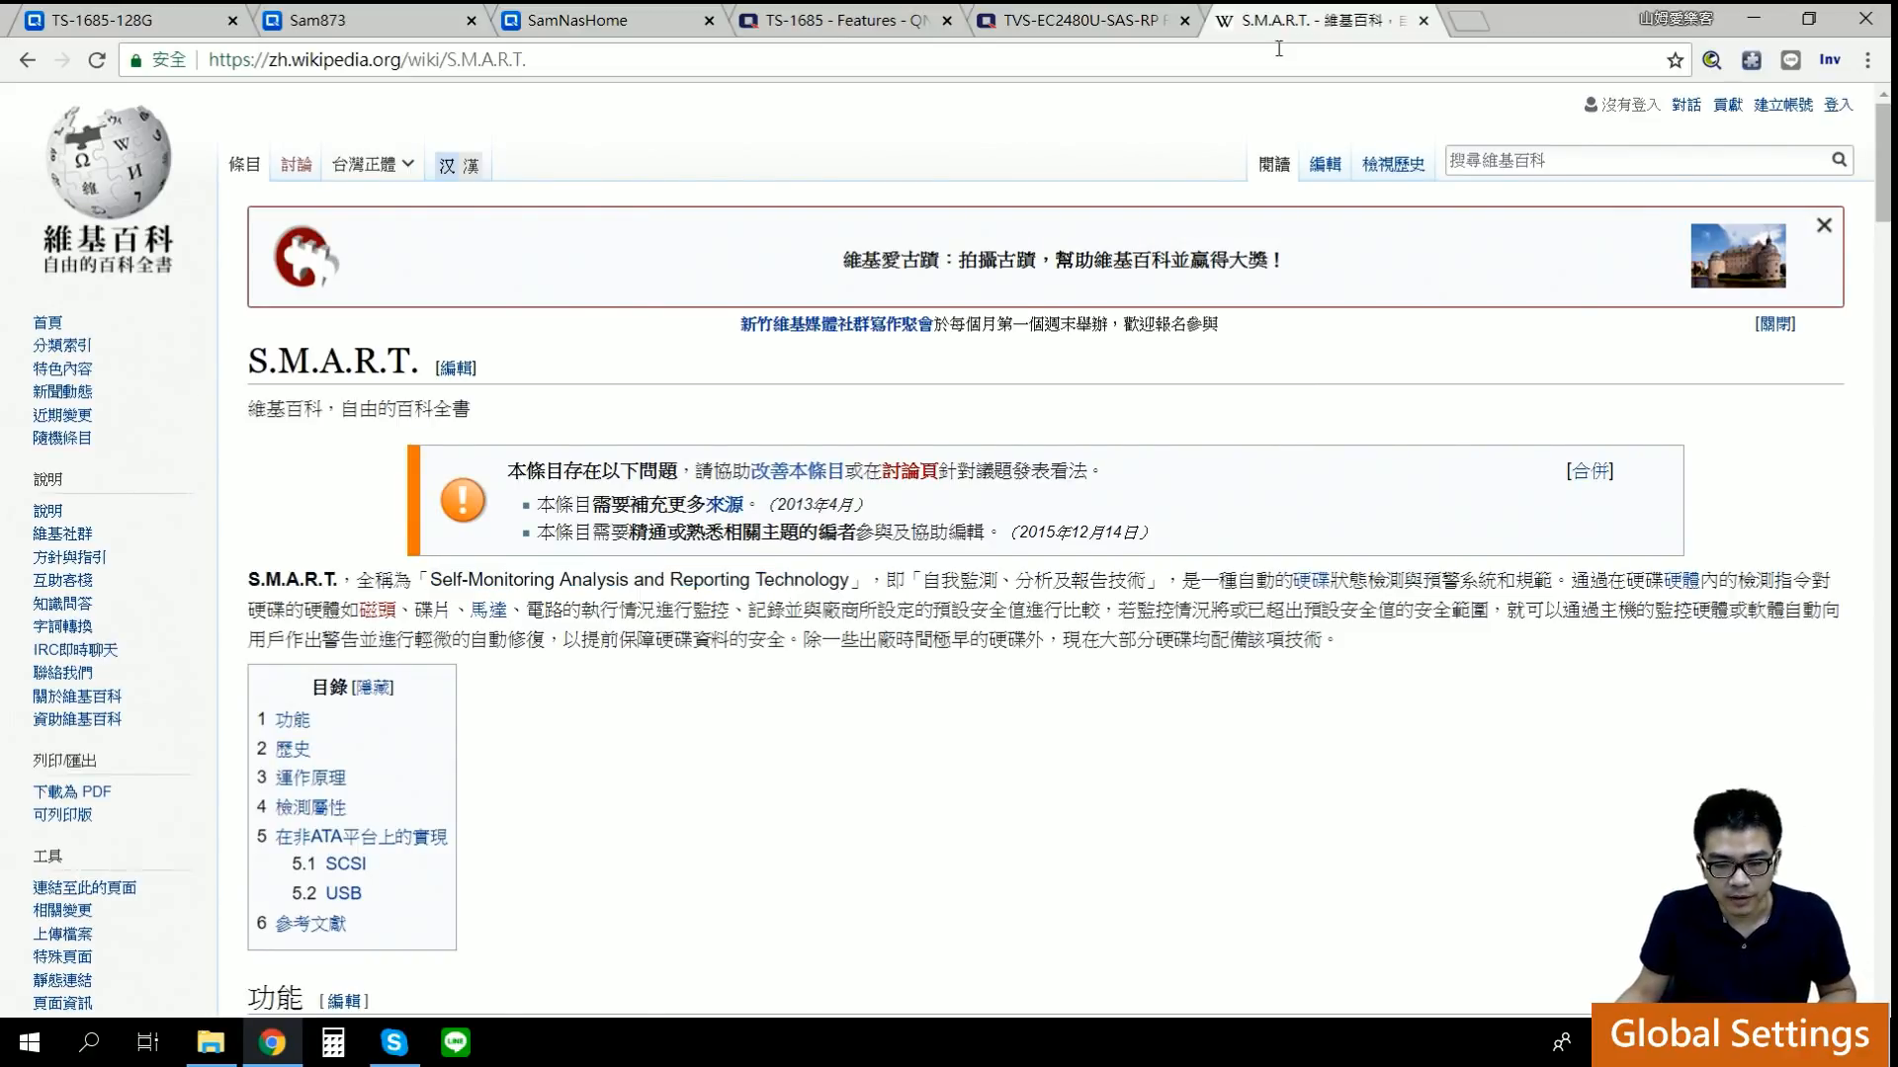
click(158, 22)
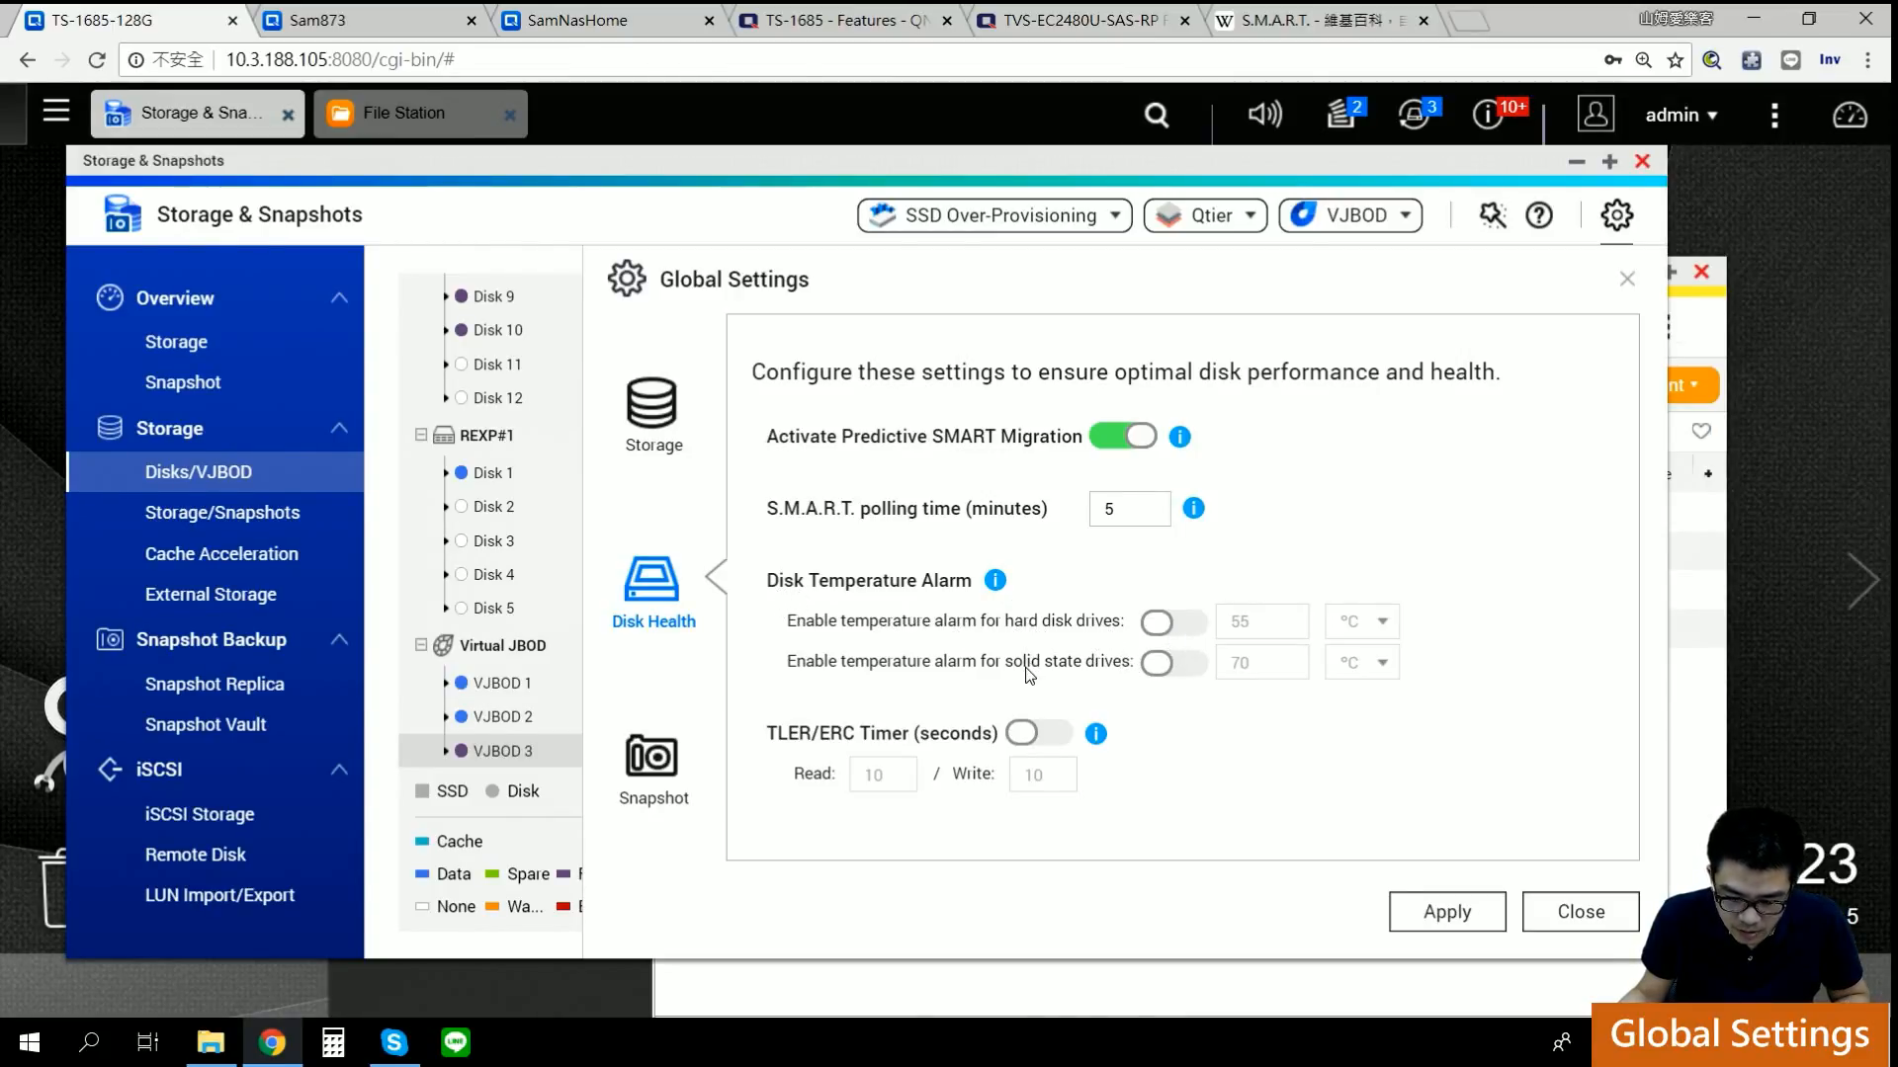
Step: Enable HDD and SSD temperature alarms in Celsius, with HDD at 30 °C and SSD at 70 °C, and apply
click(1184, 625)
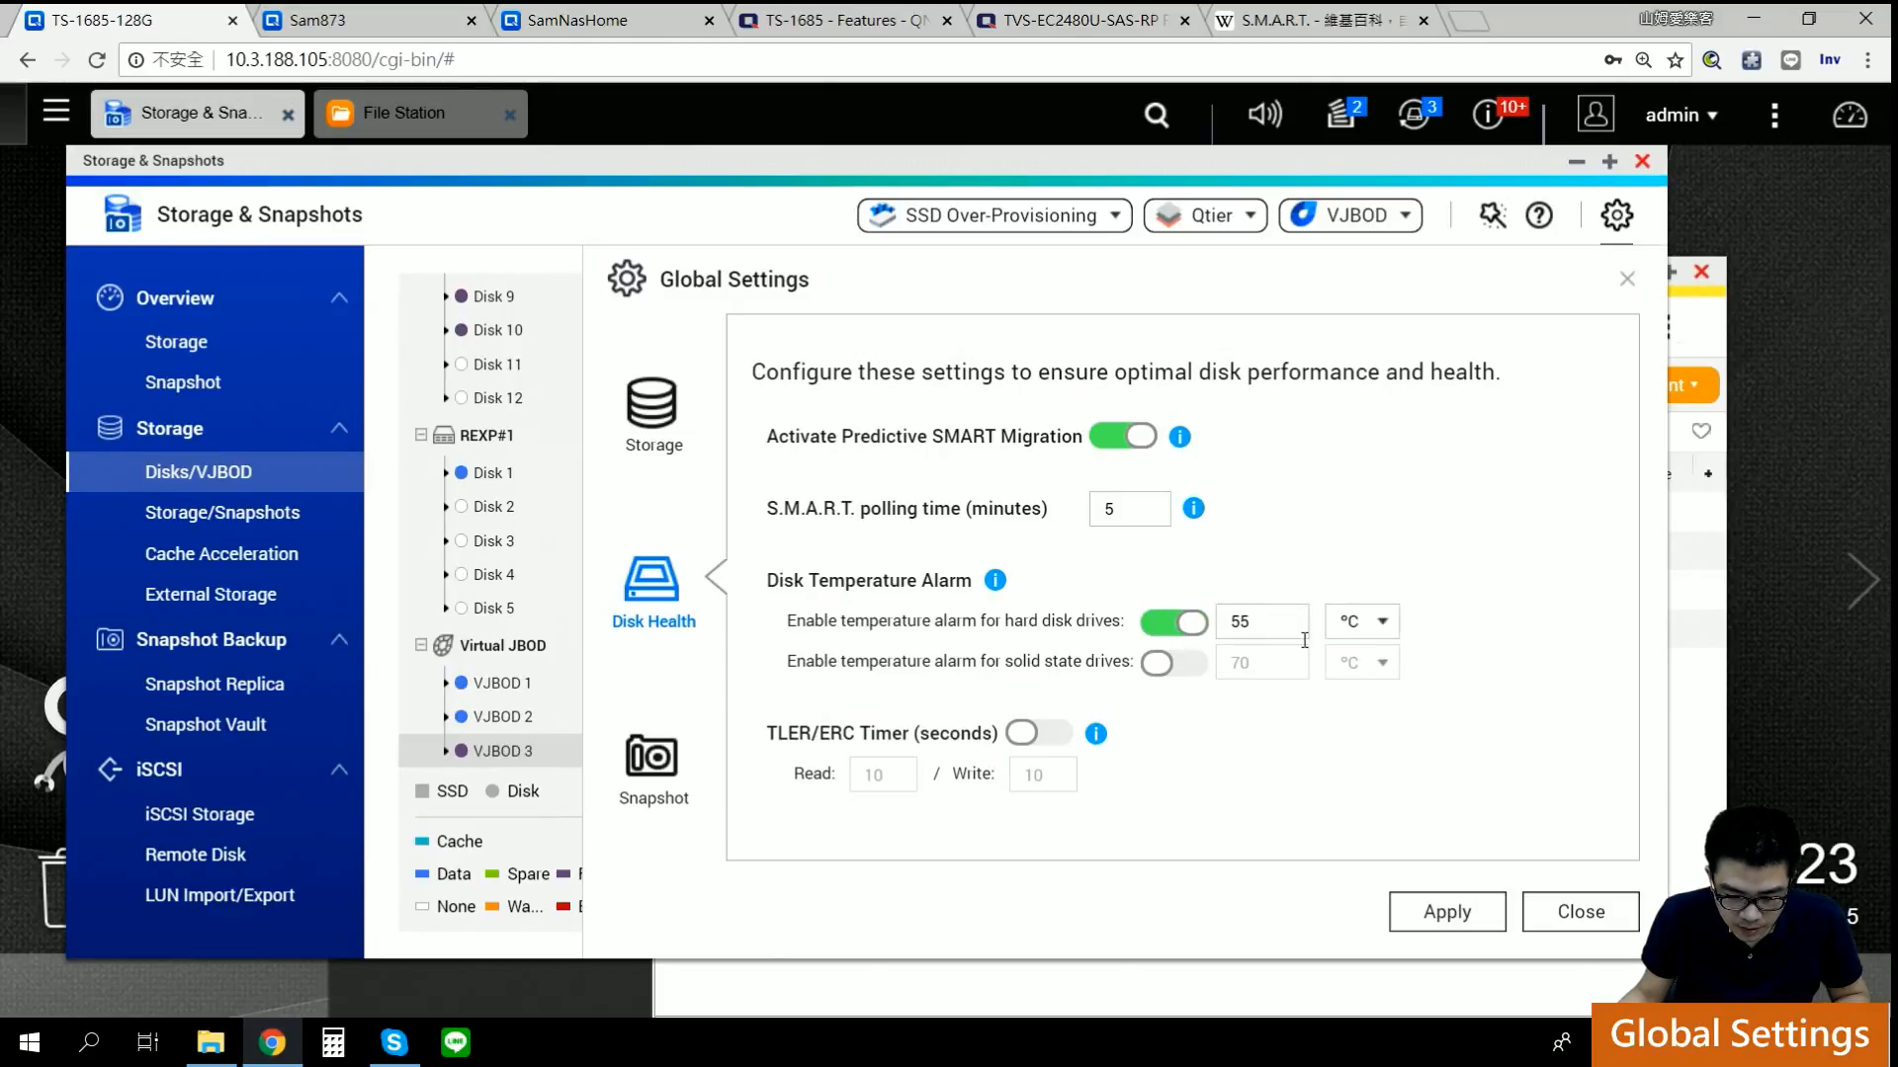
click(1378, 622)
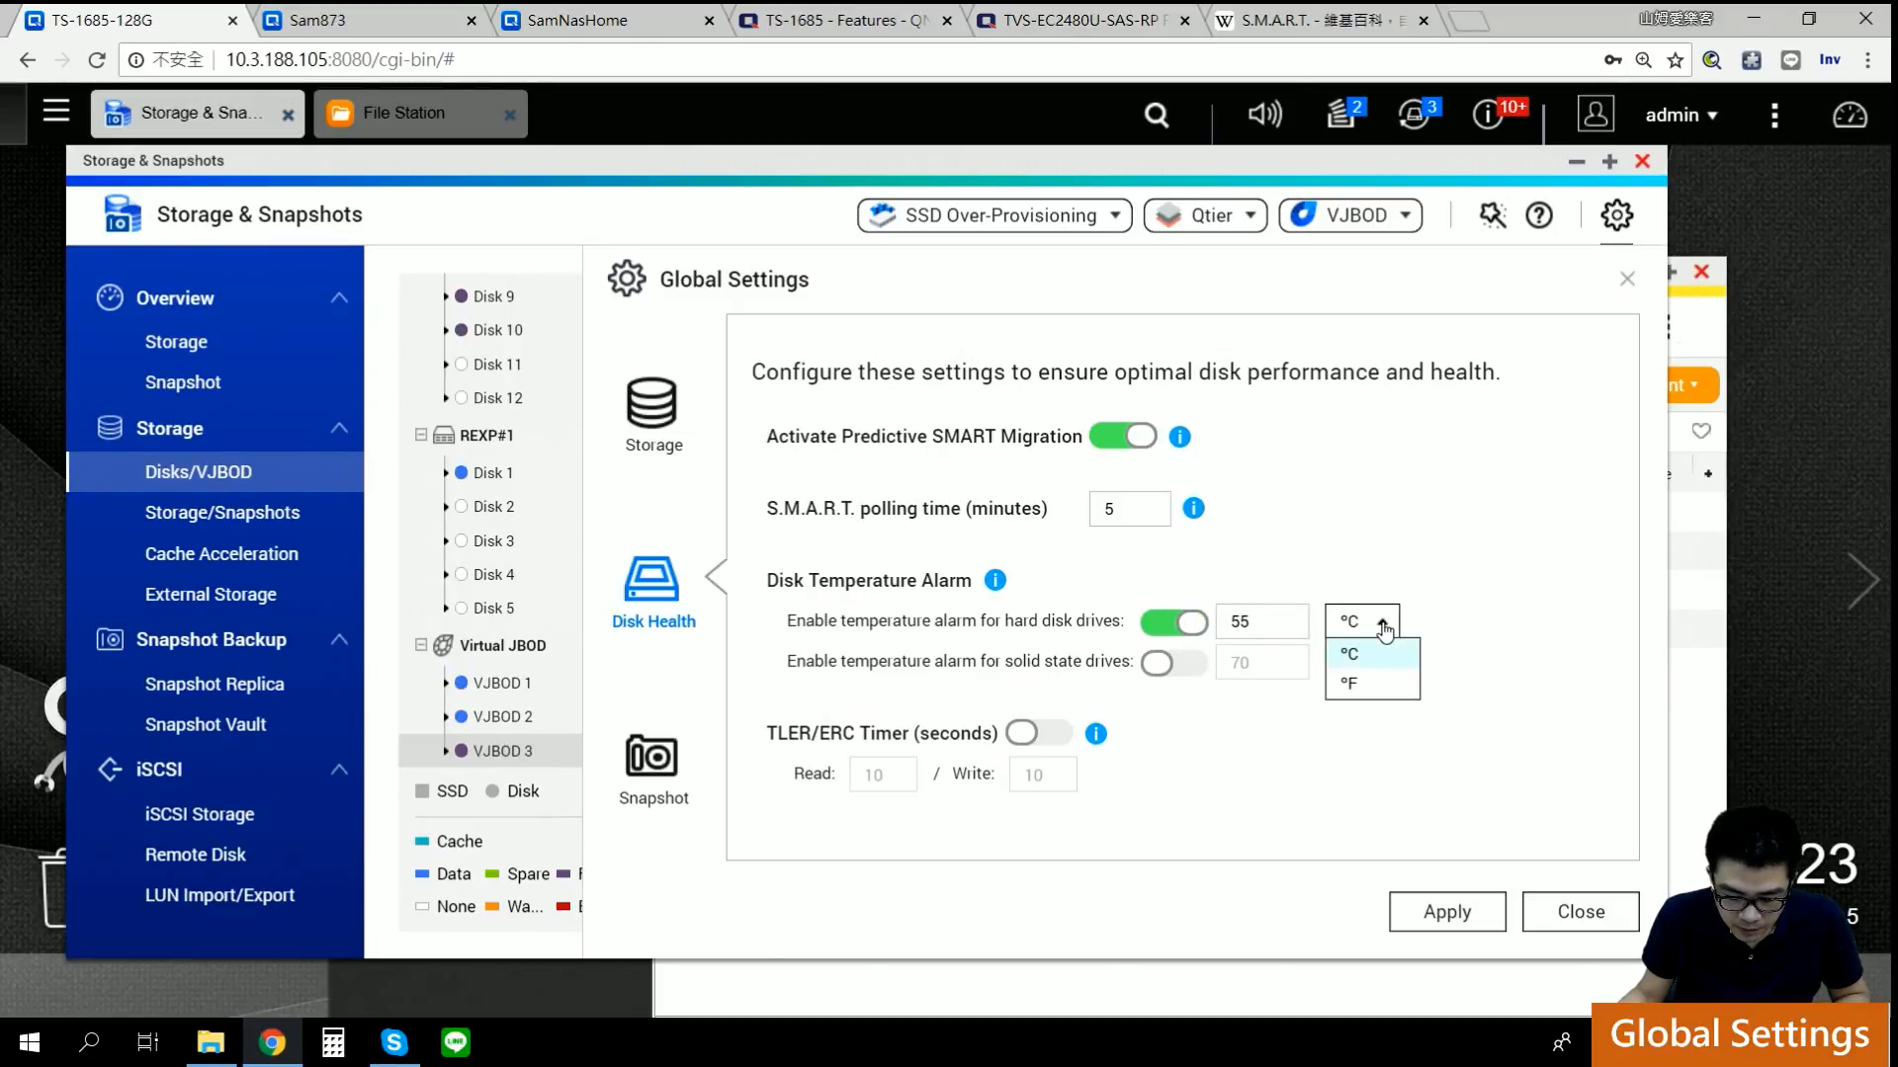
click(1468, 677)
click(1174, 663)
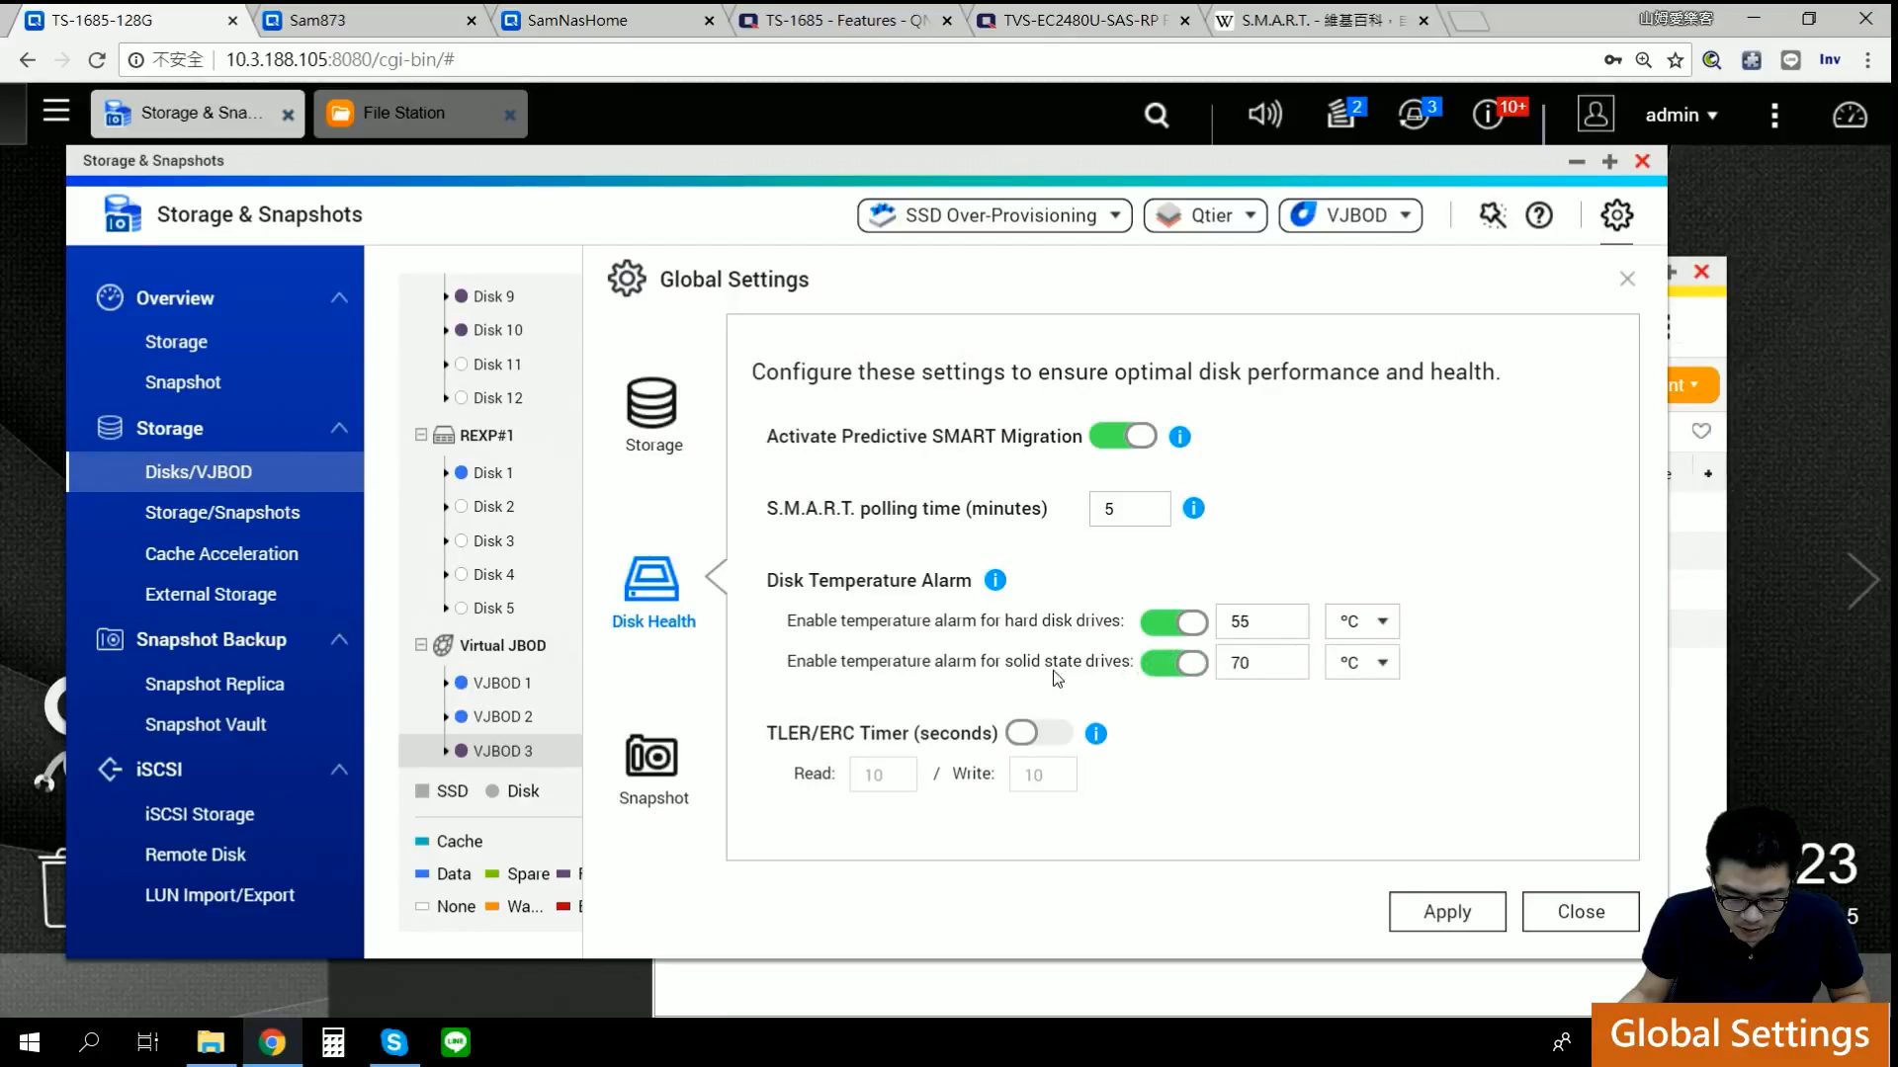
drag(1273, 624, 1202, 626)
text(30)
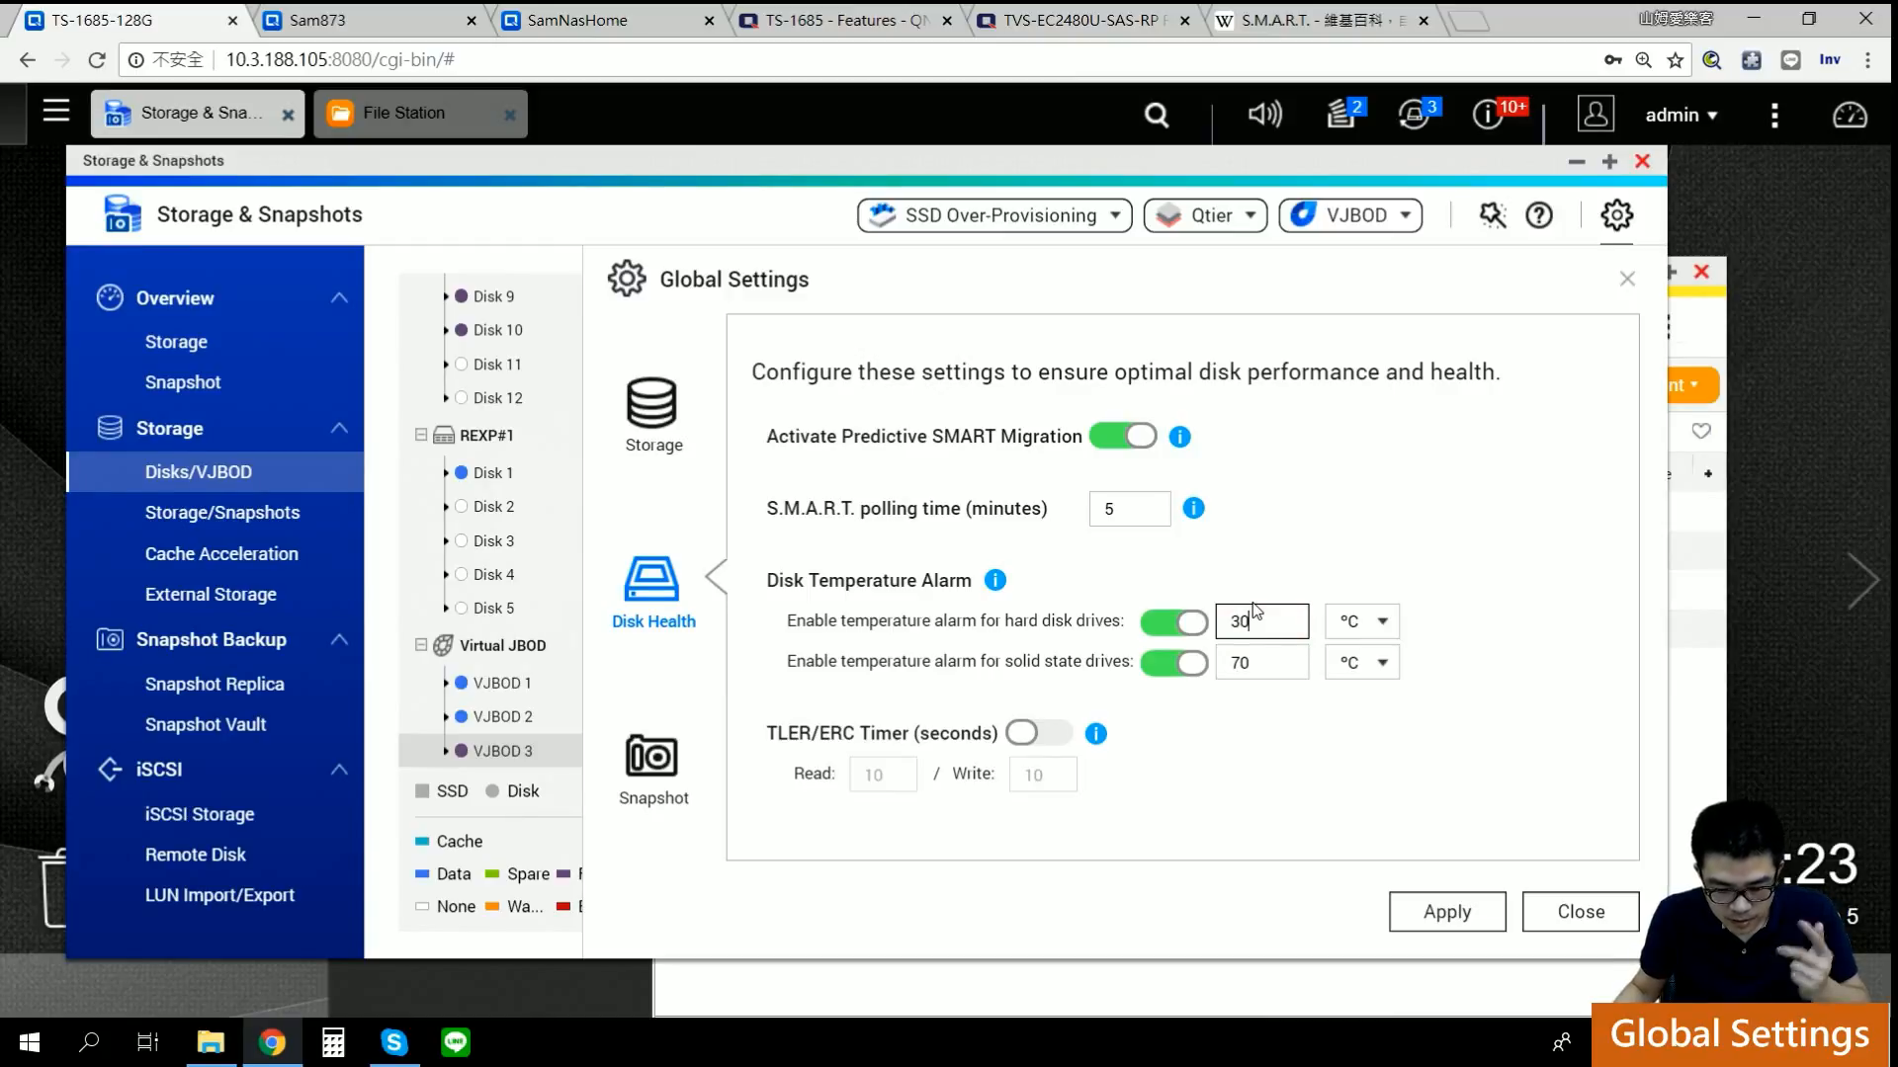
click(1441, 917)
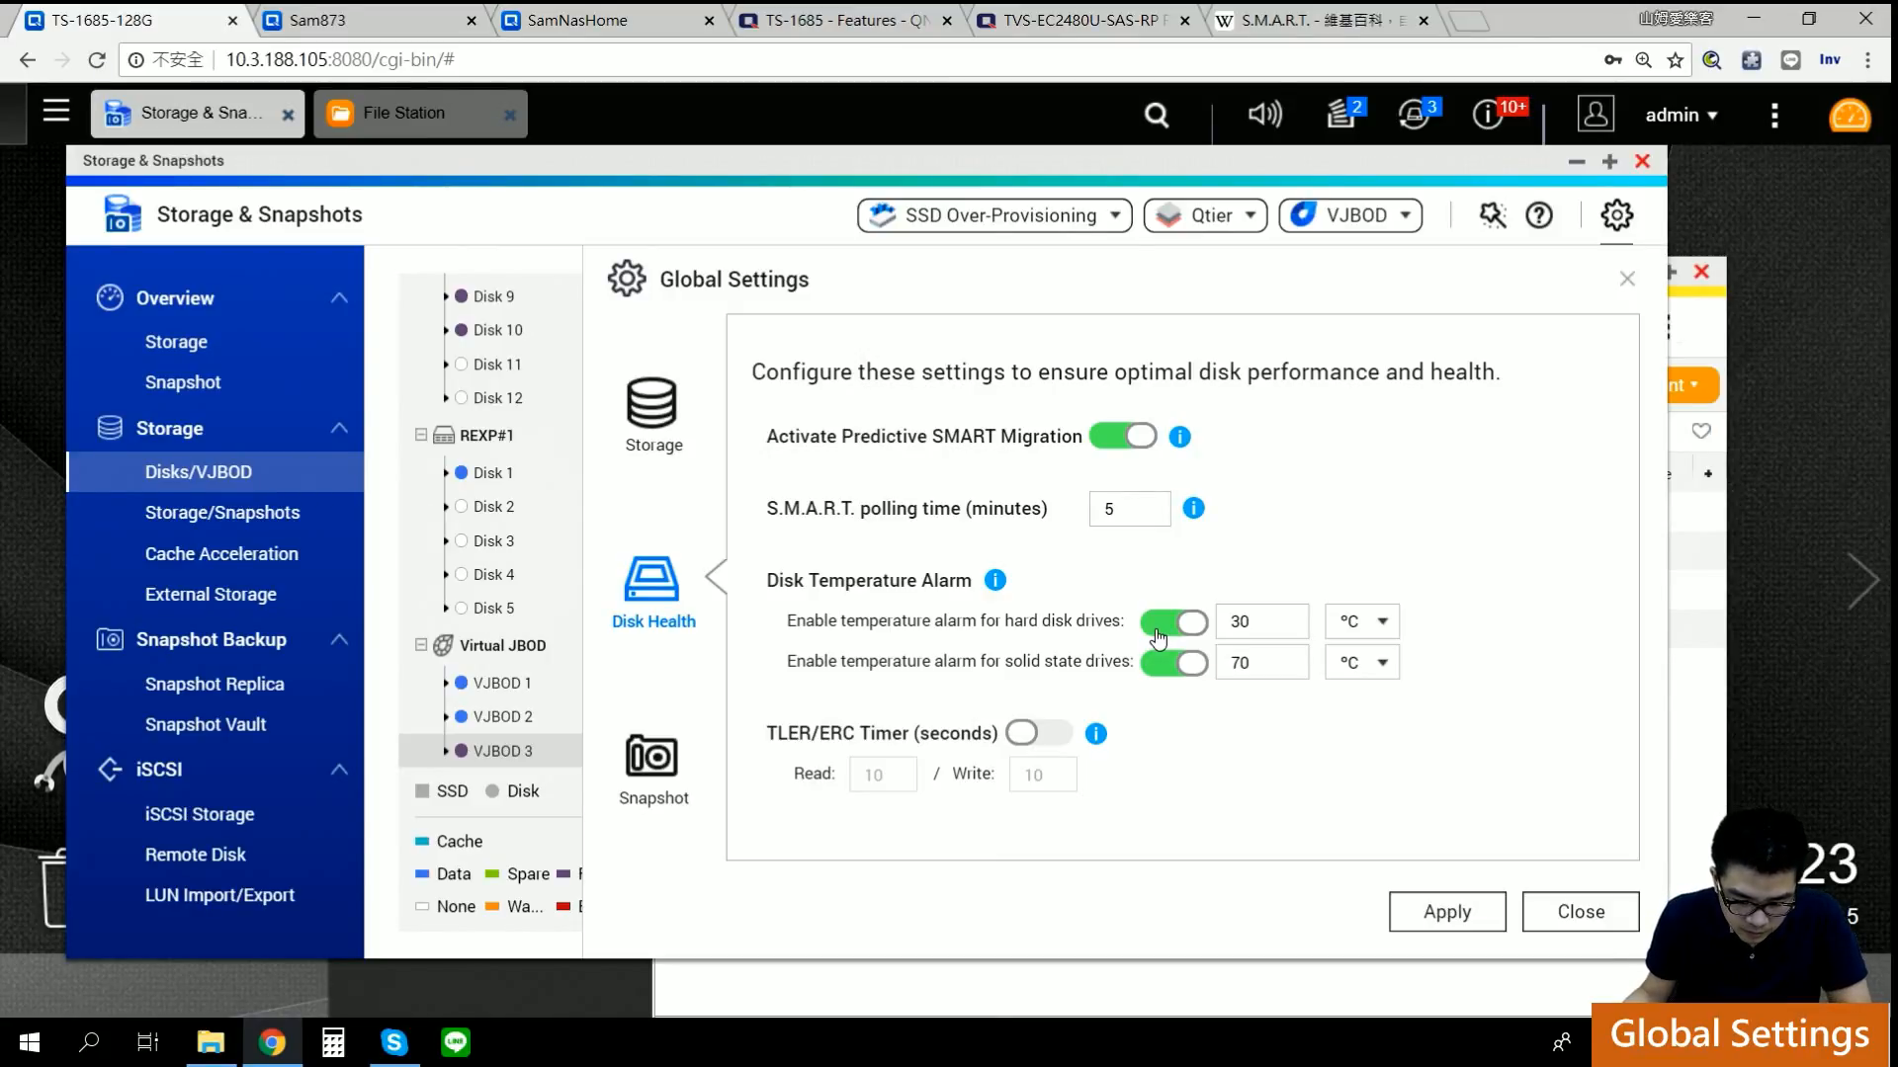
scroll(447, 420, up, 7)
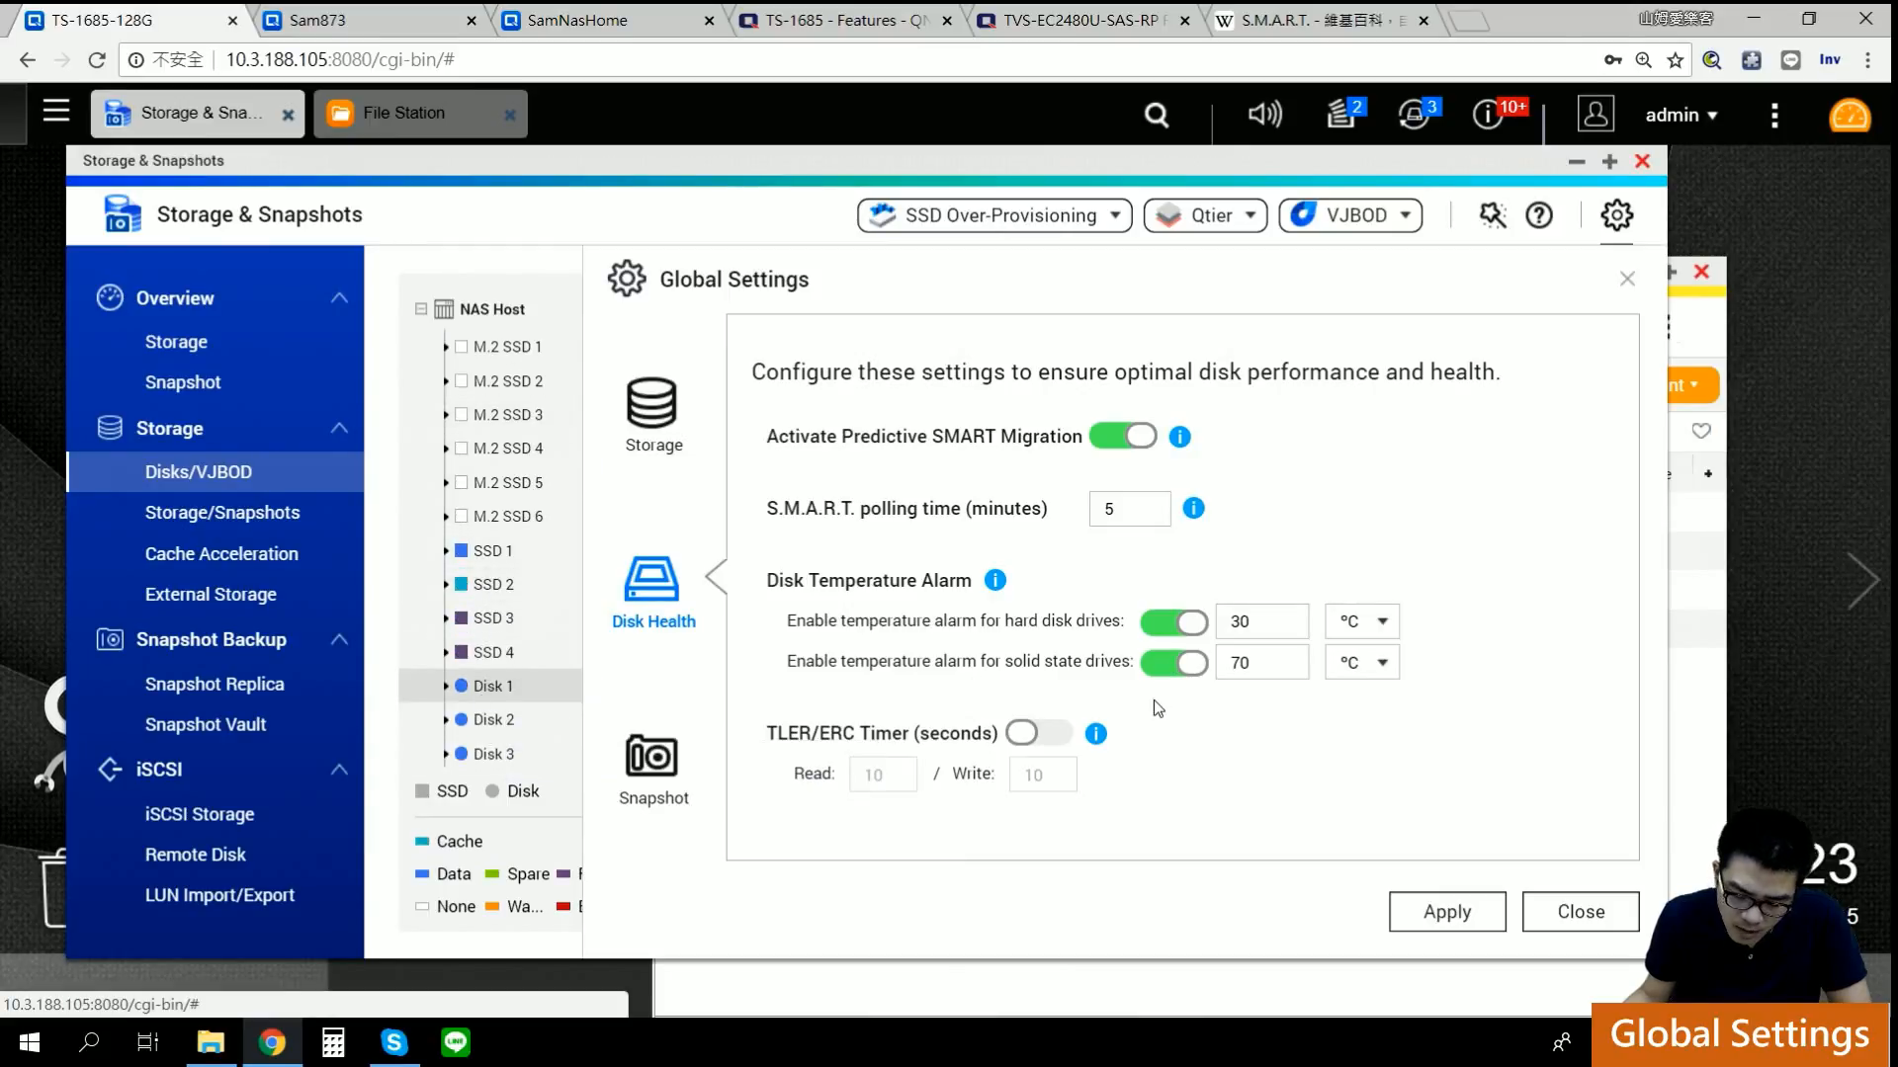
click(1096, 737)
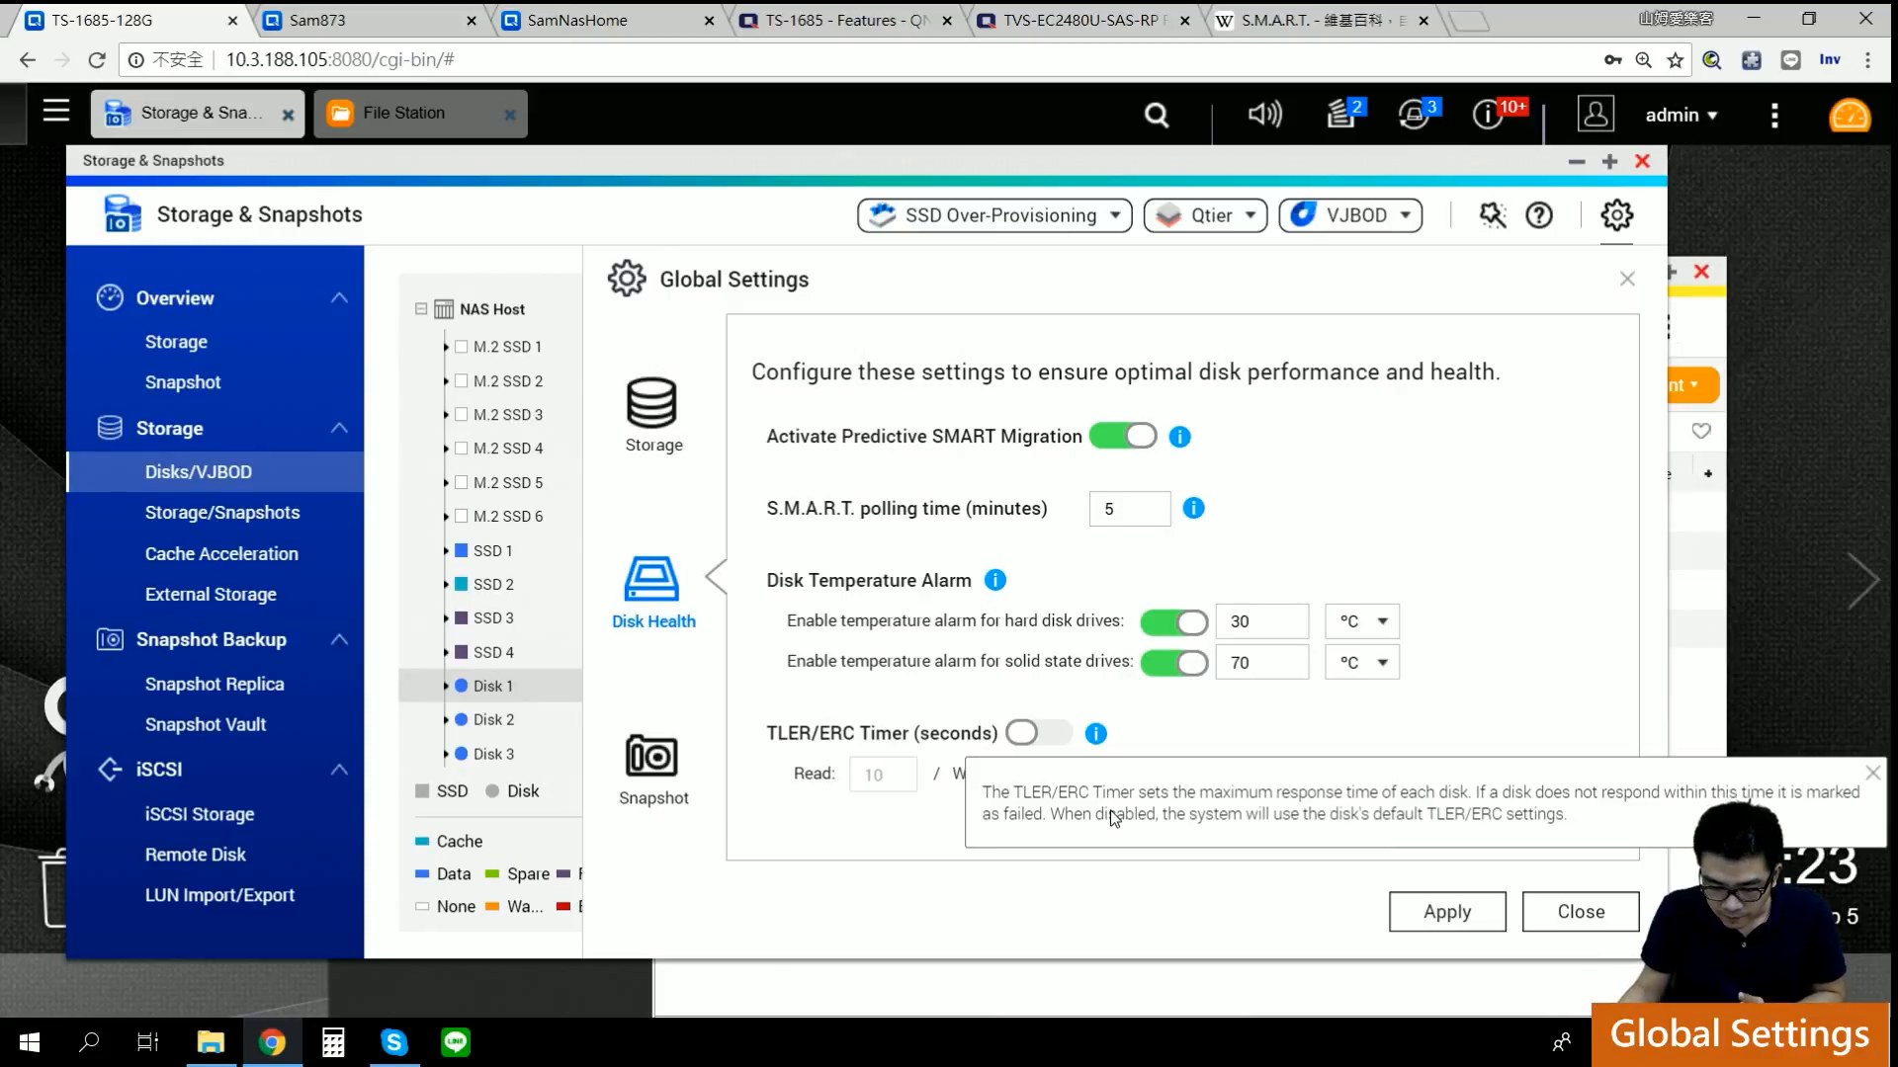
click(1271, 727)
click(1097, 741)
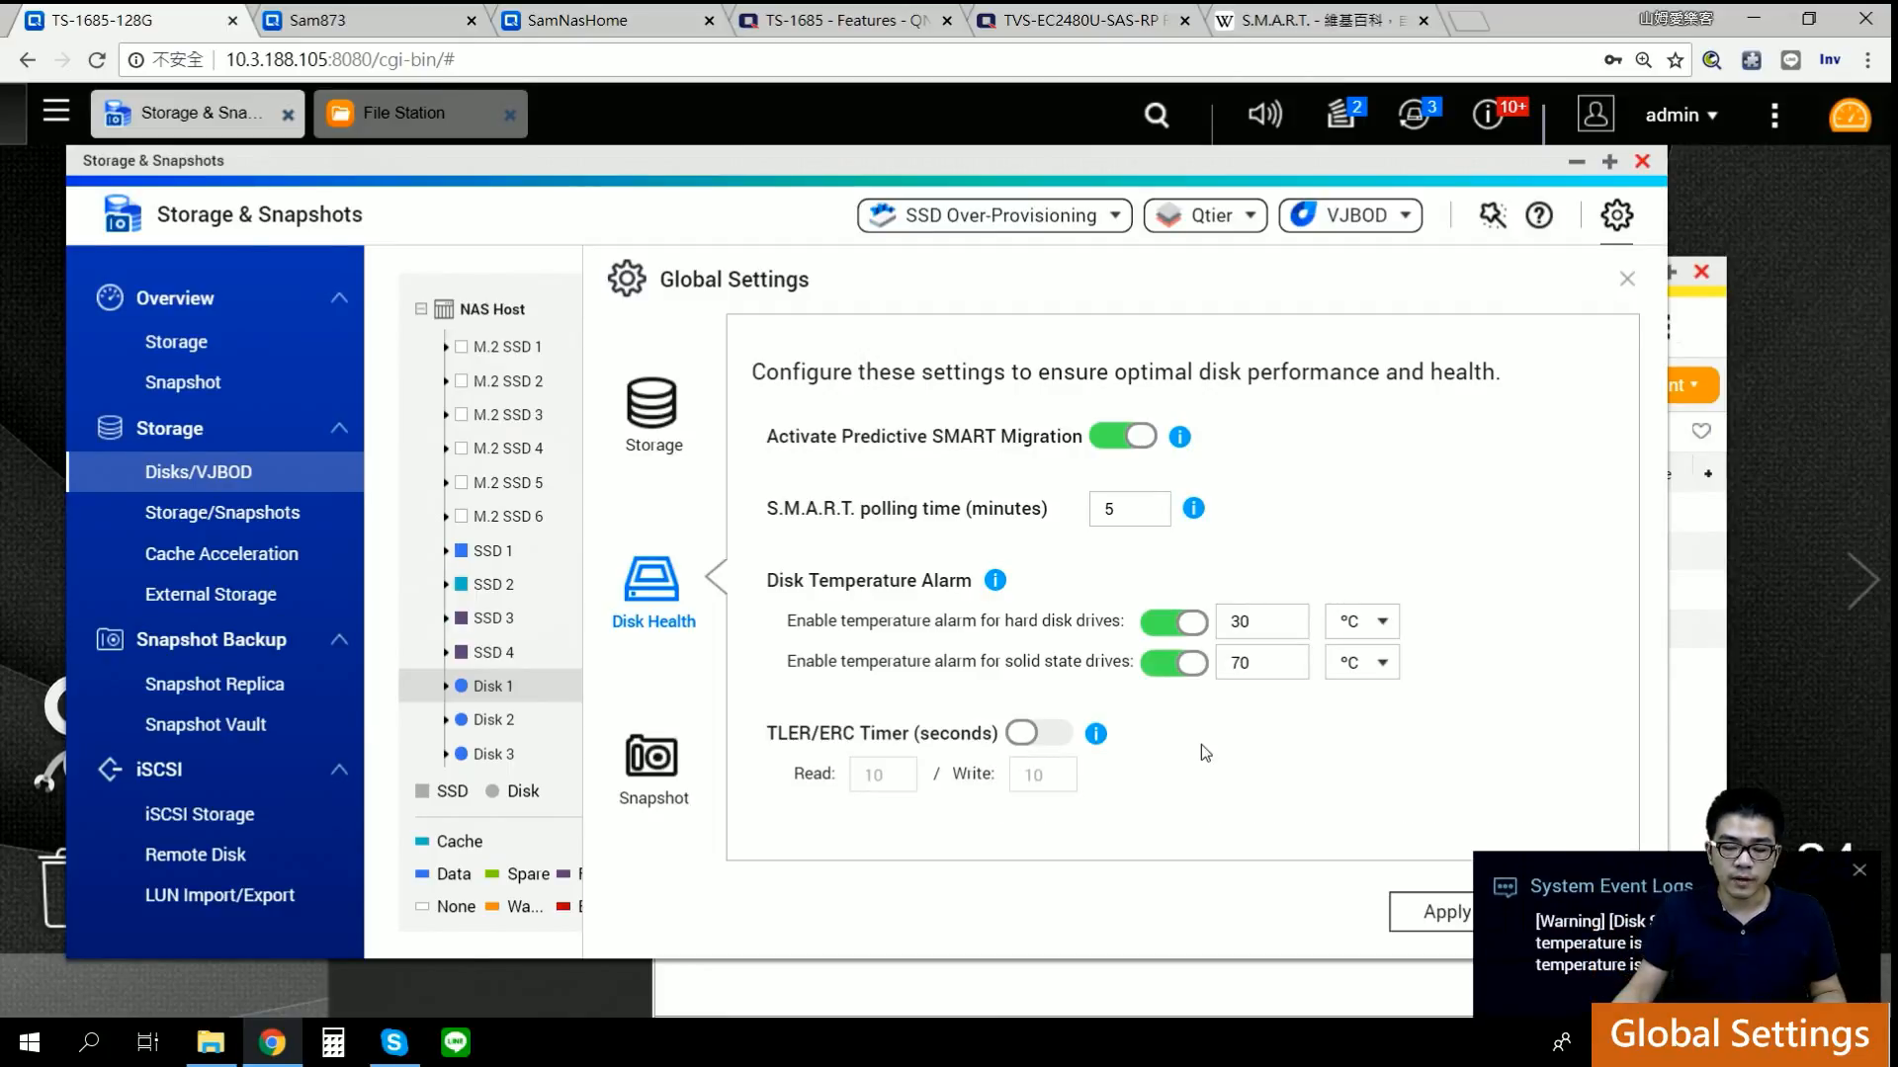
click(1857, 874)
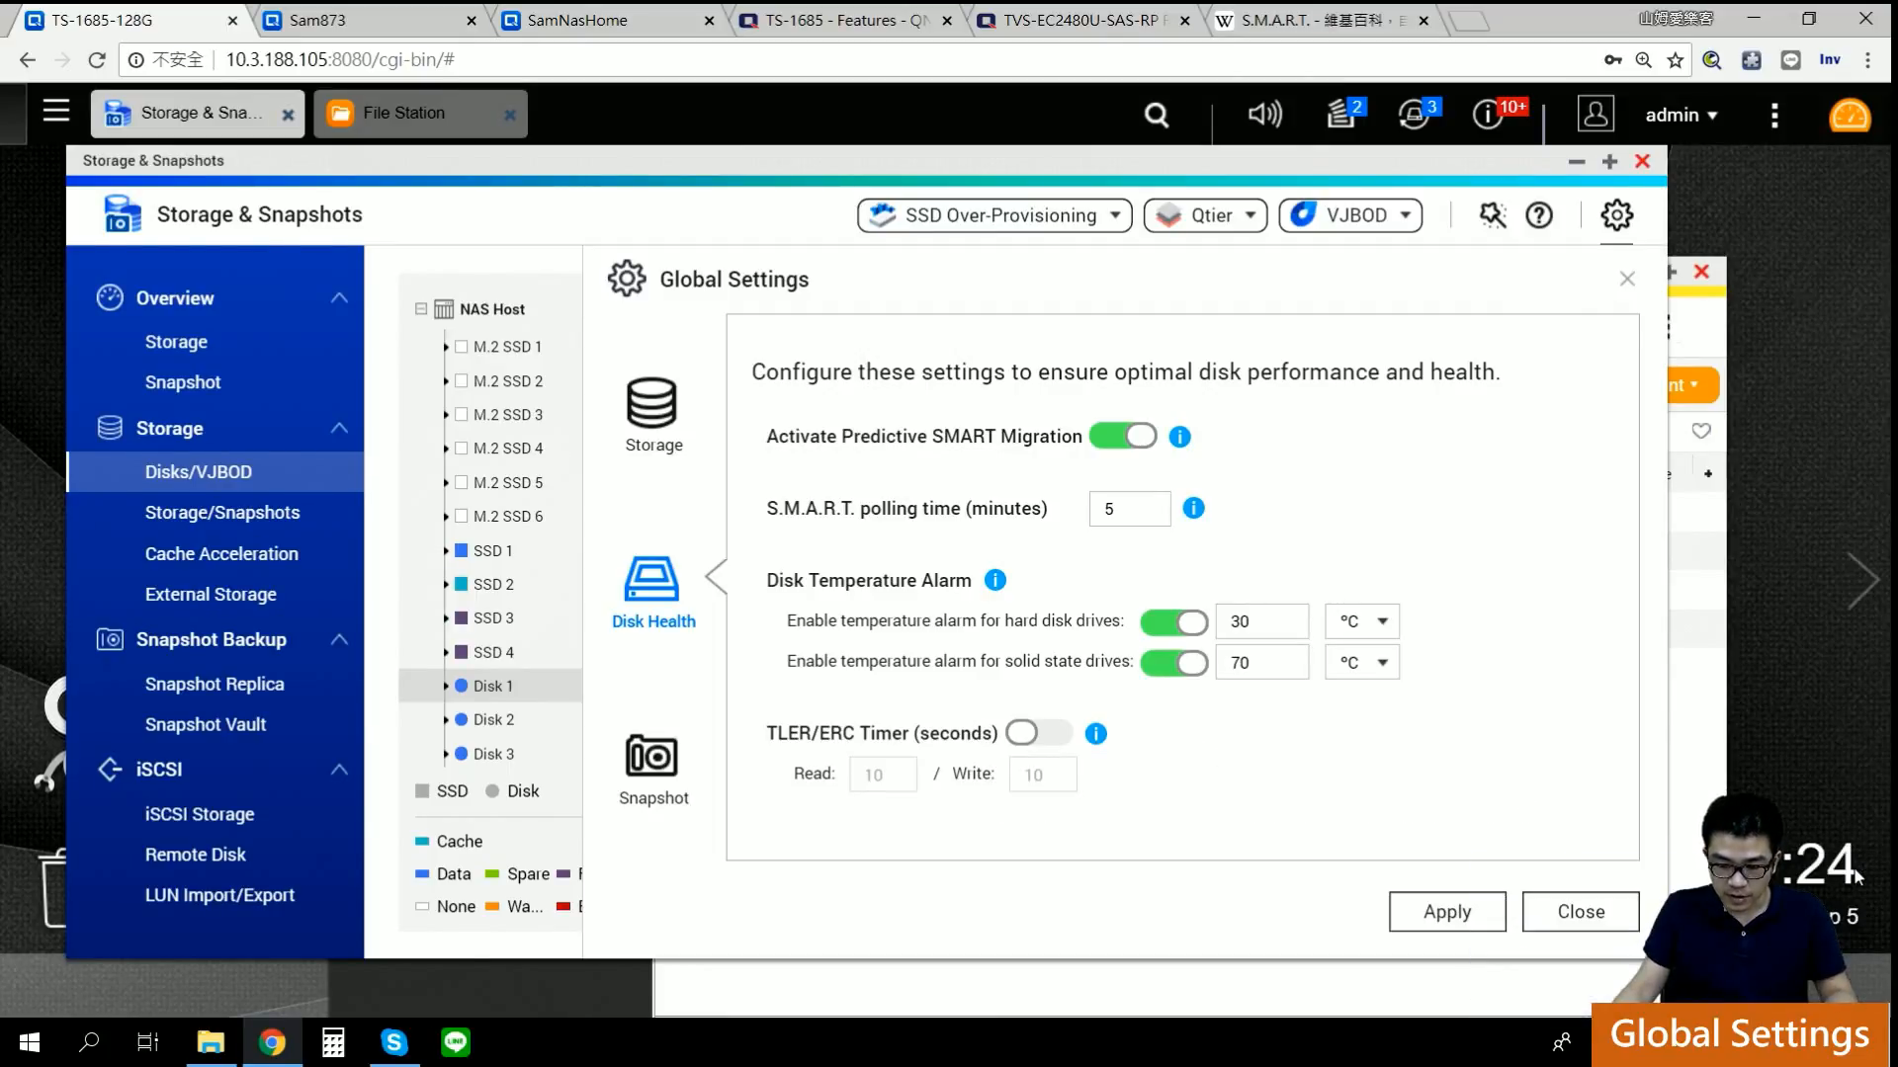
Step: Review the disk temperature warnings in notifications, then apply both temperature alarms switched off
click(1507, 122)
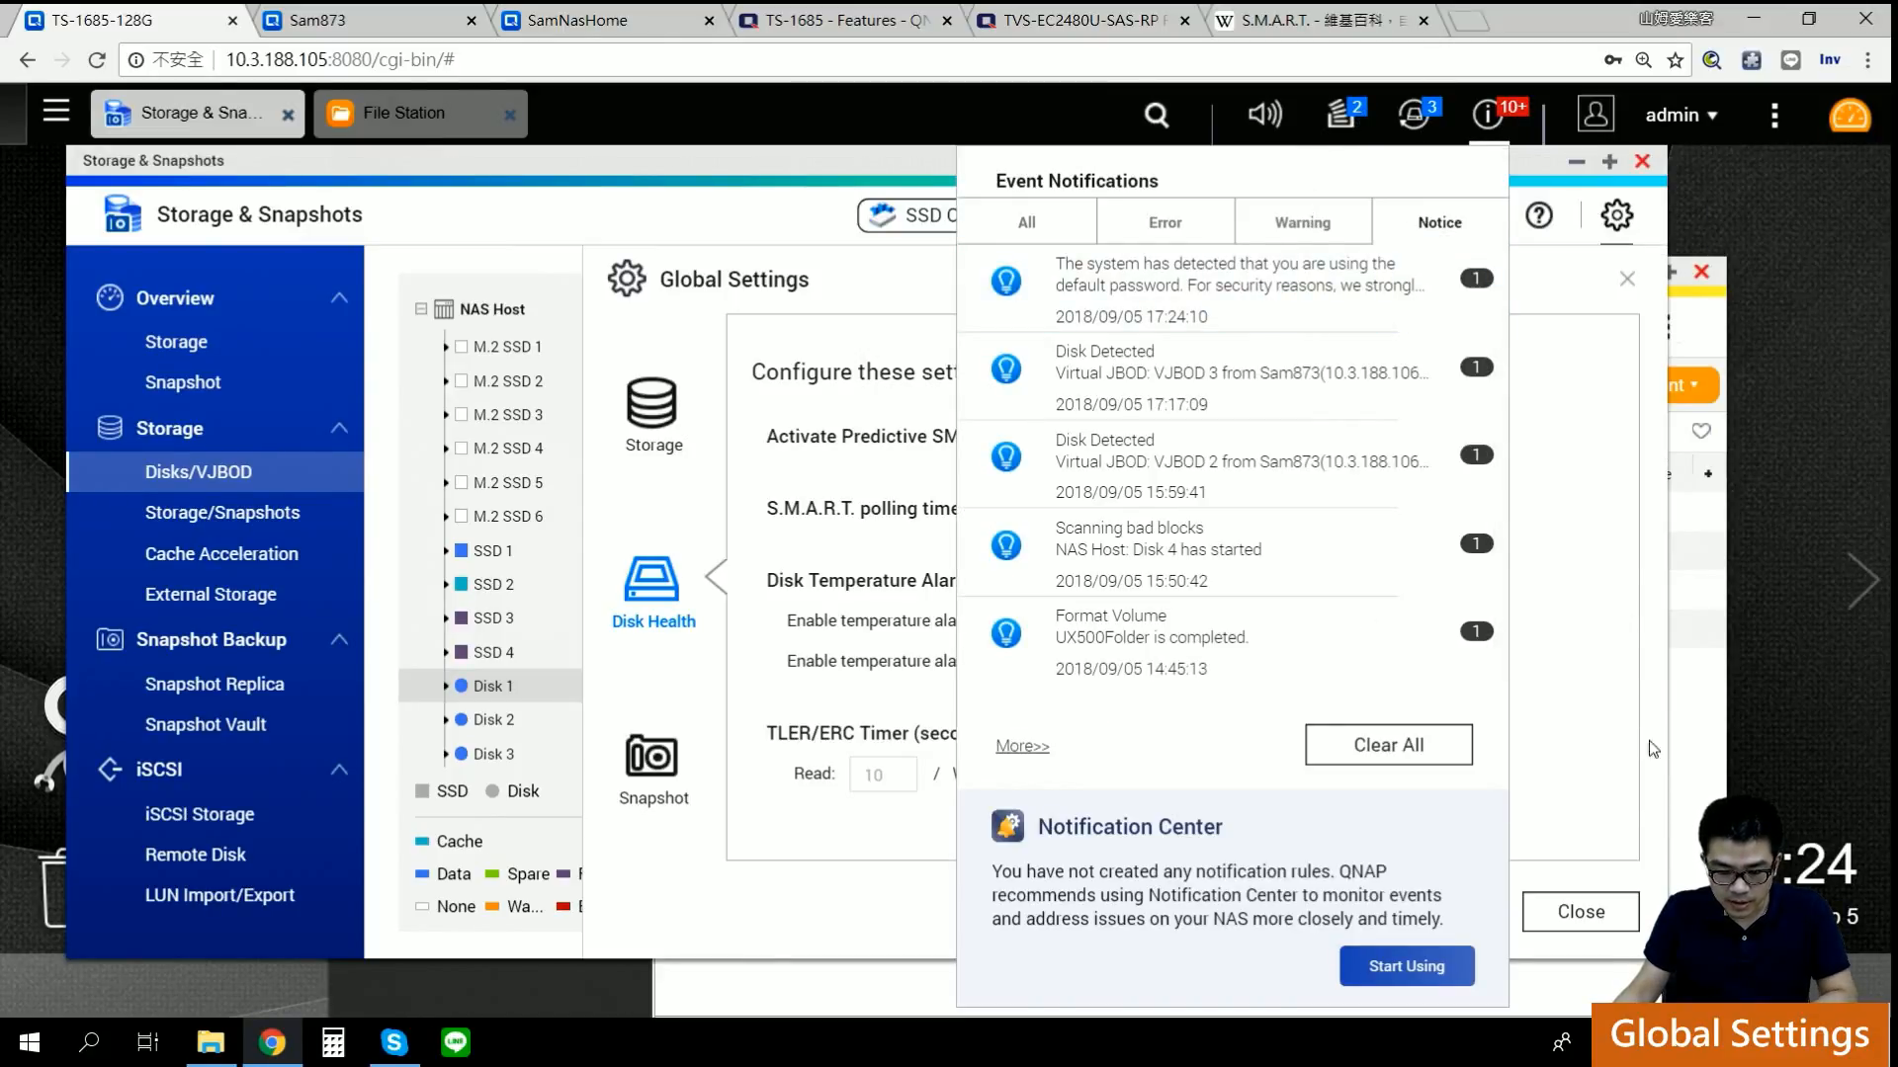
click(1270, 220)
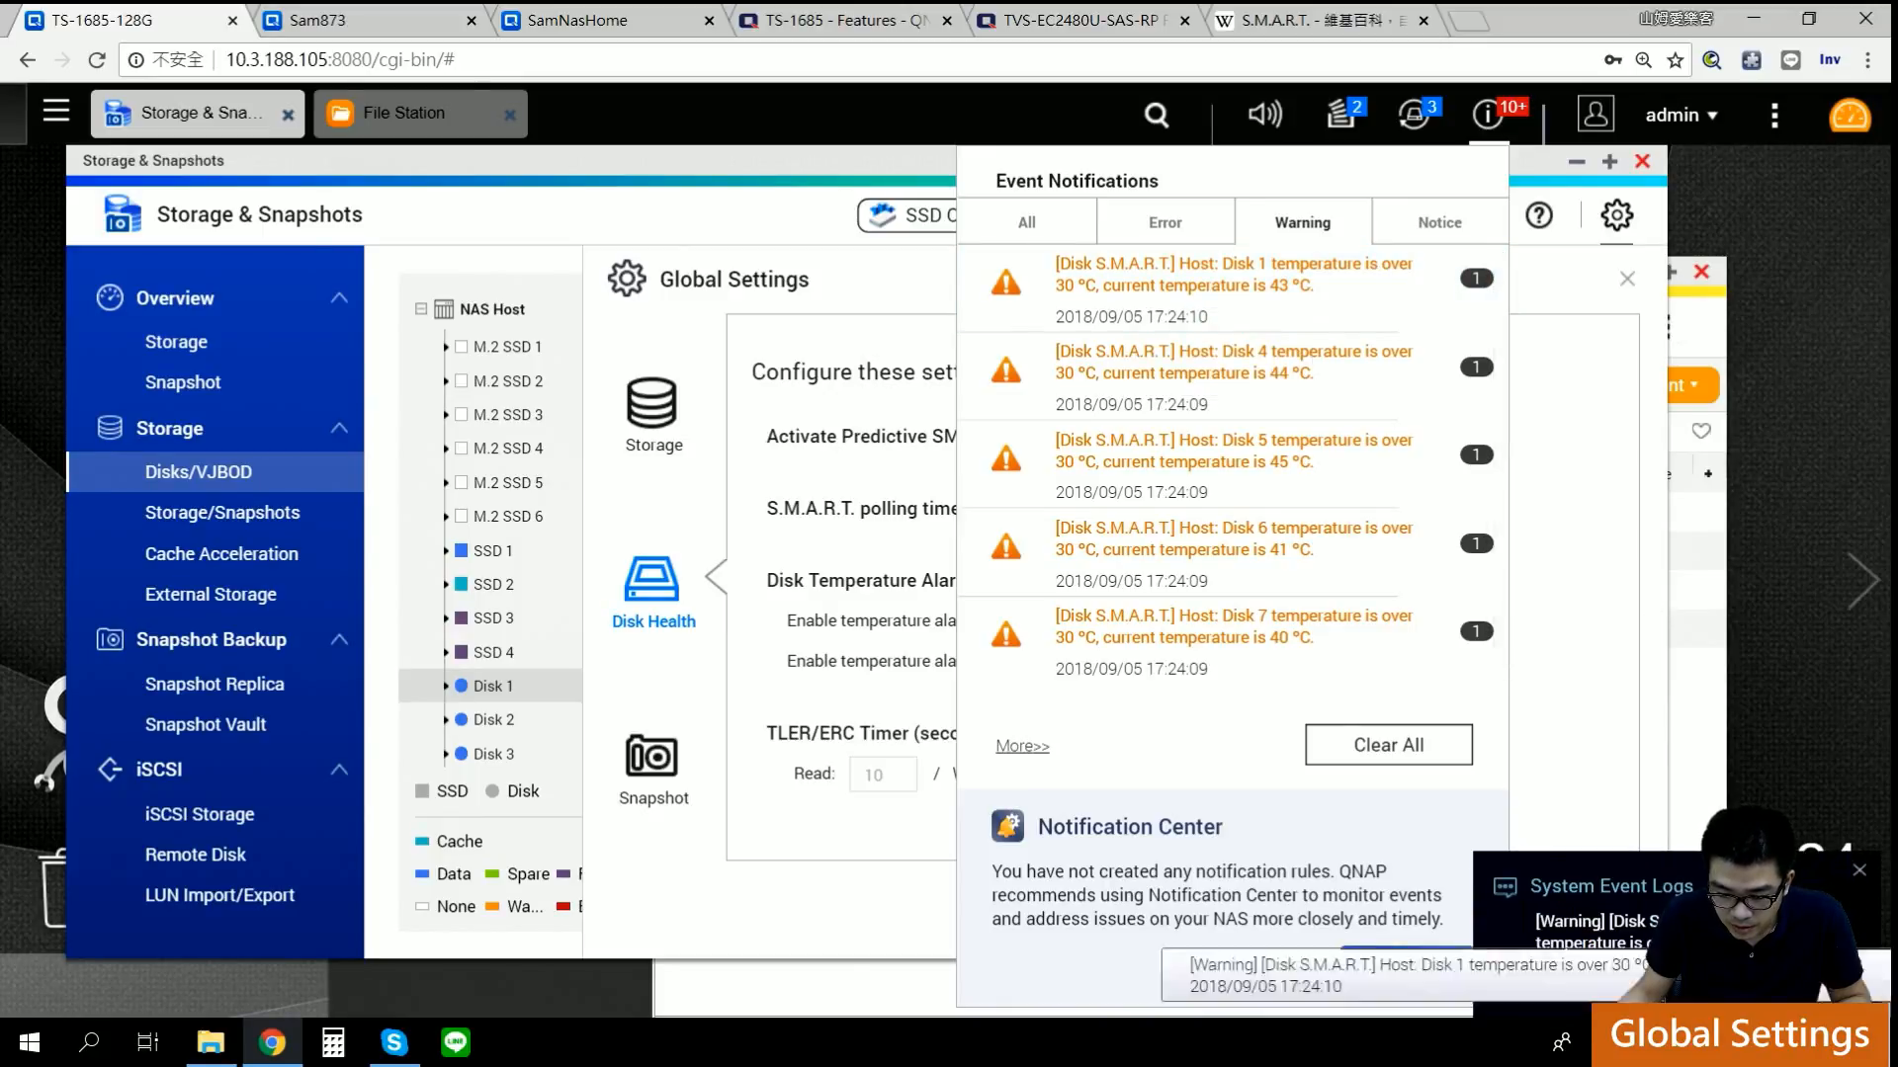
click(1477, 120)
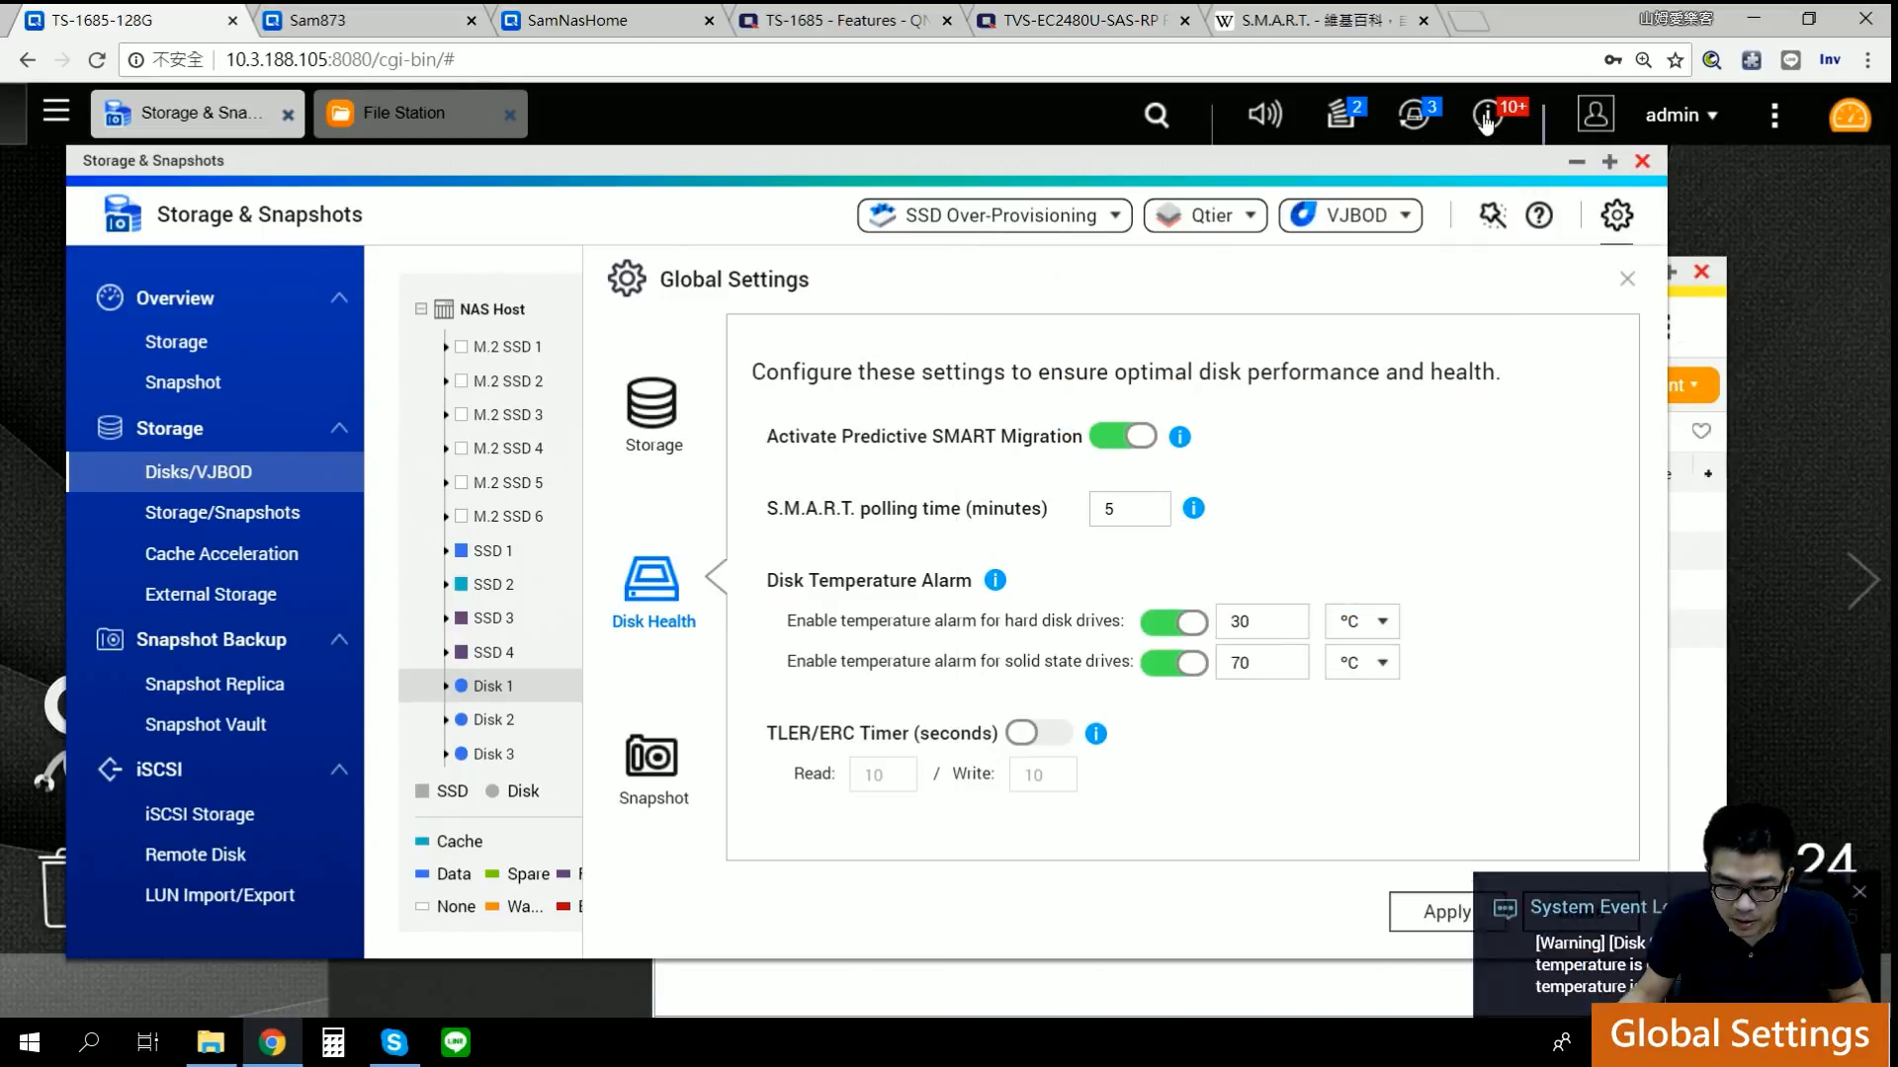
click(1453, 911)
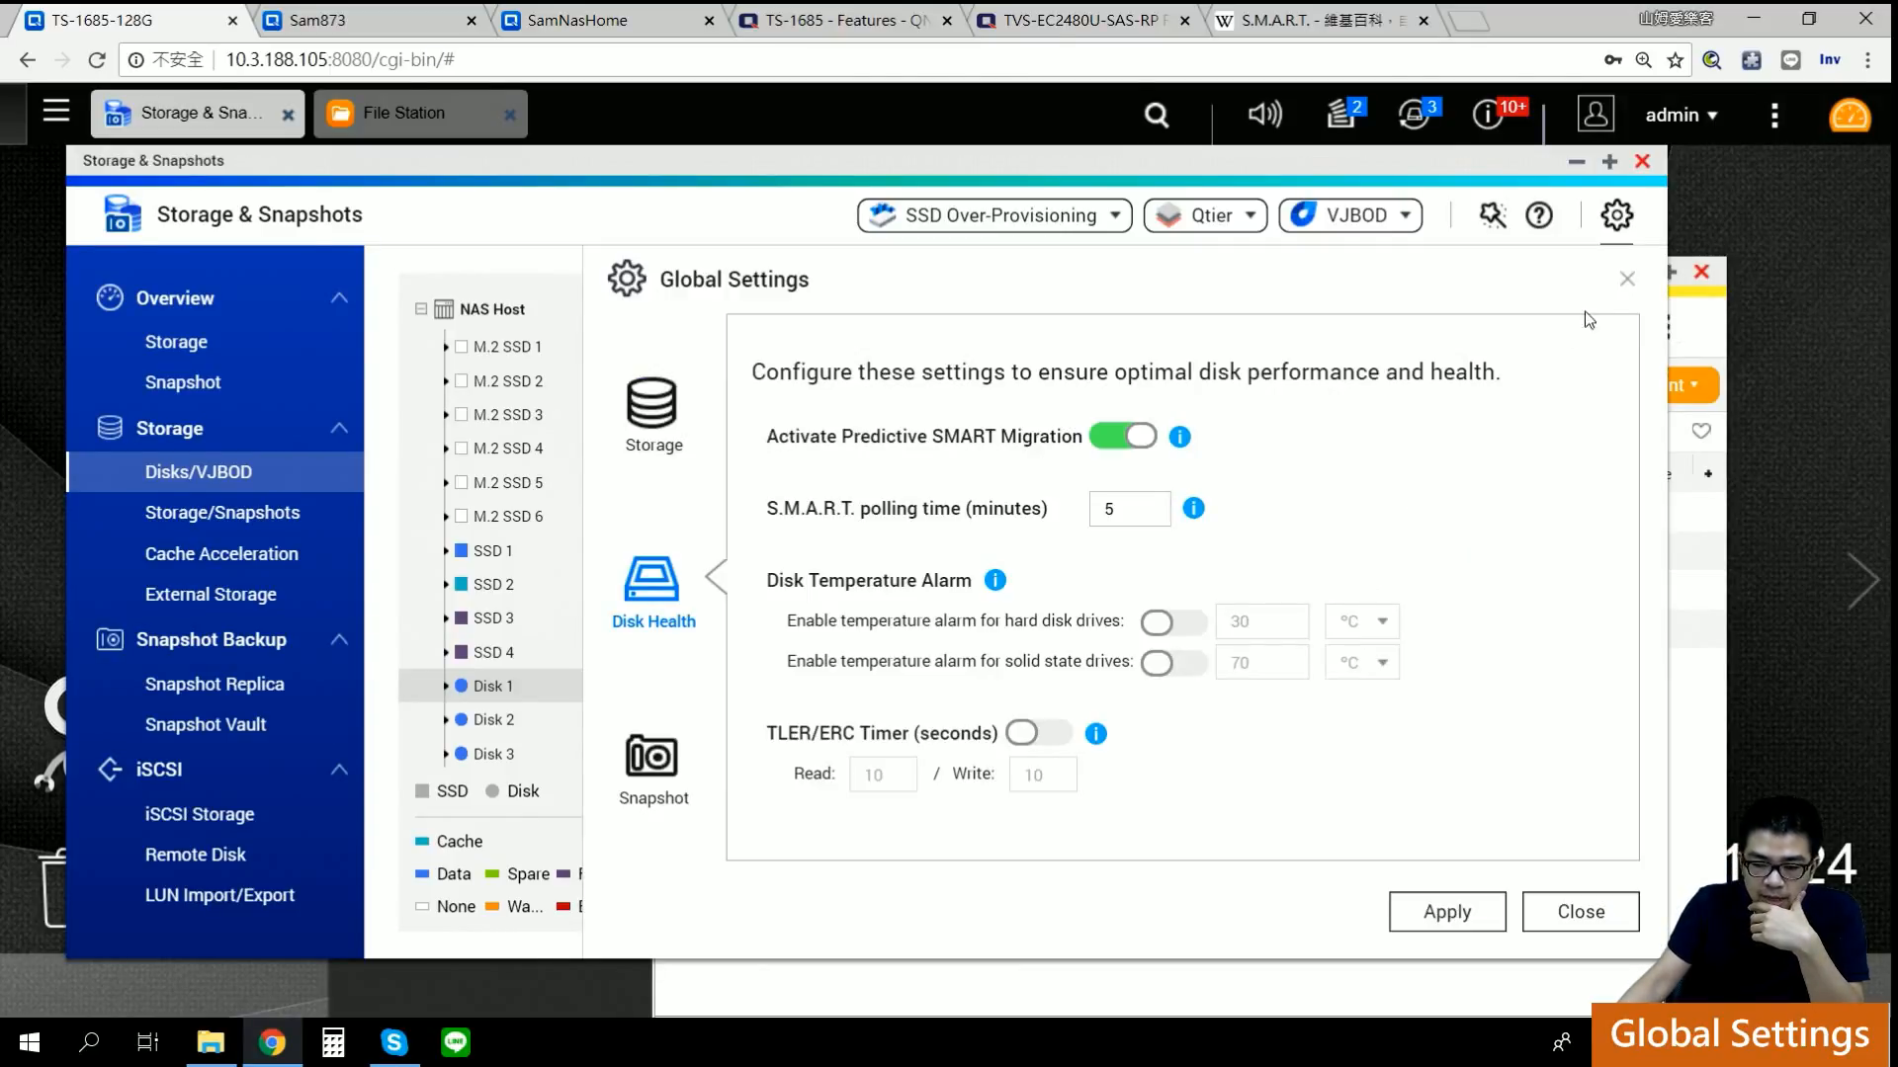
Step: Close Global Settings and go to the Storage overview showing 3 enclosures and 18 disks
click(1627, 280)
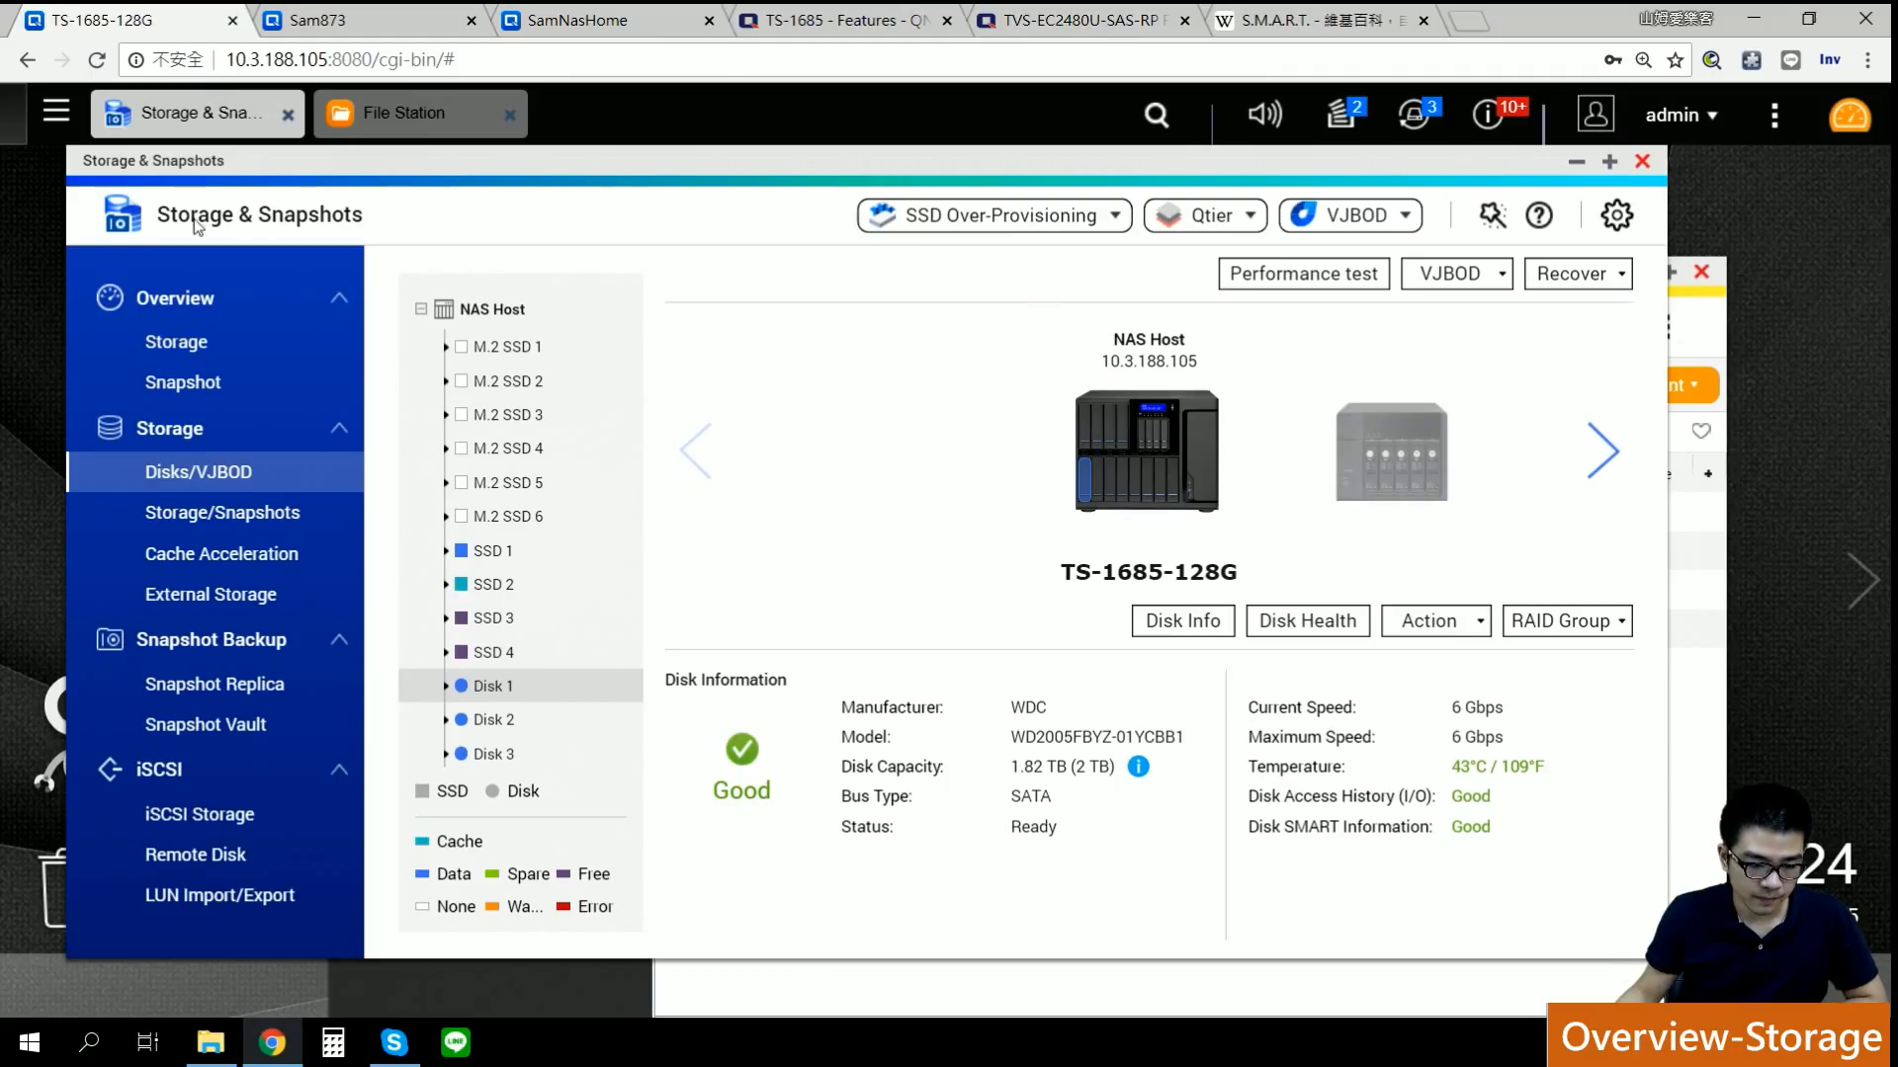
click(176, 341)
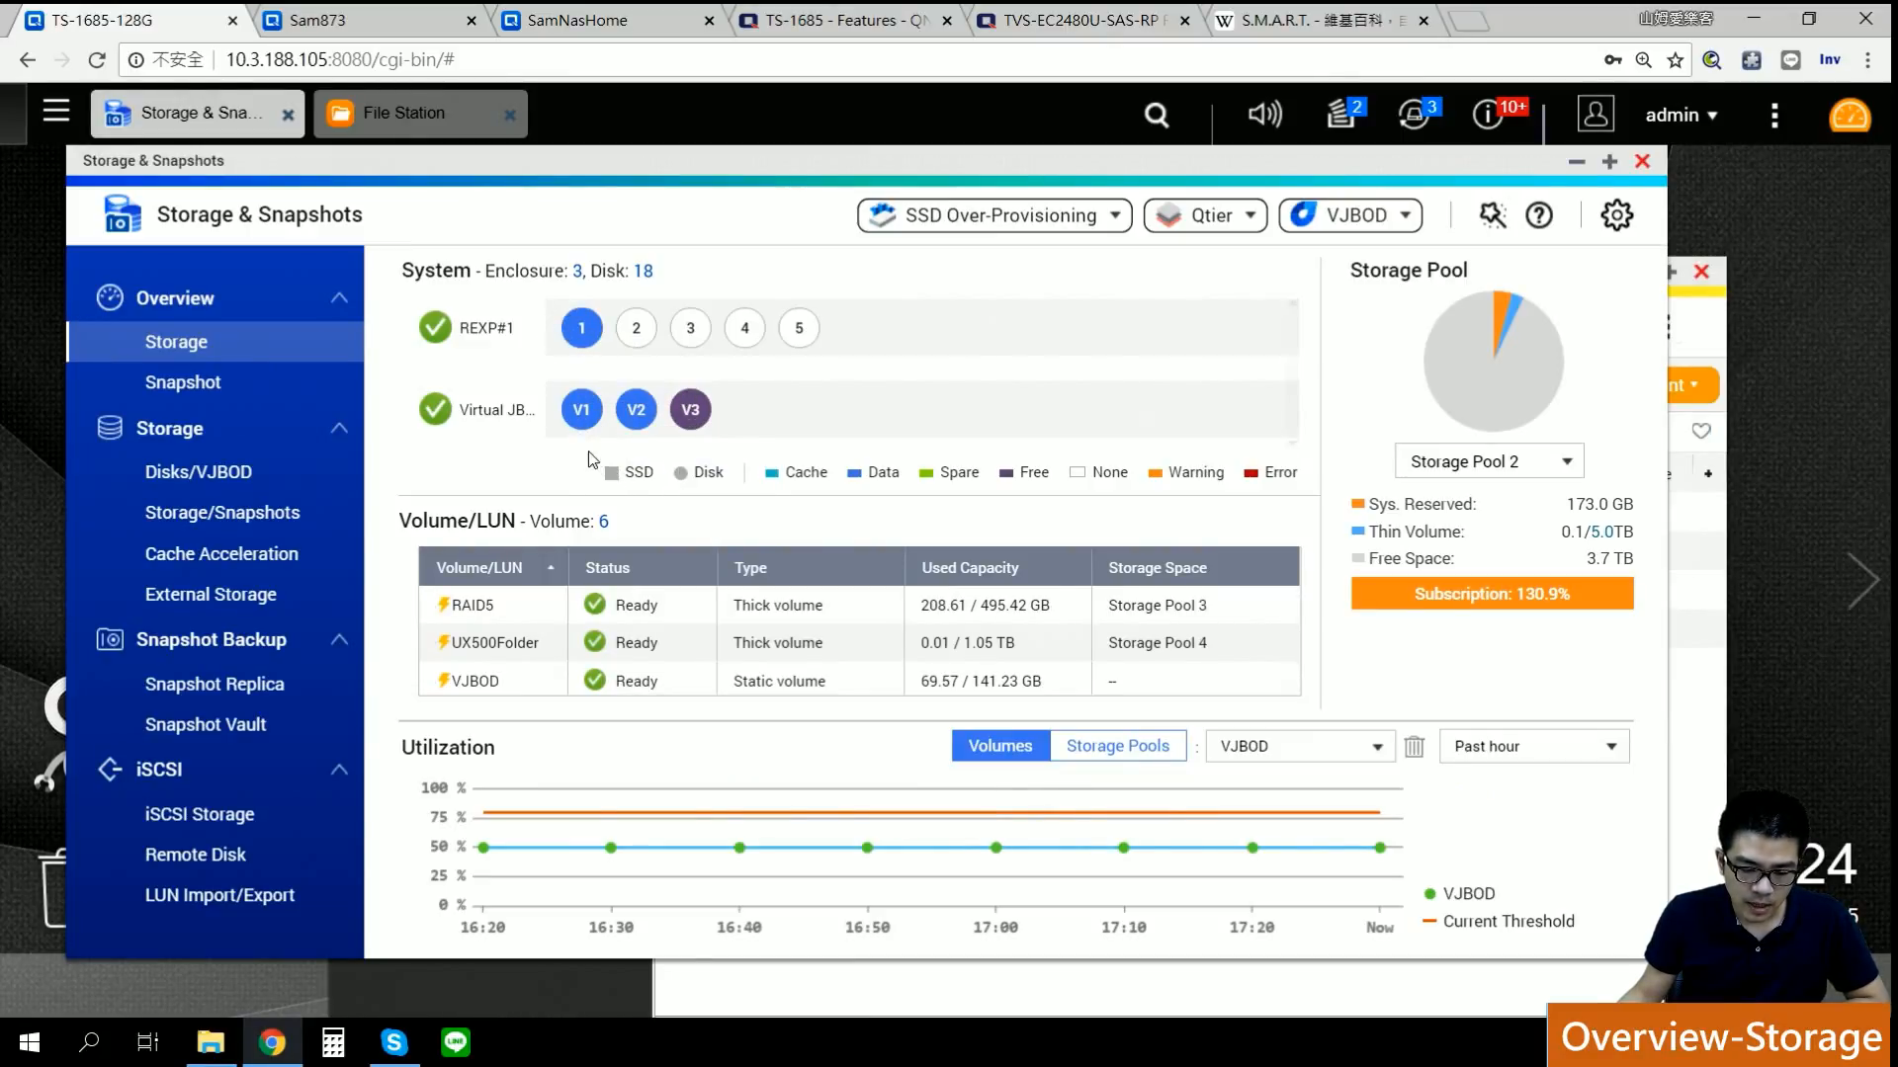
Step: Find the Virtual JBOD row and show disk information for V1, a 154.00 GB TVS-873 remote disk
scroll(635, 356, up, 2)
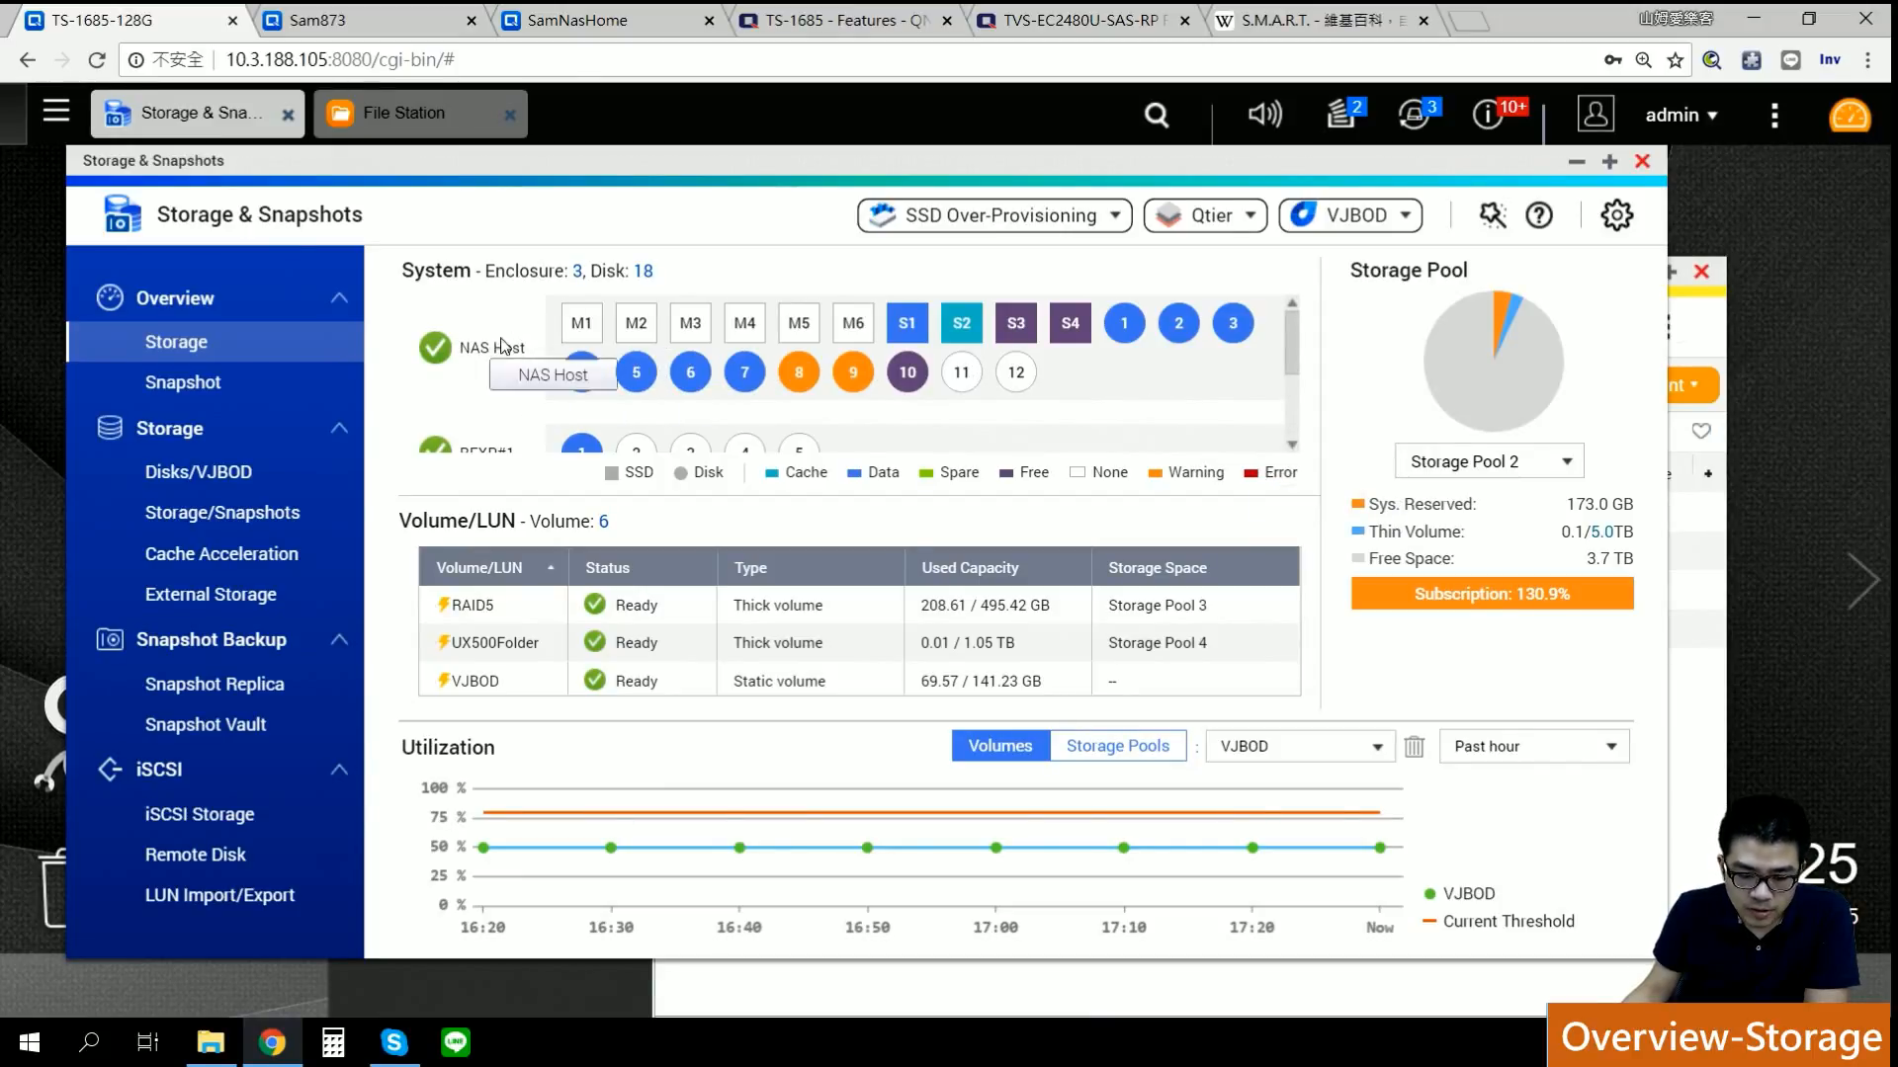
scroll(503, 360, down, 2)
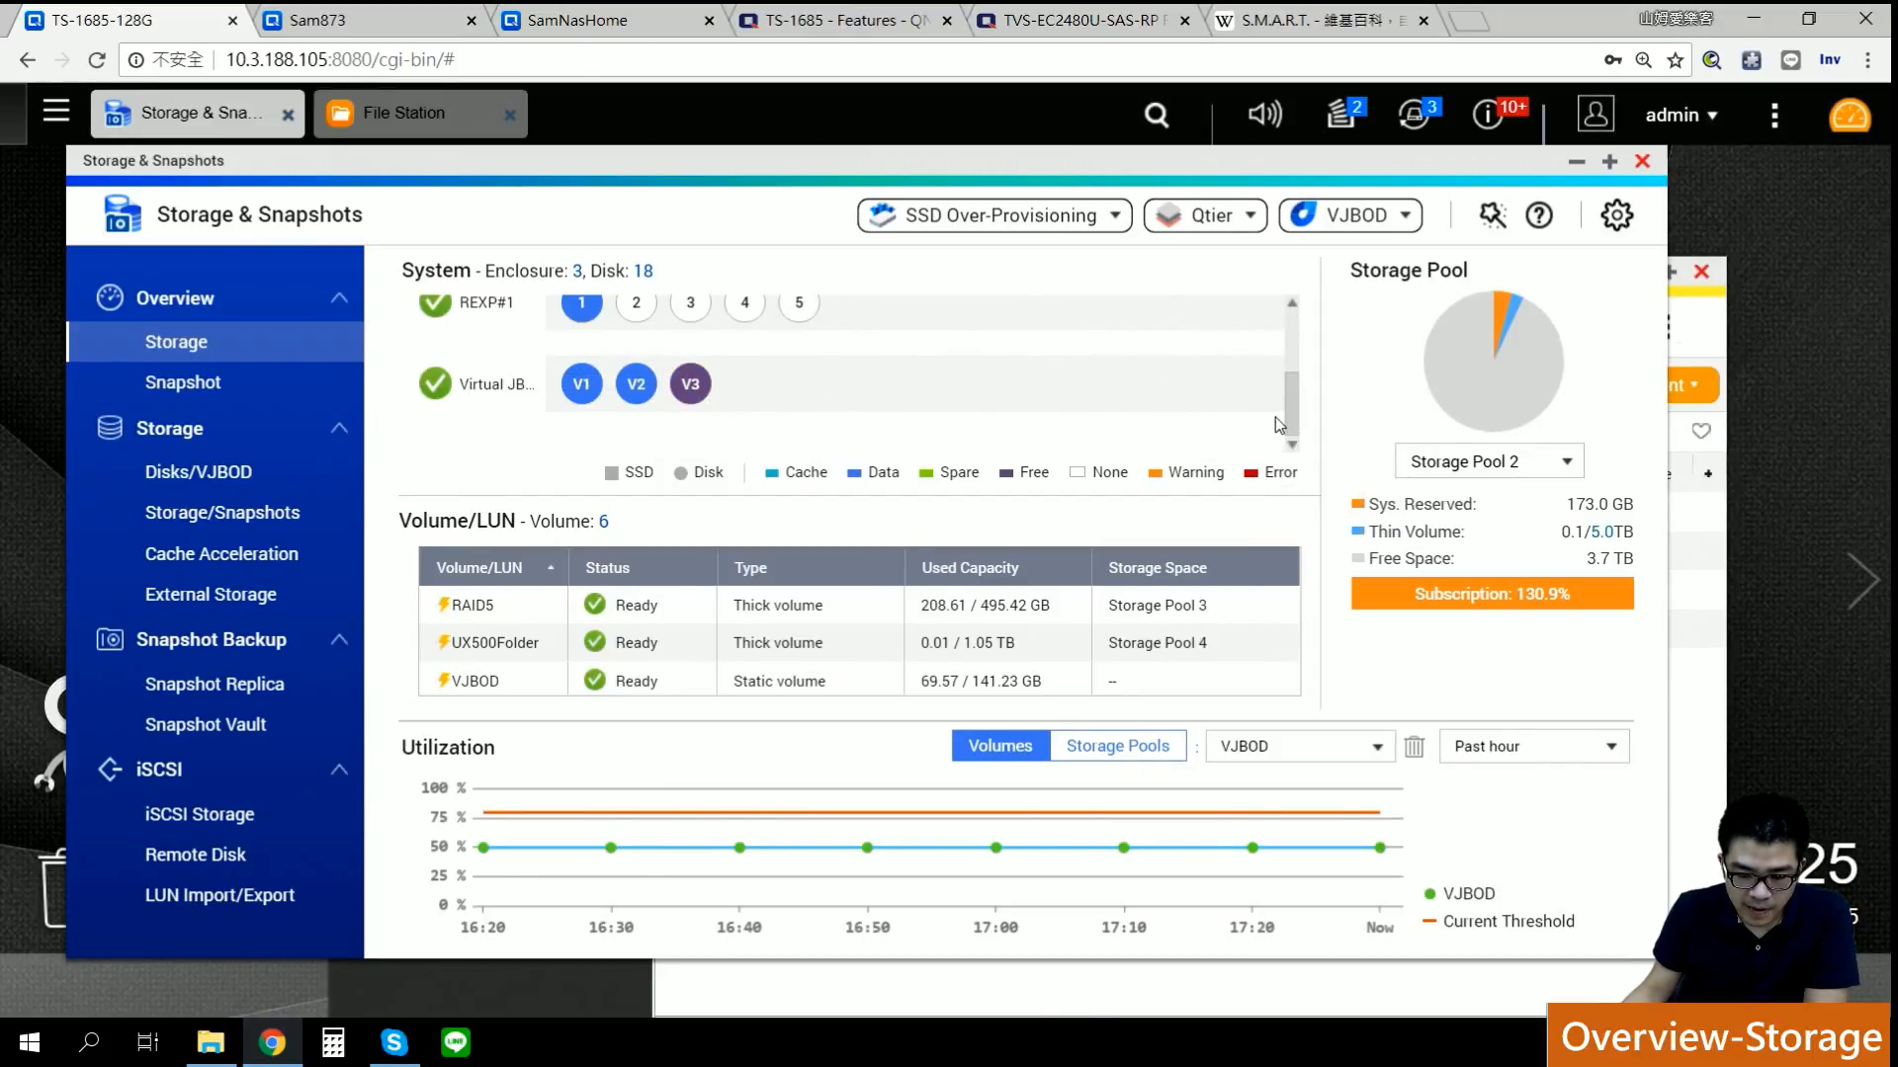
scroll(1290, 417, up, 1)
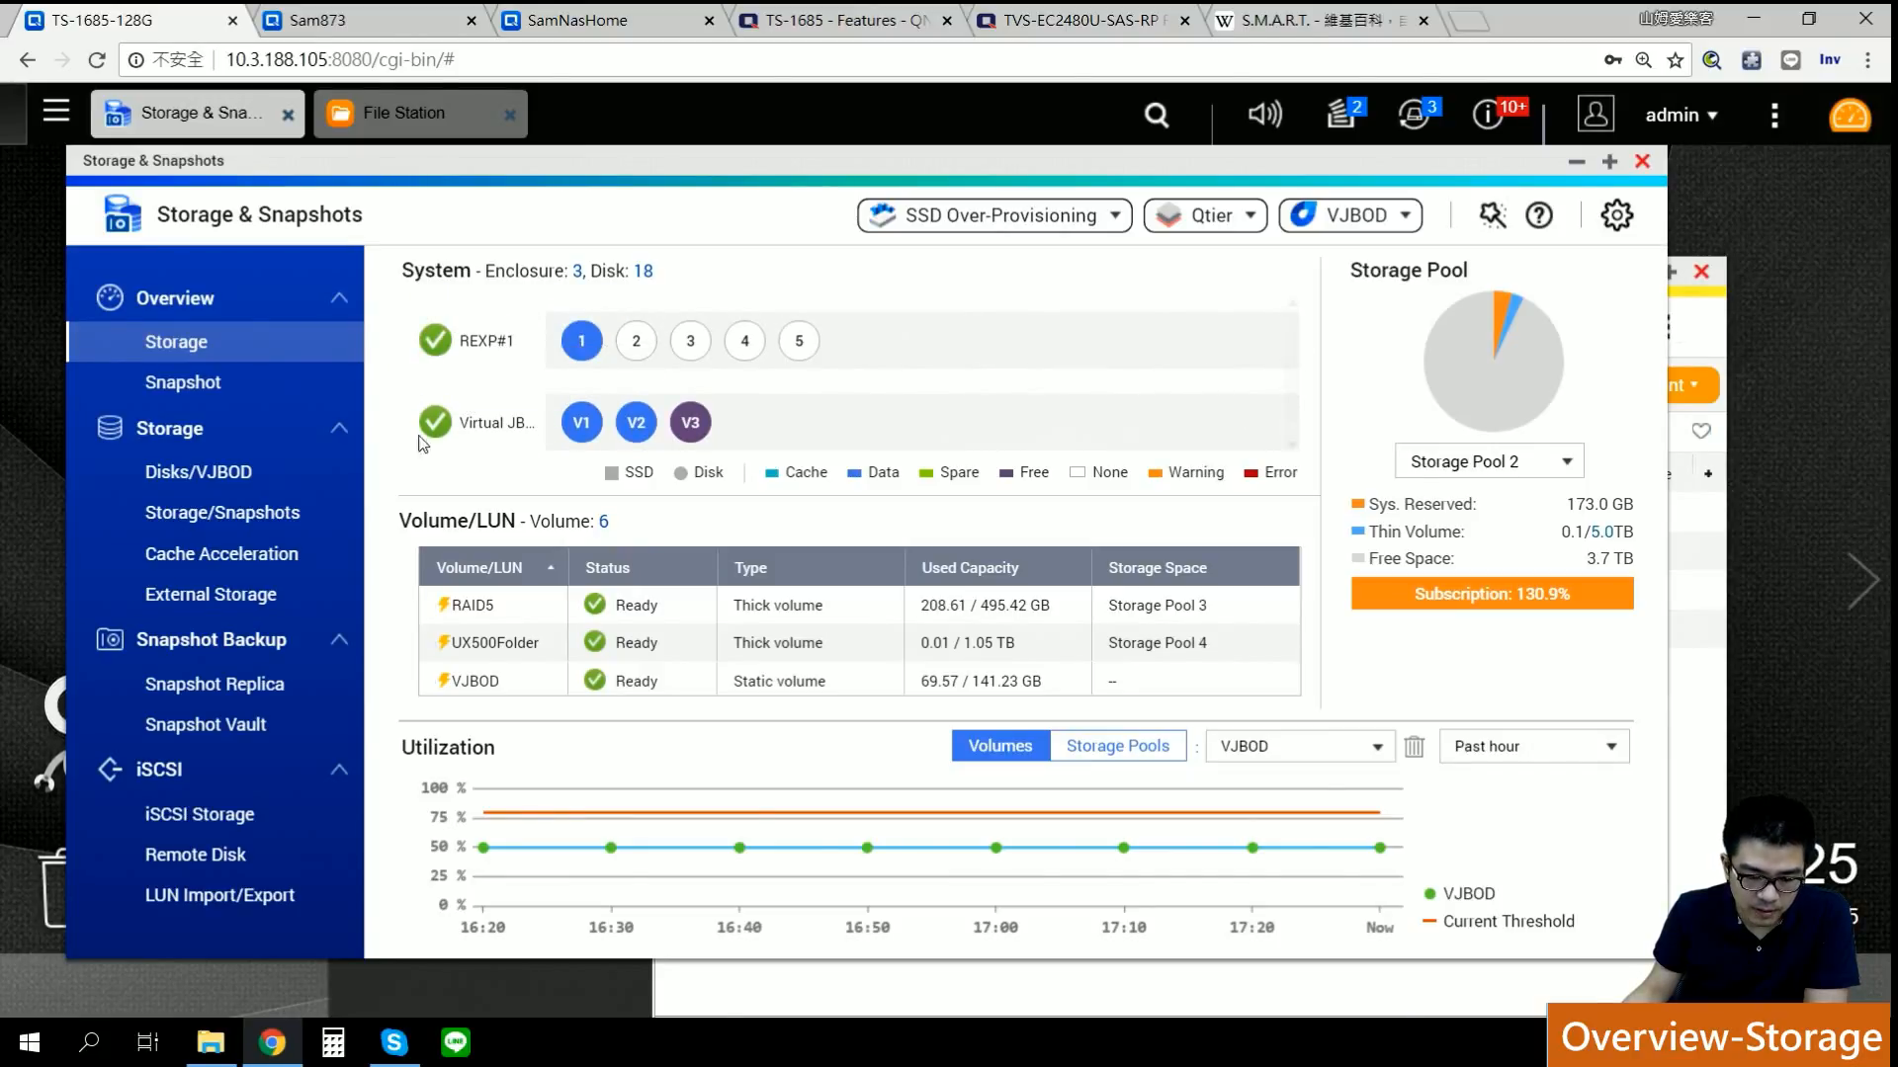
click(581, 422)
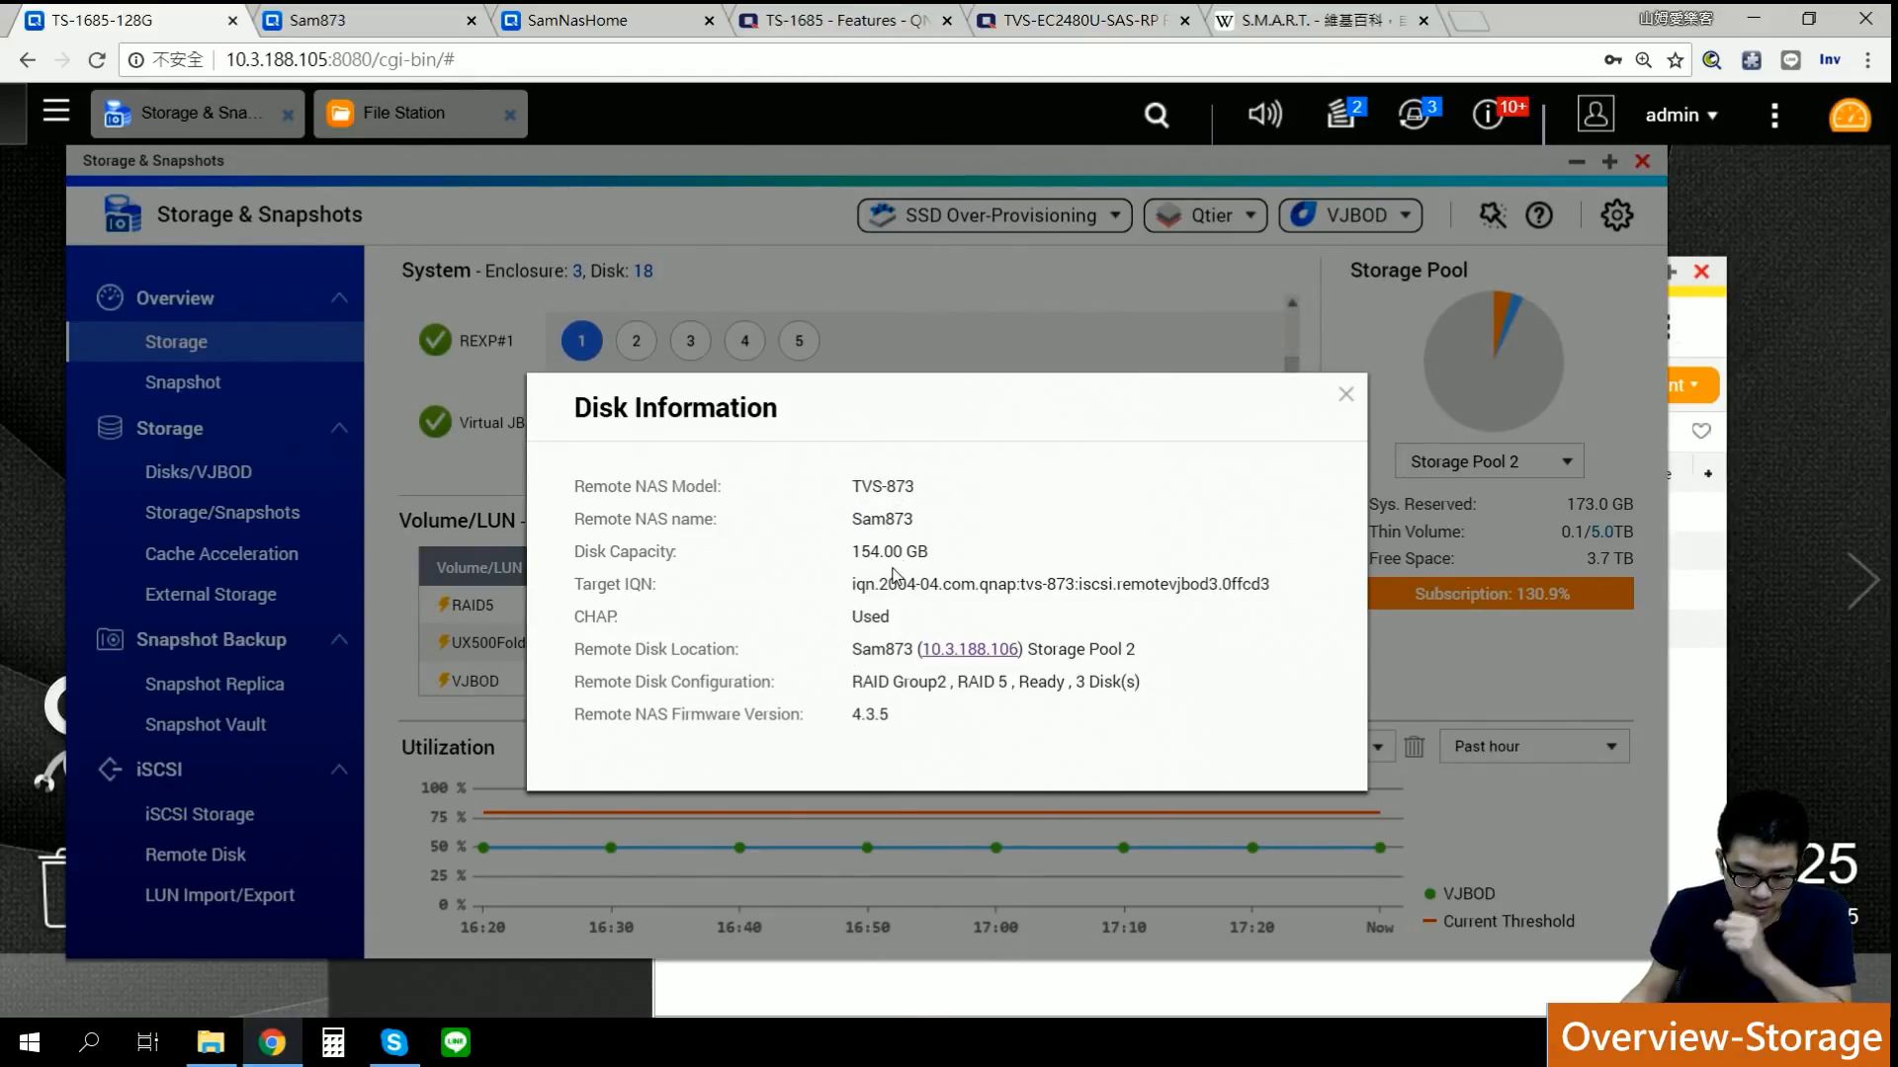
Step: Close V1's disk information, view remote disk V3's details, then close that dialog too
click(1344, 395)
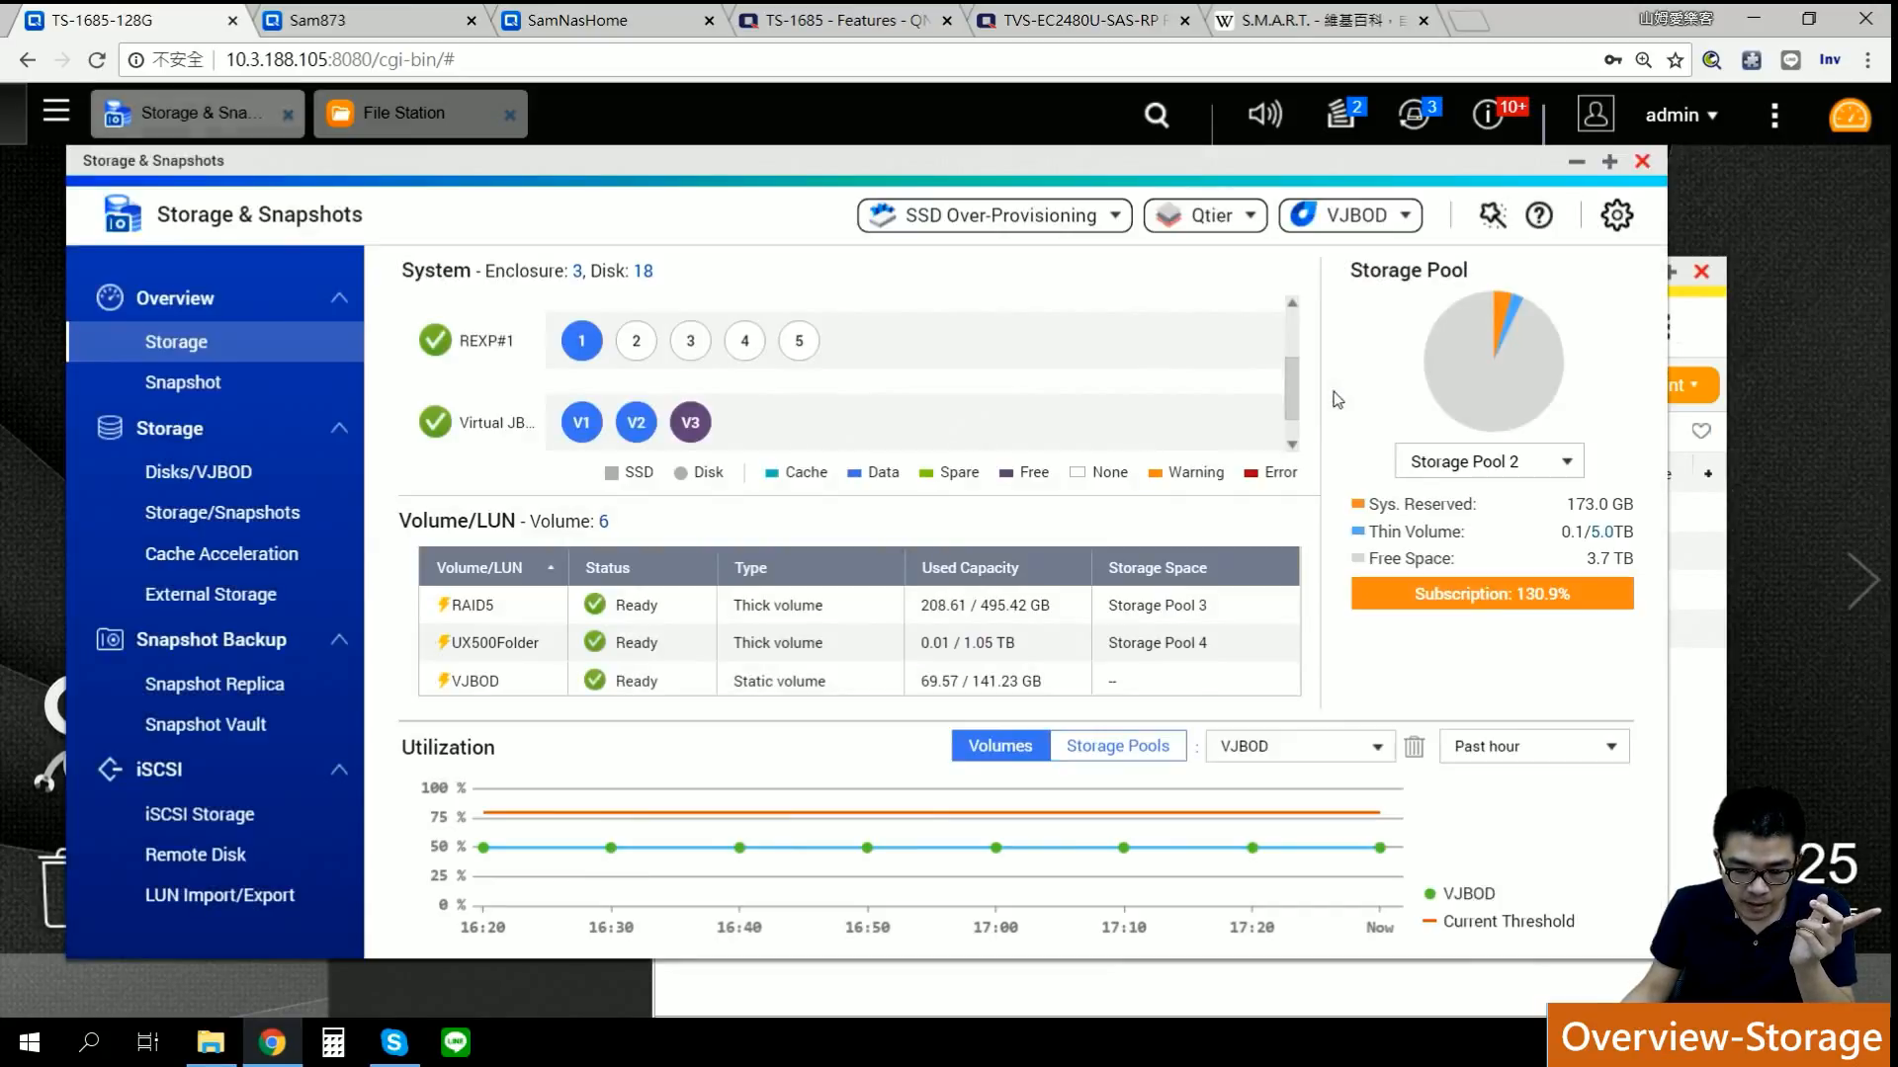
click(689, 425)
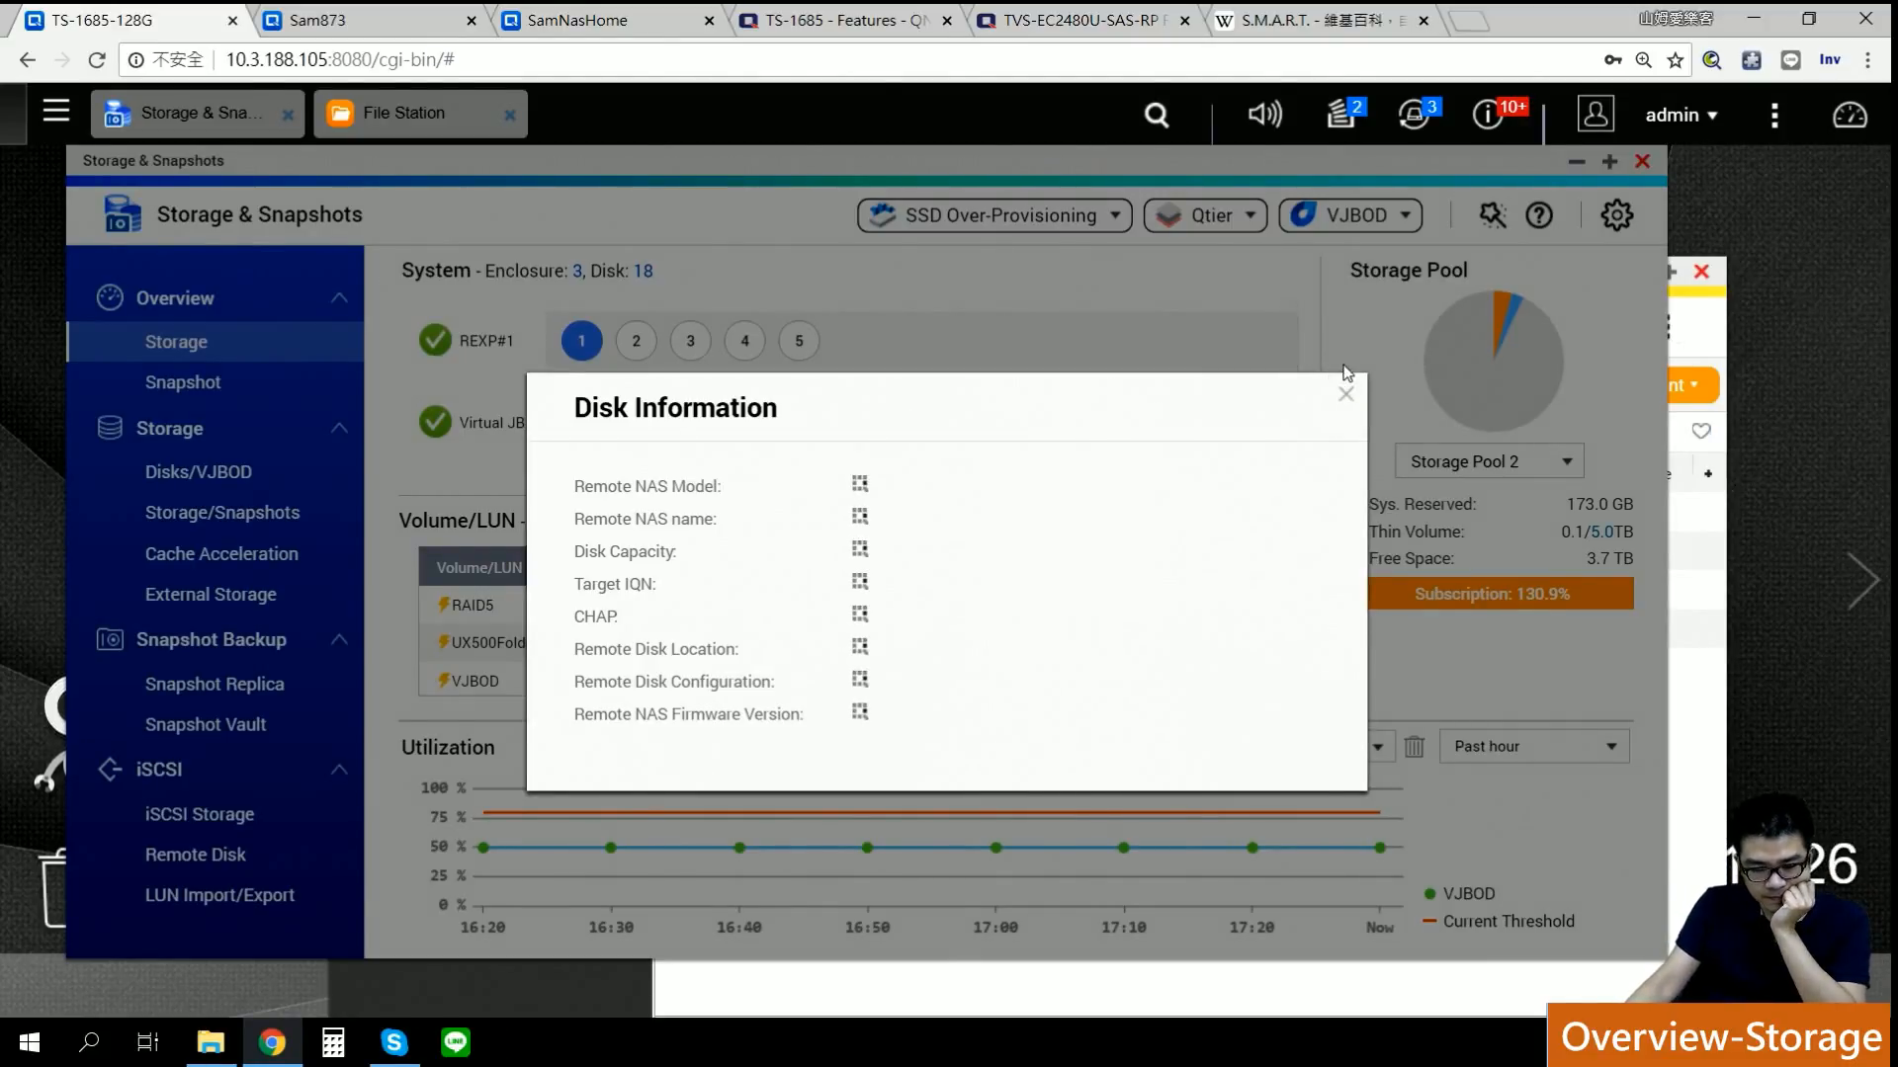
click(1345, 398)
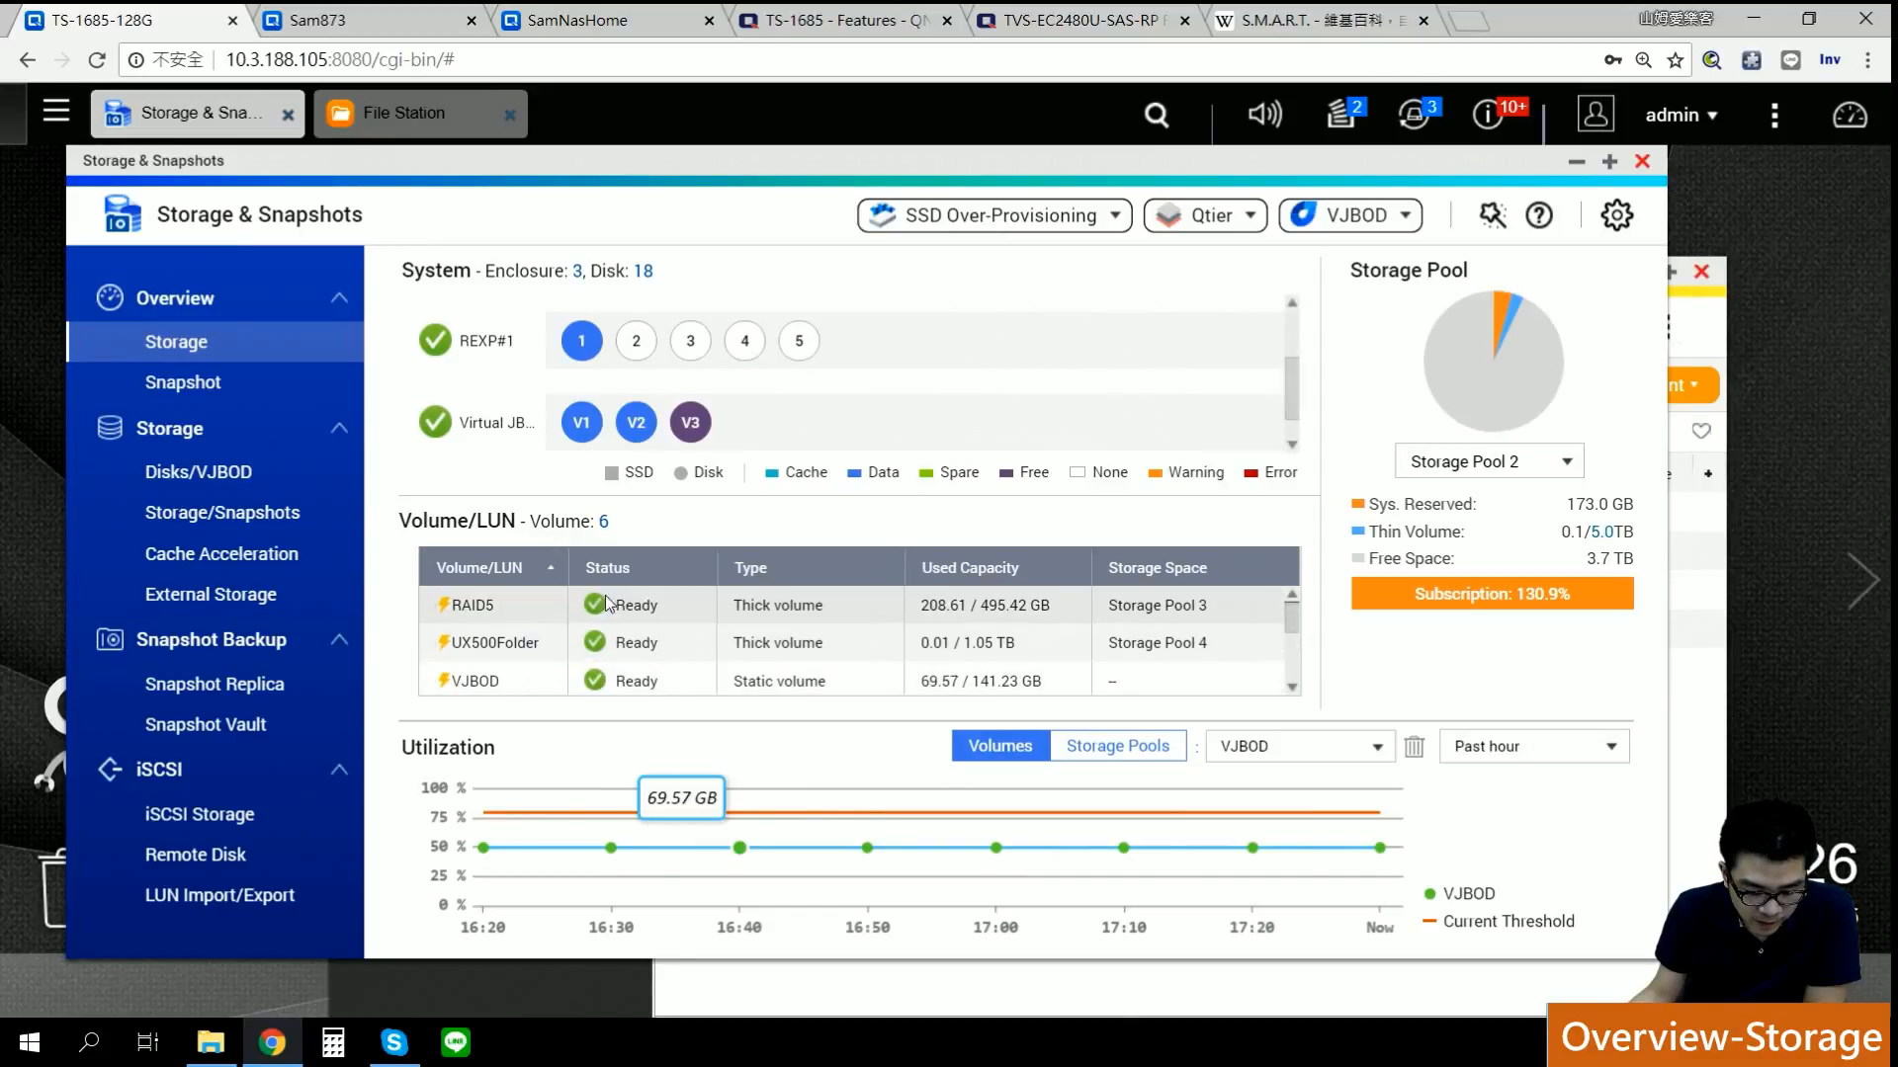
scroll(1297, 637, down, 3)
scroll(1298, 638, up, 3)
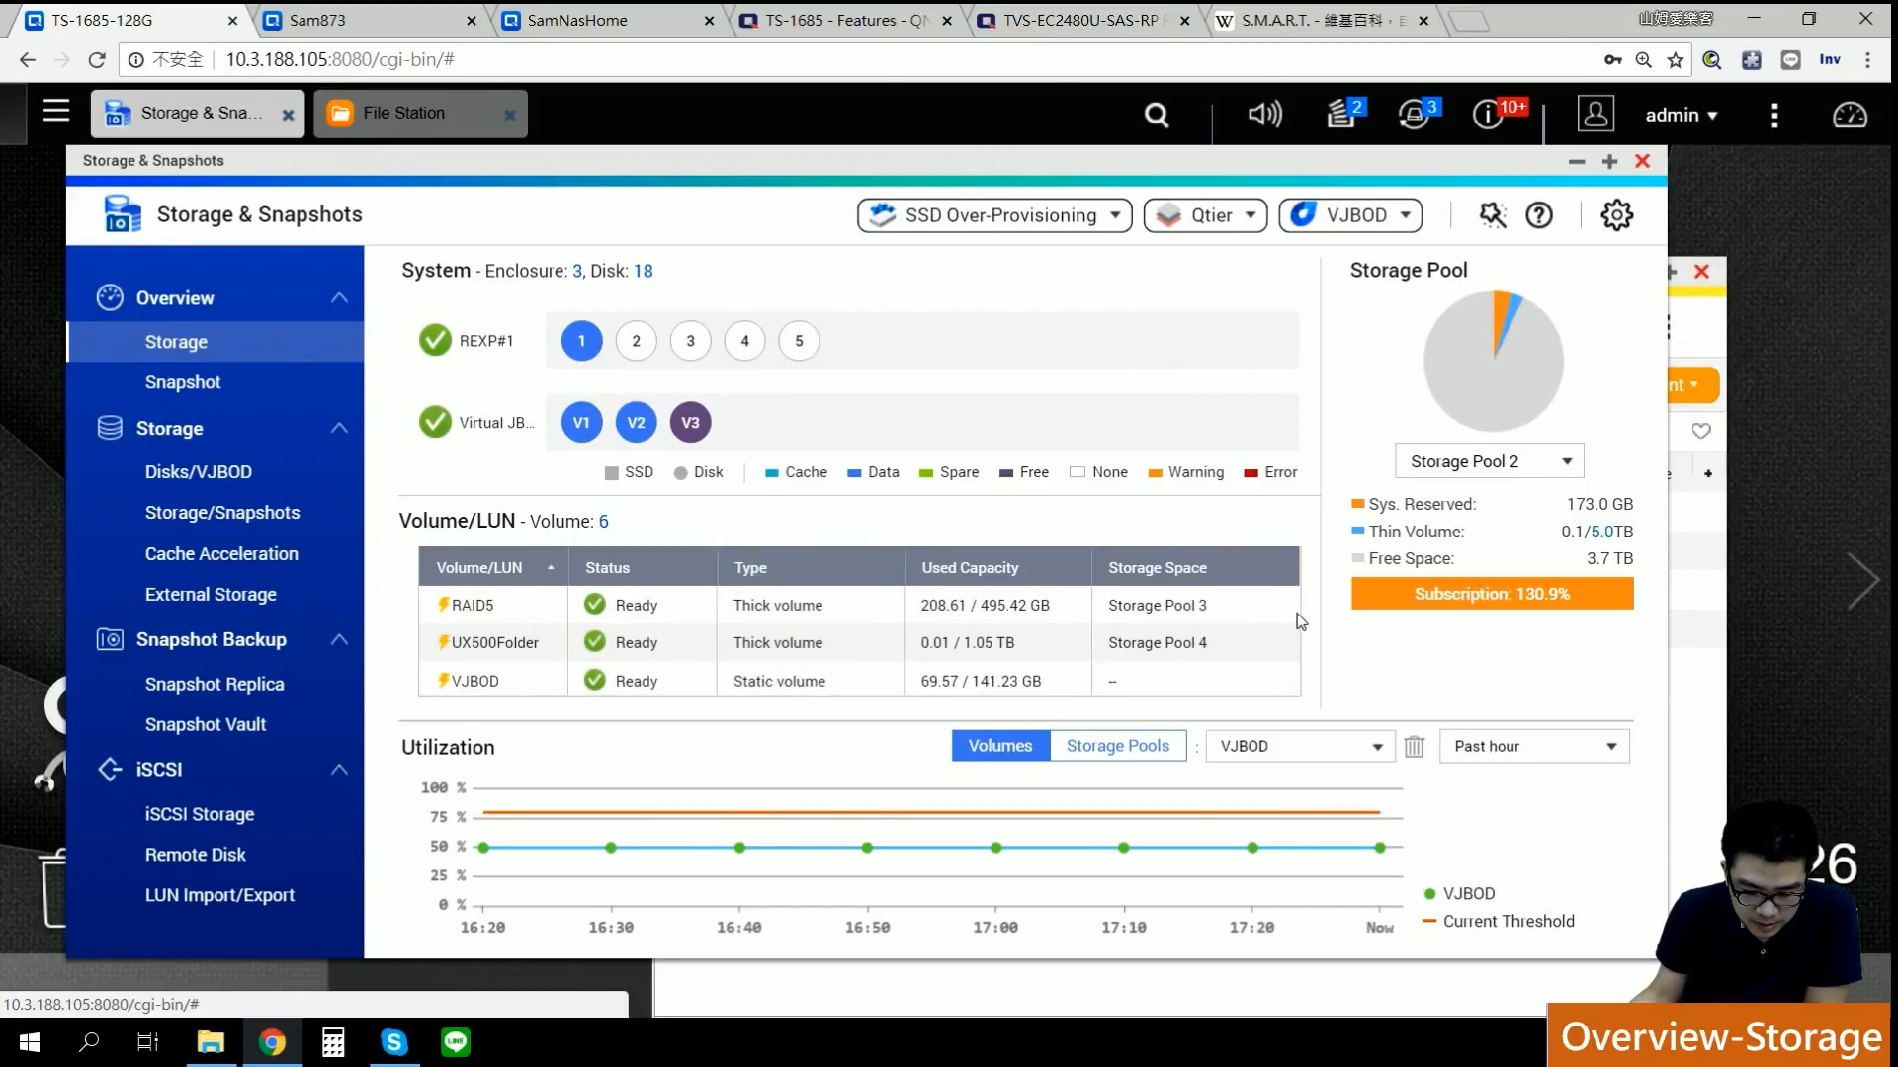
scroll(593, 641, down, 4)
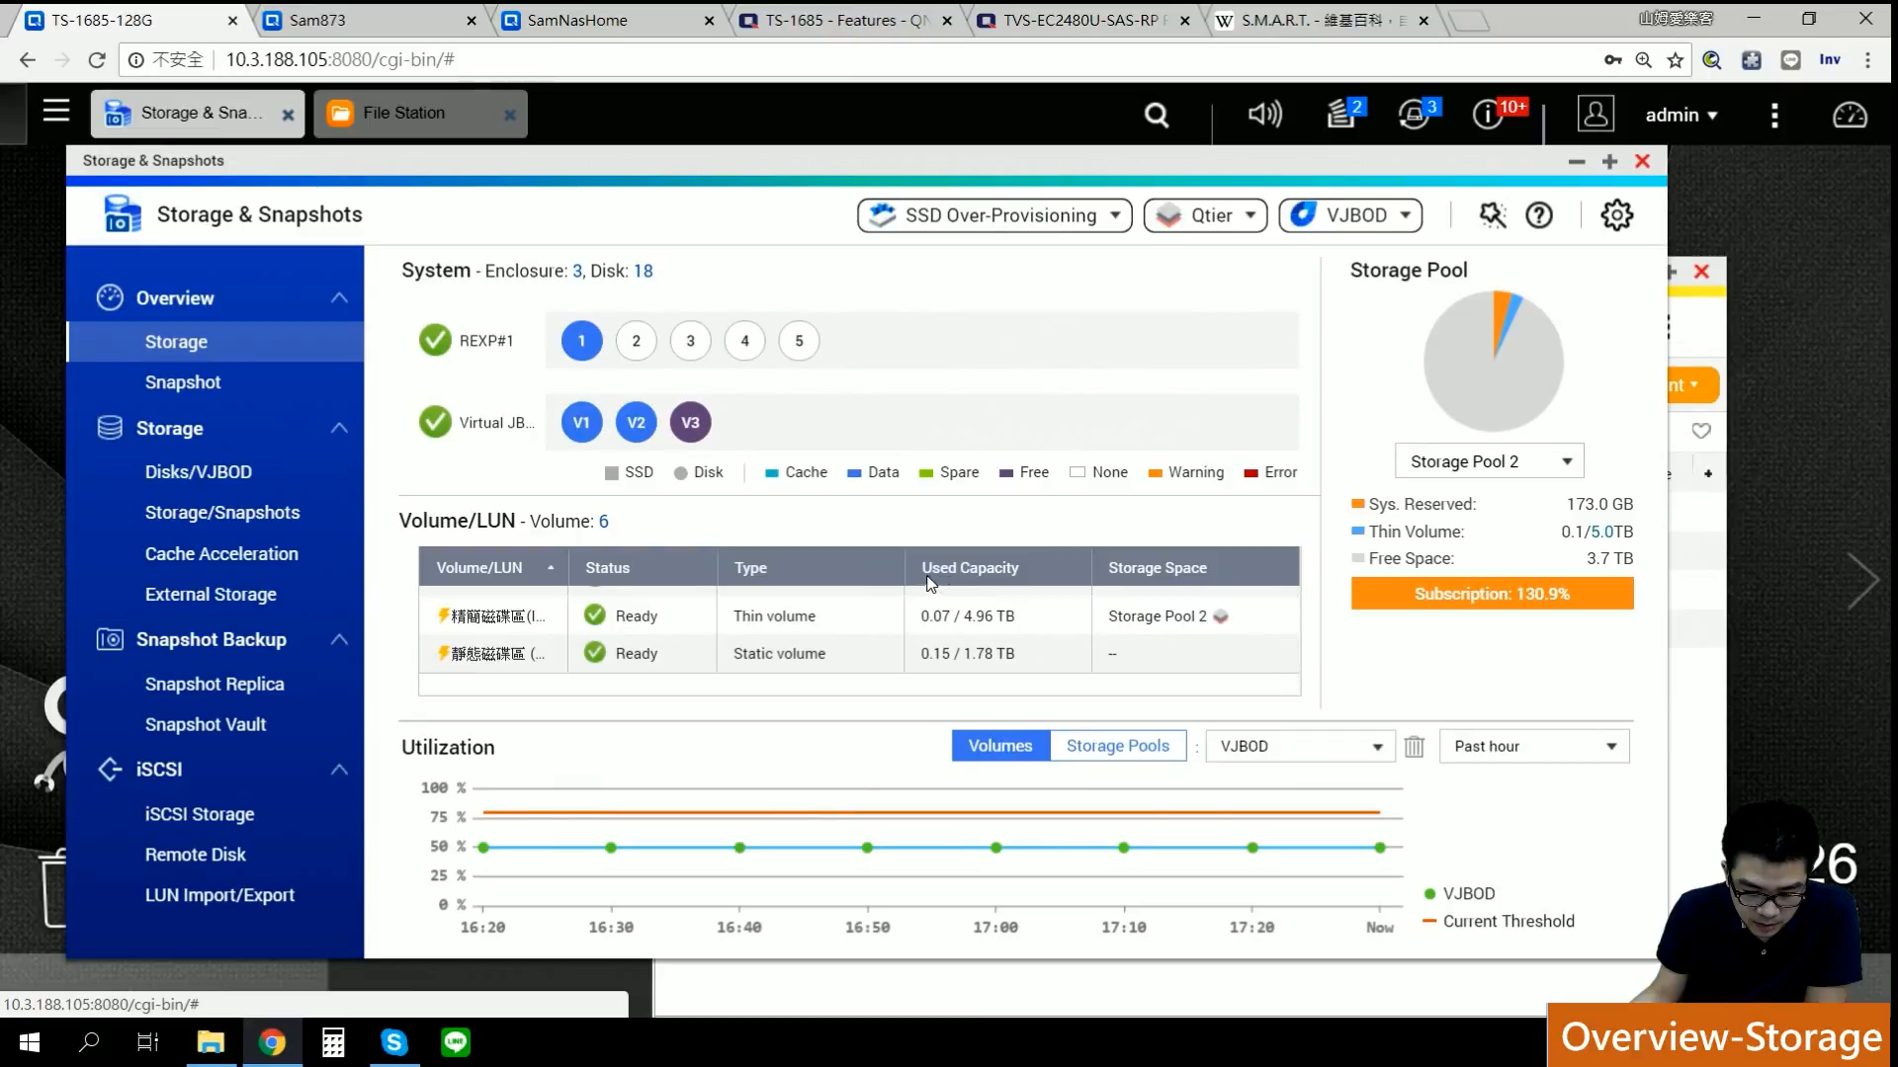
scroll(1283, 660, up, 4)
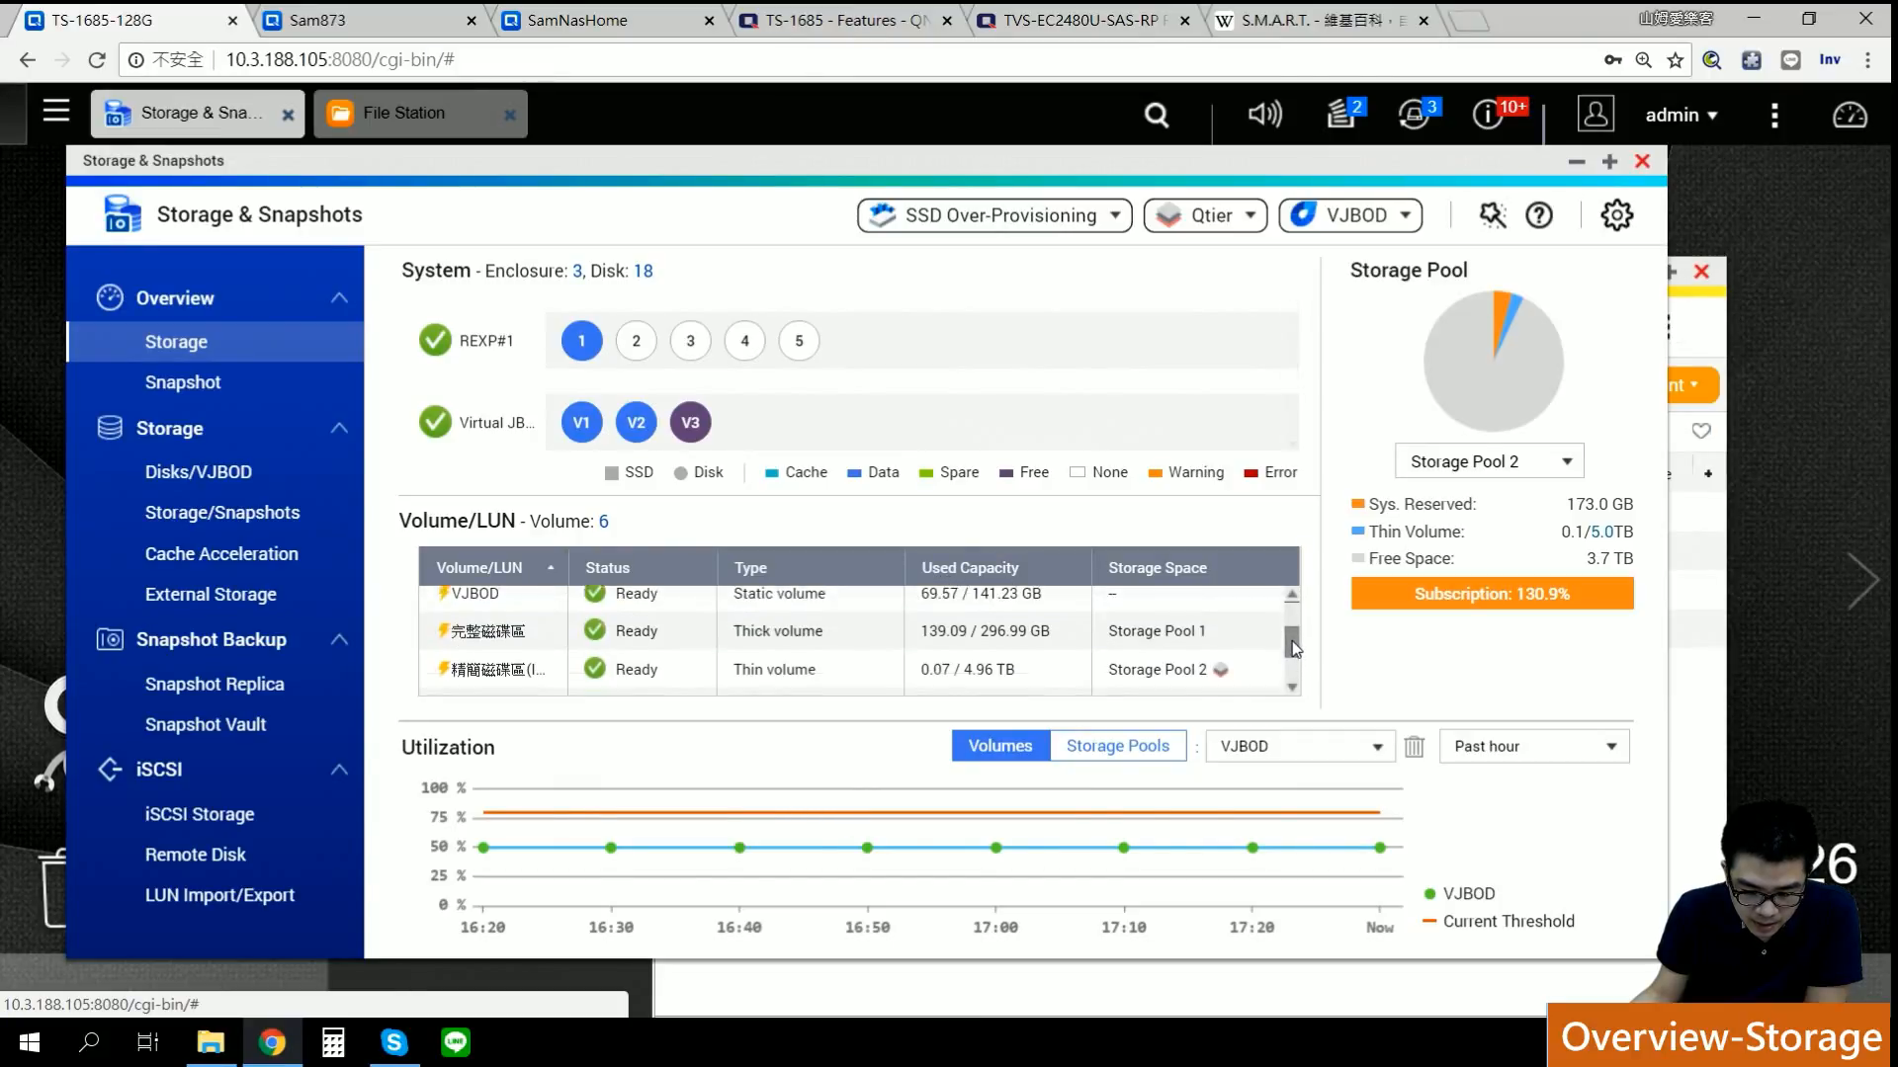
drag(1292, 614, 1292, 604)
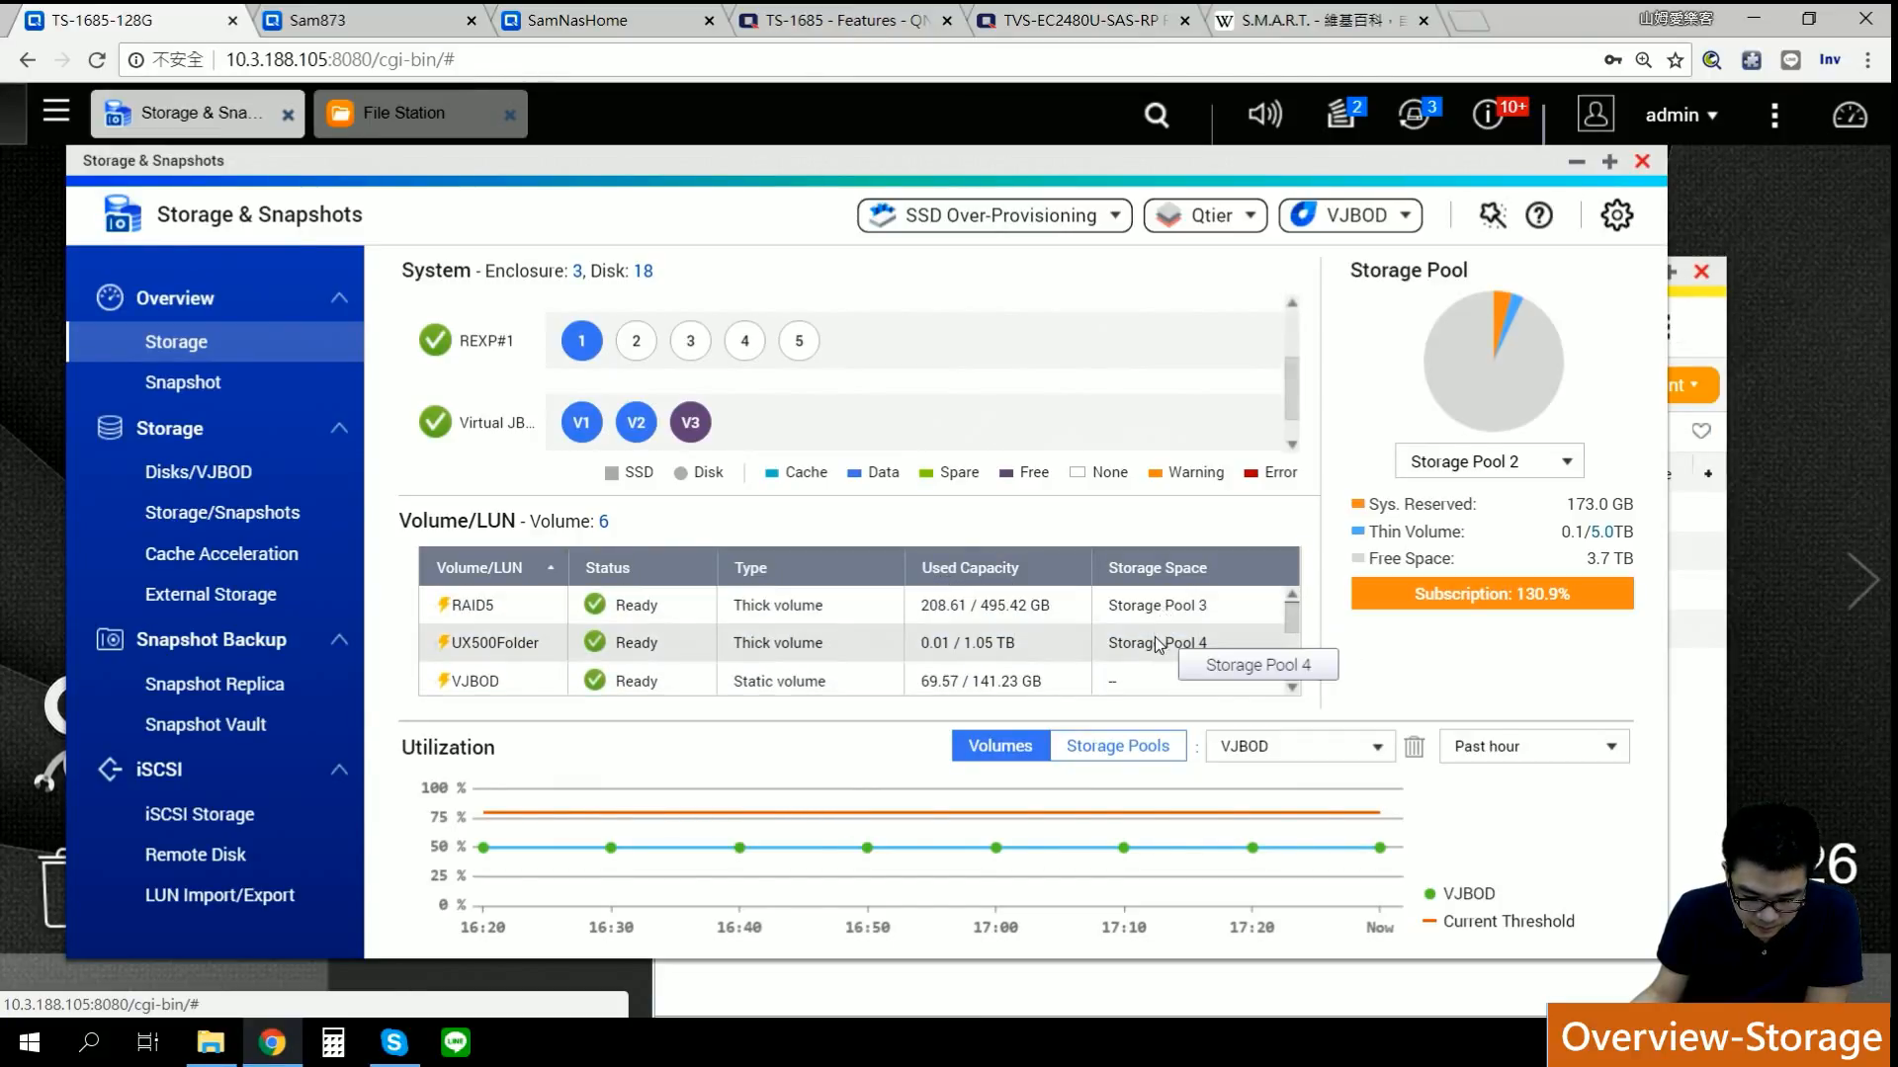
scroll(1285, 632, down, 3)
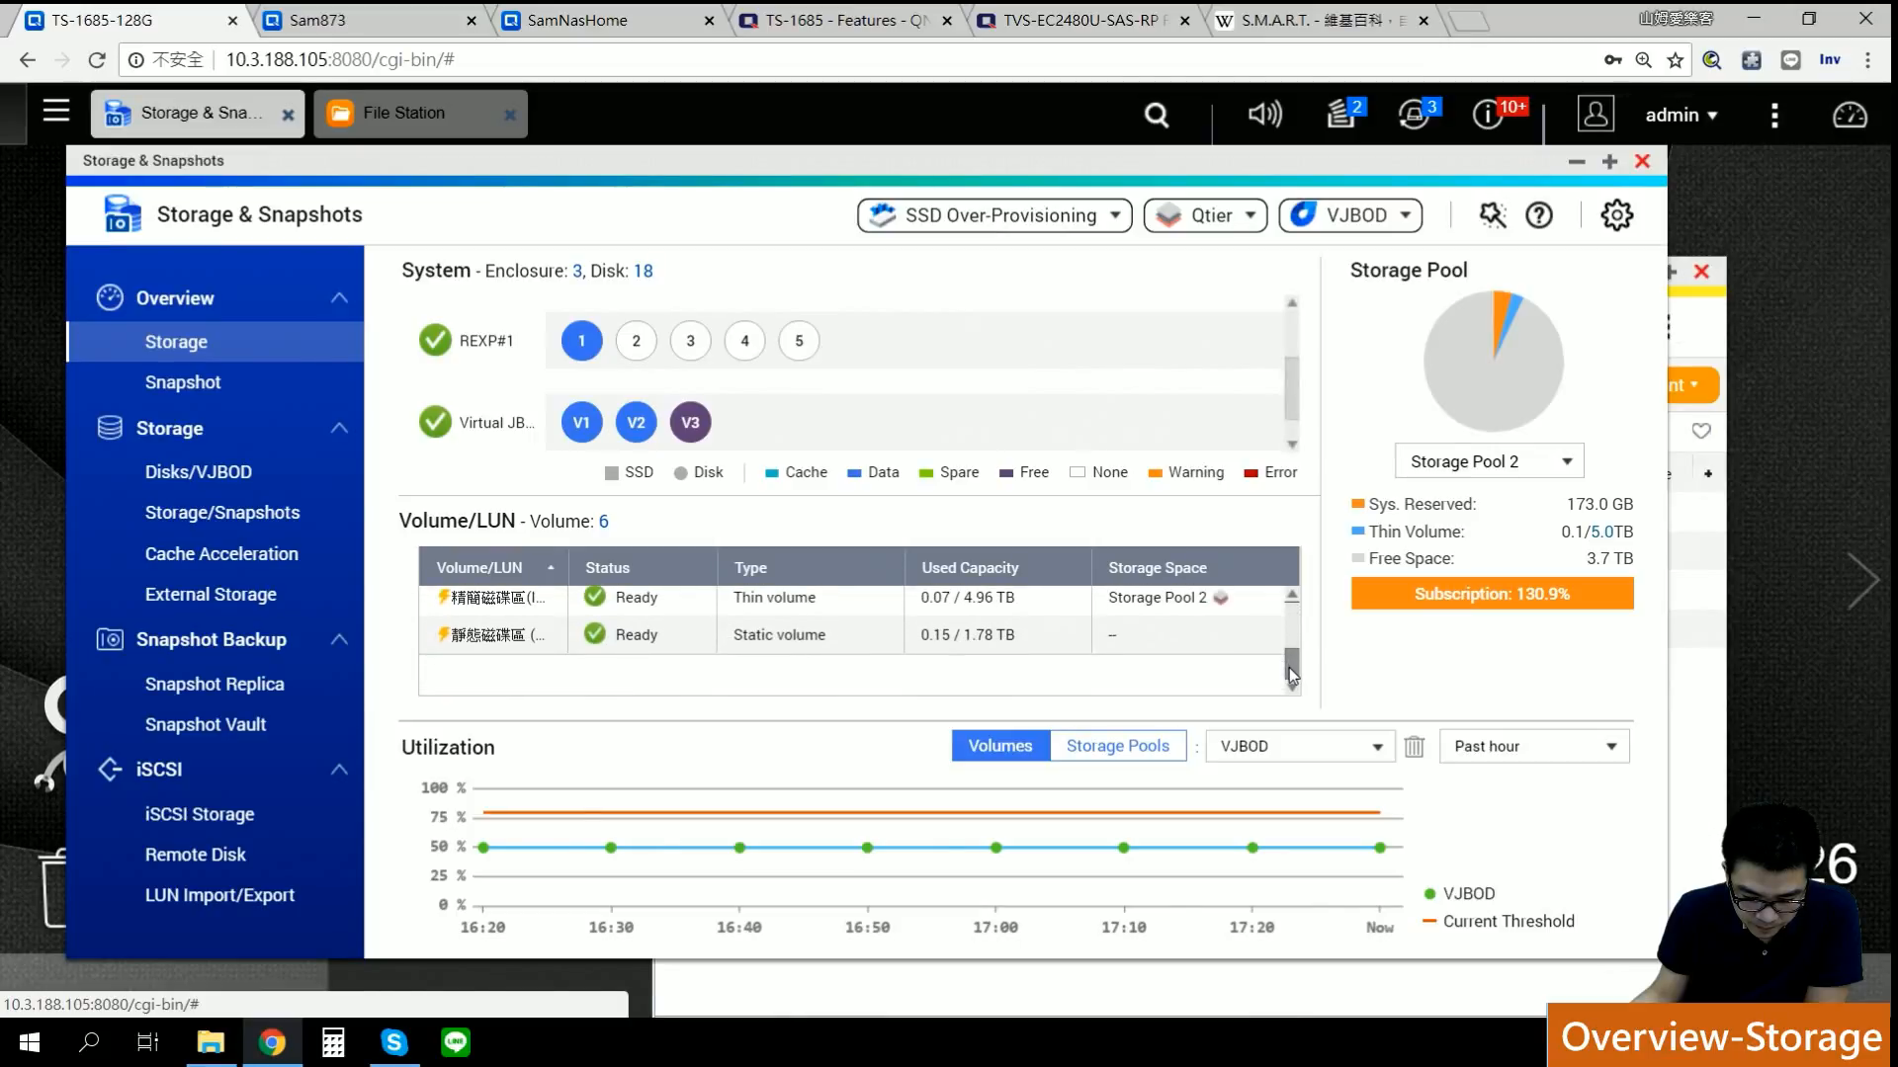
scroll(1292, 641, up, 3)
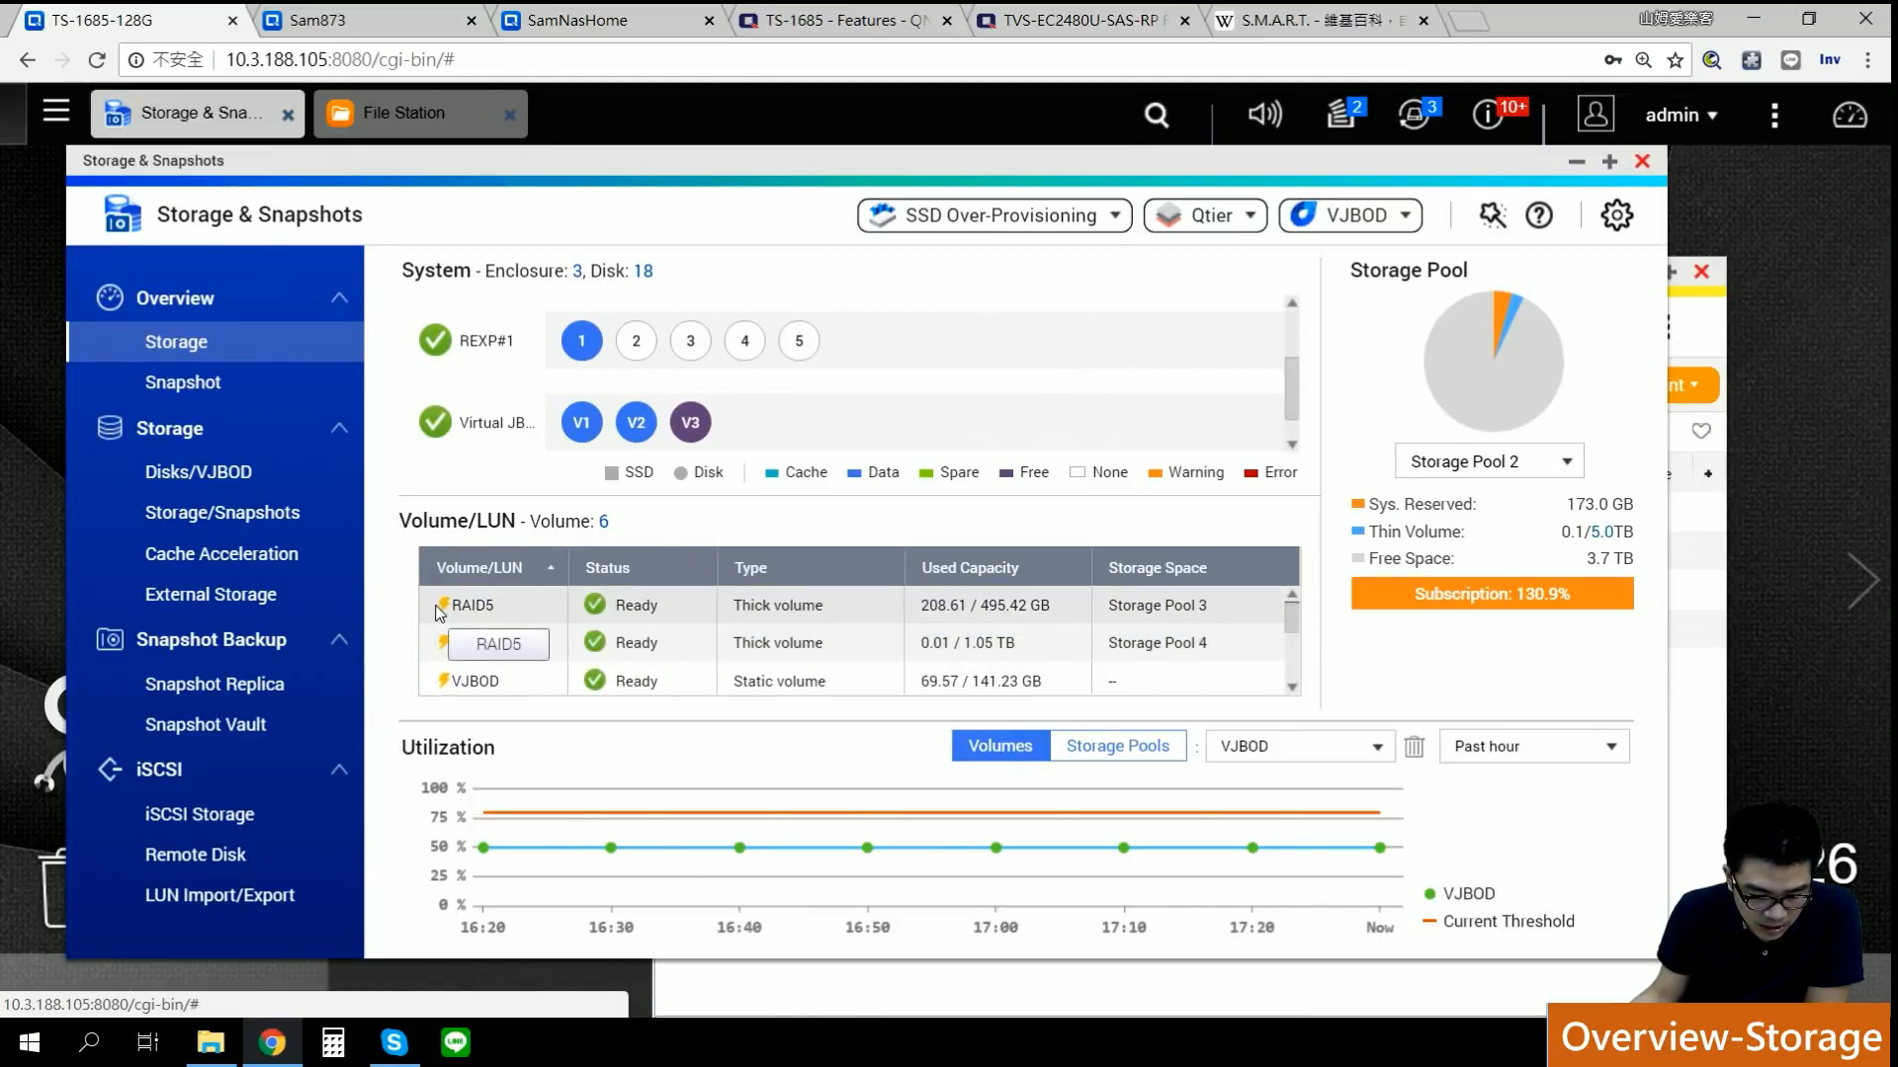
scroll(1285, 642, down, 4)
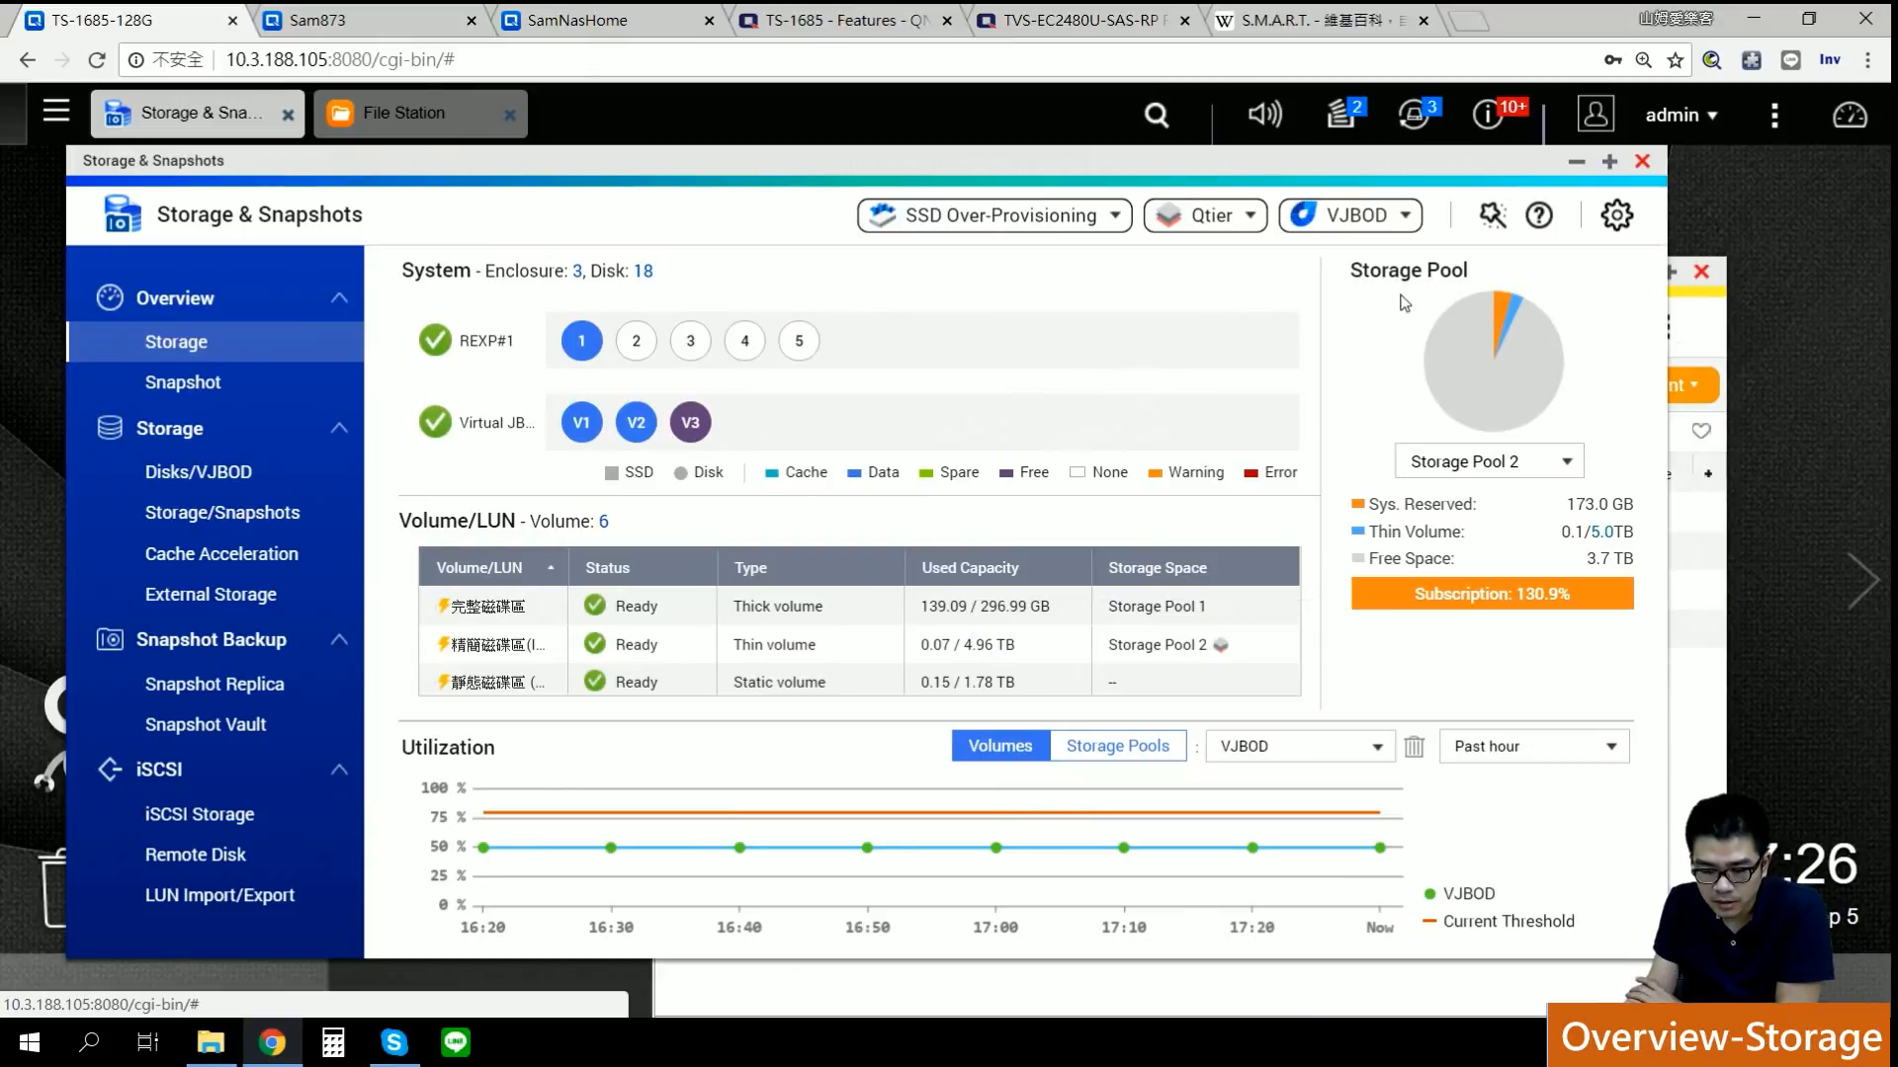
click(1483, 462)
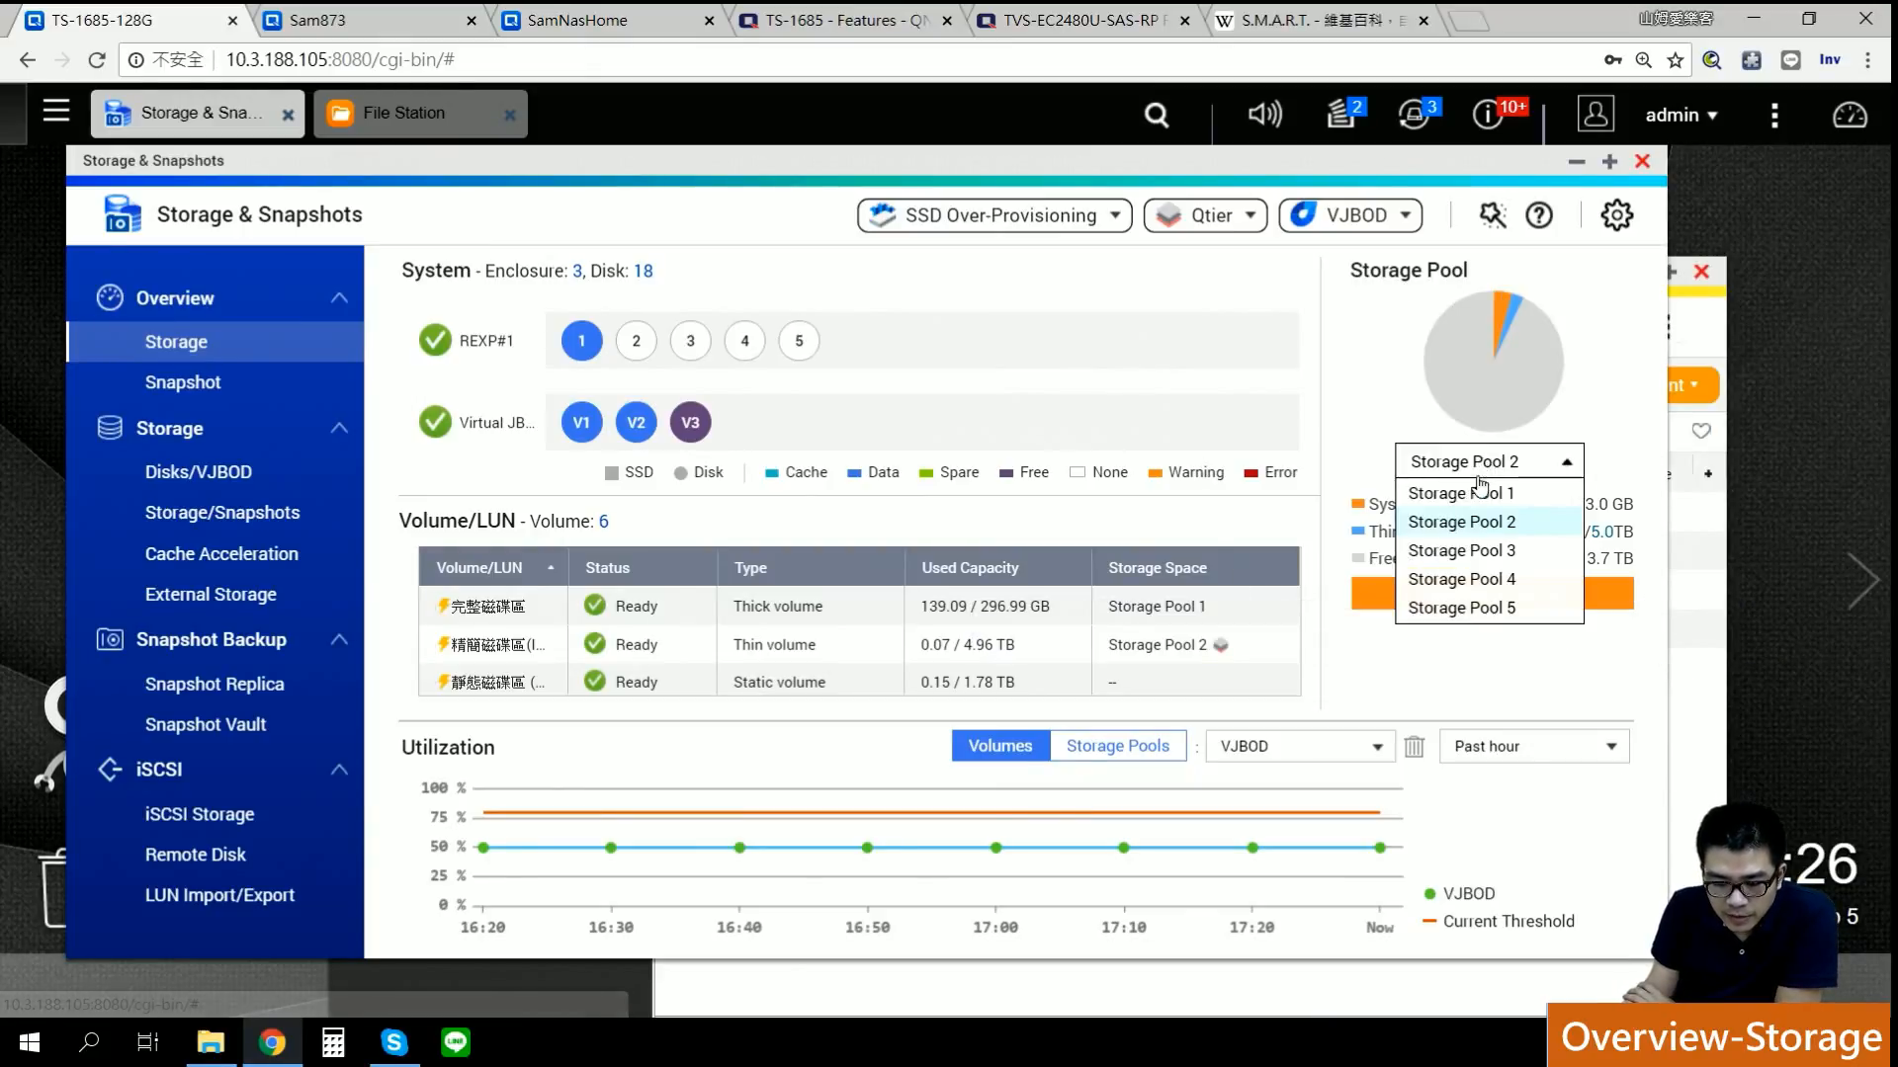
click(1481, 493)
click(1482, 462)
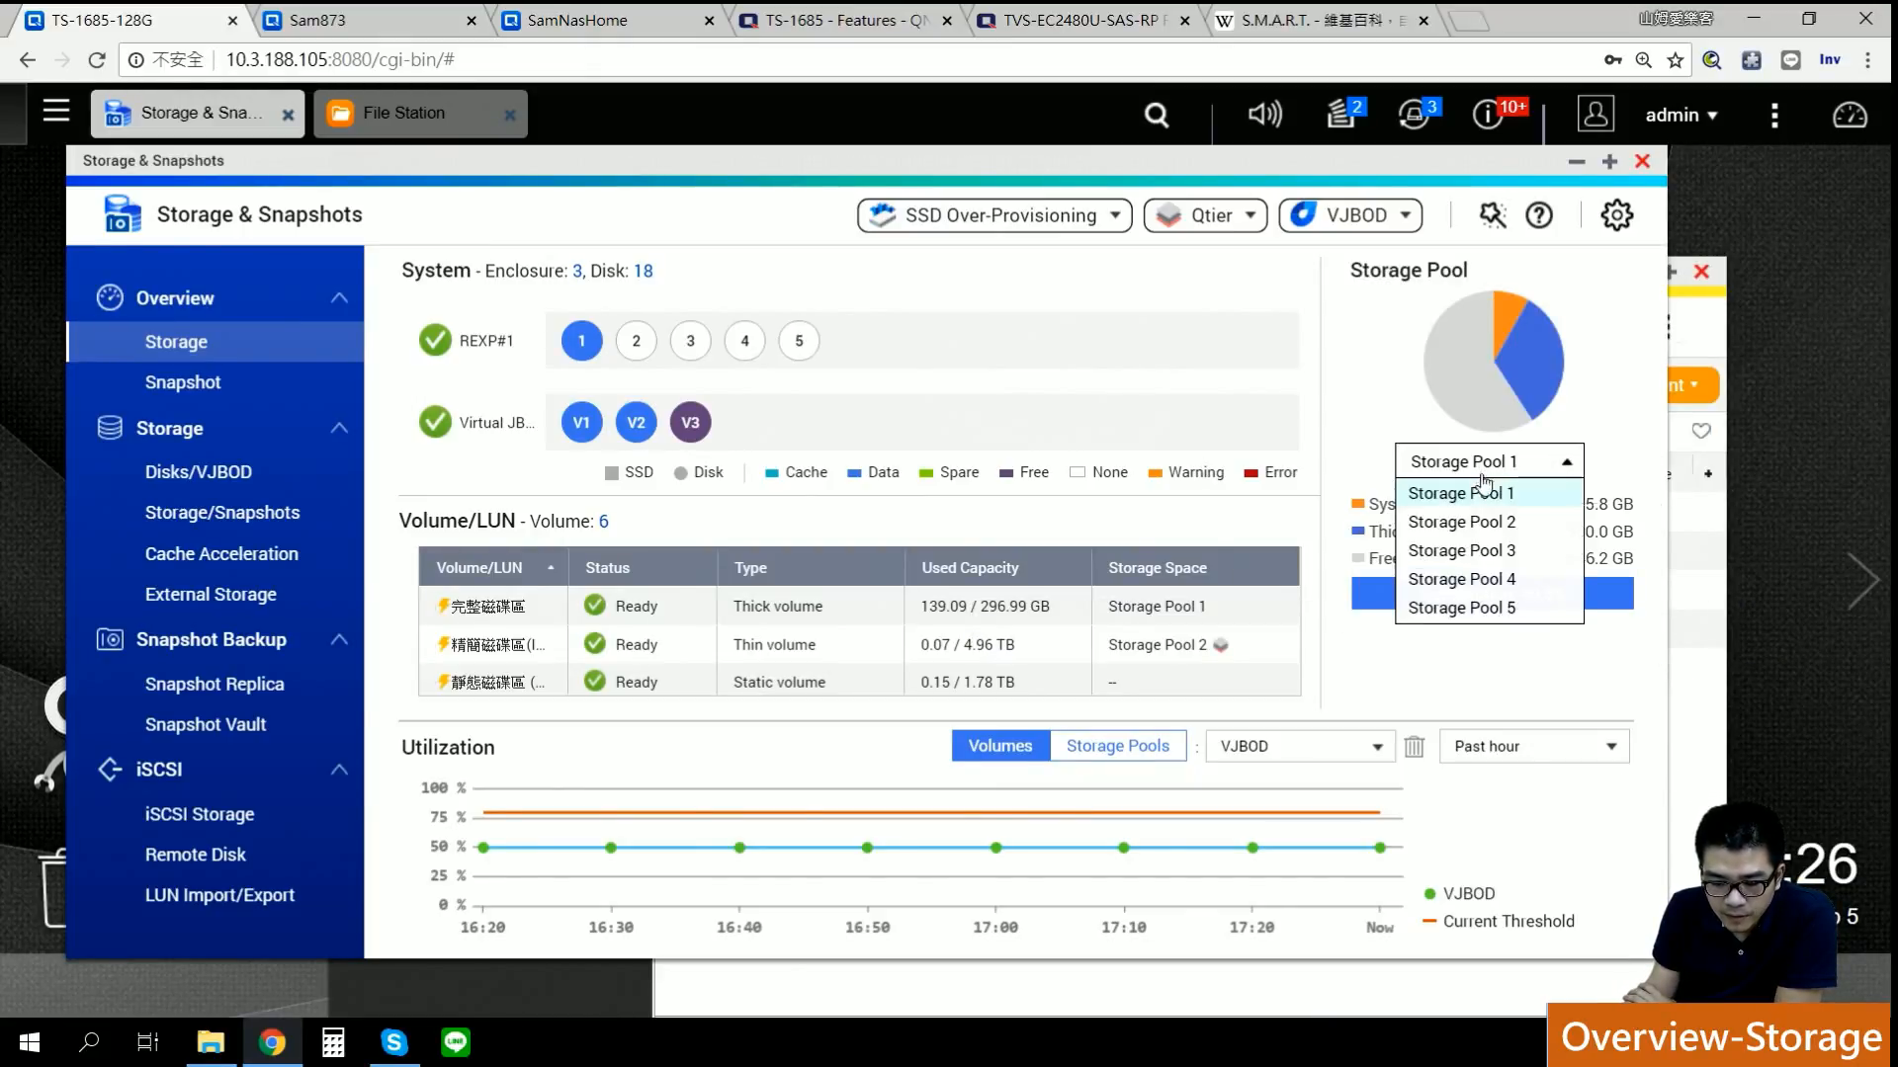
click(1473, 521)
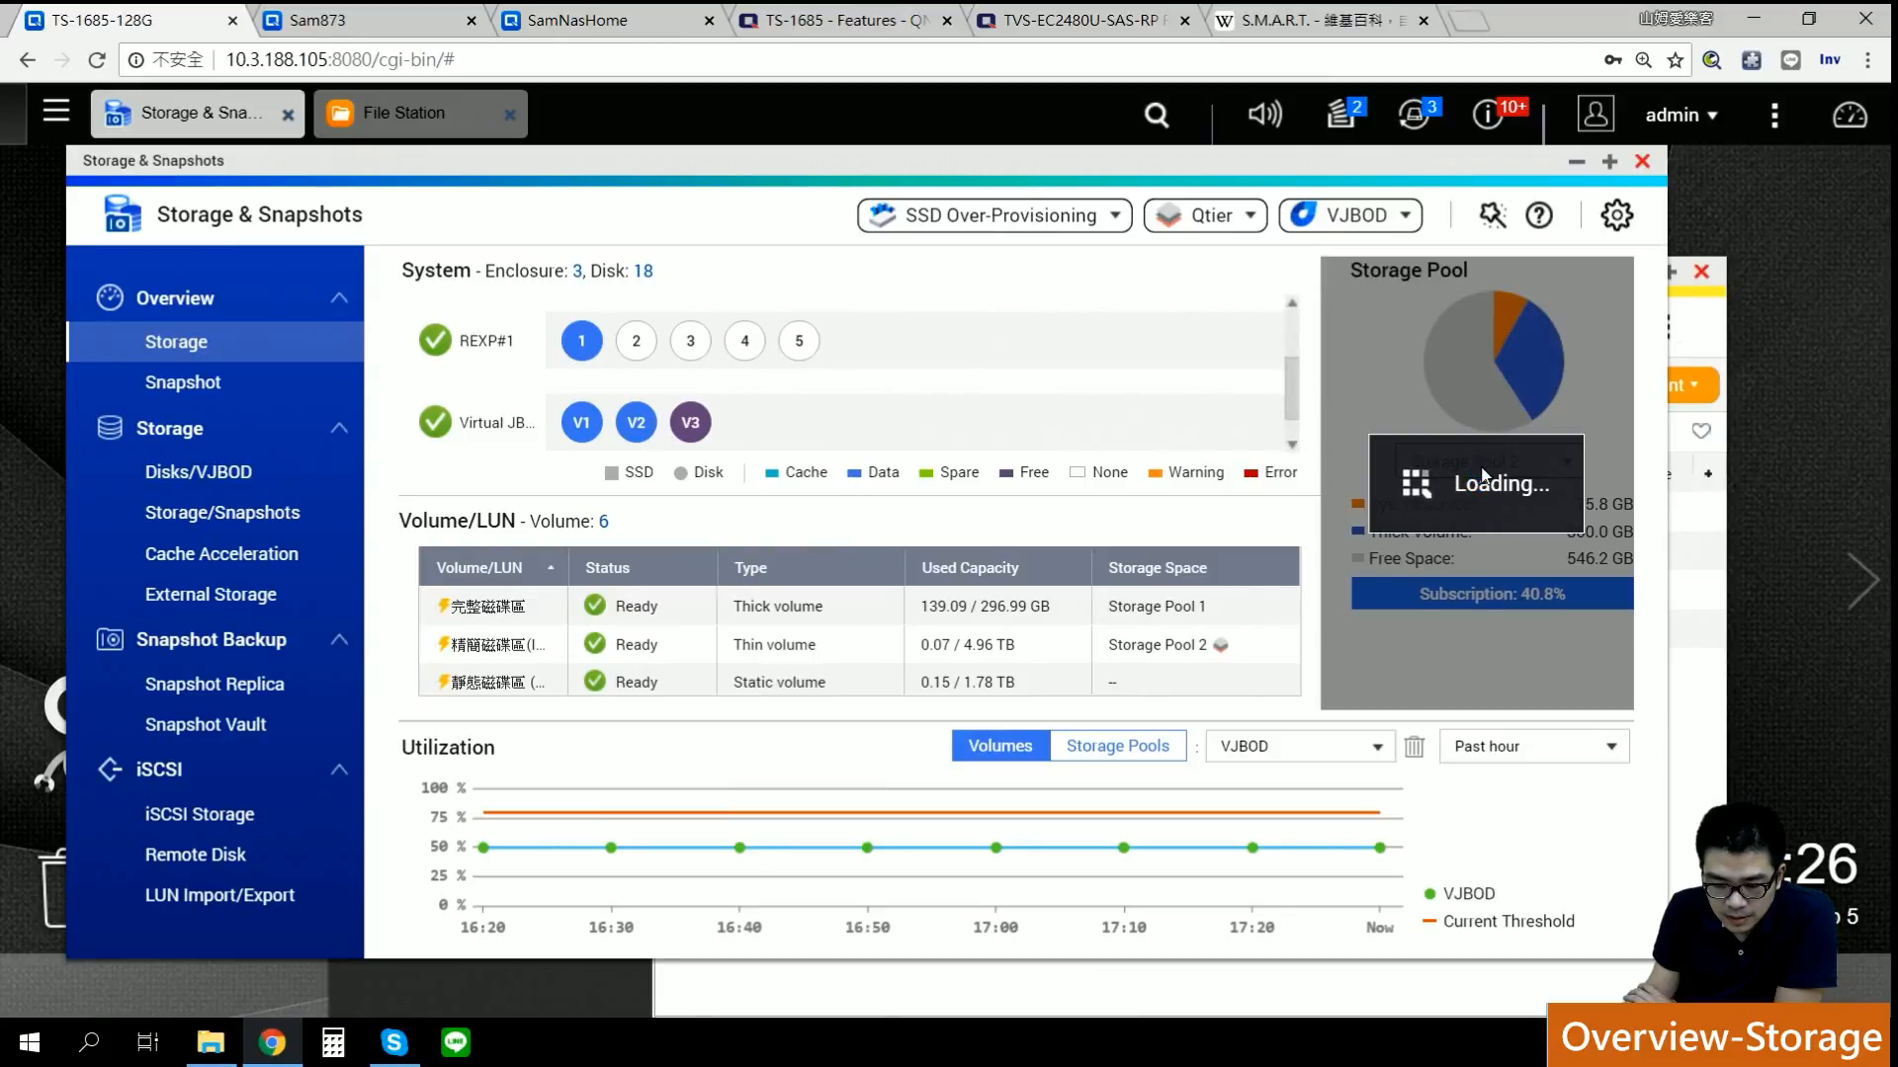
click(1482, 463)
click(1469, 551)
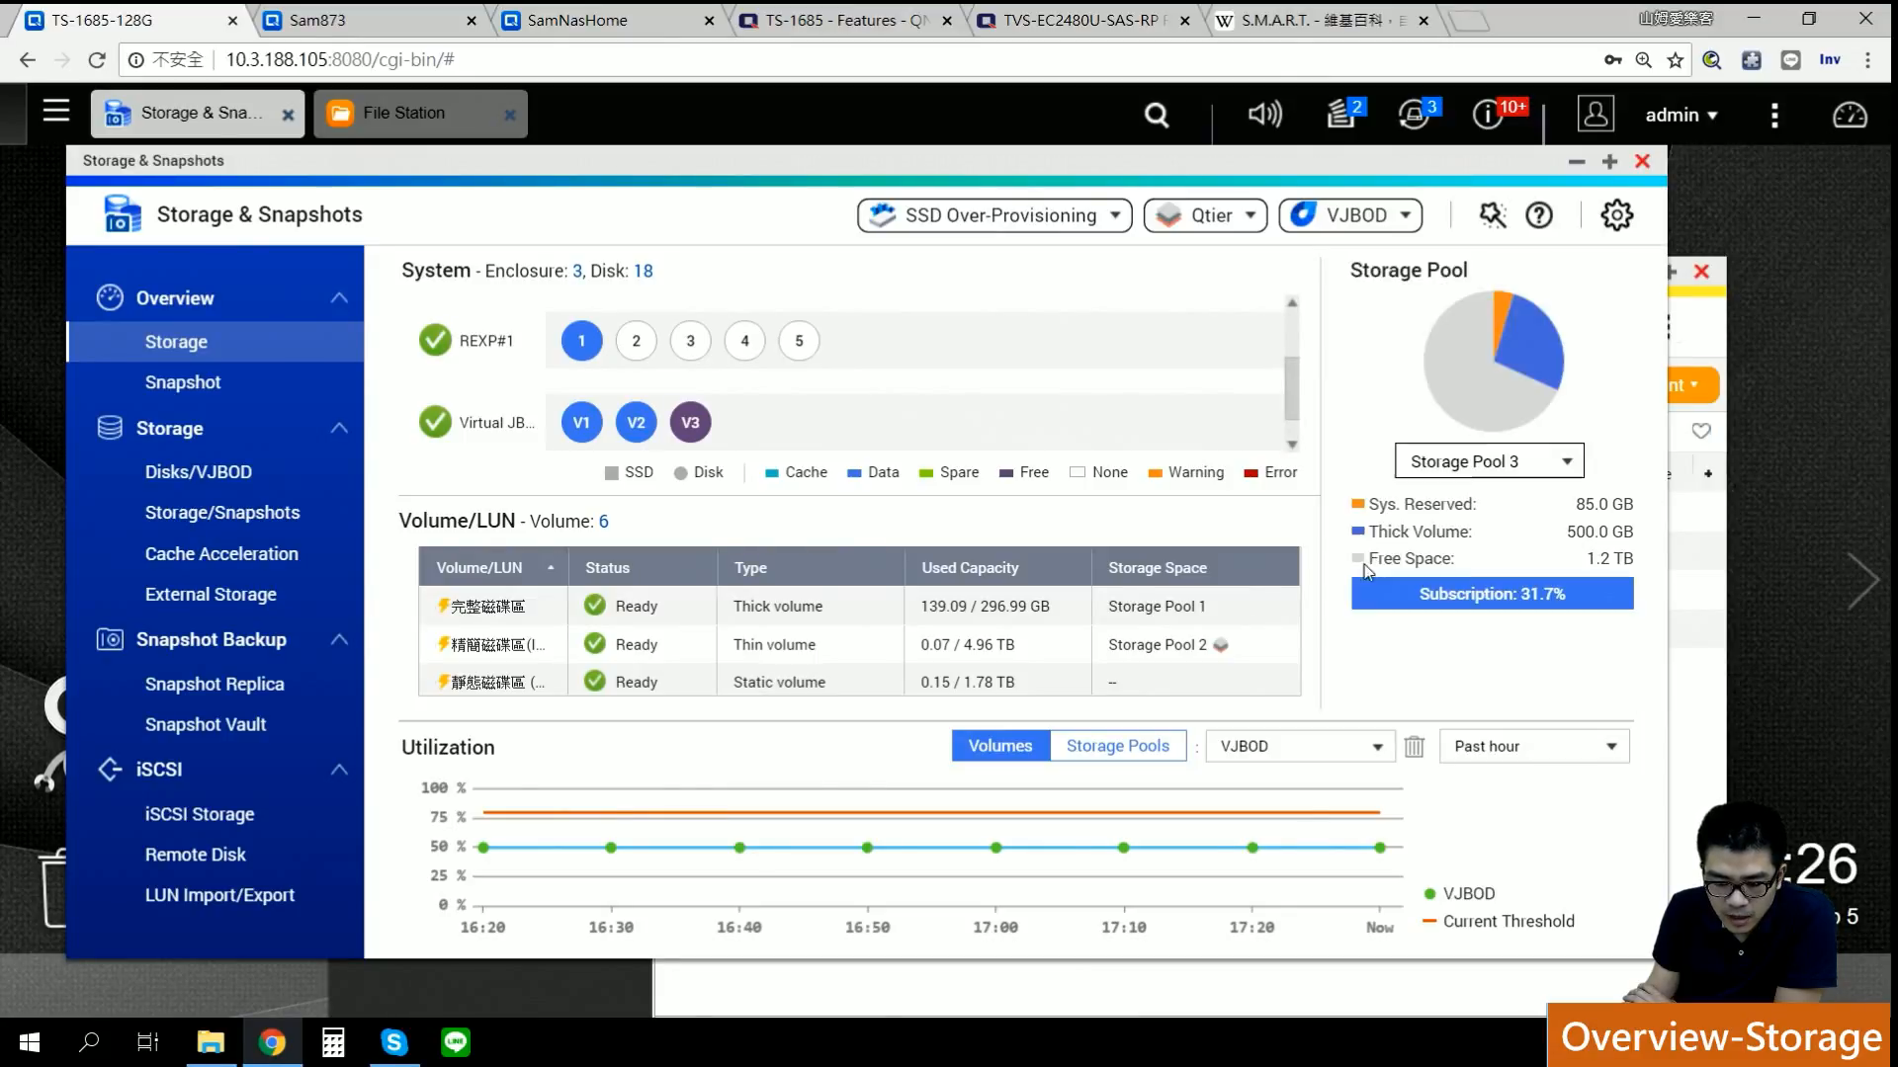
click(1508, 465)
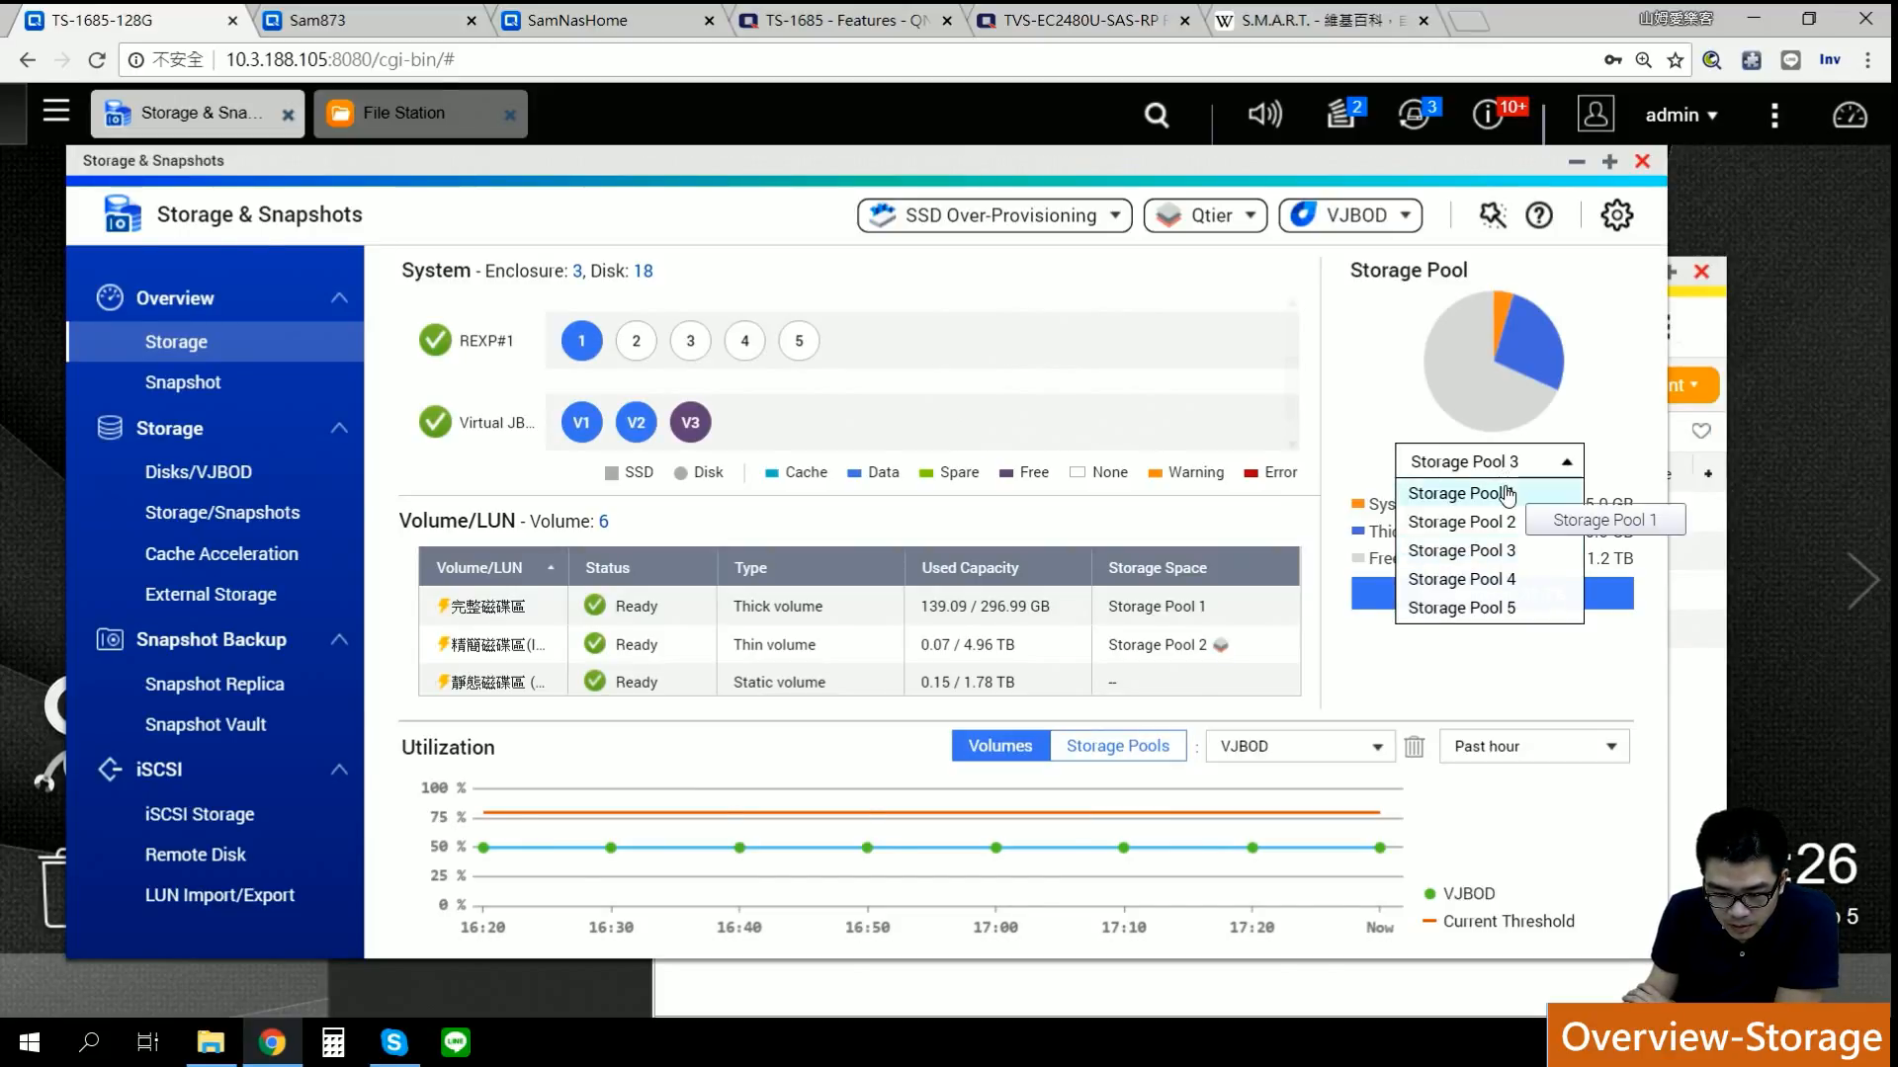
click(1504, 518)
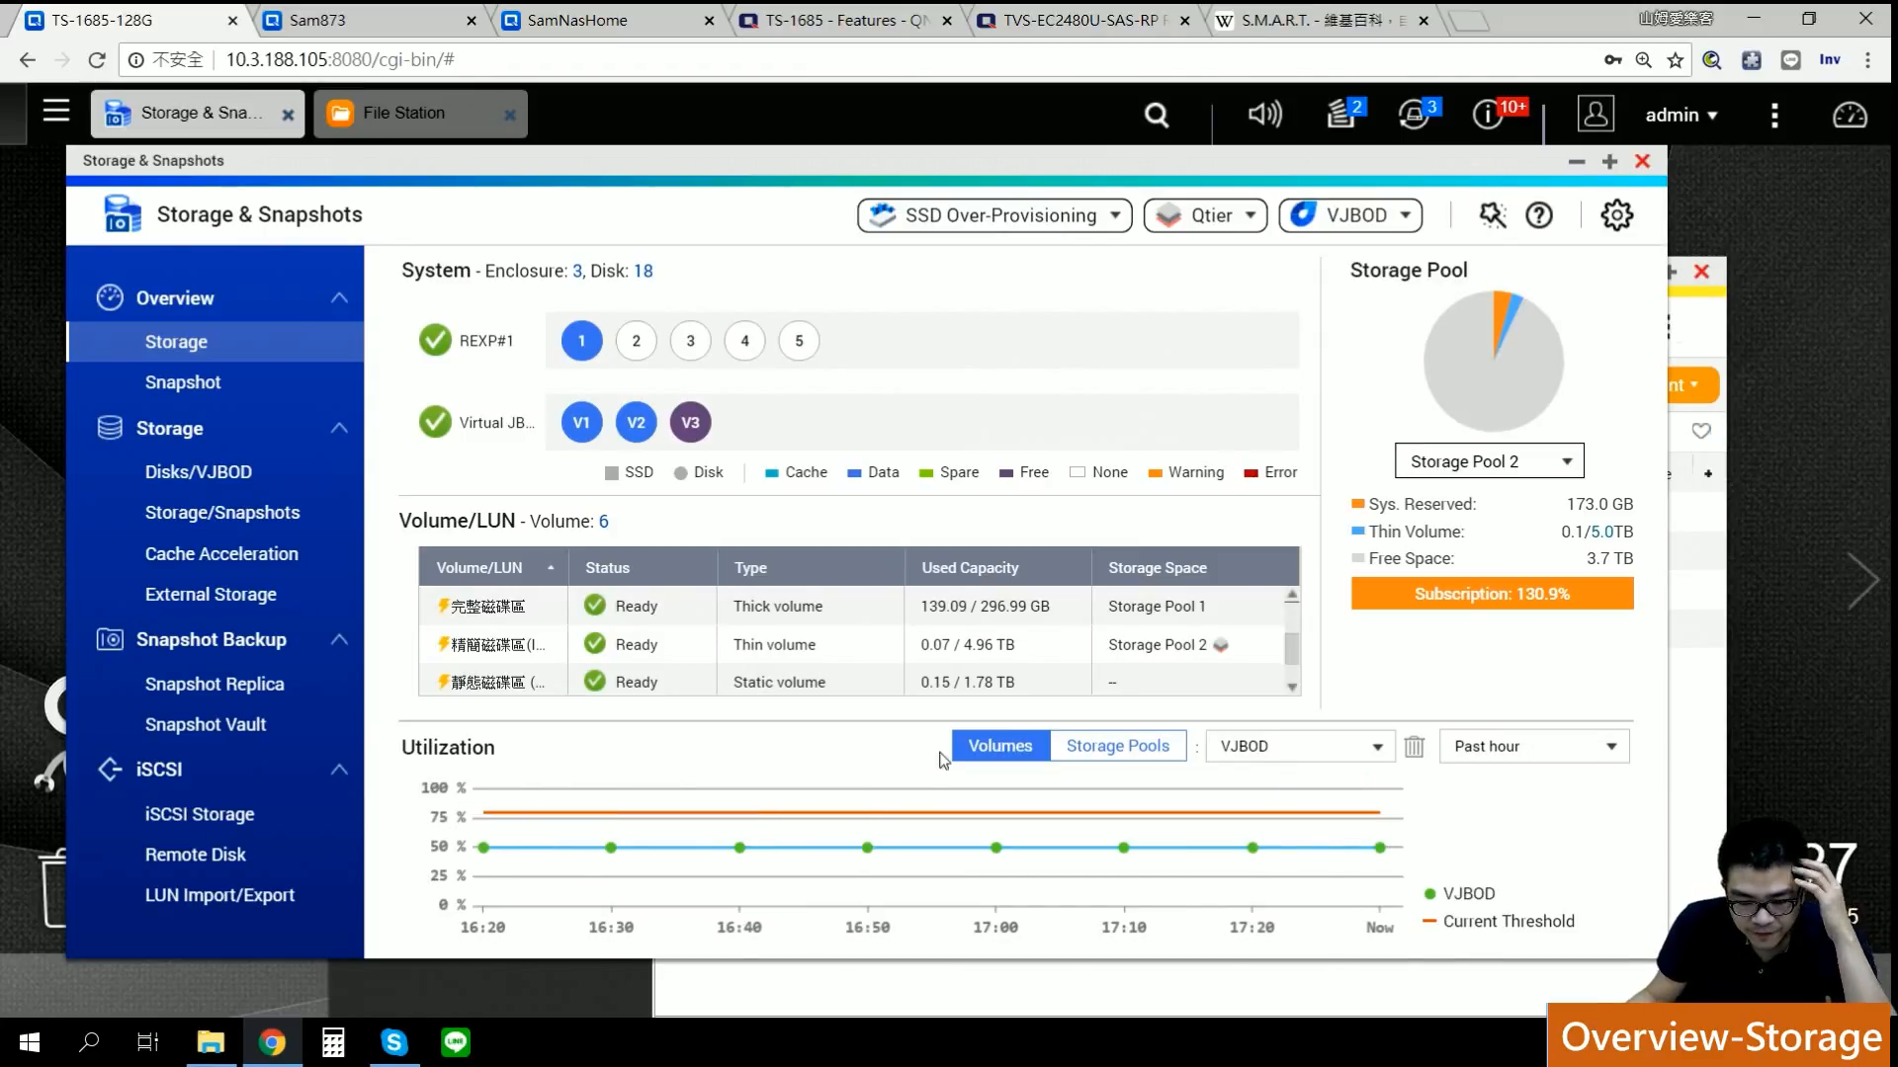
click(1065, 748)
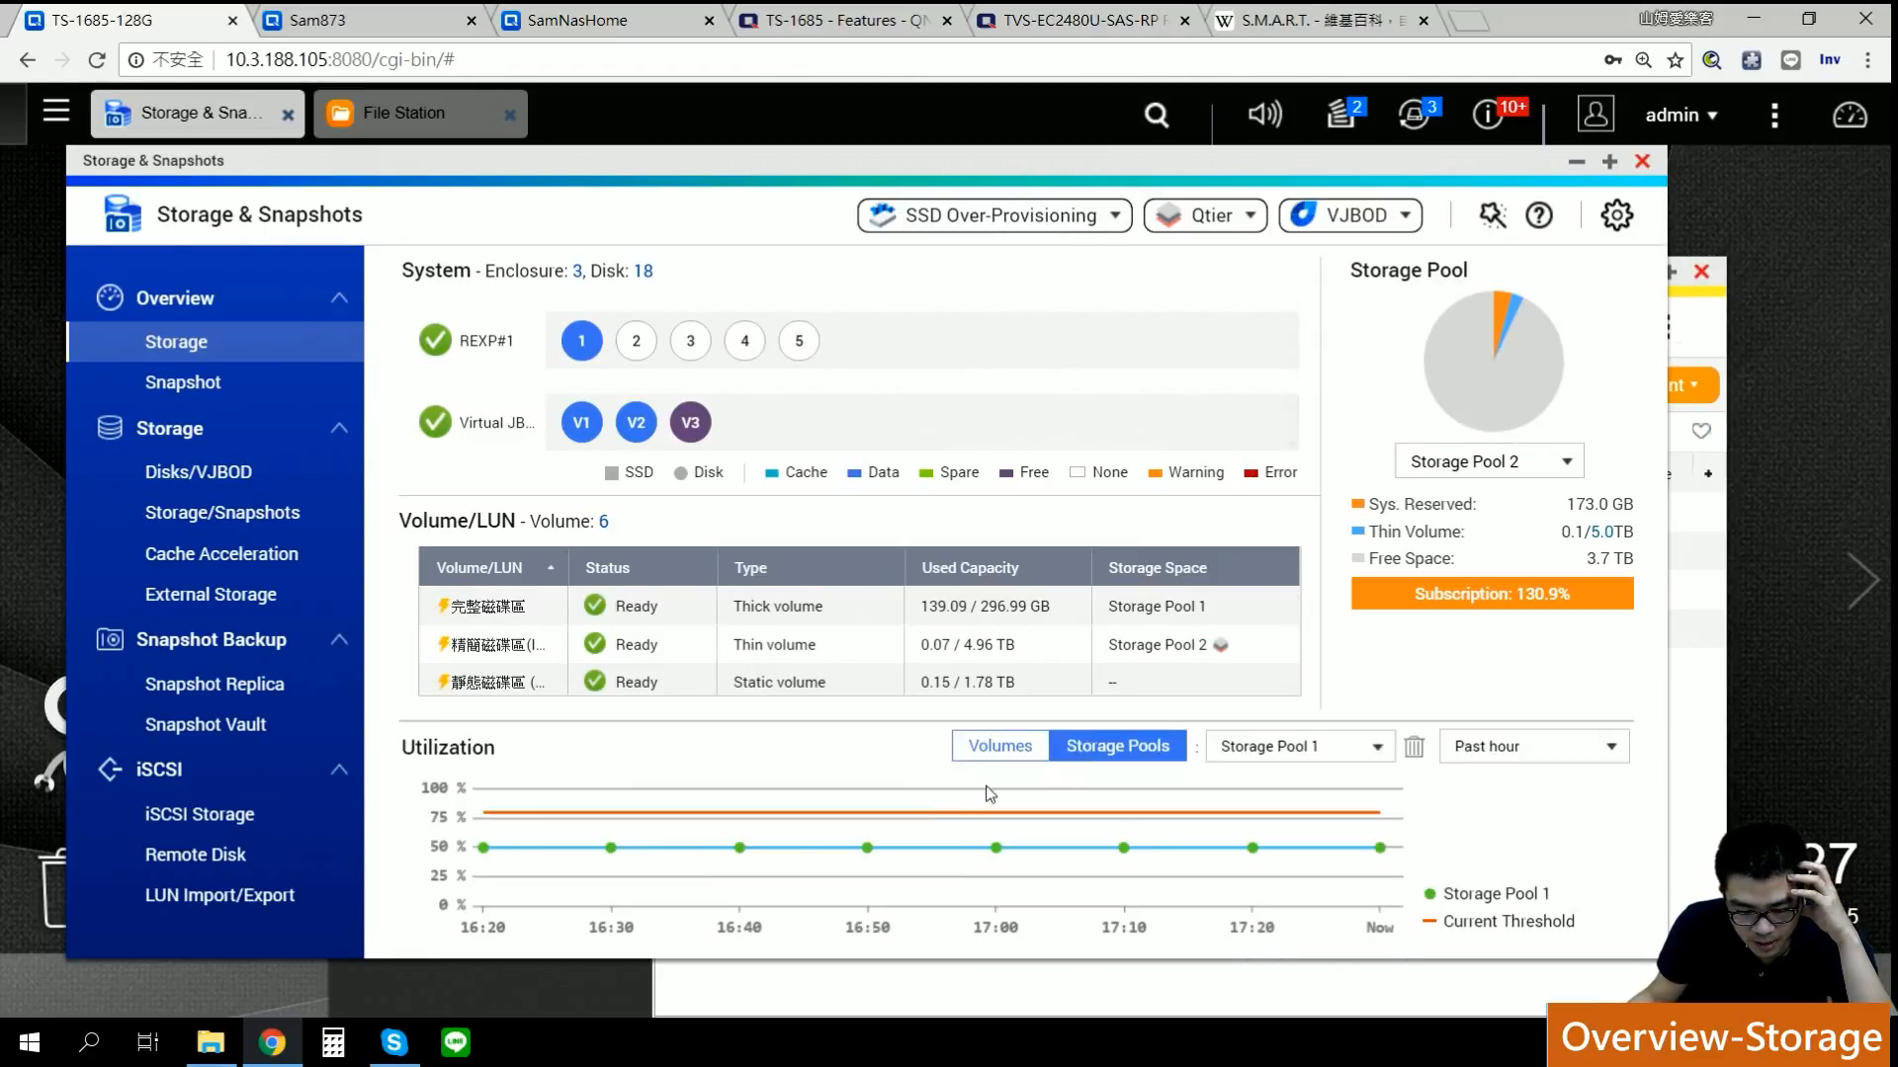
click(1562, 748)
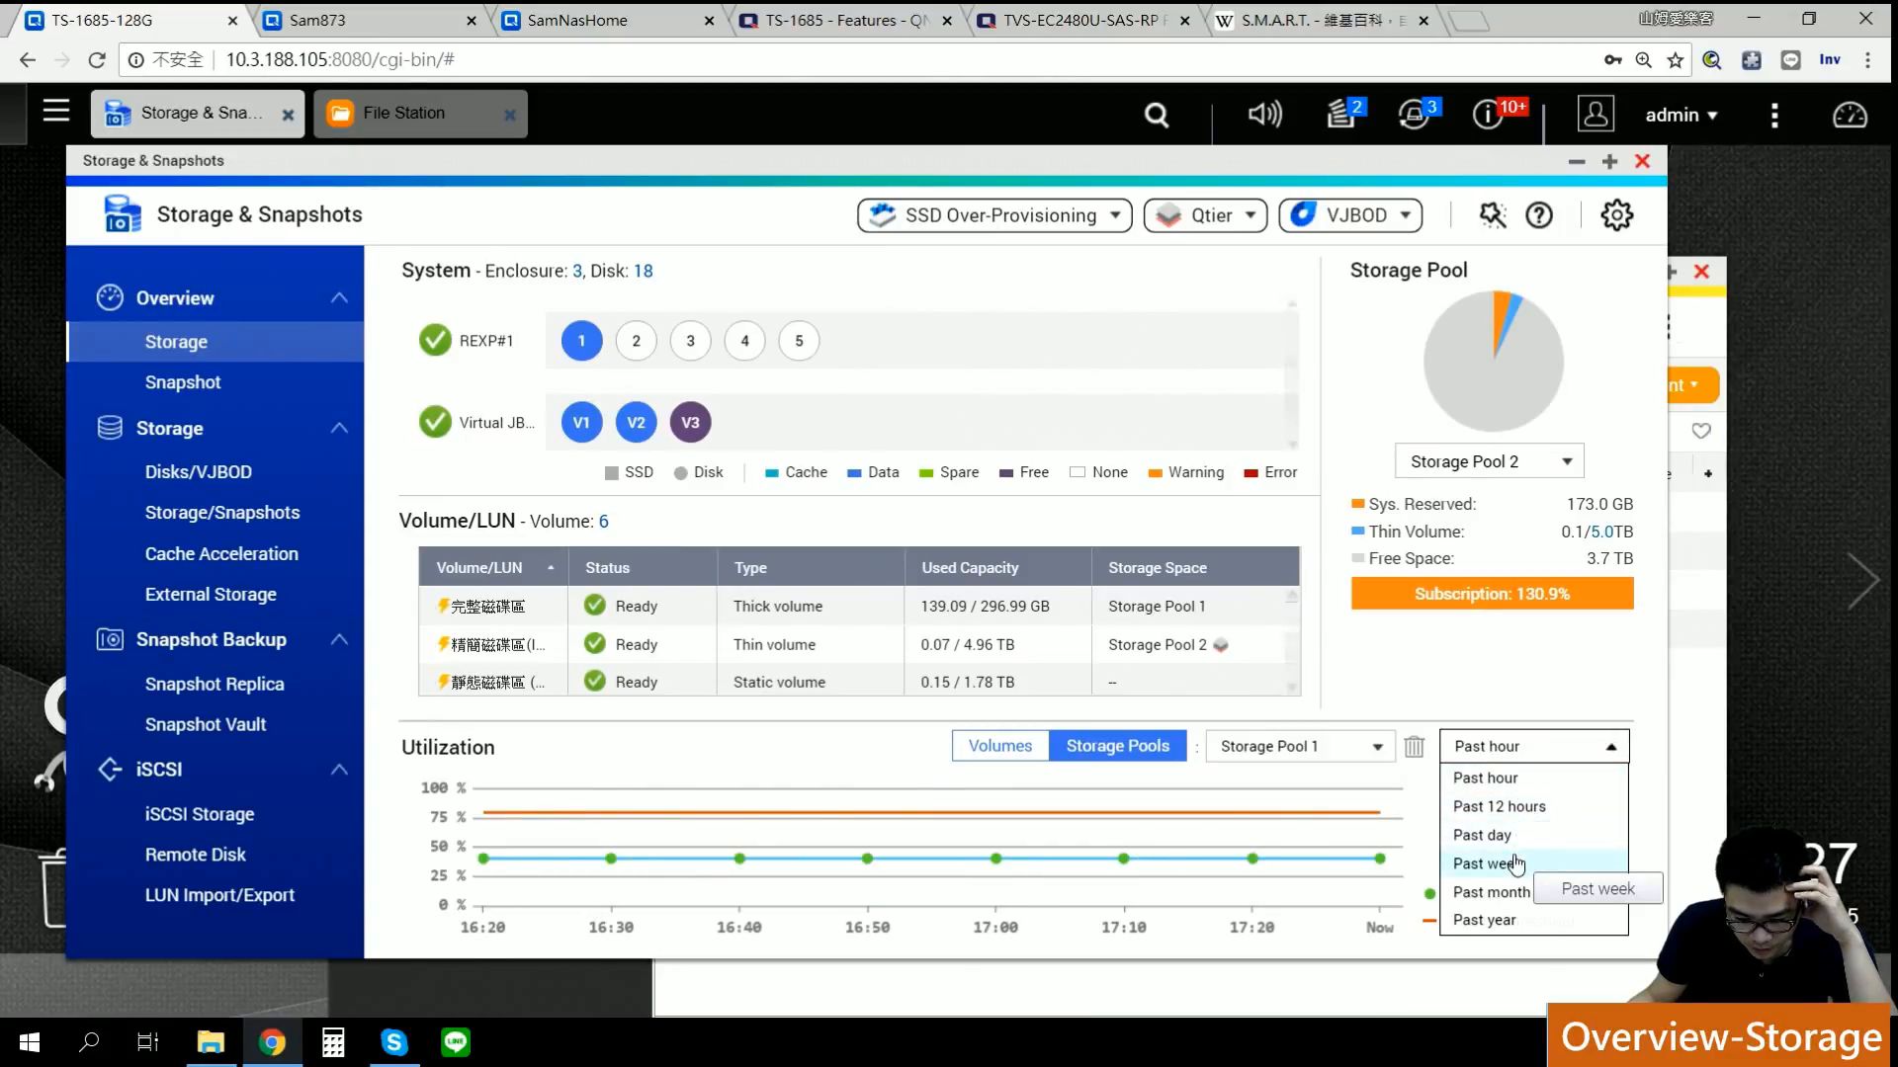
click(1302, 802)
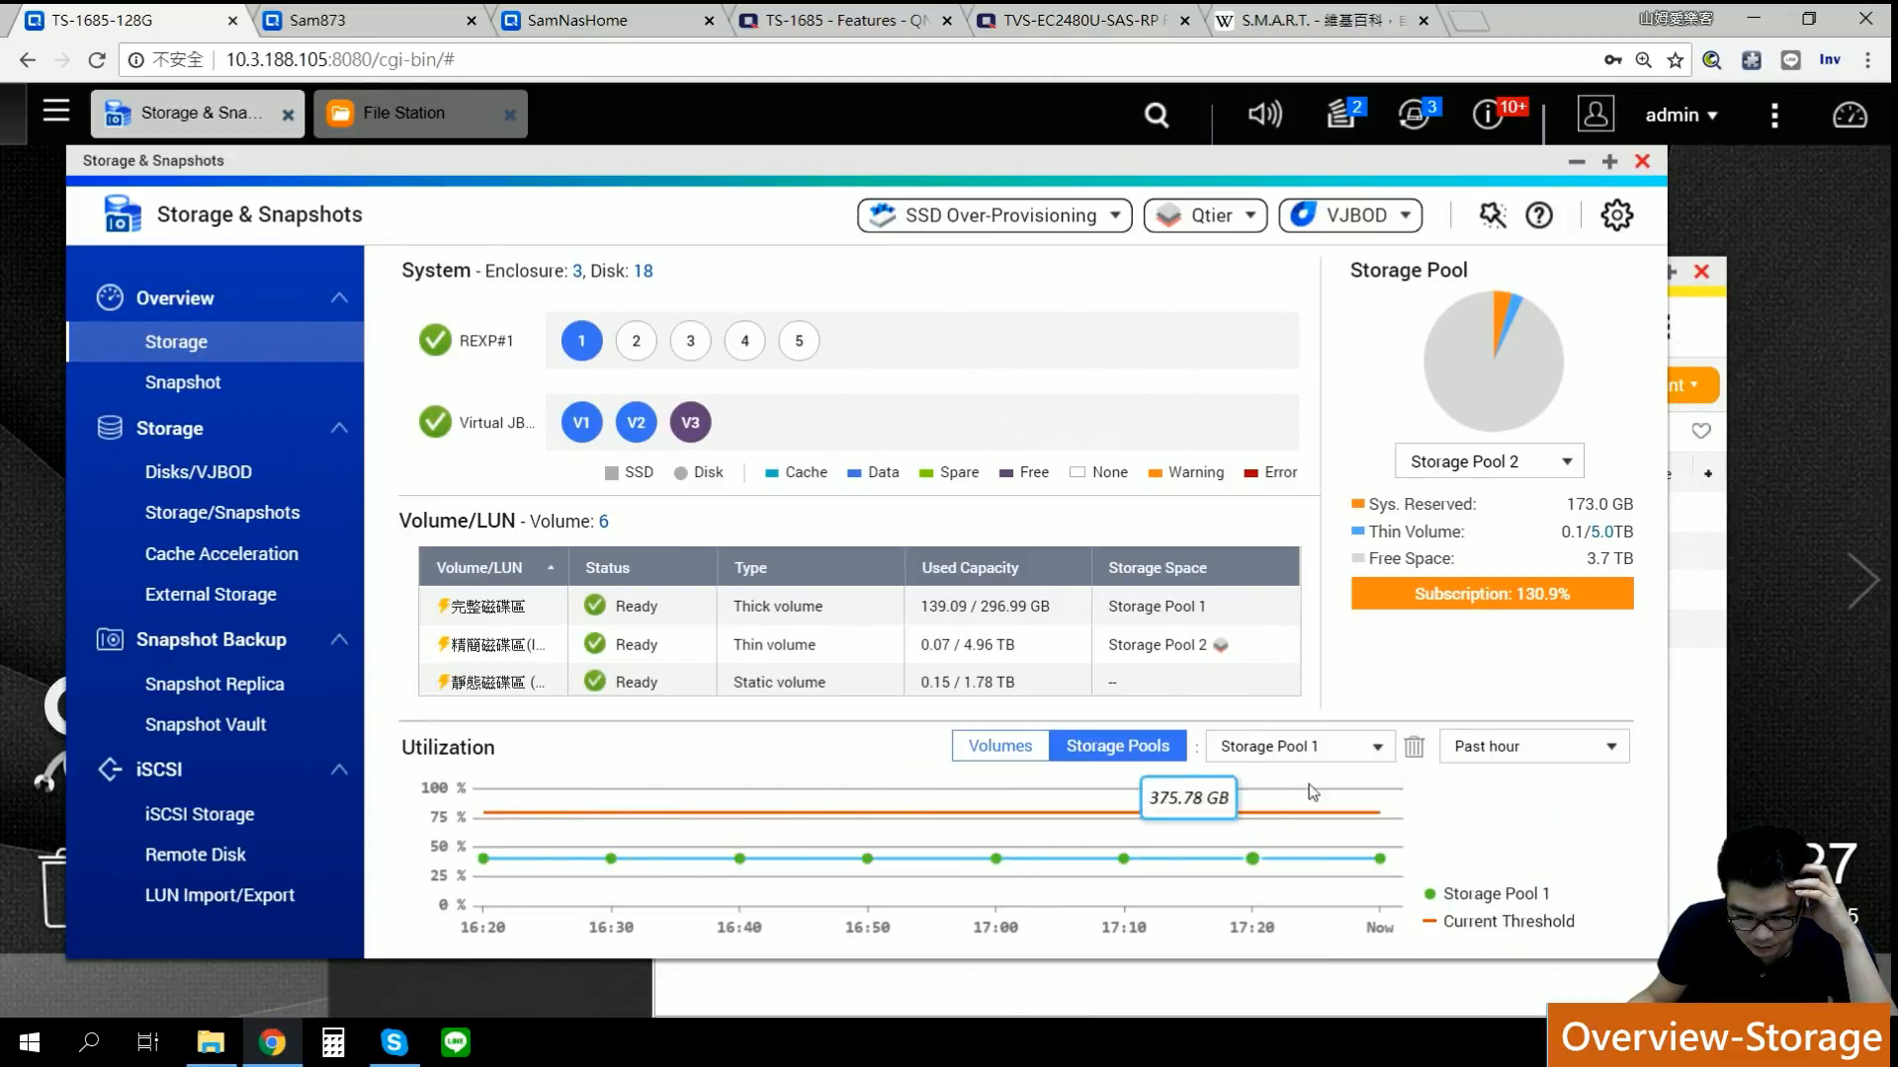
click(1373, 754)
click(1552, 830)
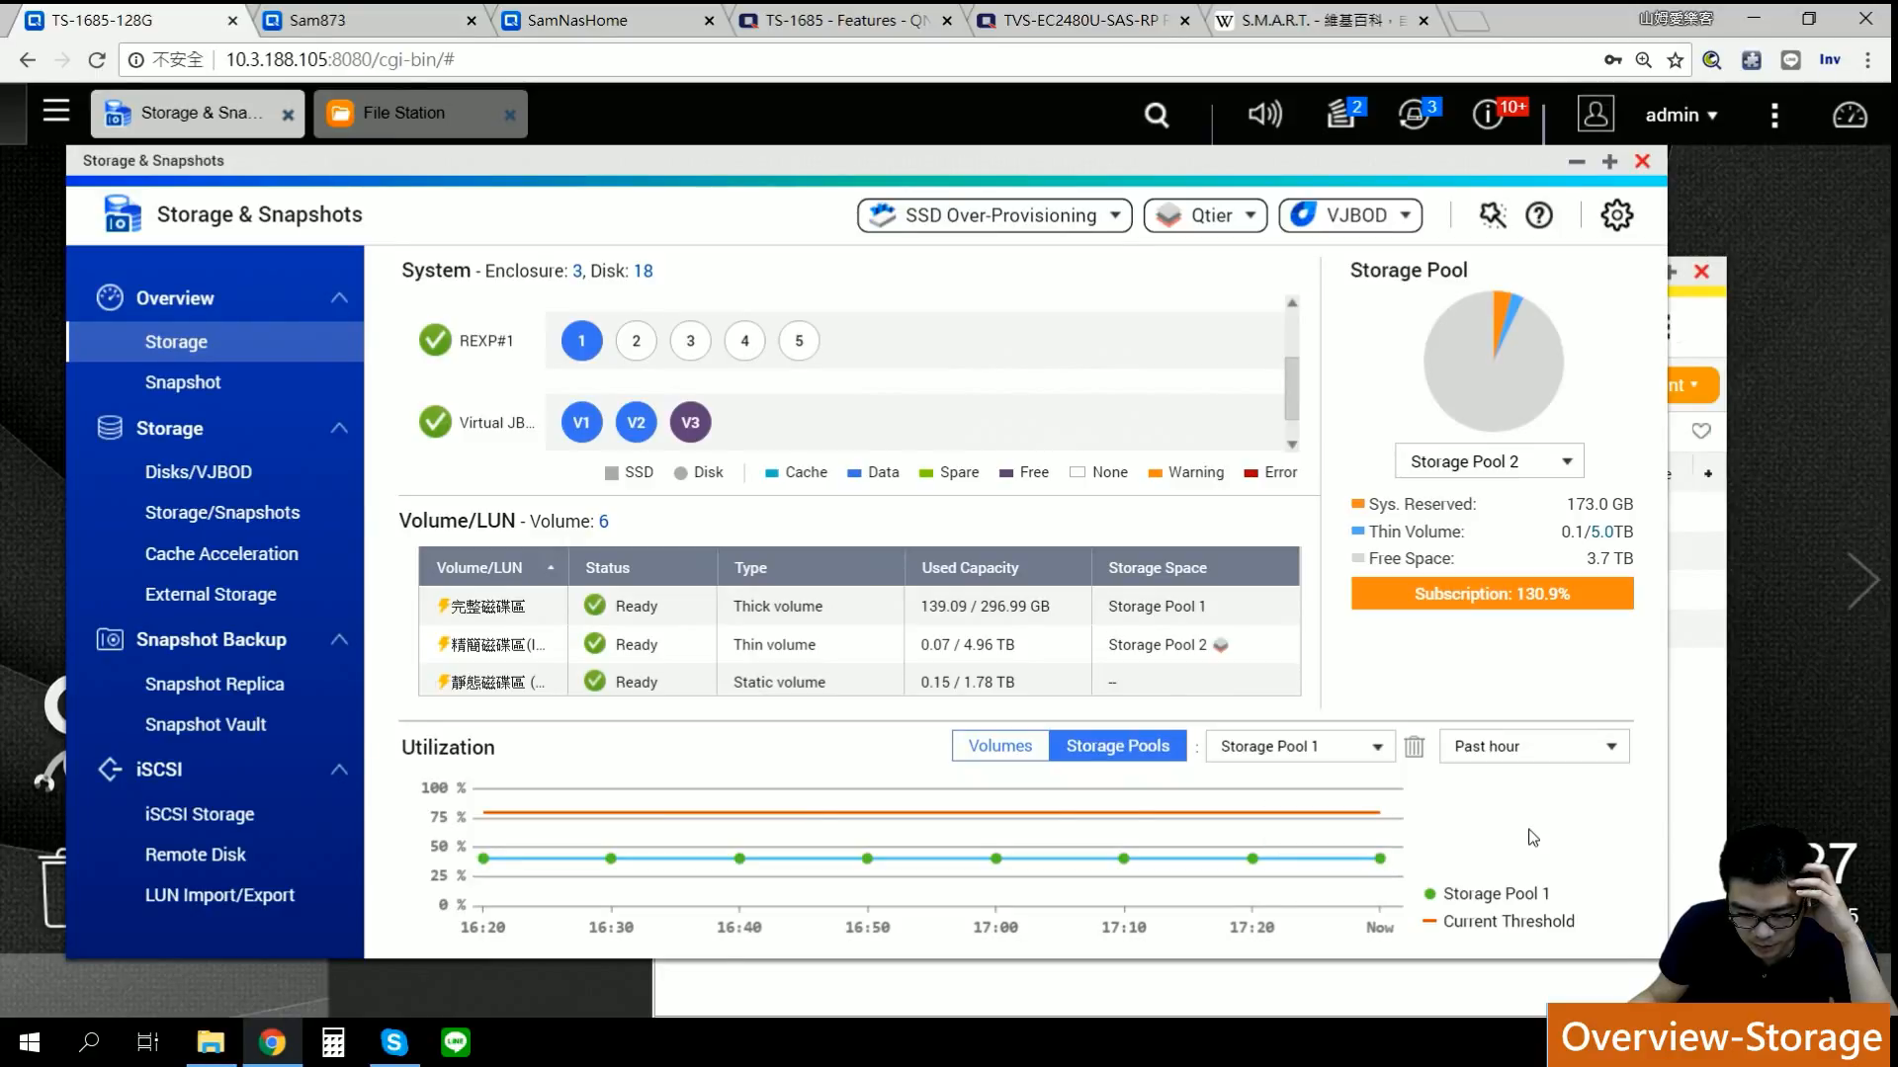
mouse_move(1370, 814)
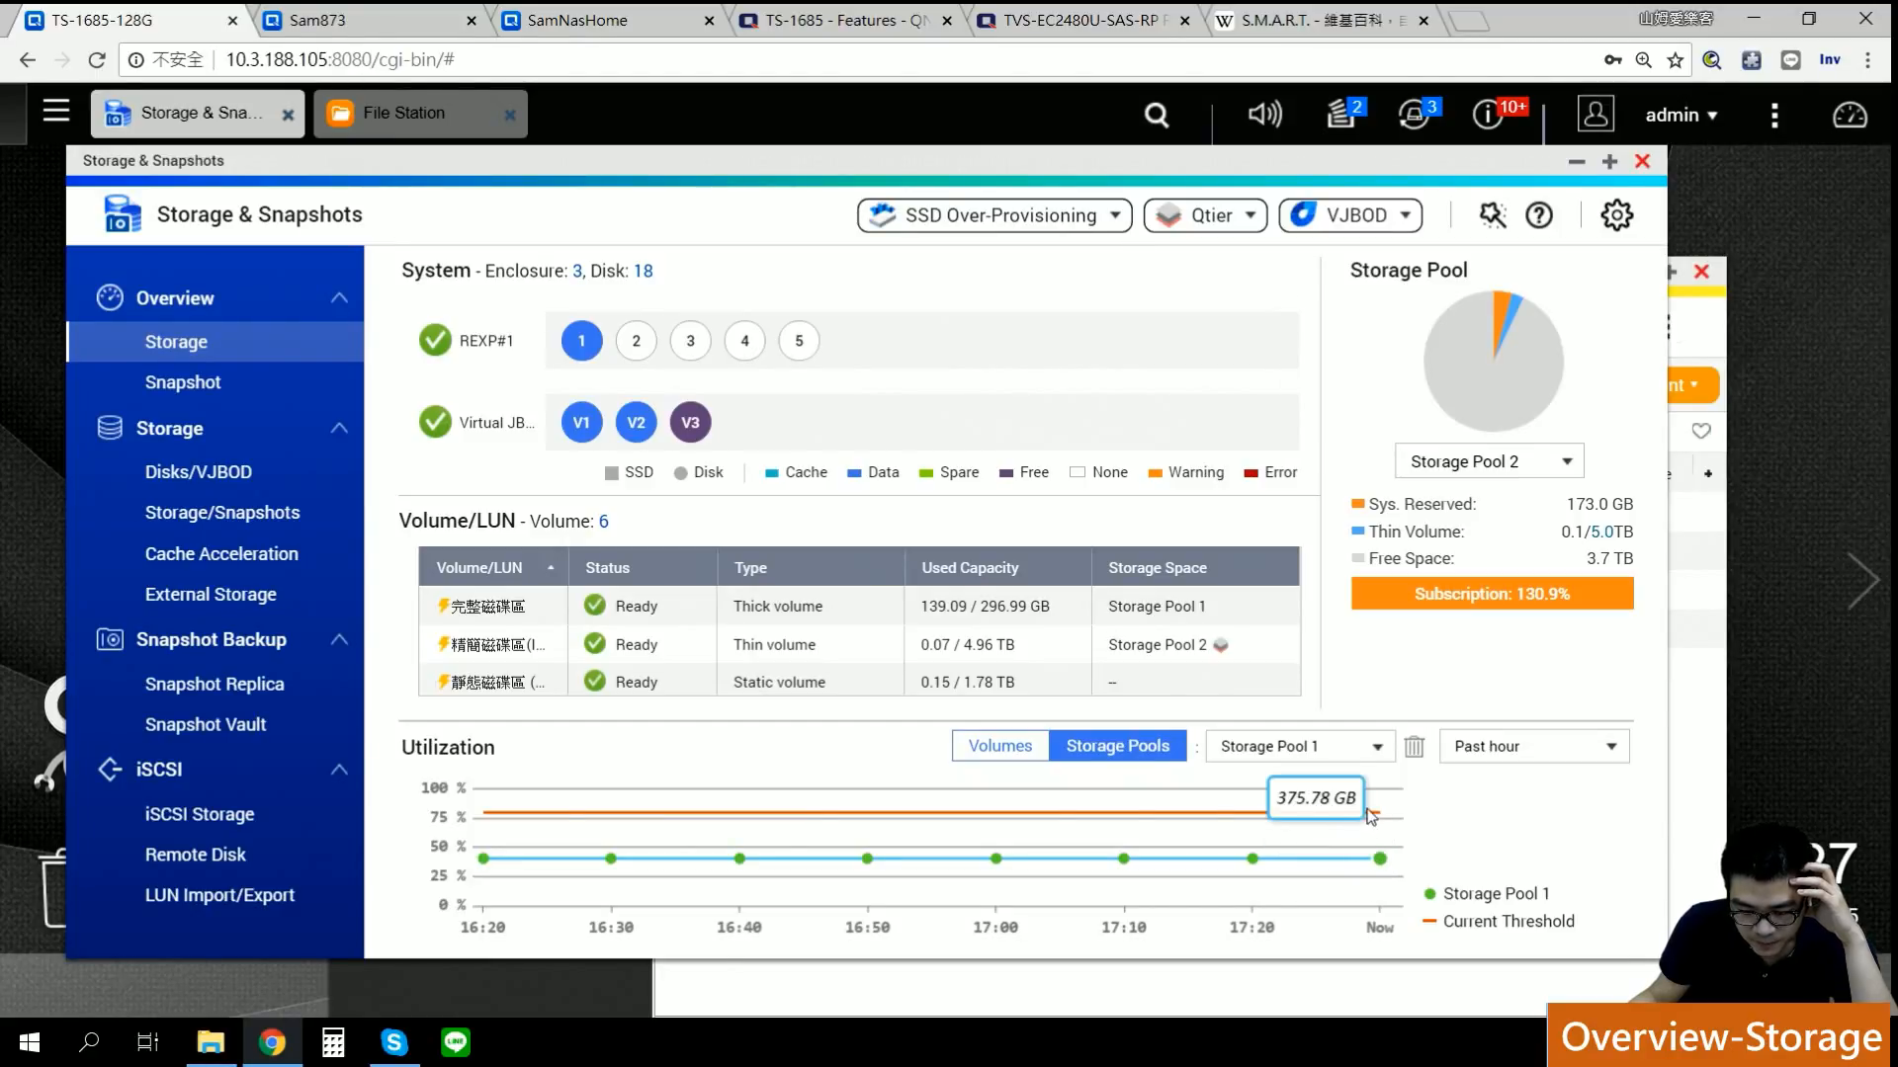
mouse_move(1381, 861)
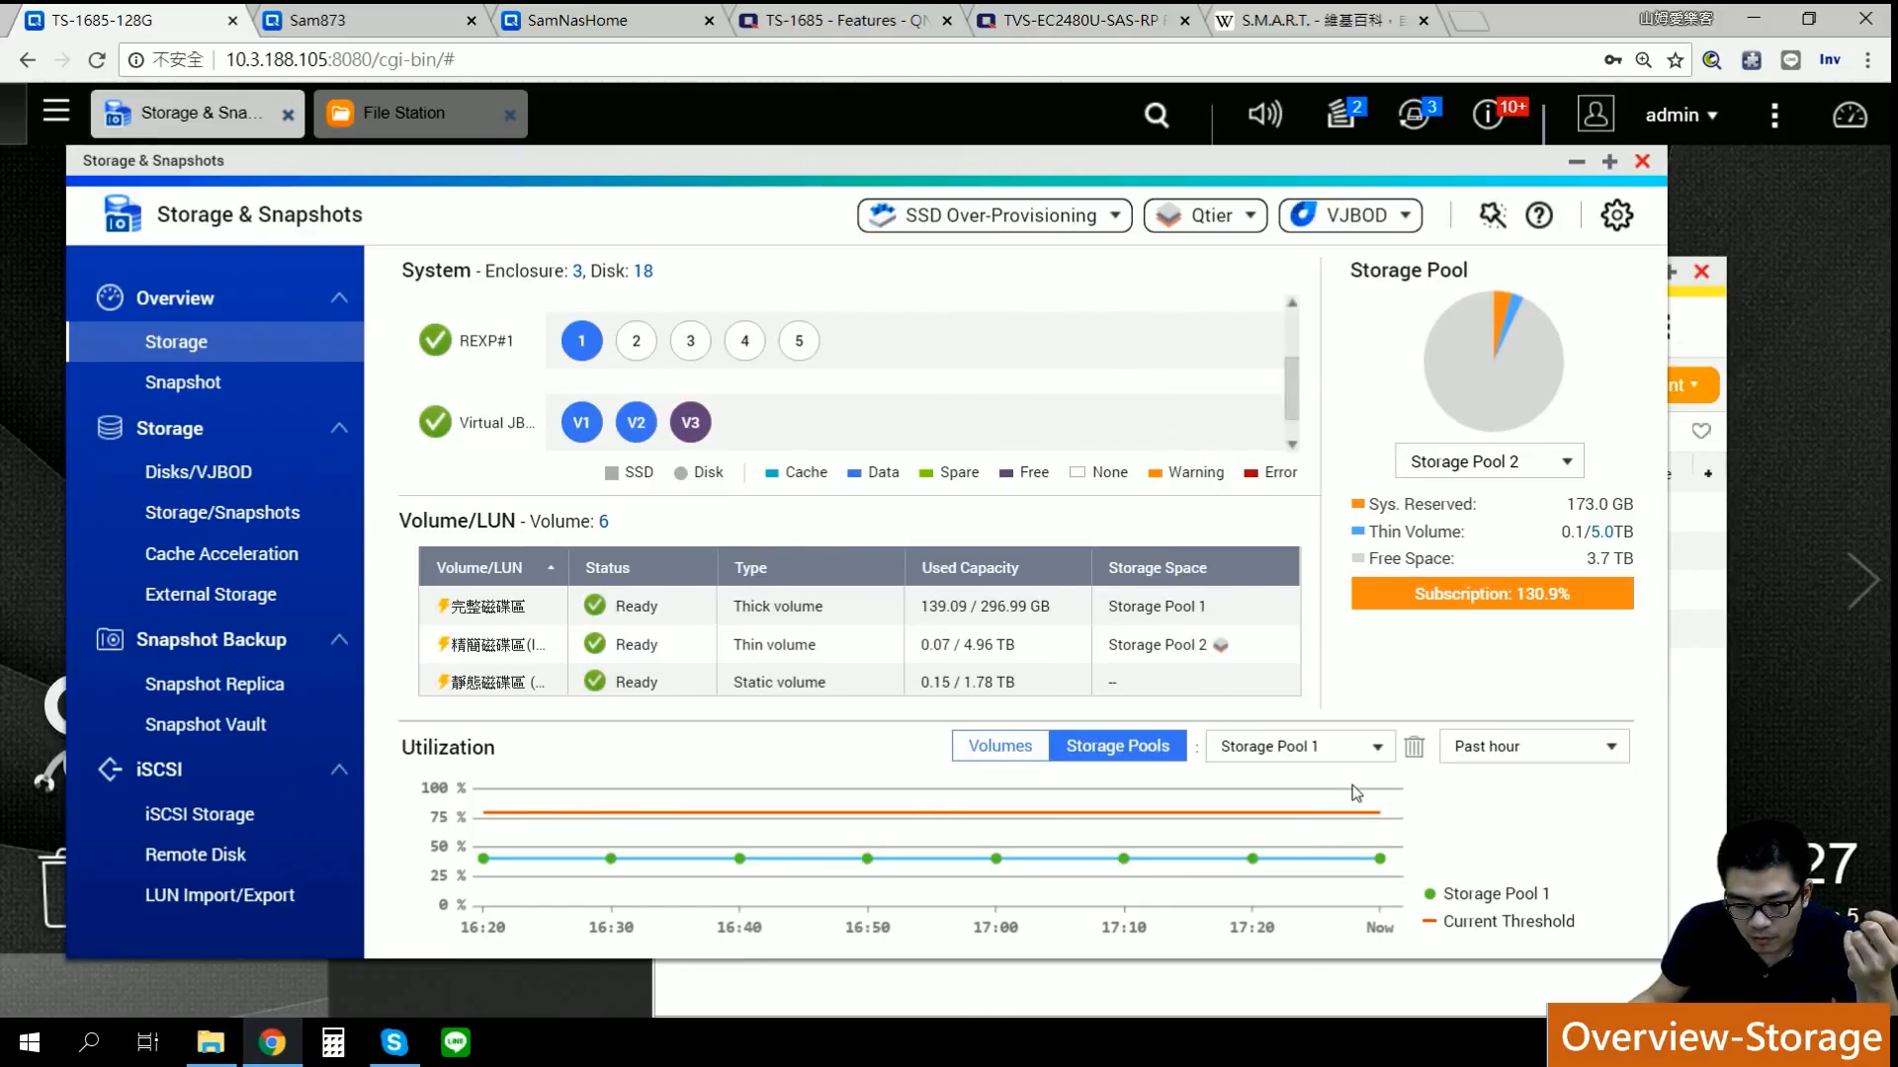
click(1000, 749)
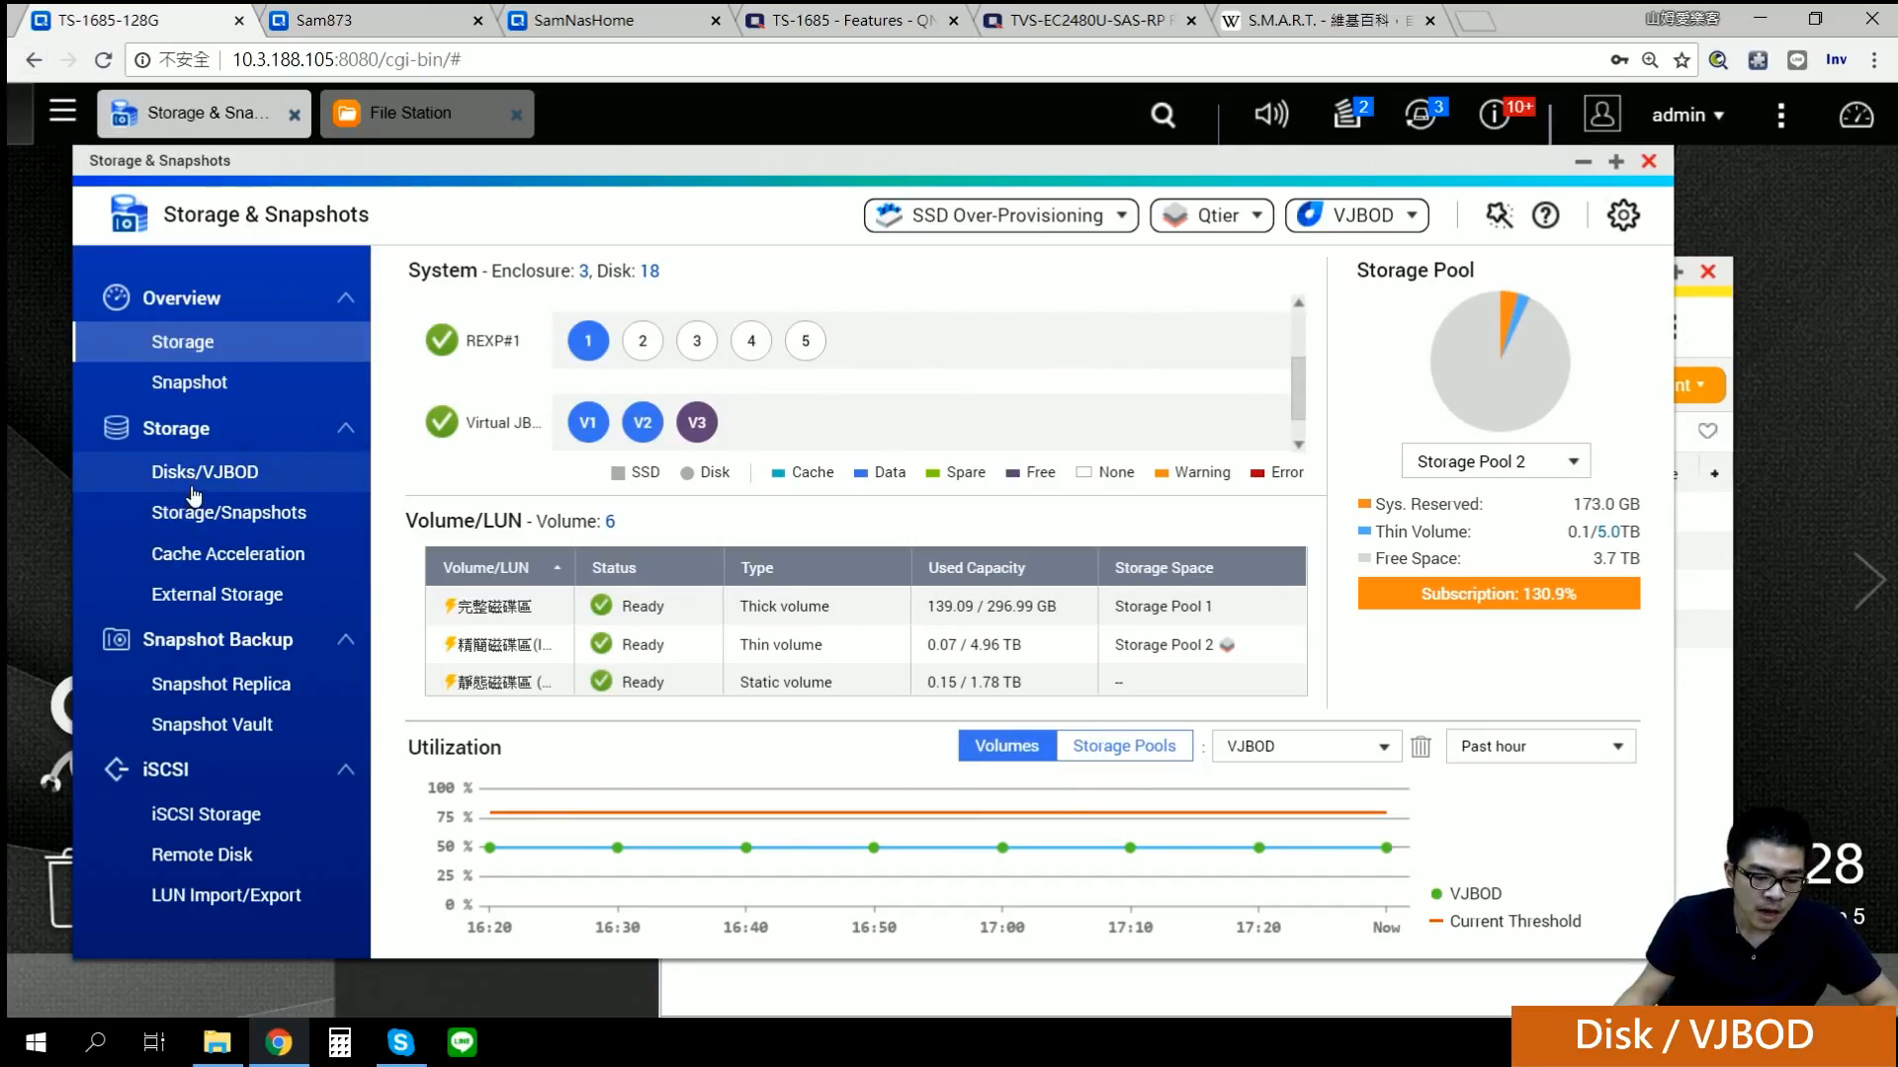
Step: Open the Disks/VJBOD page and drag through the disk view up and down
click(195, 487)
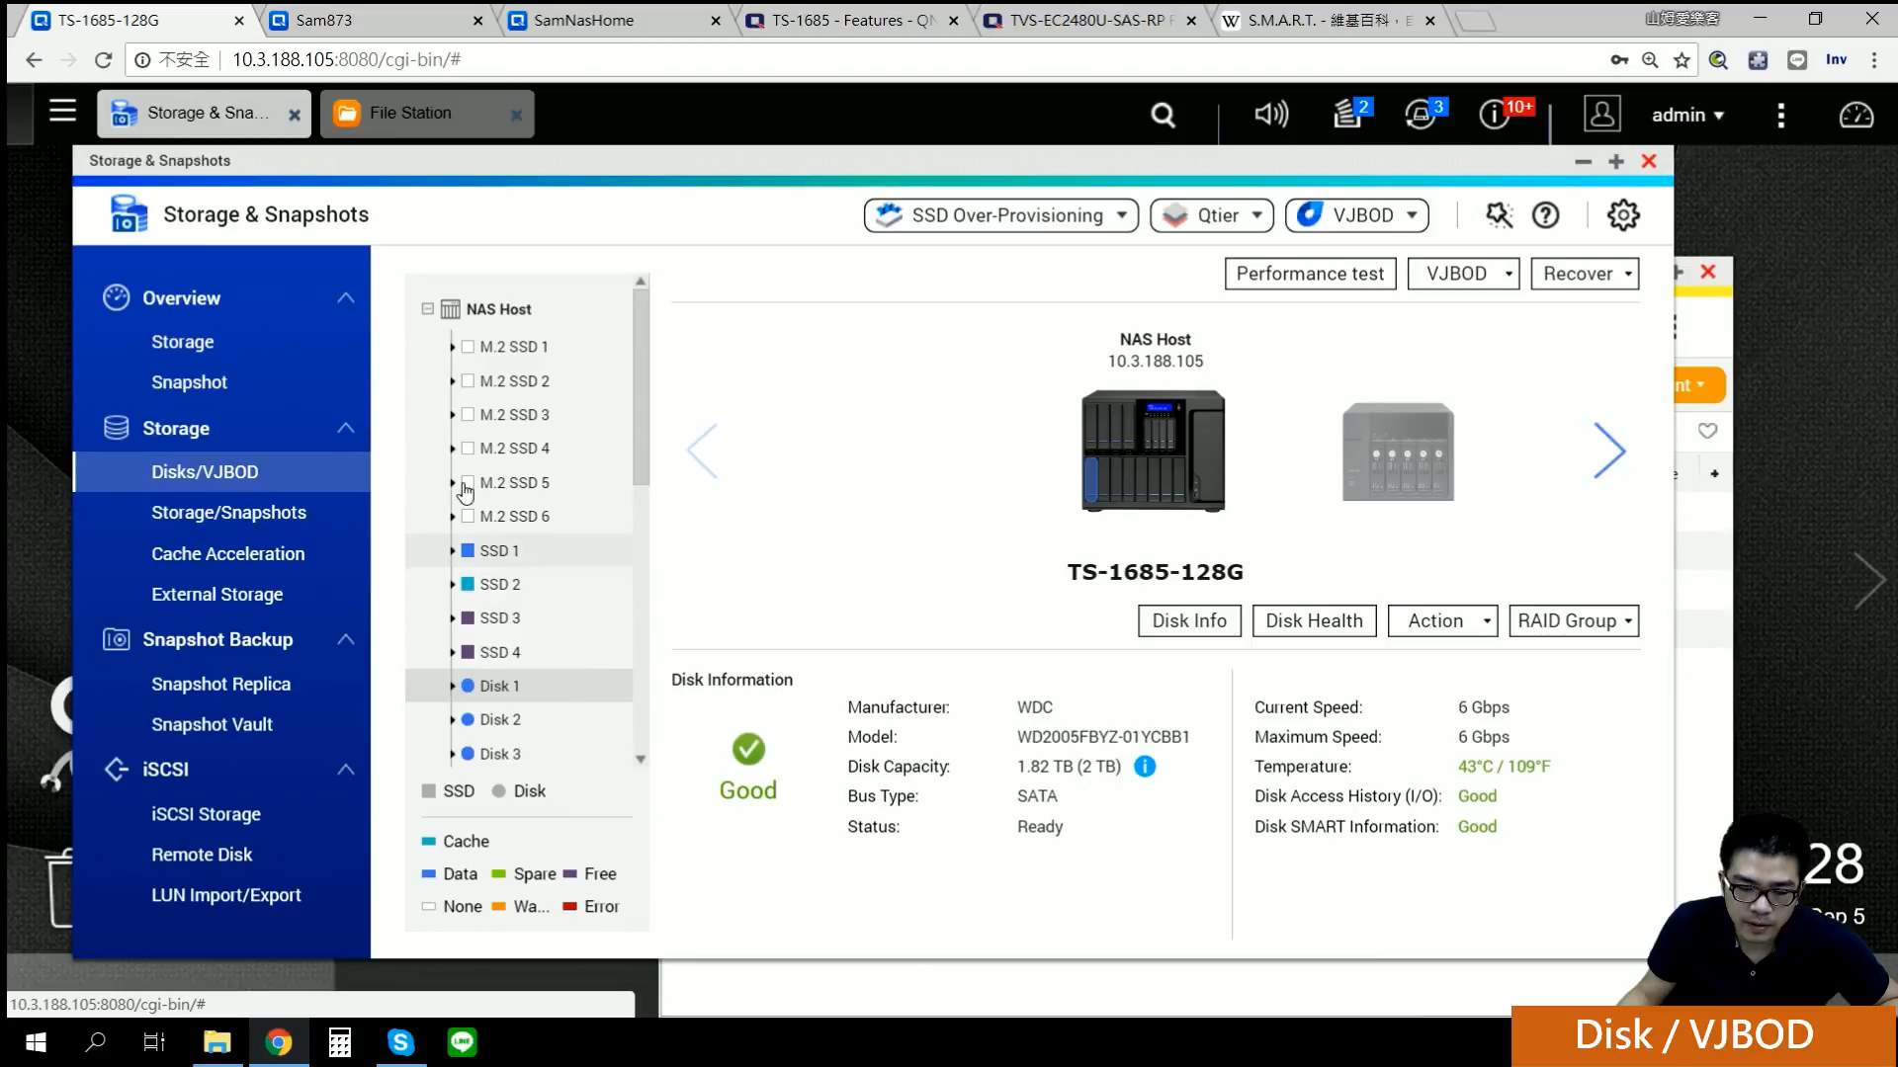
drag(643, 434, 644, 732)
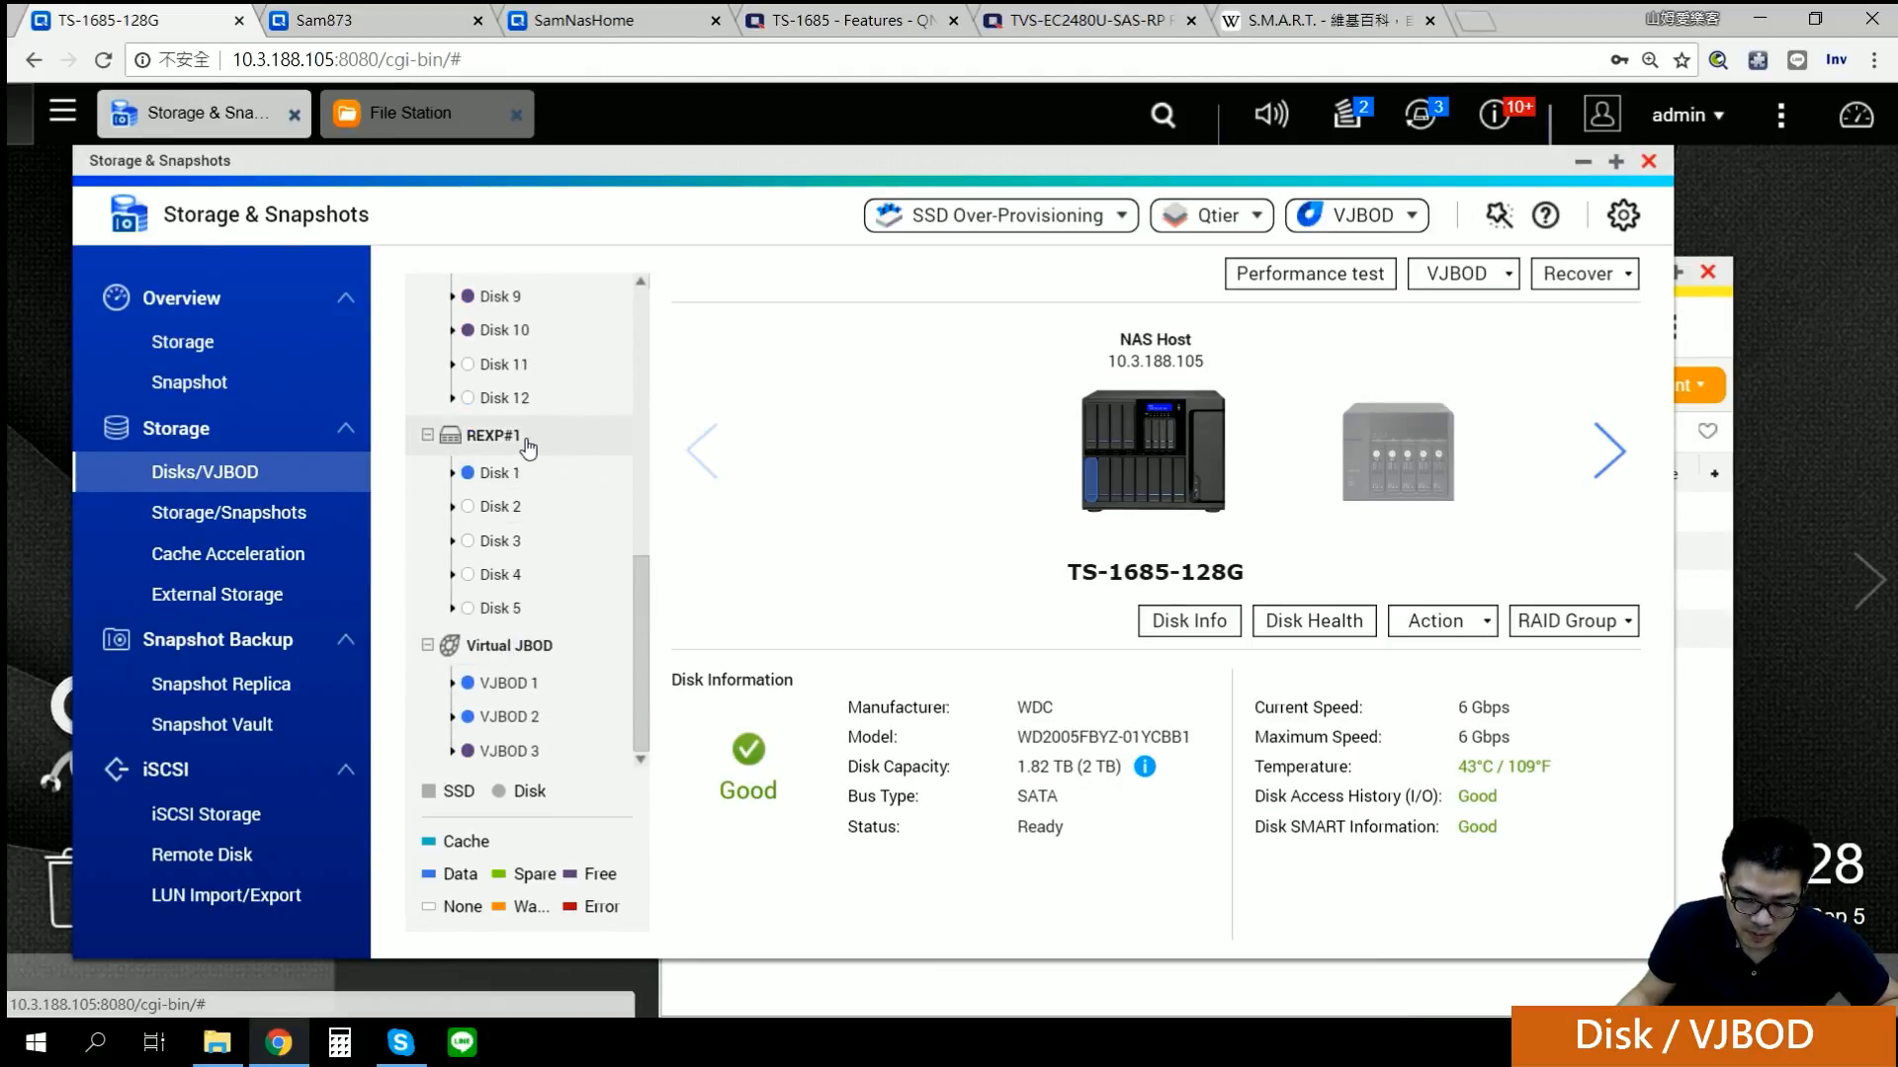
drag(647, 633, 652, 422)
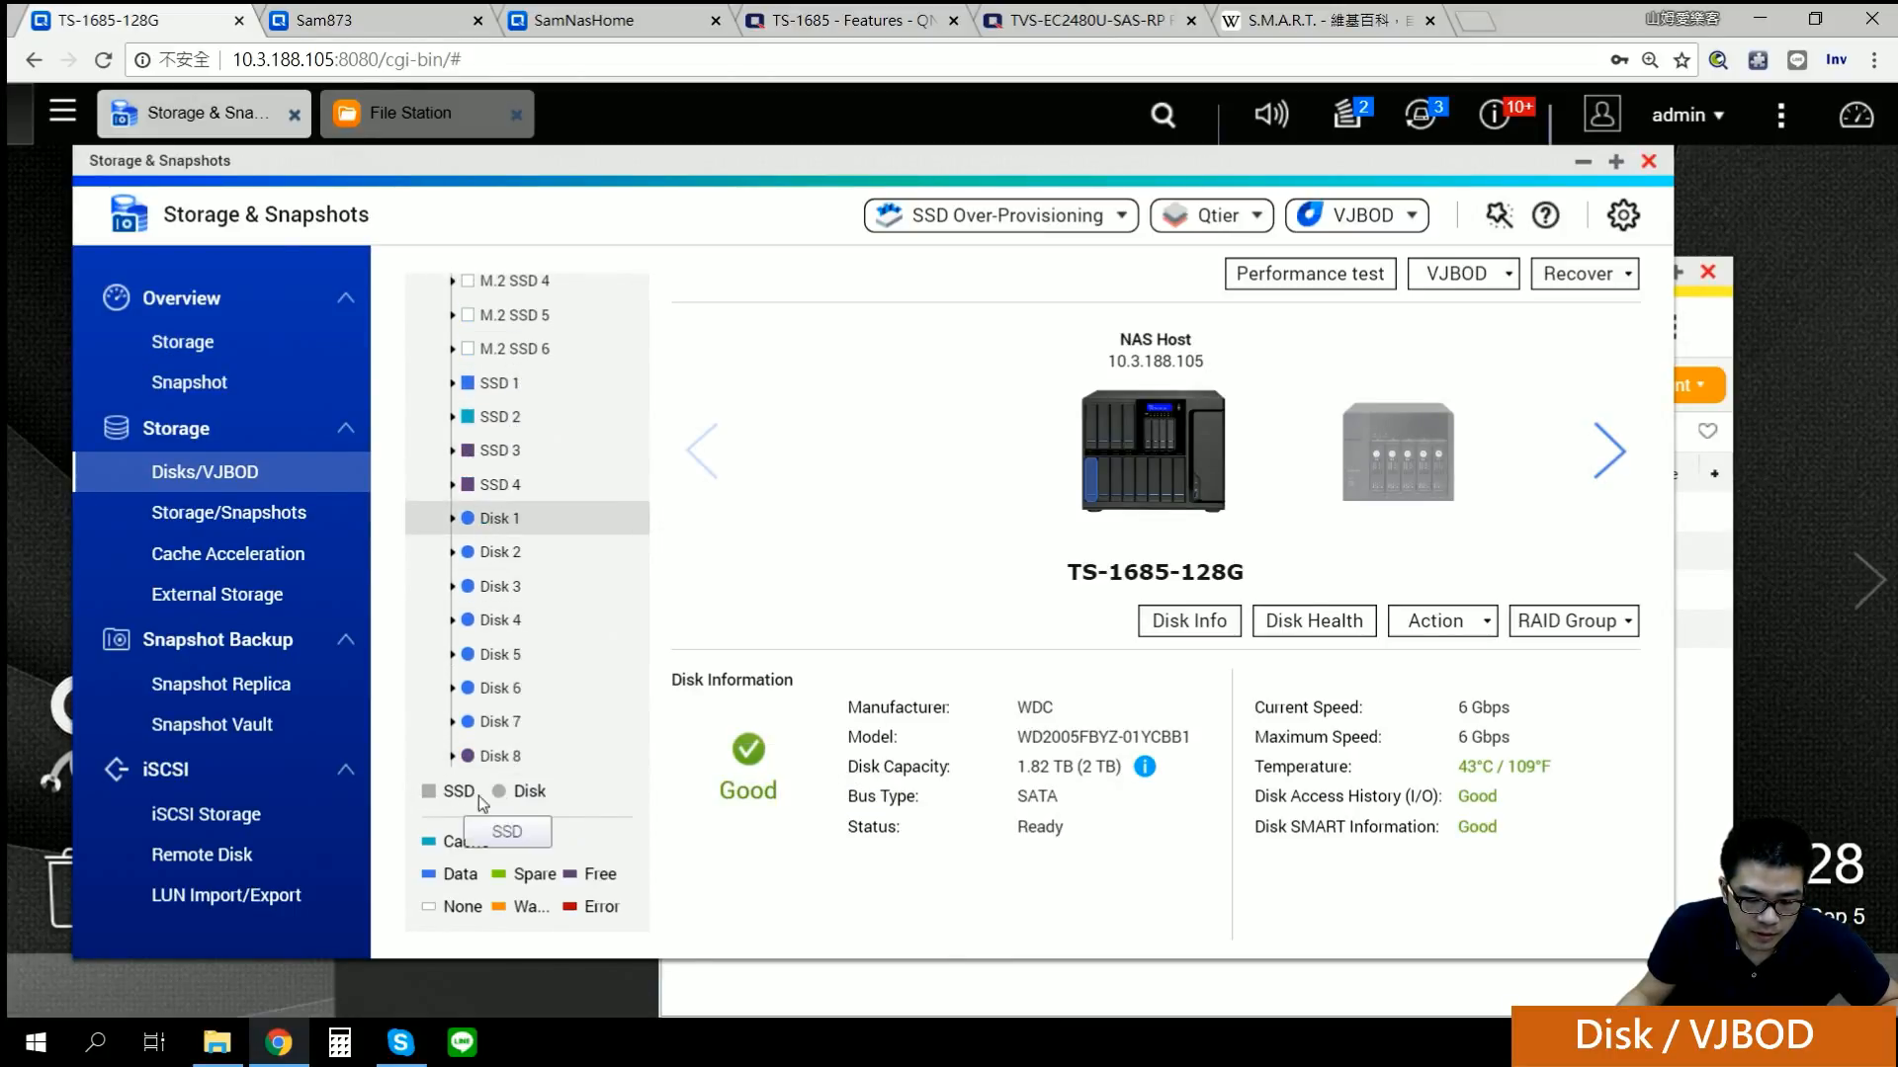
drag(644, 534, 643, 583)
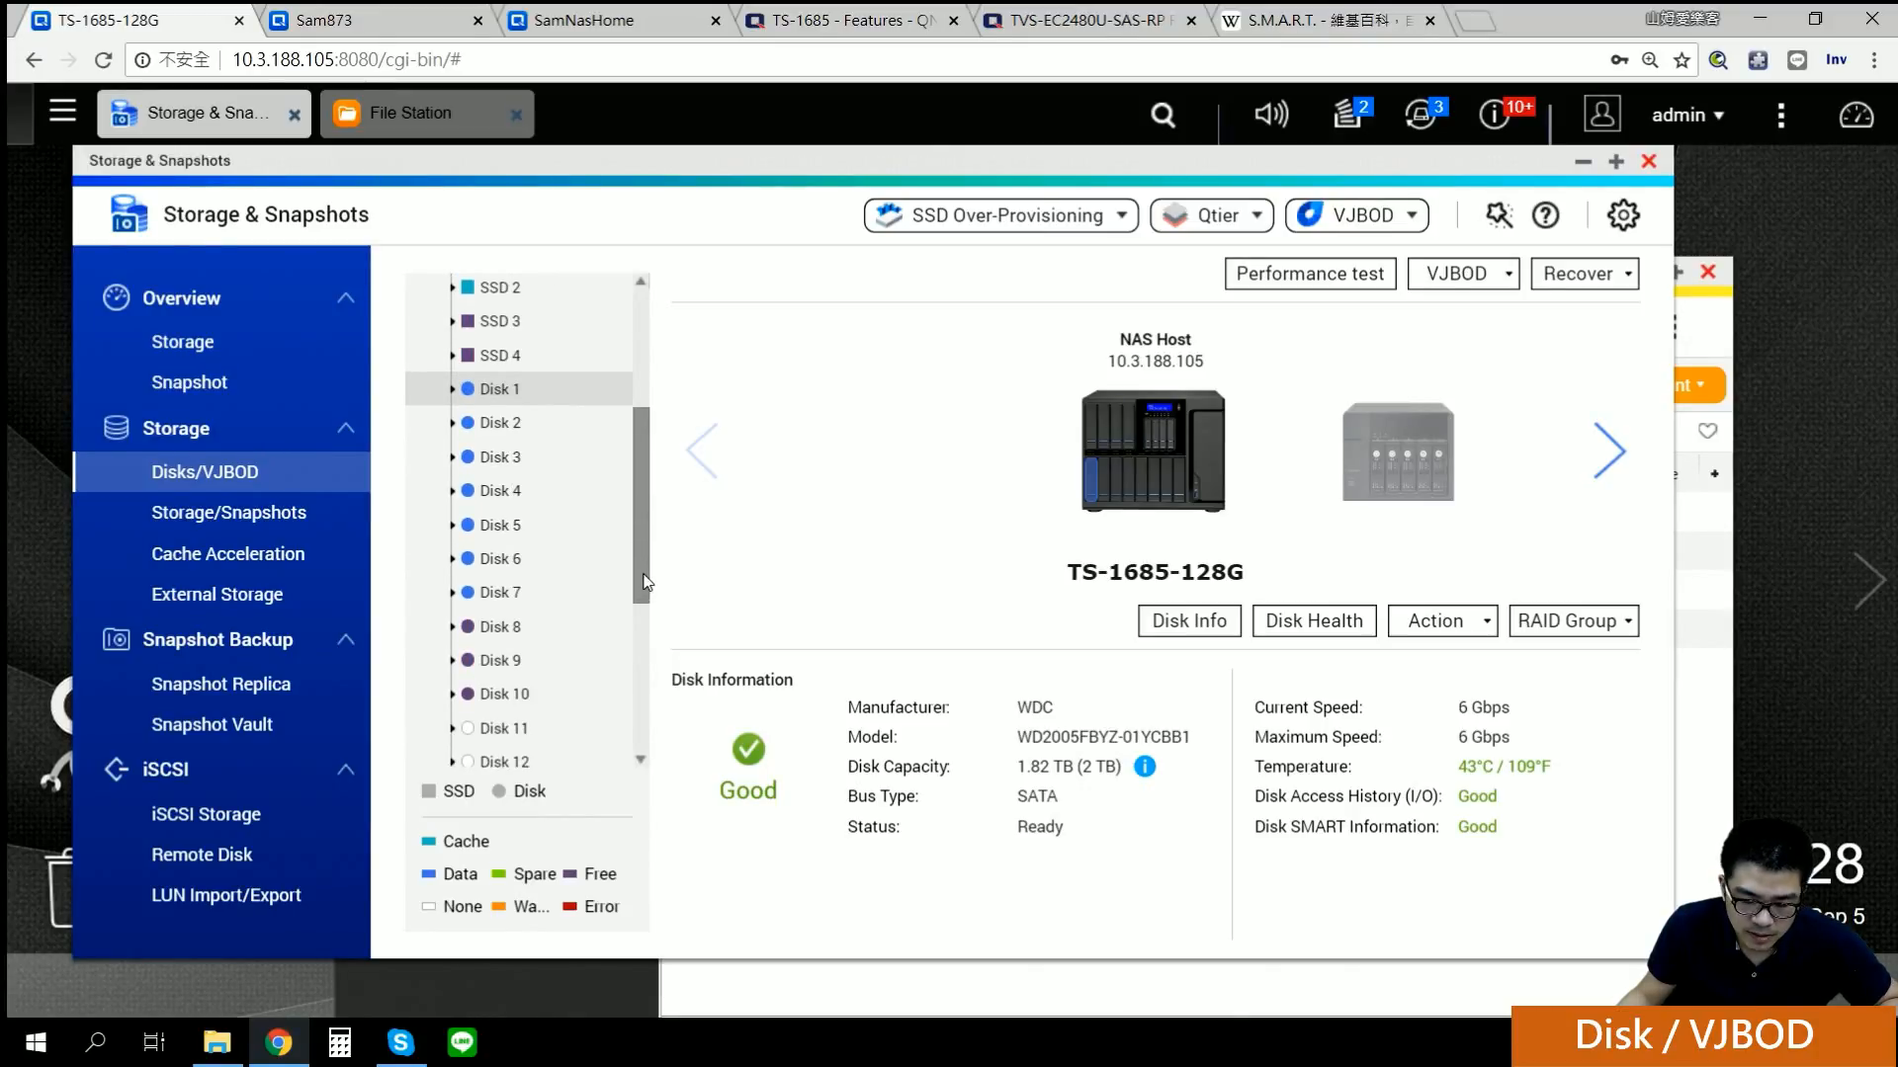
drag(643, 583, 638, 679)
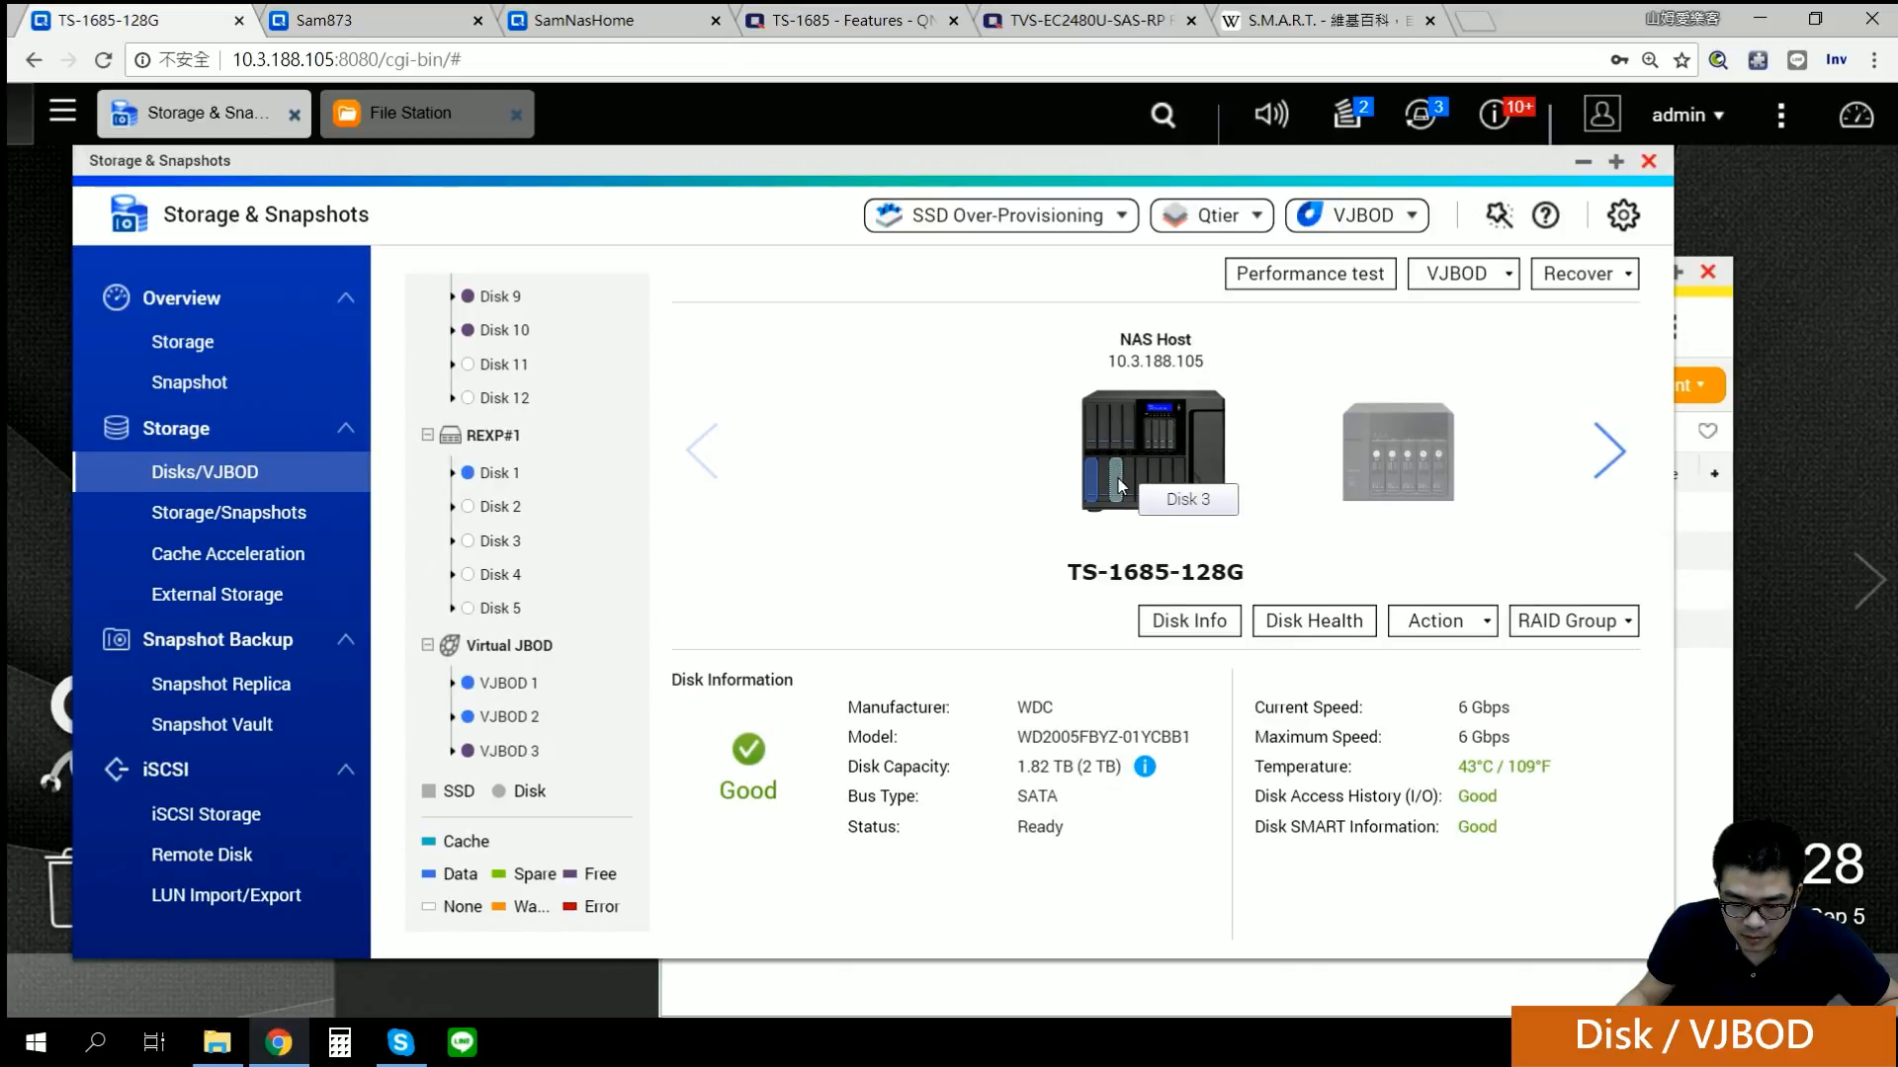
Step: Inspect the NAS drive bays one by one: Disks 3, 6, 2, 1, 10, 7 and 8
click(1151, 485)
click(1149, 488)
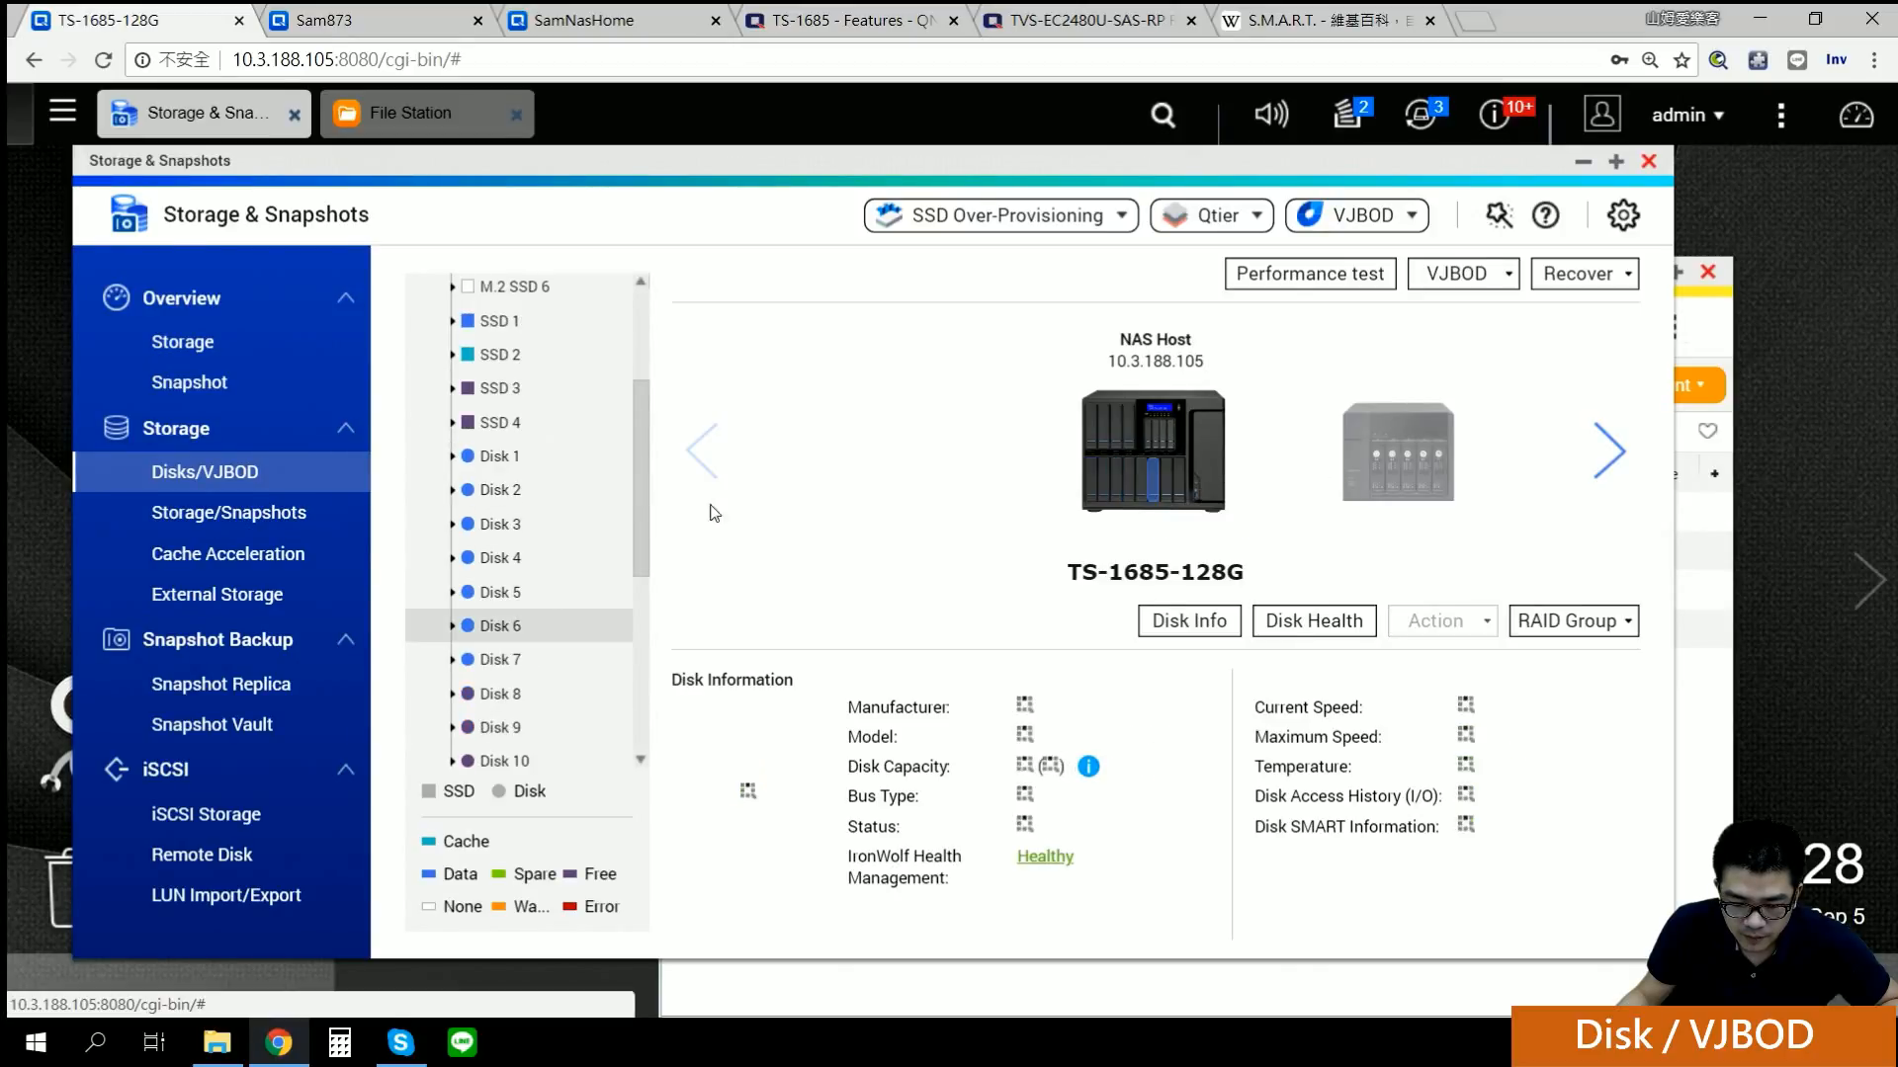
click(501, 525)
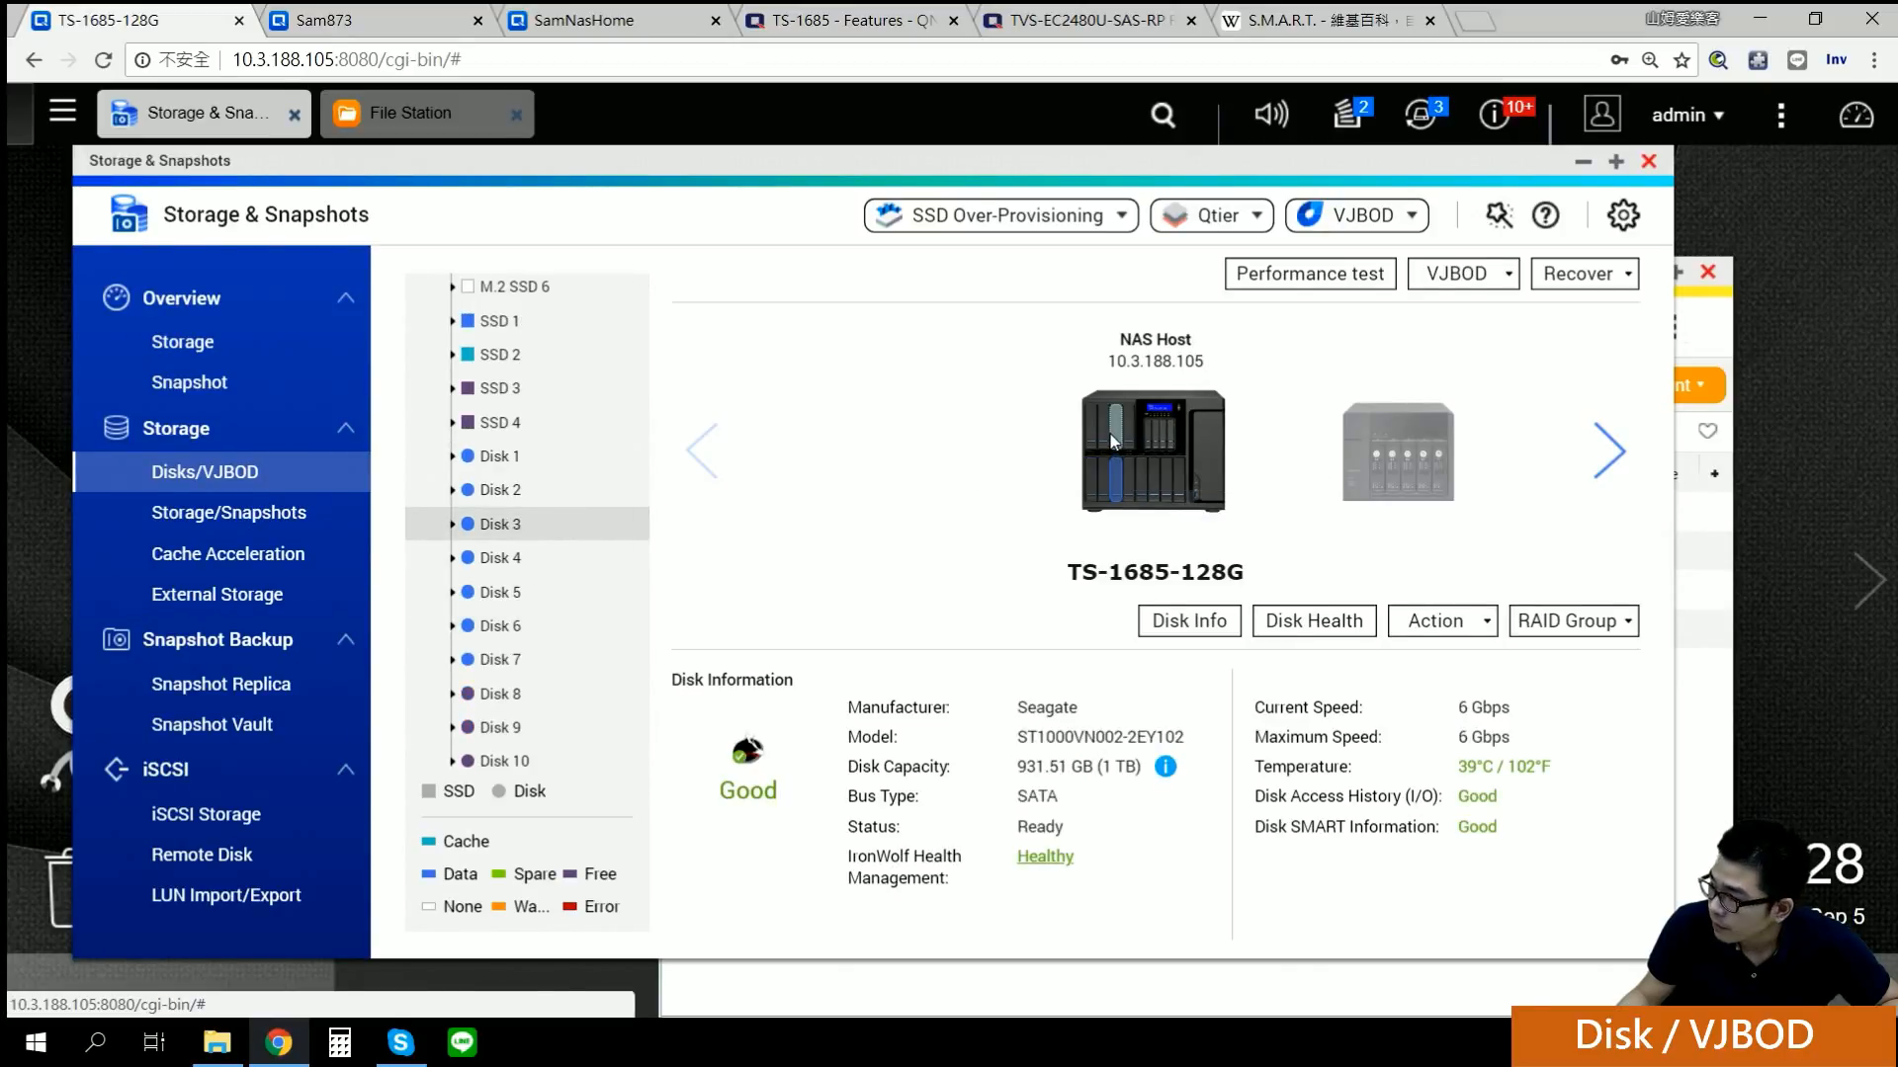
click(1115, 435)
click(1099, 492)
click(1091, 484)
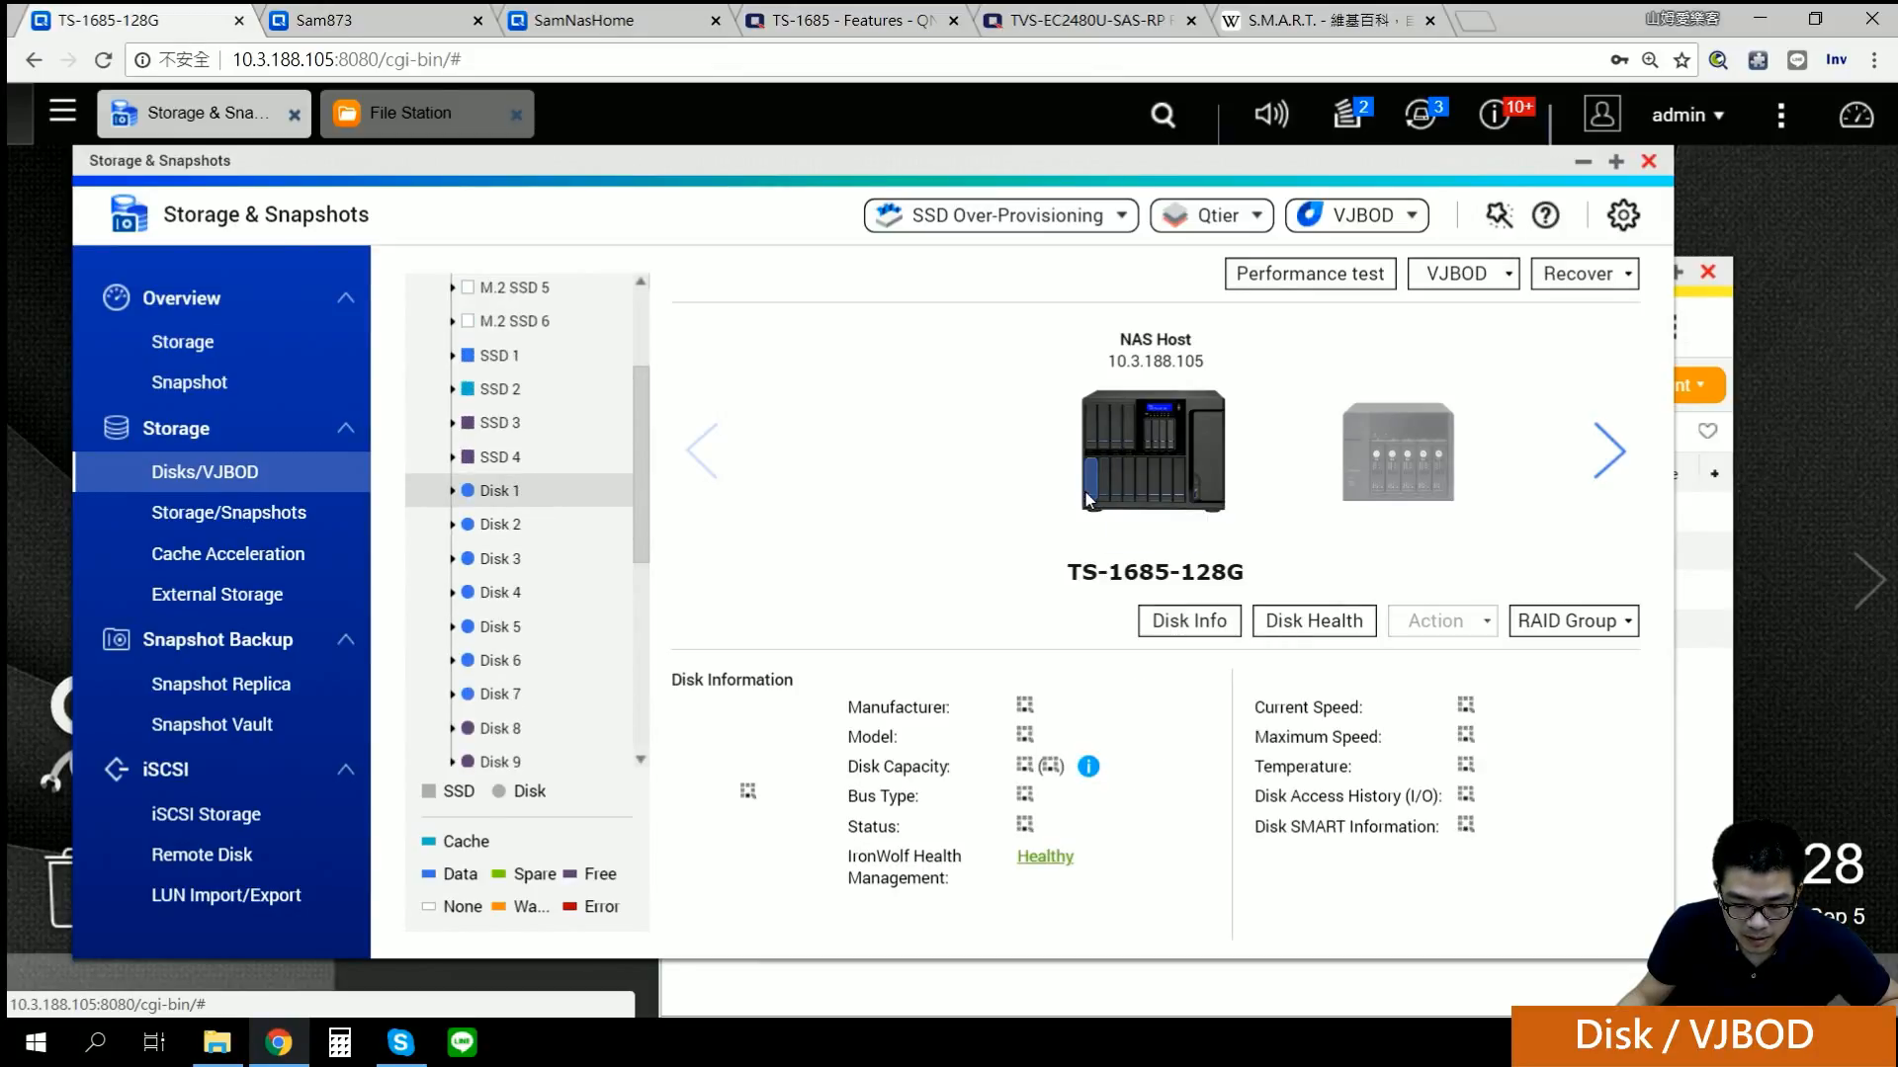
click(1105, 435)
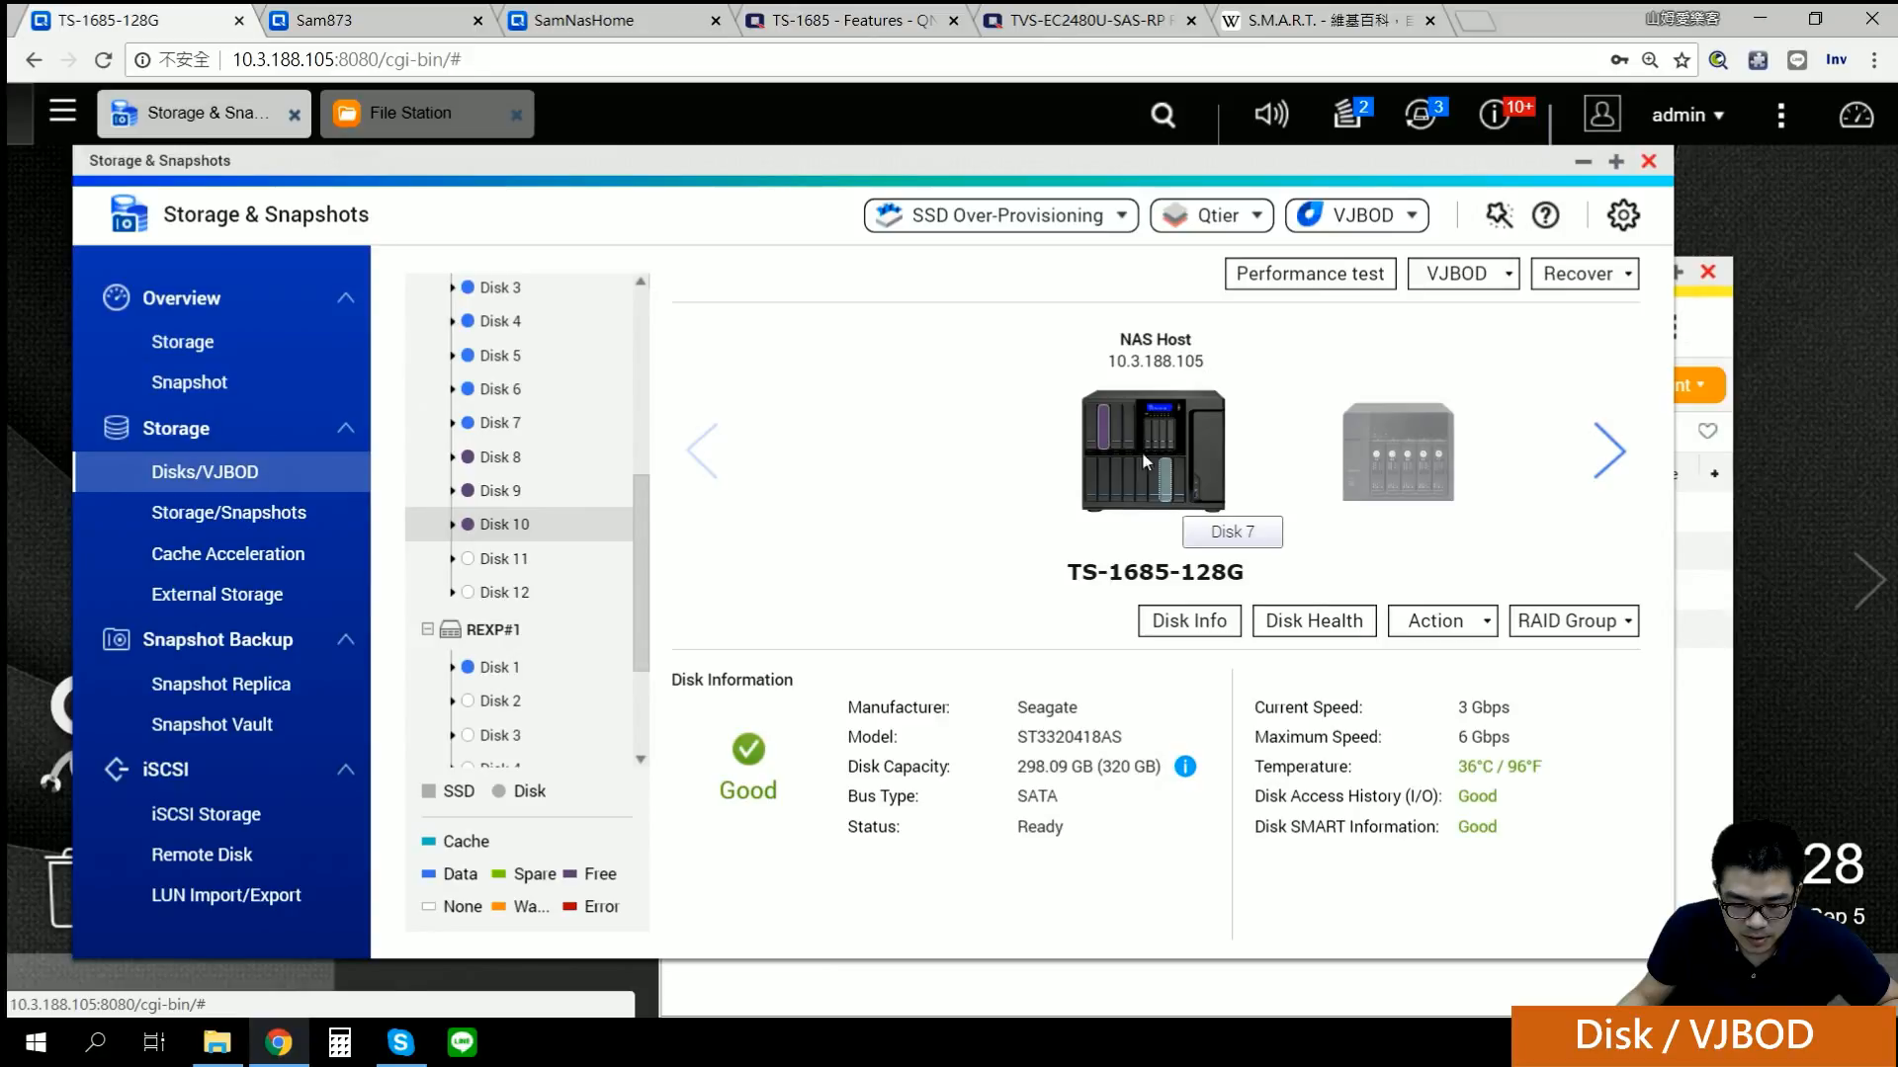
click(1162, 485)
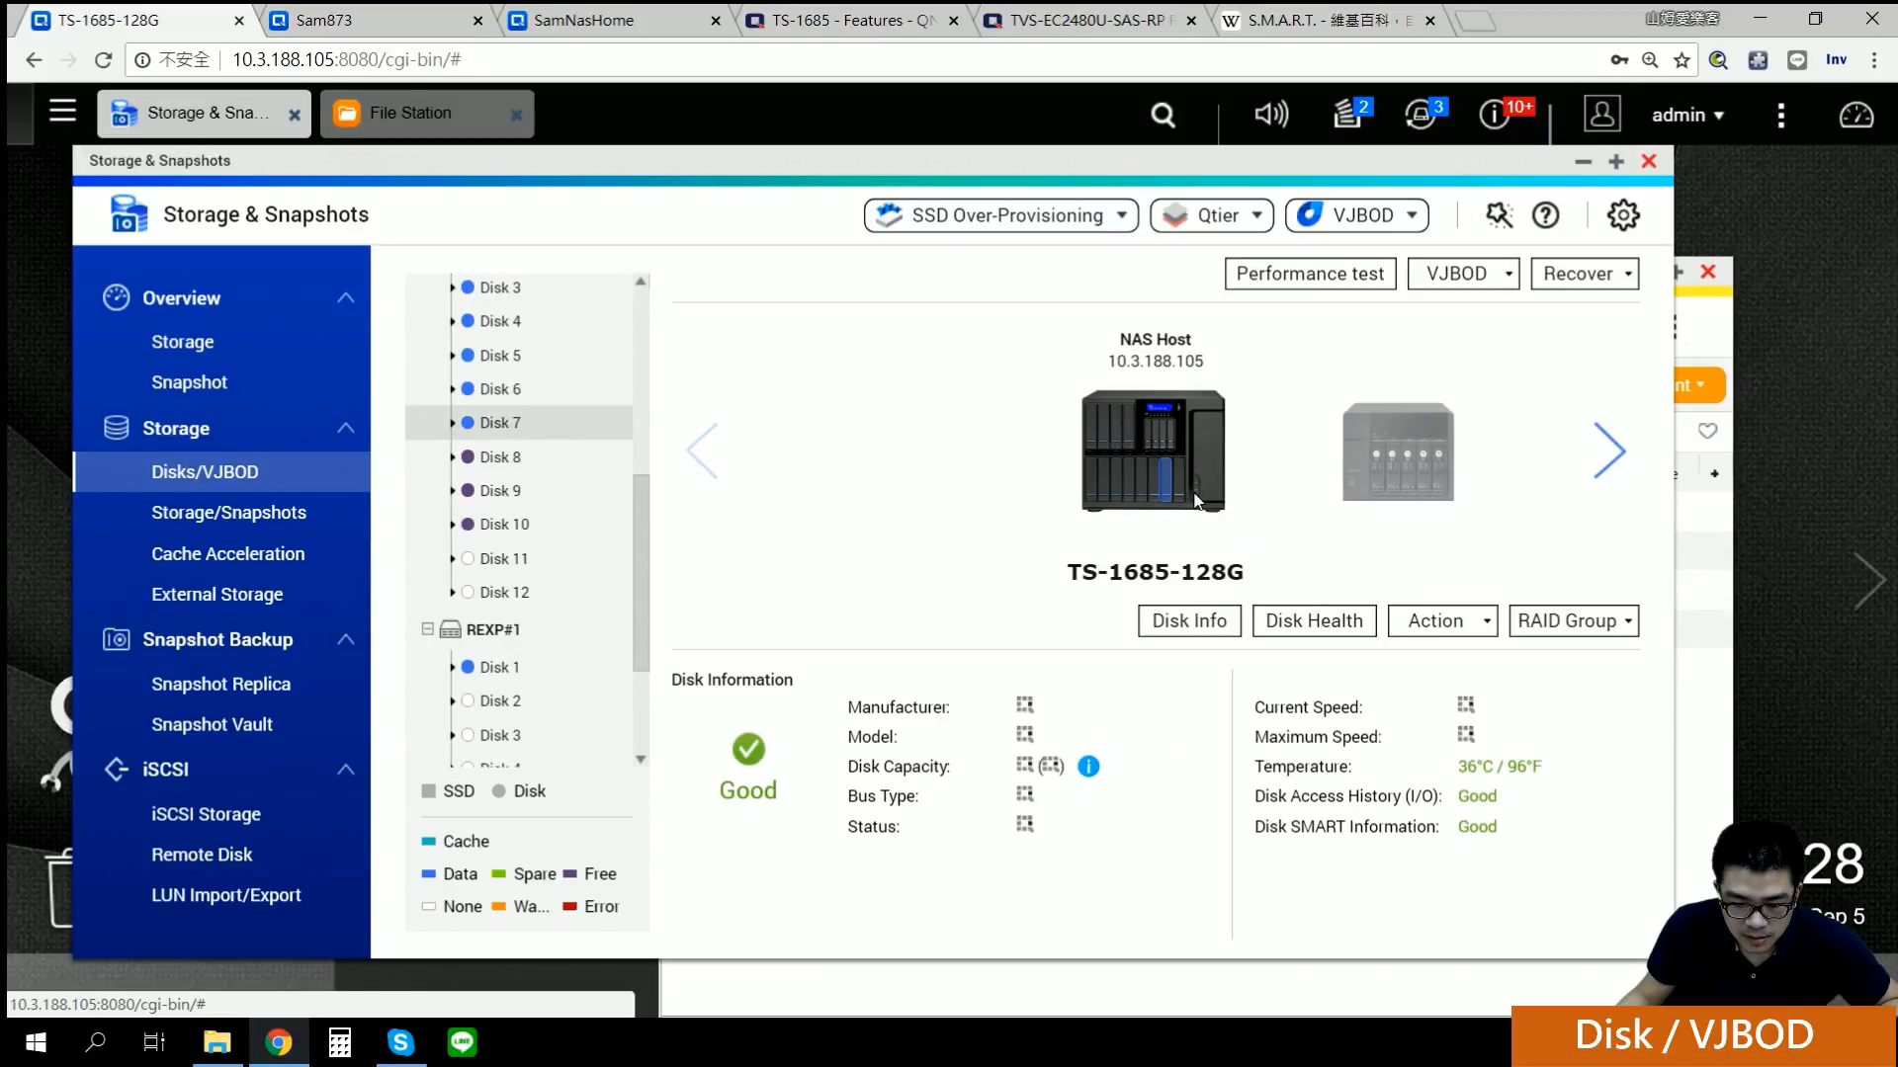
click(1182, 493)
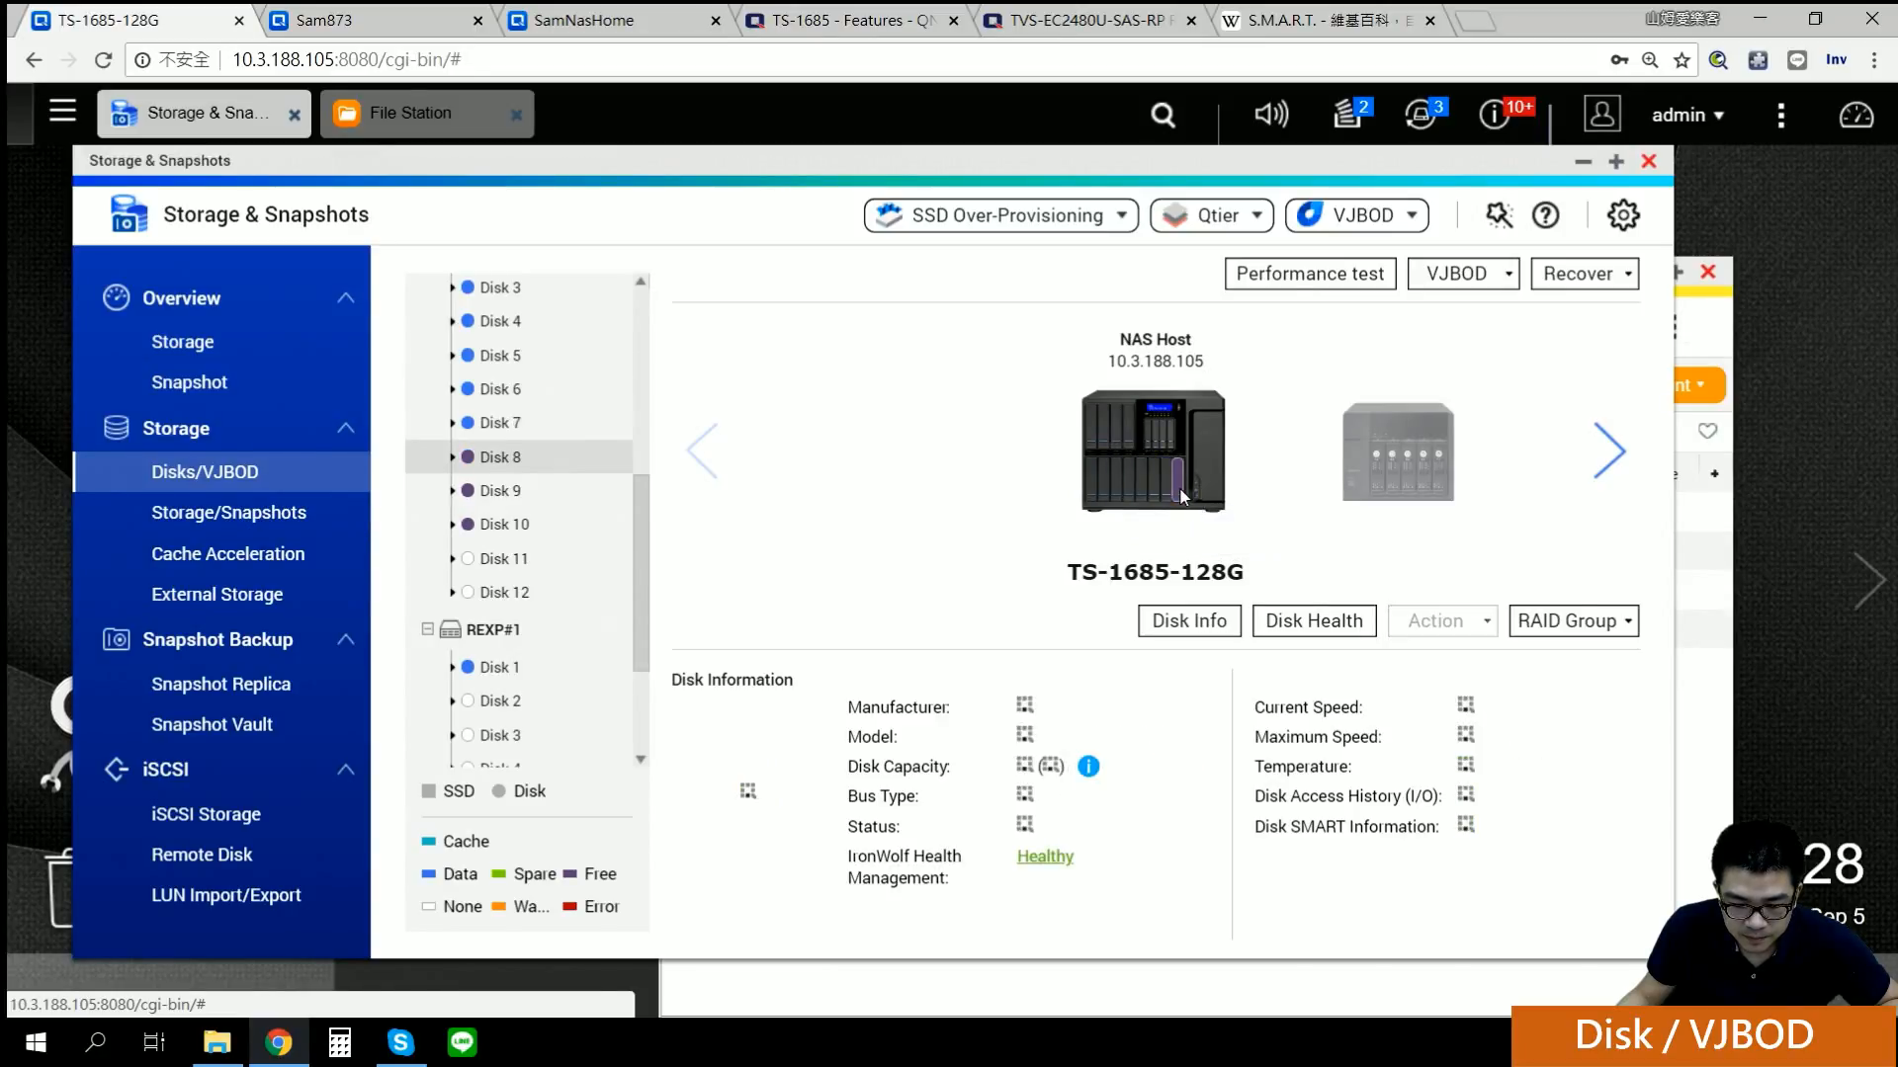
Step: Browse the attached enclosures, viewing the UX-500P, REXP#1 with its Disk 1, and VJBOD 1
click(1398, 449)
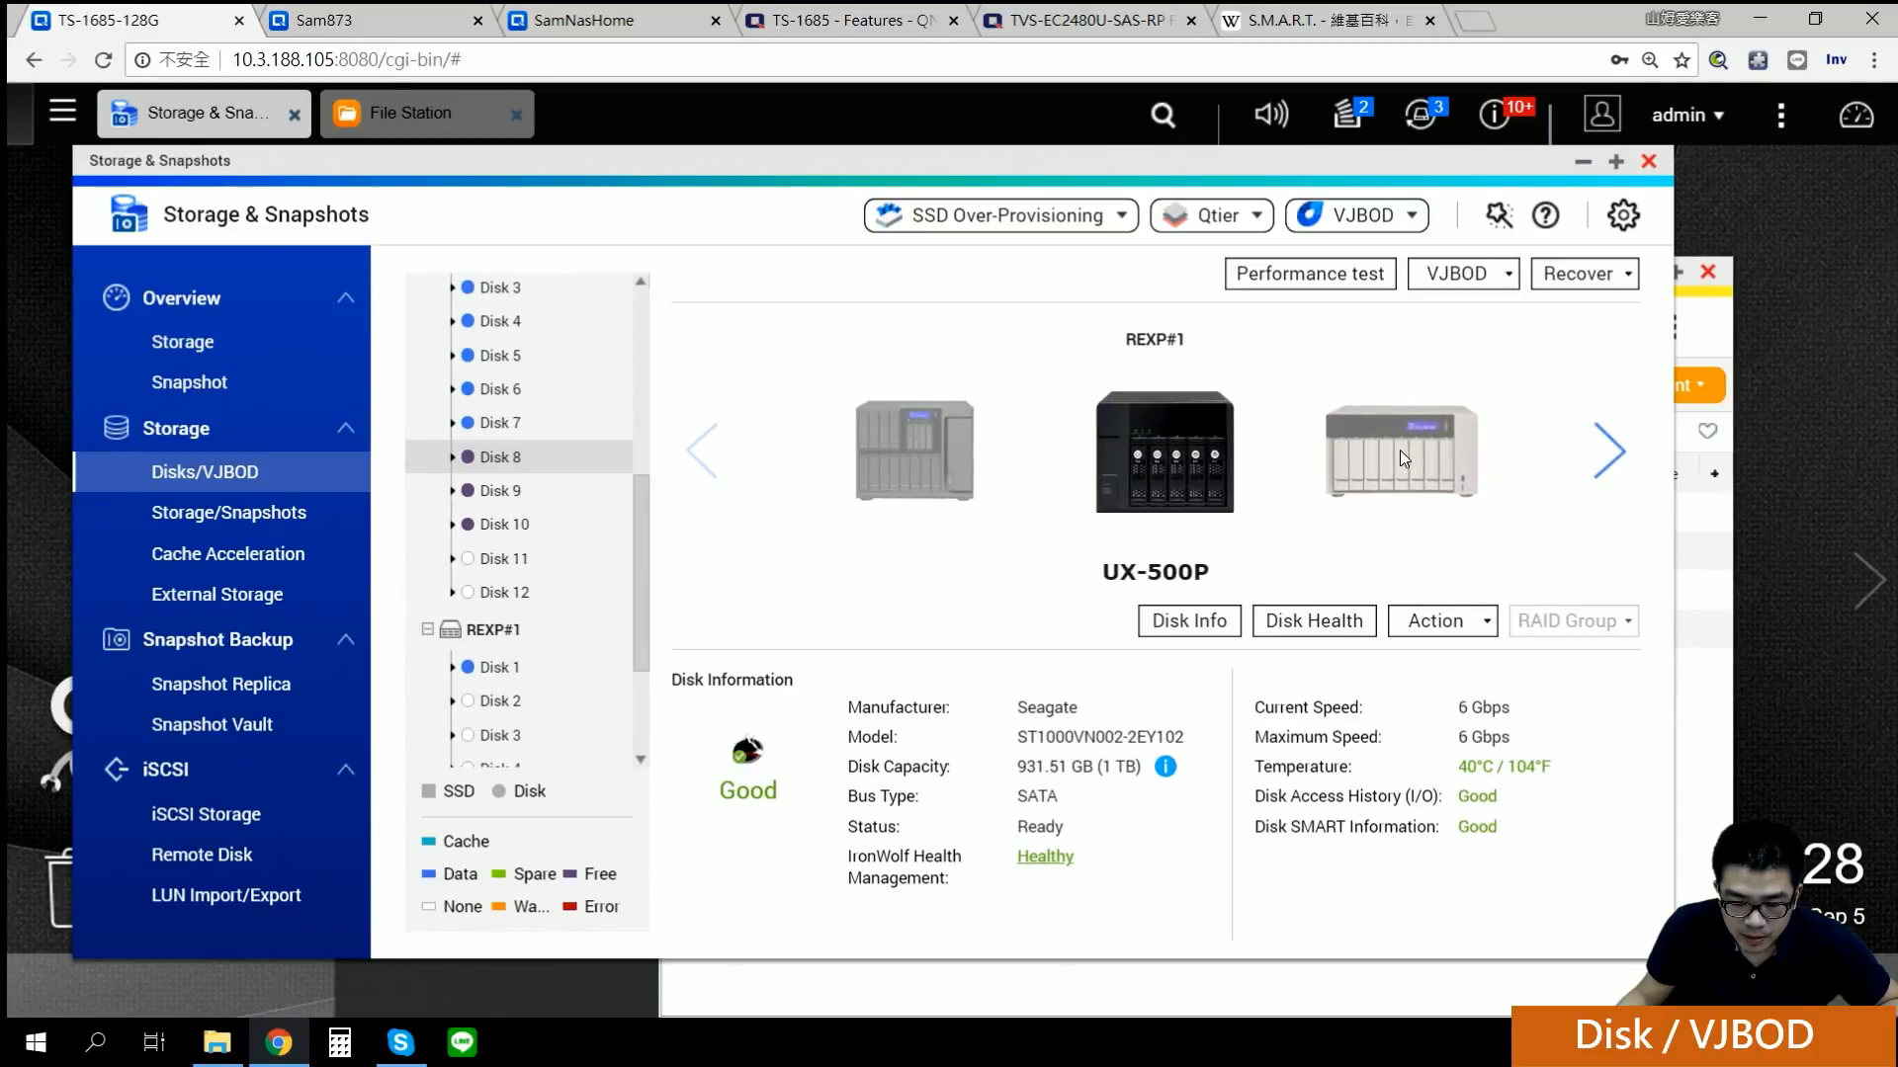
click(1000, 447)
click(1374, 466)
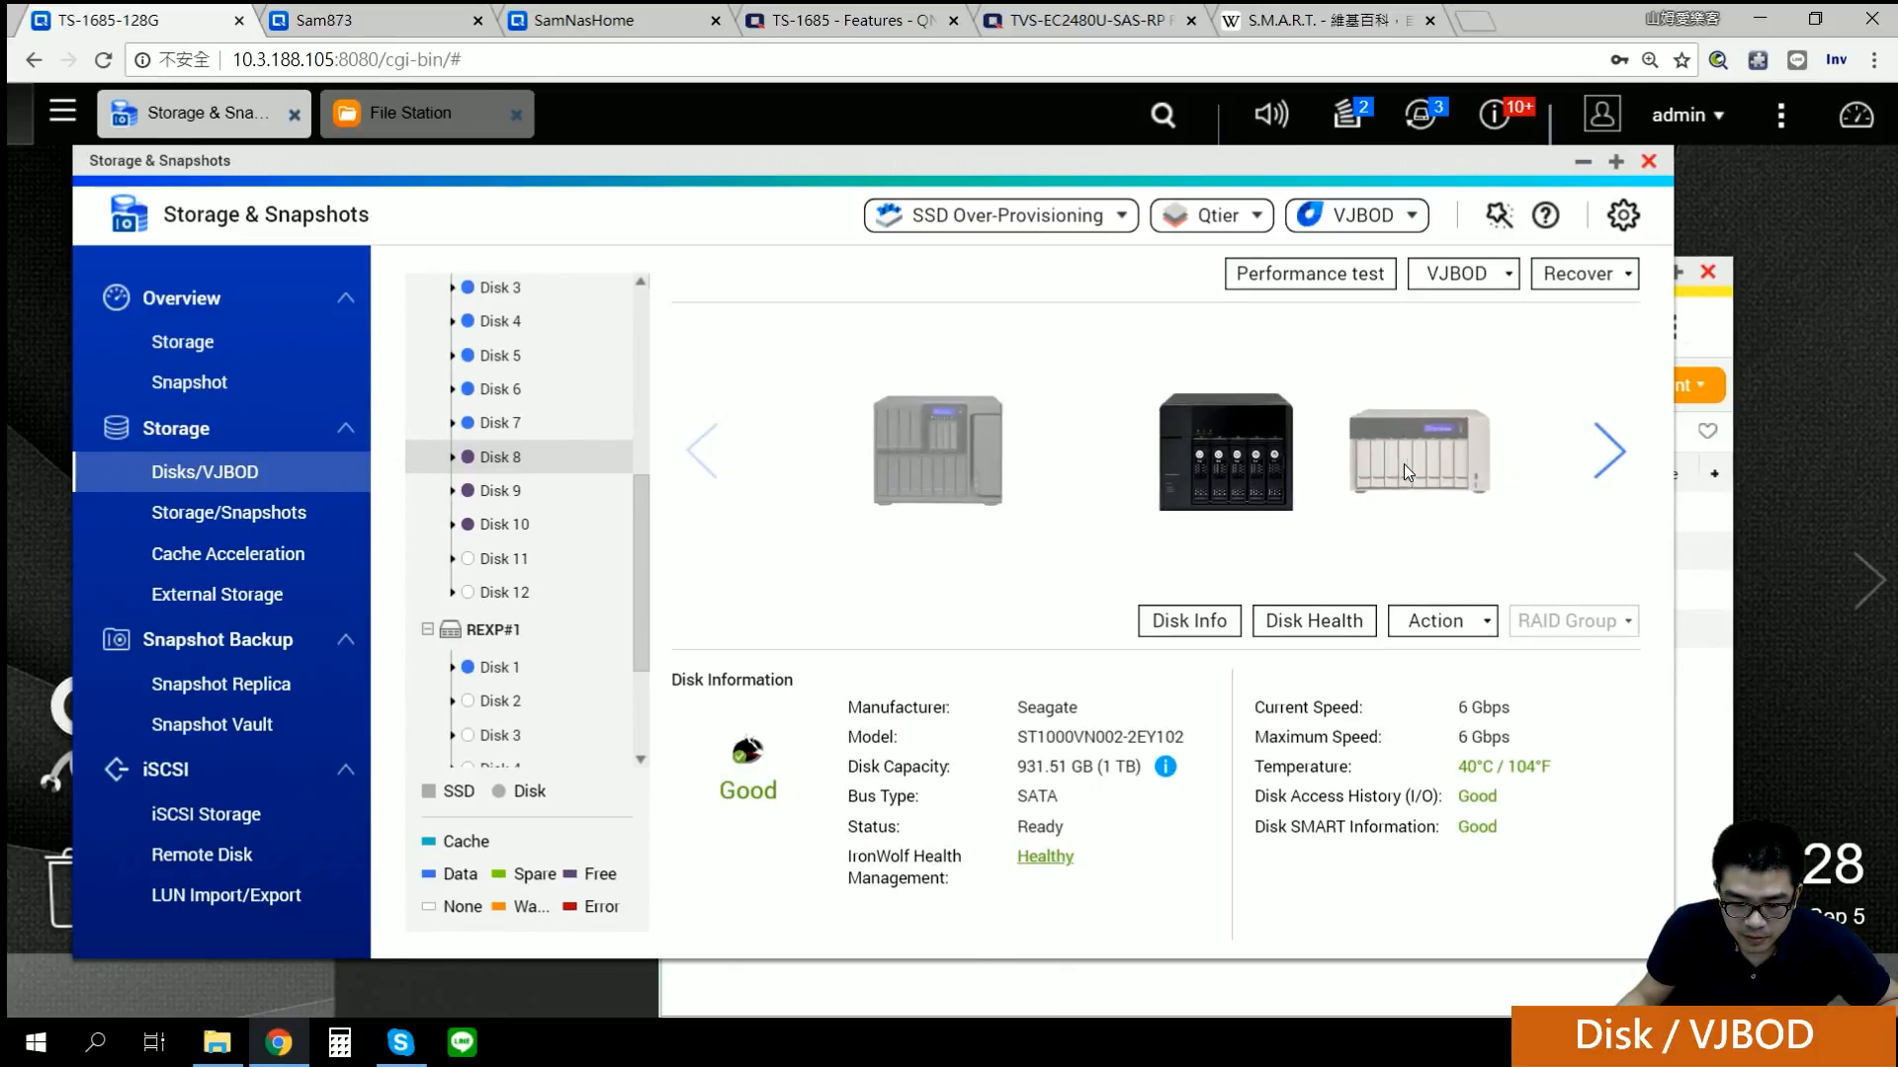
click(1619, 456)
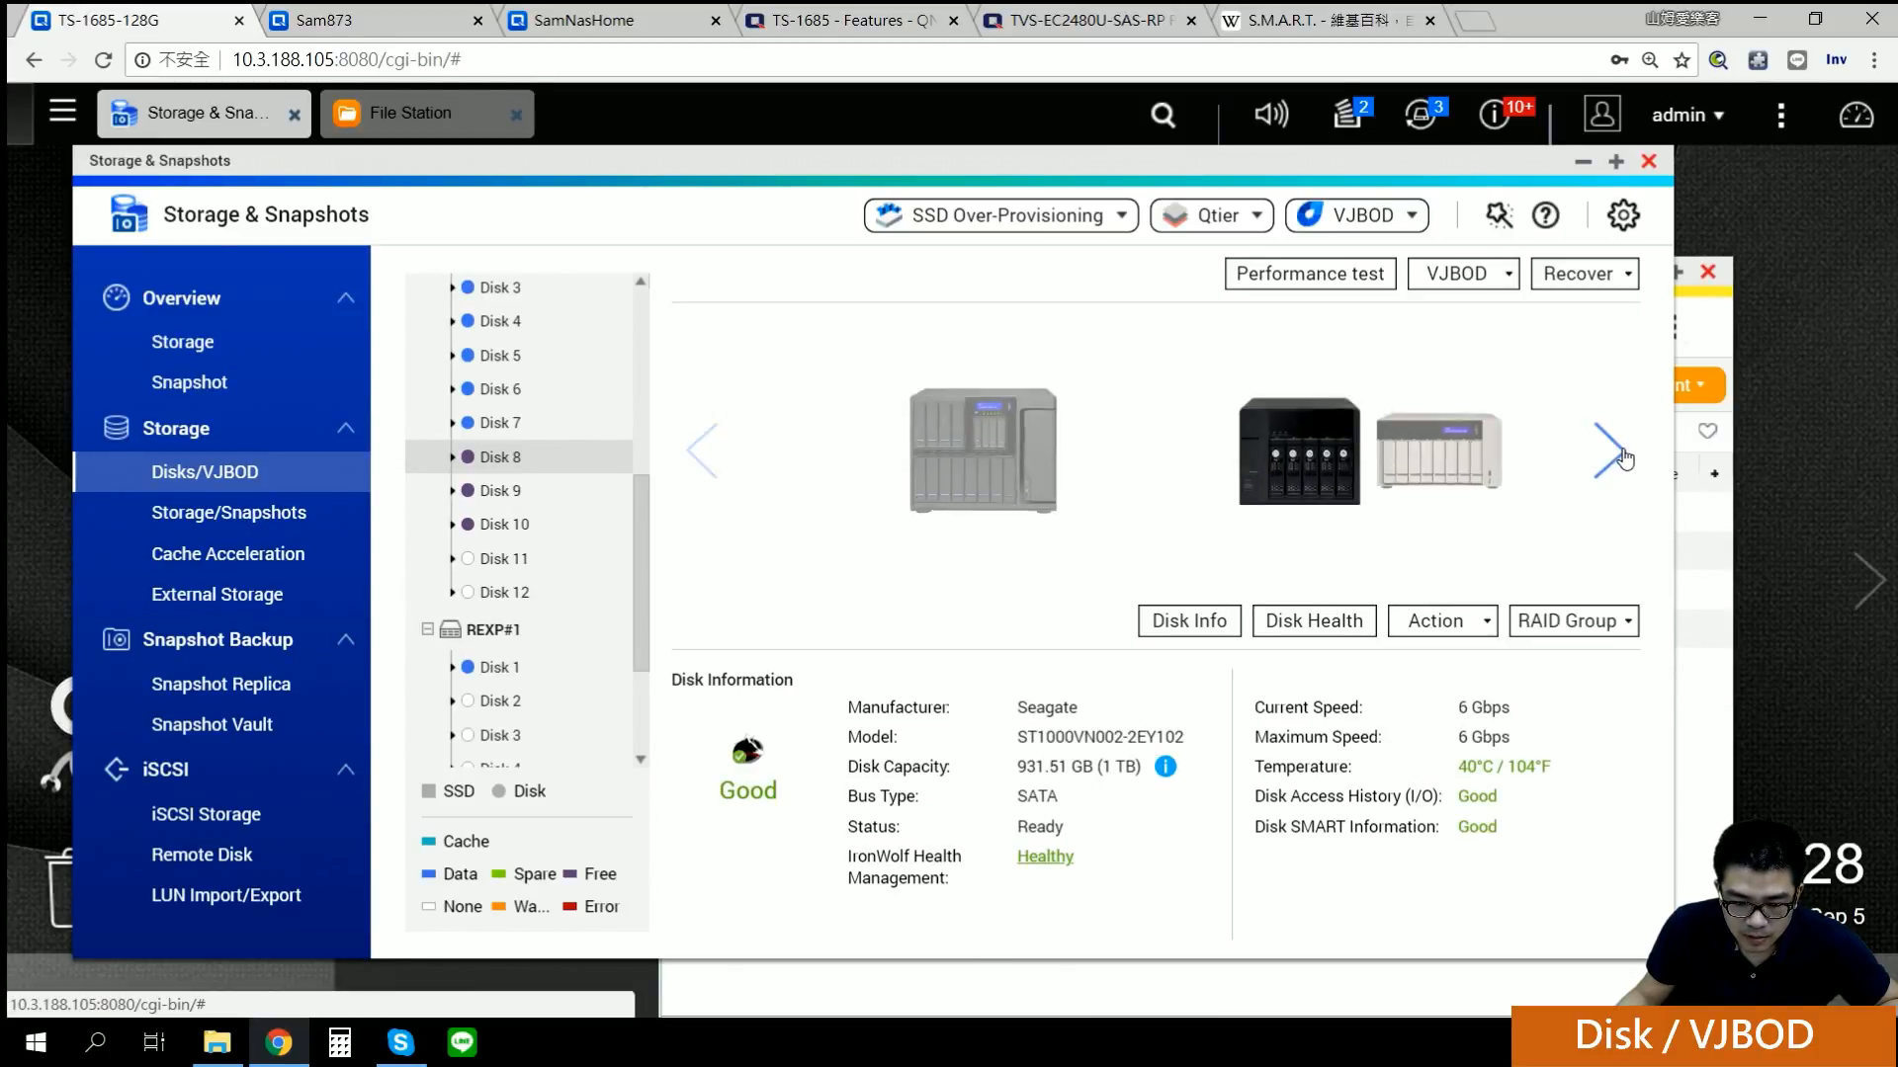
click(494, 667)
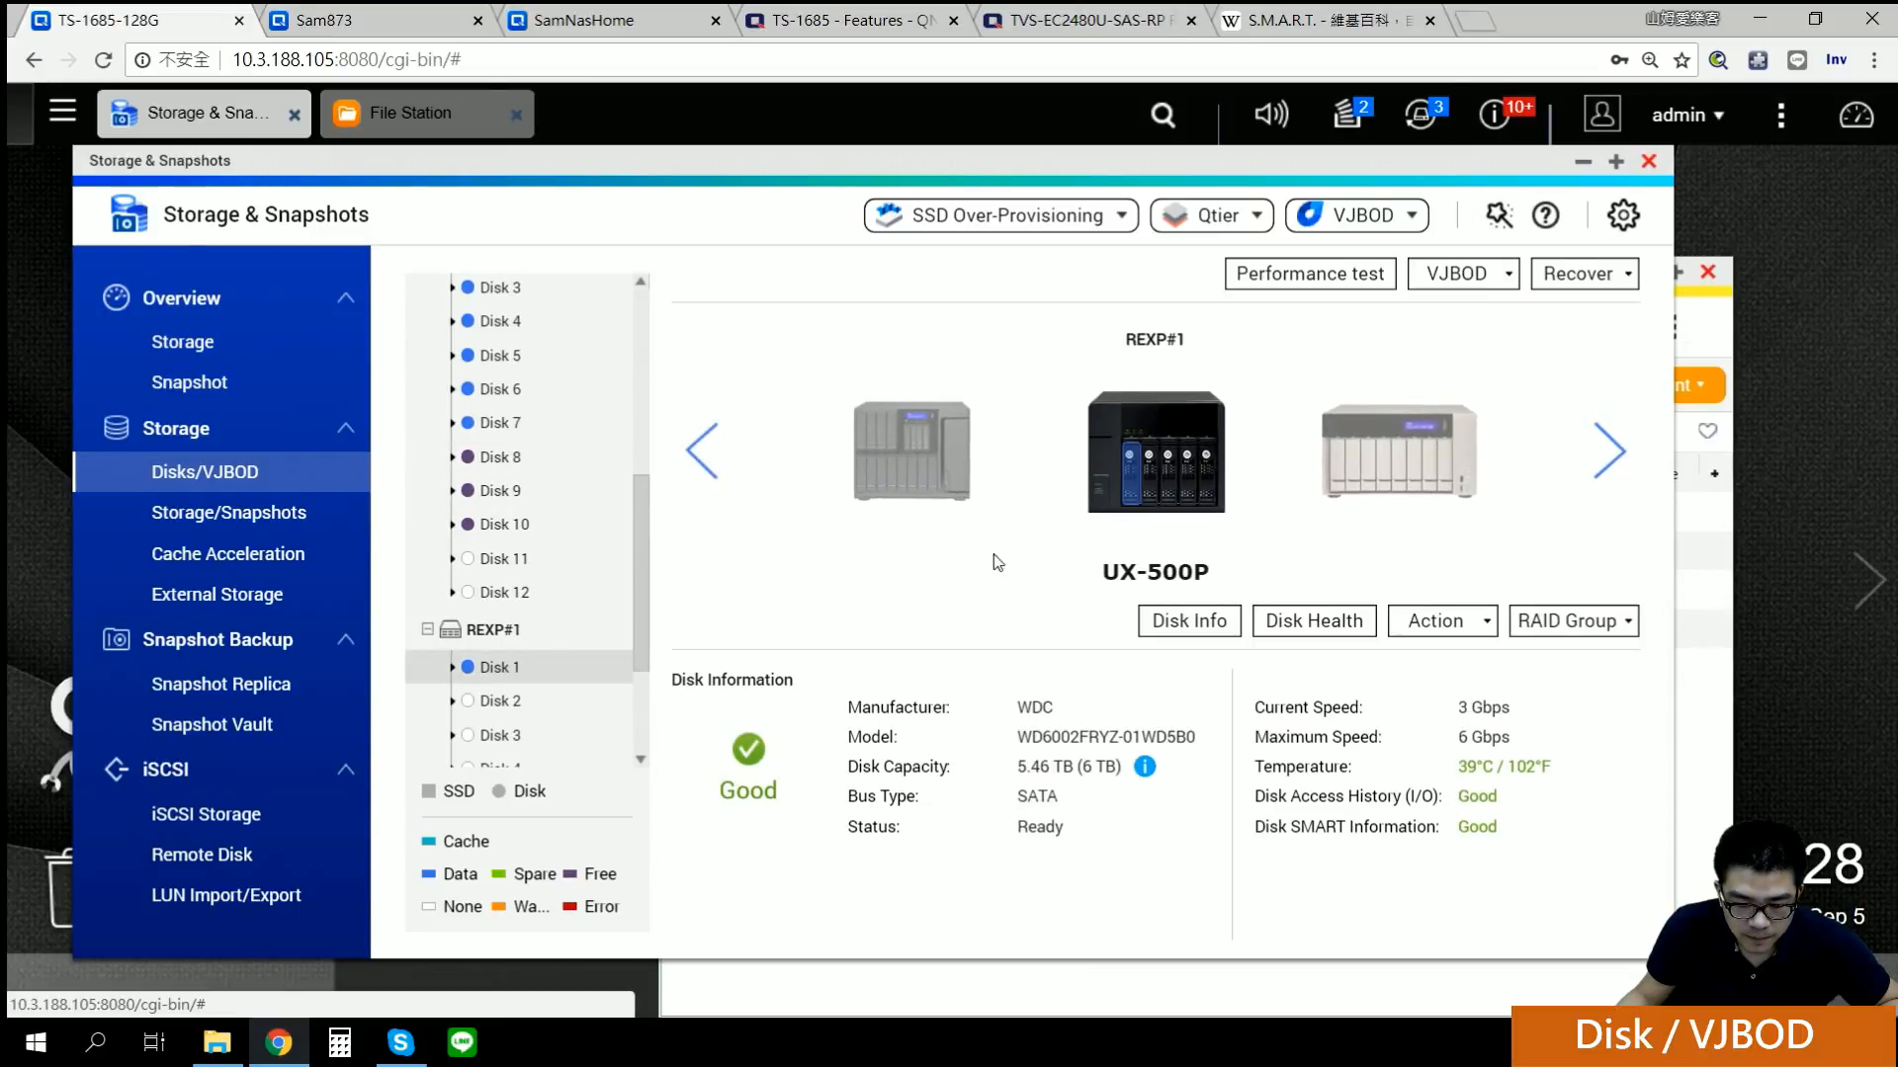
click(491, 629)
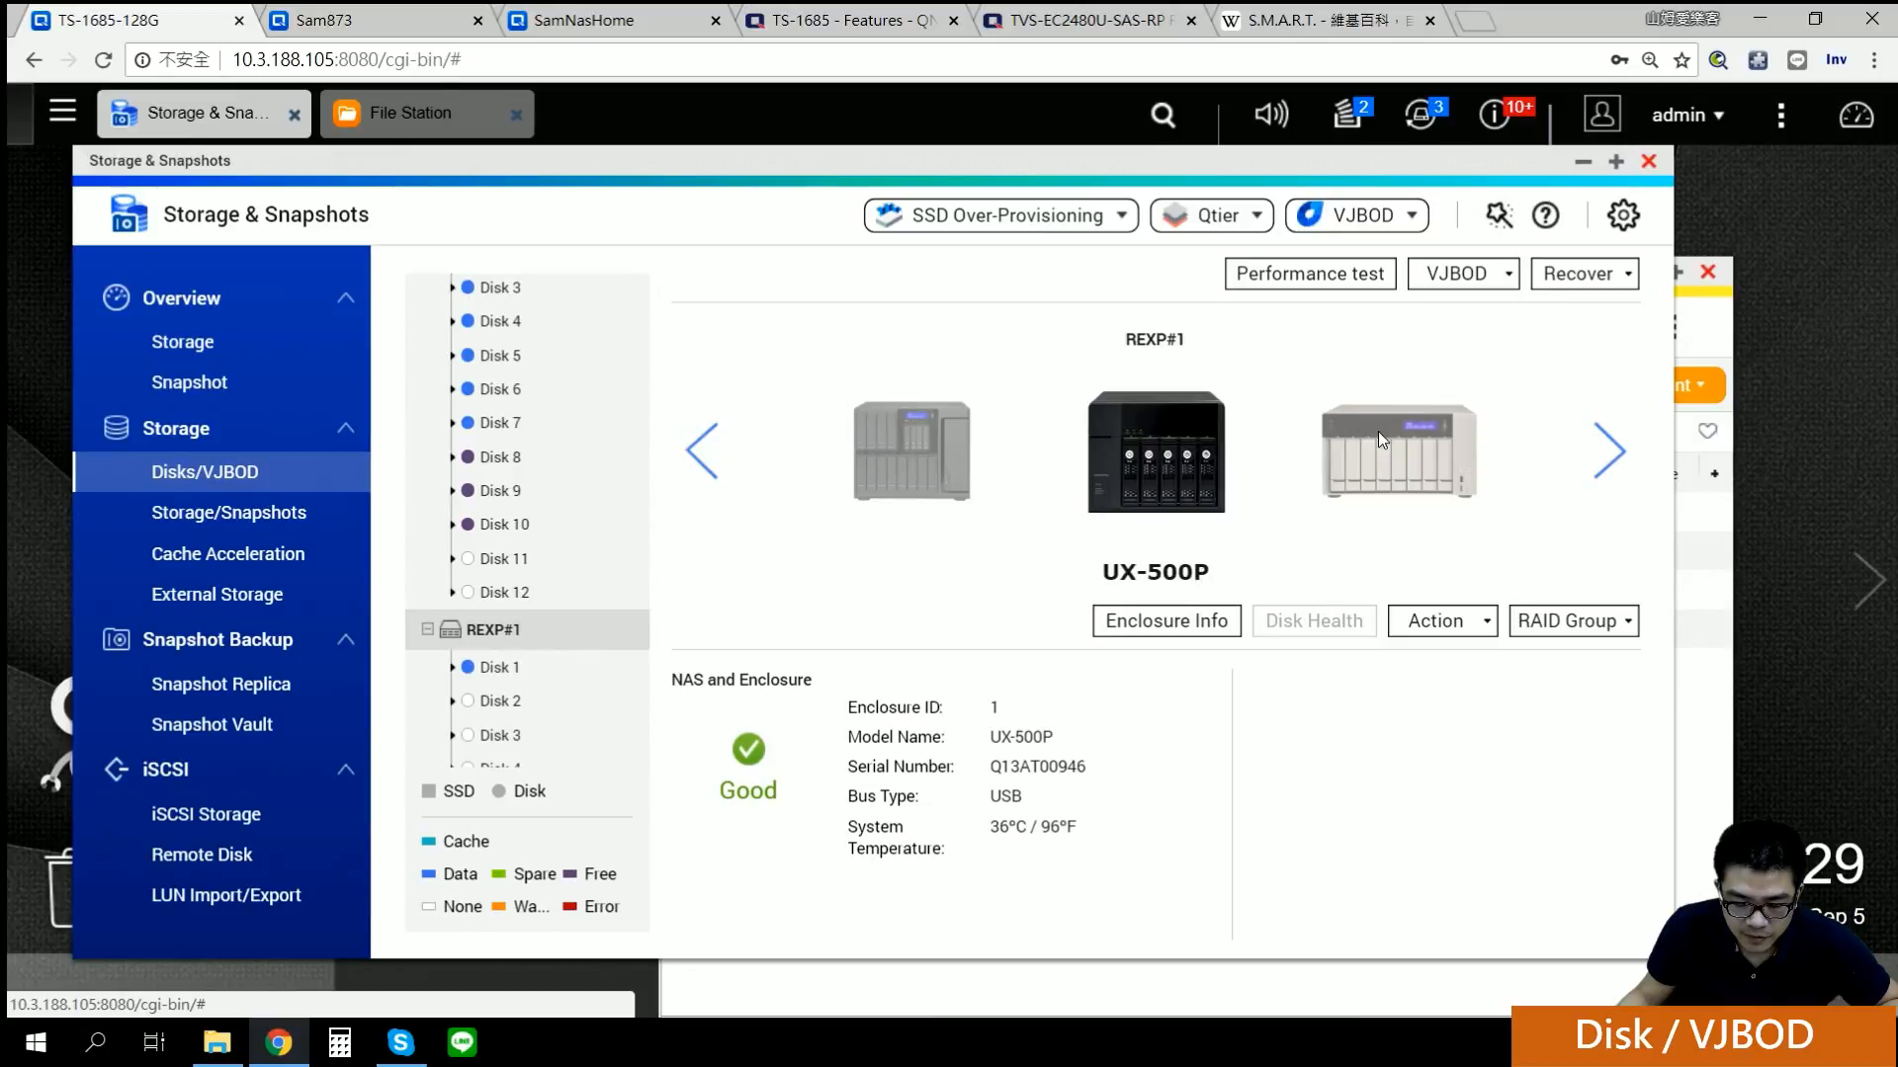
scroll(524, 699, down, 2)
click(509, 683)
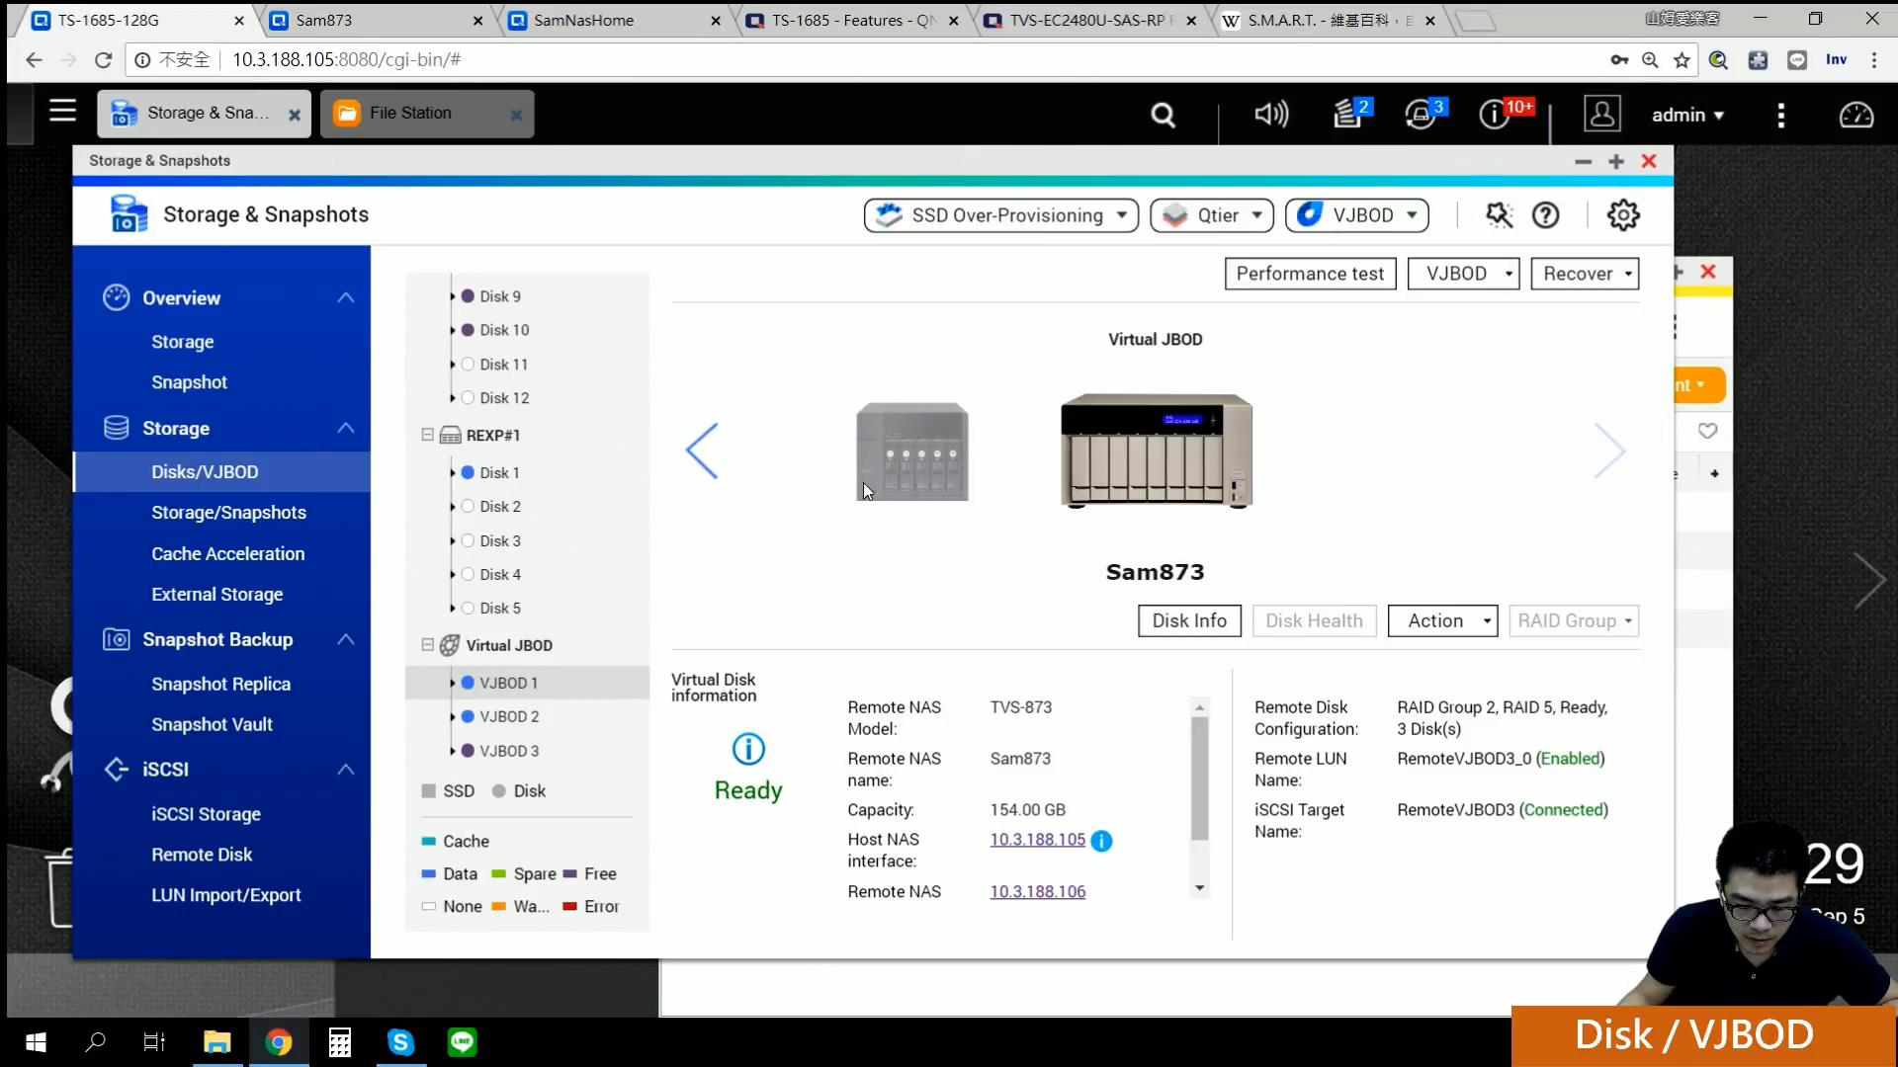
Step: Return to the TS-1685-128G host, view Disk 9, then Disk 4's 4 TB details and IronWolf report
click(702, 455)
click(704, 460)
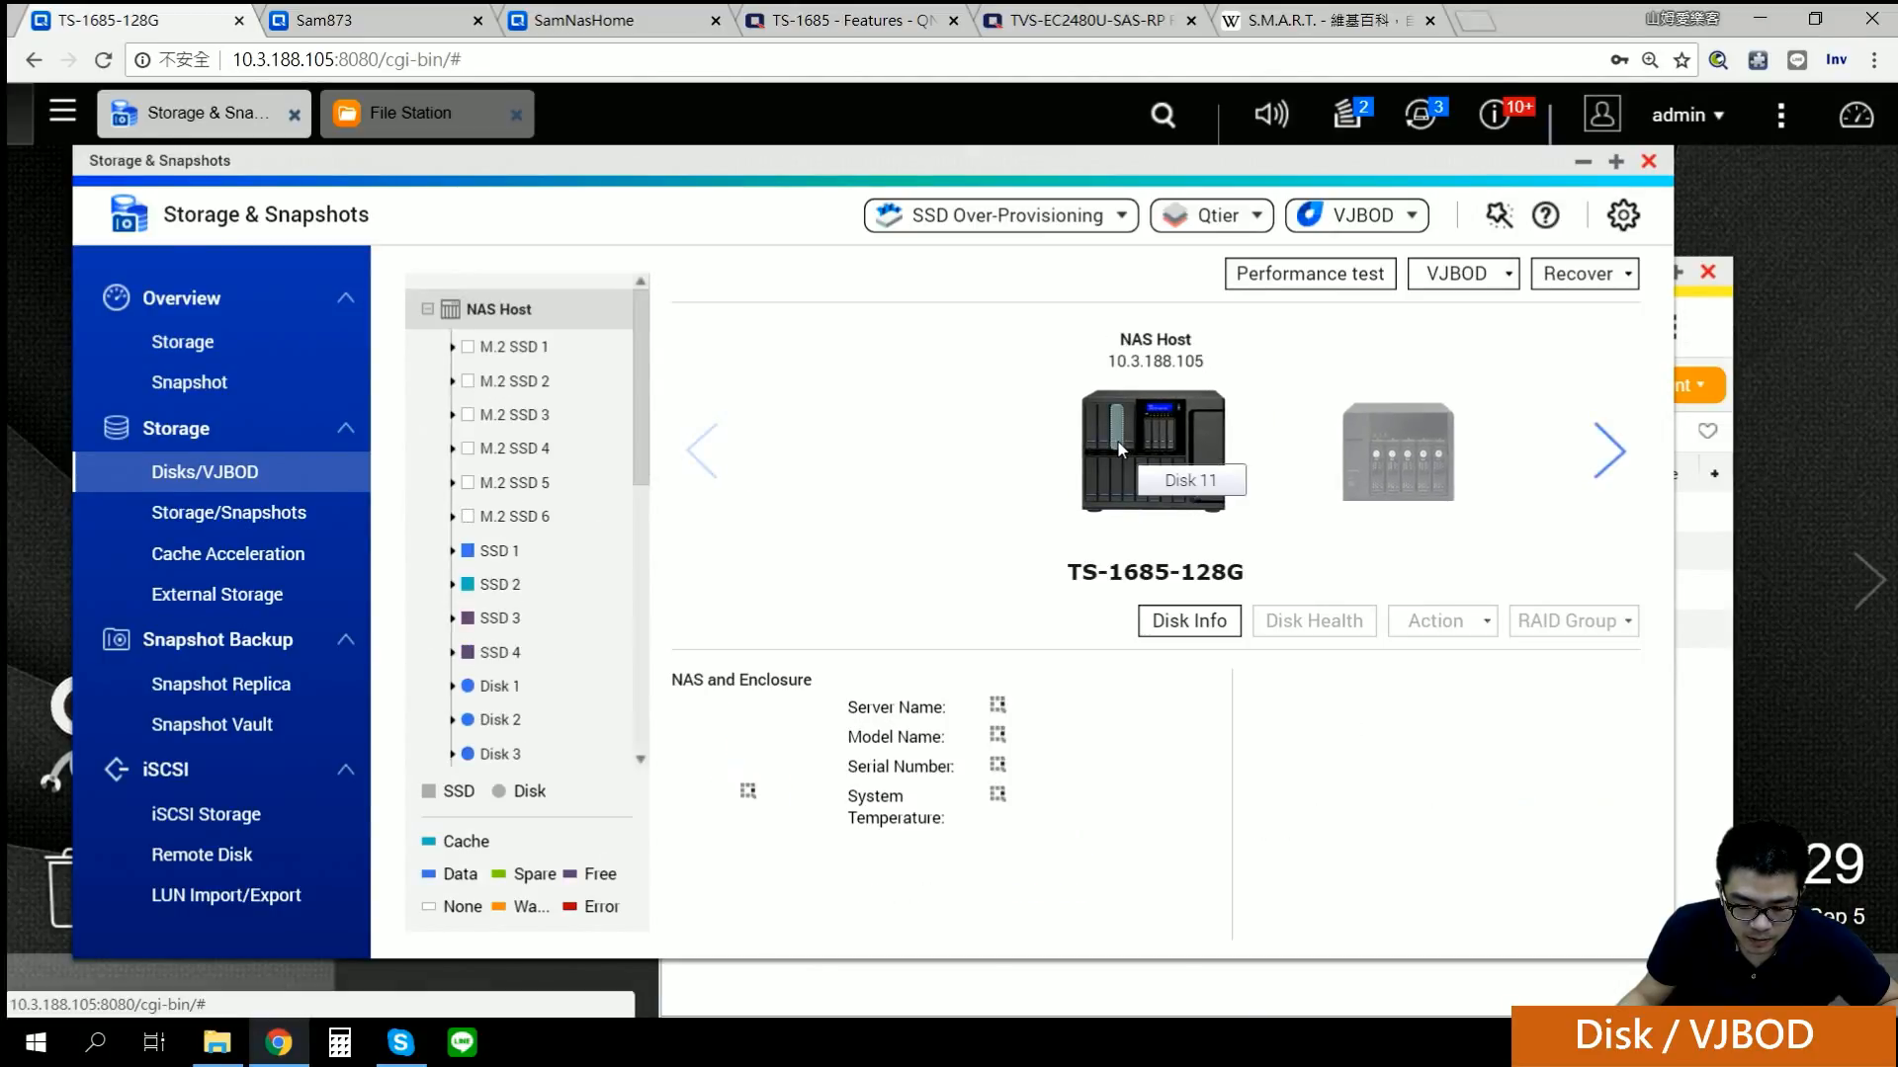
click(1093, 449)
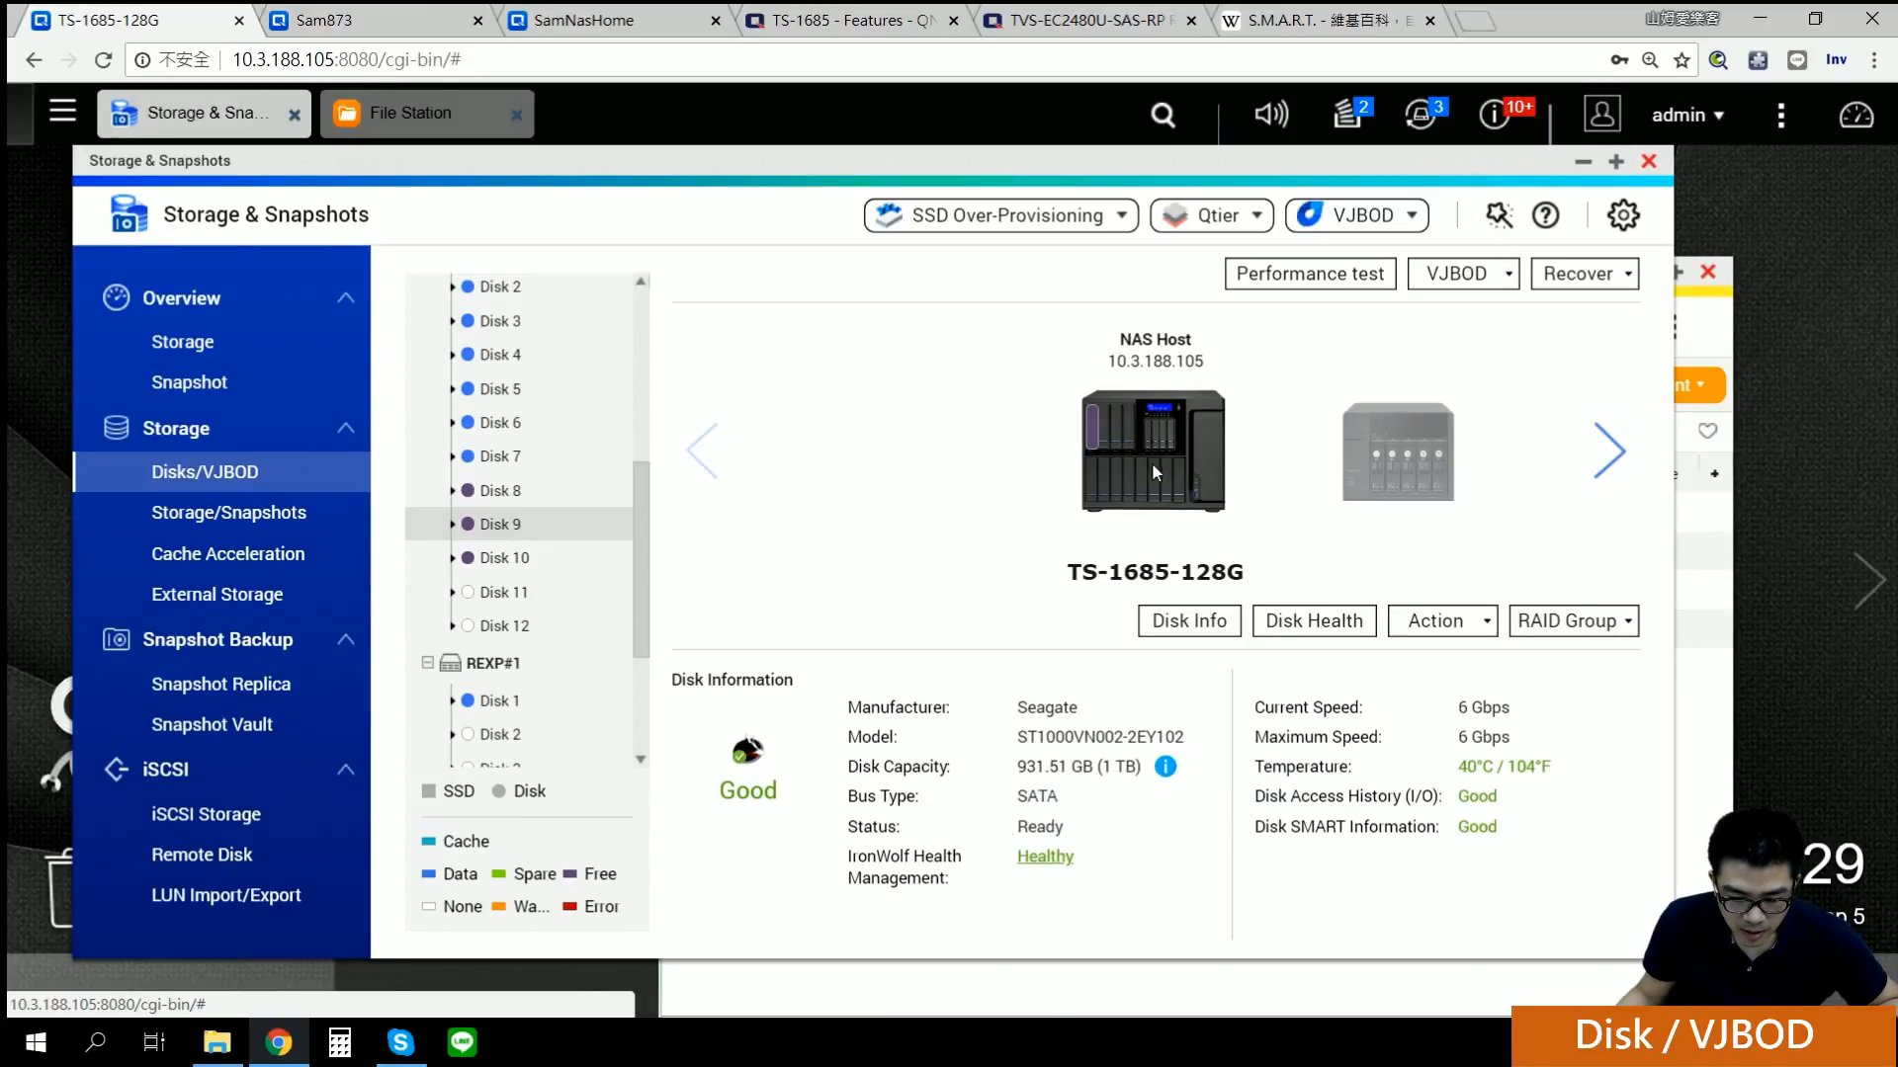
click(1132, 486)
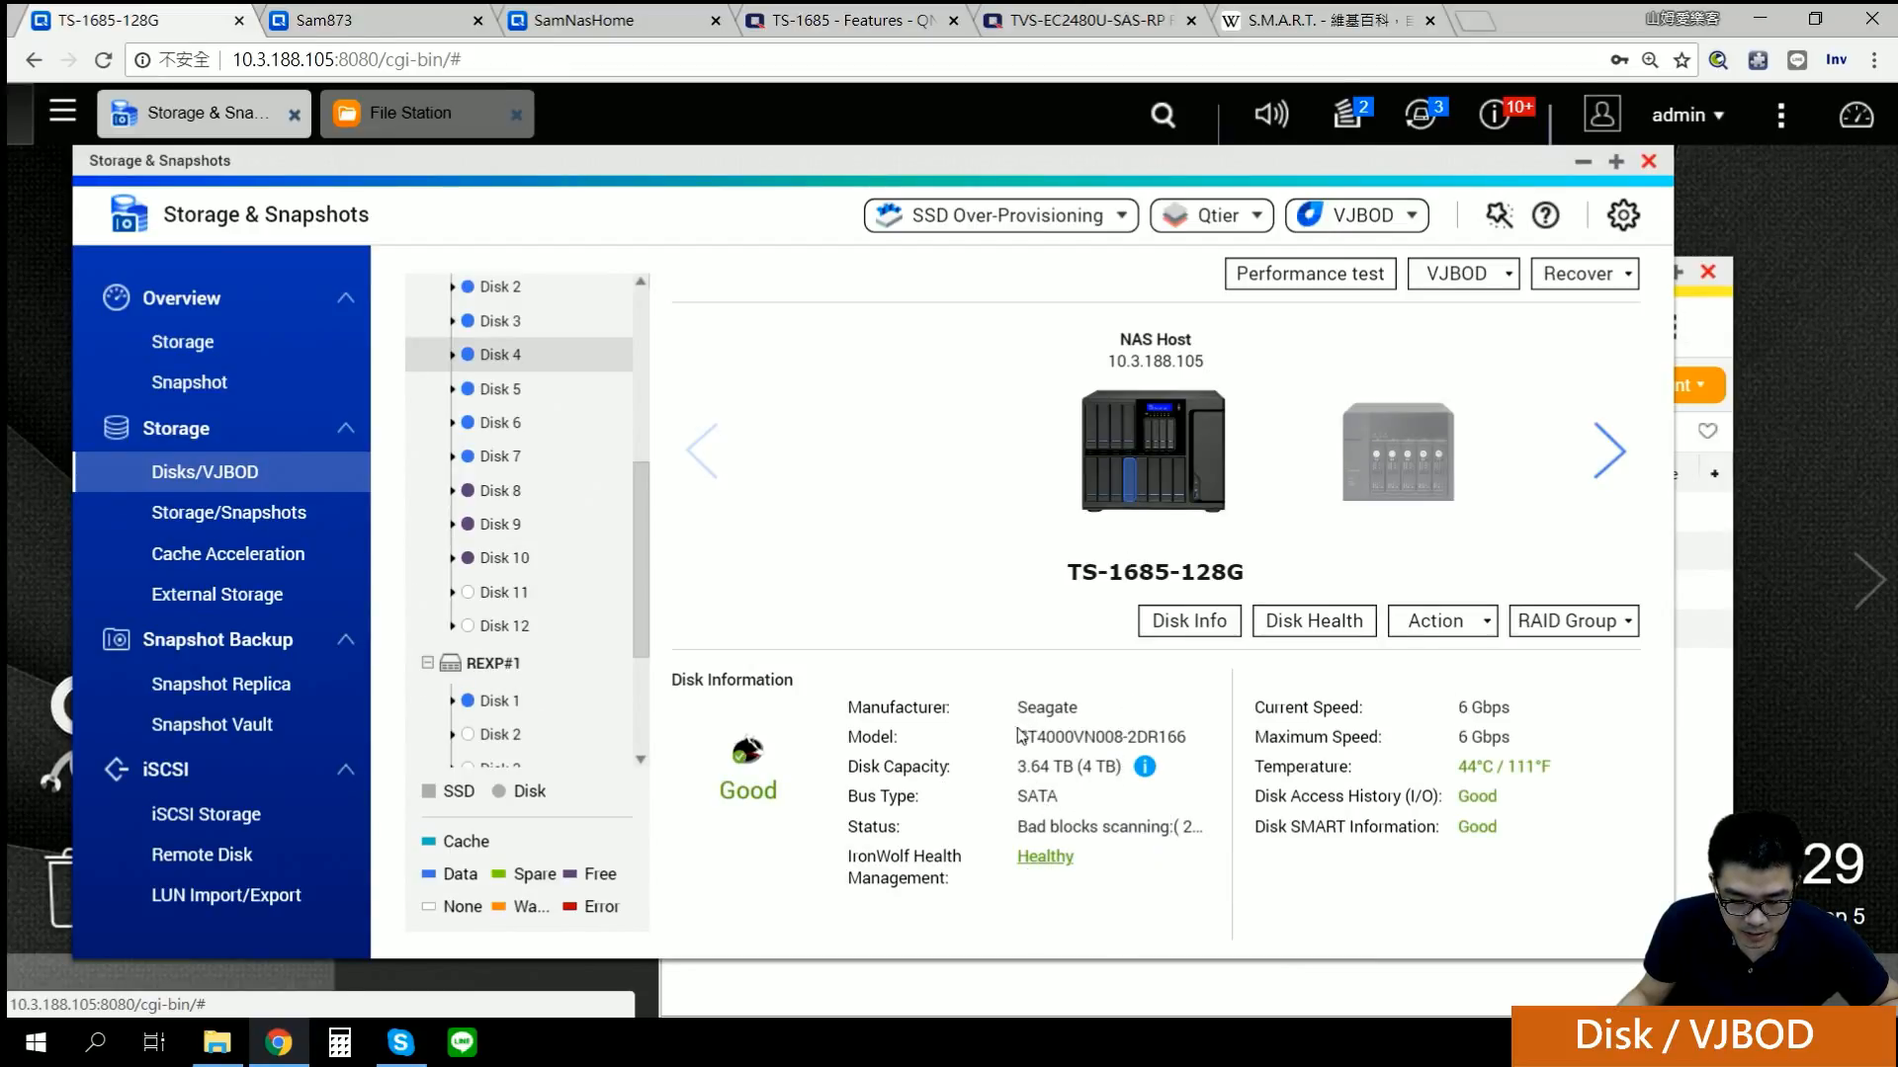
drag(1078, 767, 1122, 767)
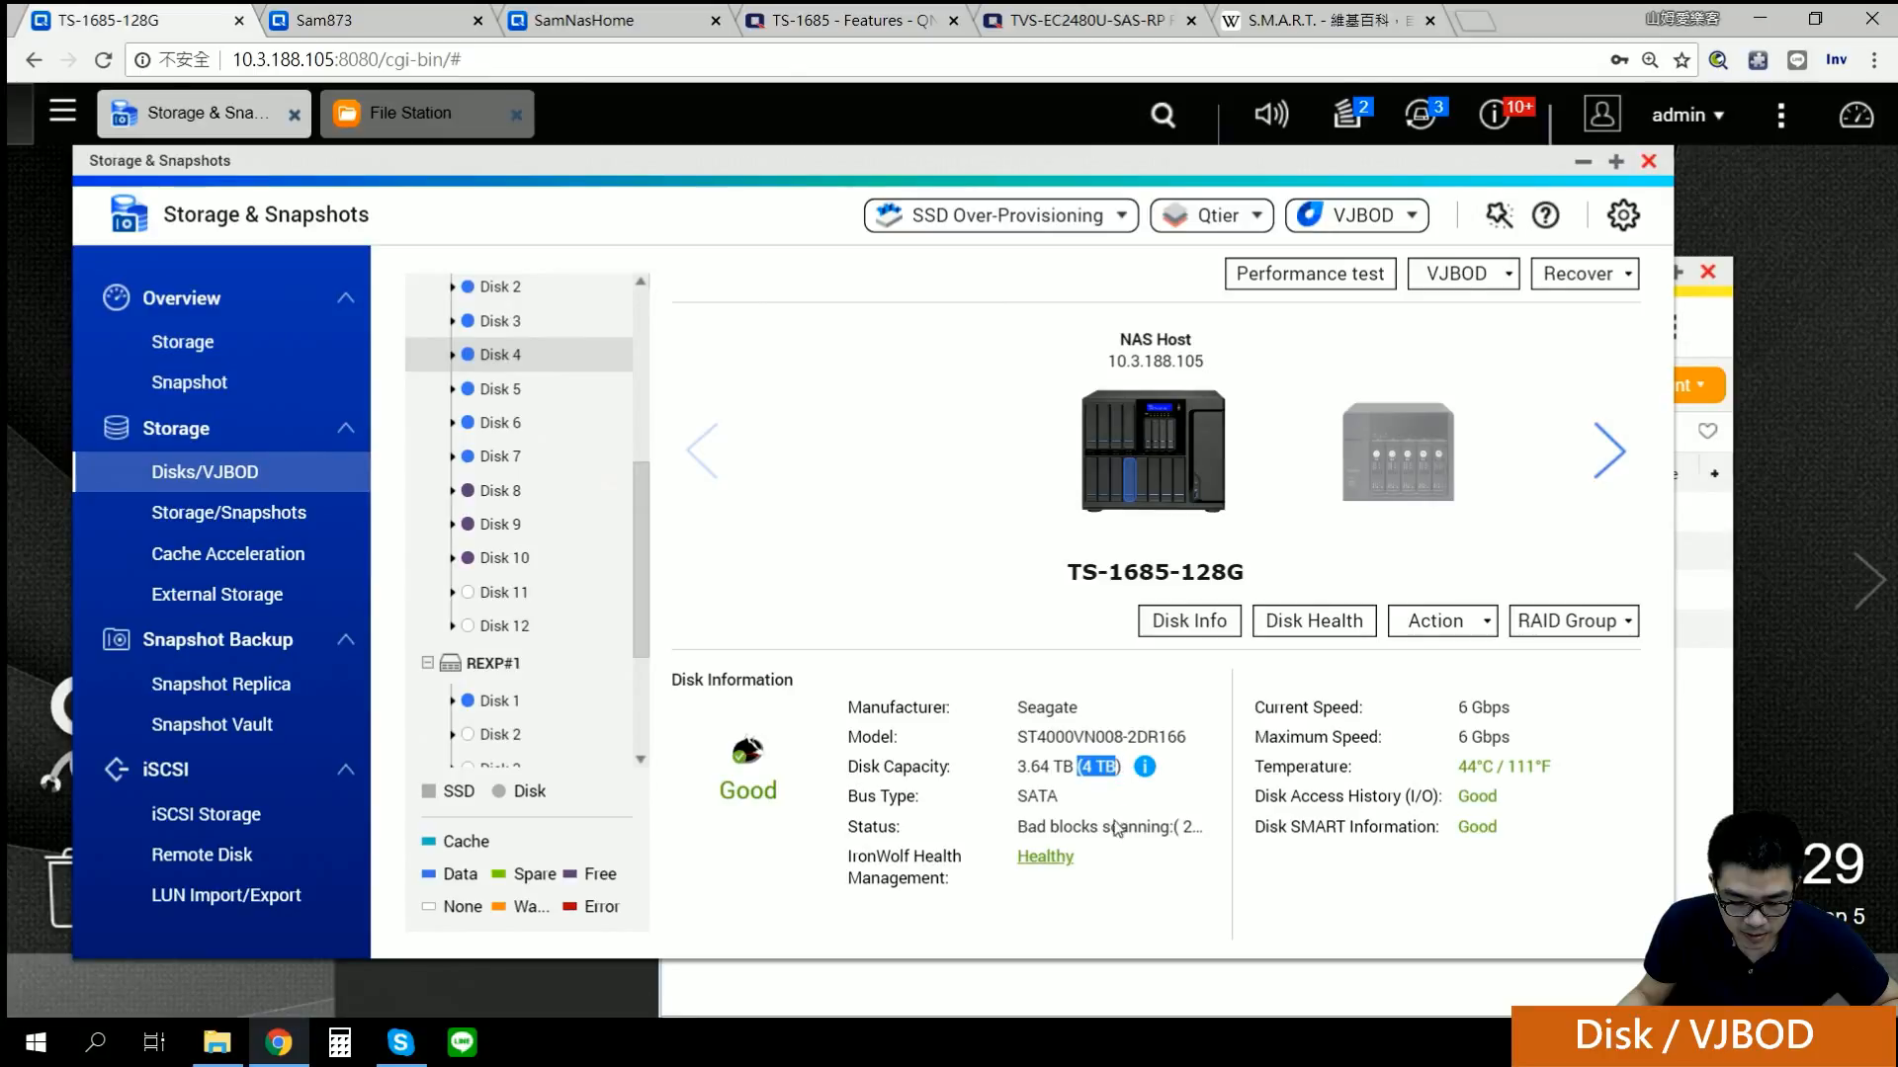
click(1046, 860)
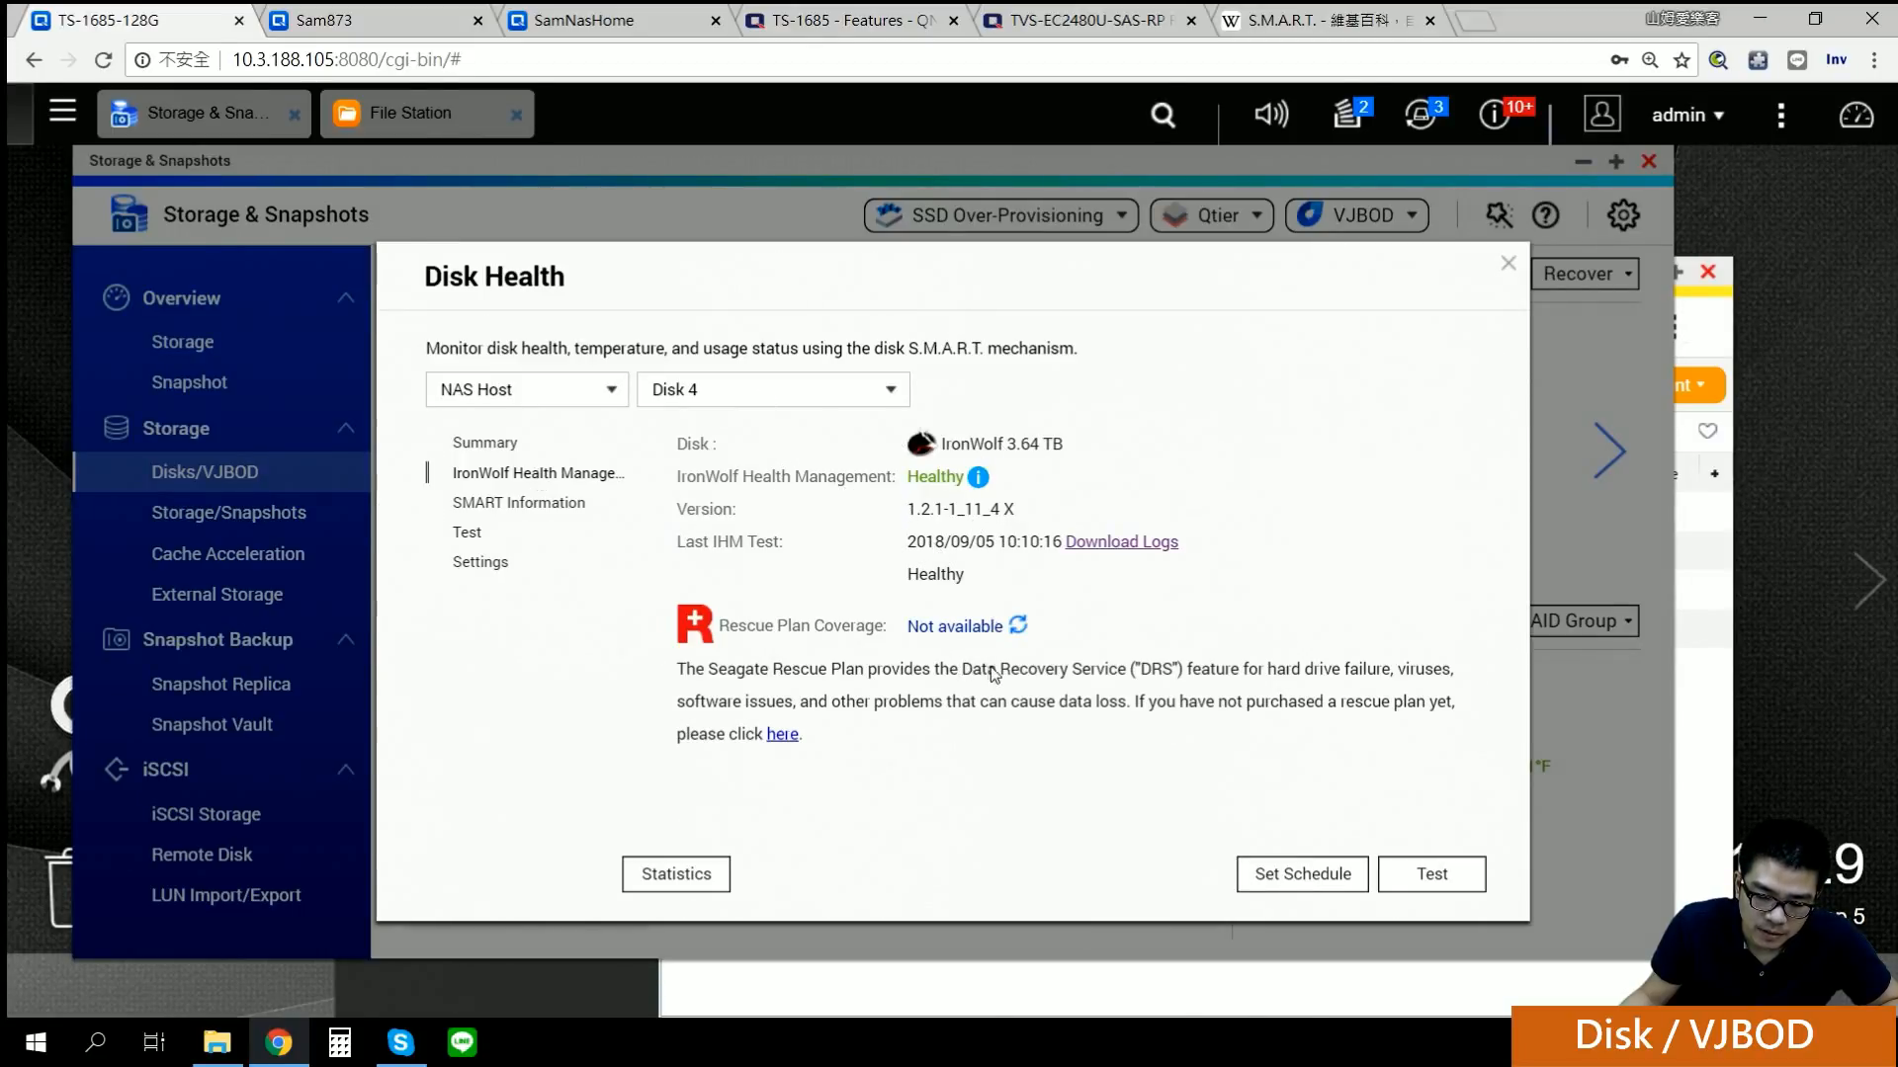
drag(738, 626, 848, 633)
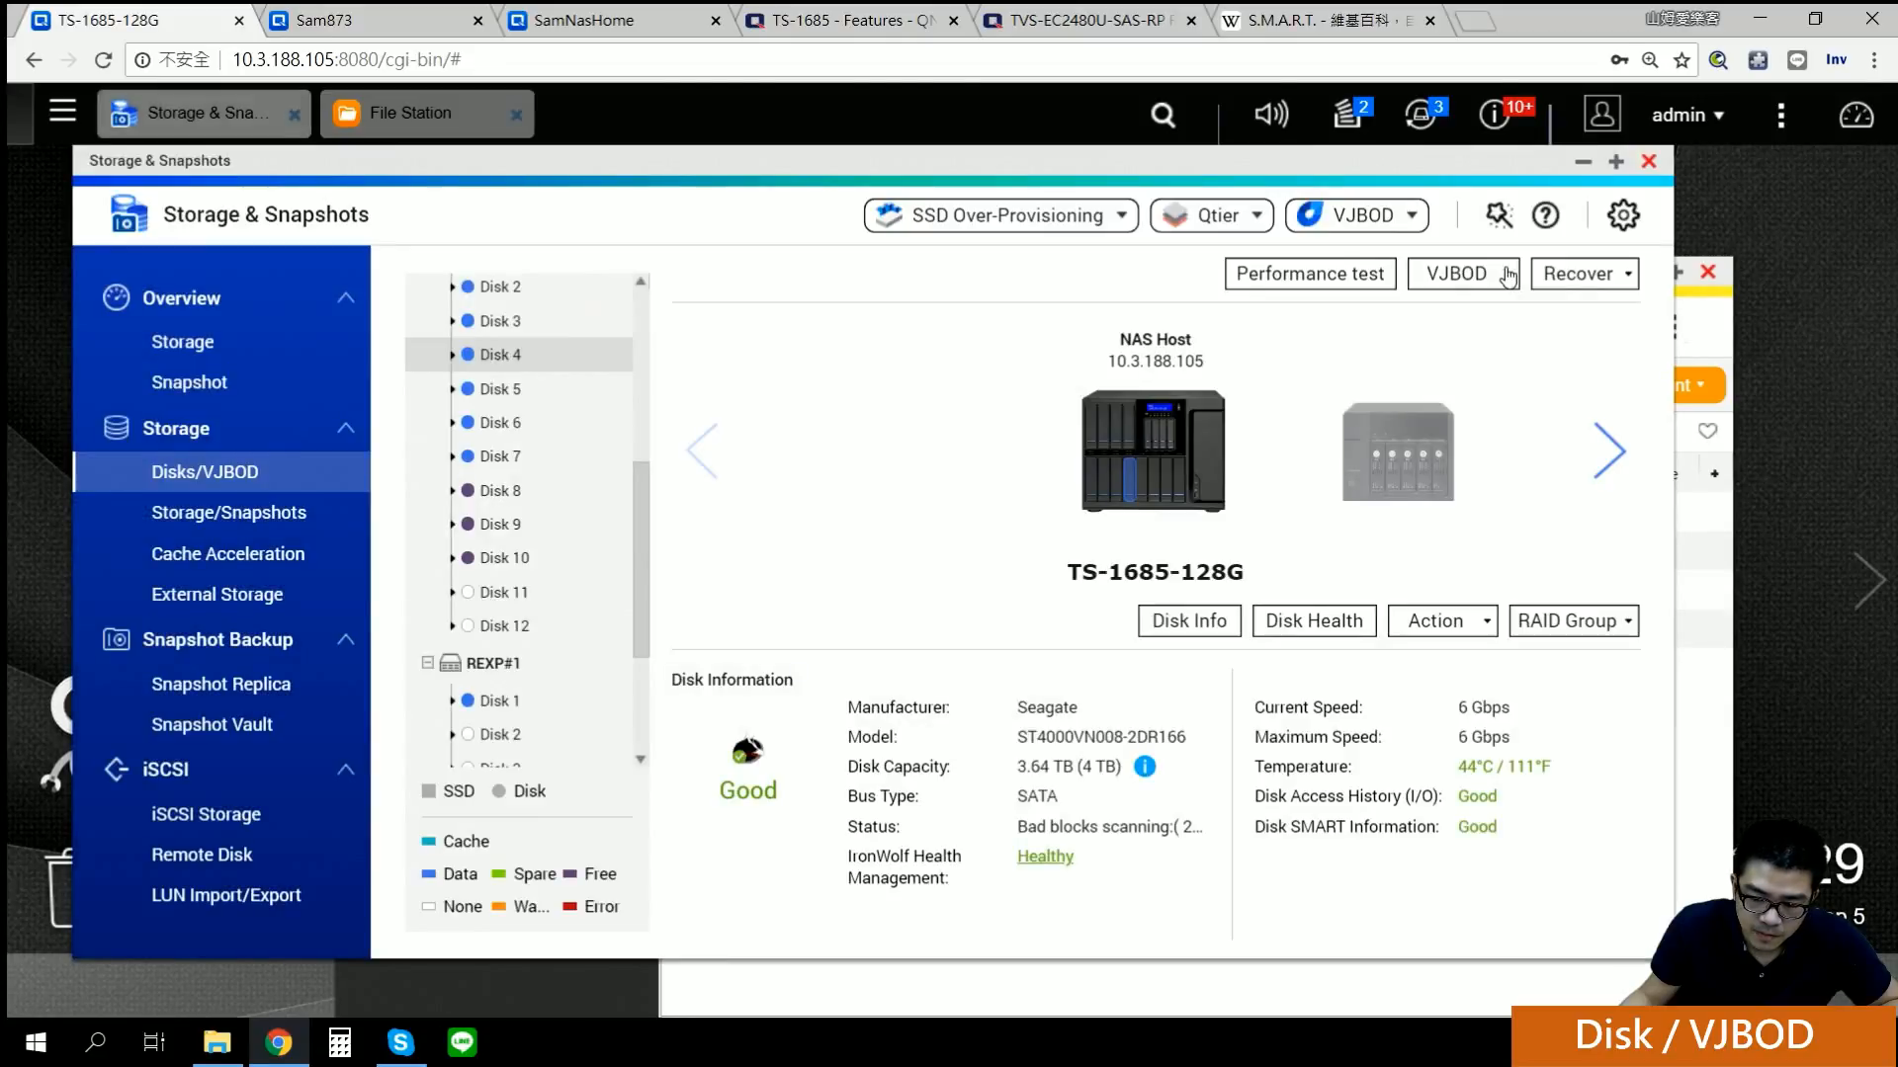
click(1508, 264)
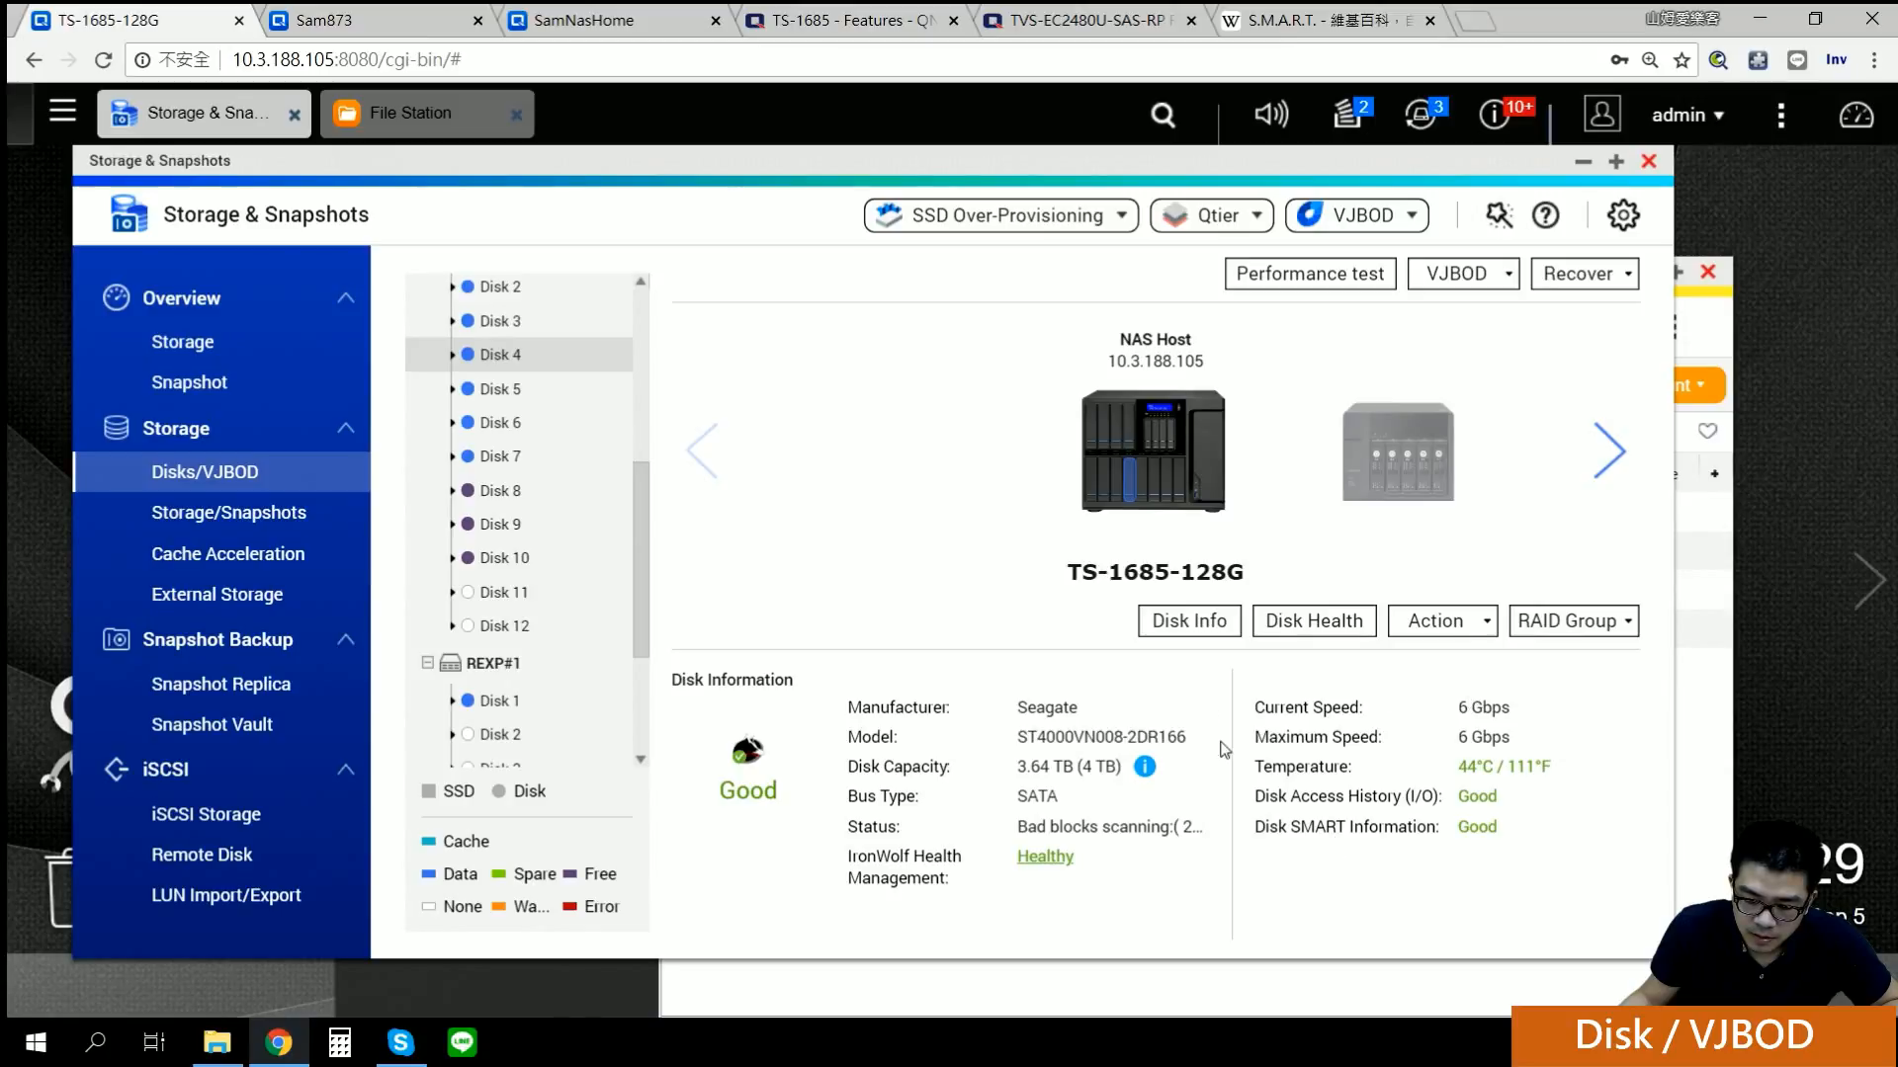
click(1215, 624)
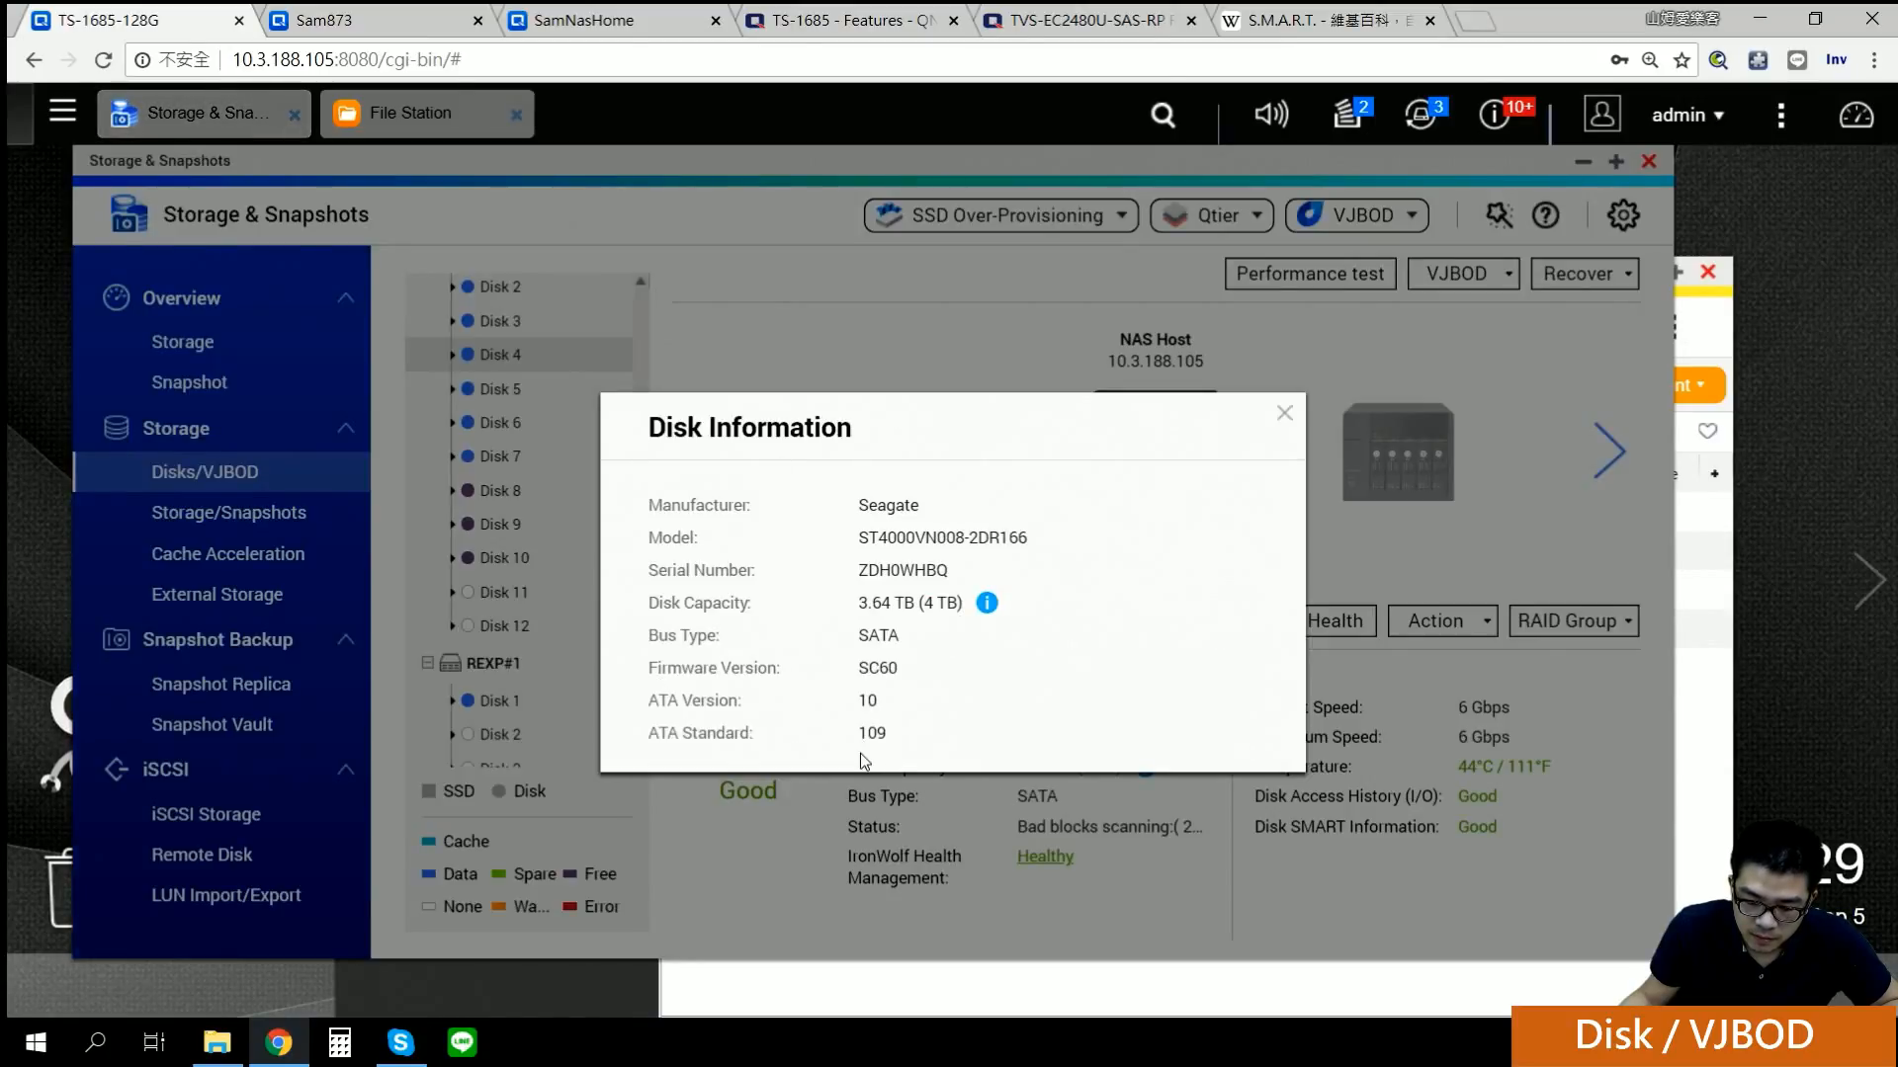
click(1284, 413)
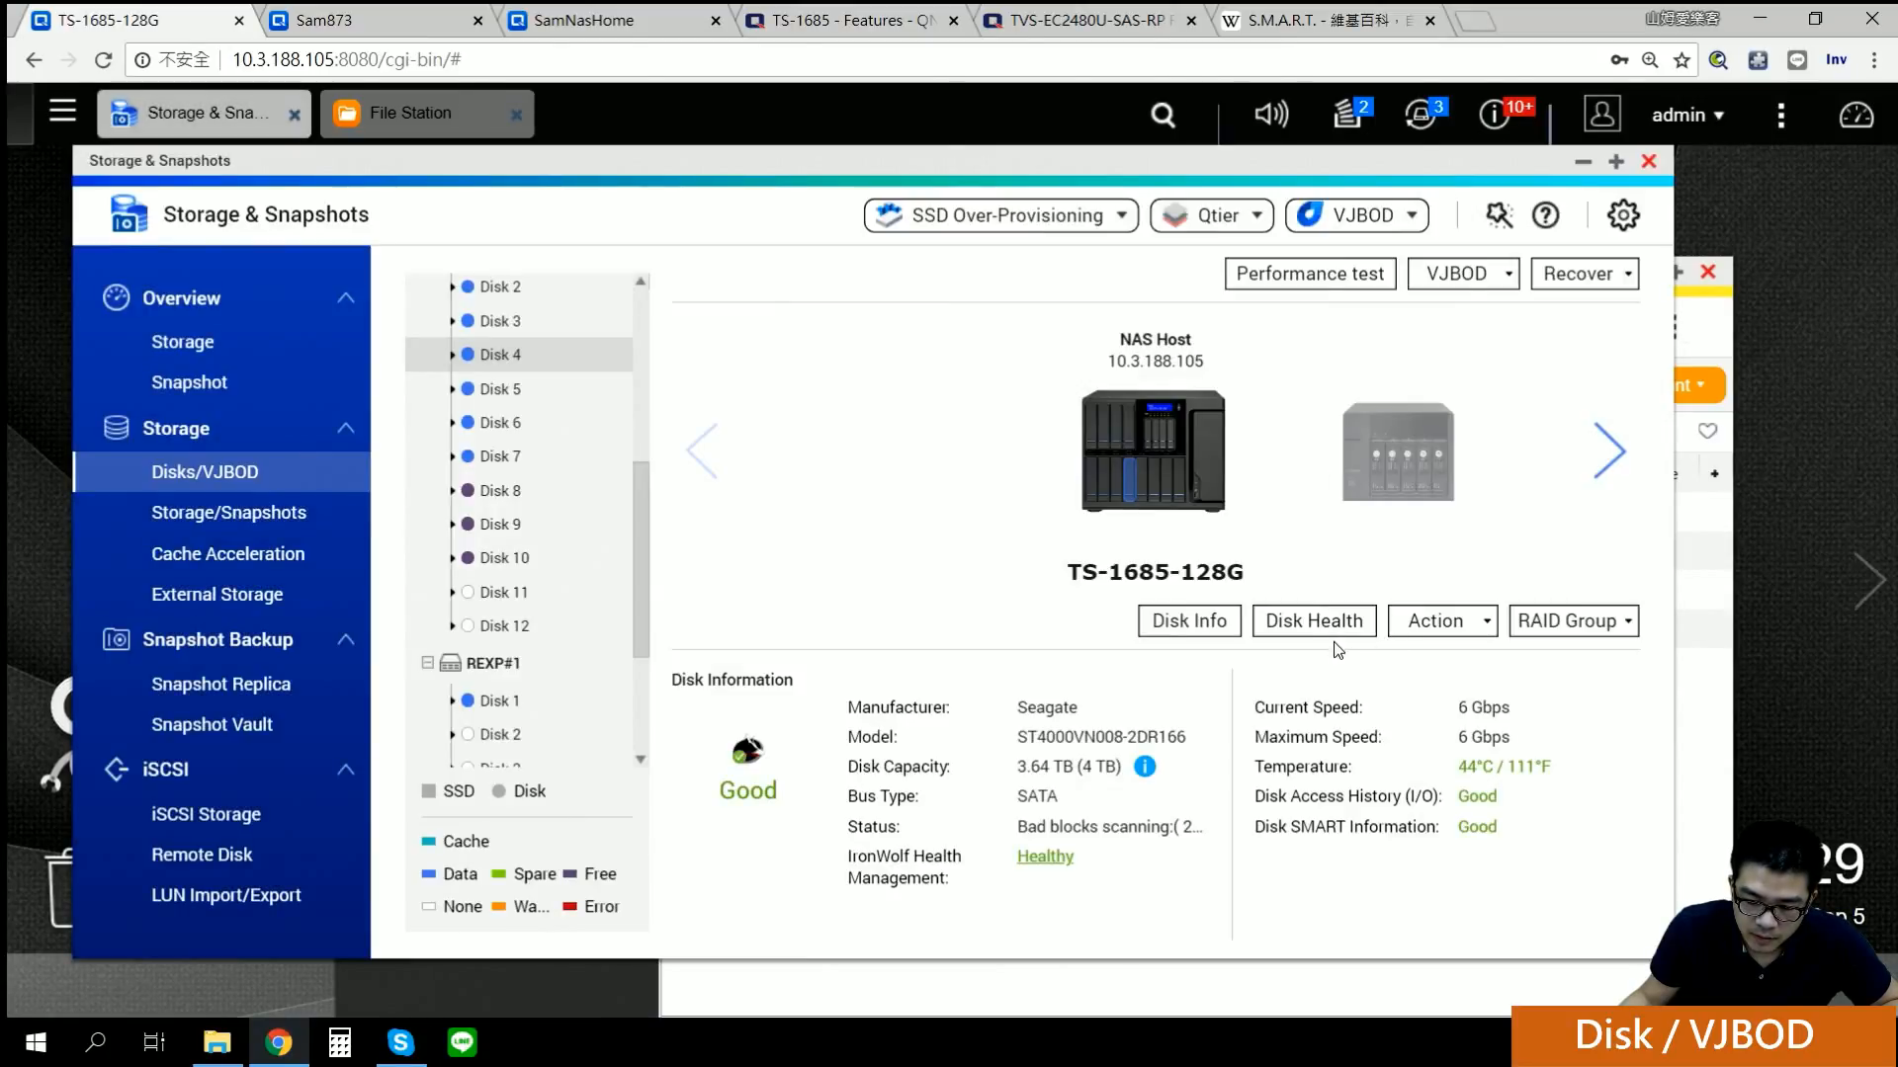
Step: Open Disk 4's Disk Health, scroll its S.M.A.R.T. attributes, and check the Complete test at 70%
click(1325, 623)
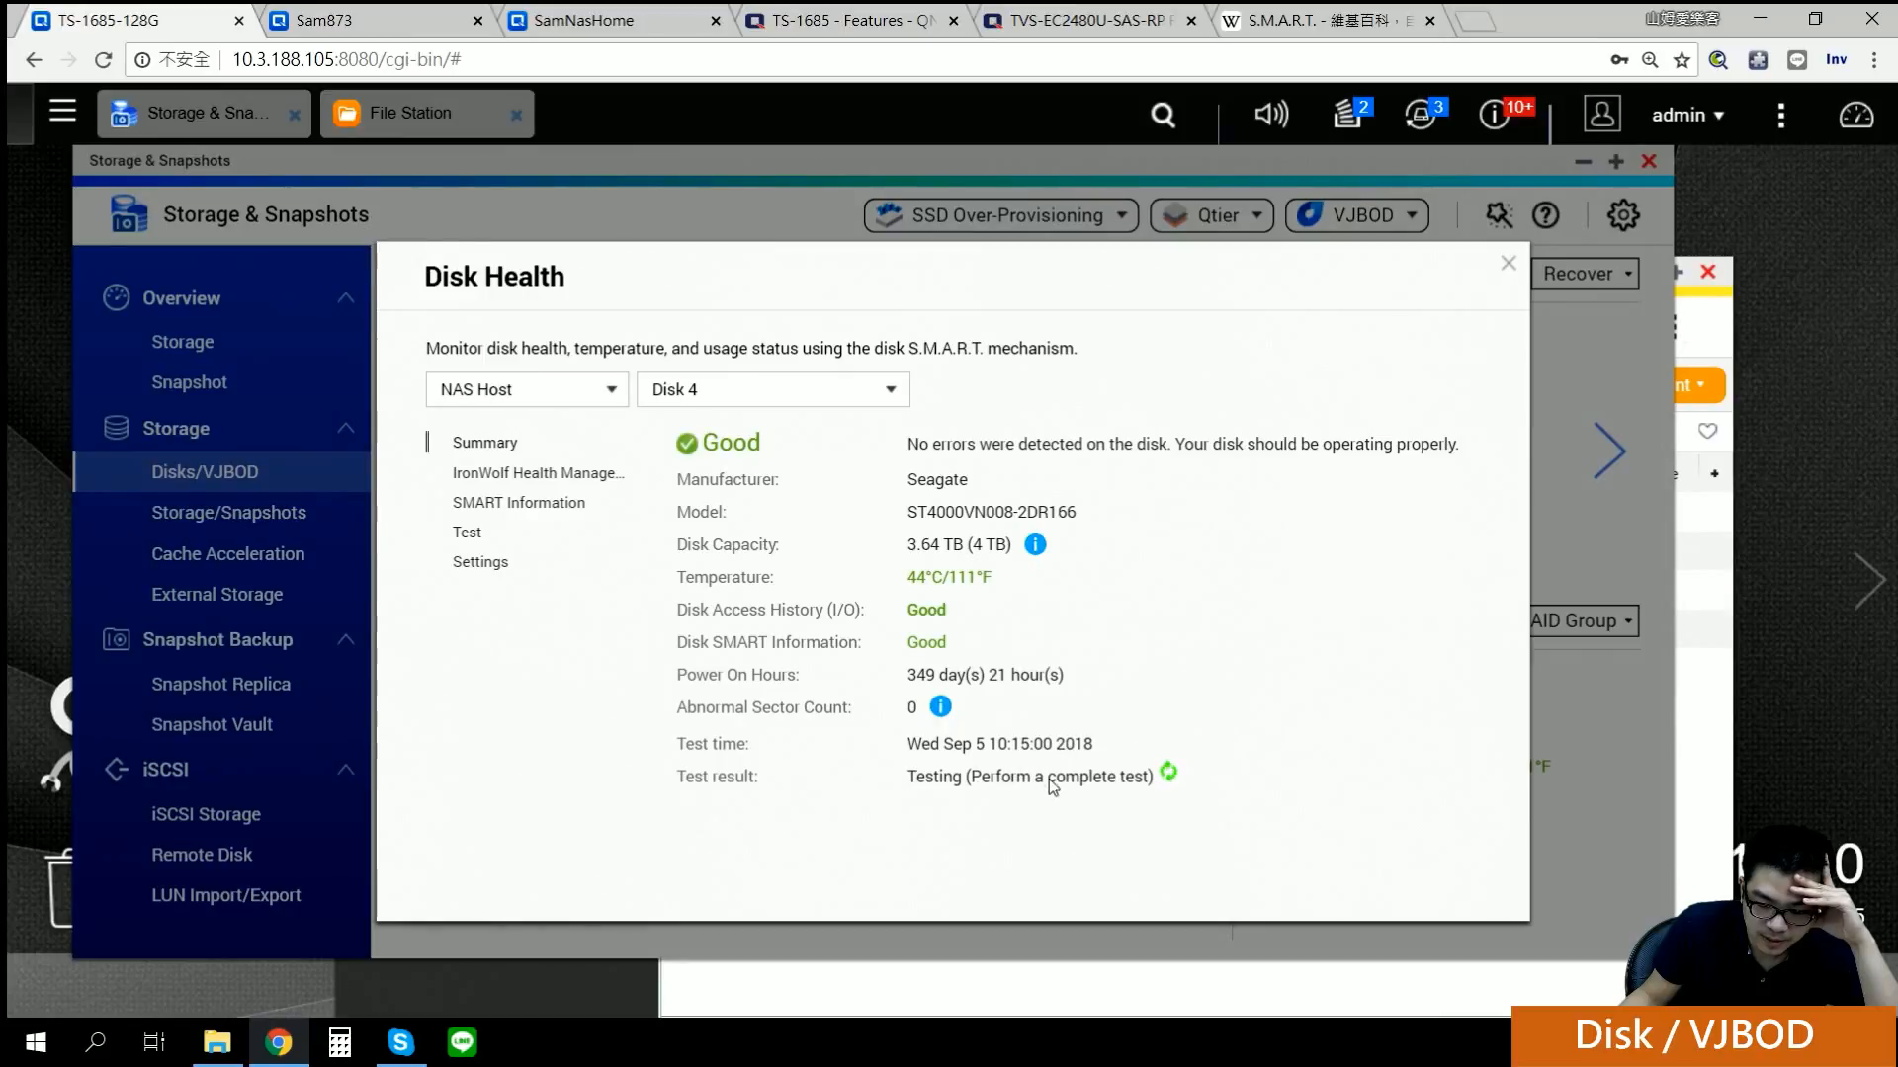
click(513, 506)
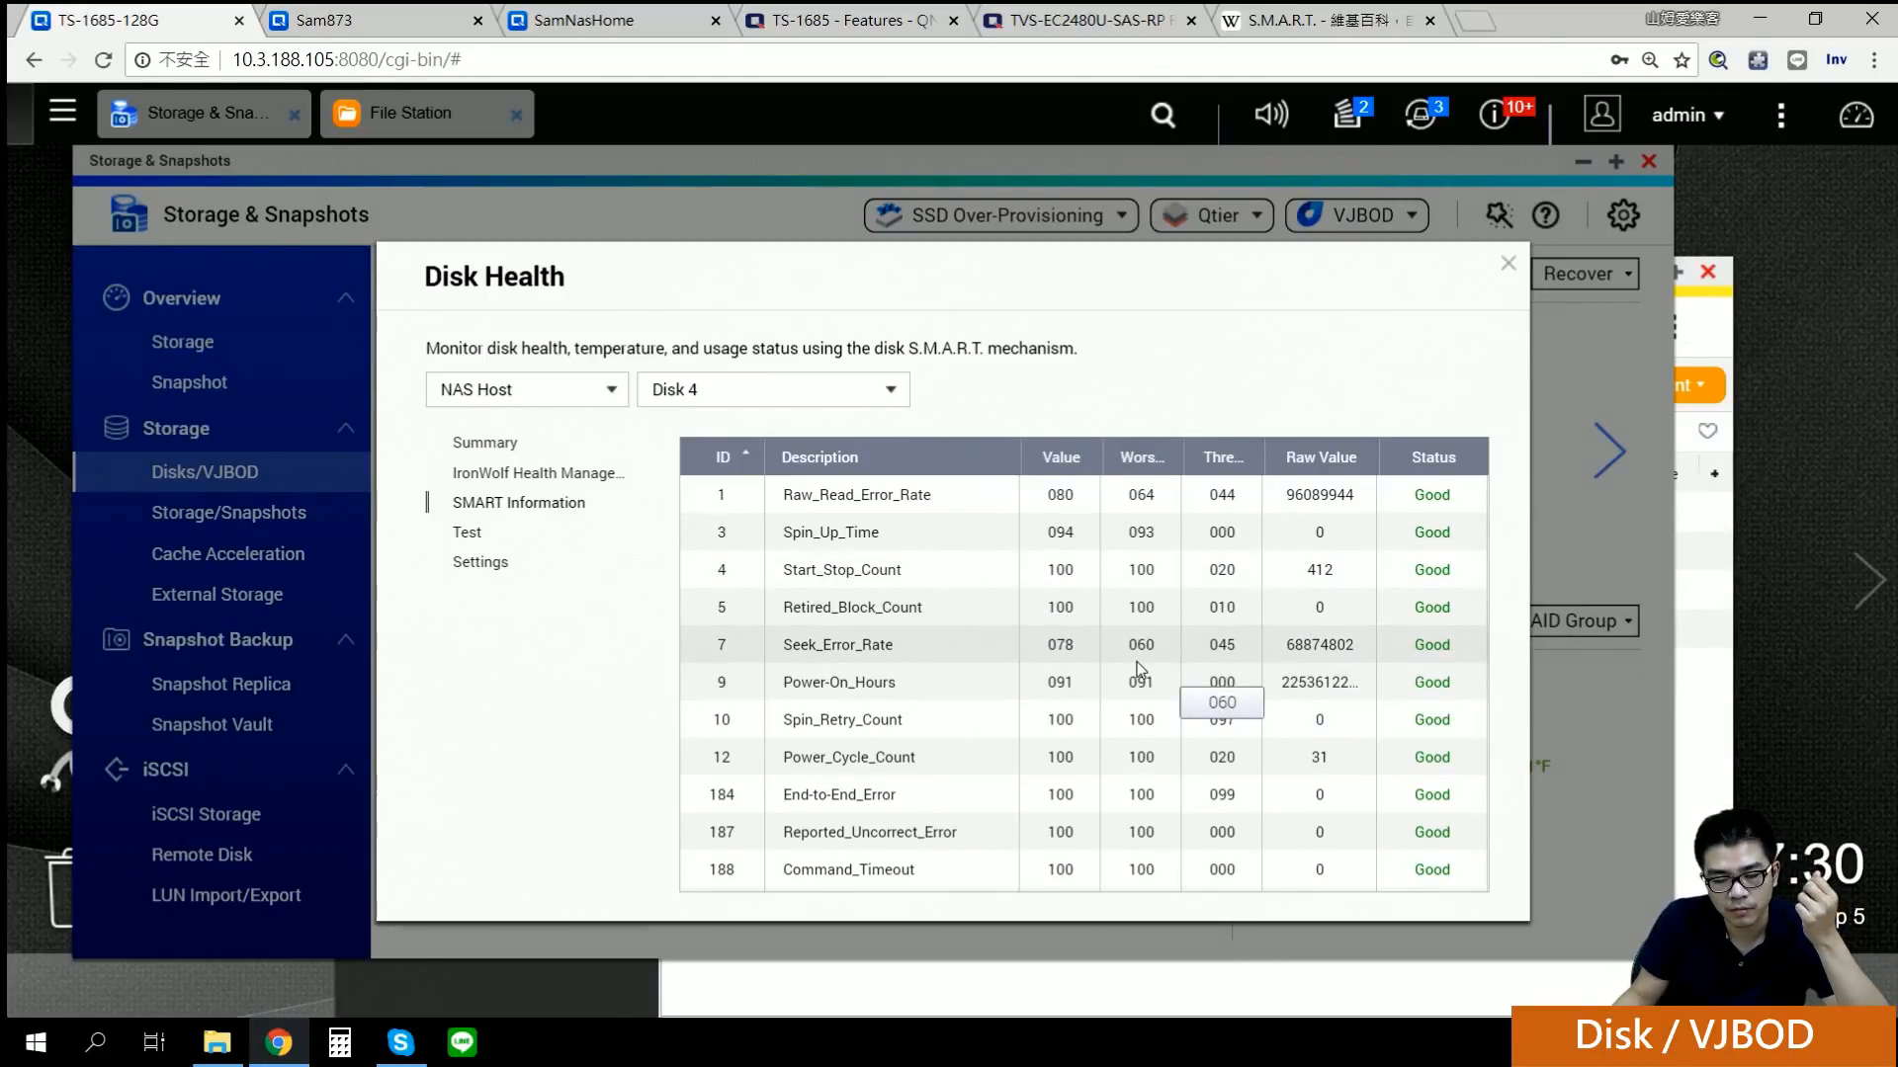
scroll(1141, 650, down, 5)
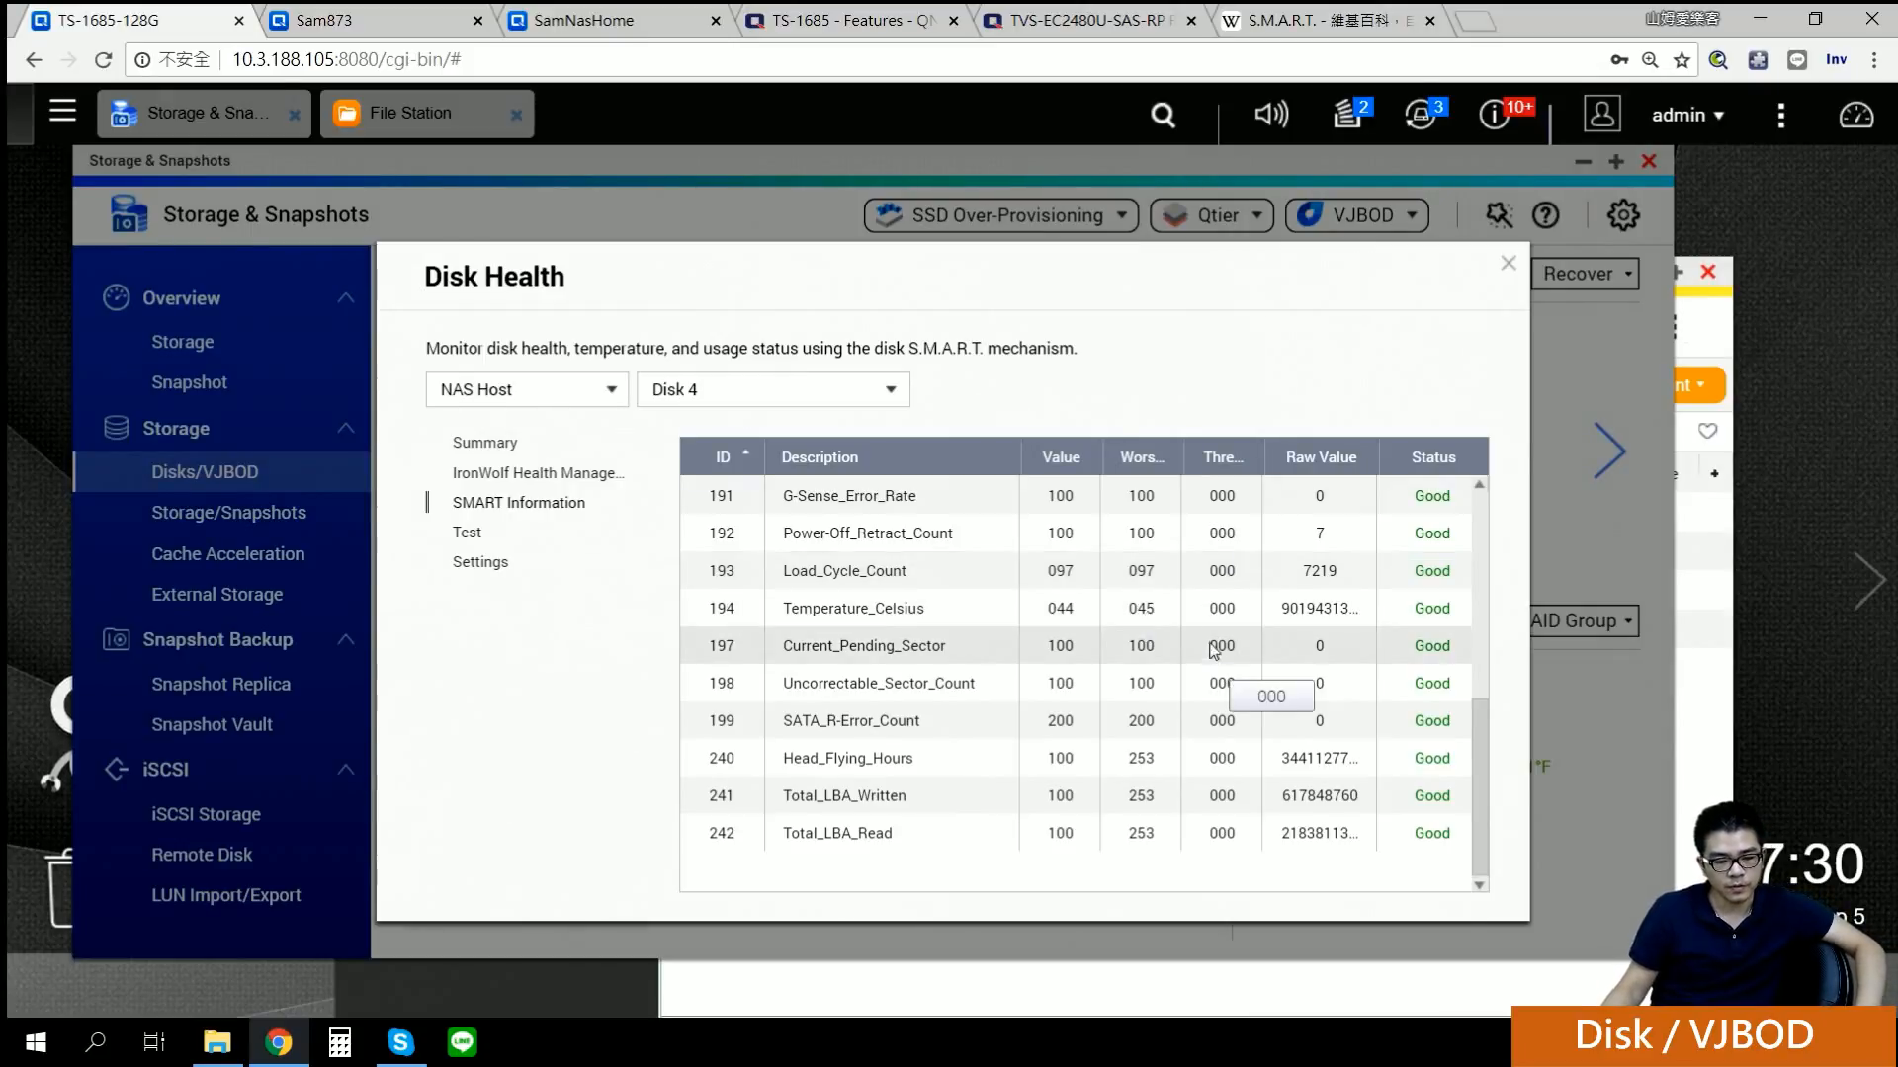
click(489, 536)
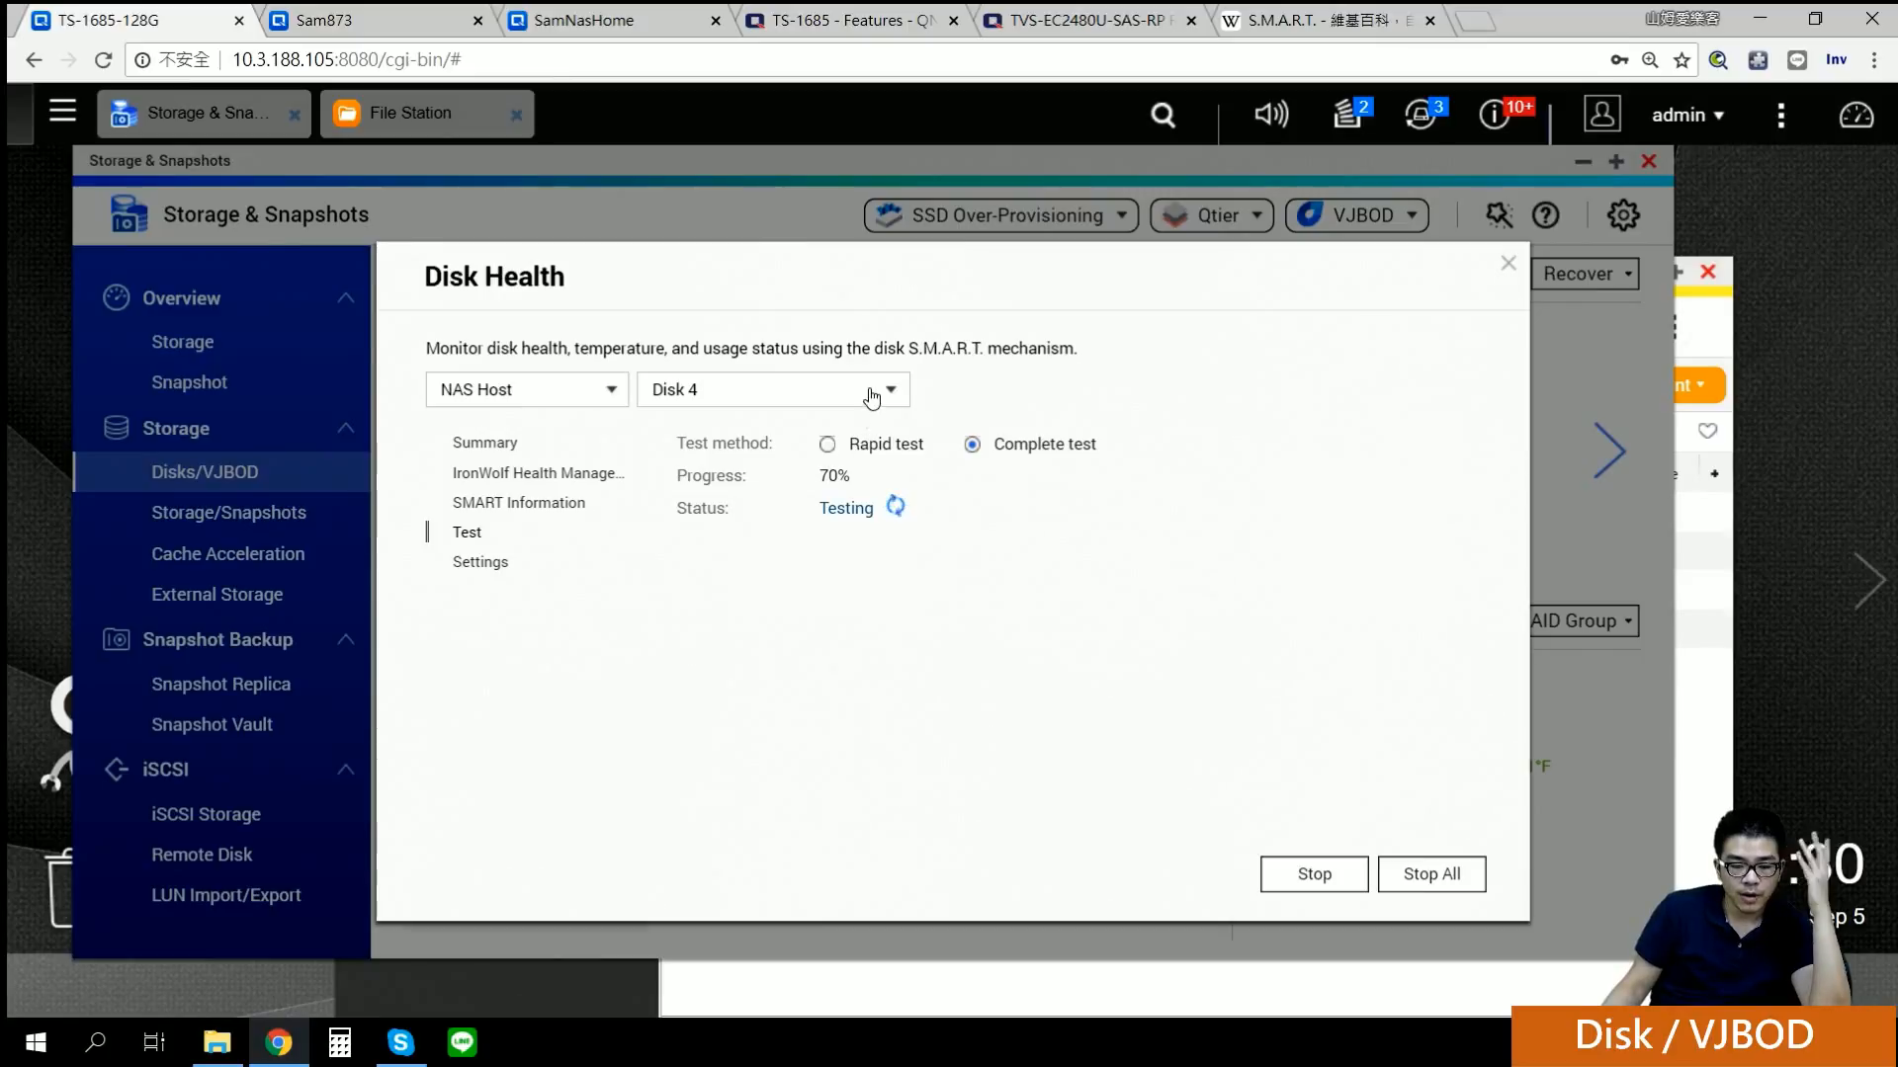
Step: Switch the Disk Health view from SSD 1 to the NAS host's Disk 1
click(872, 394)
click(674, 422)
click(830, 392)
click(775, 542)
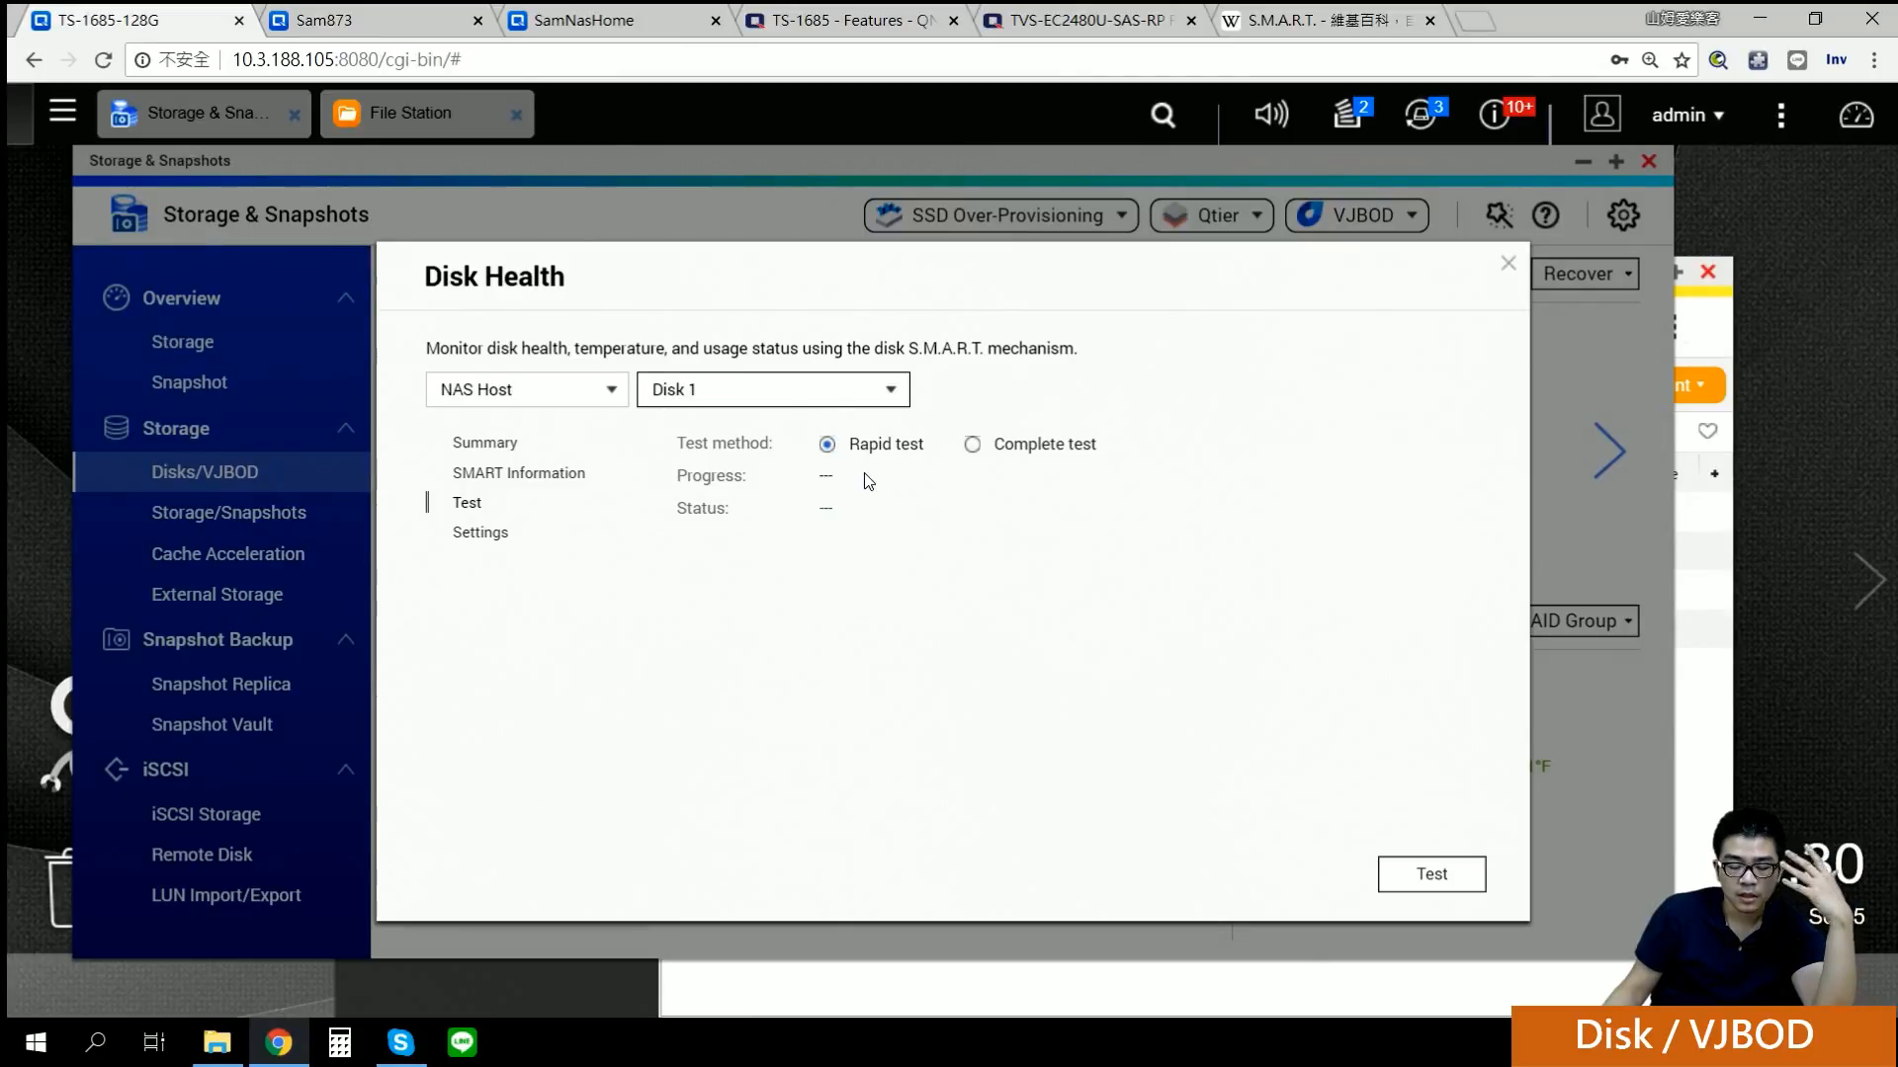
Step: Run and confirm a rapid SMART test on Disk 1, then move to its health Settings
mouse_move(1344, 120)
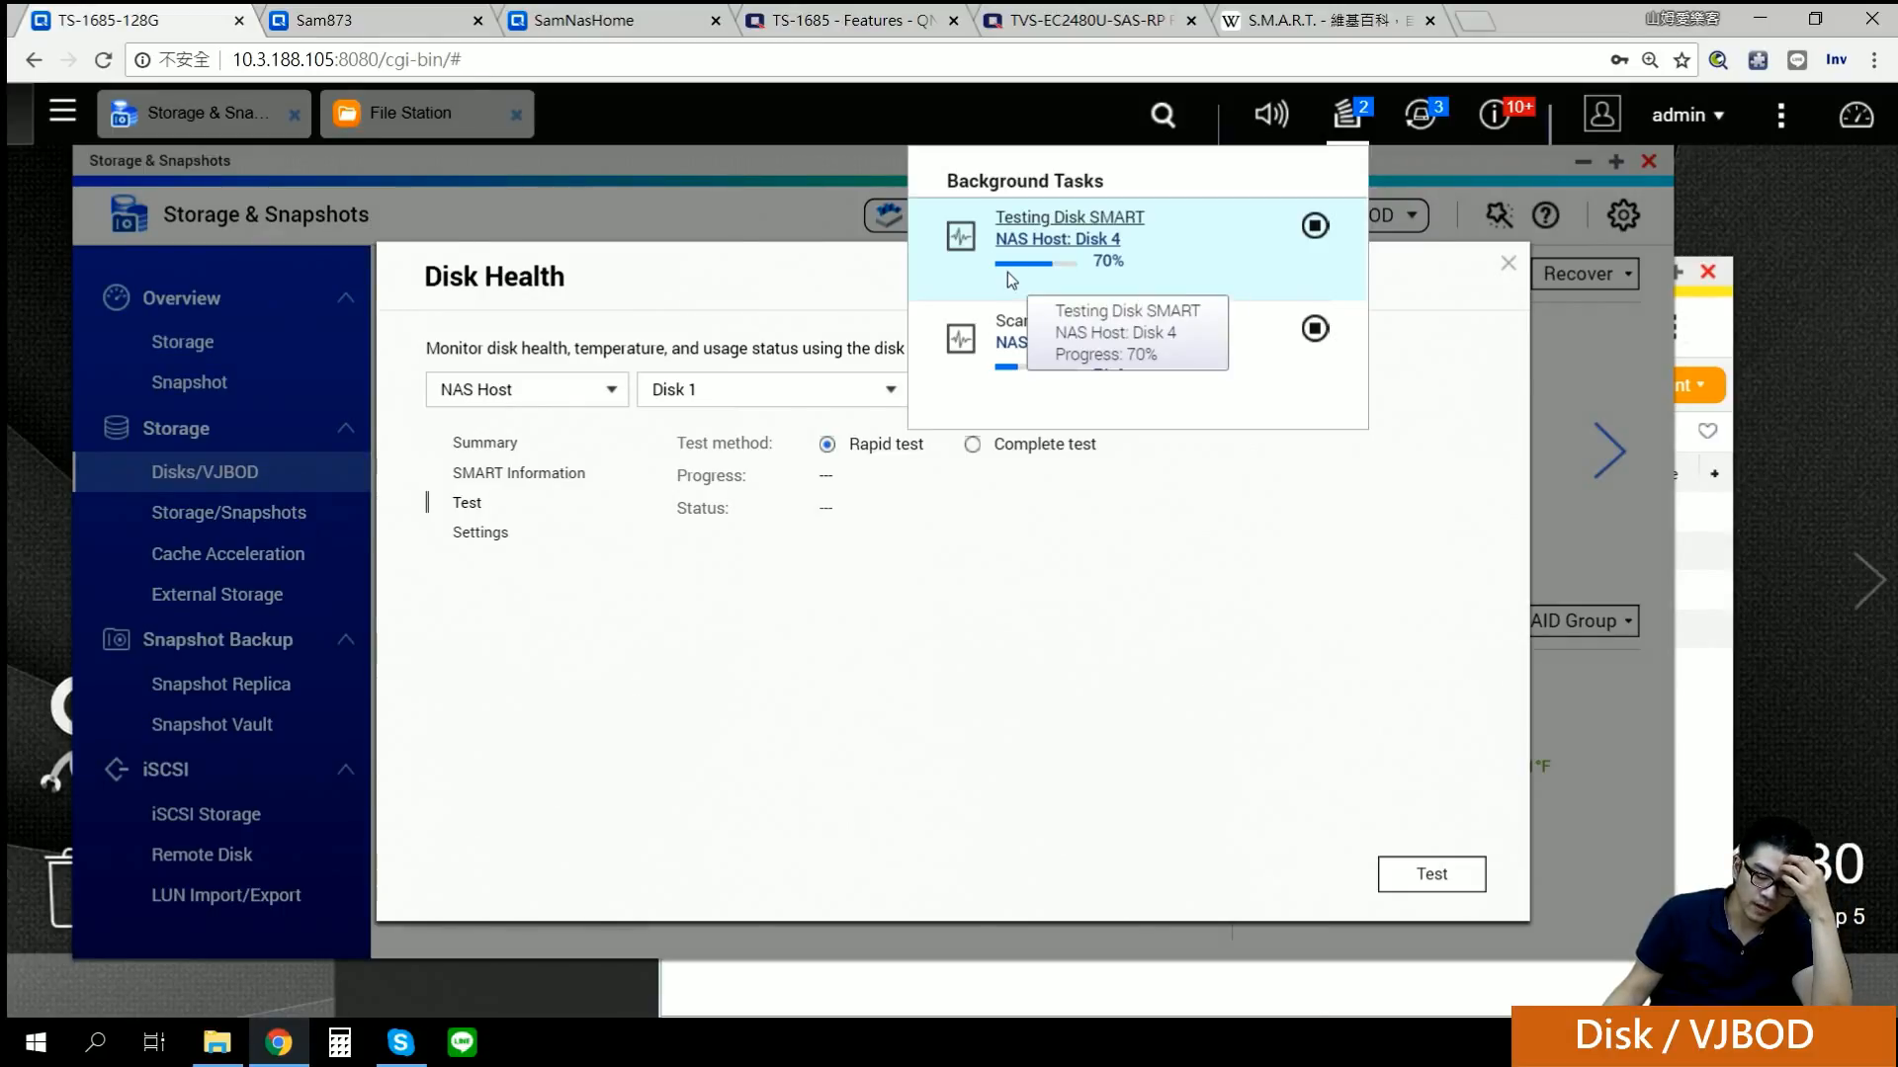
click(1438, 873)
click(1000, 646)
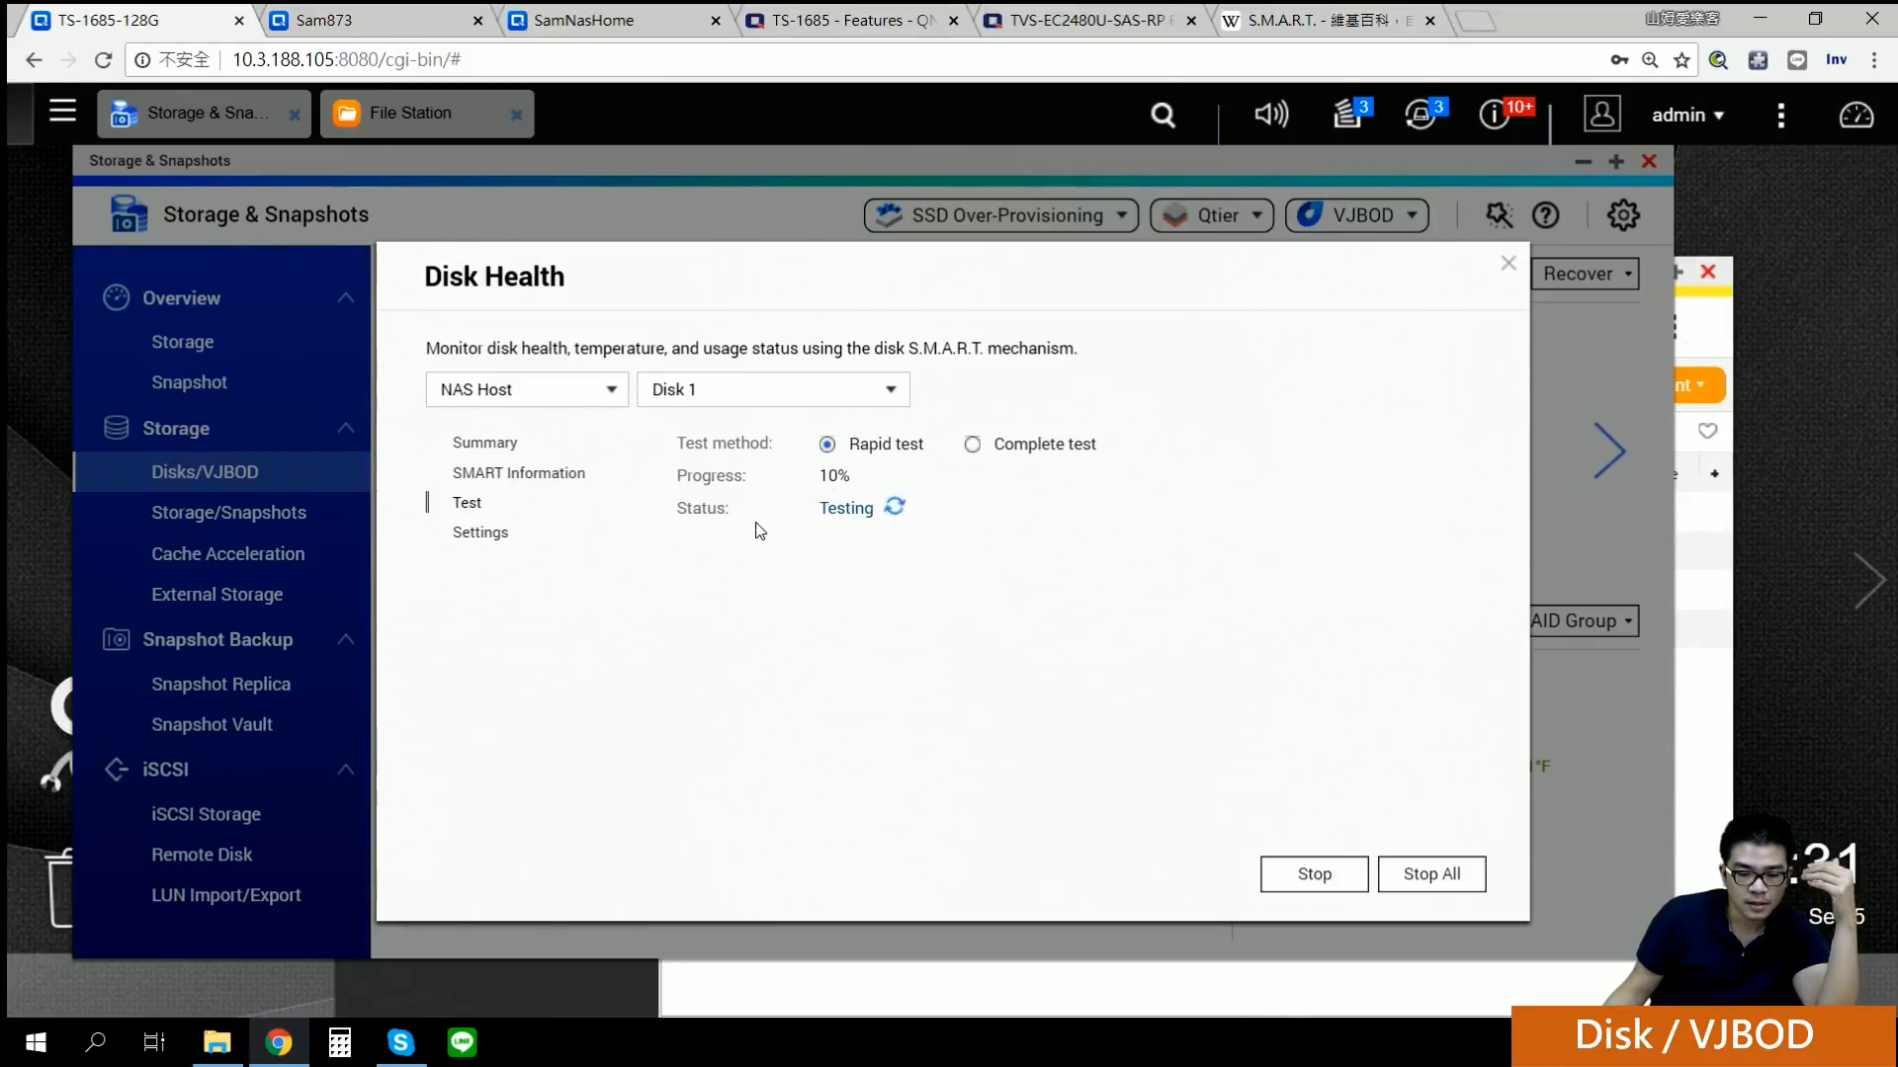
click(481, 534)
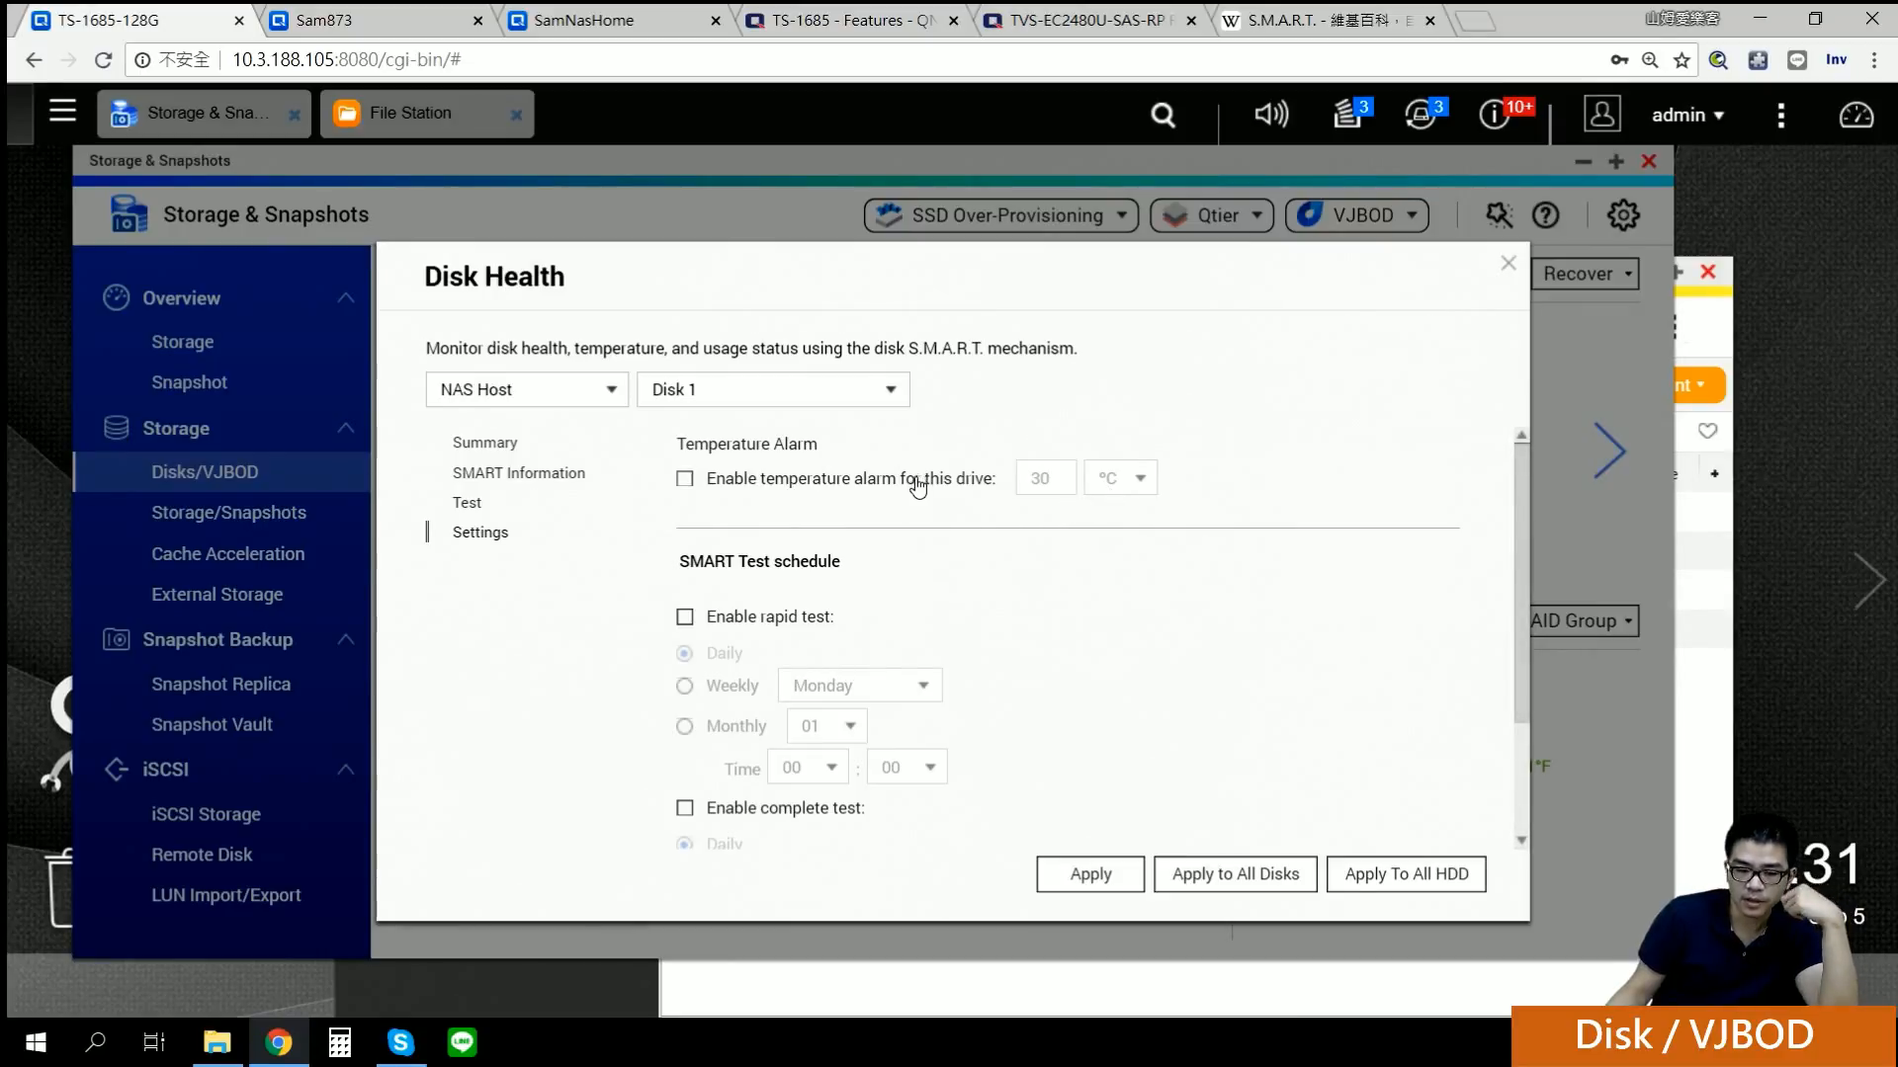
Step: Try a scheduled rapid test set to Weekly, then Monthly, then turn the schedule back off
scroll(914, 494, down, 2)
scroll(914, 514, up, 2)
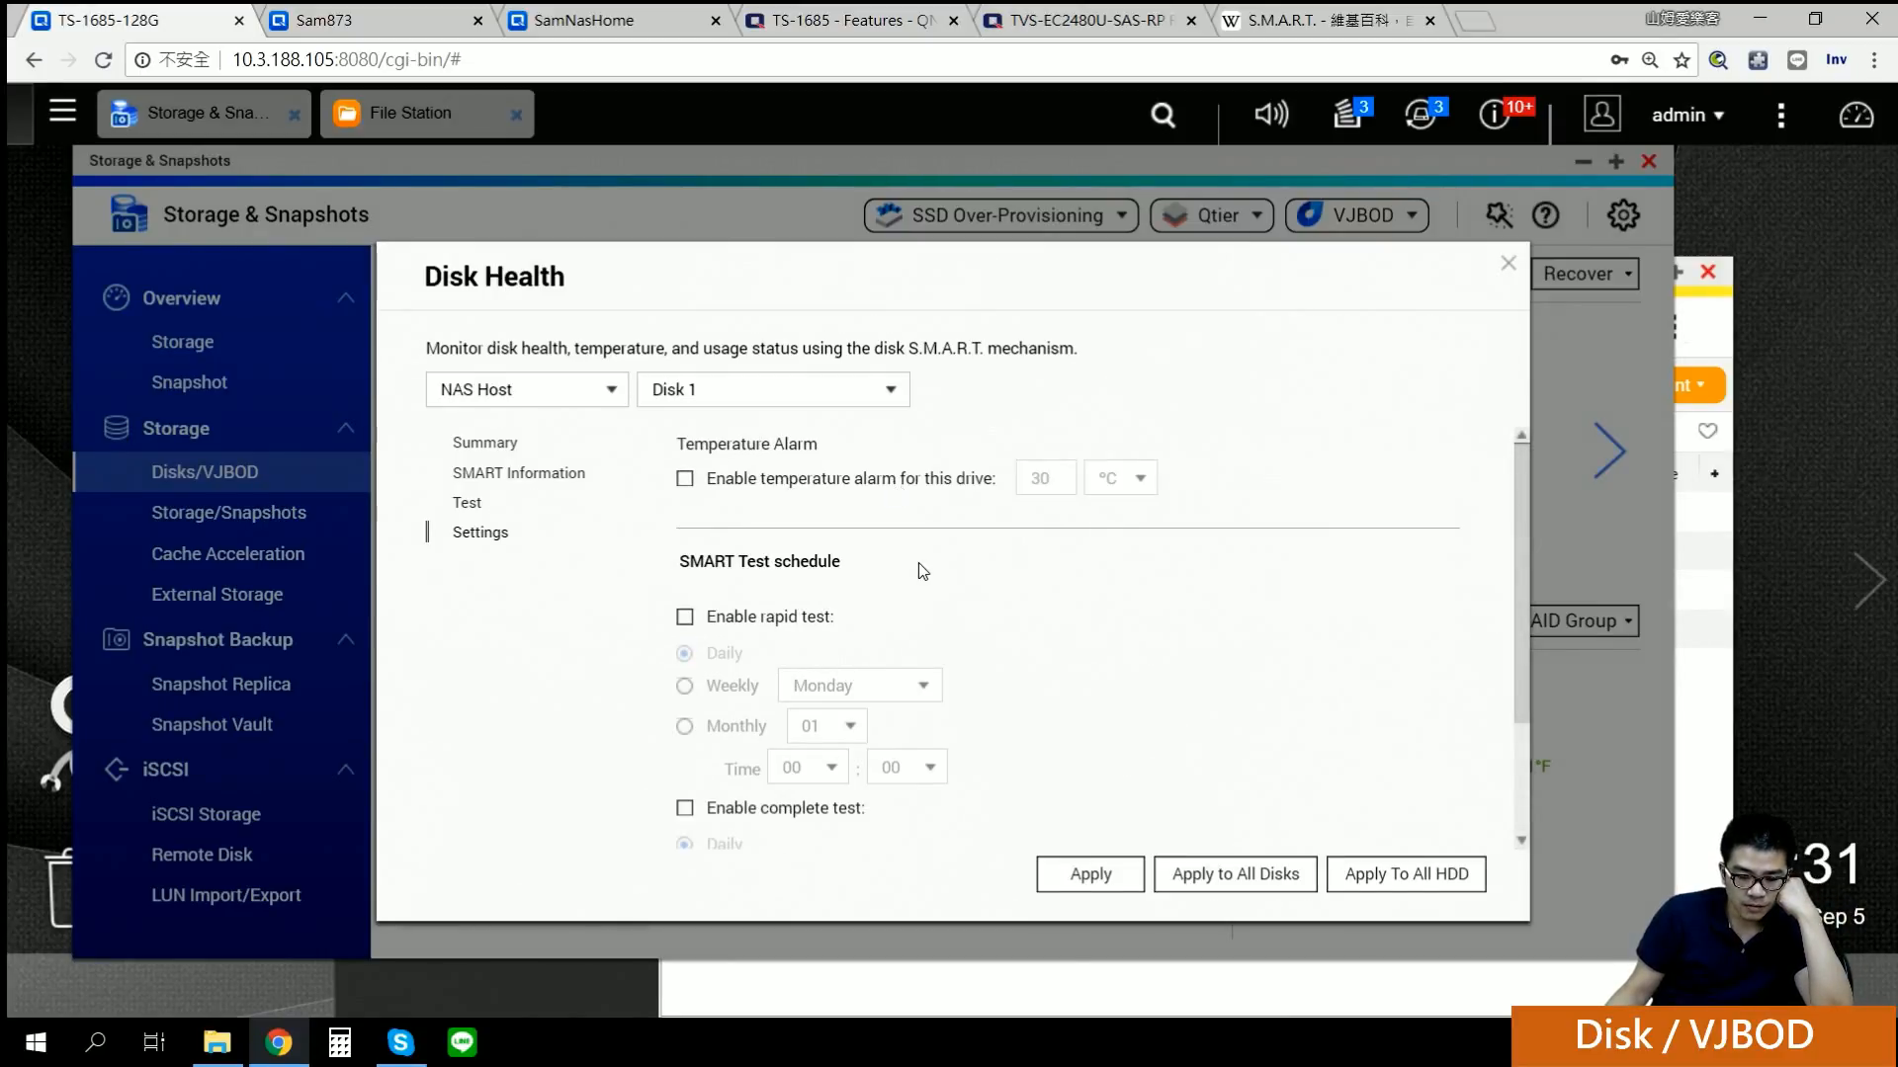
scroll(894, 571, down, 2)
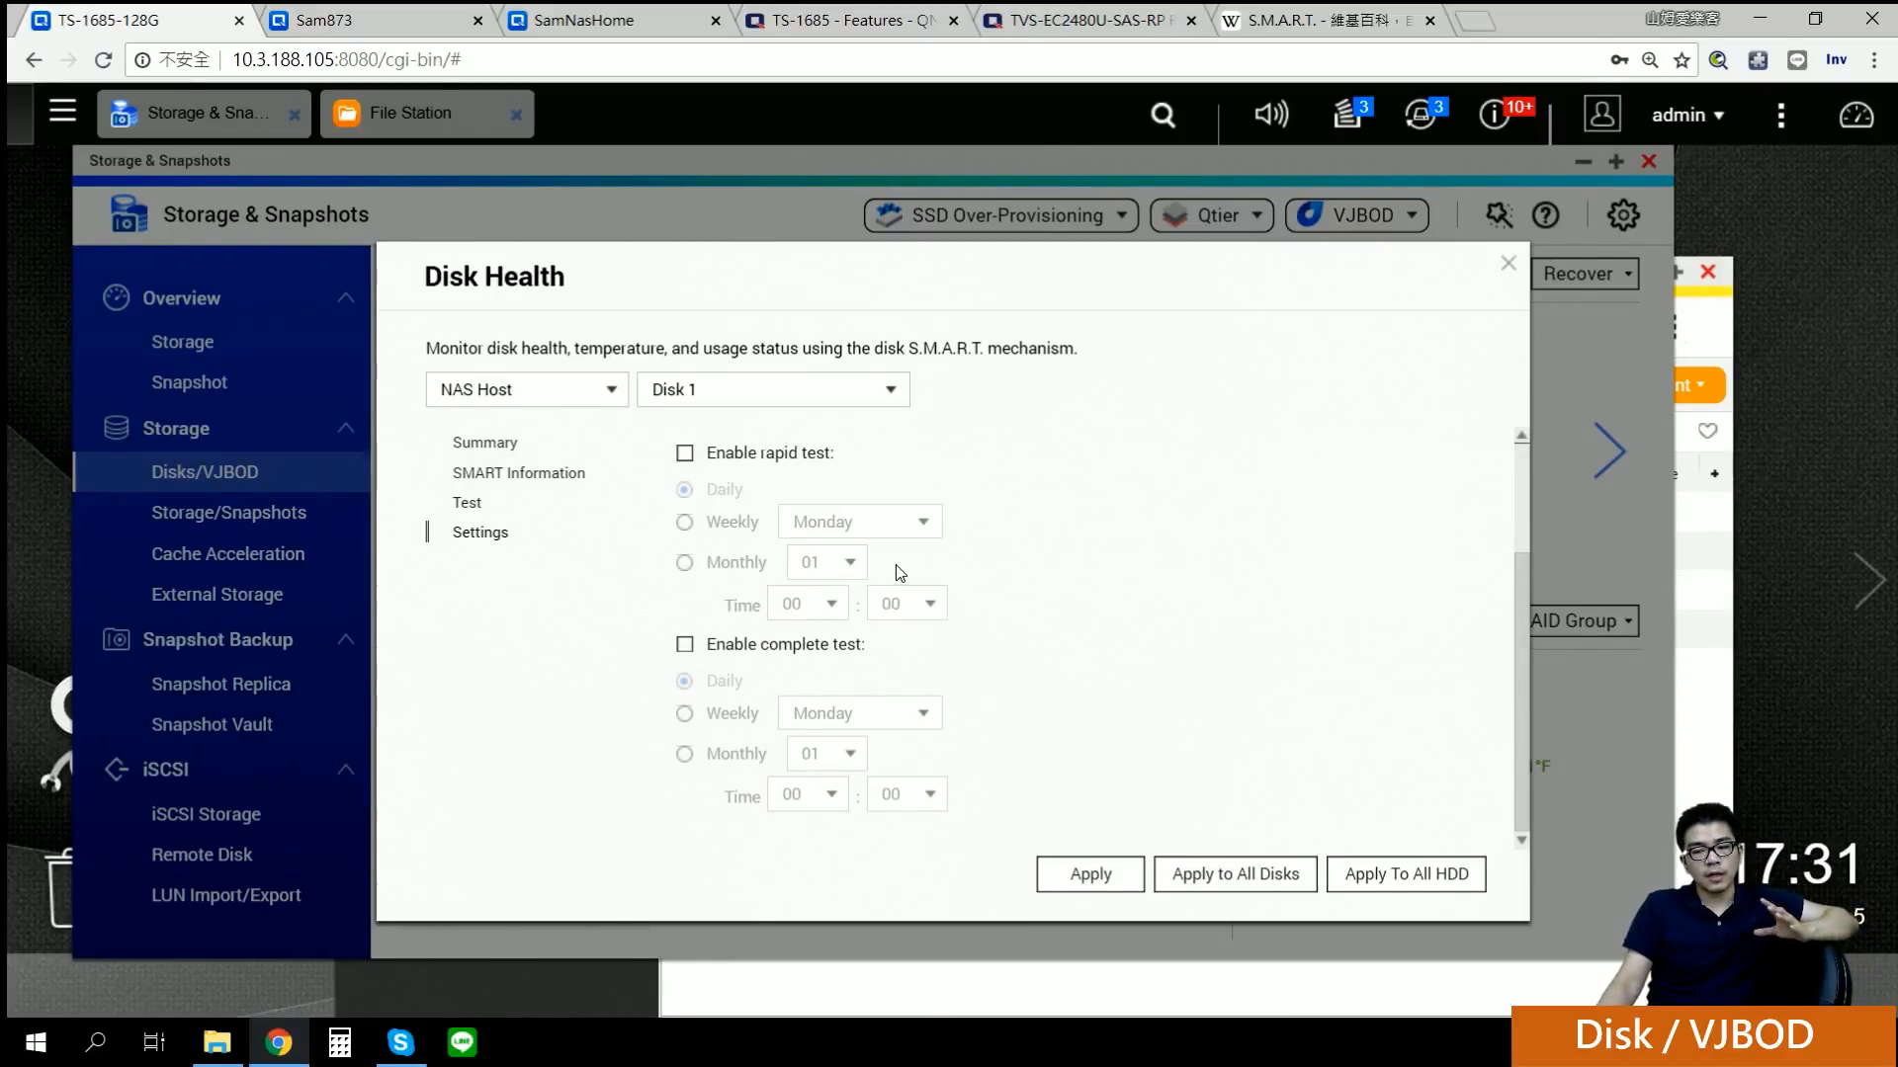
scroll(881, 537, up, 2)
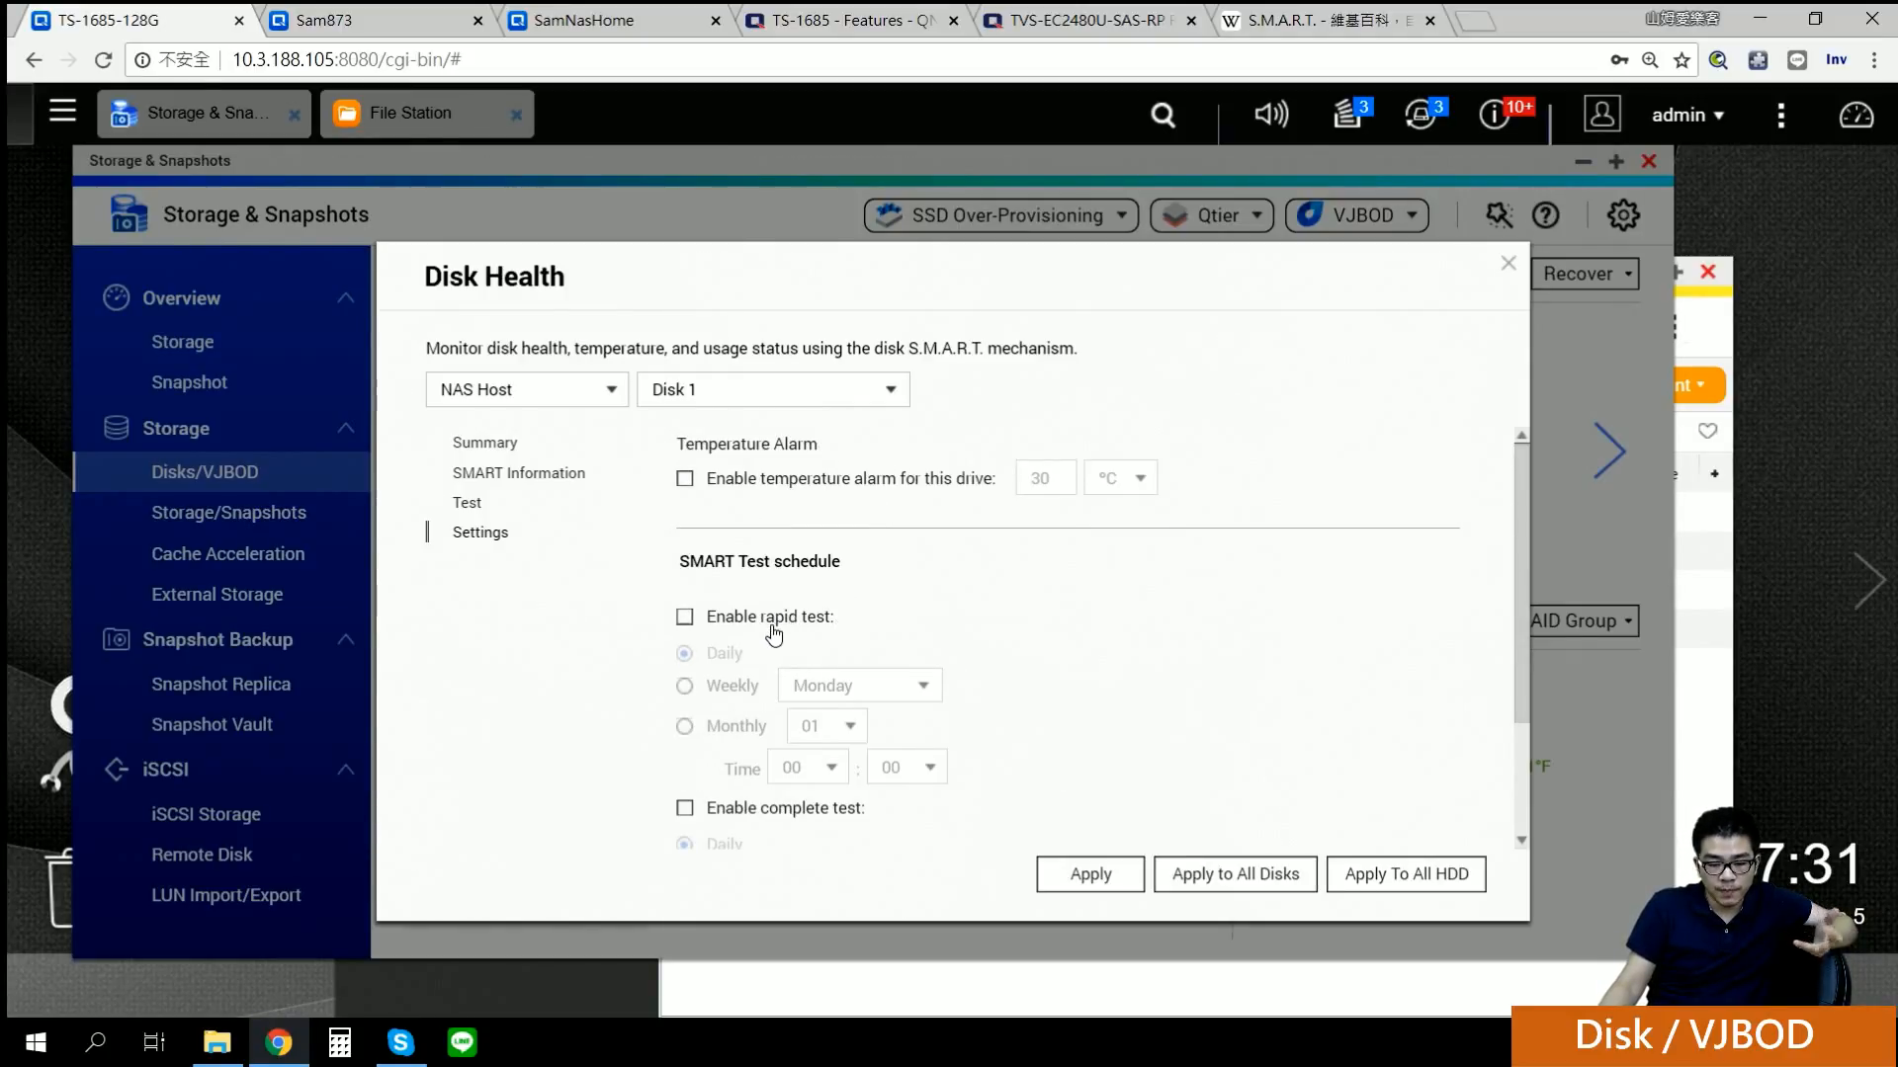
scroll(774, 633, down, 2)
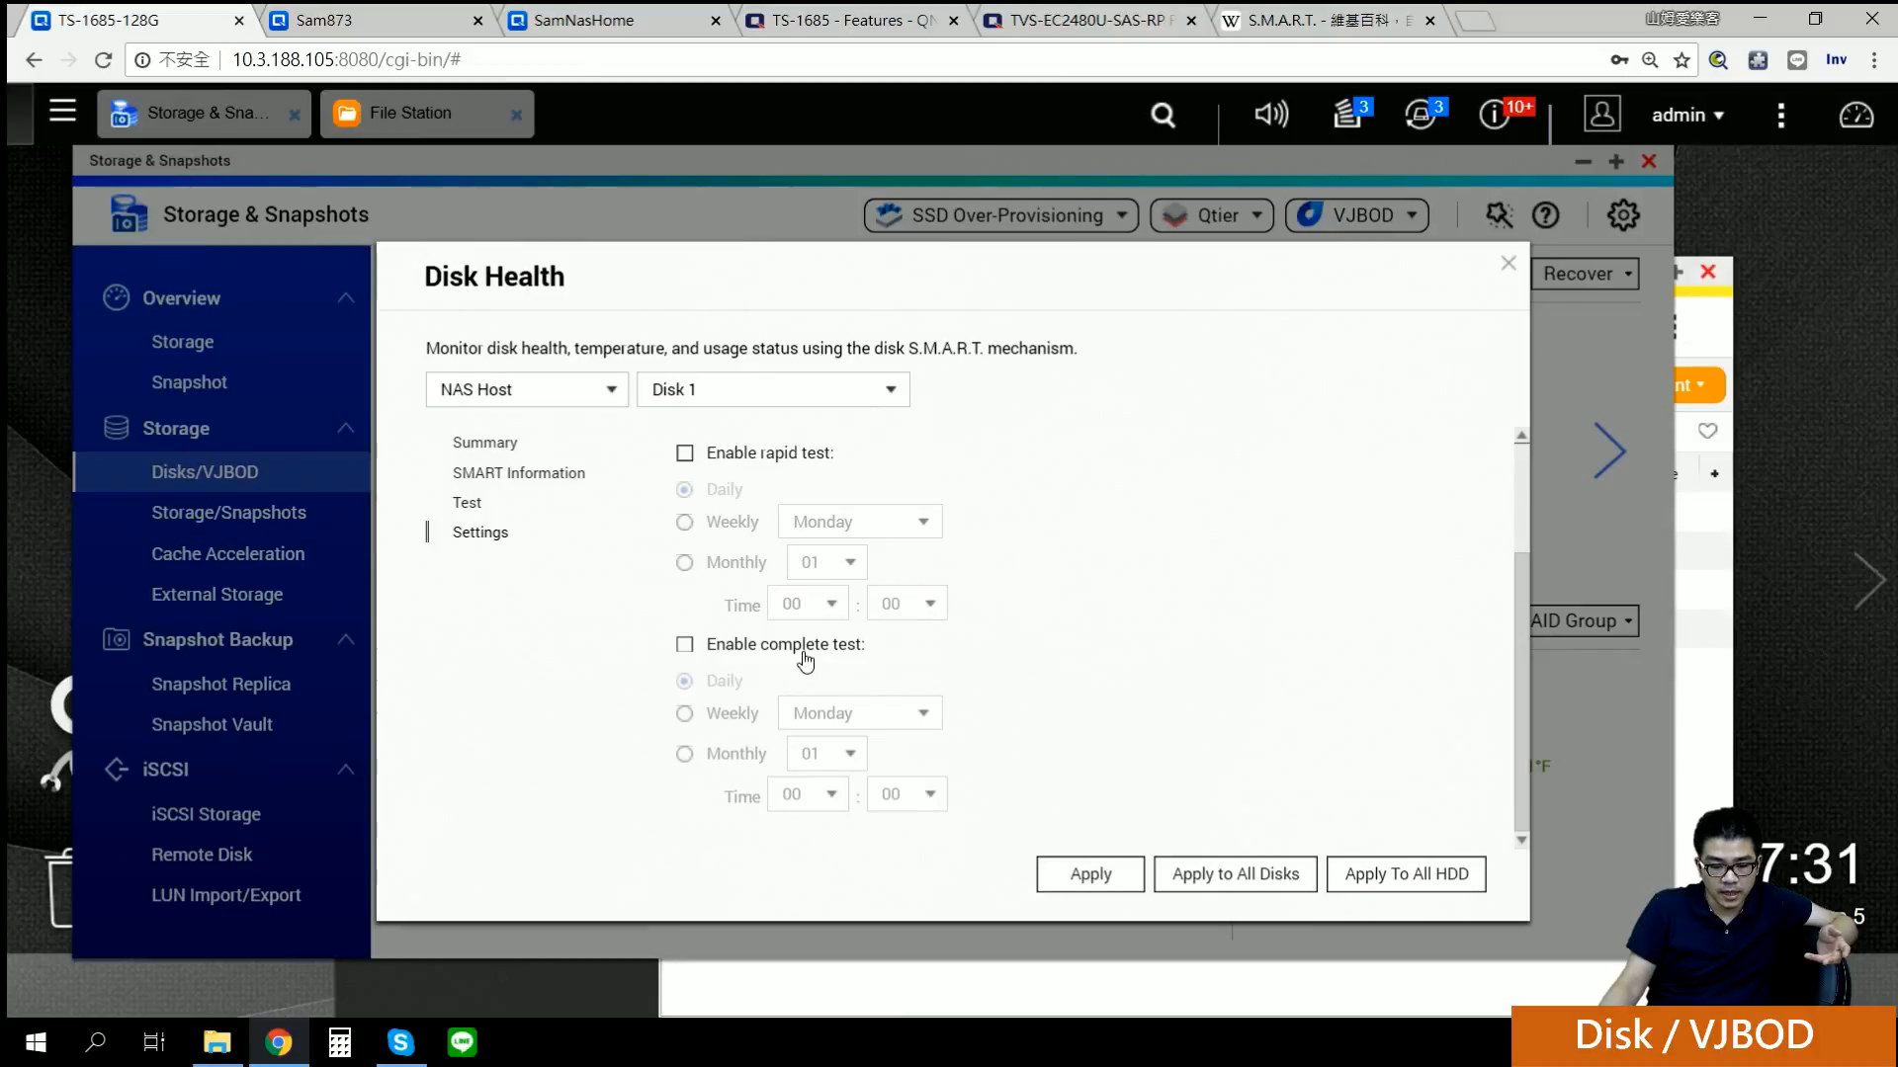
scroll(807, 662, up, 2)
click(781, 621)
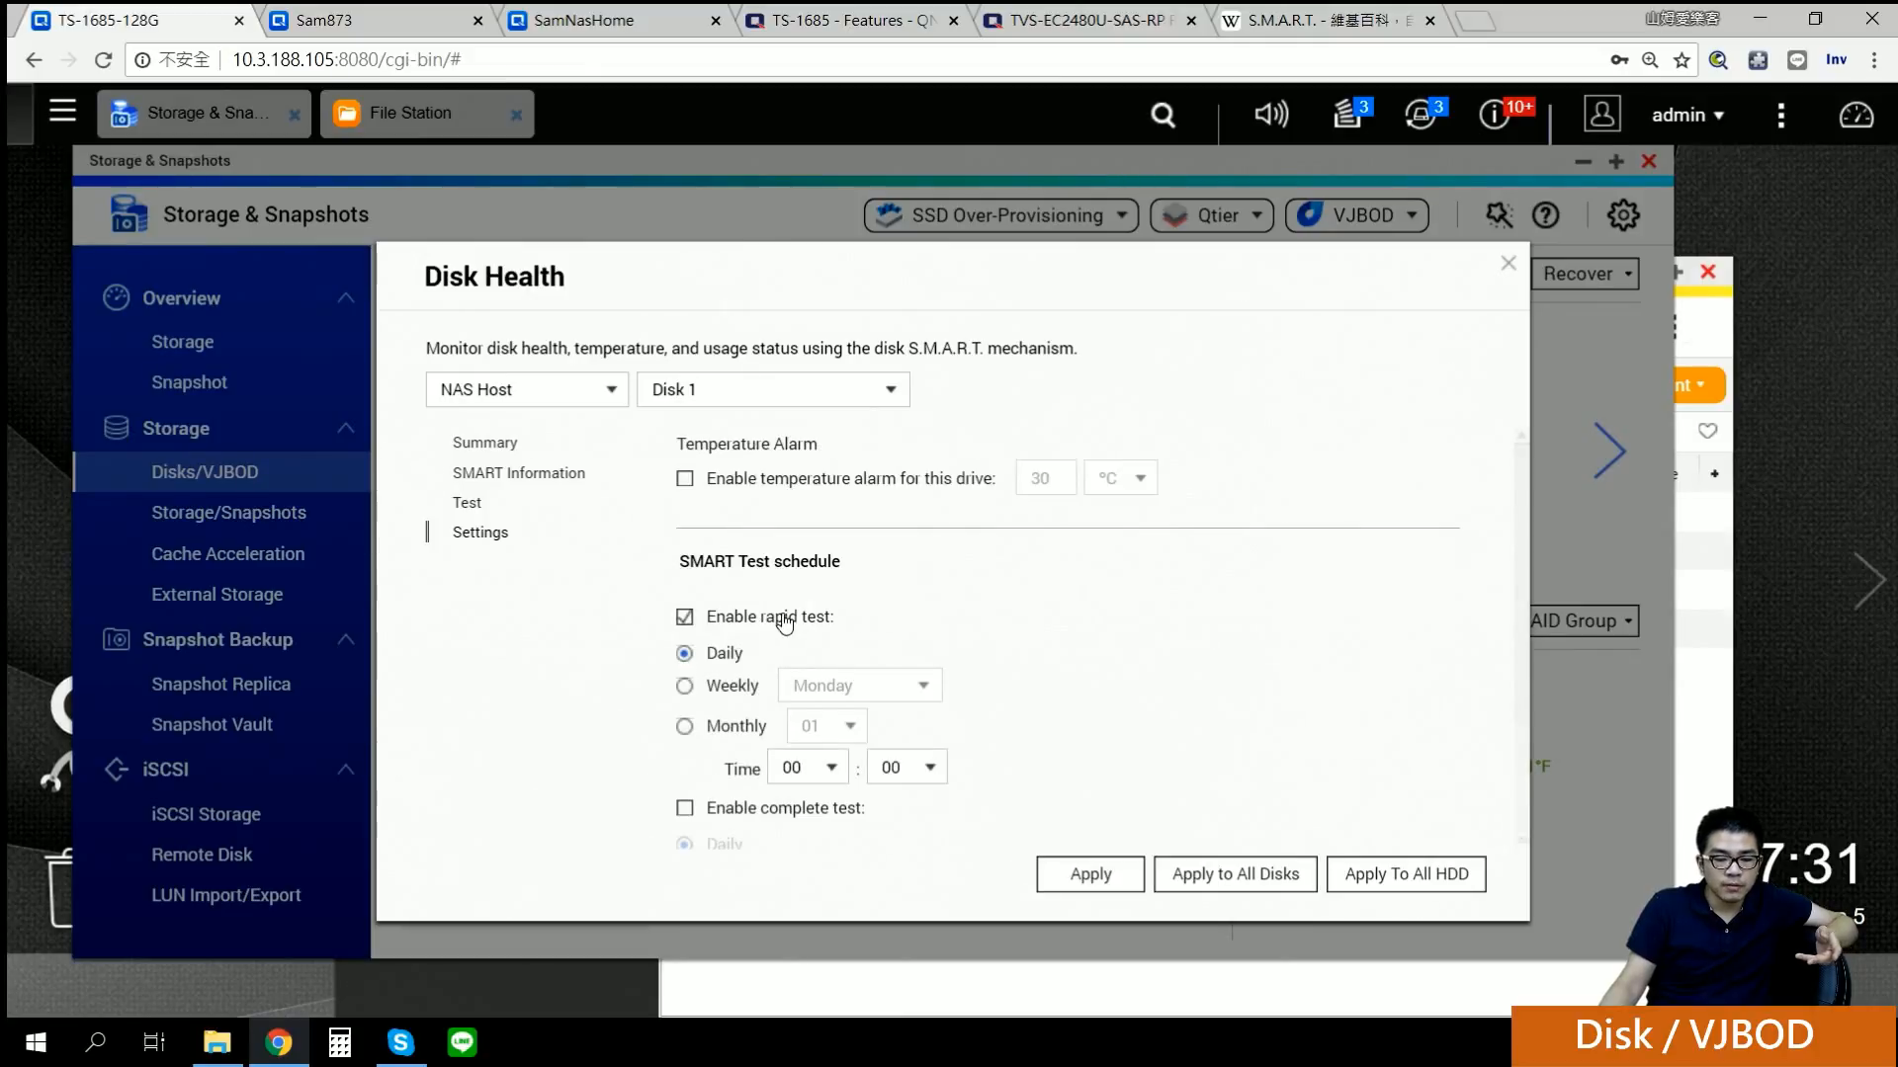
click(722, 683)
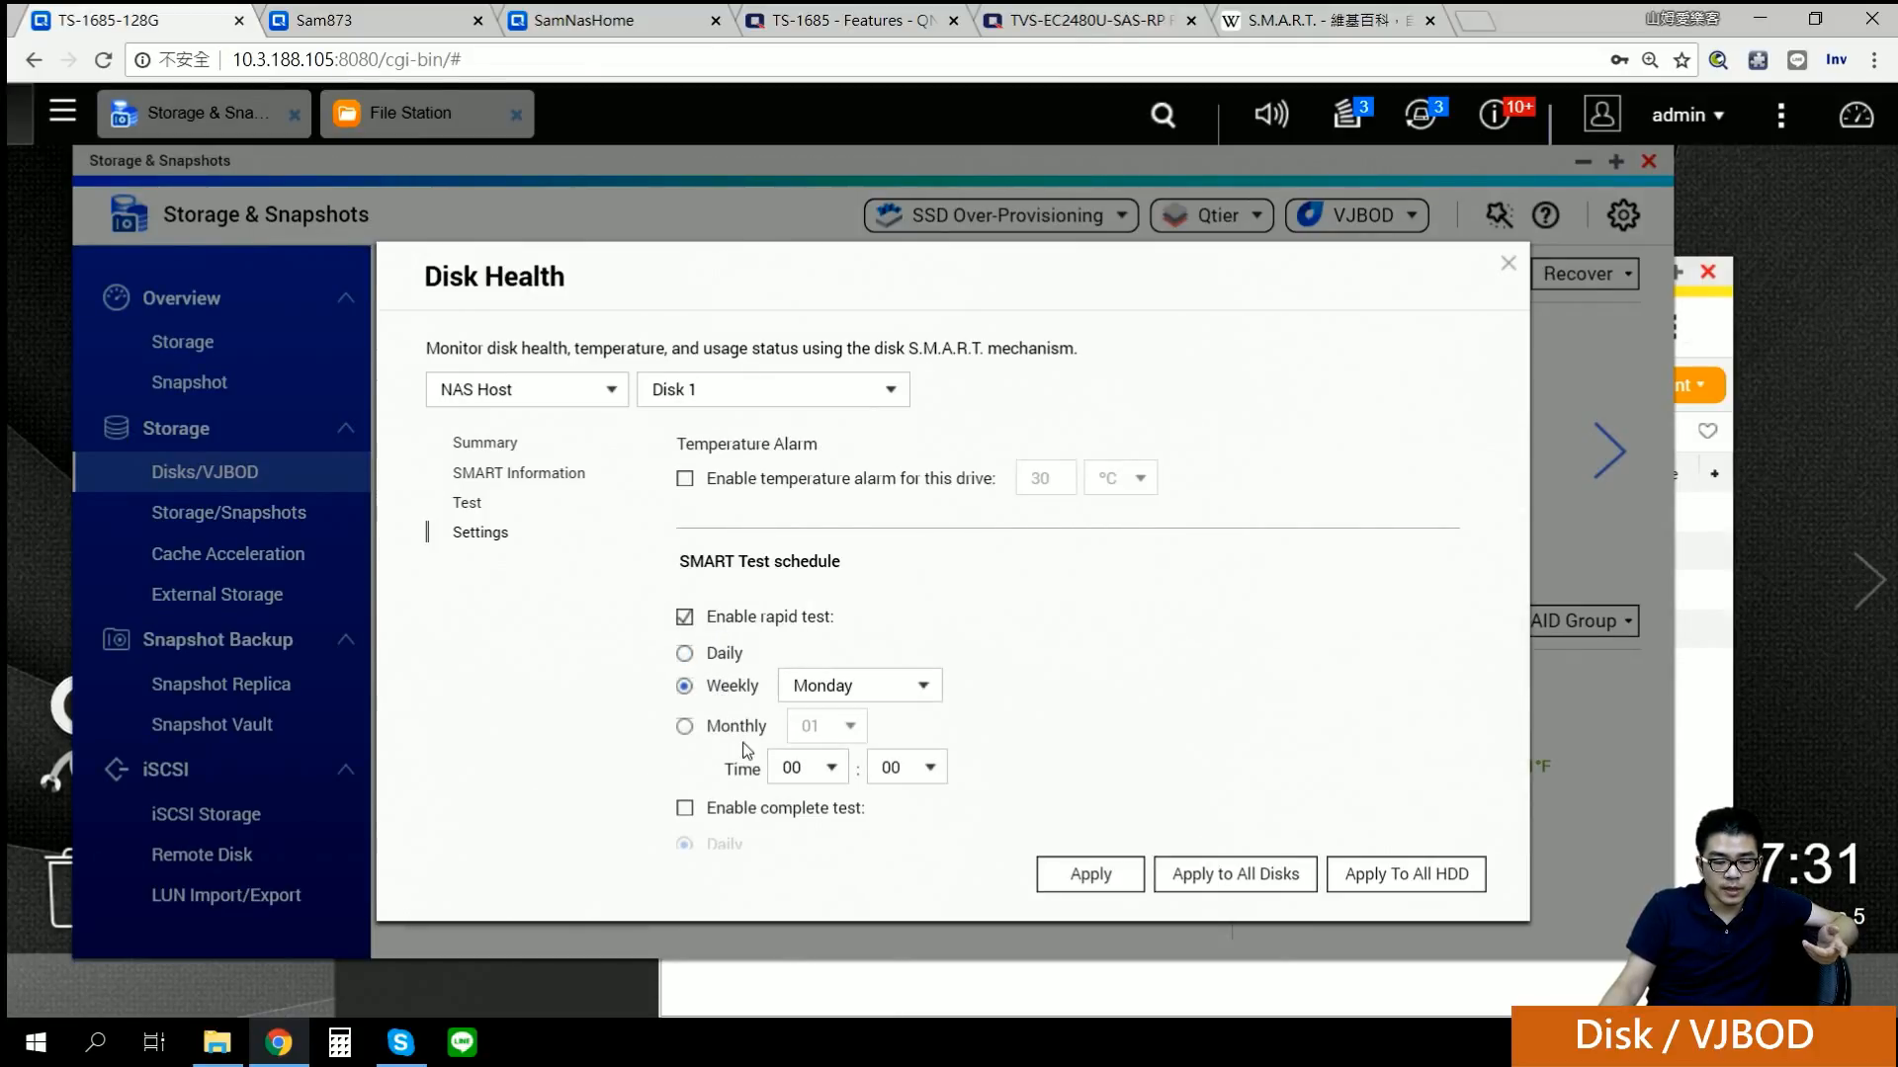
click(742, 729)
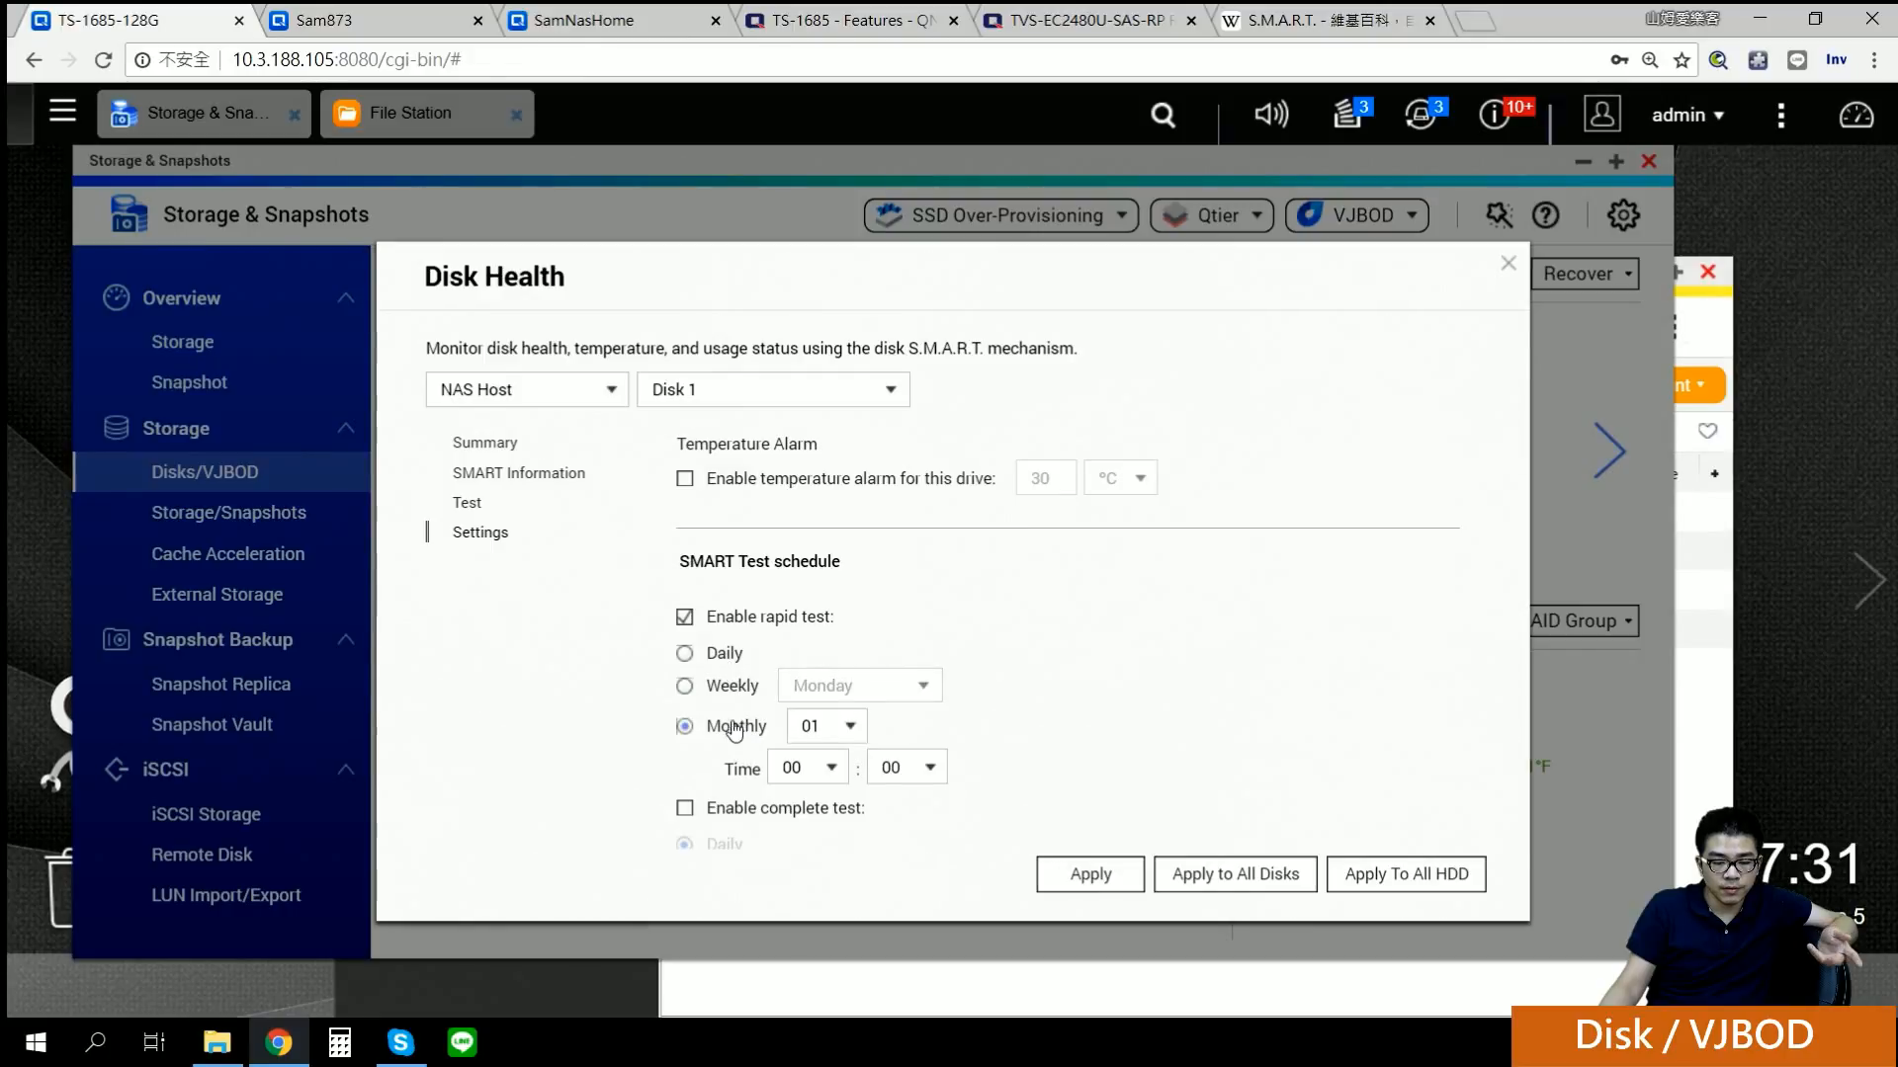
scroll(1038, 711, down, 2)
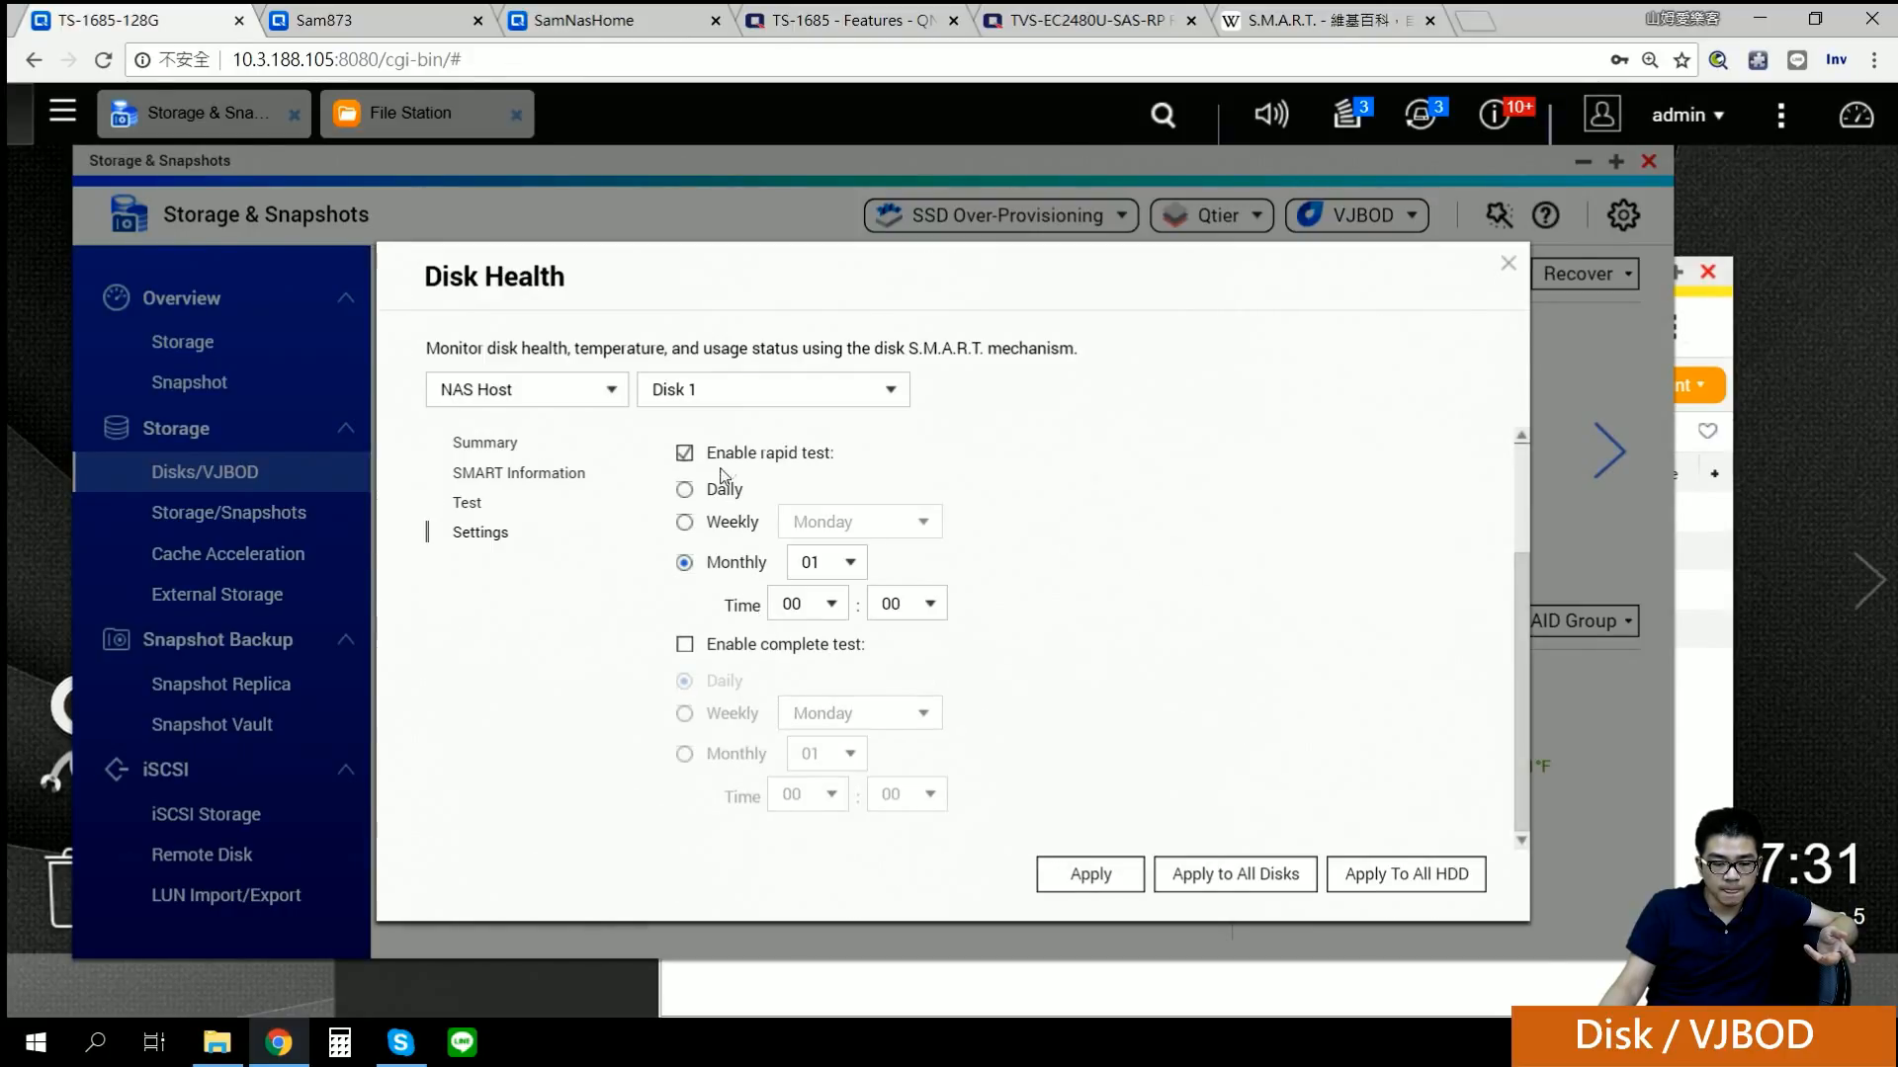
click(684, 454)
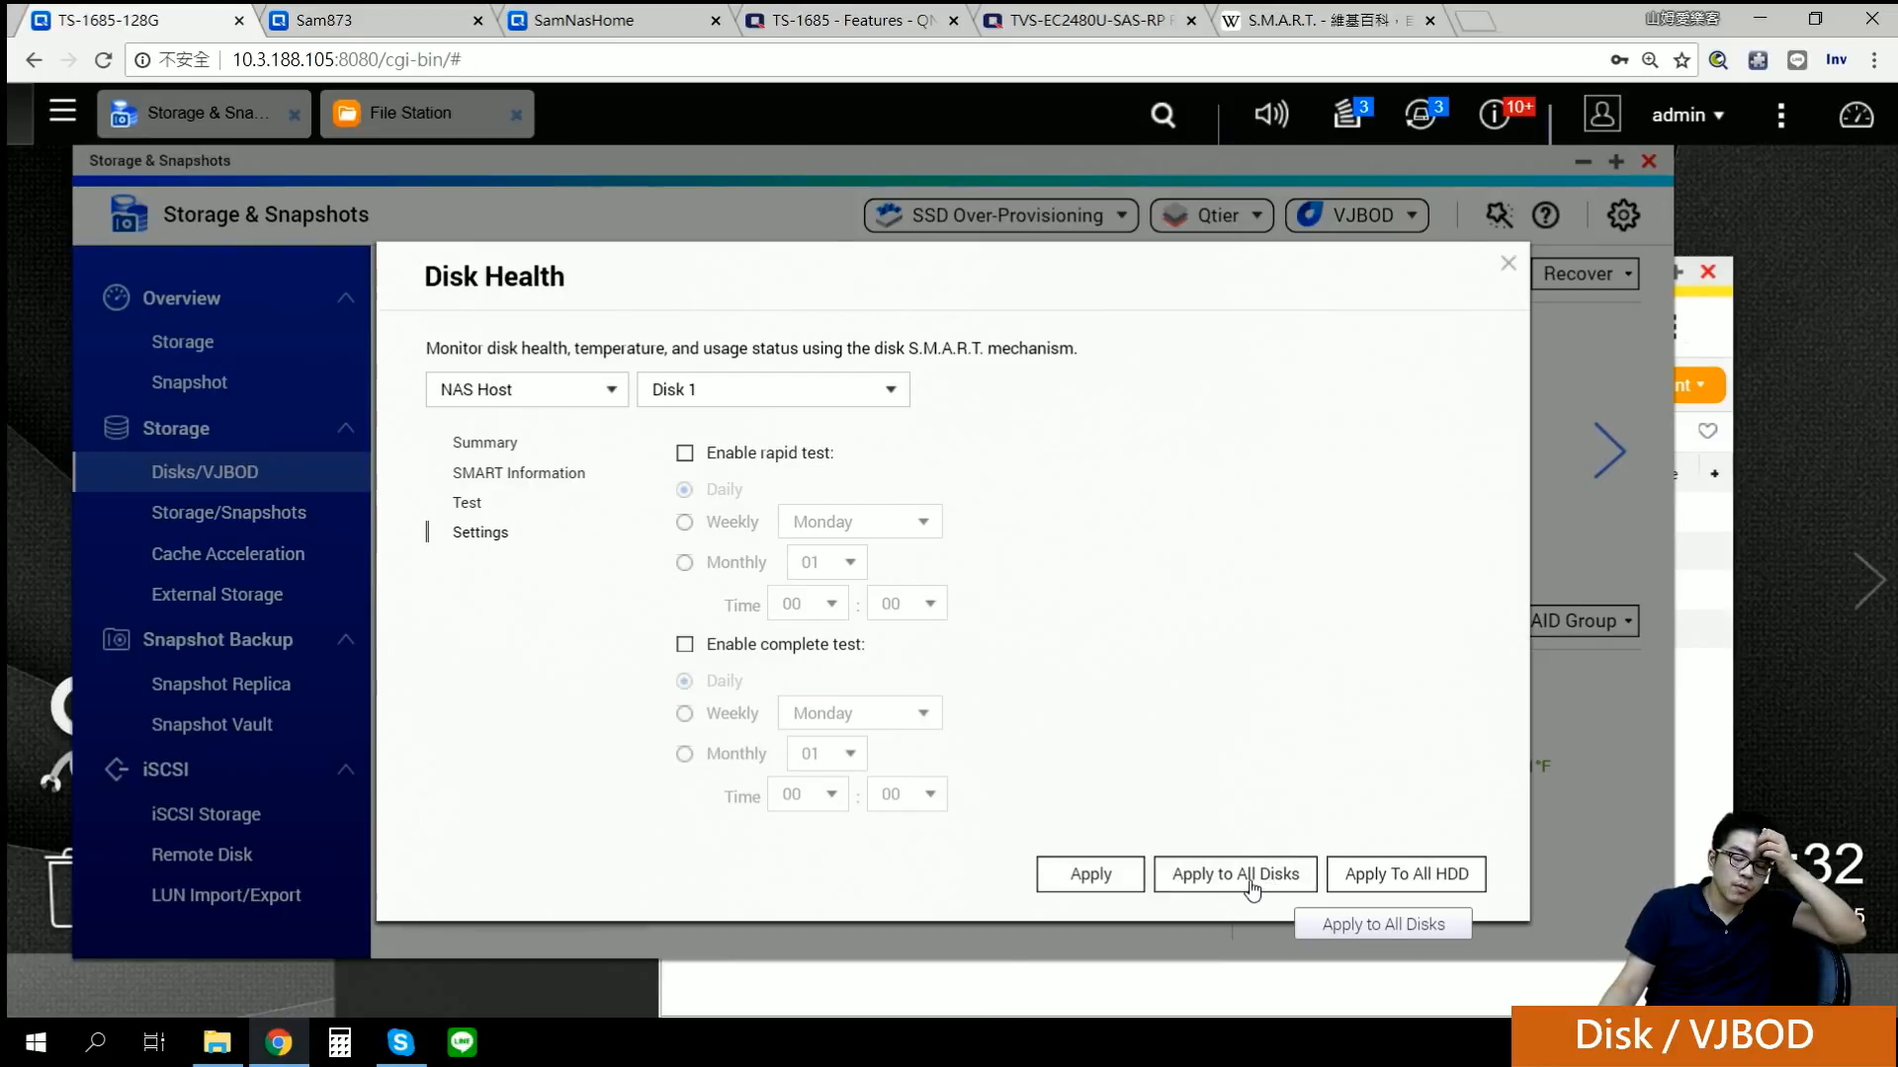
Step: Return to the 60% test progress discarding setting changes, move the dialog, and switch to Sam873
scroll(909, 581, up, 2)
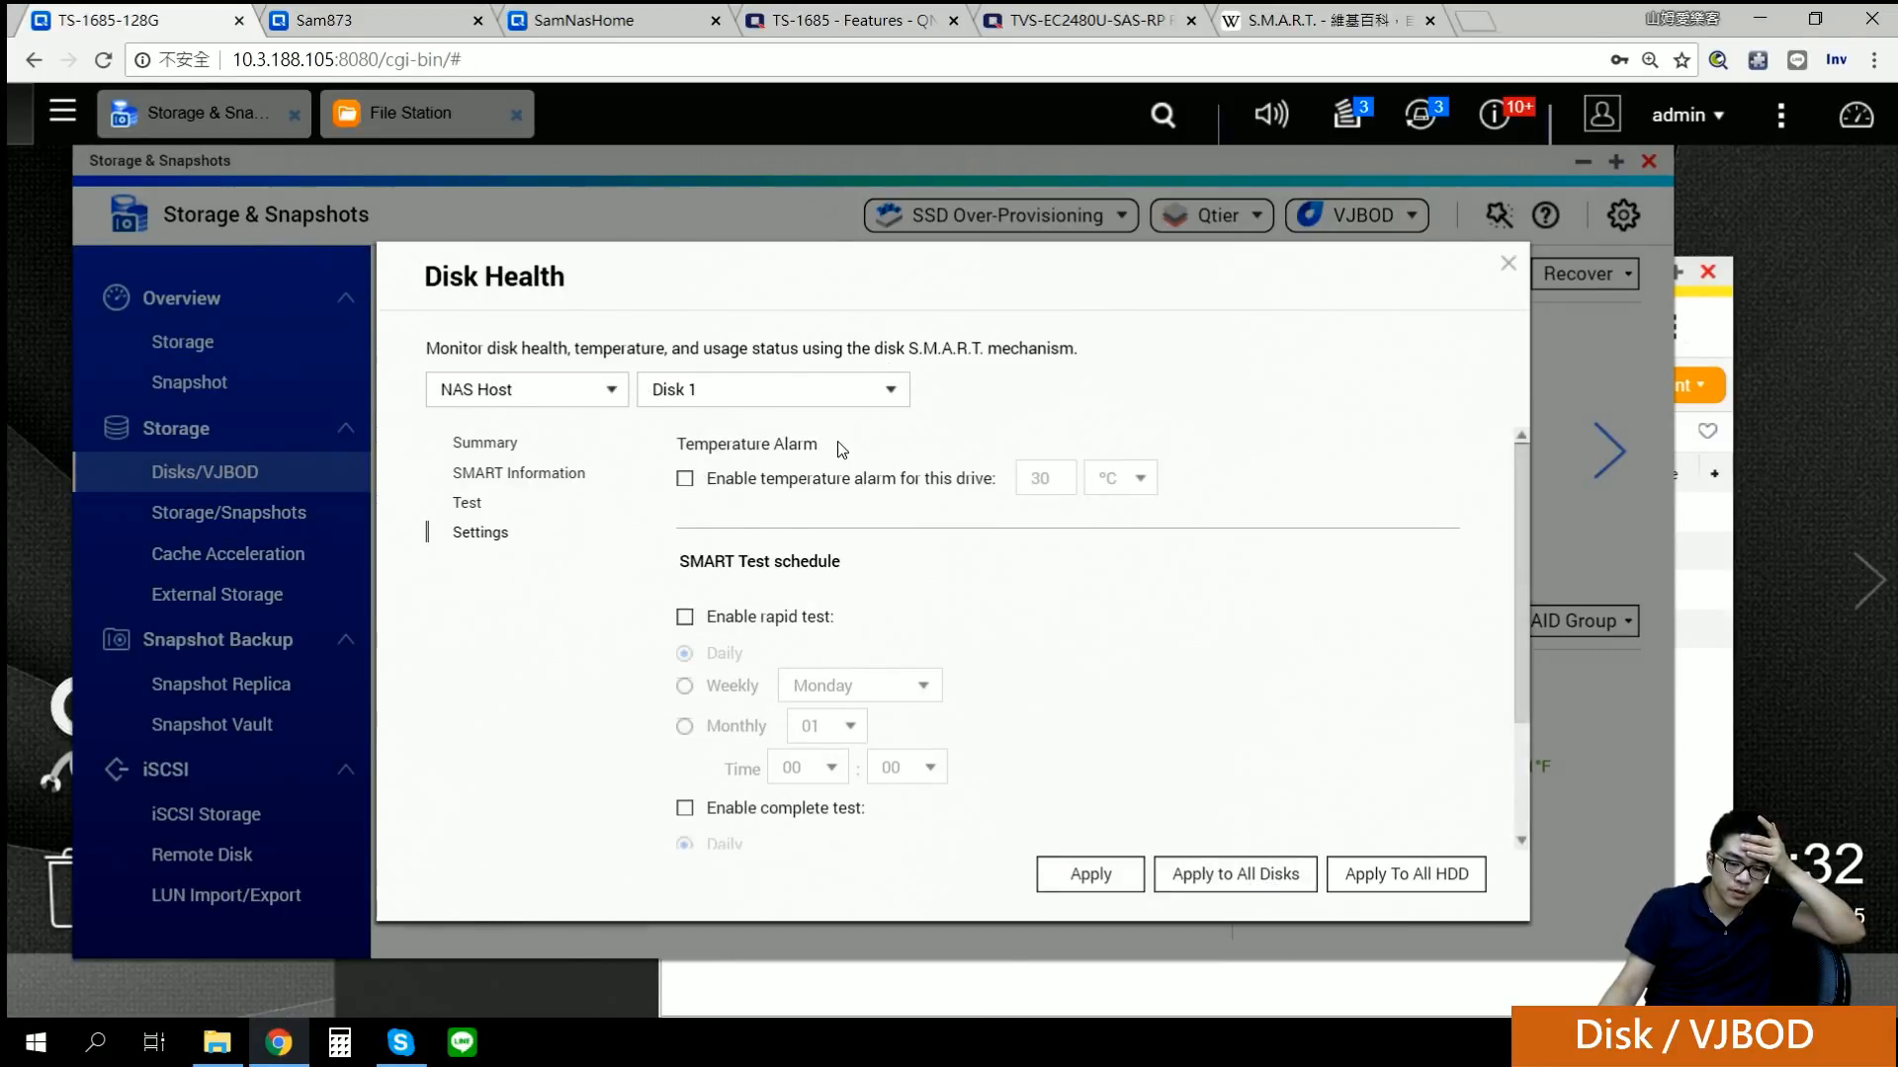
scroll(857, 480, down, 2)
click(501, 509)
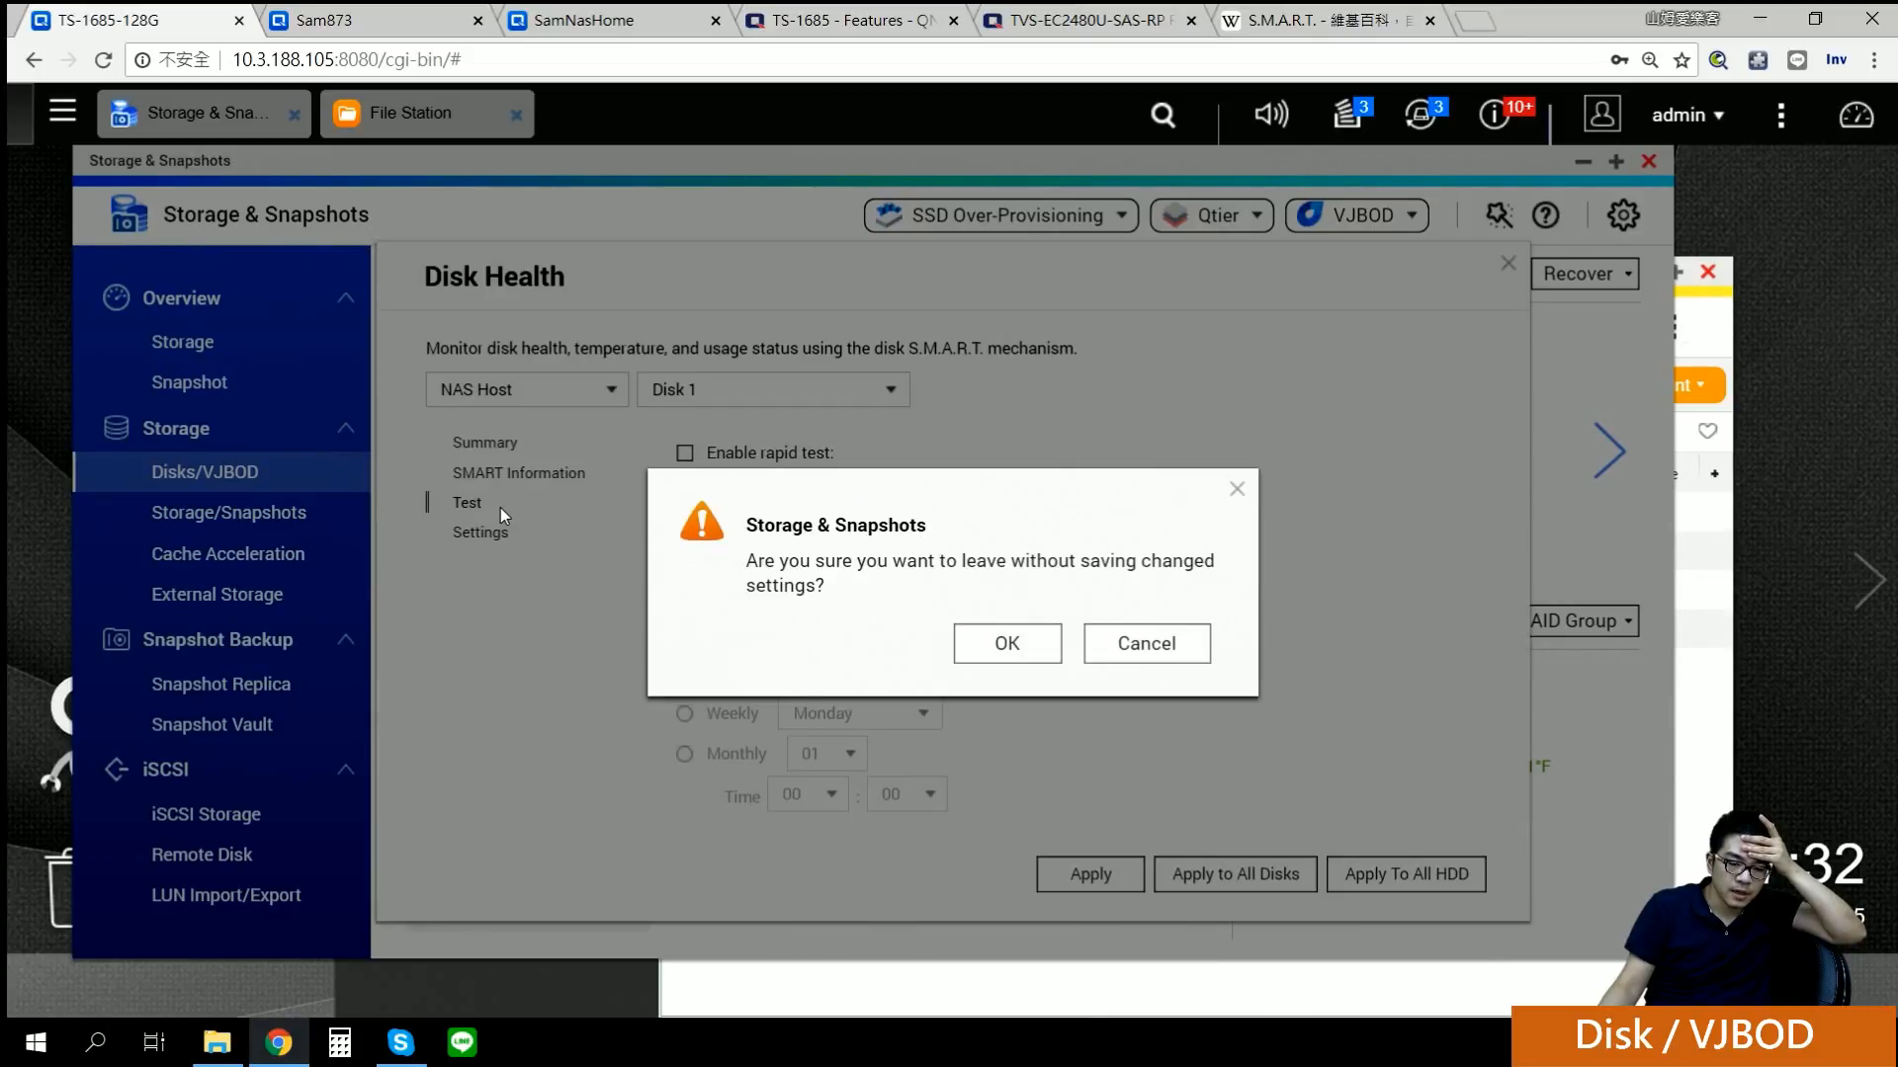
click(1027, 646)
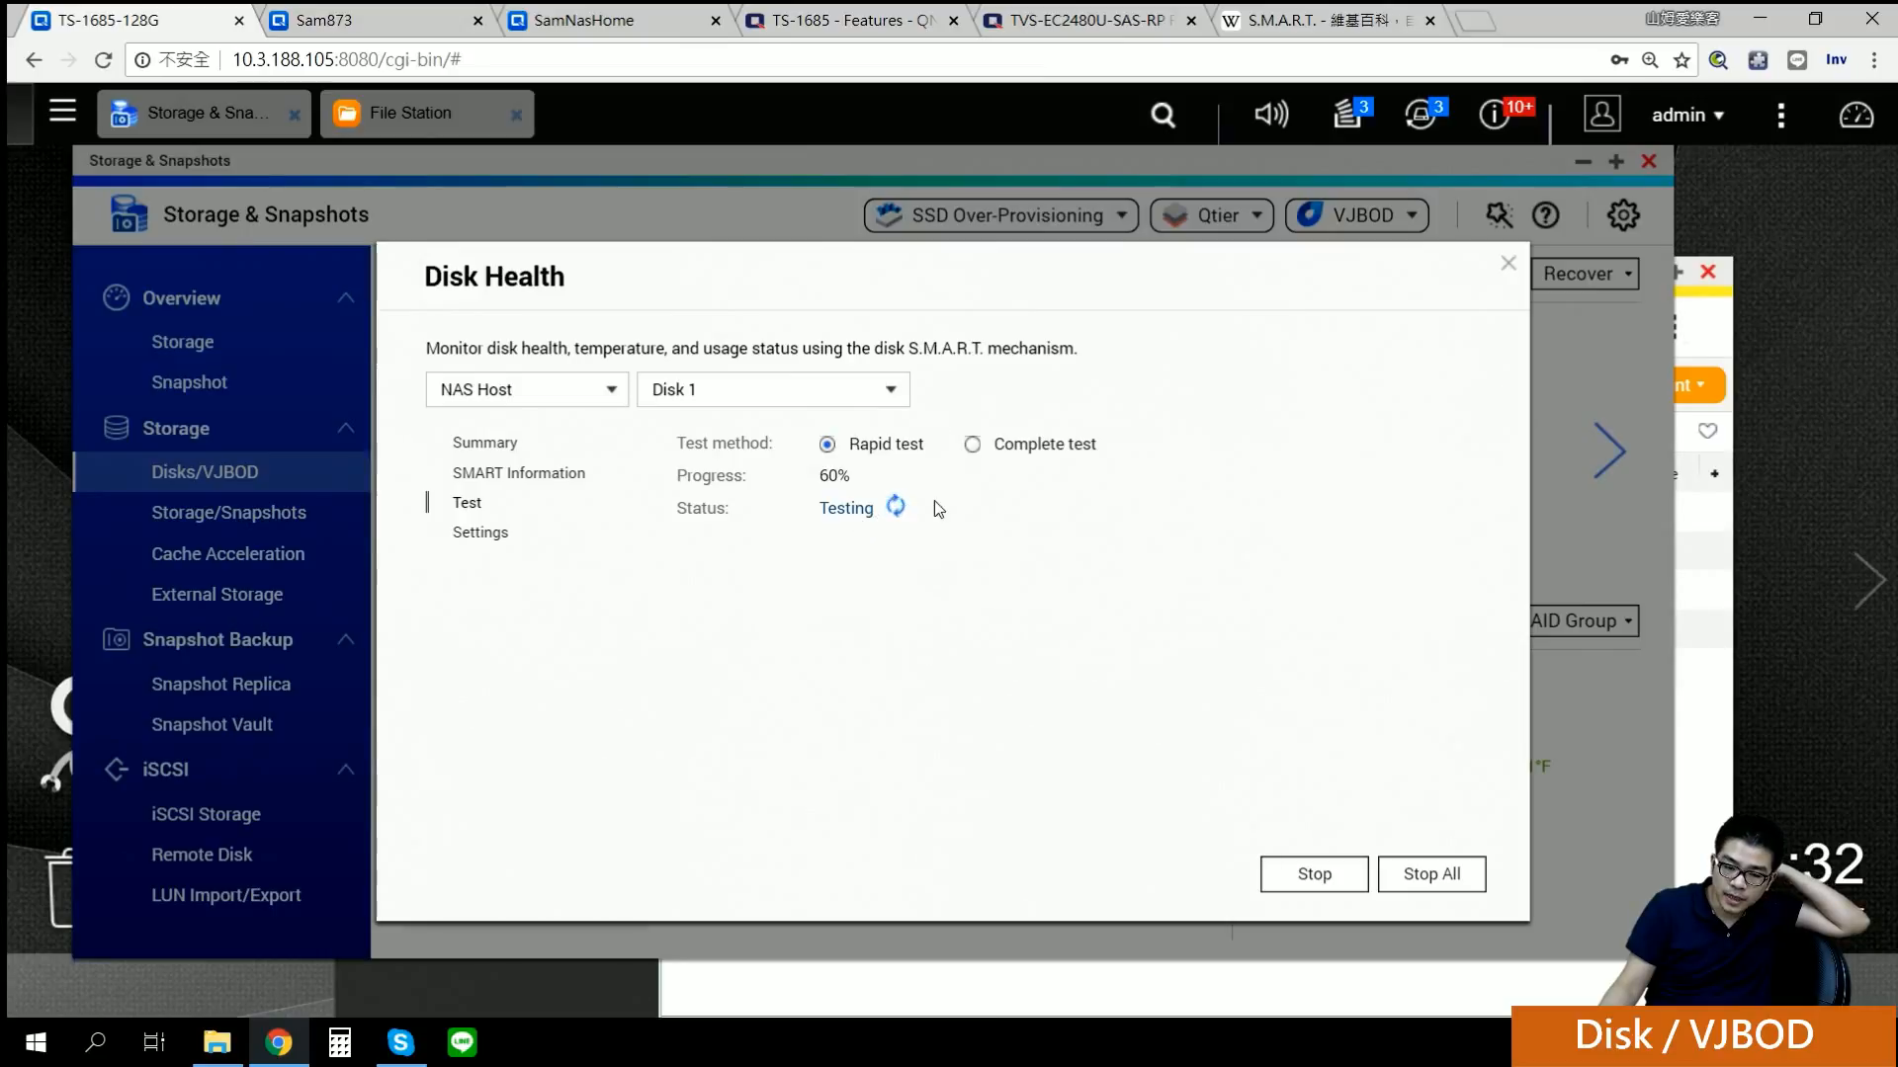
mouse_move(767, 287)
mouse_down()
mouse_move(675, 422)
mouse_move(508, 279)
mouse_up()
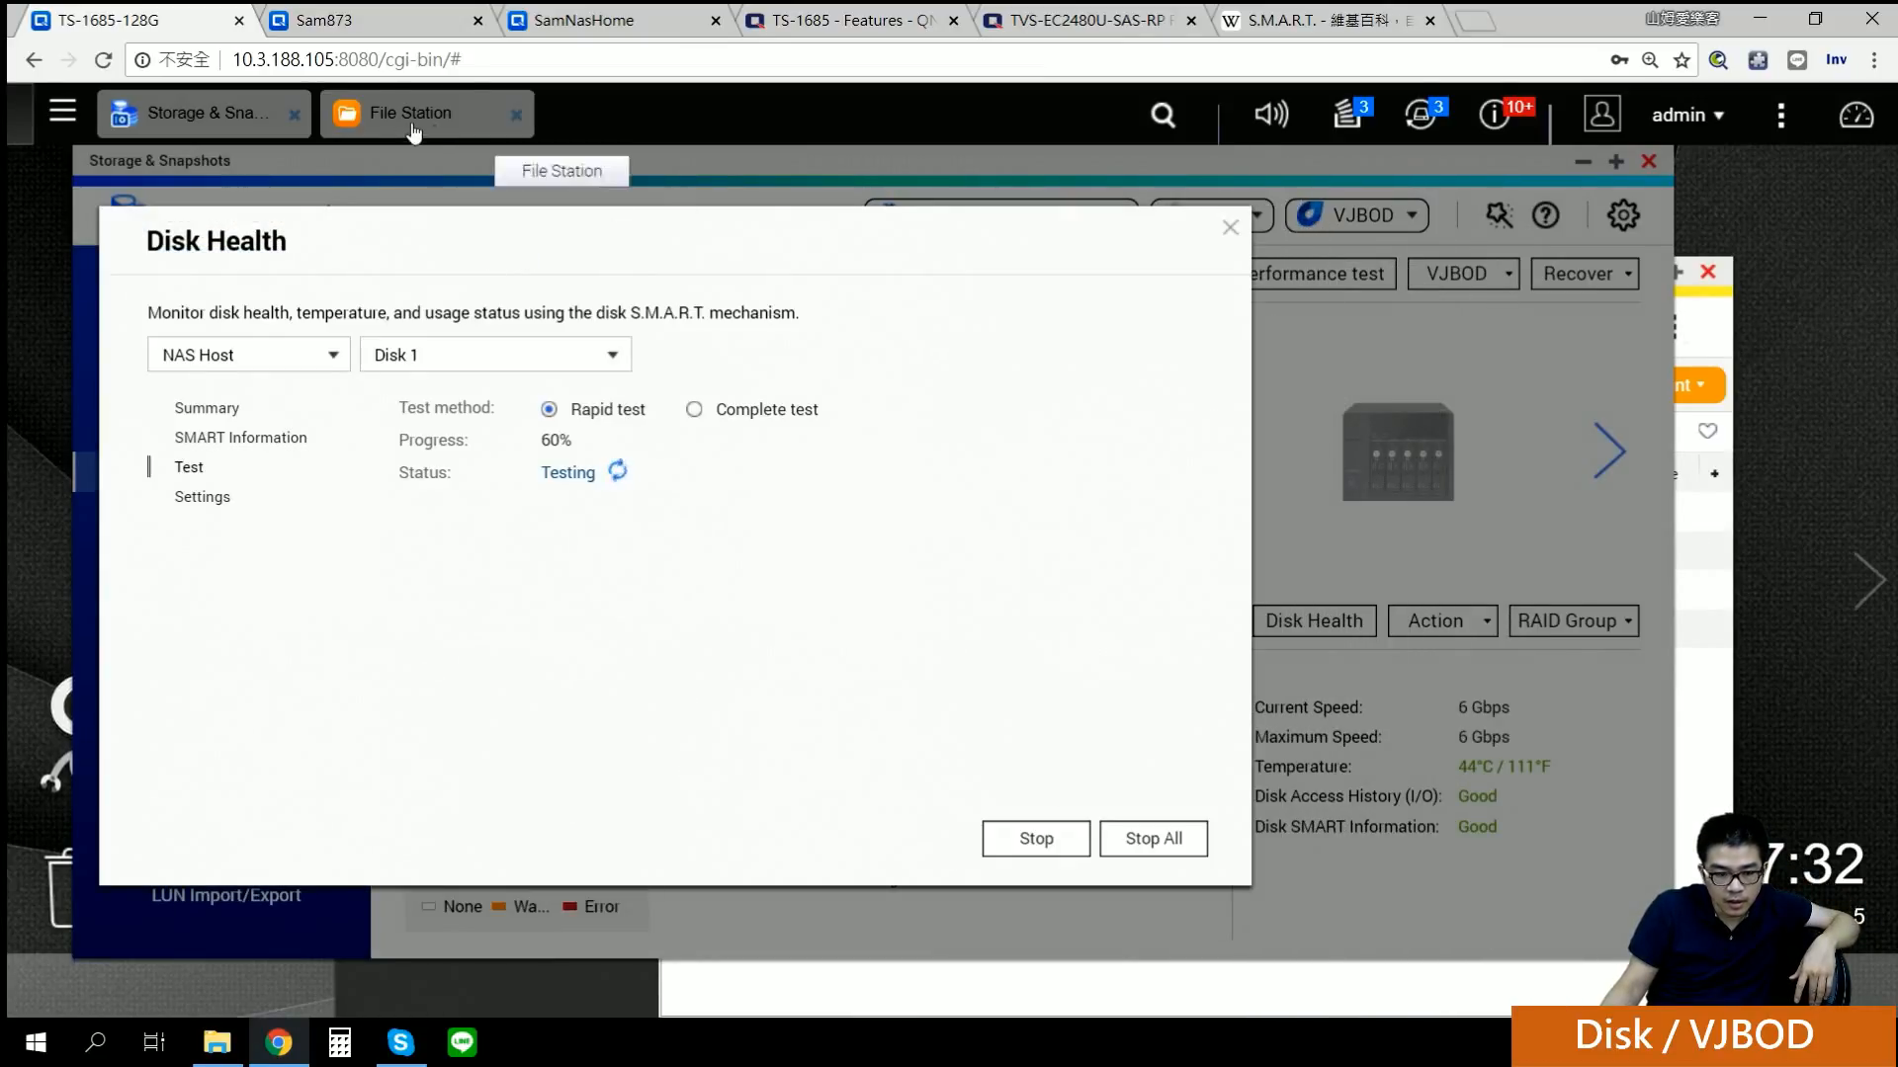
click(351, 18)
Step: On Sam873's Disks/VJBOD page, browse VJBOD 1, Disk 7, Disk 5 and the NAS host with their actions
click(526, 516)
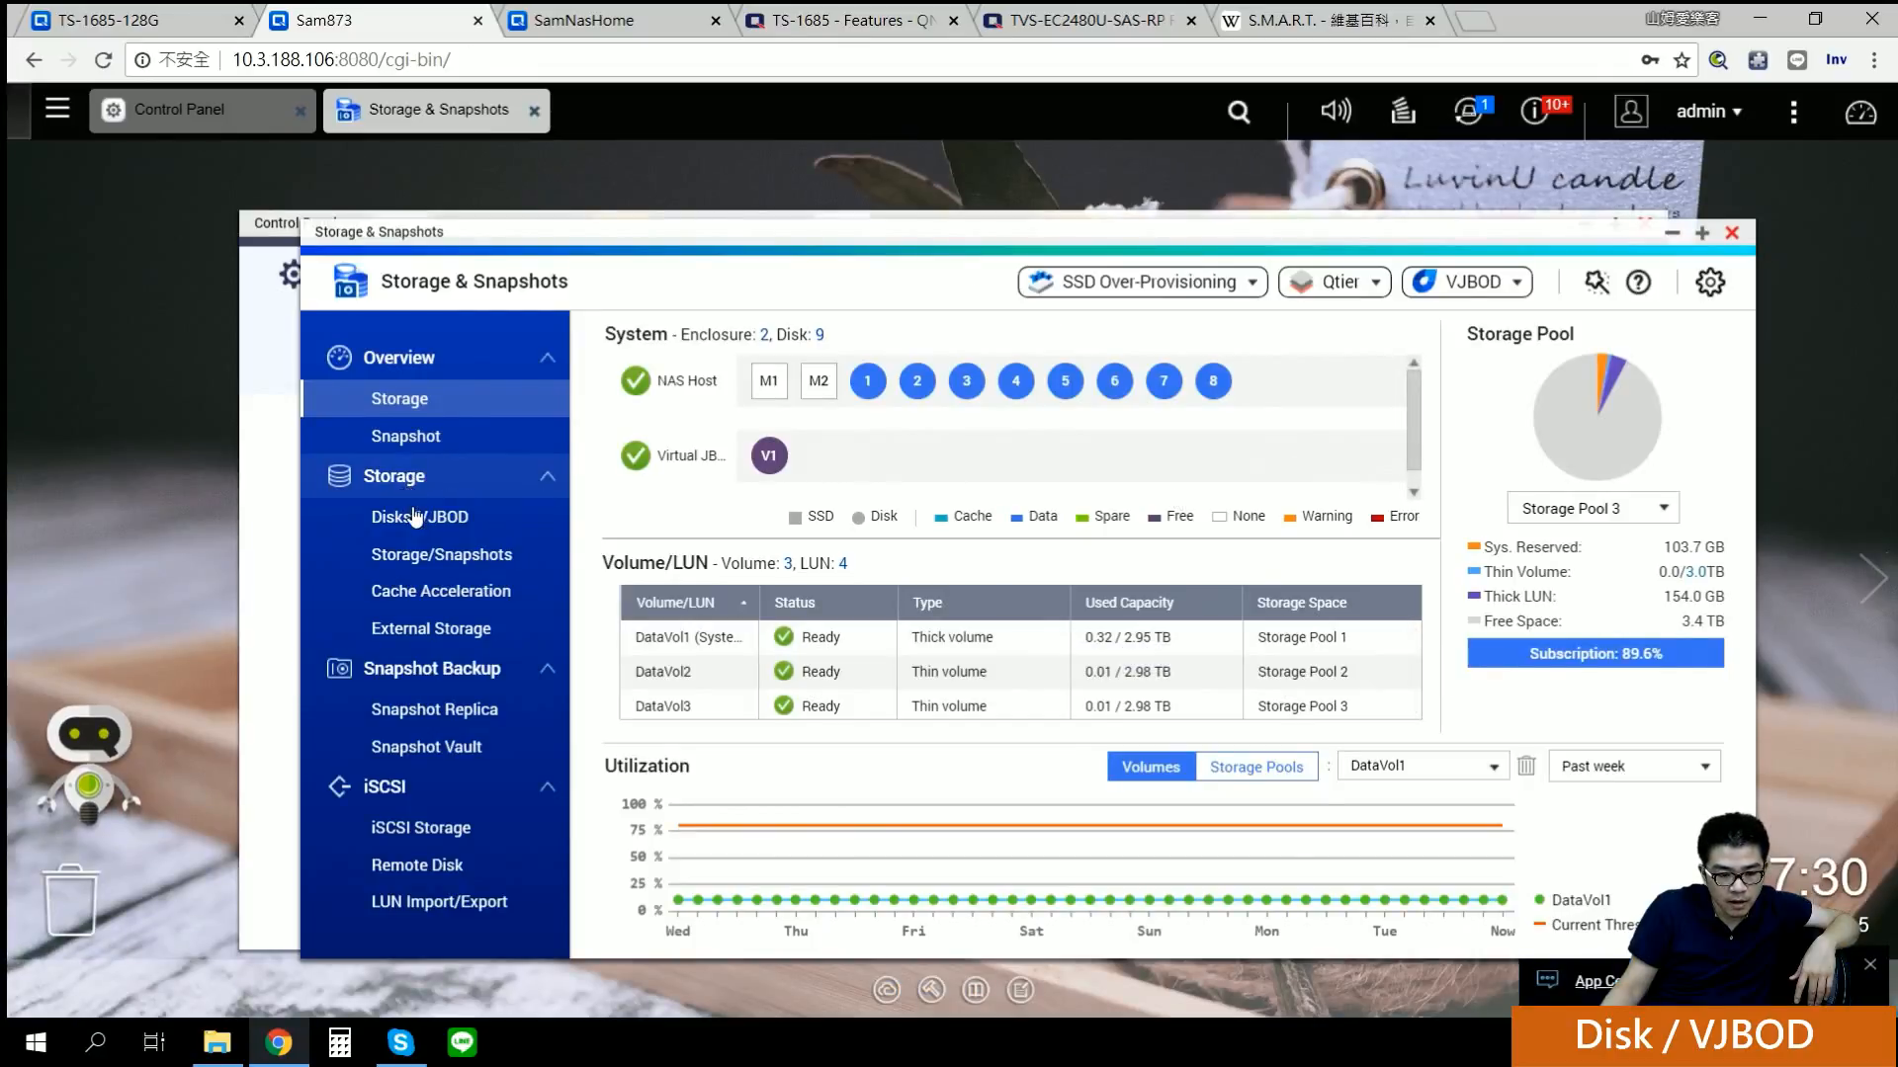
click(1521, 652)
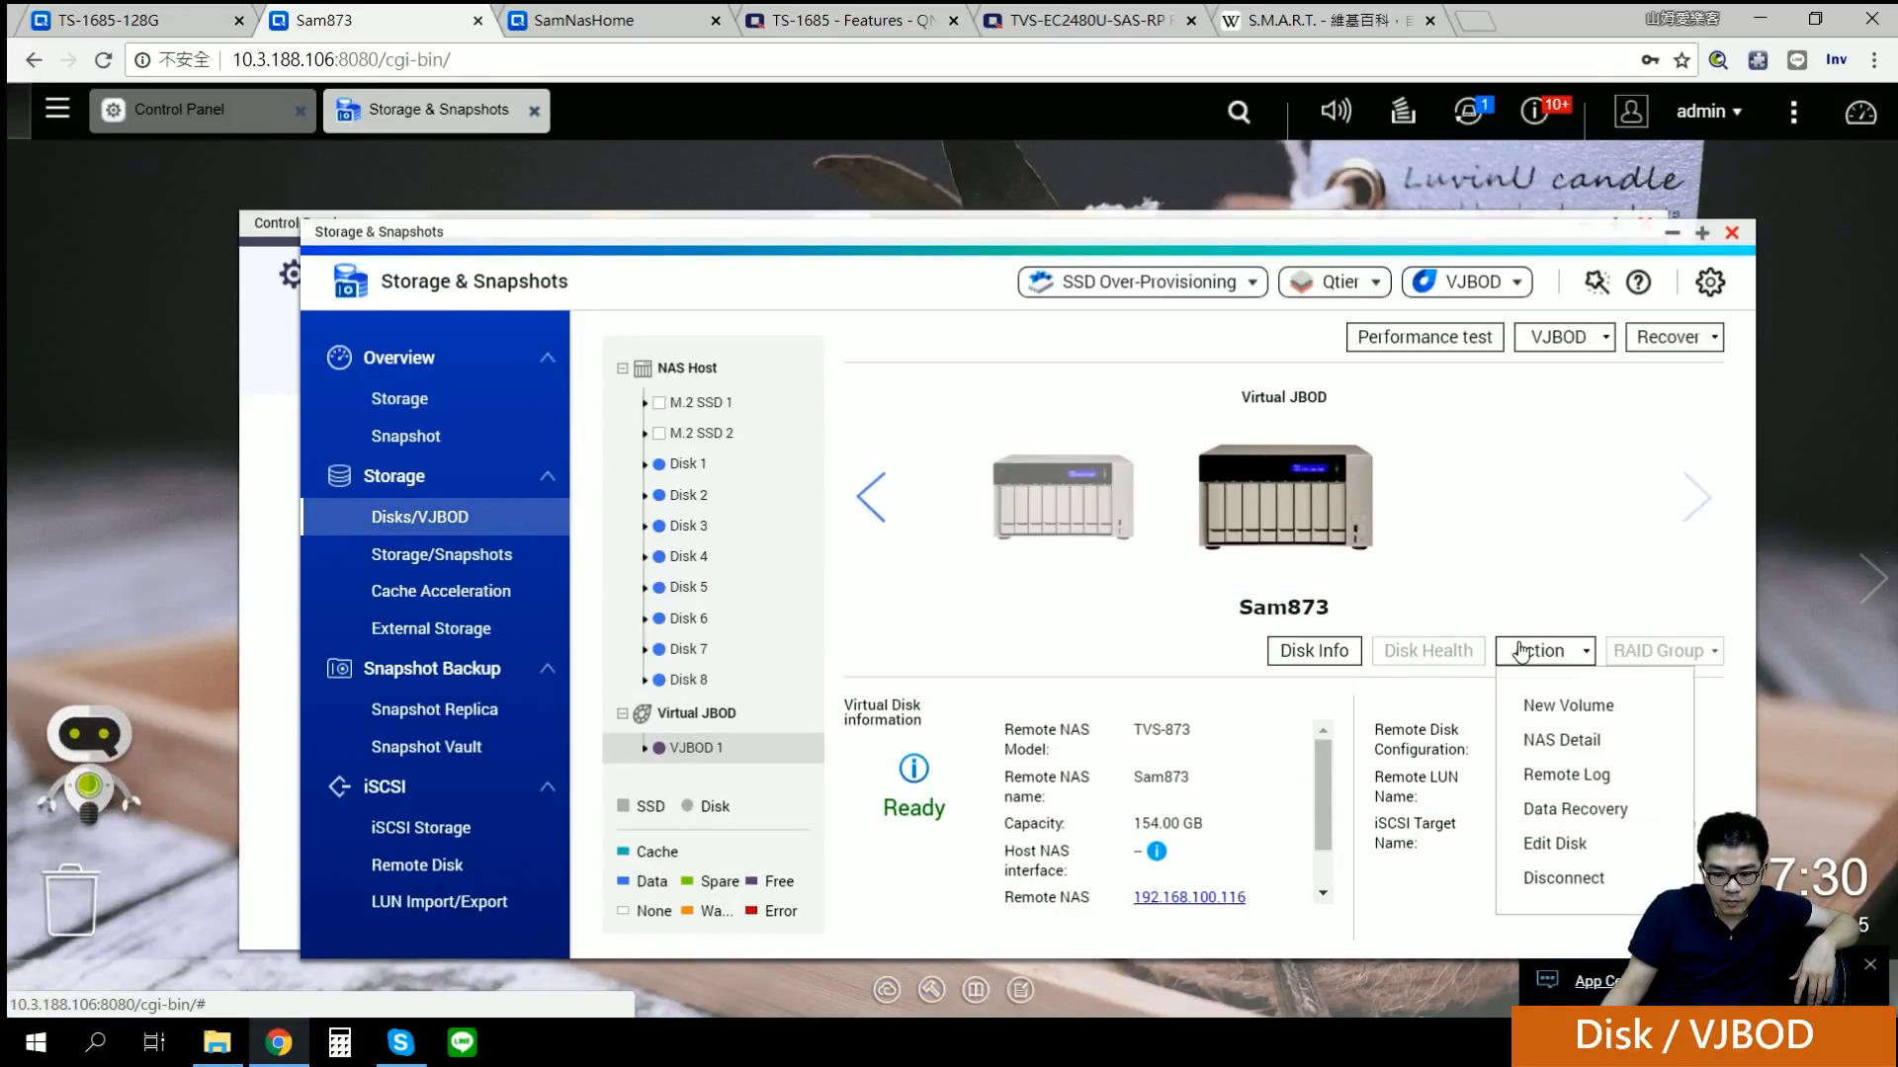
click(703, 649)
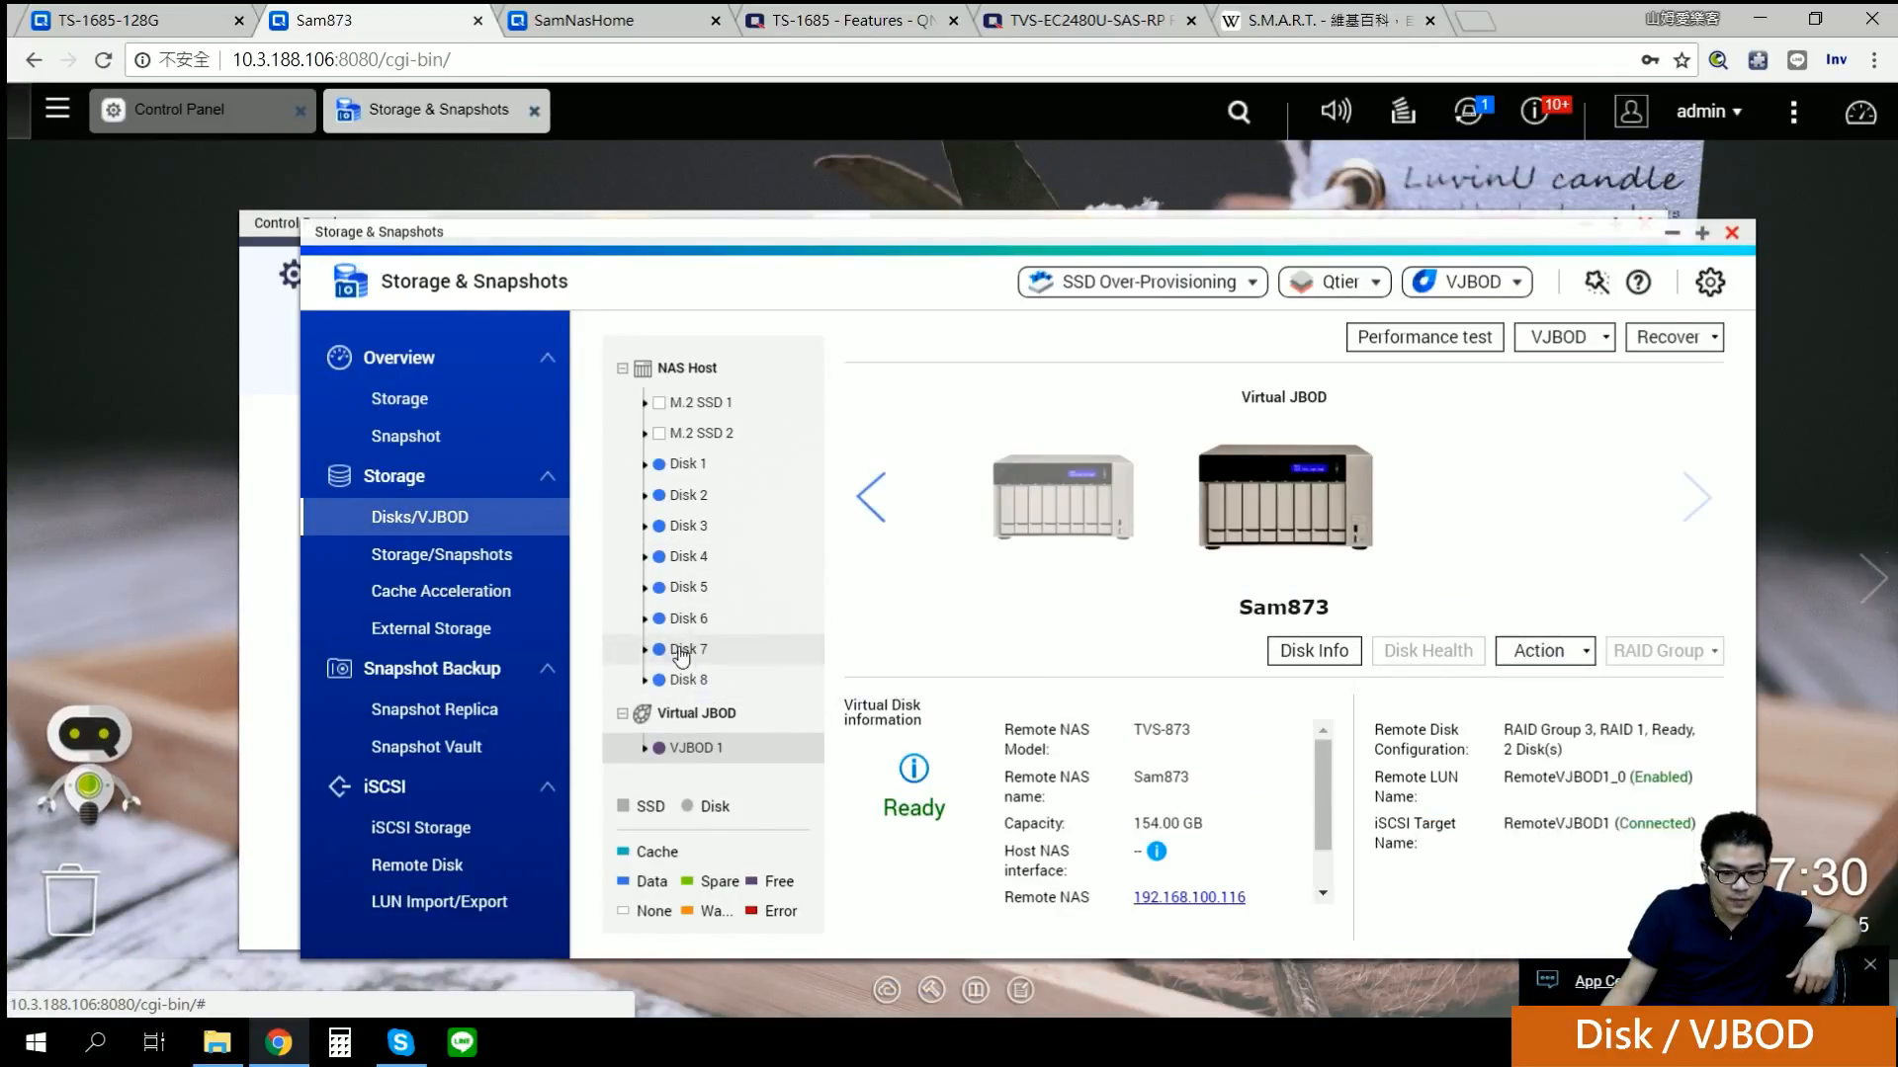
click(689, 587)
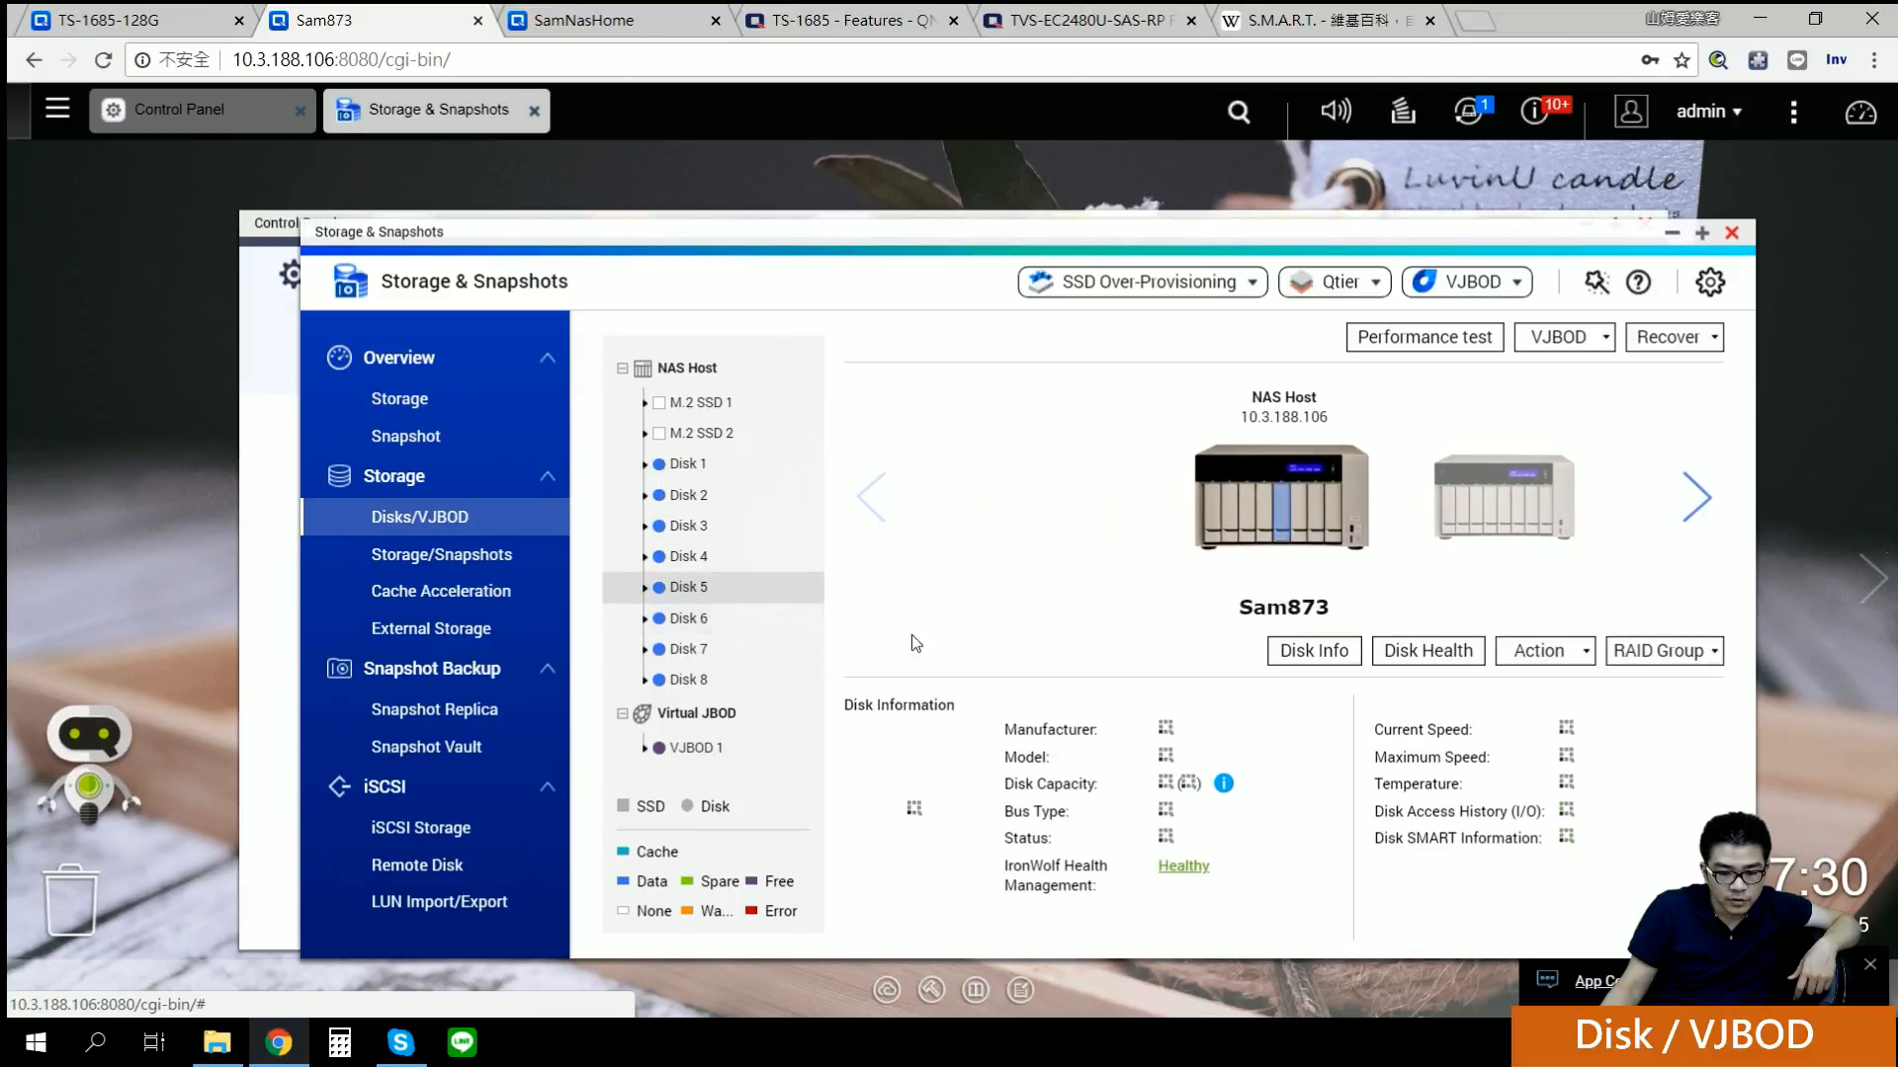
click(1544, 662)
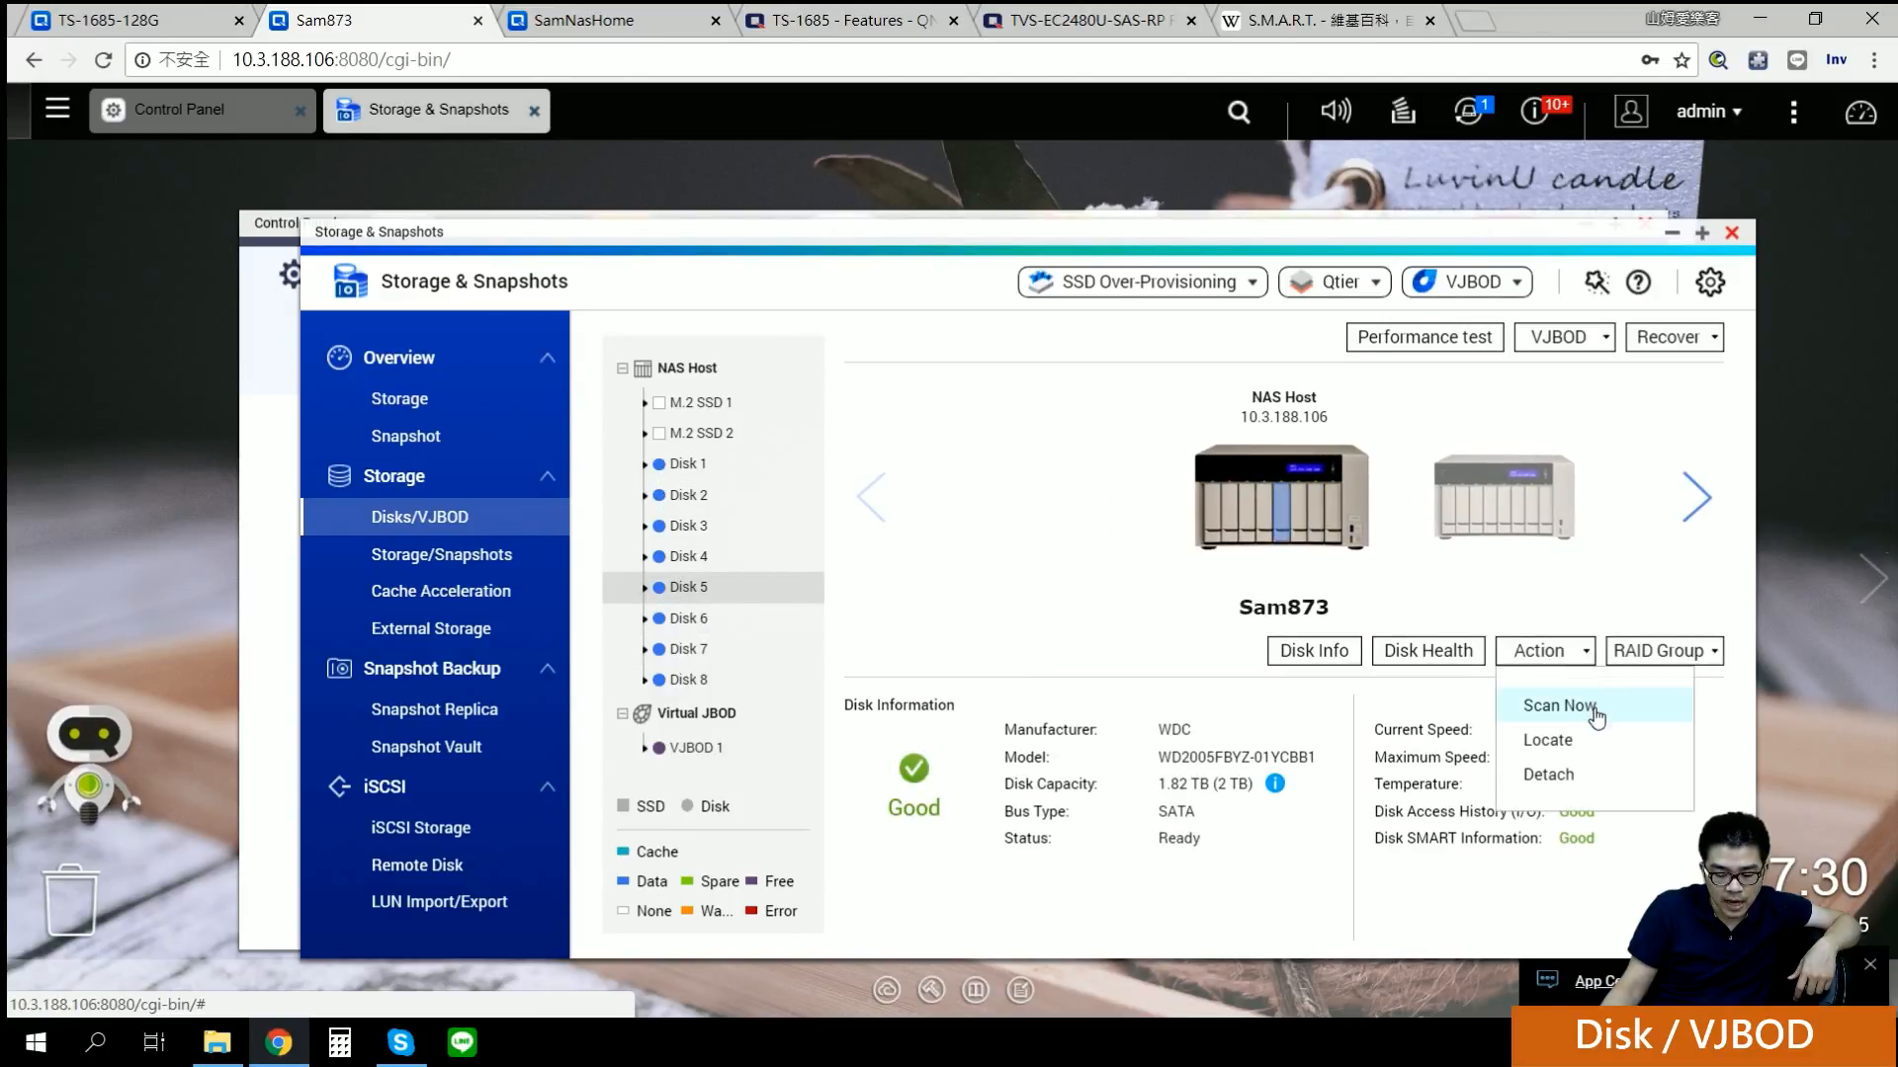
click(680, 368)
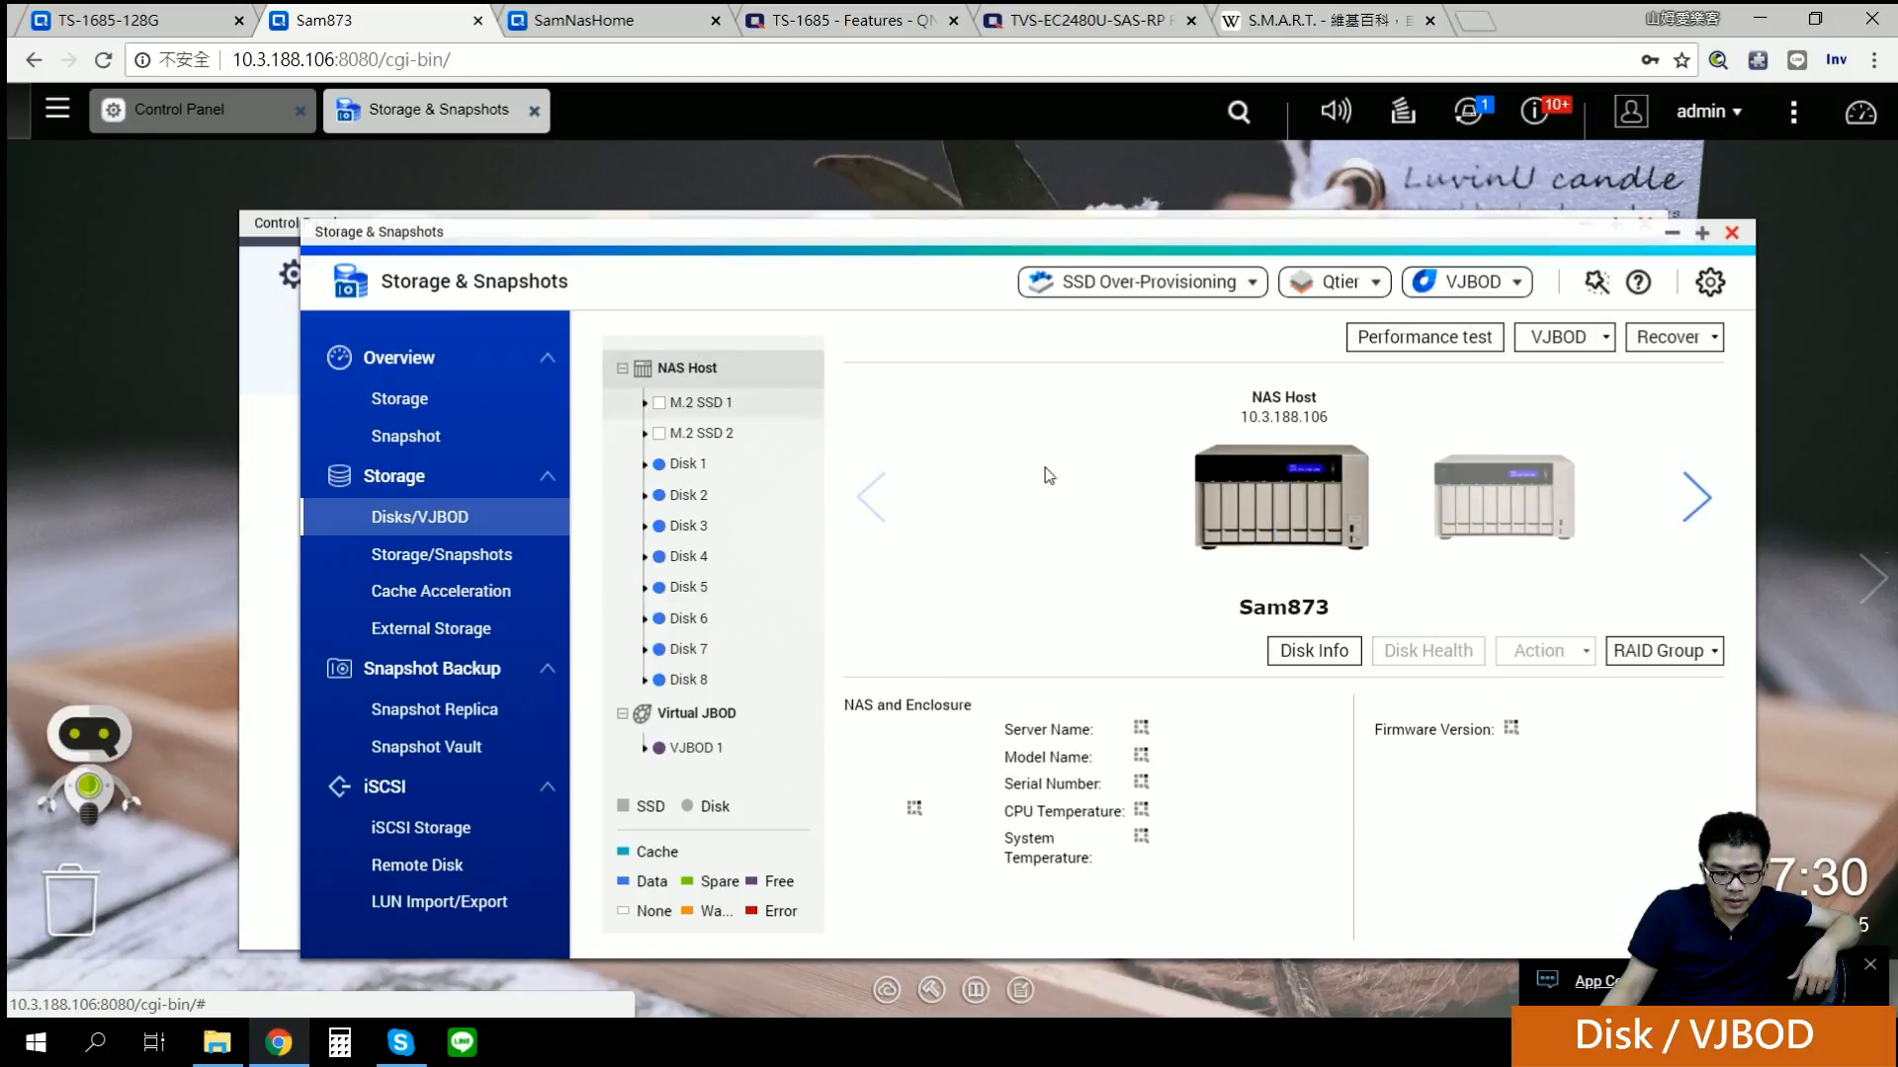
click(1558, 663)
click(1090, 550)
click(1567, 654)
click(1562, 654)
click(1562, 654)
Step: Select Disk 1 and use Action > Locate to blink its LEDs, confirming the notice
click(690, 465)
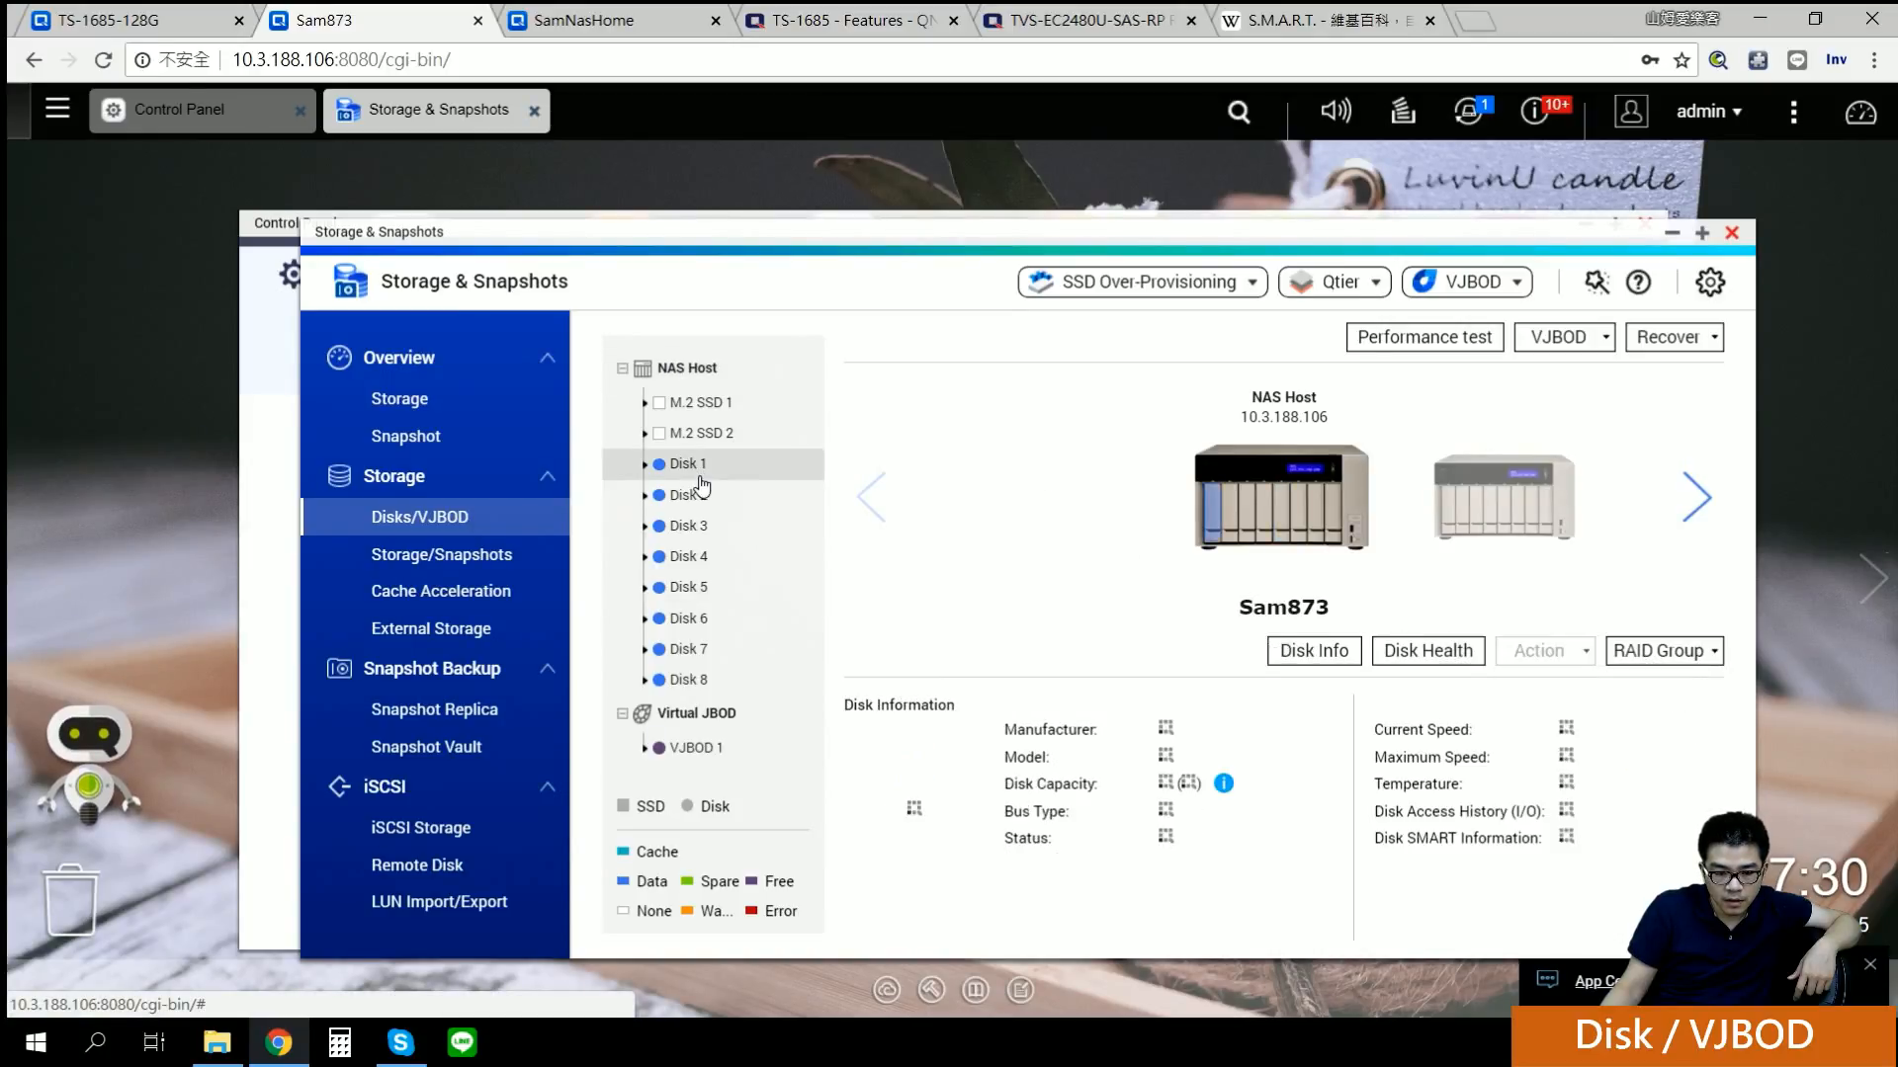
click(1542, 652)
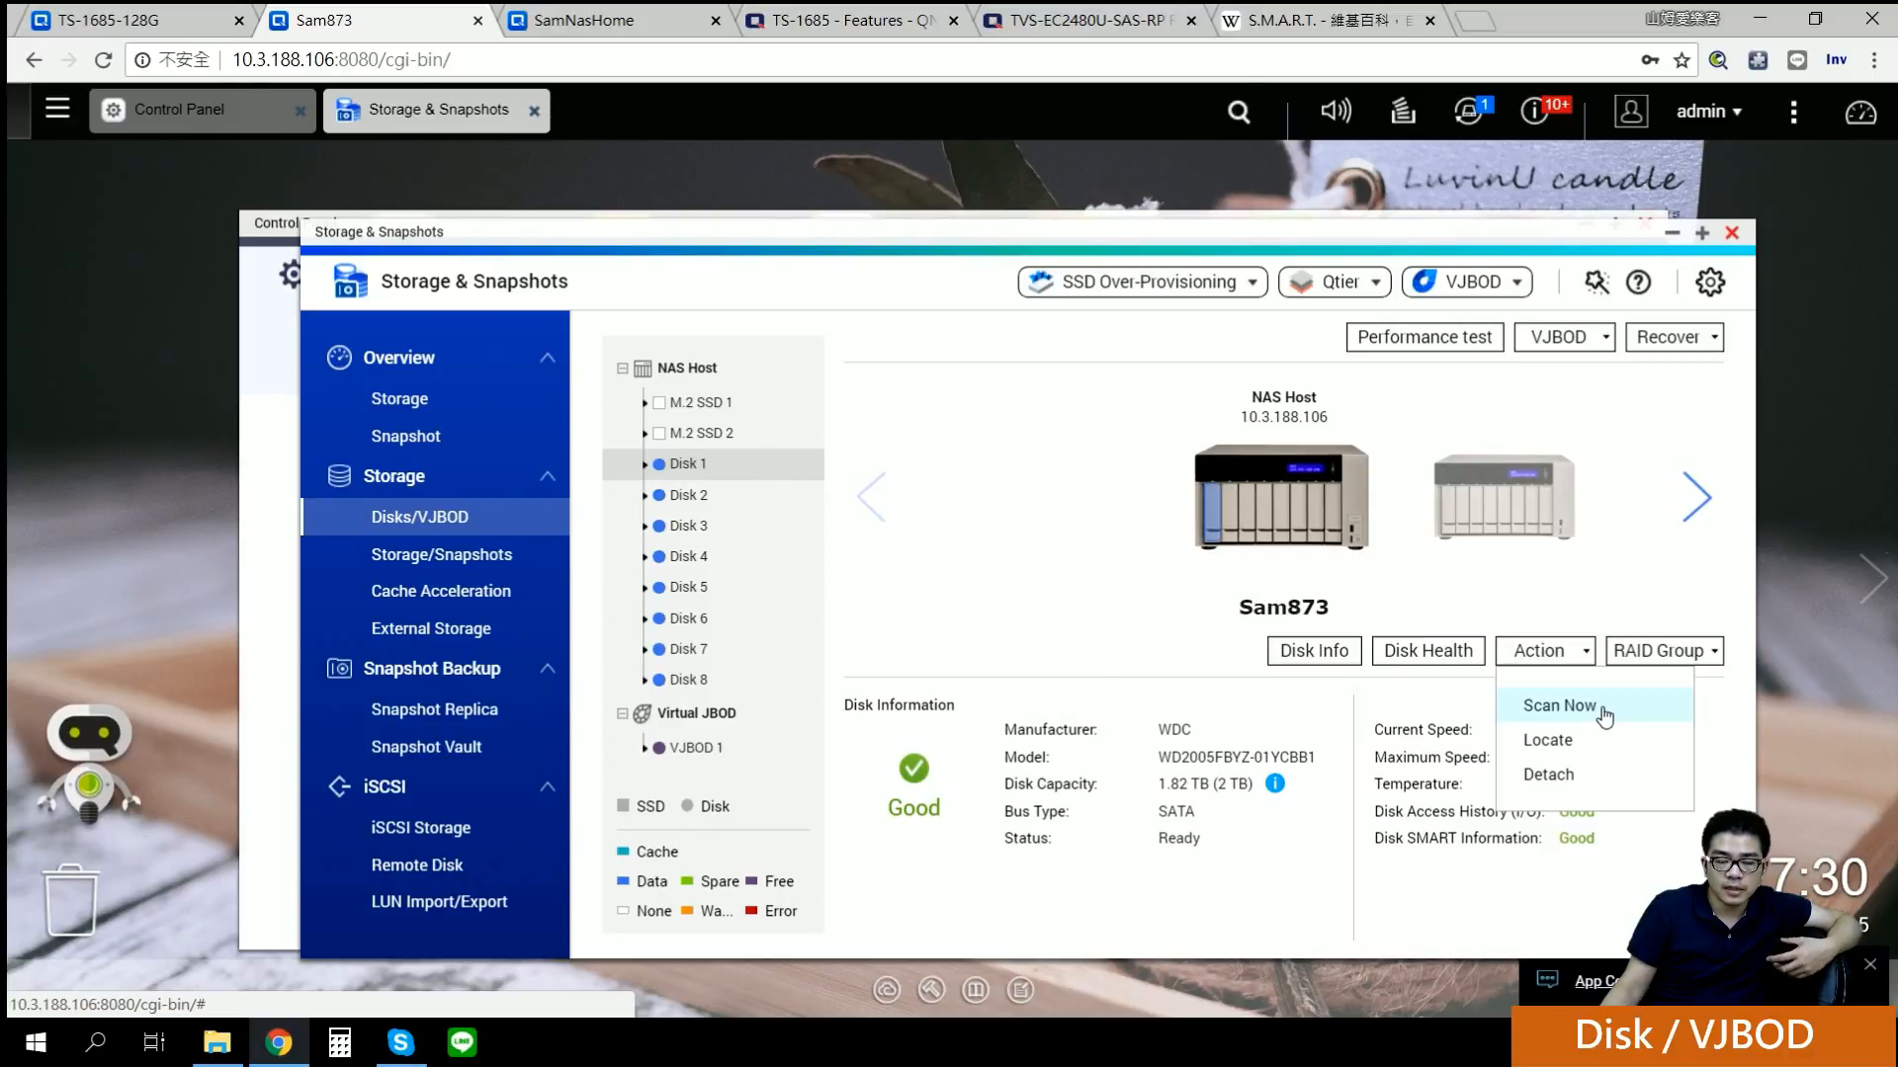
click(1545, 743)
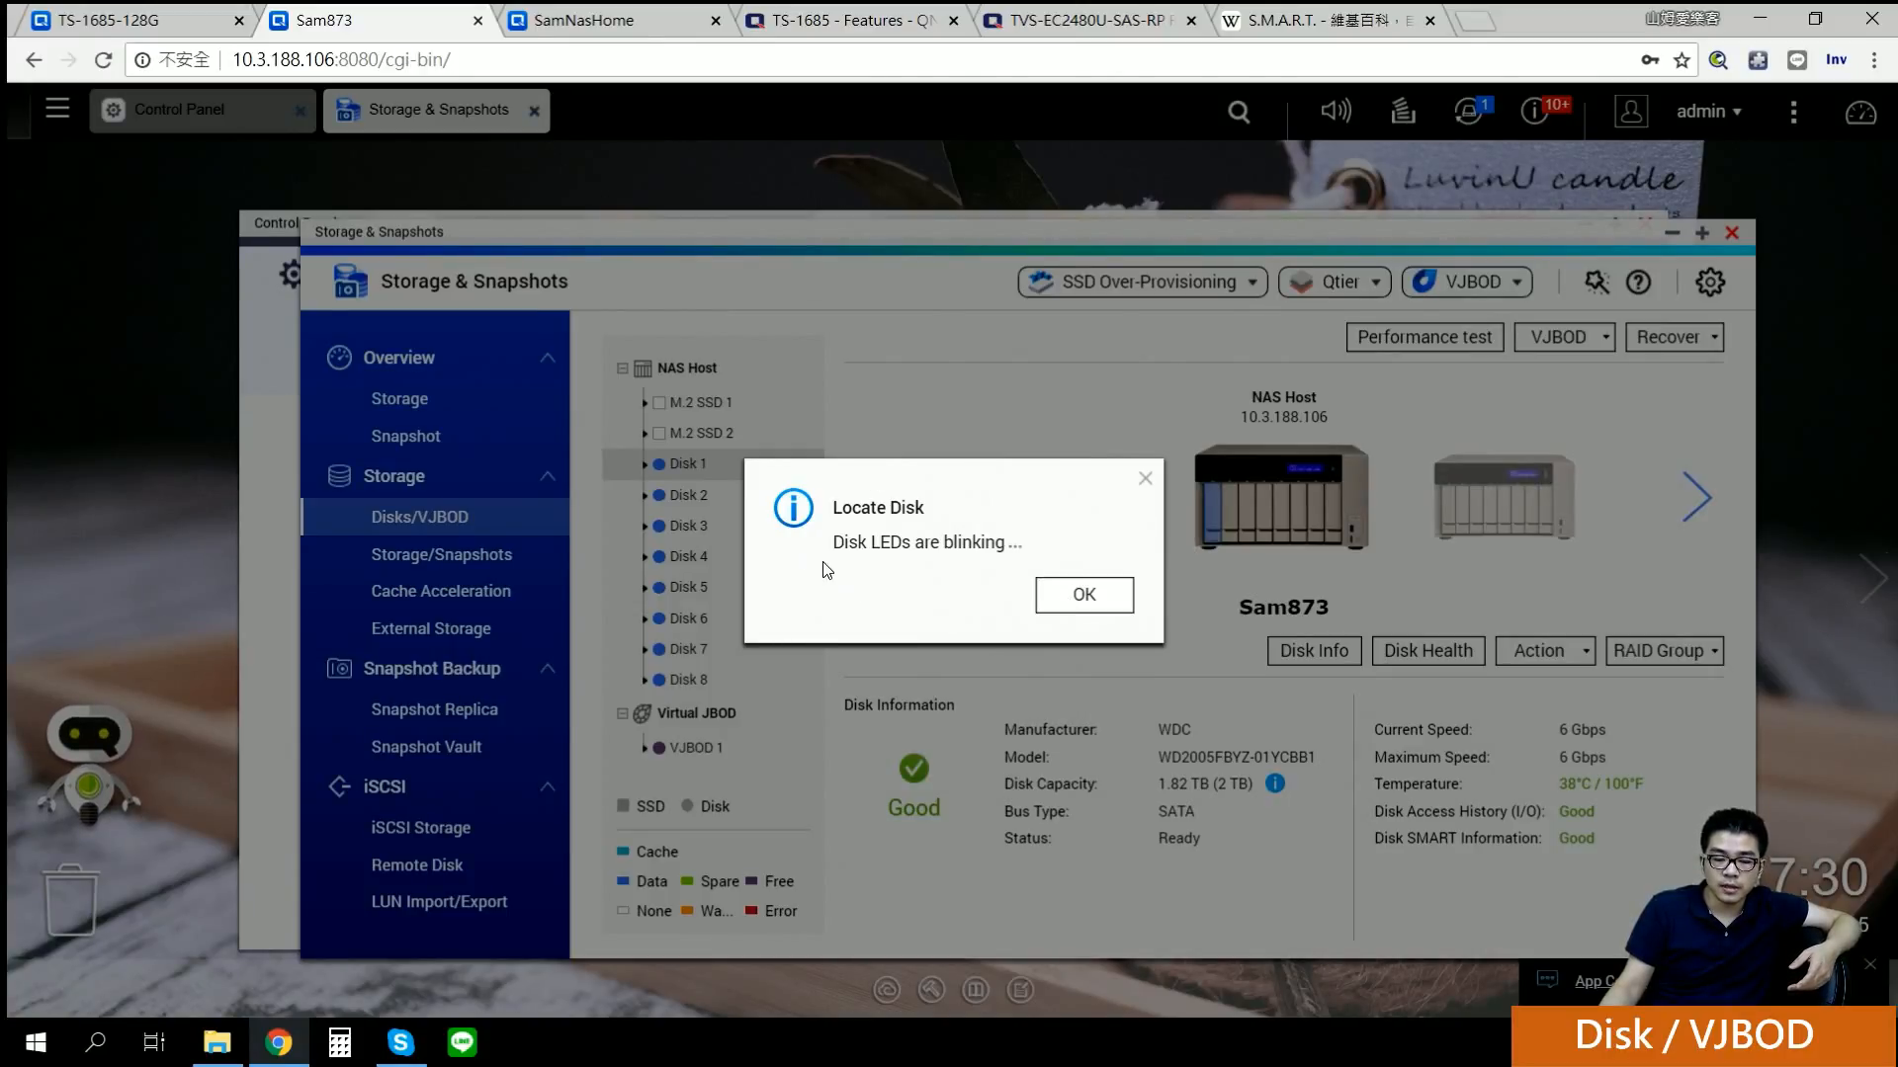
click(1077, 600)
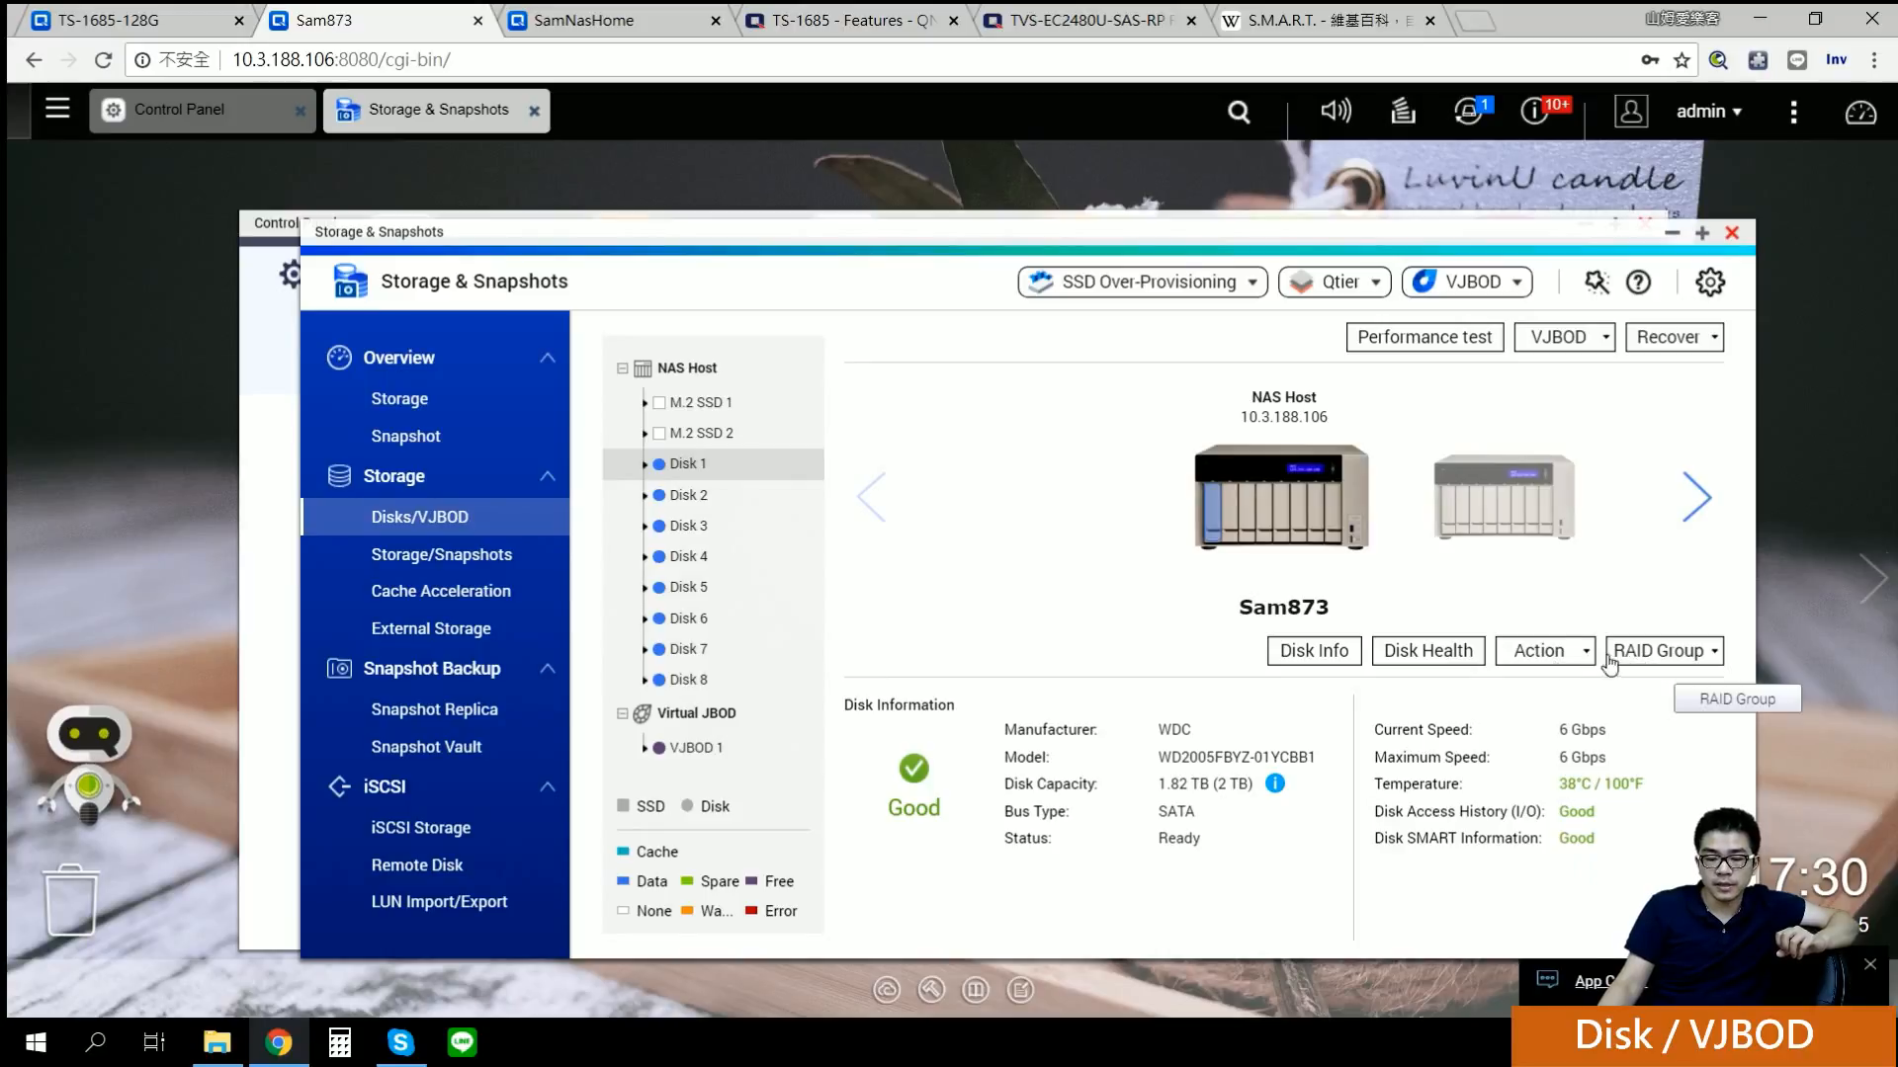
click(1542, 651)
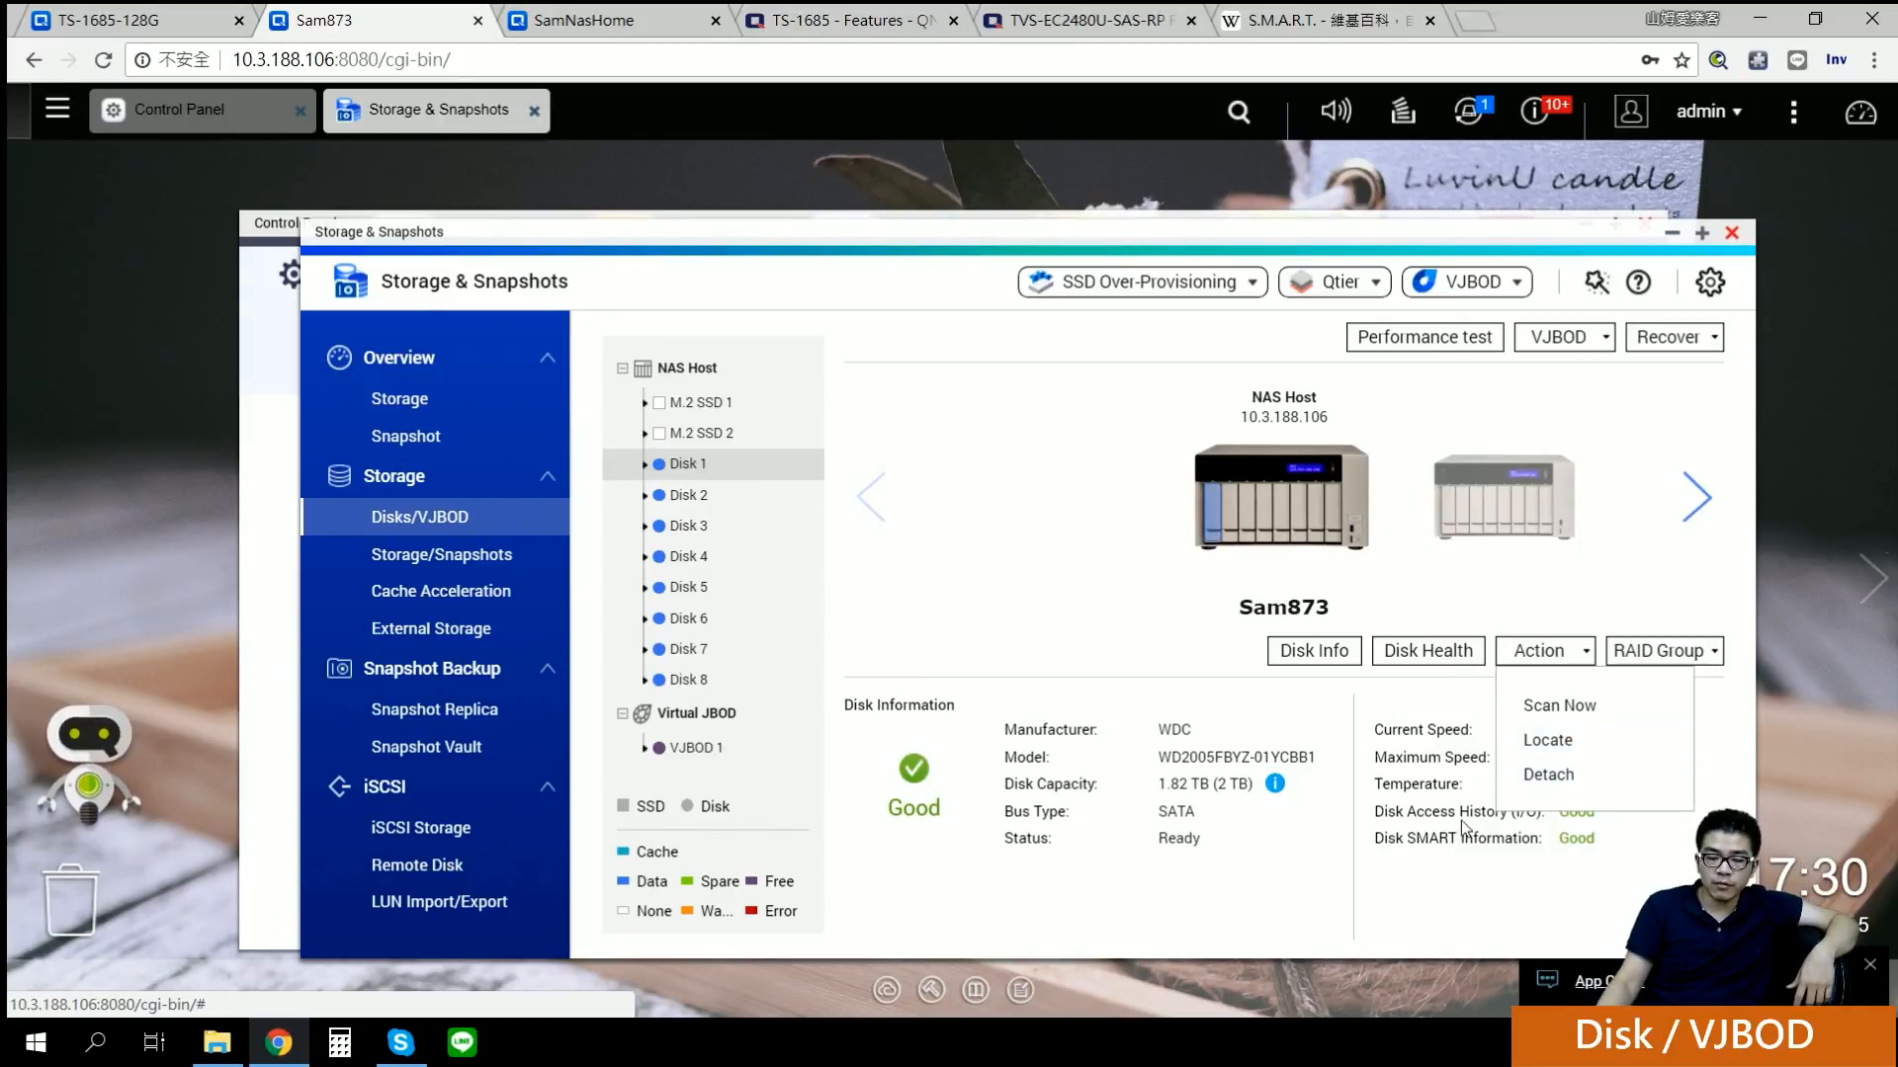
click(1177, 632)
Step: Close the Disk Health window, dismiss the SMART notification, and bring up the RAID group list
click(1657, 653)
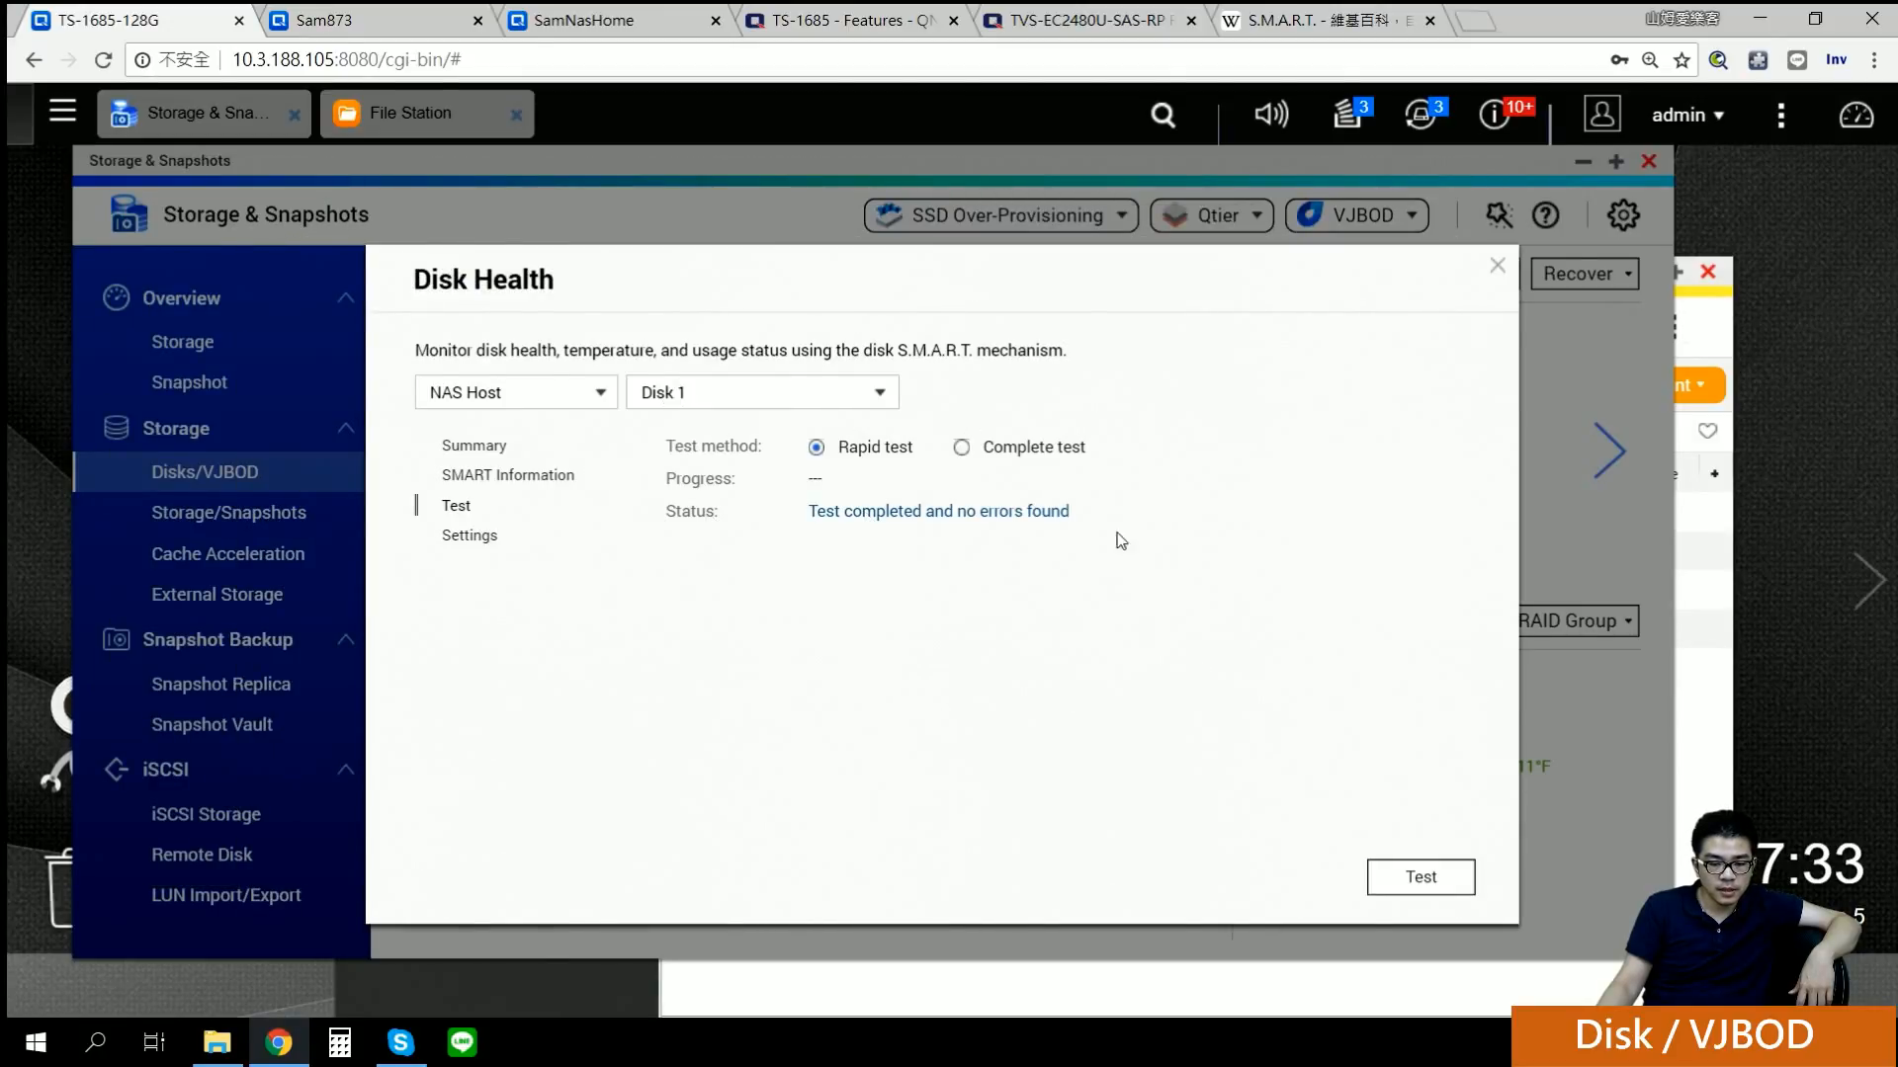
click(1494, 269)
click(1450, 624)
click(1551, 596)
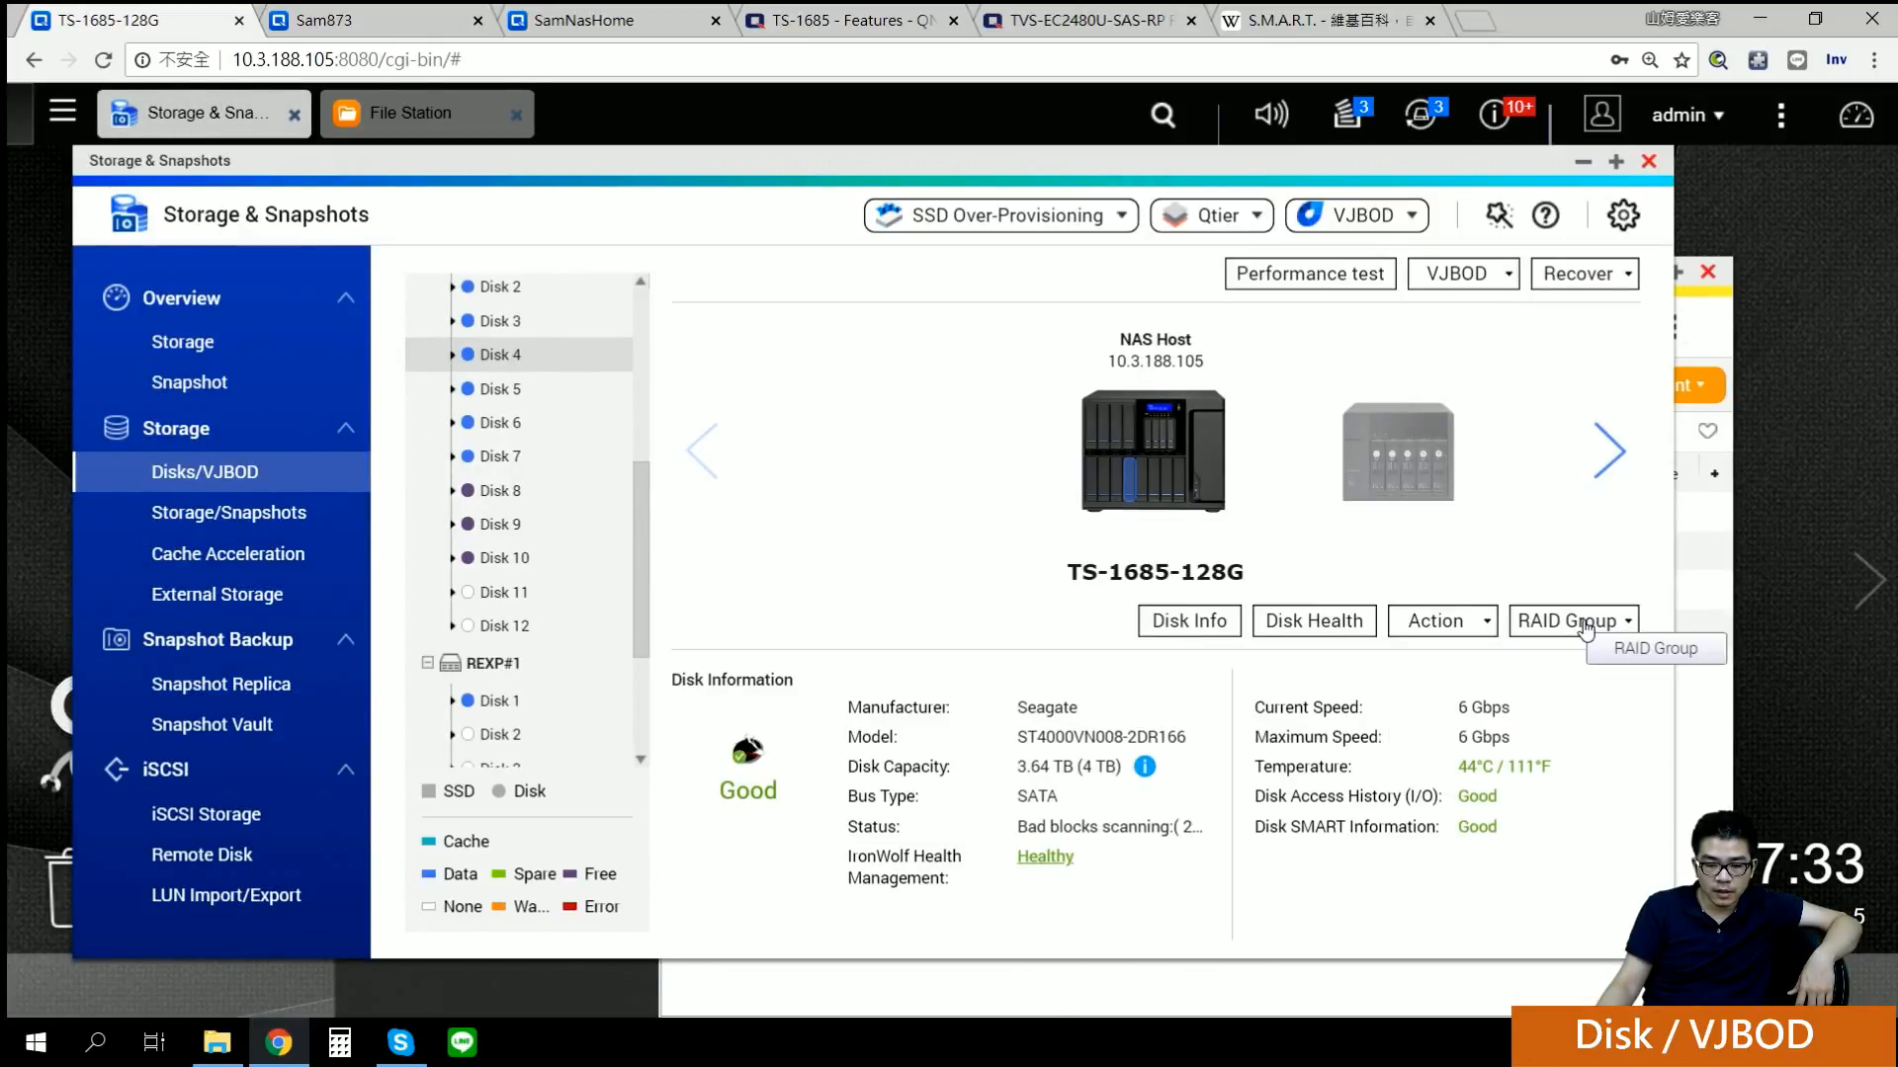
click(1585, 622)
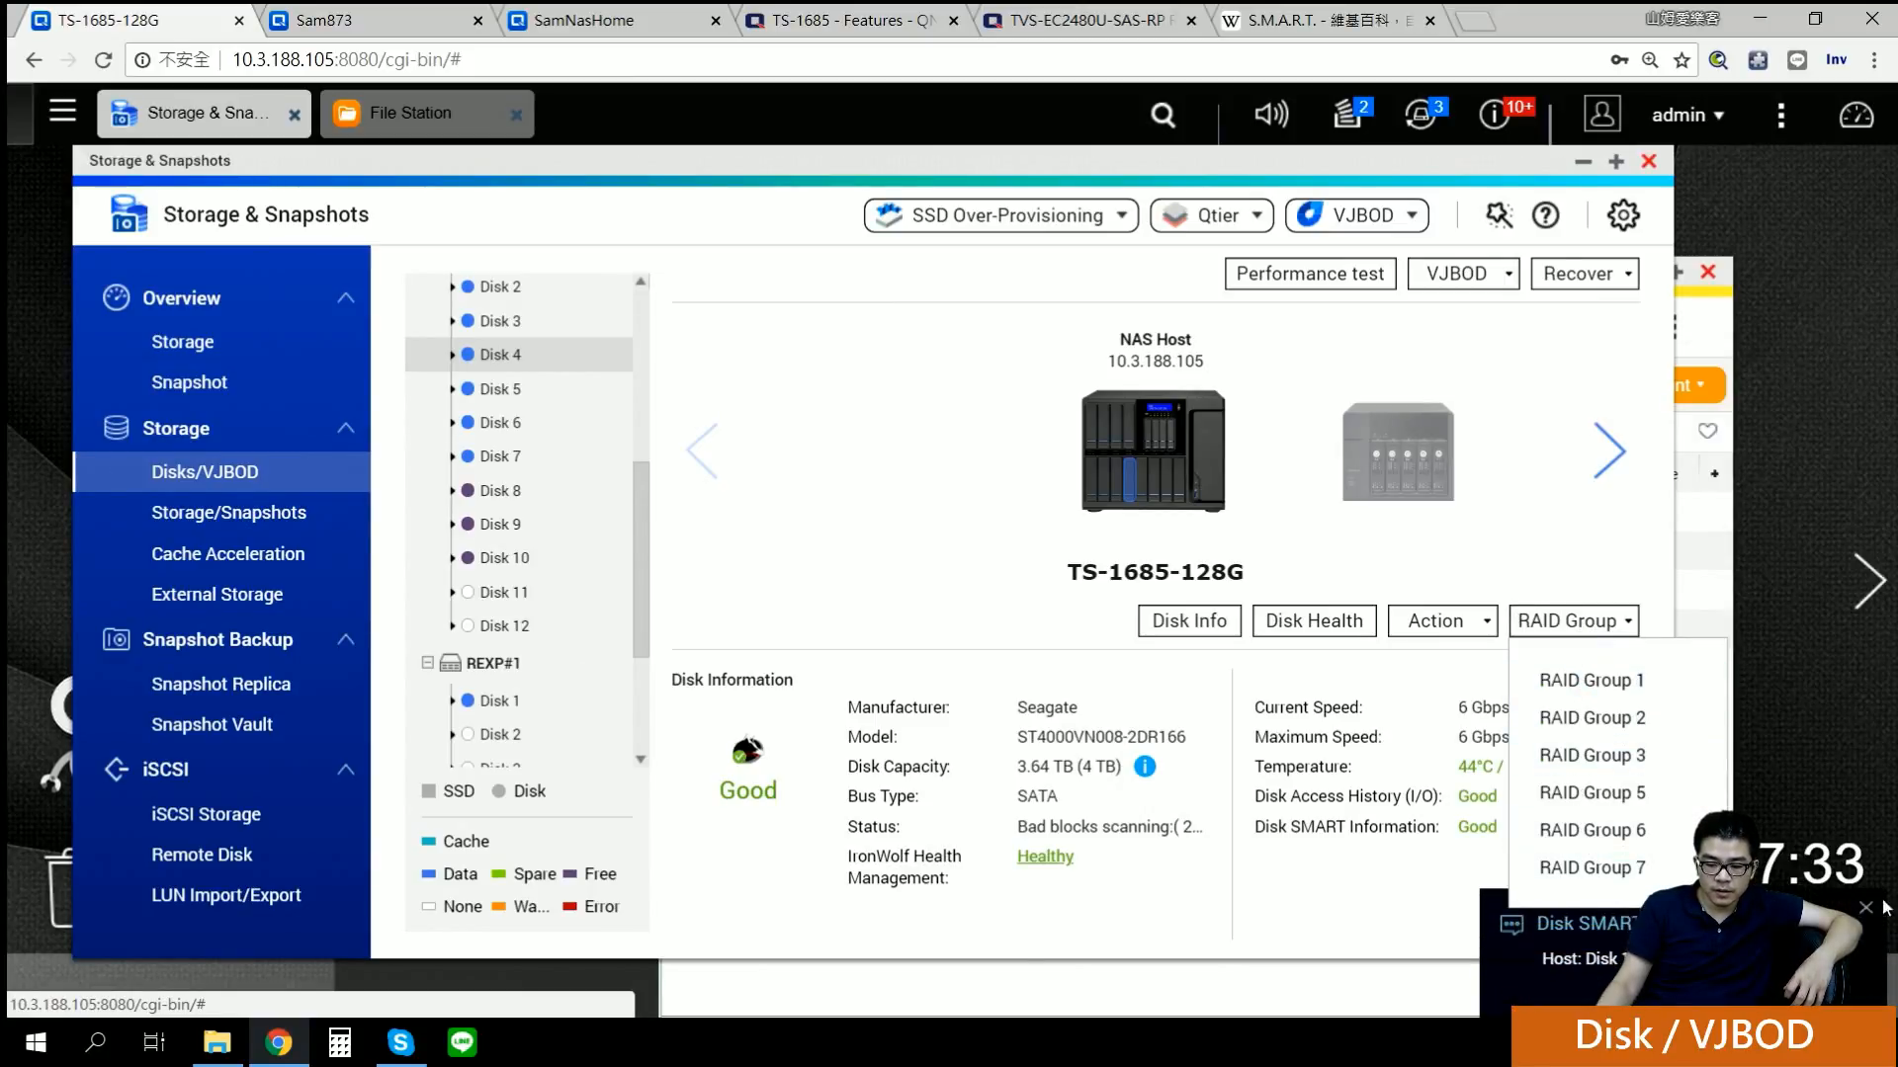
click(1866, 909)
click(1574, 620)
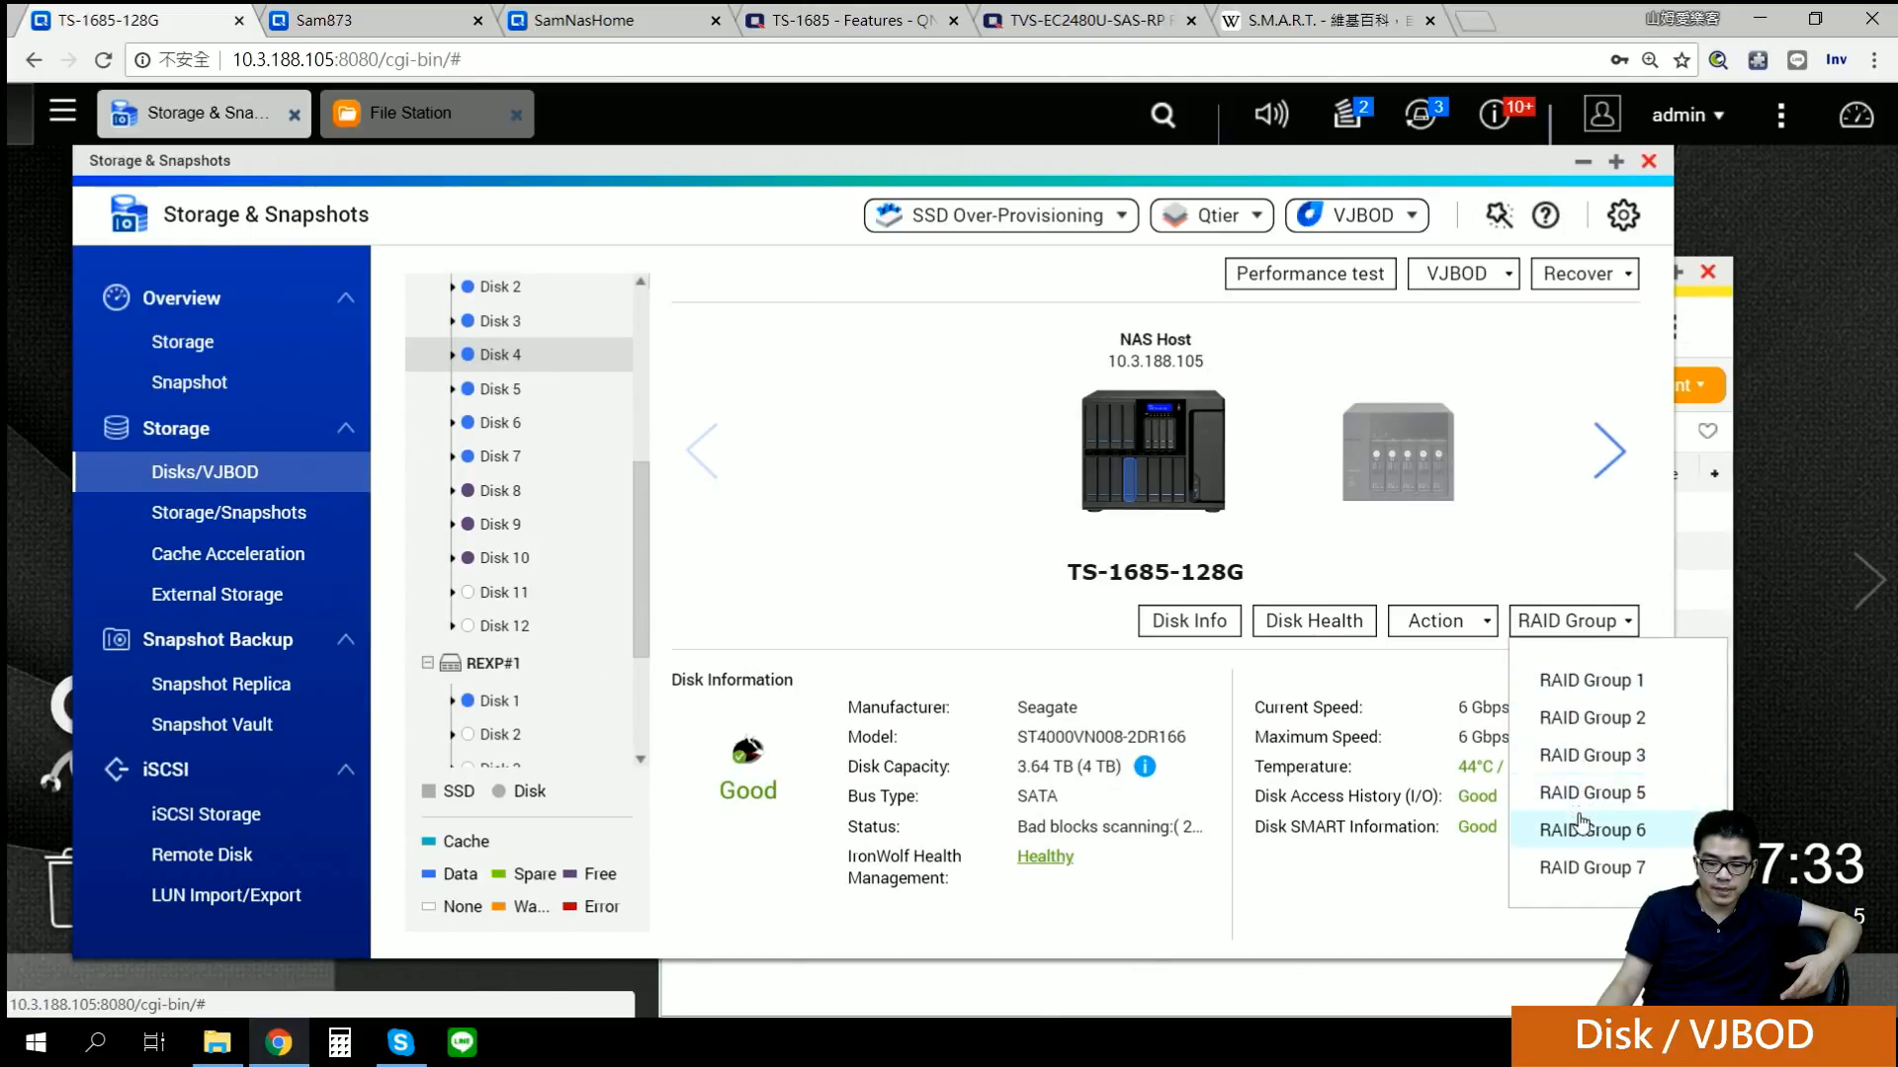
Step: View the details of RAID Groups 1, 3, 5 and 6 in turn
click(1562, 682)
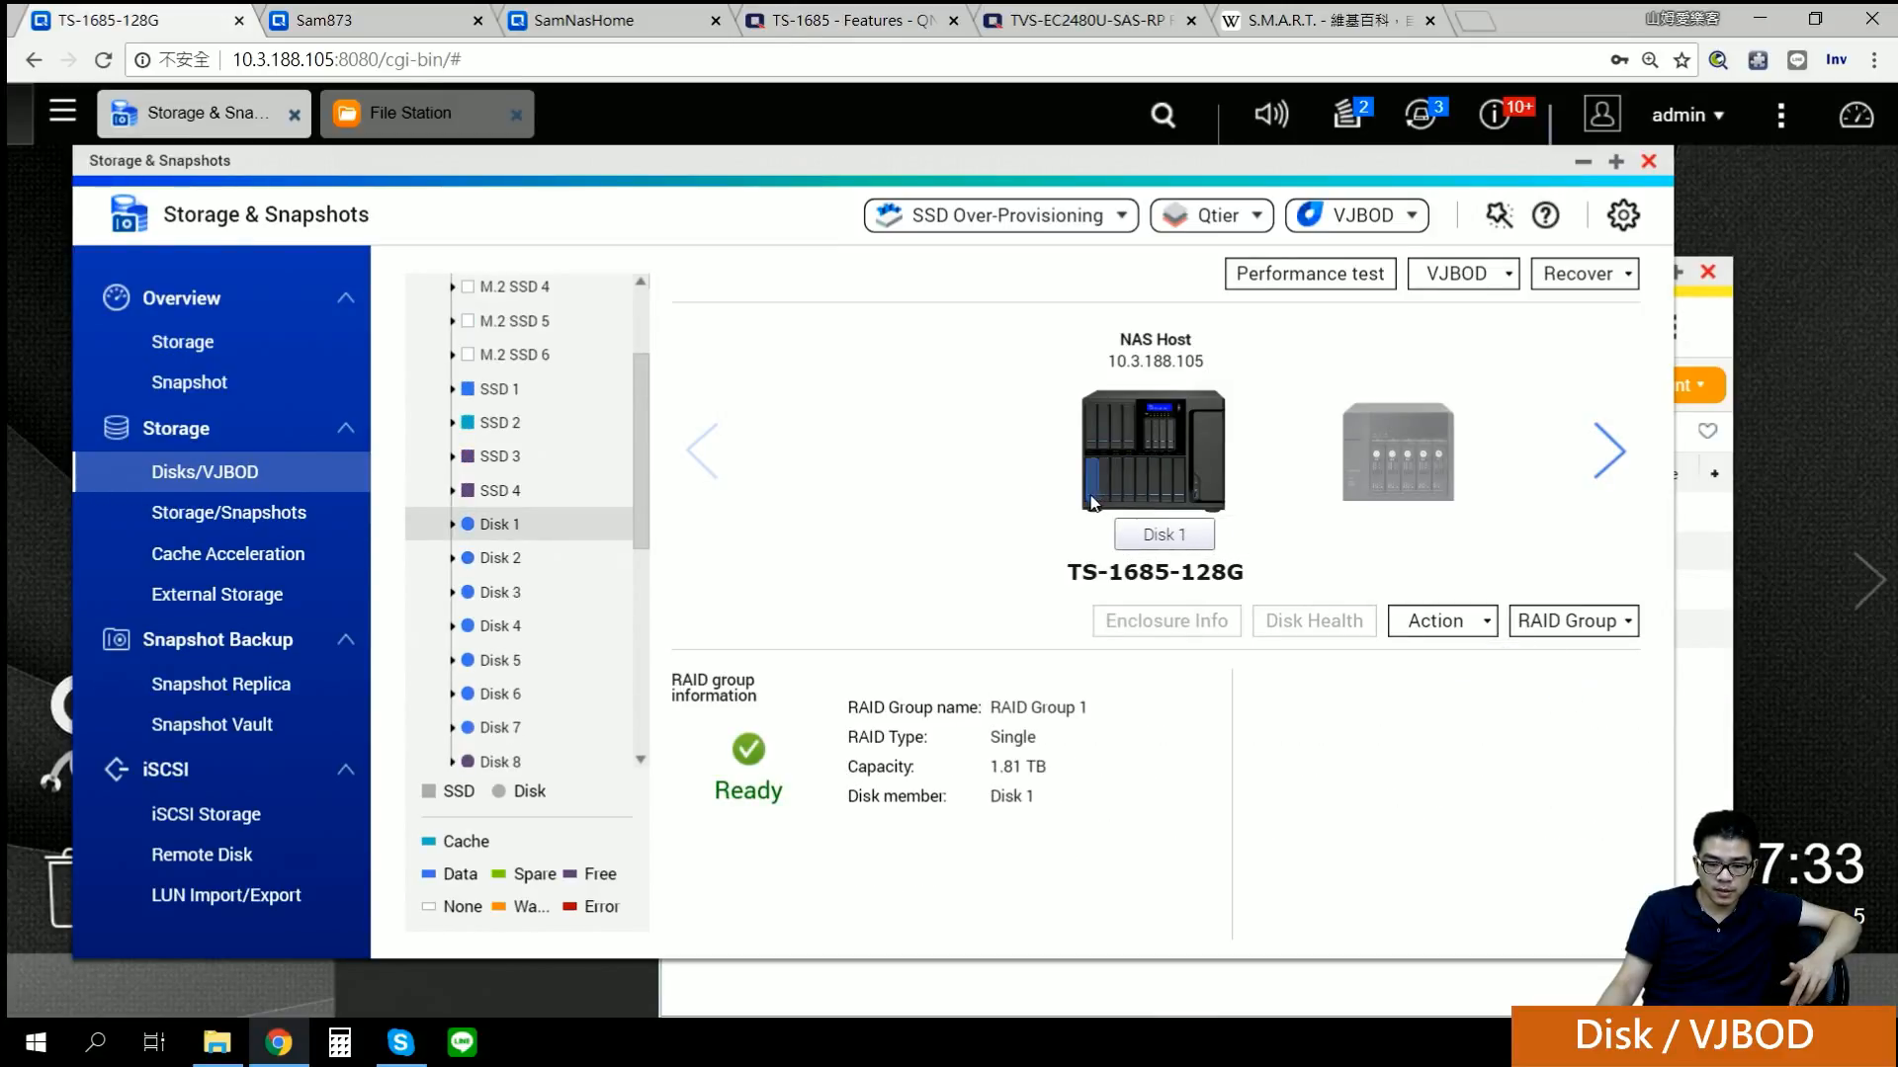
click(1574, 620)
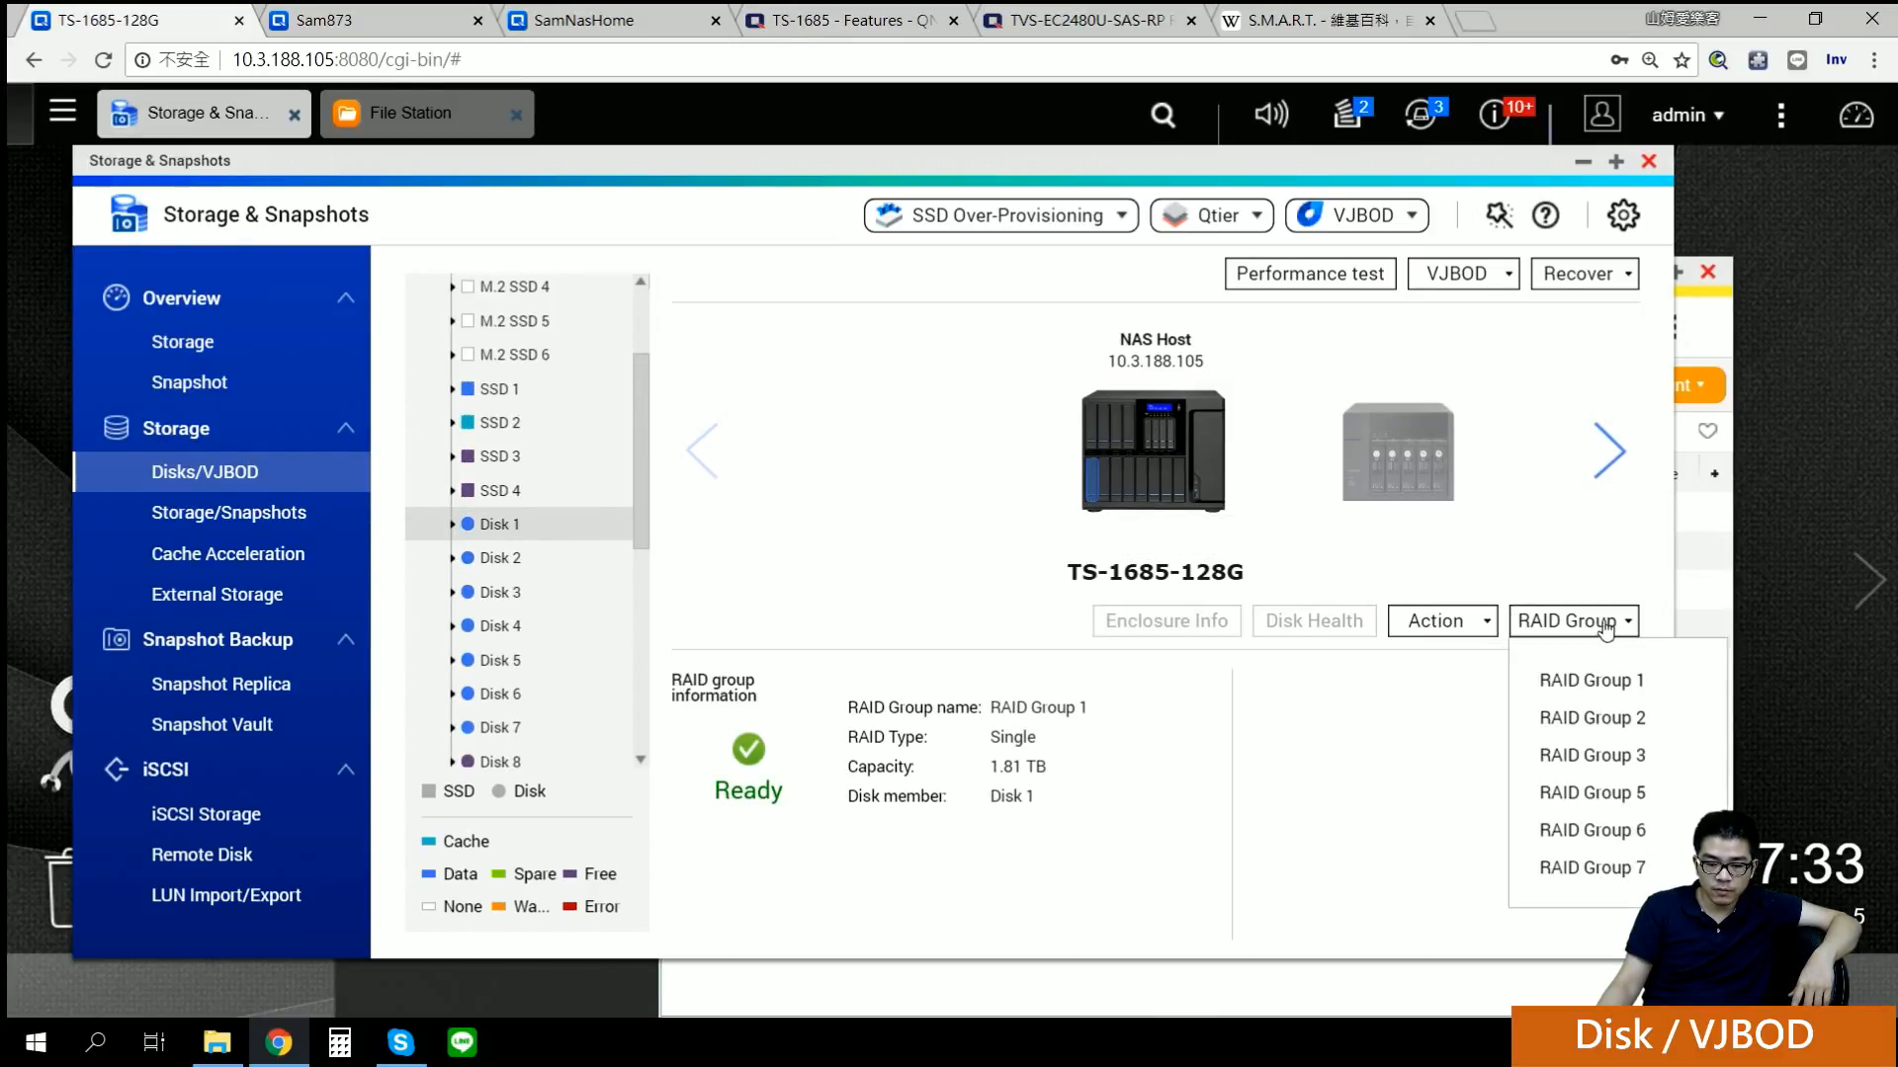
click(1593, 753)
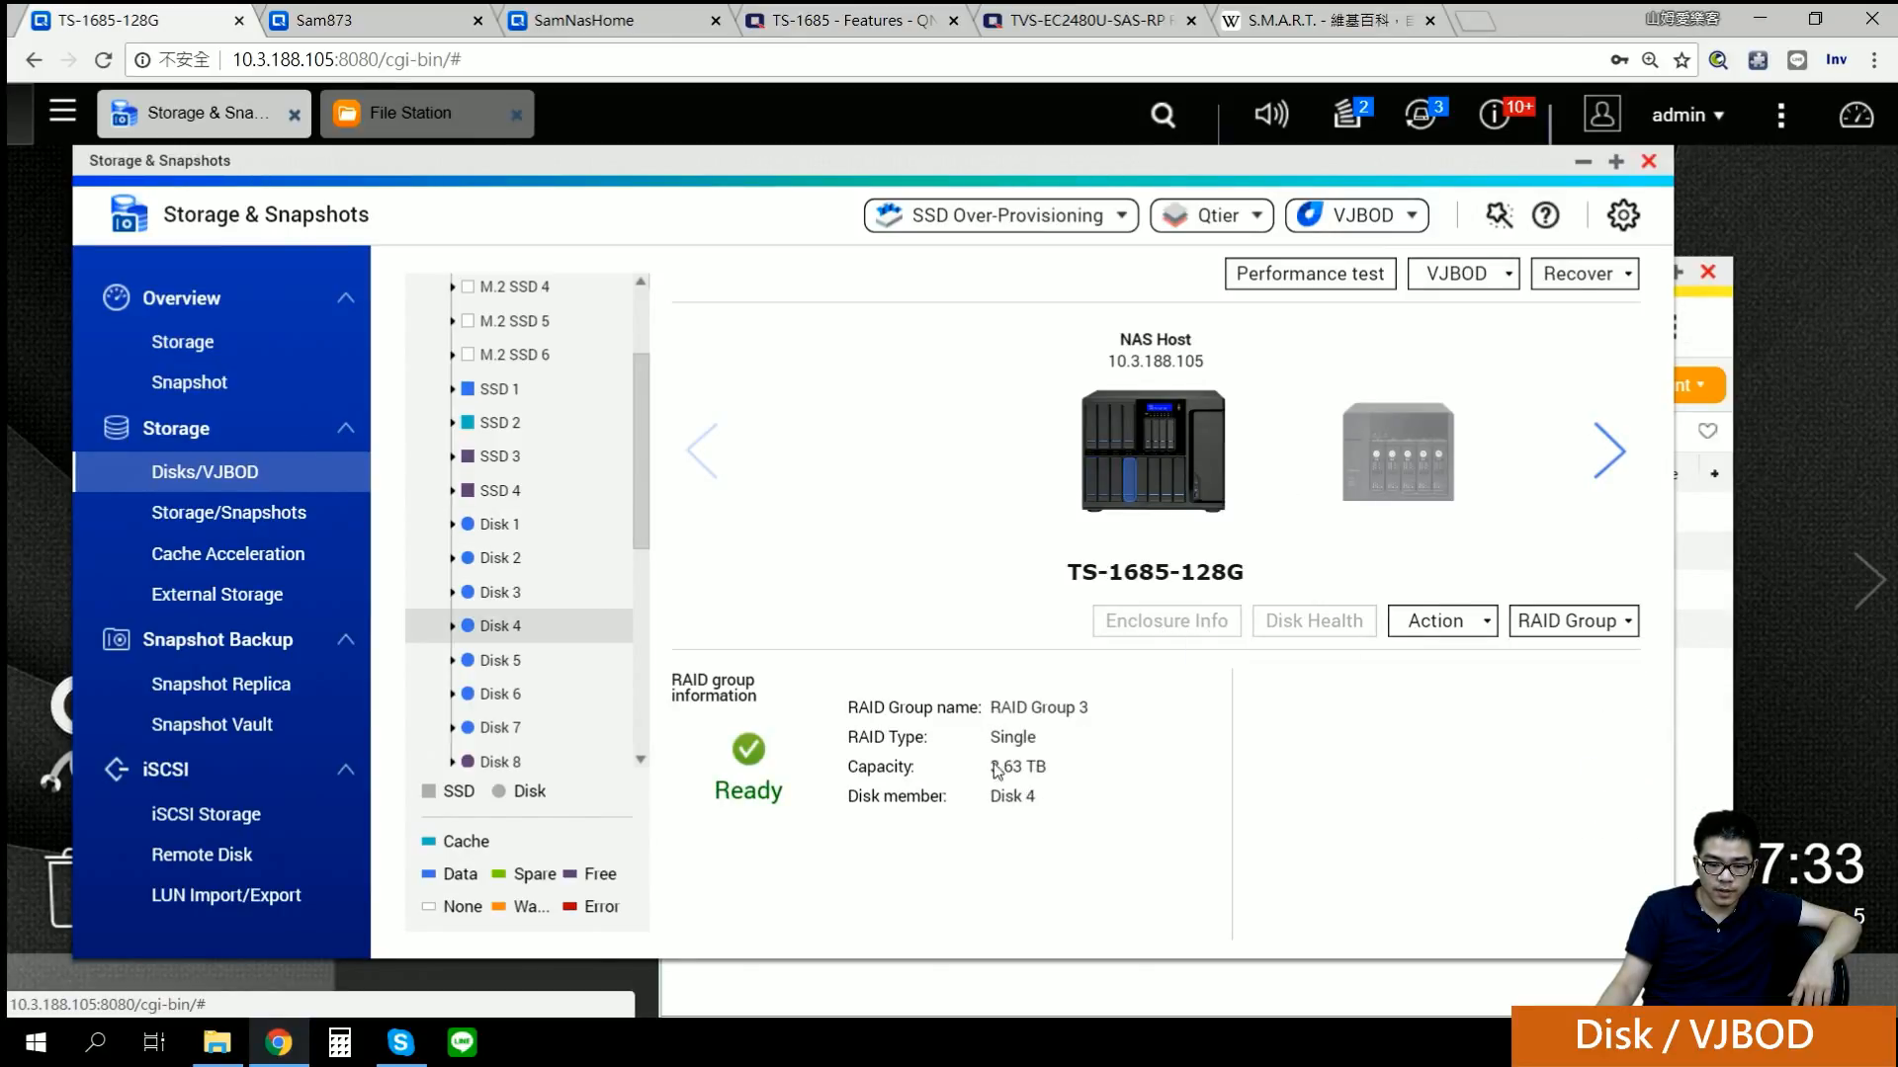
click(1574, 621)
click(1570, 809)
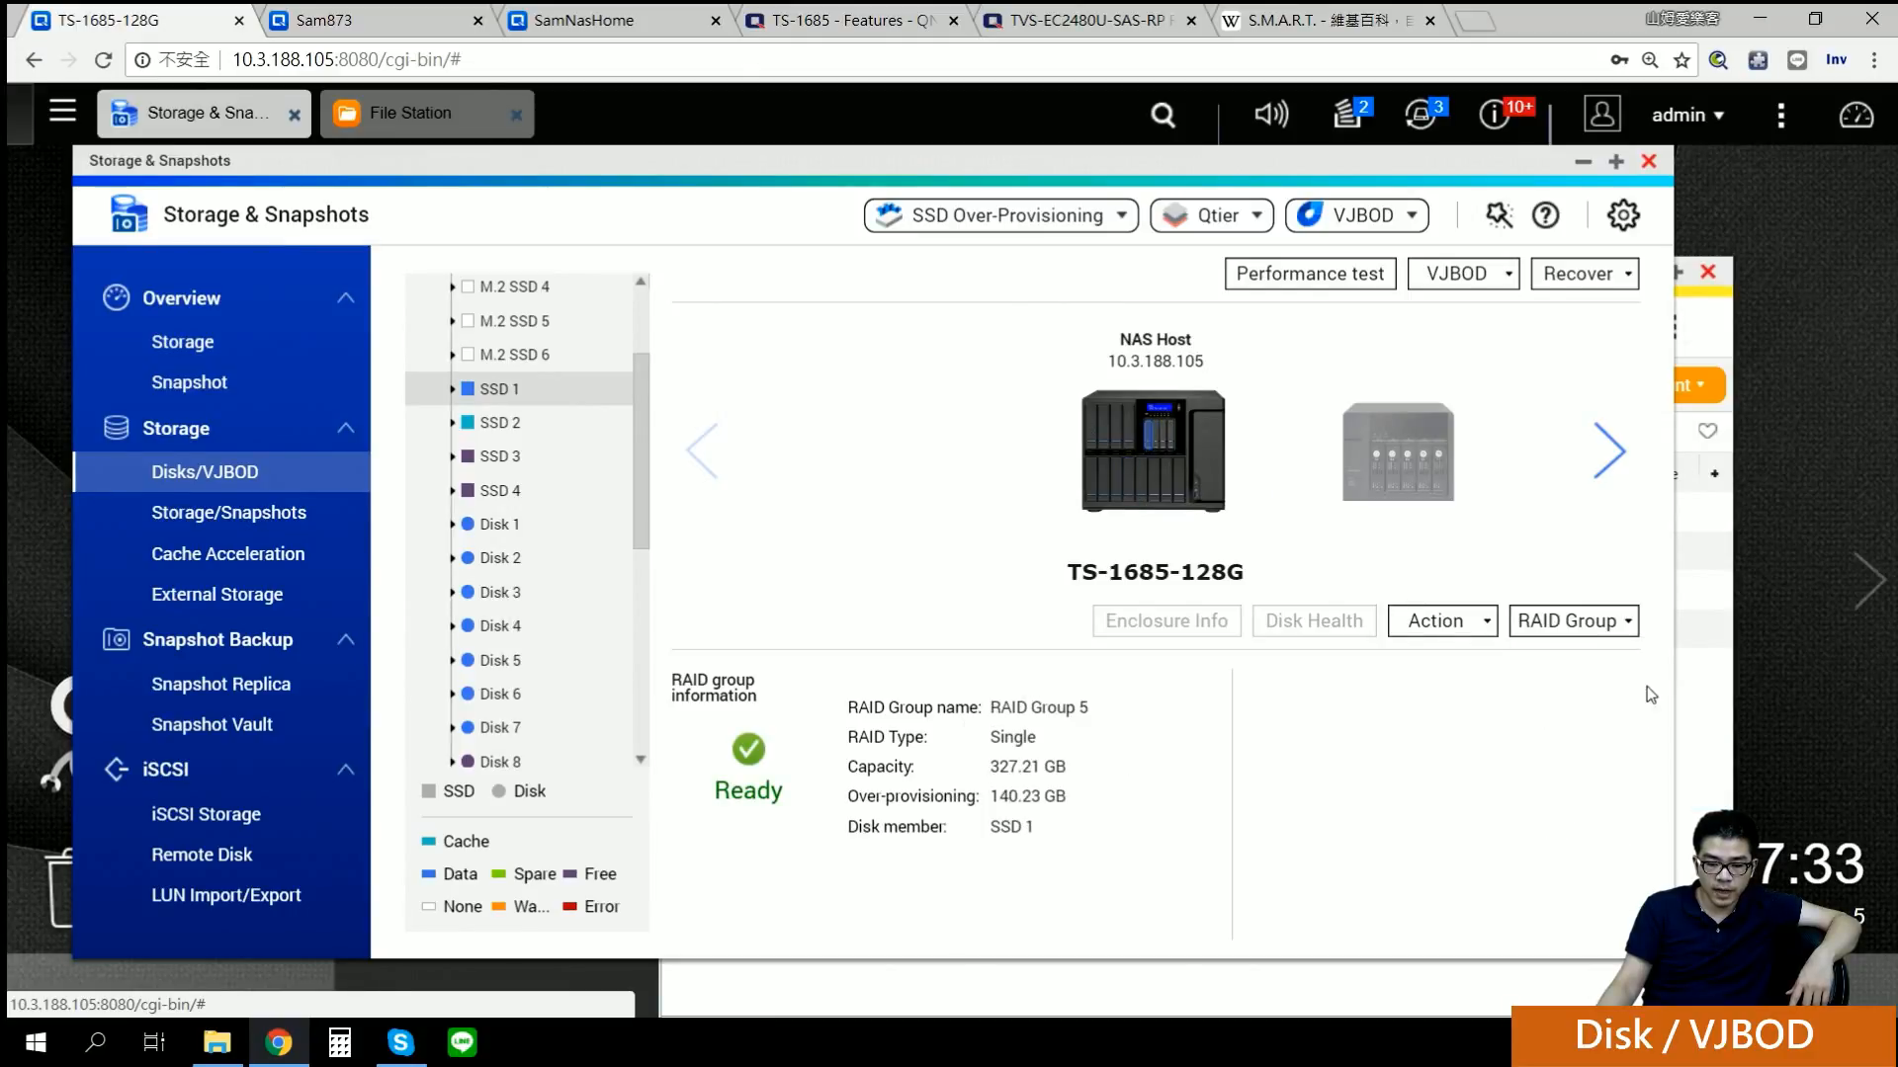
click(1600, 633)
click(1596, 830)
Step: View RAID Group 2, then show RAID Group 7 (RAID 5, 1.80 TB, Disks 5–7)
click(1603, 633)
click(1598, 719)
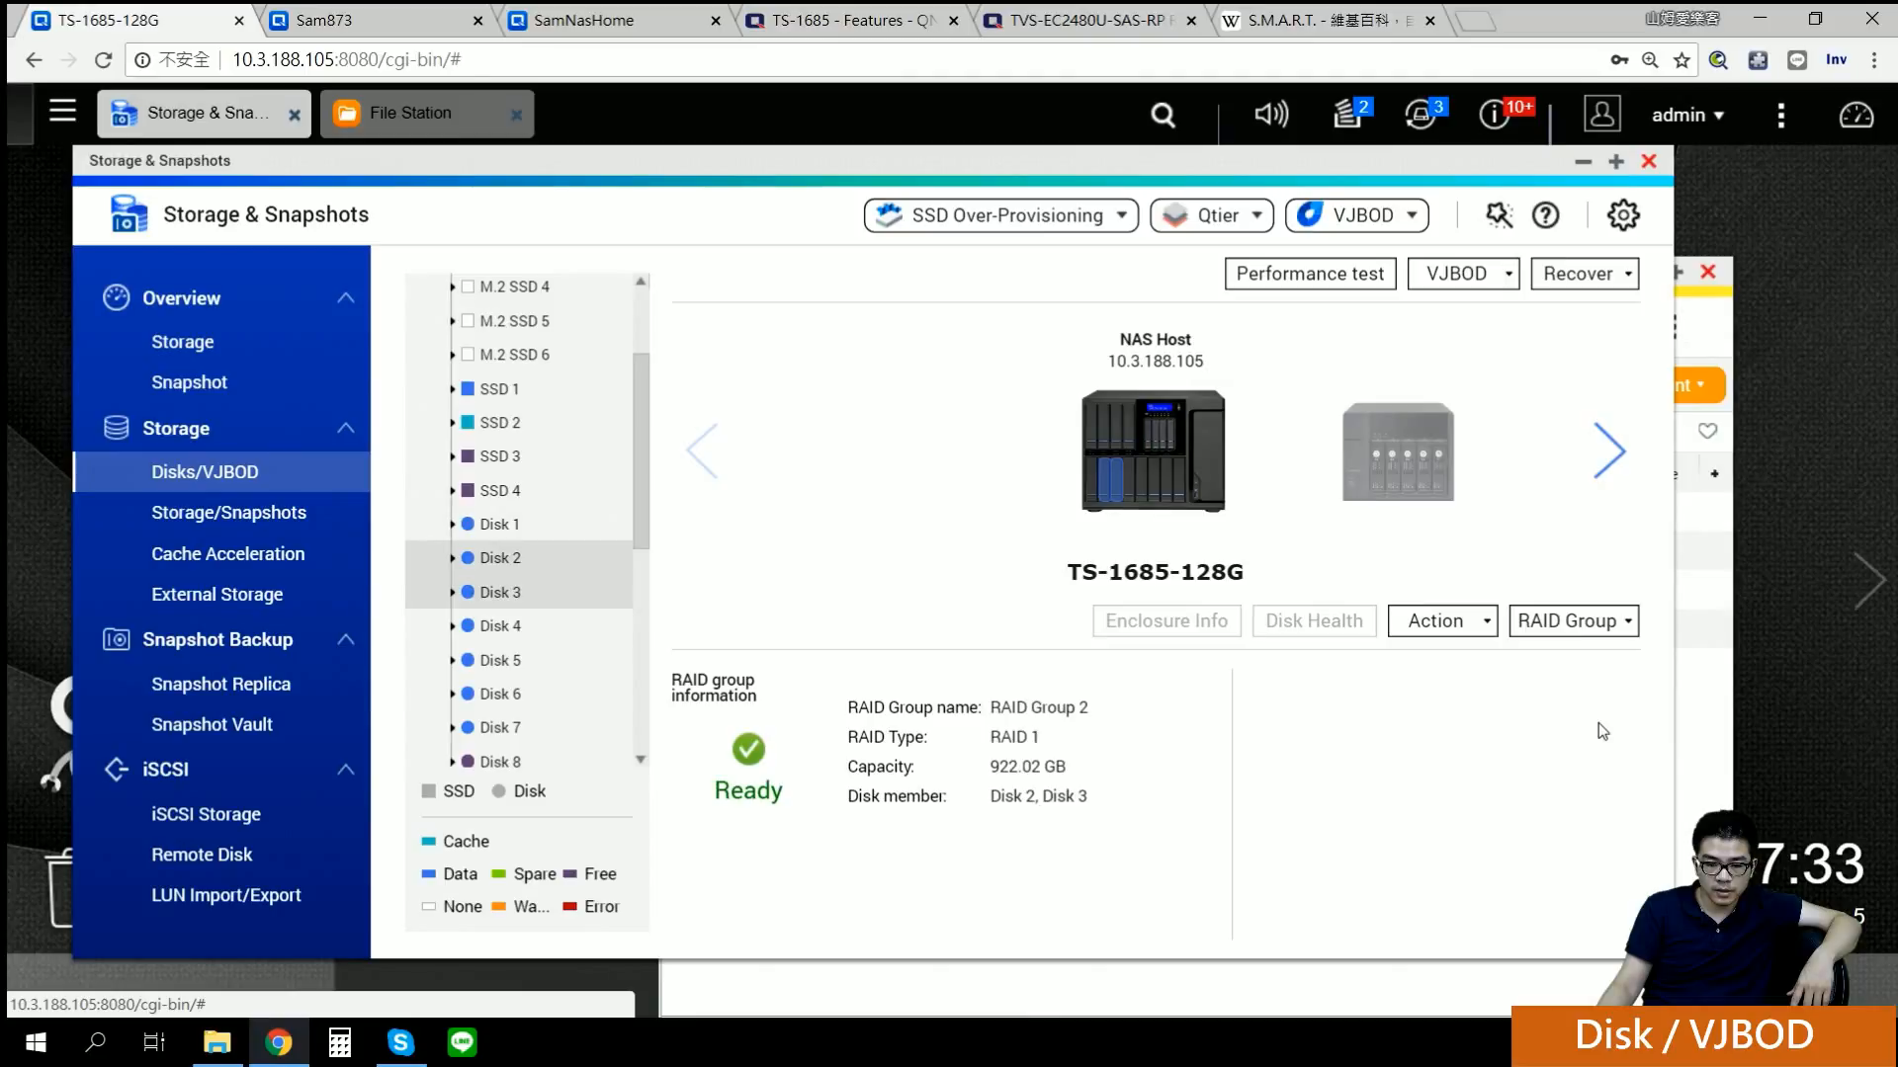
click(1565, 628)
click(1223, 736)
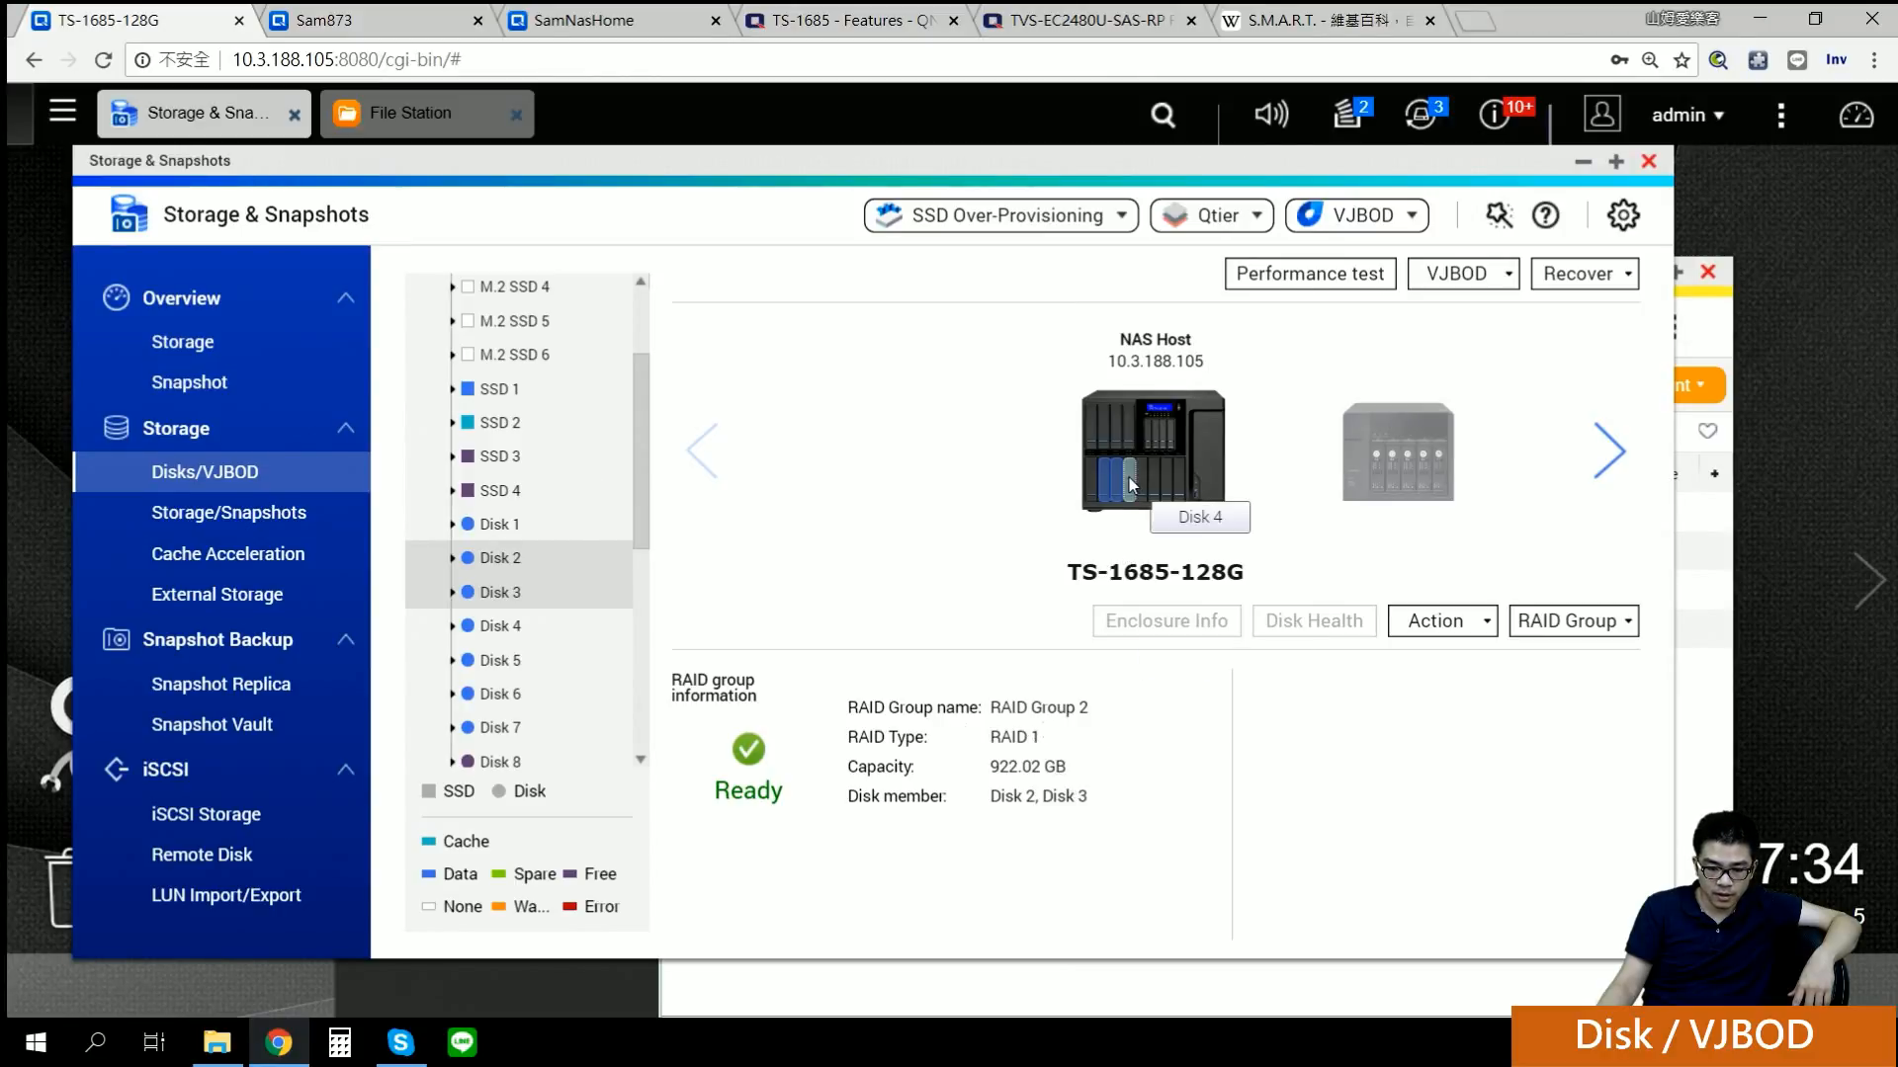
click(1571, 623)
click(1587, 864)
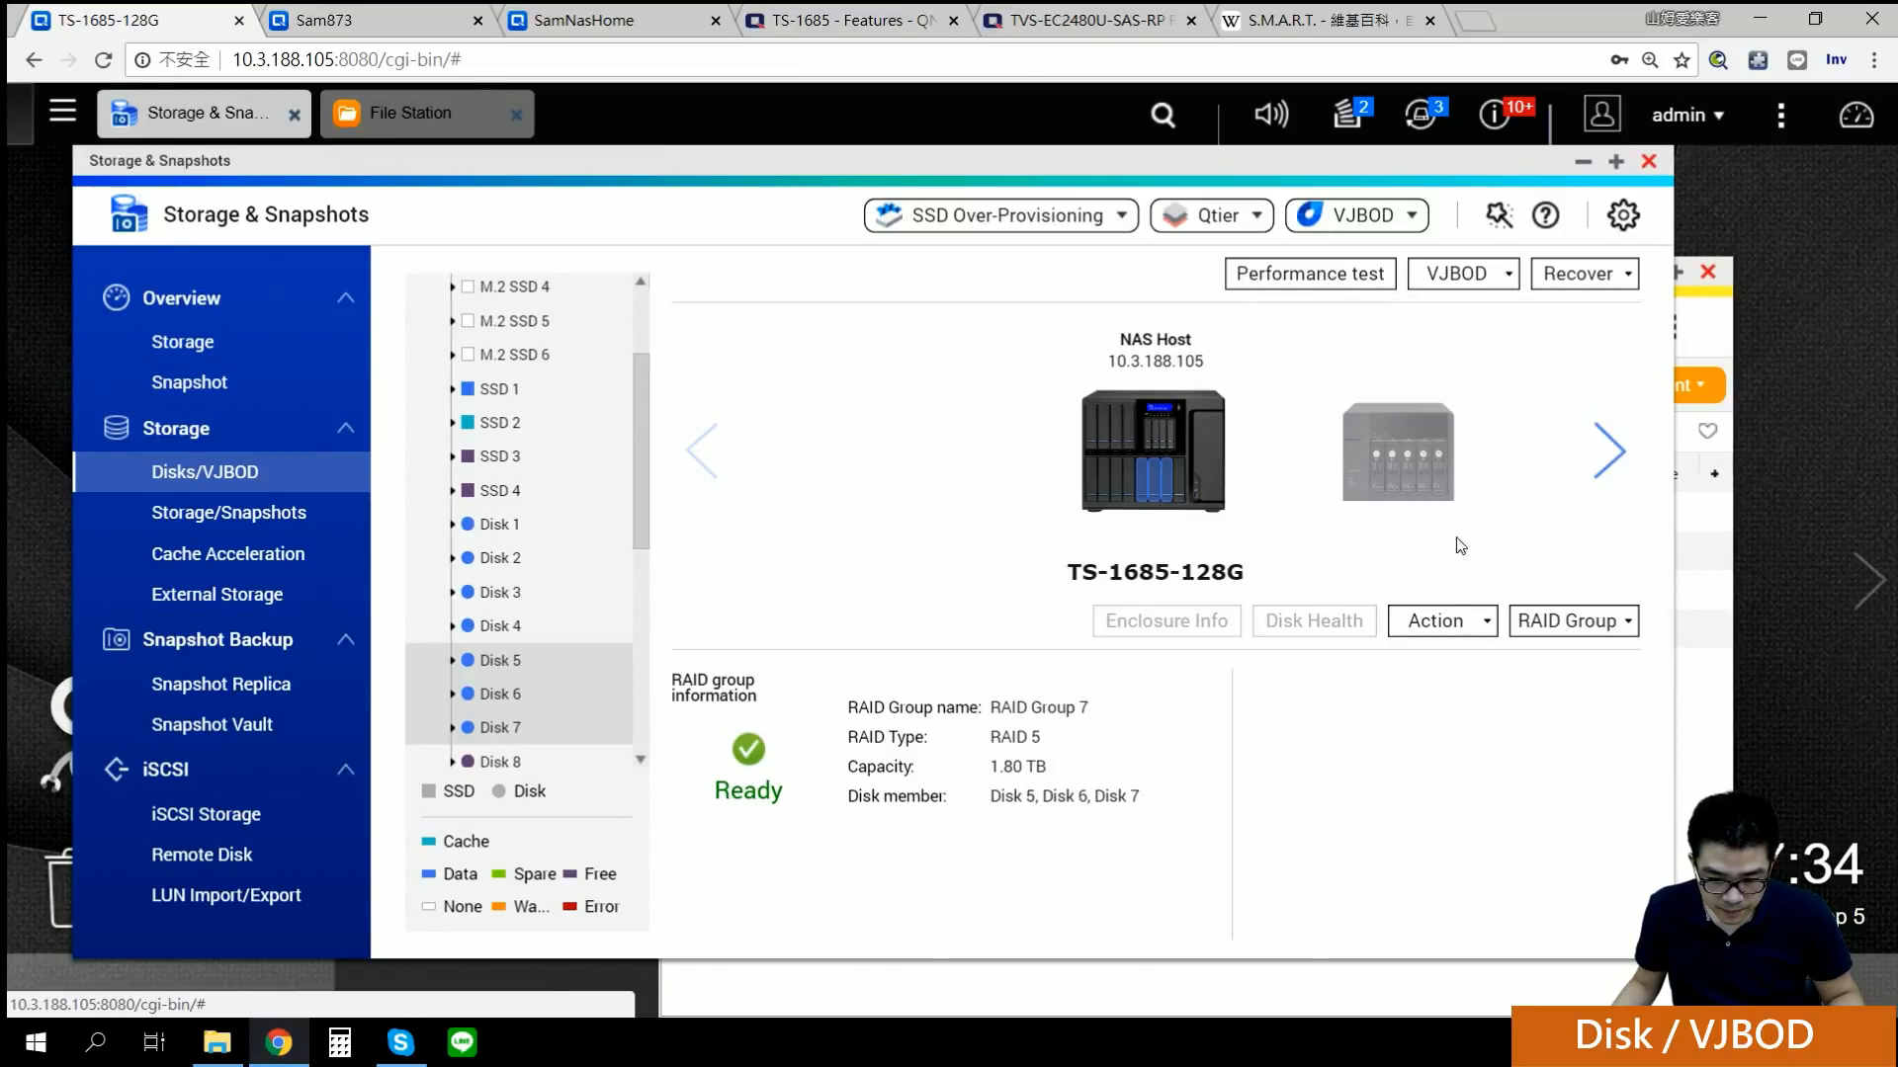
Step: On the Performance test page, select SSD 2 and review its IOPS read result chart
click(1610, 282)
click(1467, 282)
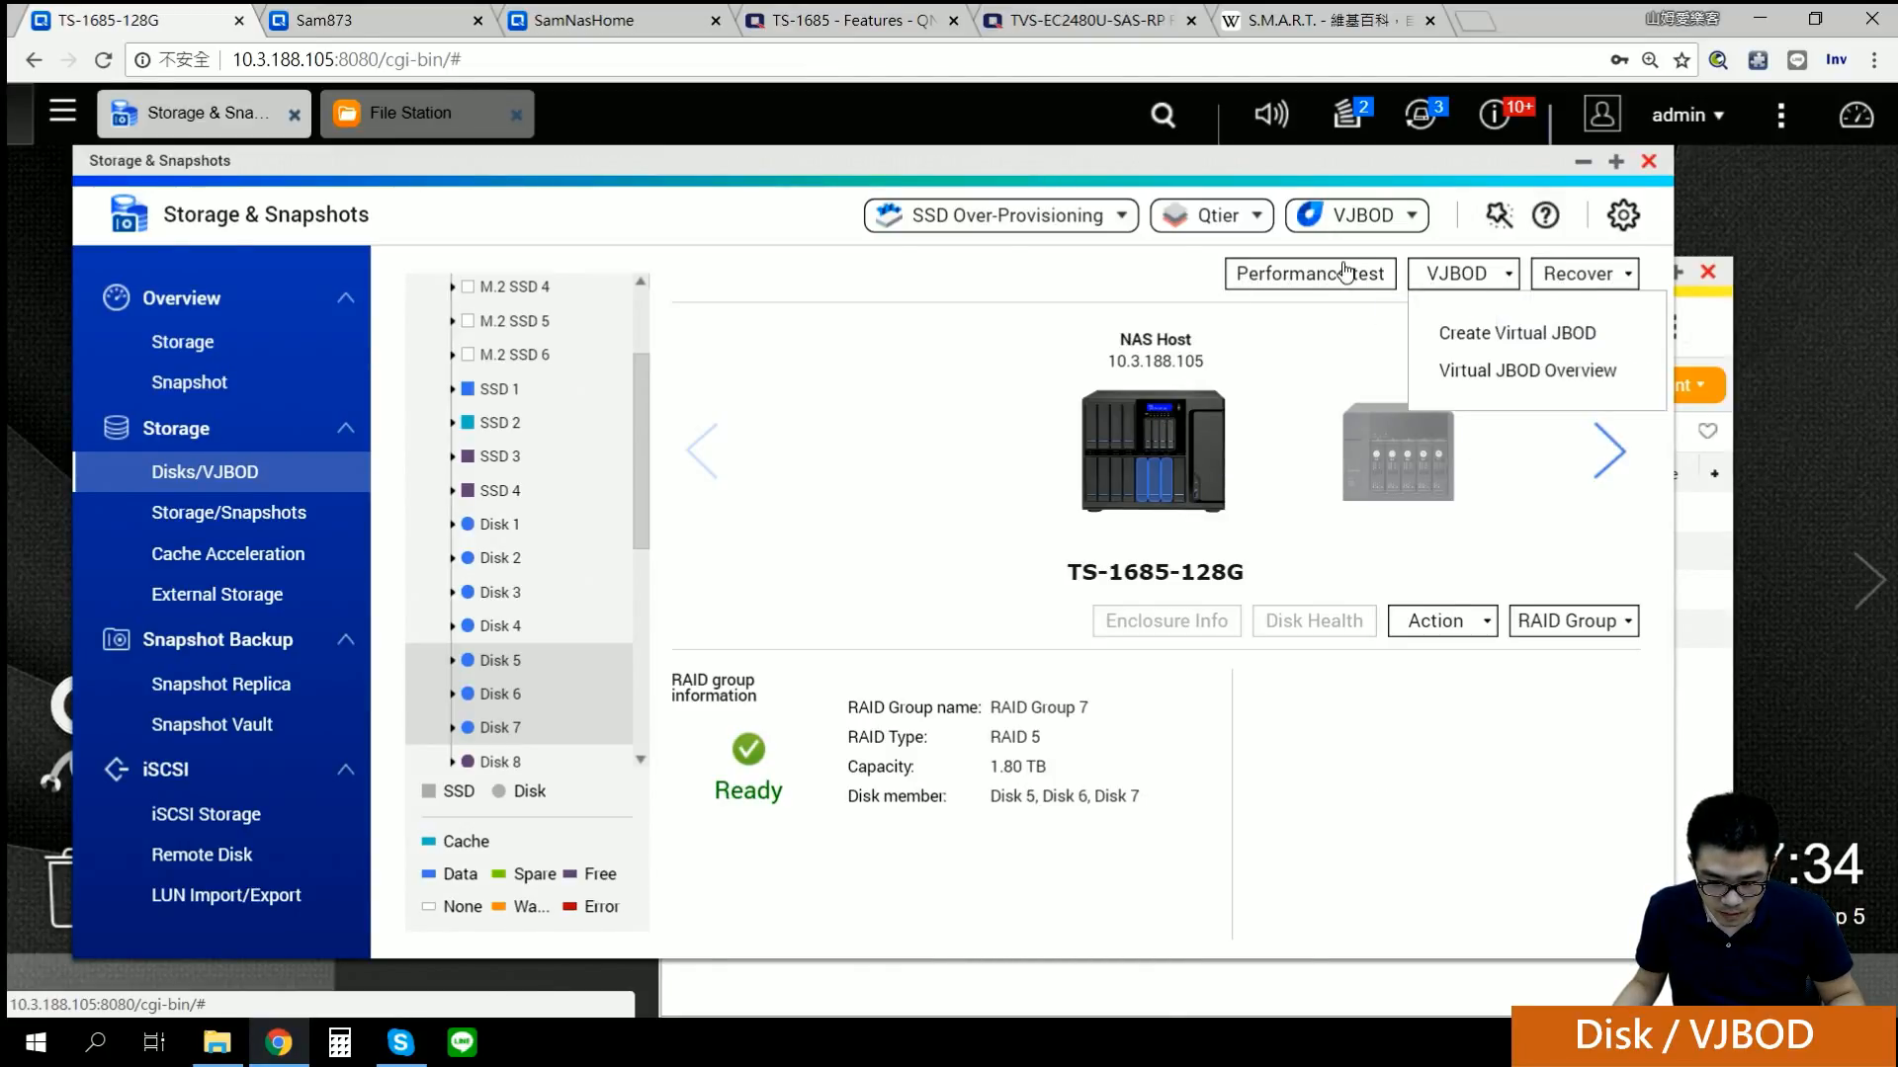
click(1336, 272)
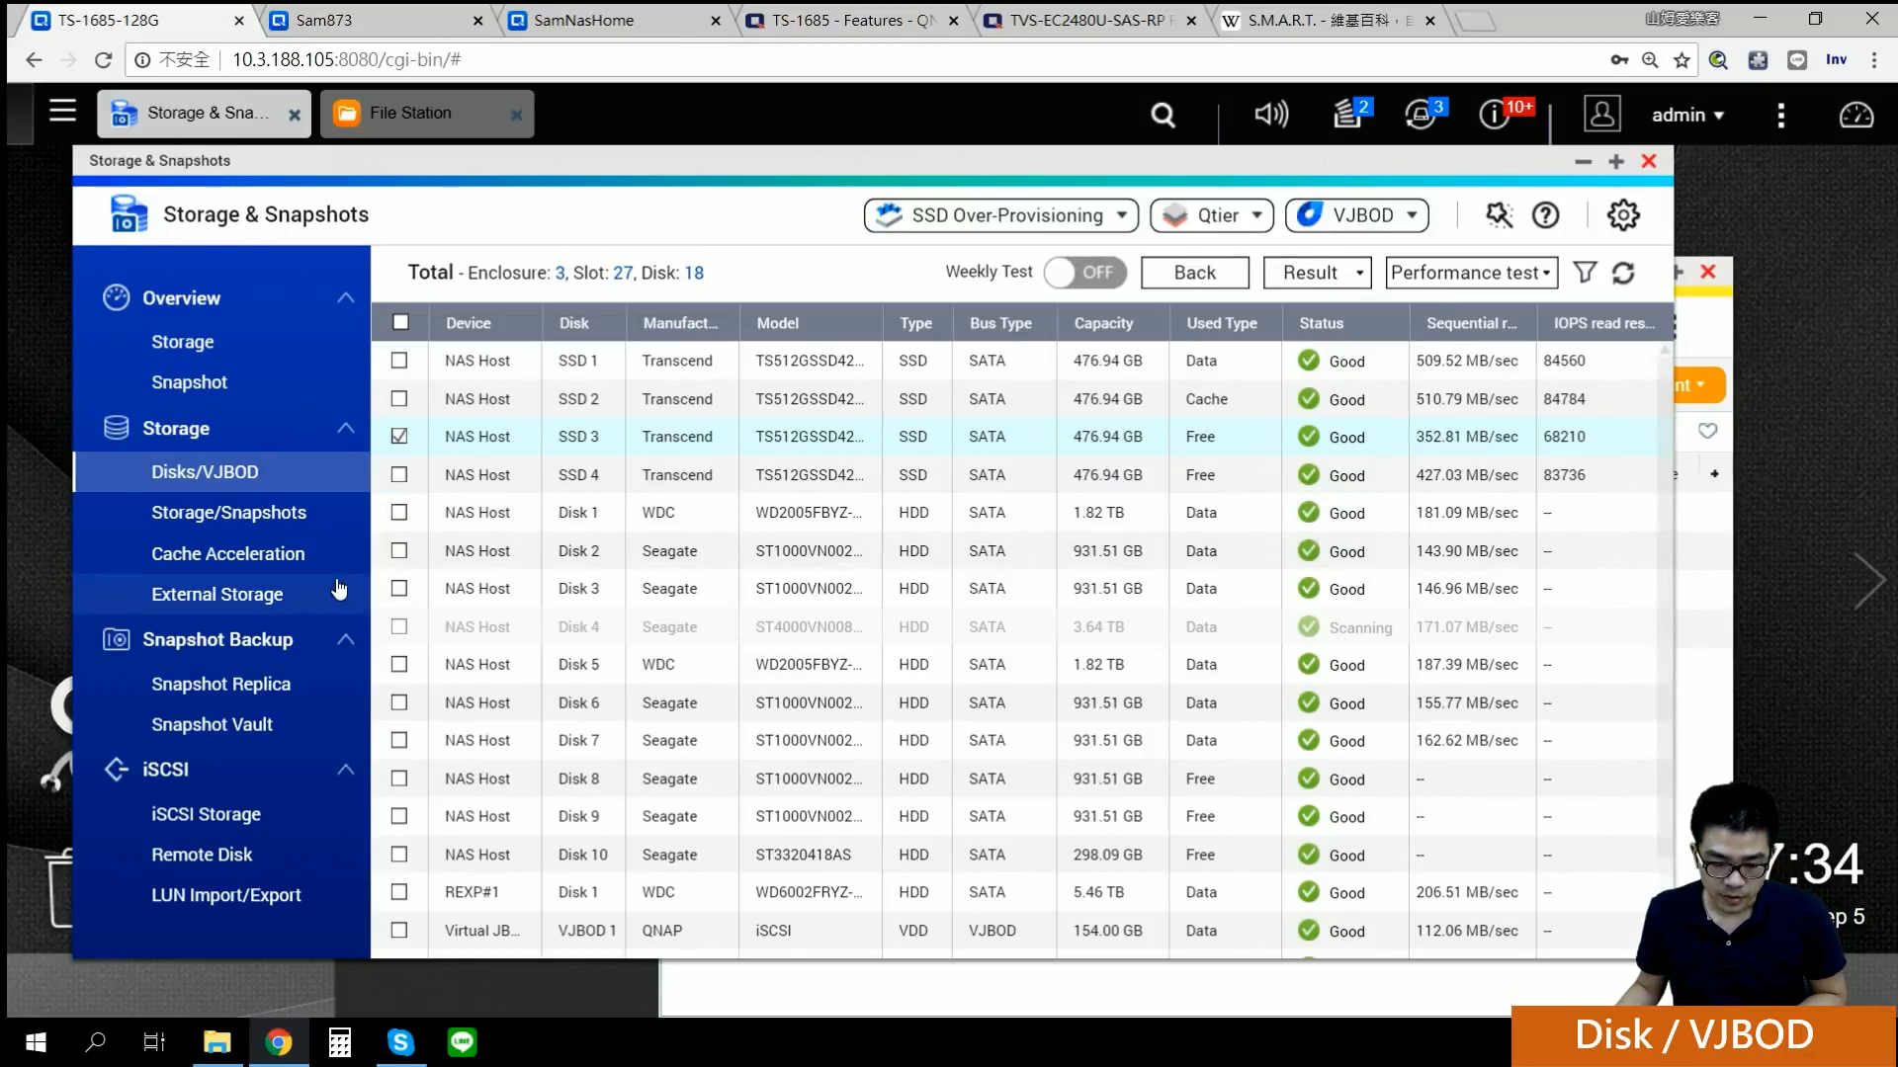
click(405, 435)
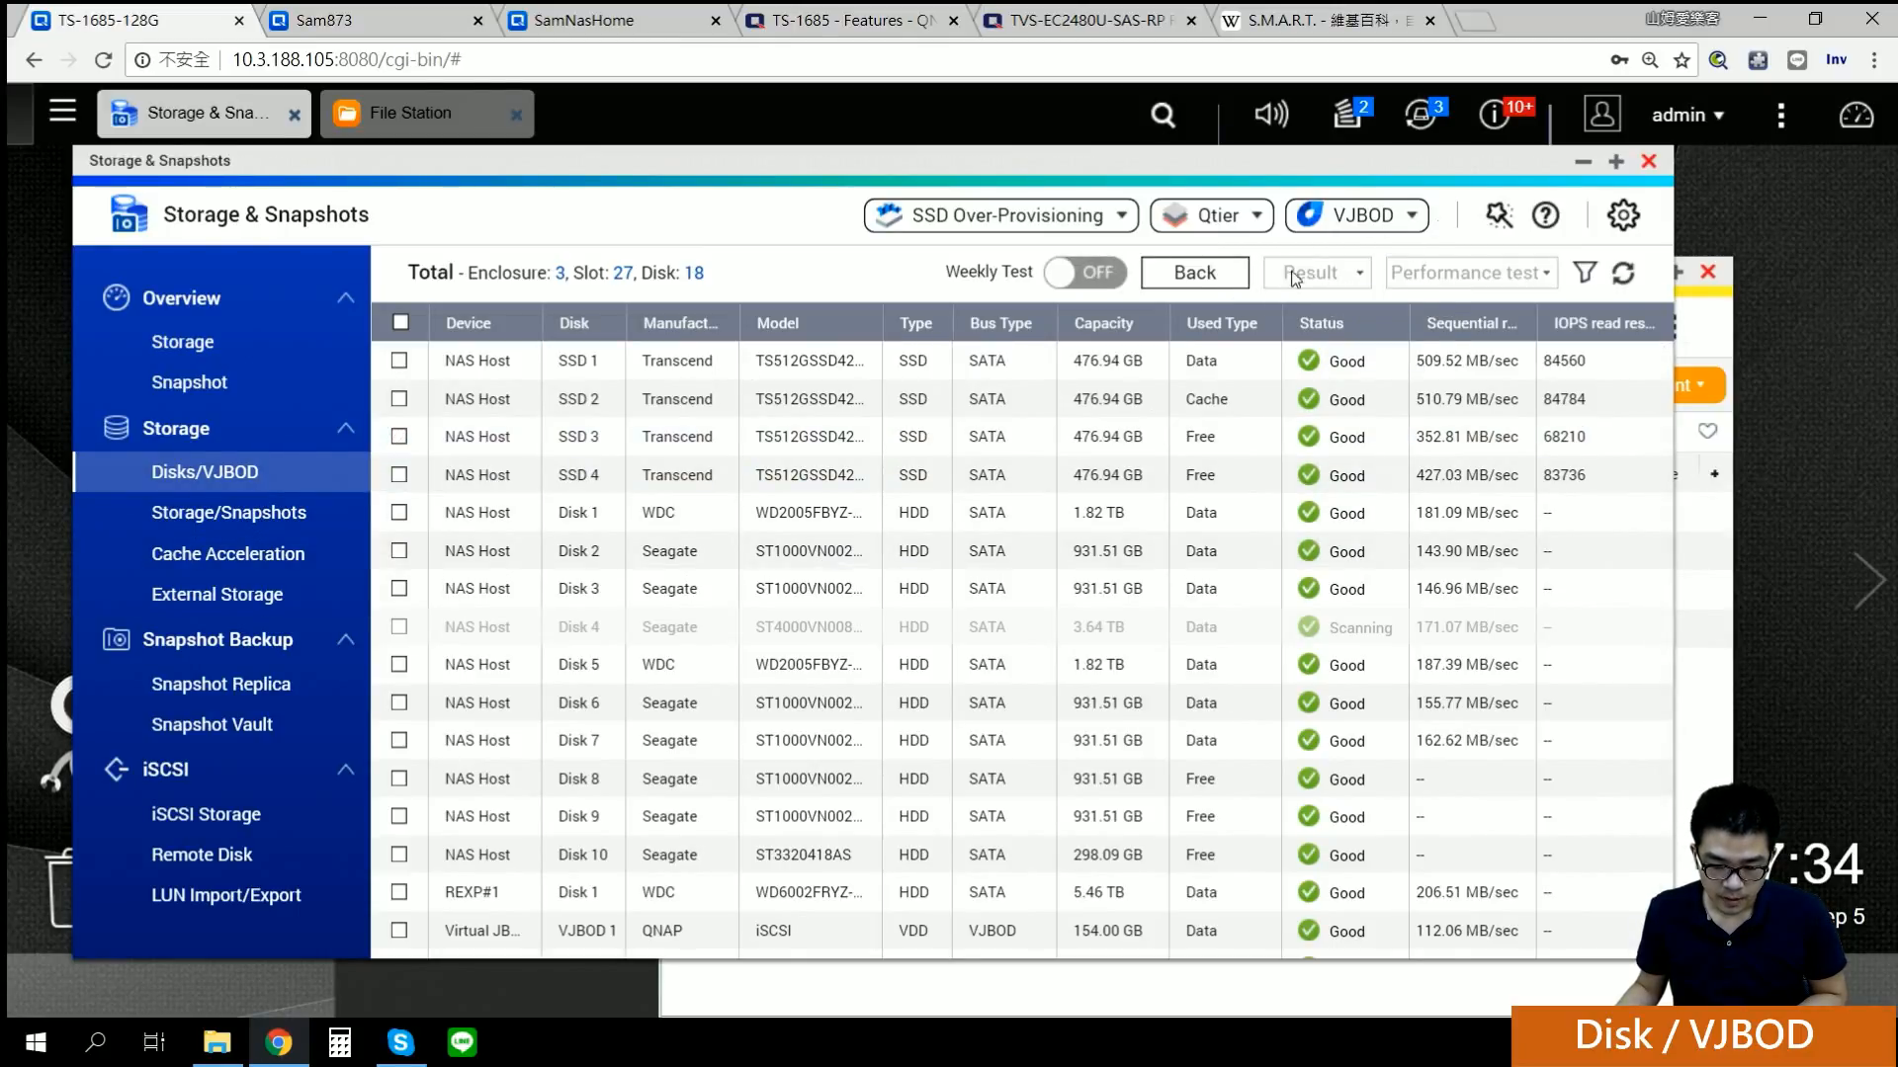
click(402, 400)
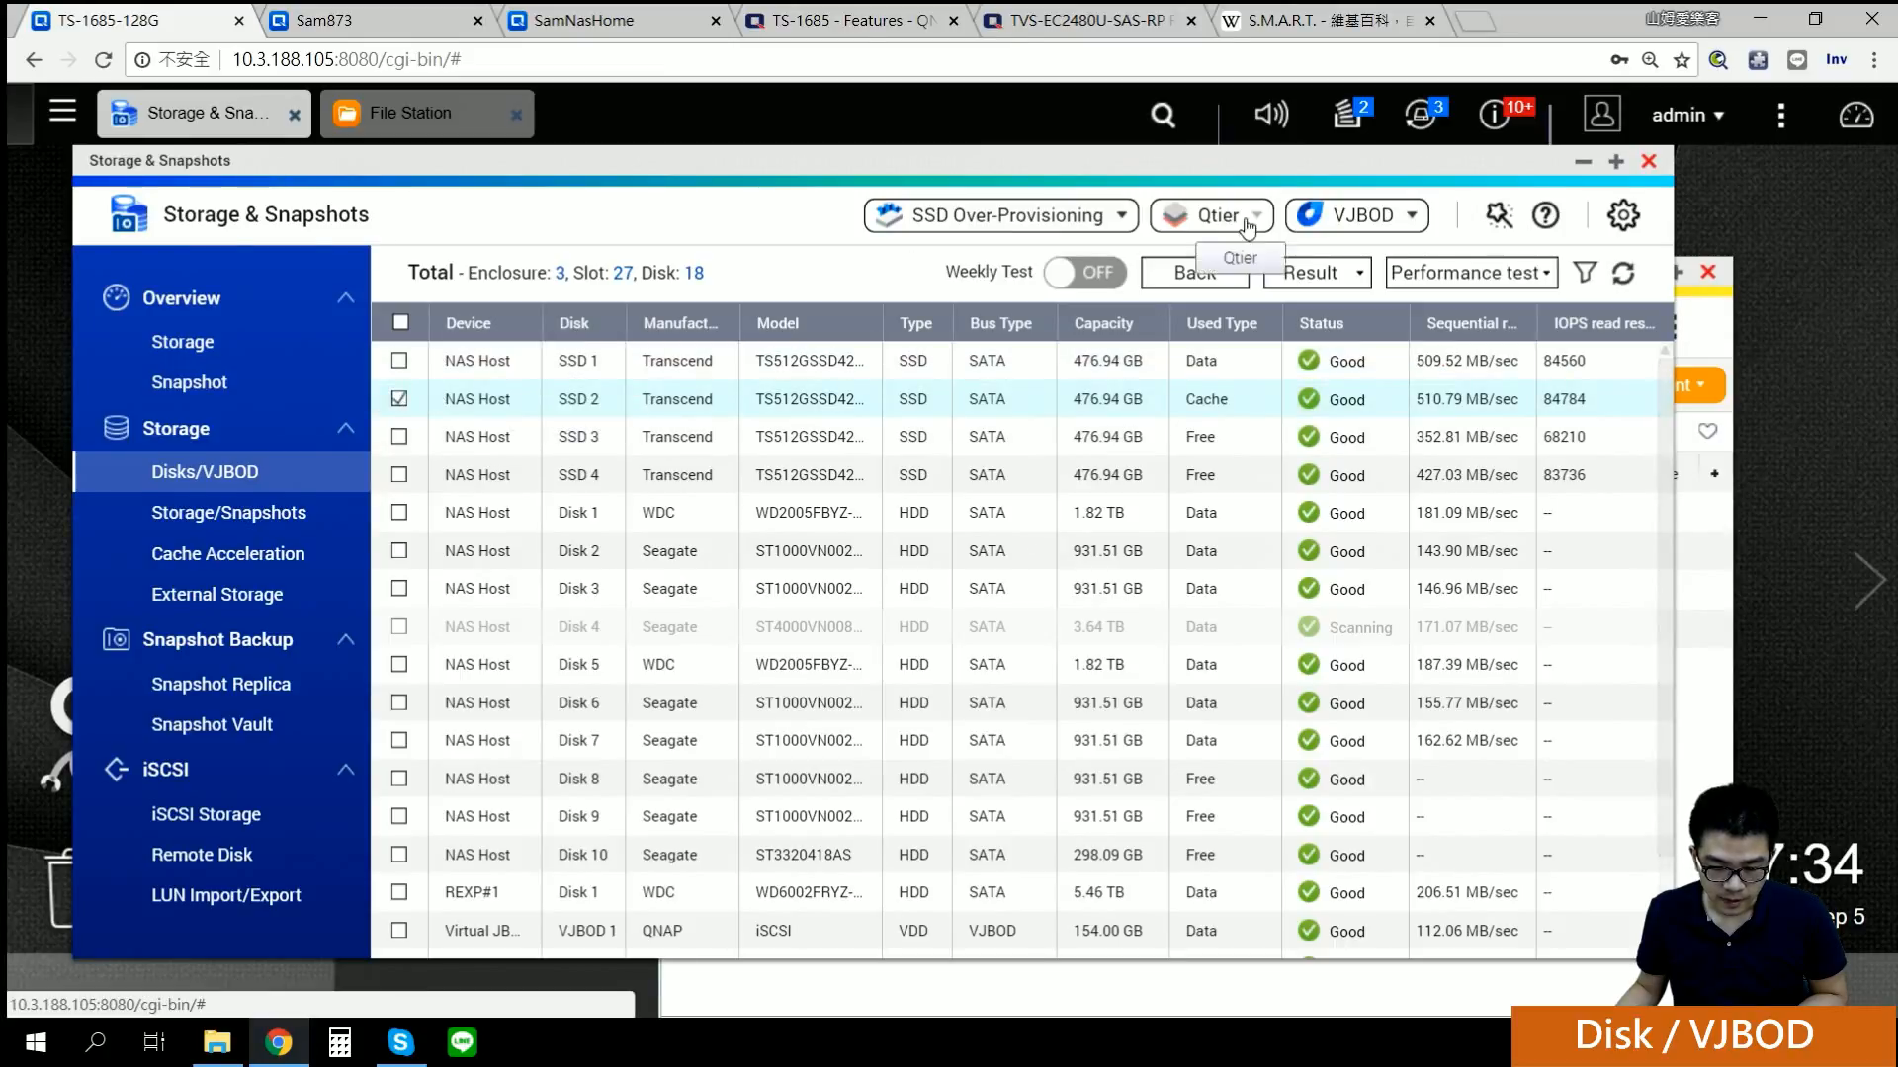
click(1314, 273)
click(1344, 330)
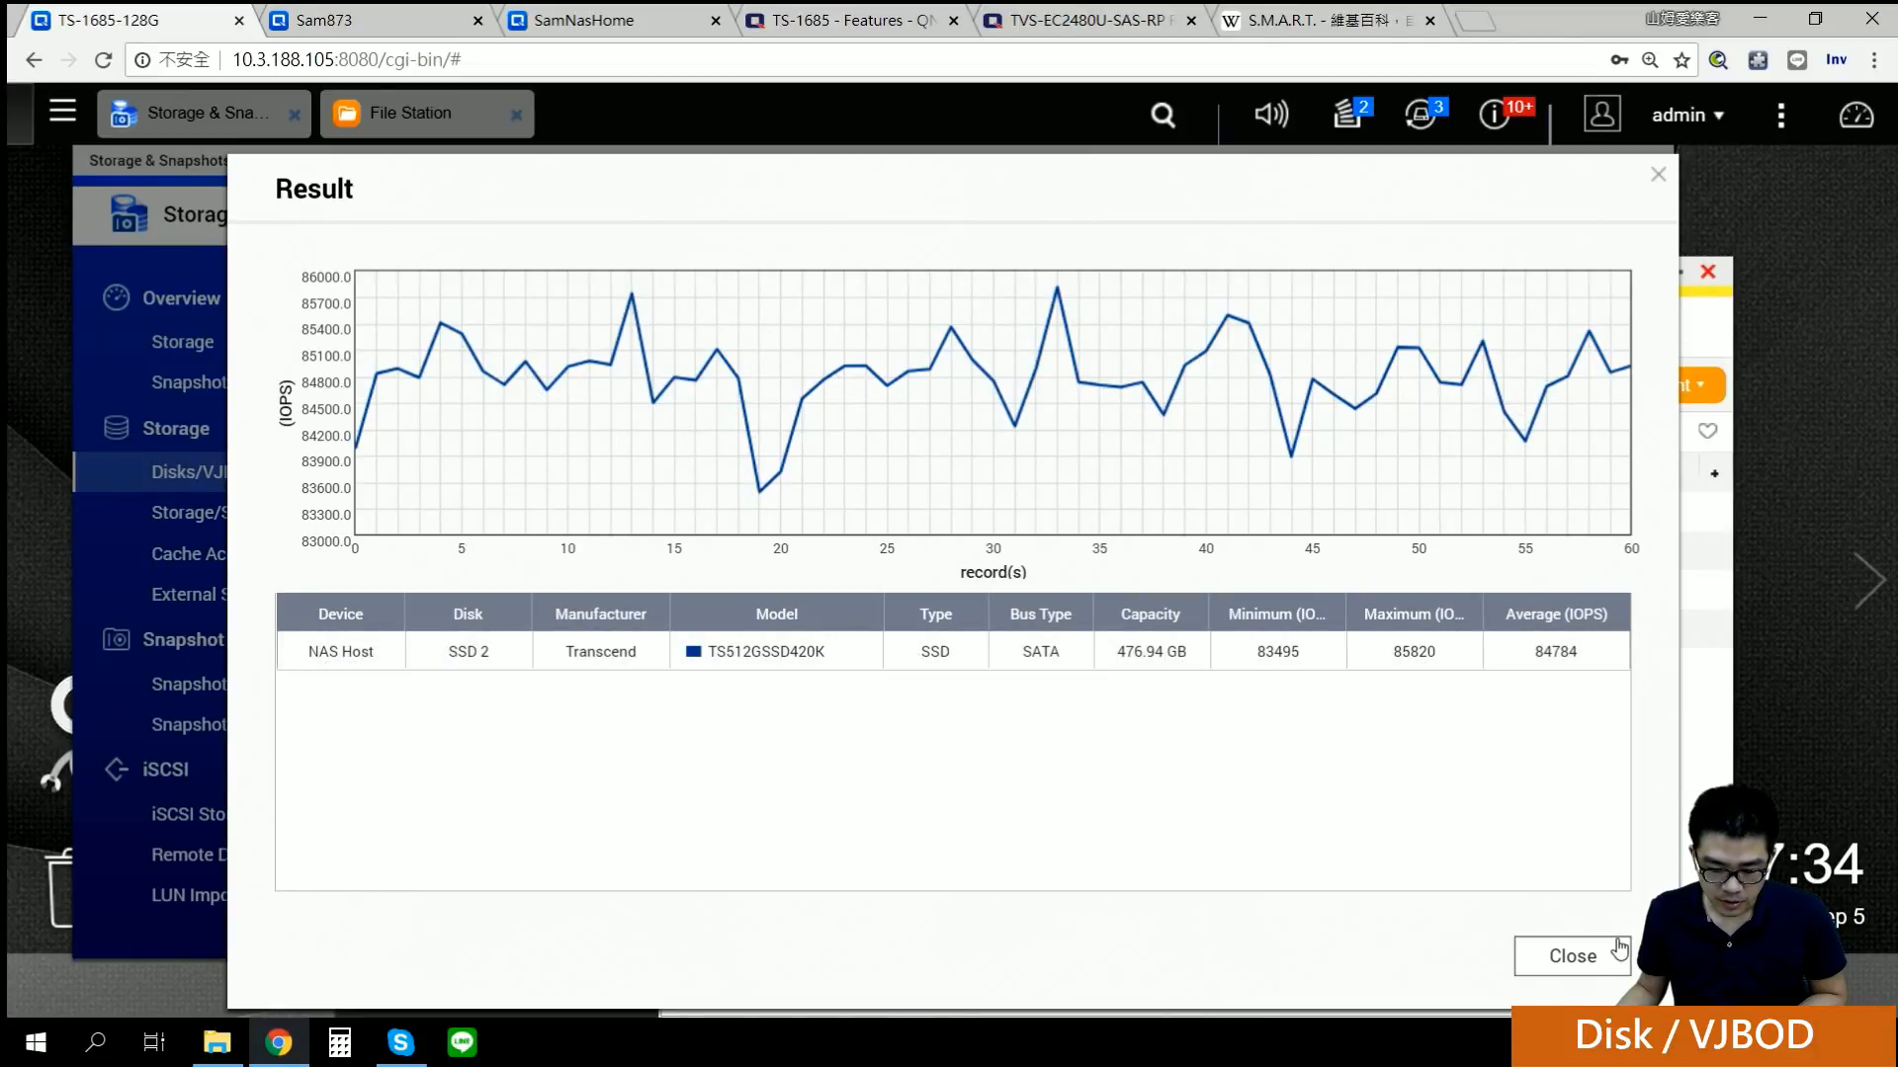
click(1589, 959)
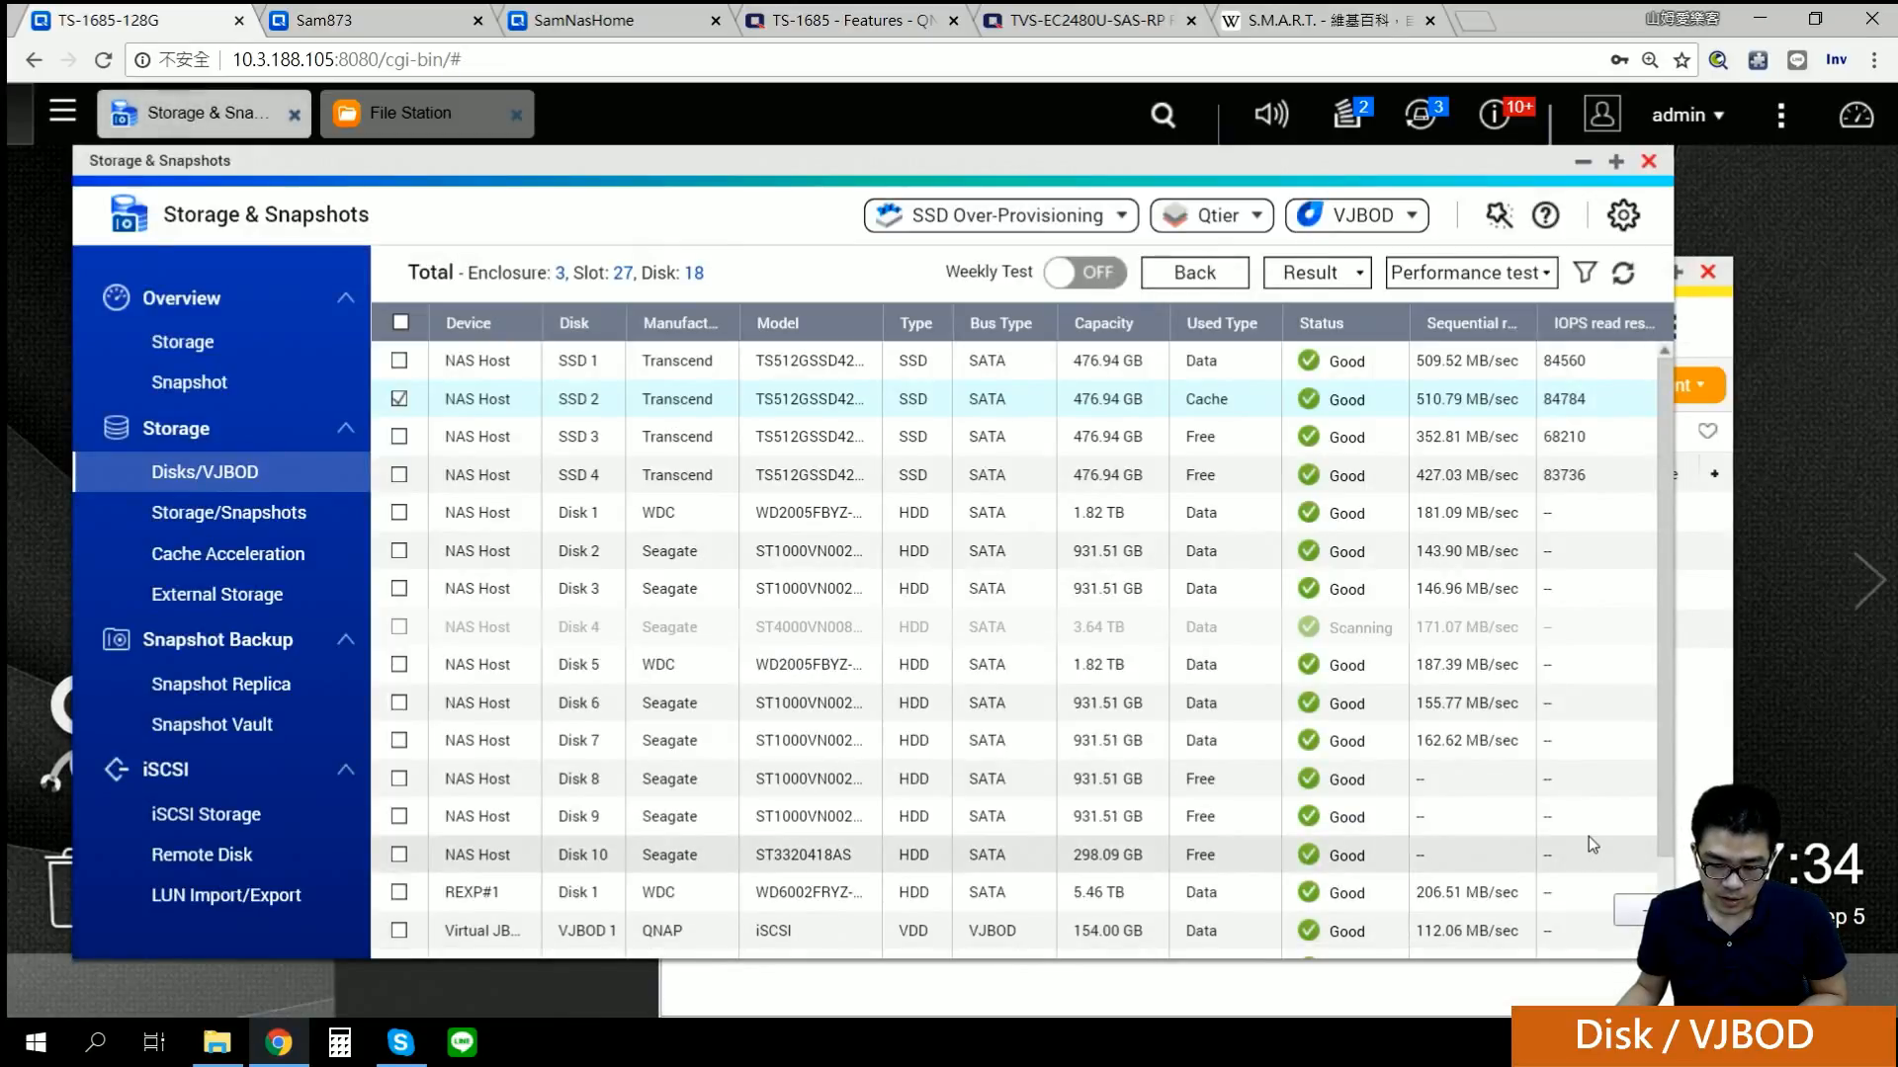
Step: Select Disk 3 and start an IOPS read performance test on it
click(1518, 280)
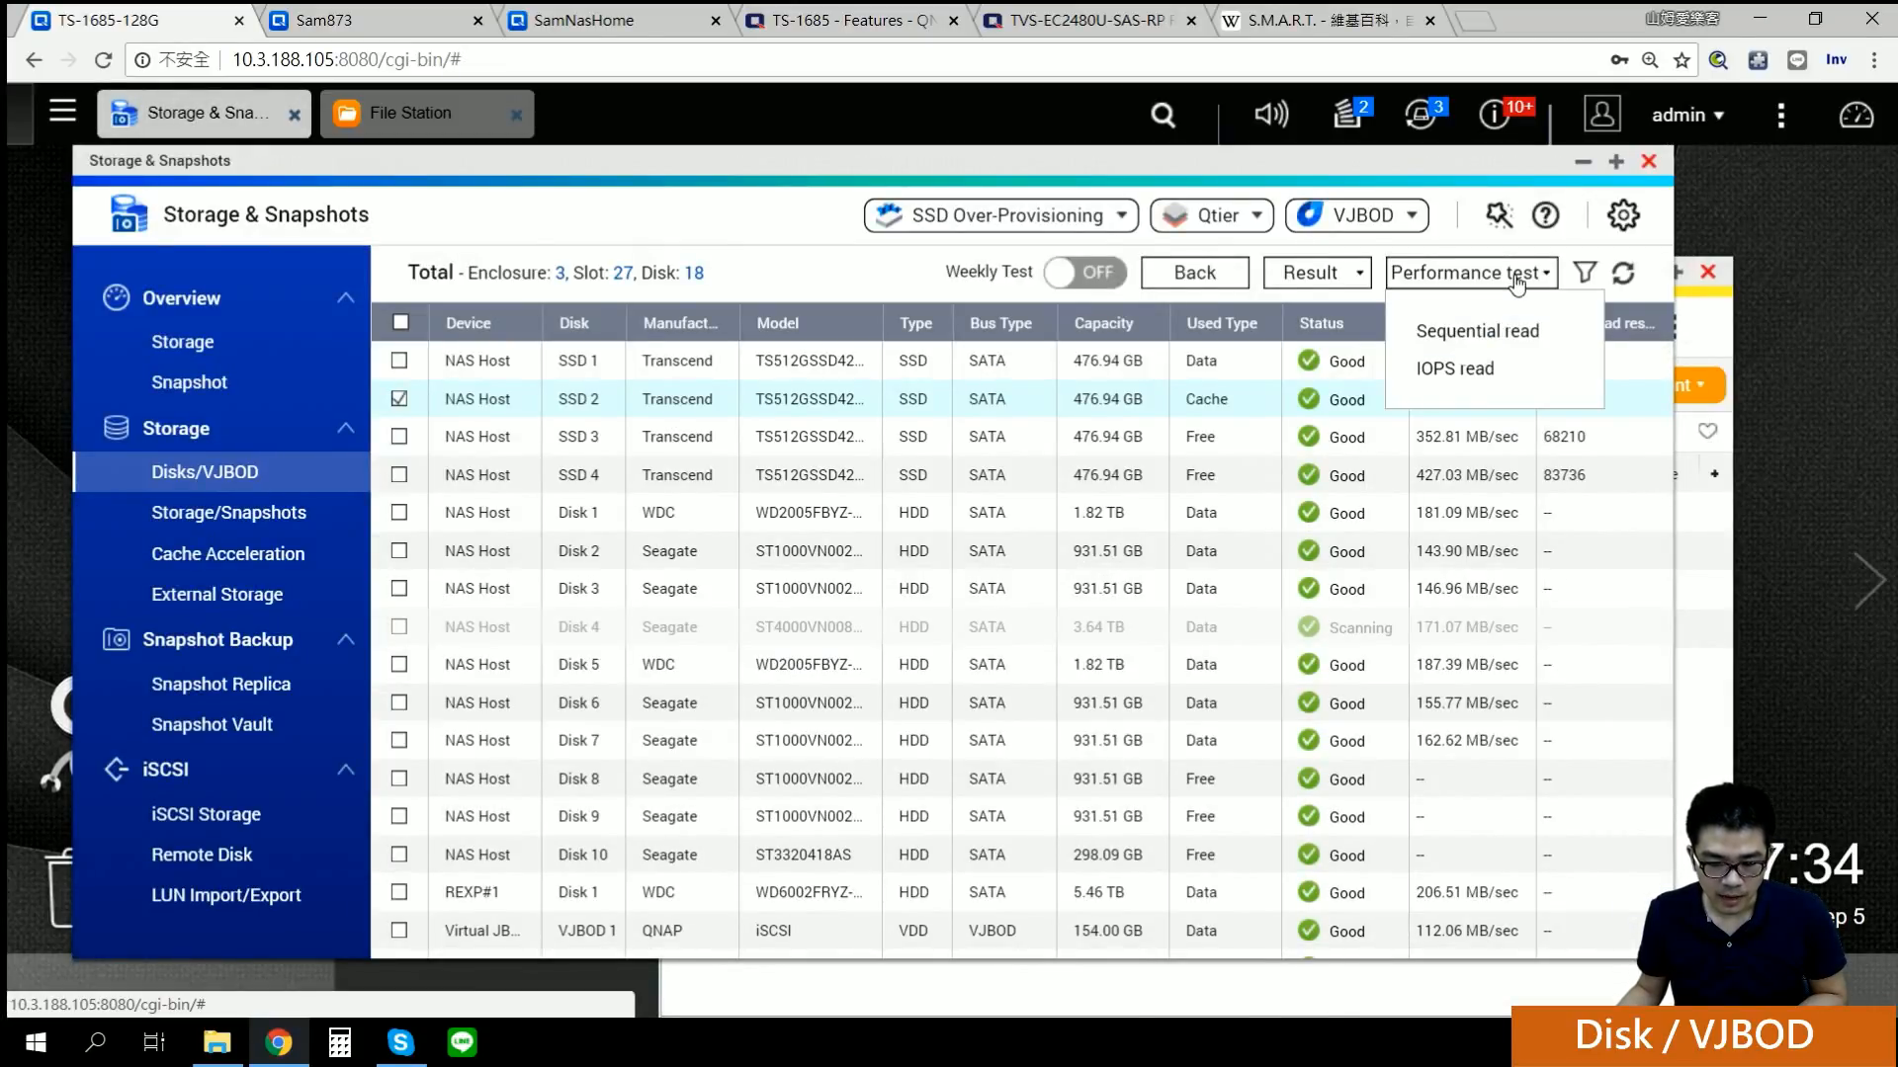
click(1582, 593)
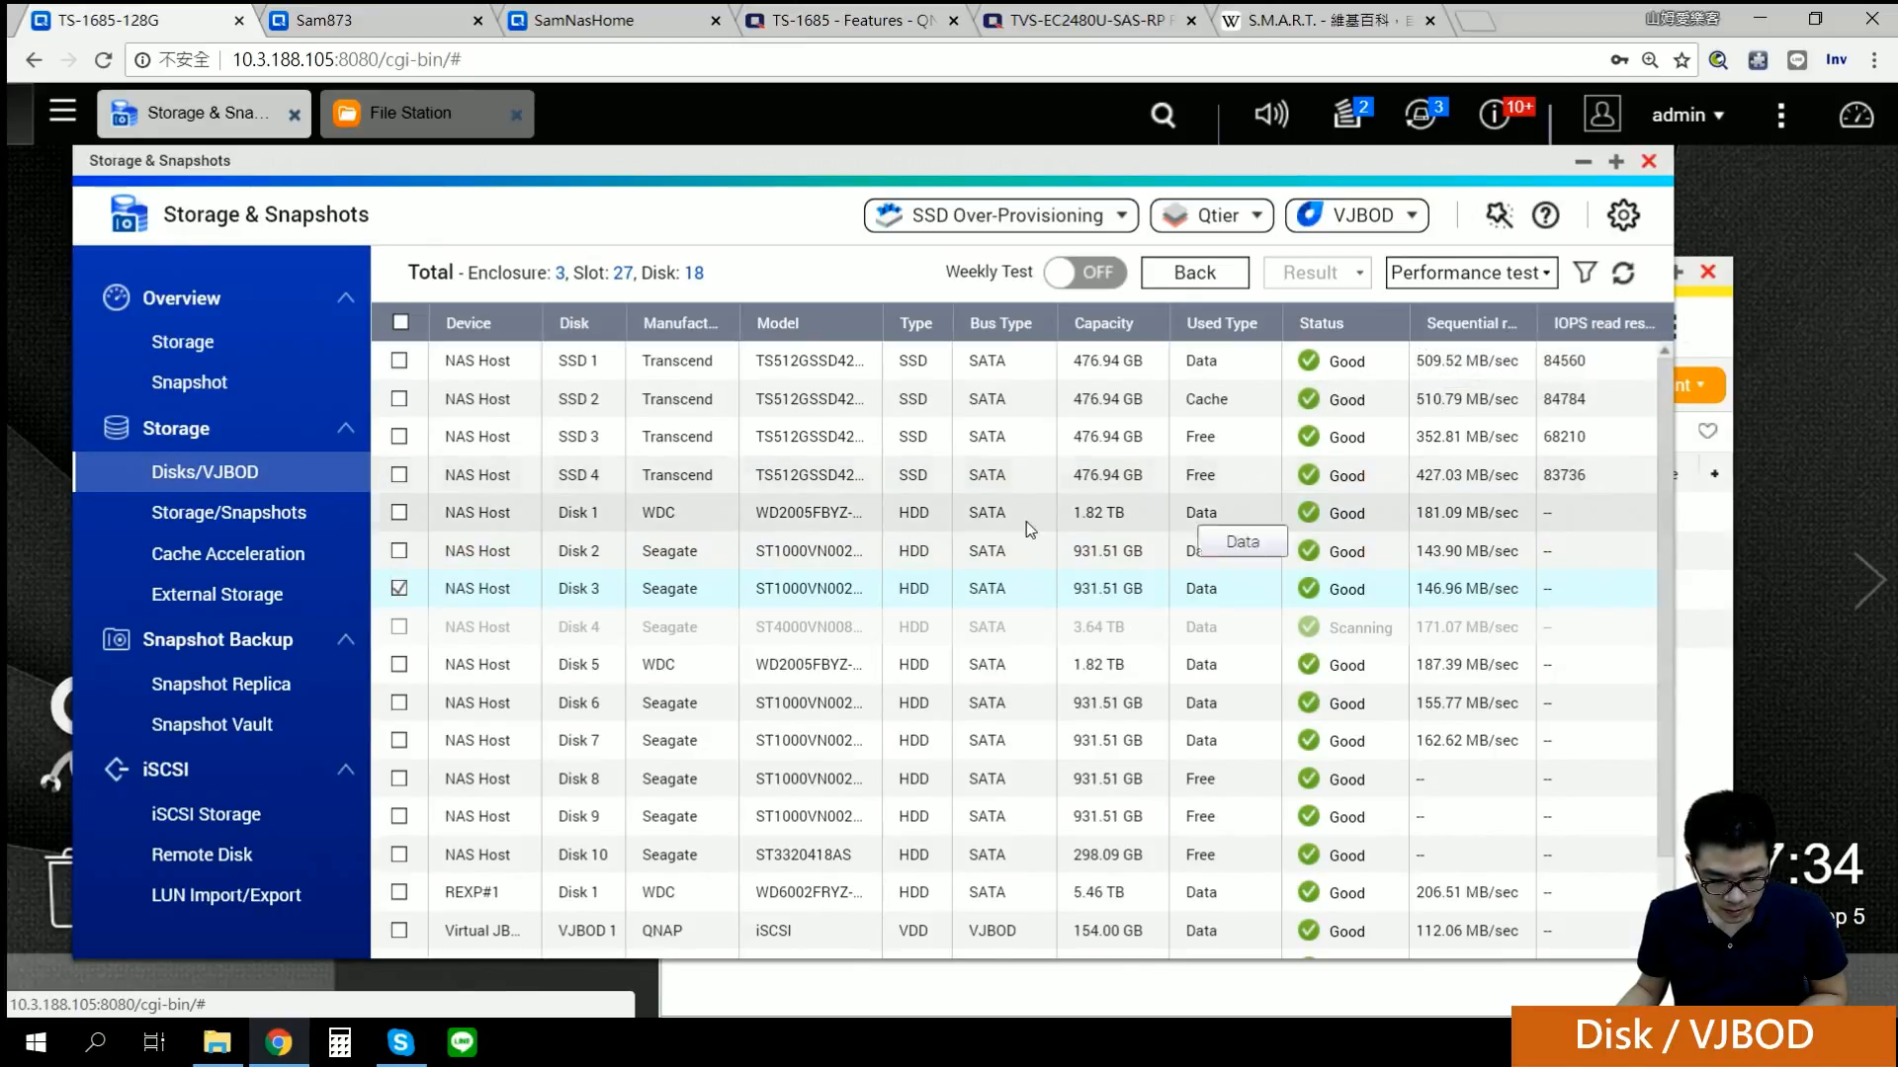
click(1470, 273)
click(1494, 374)
click(1164, 693)
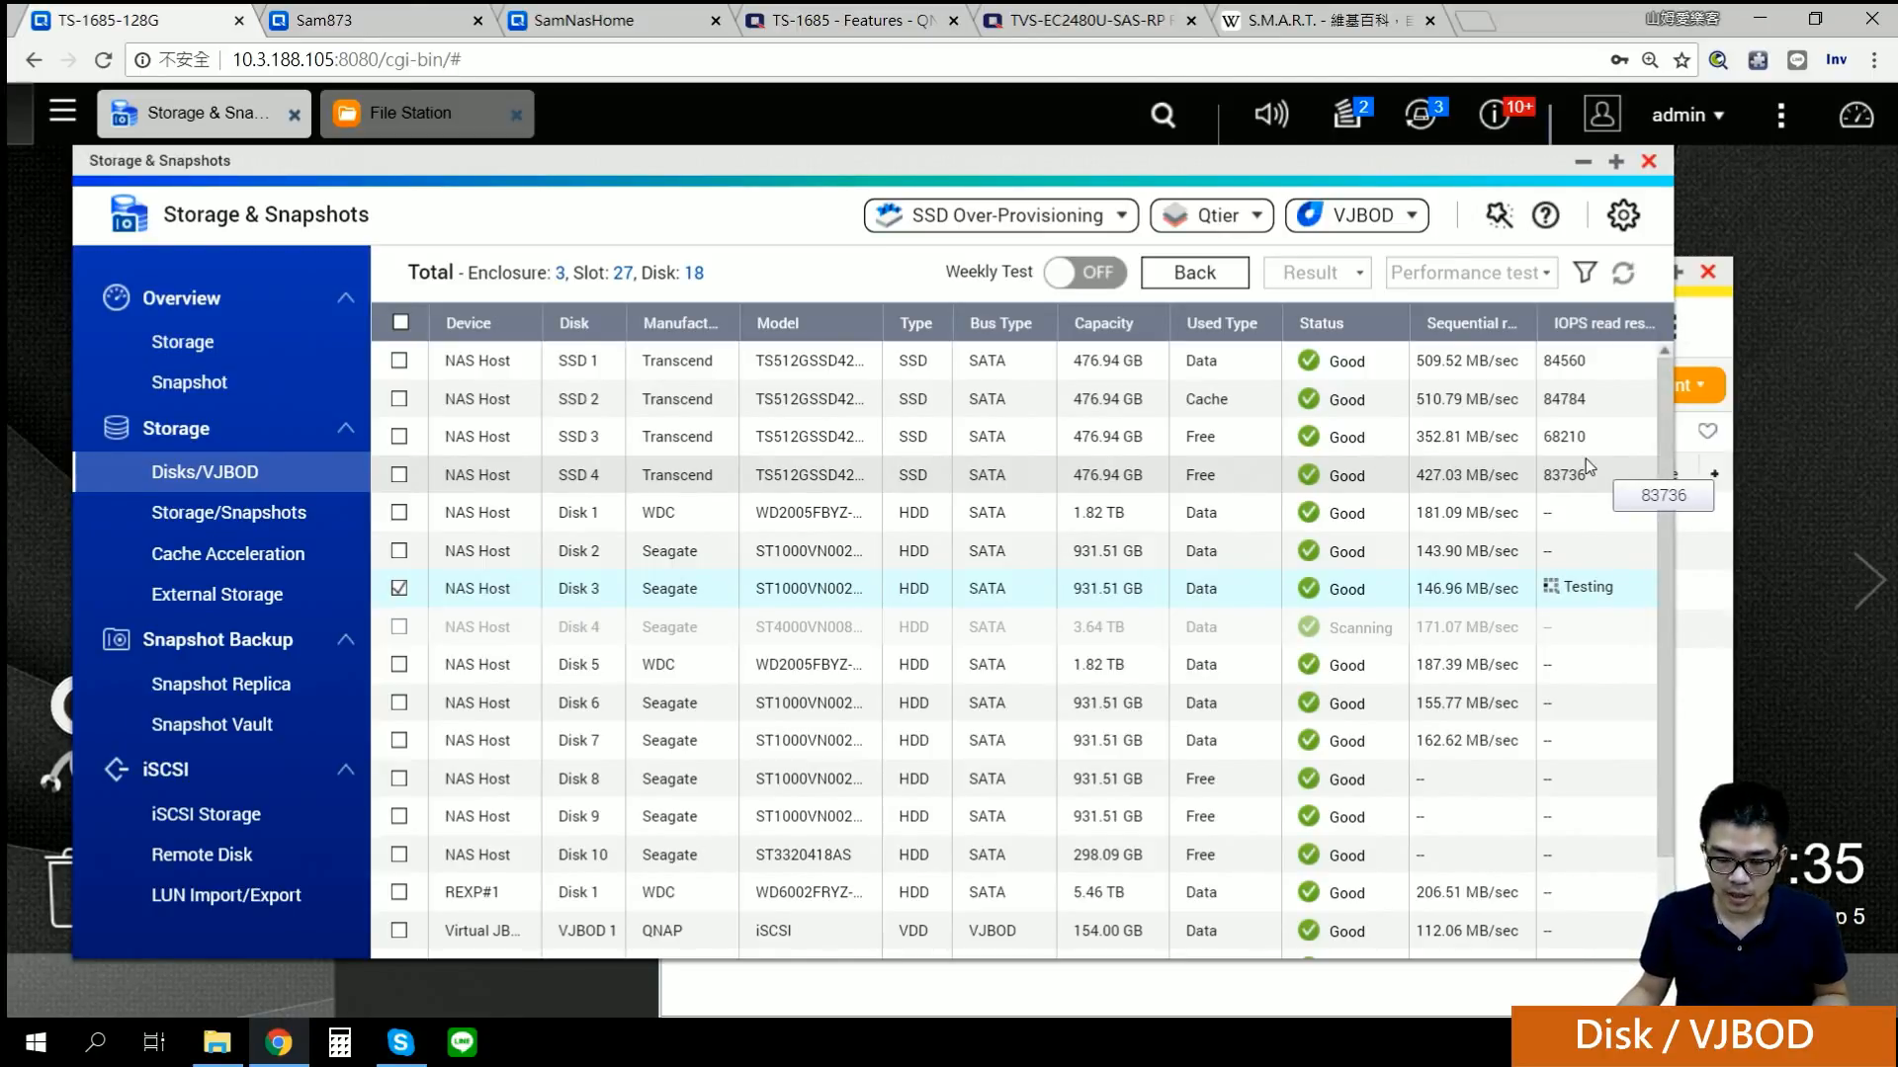
Step: Return to the disk overview and show the REXP#1 UX-500P expansion enclosure
click(1189, 273)
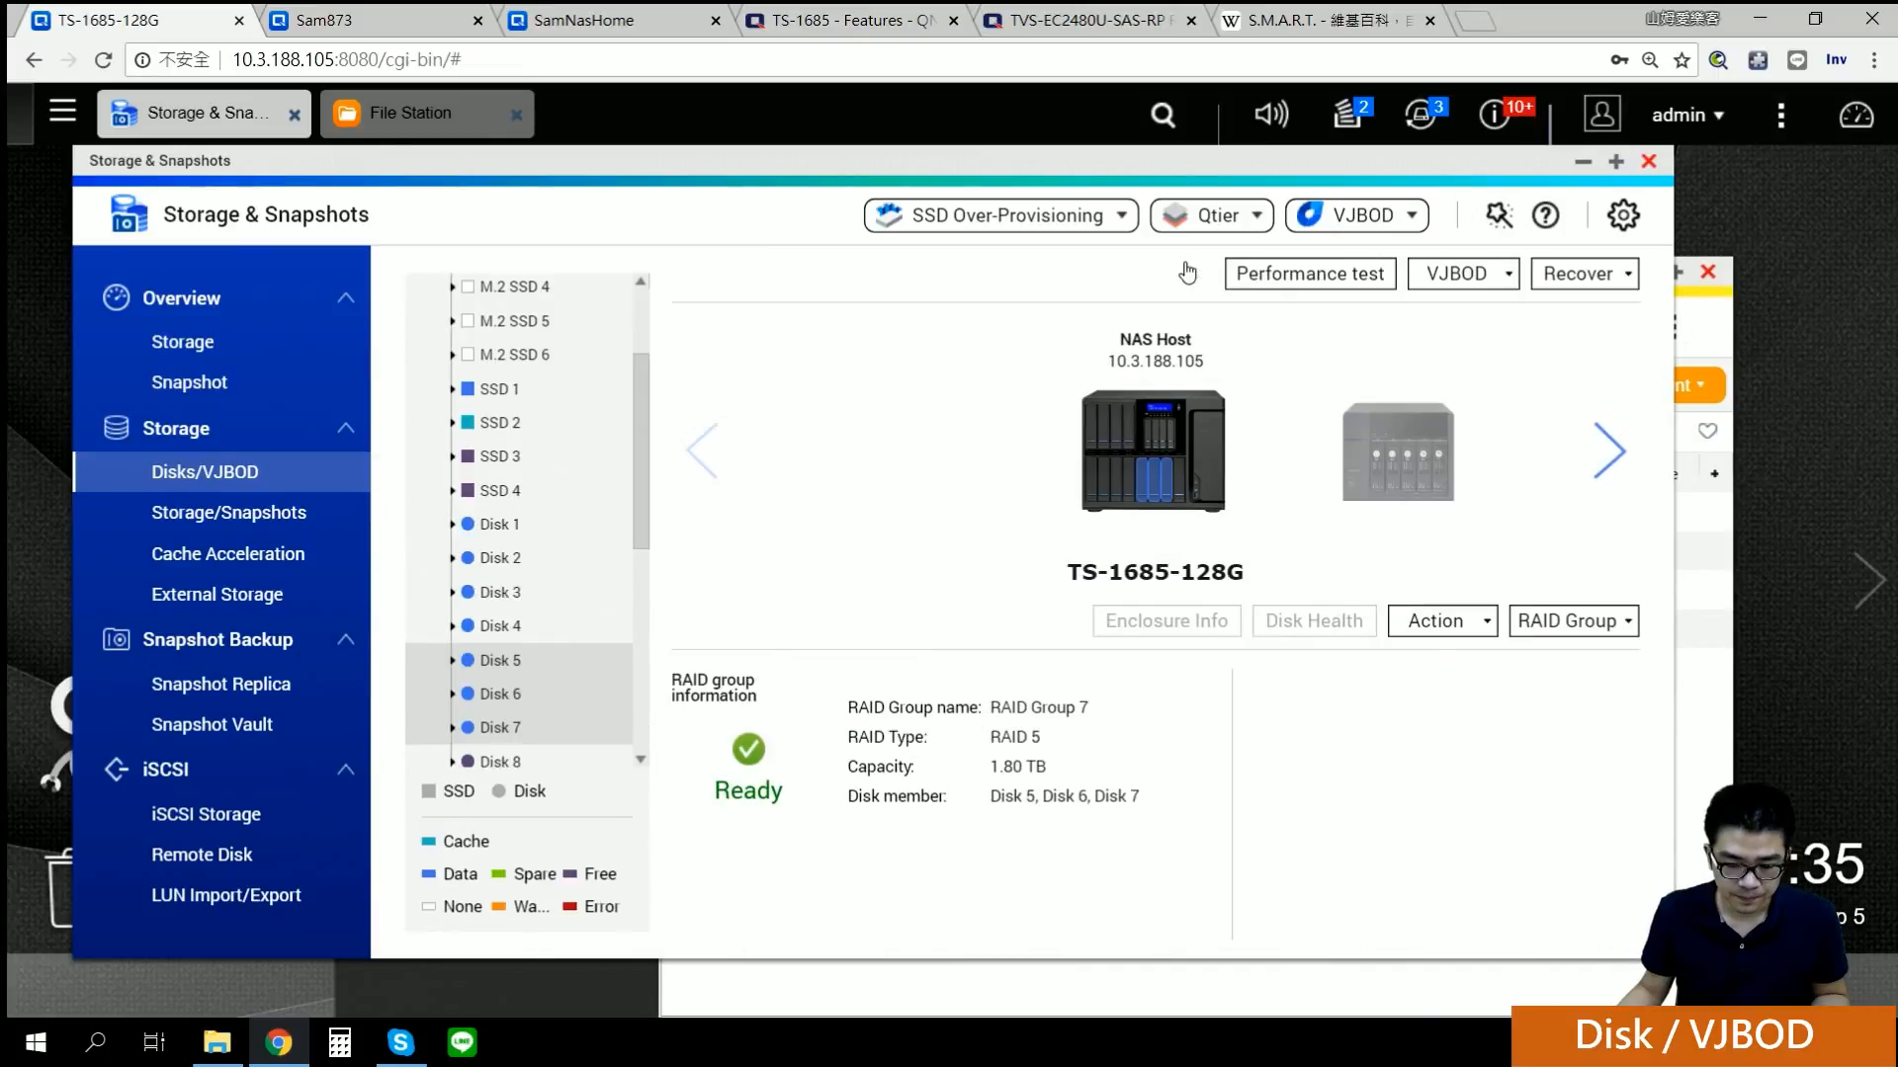
click(1578, 275)
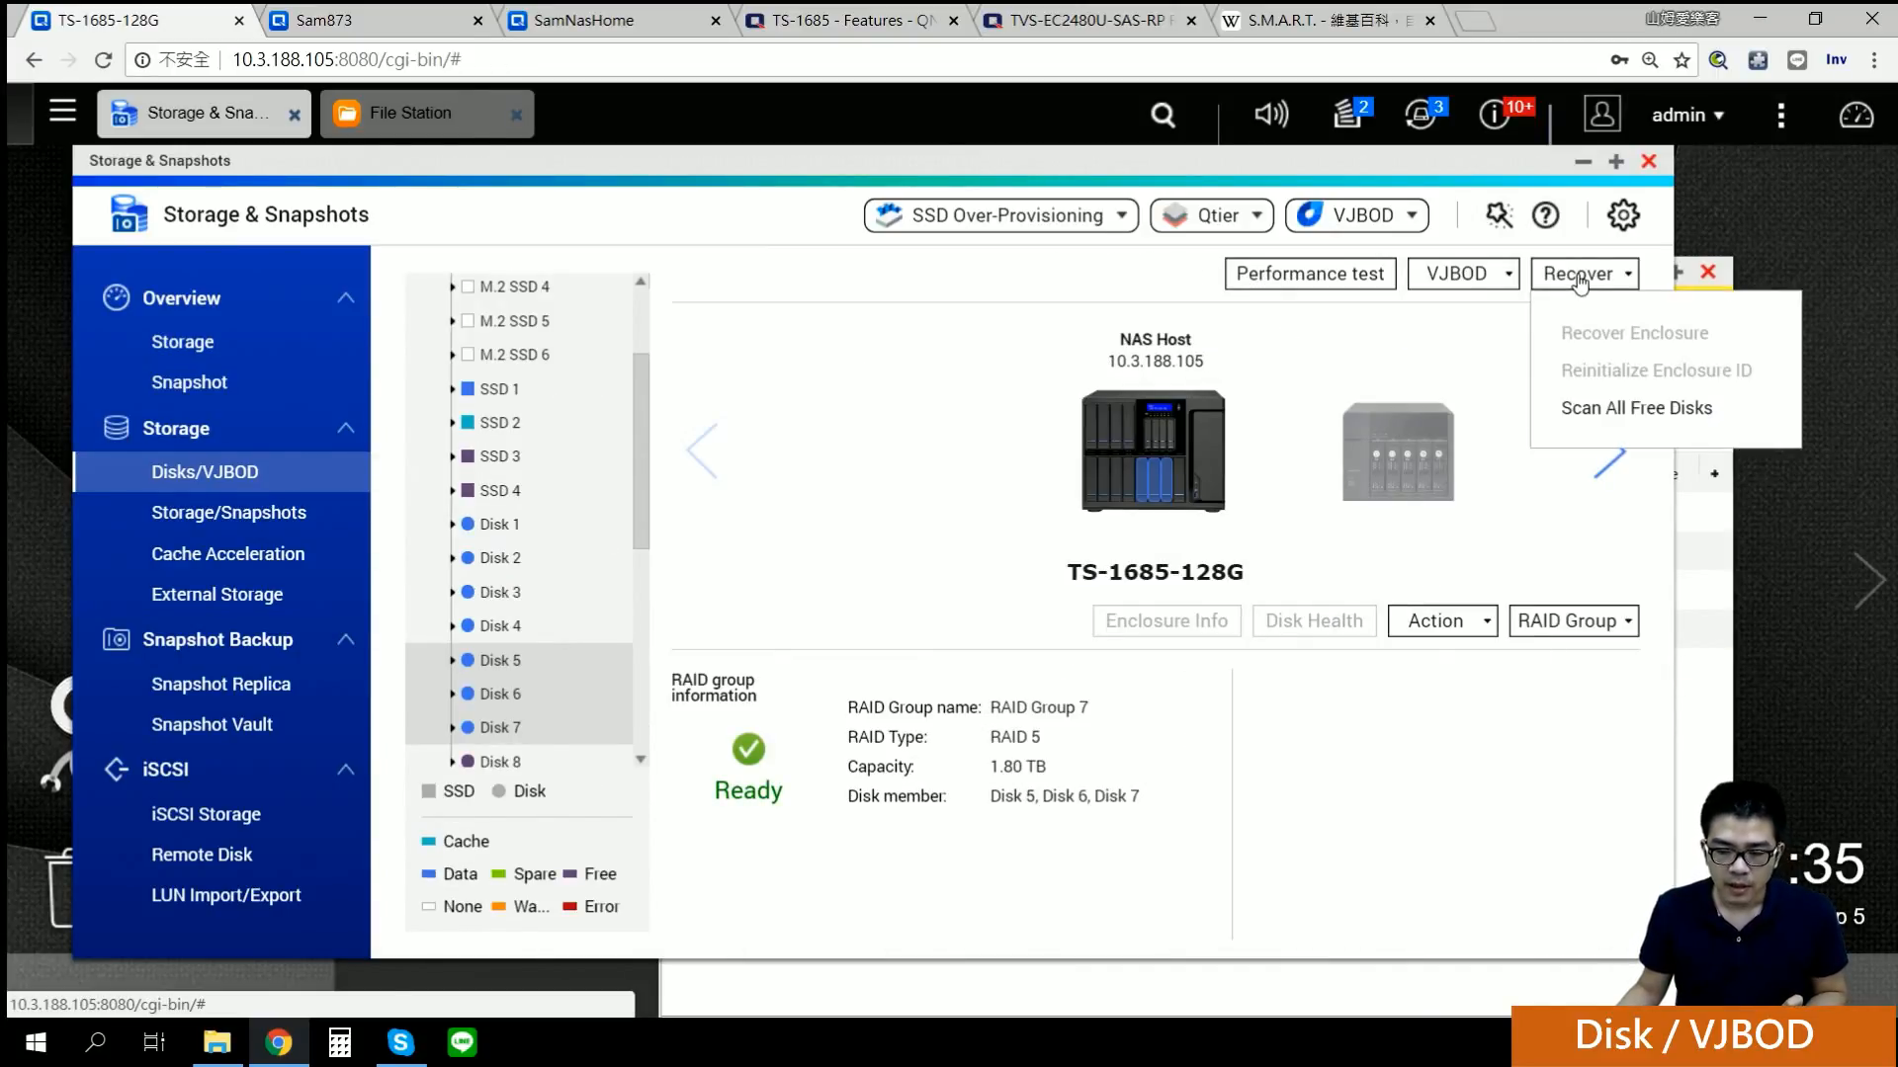
click(1608, 456)
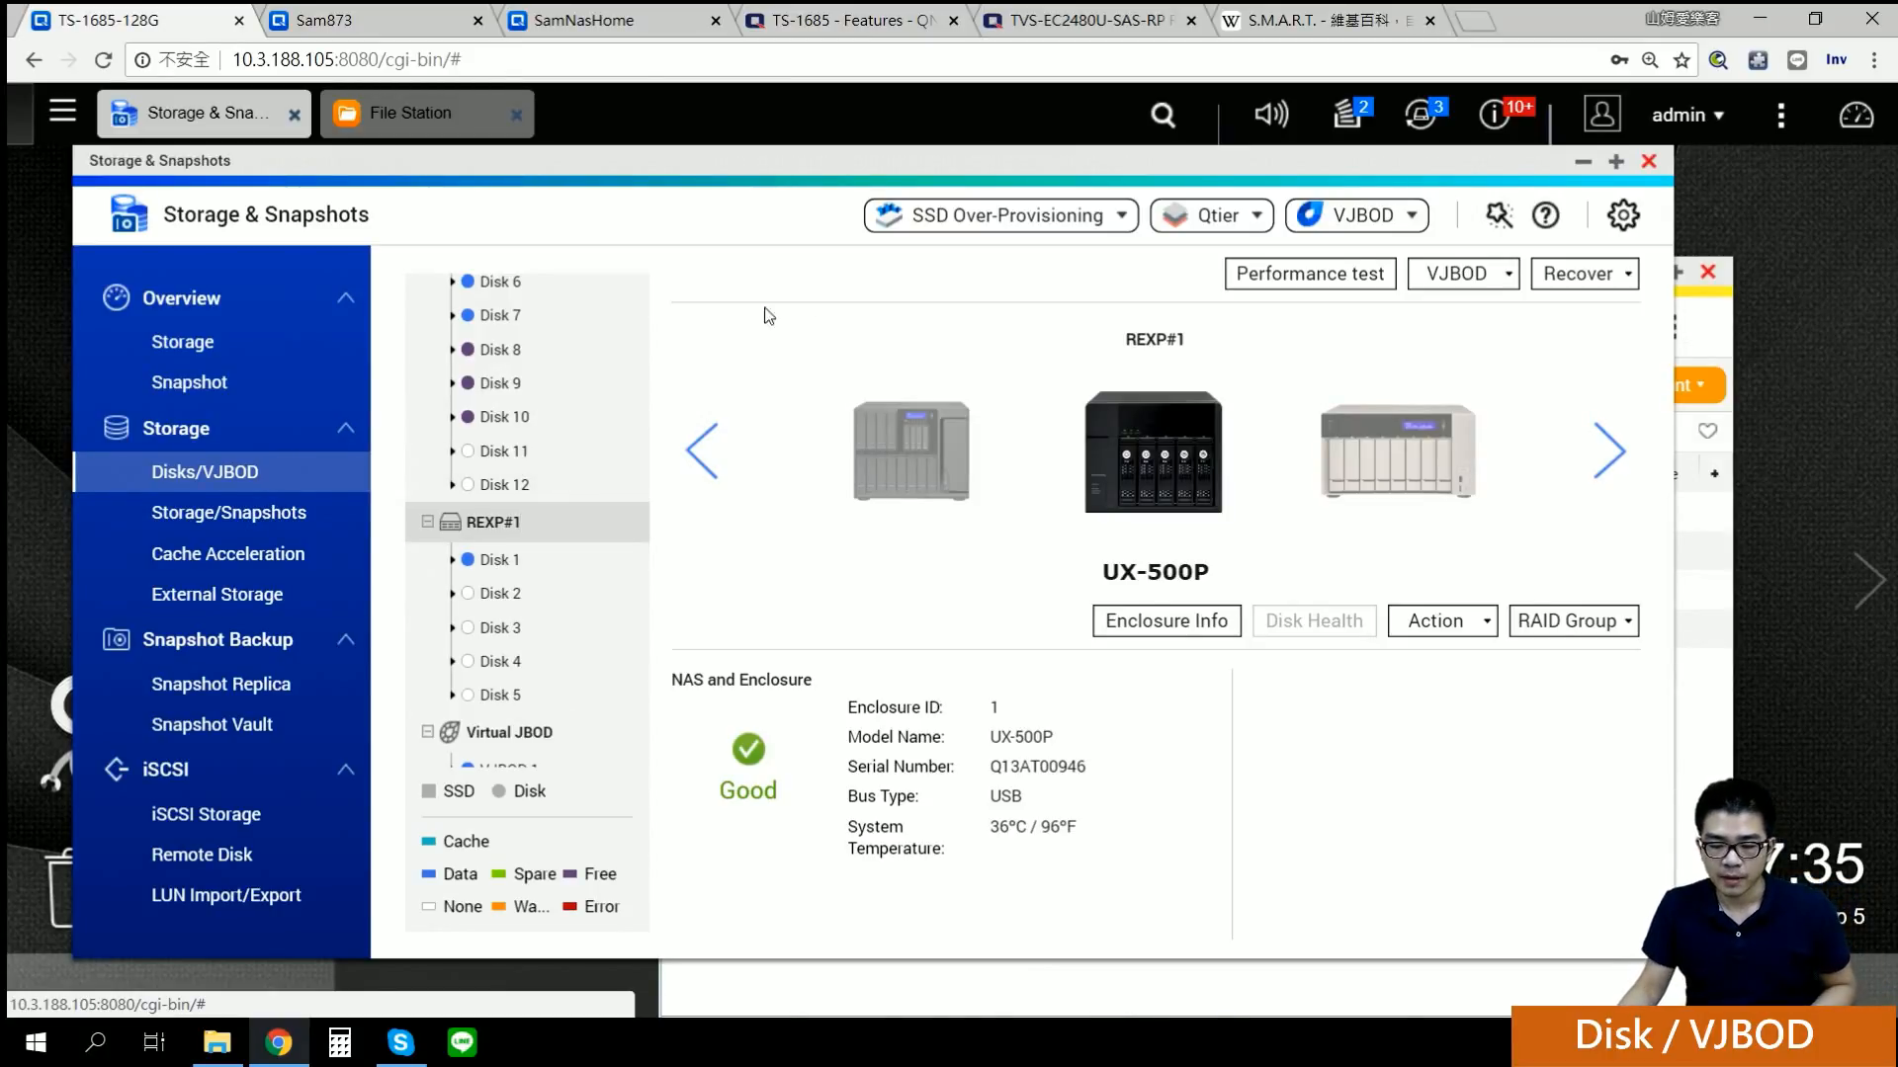
Step: Check the enclosure's Action menu with its Locate and Safely Detach options
click(1579, 277)
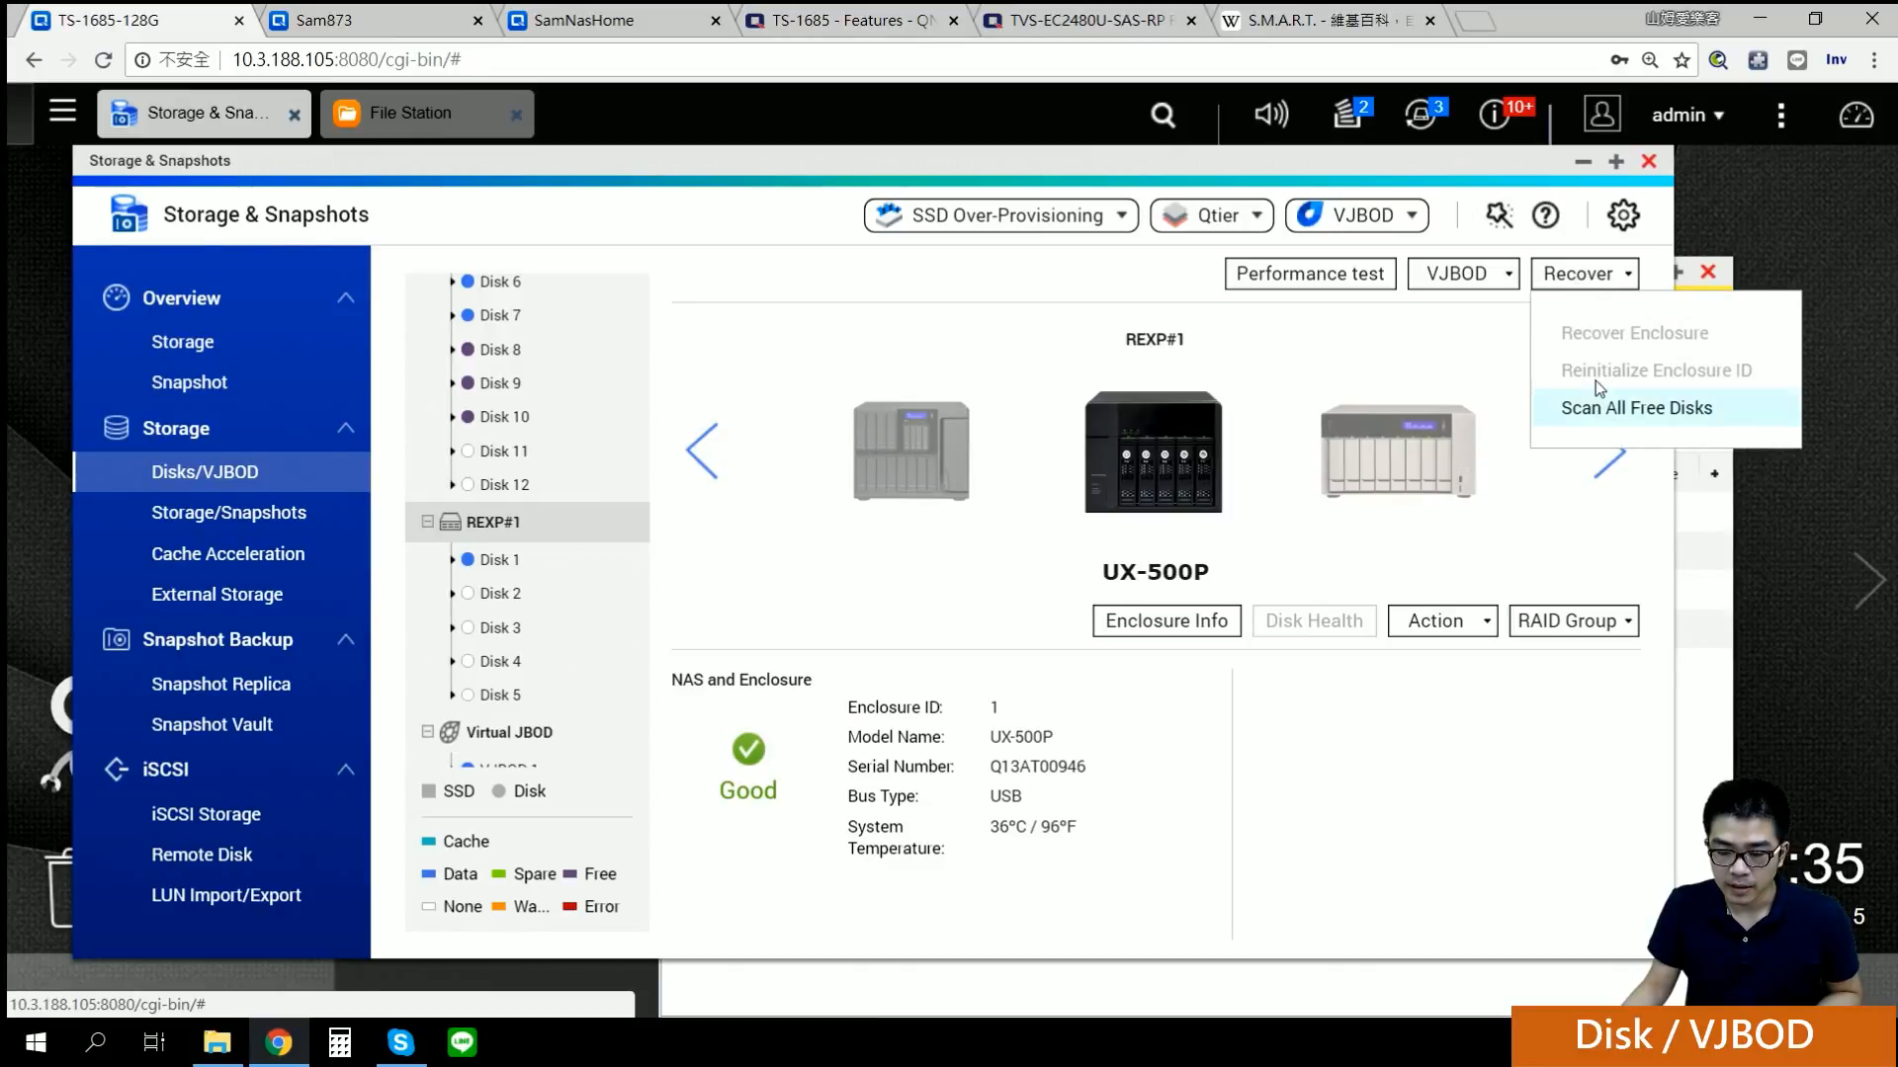
click(1488, 336)
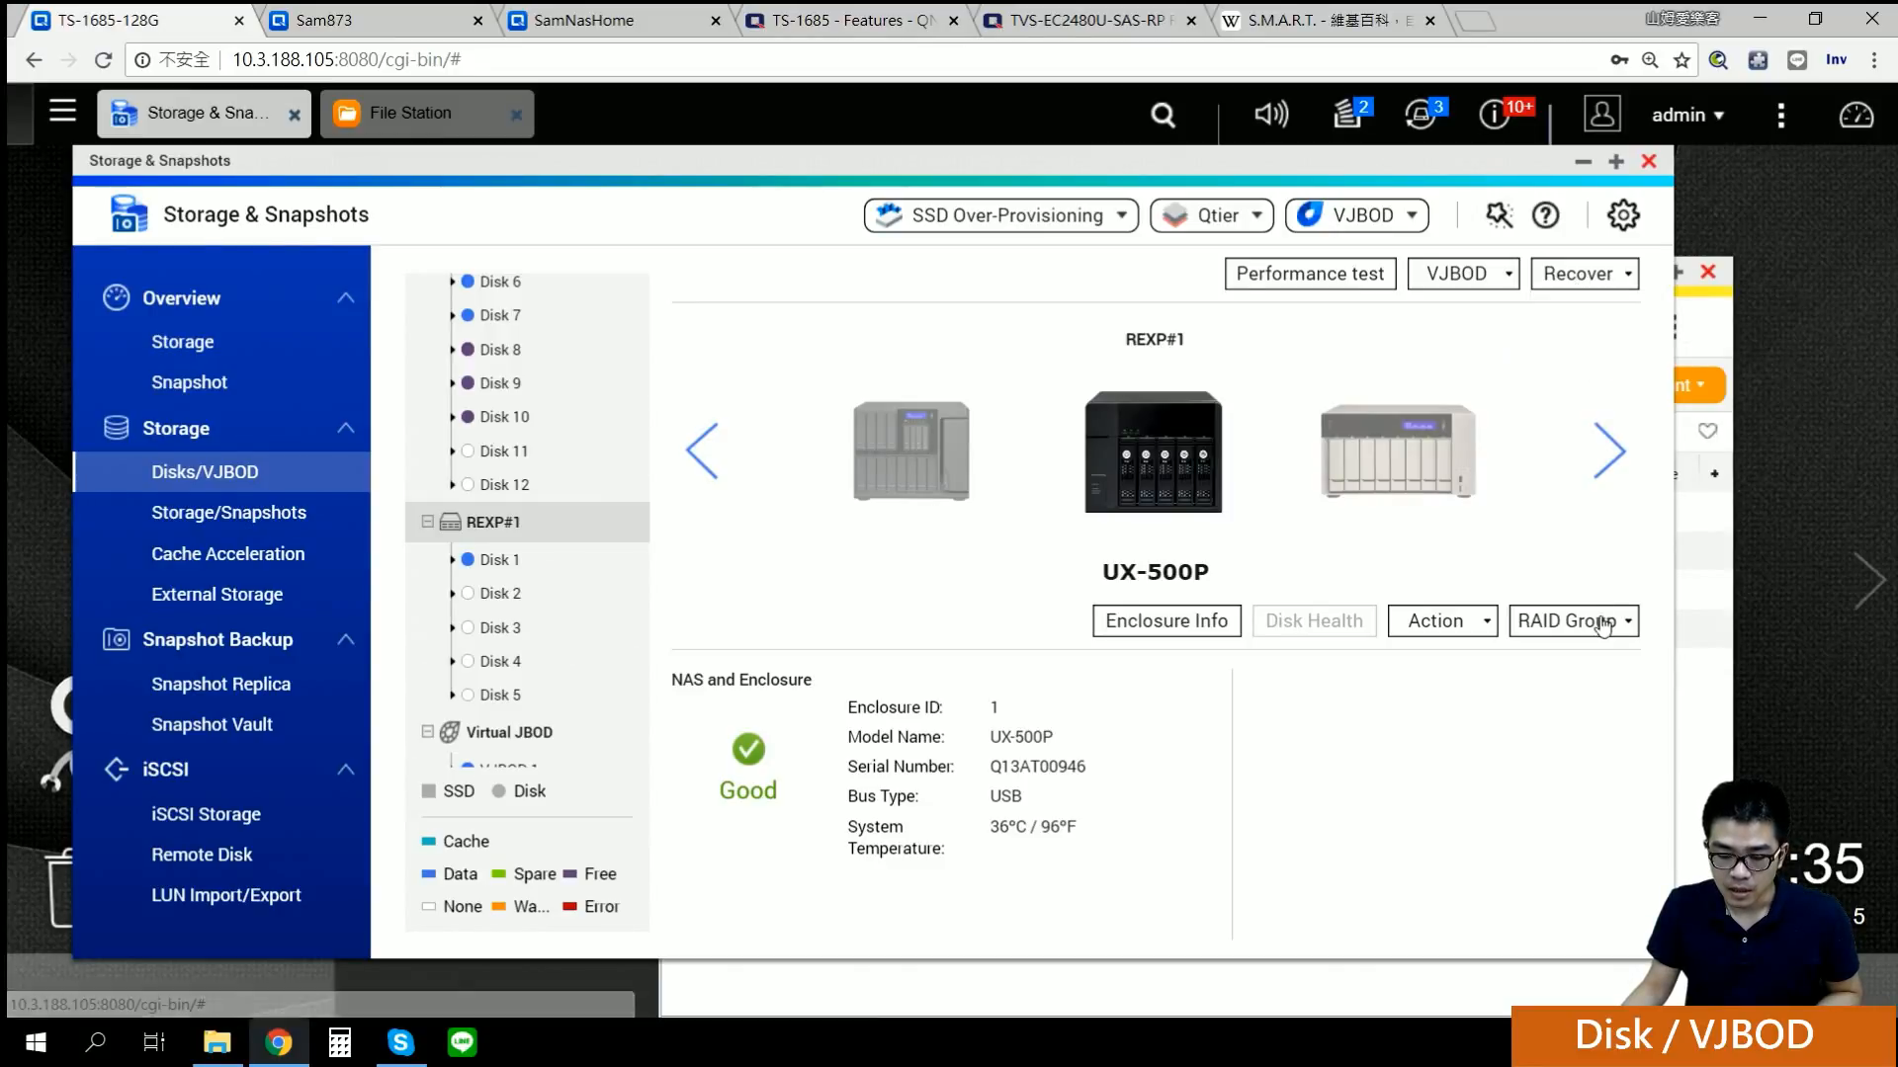
click(1443, 624)
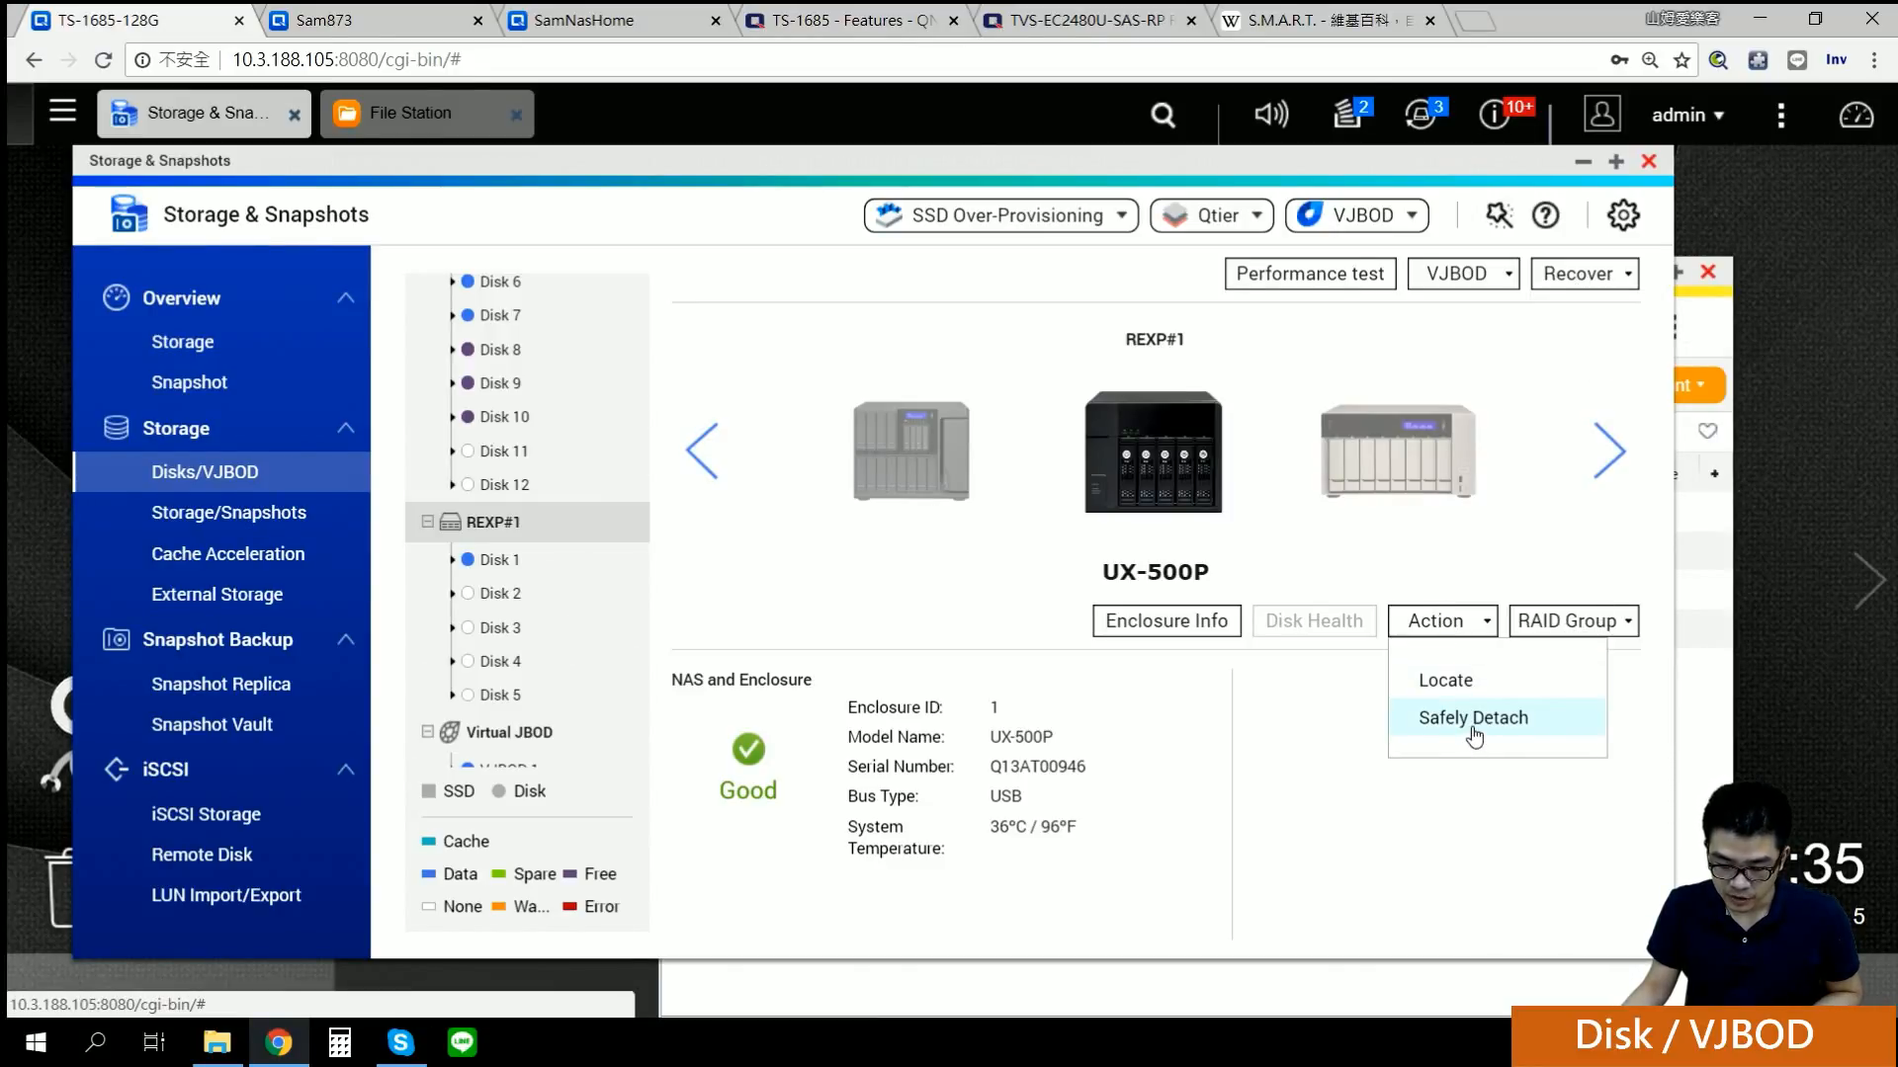
click(1332, 719)
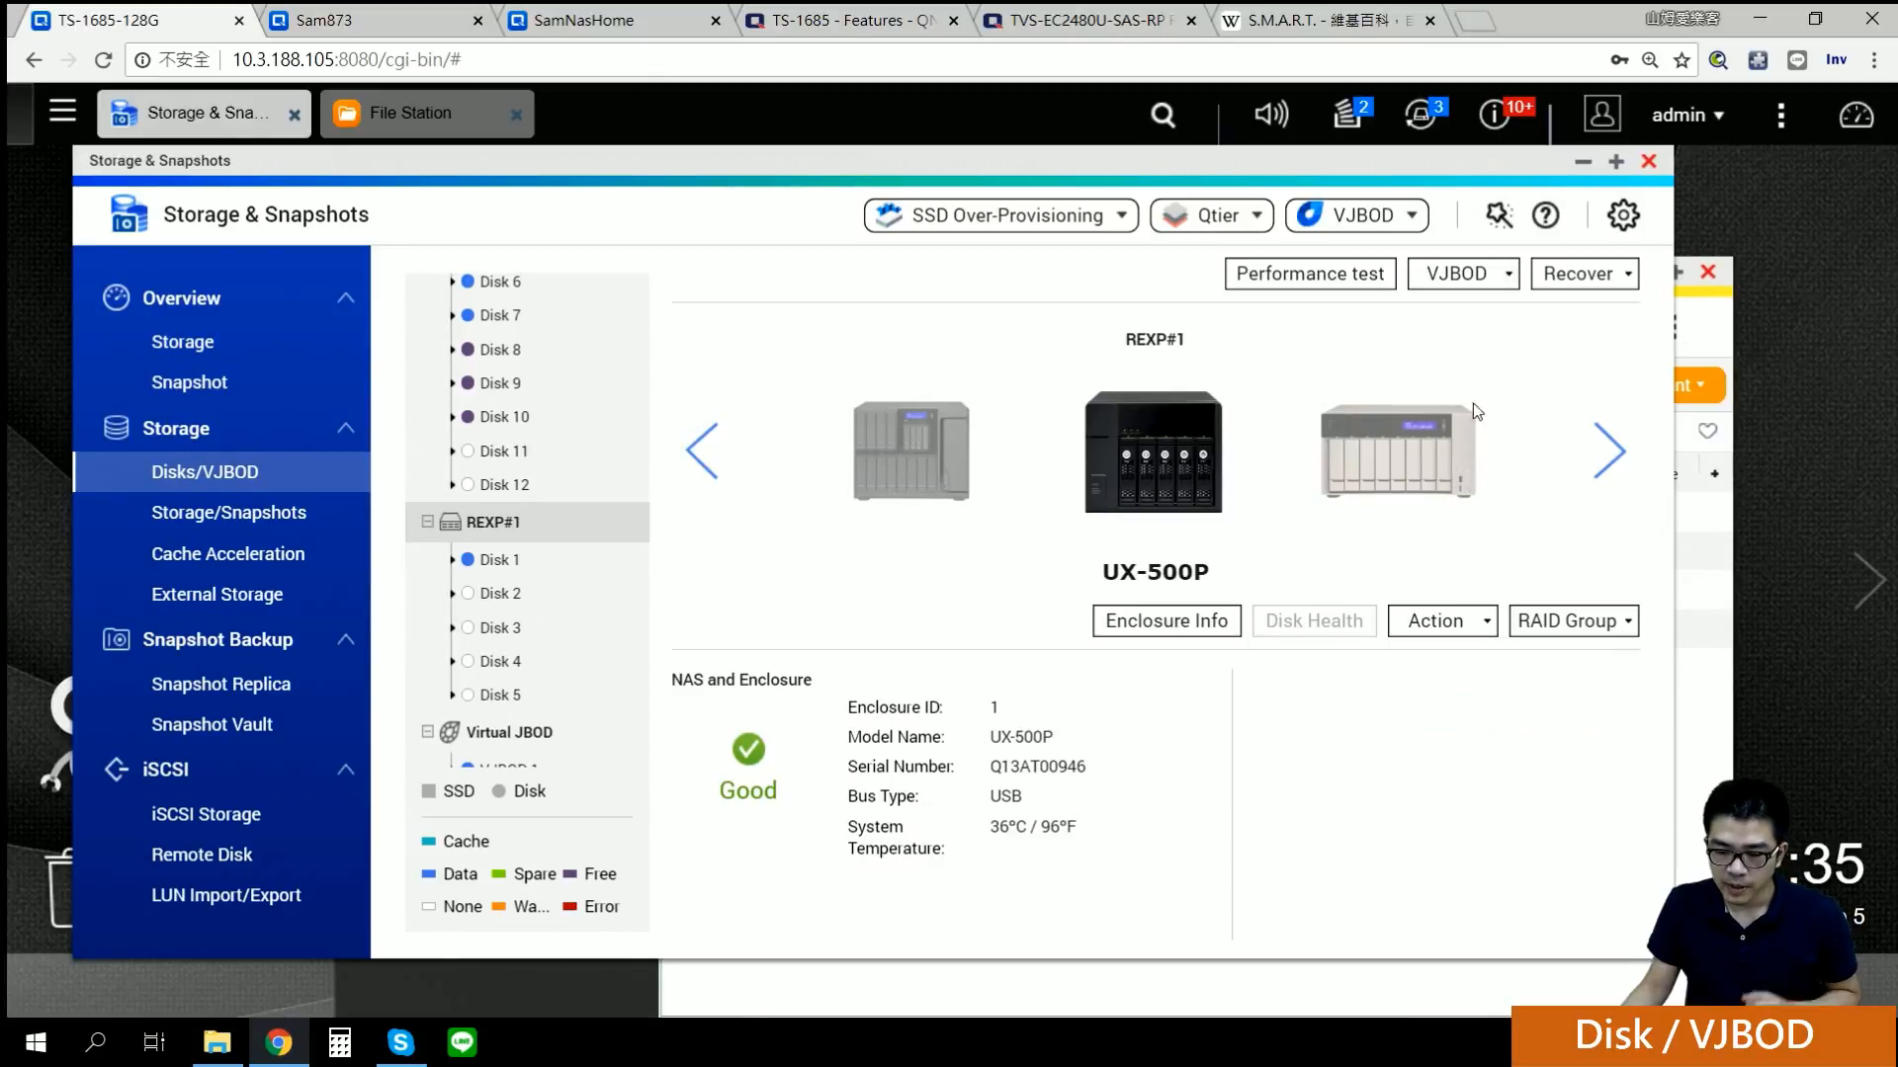
Step: Show the Recover dropdown listing the enclosure recovery options
click(1548, 286)
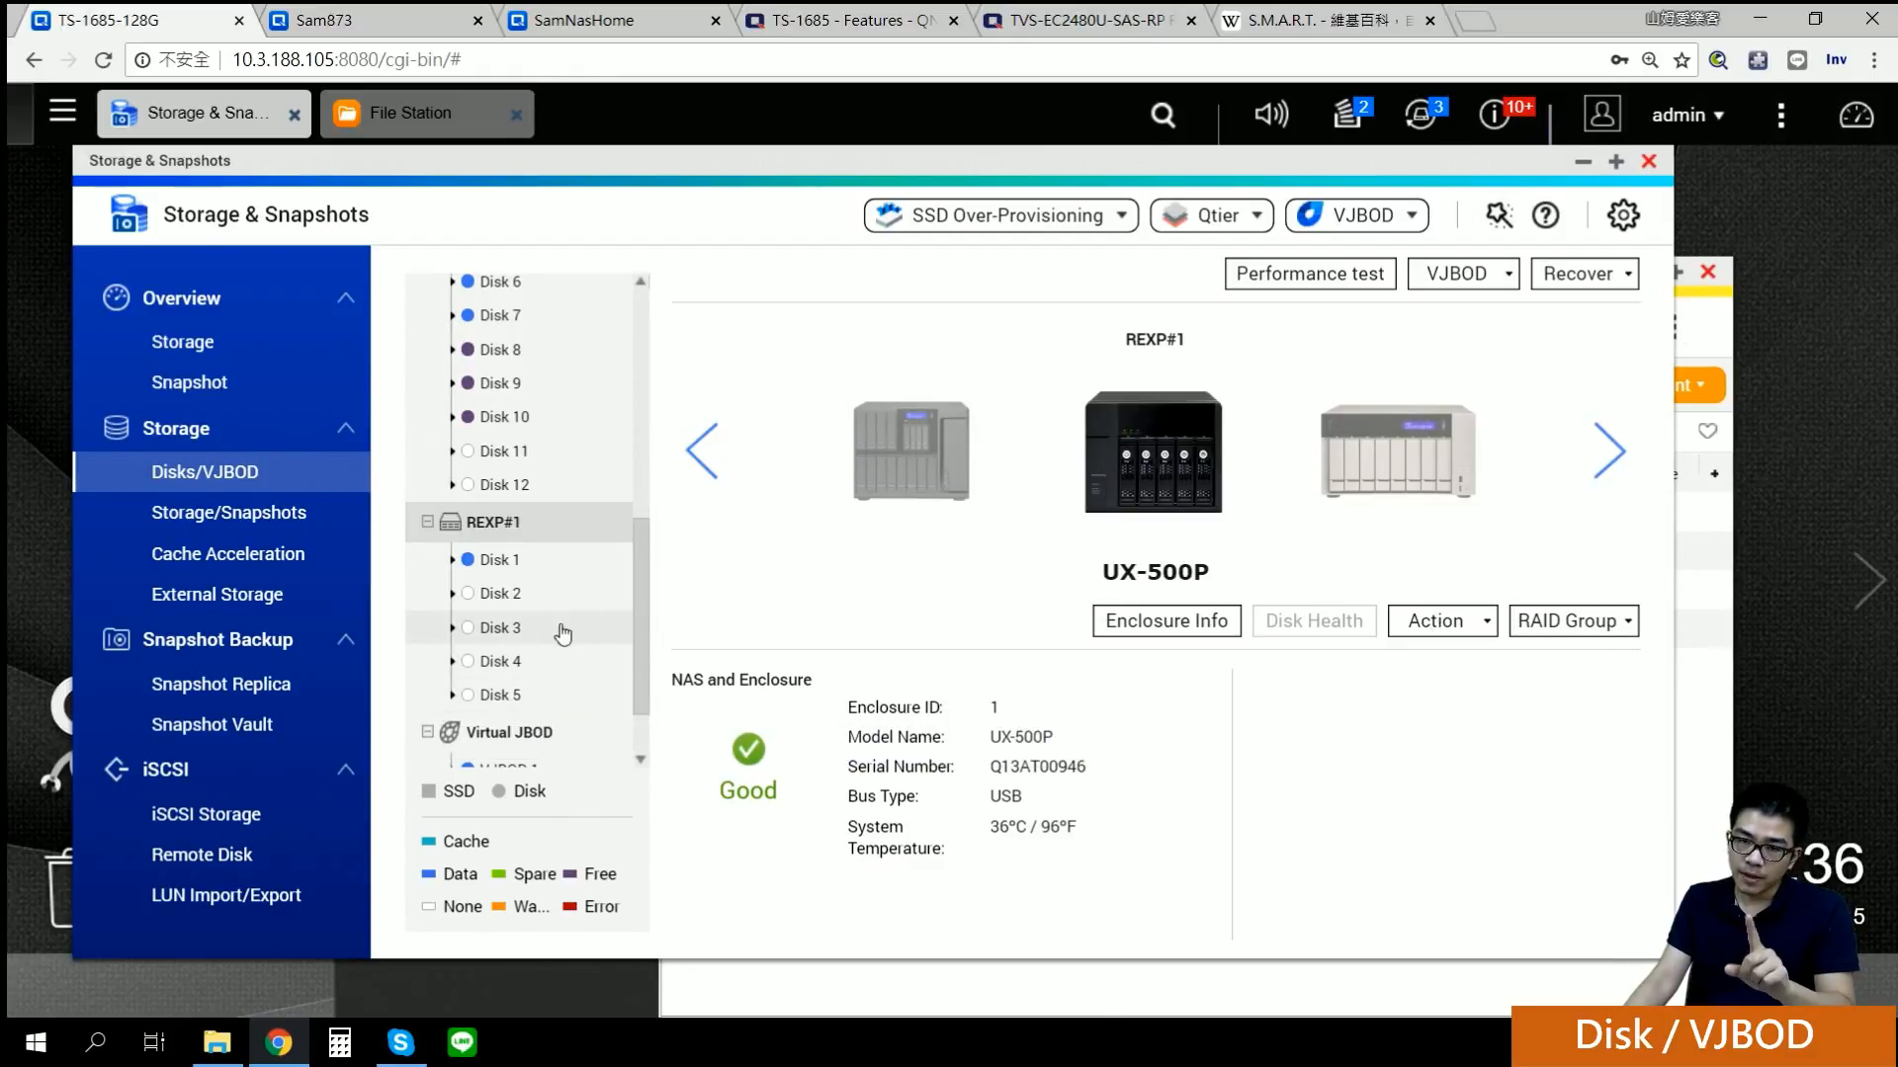
click(1597, 282)
click(1598, 284)
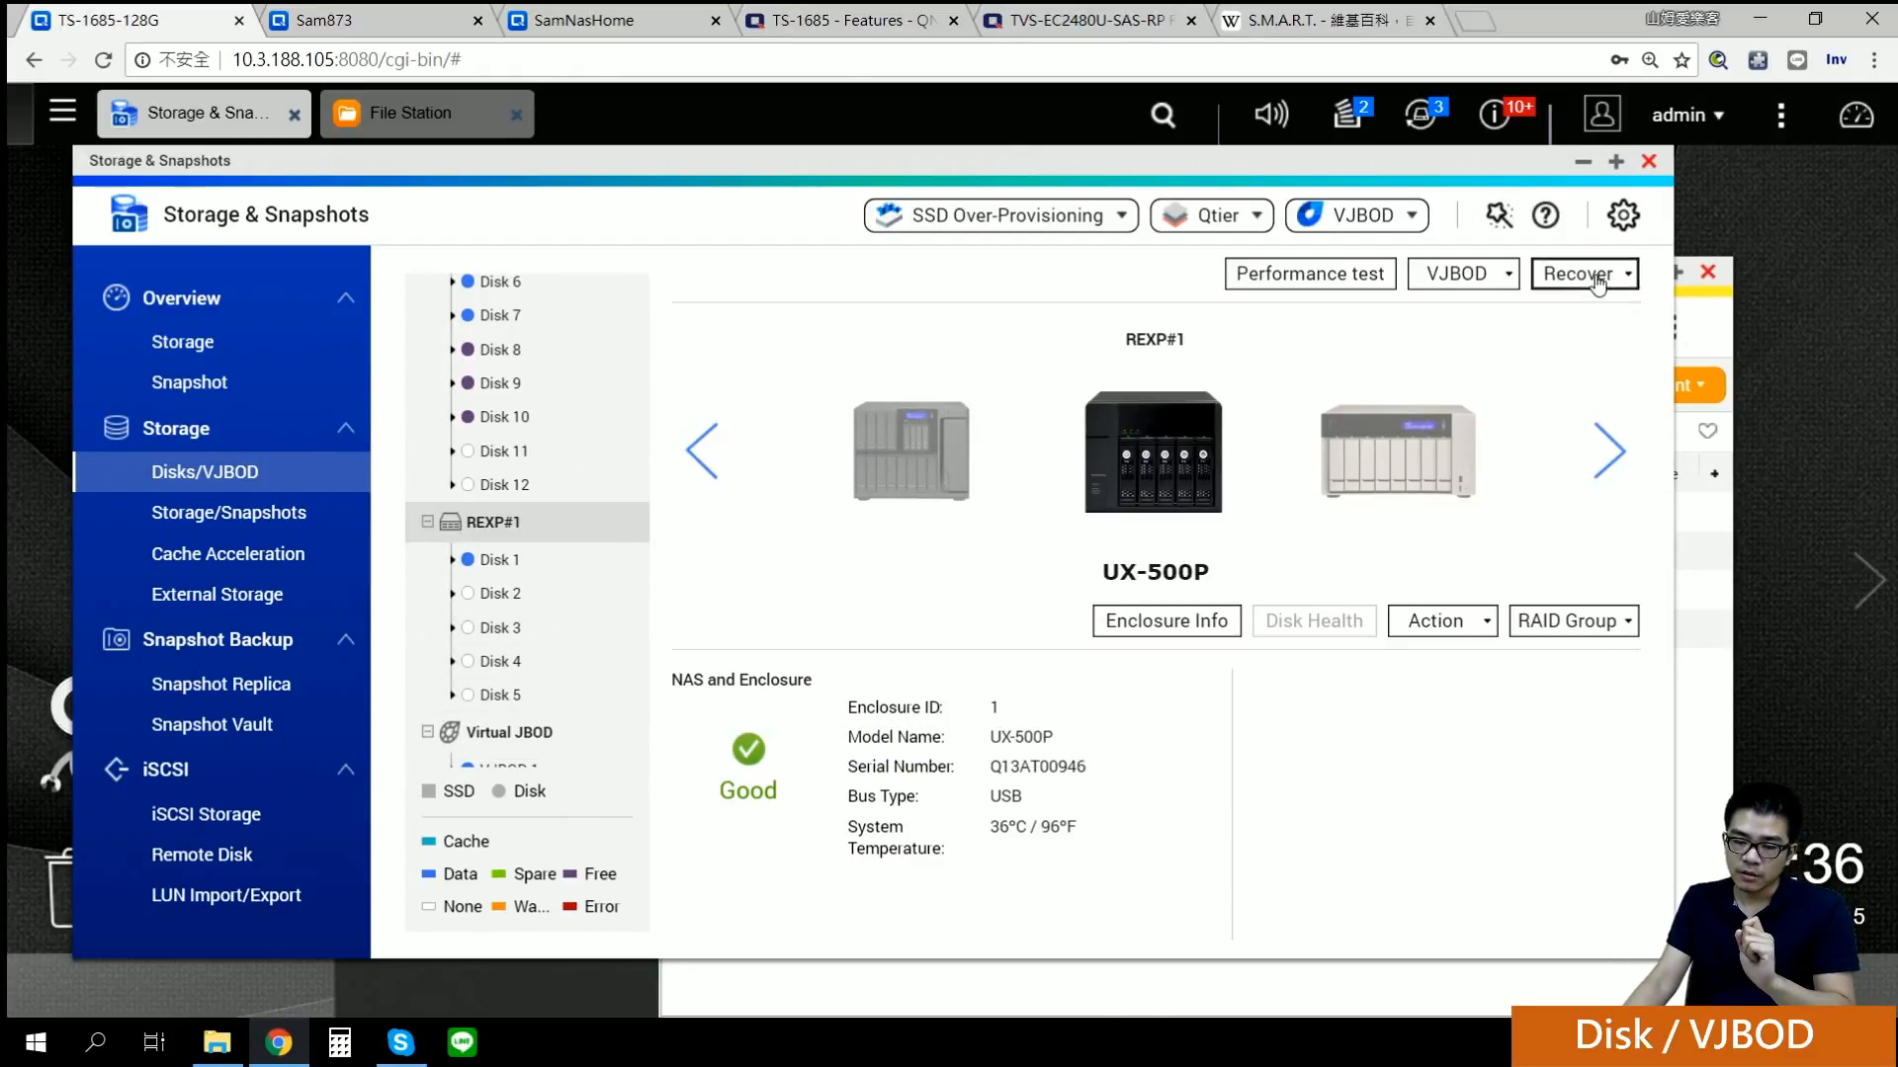
click(1598, 284)
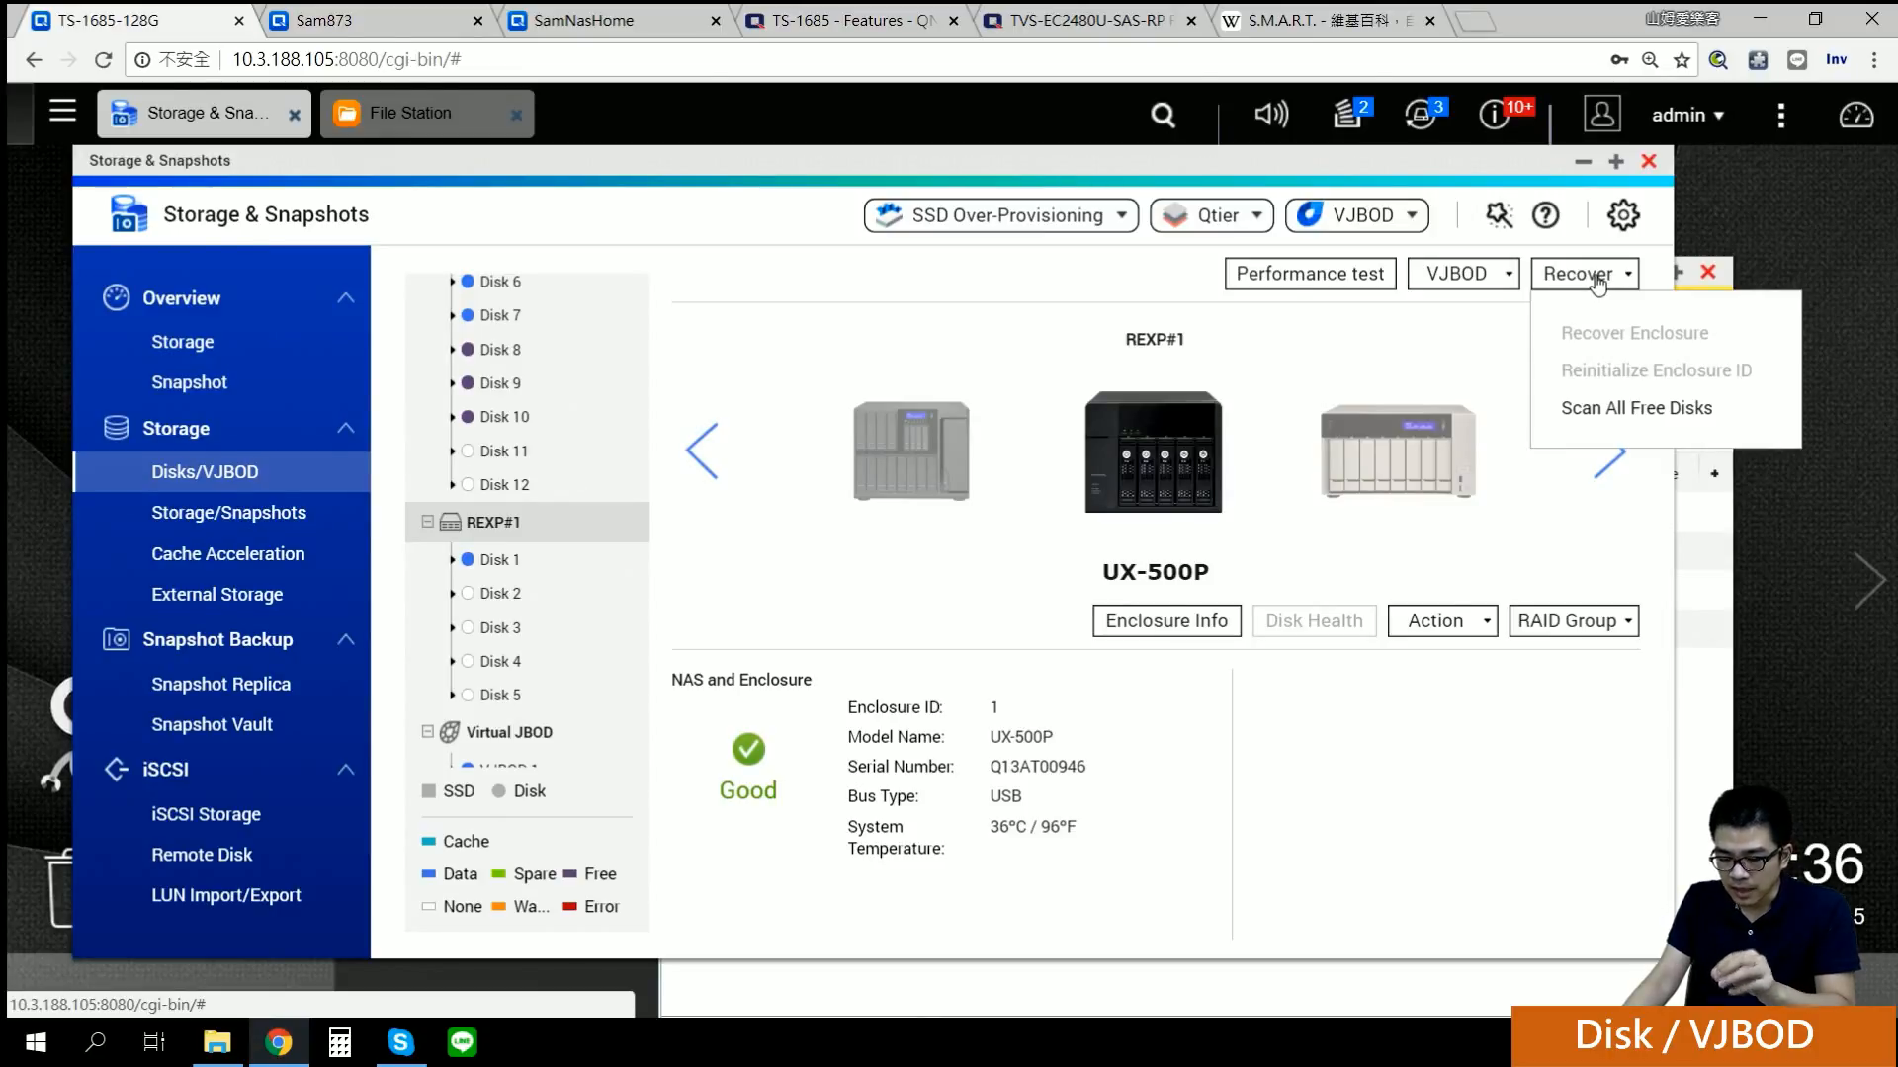
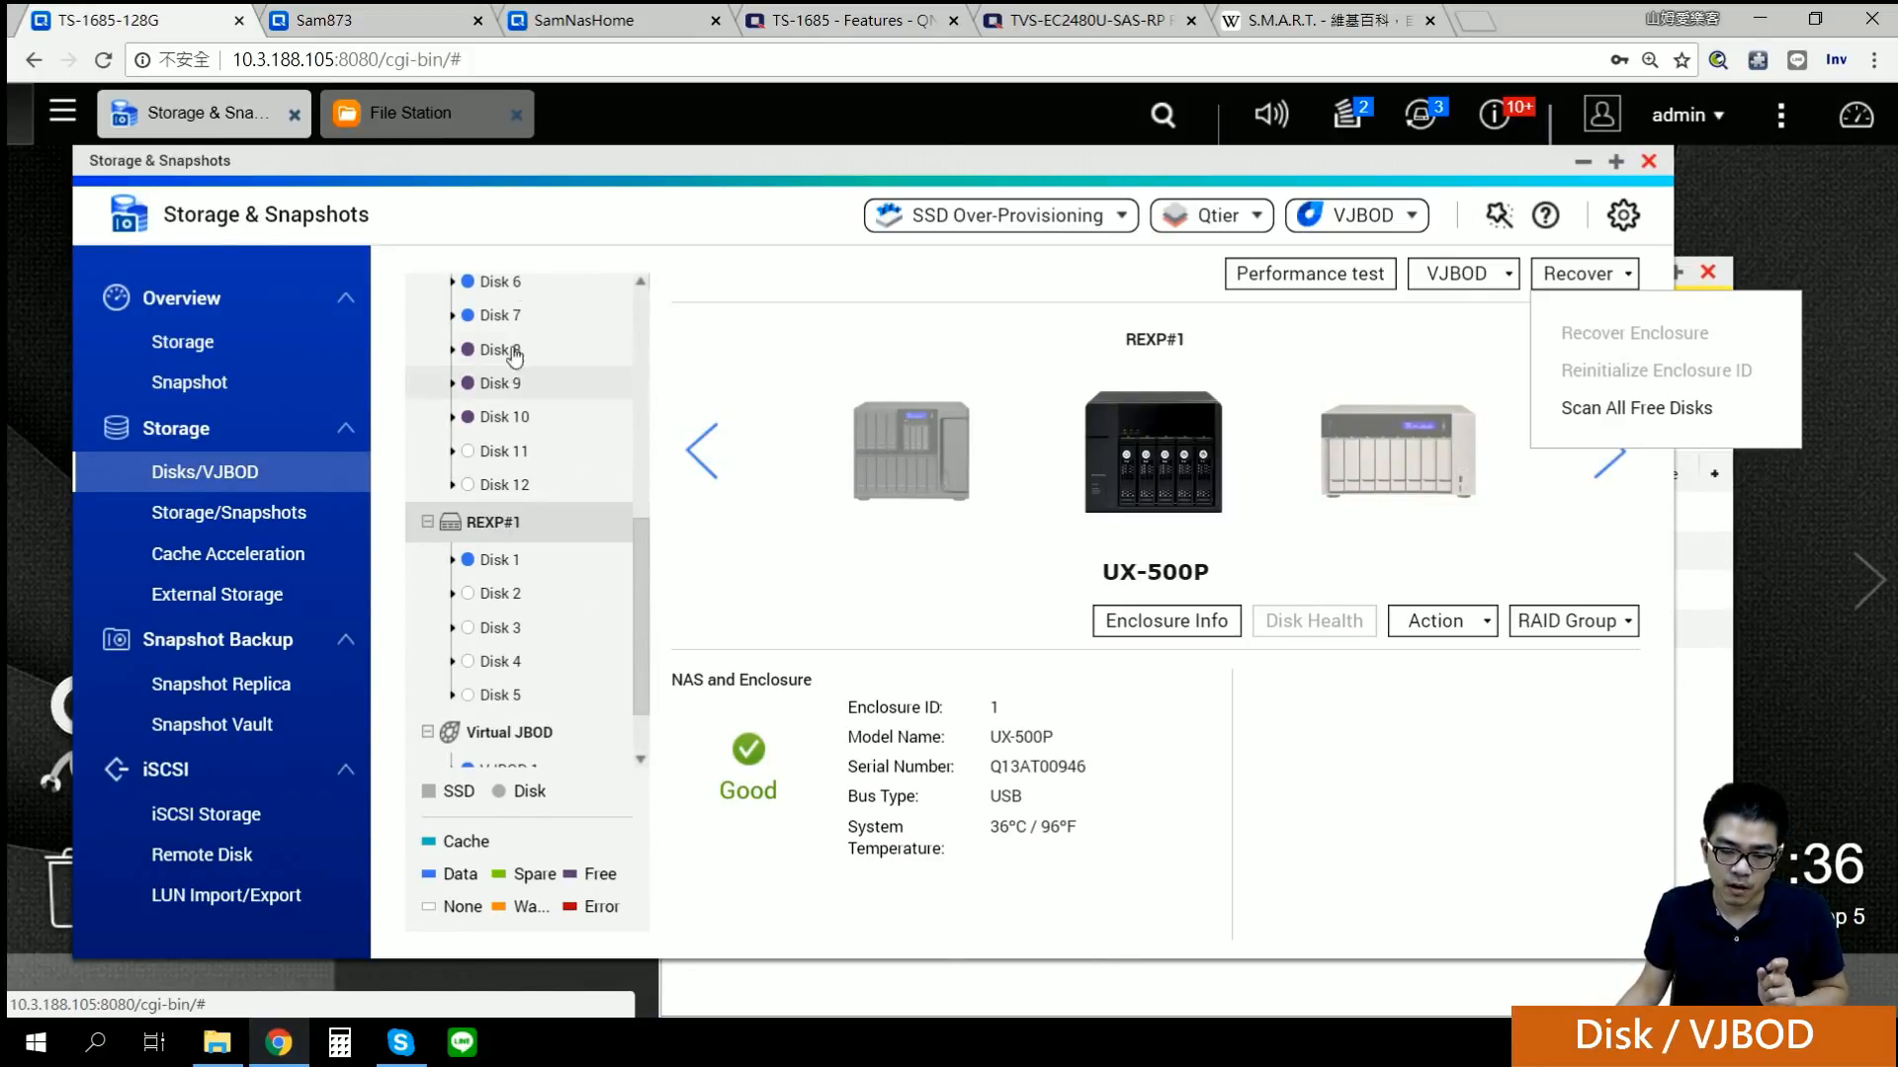
Step: Close the enclosure recovery options and check the disk performance test results
click(645, 225)
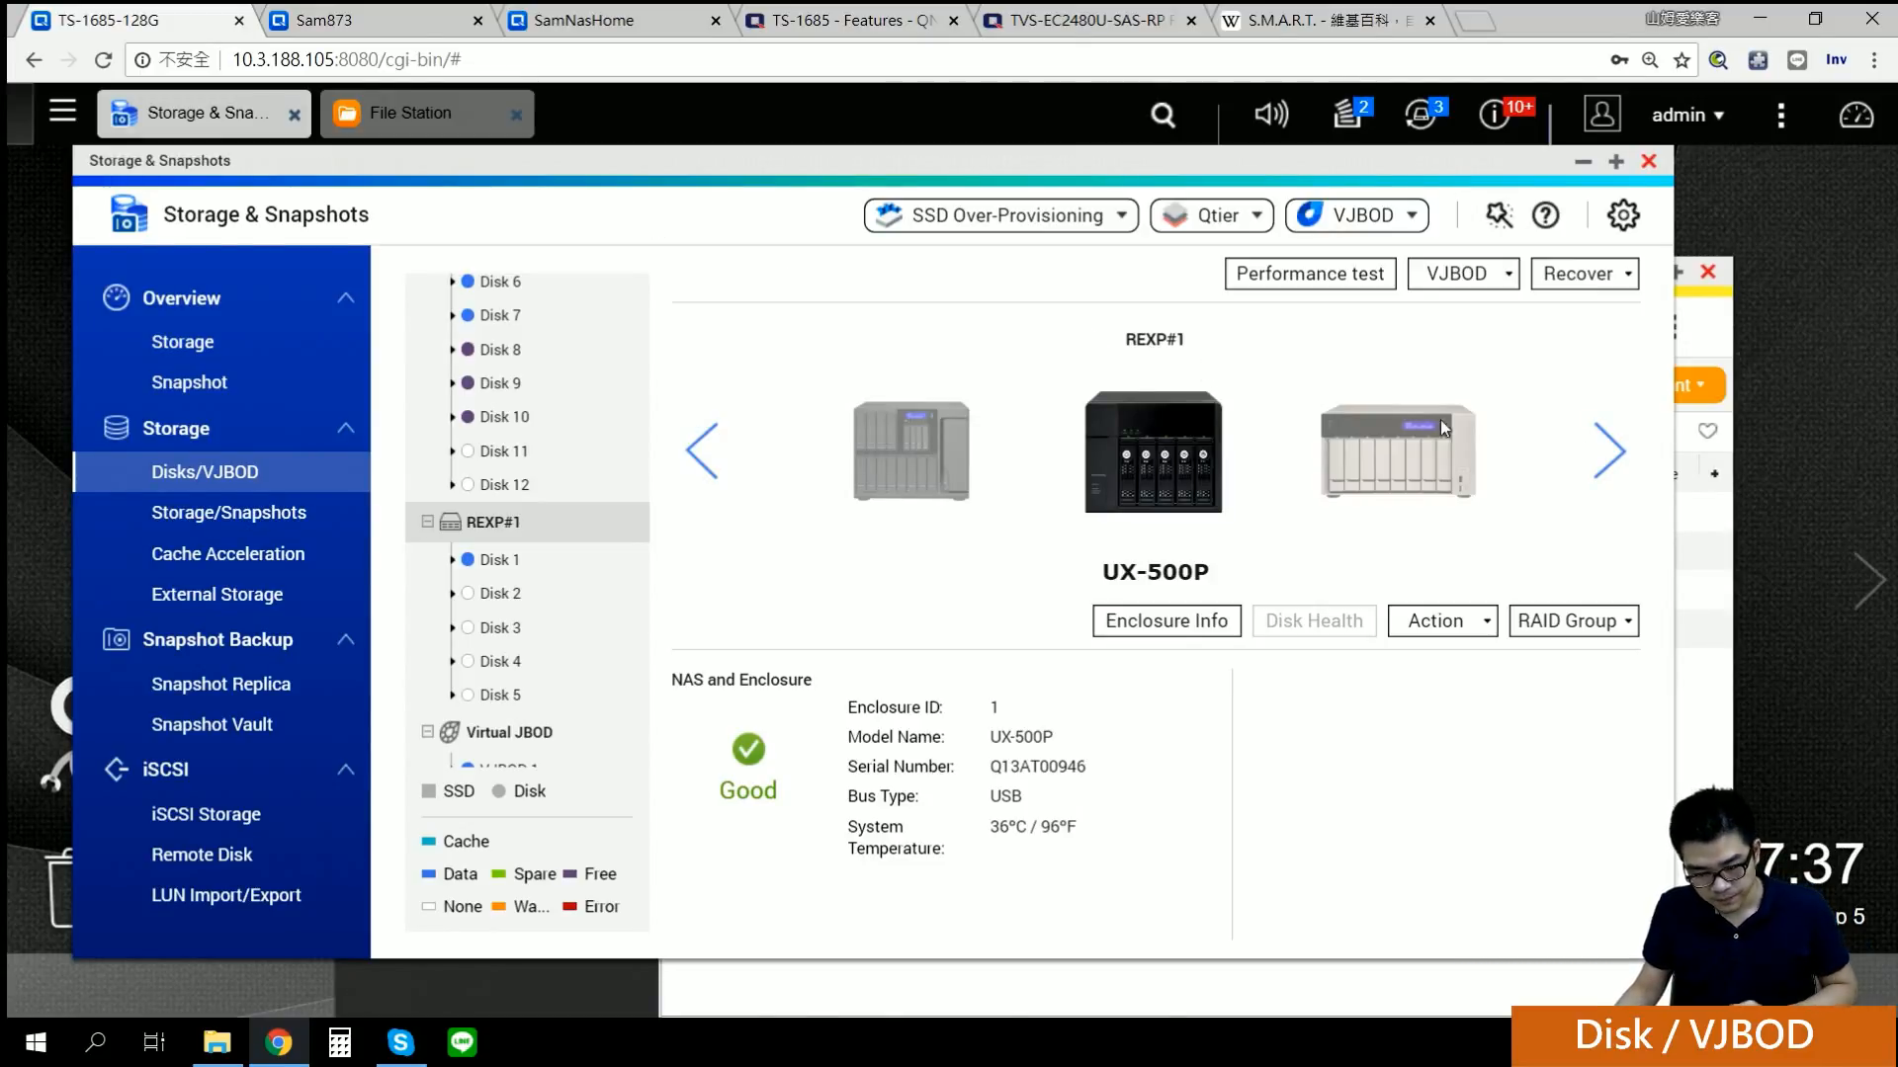
click(1292, 276)
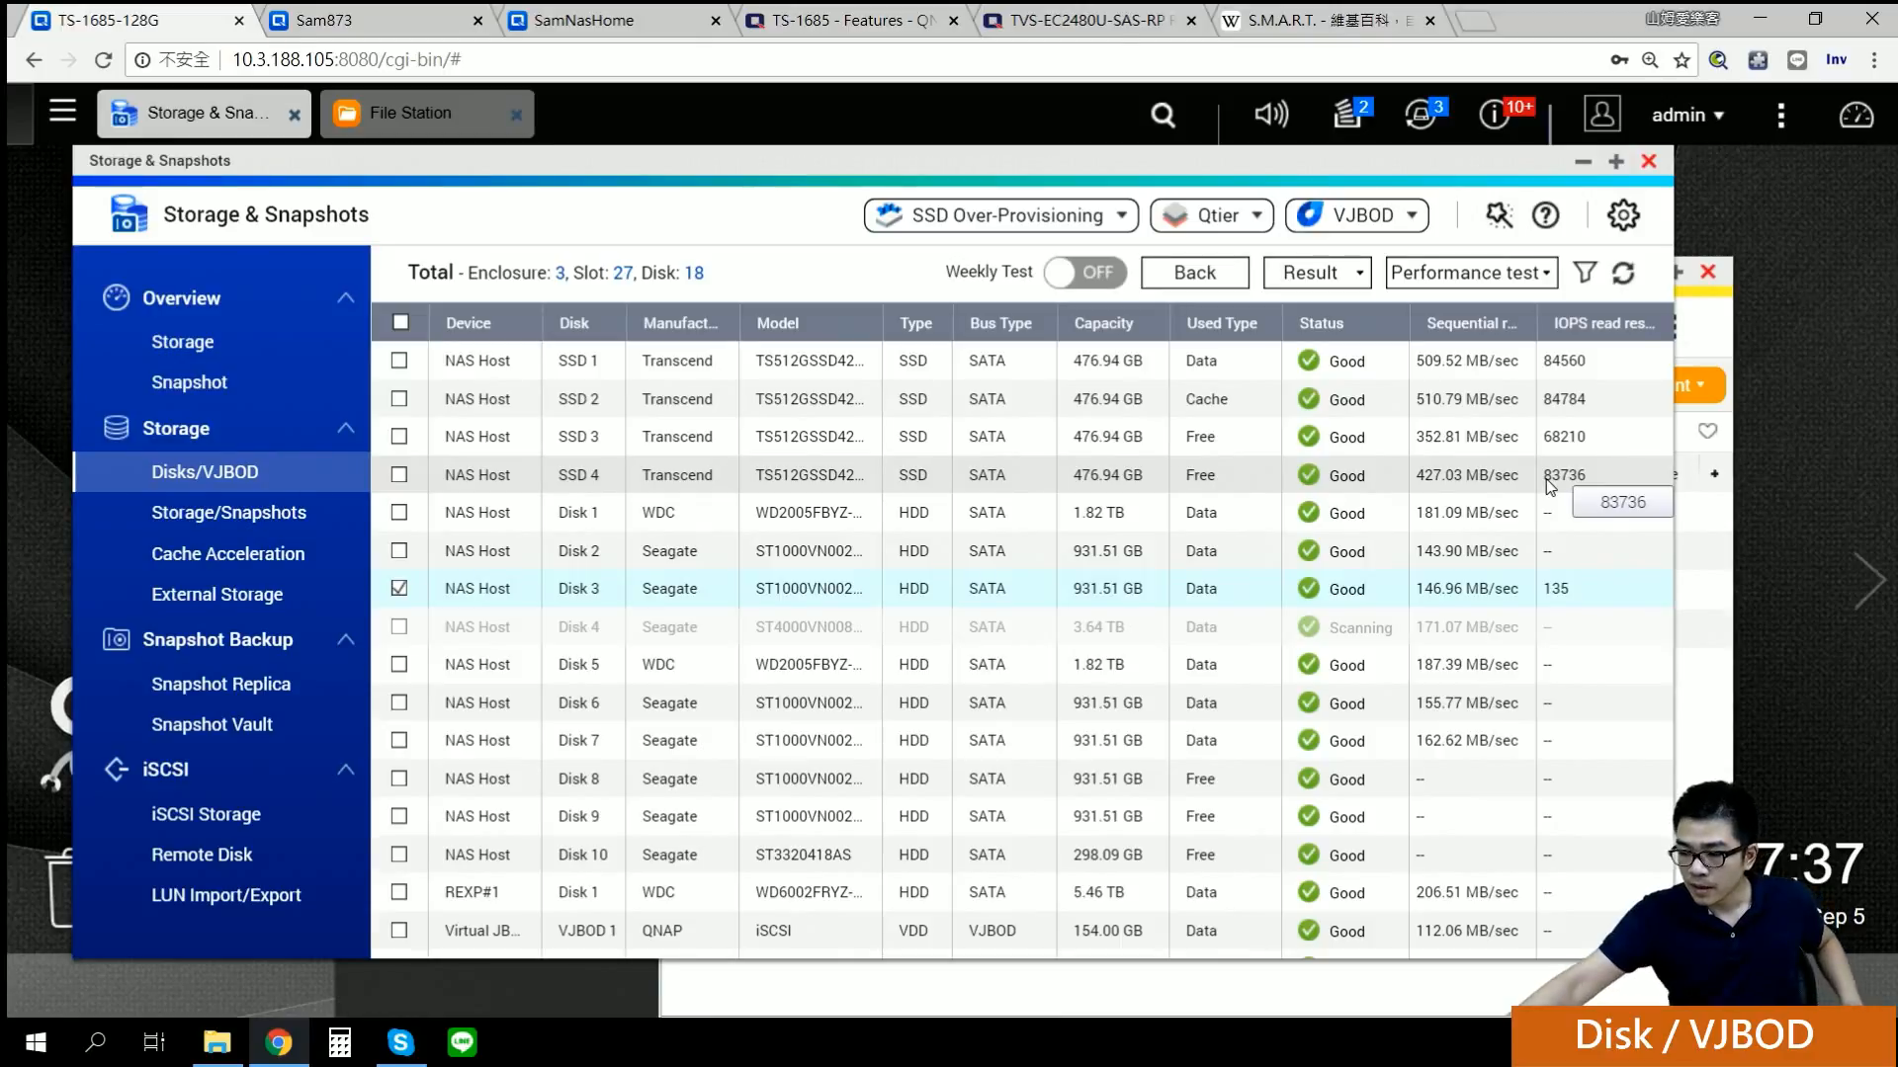
click(1198, 284)
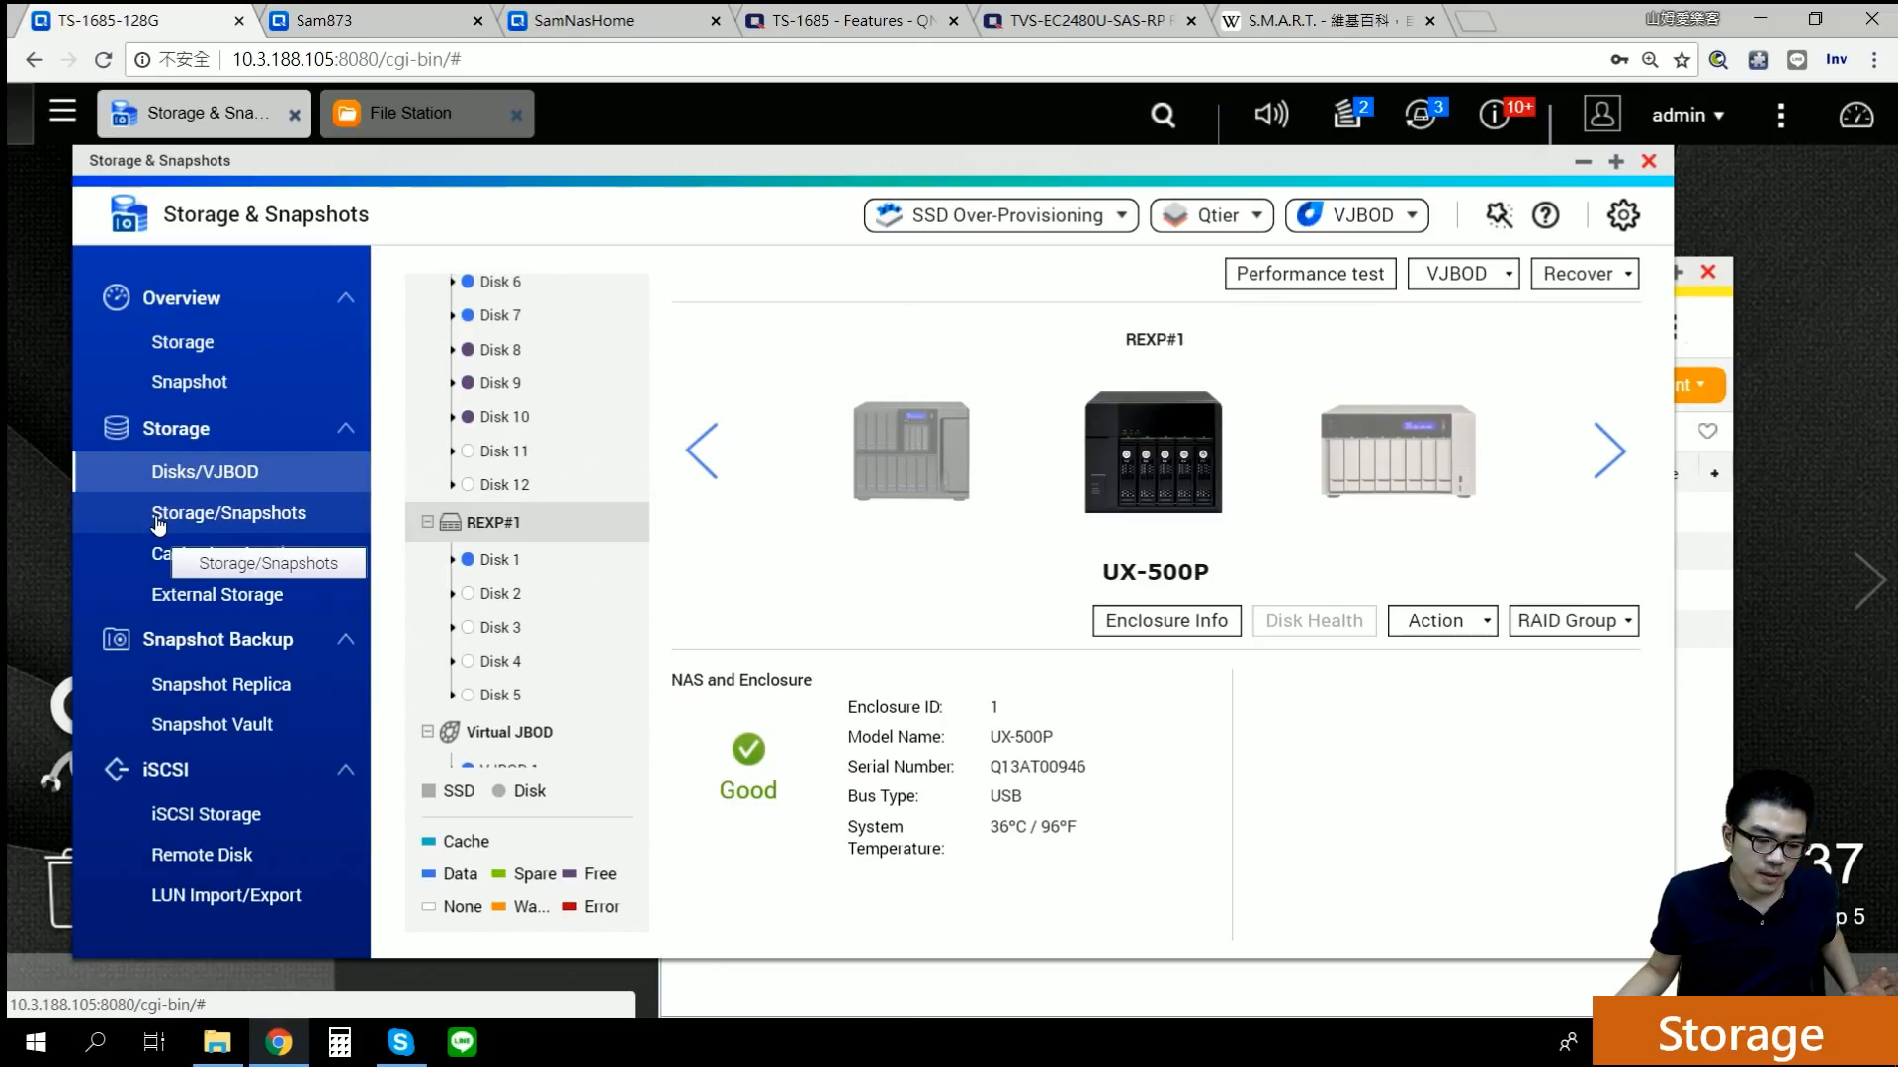
Step: Show the Storage/Snapshots list of five pools and six volumes, briefly revisiting Disks/VJBOD
click(158, 521)
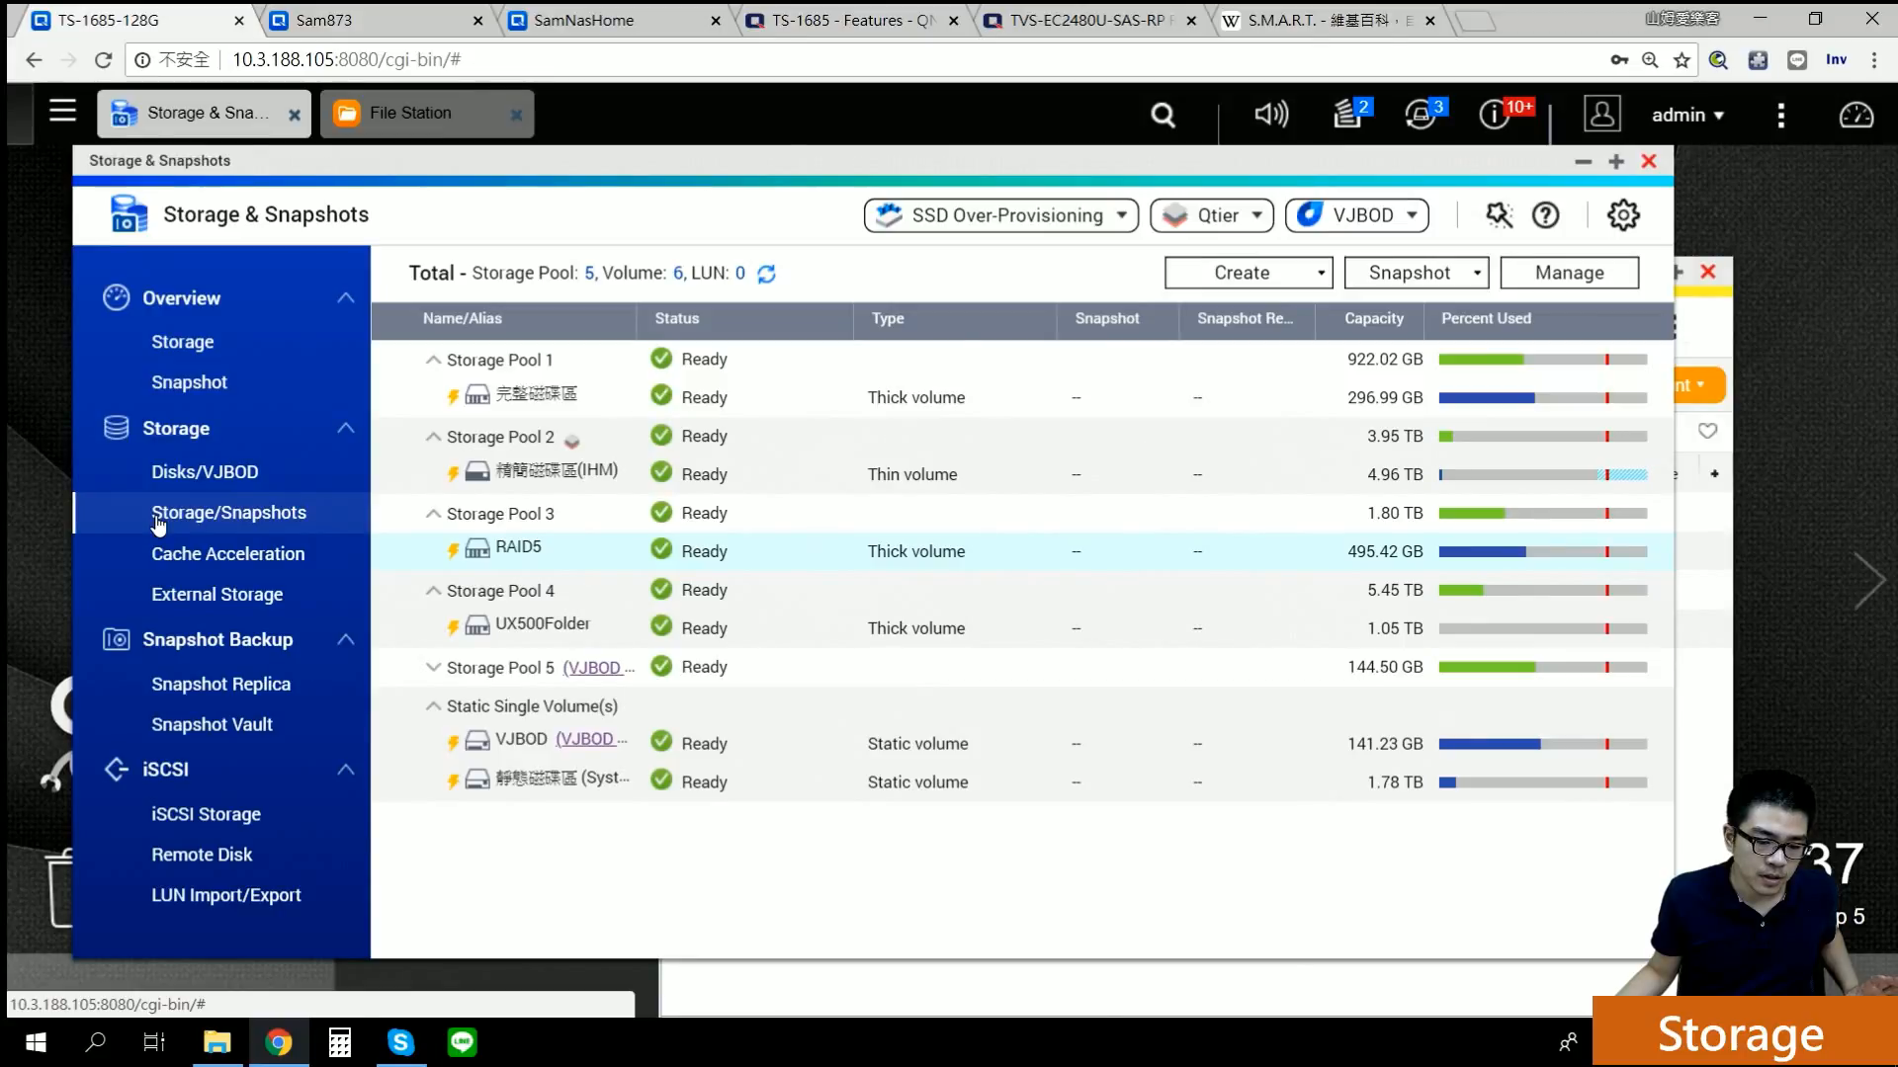
click(227, 484)
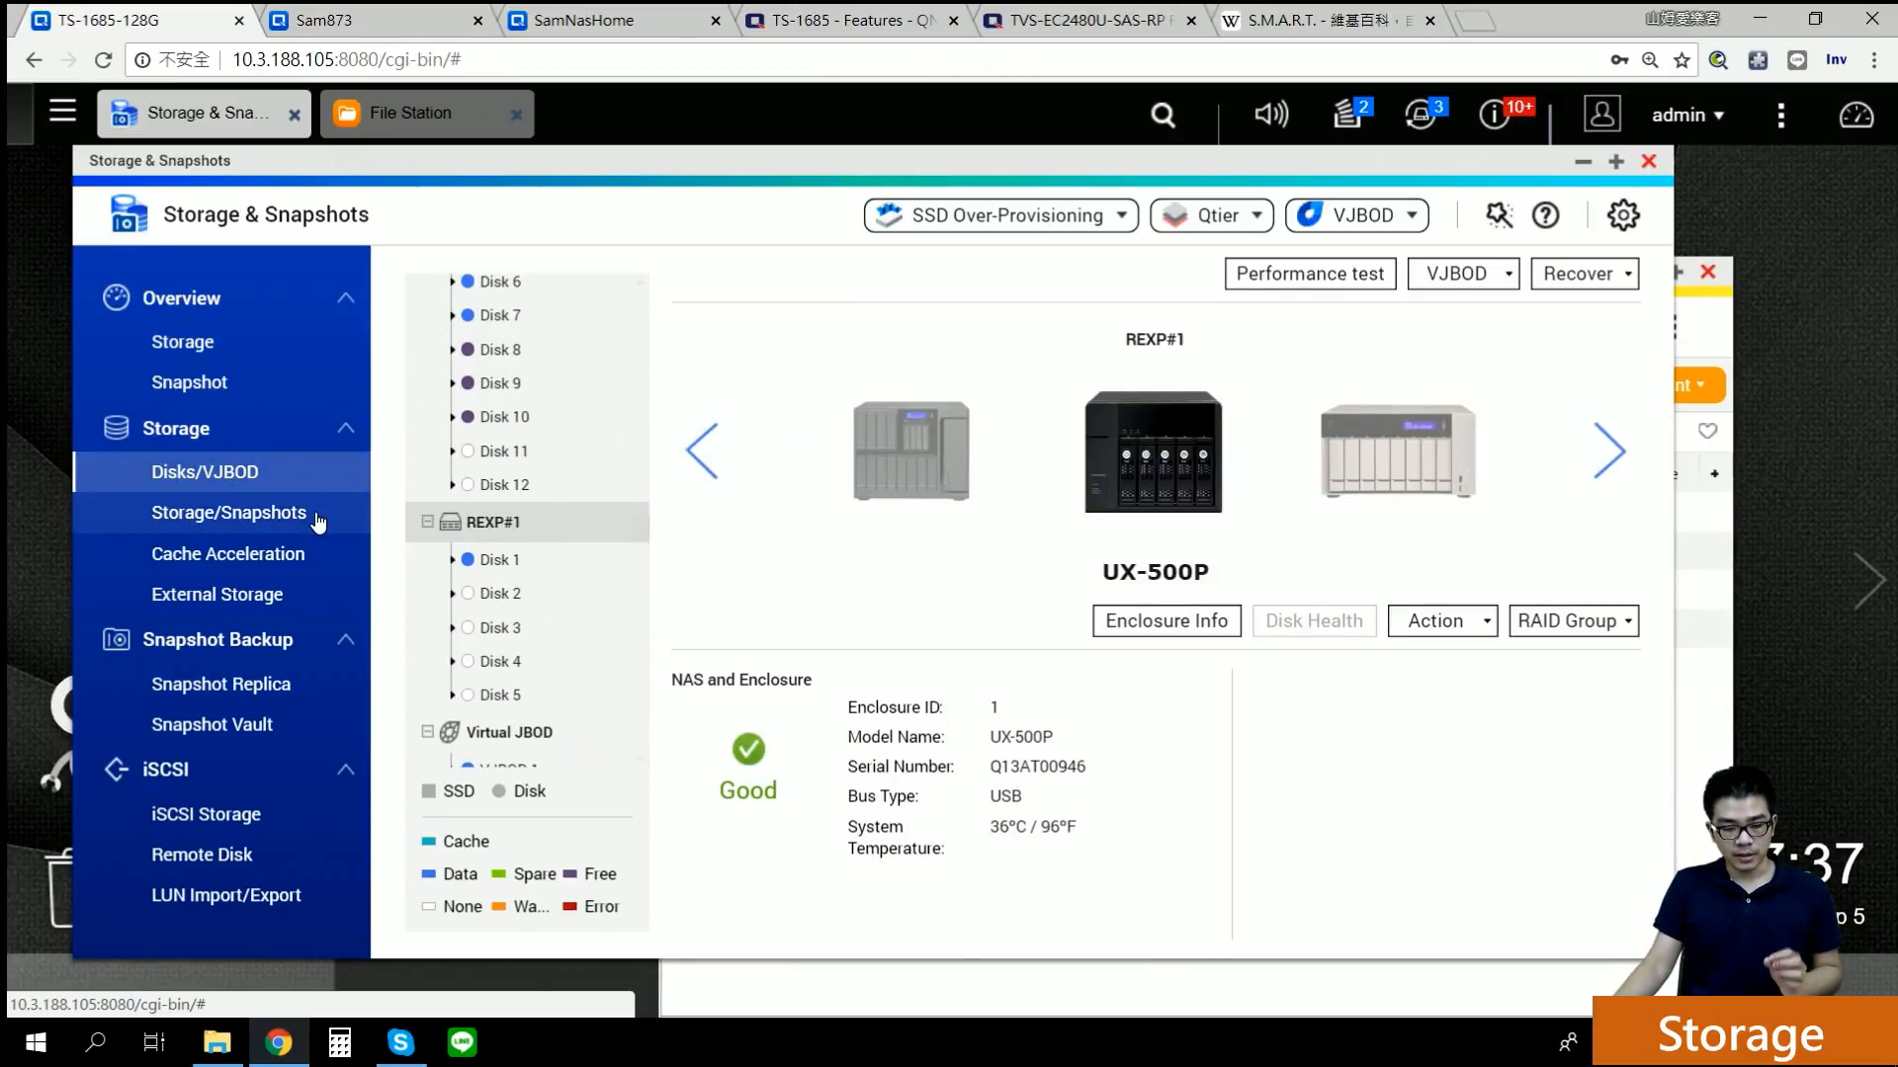
click(282, 512)
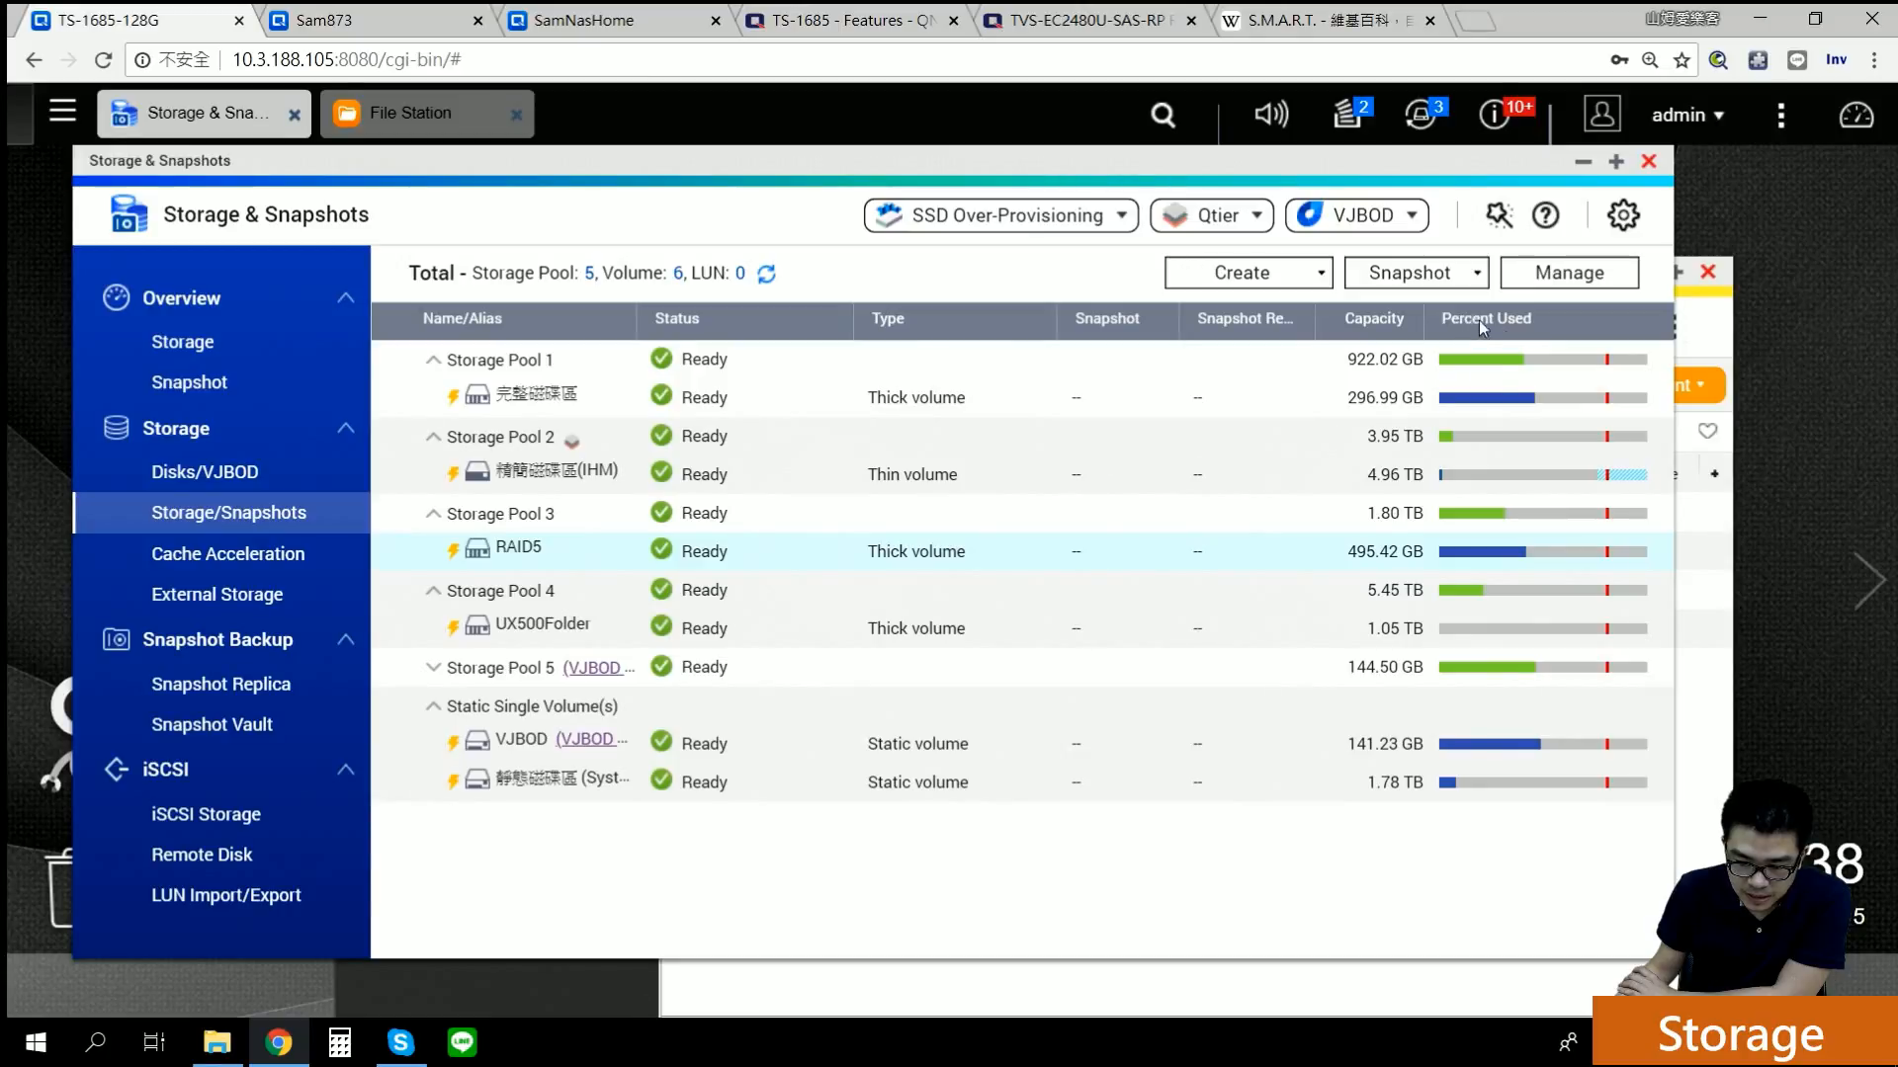
mouse_move(1603, 363)
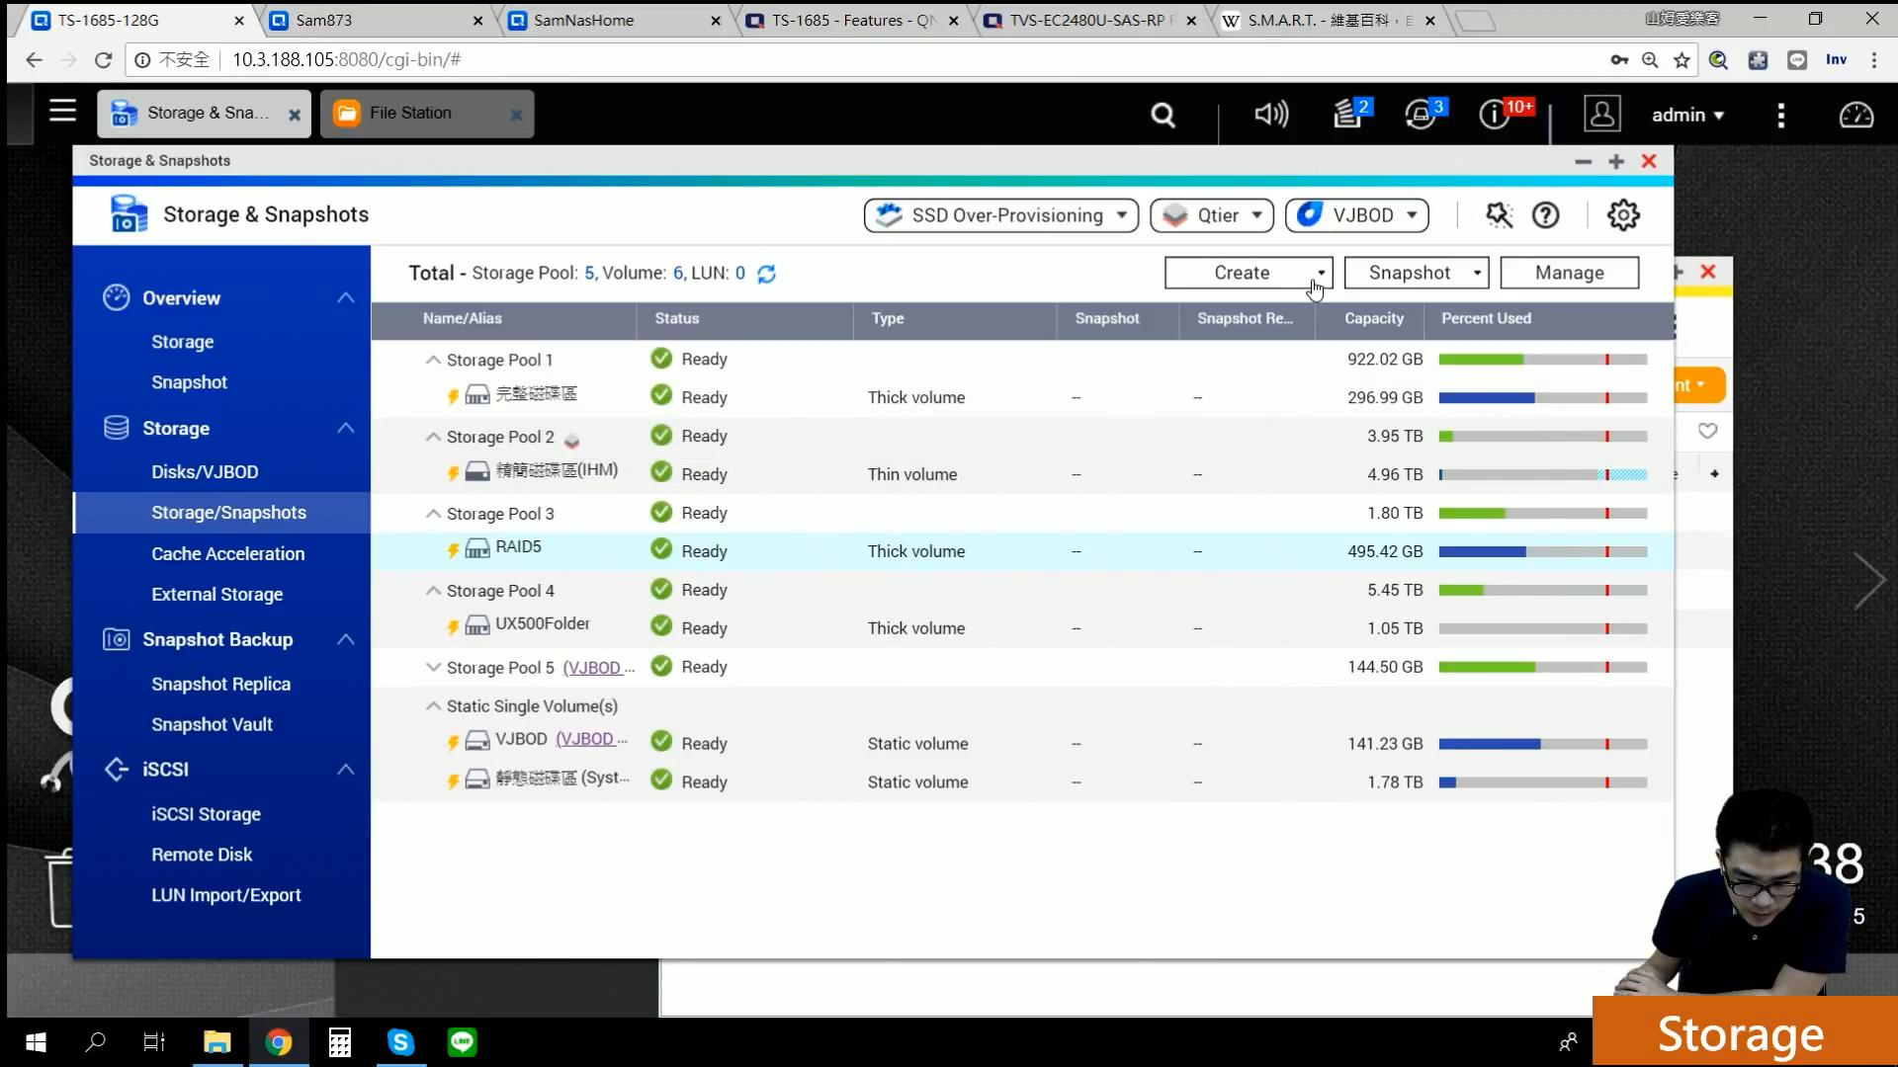
Step: Glance at the RAID5 volume details, then open Storage Pool 1's management view
click(1571, 279)
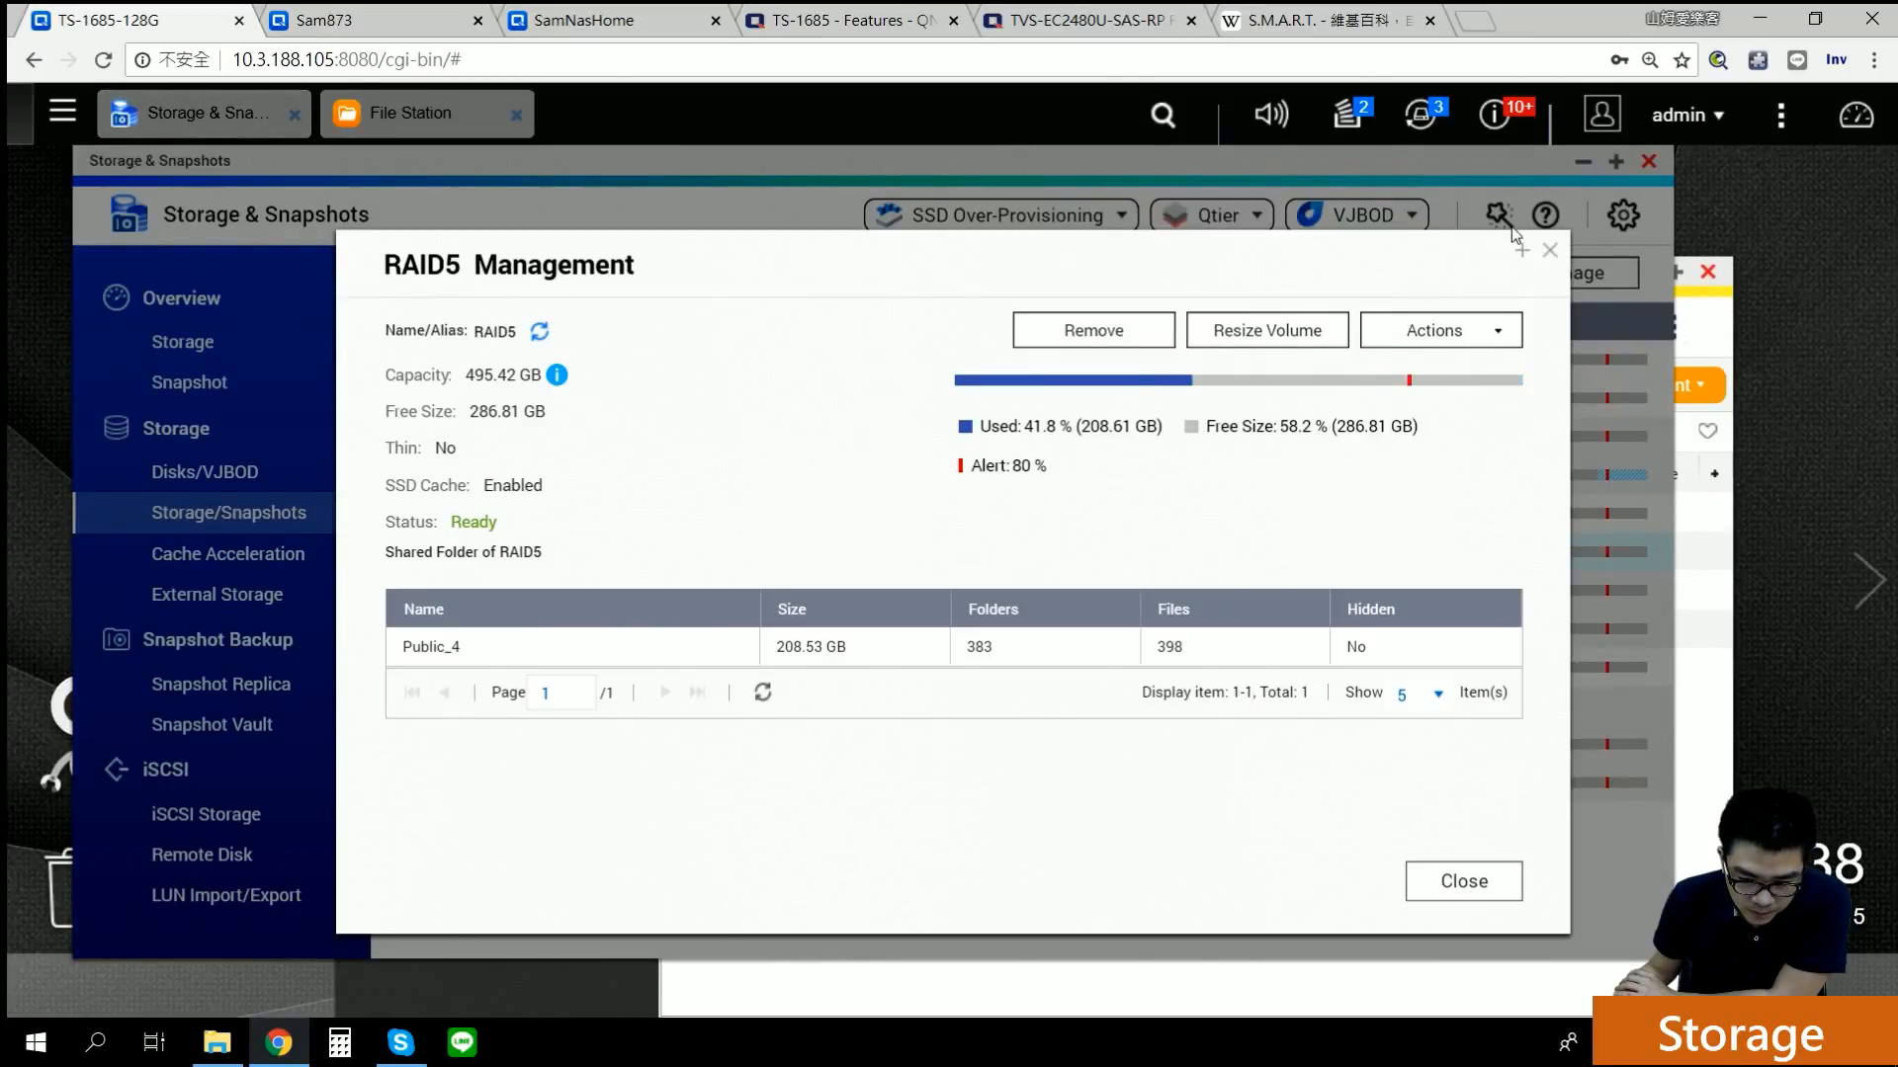
click(1549, 251)
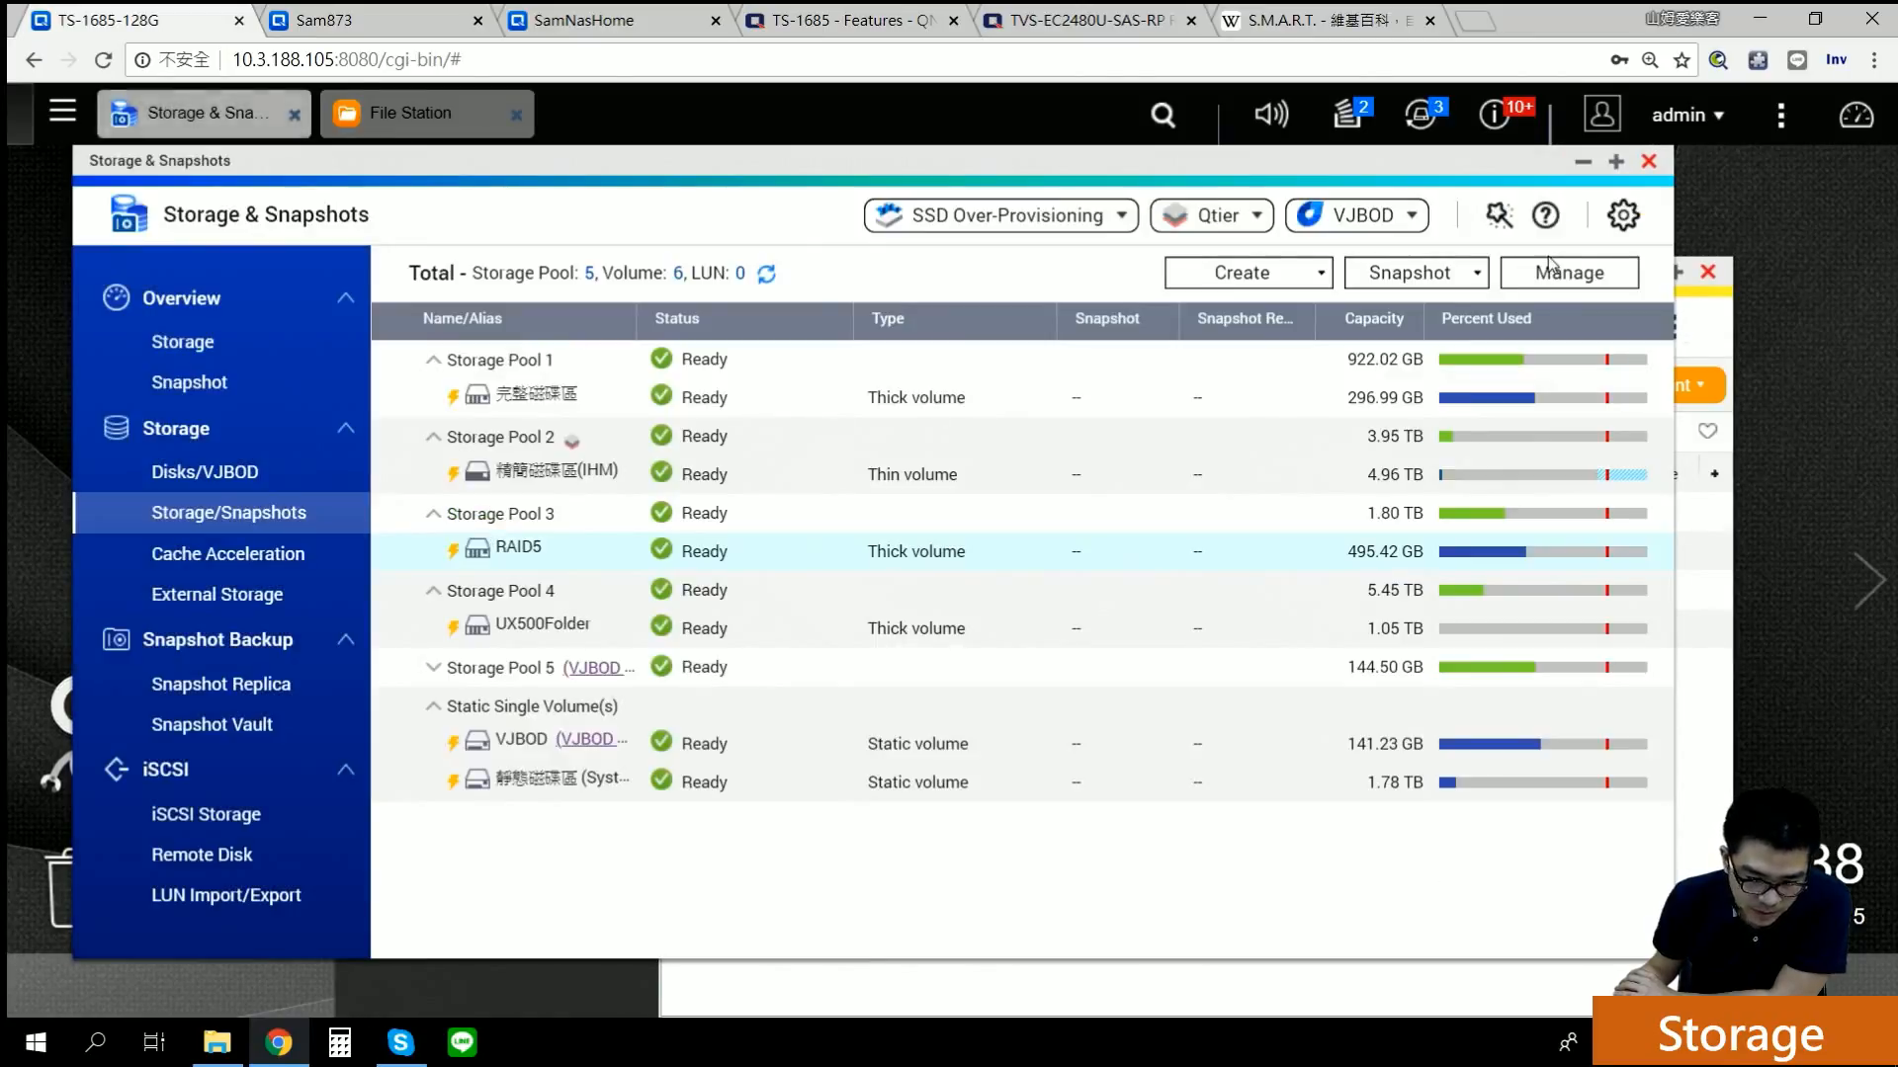
double_click(487, 368)
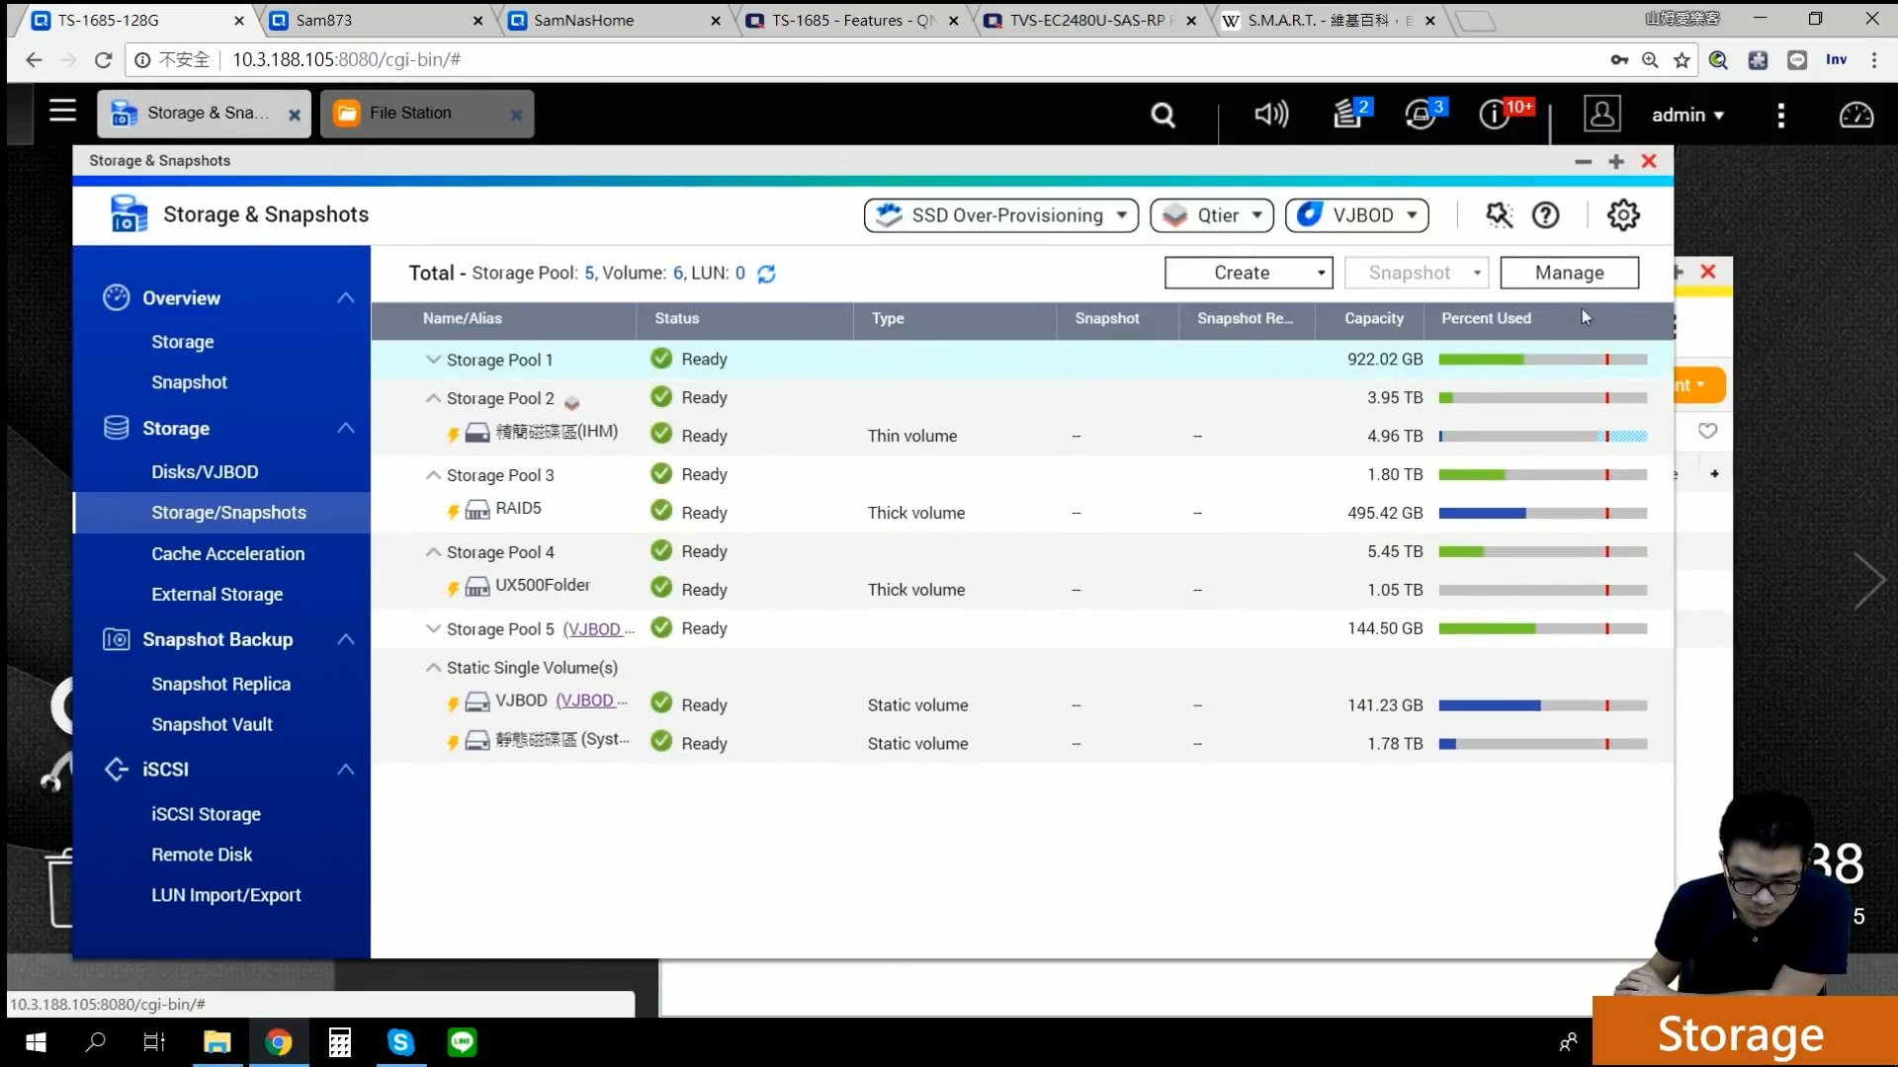
click(1592, 271)
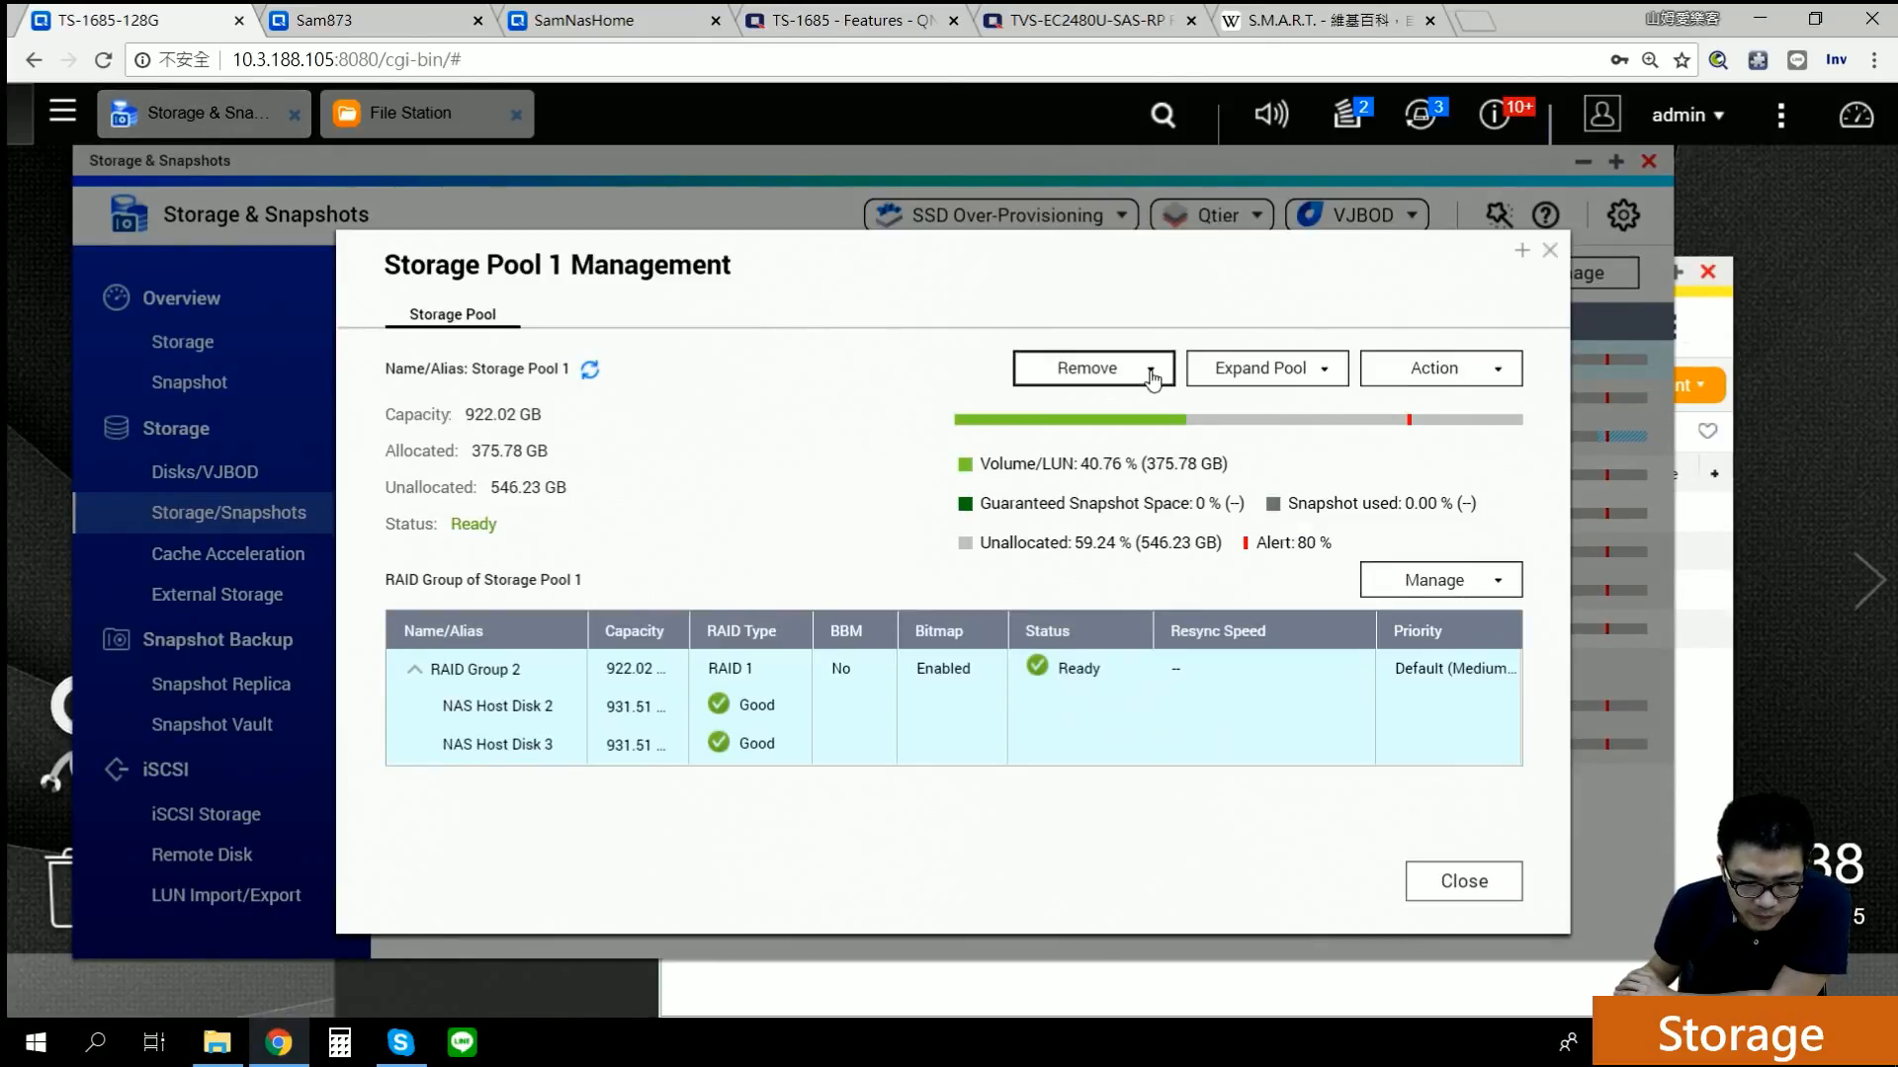
Step: Check the Remove options, then launch Expand Pool > Upgrade with Qtier for Storage Pool 1
click(1152, 371)
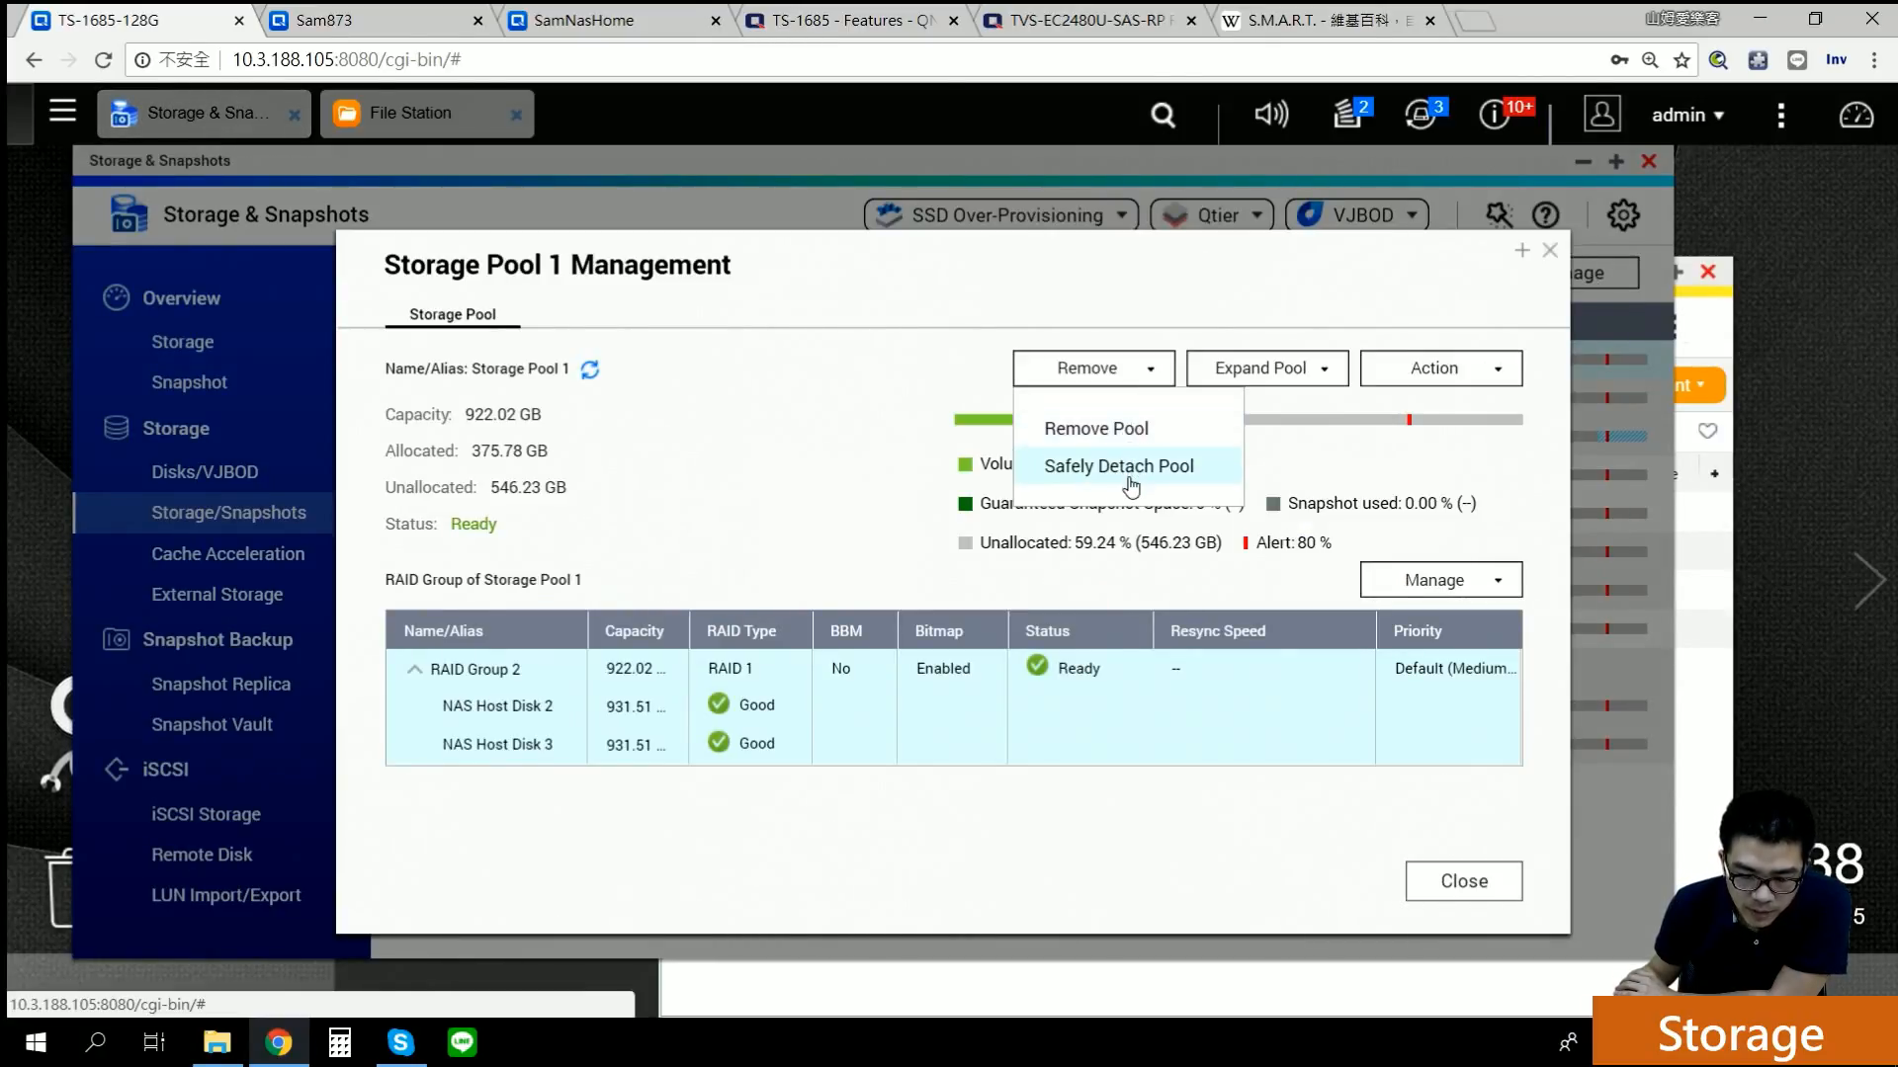
click(1132, 272)
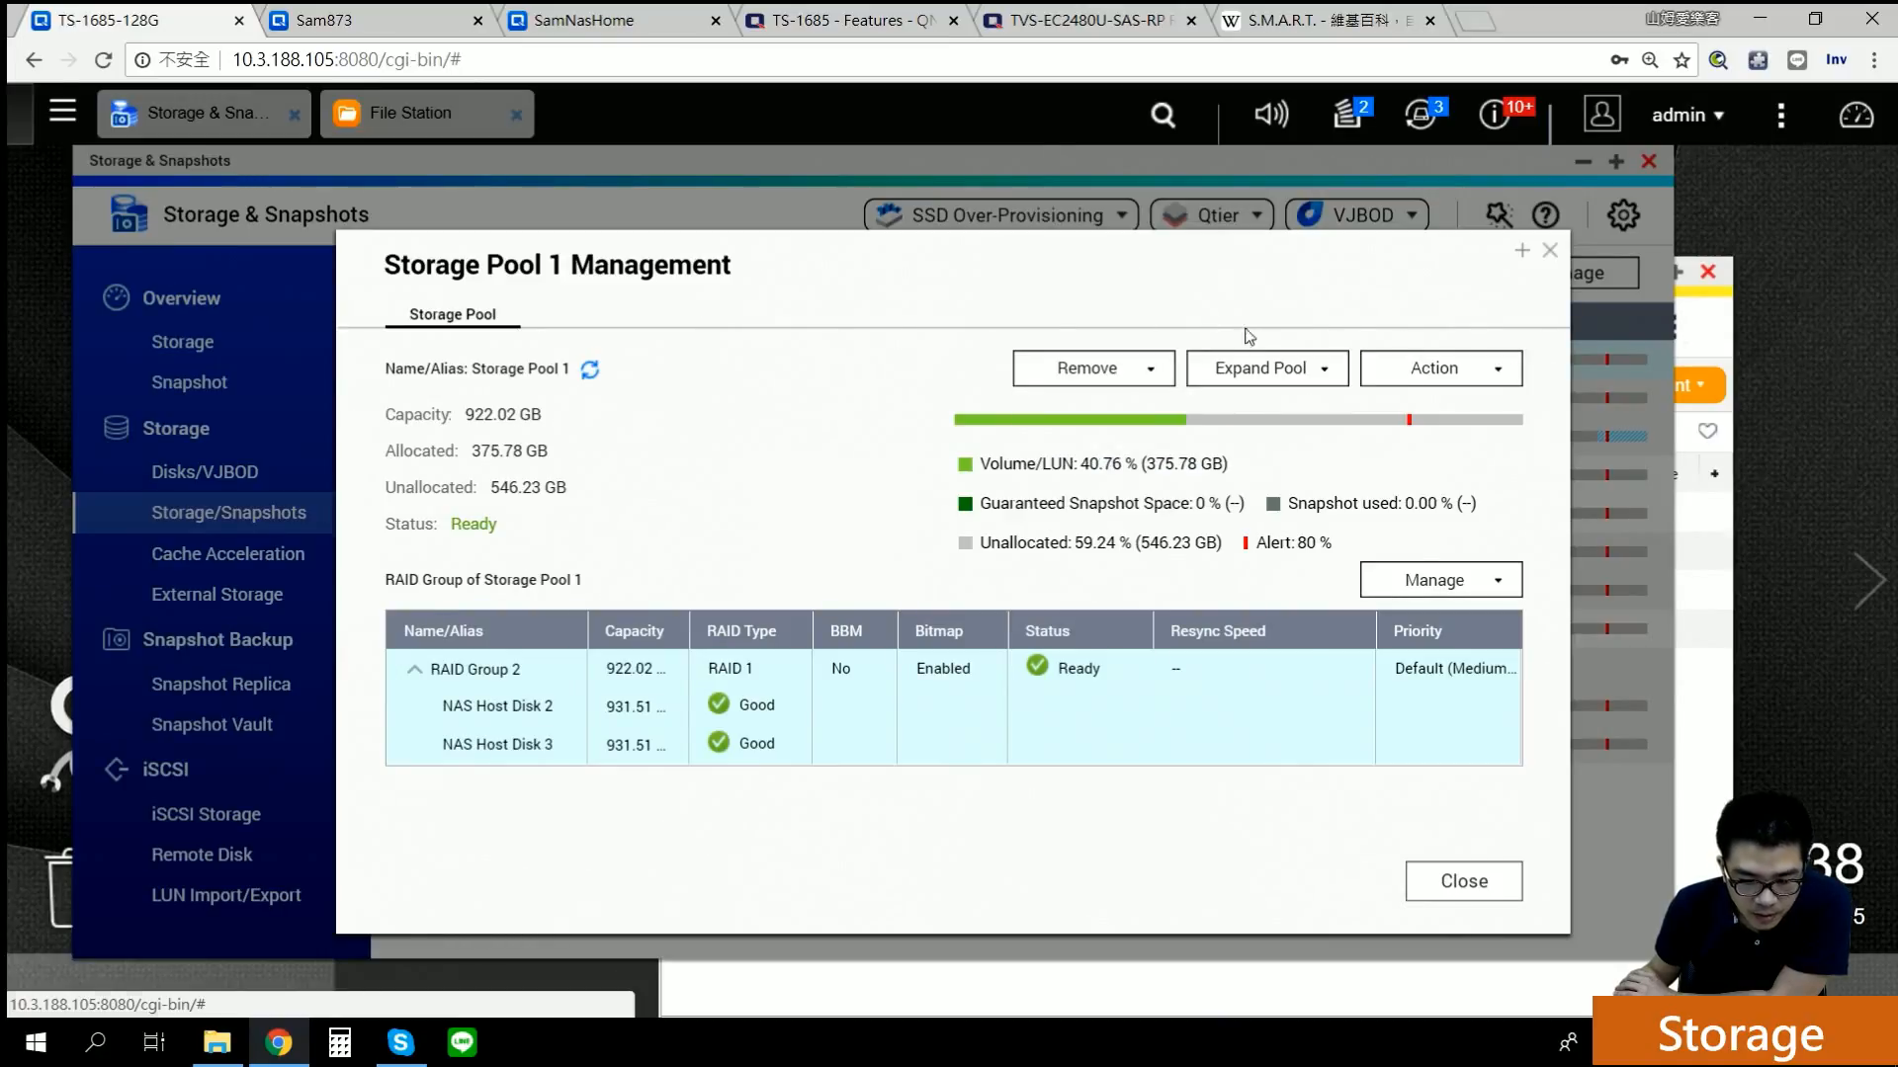
click(1322, 378)
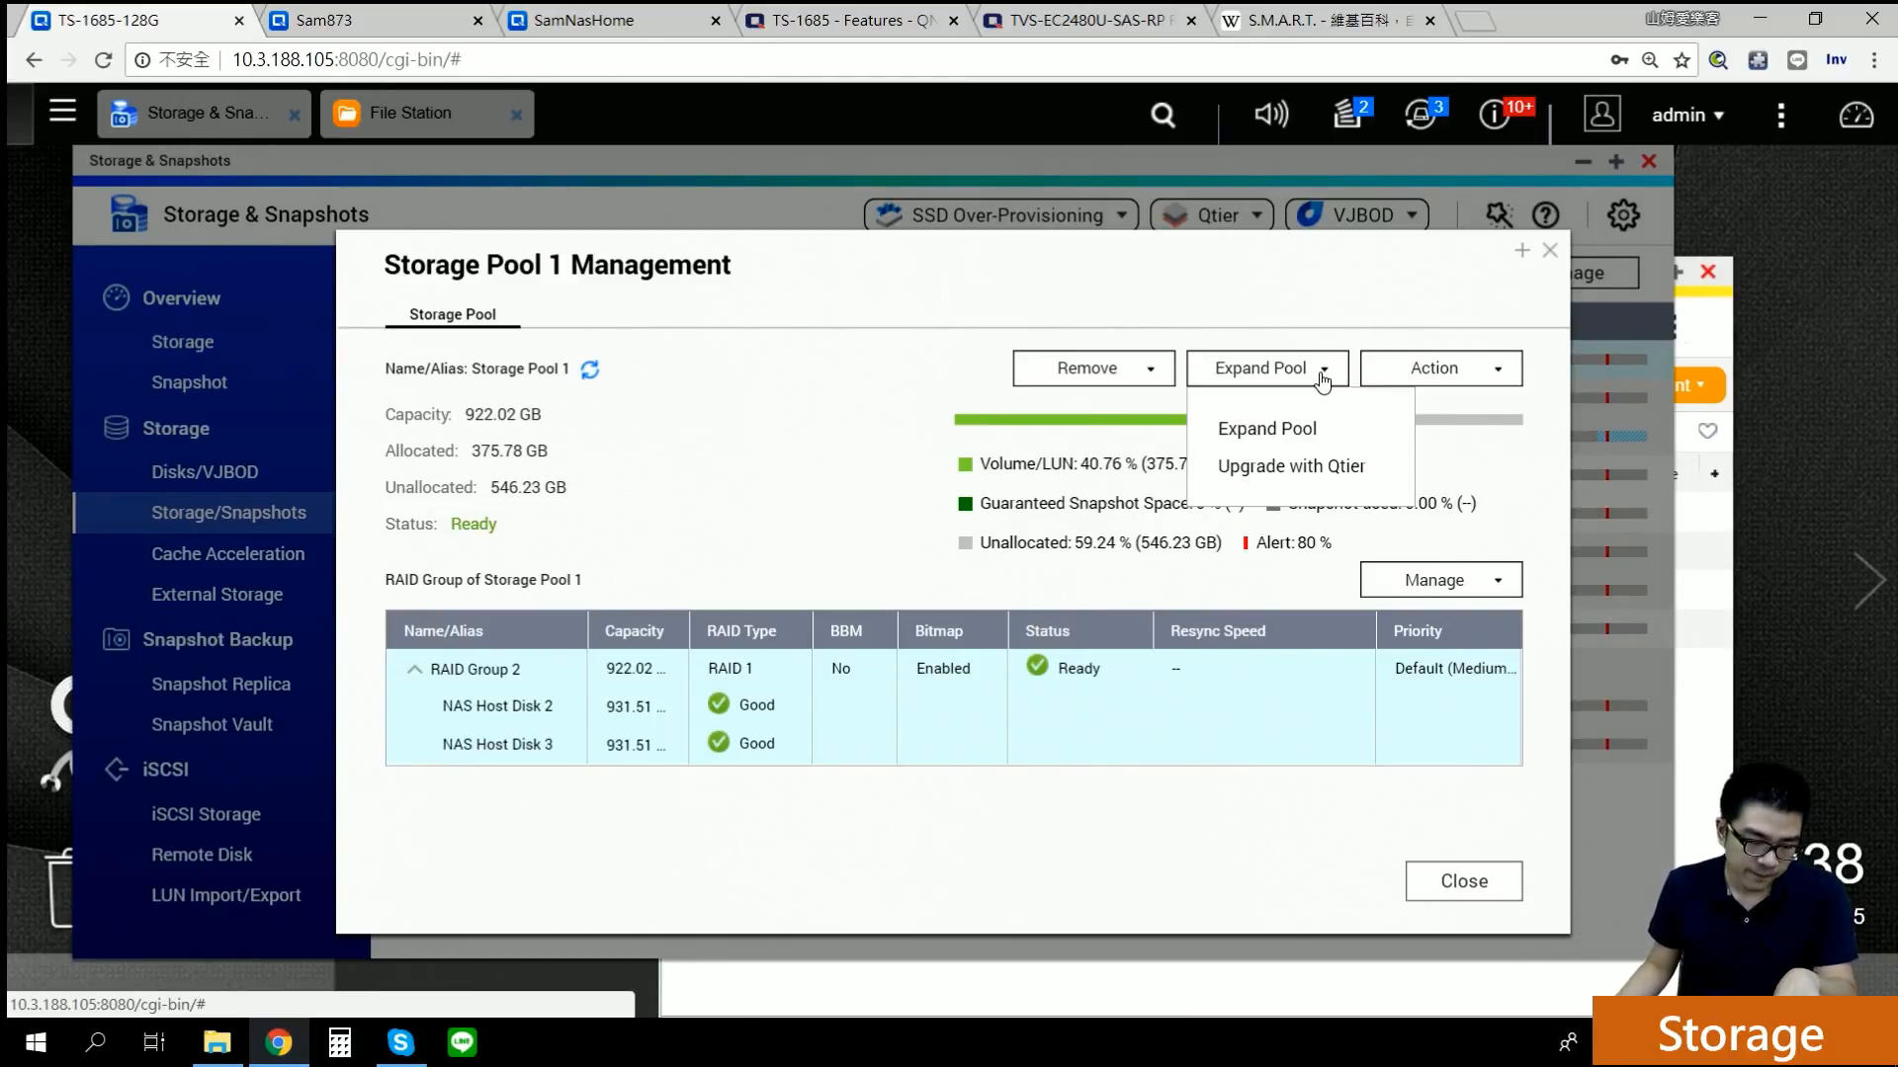
click(1301, 467)
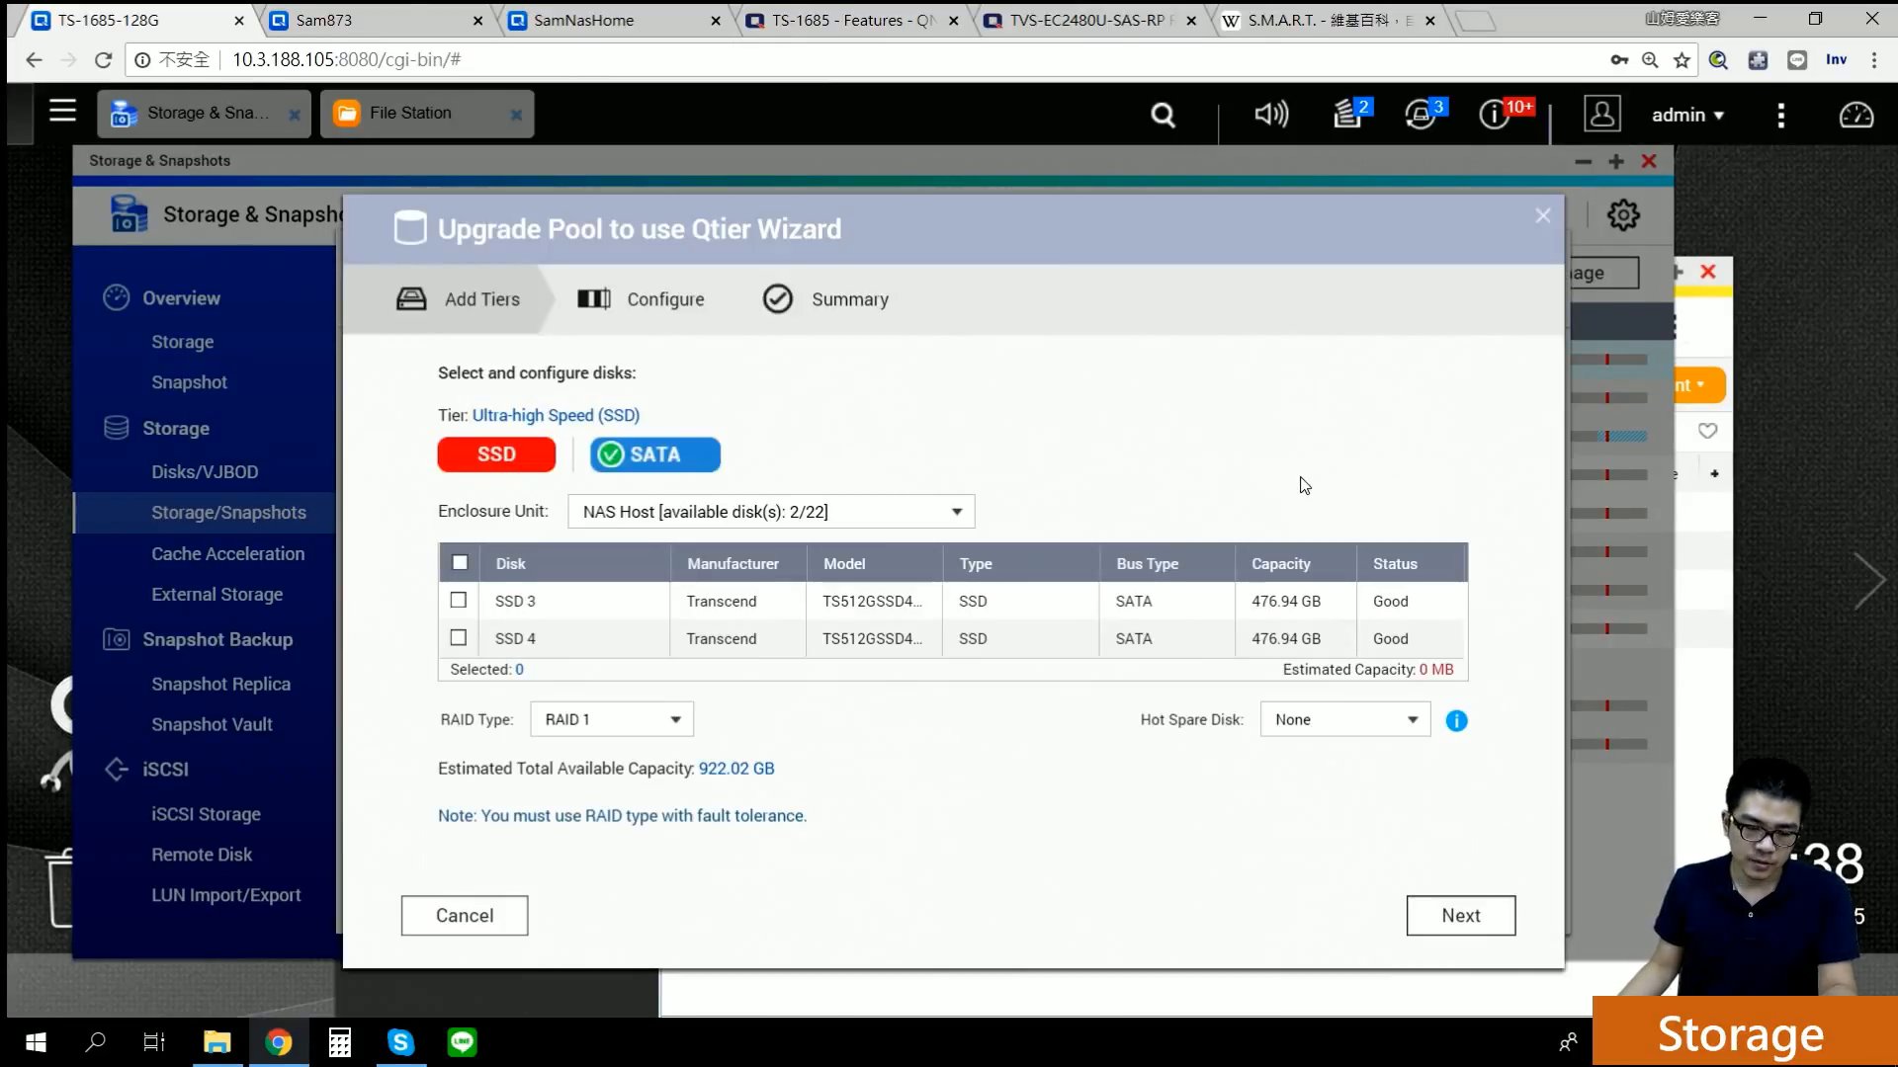
Step: Try SSD 3 and SSD 4 as the Qtier SSD tier, cancel, and launch Expand Pool instead
click(461, 640)
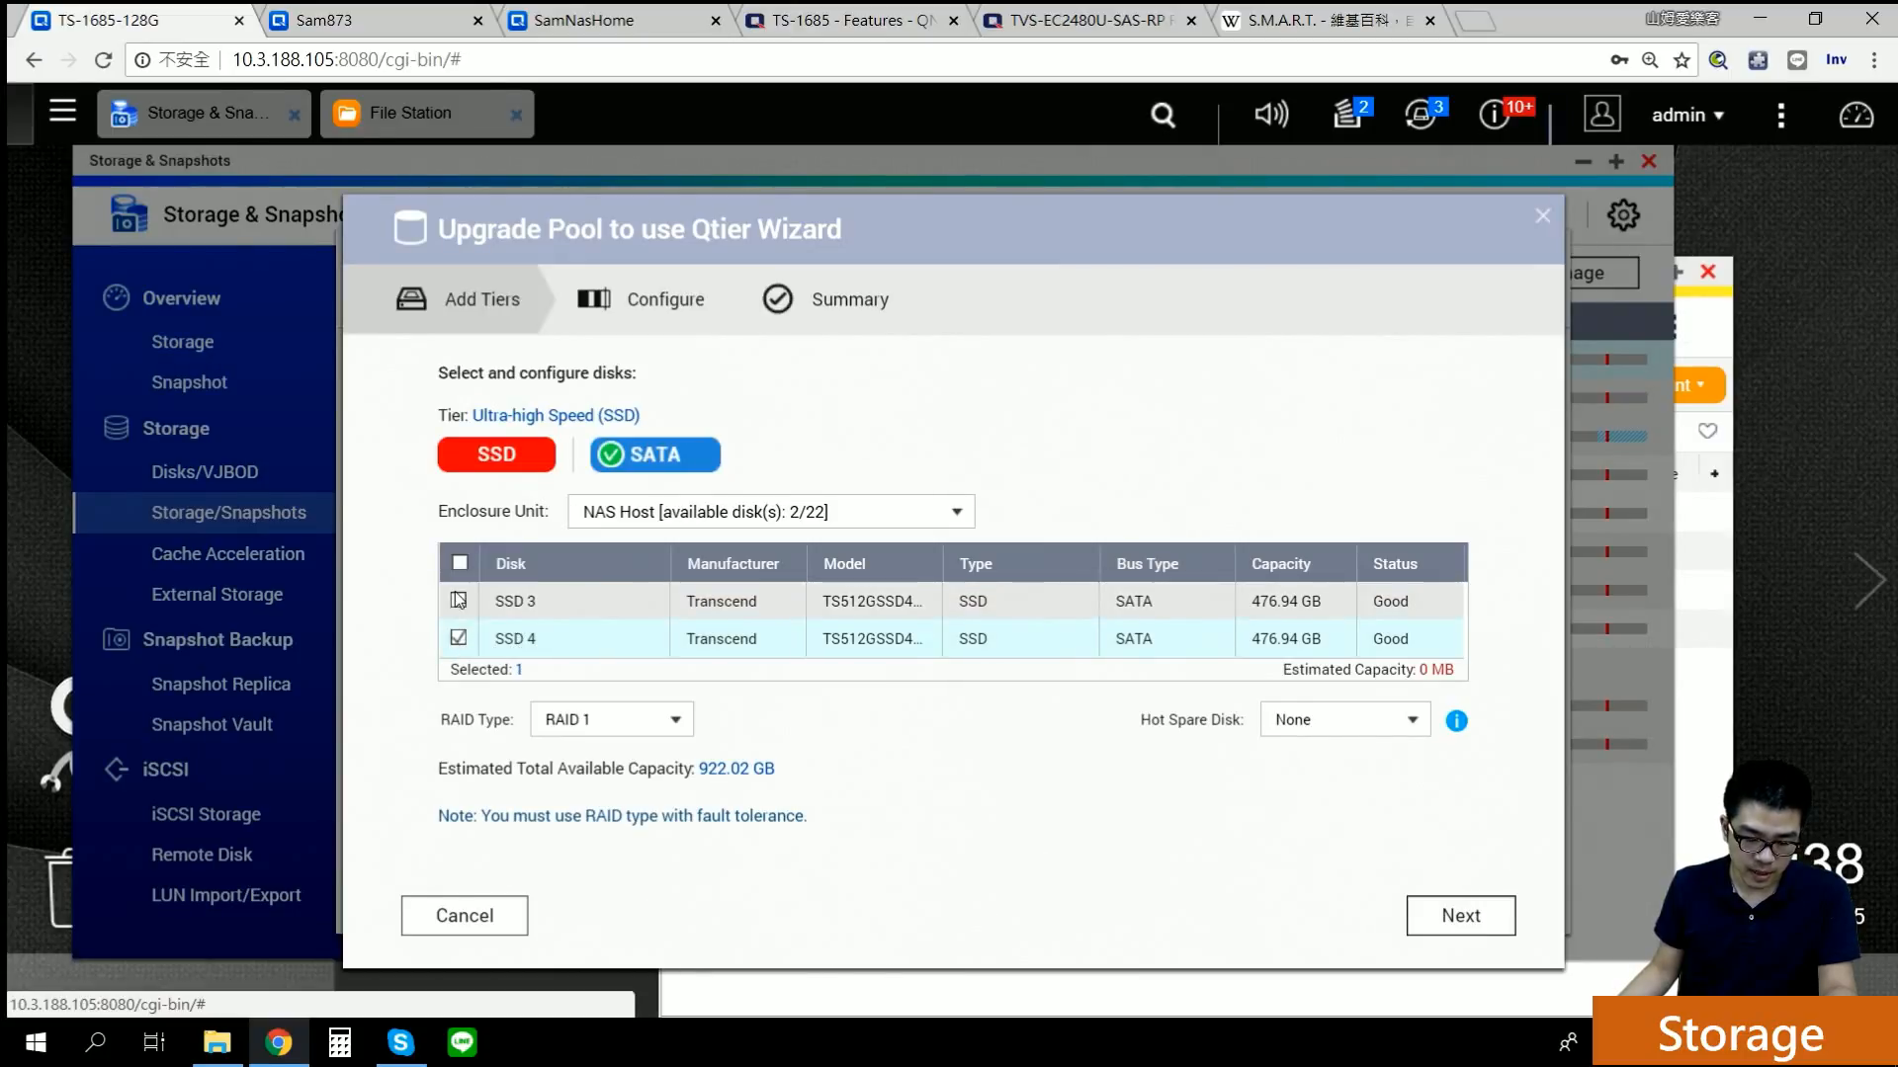
click(1448, 919)
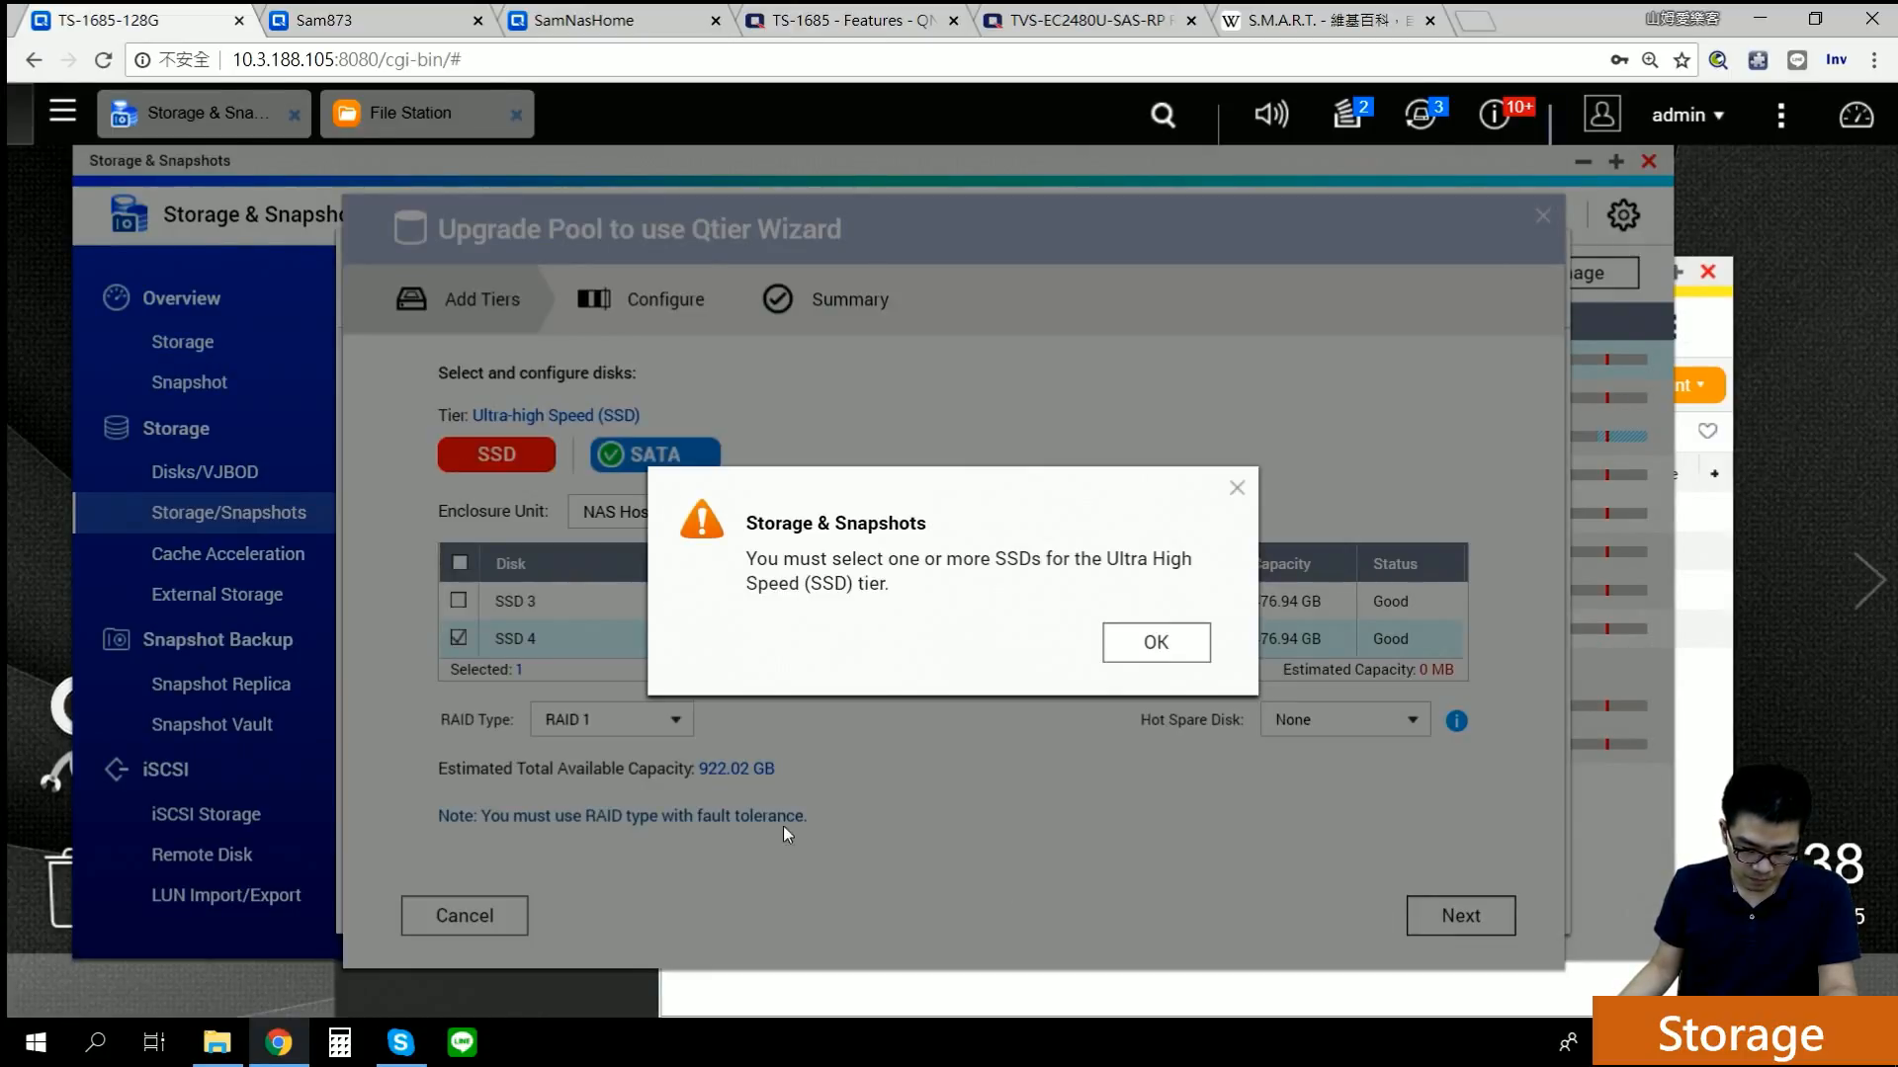
click(1236, 489)
click(457, 600)
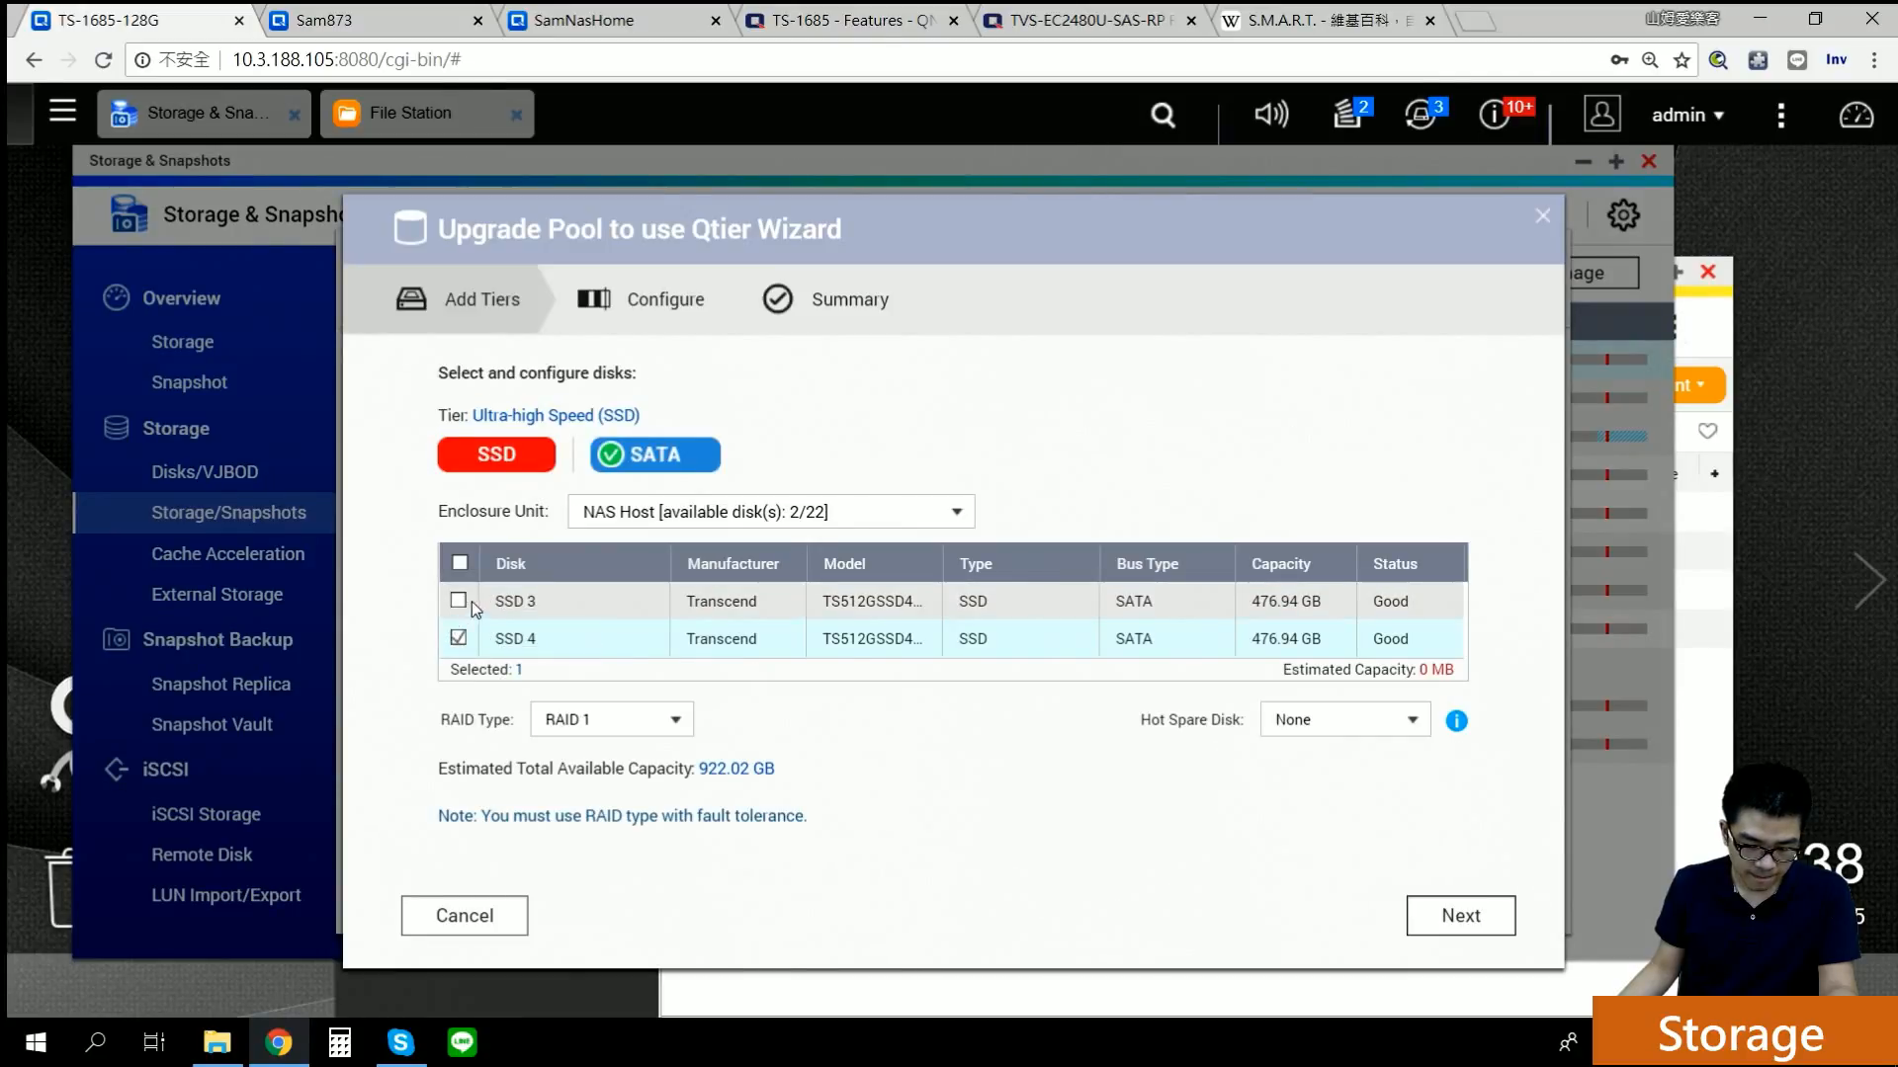
click(1433, 919)
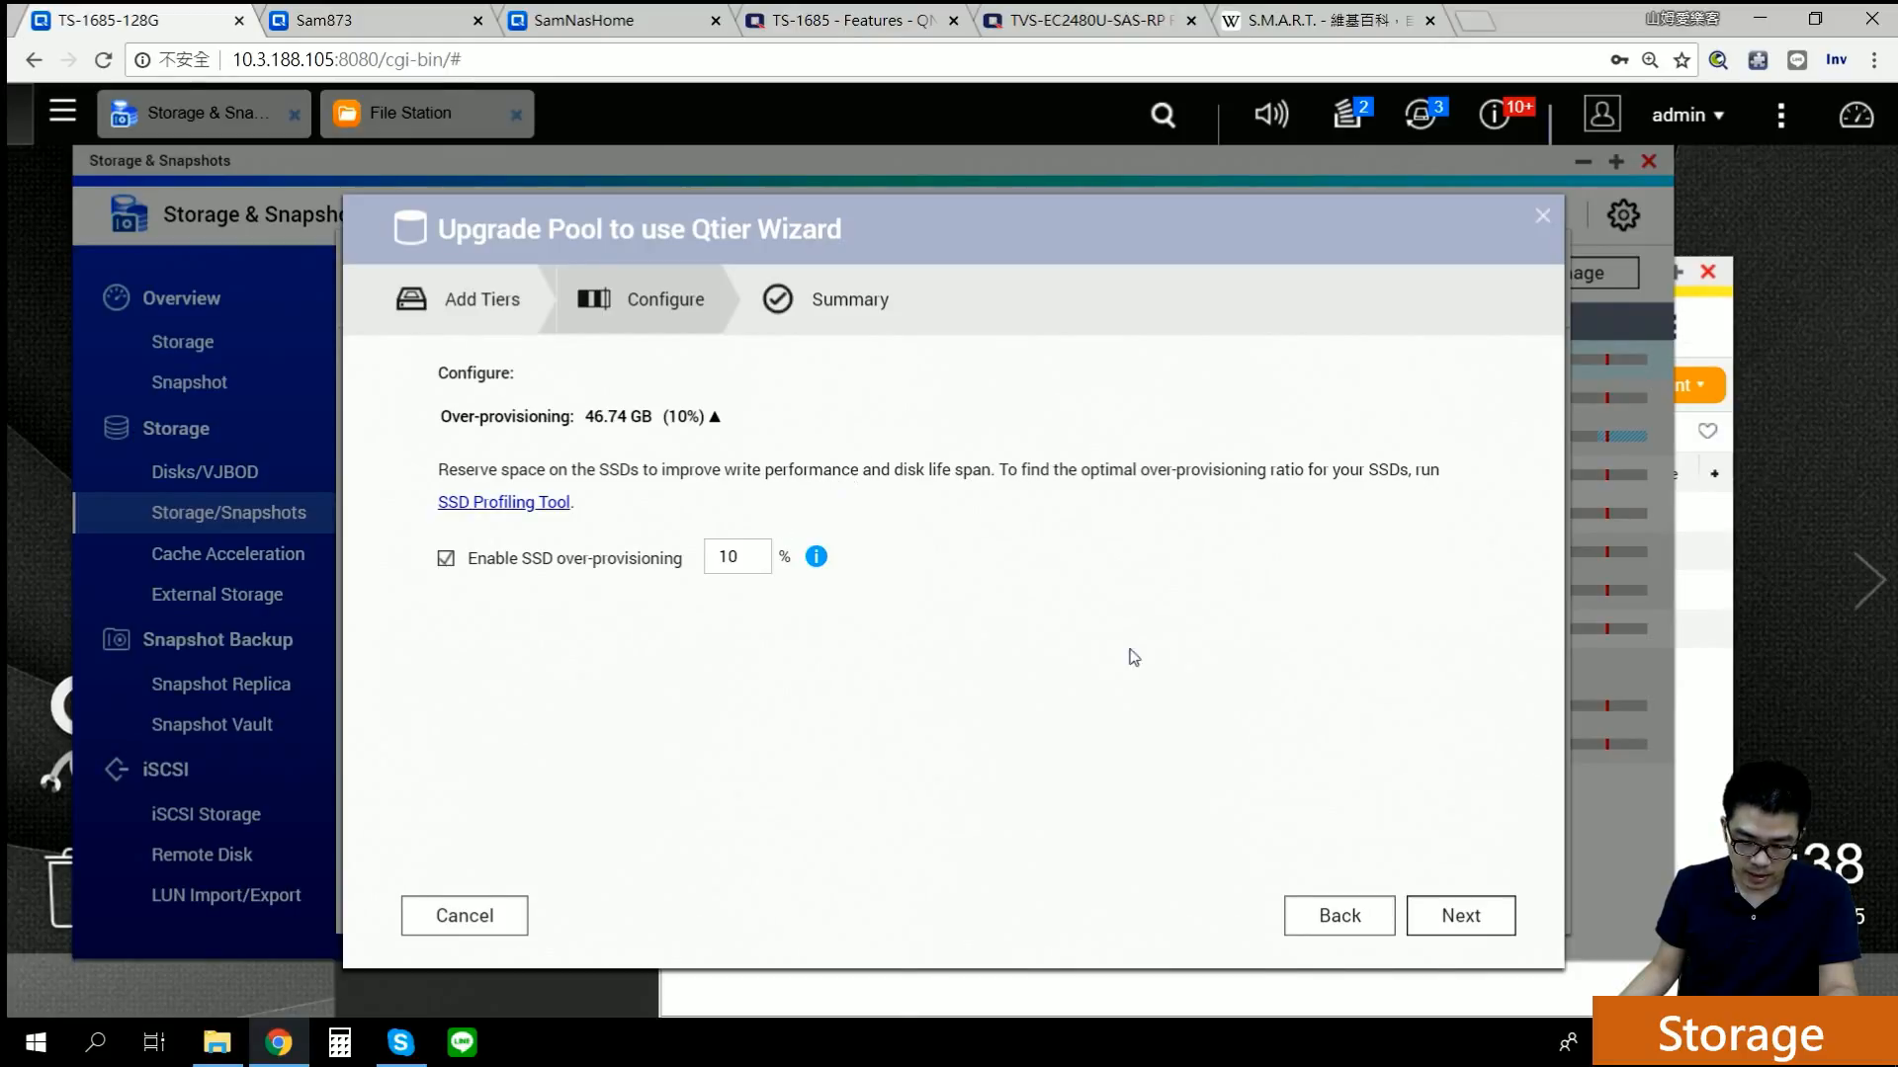
click(1310, 929)
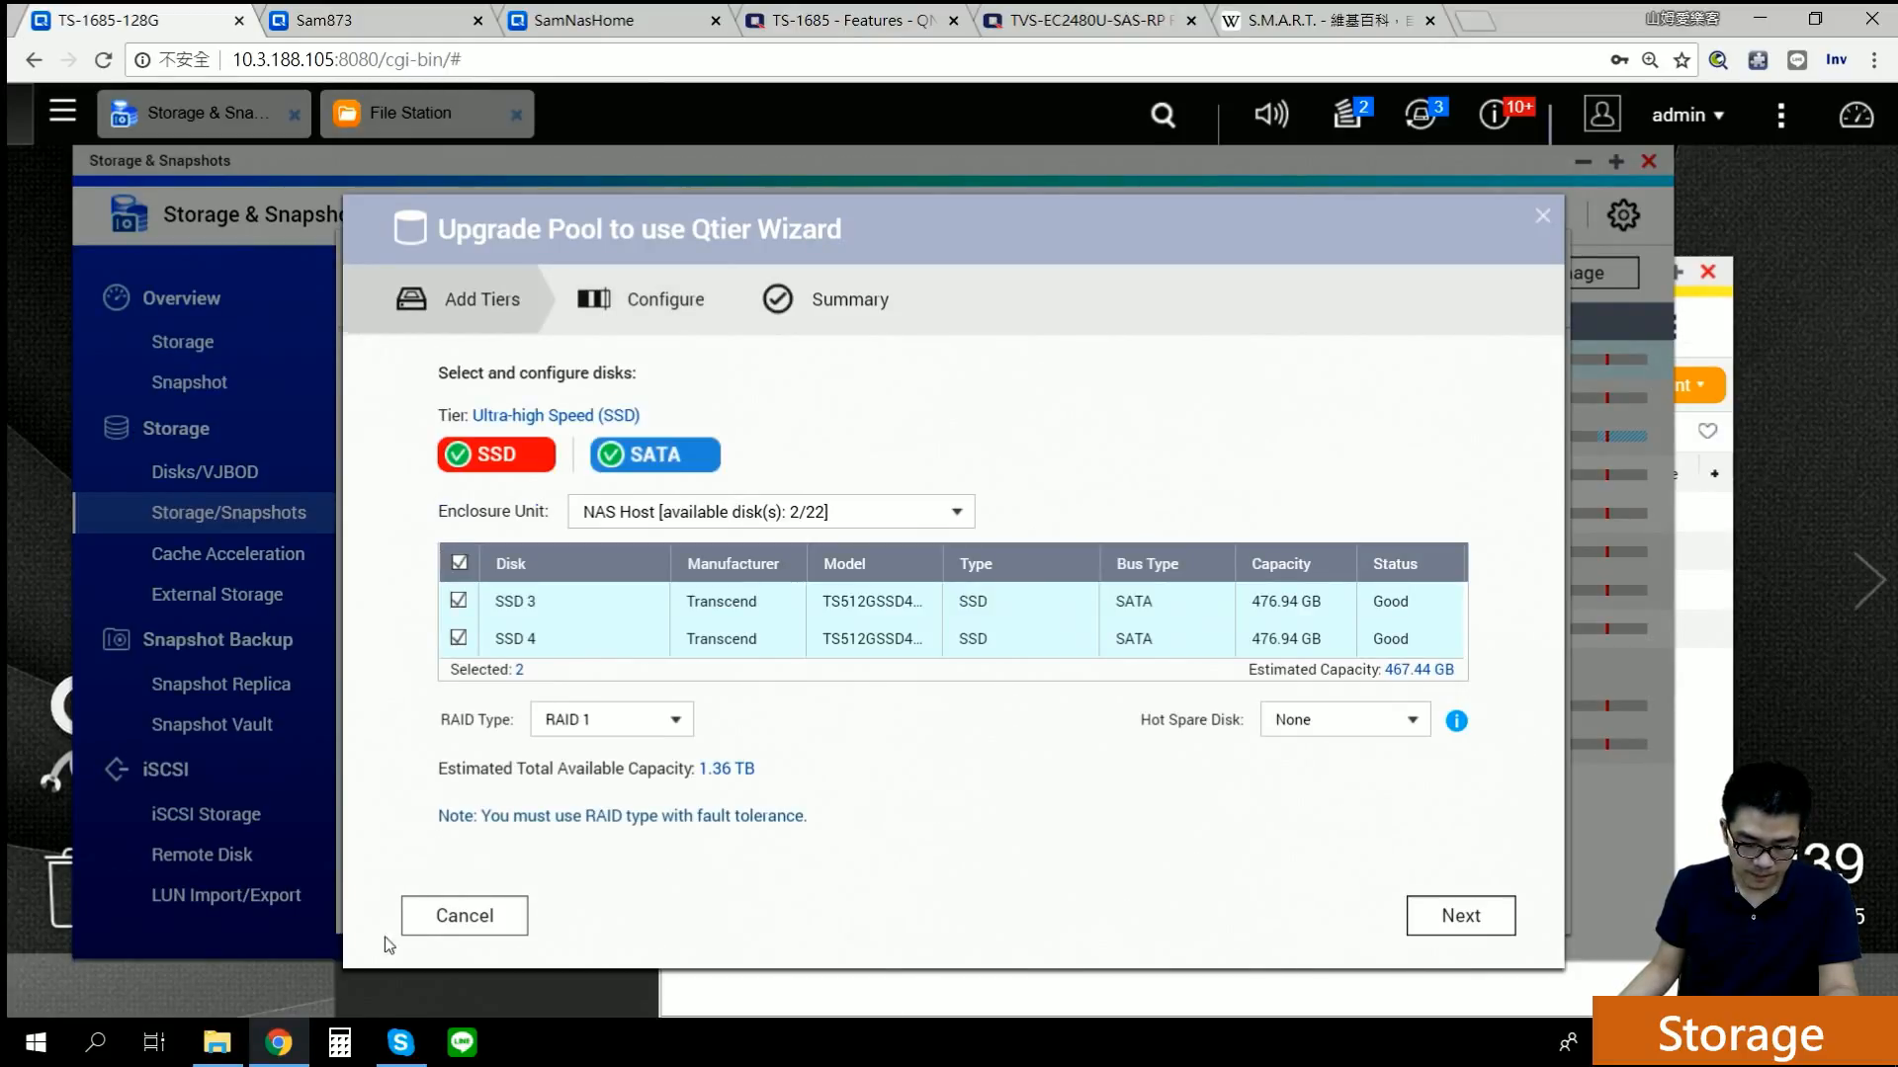
click(482, 915)
click(1260, 374)
click(1266, 431)
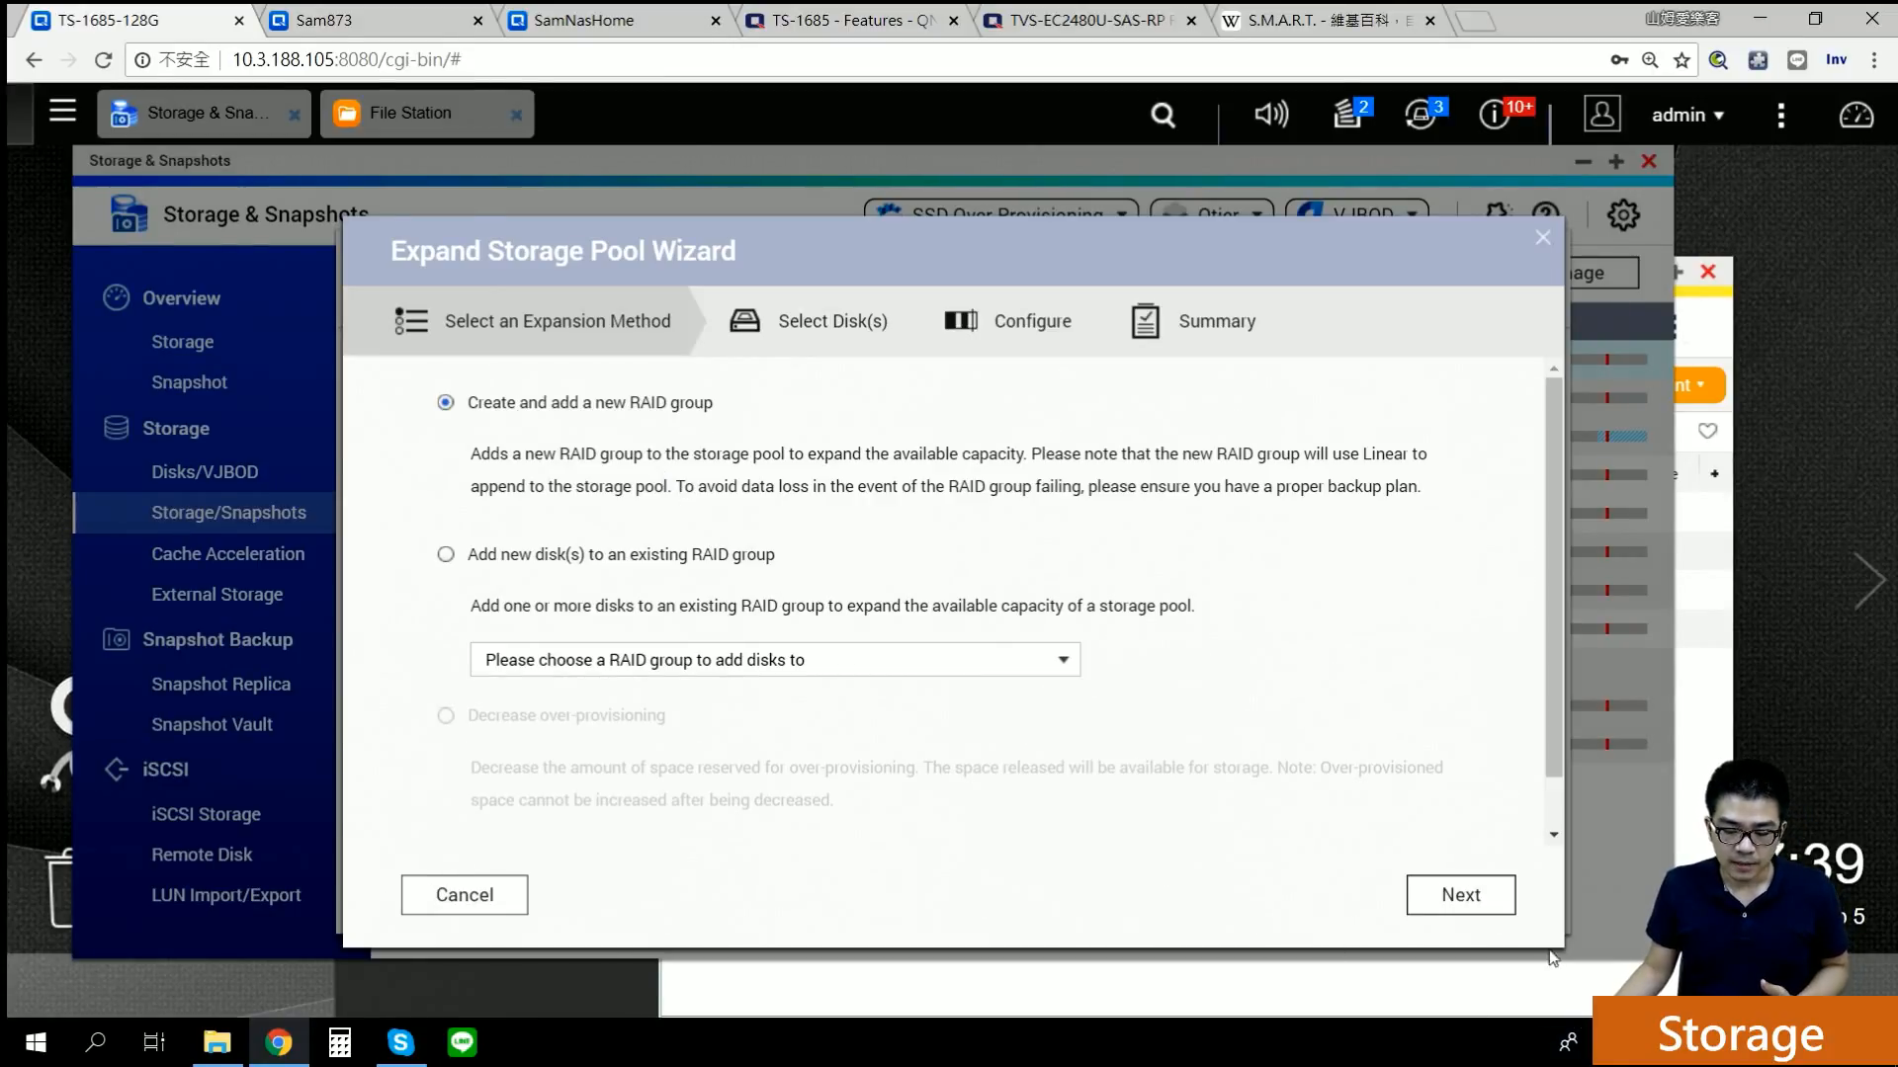
Step: Pick Disks 8 and 9 for a new RAID 1 group, view over-provisioning, then cancel the wizard
click(1455, 894)
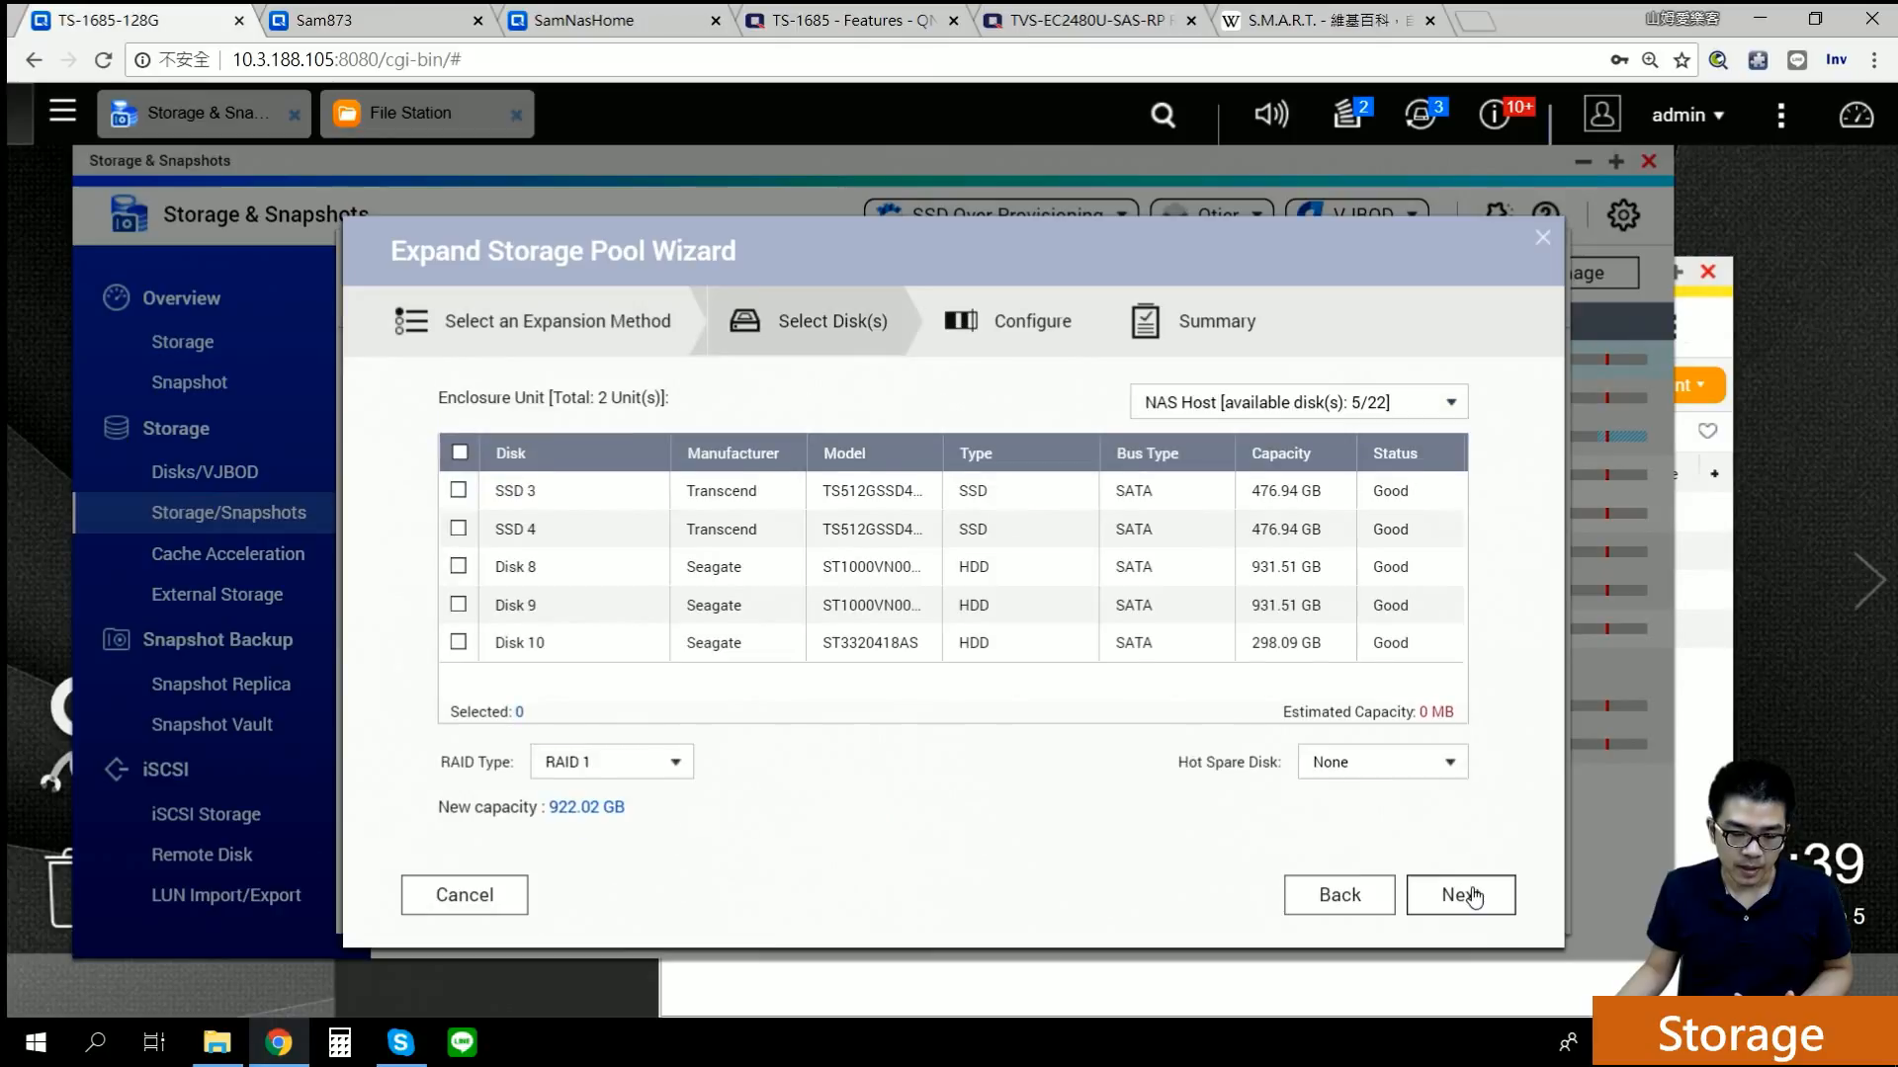
click(458, 567)
click(459, 606)
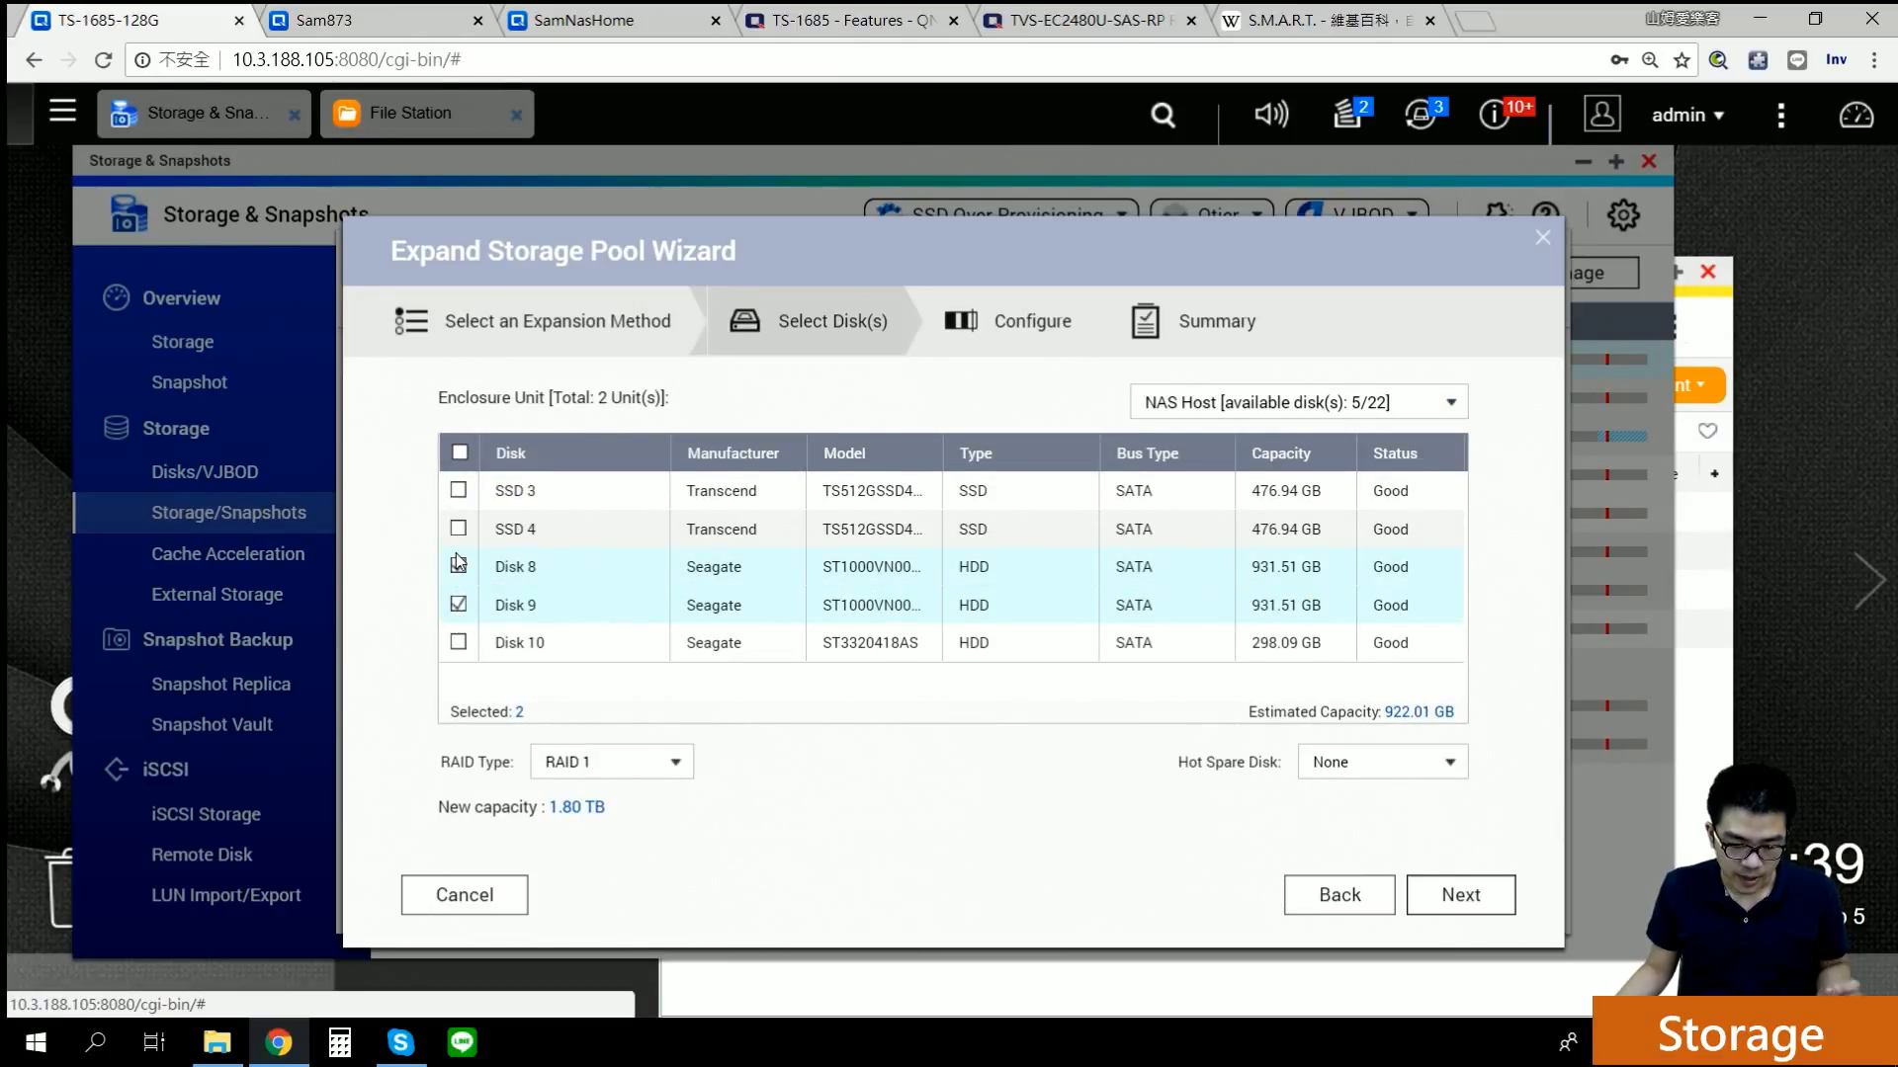
click(599, 764)
click(584, 872)
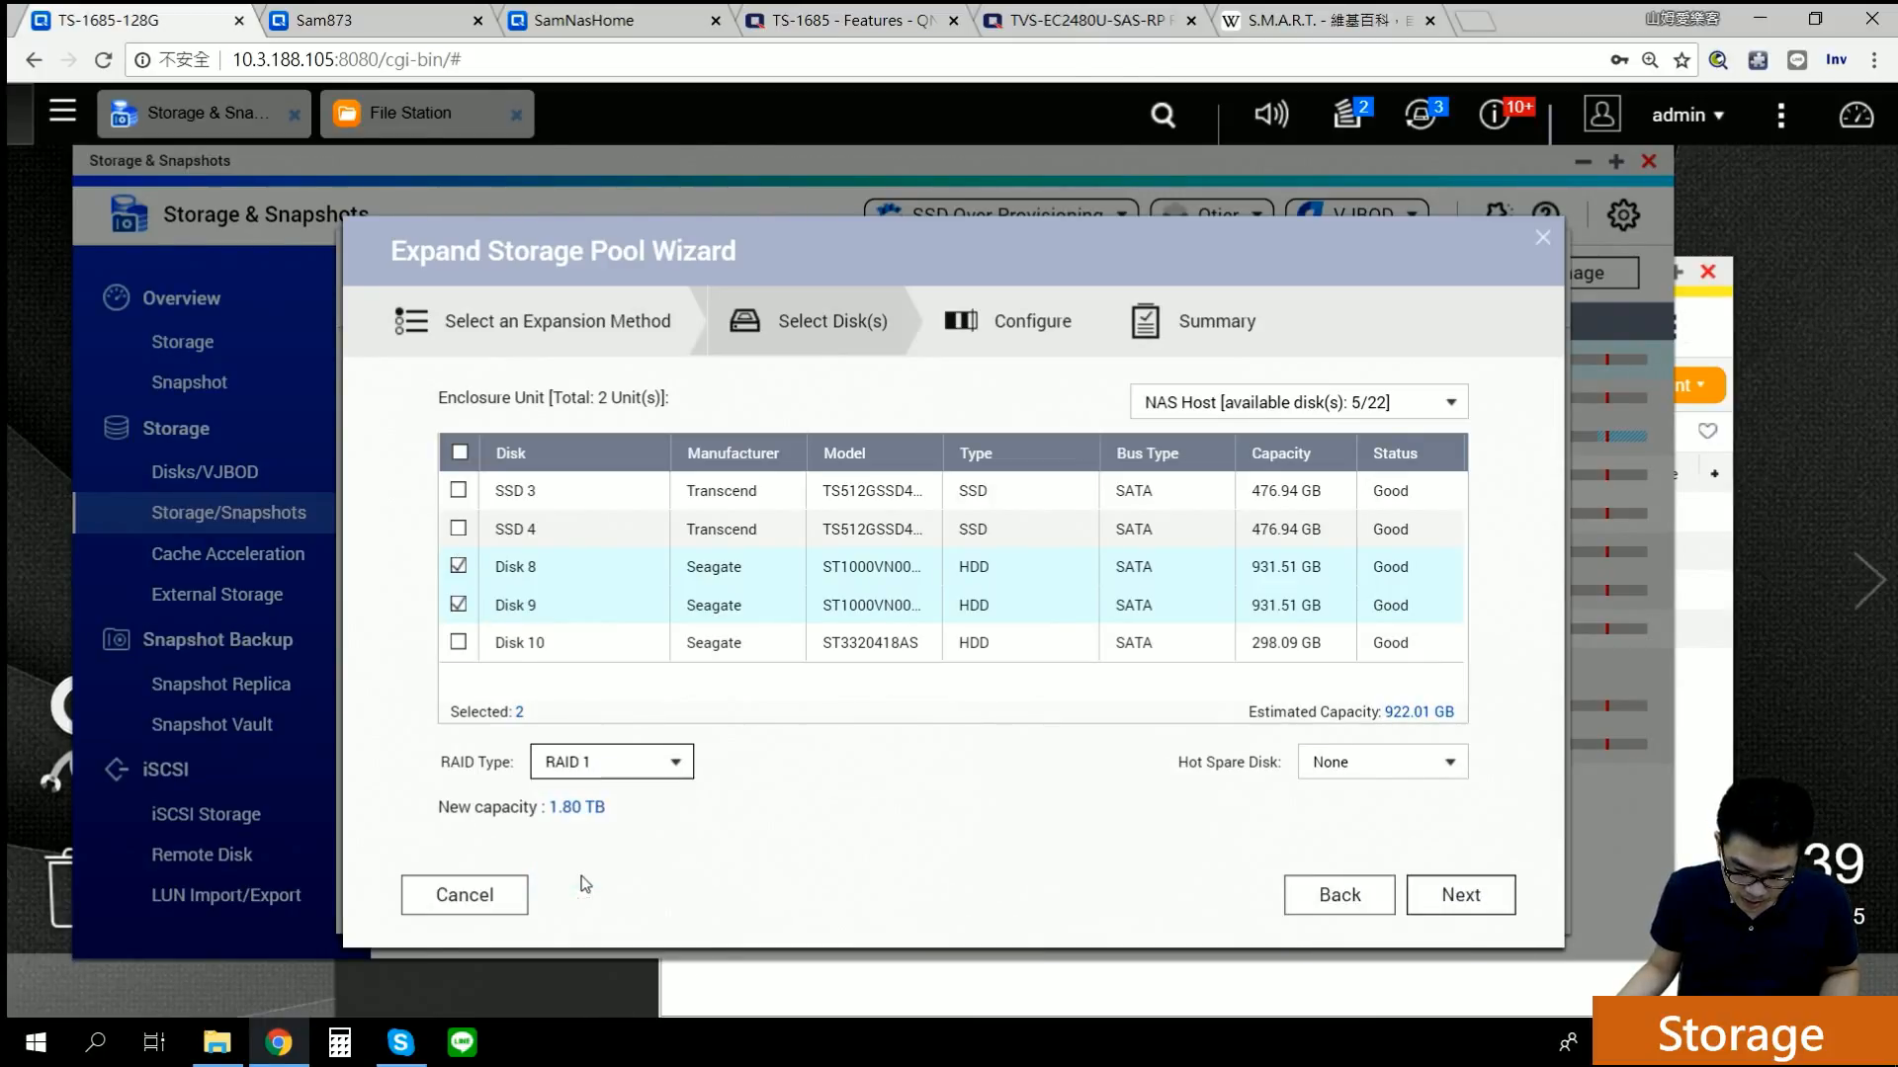
click(1442, 912)
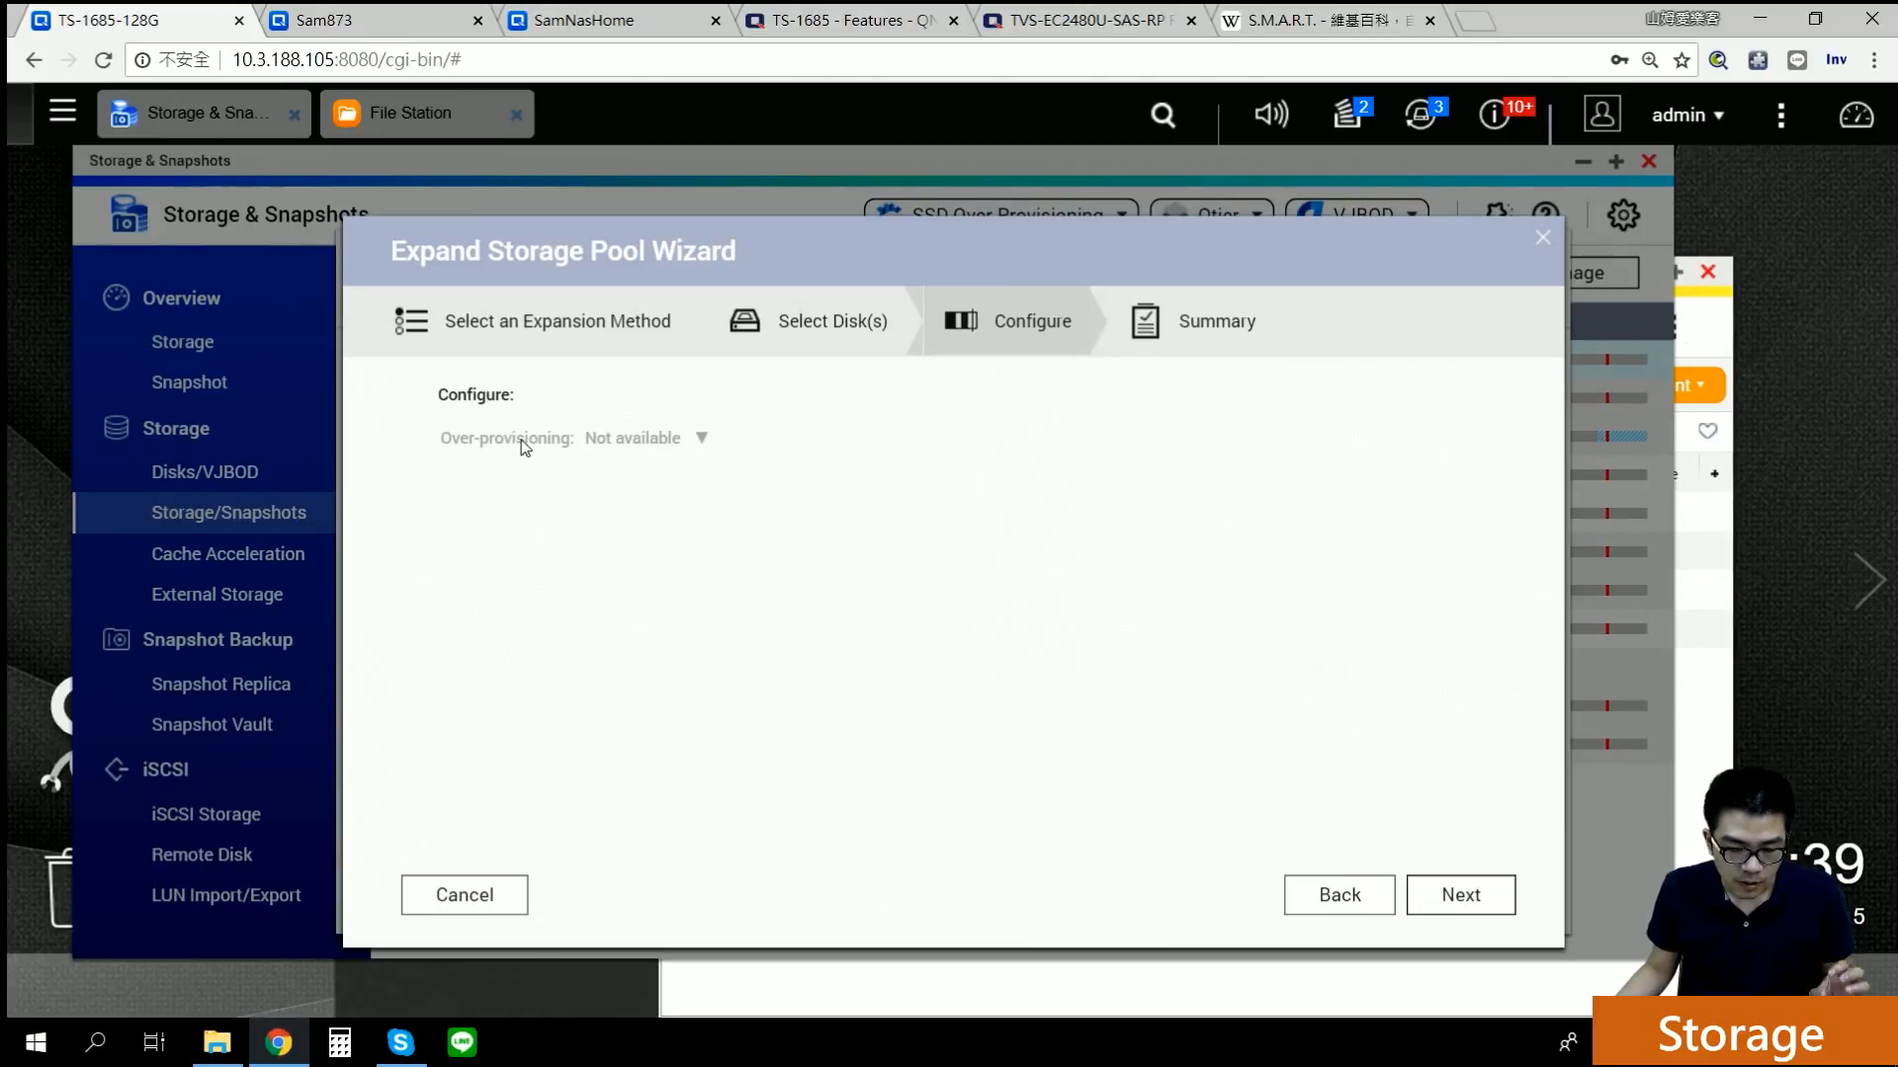
click(650, 442)
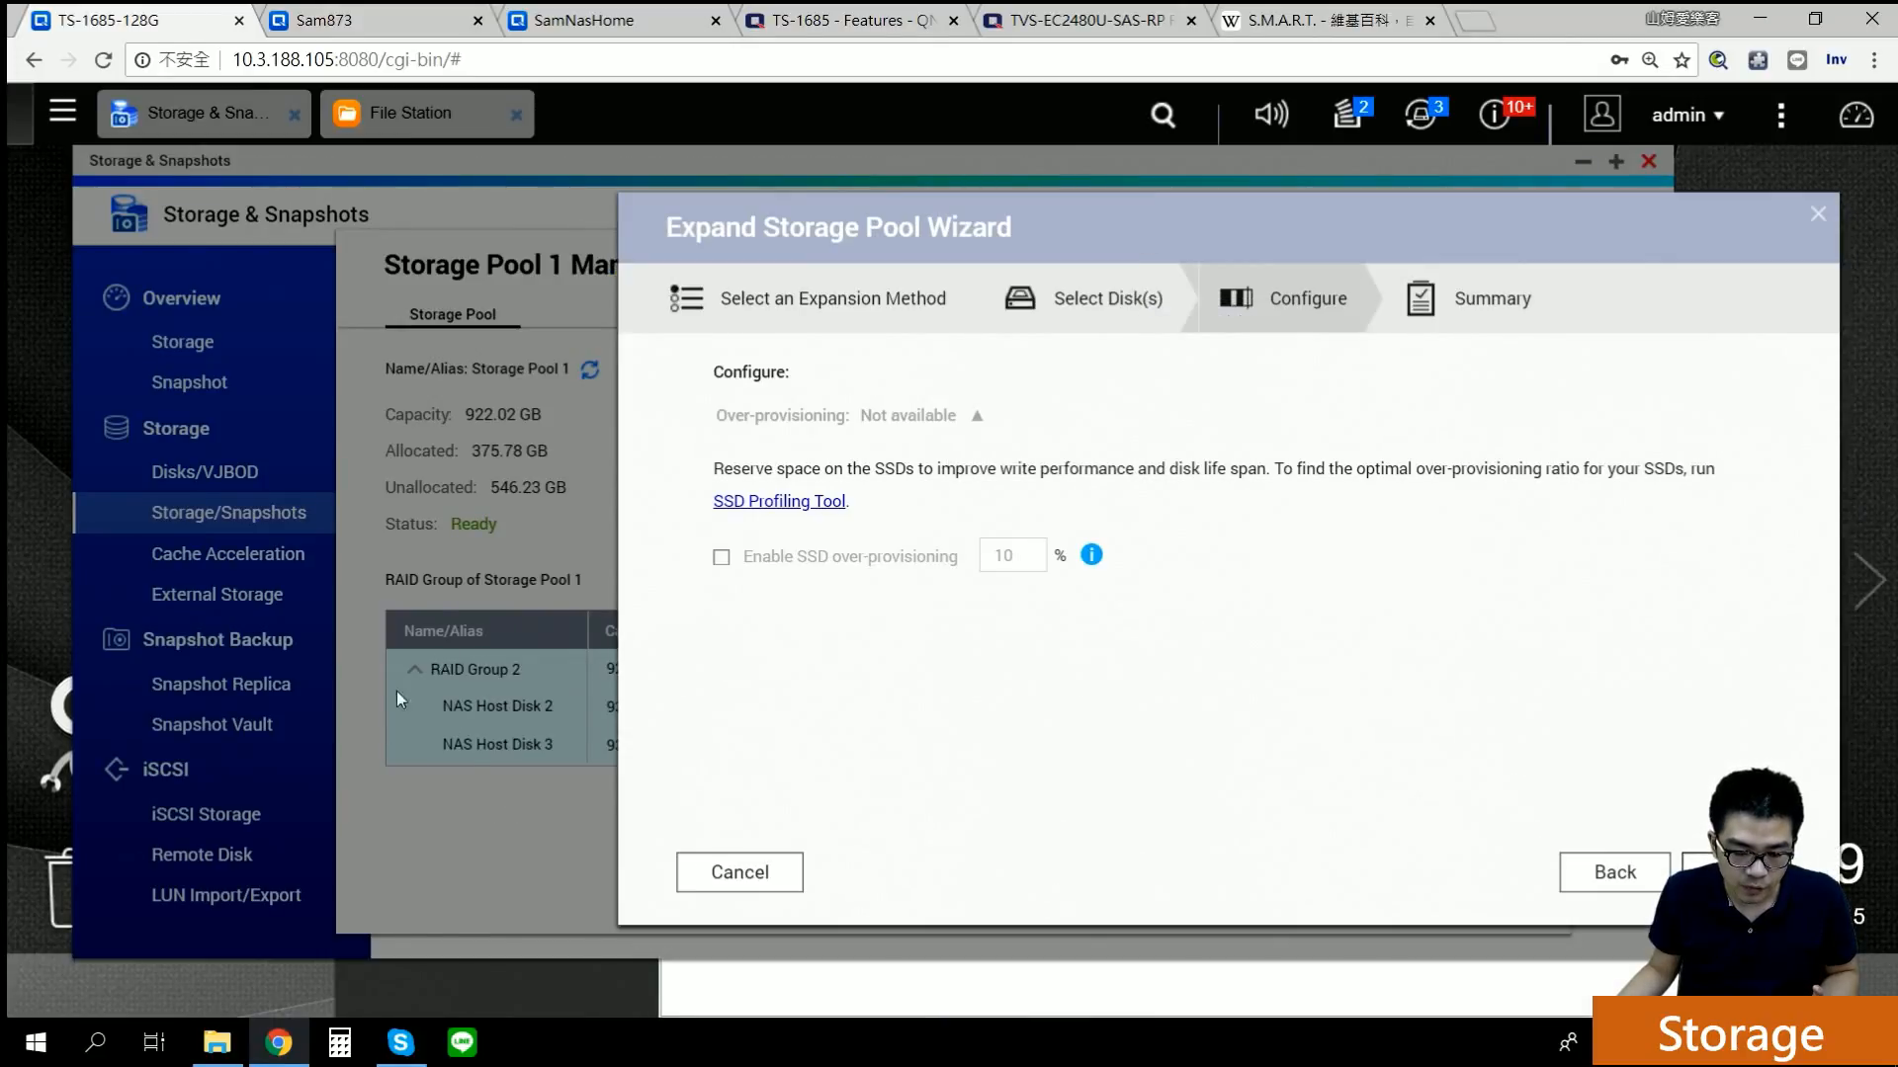
click(737, 873)
click(1262, 366)
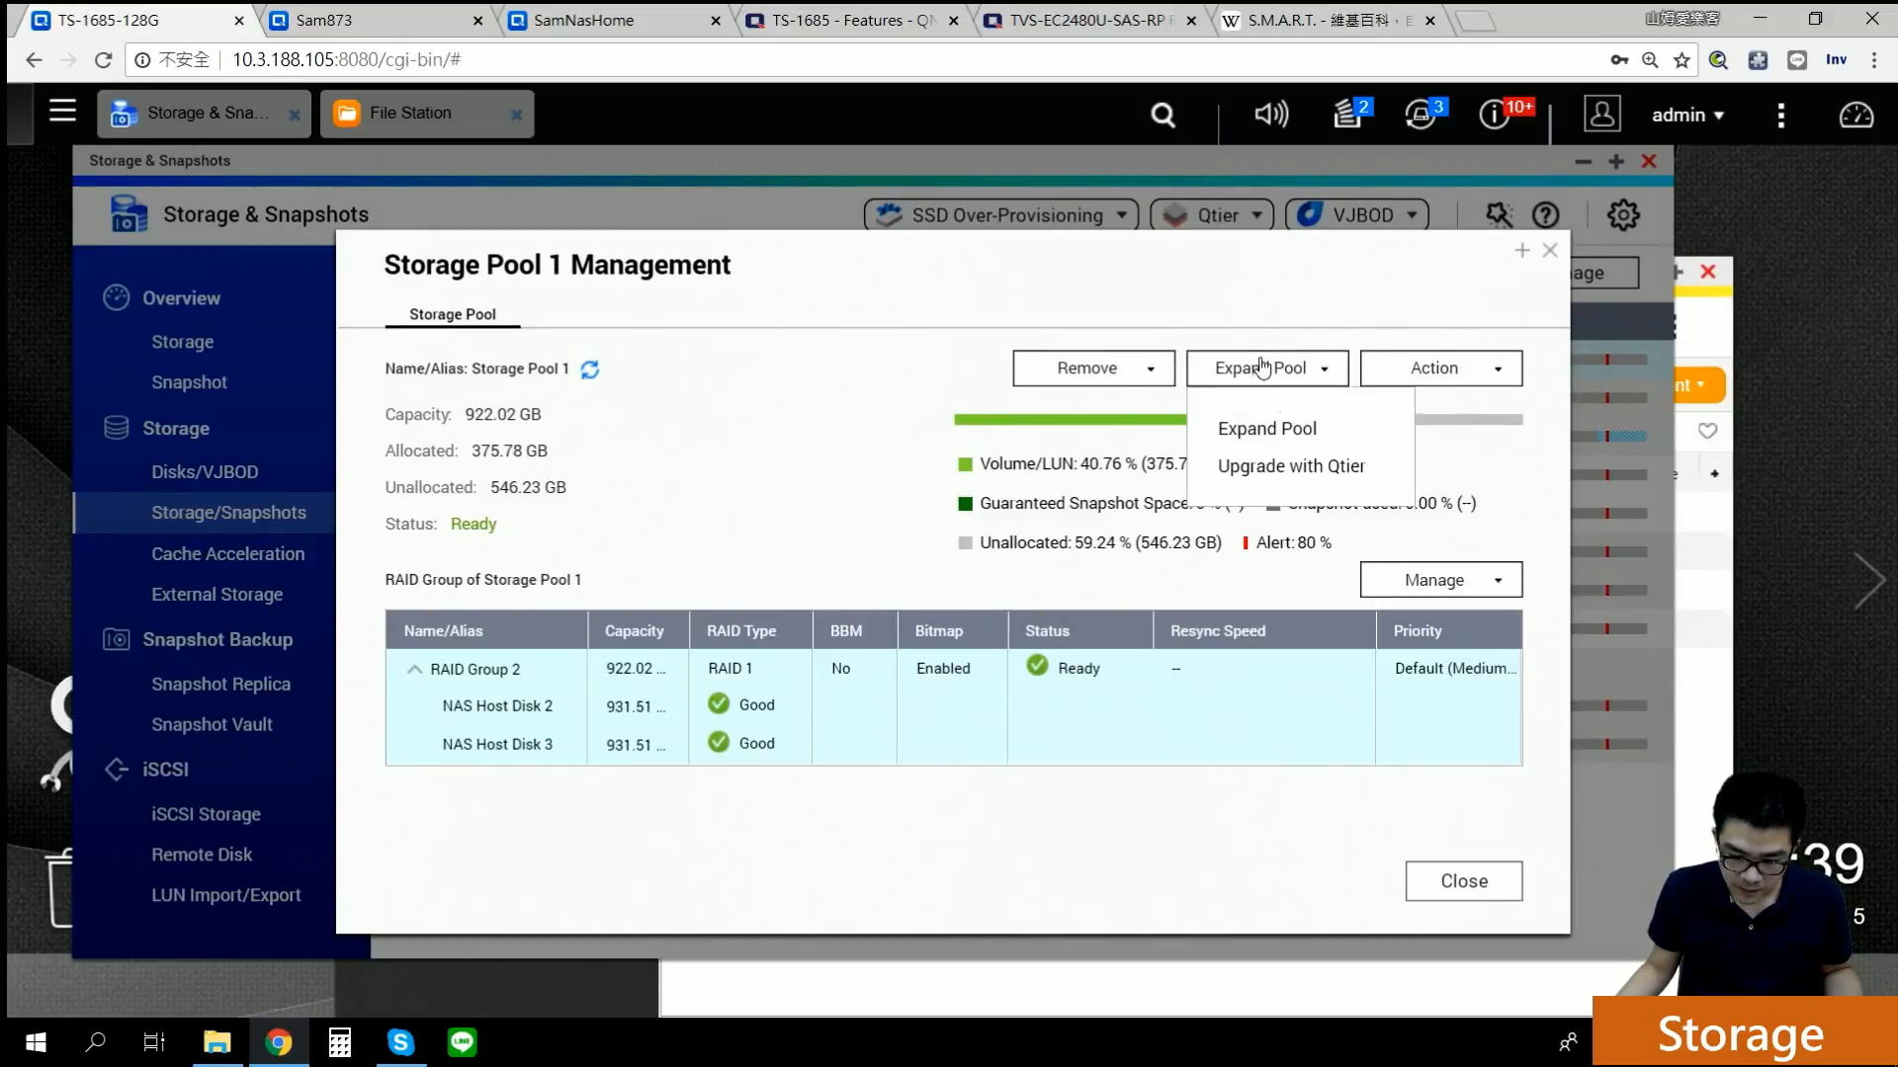
Step: Add Disk 8 to existing RAID Group 2, review the 1.80 TB summary, then cancel and close
click(1265, 428)
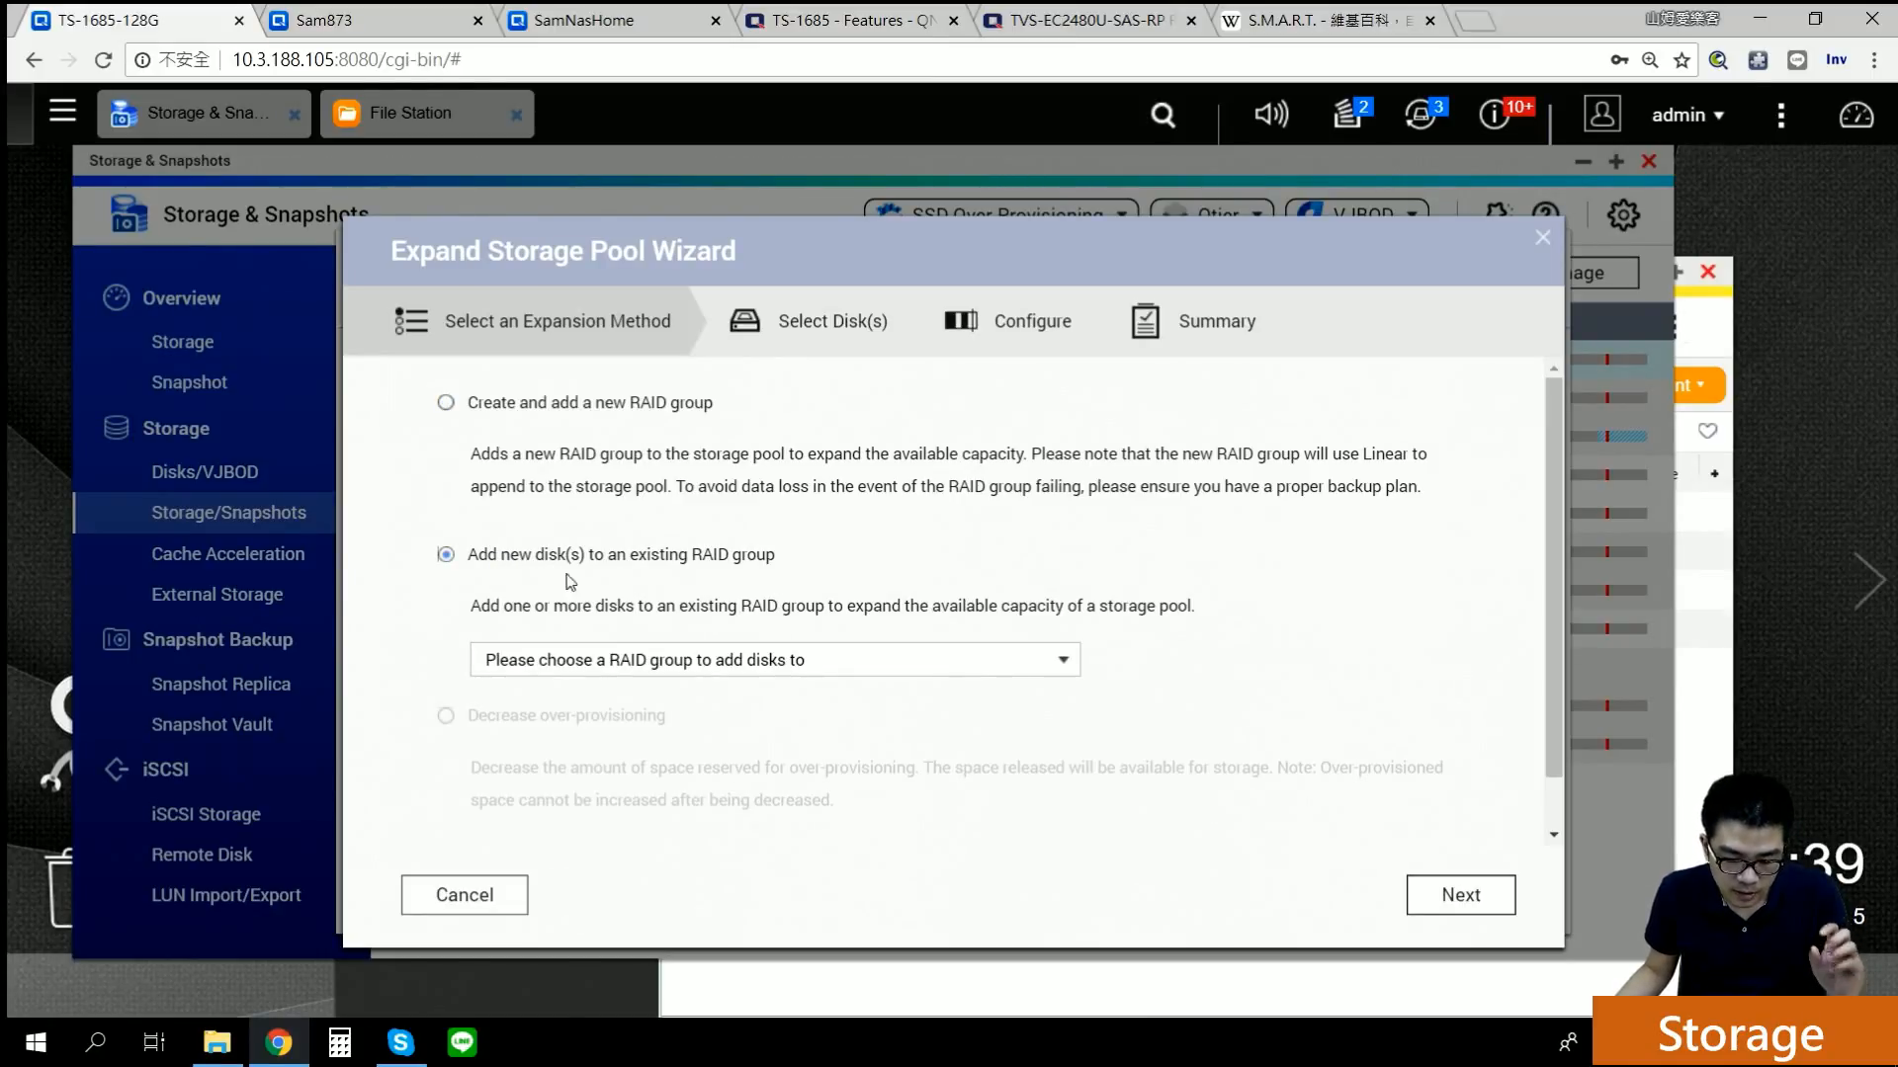
click(601, 664)
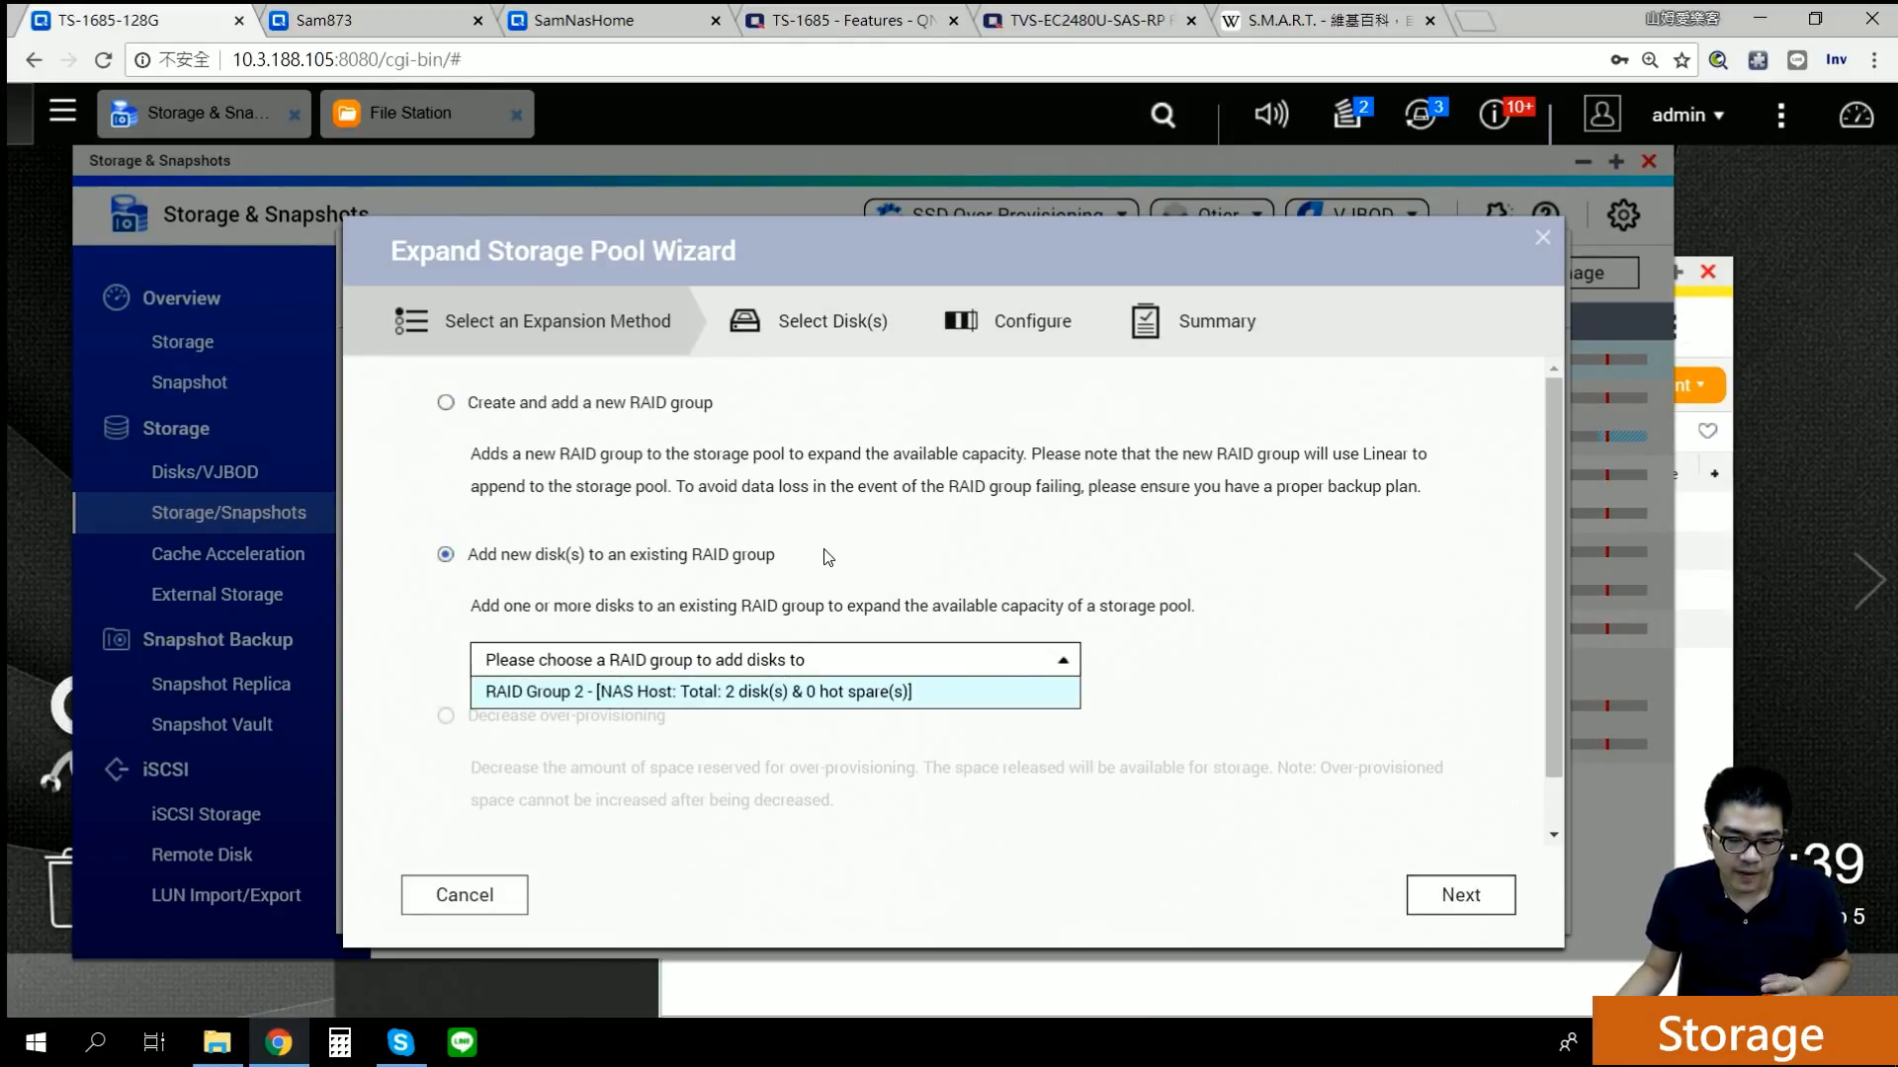
click(828, 692)
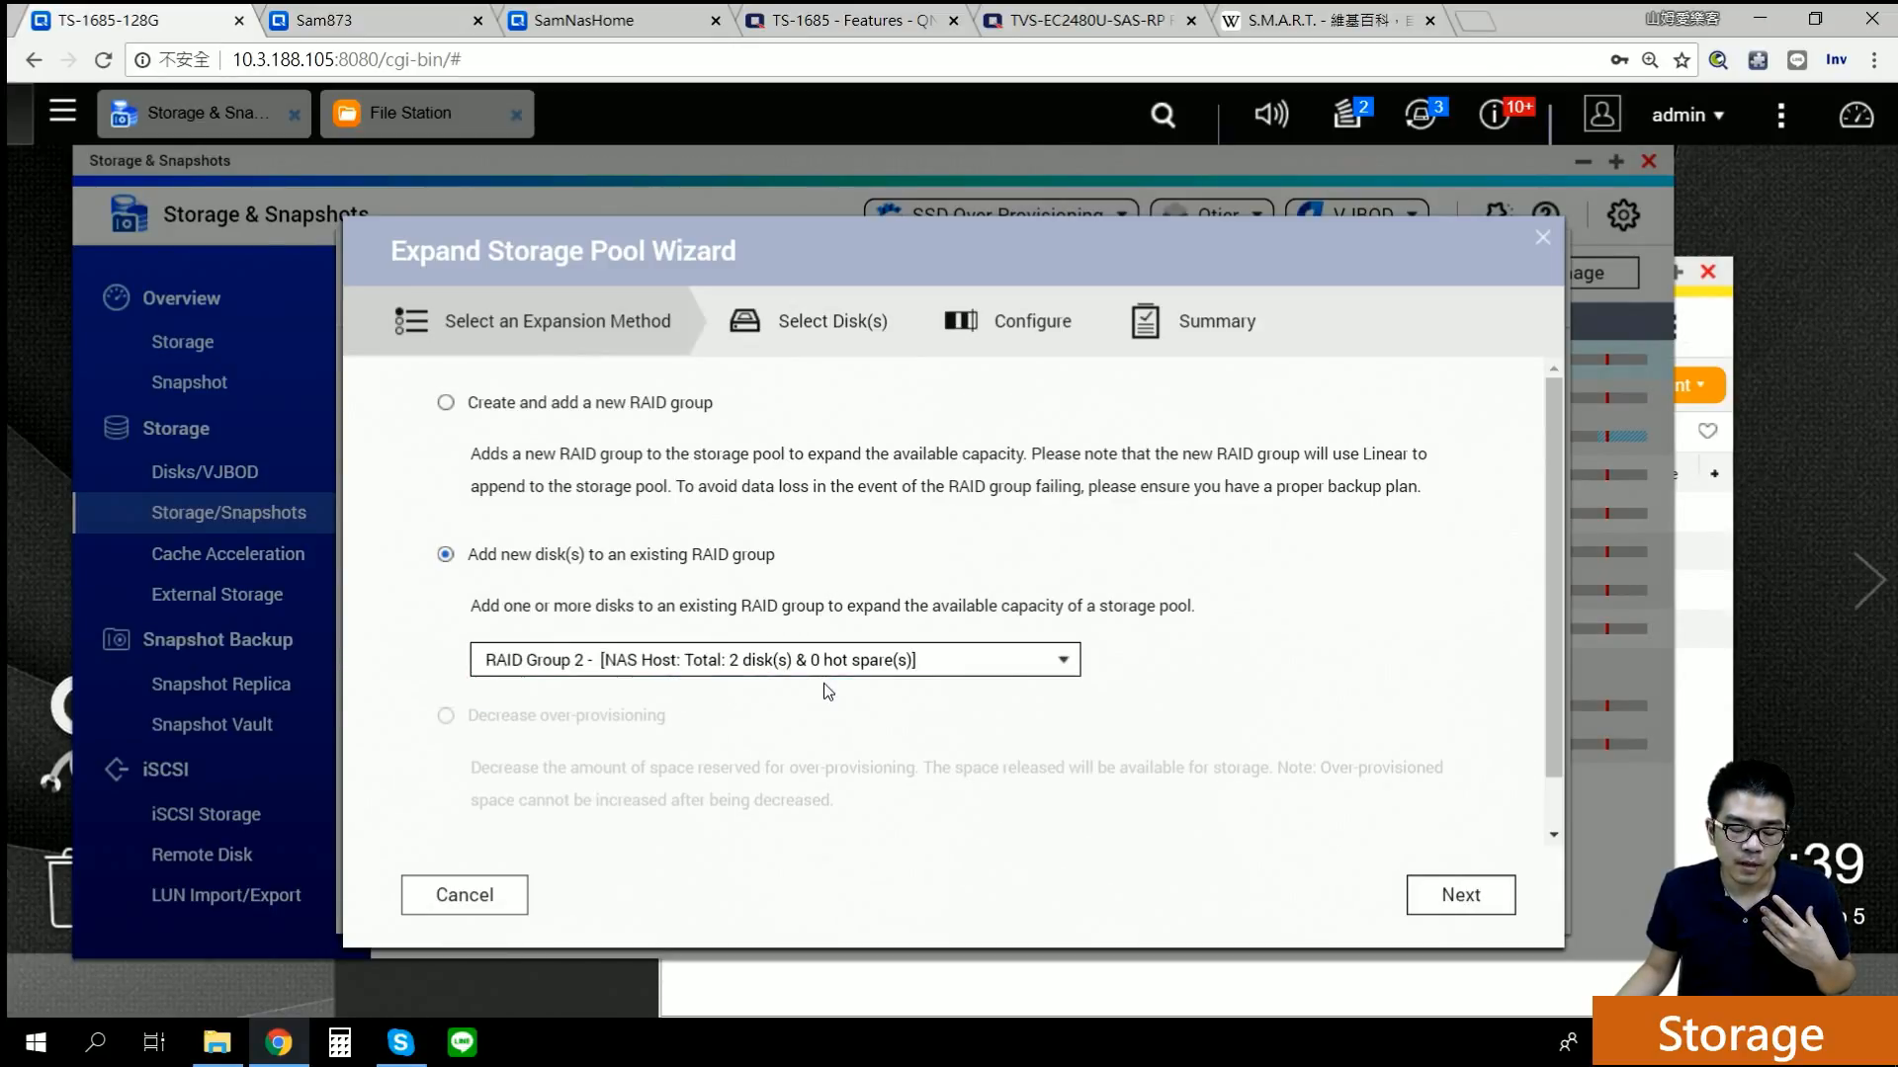
click(1459, 894)
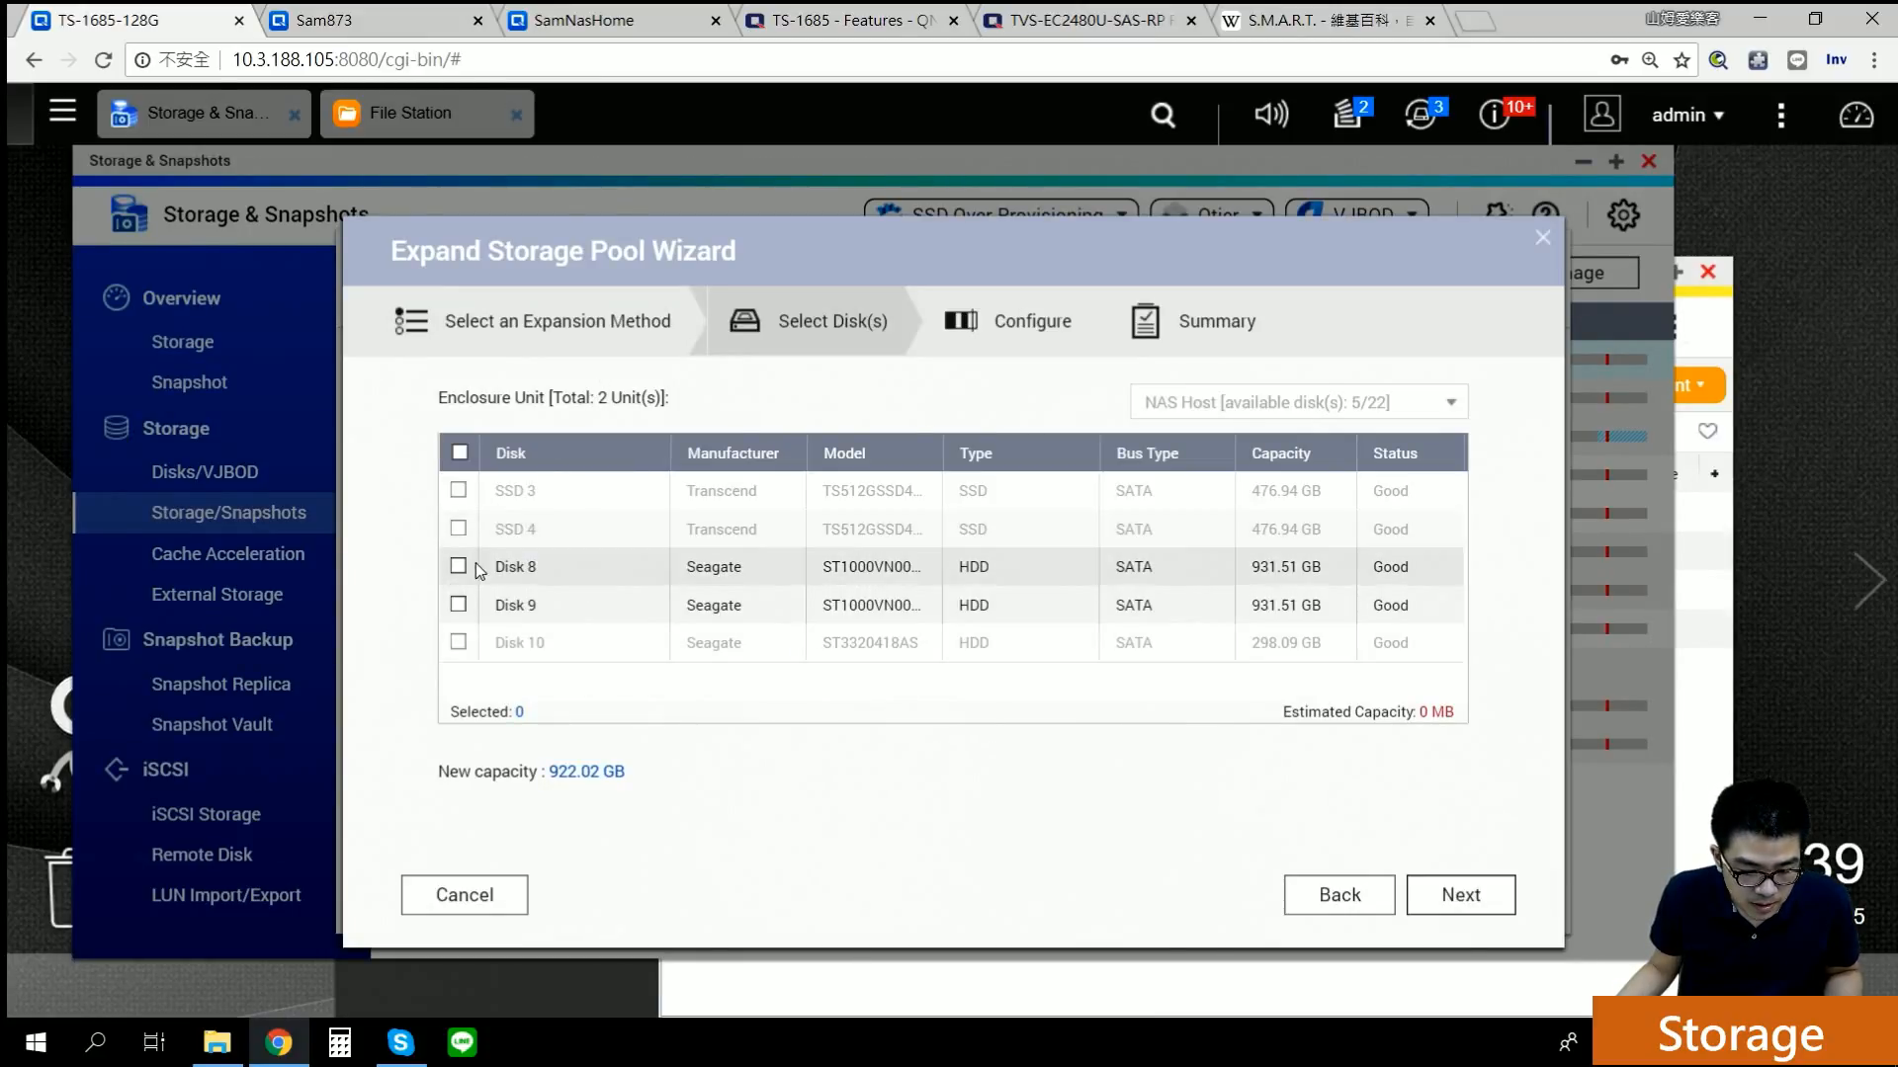
click(458, 568)
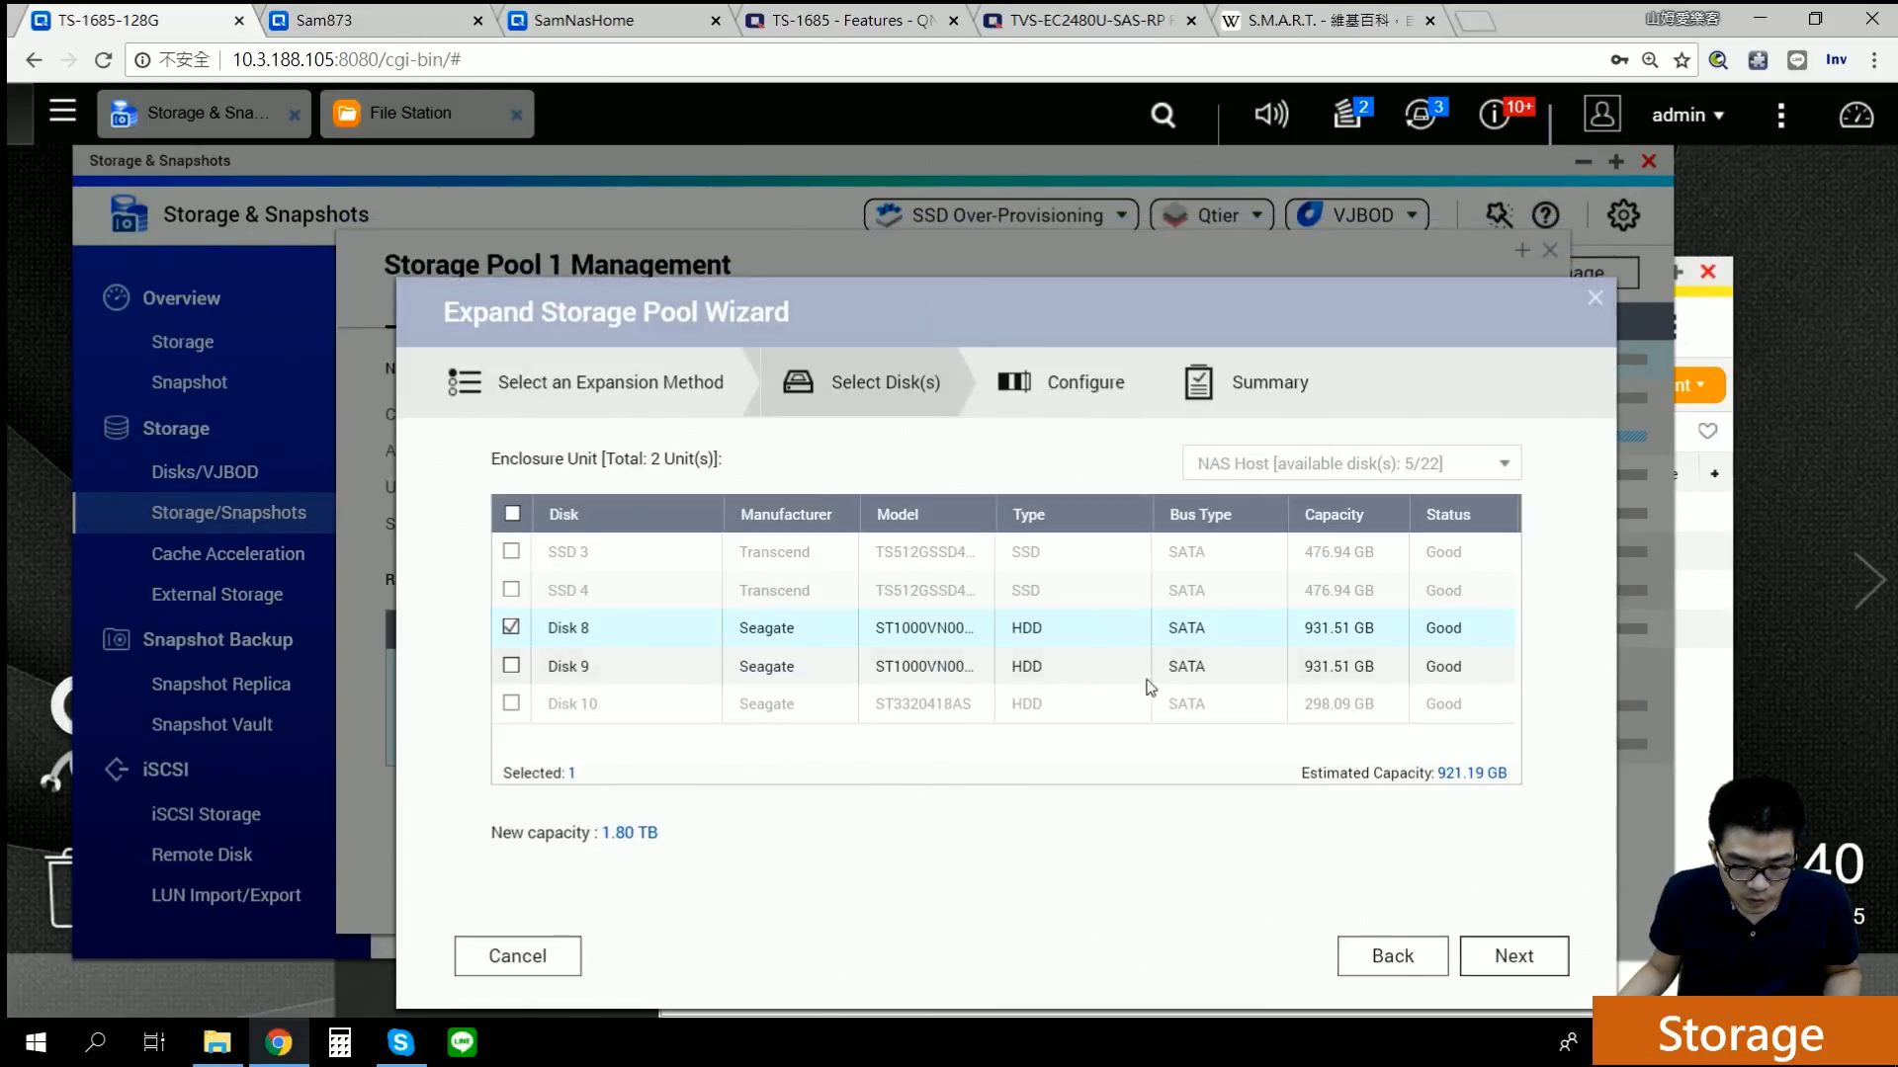
click(1536, 971)
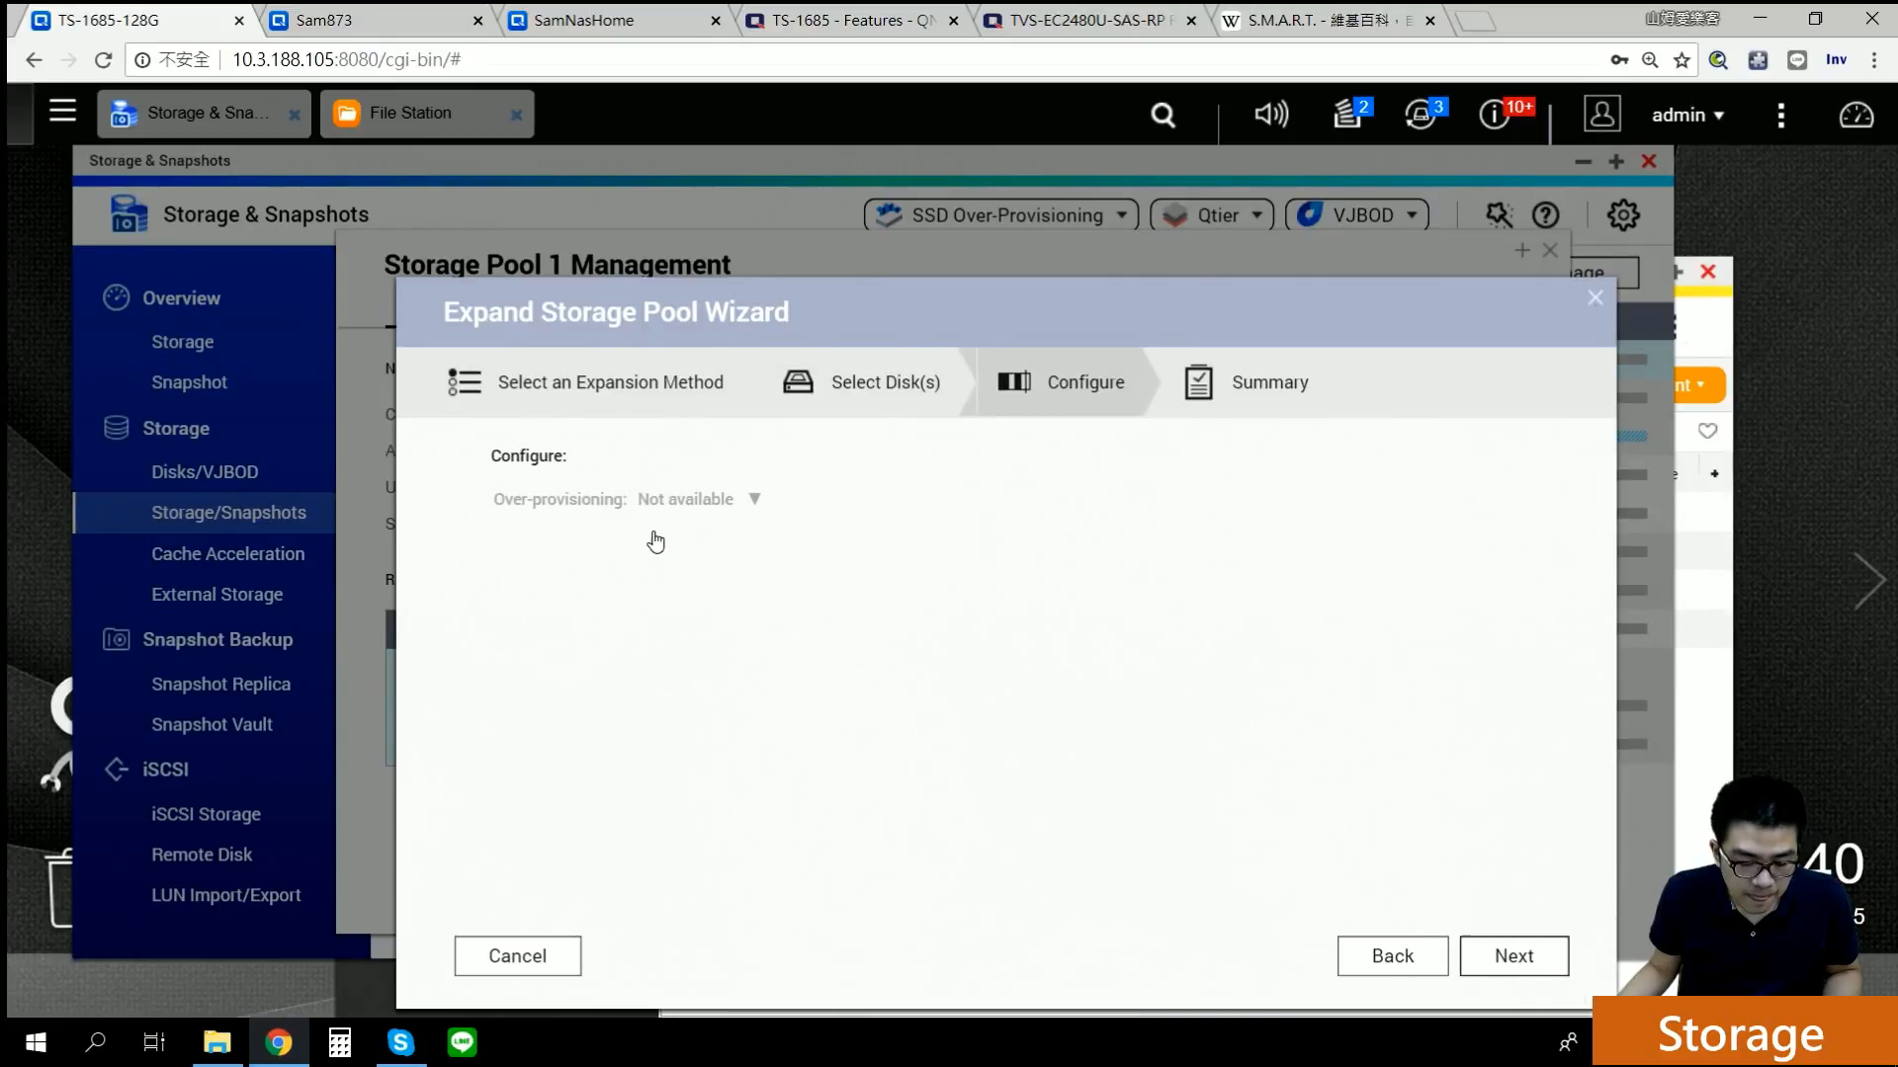
click(1502, 967)
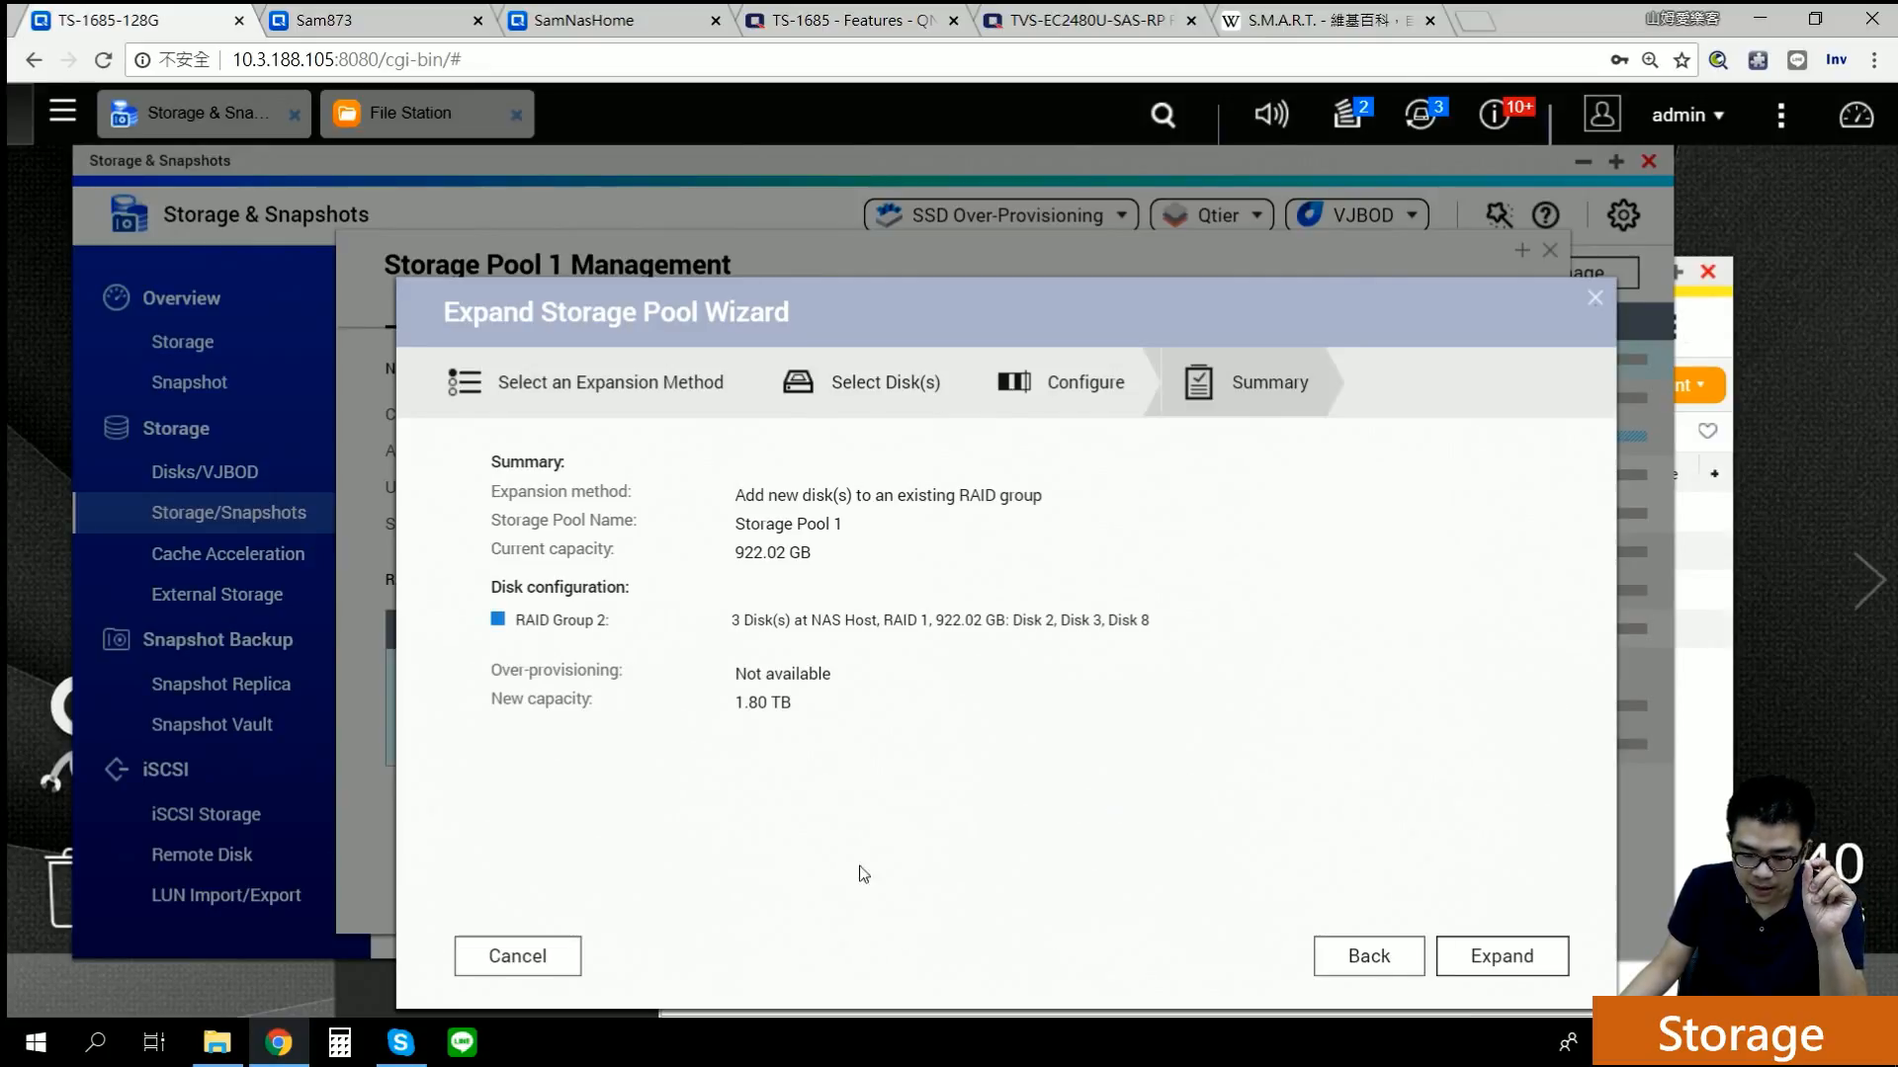
click(571, 956)
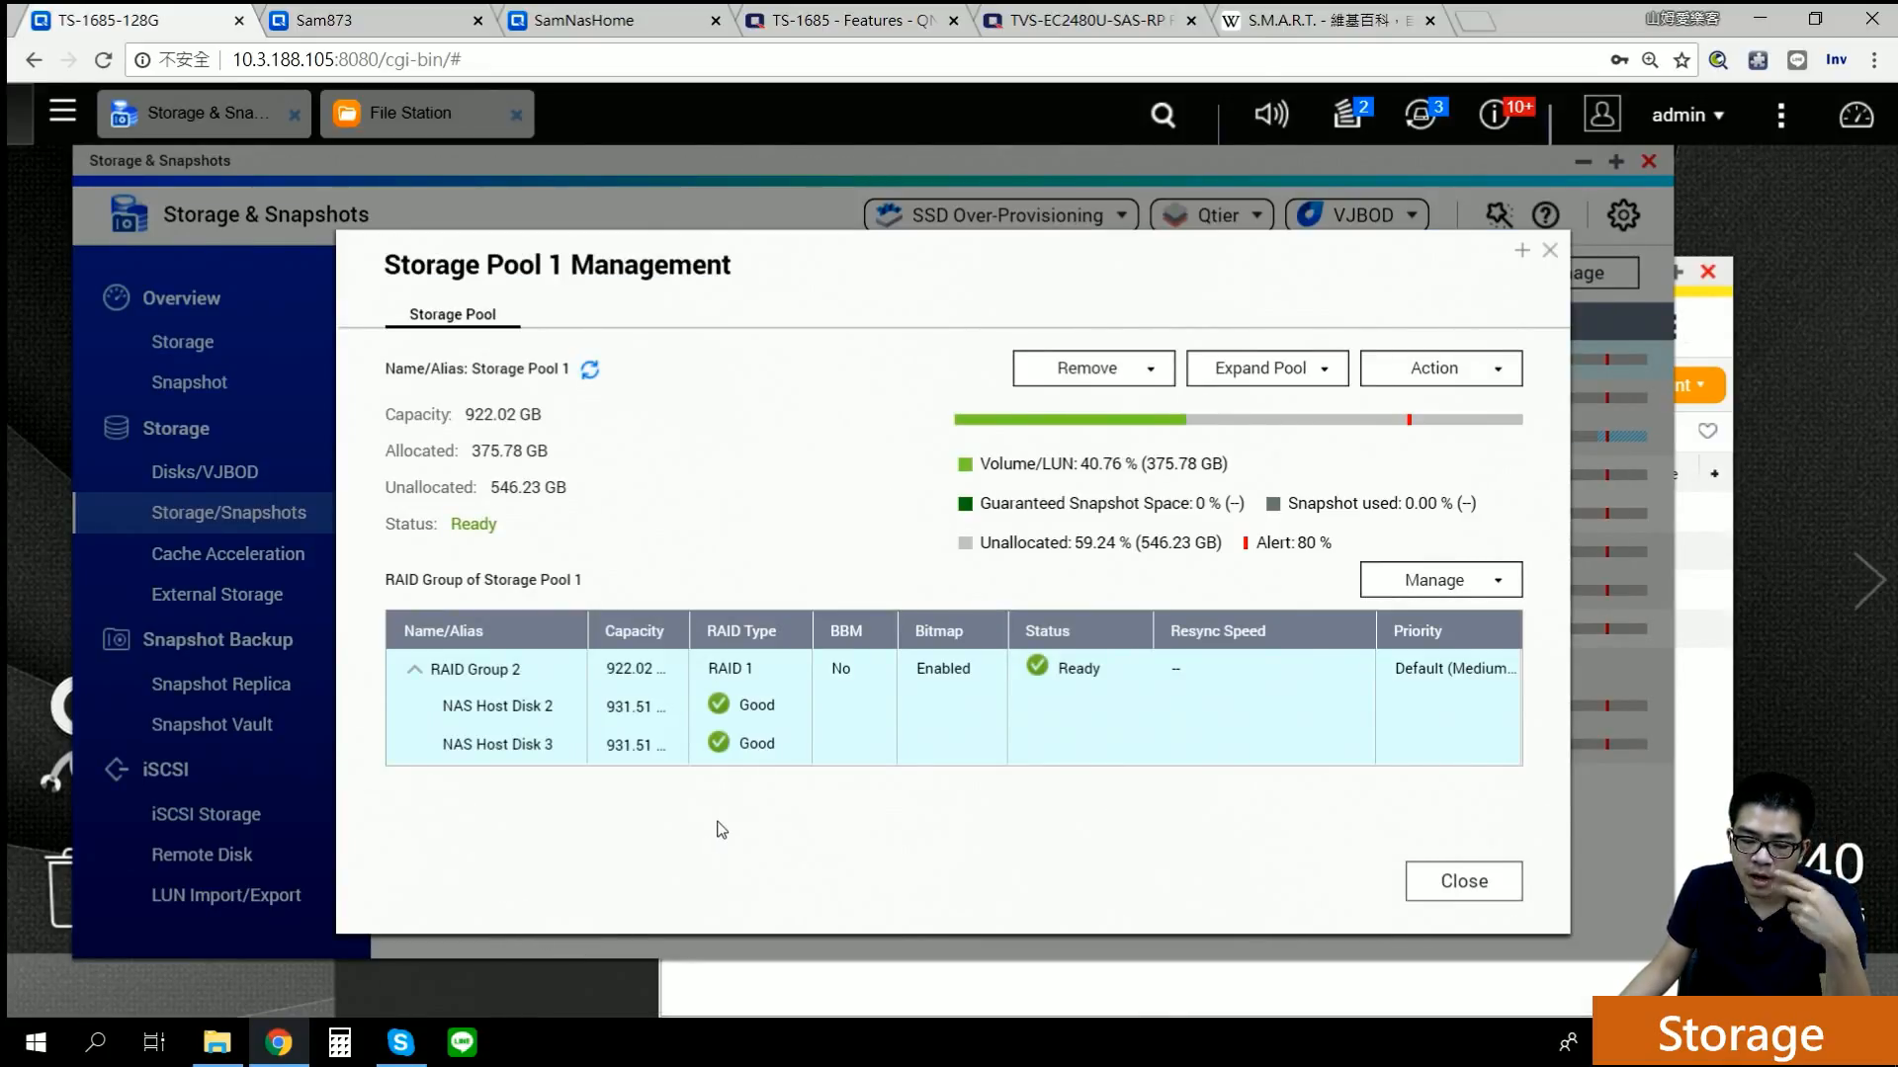
click(1548, 251)
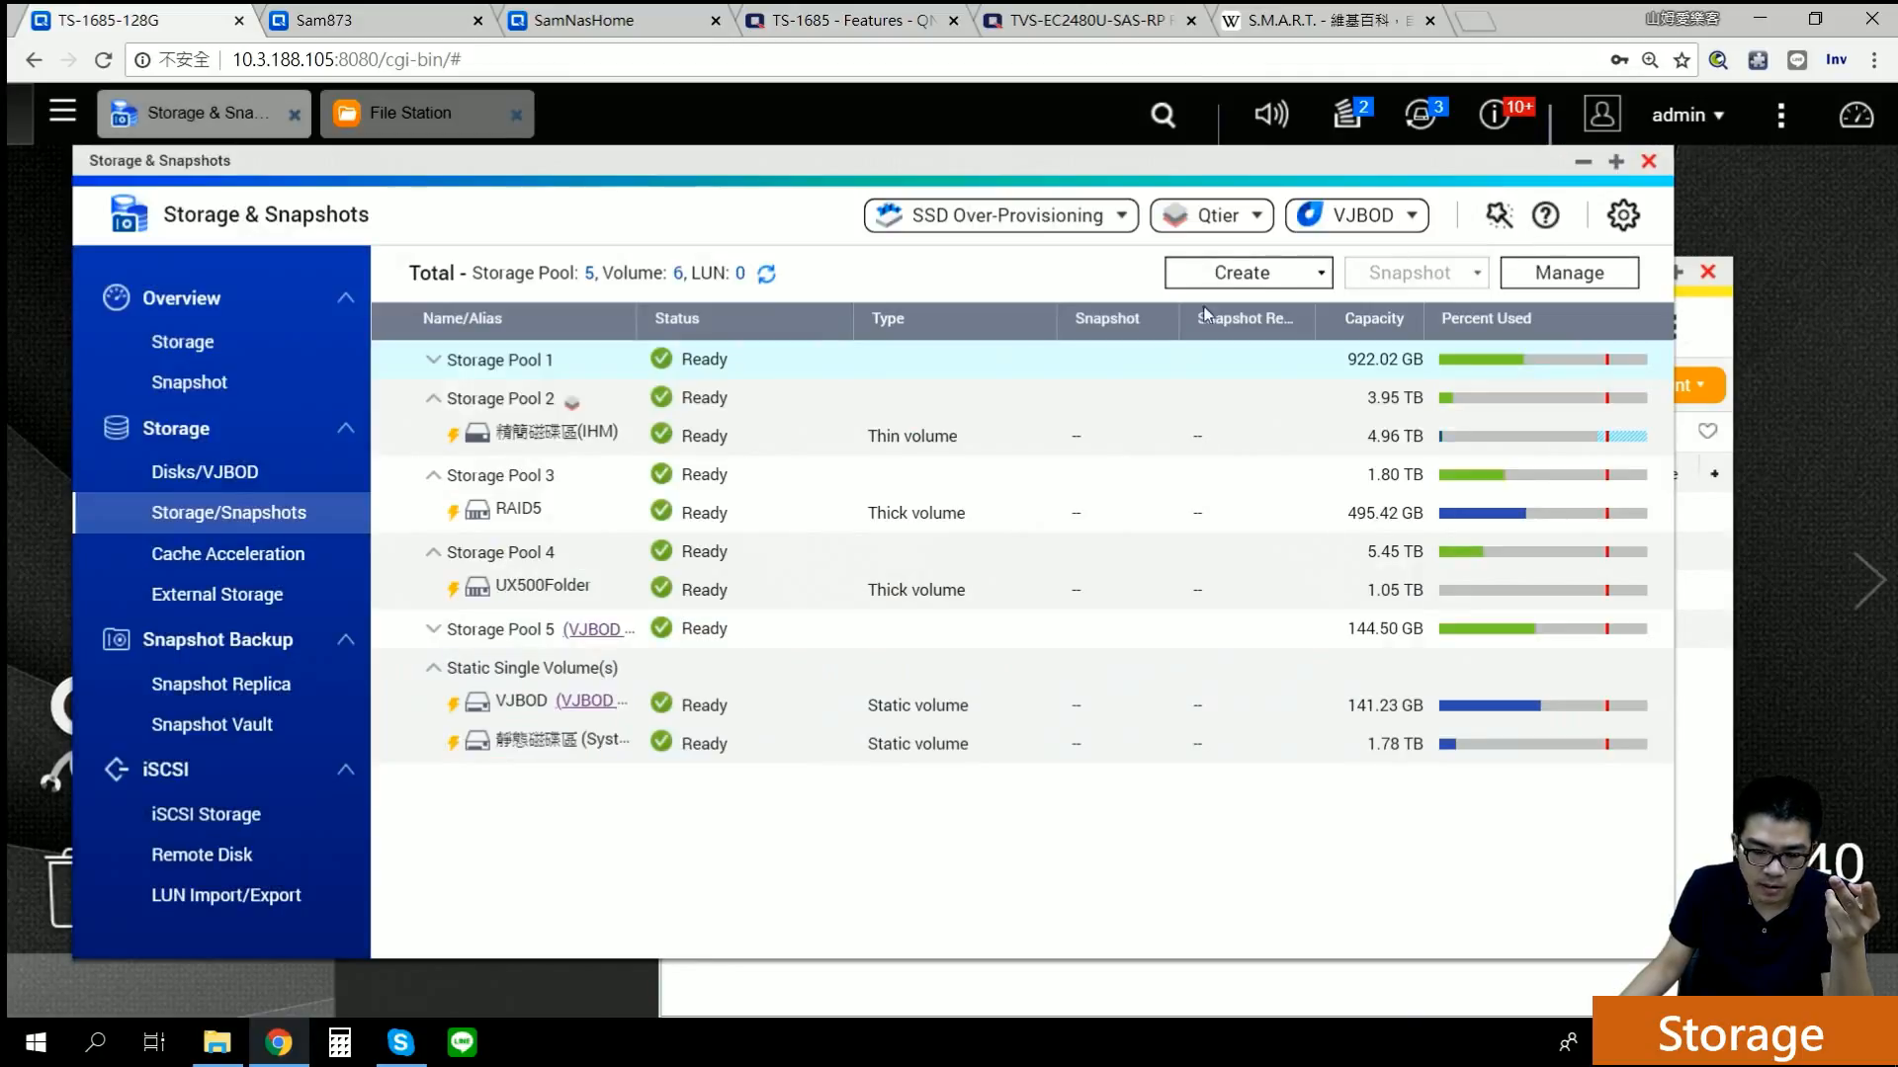
Step: Open Storage Pool 3's management and lower its alert threshold to 30%
click(534, 512)
double_click(533, 475)
click(1564, 273)
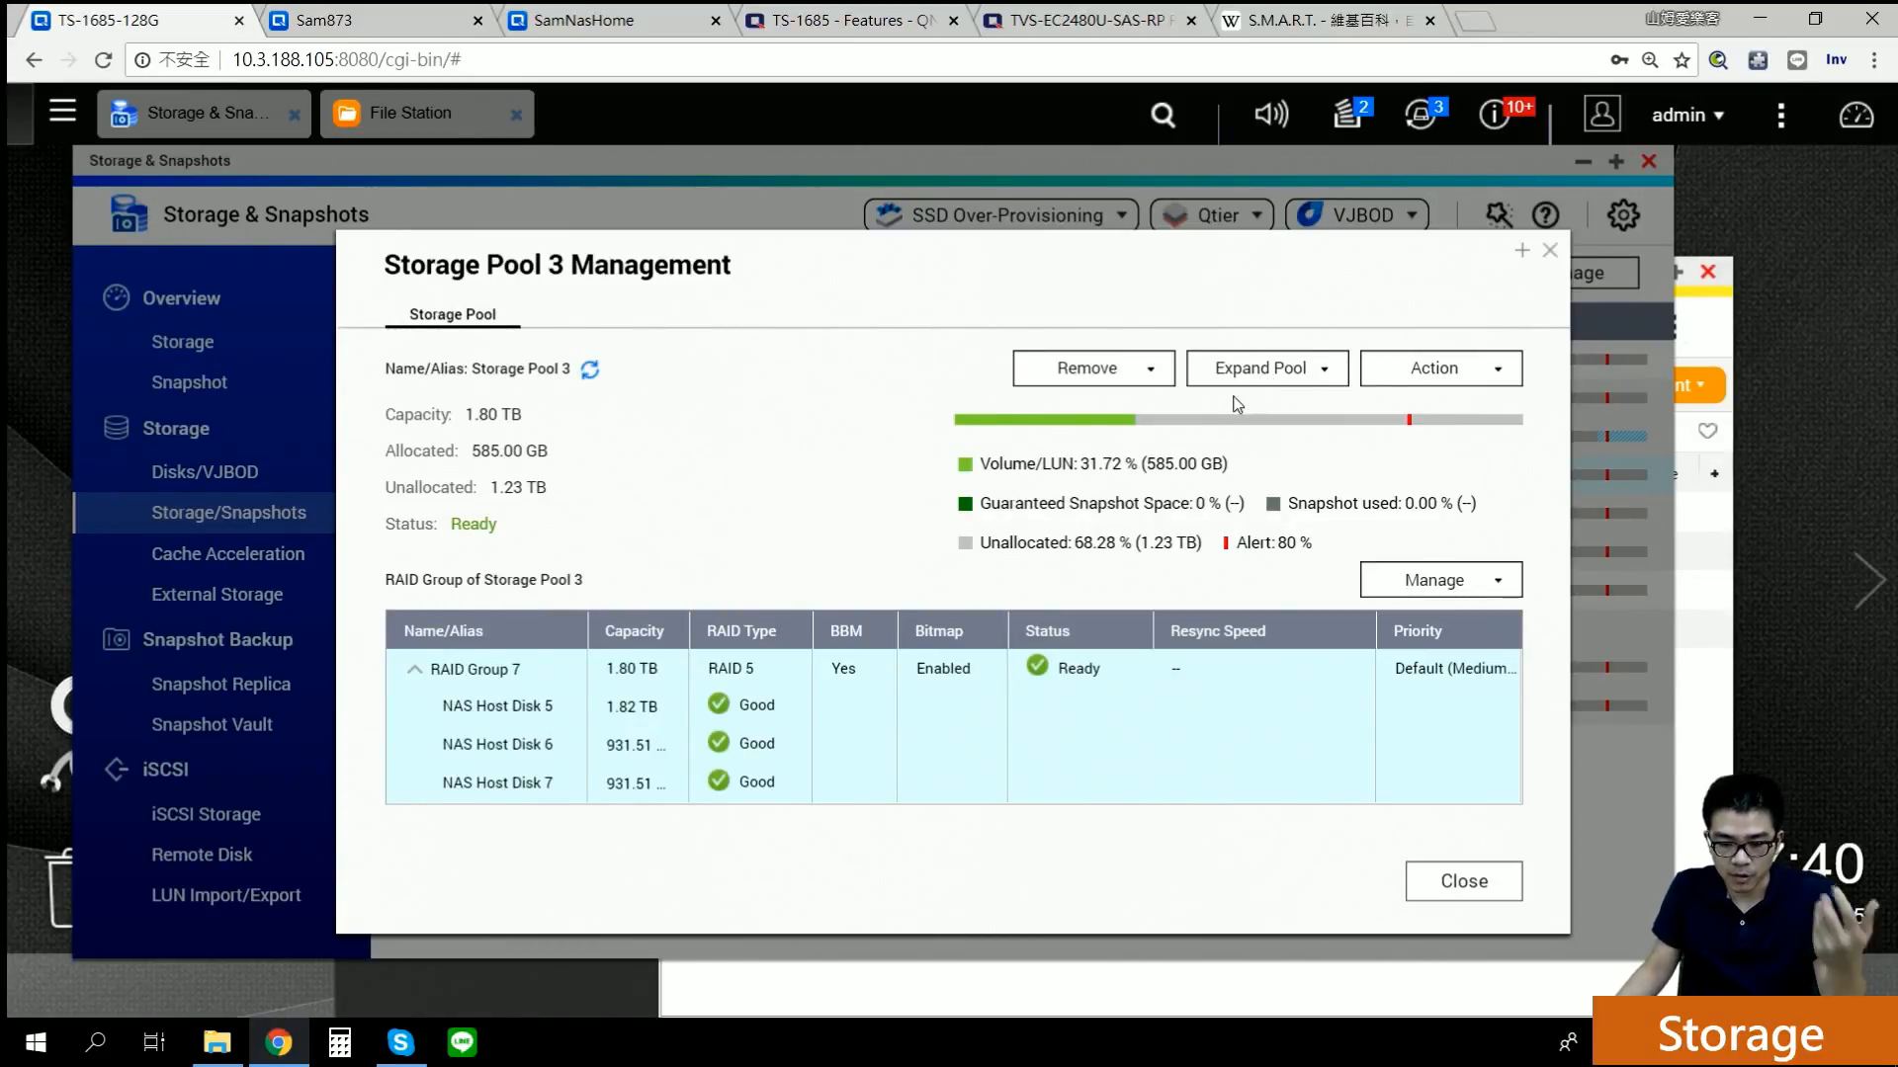
click(1418, 369)
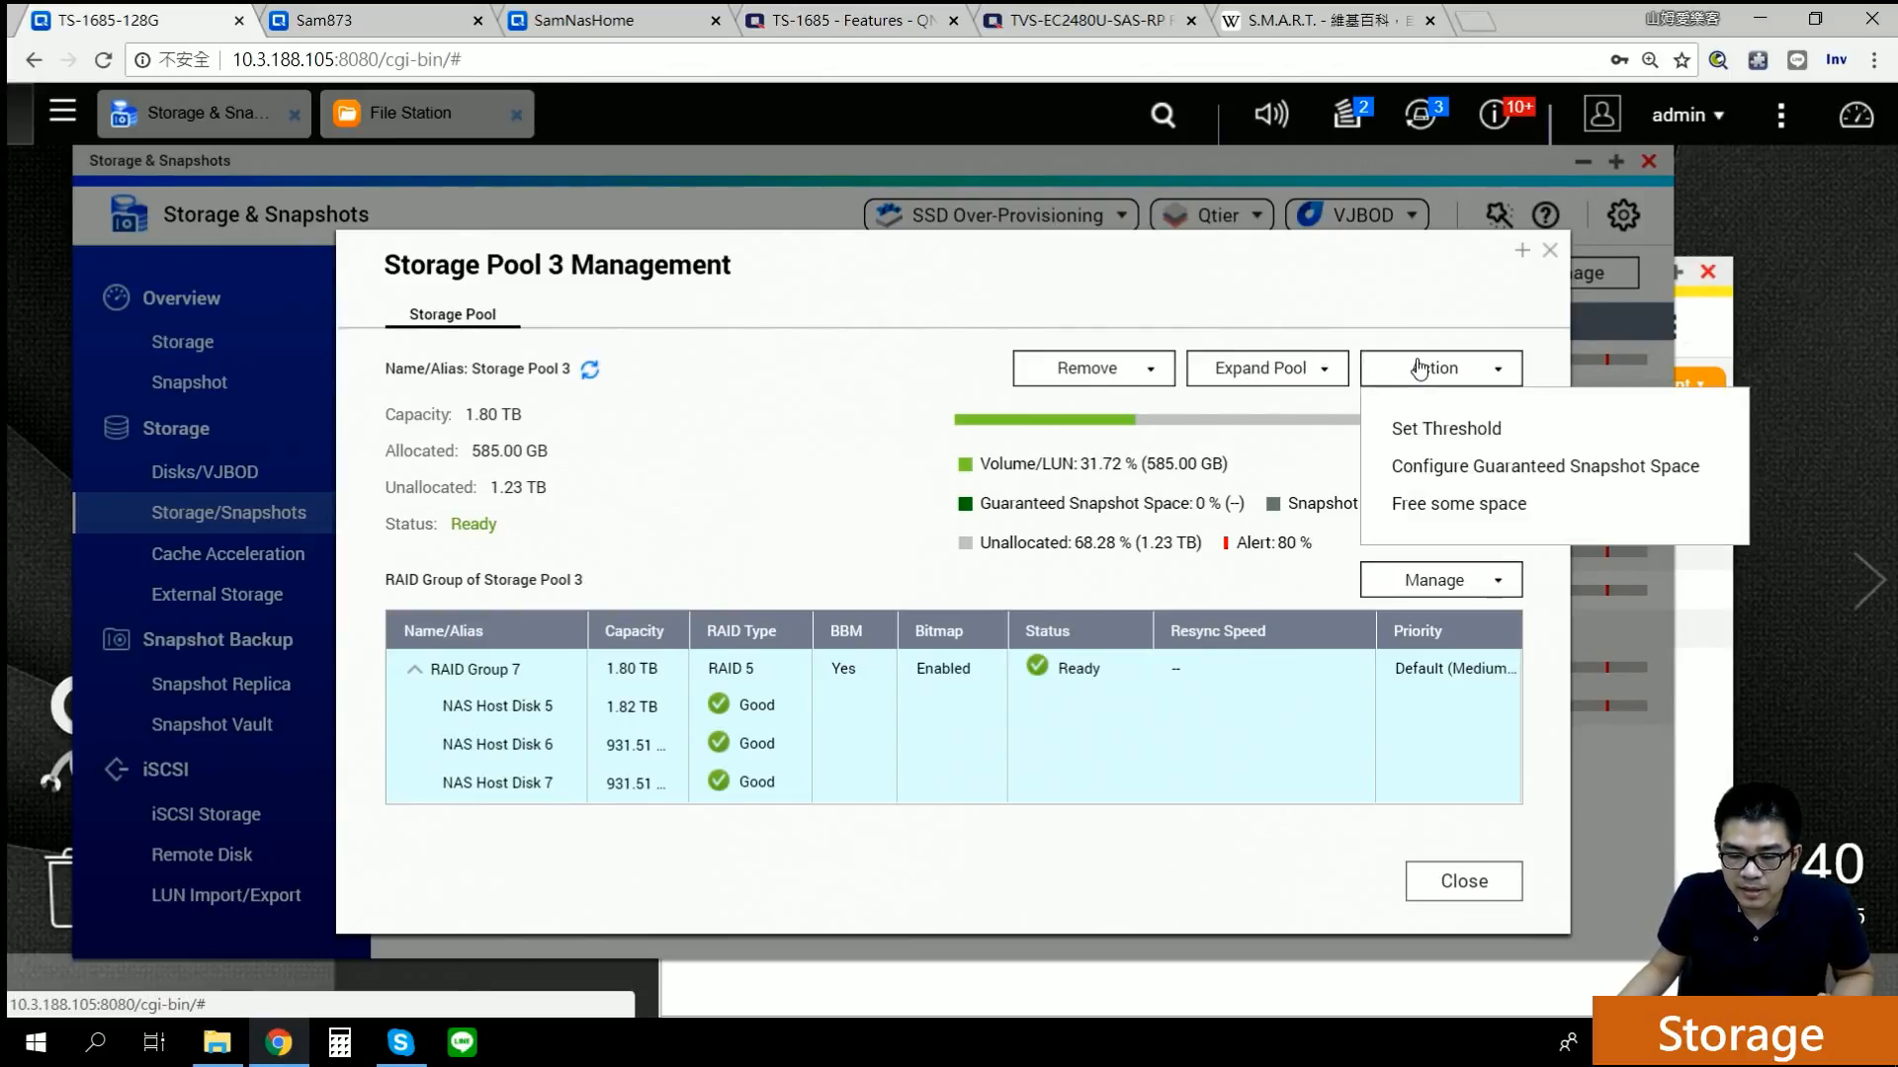
click(1427, 433)
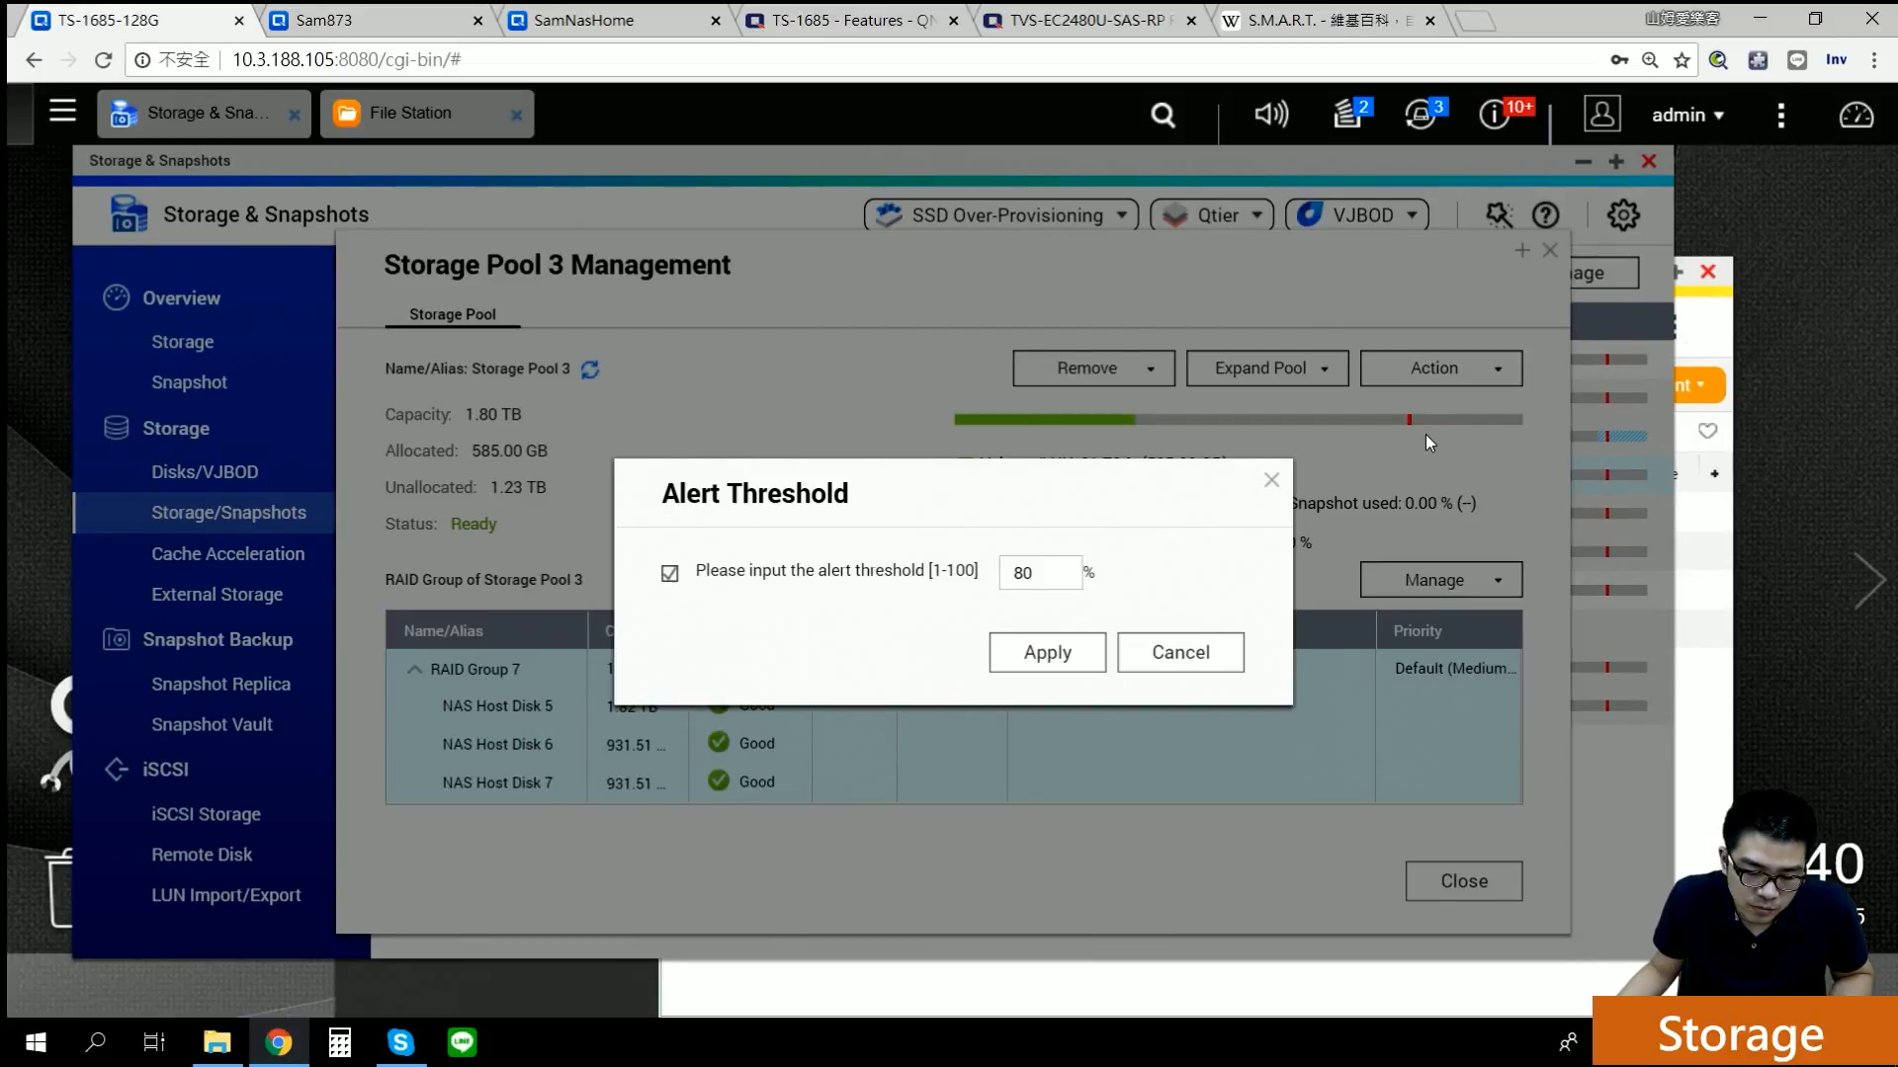
drag(1072, 573, 929, 581)
key(BackSpace)
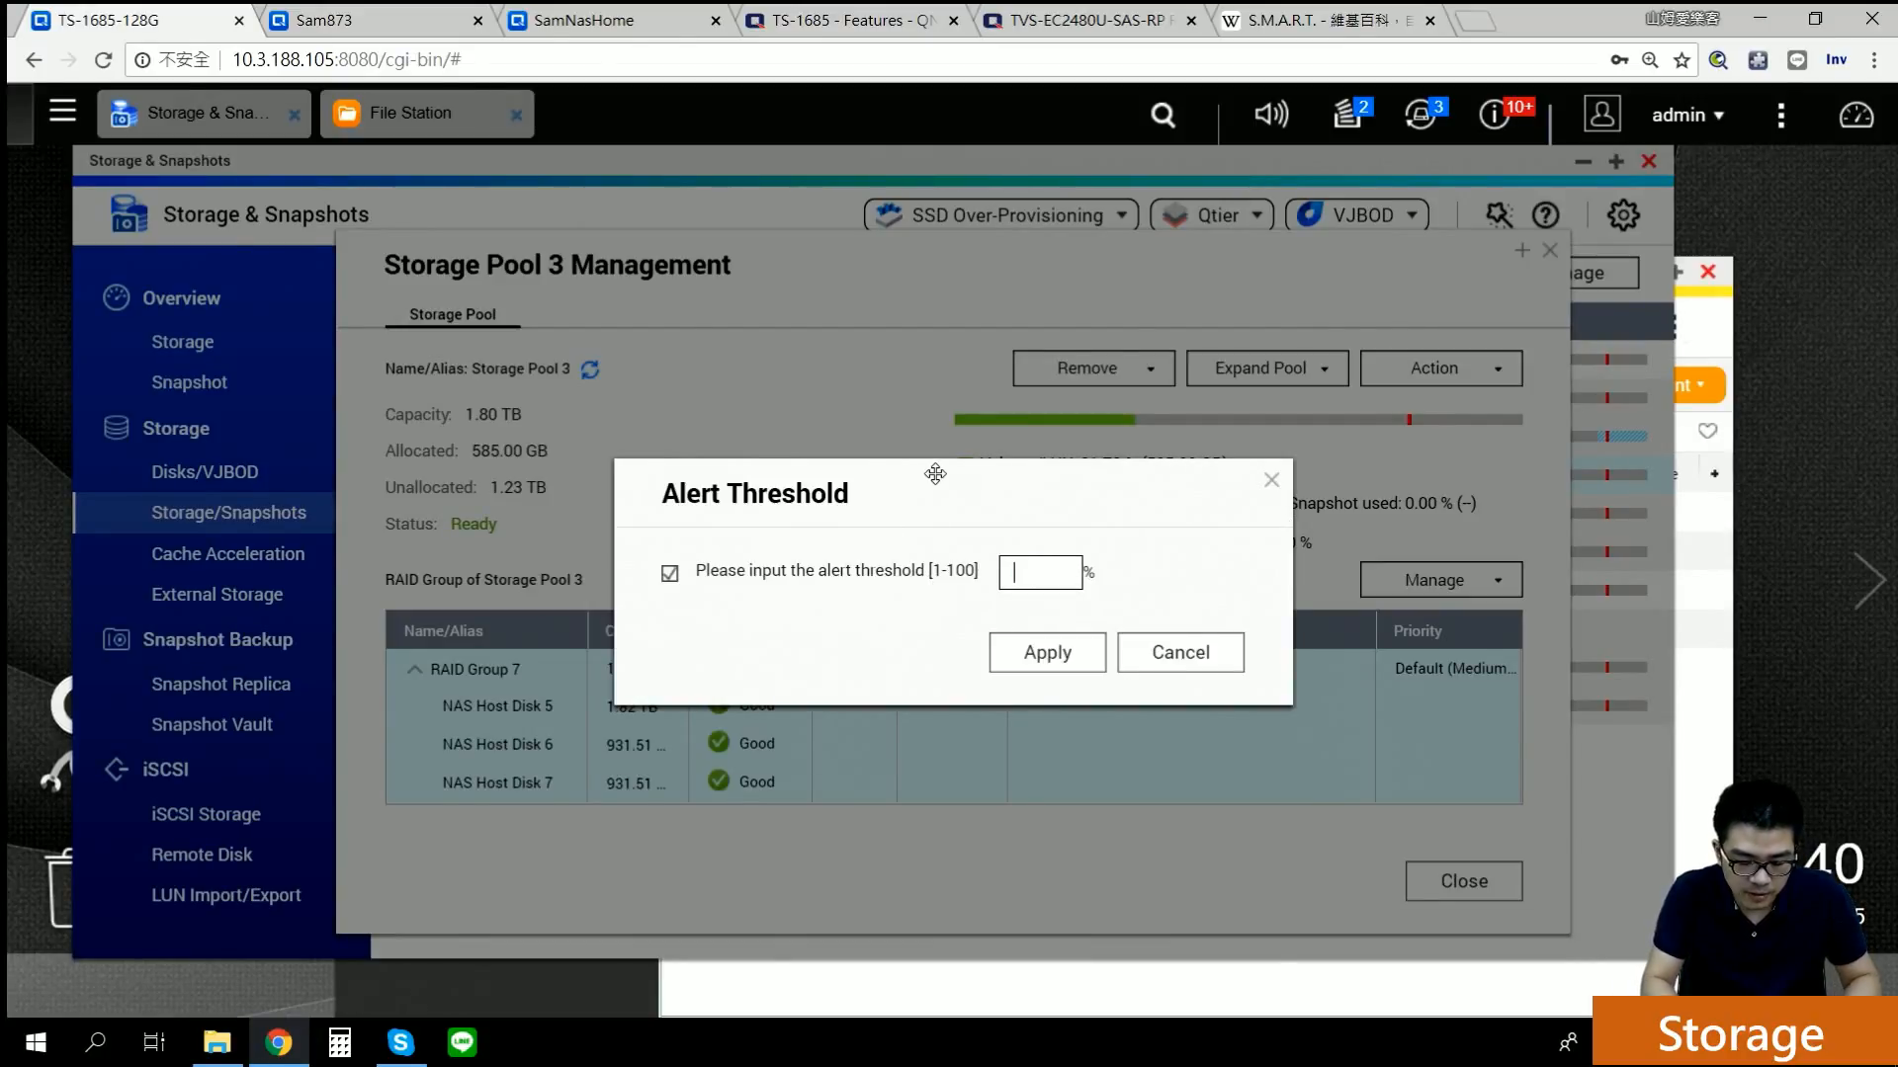
click(1079, 654)
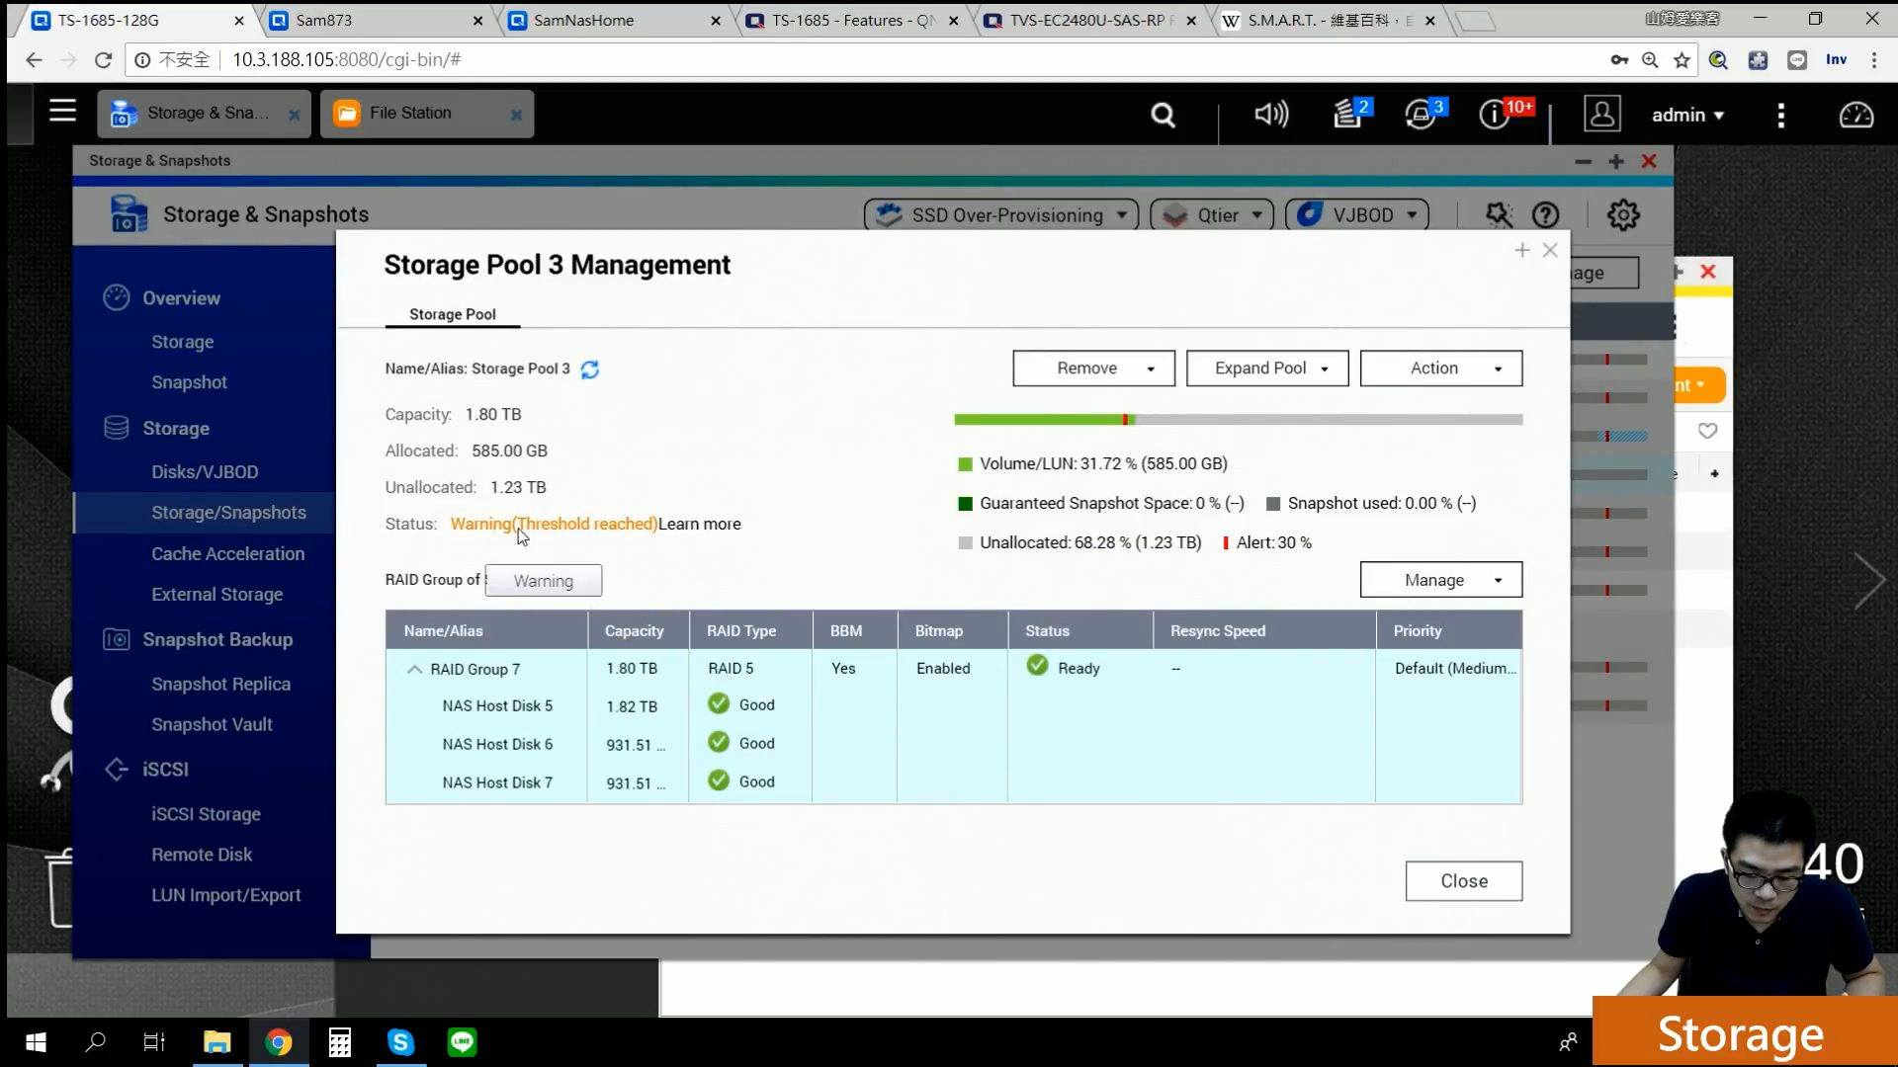
Step: Restore Storage Pool 3's alert threshold to 80%
click(1494, 373)
click(1443, 427)
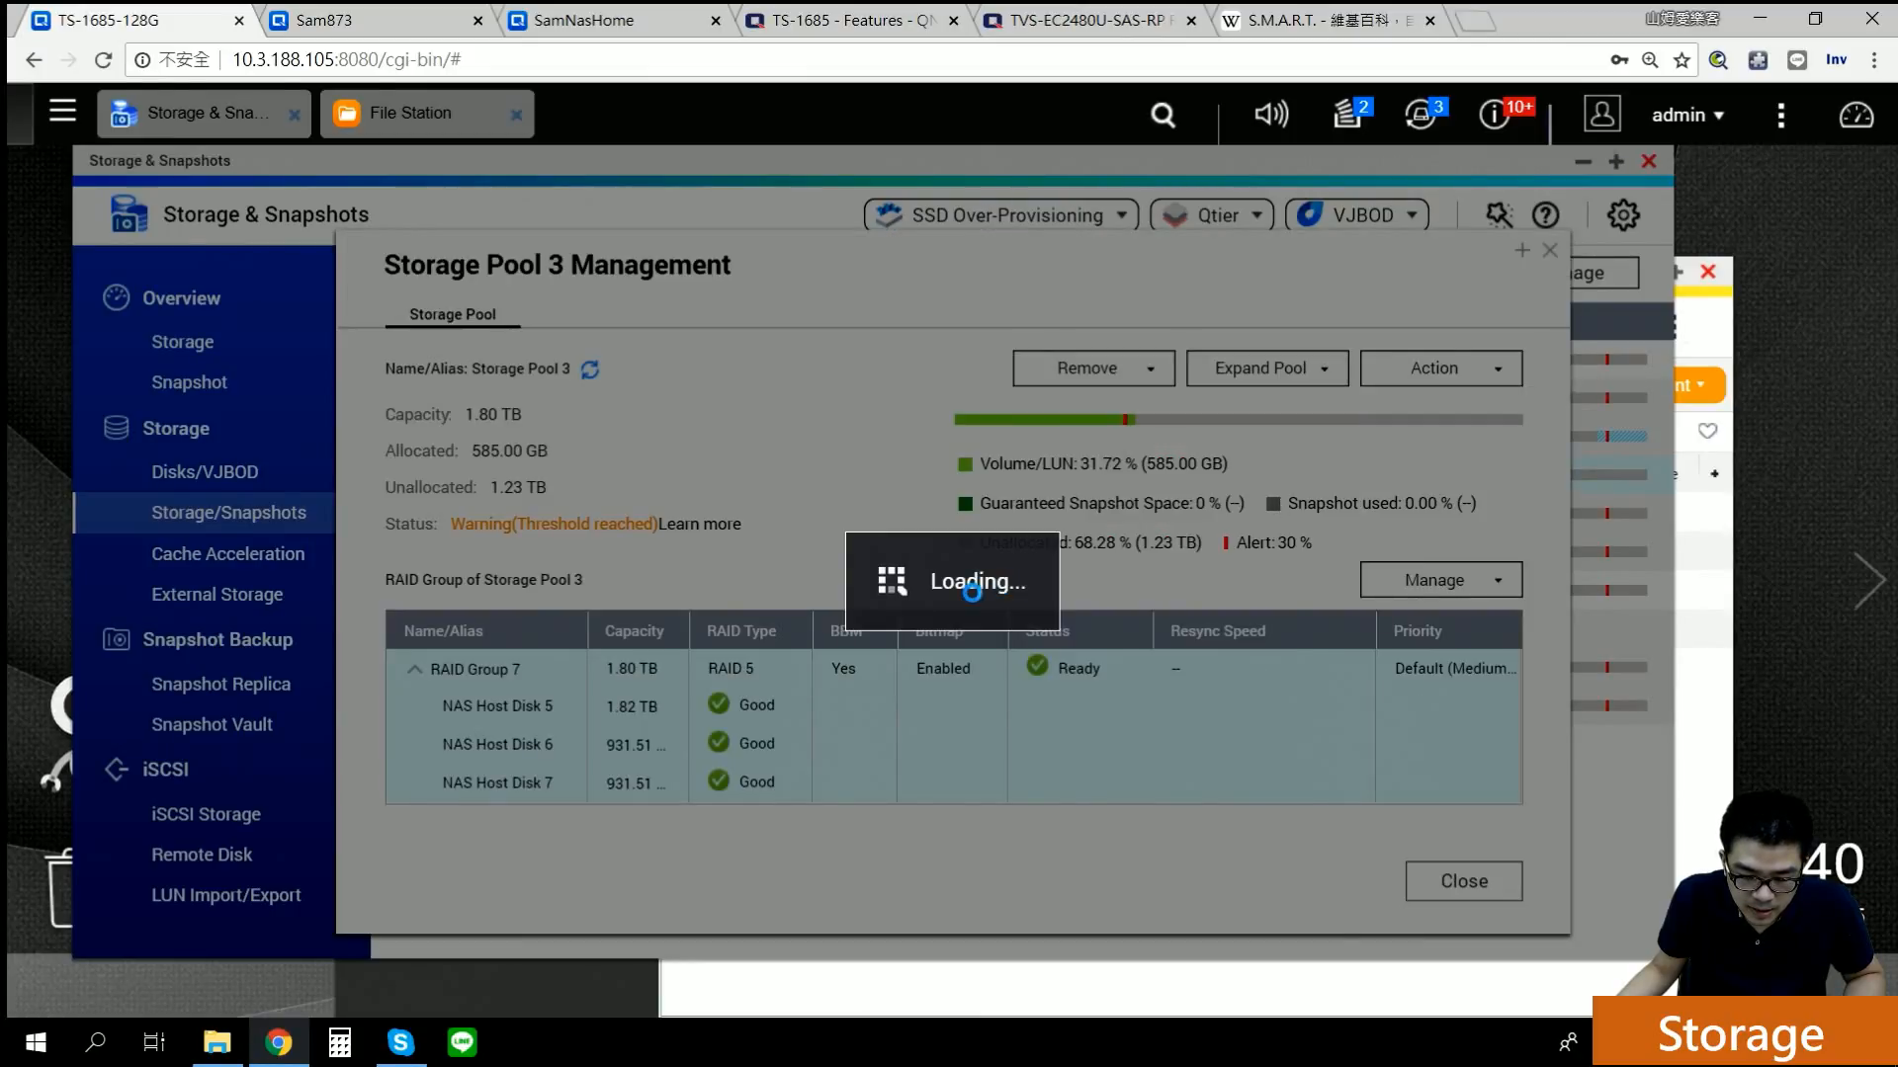
drag(1044, 576, 828, 488)
text(80)
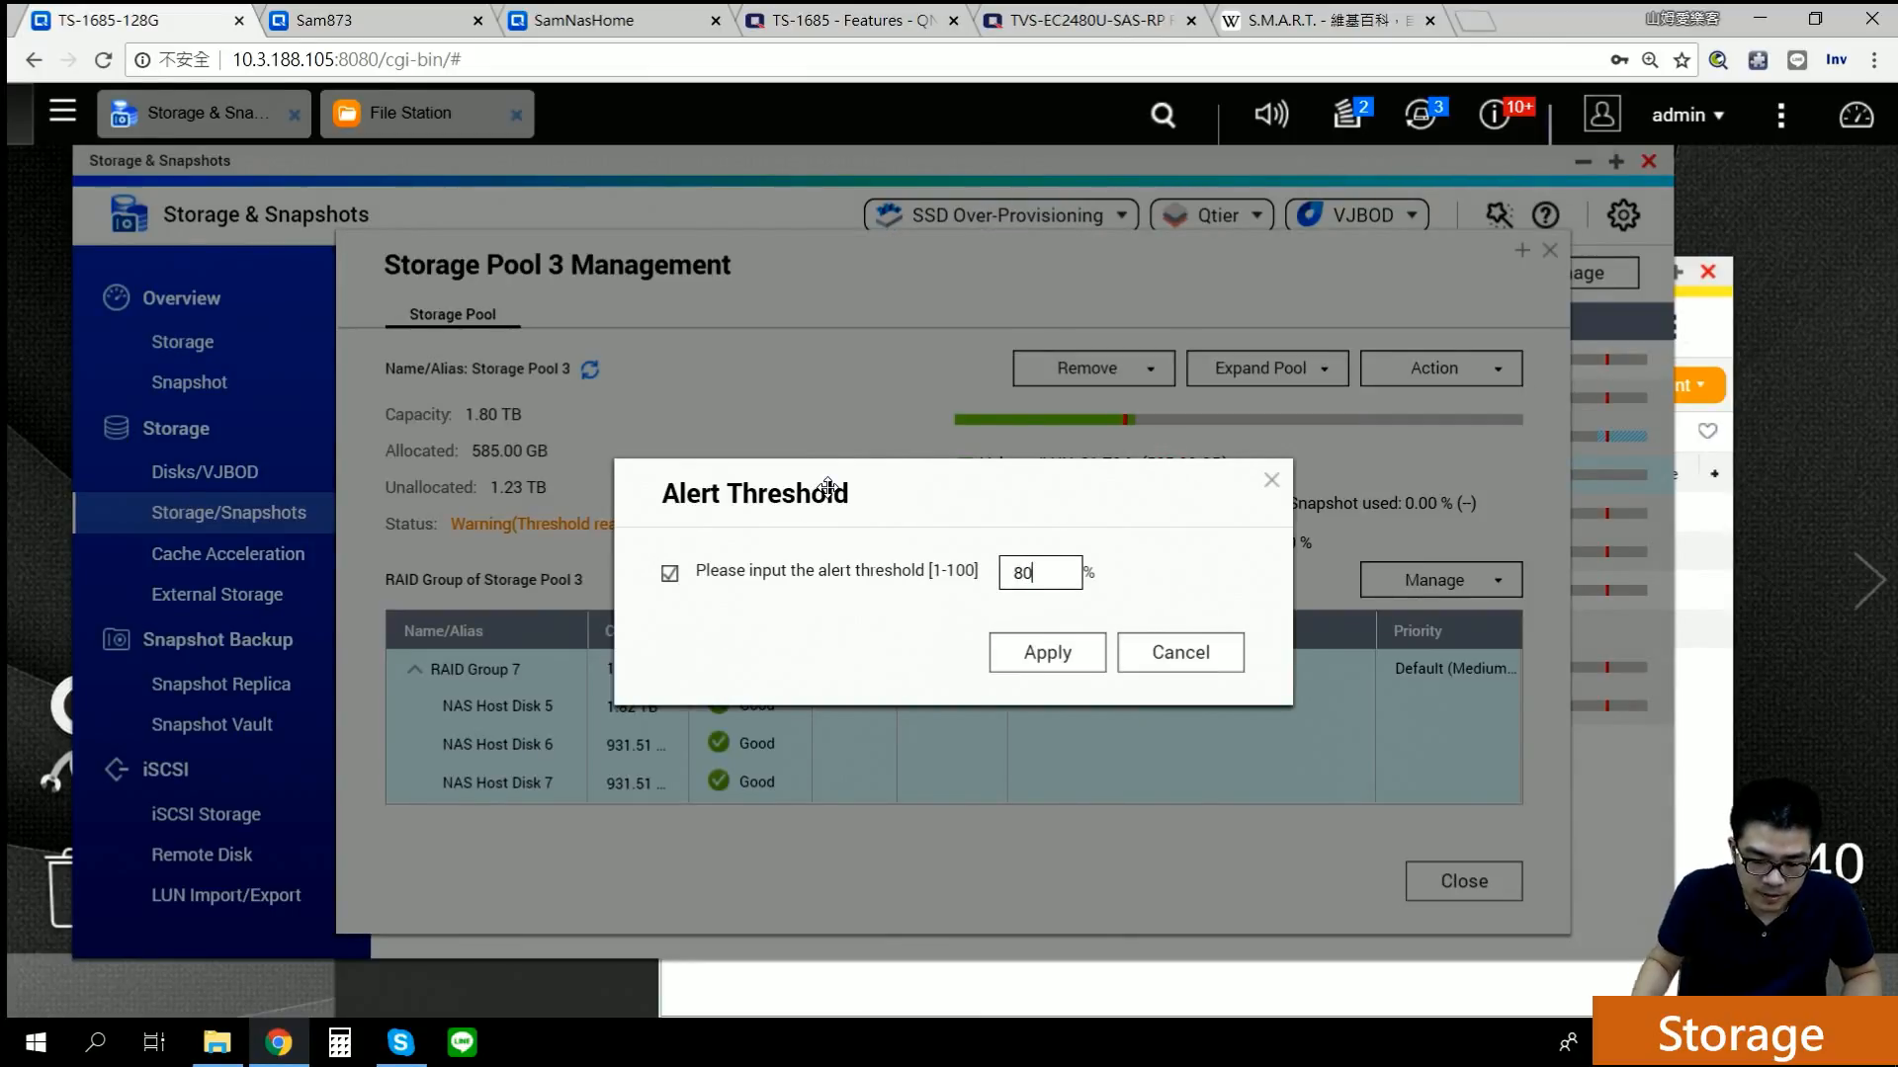
click(1035, 666)
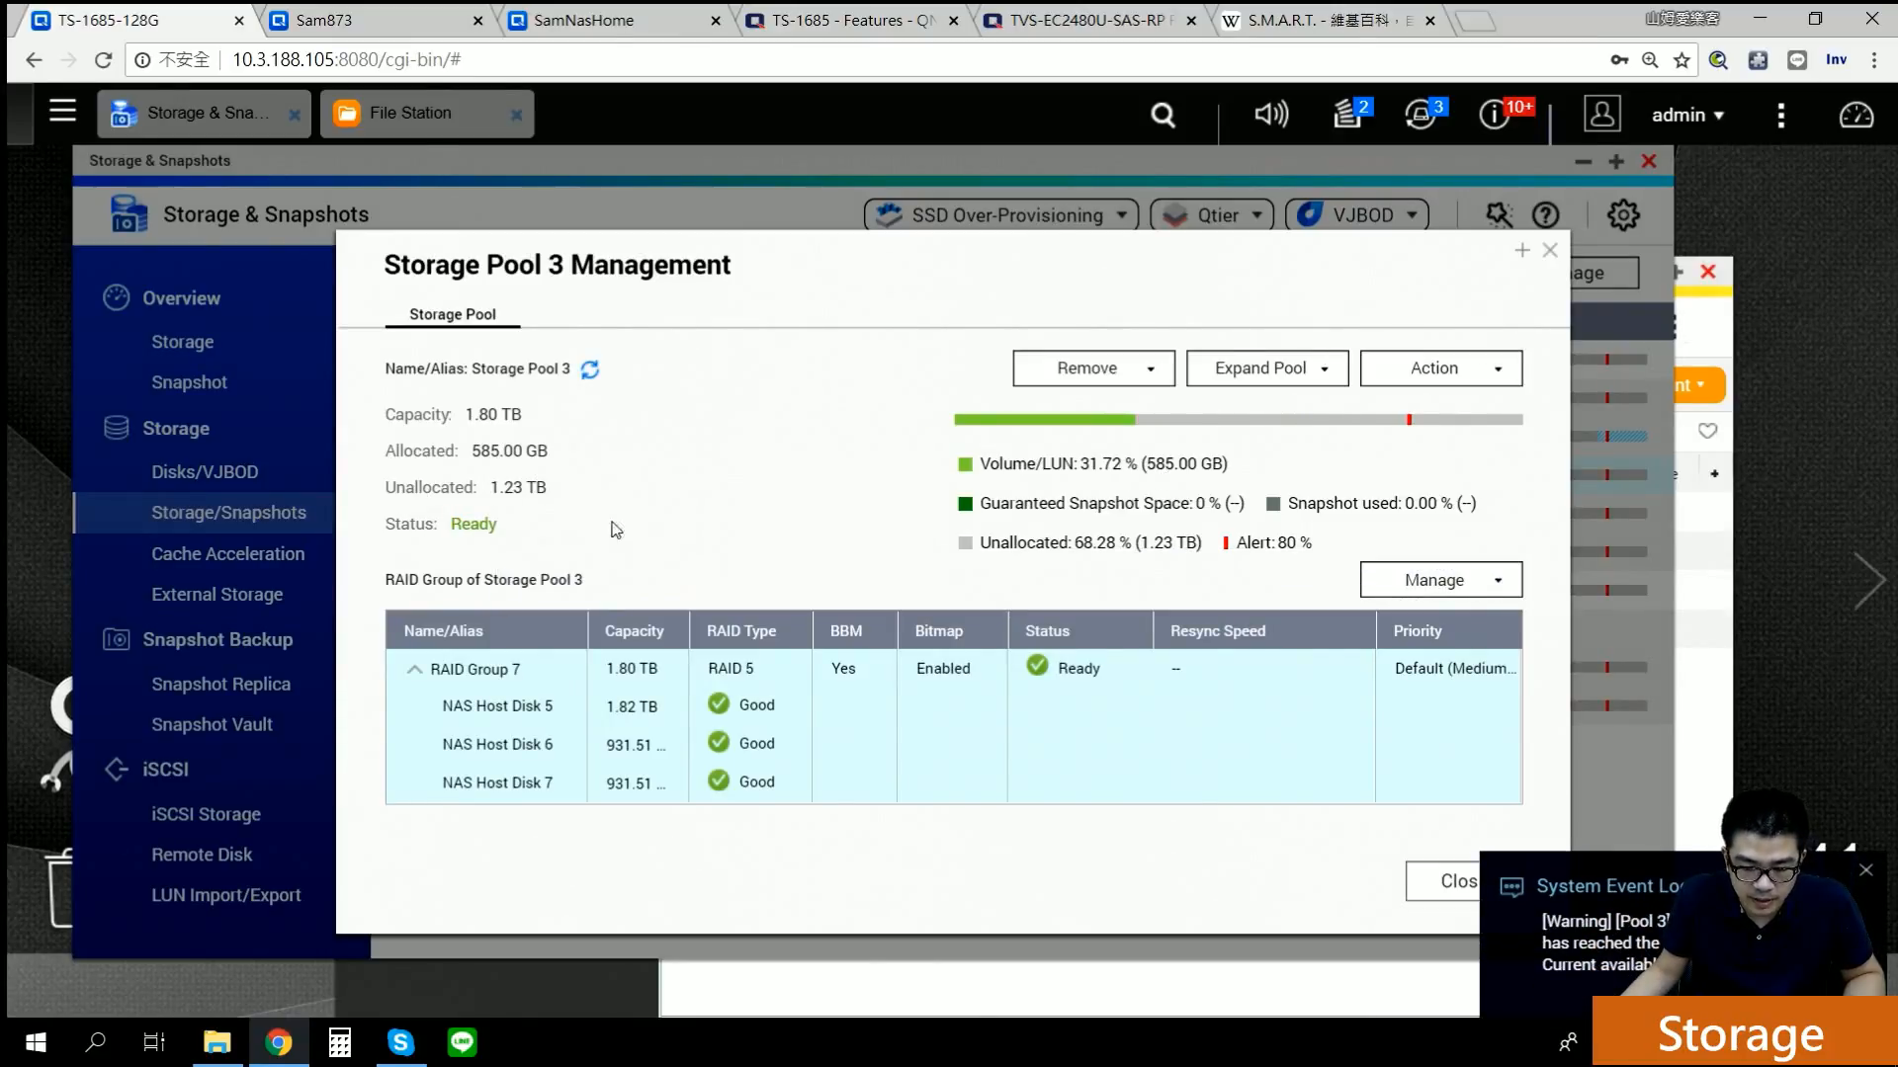
Step: Review the Increase Pool Free Space options for Storage Pool 3, then show its Expand Pool choices
click(1480, 382)
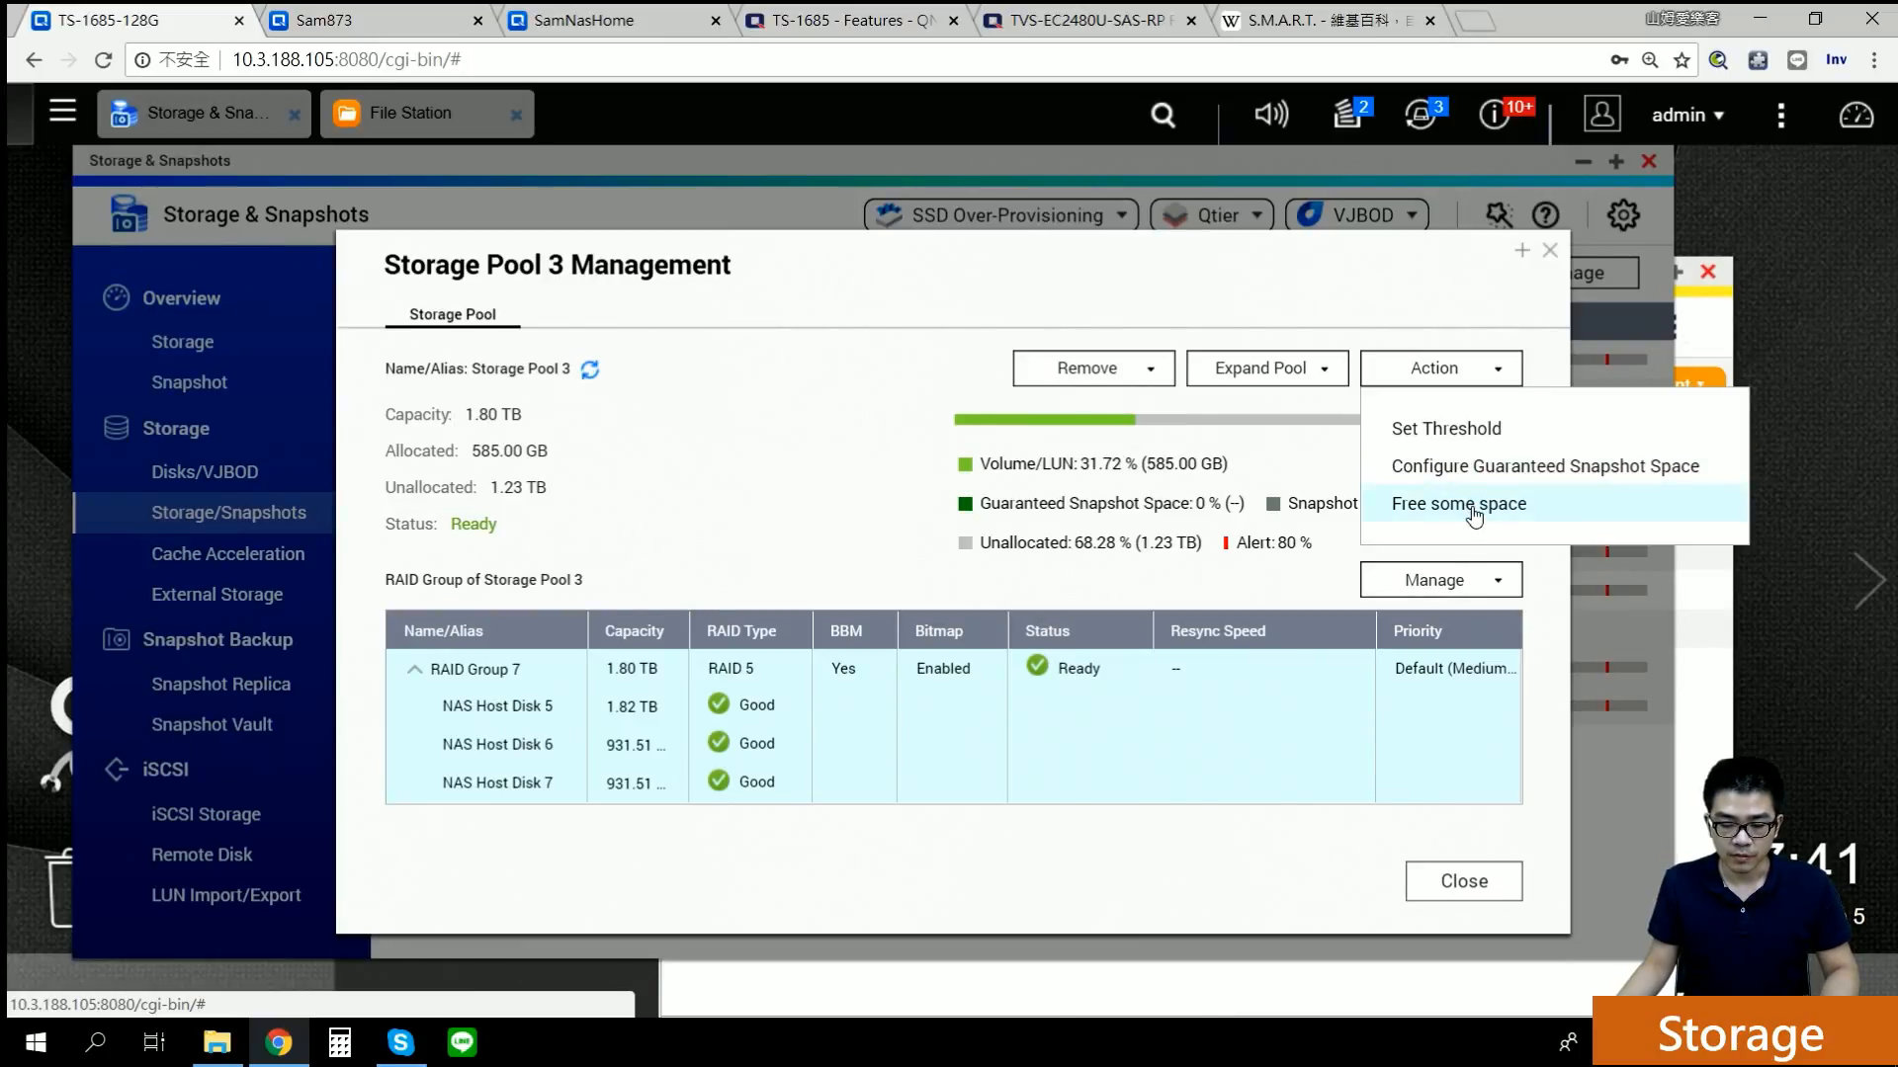
click(1473, 513)
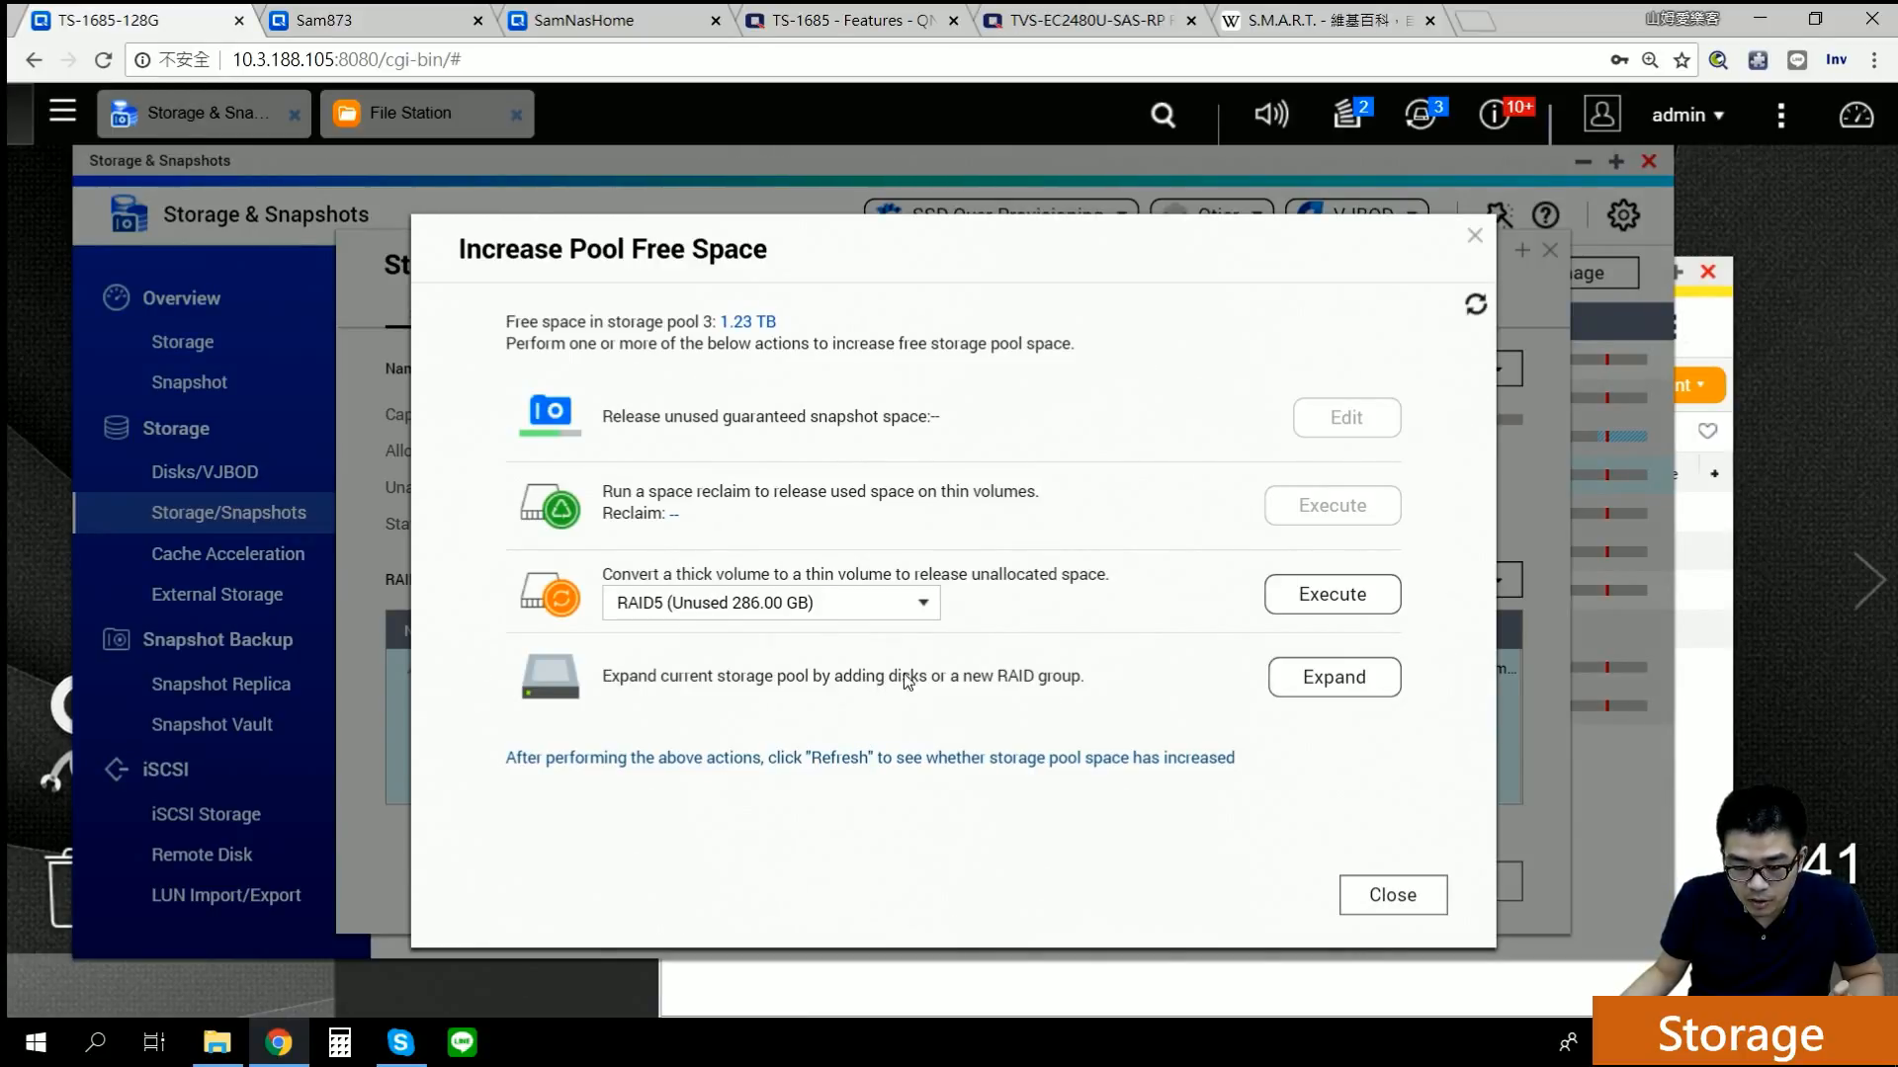
click(1473, 237)
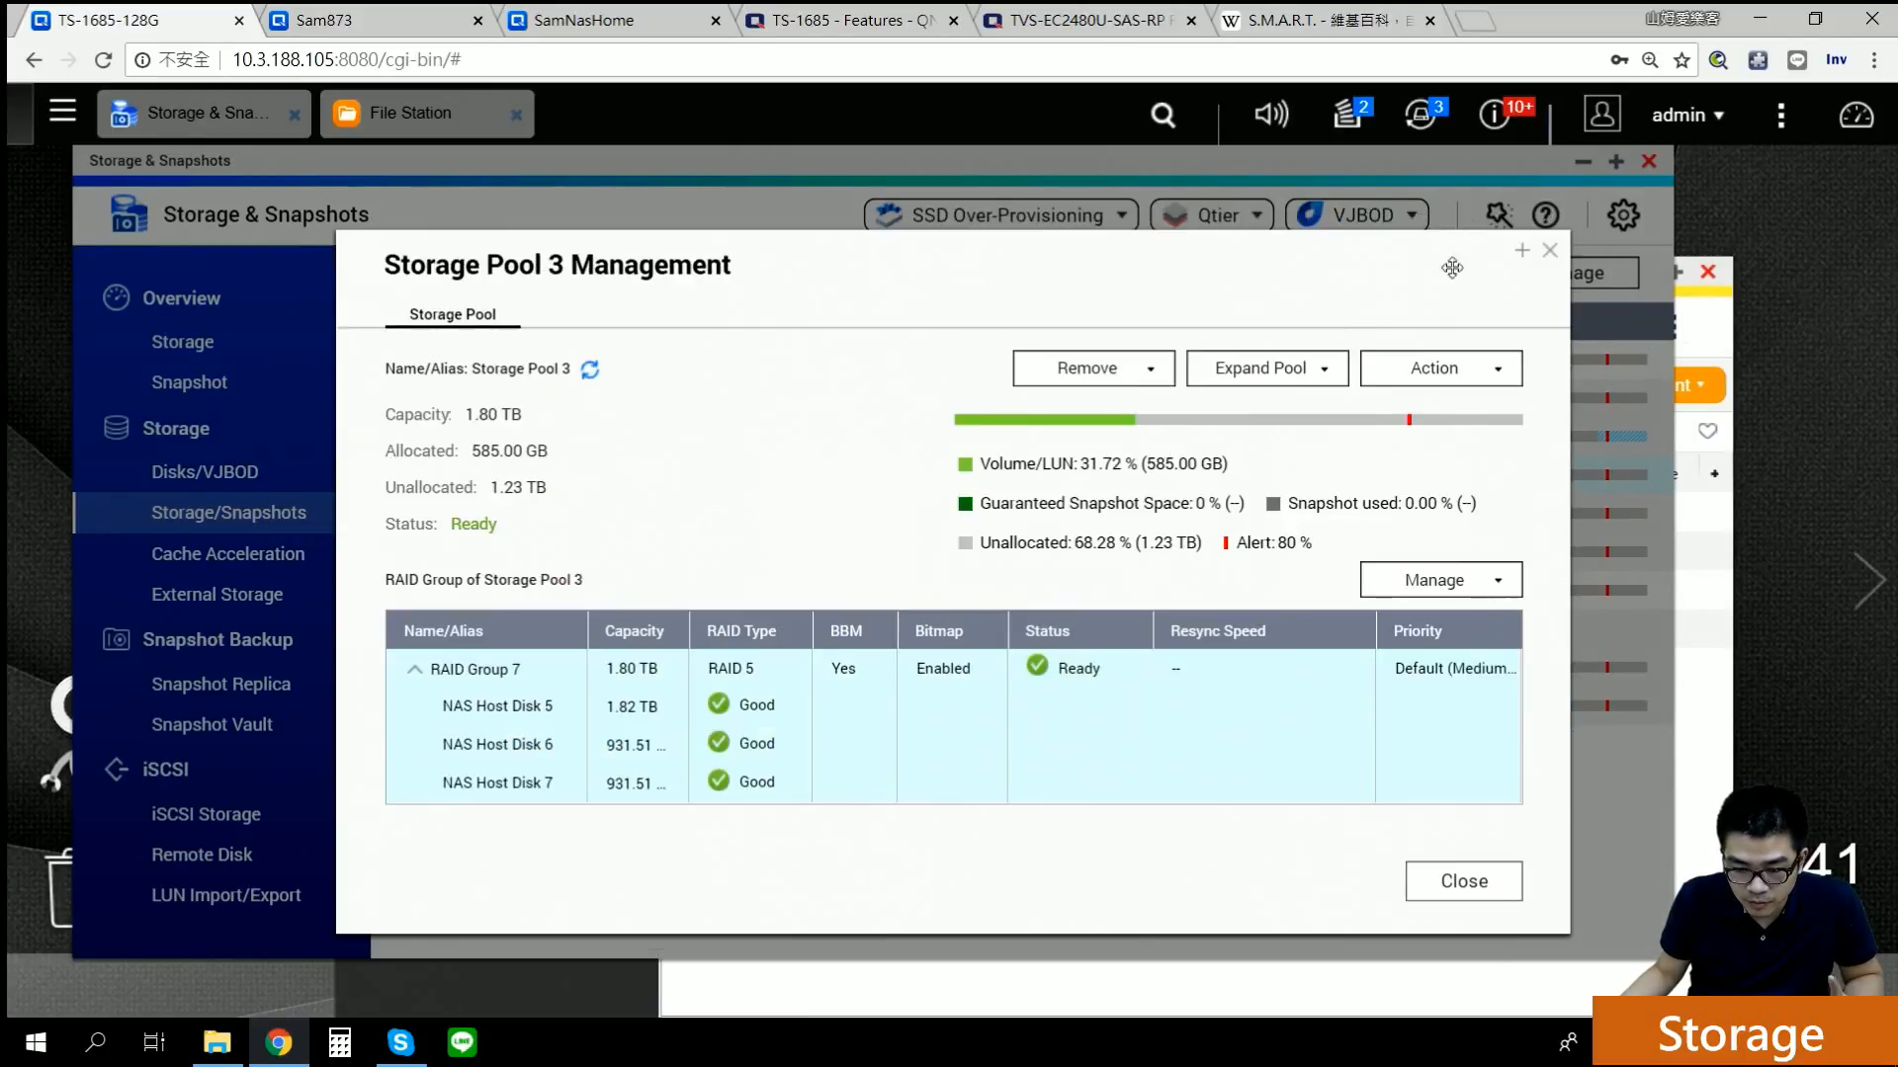
click(1324, 369)
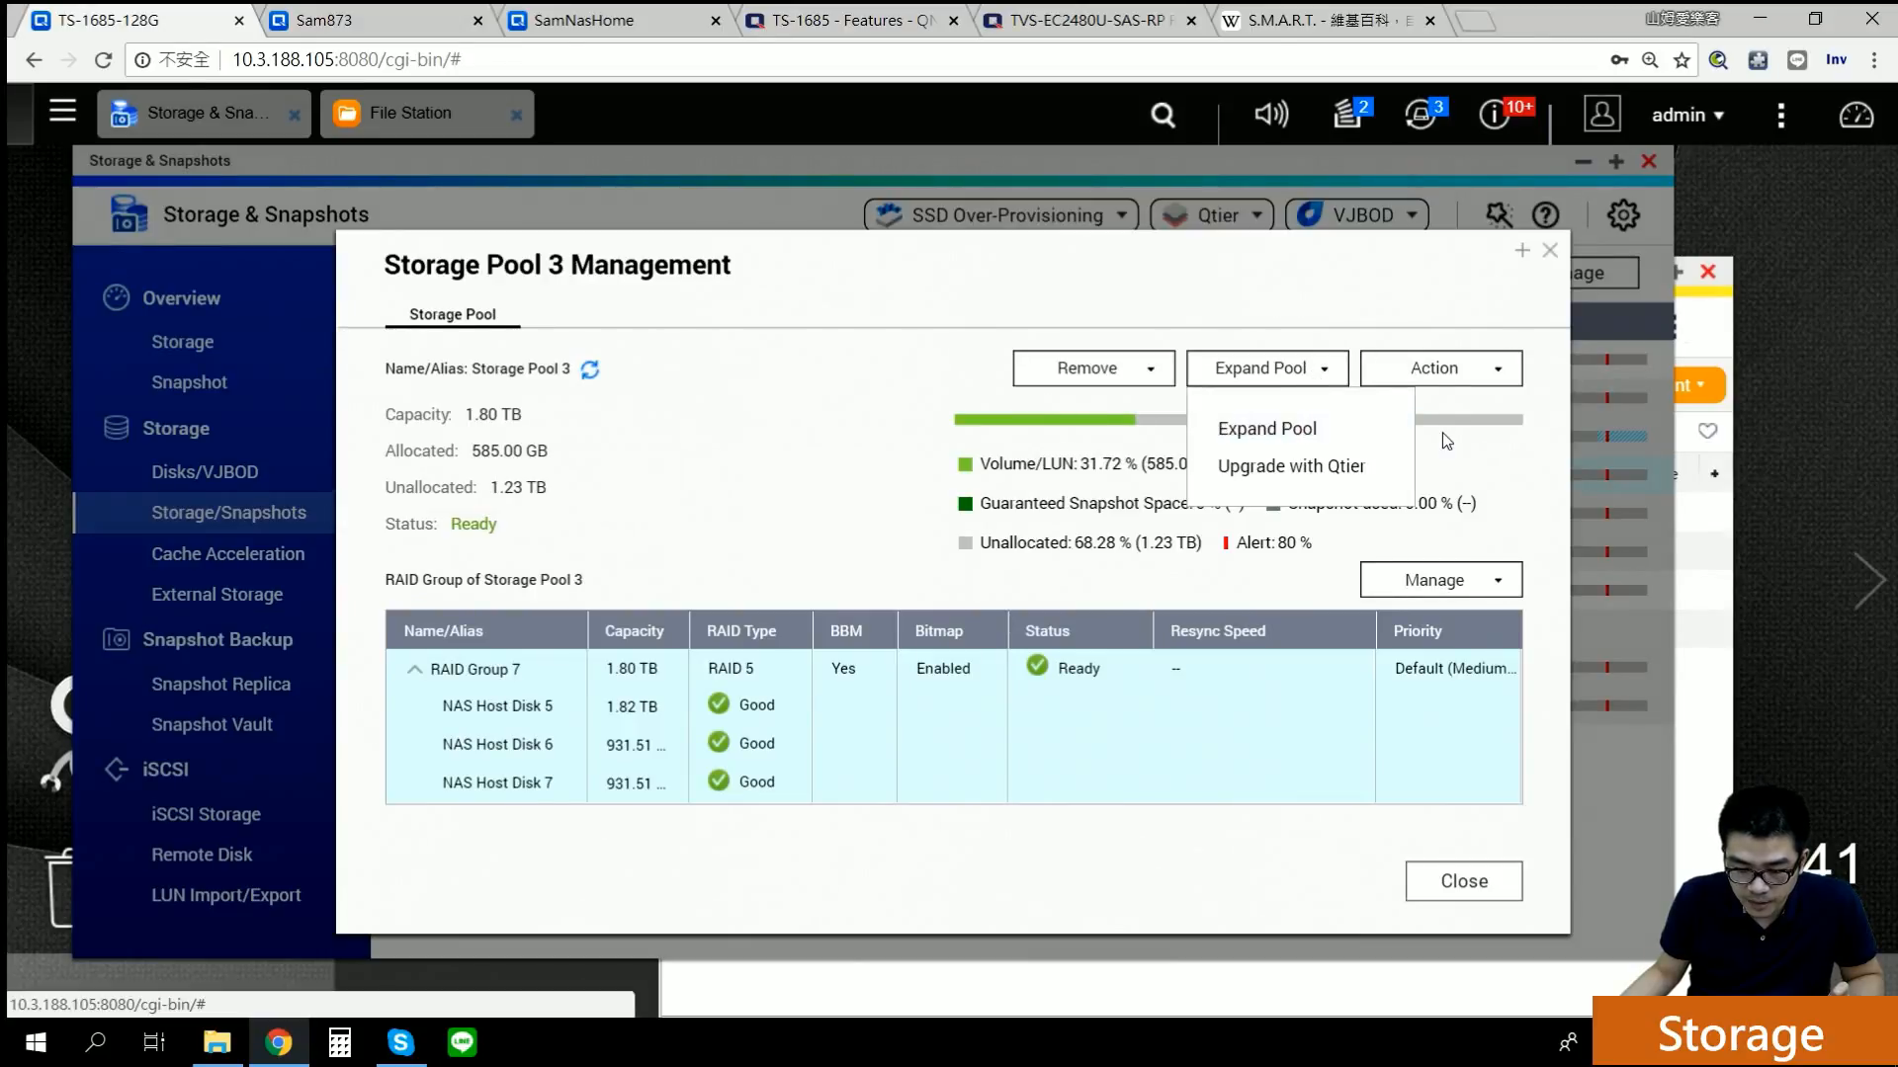
Step: Dismiss the expansion choices and show the Manage options for RAID Group 7
click(1486, 448)
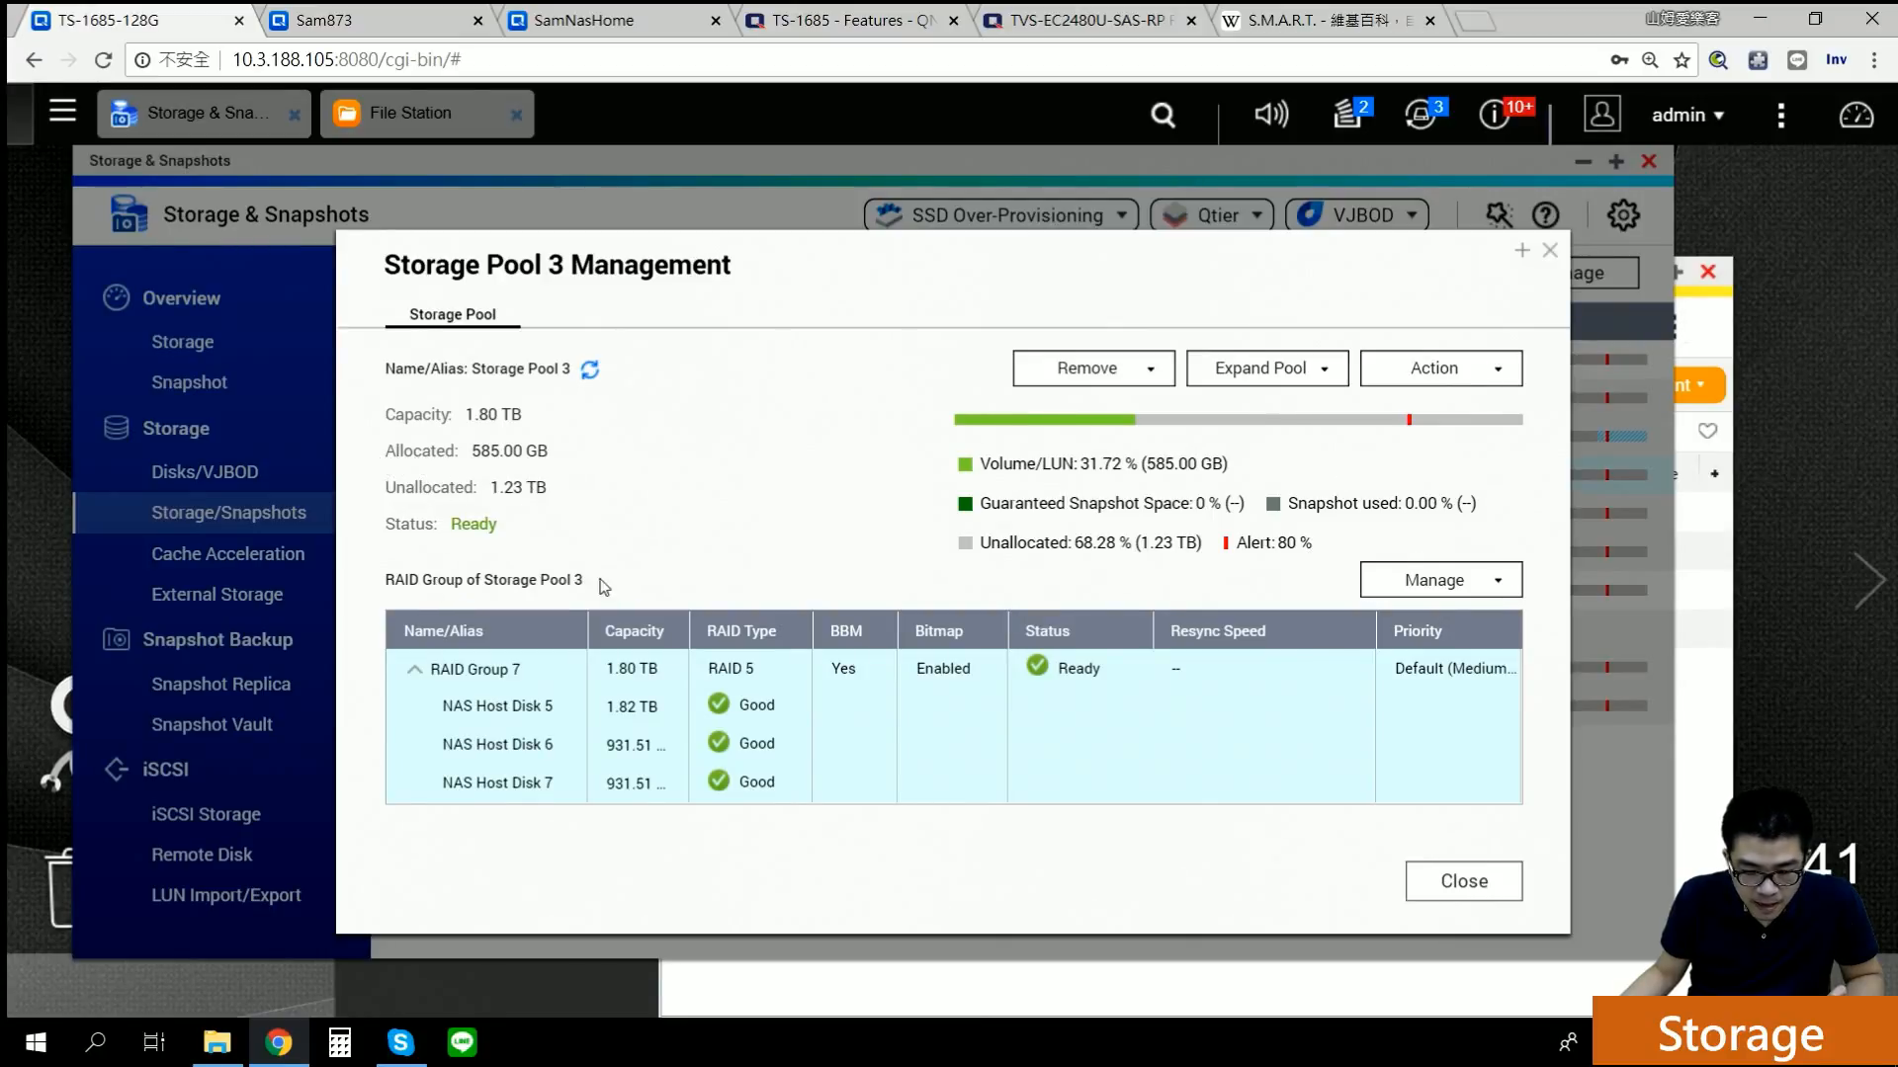
click(1444, 591)
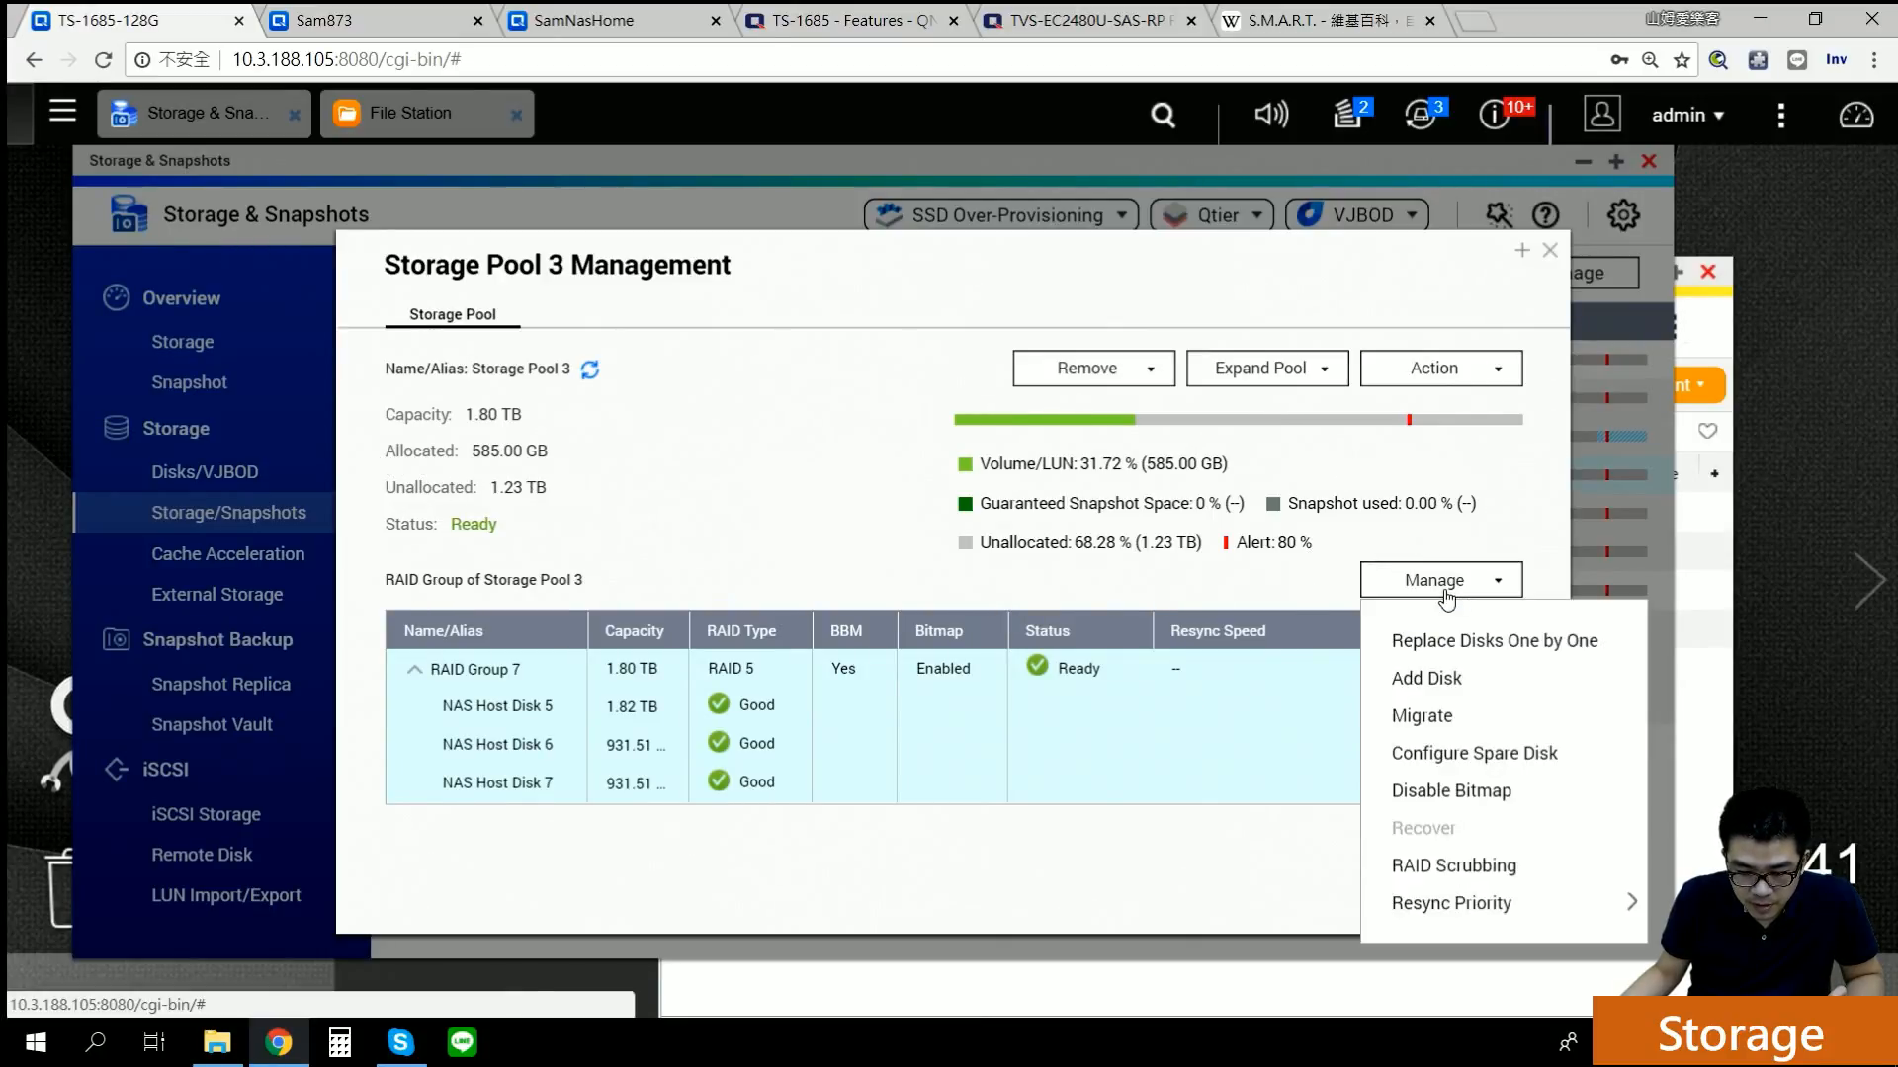
Step: Start a one-by-one replacement of Disk 6 in RAID Group 7, then abort and close it
click(1432, 645)
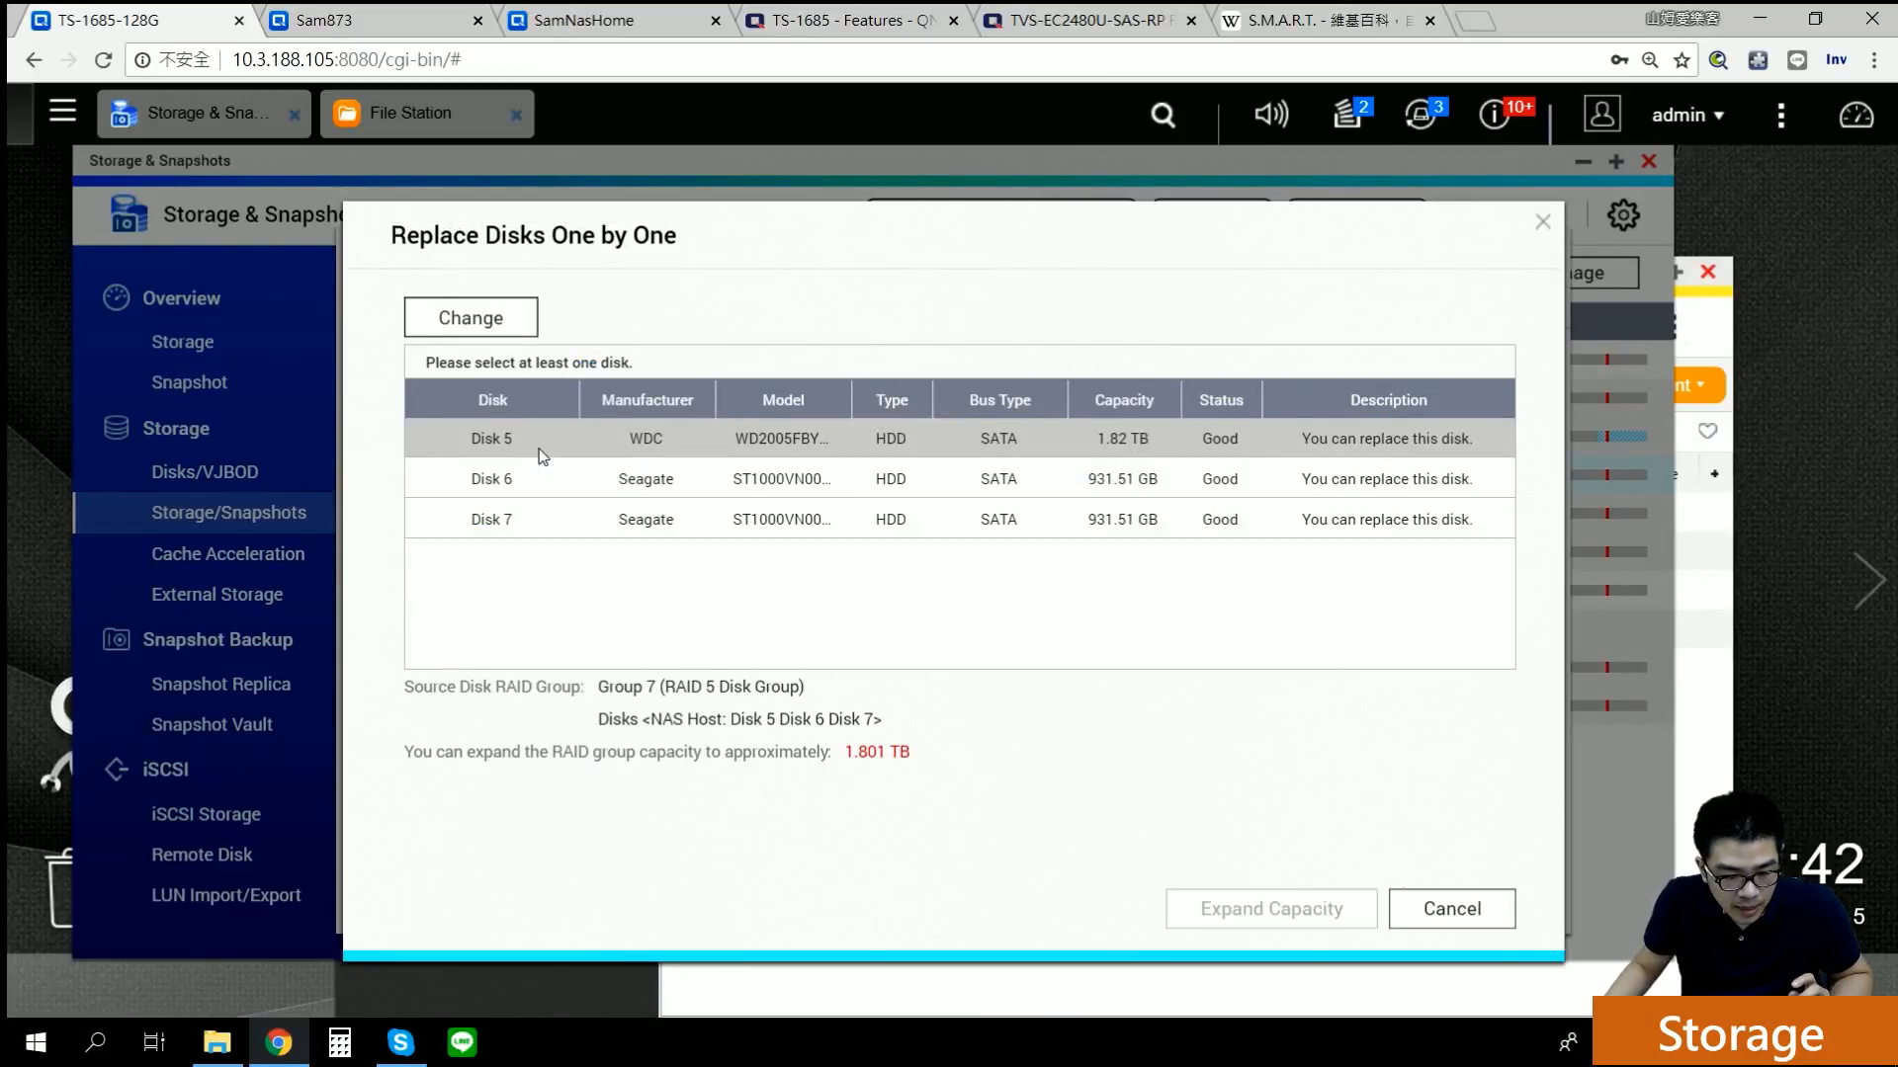
click(623, 486)
click(447, 320)
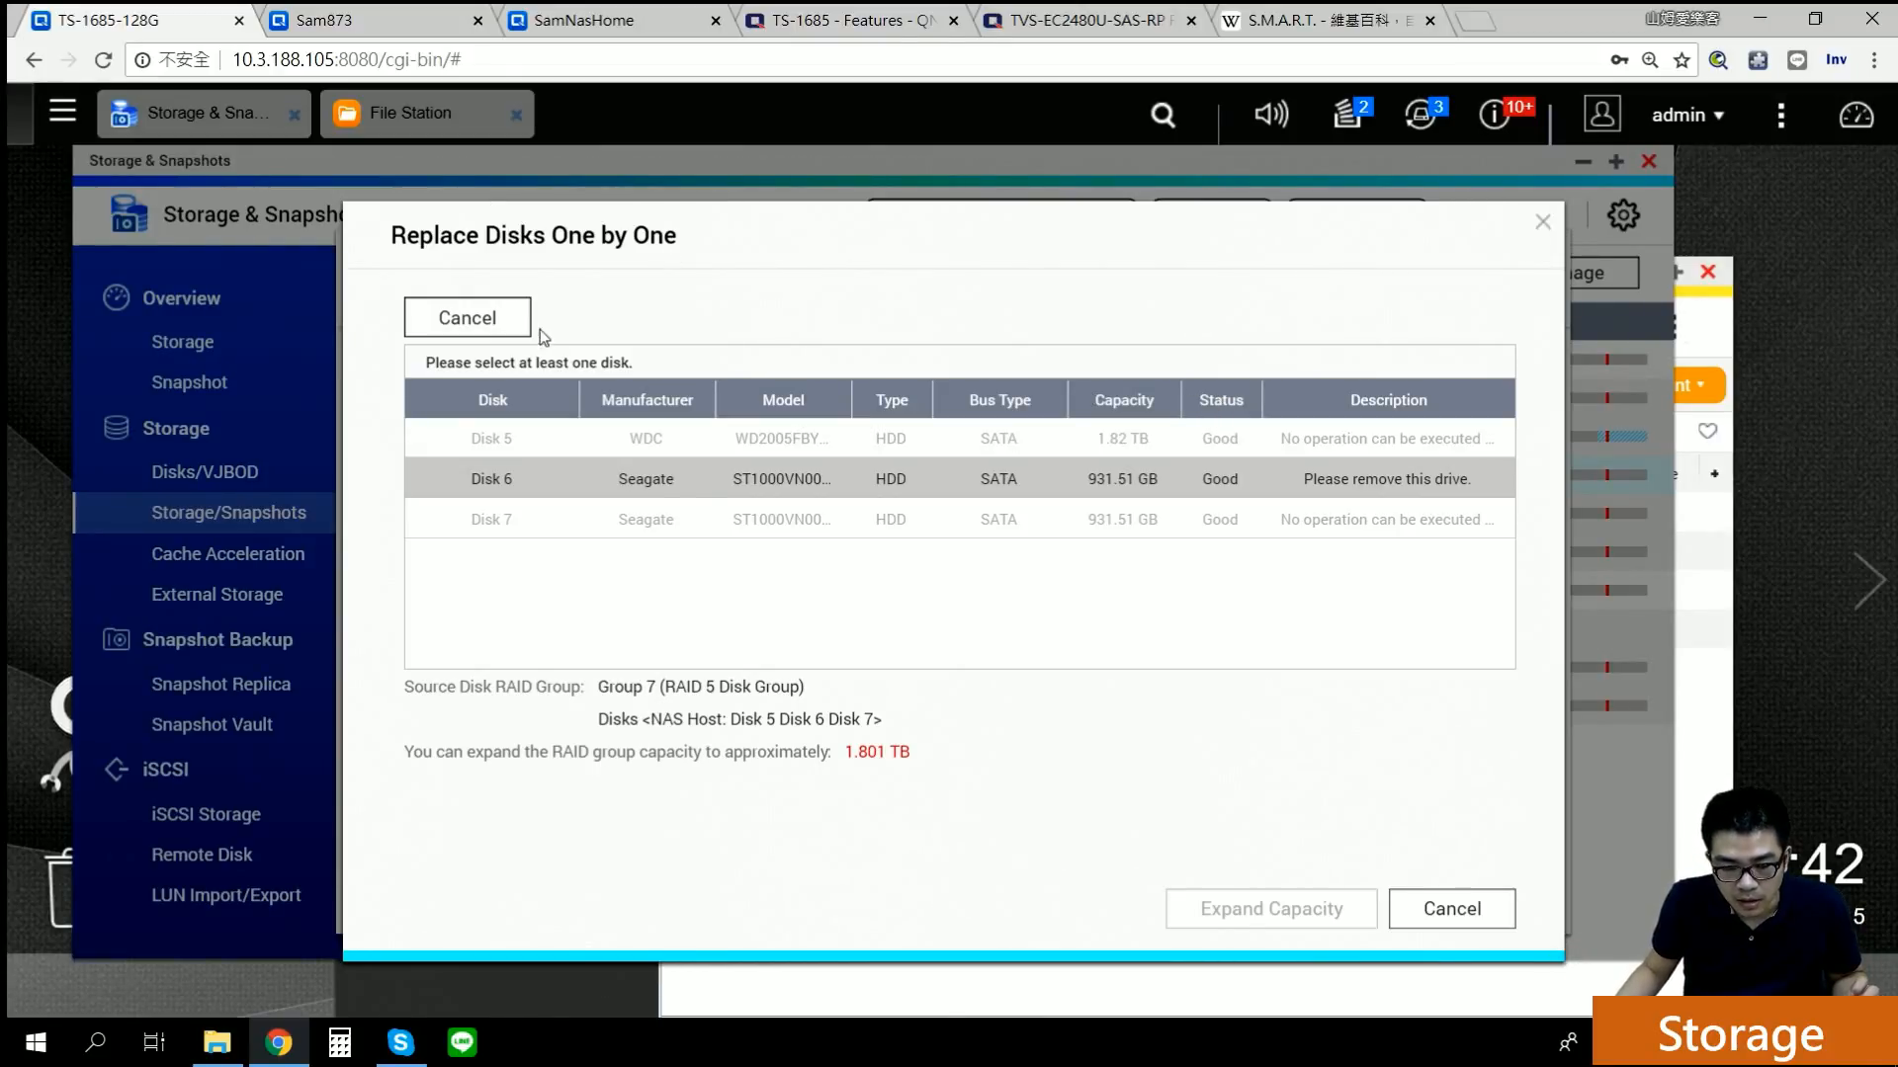
click(514, 318)
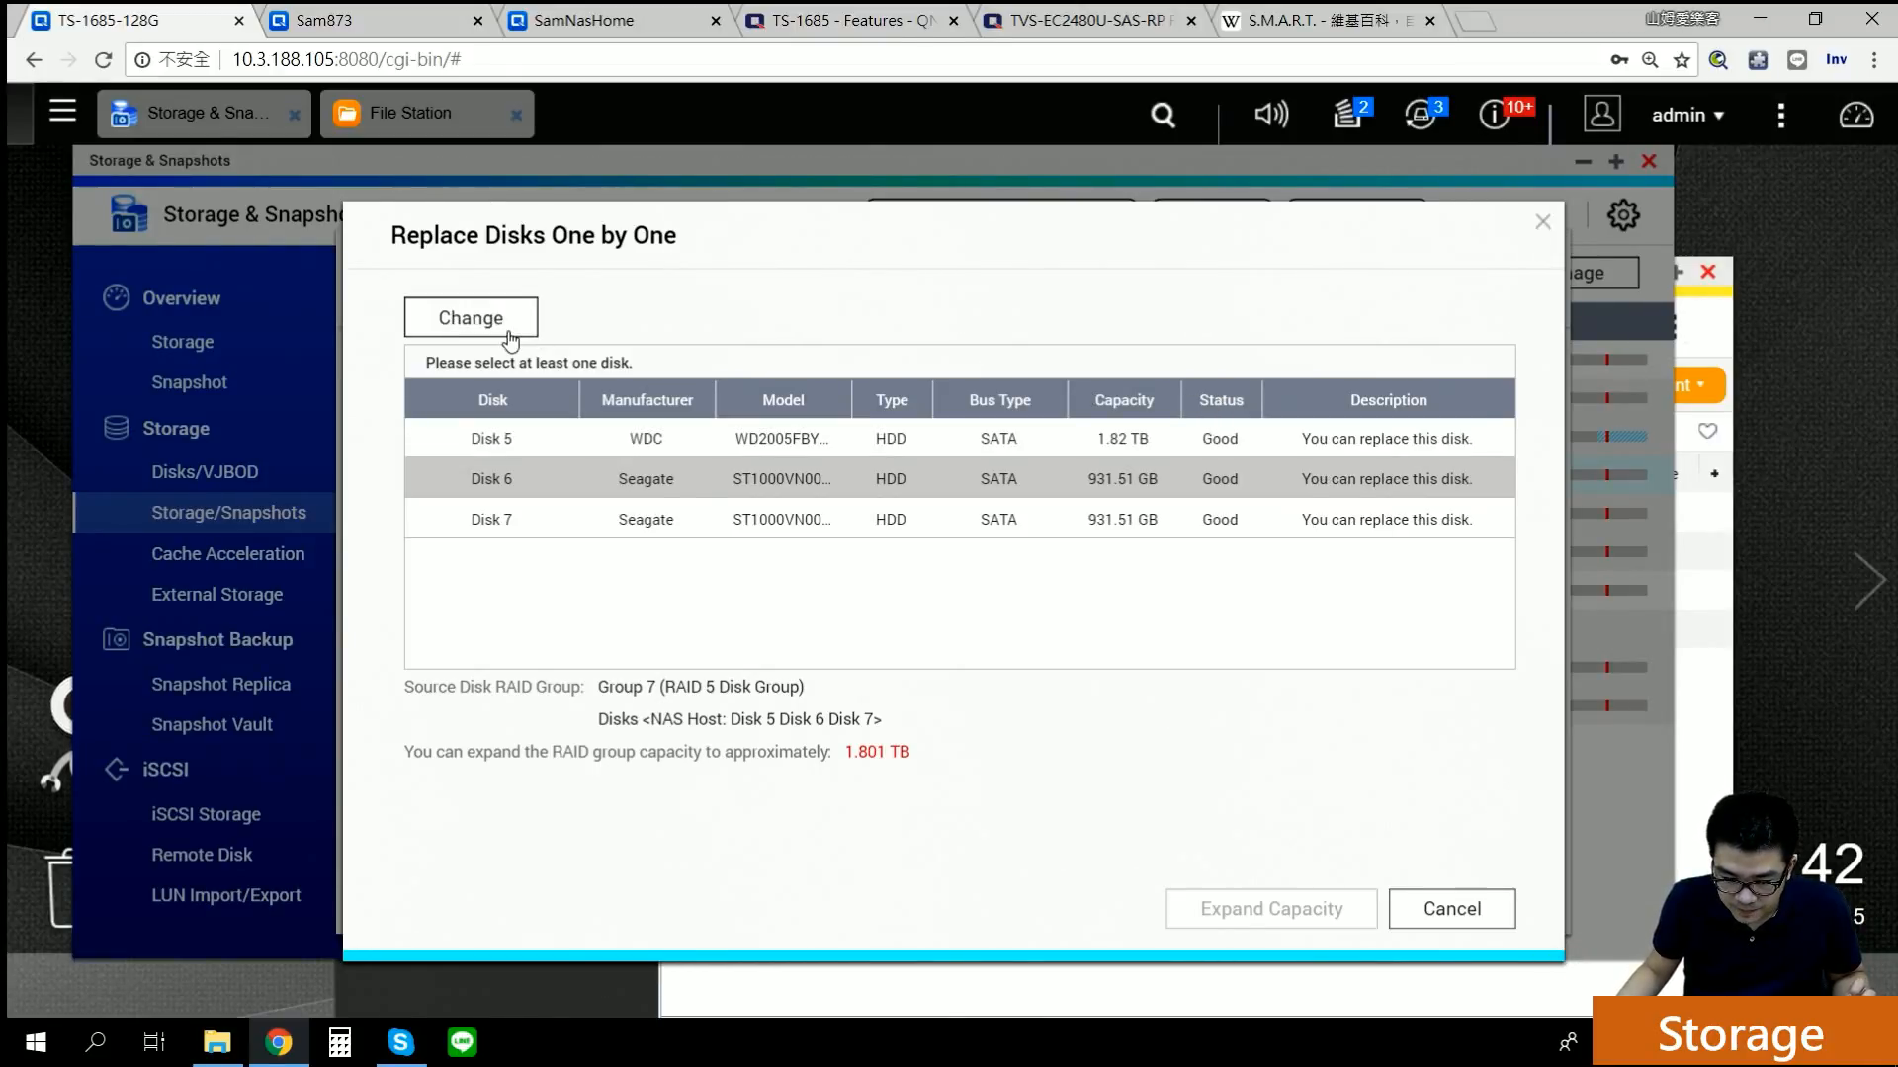
click(1452, 910)
Step: Preview adding Disk 8 to RAID Group 7 for 2.70 TB estimated capacity, then cancel
click(1488, 583)
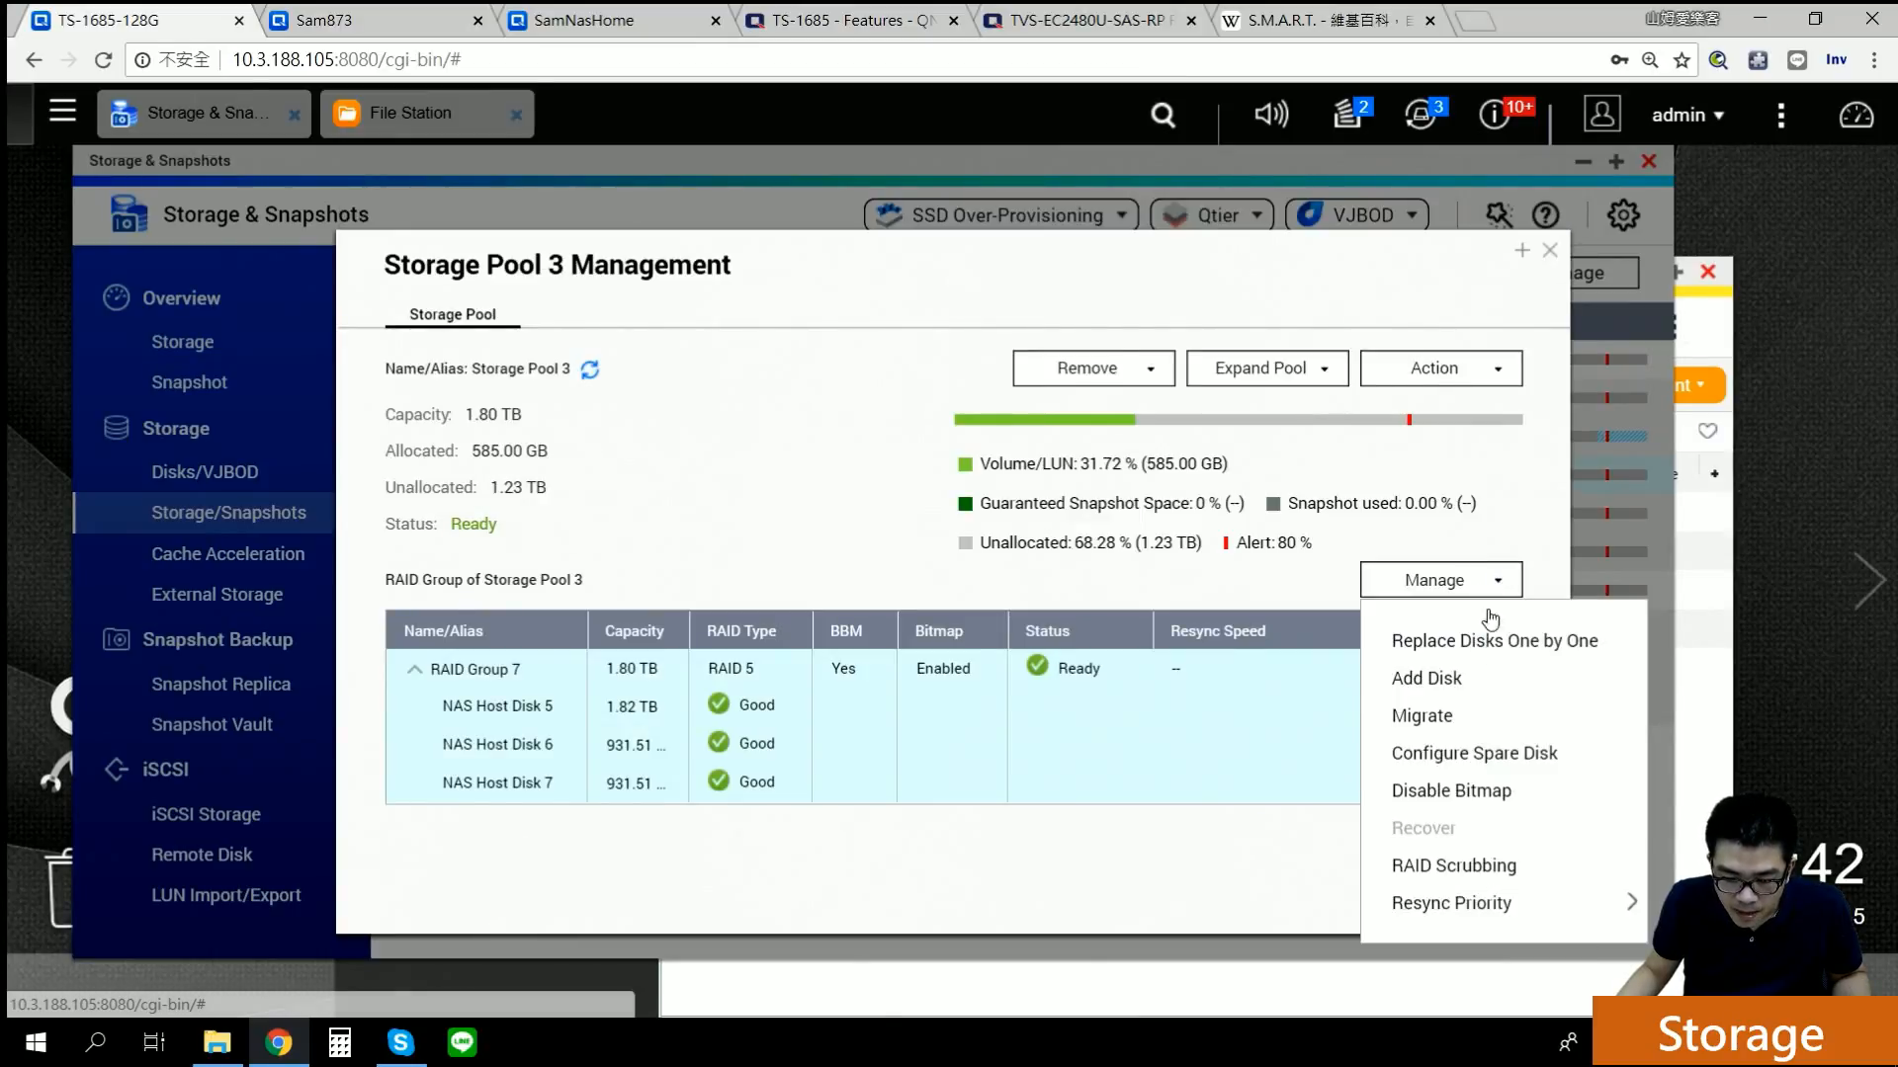
click(1490, 692)
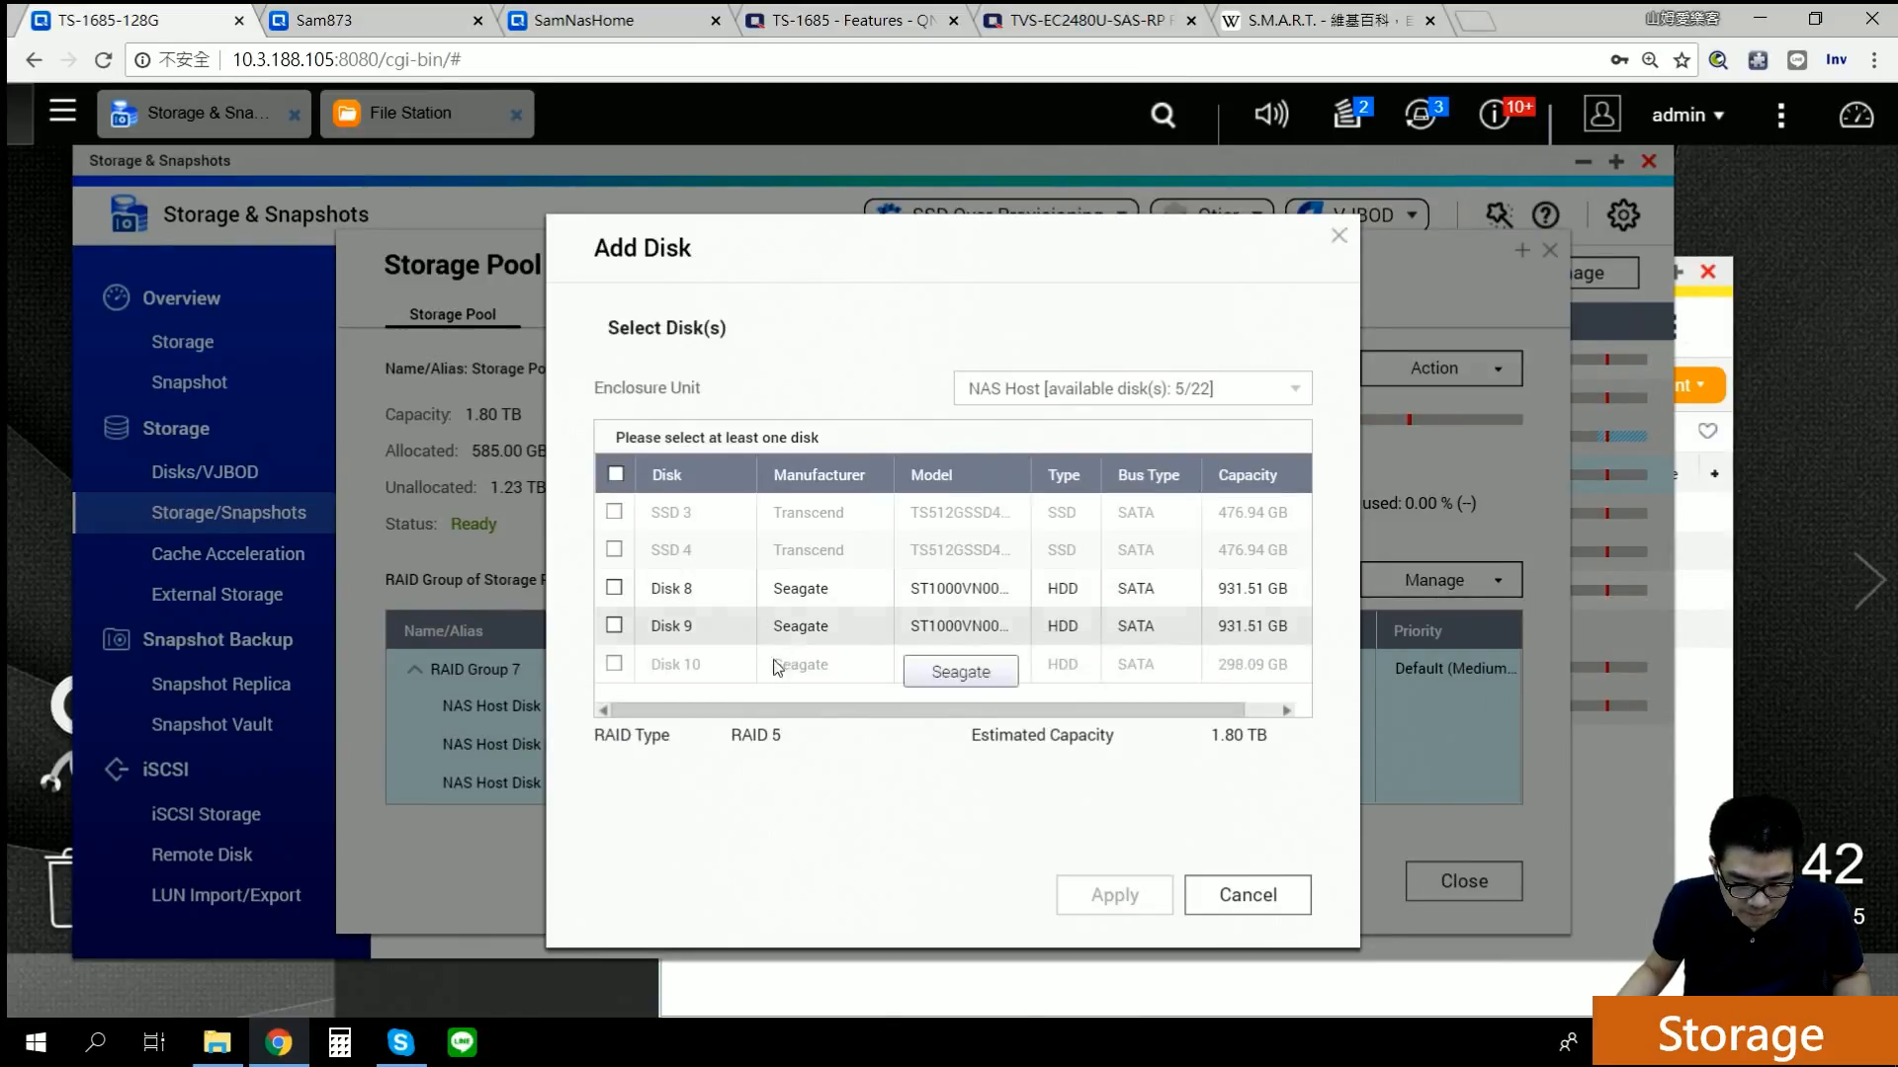
click(614, 587)
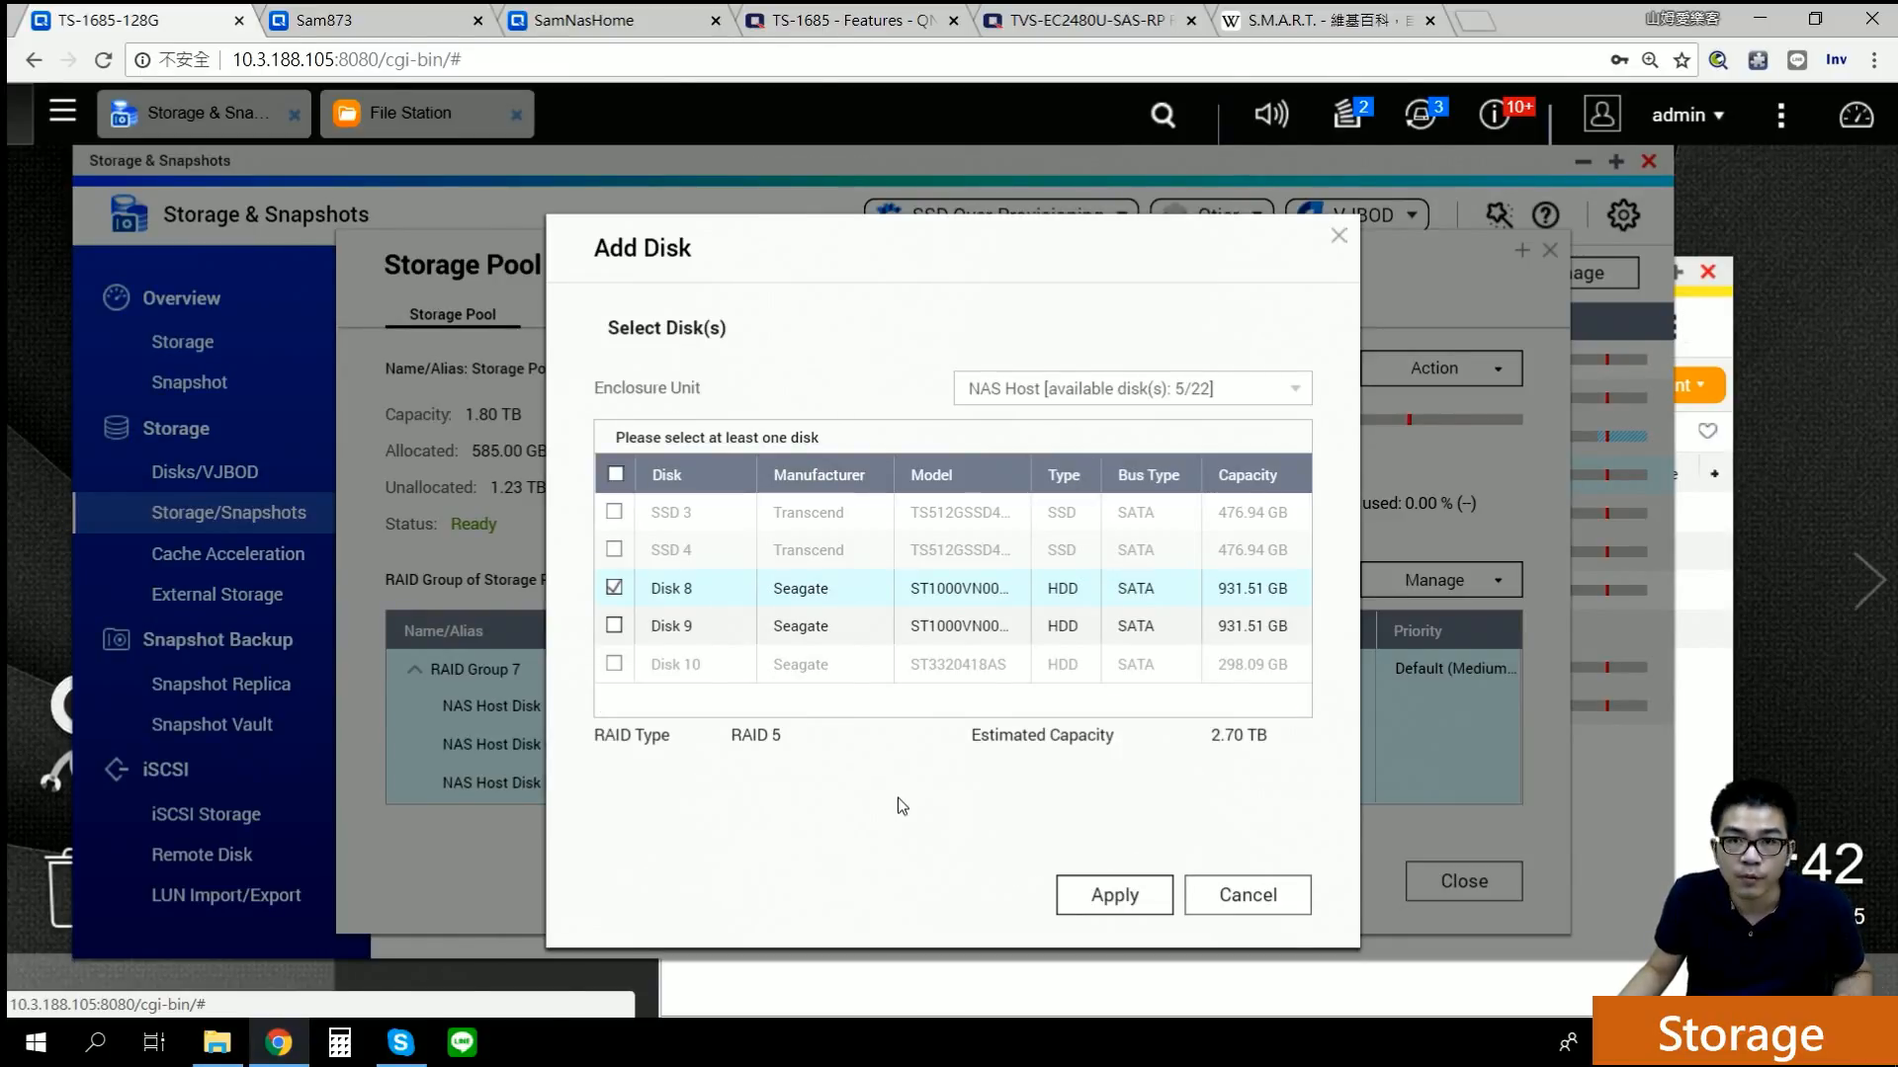
click(1272, 899)
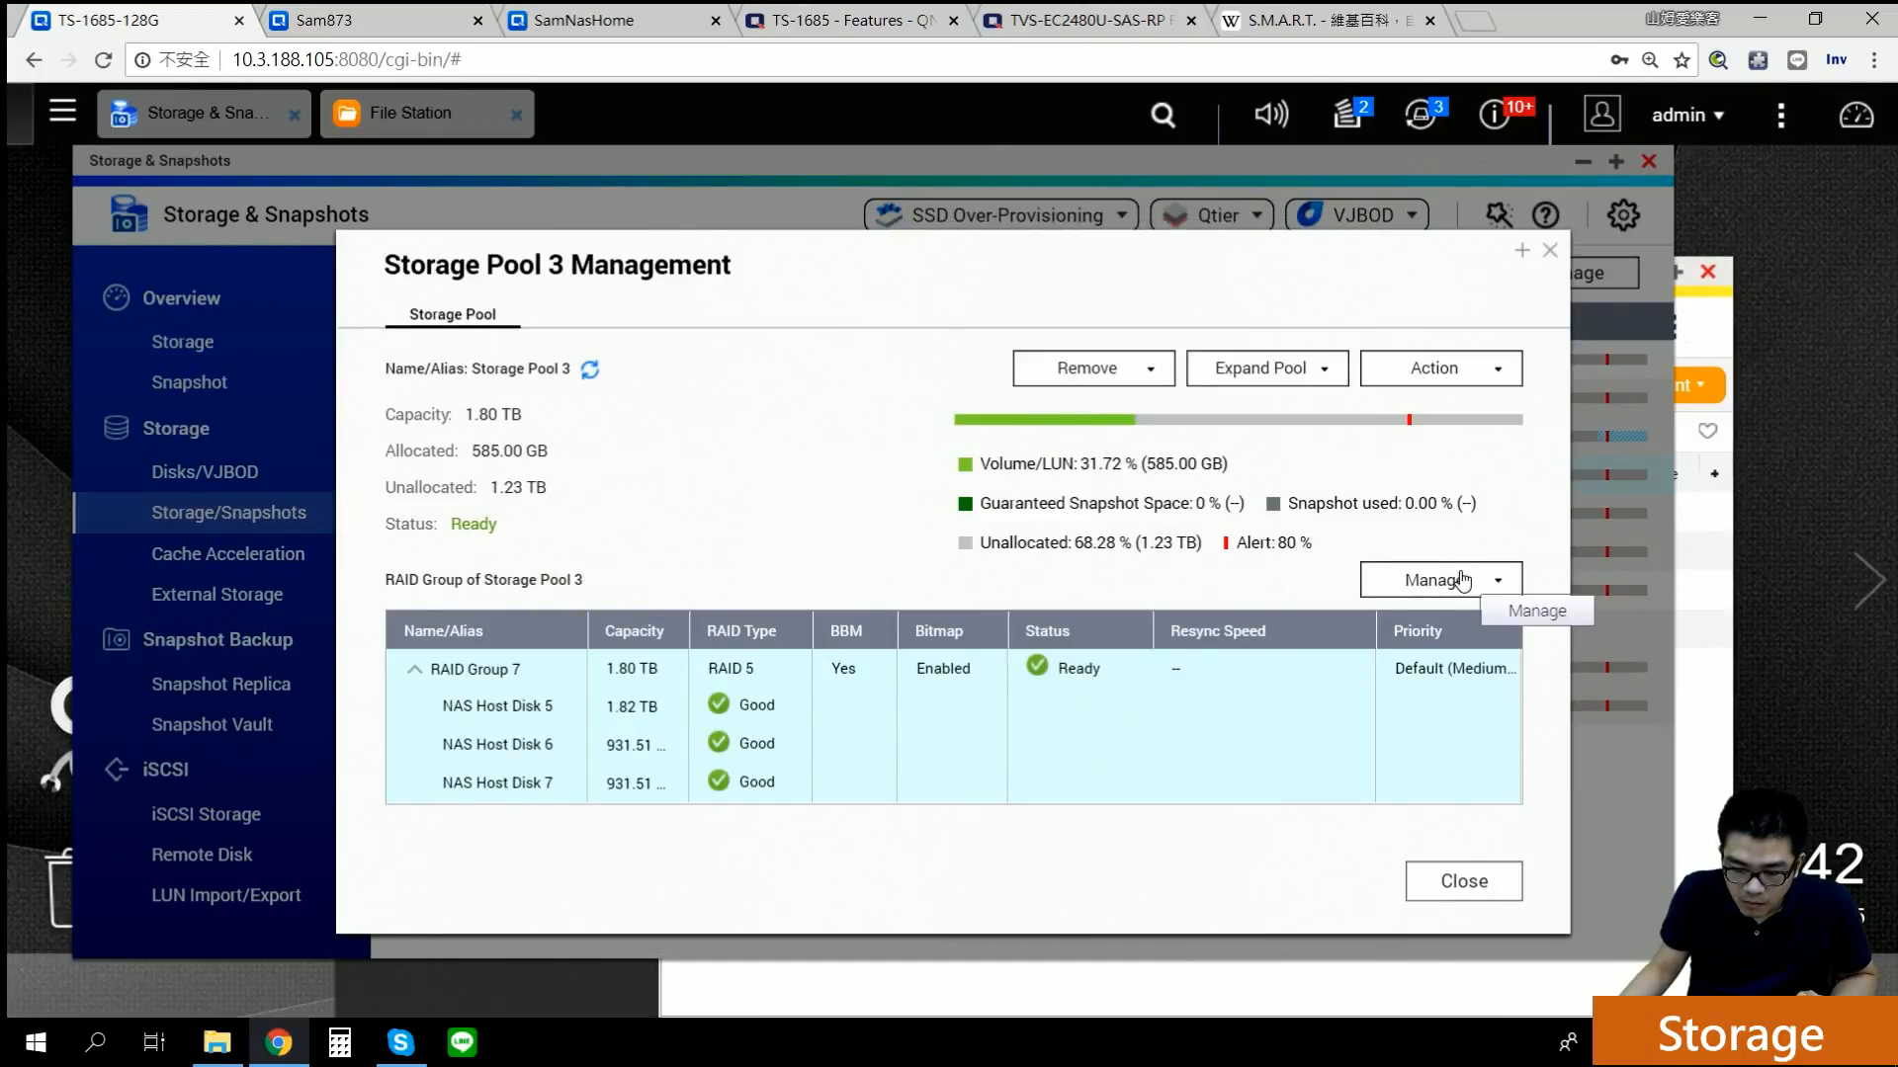
Step: Preview migrating Storage Pool 3 from RAID 5 to RAID 6 with Disks 8 and 9, then cancel
click(1461, 578)
click(1453, 719)
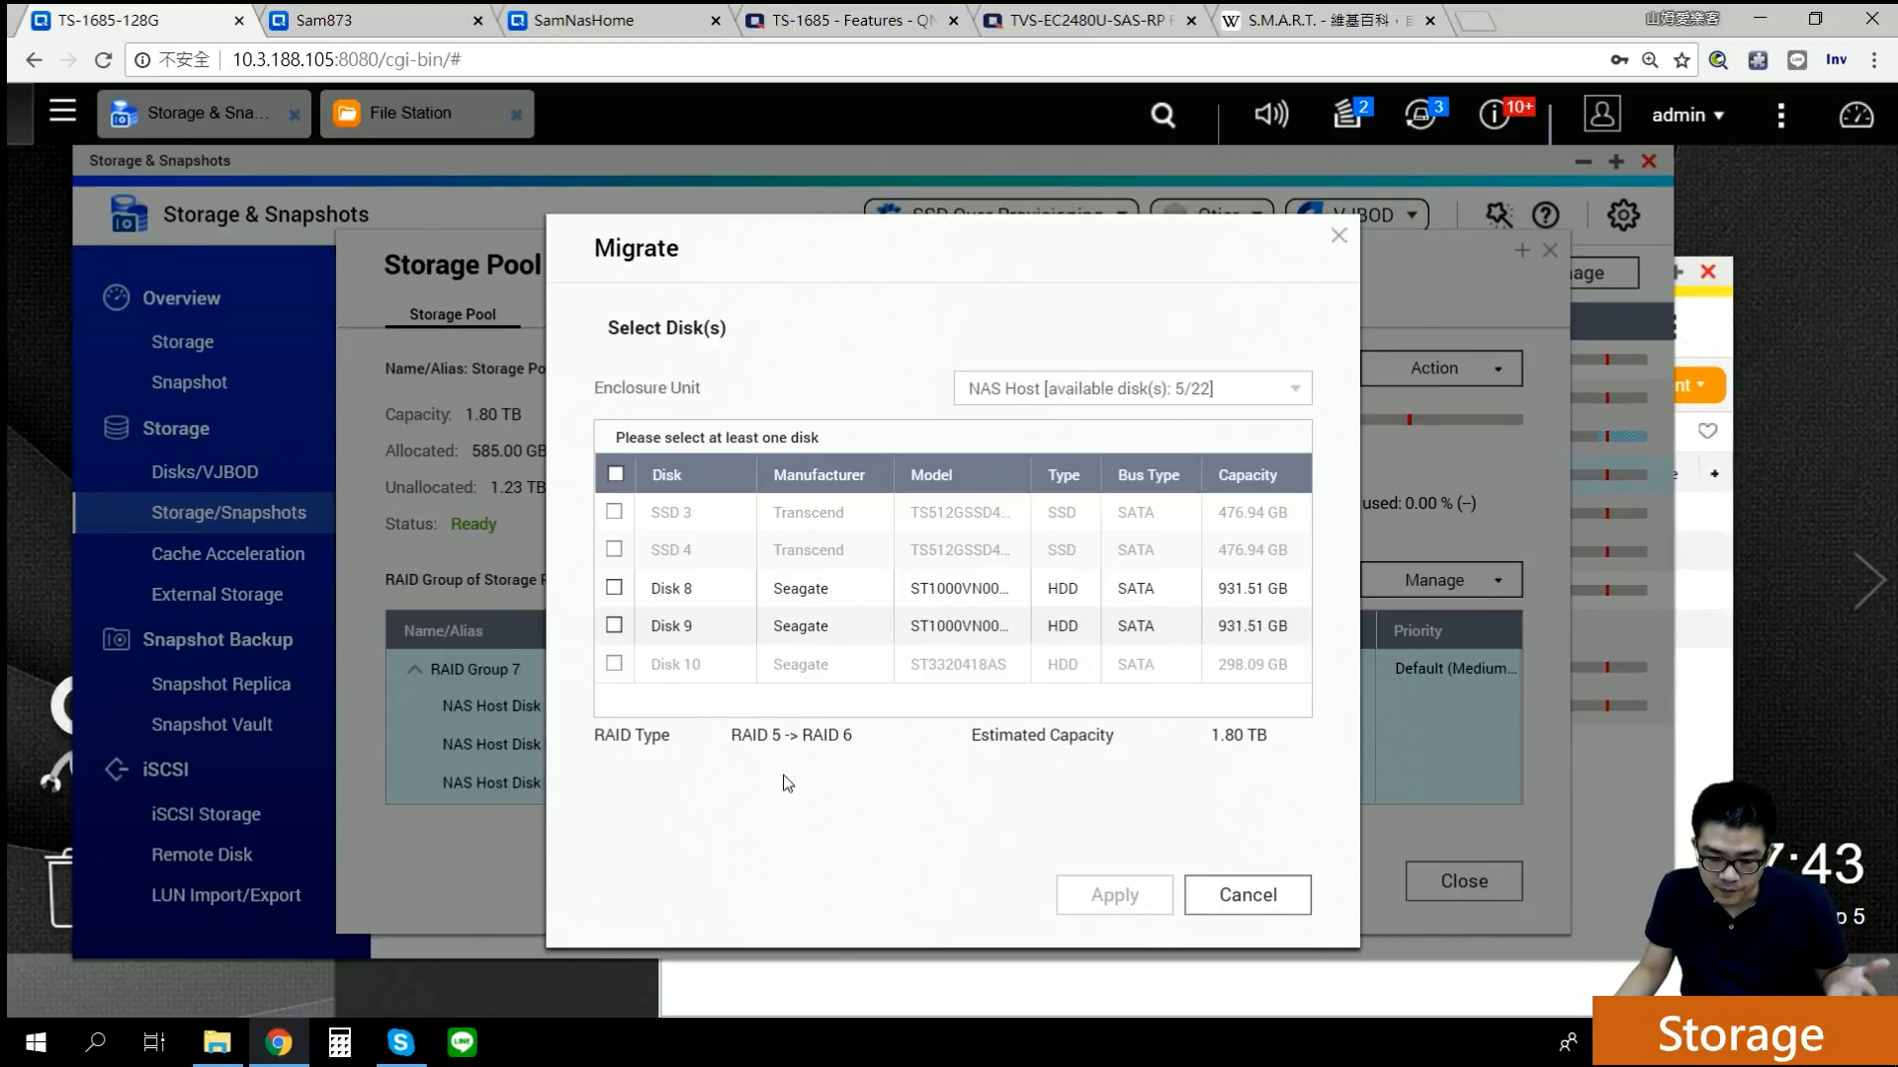
click(614, 590)
click(614, 625)
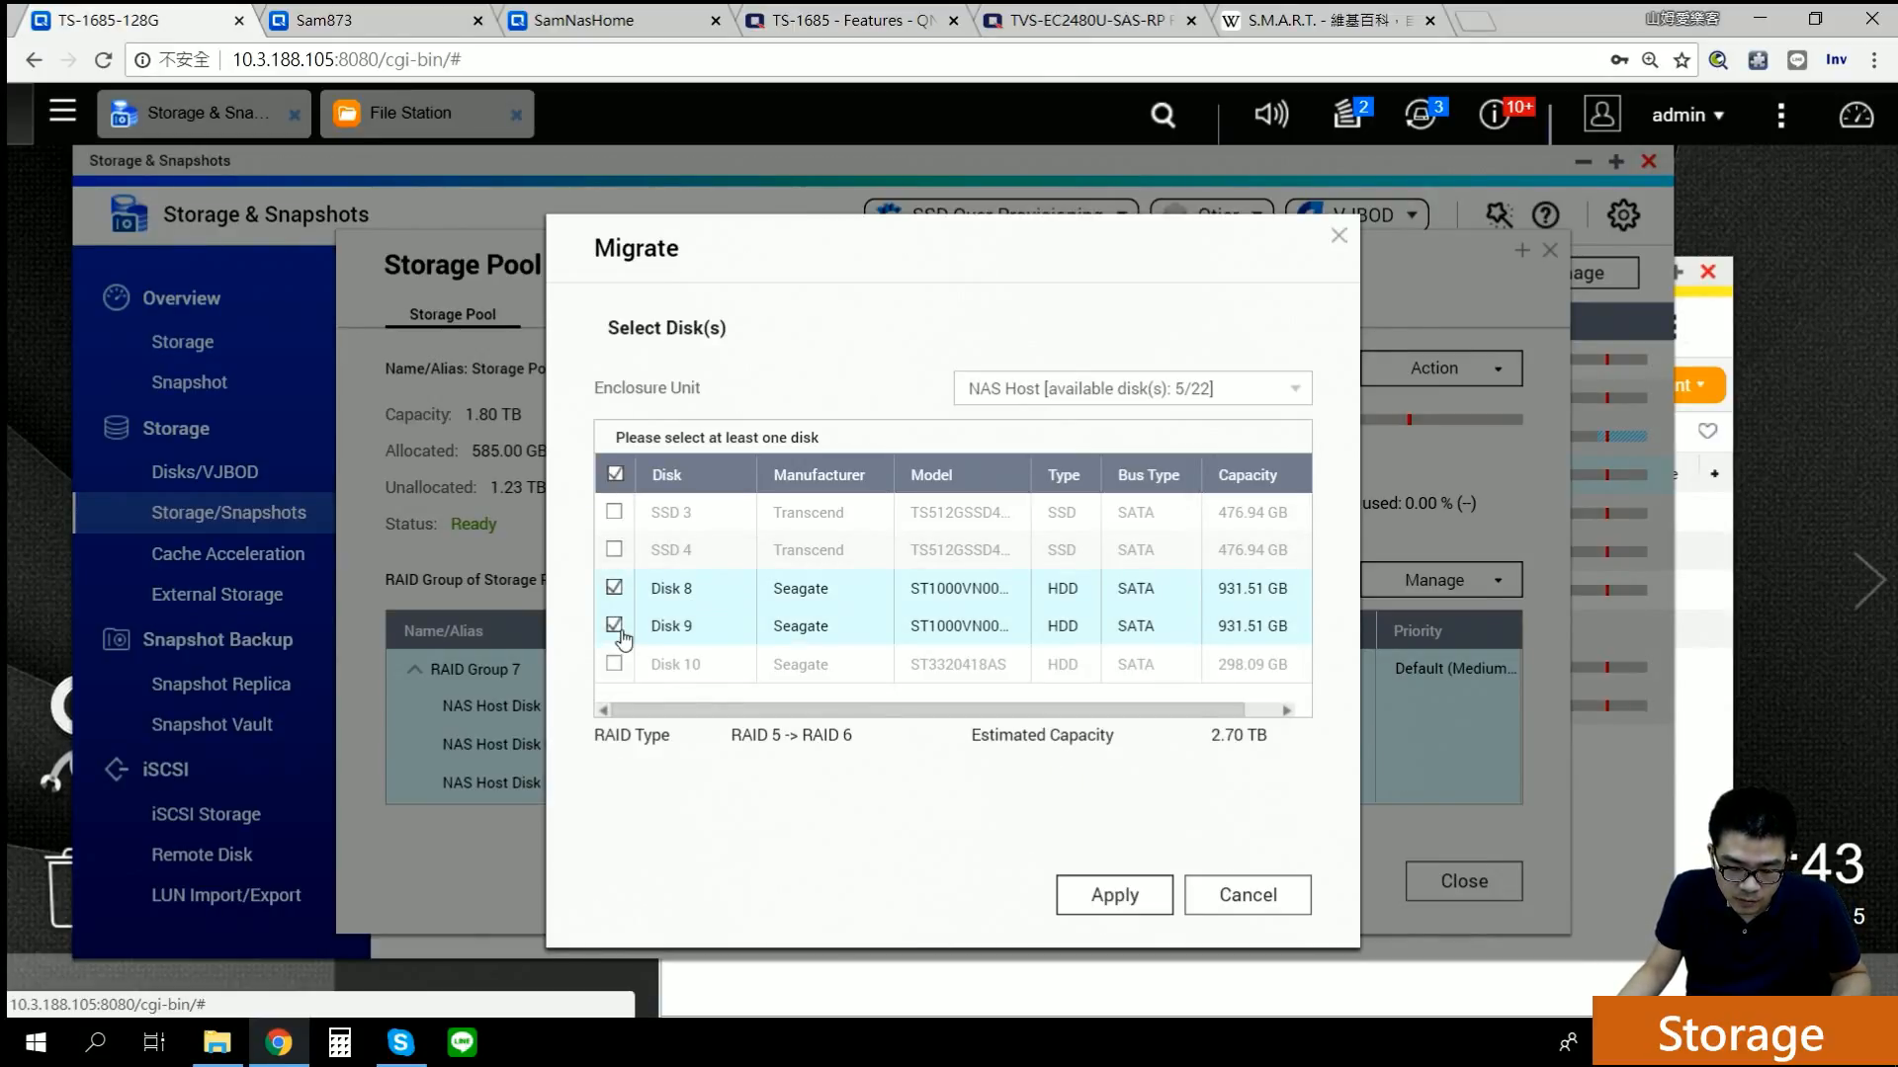
click(1225, 914)
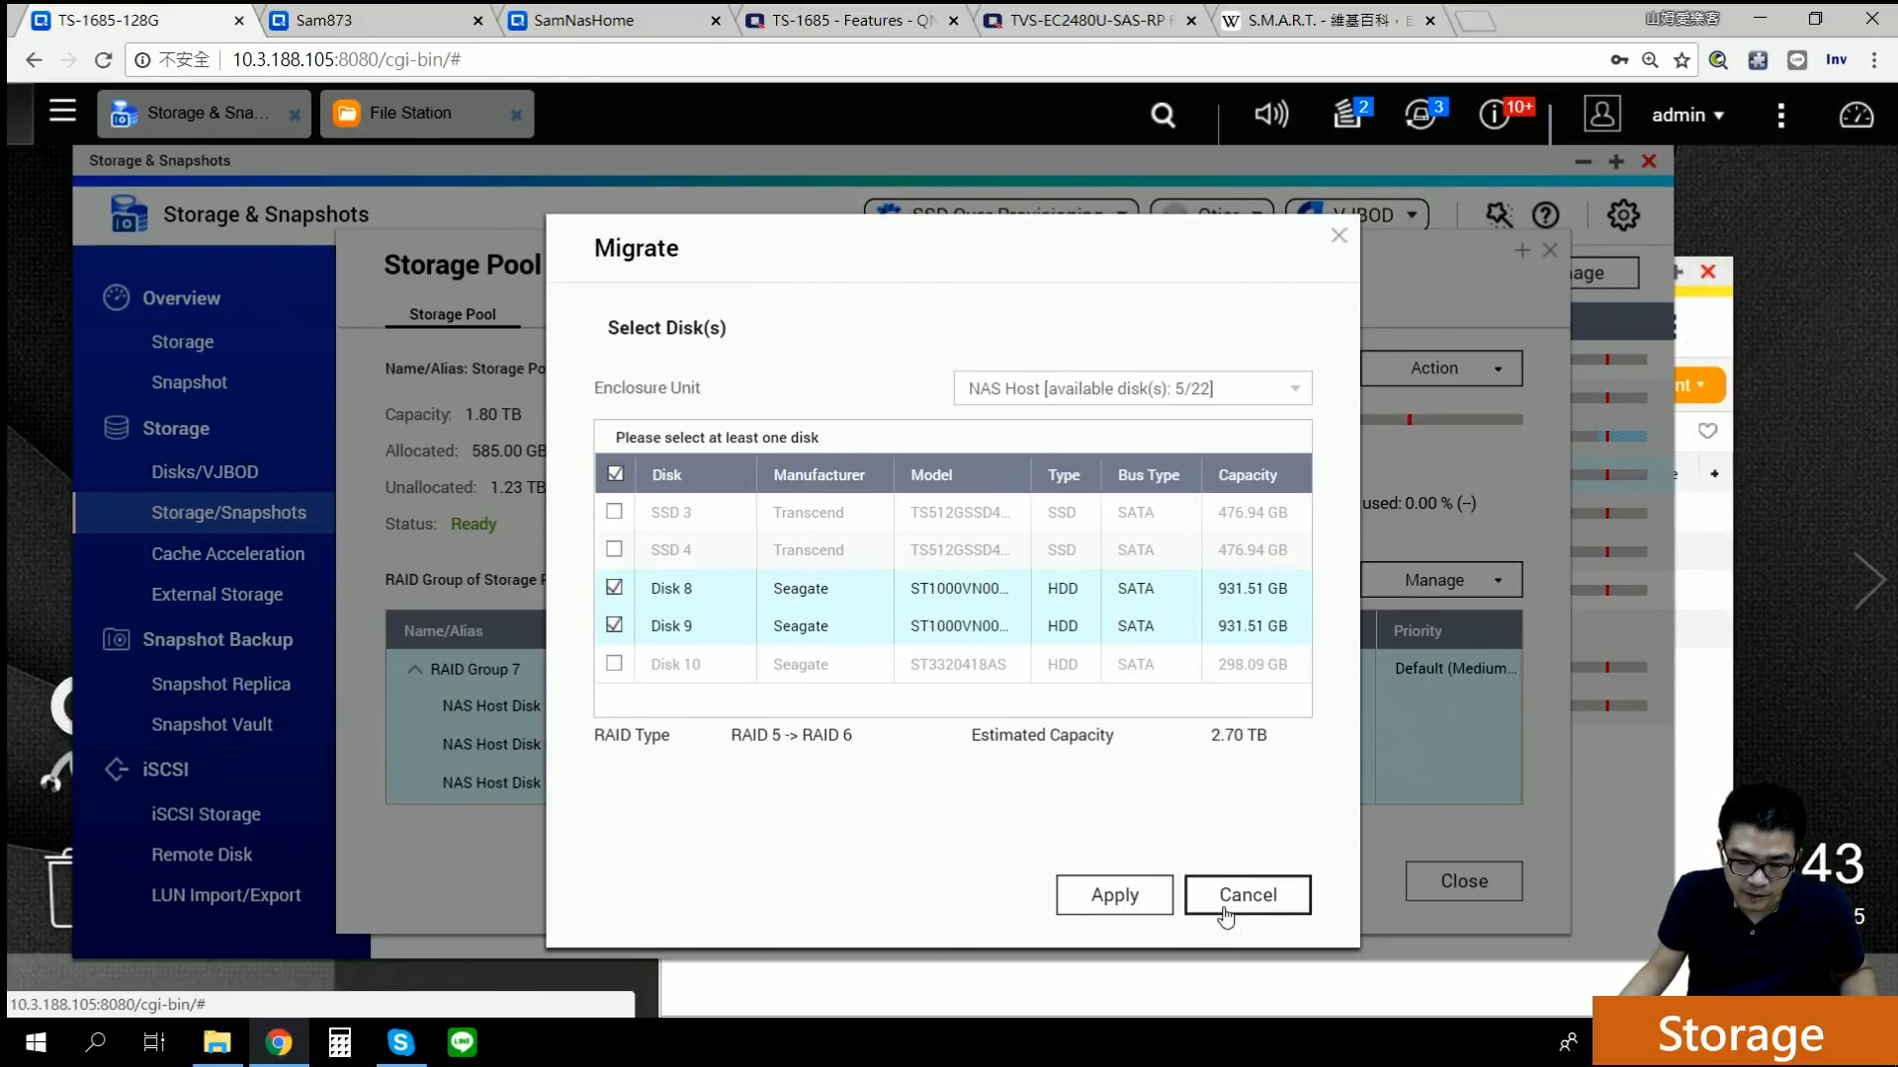
click(1548, 252)
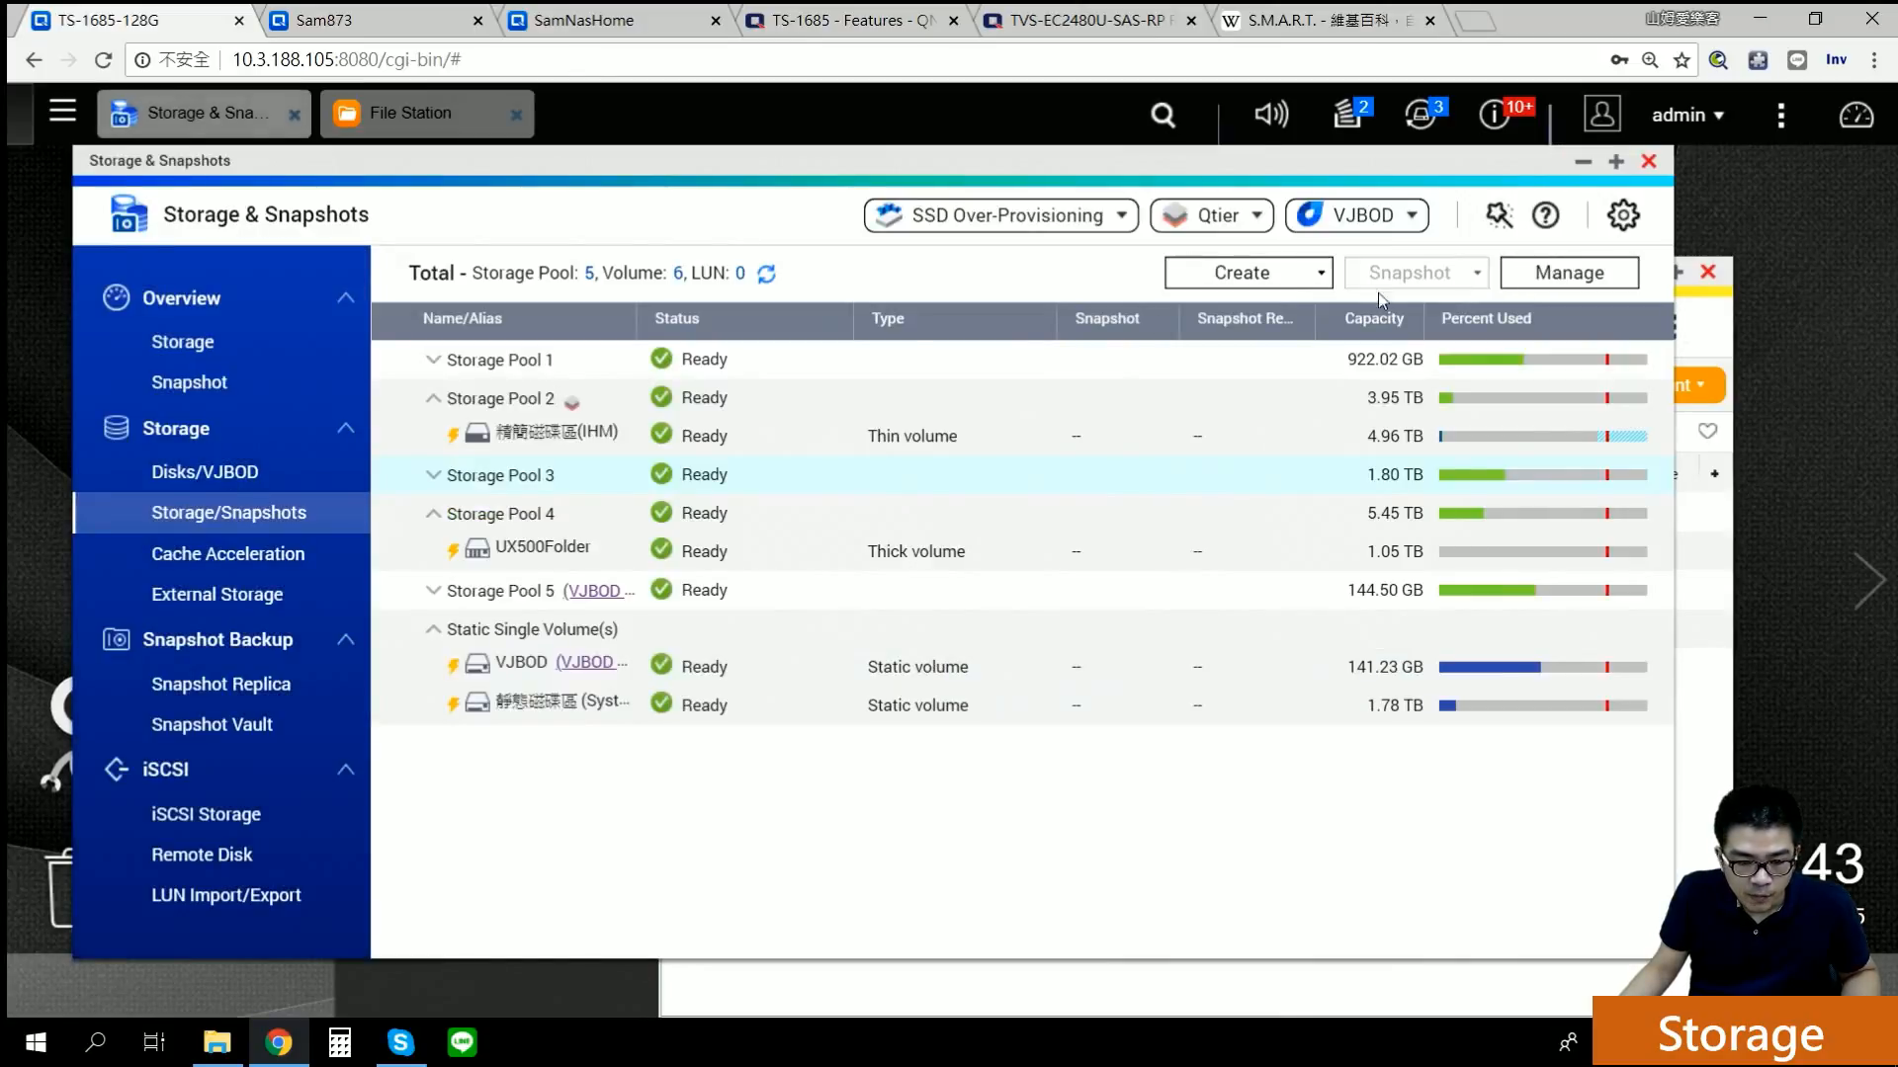
Step: Preview migrating Storage Pool 1 from RAID 1 to RAID 5 with Disks 8 and 9, then cancel
click(524, 364)
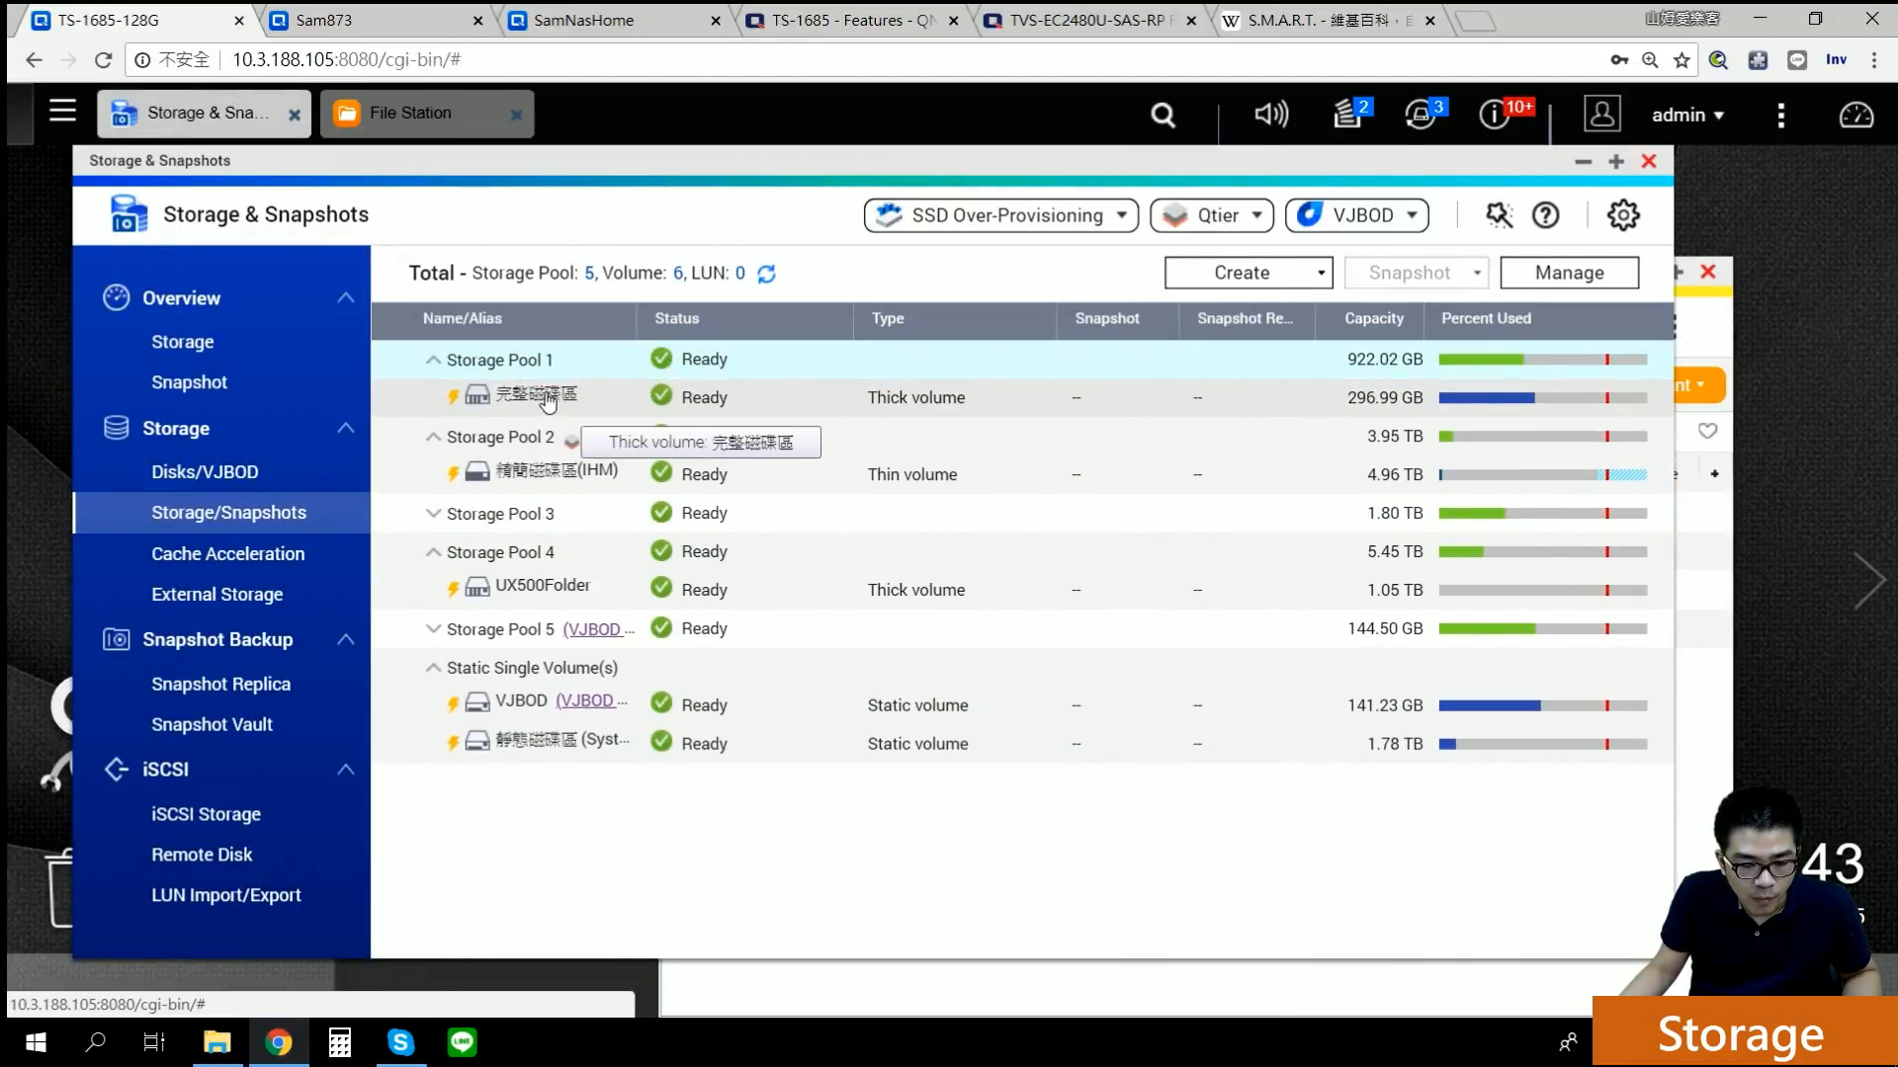
click(1625, 273)
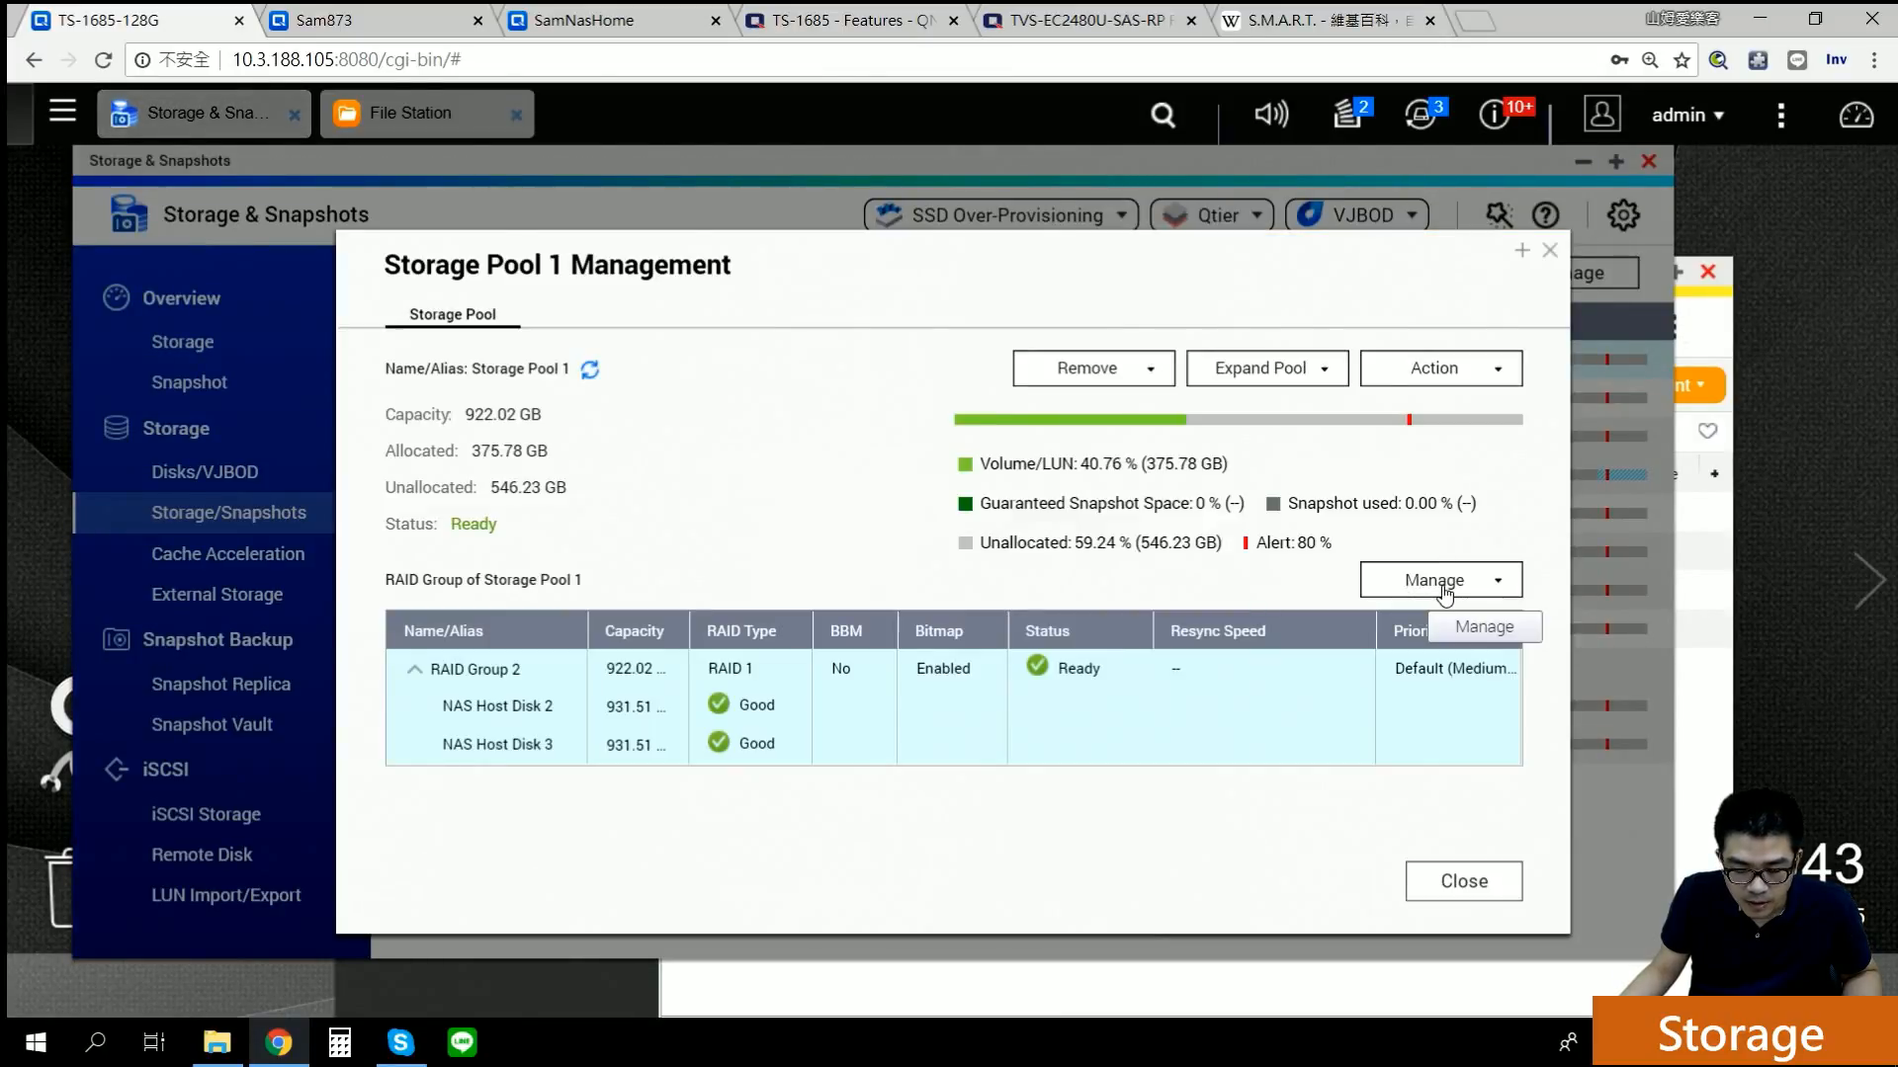
click(1445, 593)
click(1449, 719)
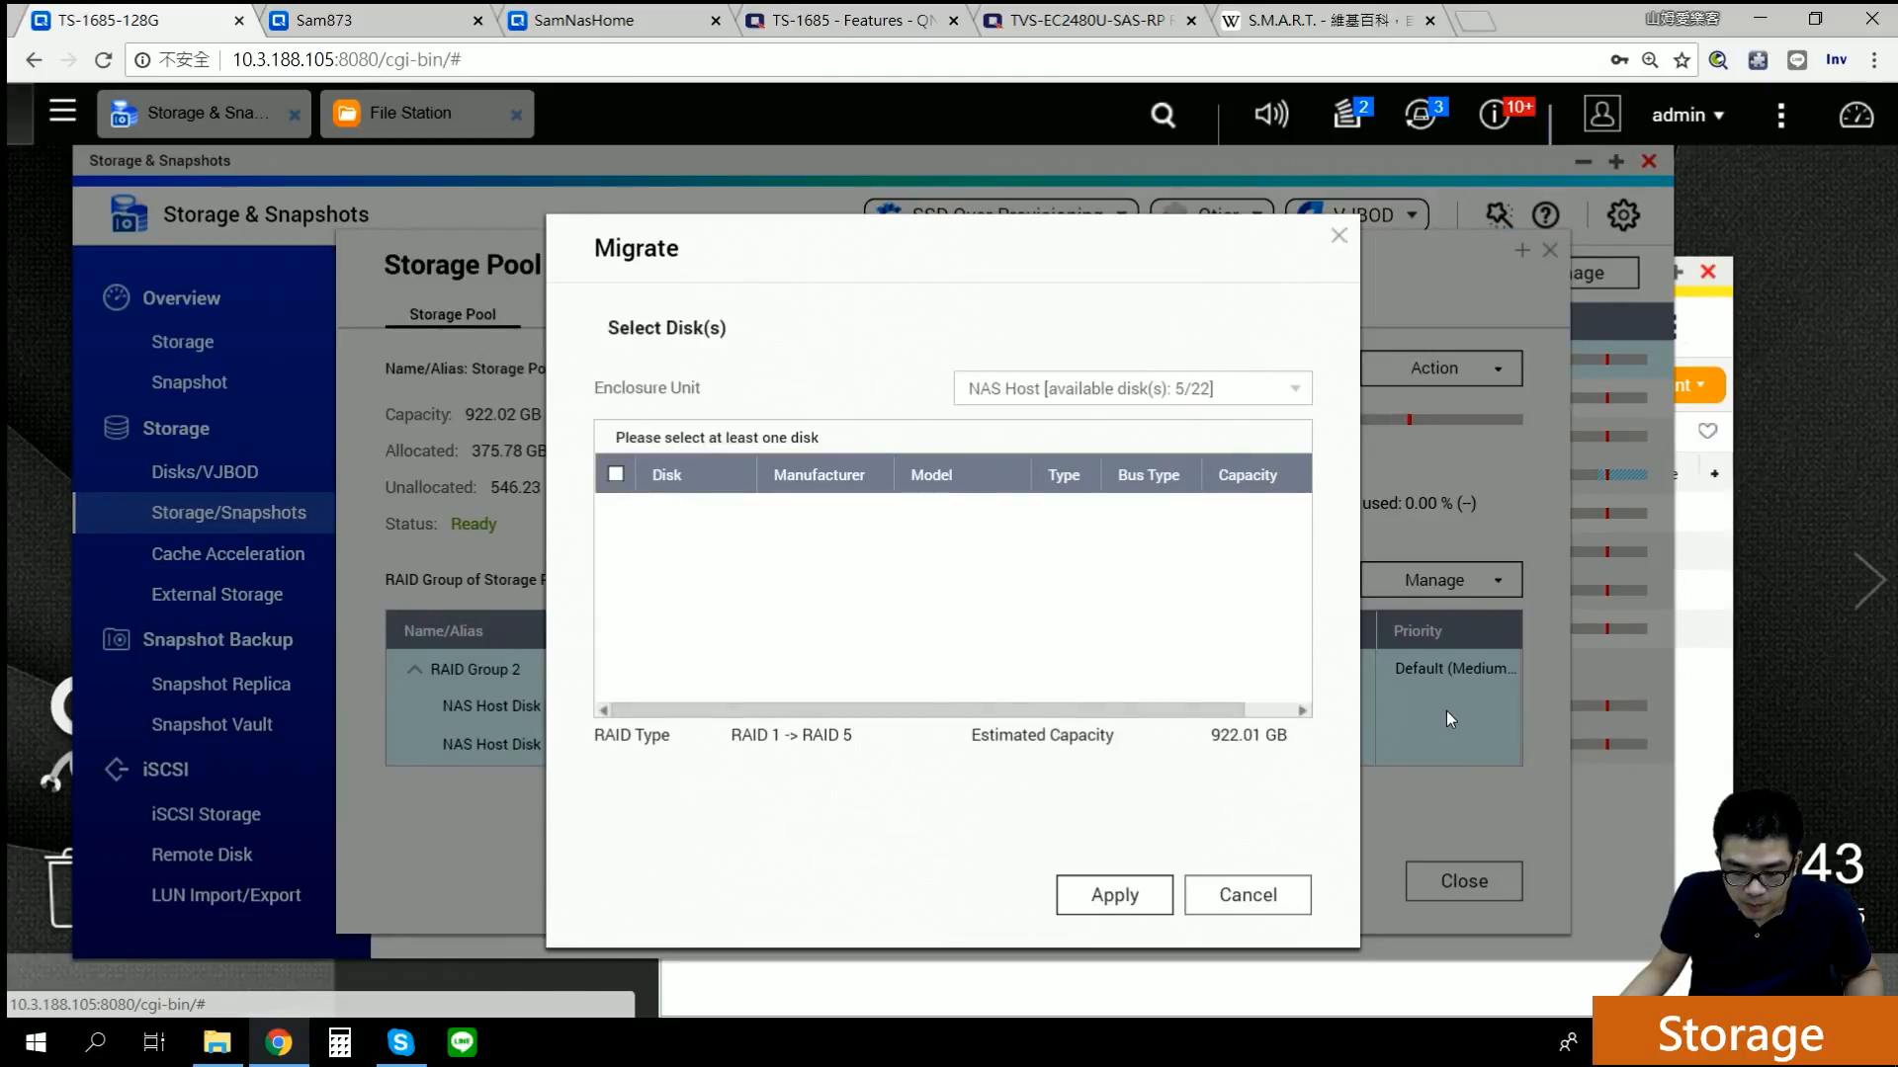
click(660, 588)
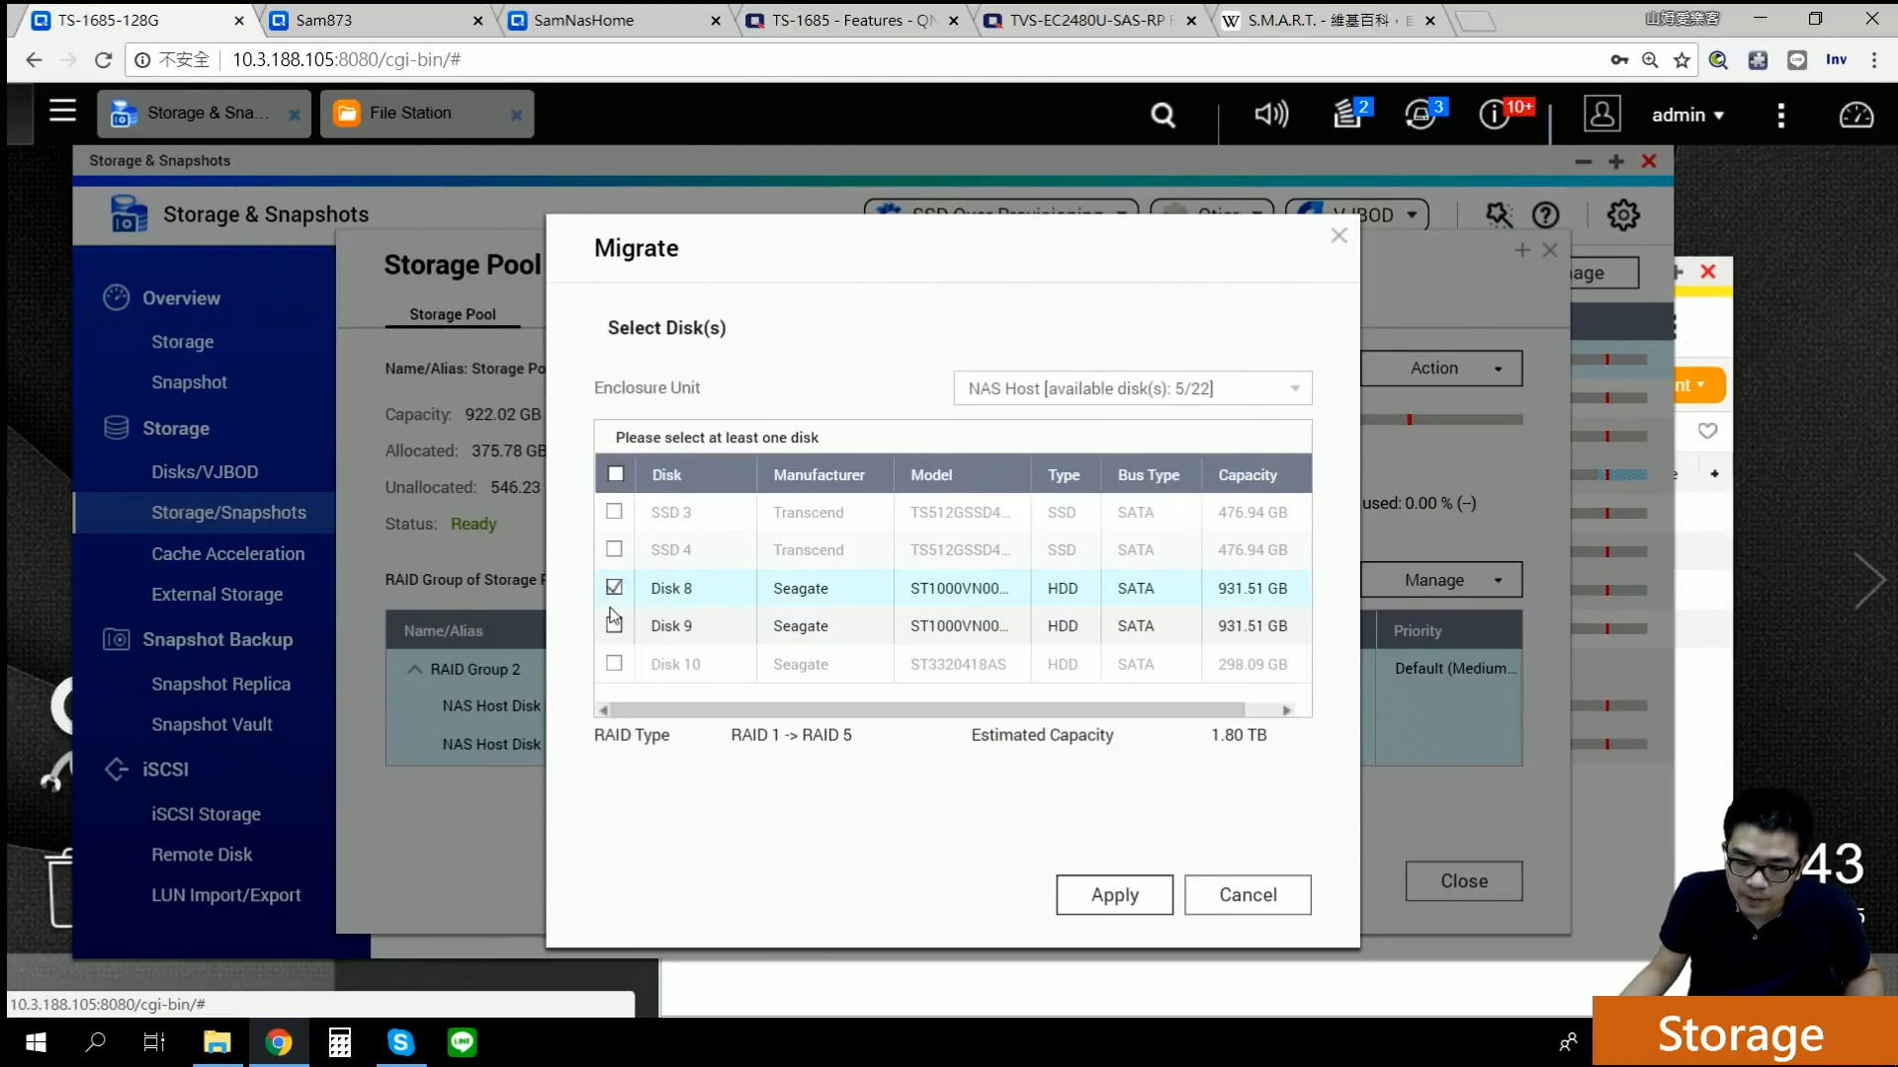
click(614, 625)
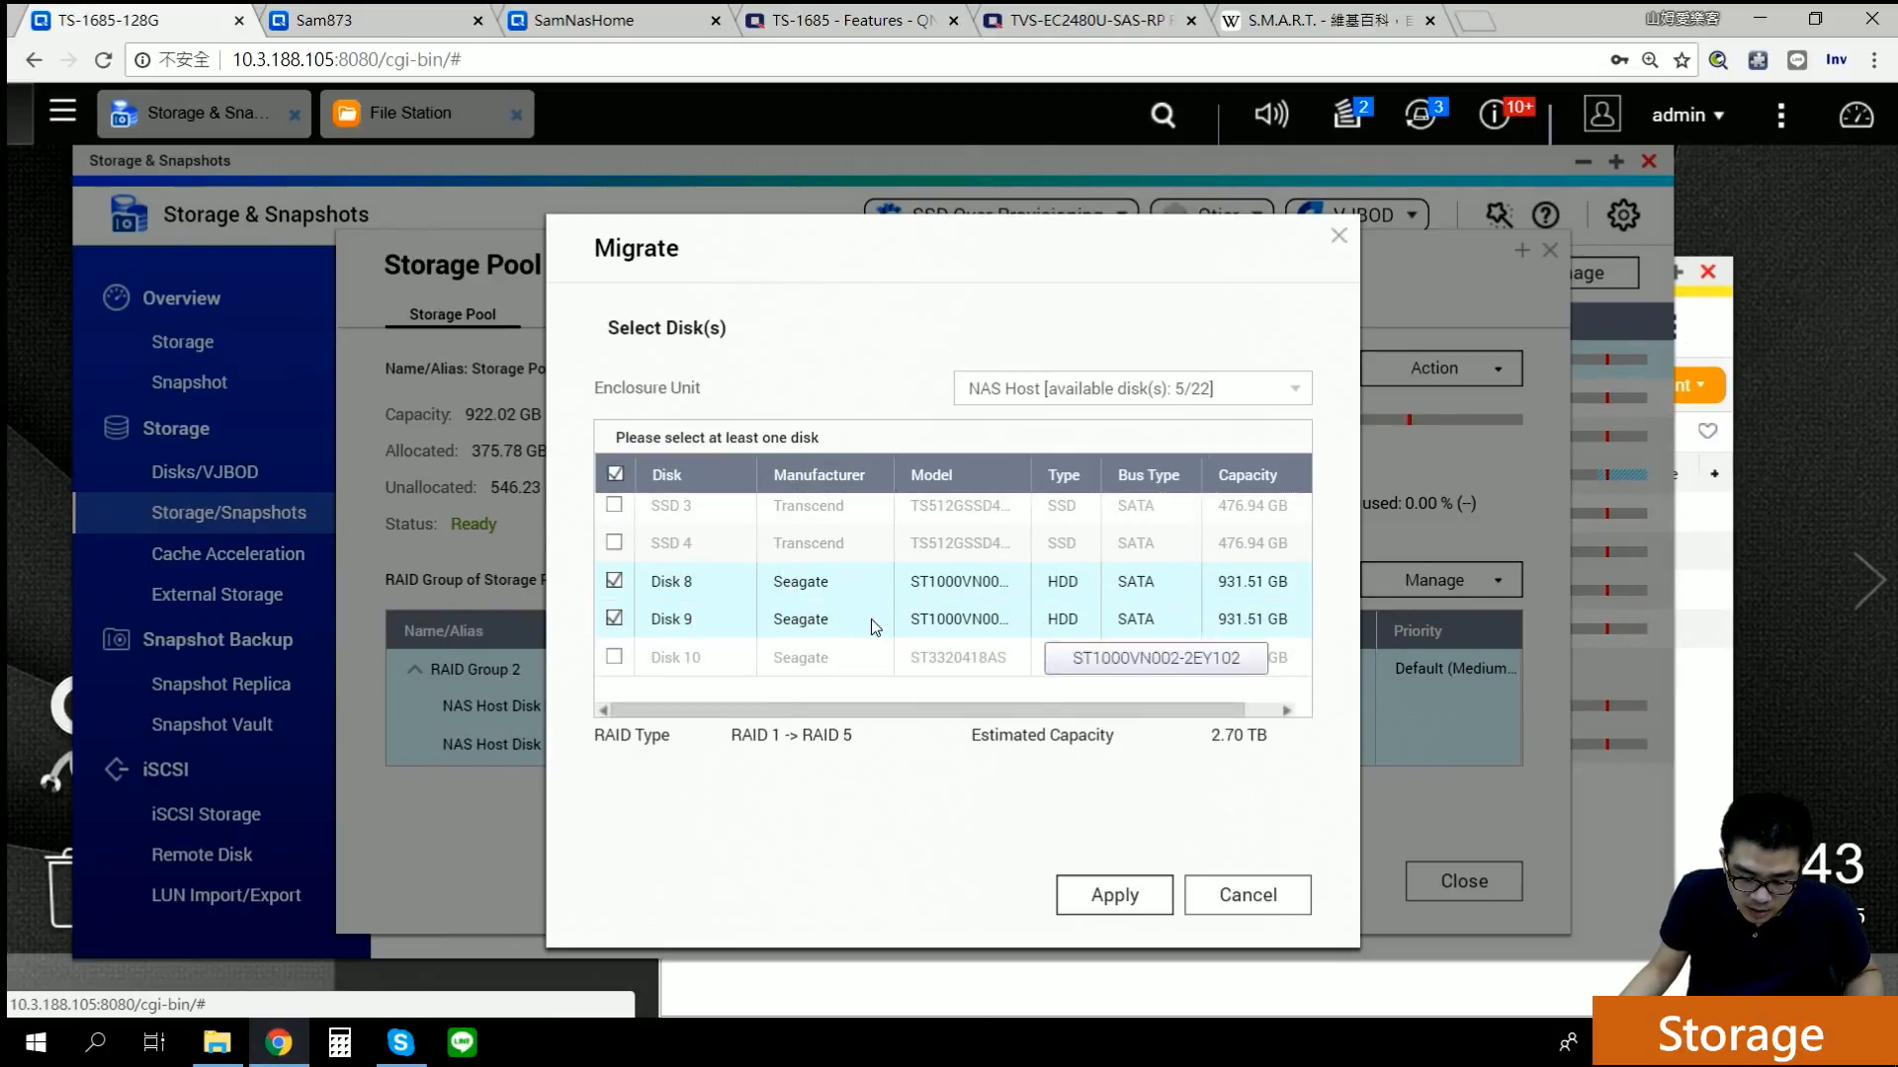
click(1231, 904)
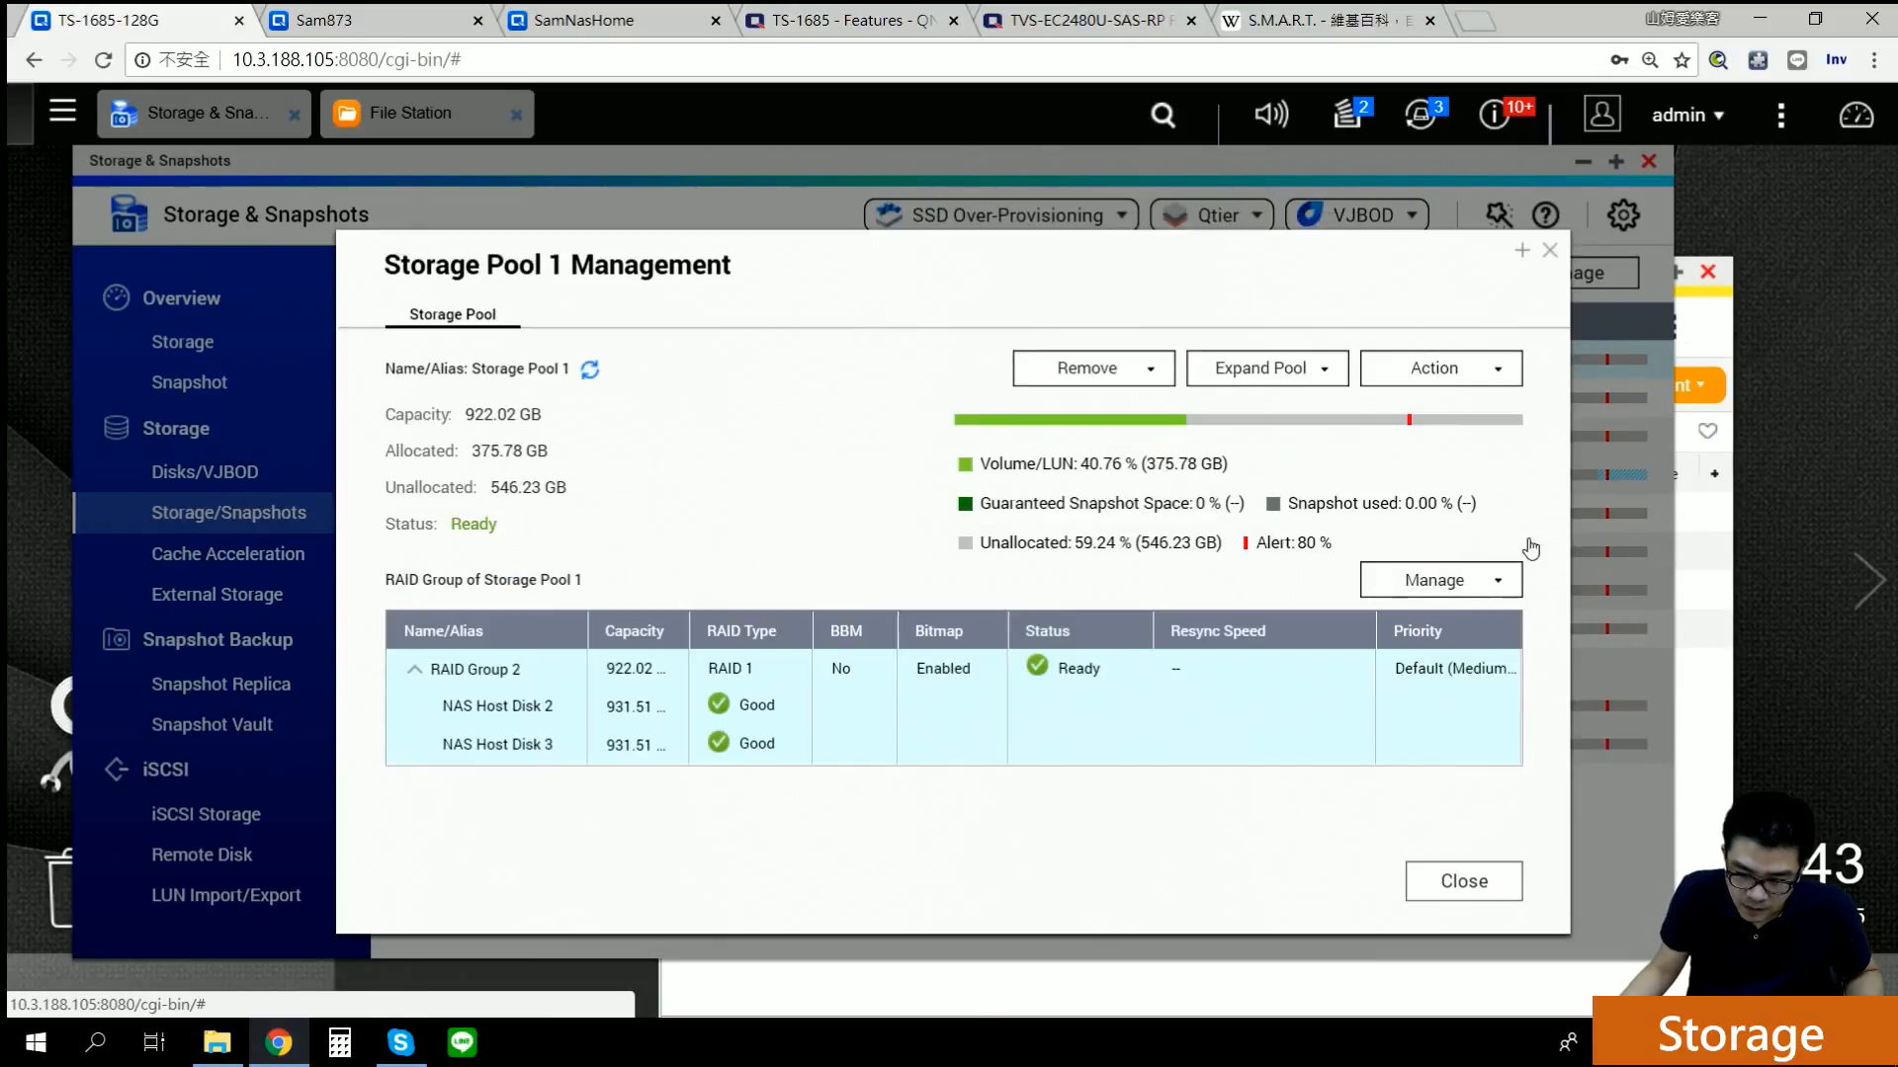
click(1548, 251)
double_click(497, 516)
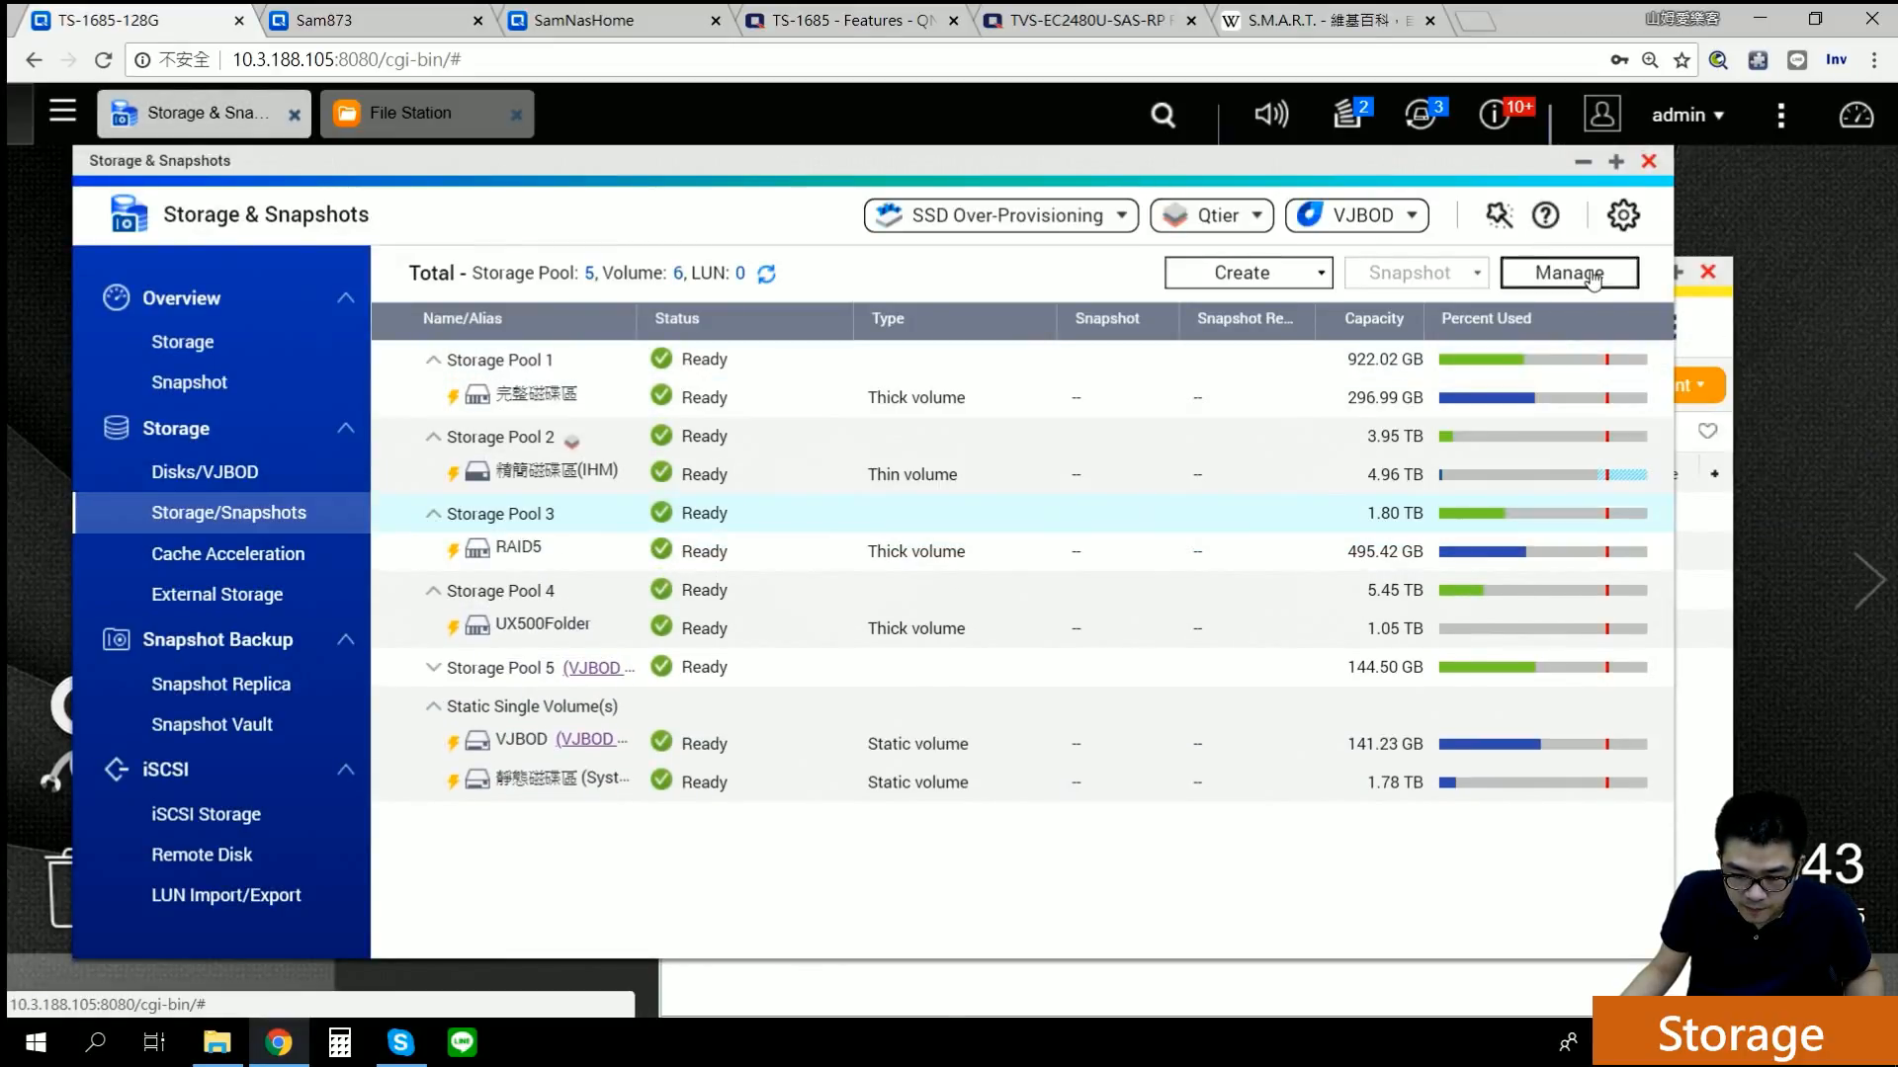
Step: Tick Disks 8 and 9 as Storage Pool 3 spares, cancel, and close its management window
click(1592, 280)
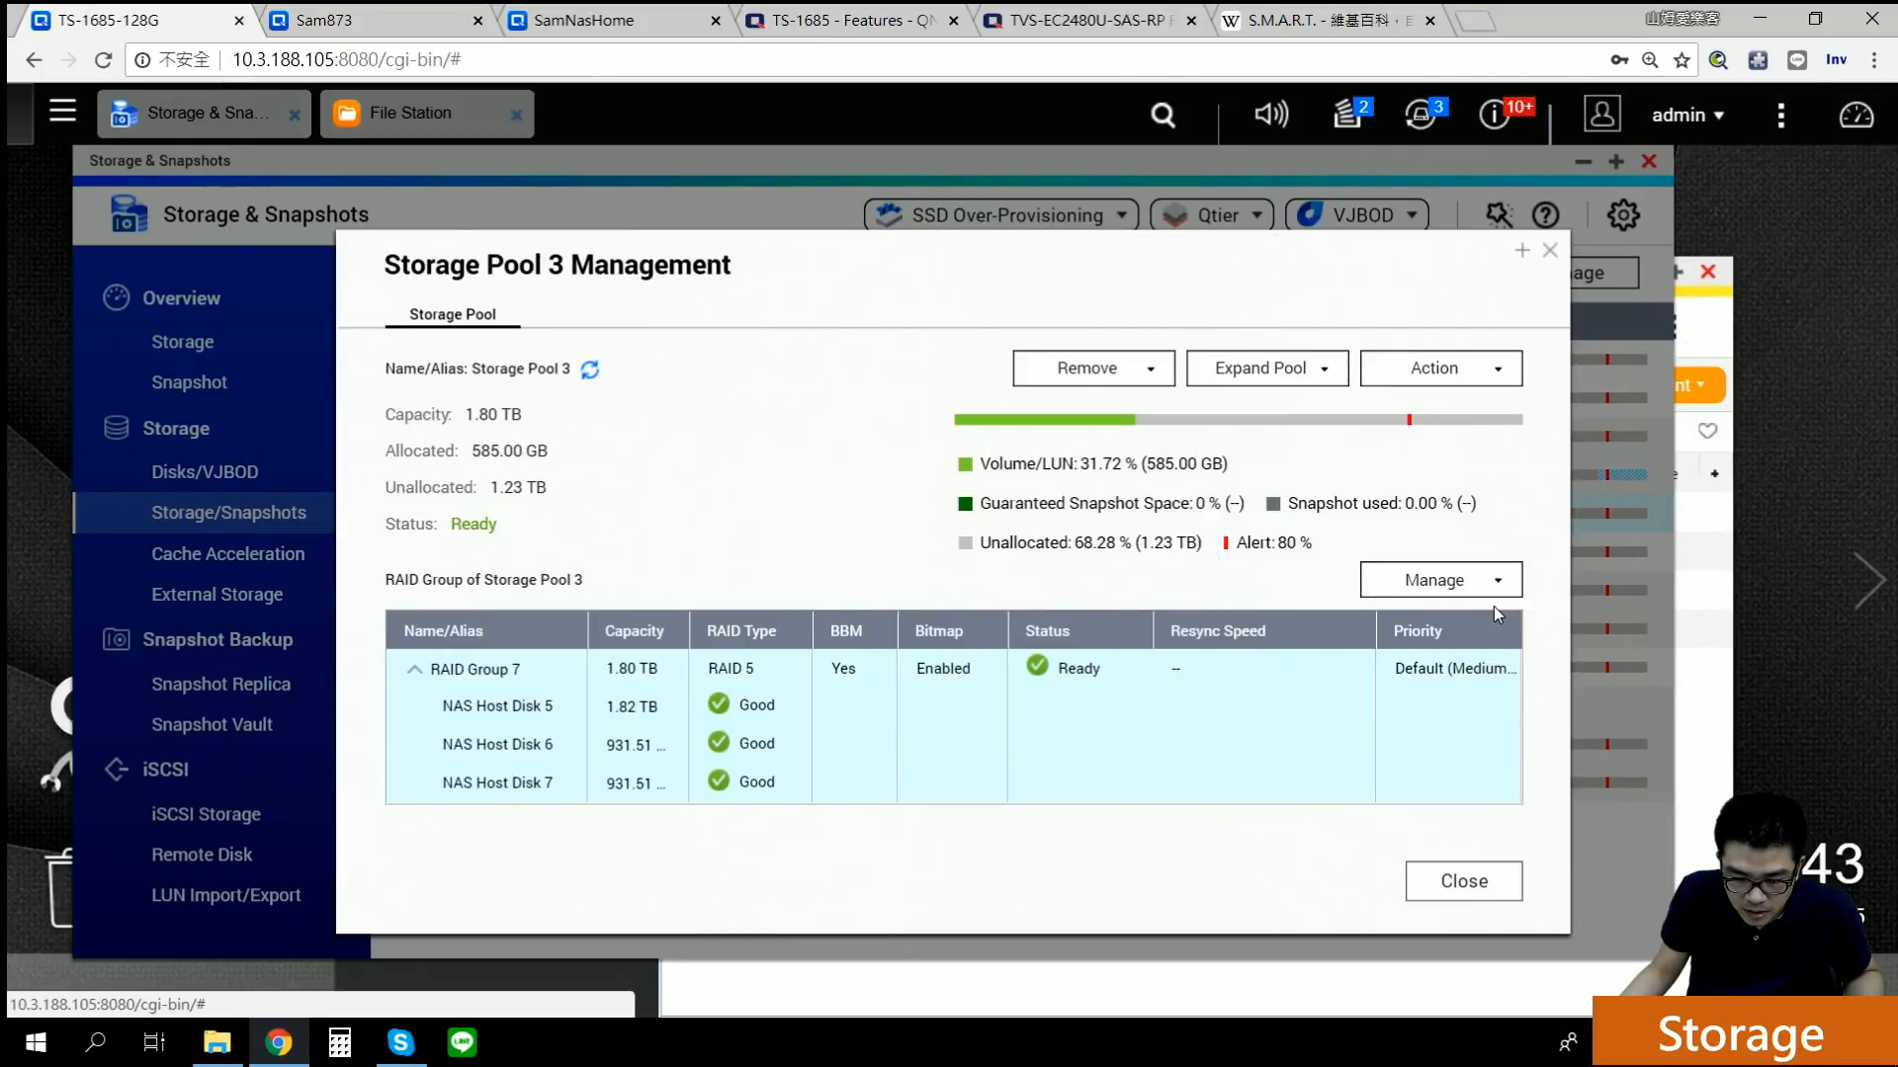
click(1476, 578)
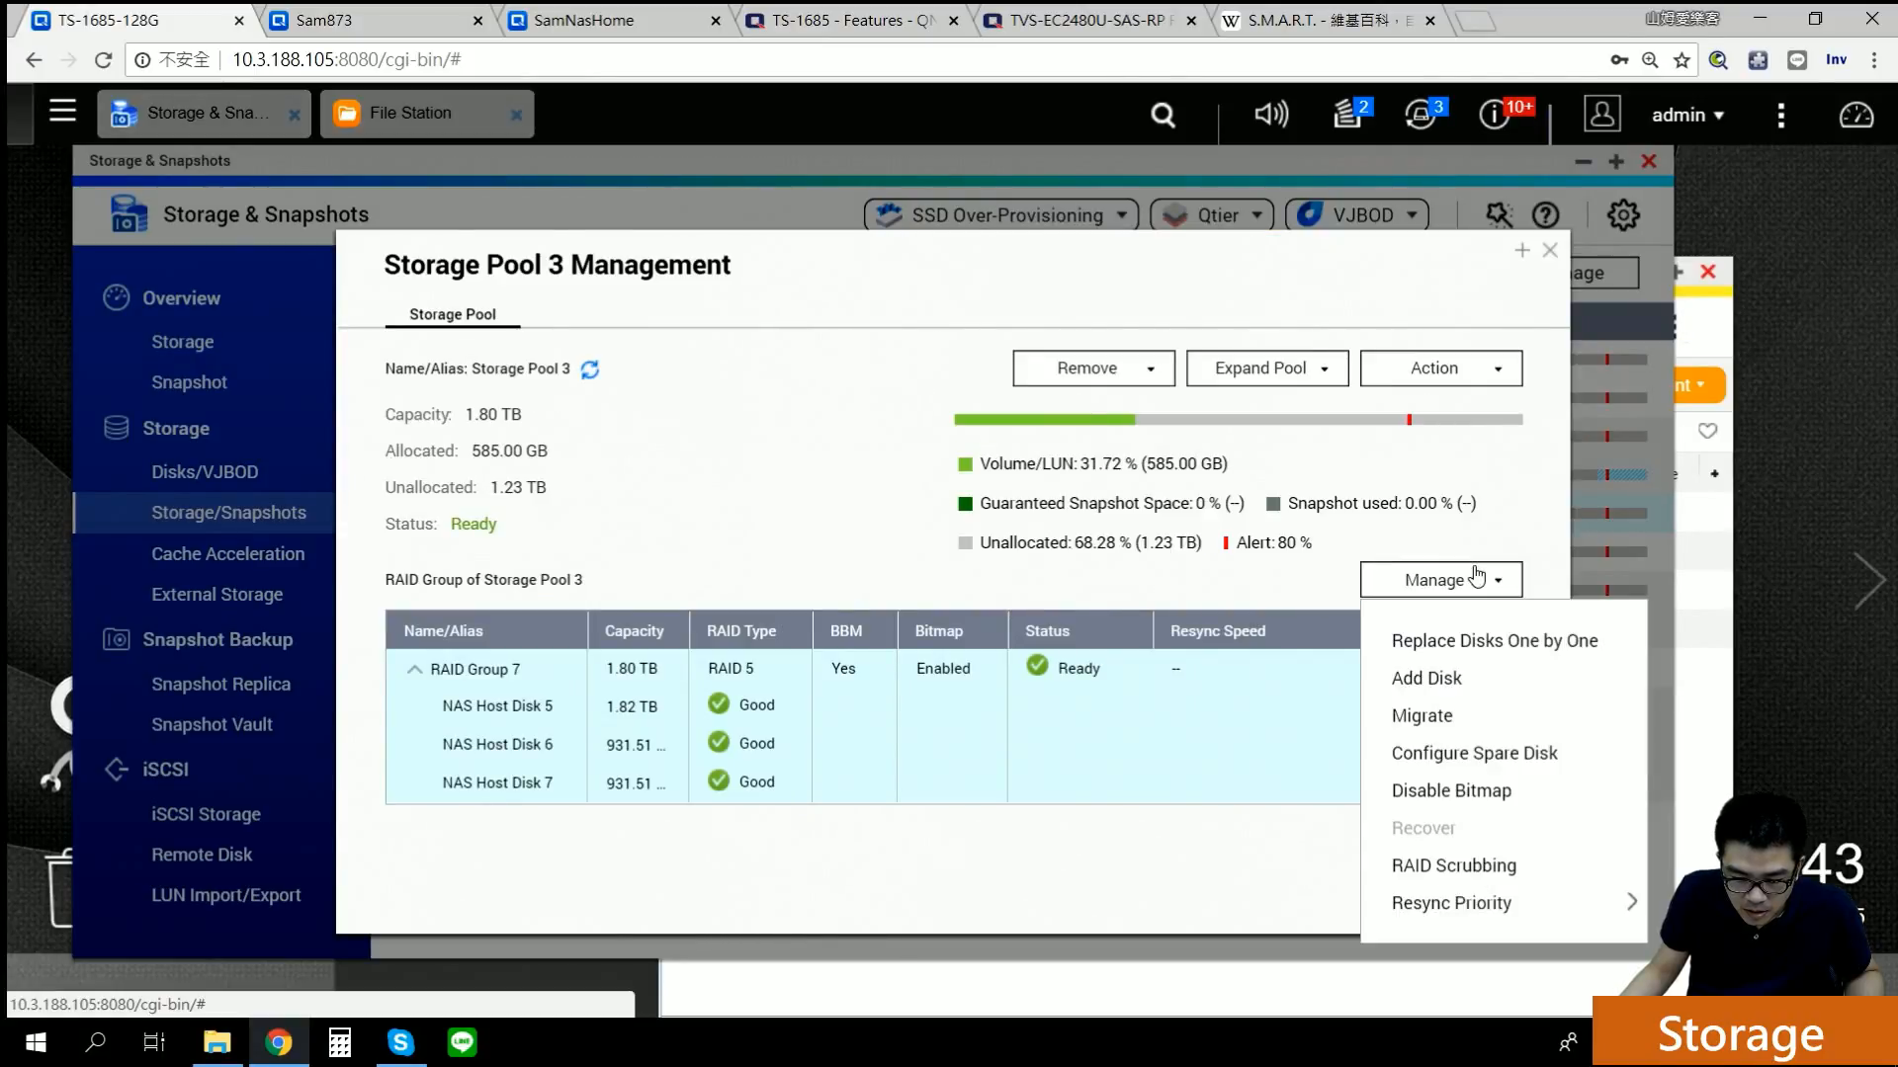
click(1467, 761)
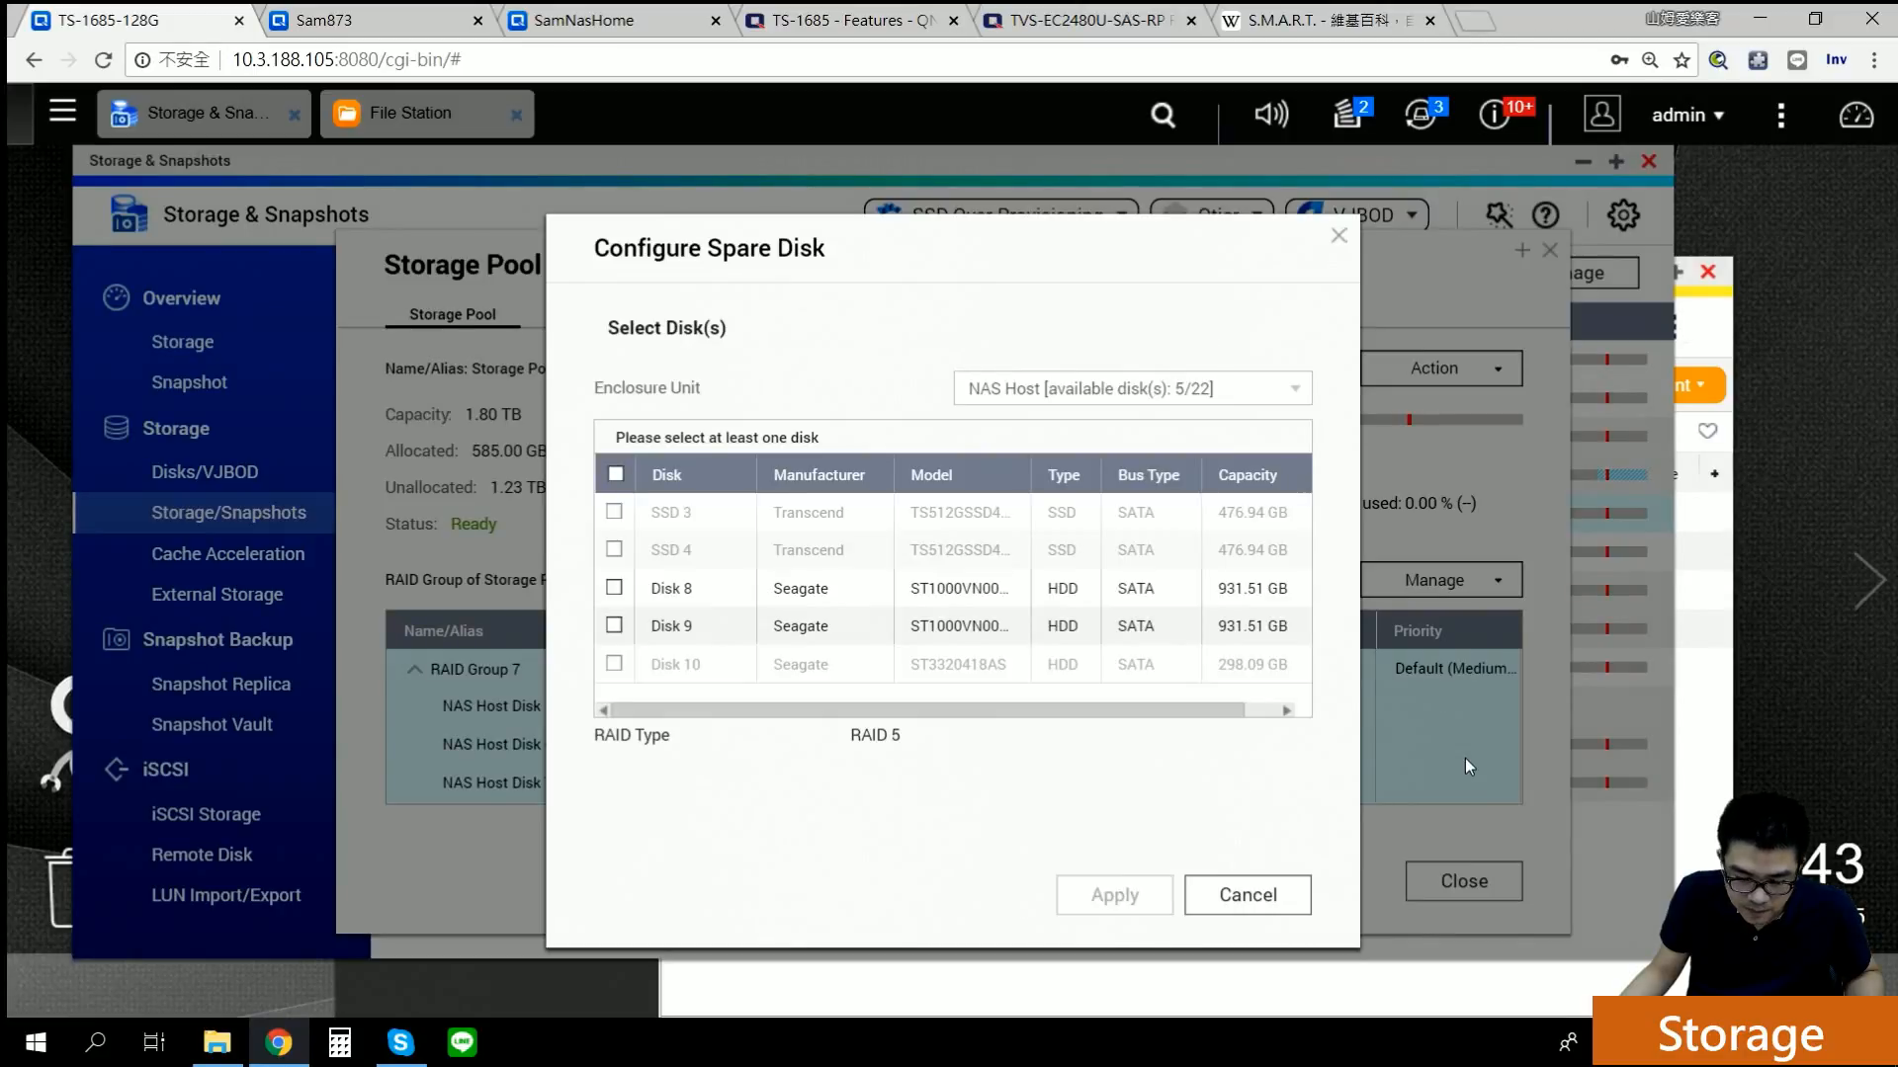
click(614, 589)
click(614, 626)
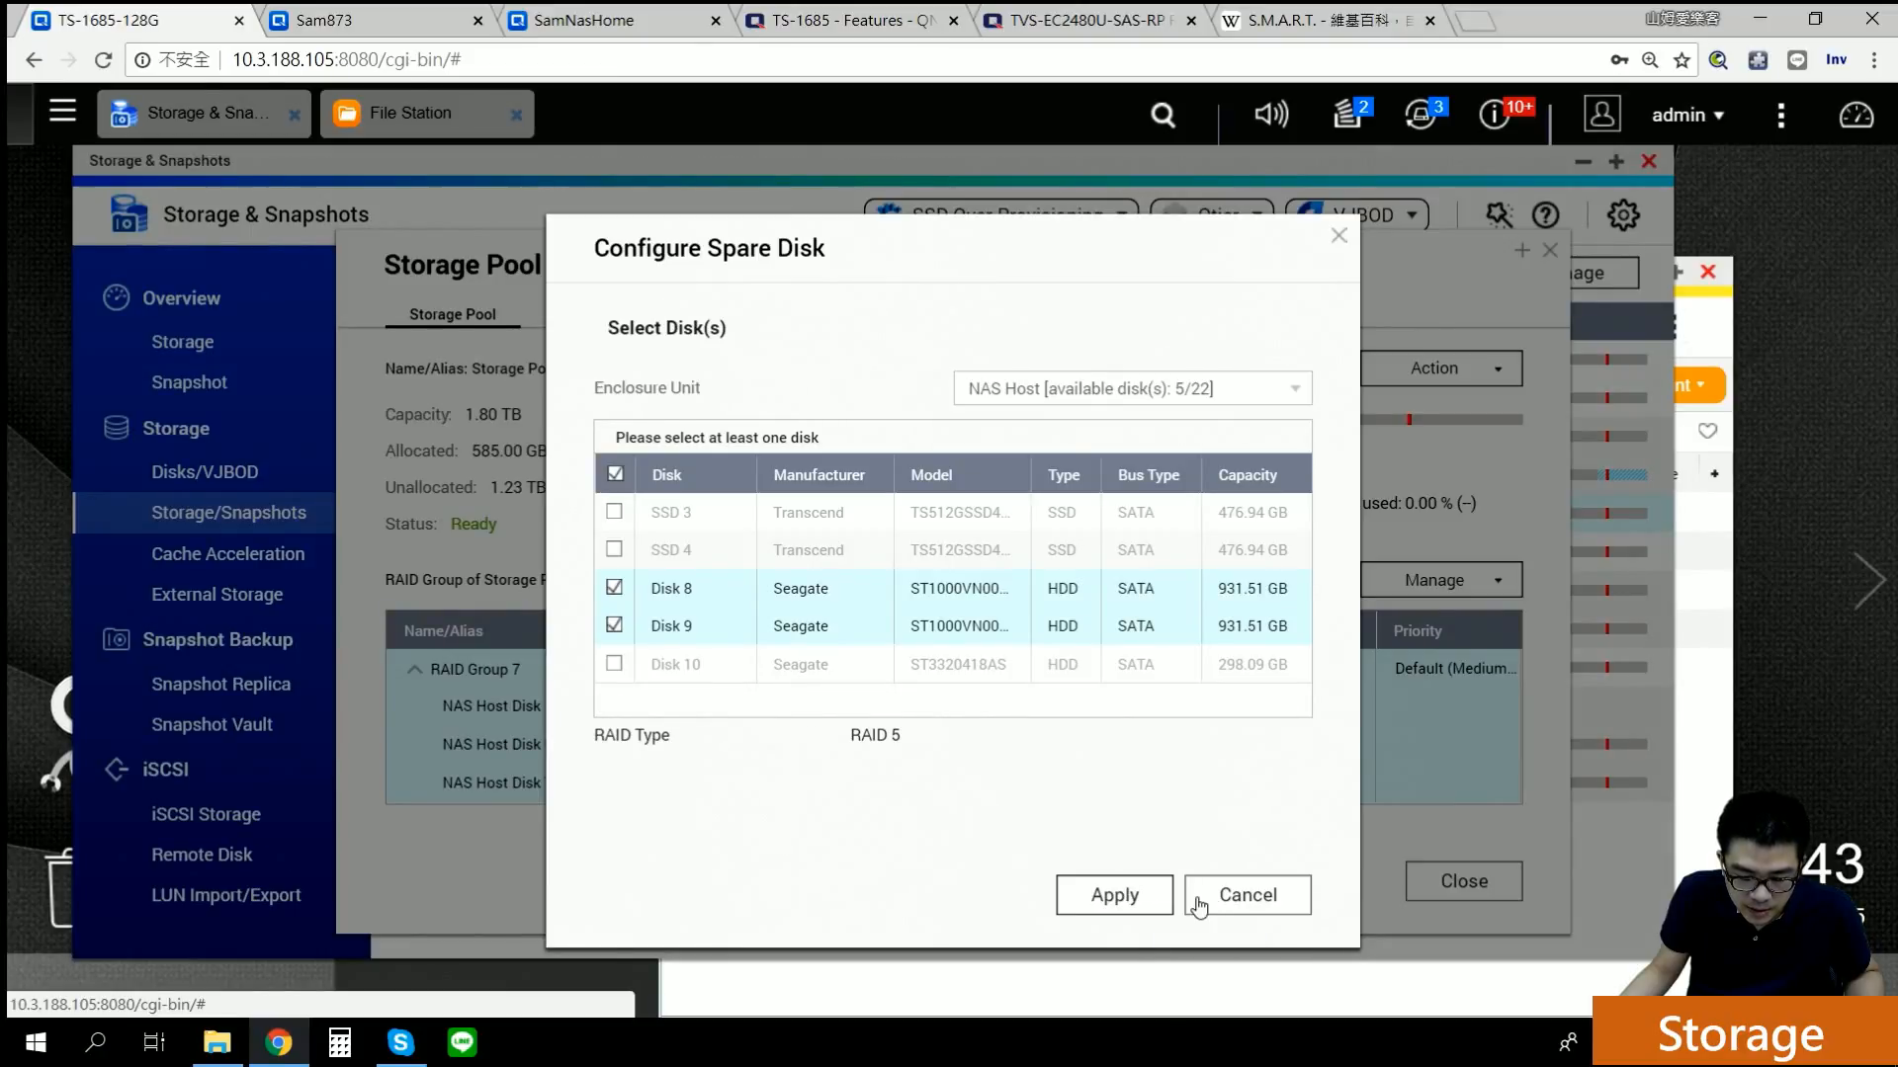
click(1231, 897)
click(1472, 583)
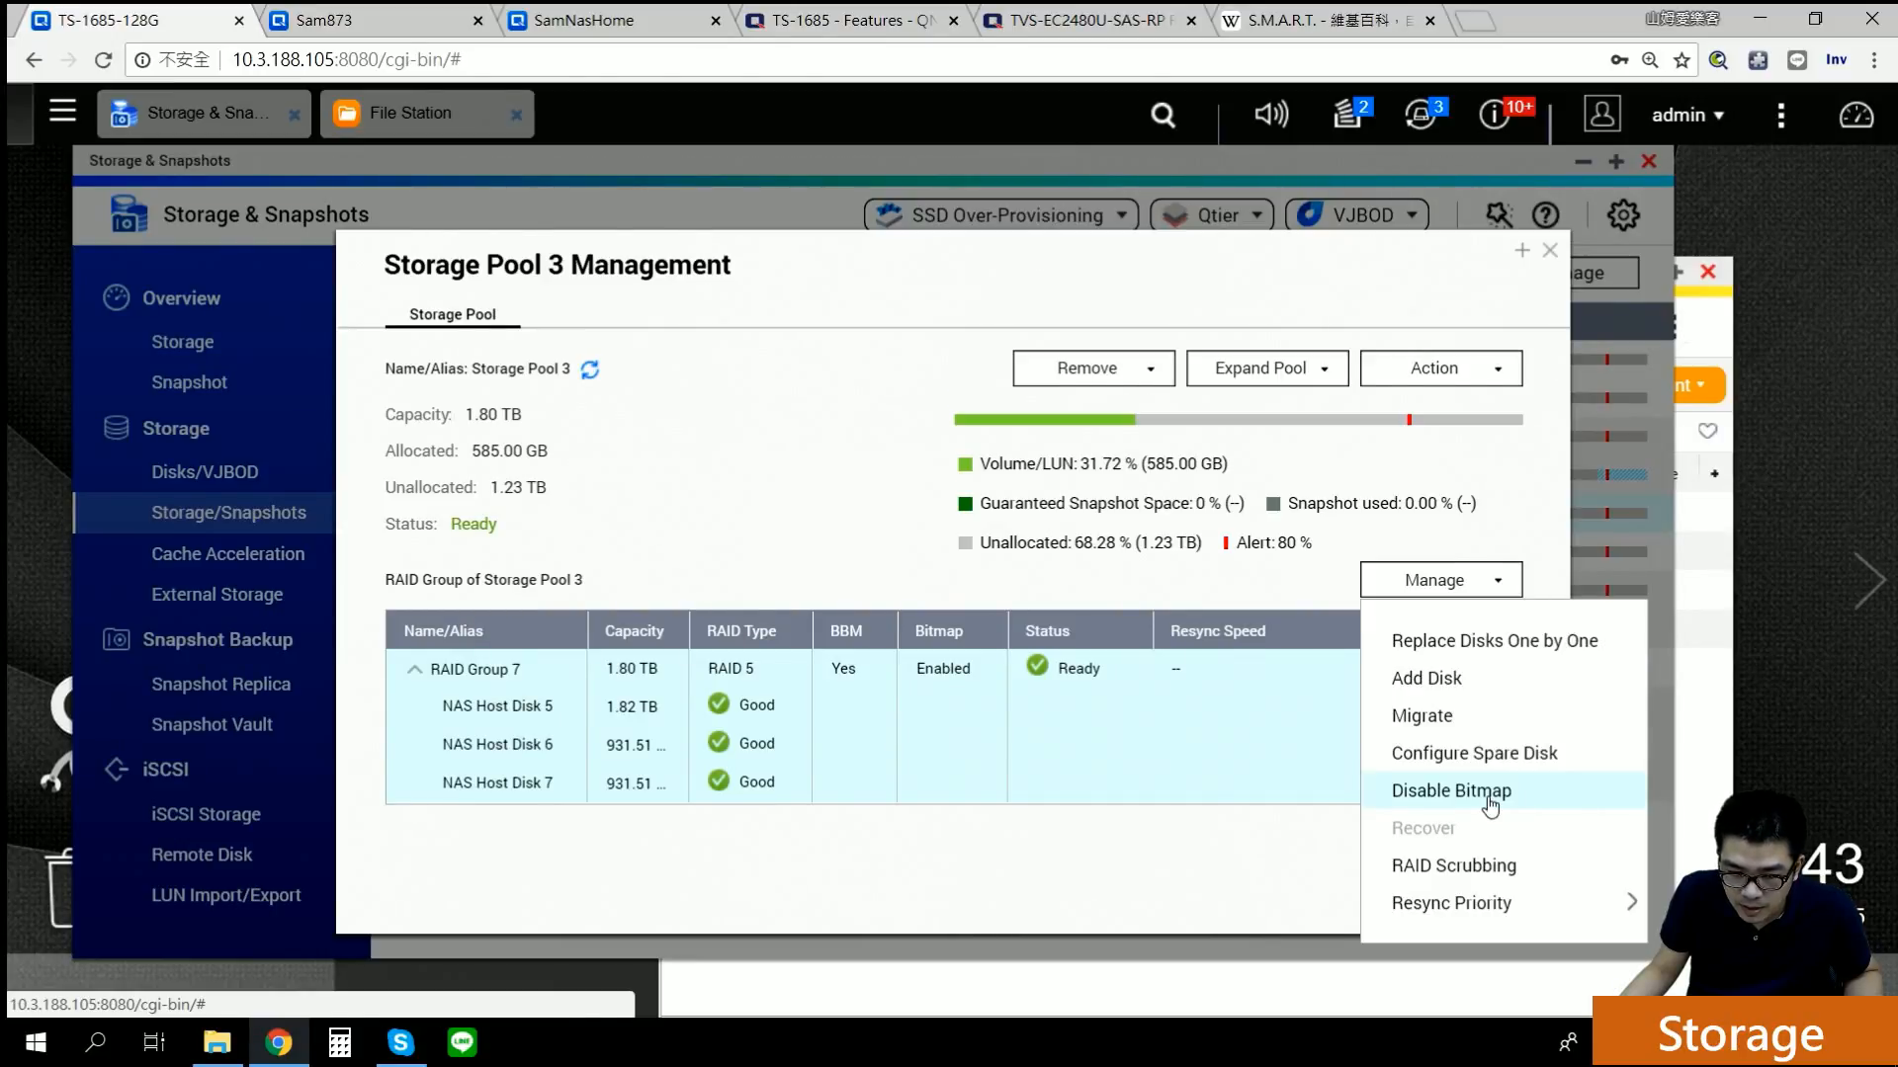
click(1381, 273)
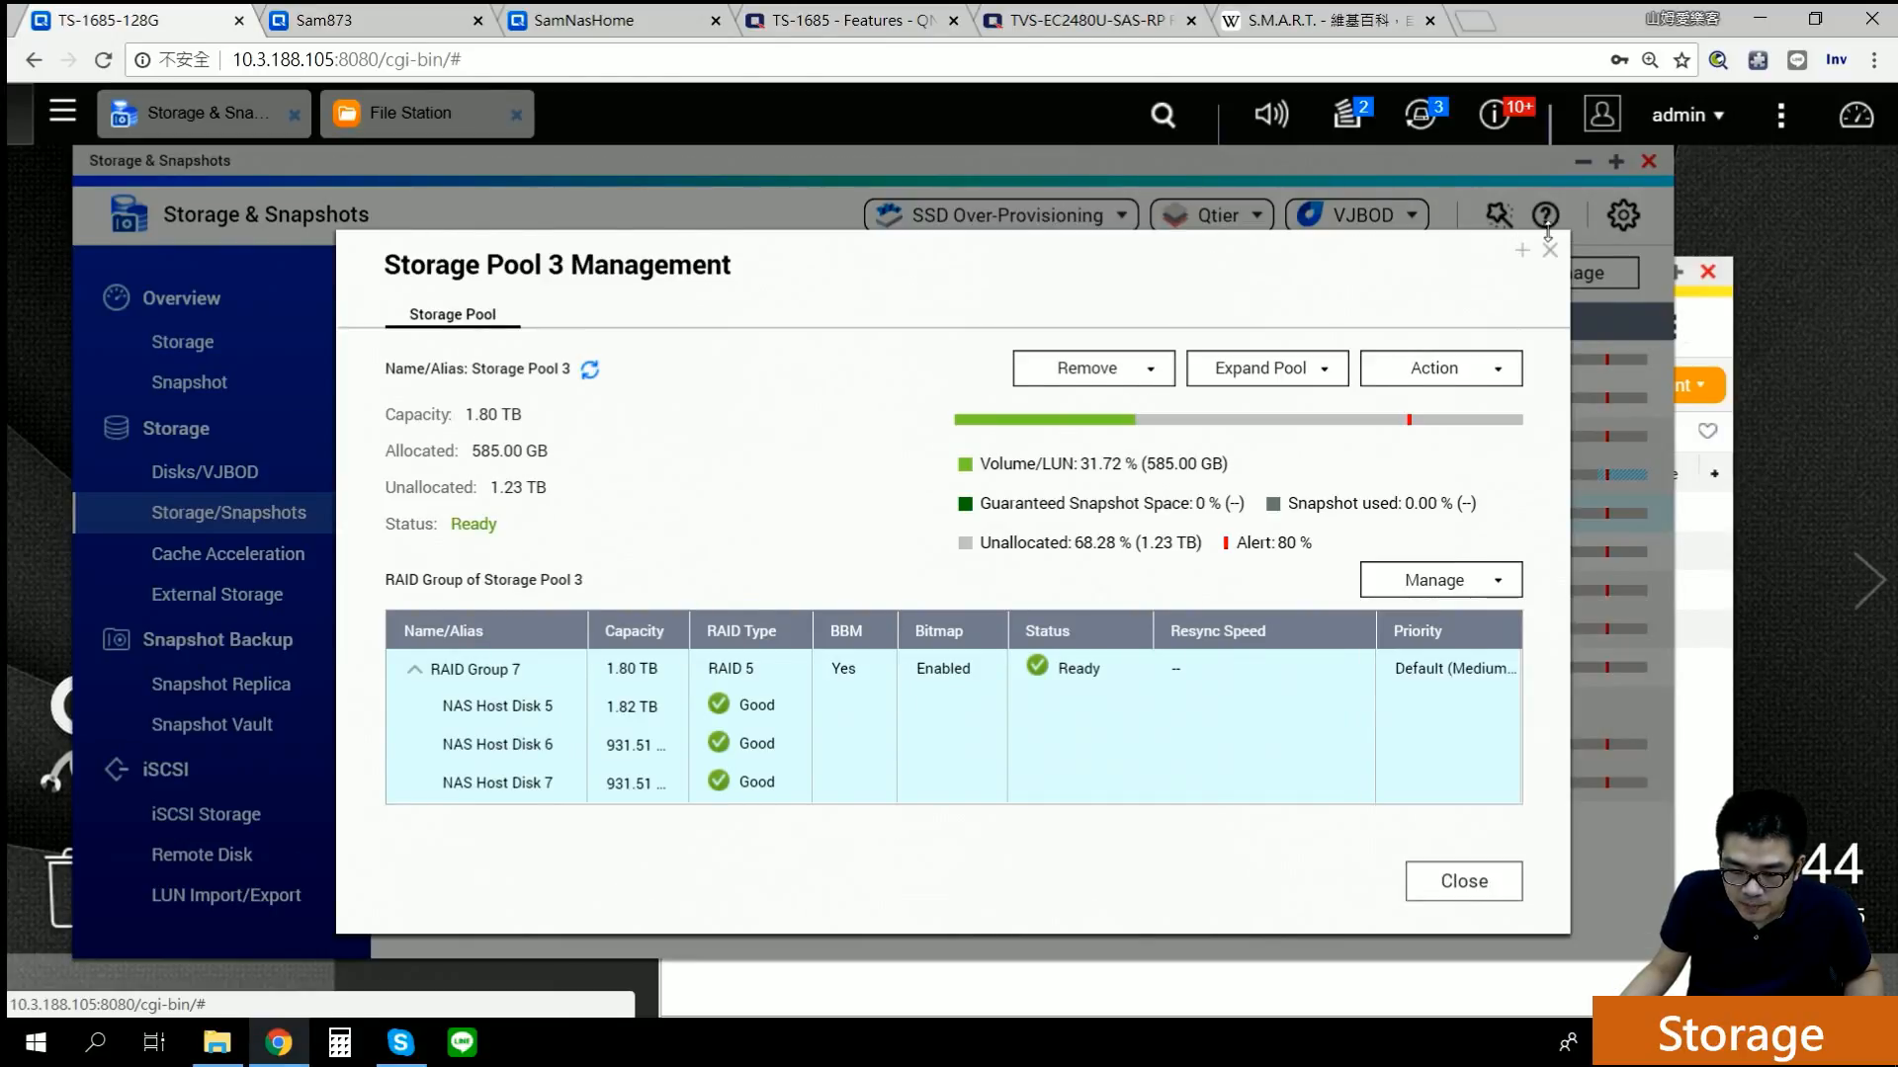
click(1549, 250)
Step: Open the Storage & Snapshots help page and scroll to the RAID group function table
click(1545, 214)
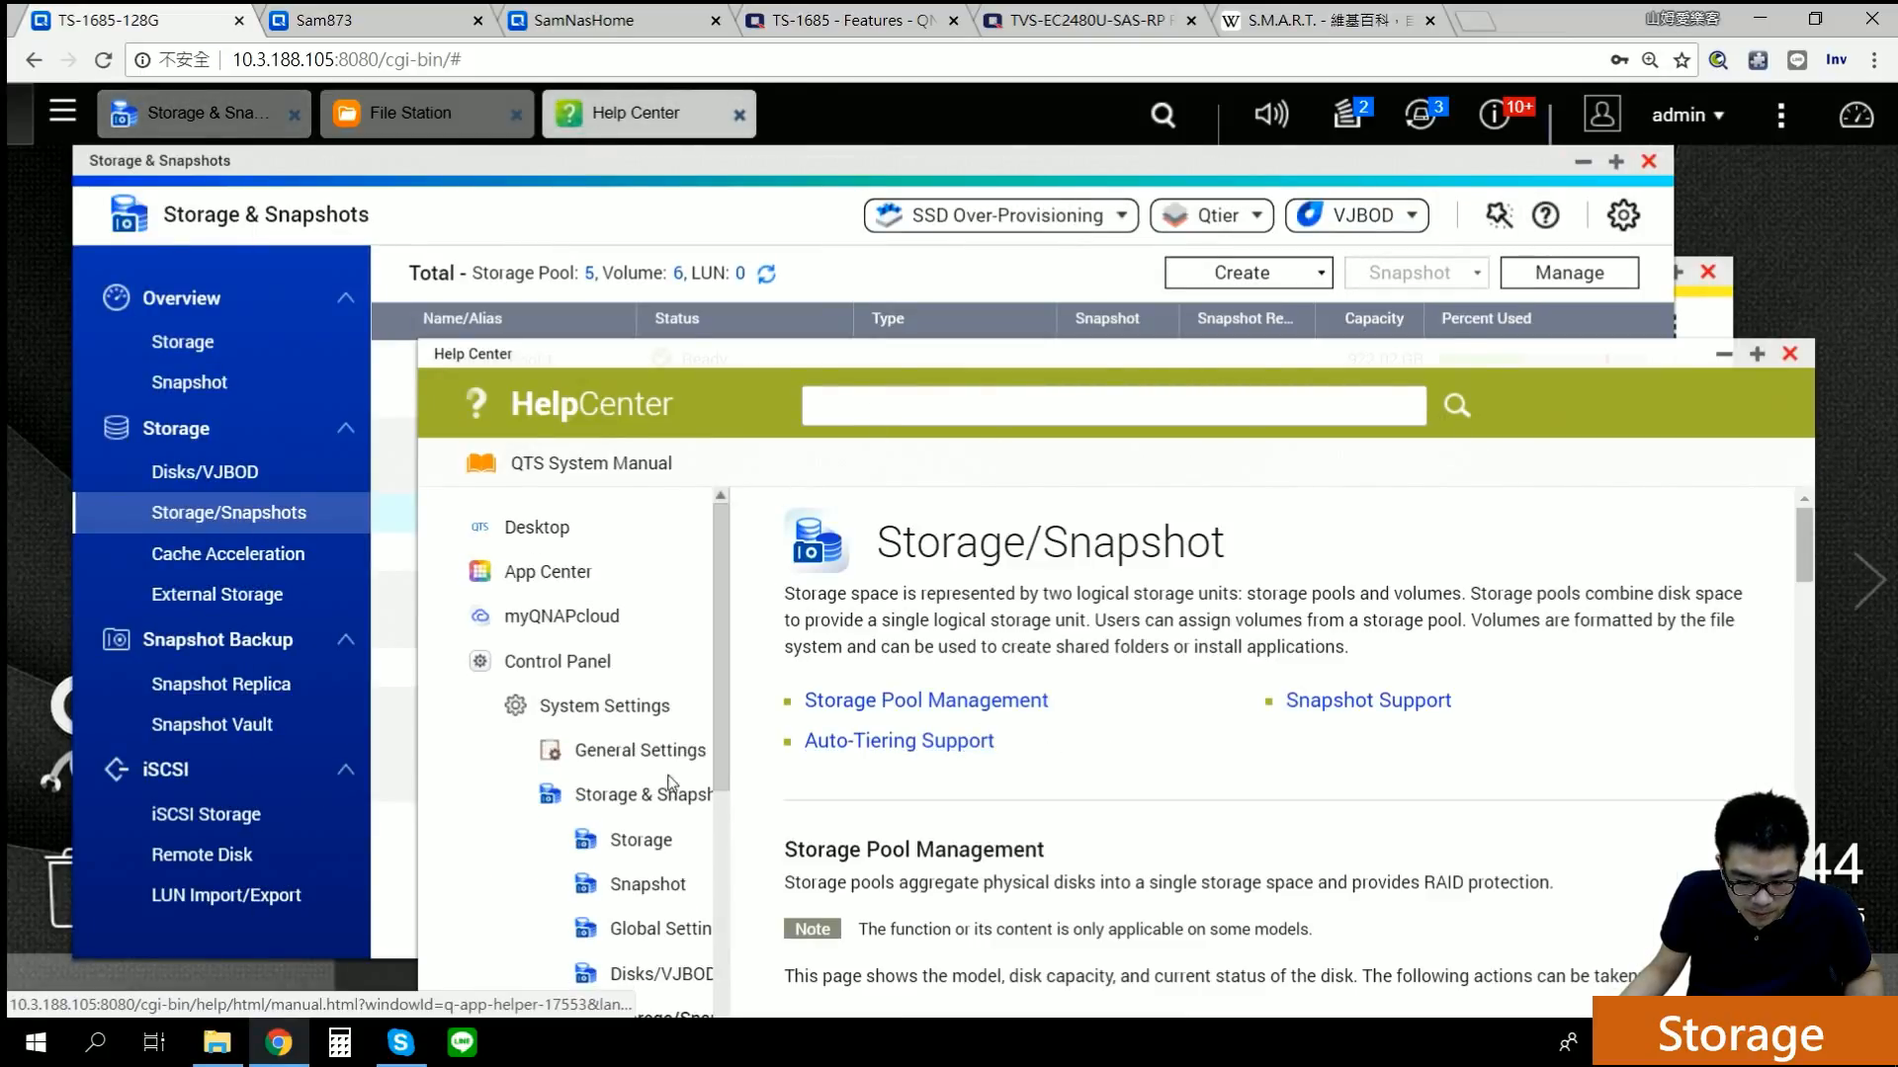
scroll(631, 798, down, 3)
scroll(1136, 756, down, 15)
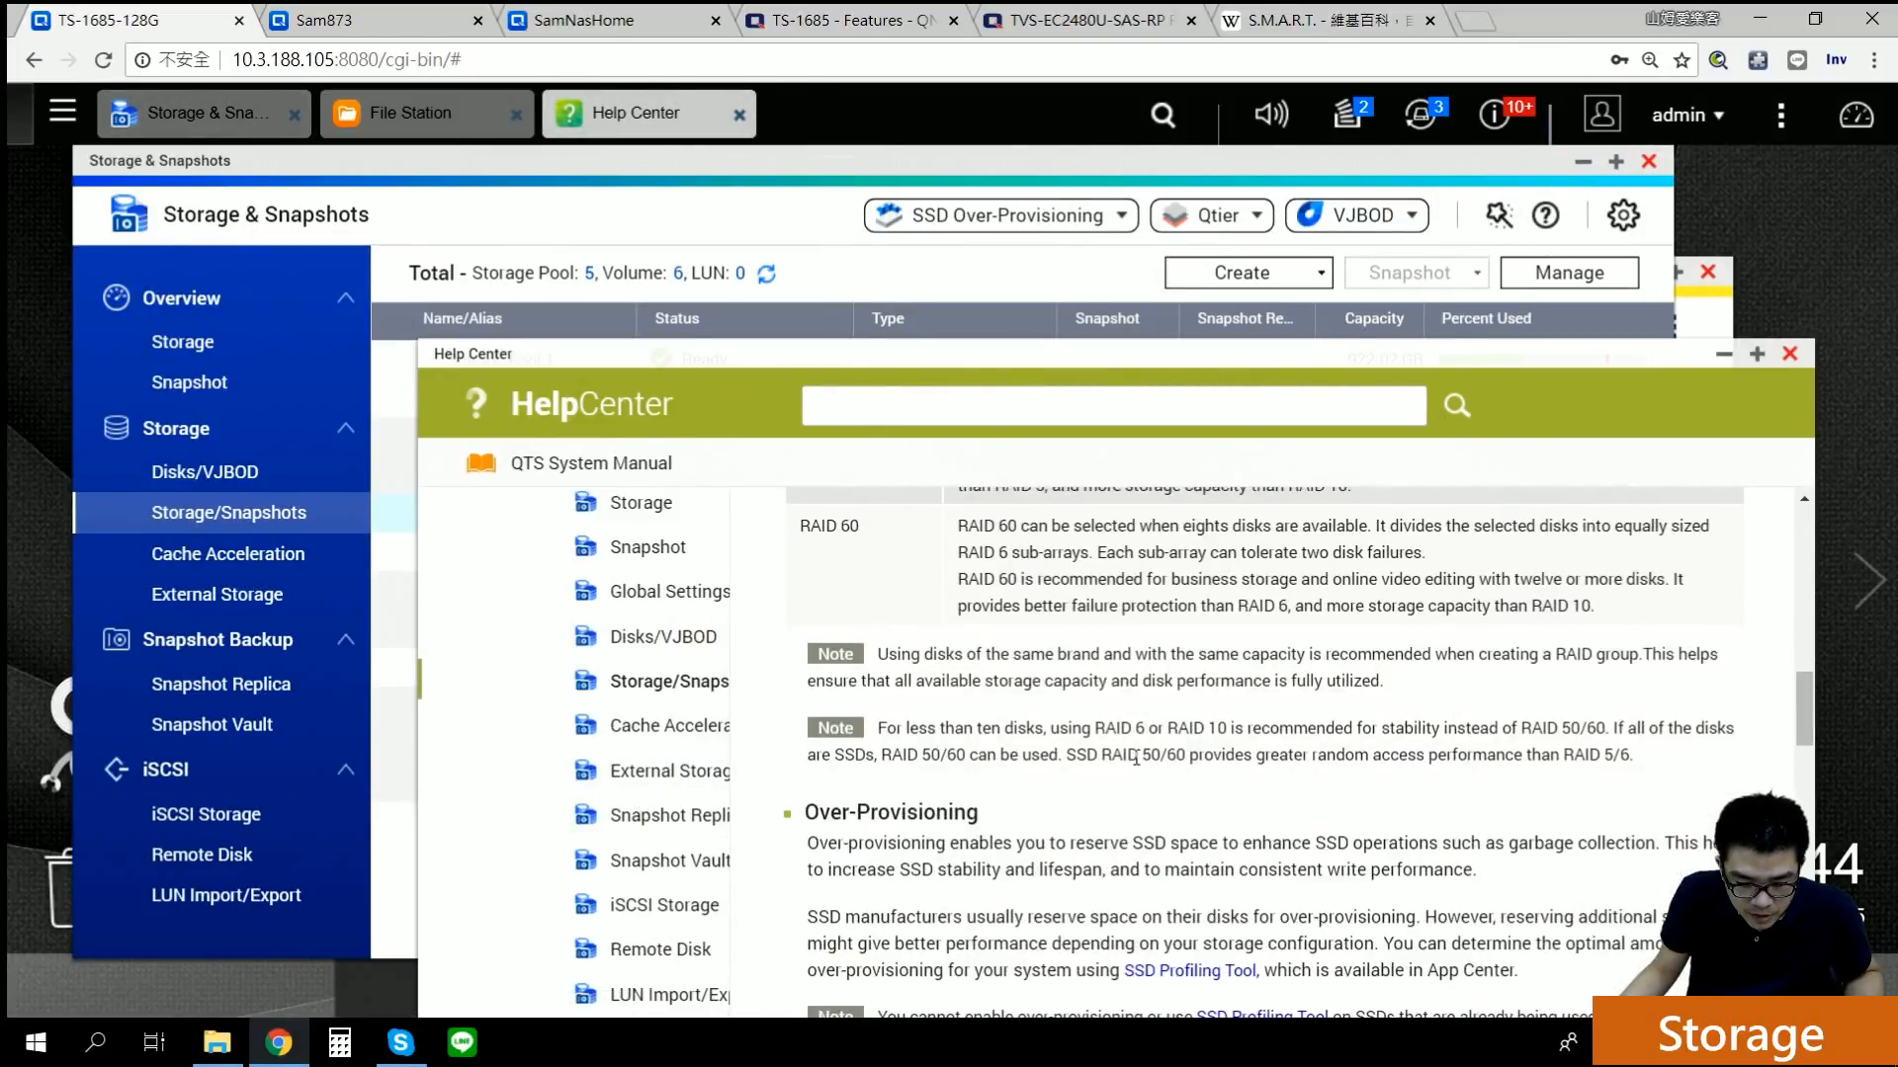
scroll(1137, 757, down, 10)
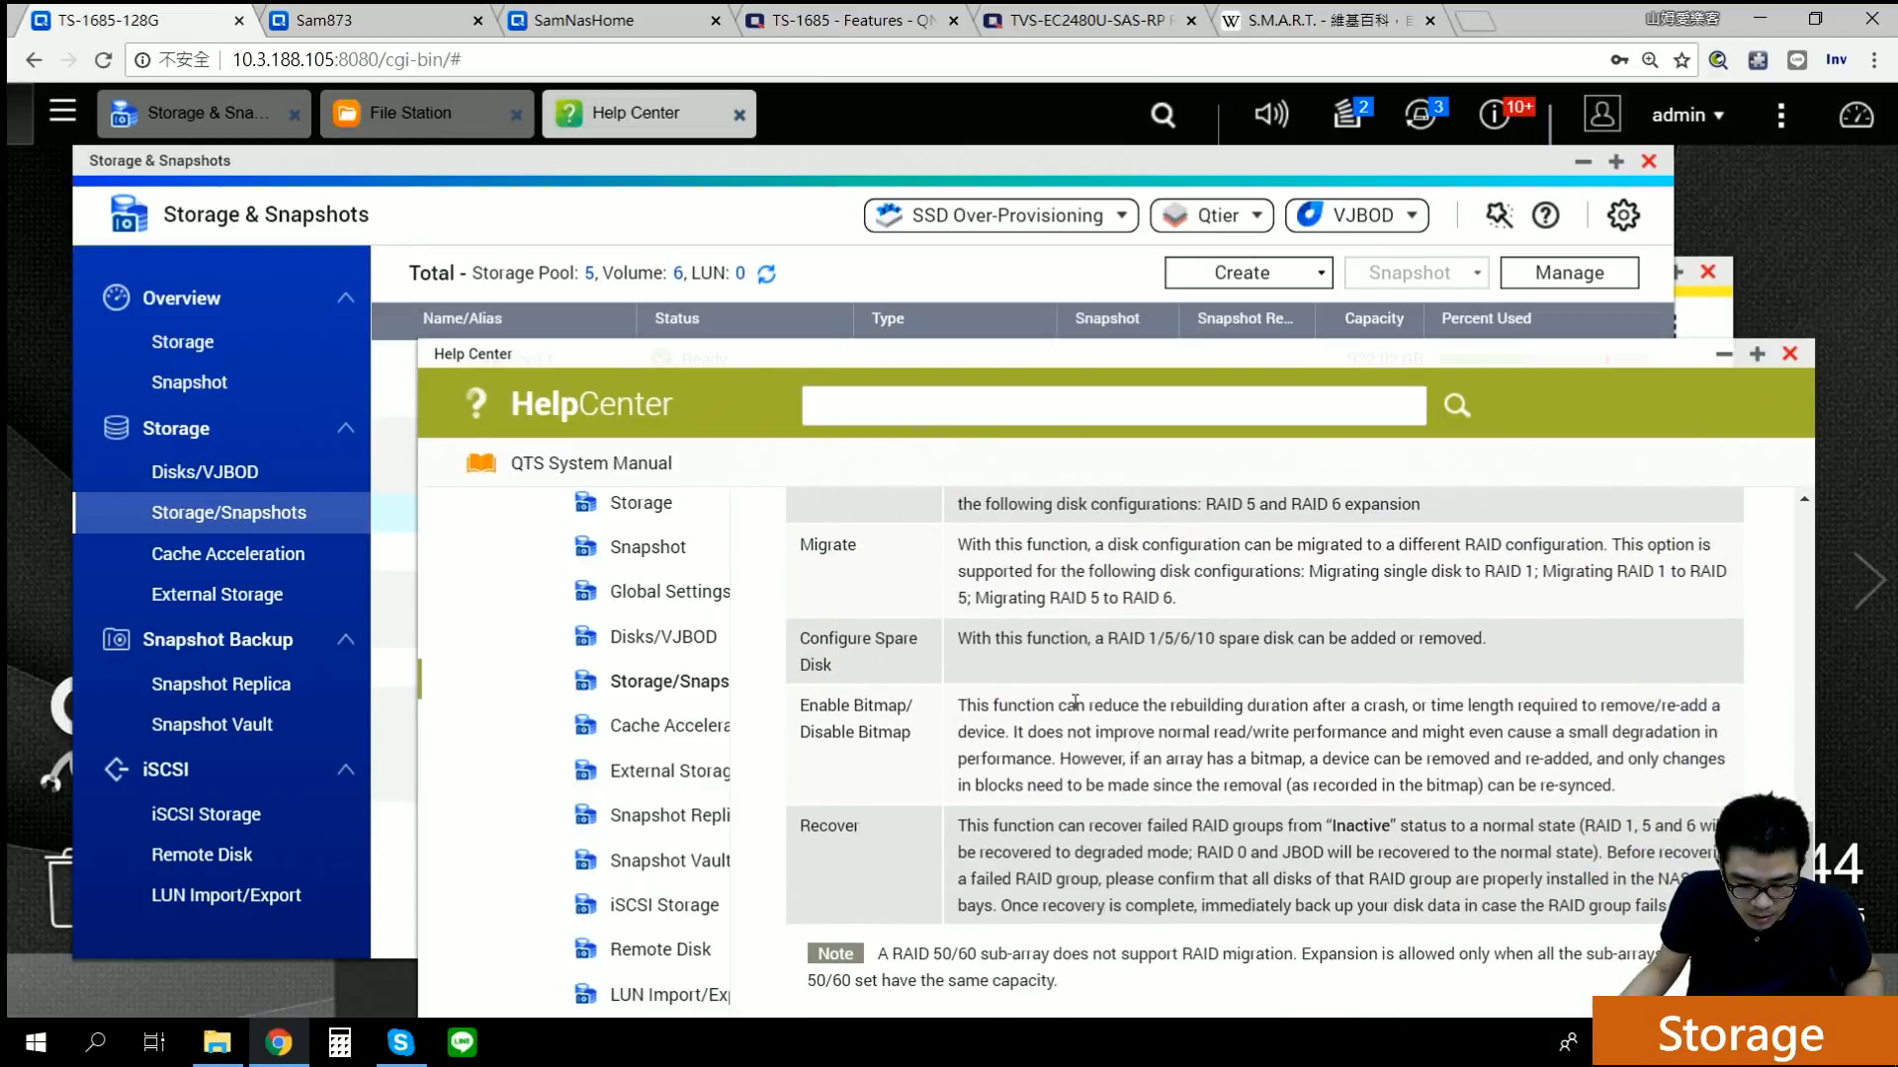
Step: Highlight the Configure Spare Disk and bitmap re-sync descriptions, then close the Help Center
drag(809, 638, 985, 664)
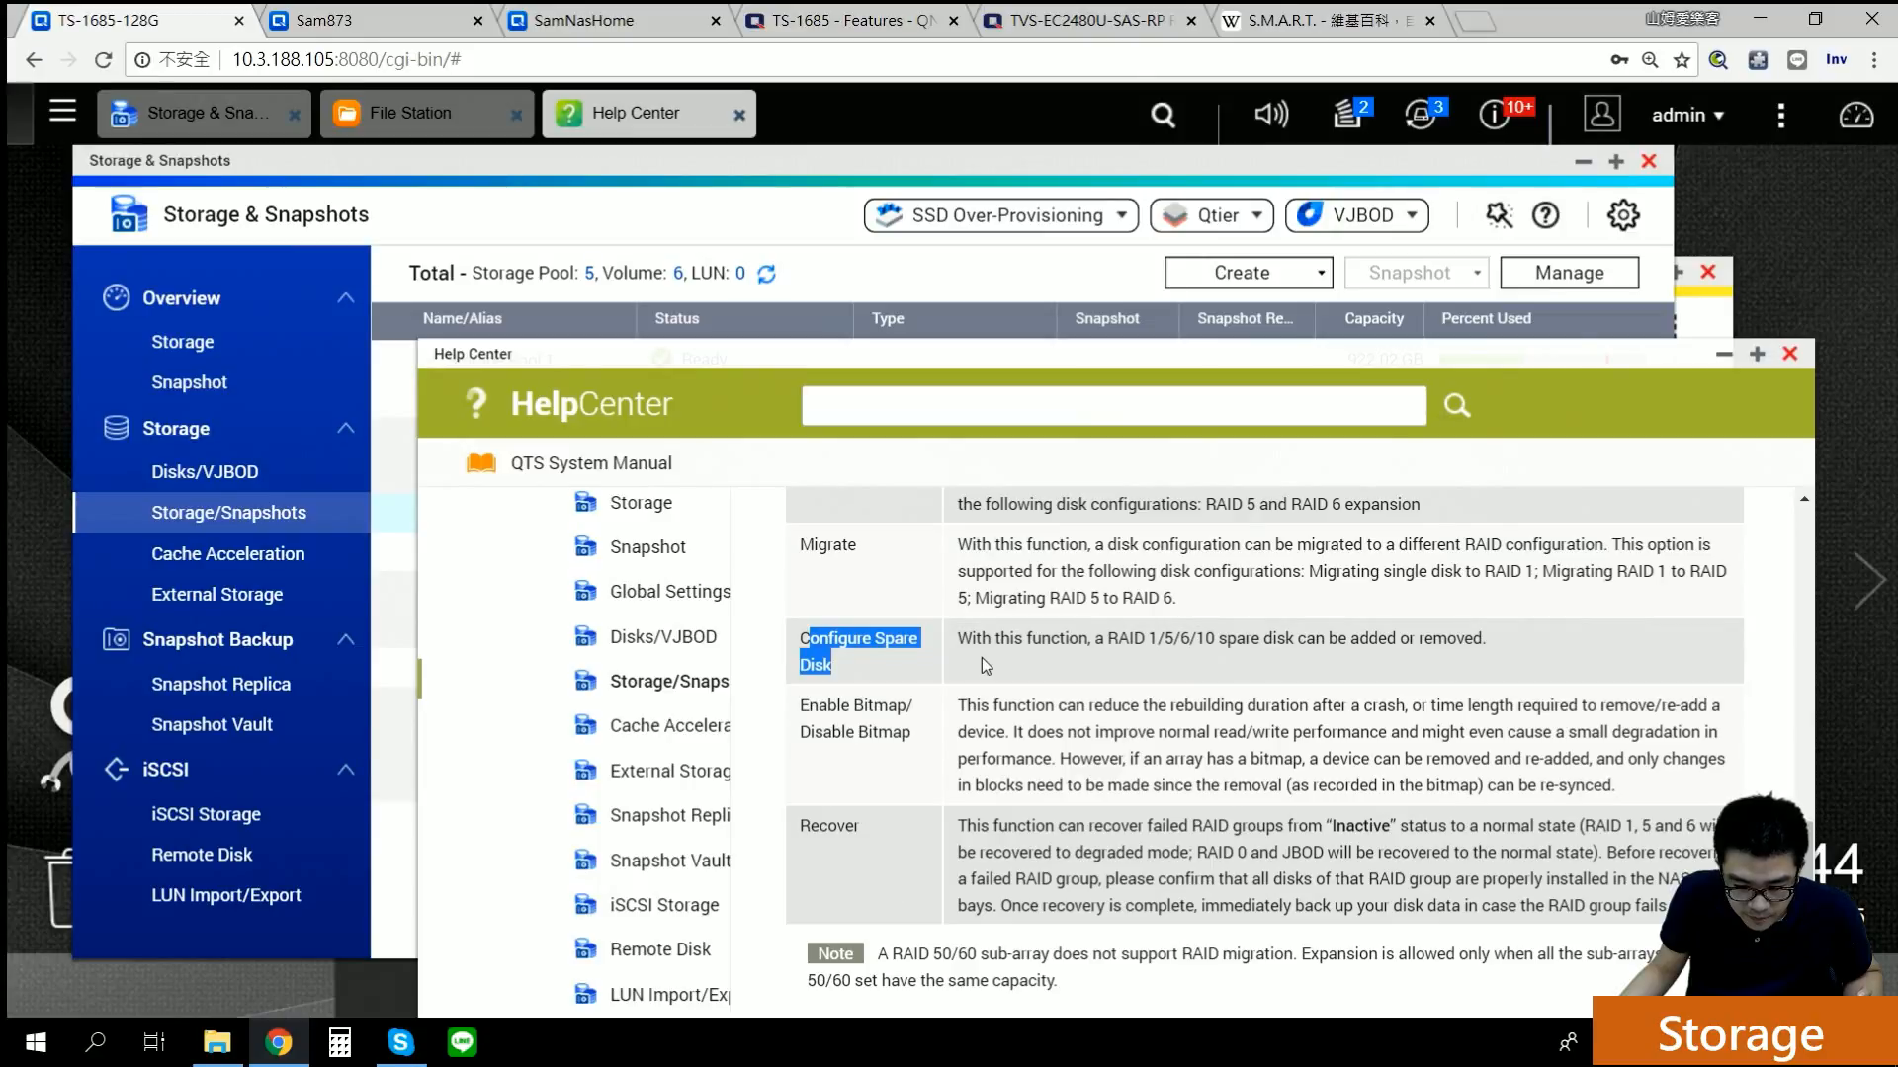
drag(1103, 639, 1483, 634)
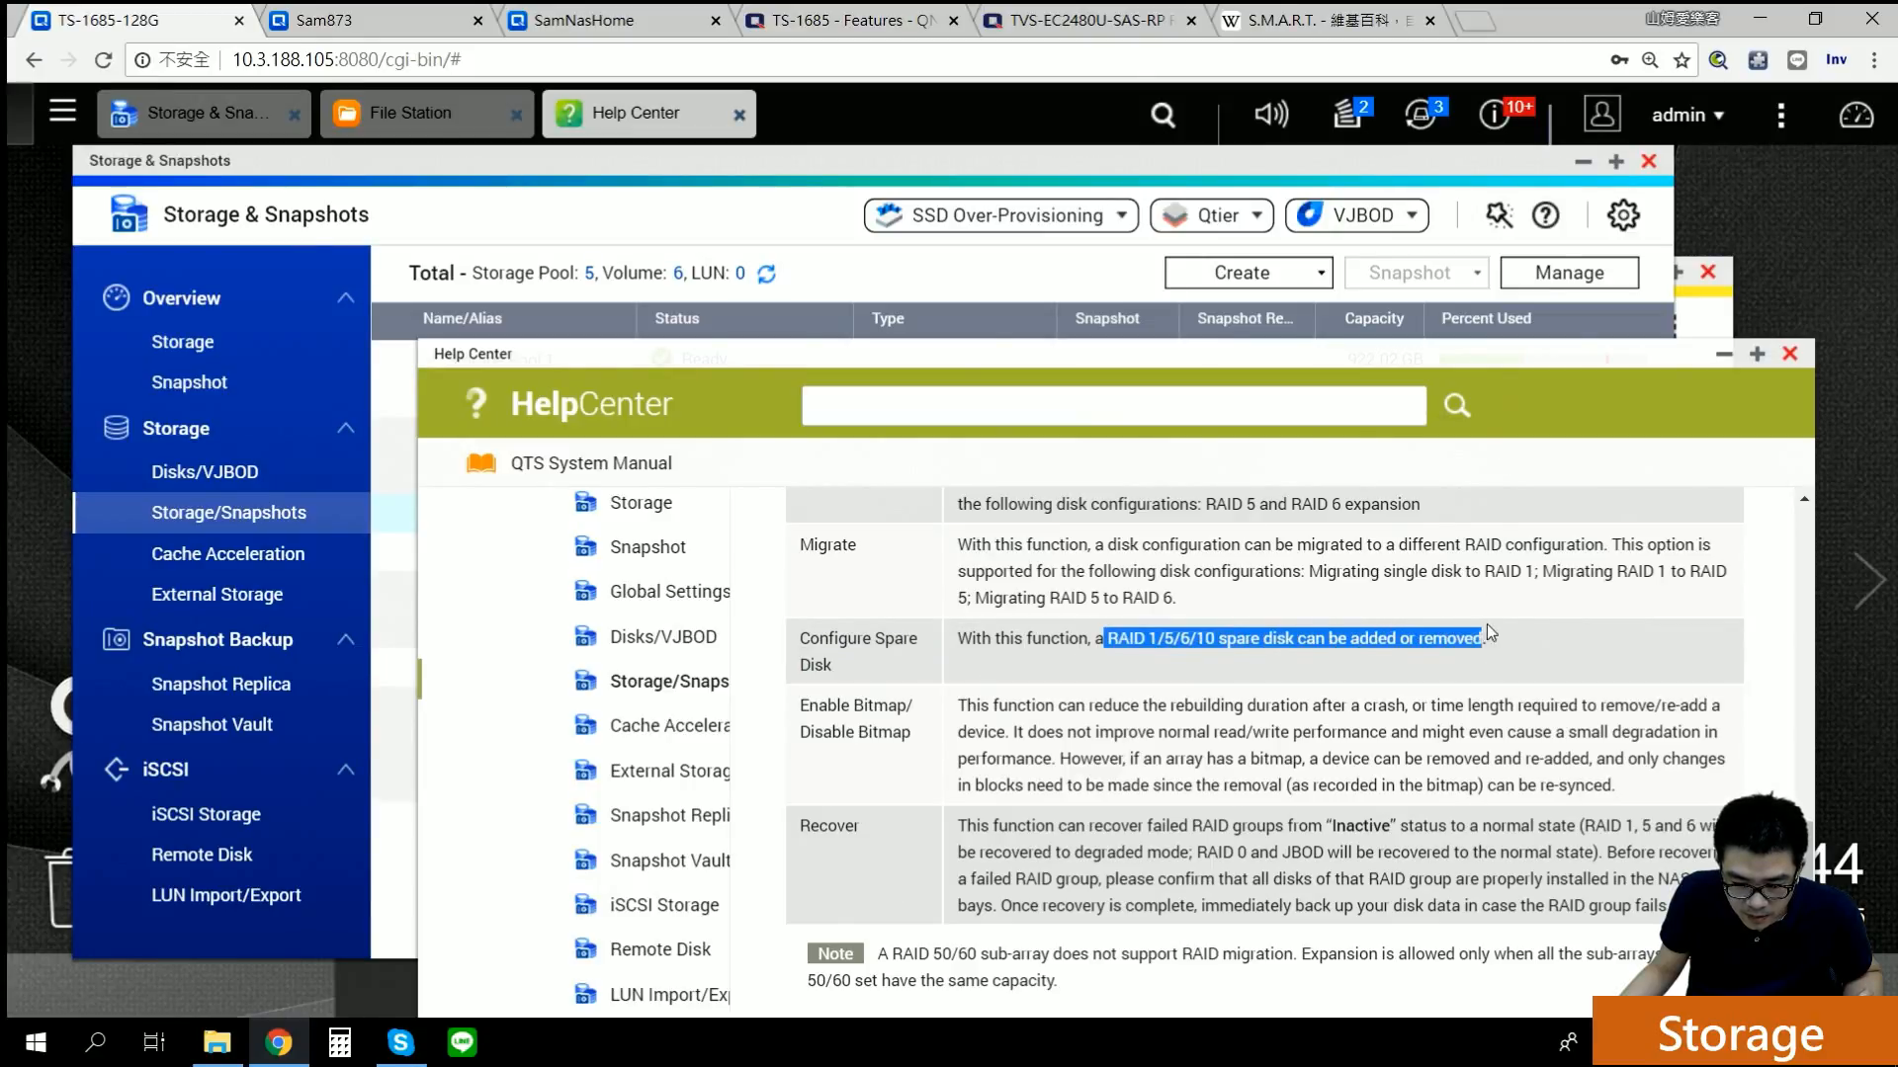
click(1575, 656)
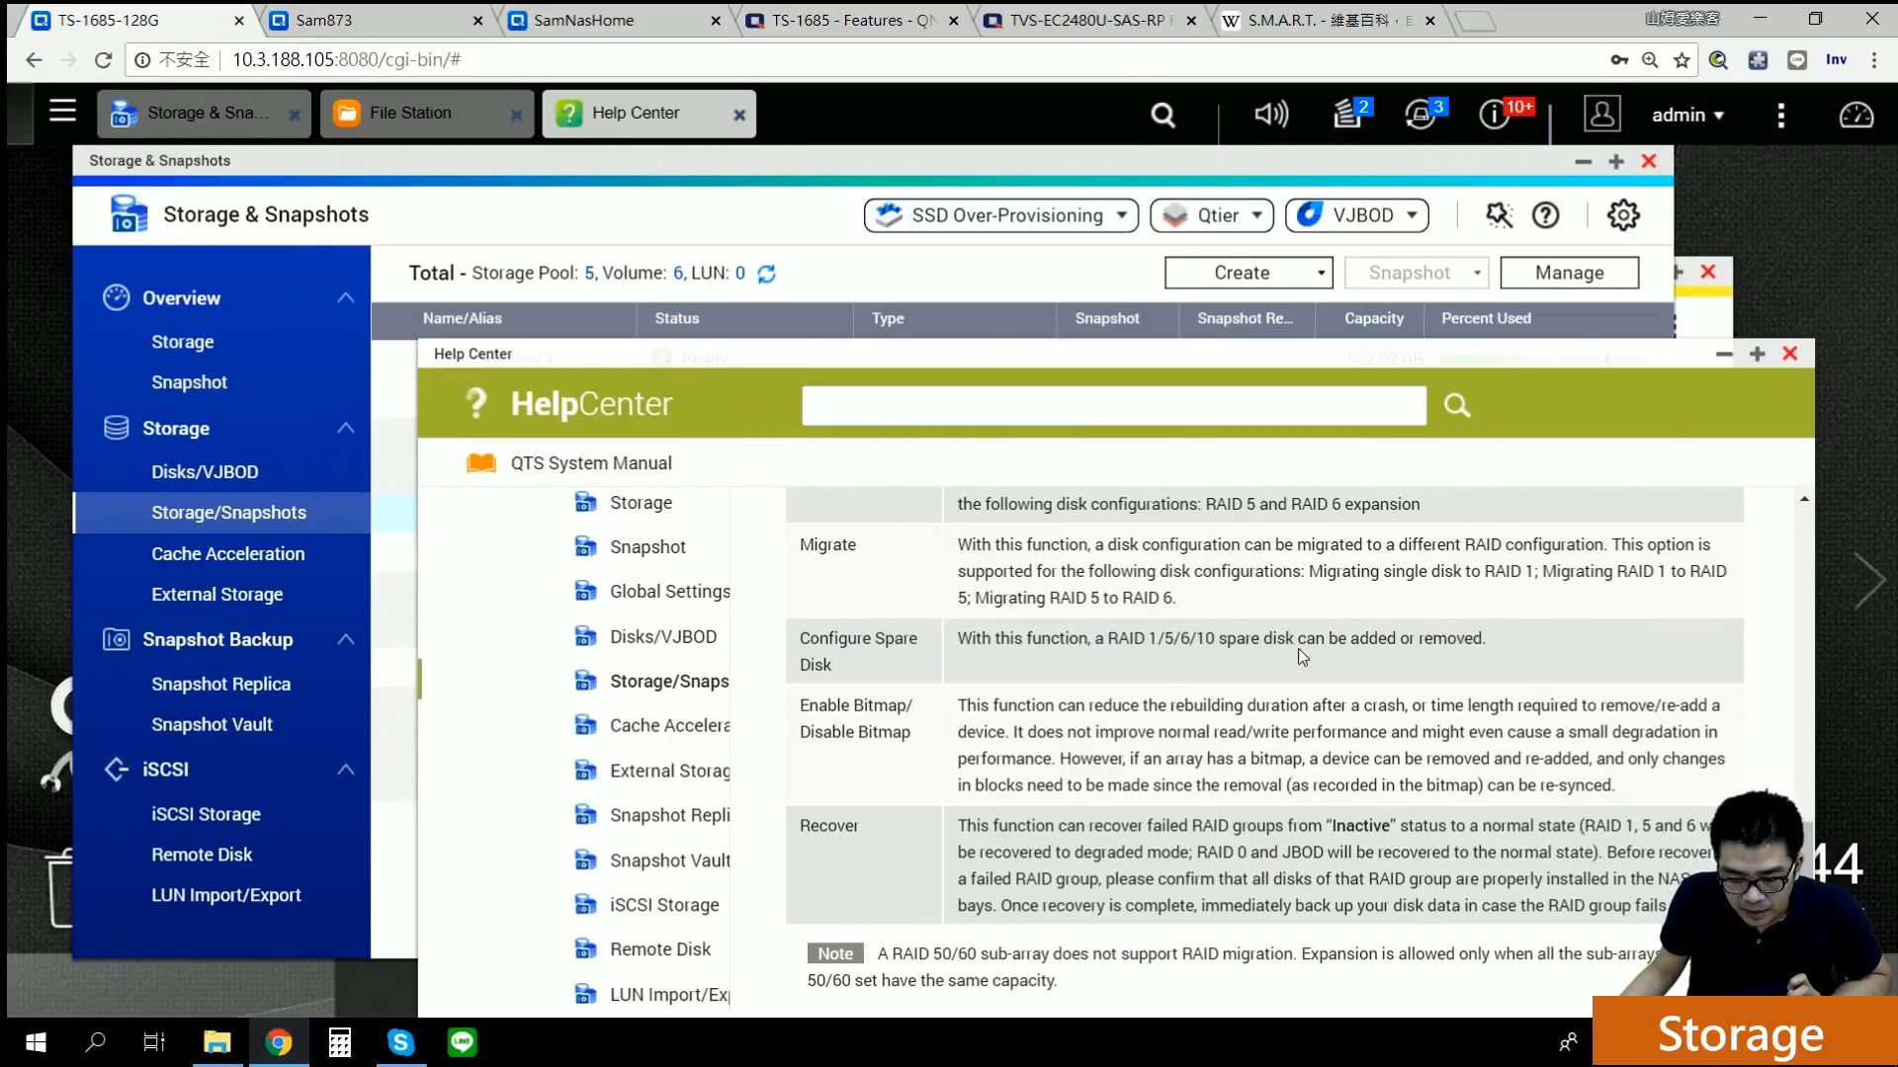
drag(1356, 638, 1423, 640)
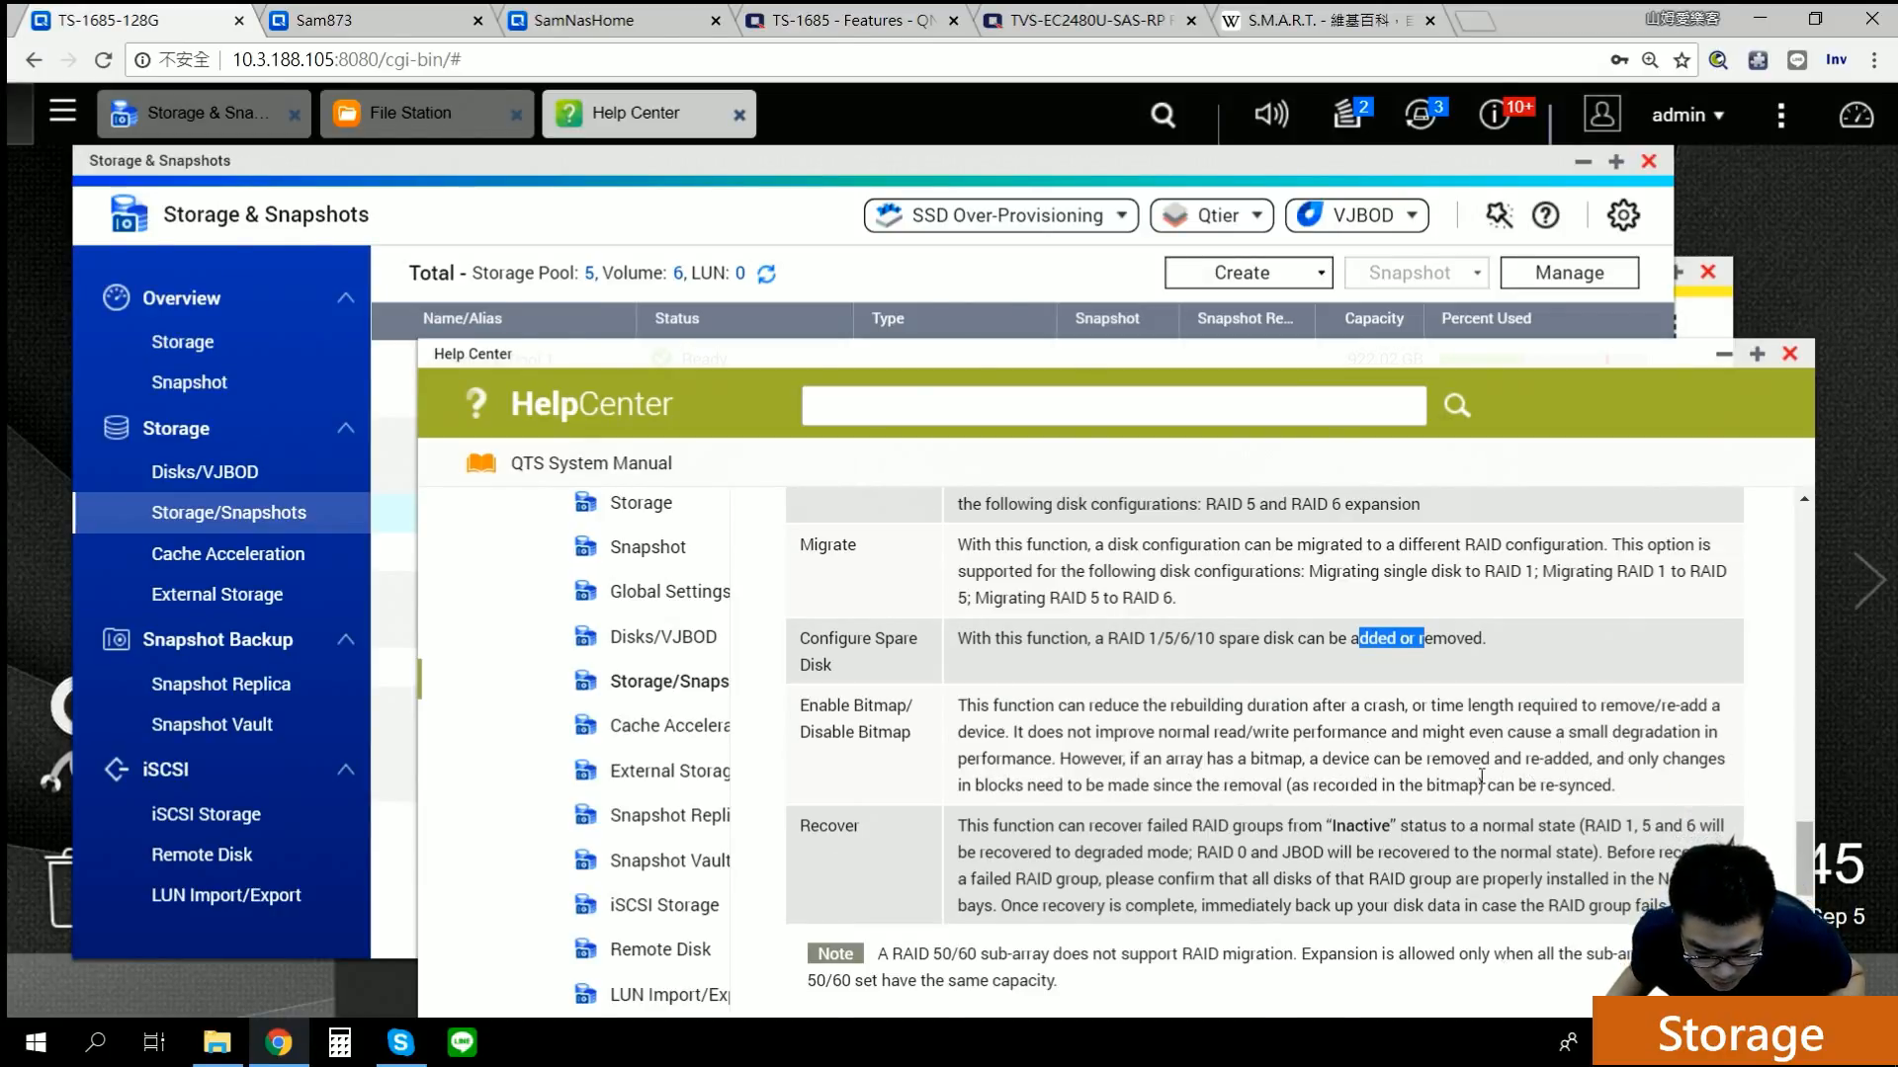
drag(1540, 786, 1604, 785)
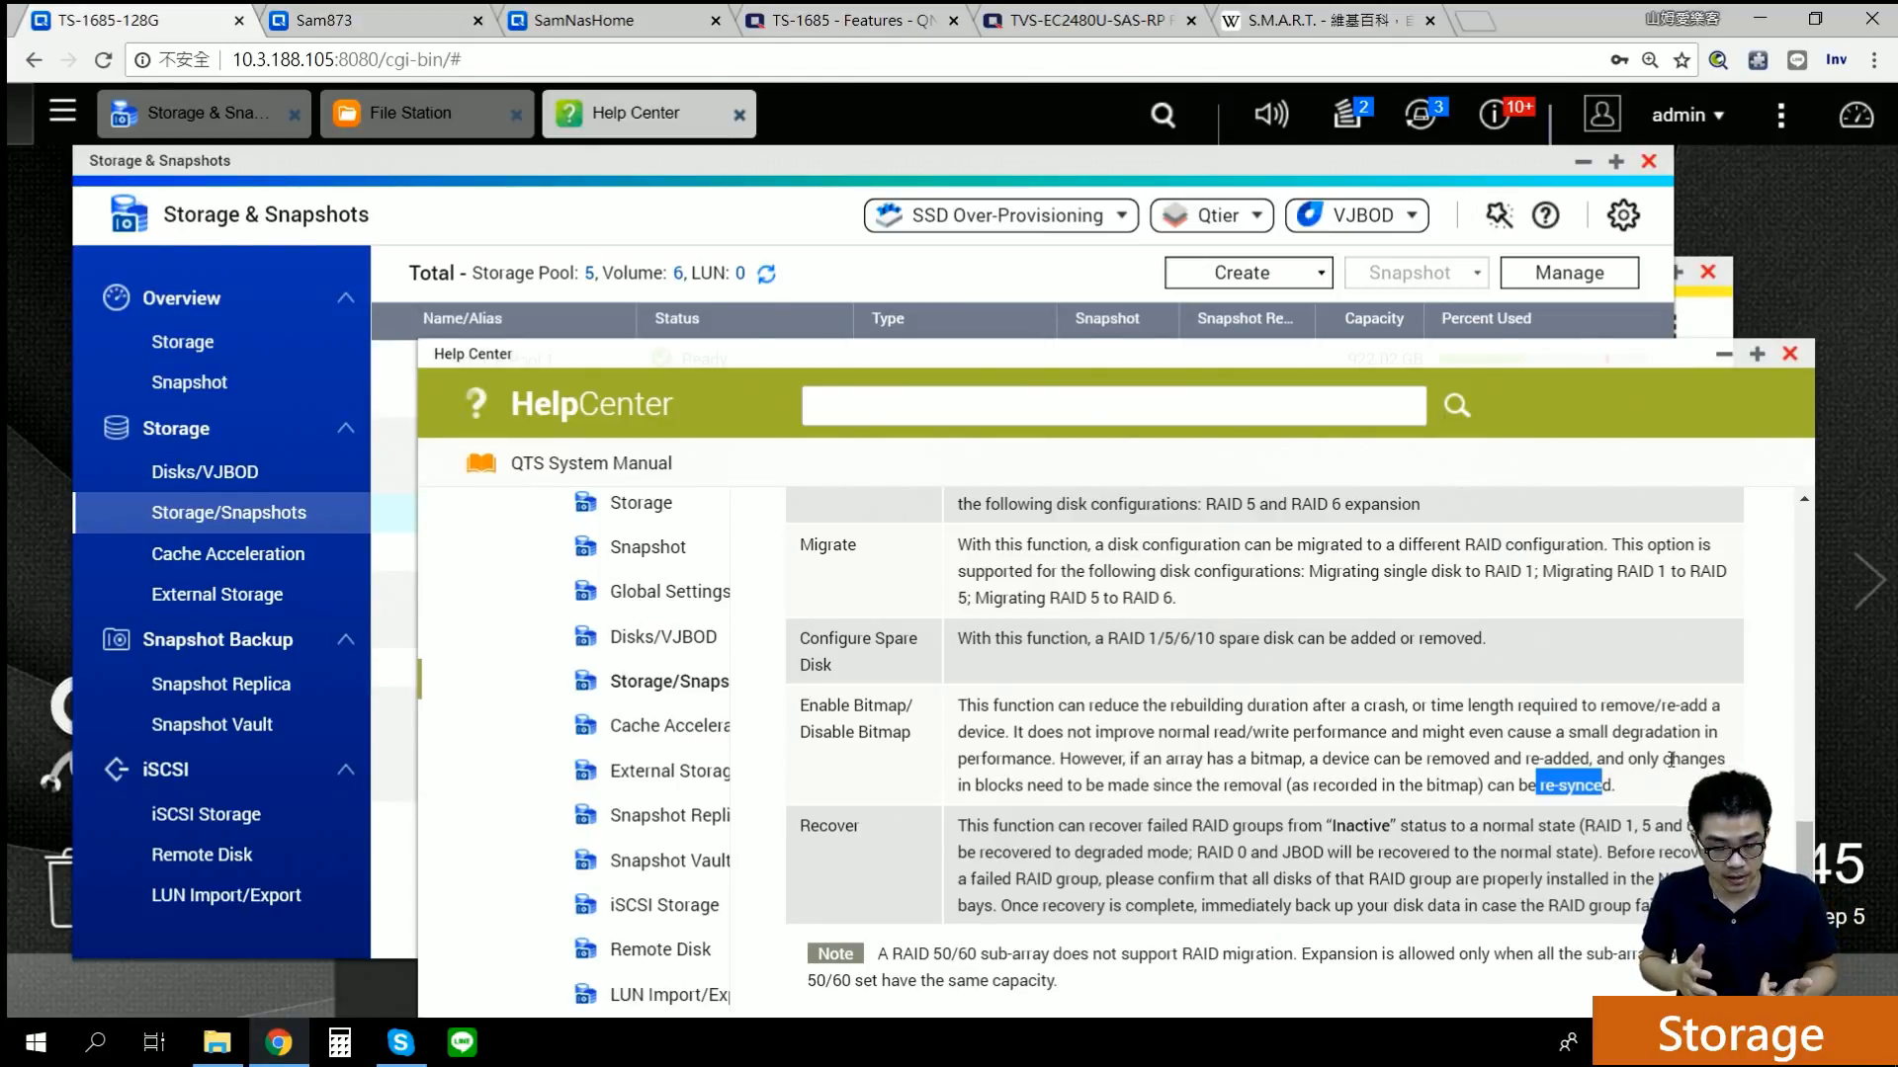
click(1789, 354)
mouse_move(1495, 597)
click(1552, 269)
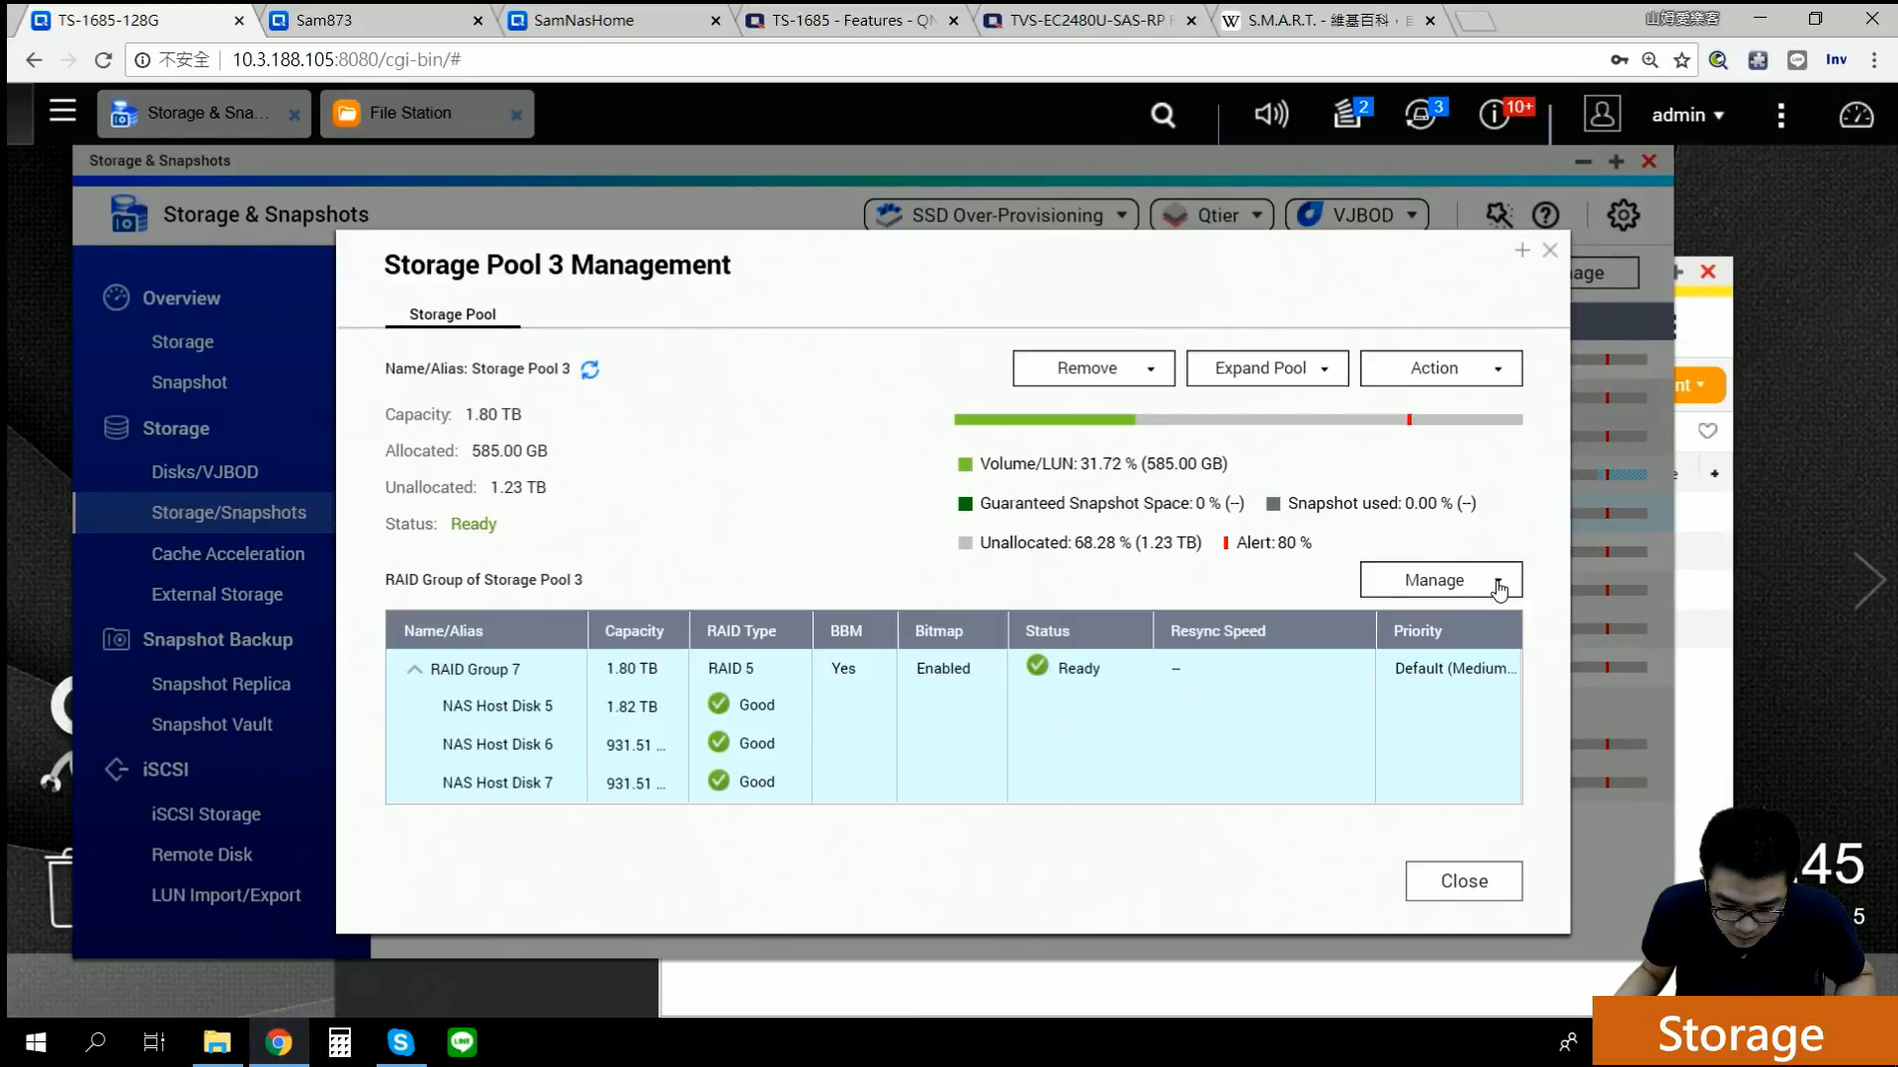
click(1498, 584)
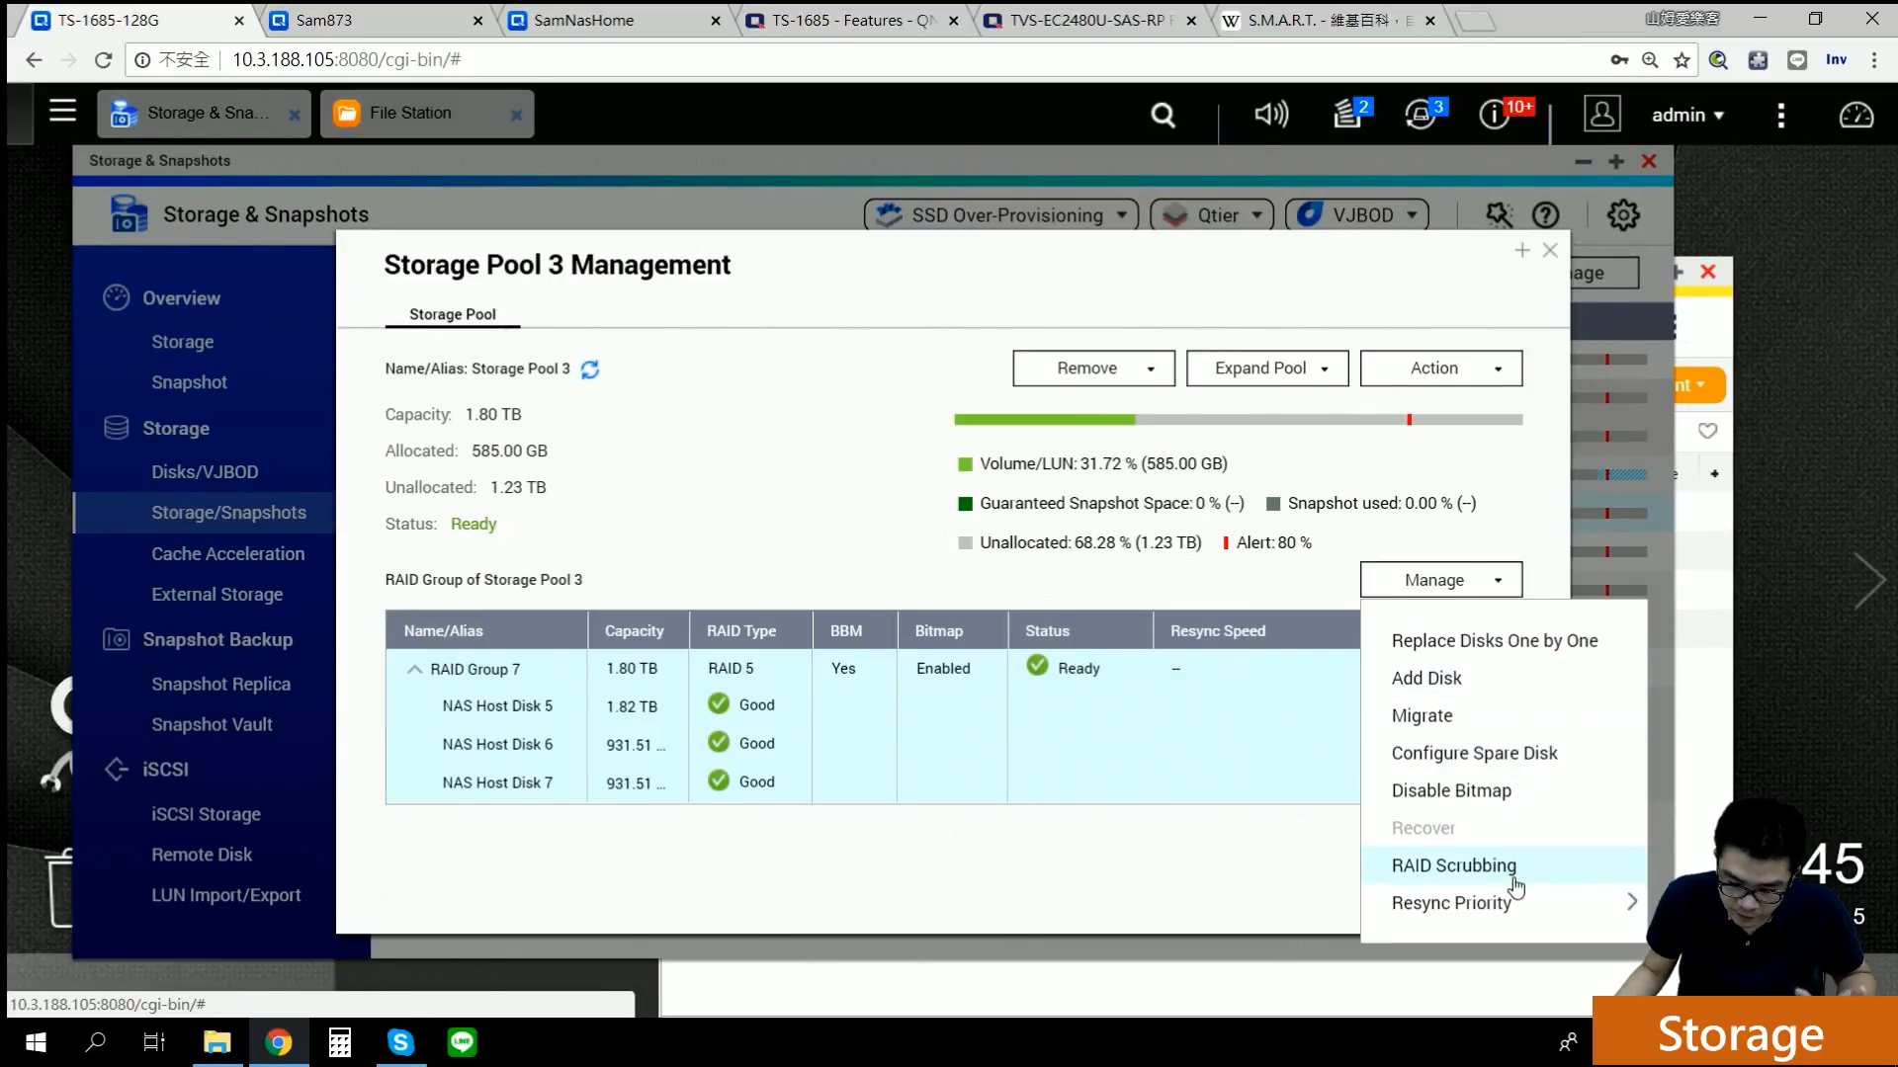
mouse_move(1516, 914)
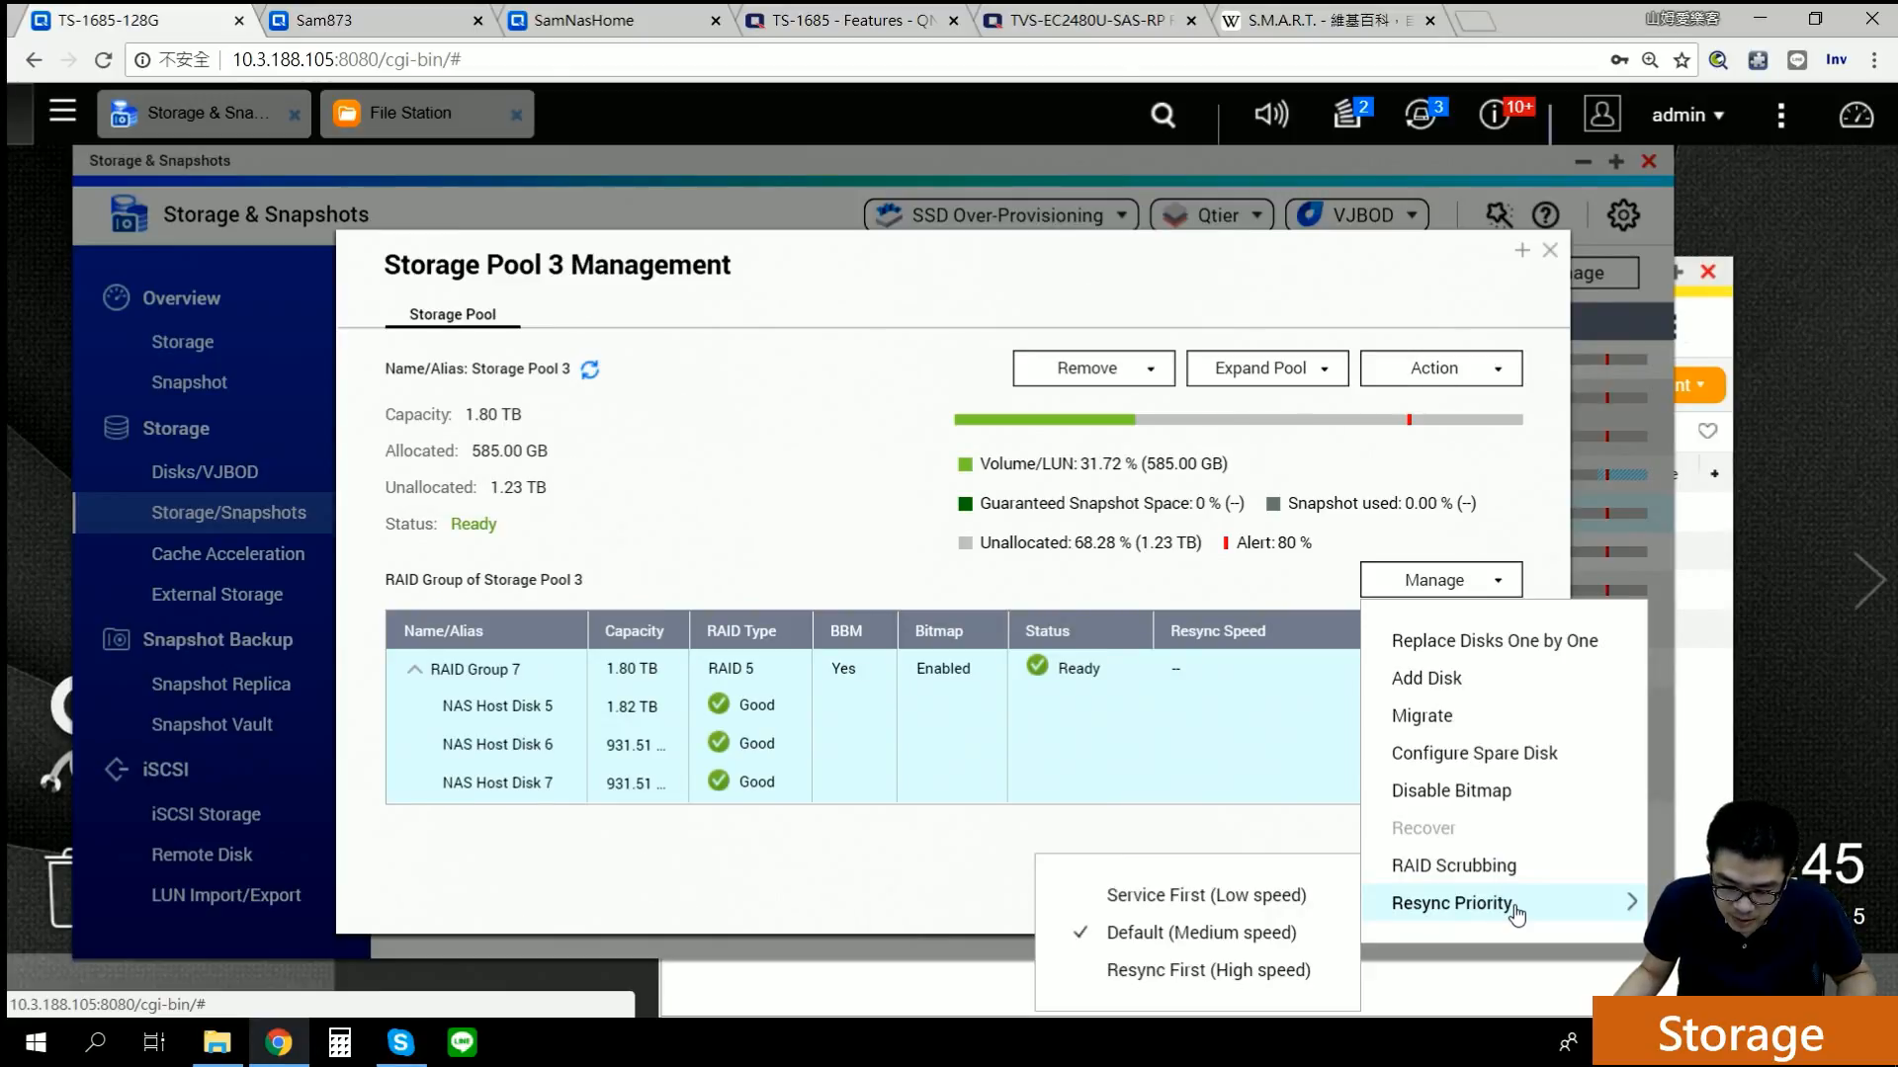
click(801, 576)
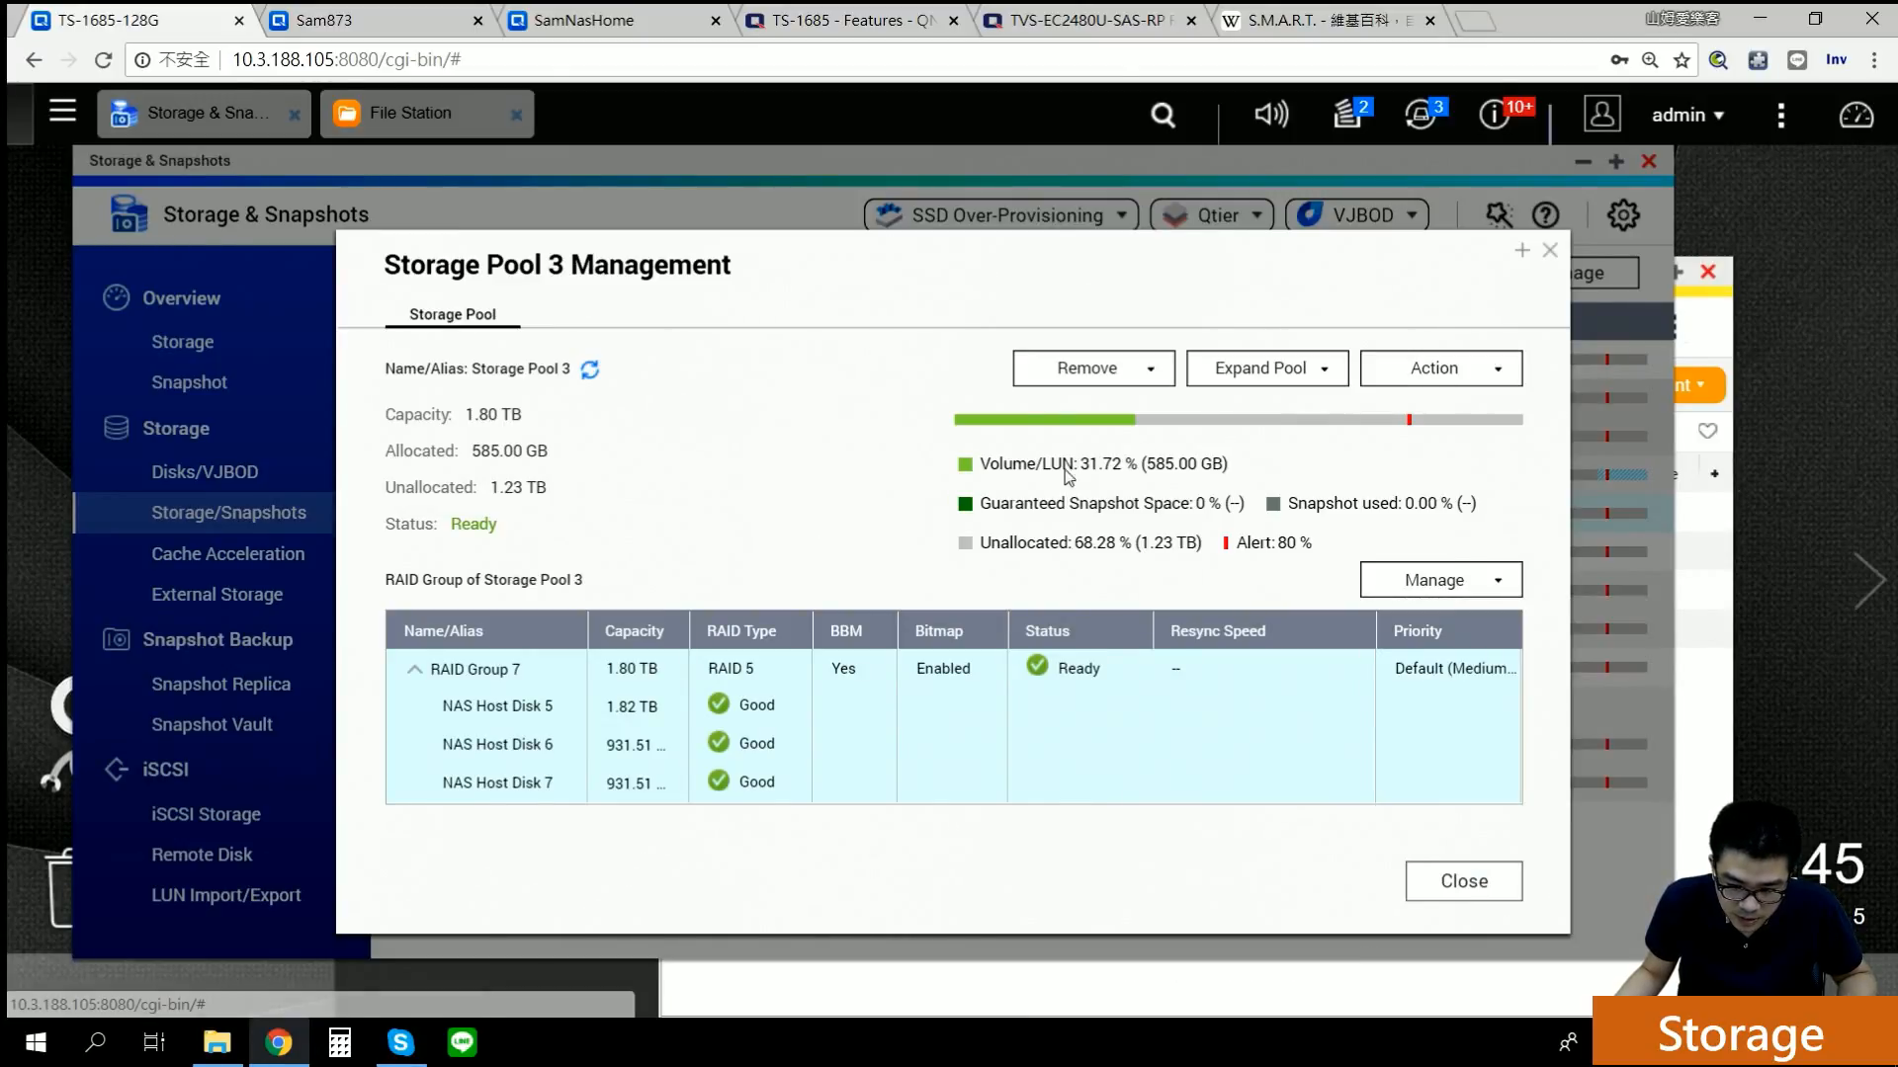
click(1549, 251)
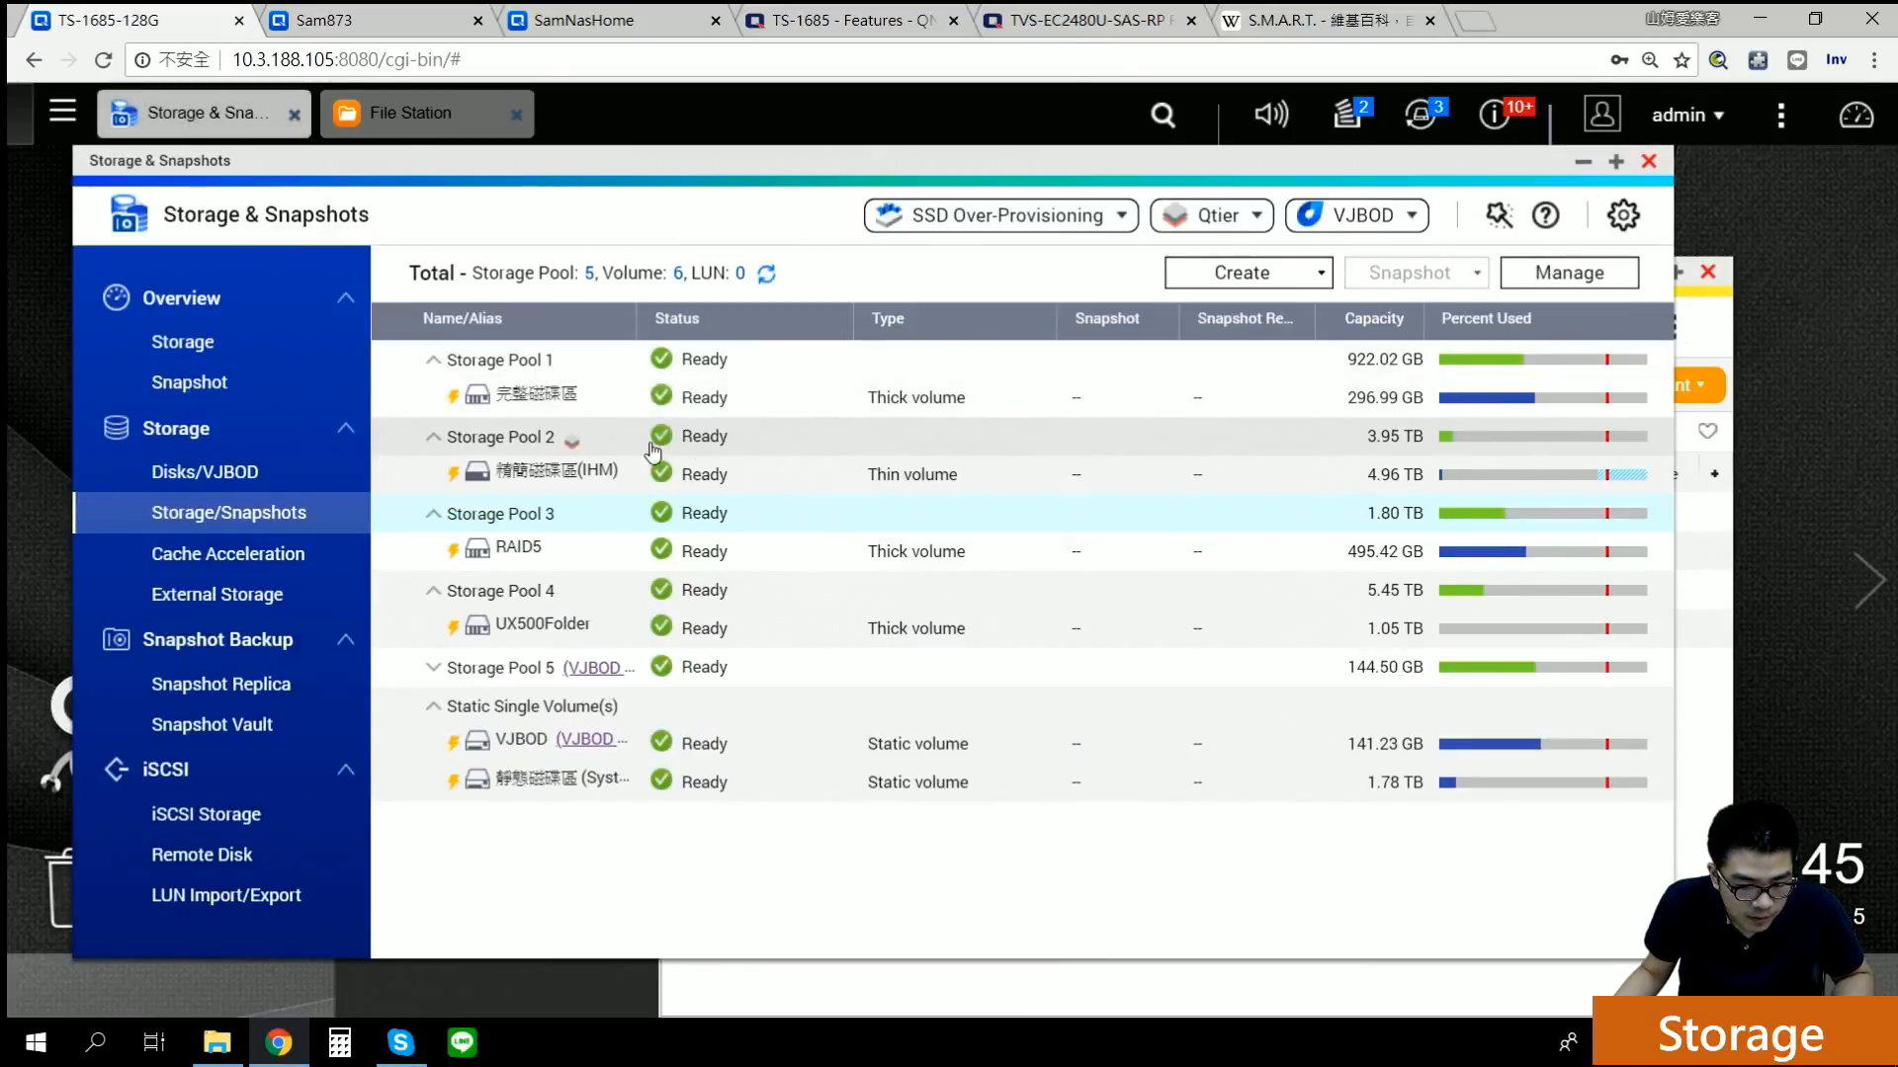
Step: Glance at 完整磁碟區's management, then open Resize Volume for RAID5 showing 500.13 GB
click(524, 401)
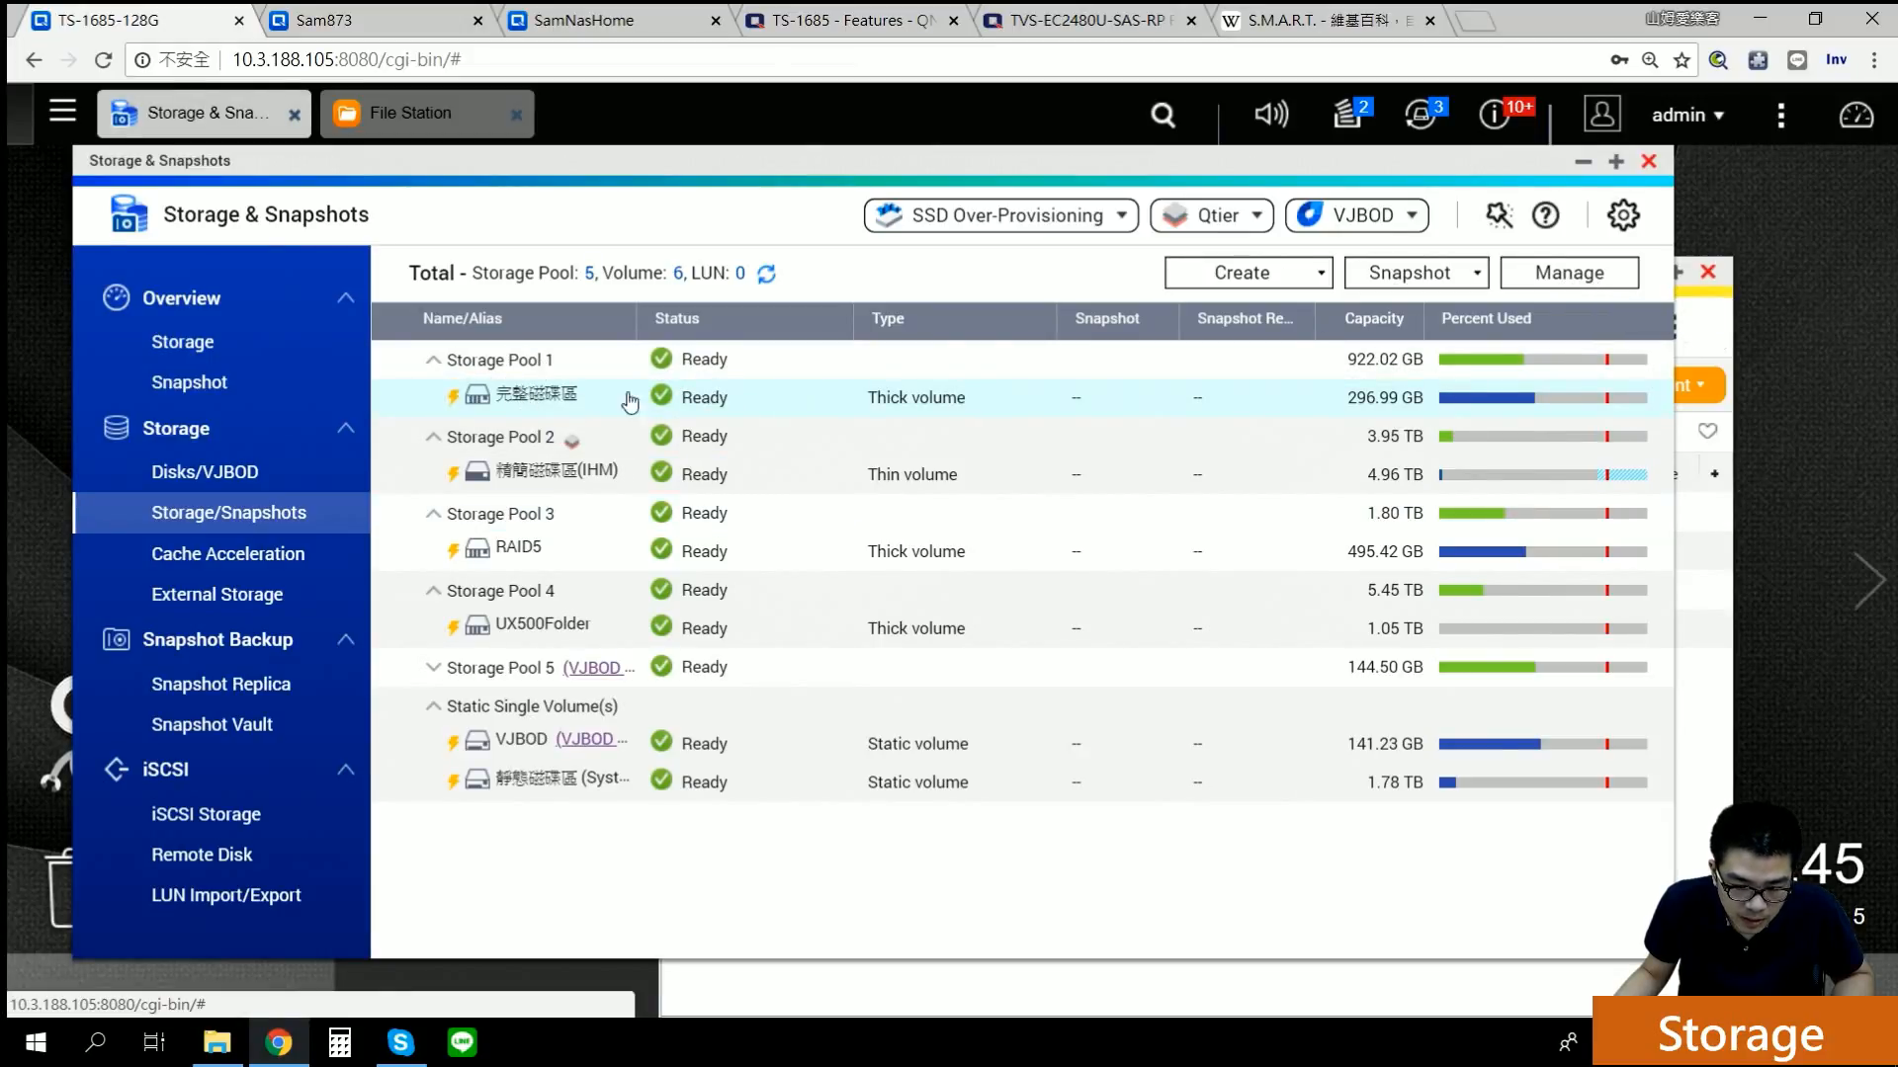
click(1575, 283)
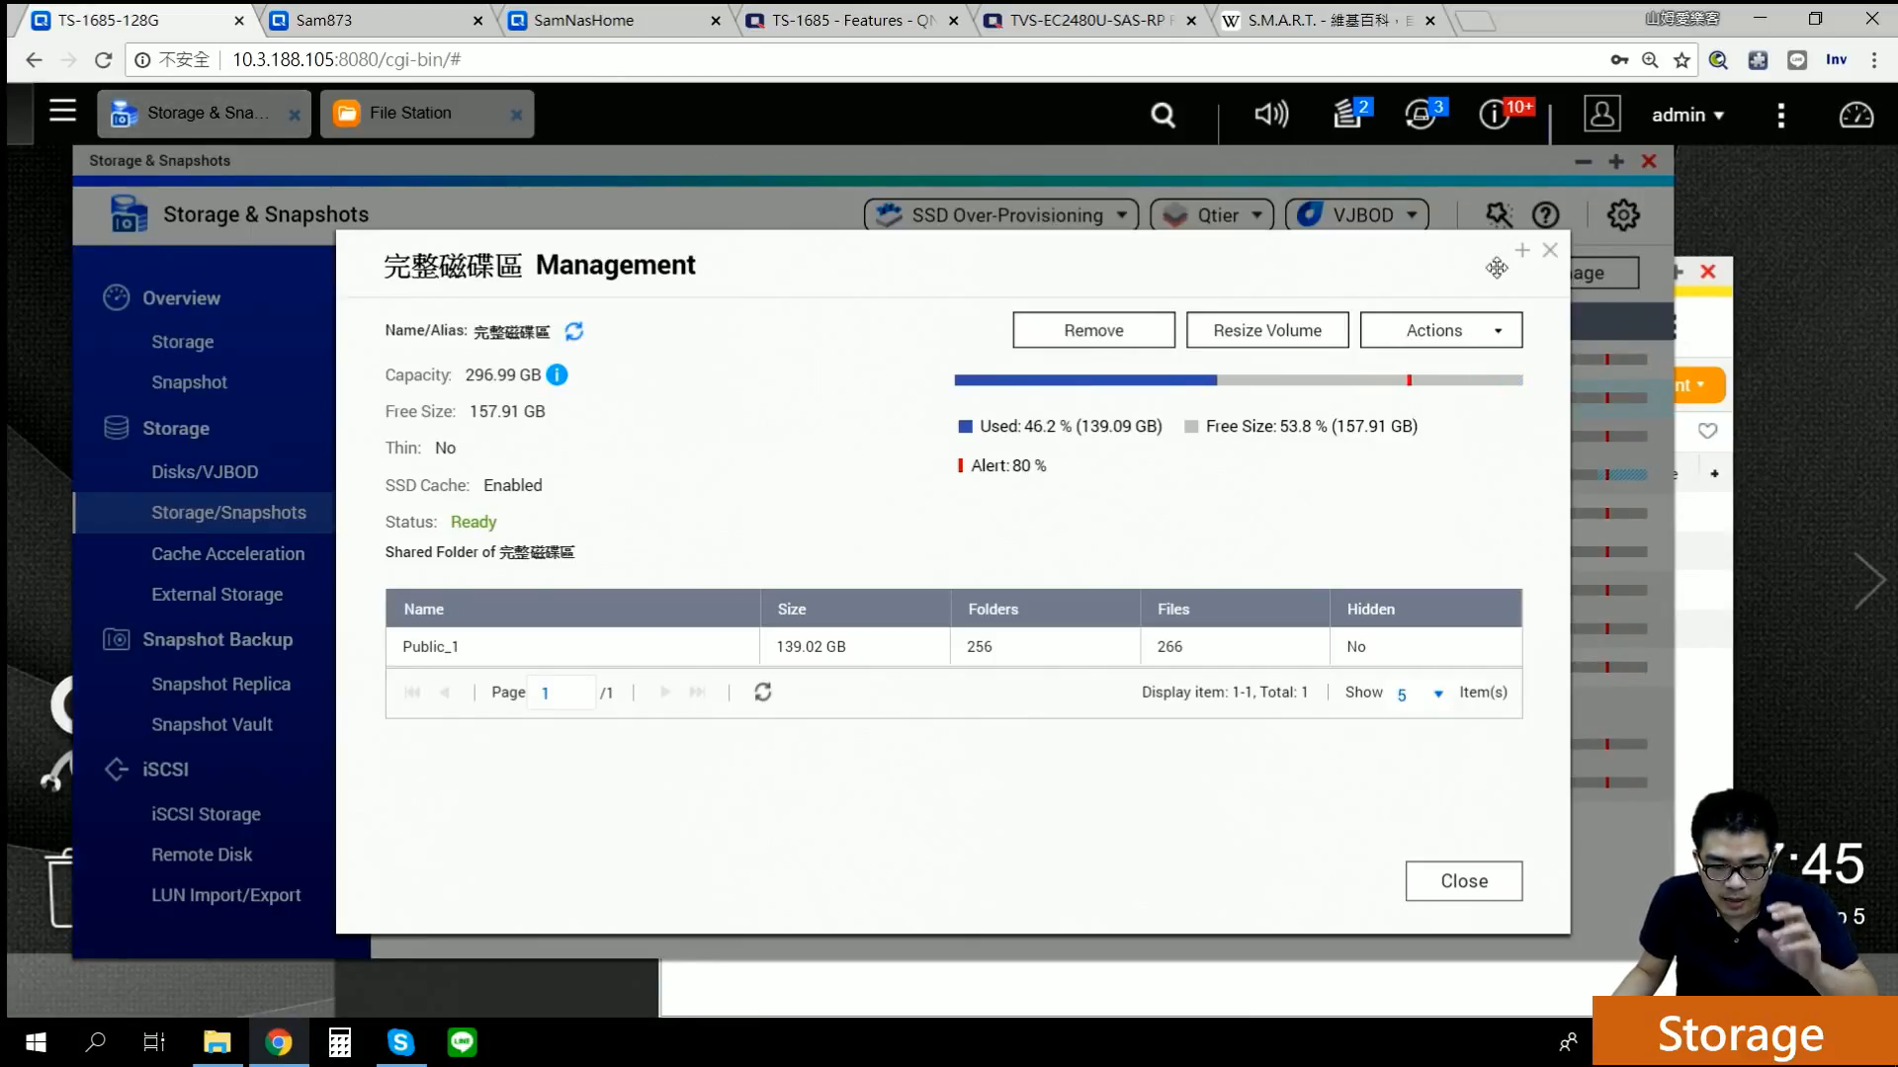
click(1550, 251)
click(559, 563)
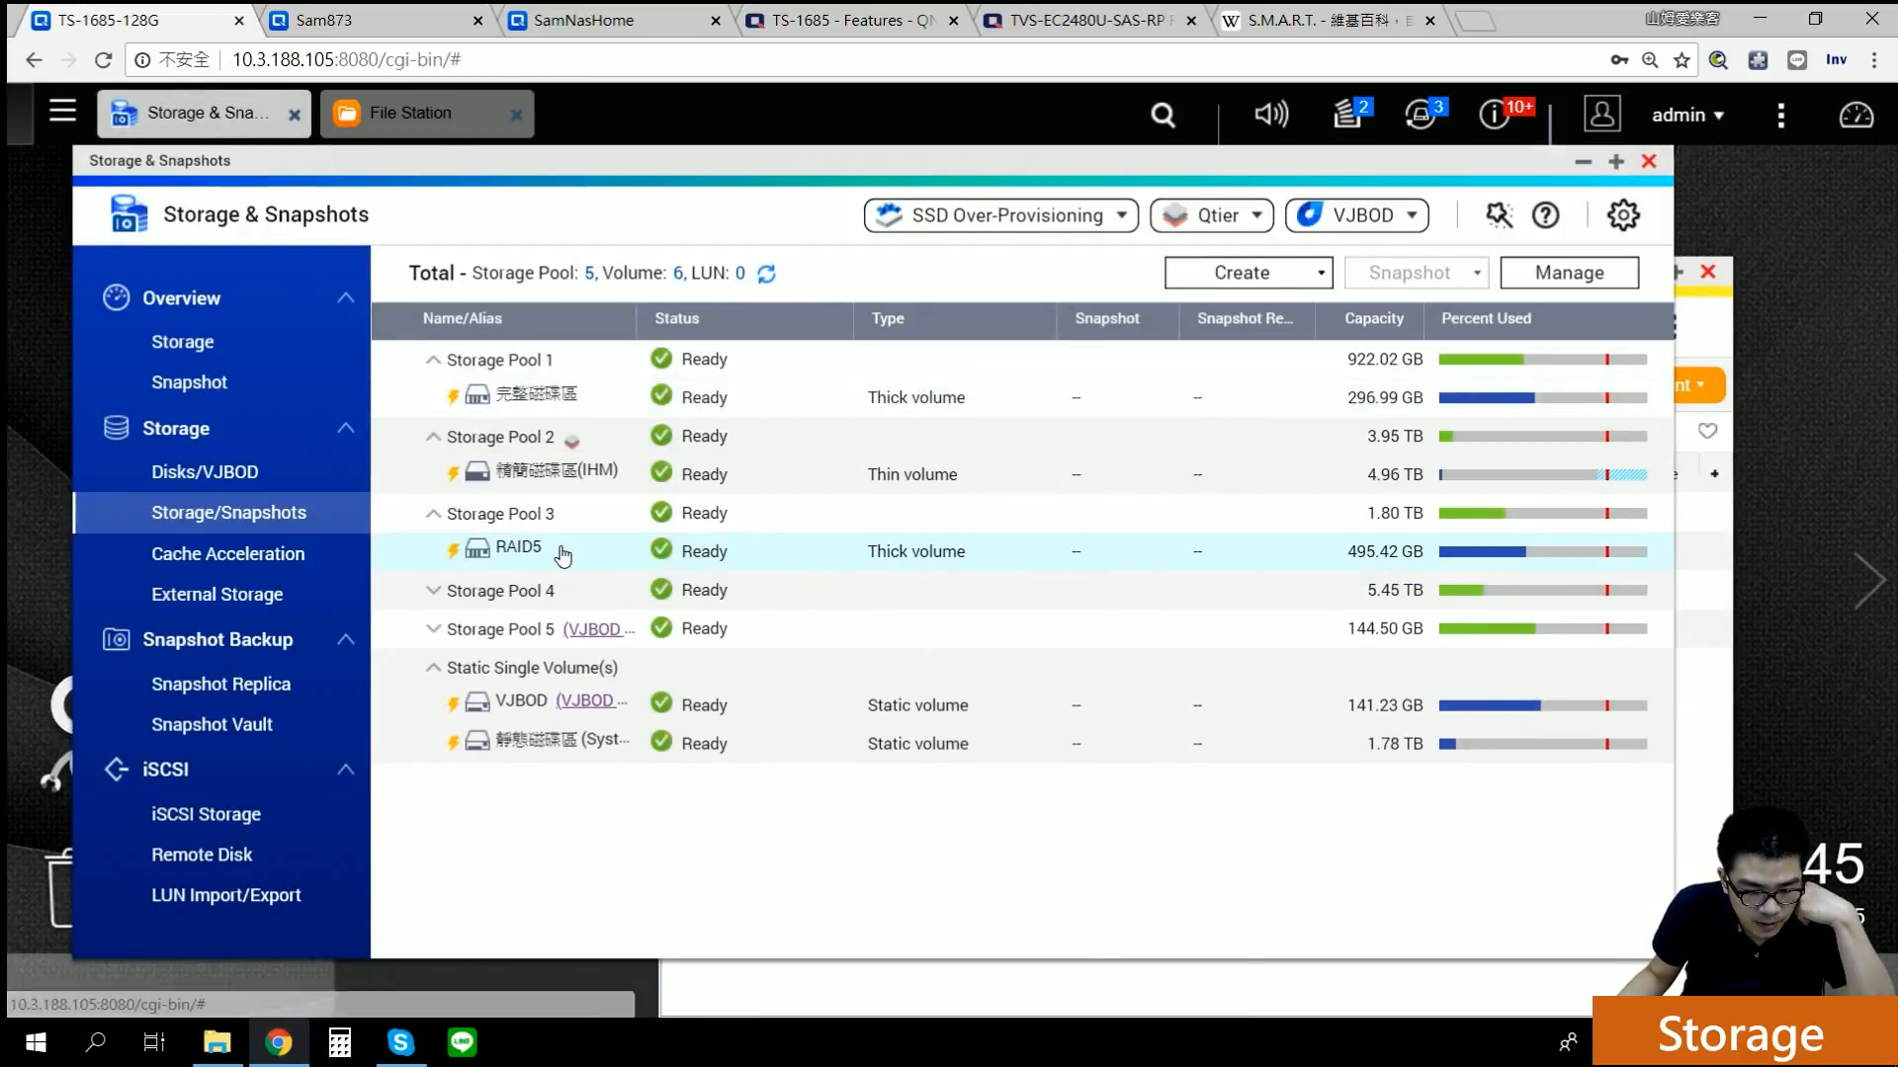
click(1580, 282)
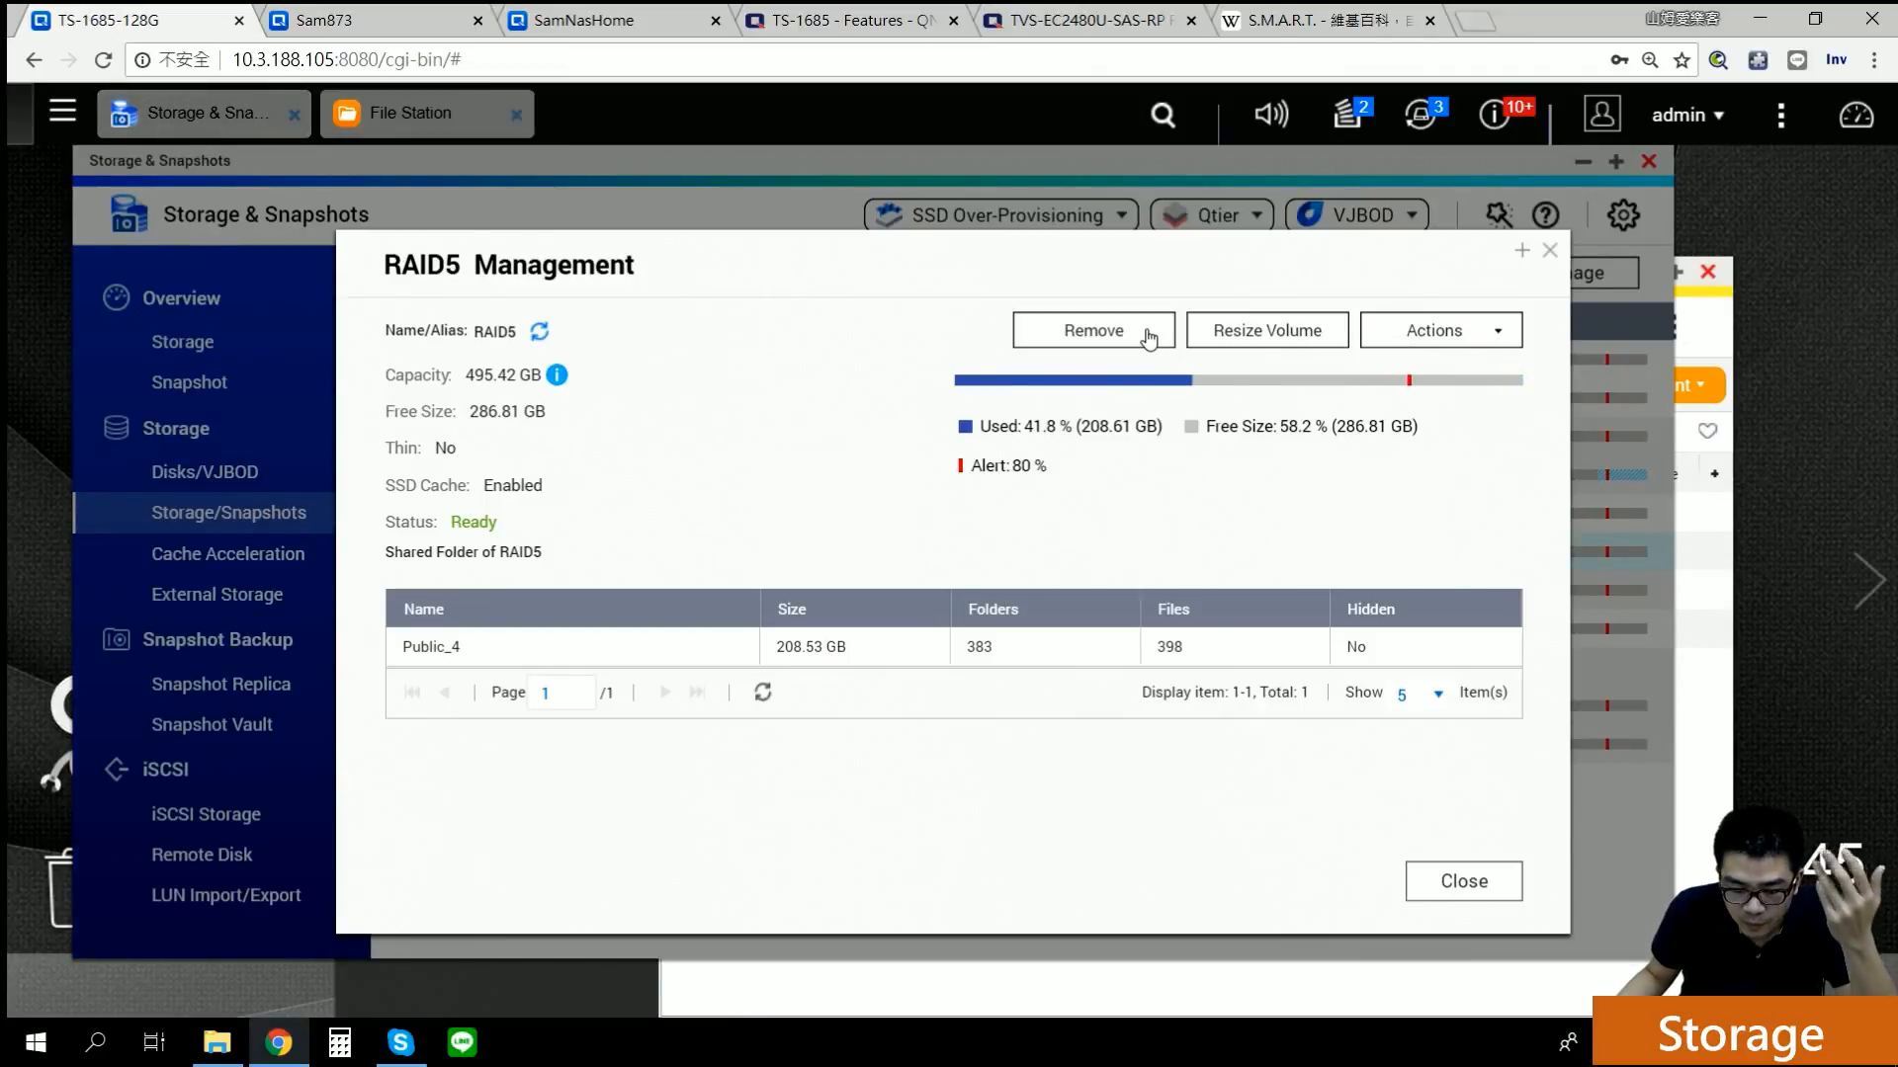
click(1255, 332)
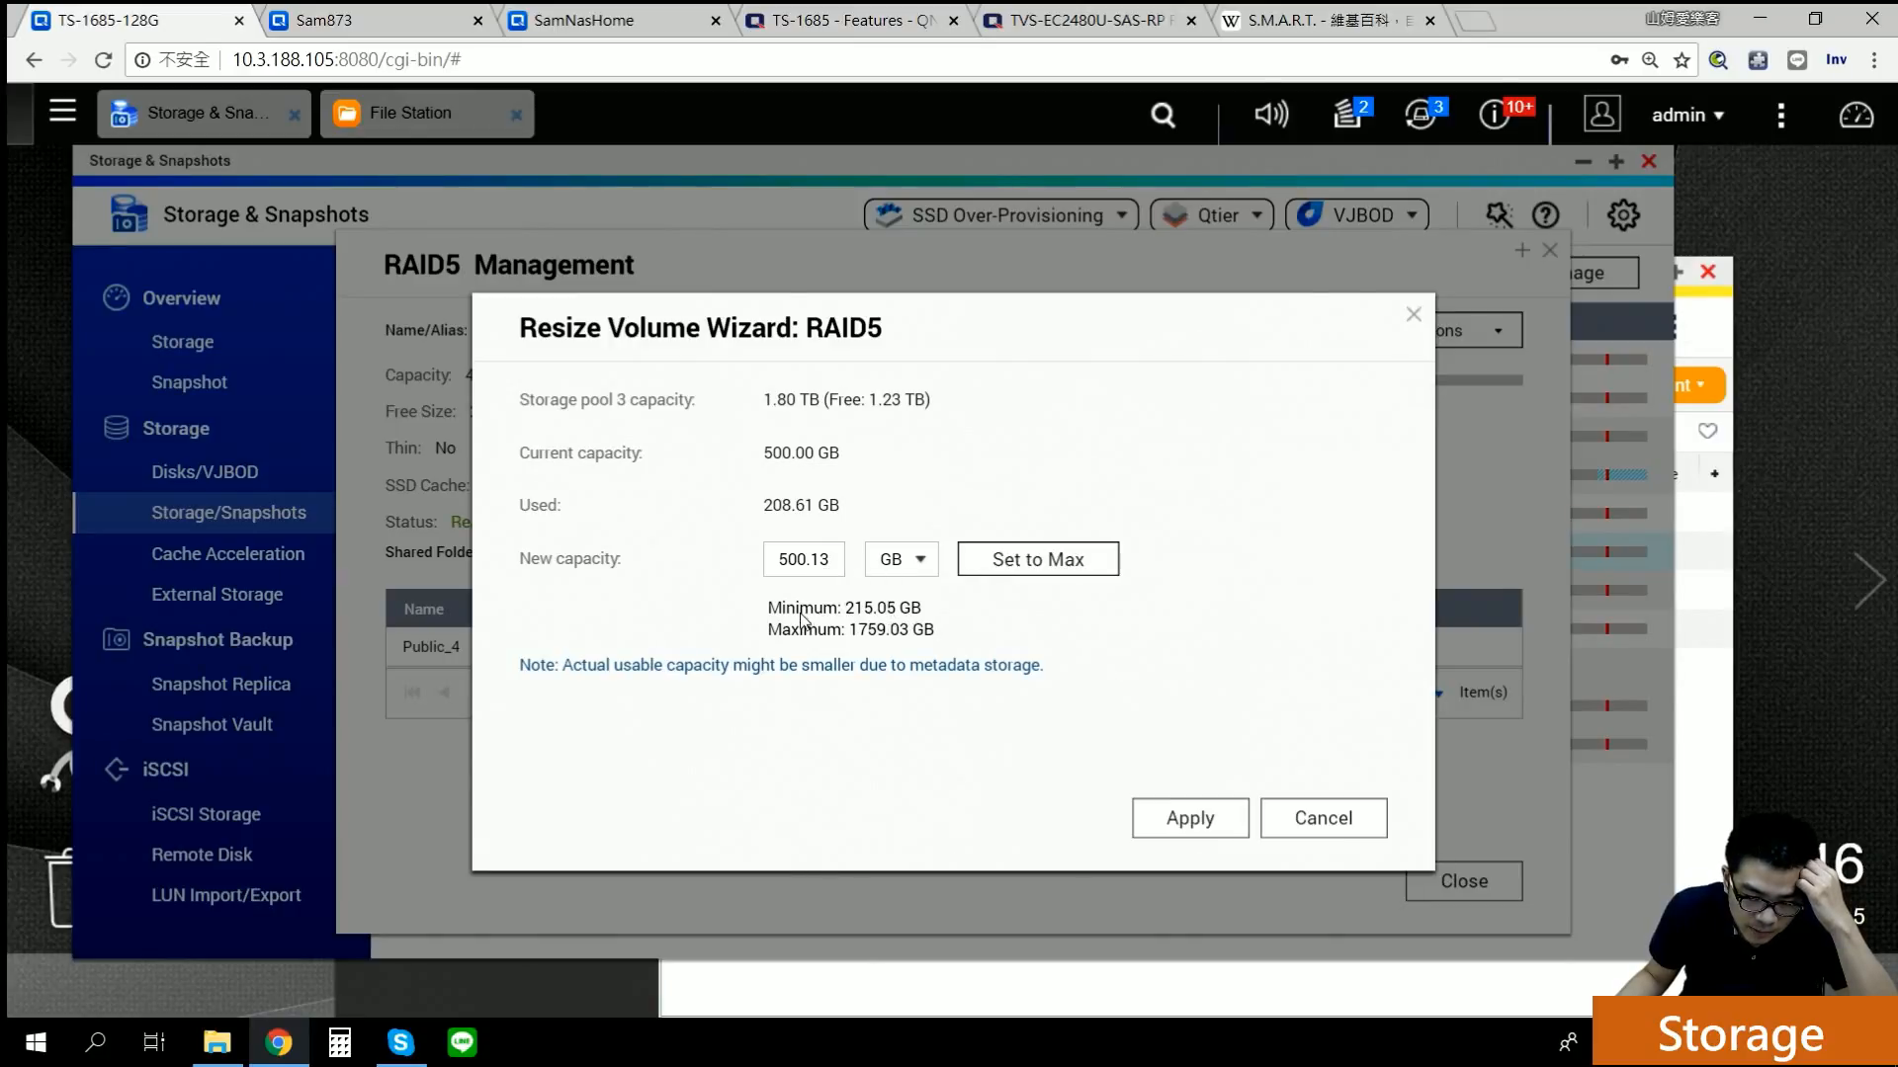
drag(776, 559, 876, 569)
Step: Cancel the resize and rename the RAID5 volume alias to RAID56
click(1213, 644)
click(1318, 821)
click(1470, 336)
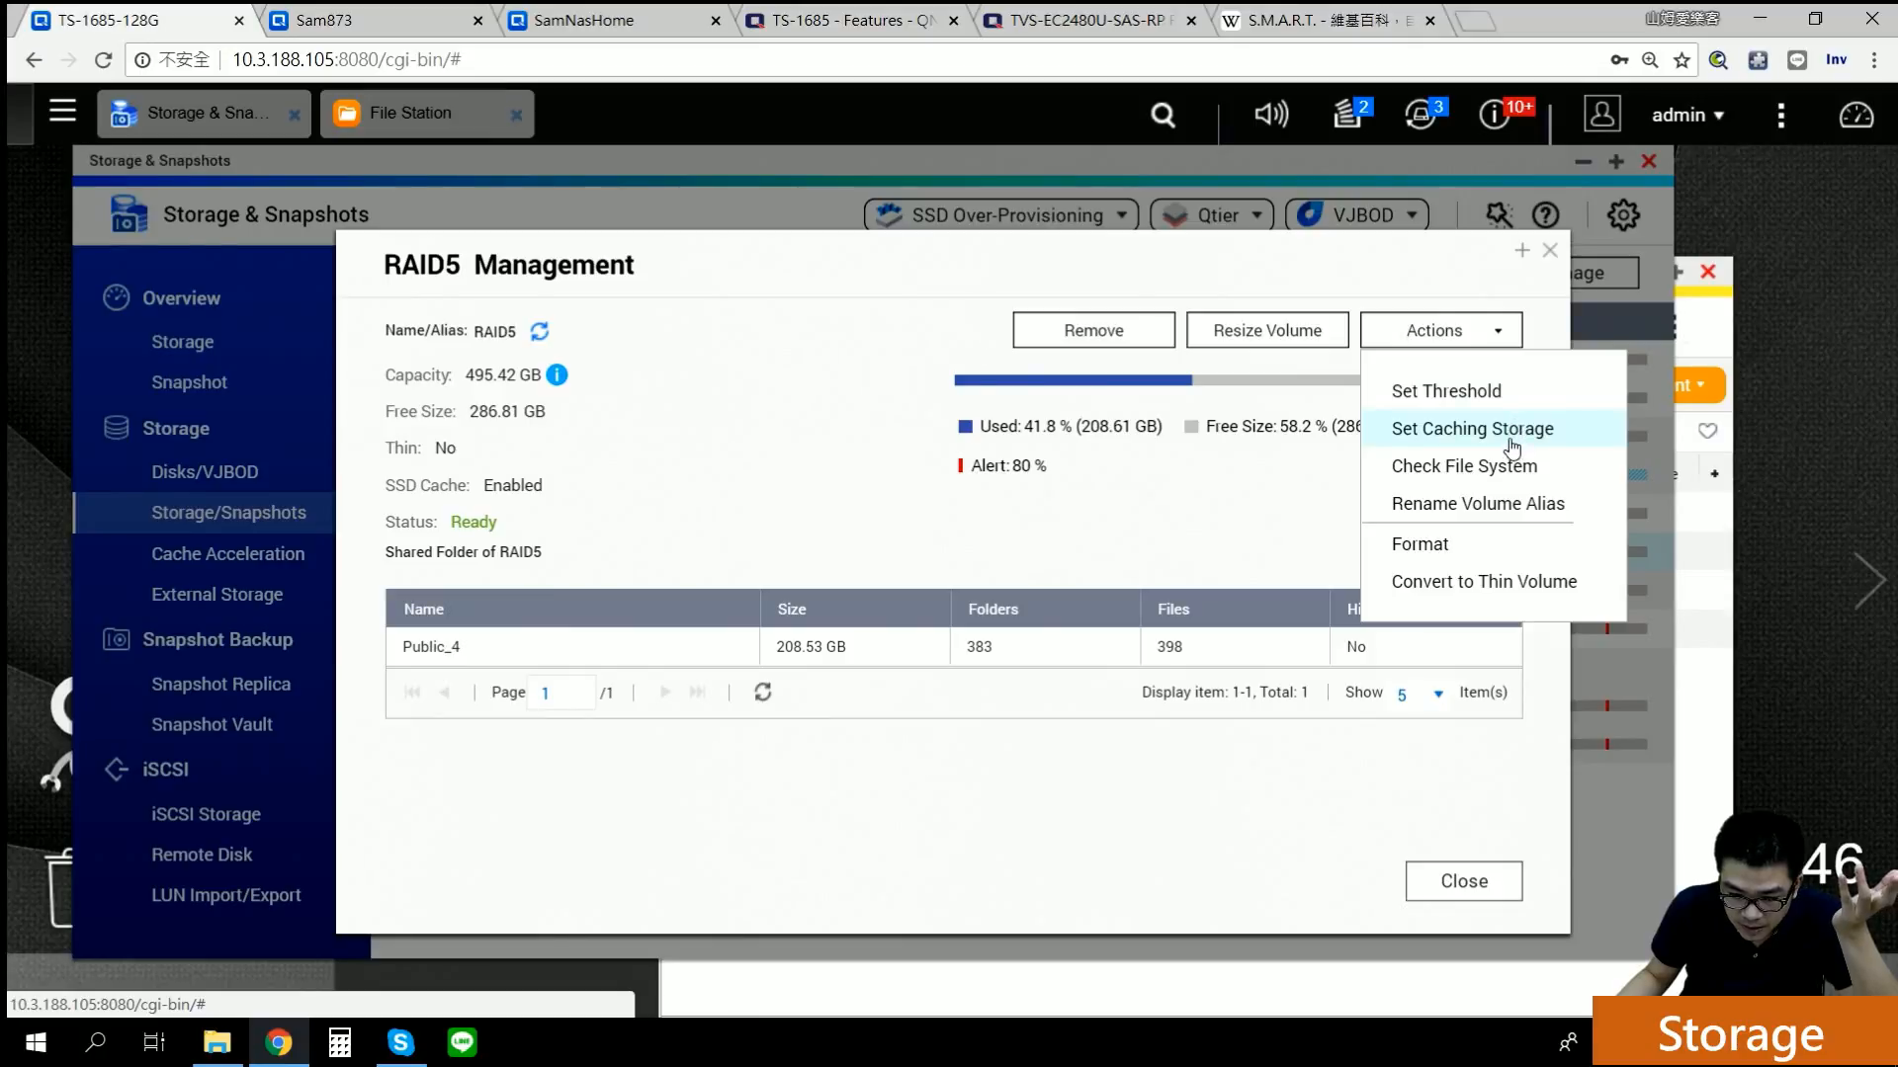
click(1517, 505)
click(944, 575)
text(6)
click(978, 644)
Step: Preview Convert to Thin Volume, cancel it, and close the RAID56 management window
click(1454, 336)
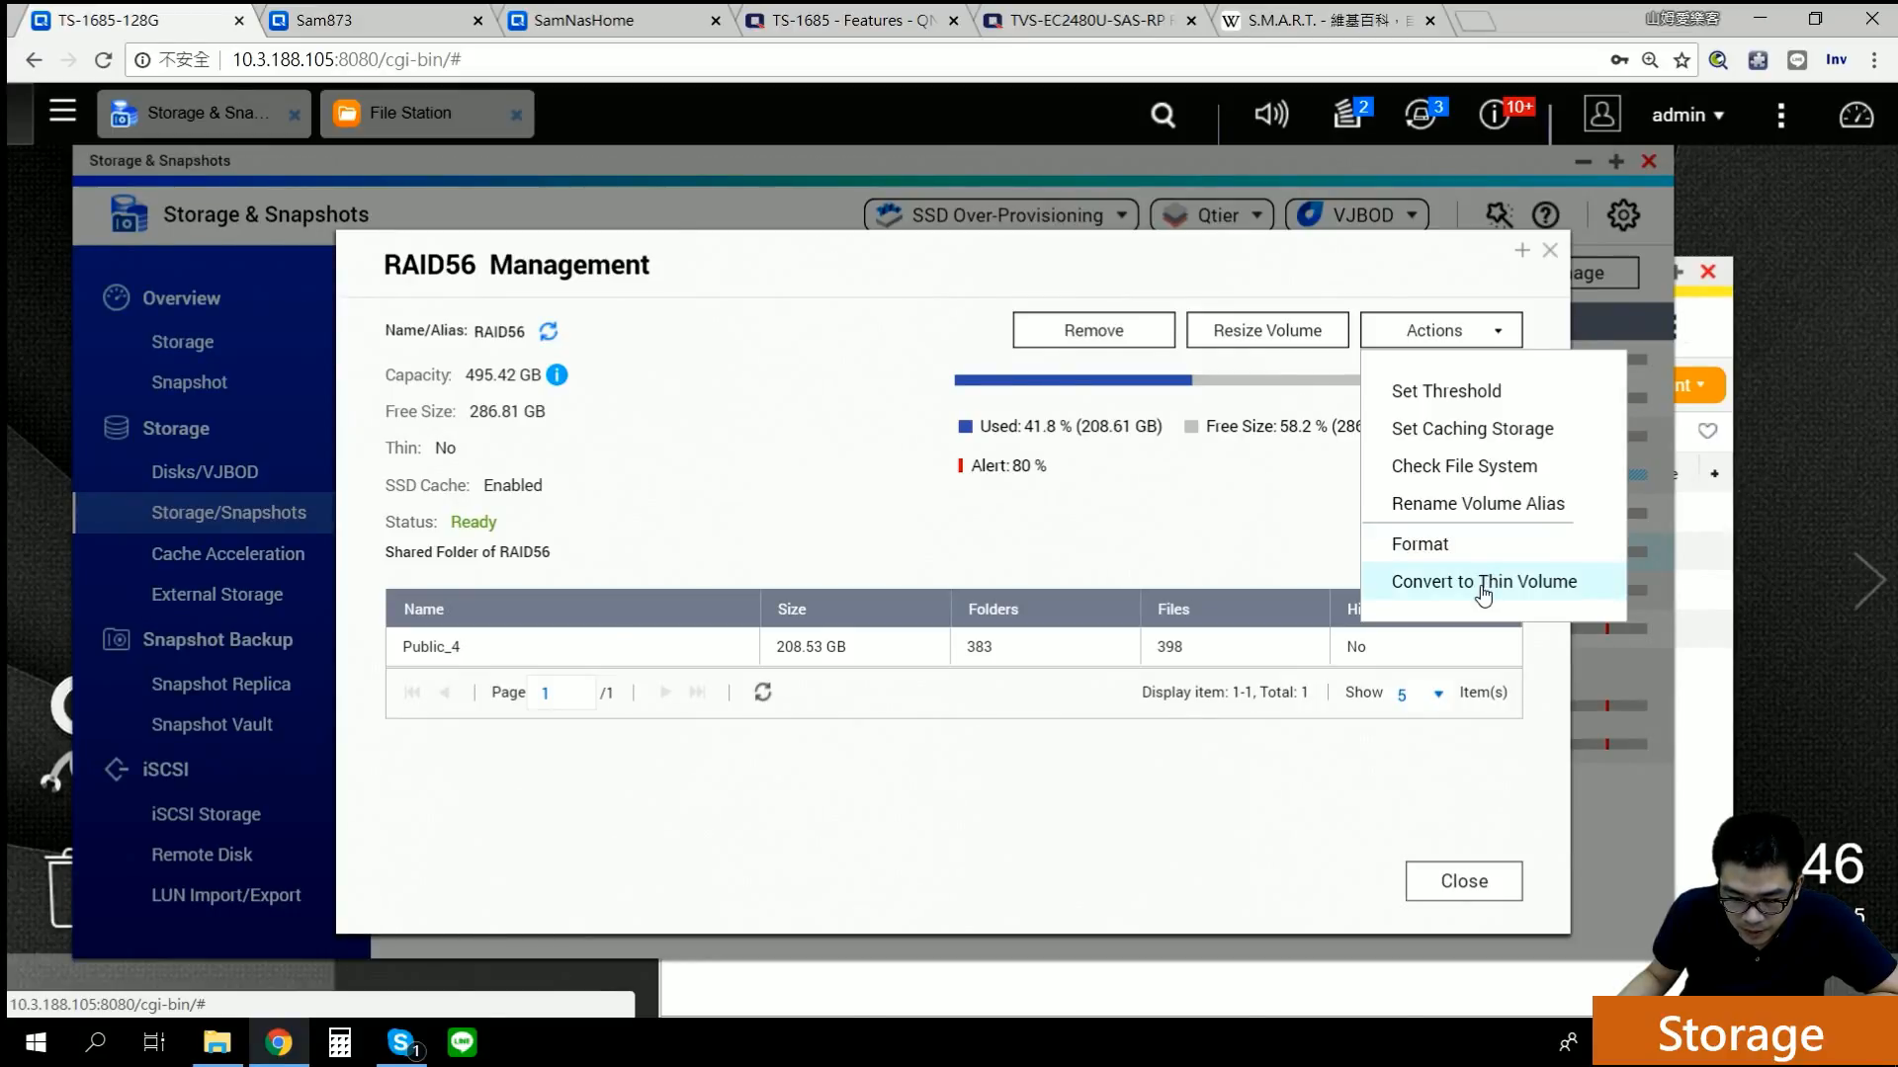
click(1482, 583)
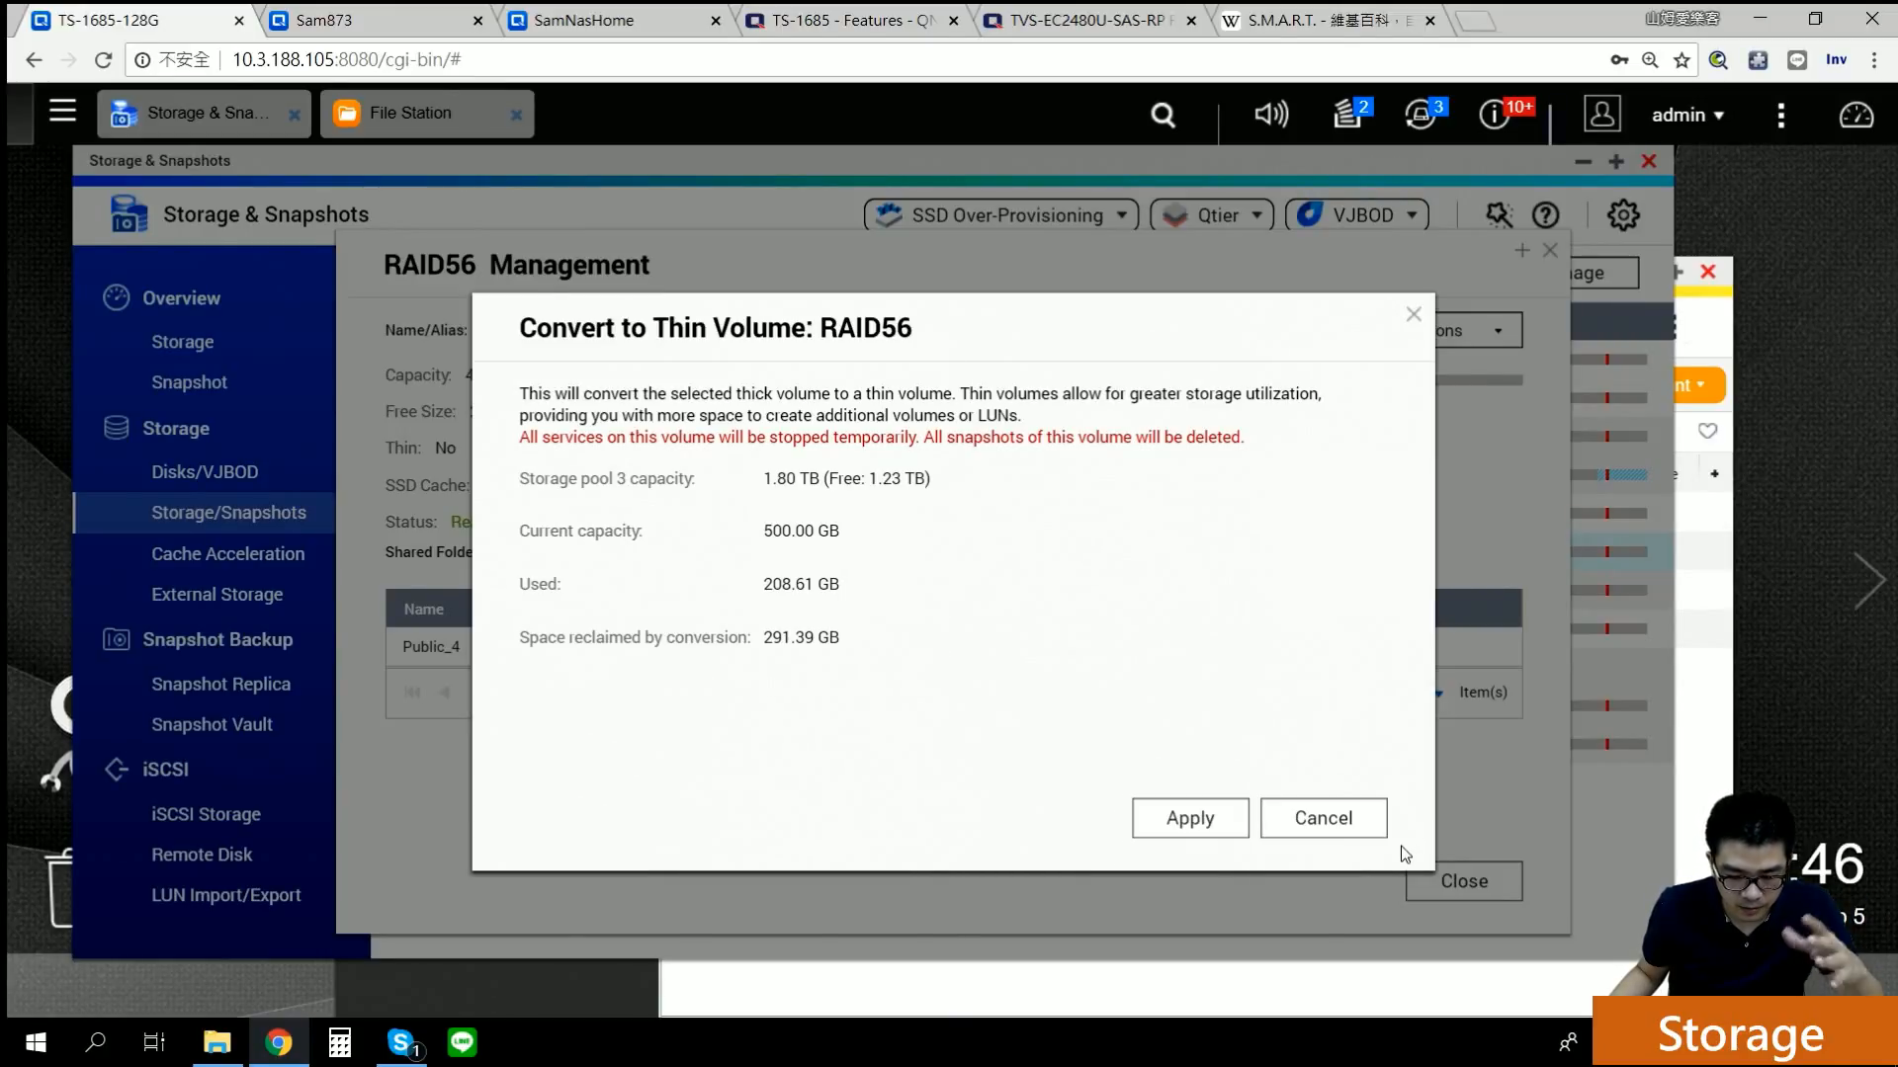
click(1349, 816)
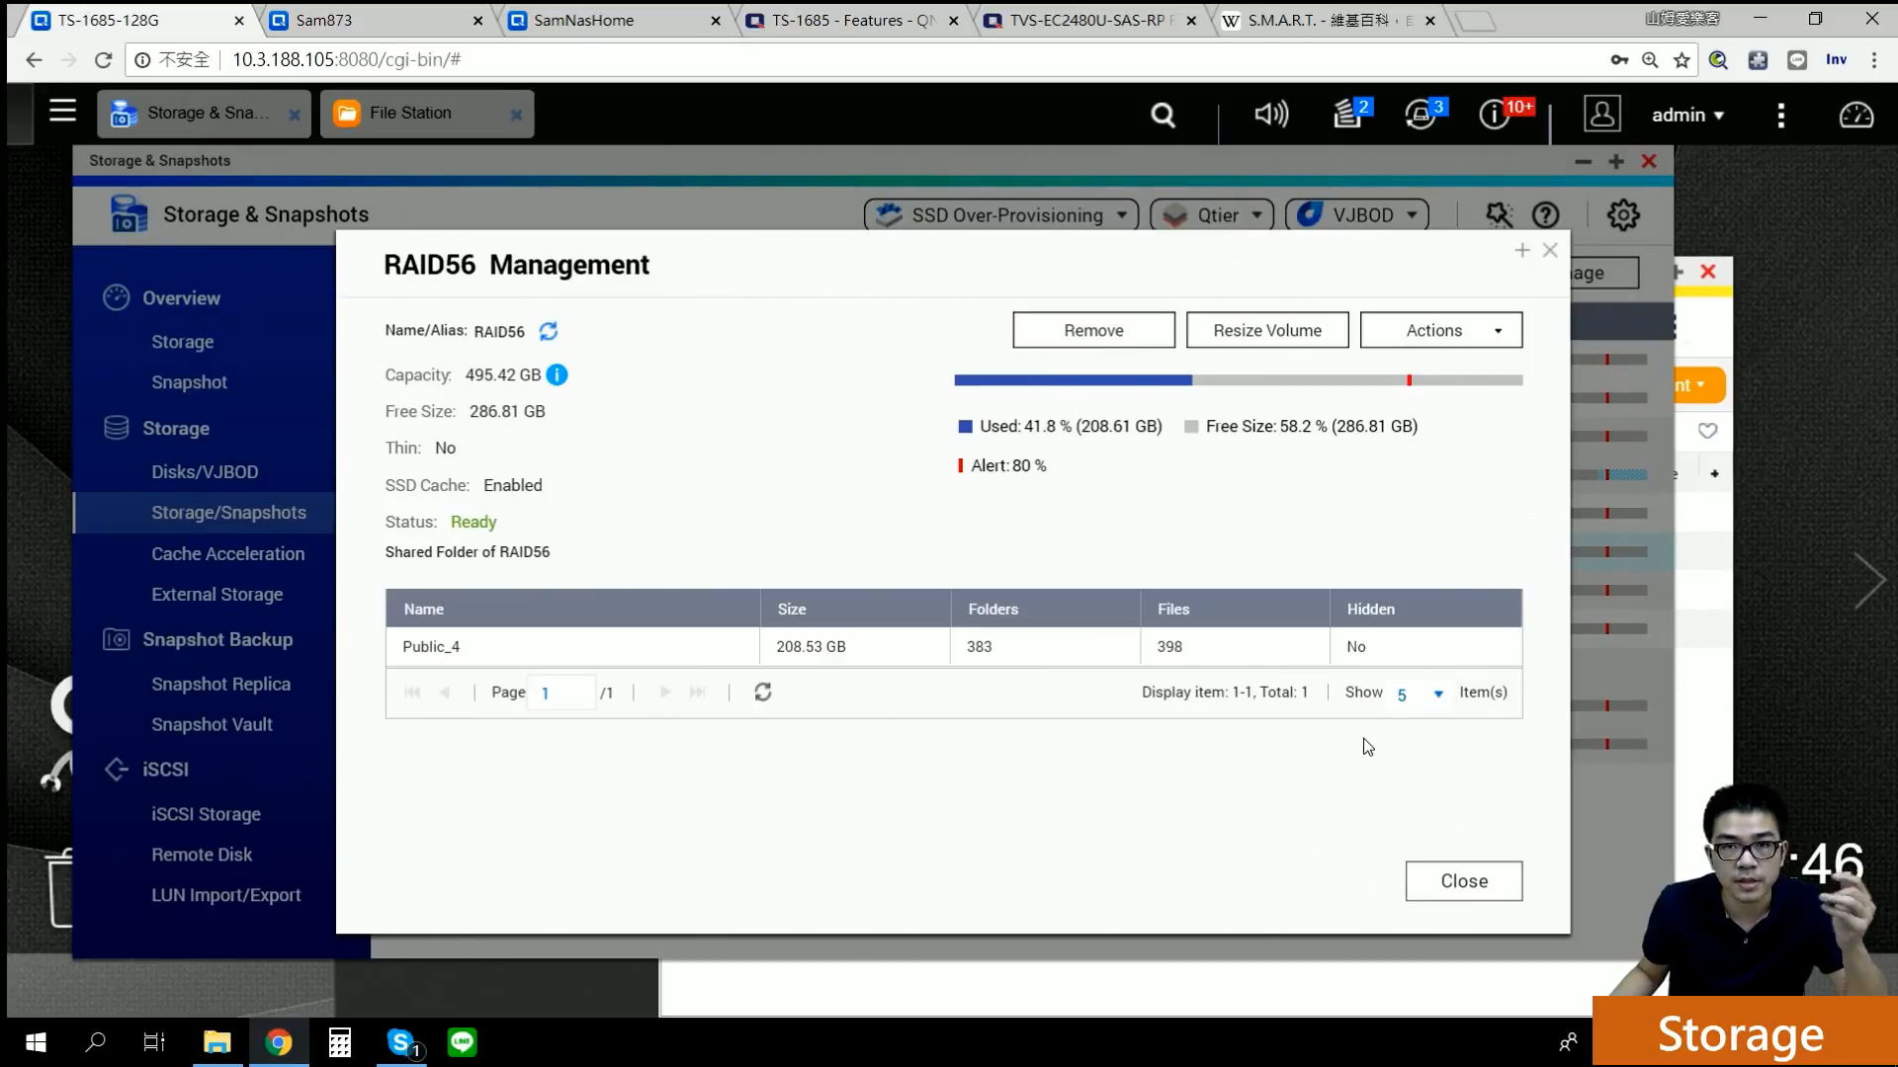
click(1448, 330)
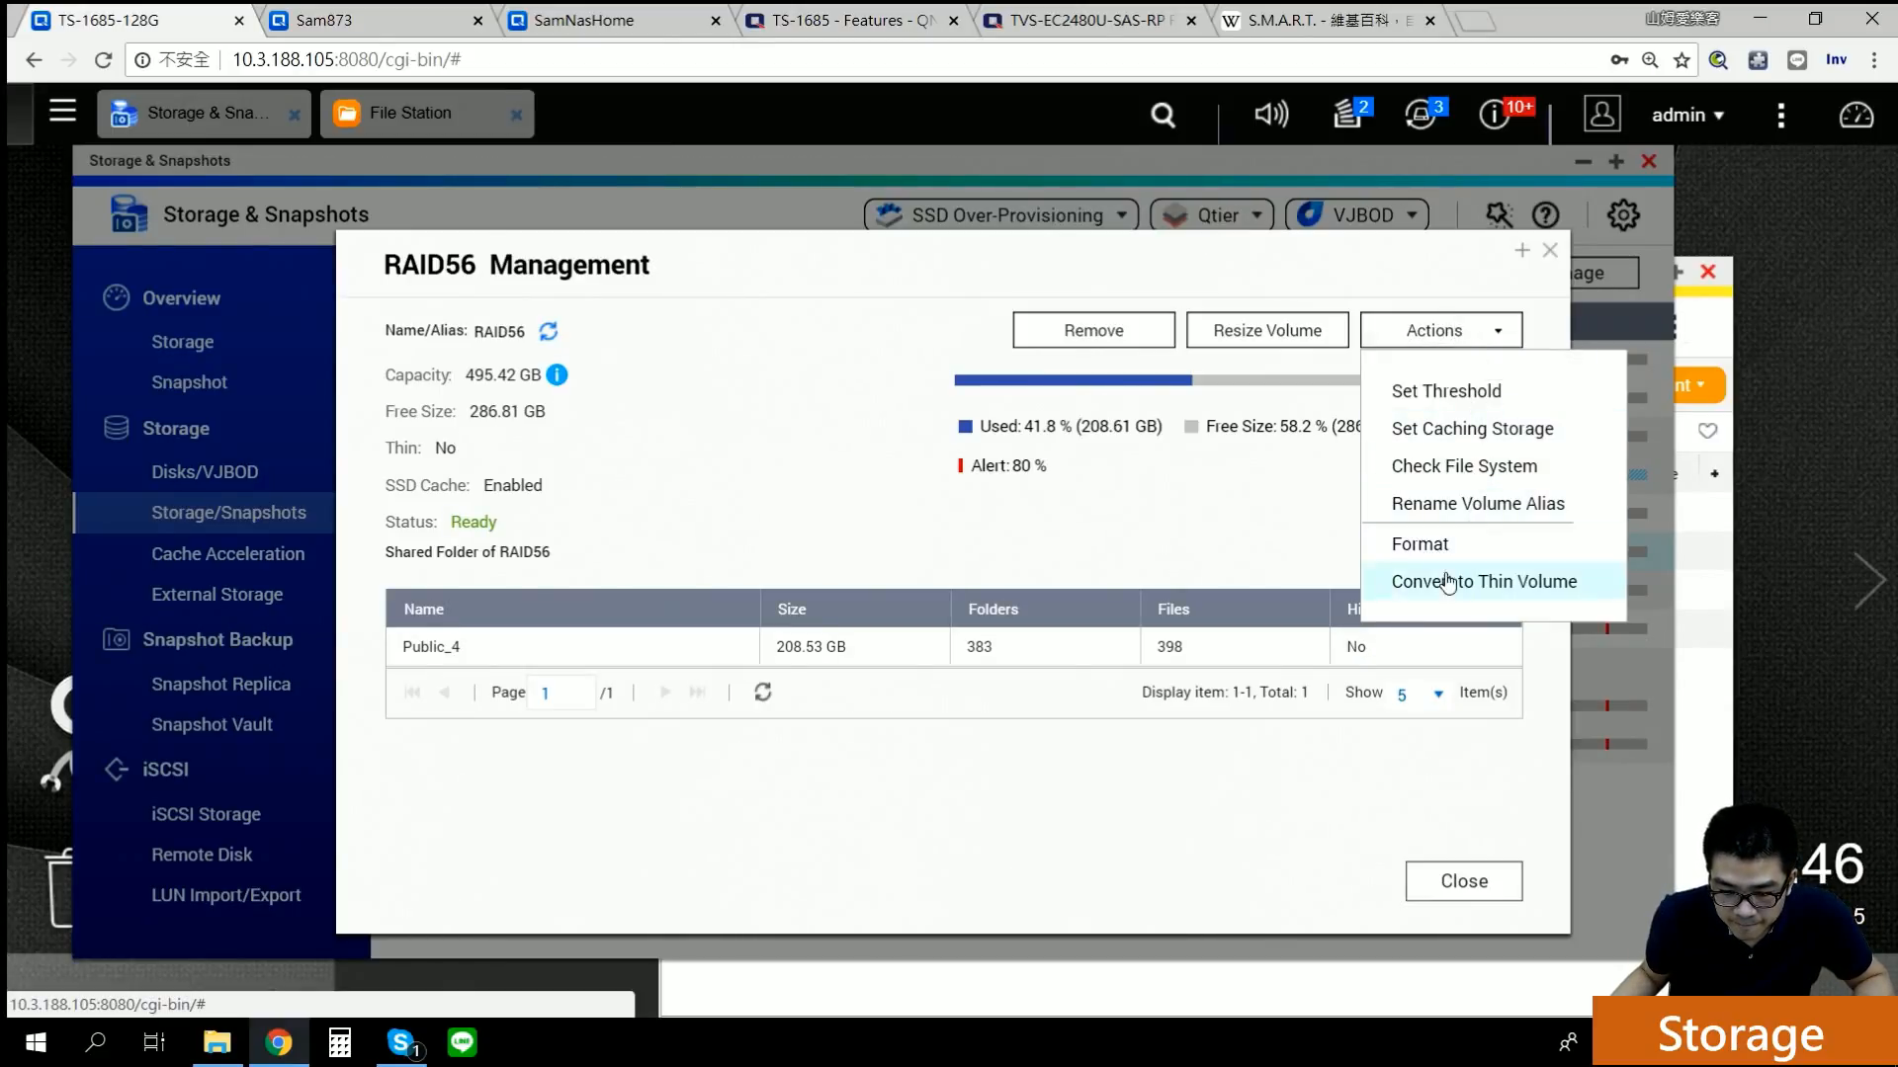
click(1463, 881)
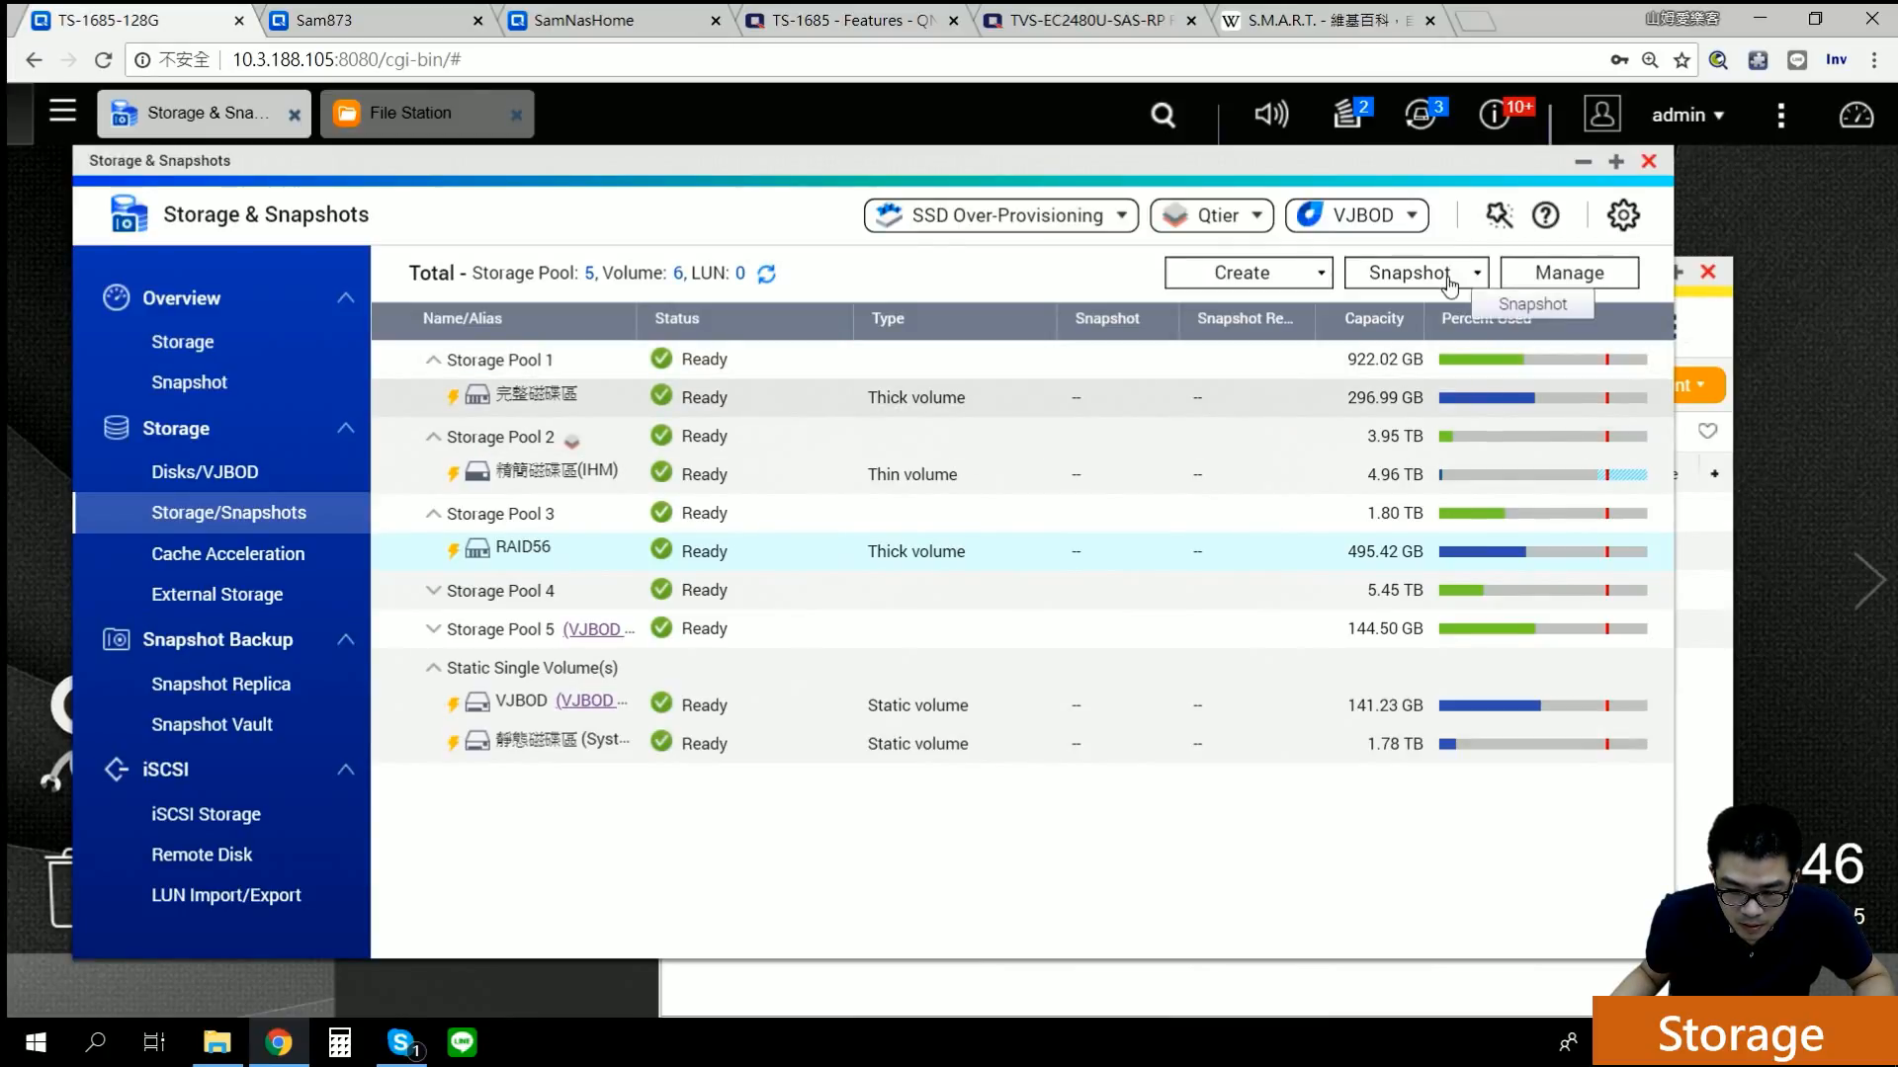
Step: Launch the Create Storage Pool Wizard from the Create menu
click(1313, 278)
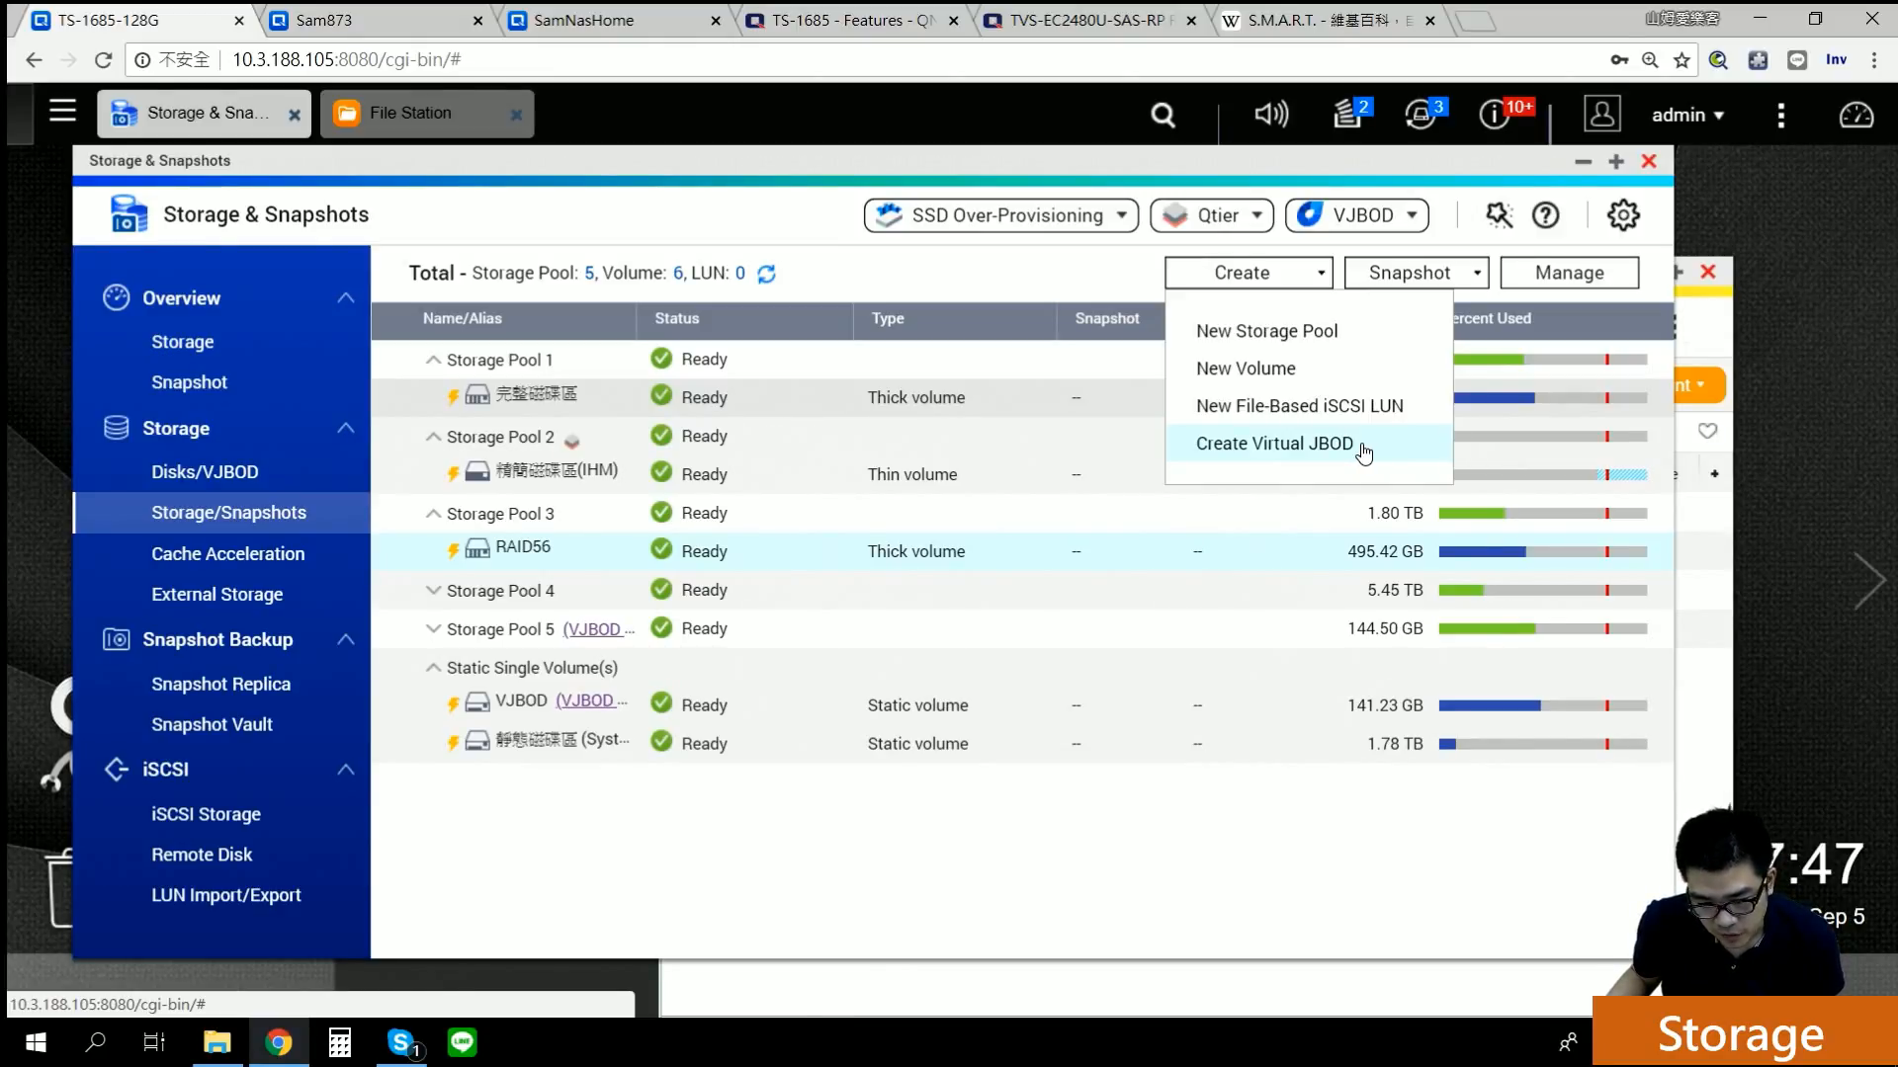
click(1340, 334)
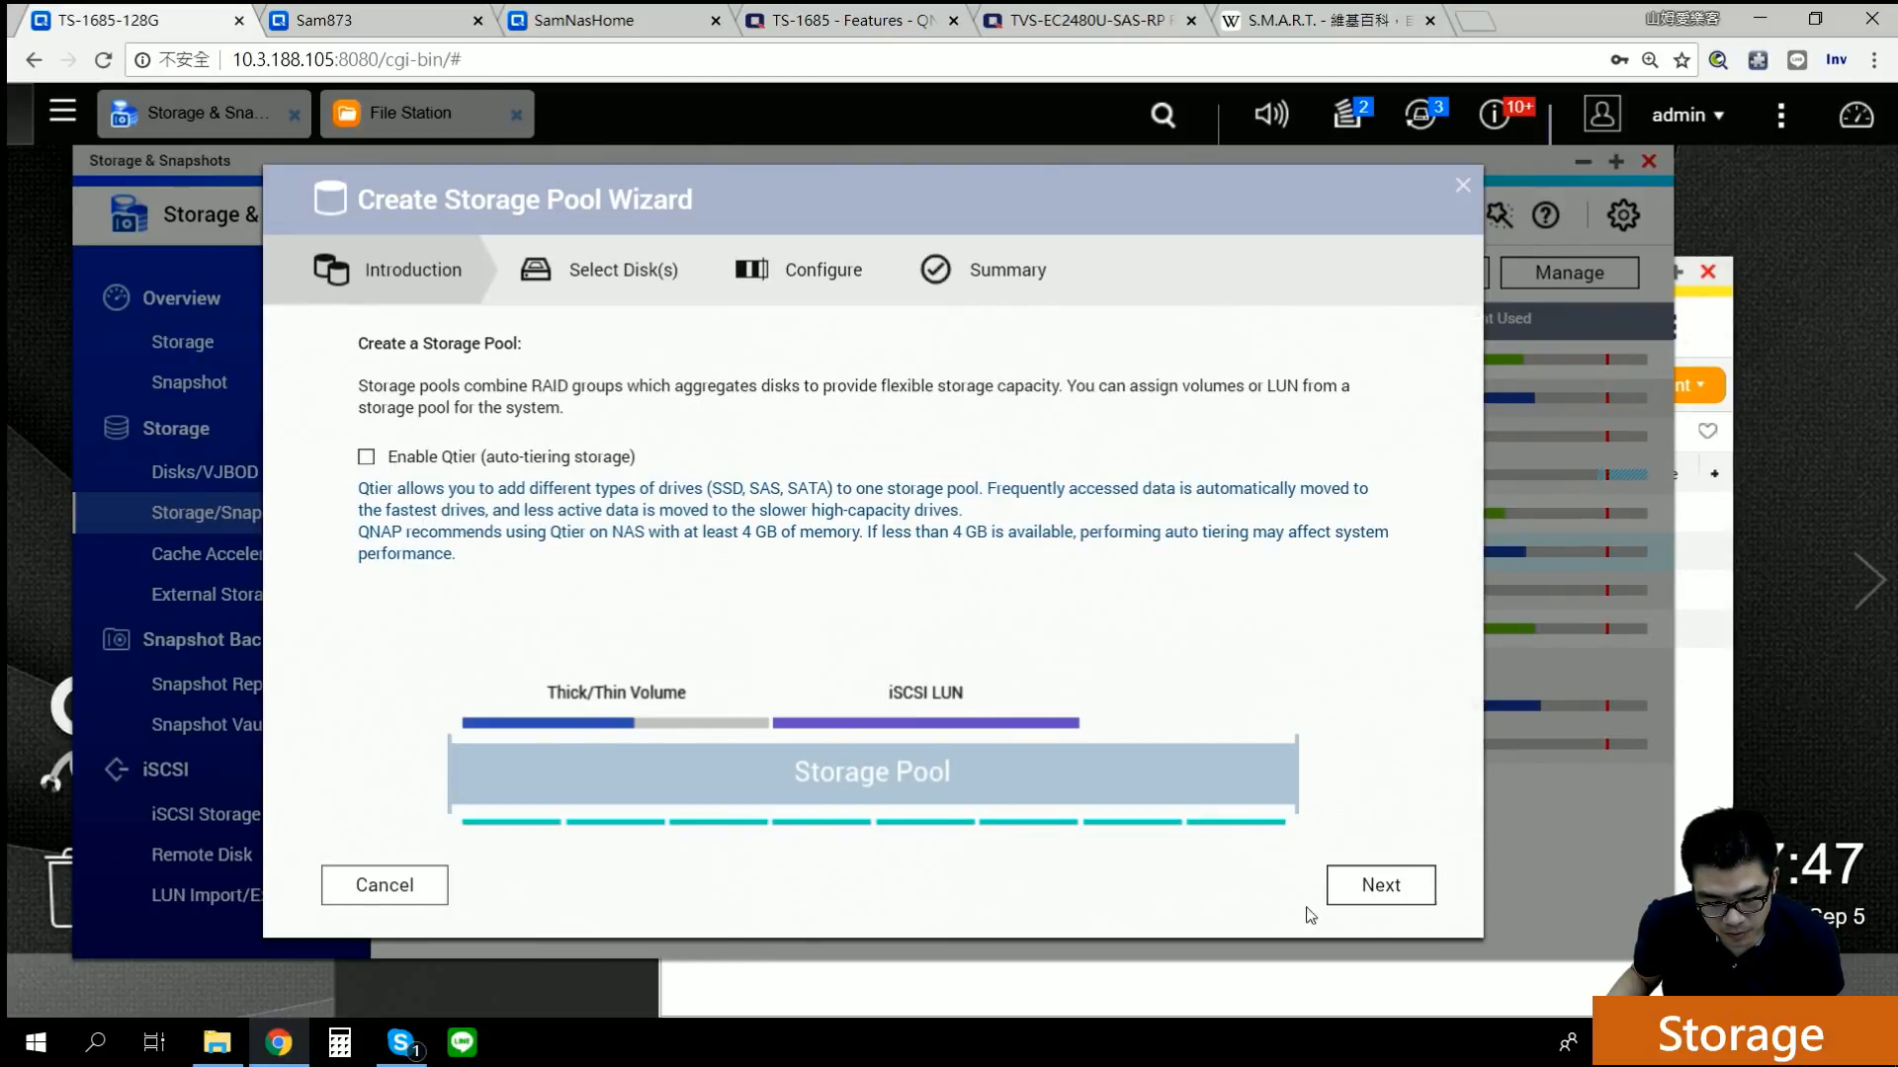
Step: Select Disks 8 and 9 as RAID 1, briefly trying Disk 10, with hot spare left at None
click(1367, 902)
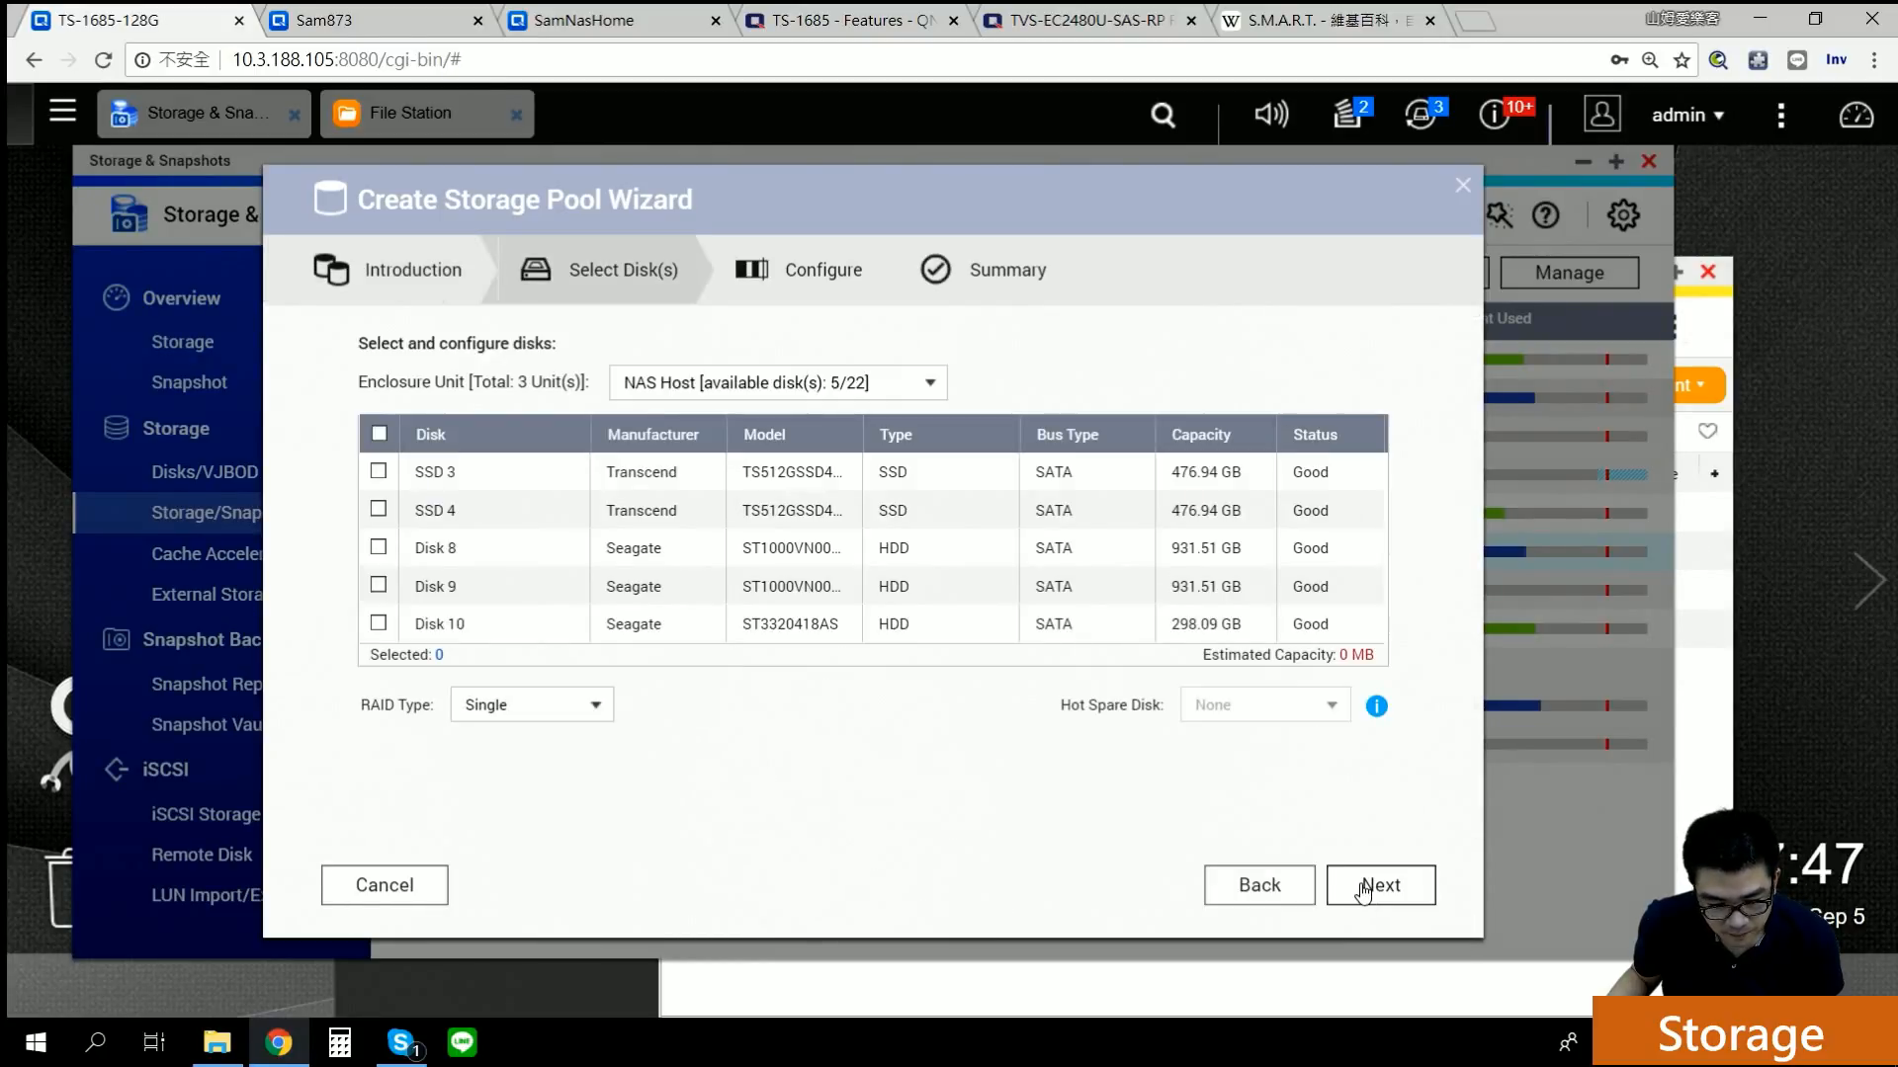
click(377, 548)
click(378, 585)
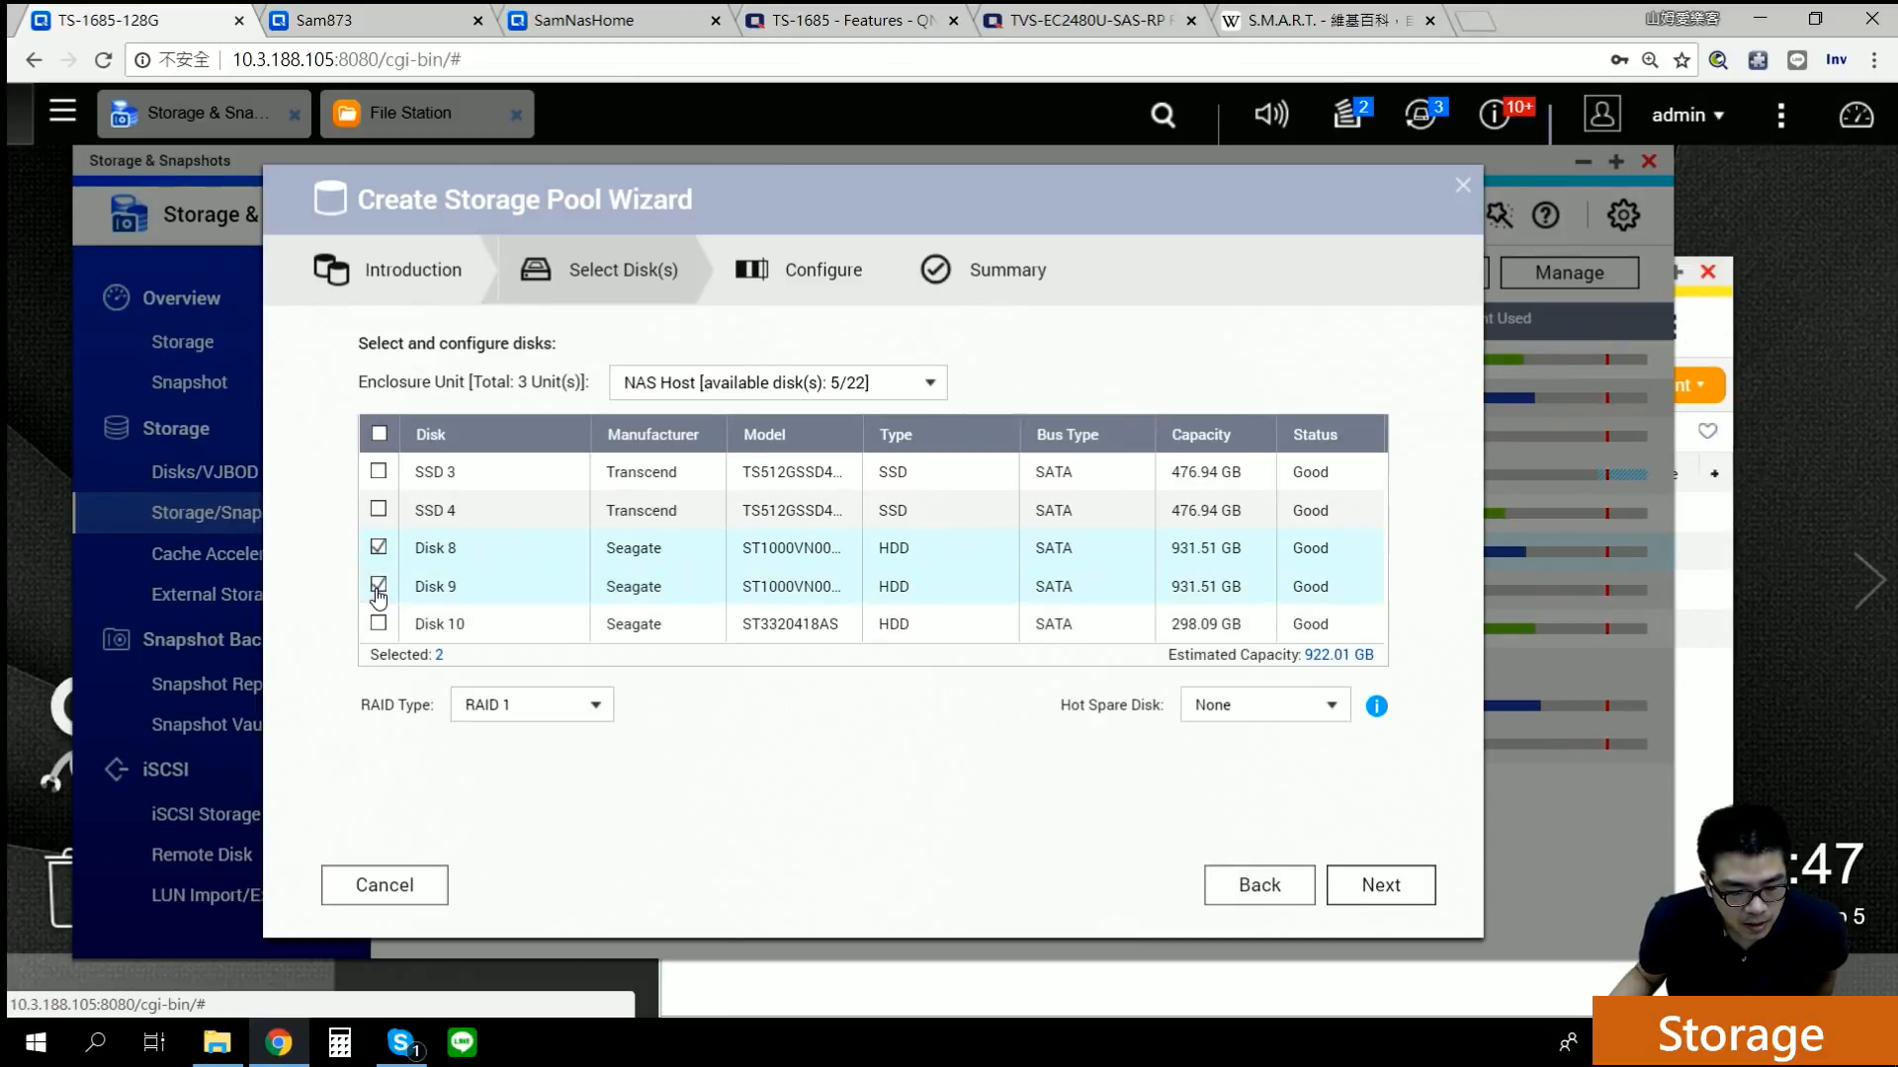
click(559, 716)
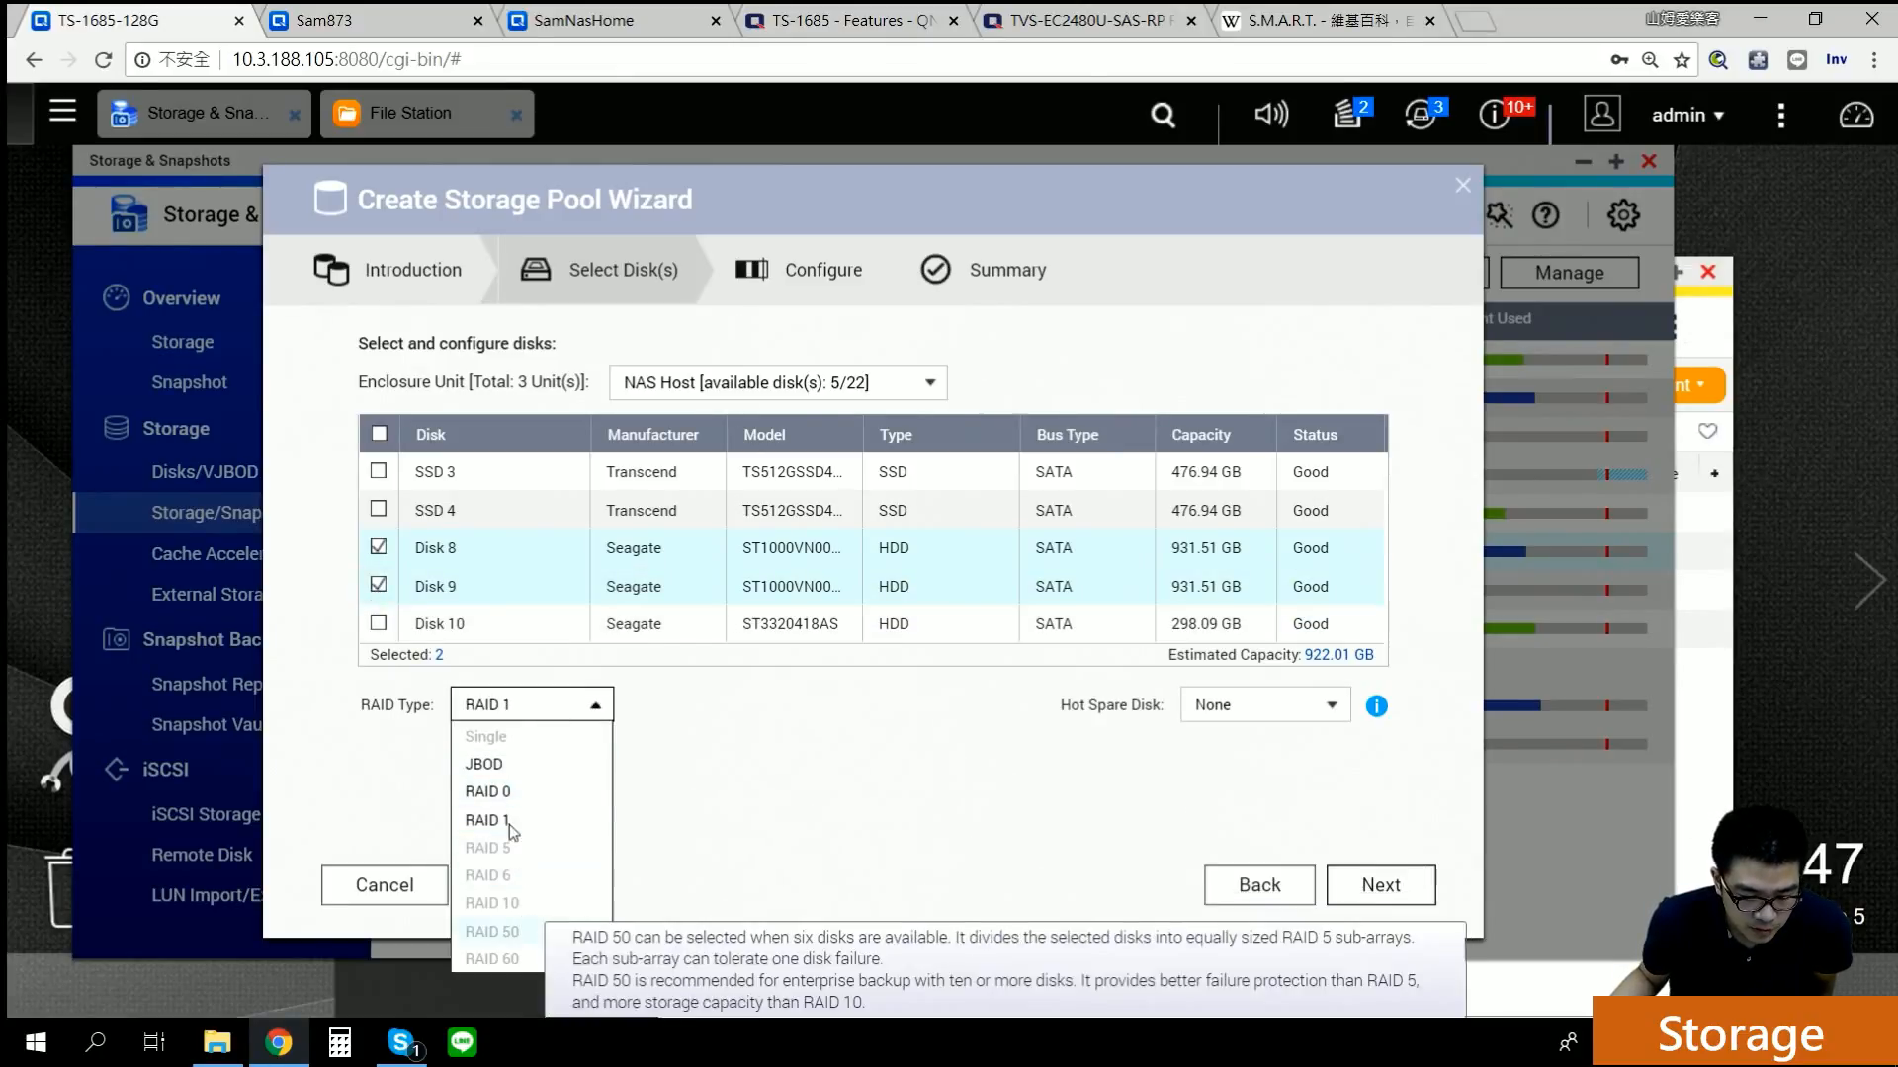
click(733, 811)
click(550, 706)
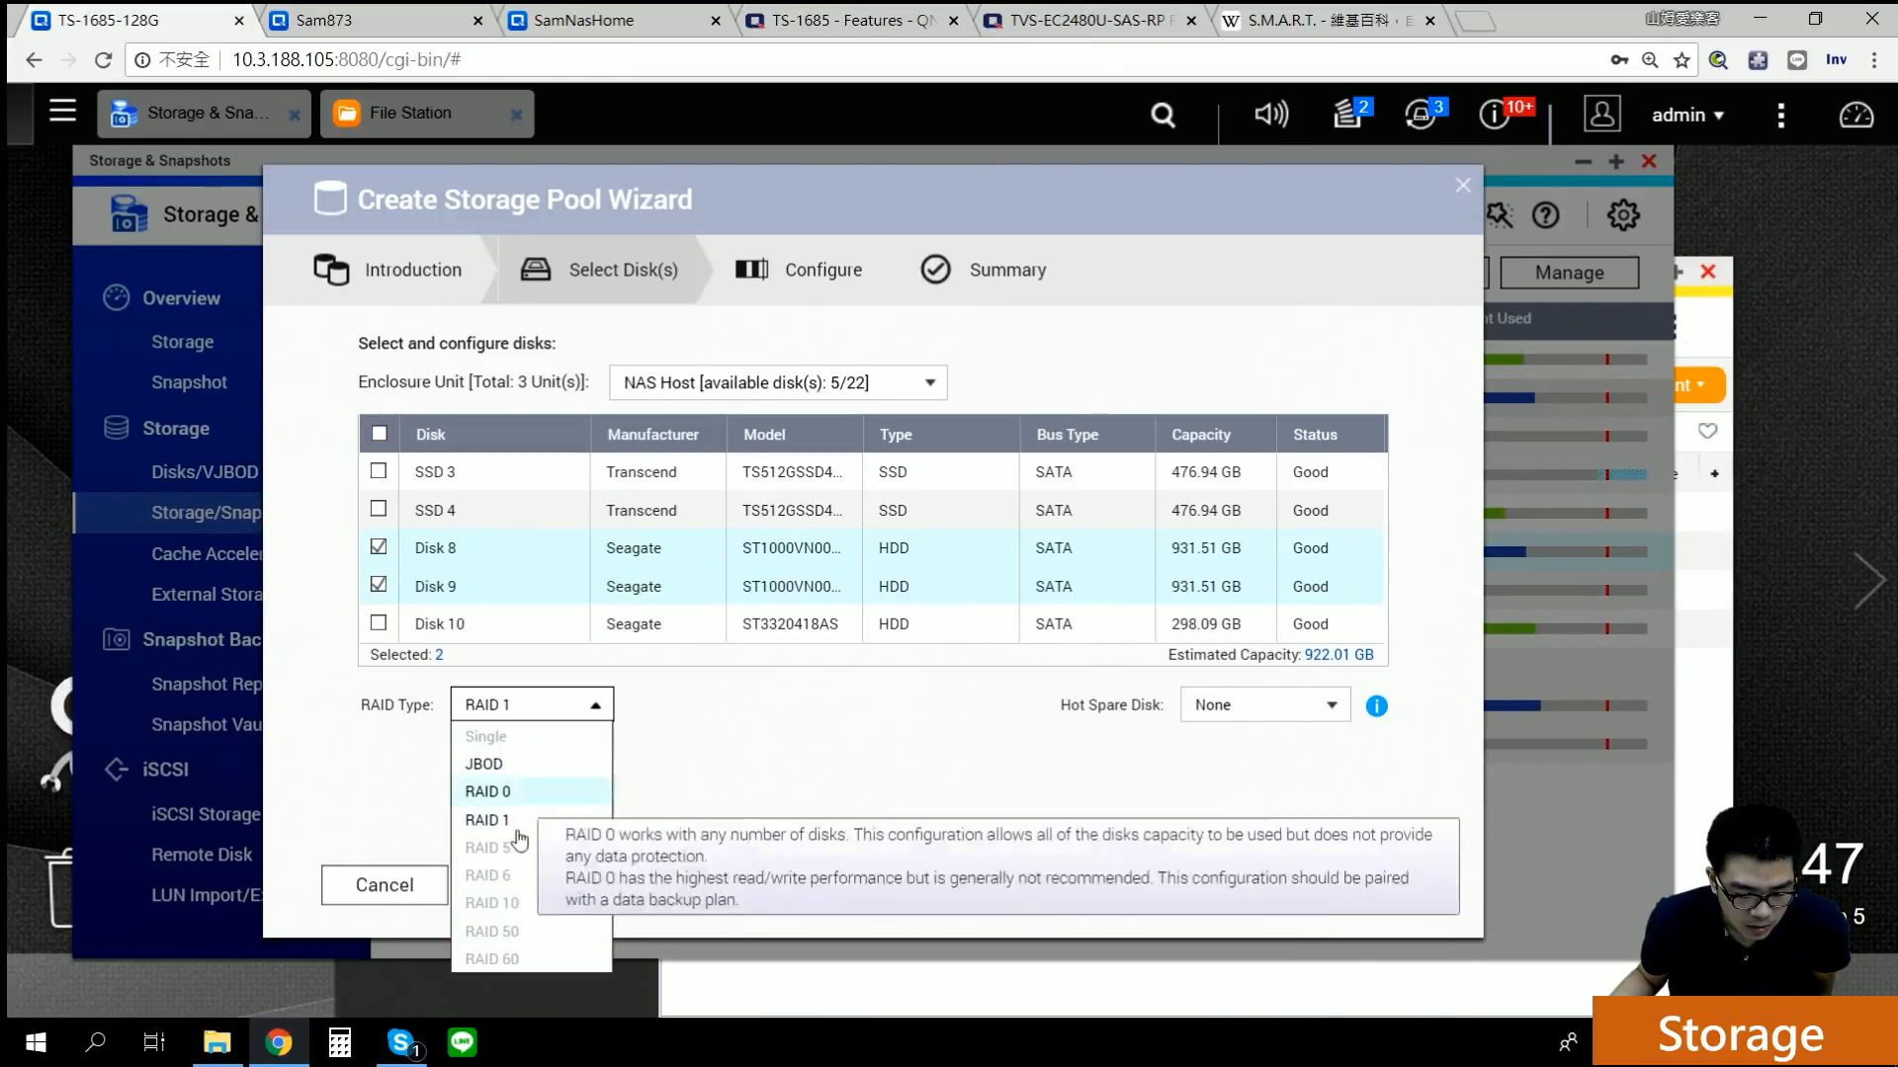
click(743, 826)
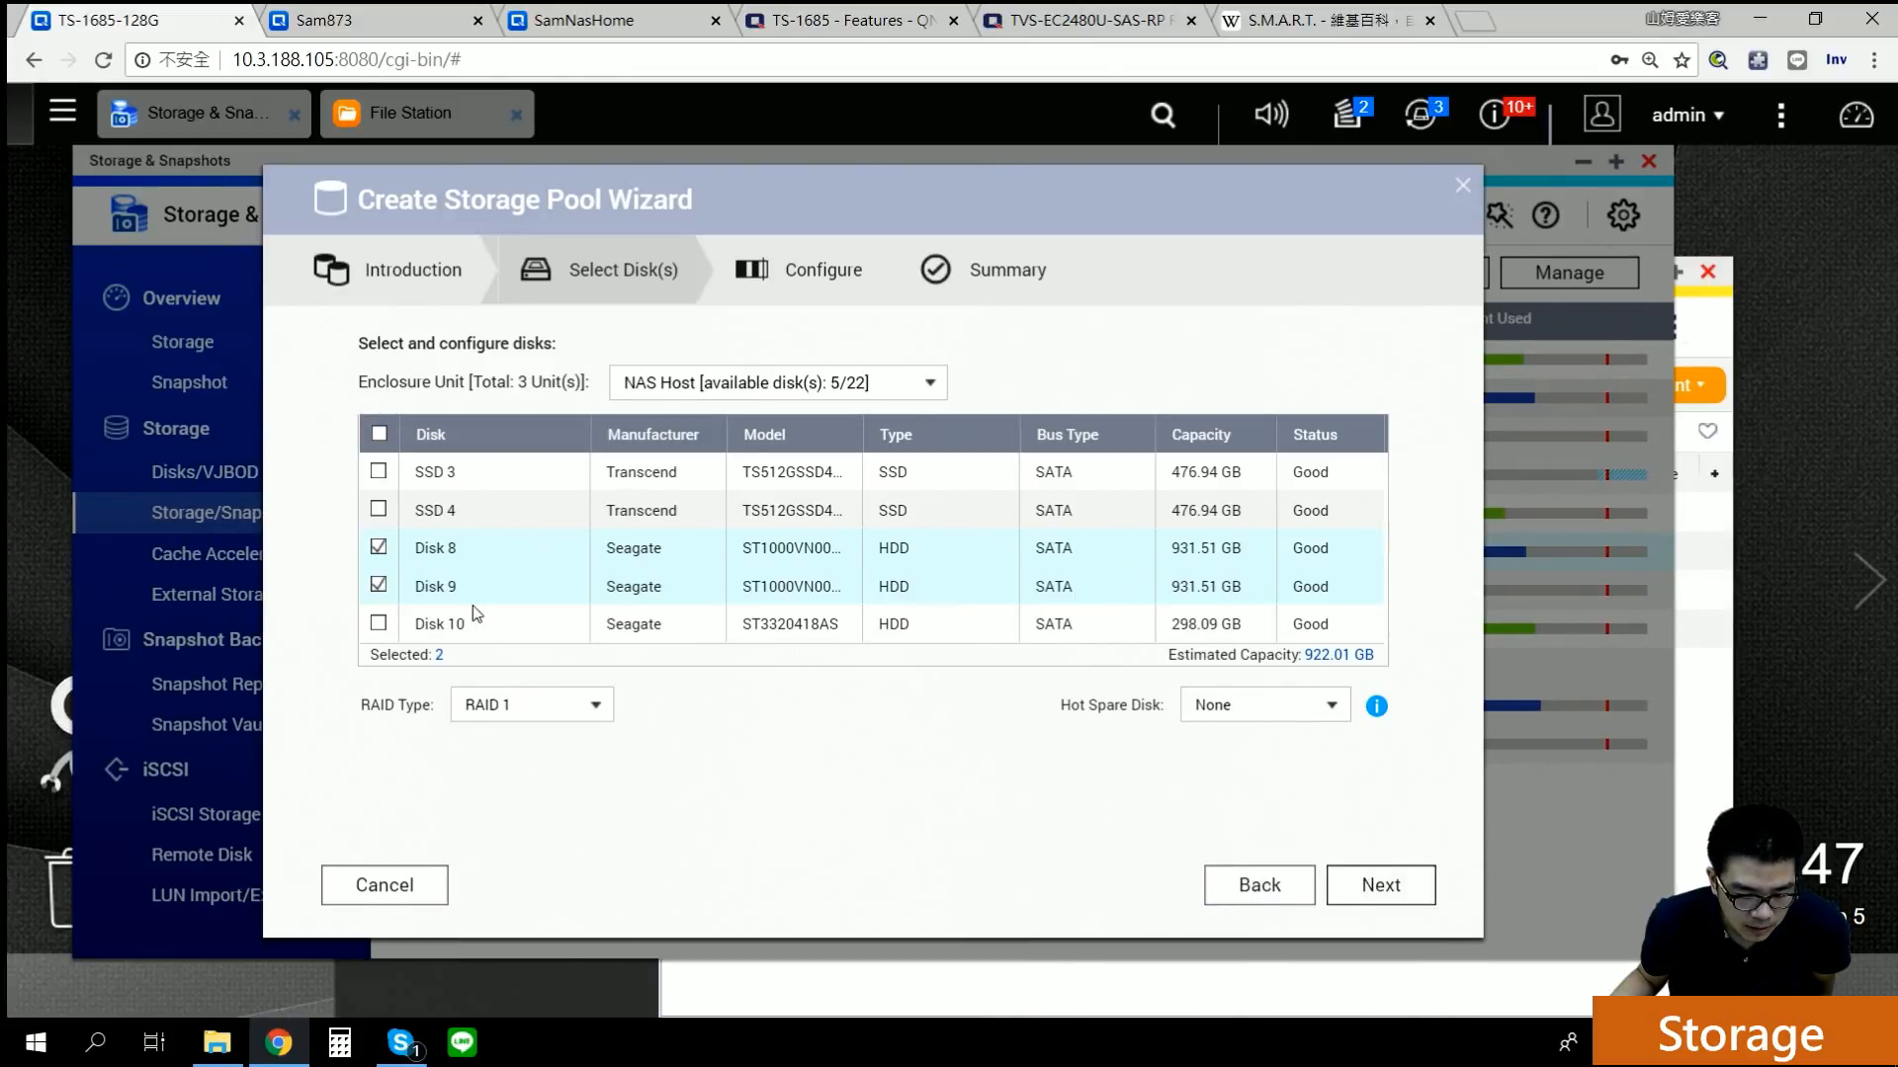
click(378, 623)
click(379, 624)
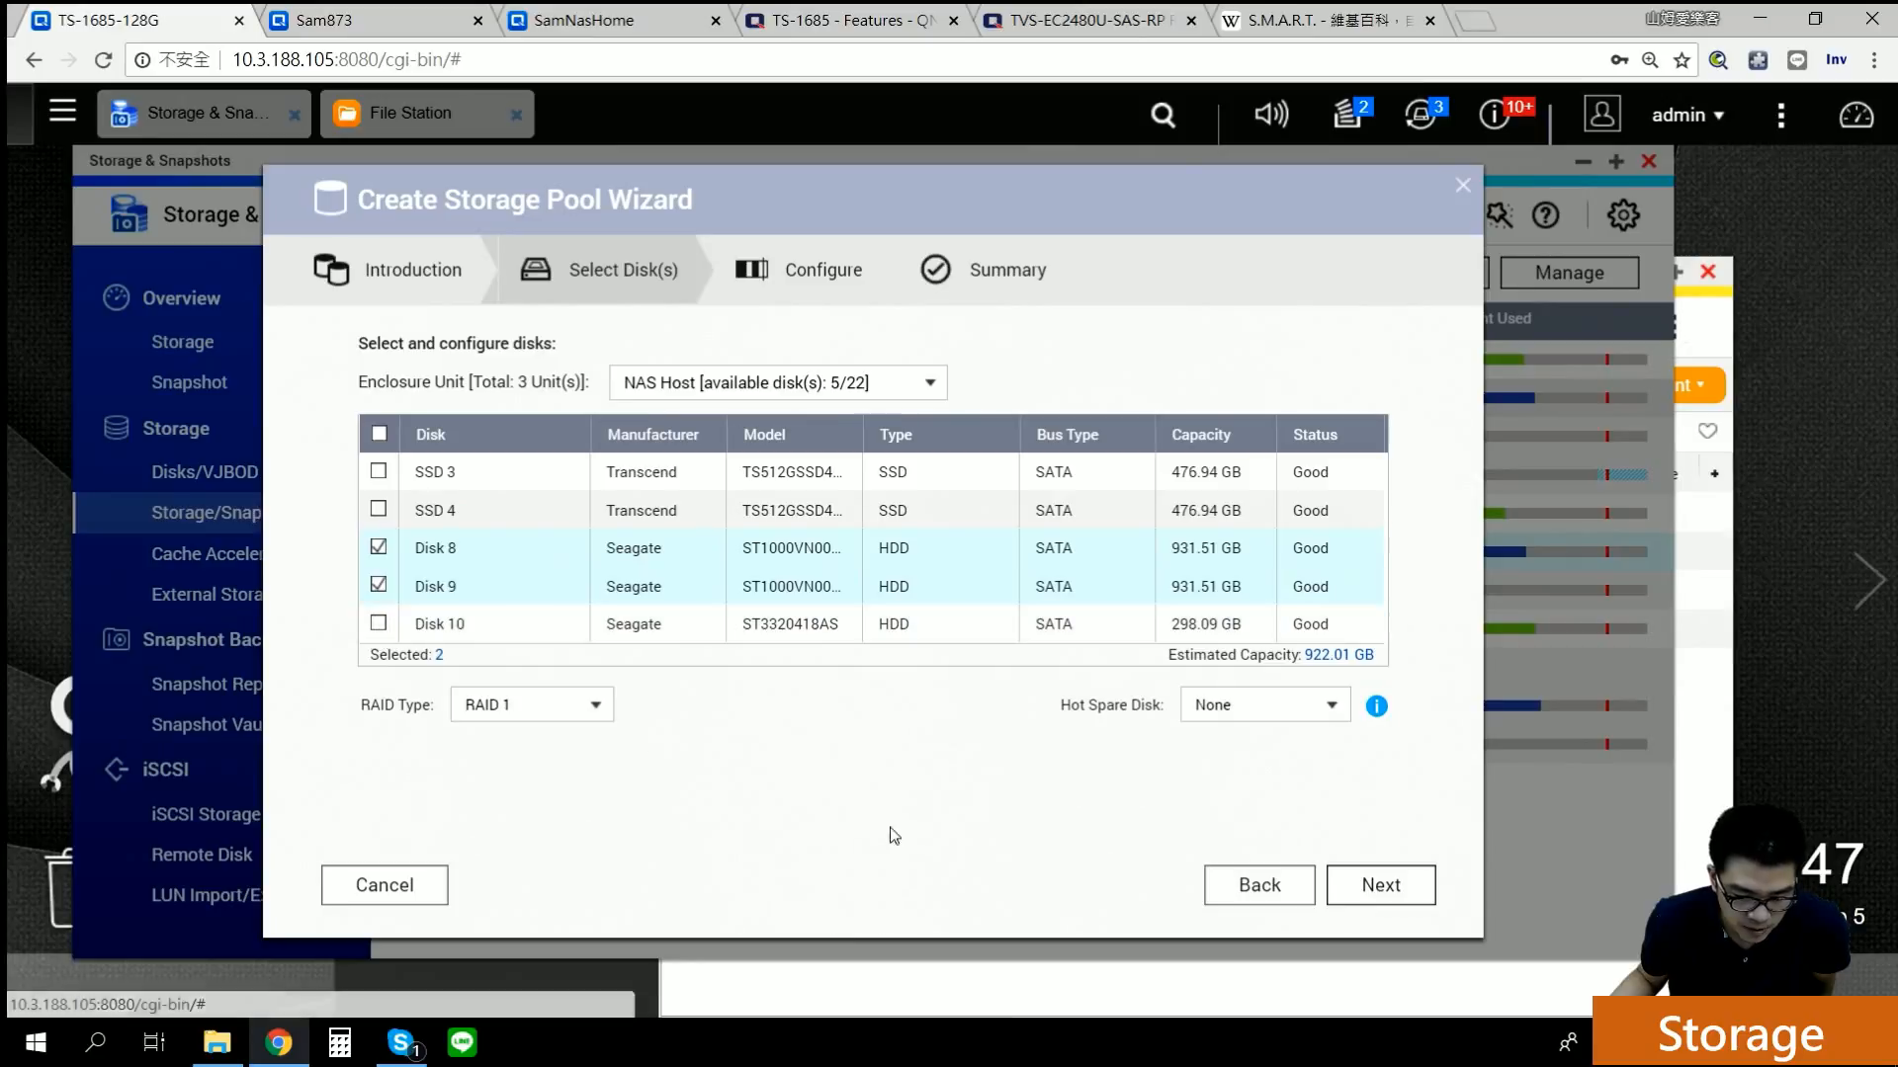
click(1275, 707)
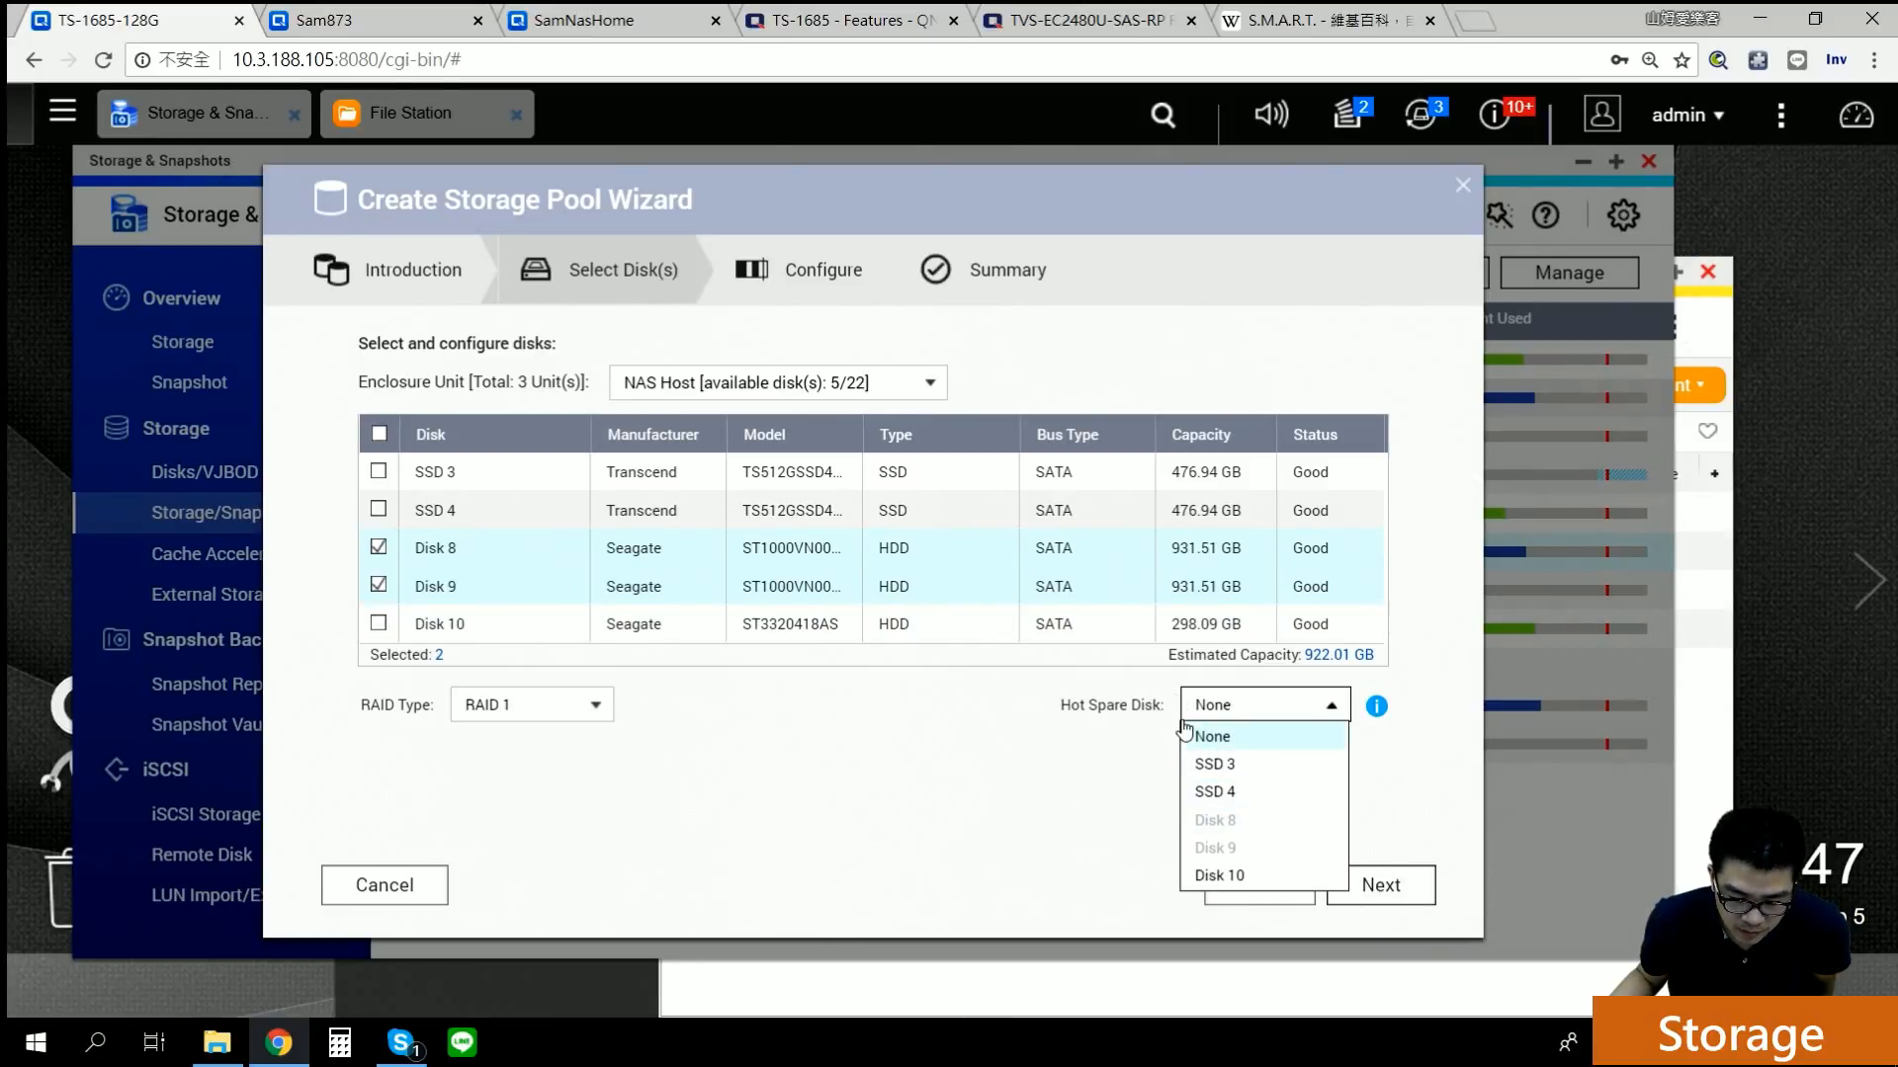
click(1065, 806)
Step: Browse the REXP#1, Virtual JBOD and NAS Host enclosures' disks, dismissing the missing-disk warning
click(756, 386)
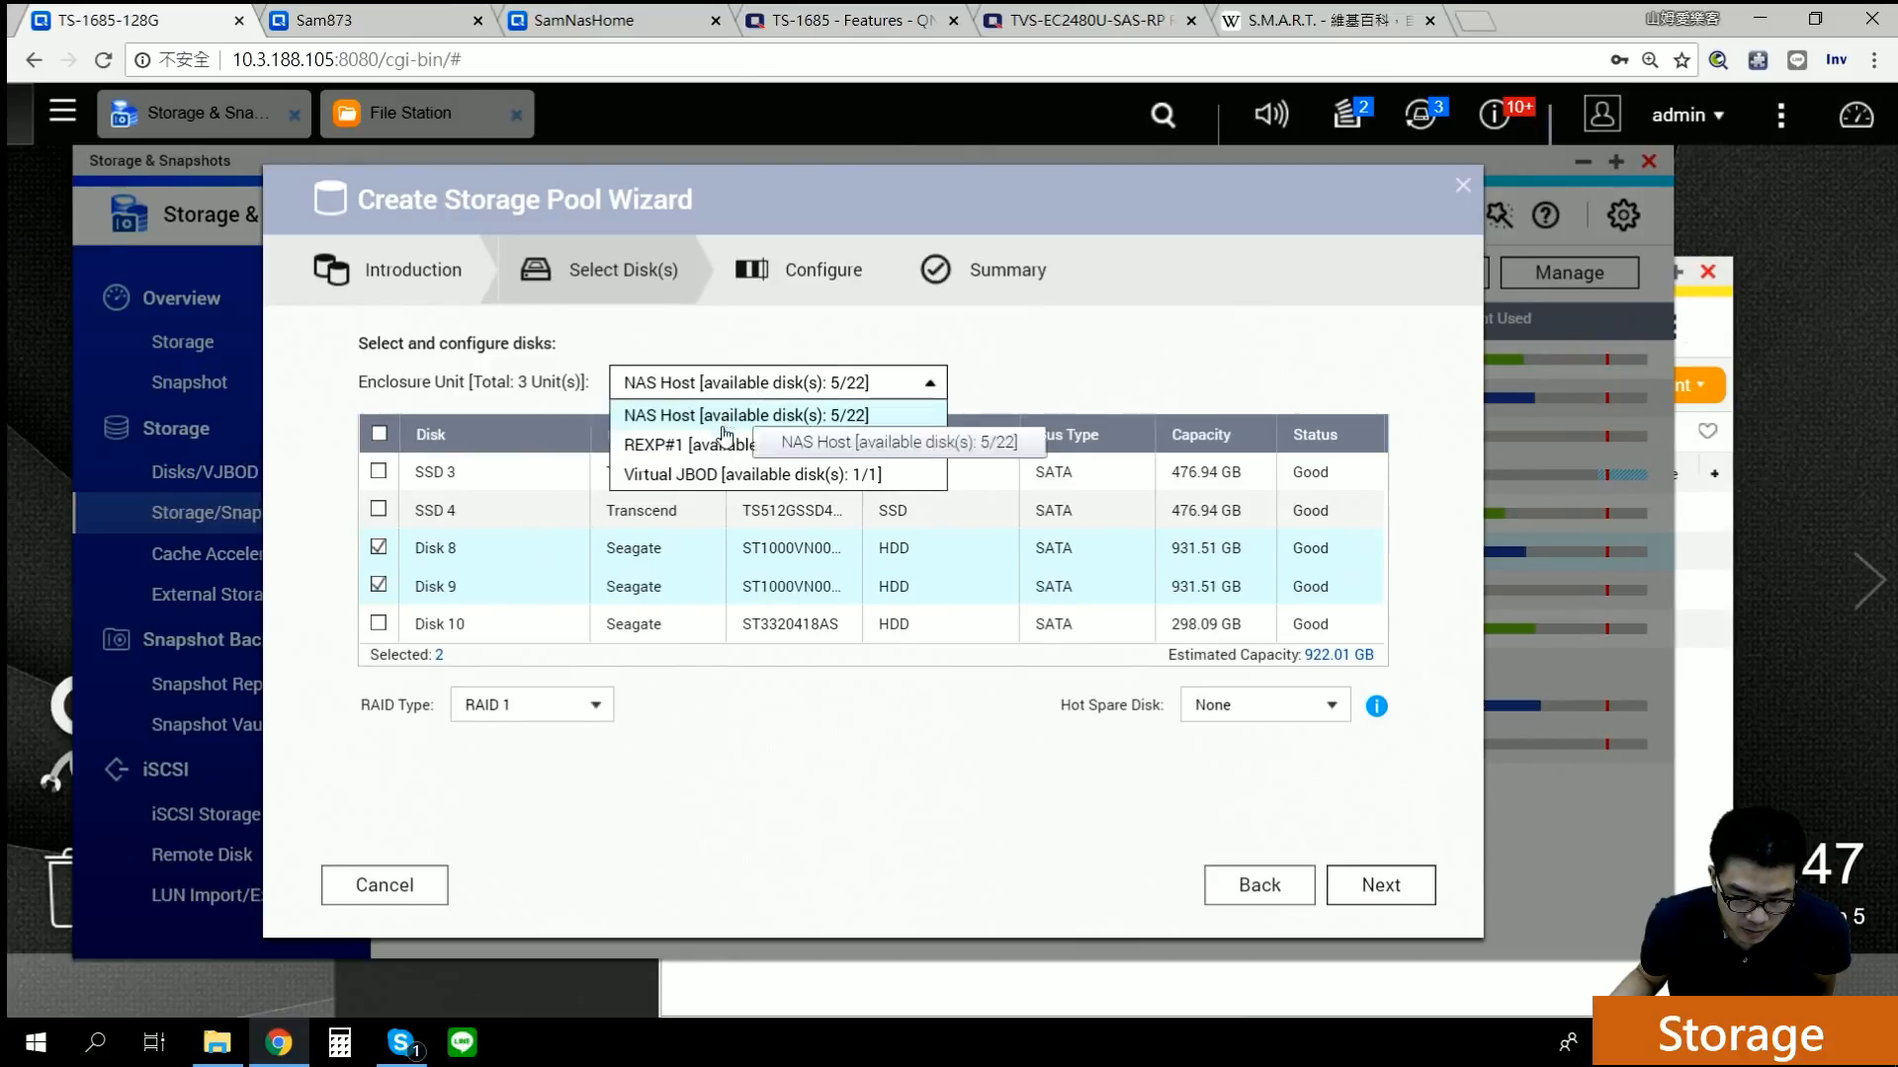
click(721, 446)
click(717, 388)
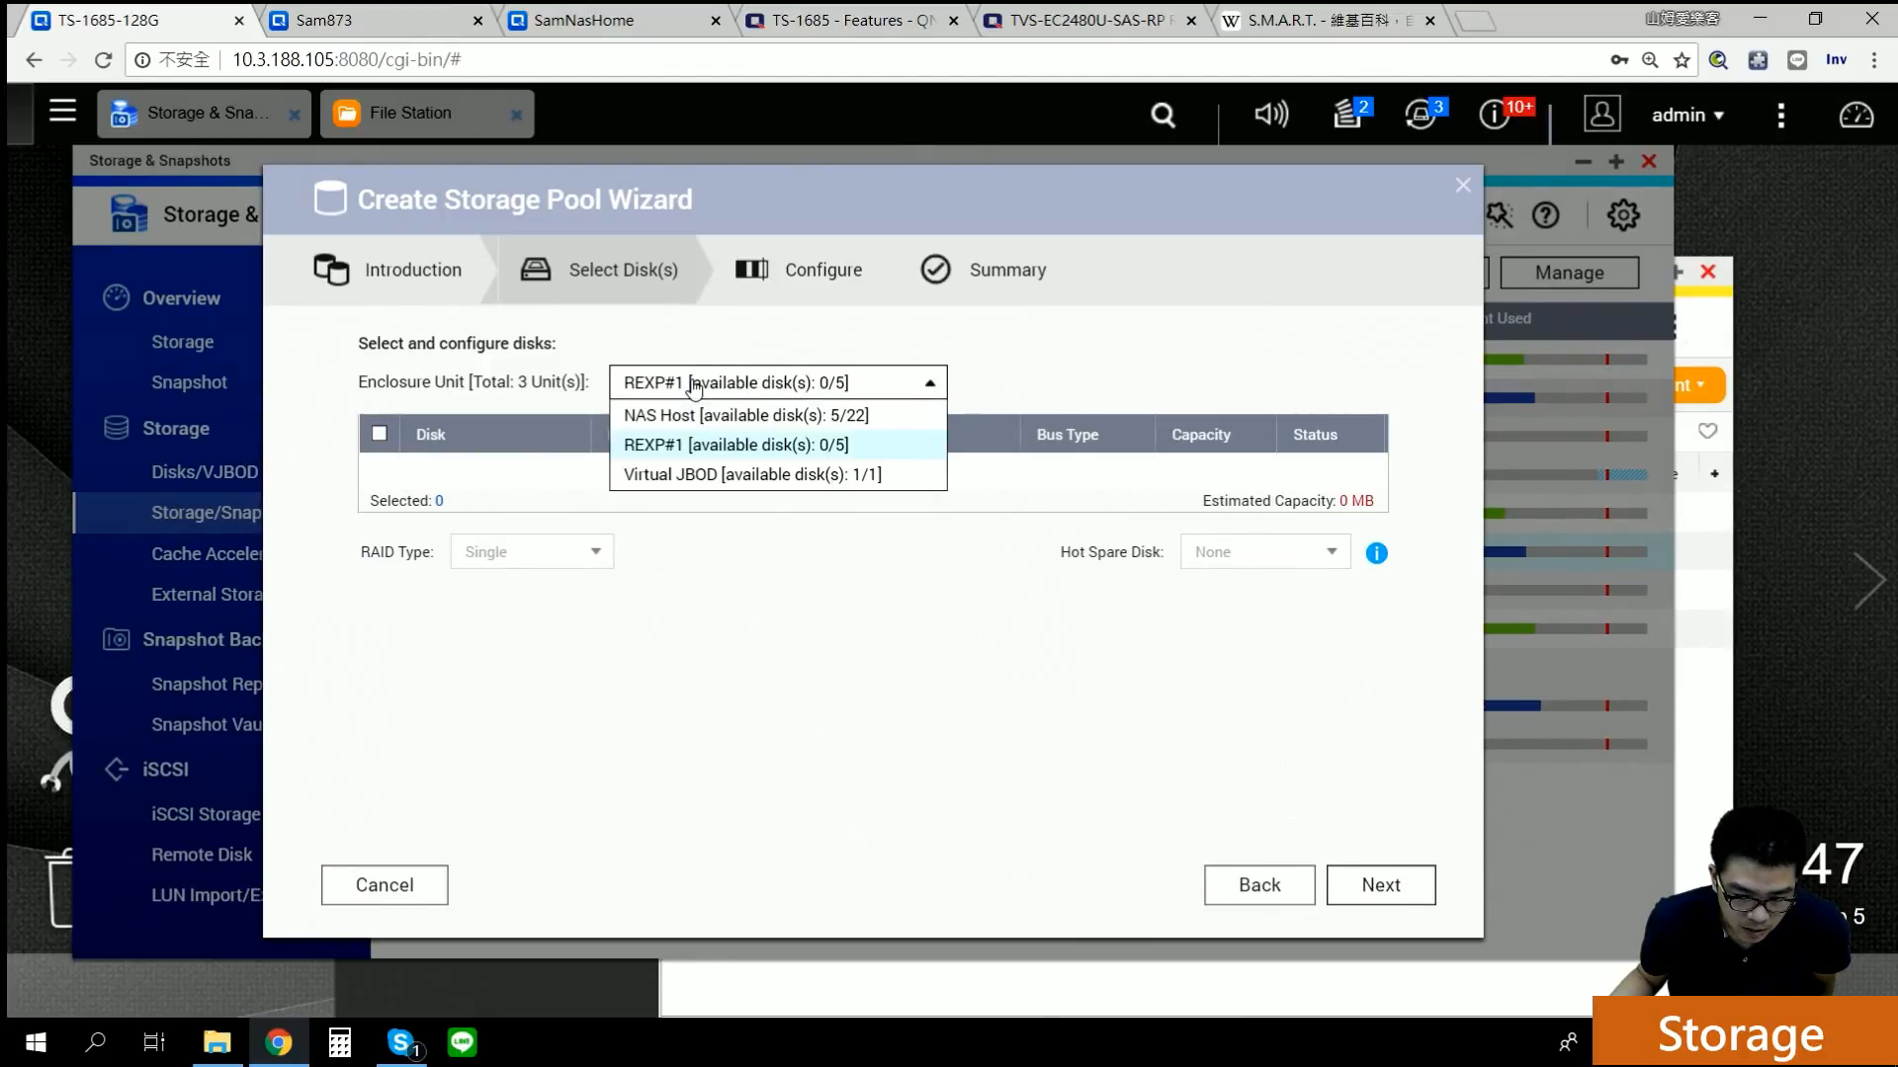
click(790, 471)
click(774, 395)
click(781, 413)
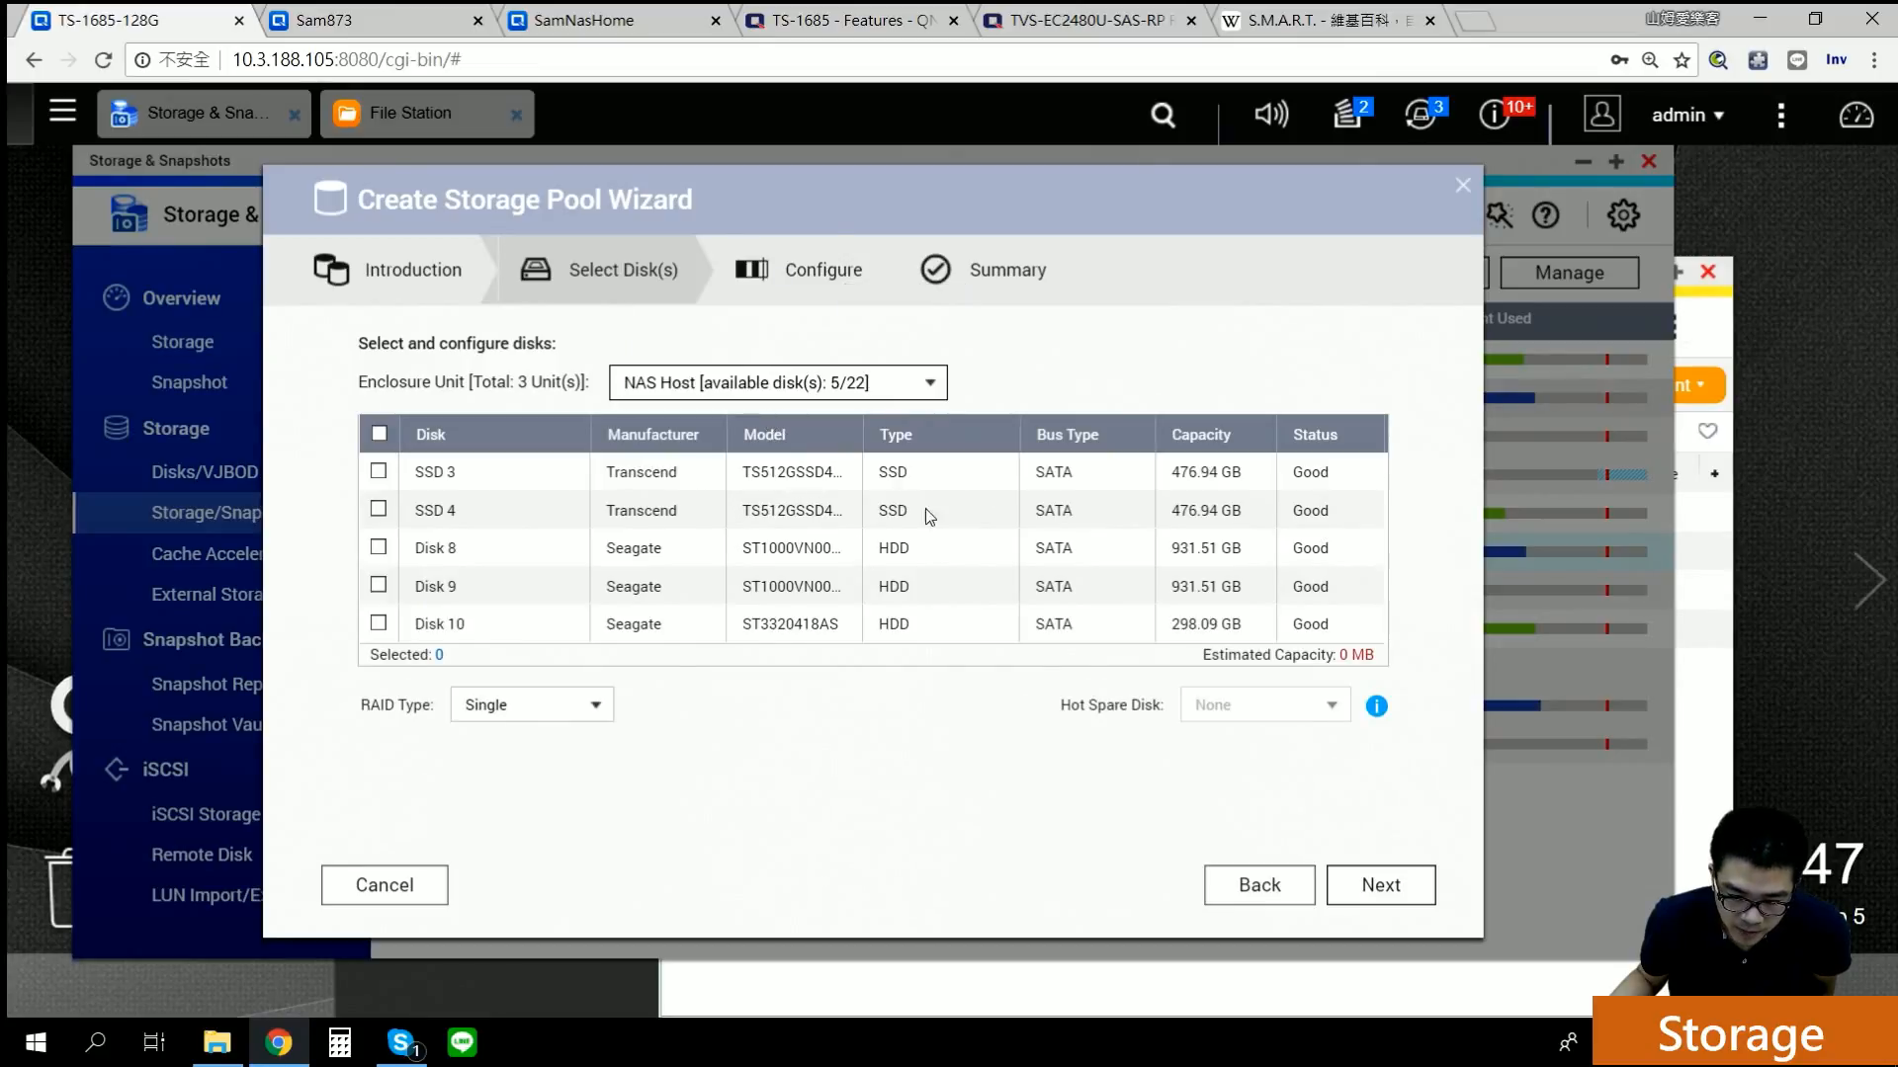
click(1378, 889)
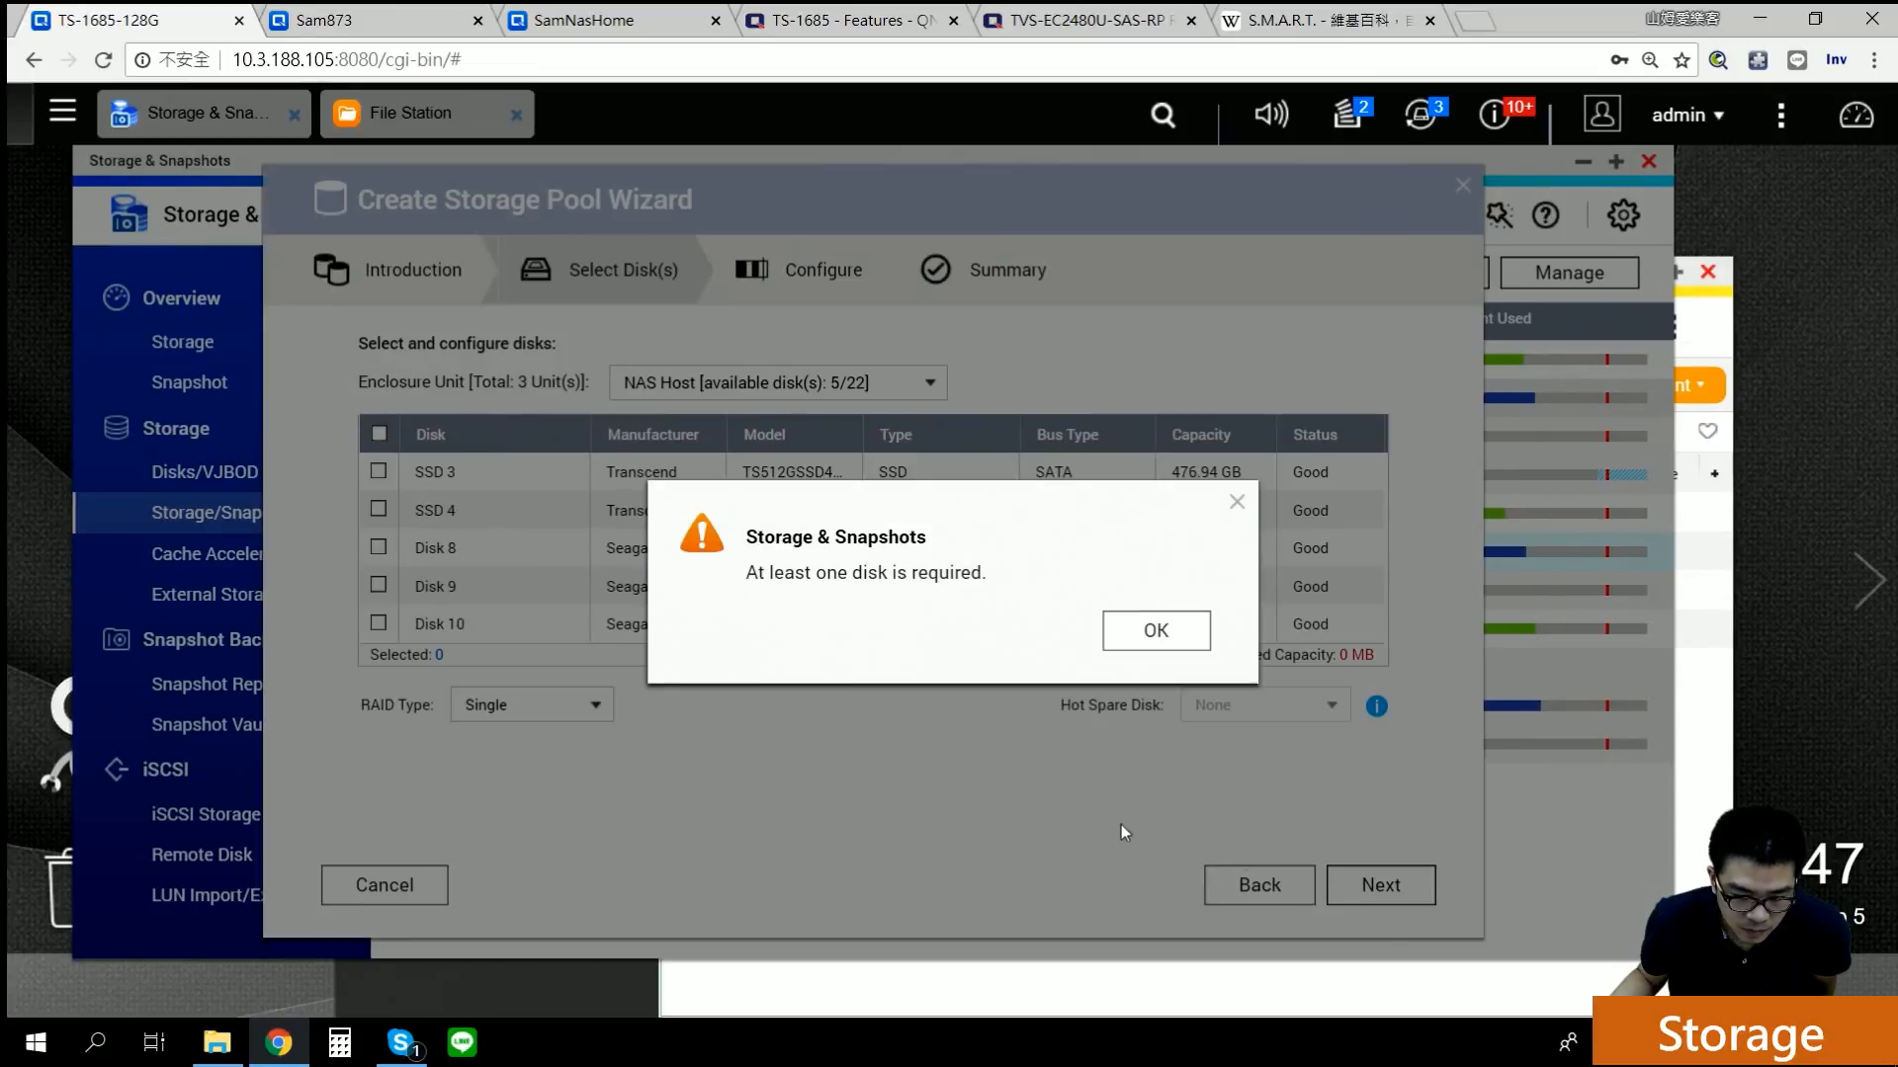
click(1119, 640)
Step: Reselect Disks 8 and 9 for RAID 1, review the summary, then cancel the wizard
click(378, 546)
click(435, 586)
click(1363, 890)
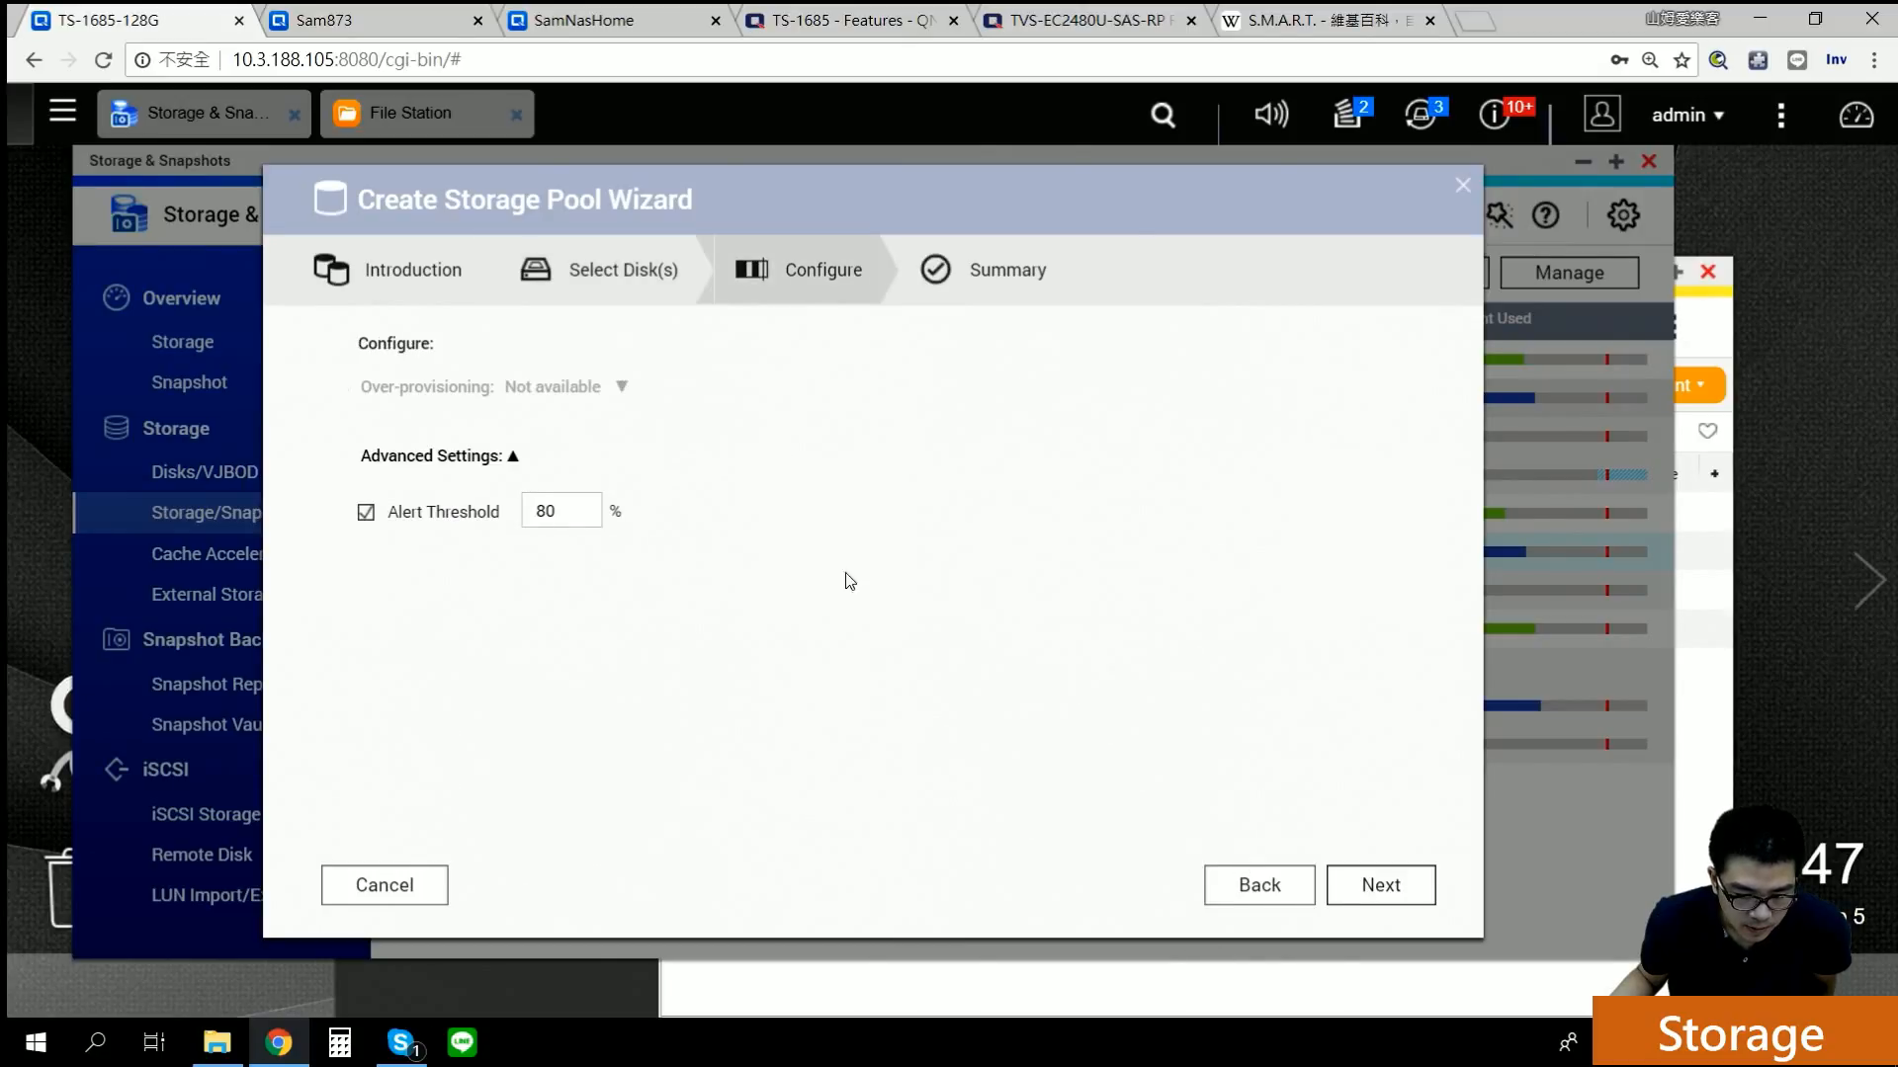
click(1358, 885)
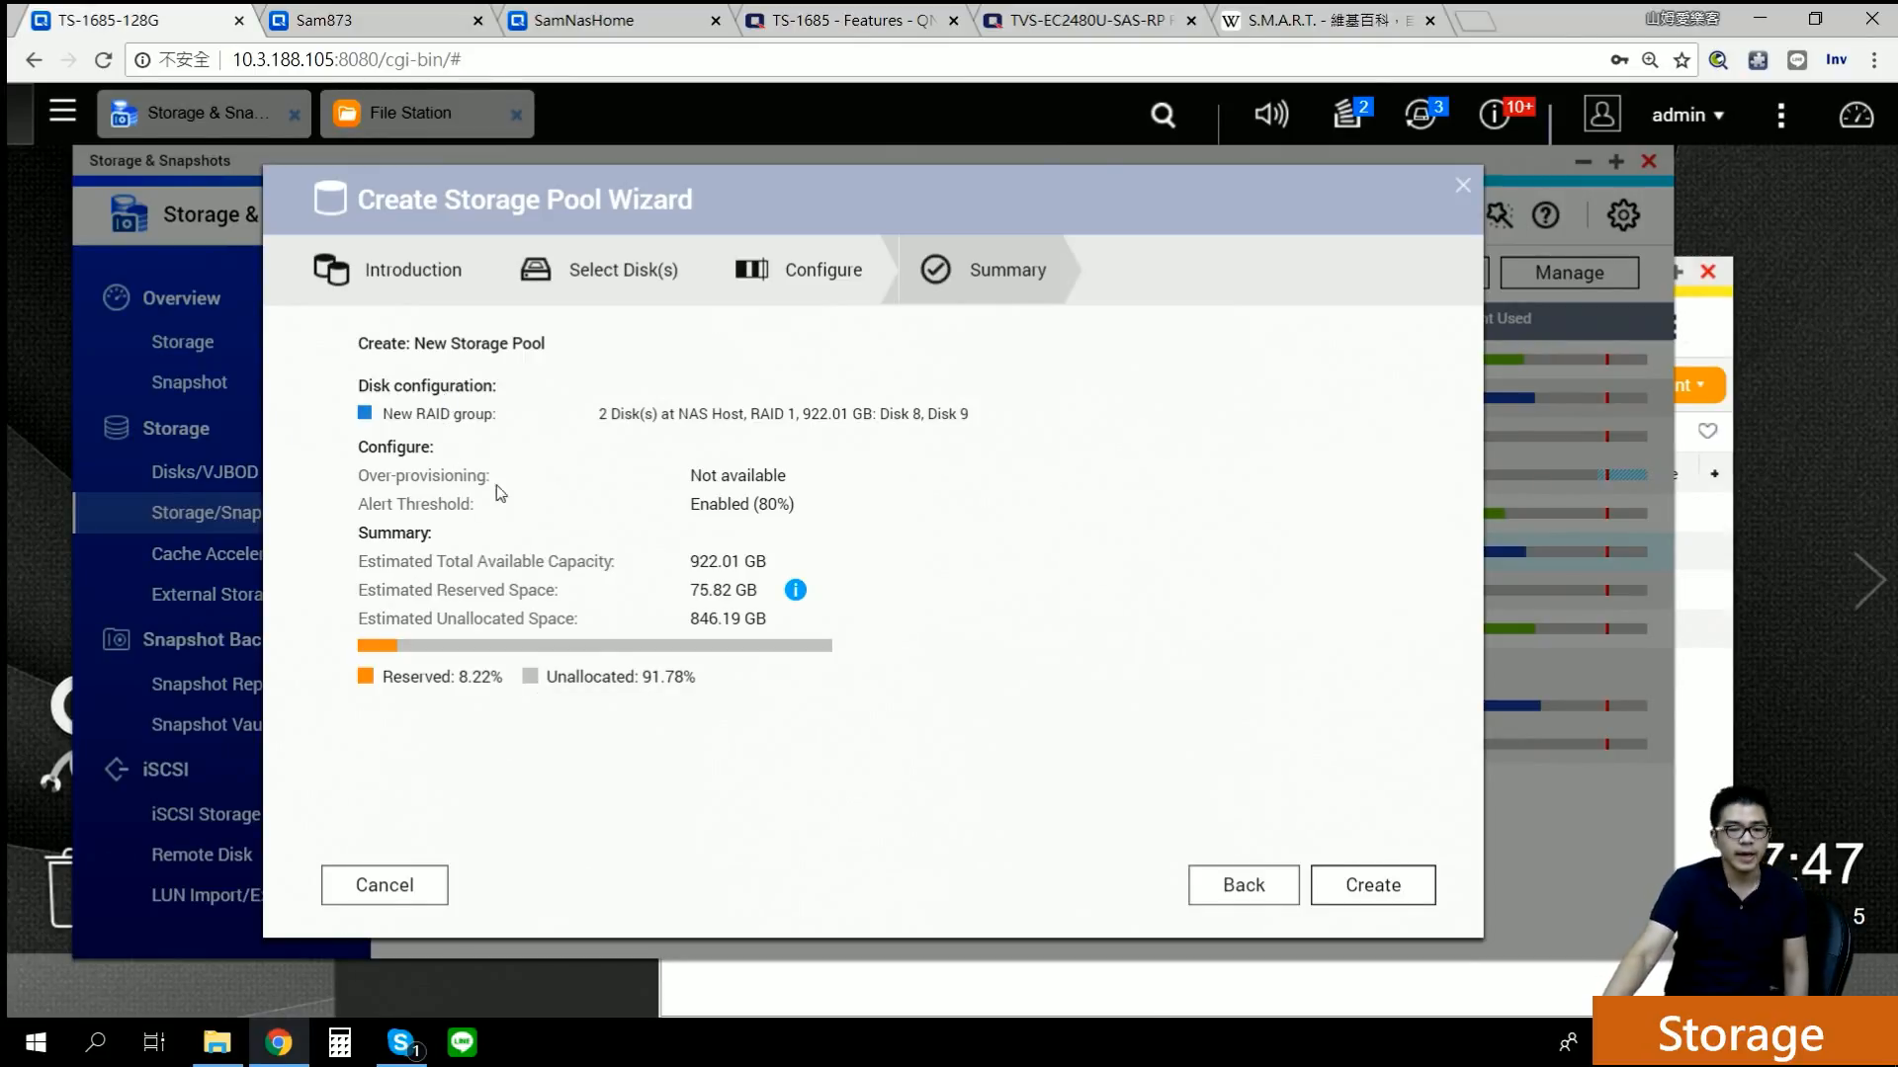
click(378, 887)
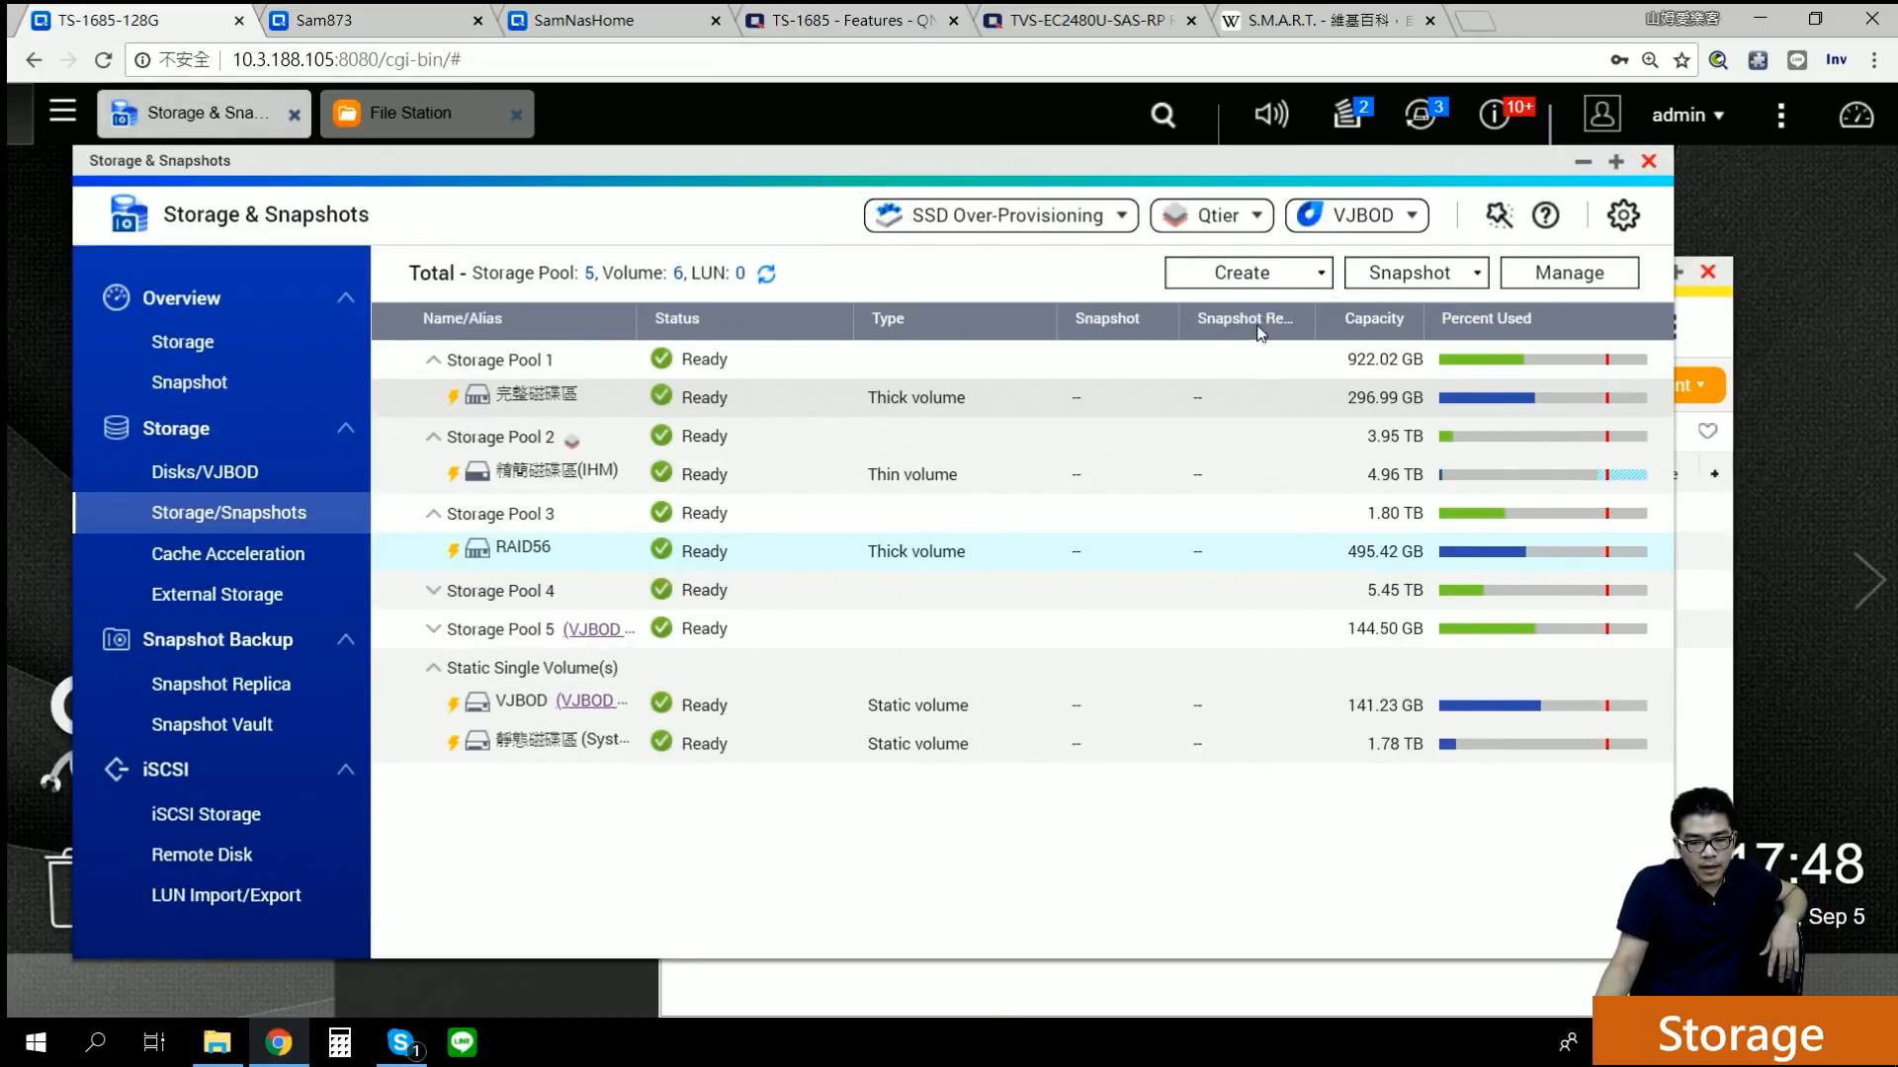
click(1278, 280)
click(1226, 362)
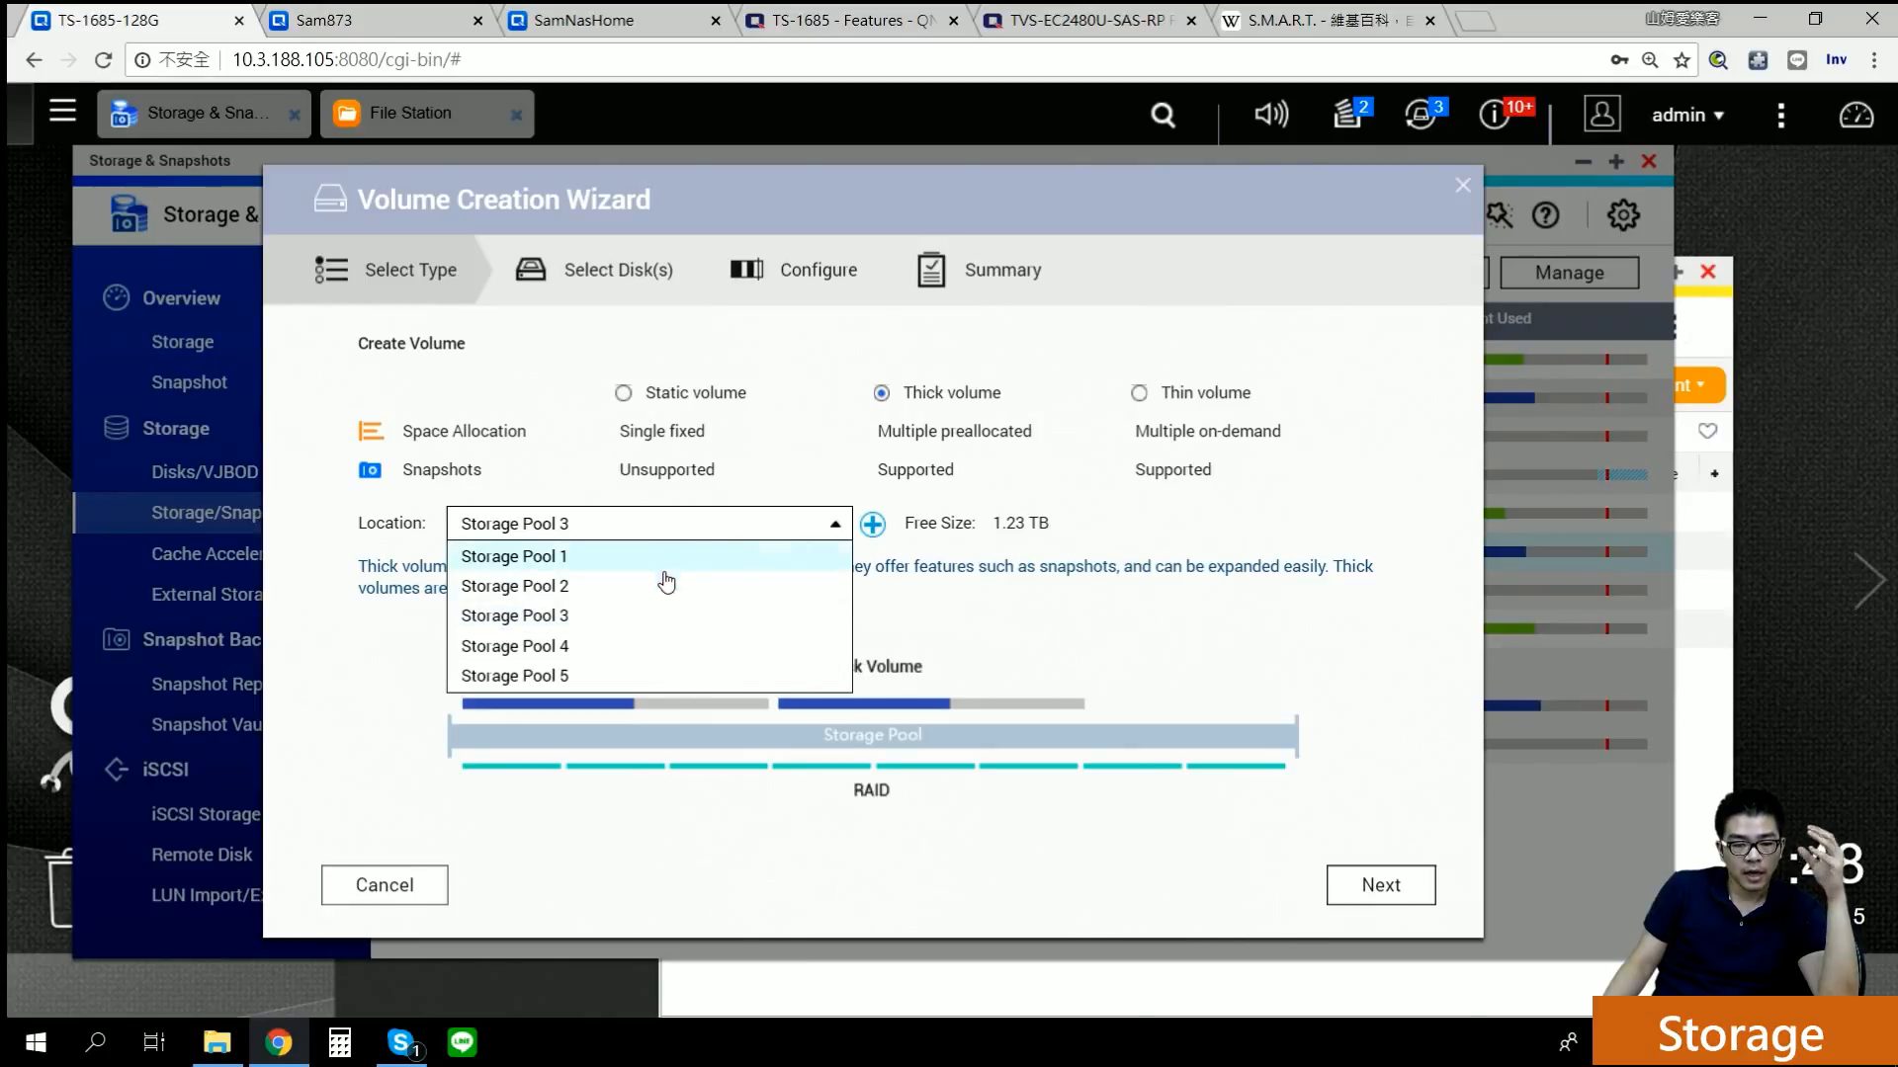
click(637, 629)
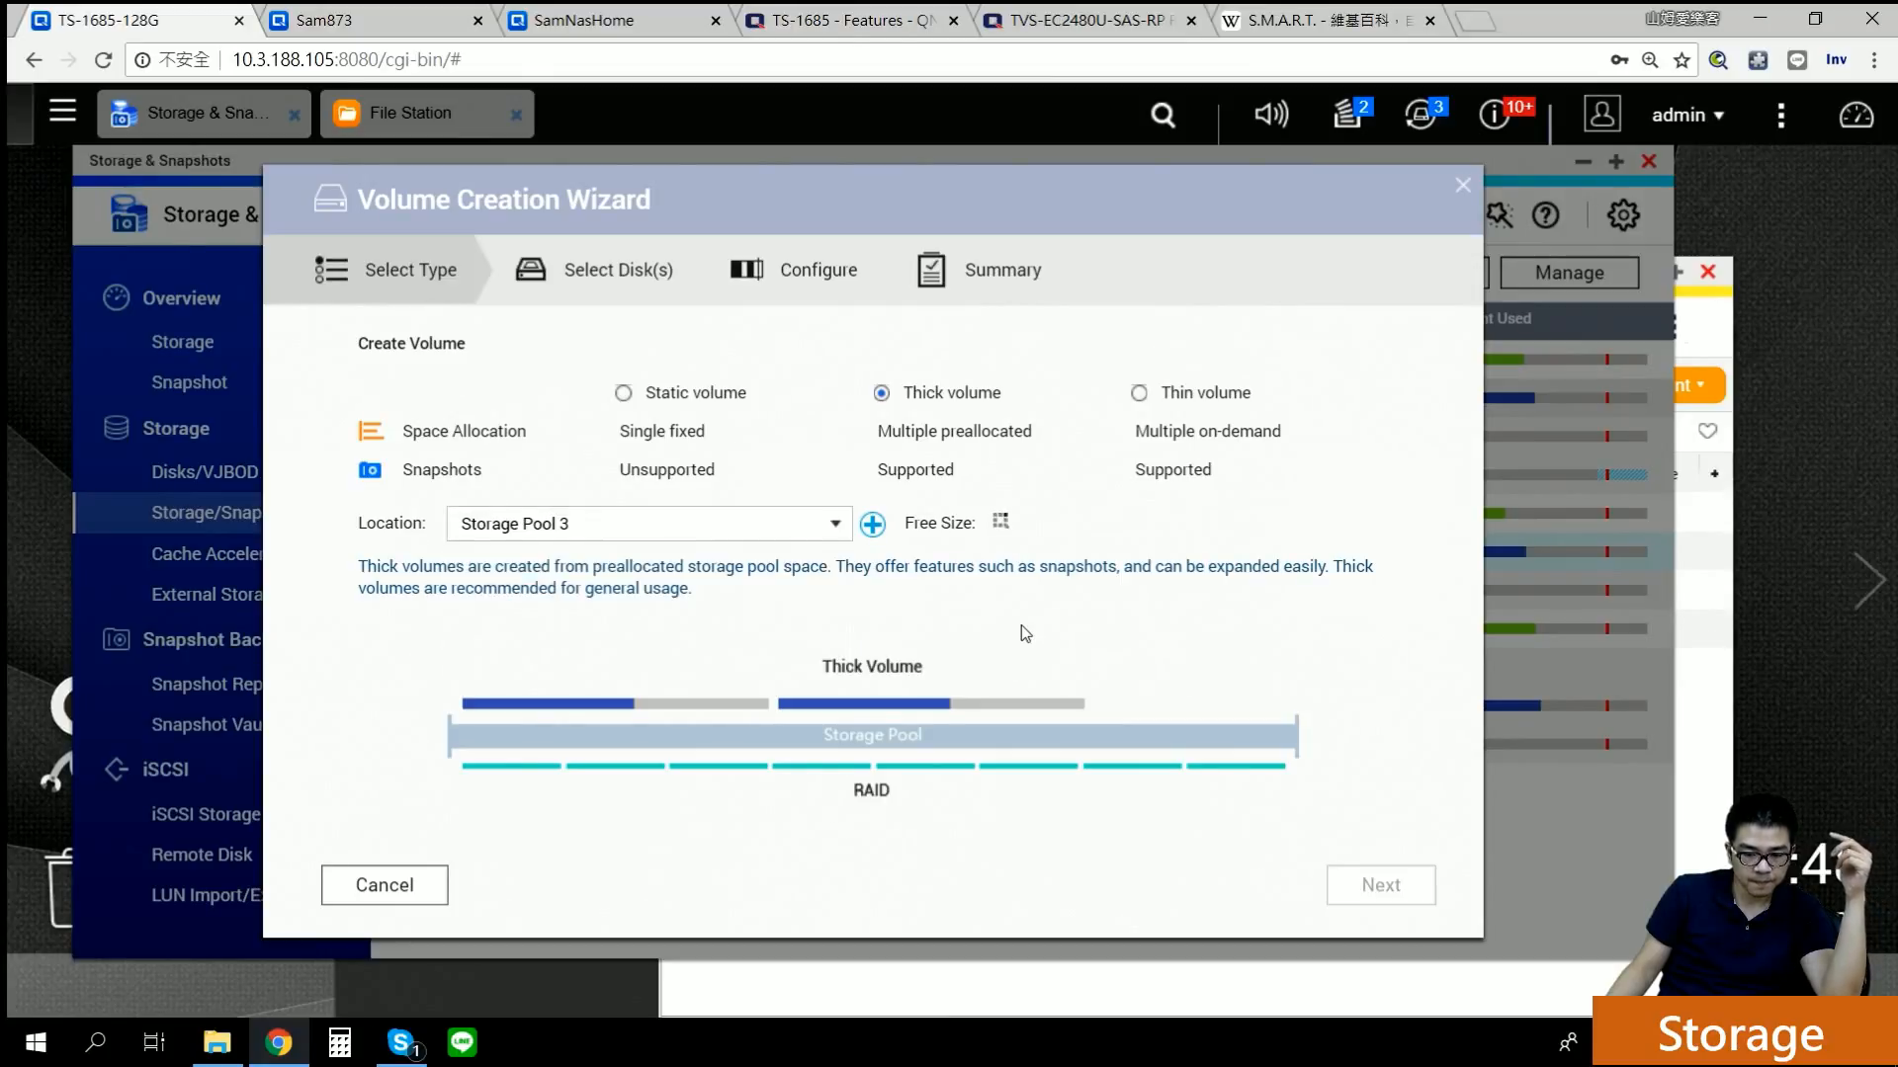
click(700, 400)
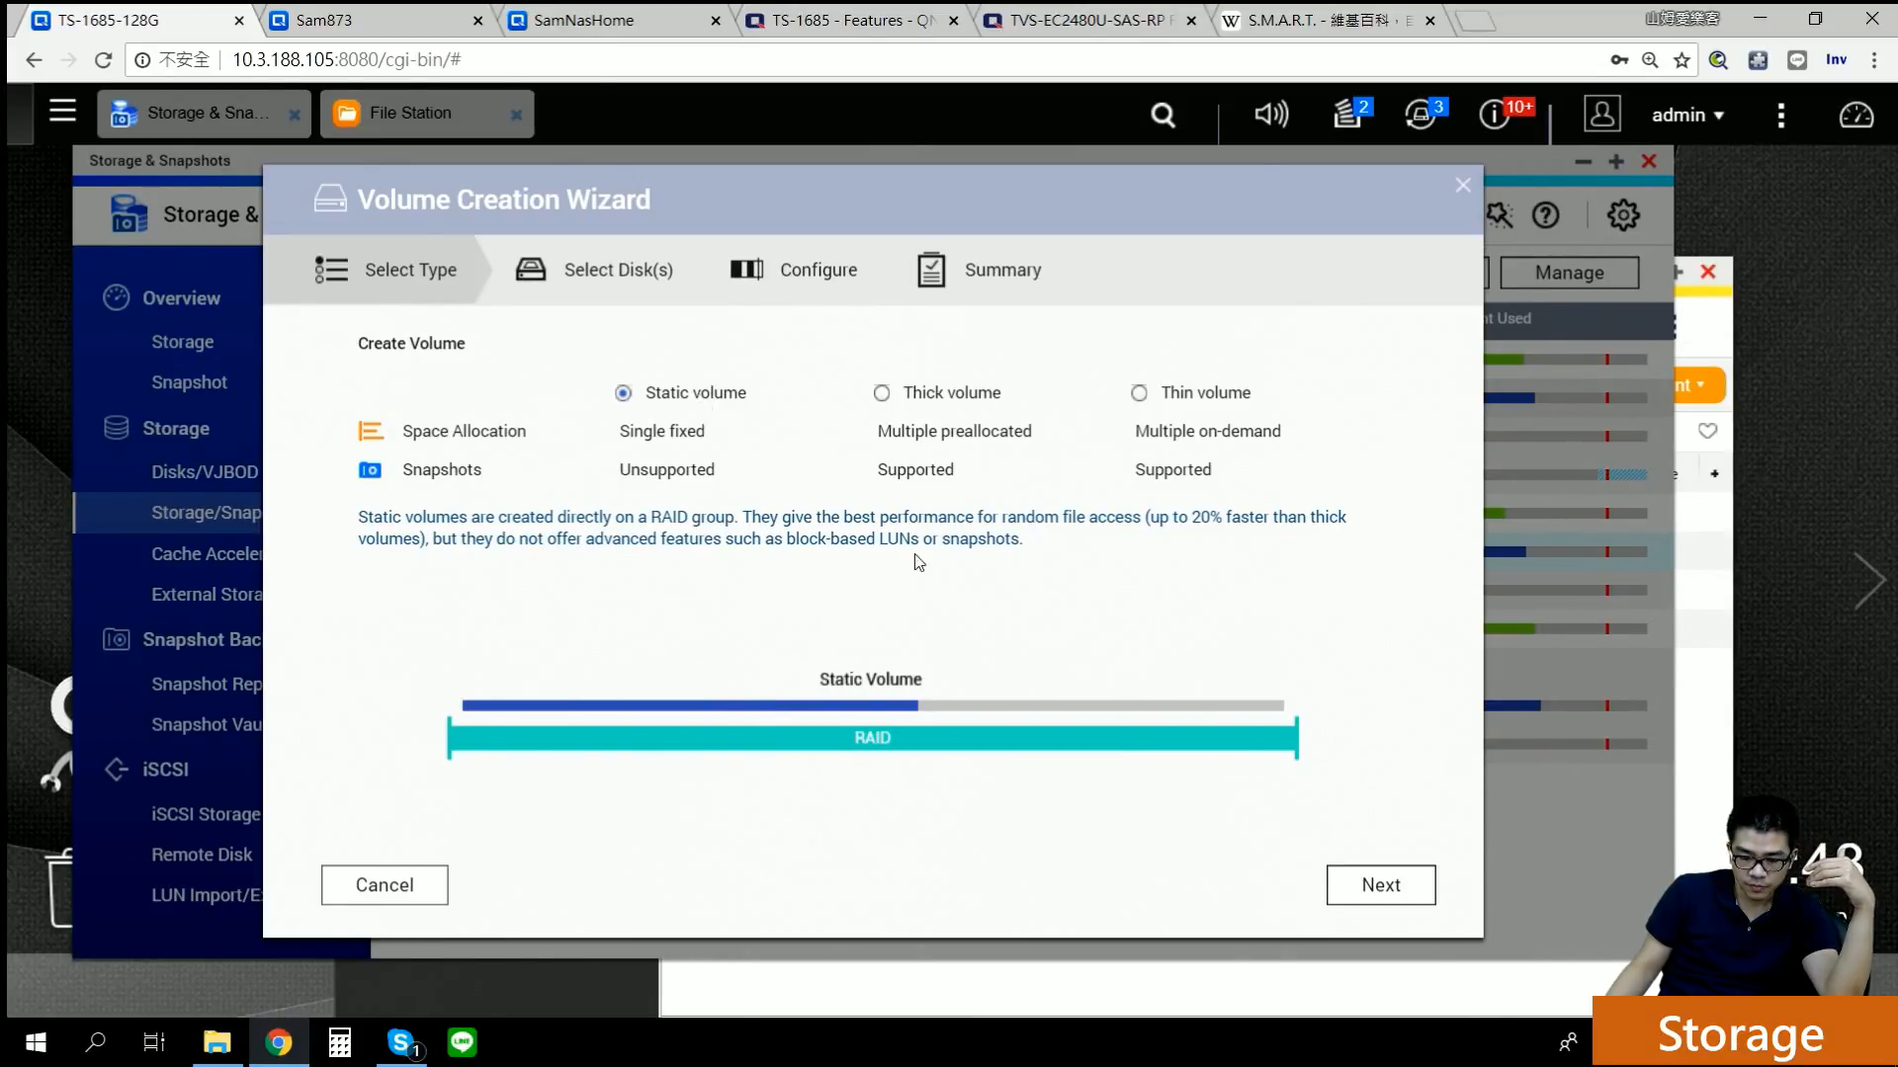
click(1368, 885)
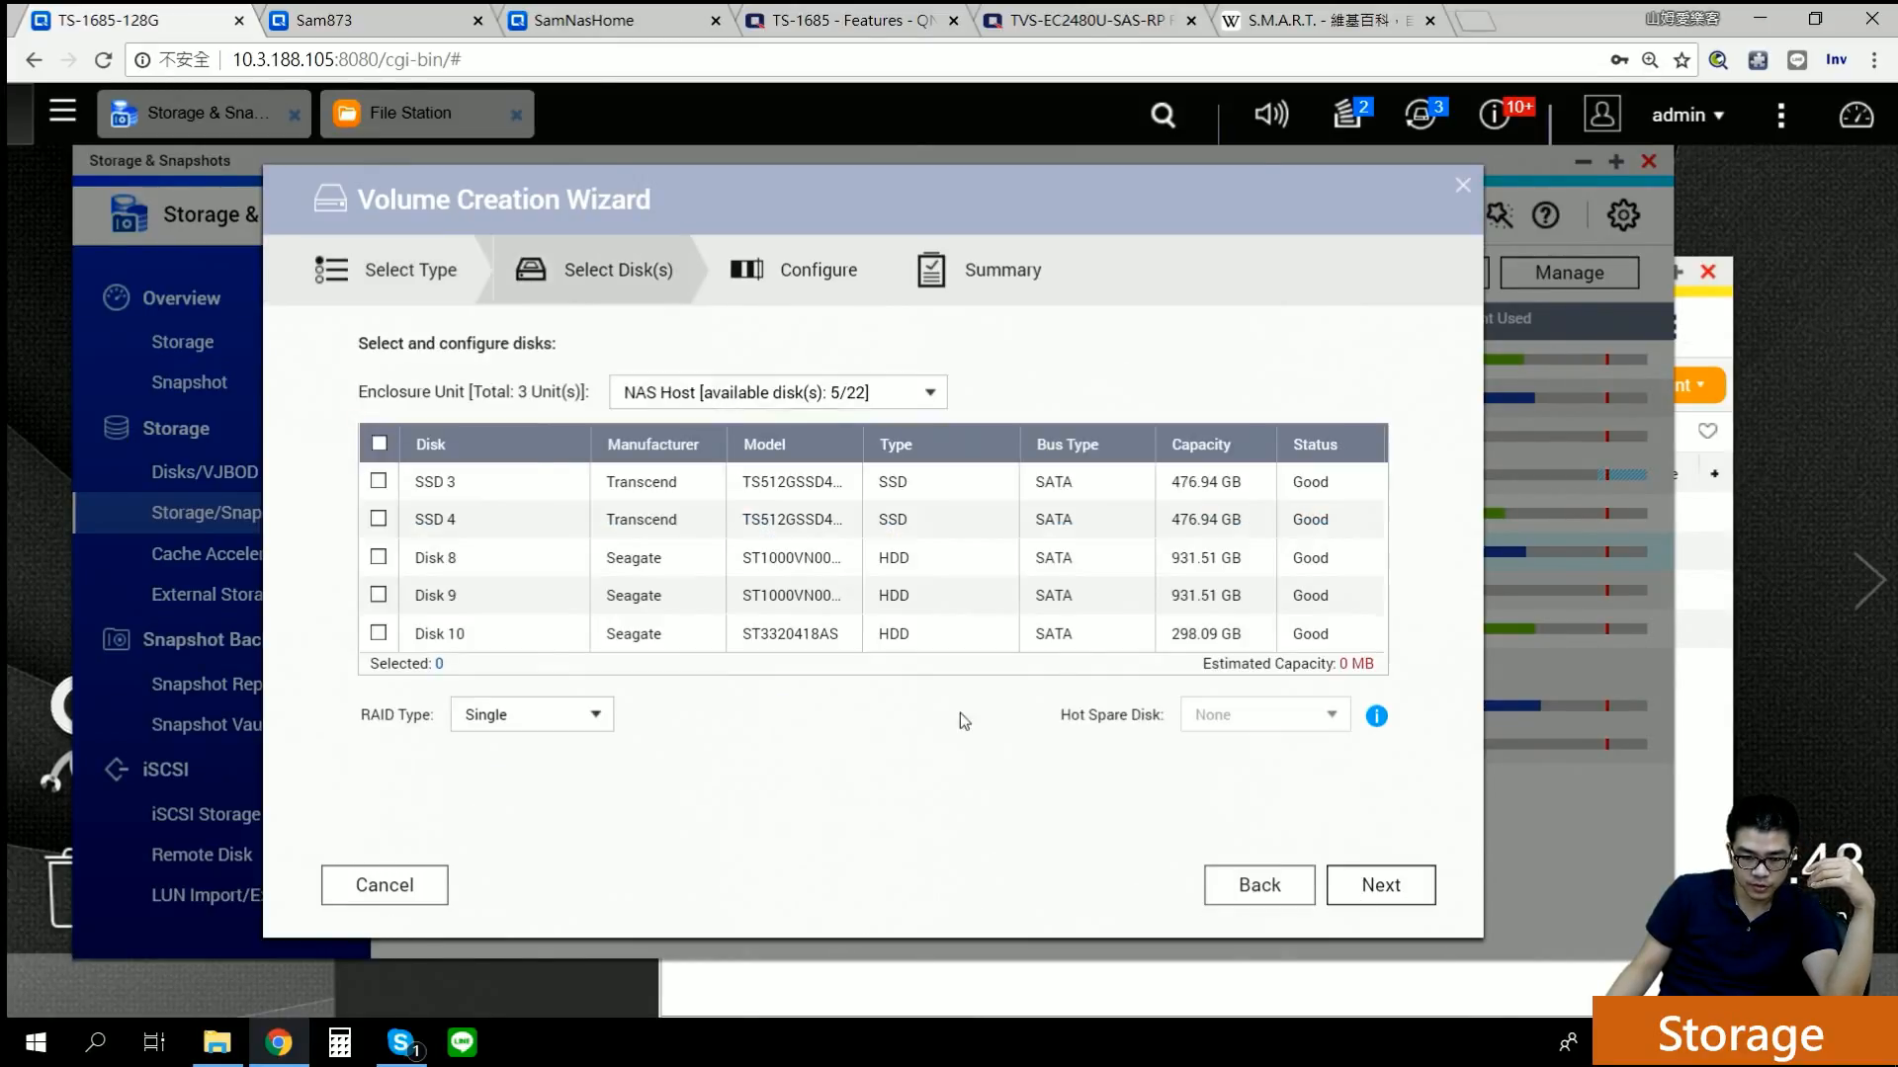
click(377, 557)
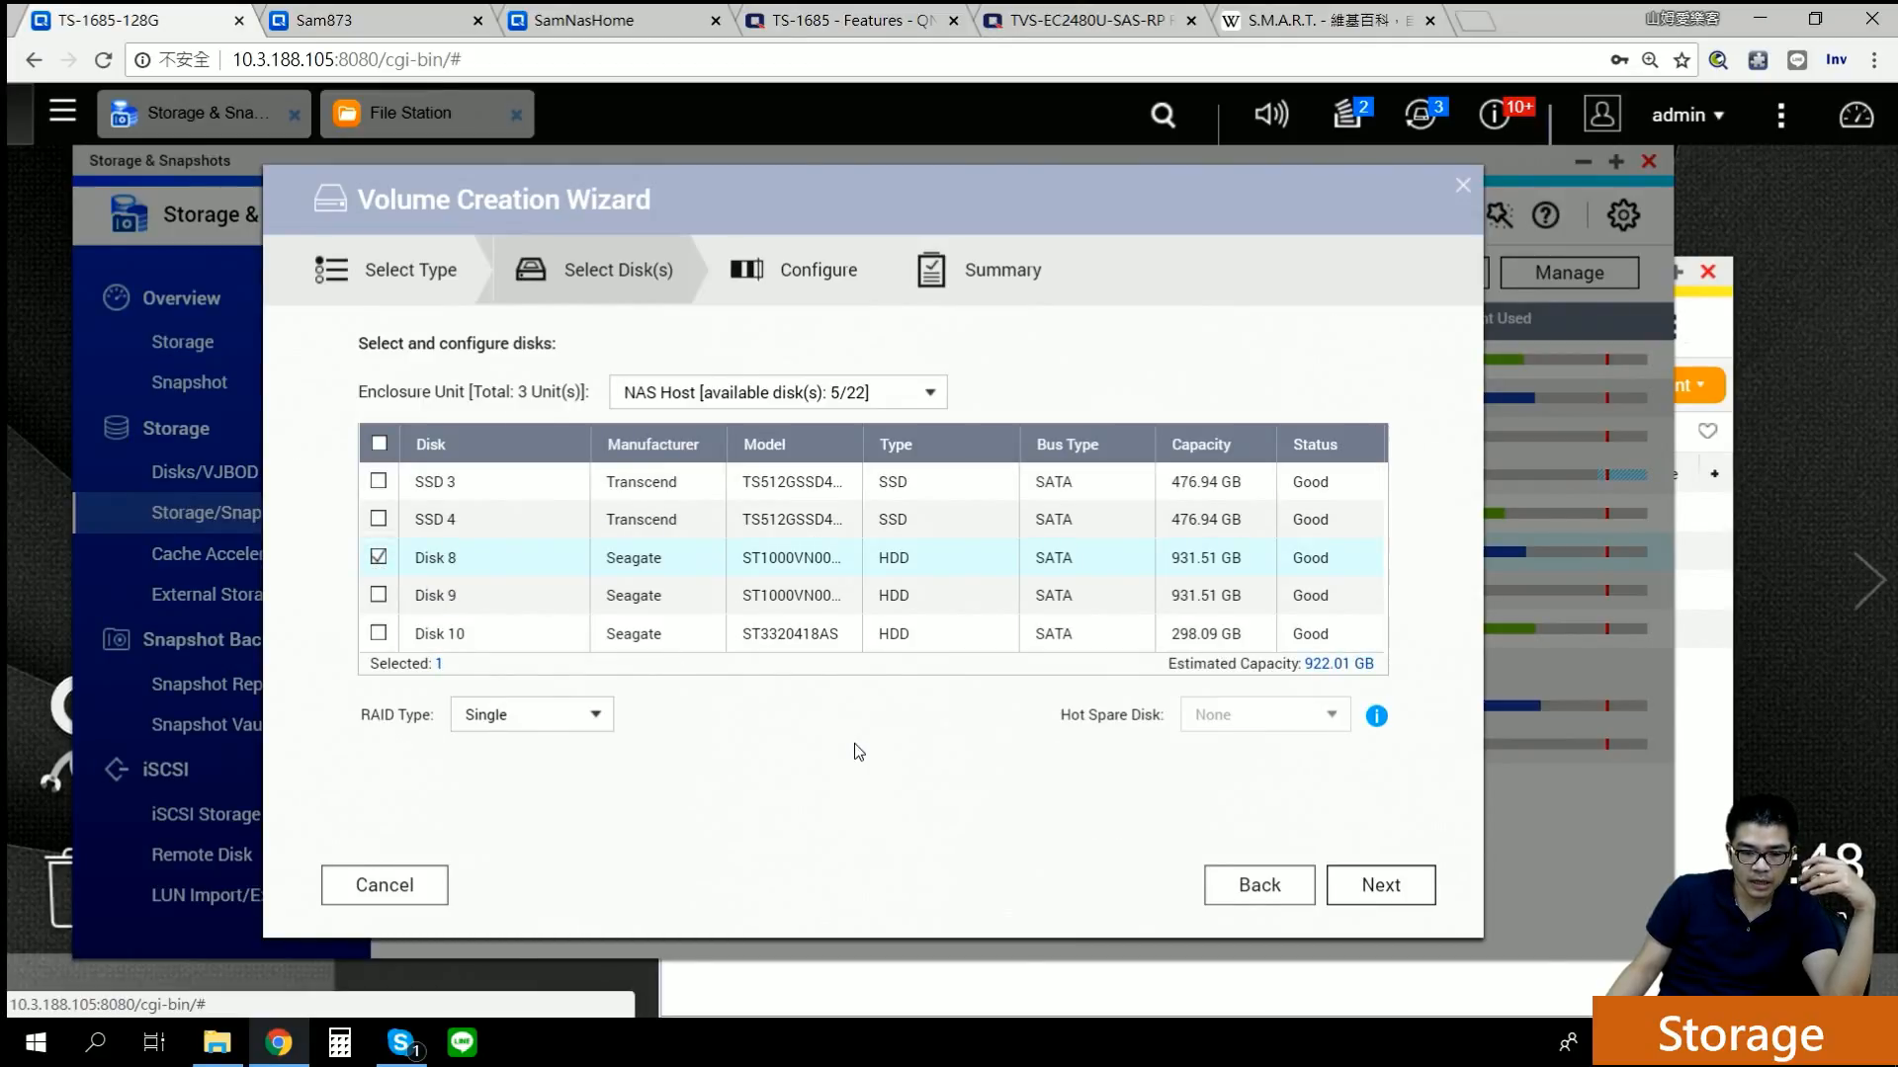
click(1248, 895)
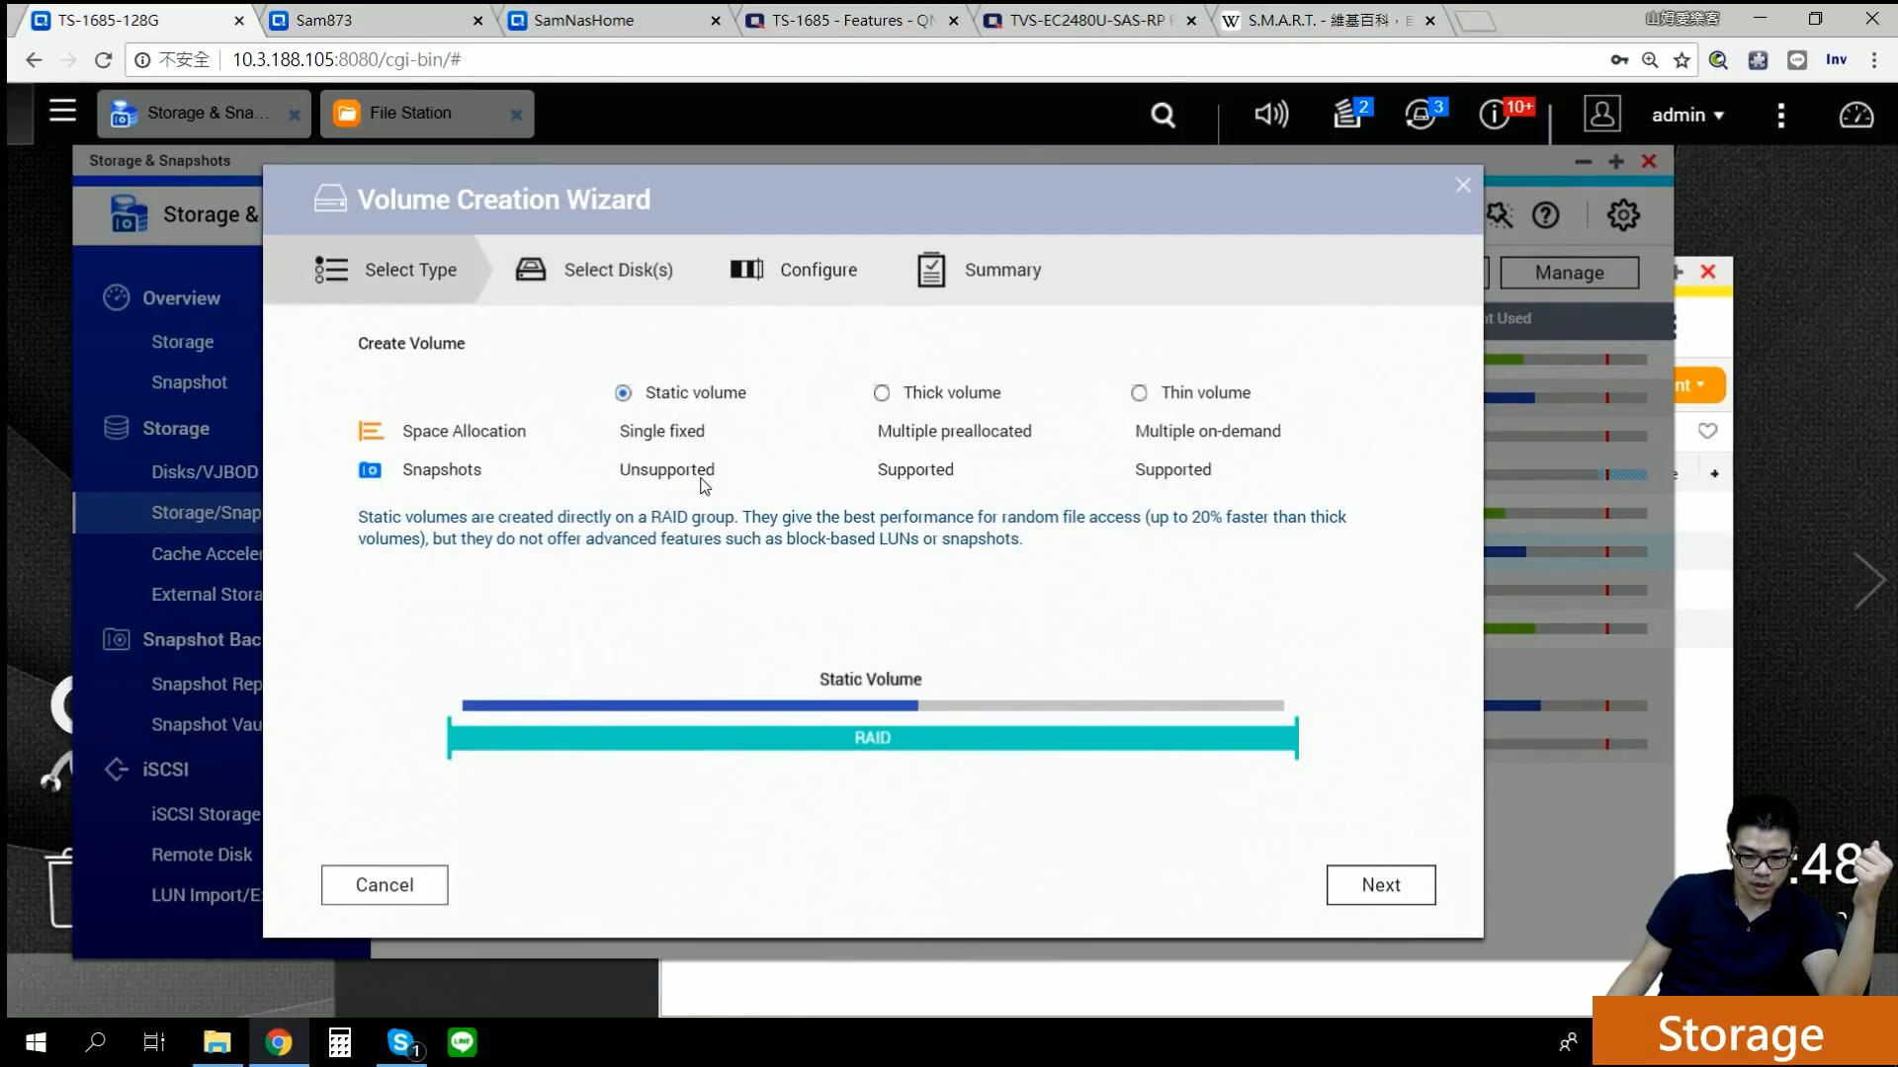
click(909, 398)
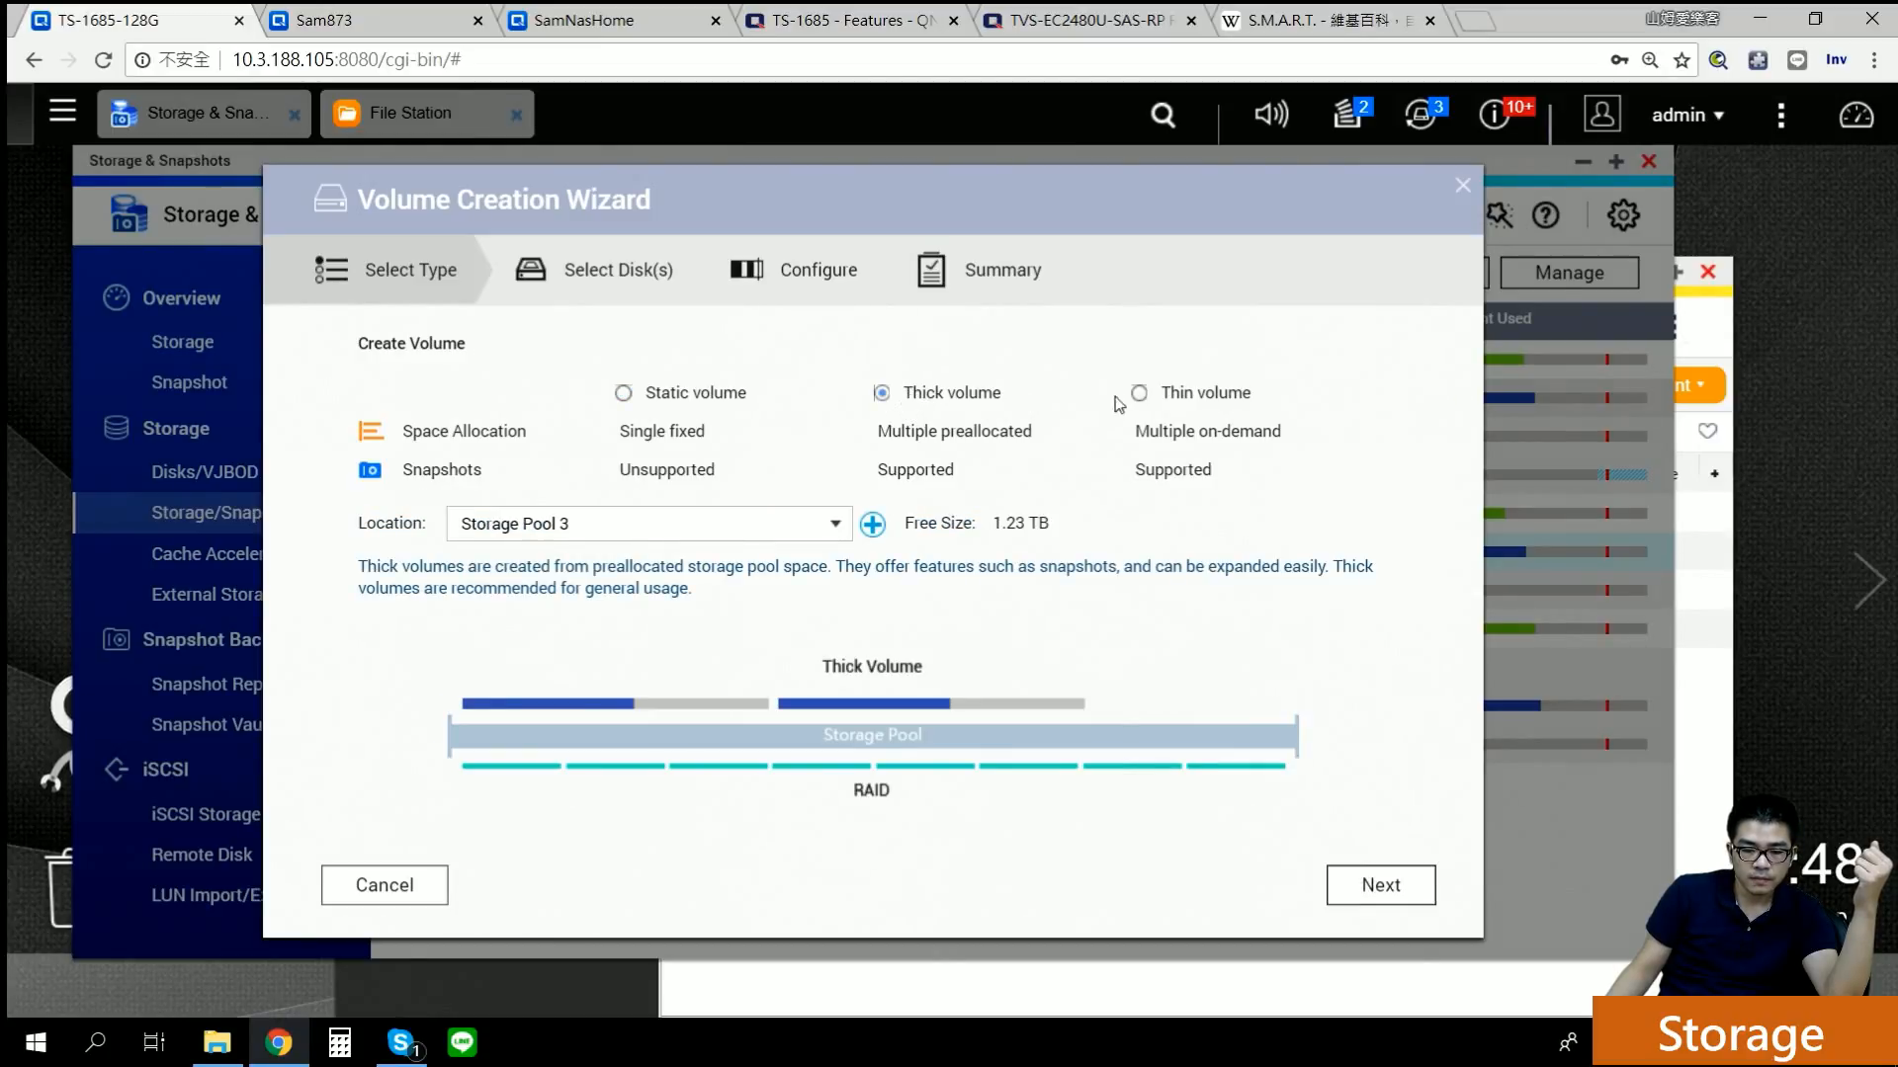
click(1185, 398)
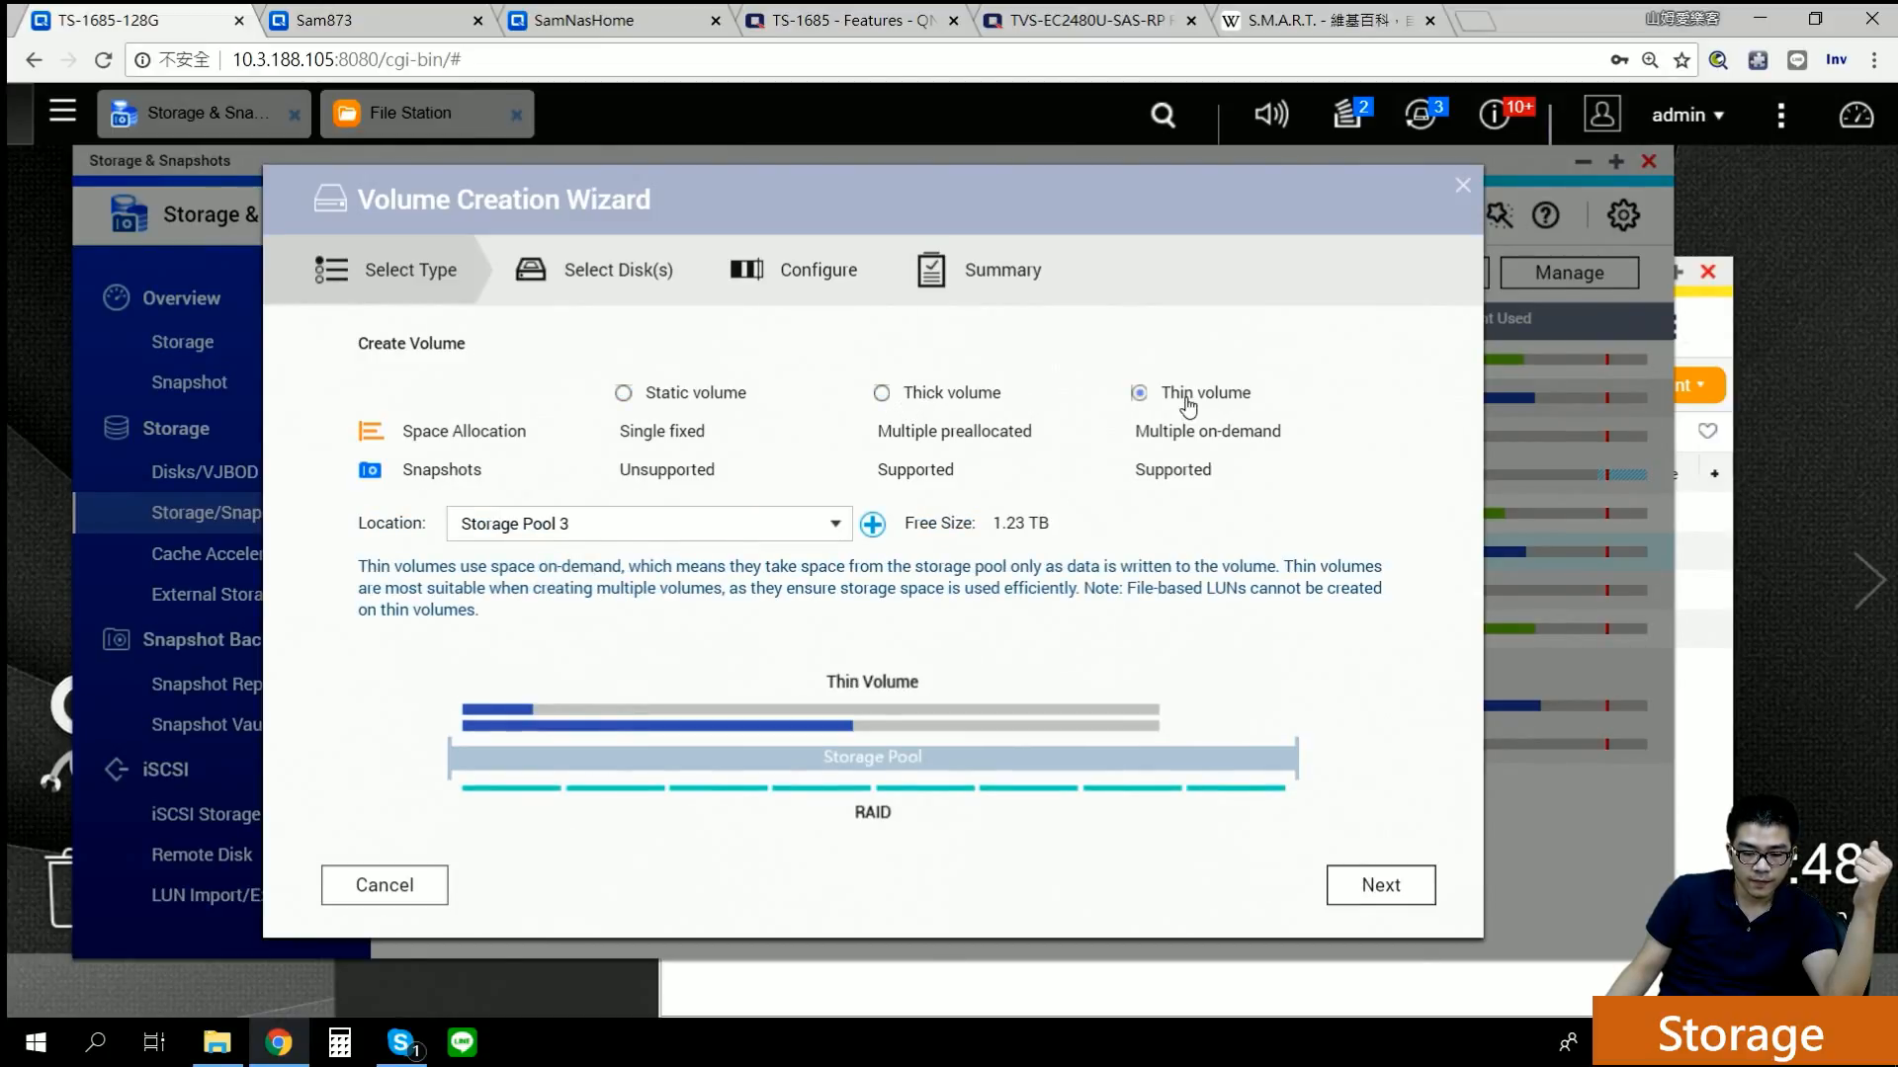
click(939, 397)
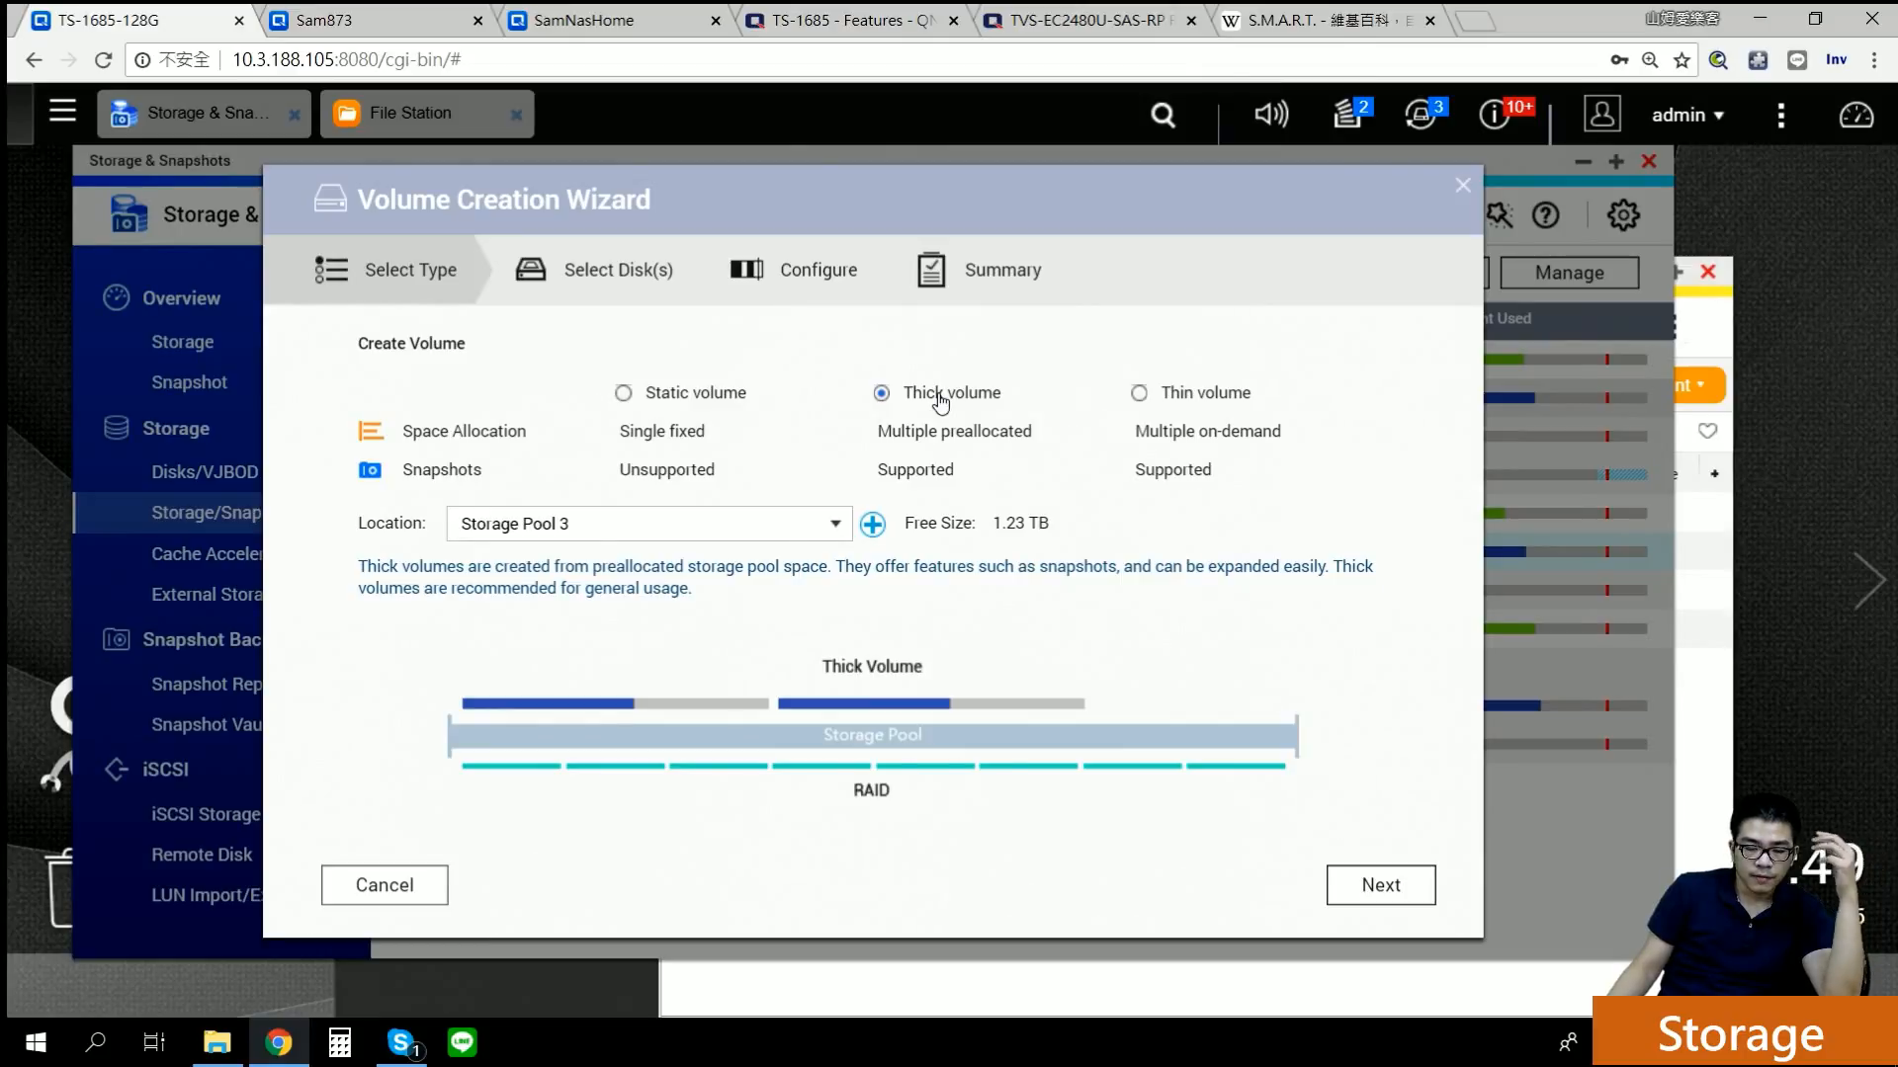
click(1153, 397)
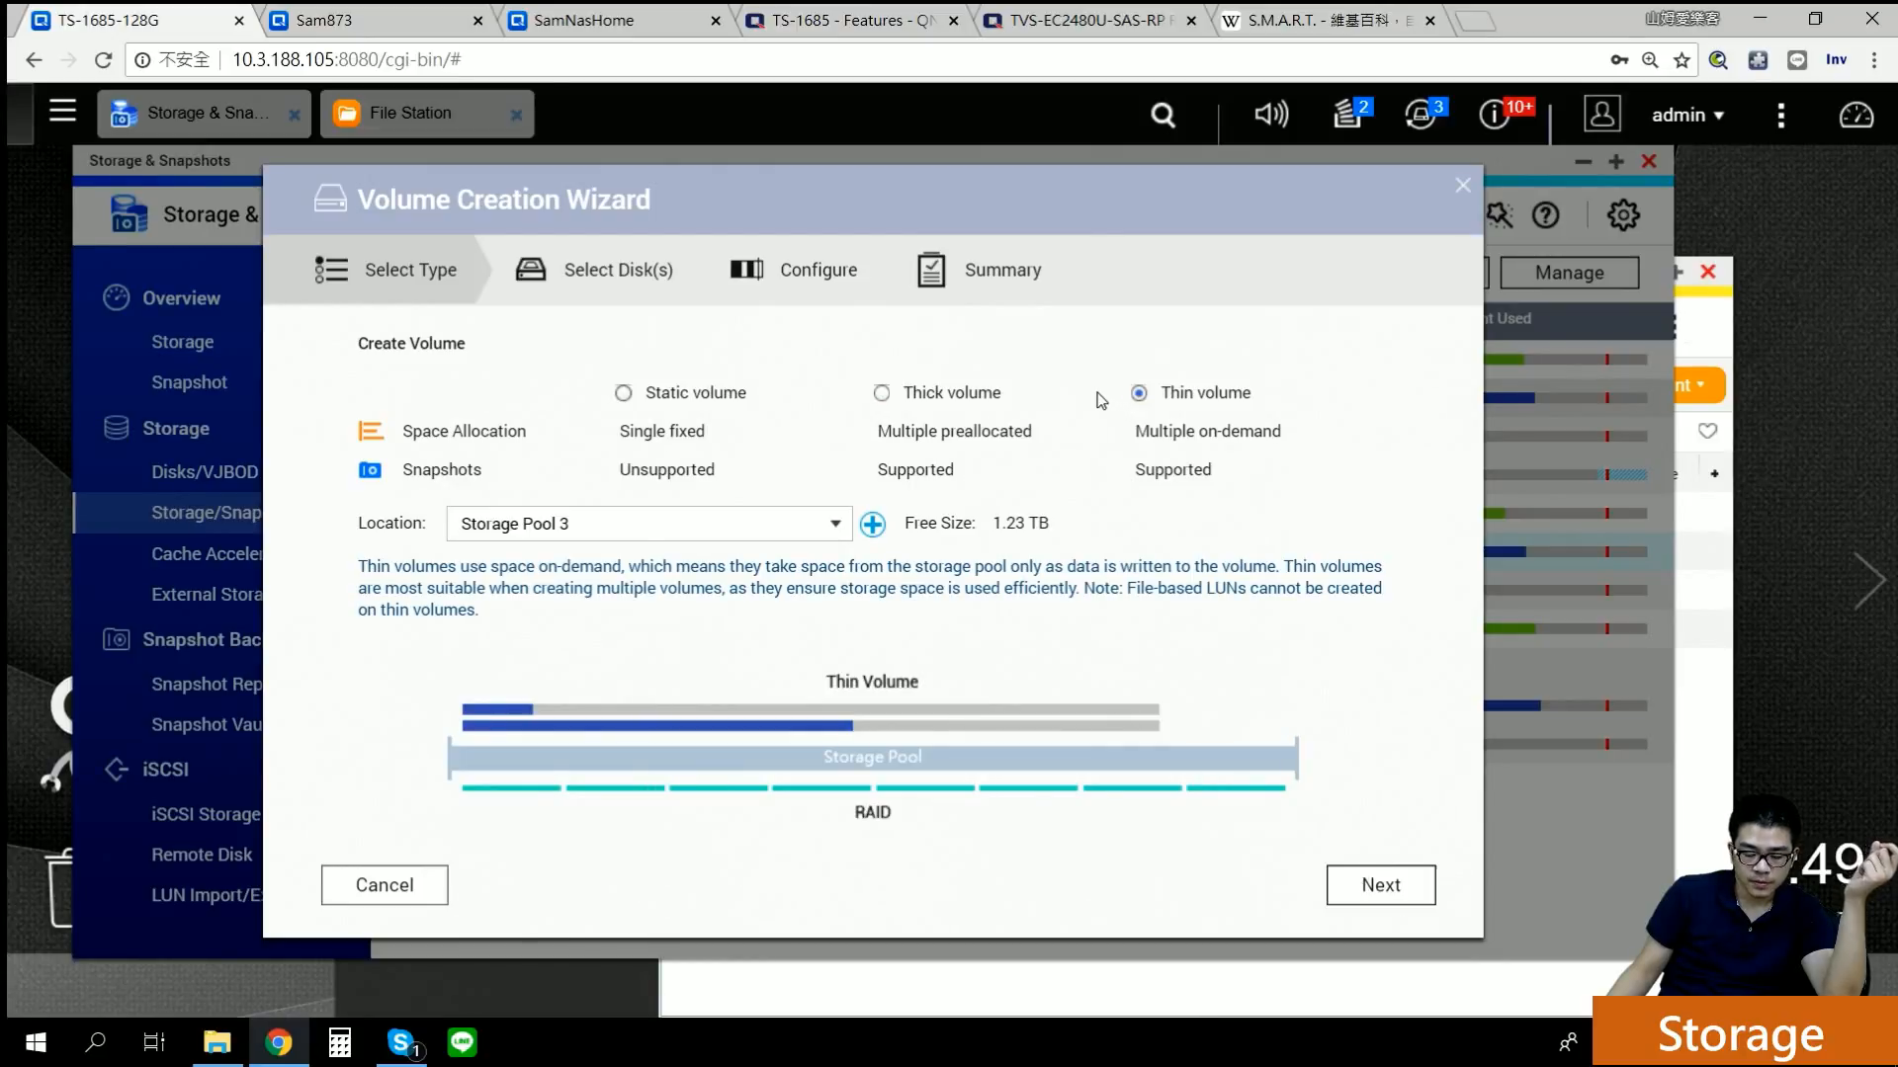
click(946, 395)
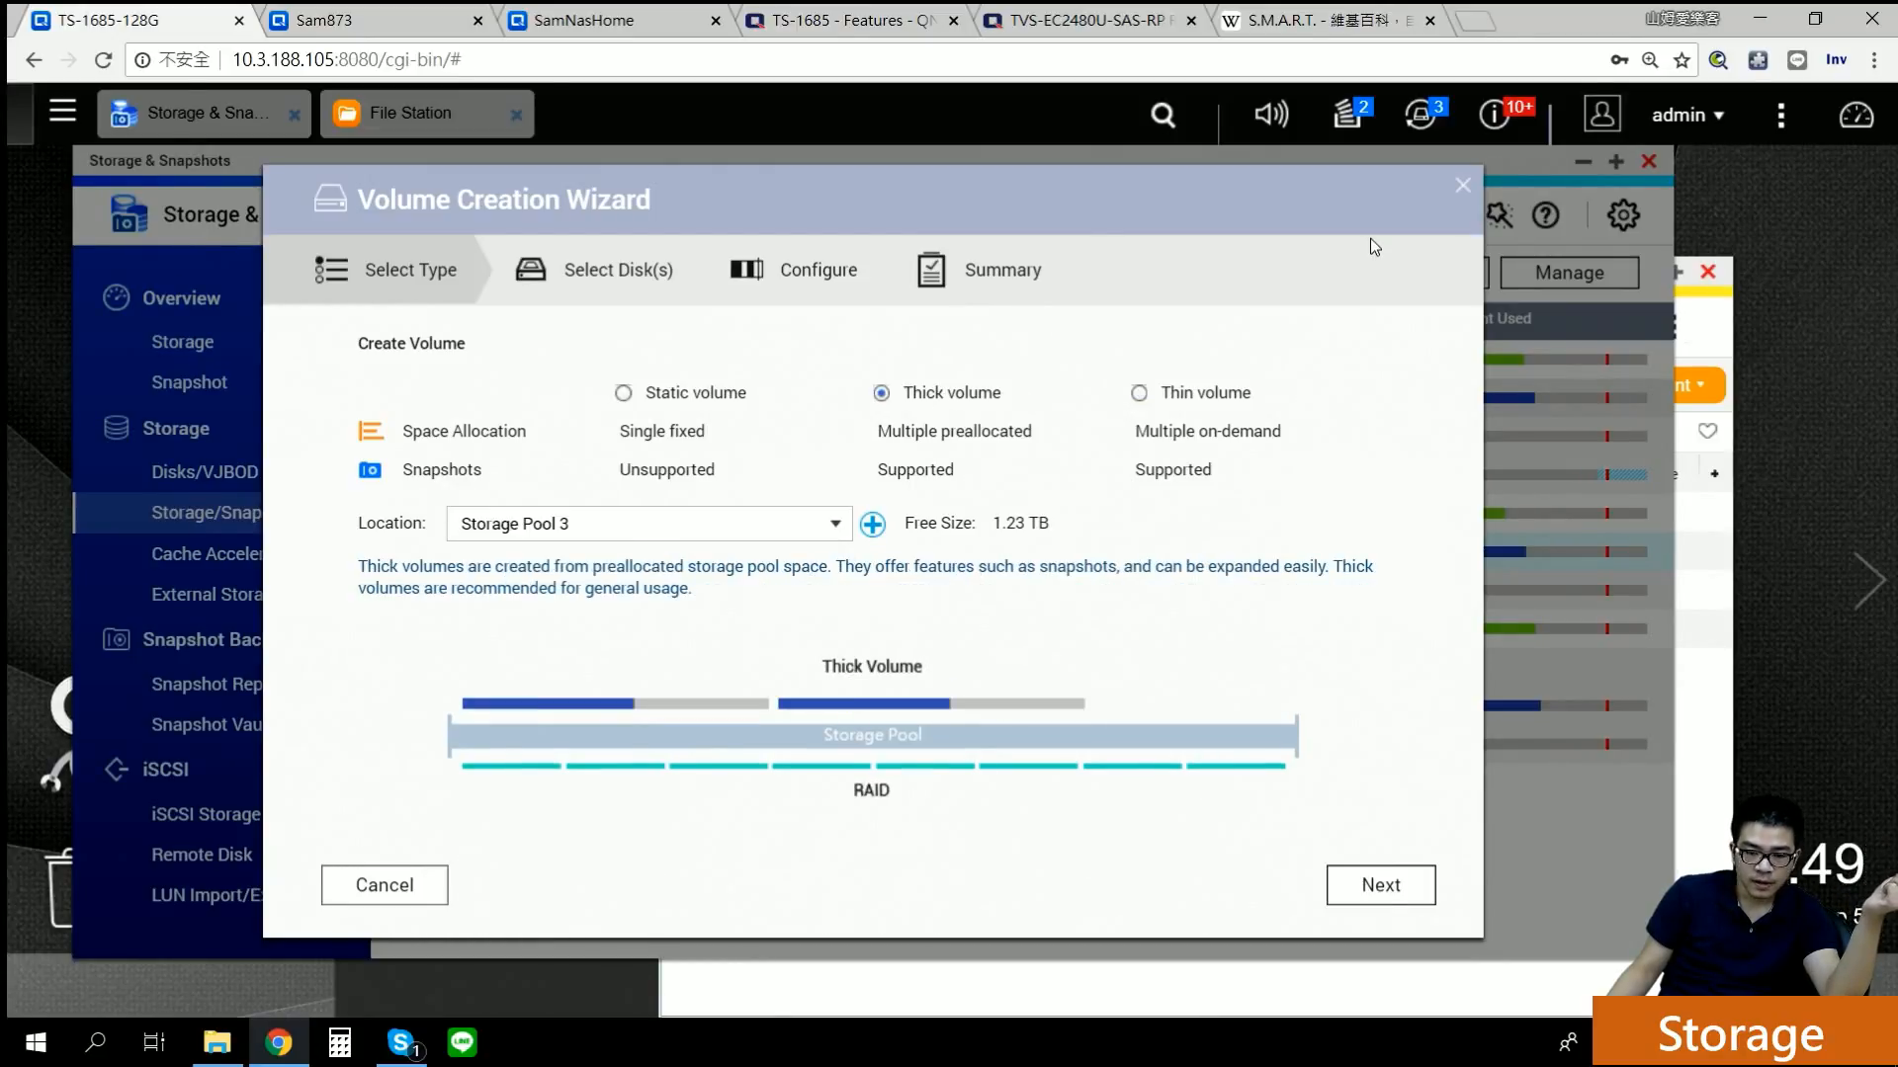
click(1463, 185)
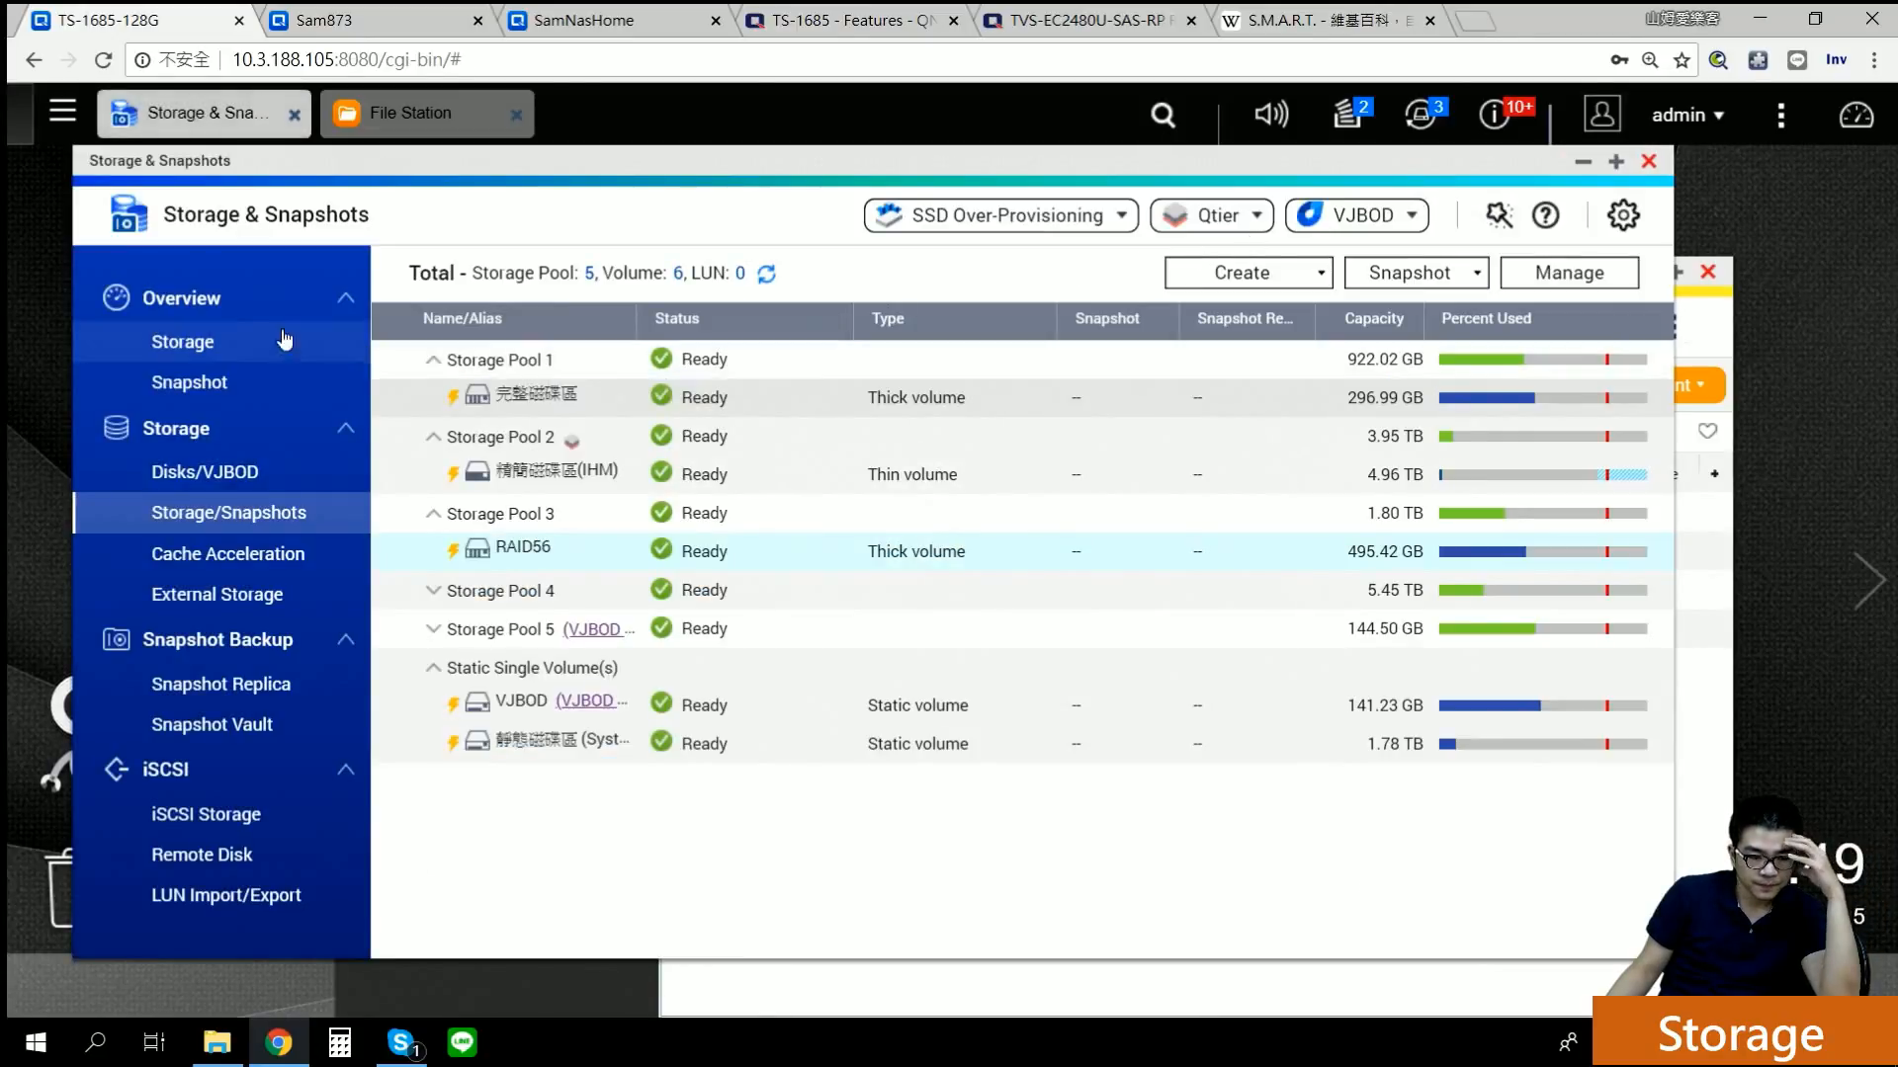
Step: Chart Storage Pool 1, then Storage Pool 2 at 130.9% subscription, in the Storage overview
click(176, 341)
click(1547, 462)
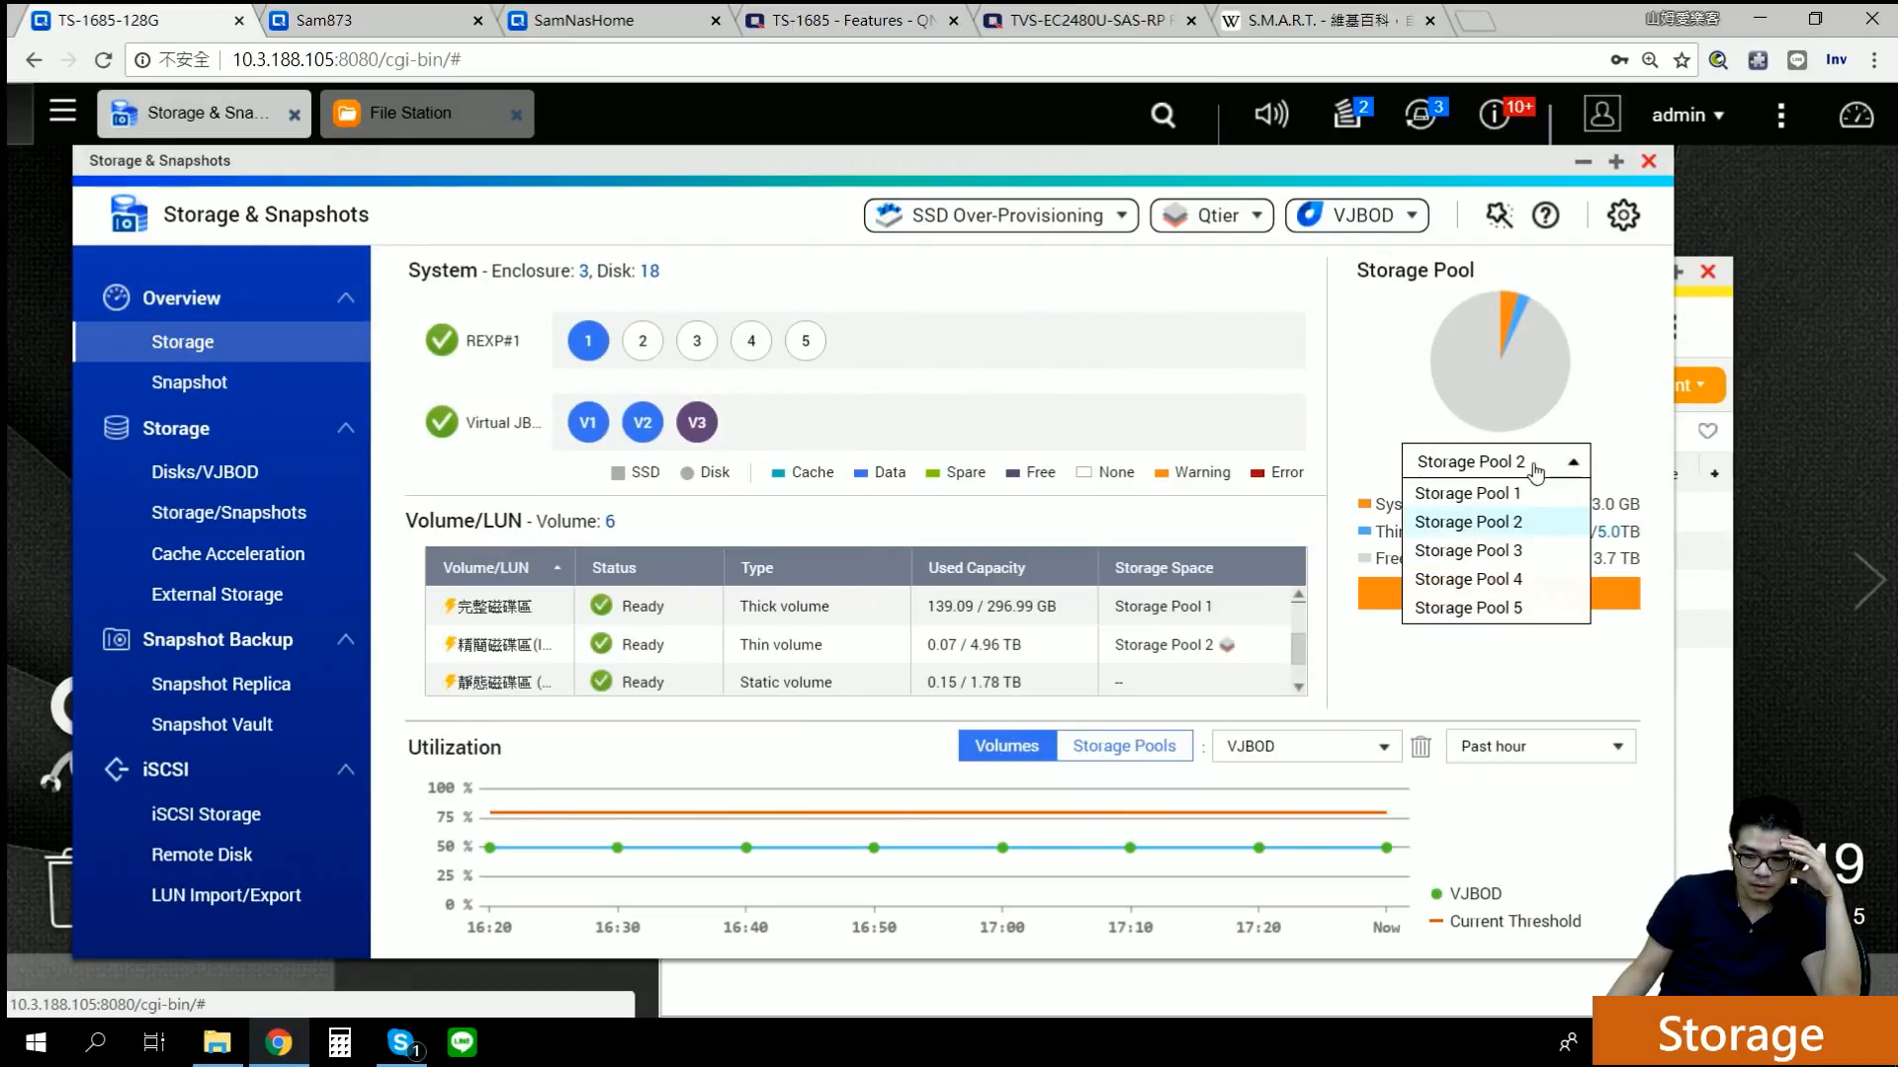
click(1494, 494)
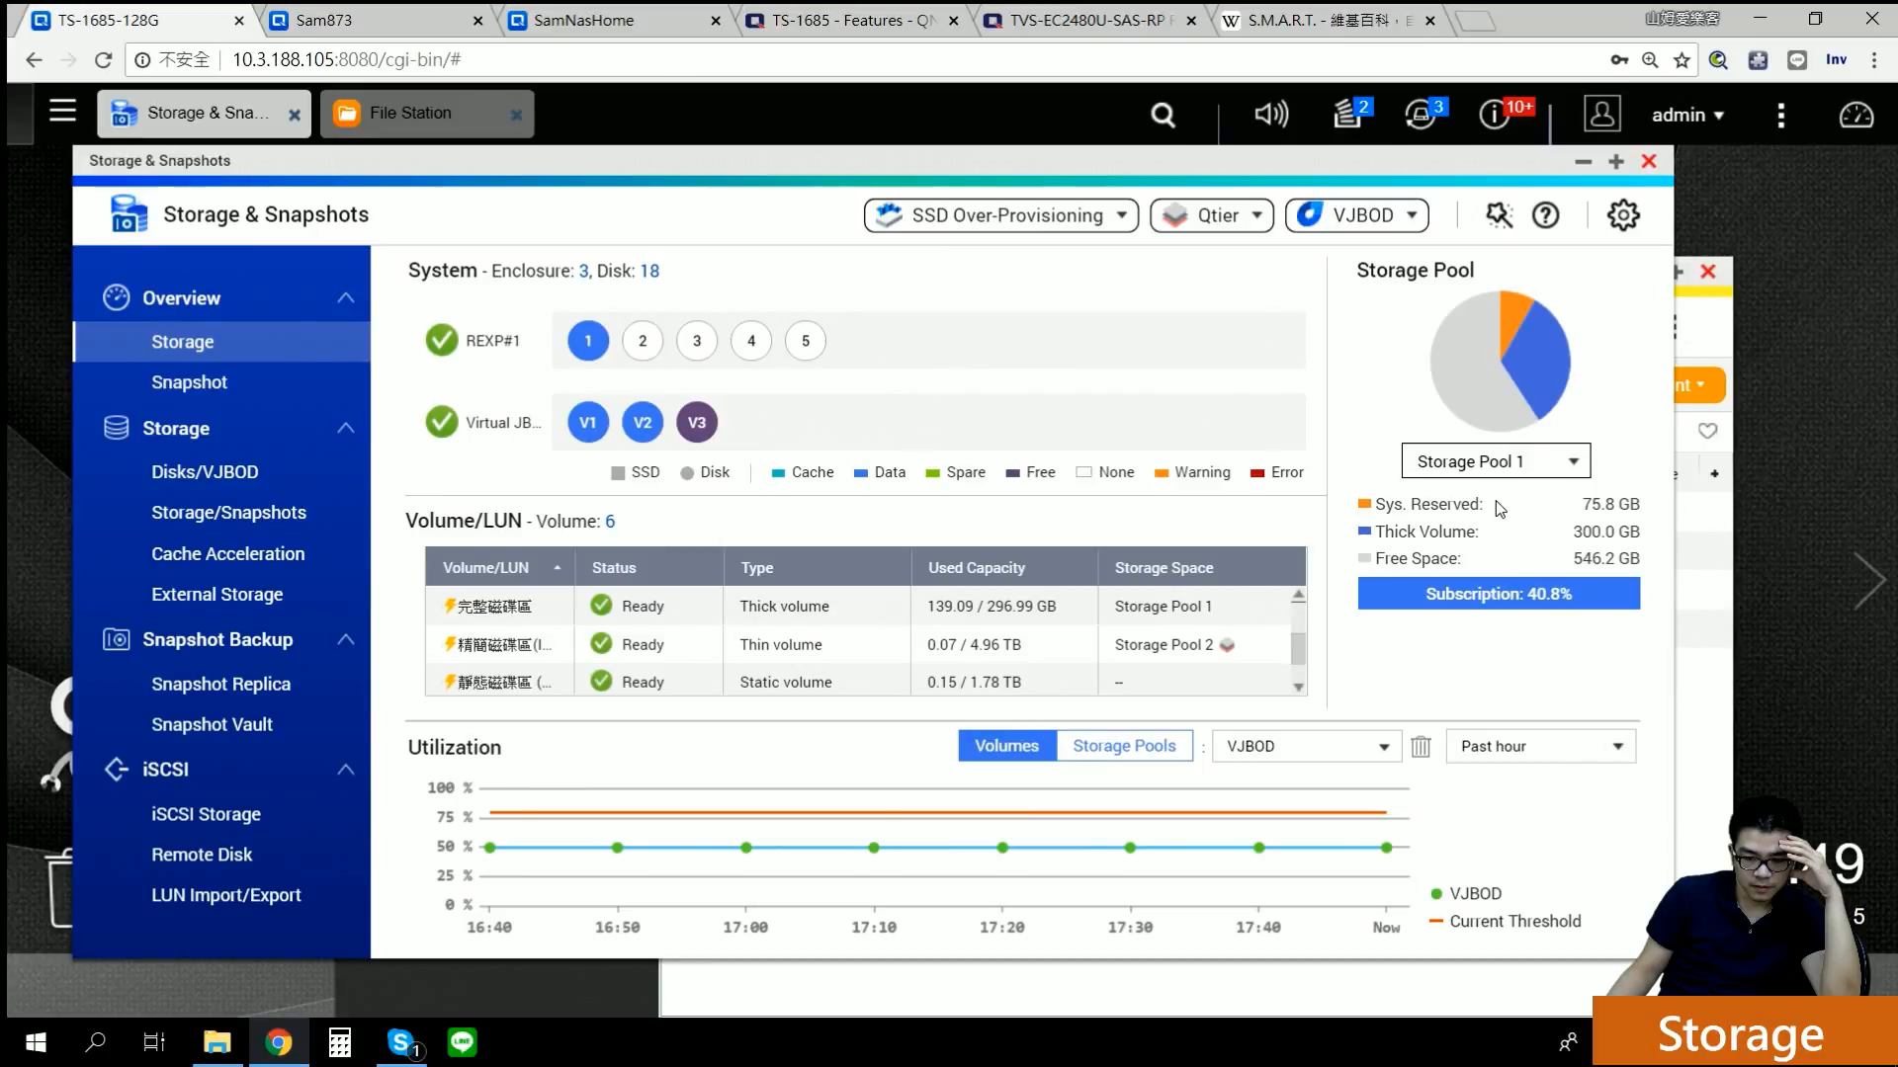
click(1473, 461)
click(1474, 514)
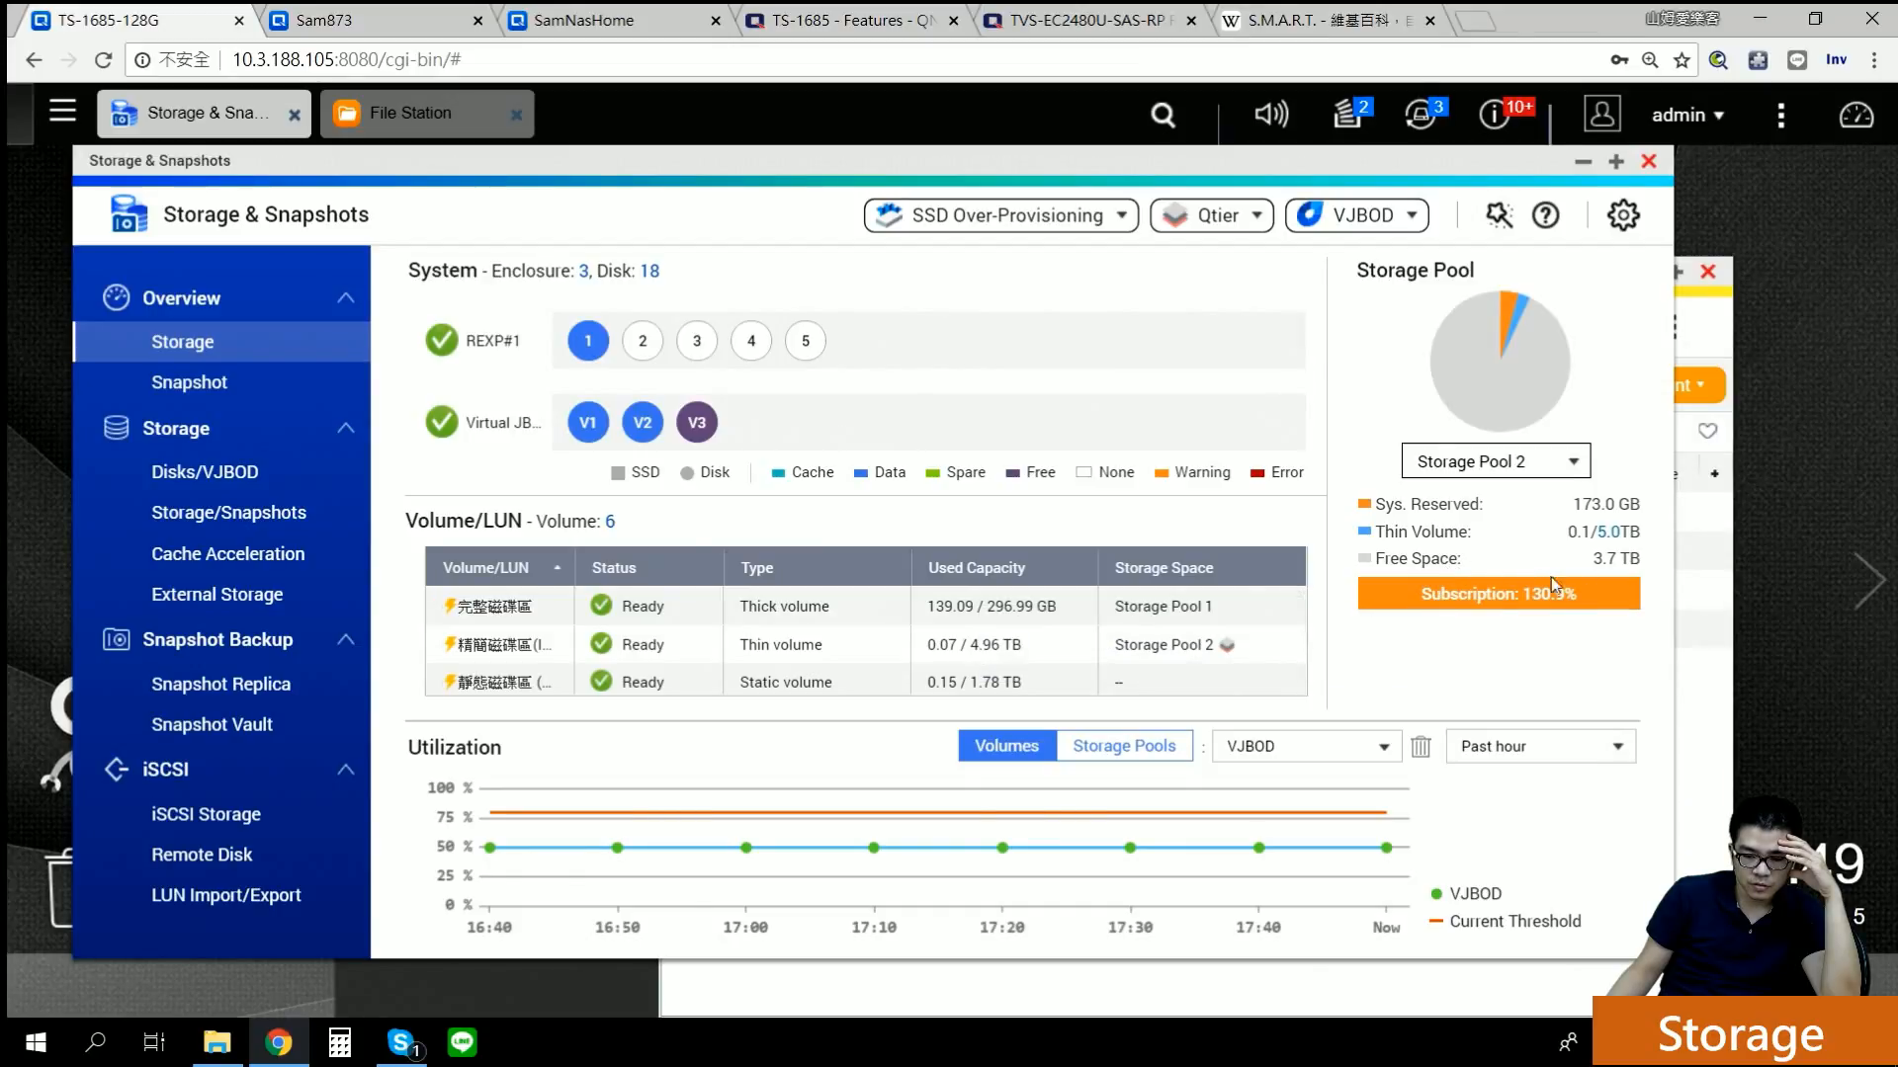
mouse_move(1561, 590)
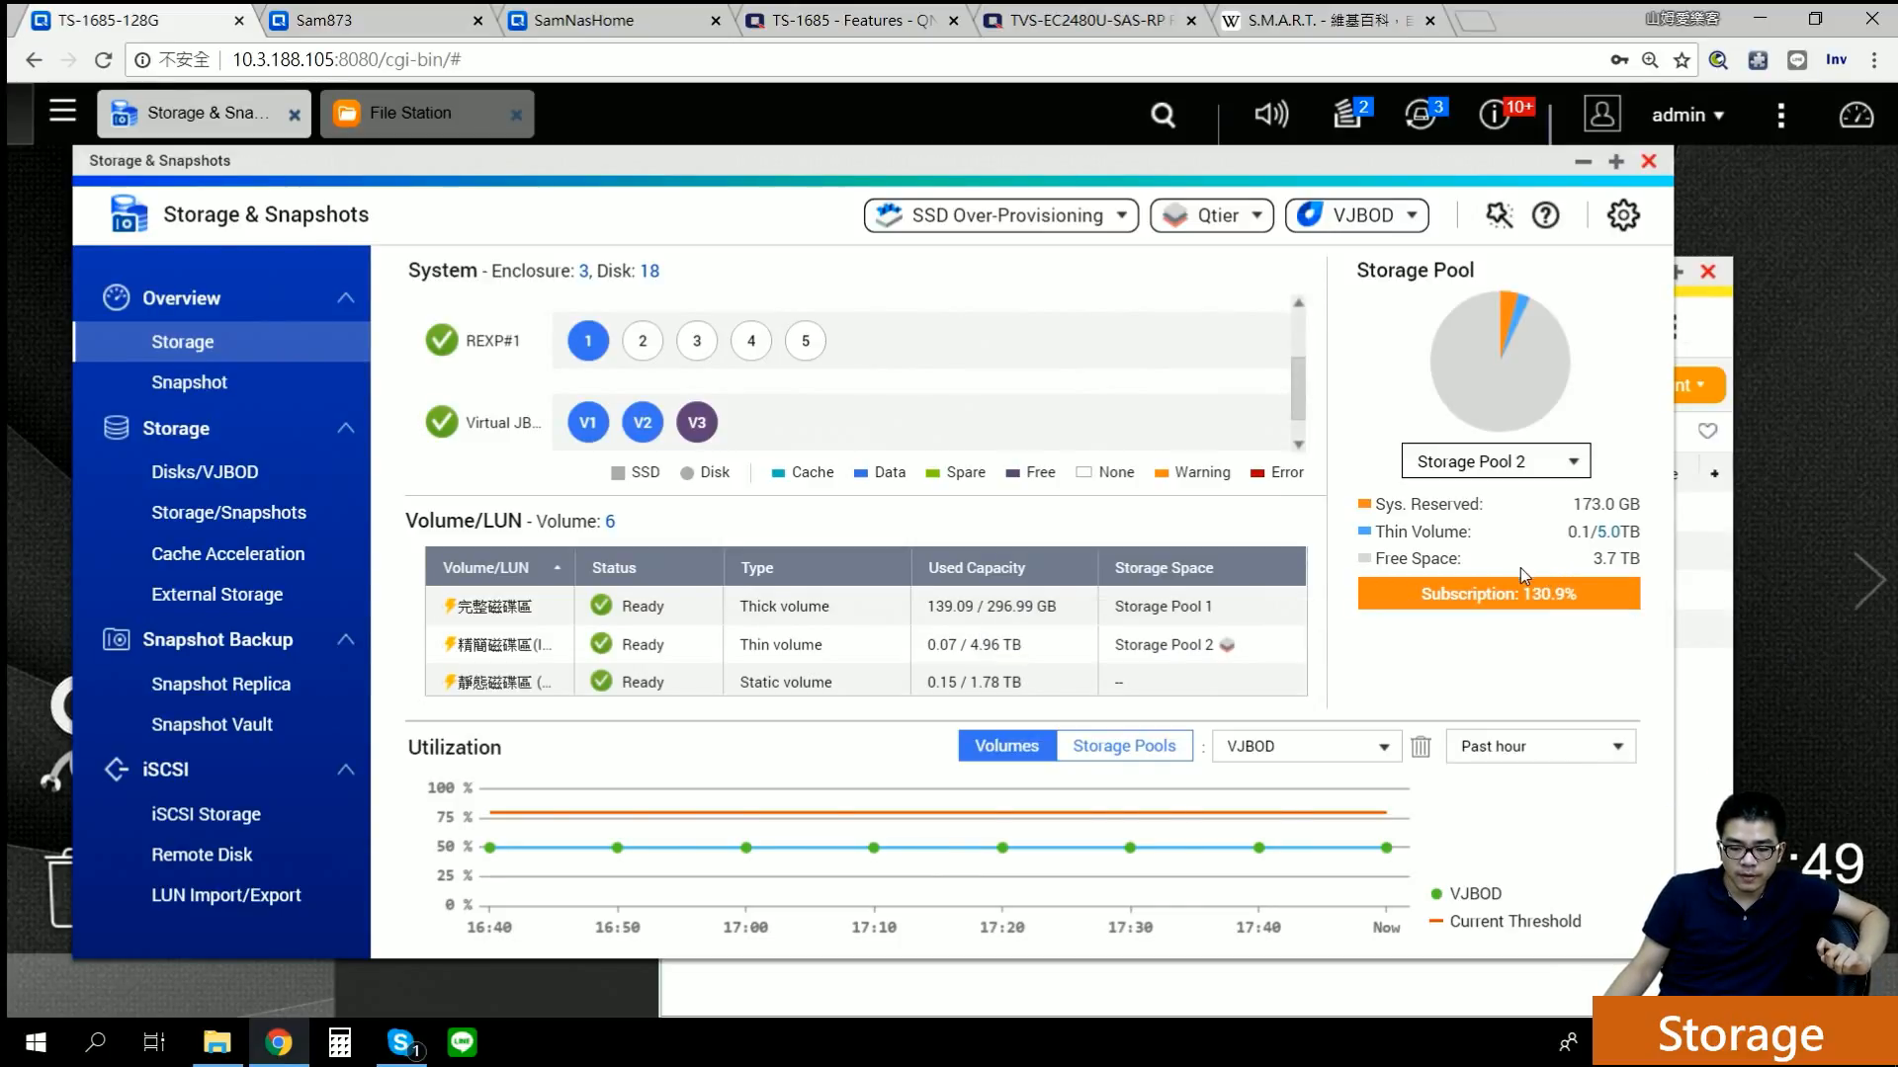
click(225, 514)
Step: Open the Volume Creation Wizard via Create > New Volume
click(1300, 279)
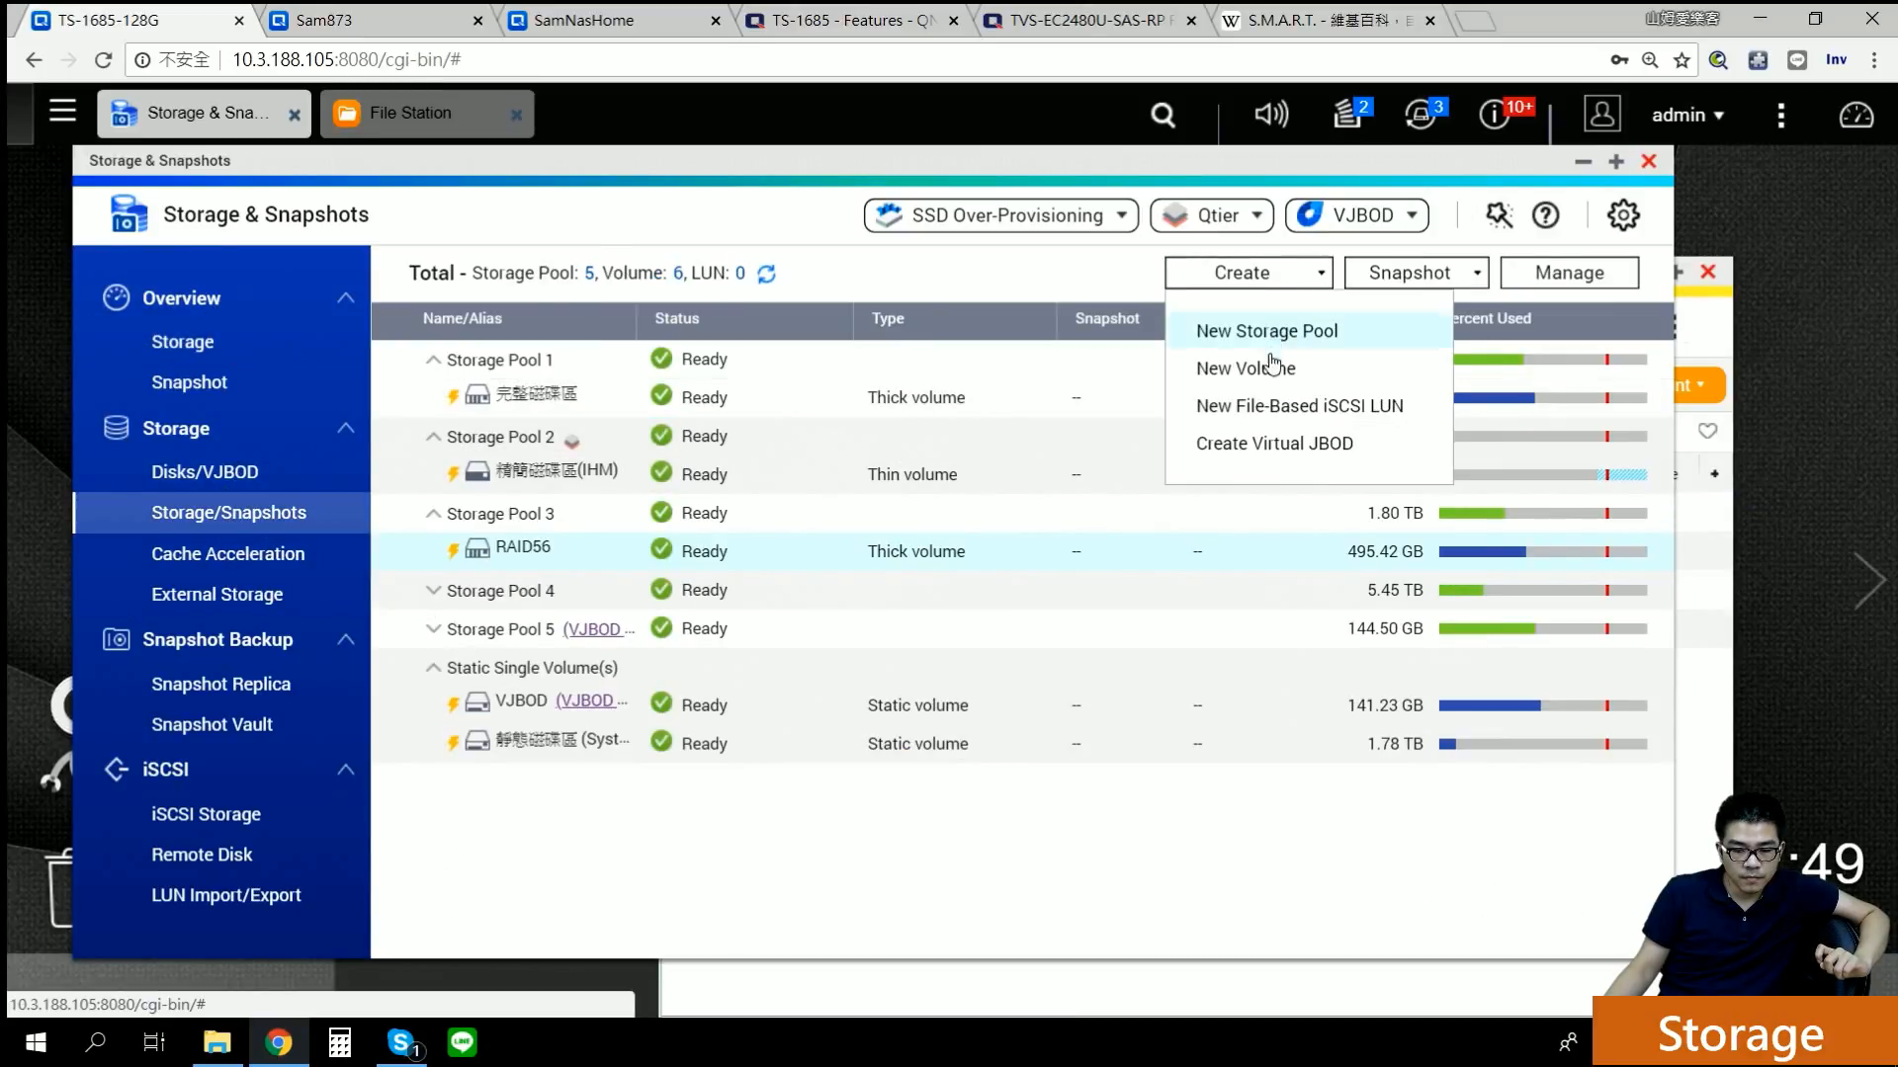
click(1272, 378)
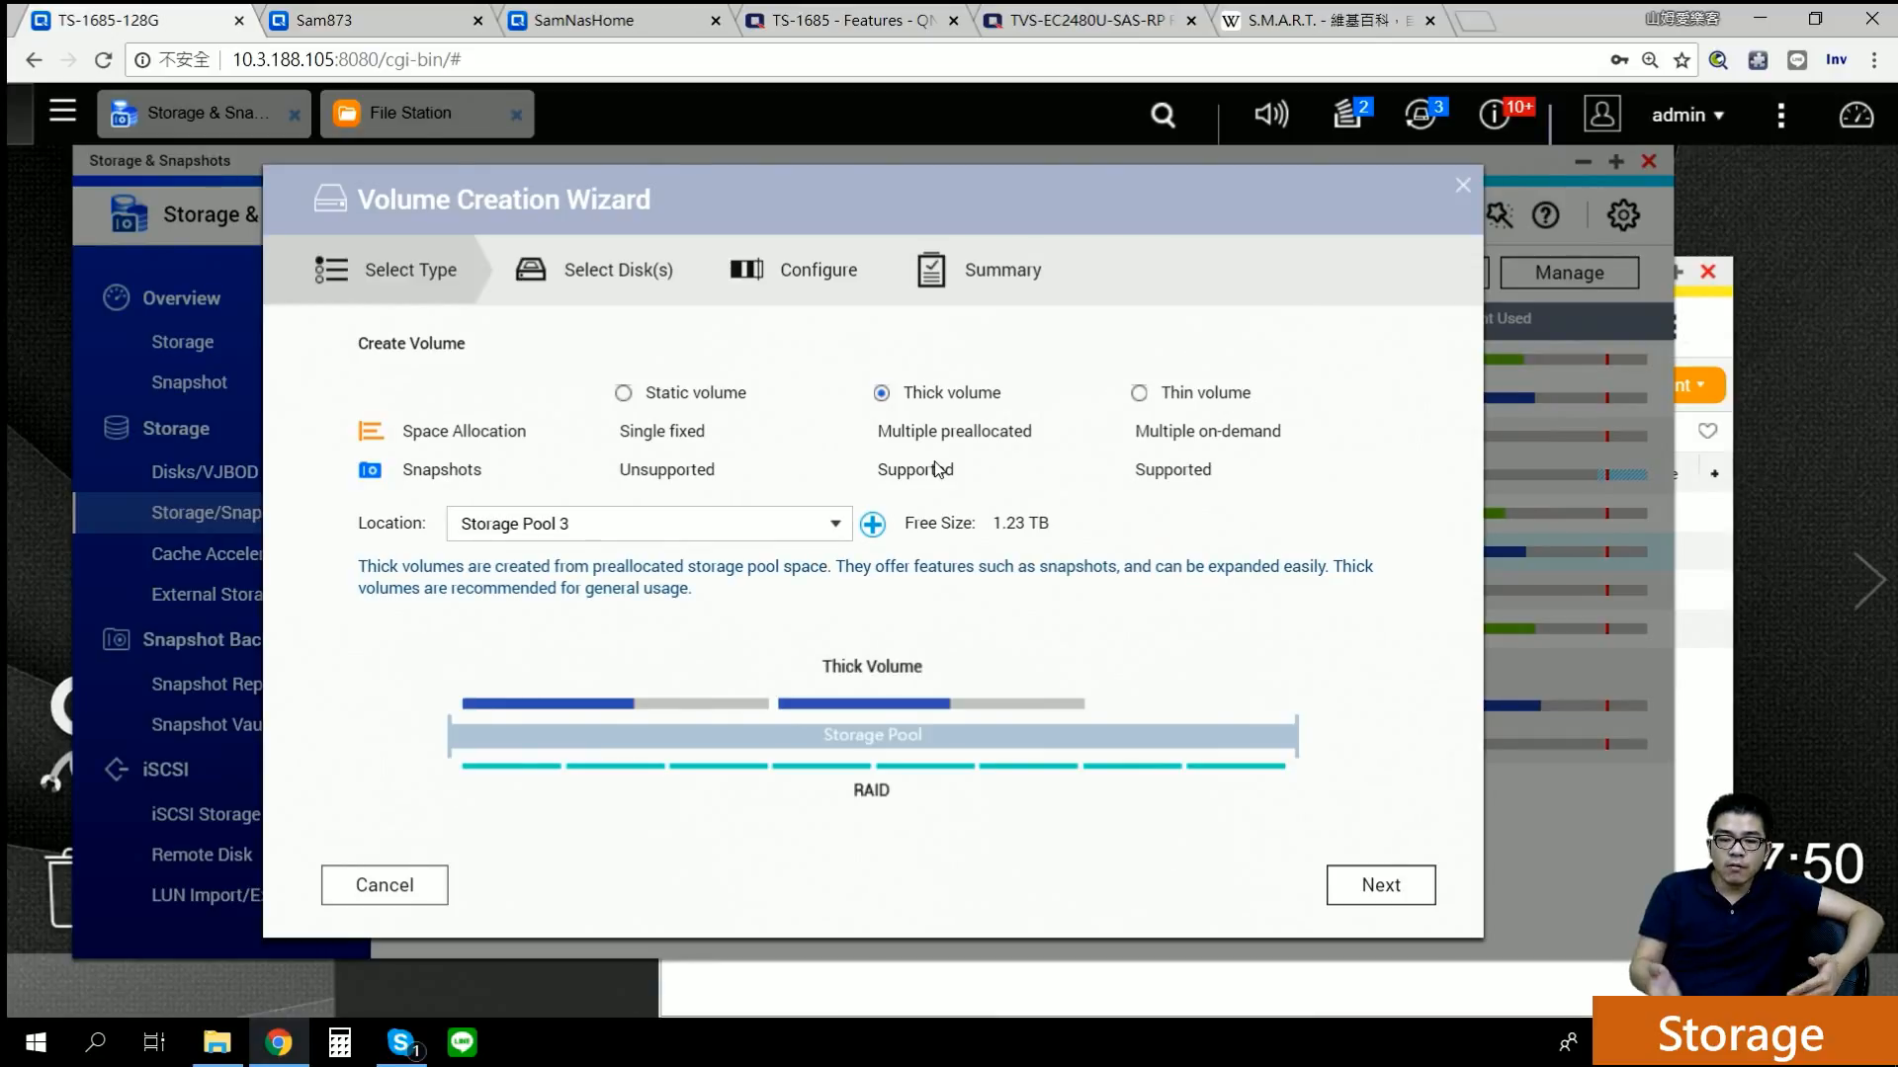
click(1464, 186)
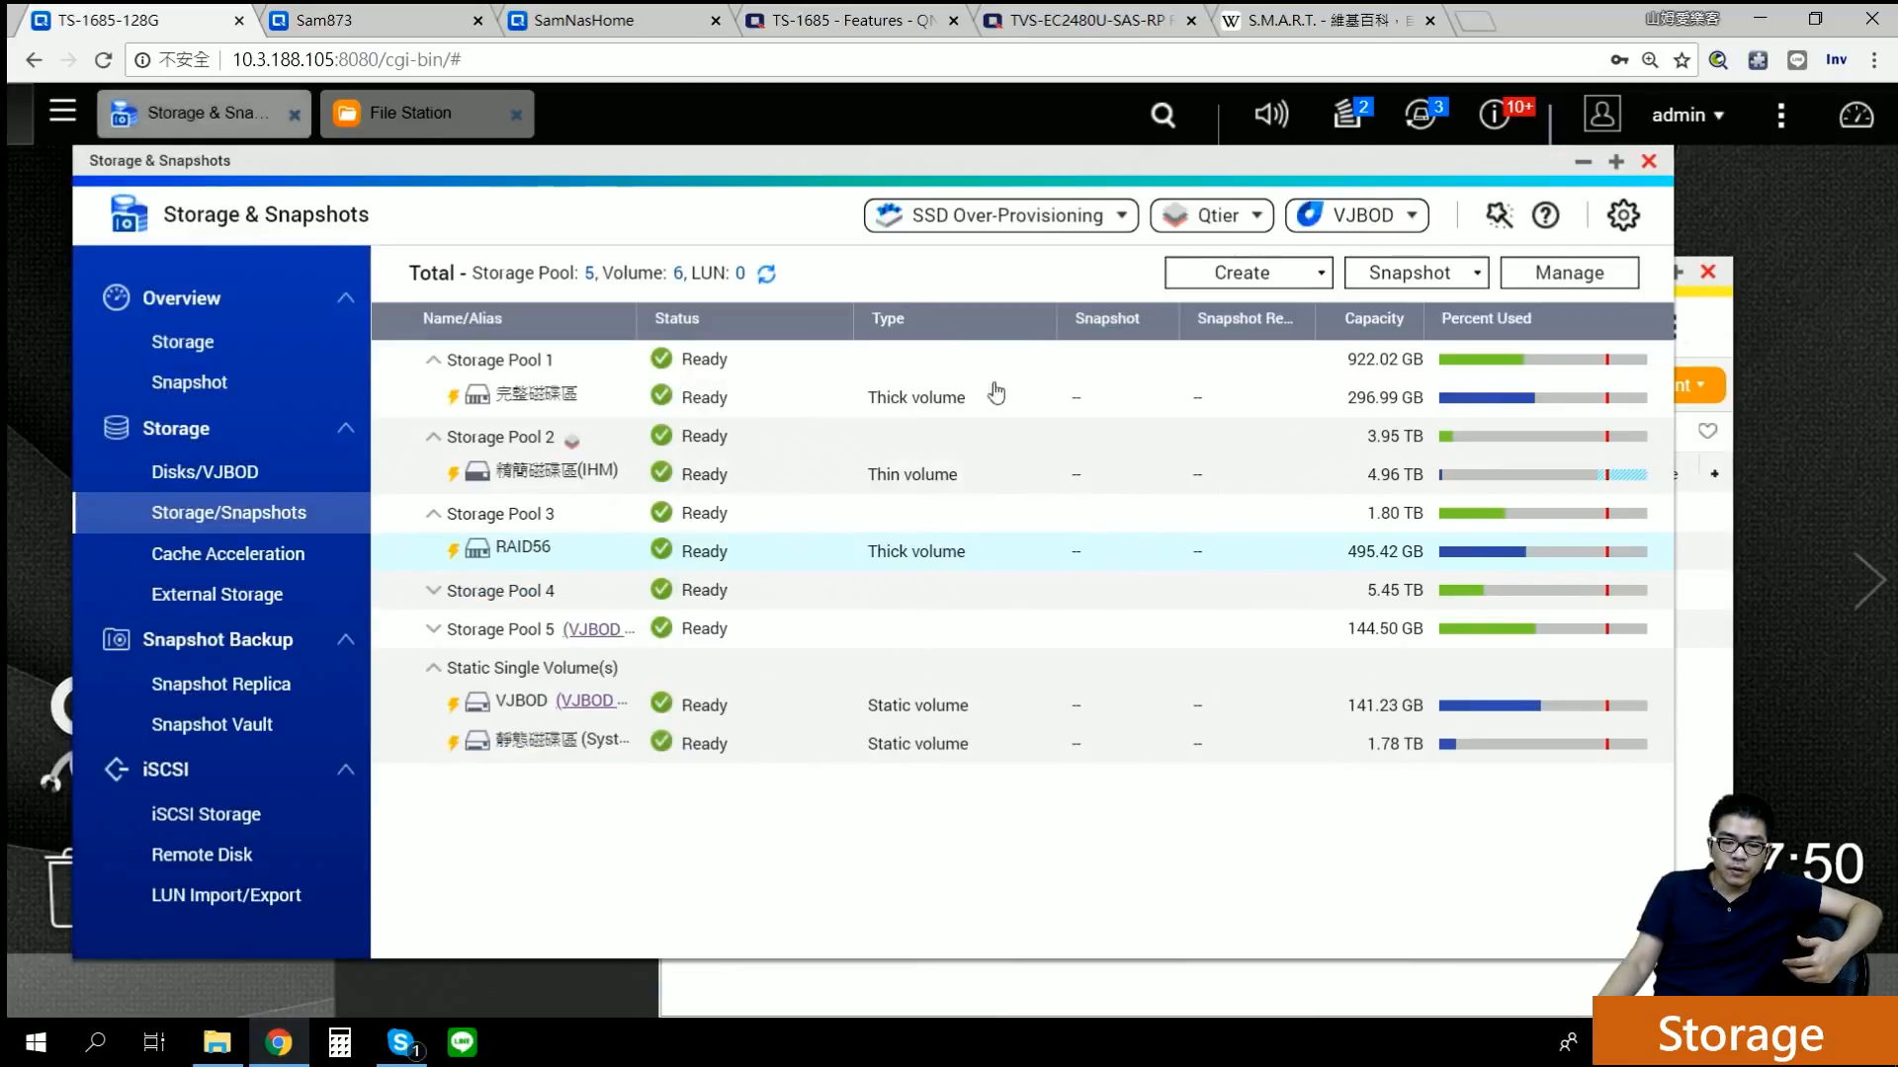
click(1579, 272)
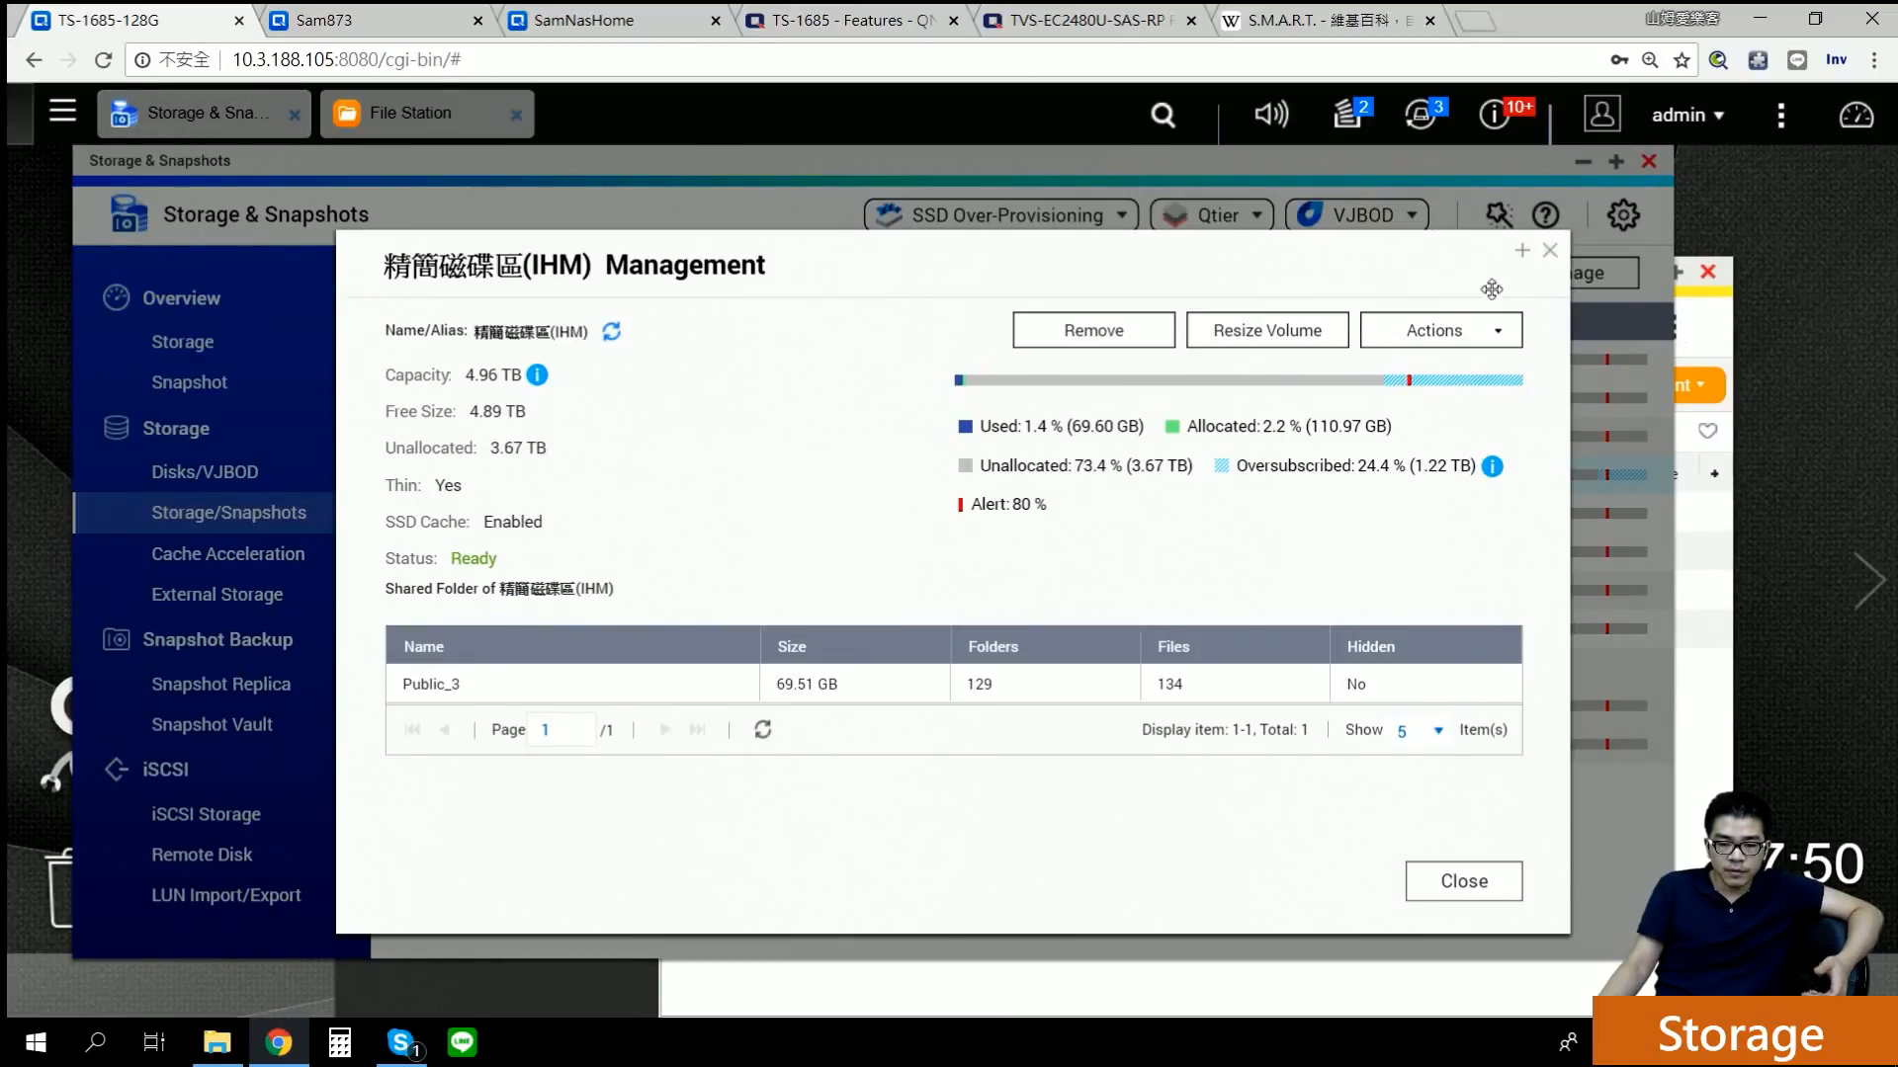
click(1550, 251)
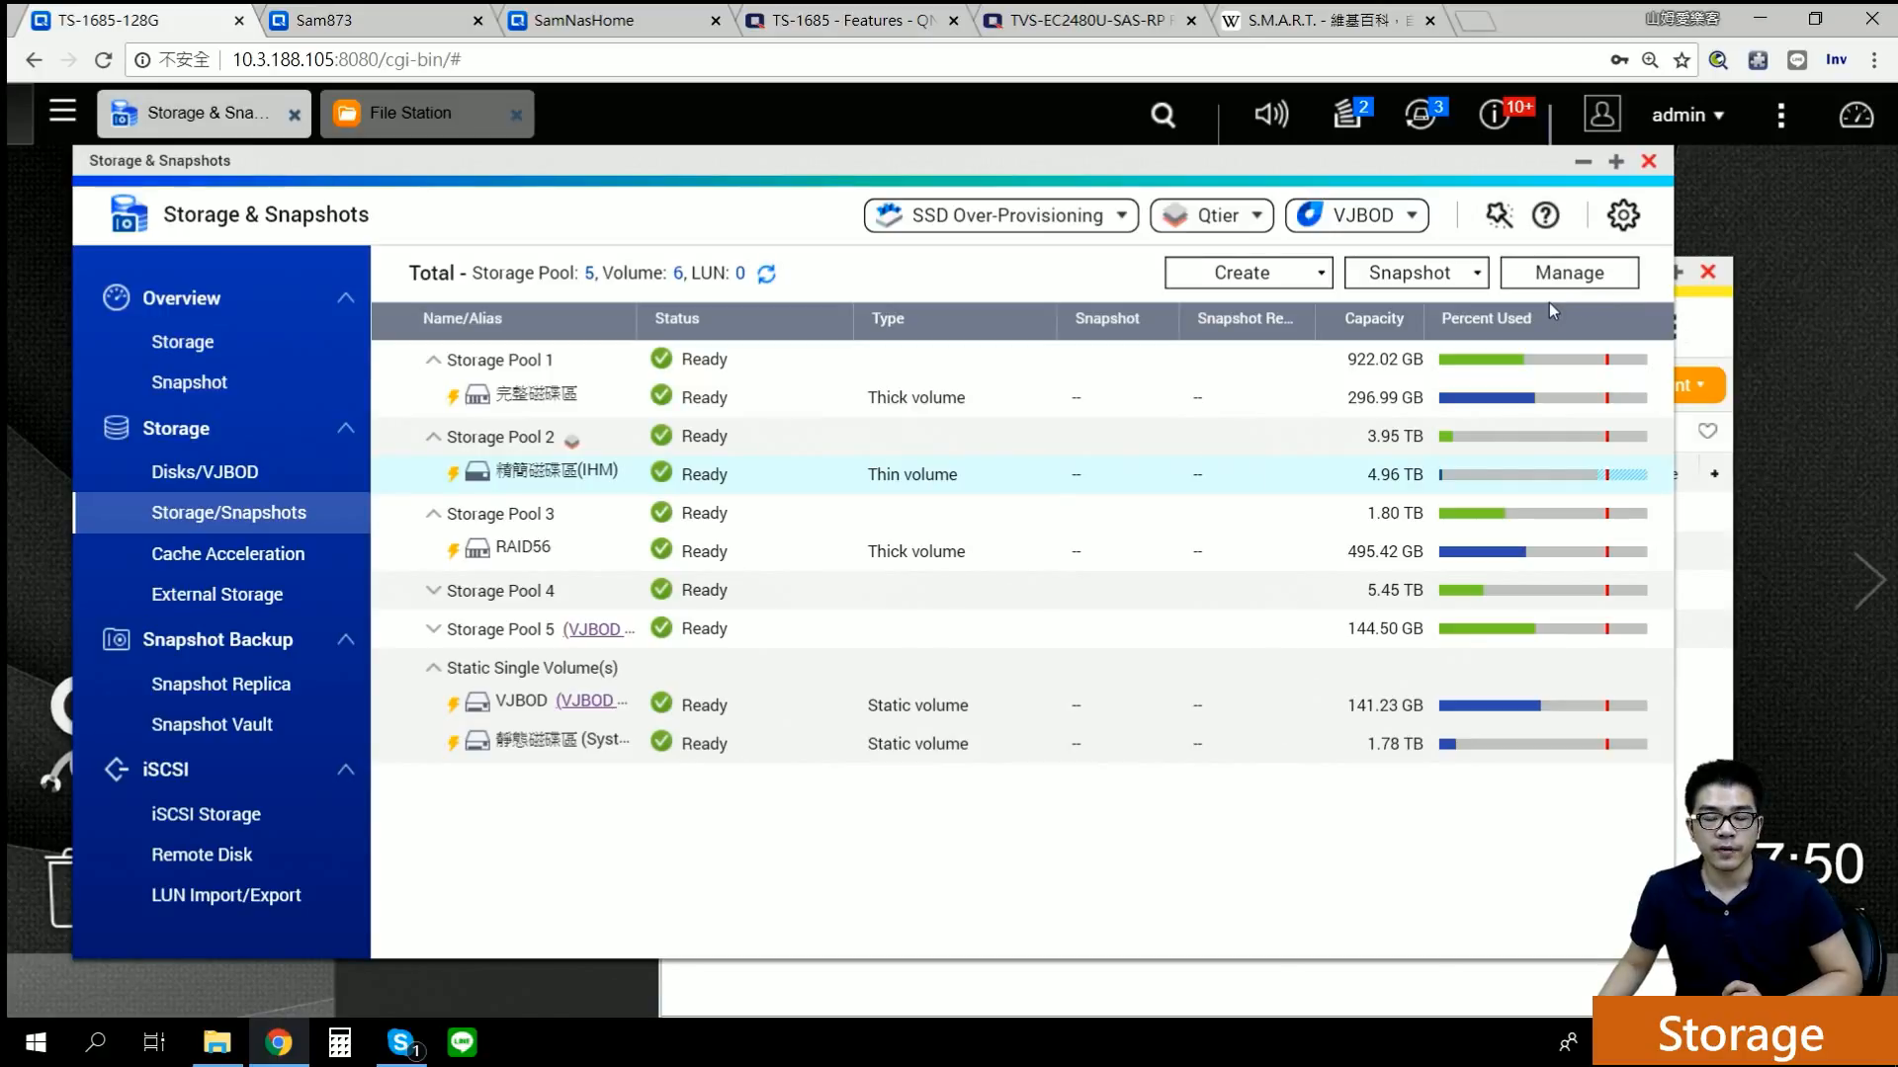
click(1295, 275)
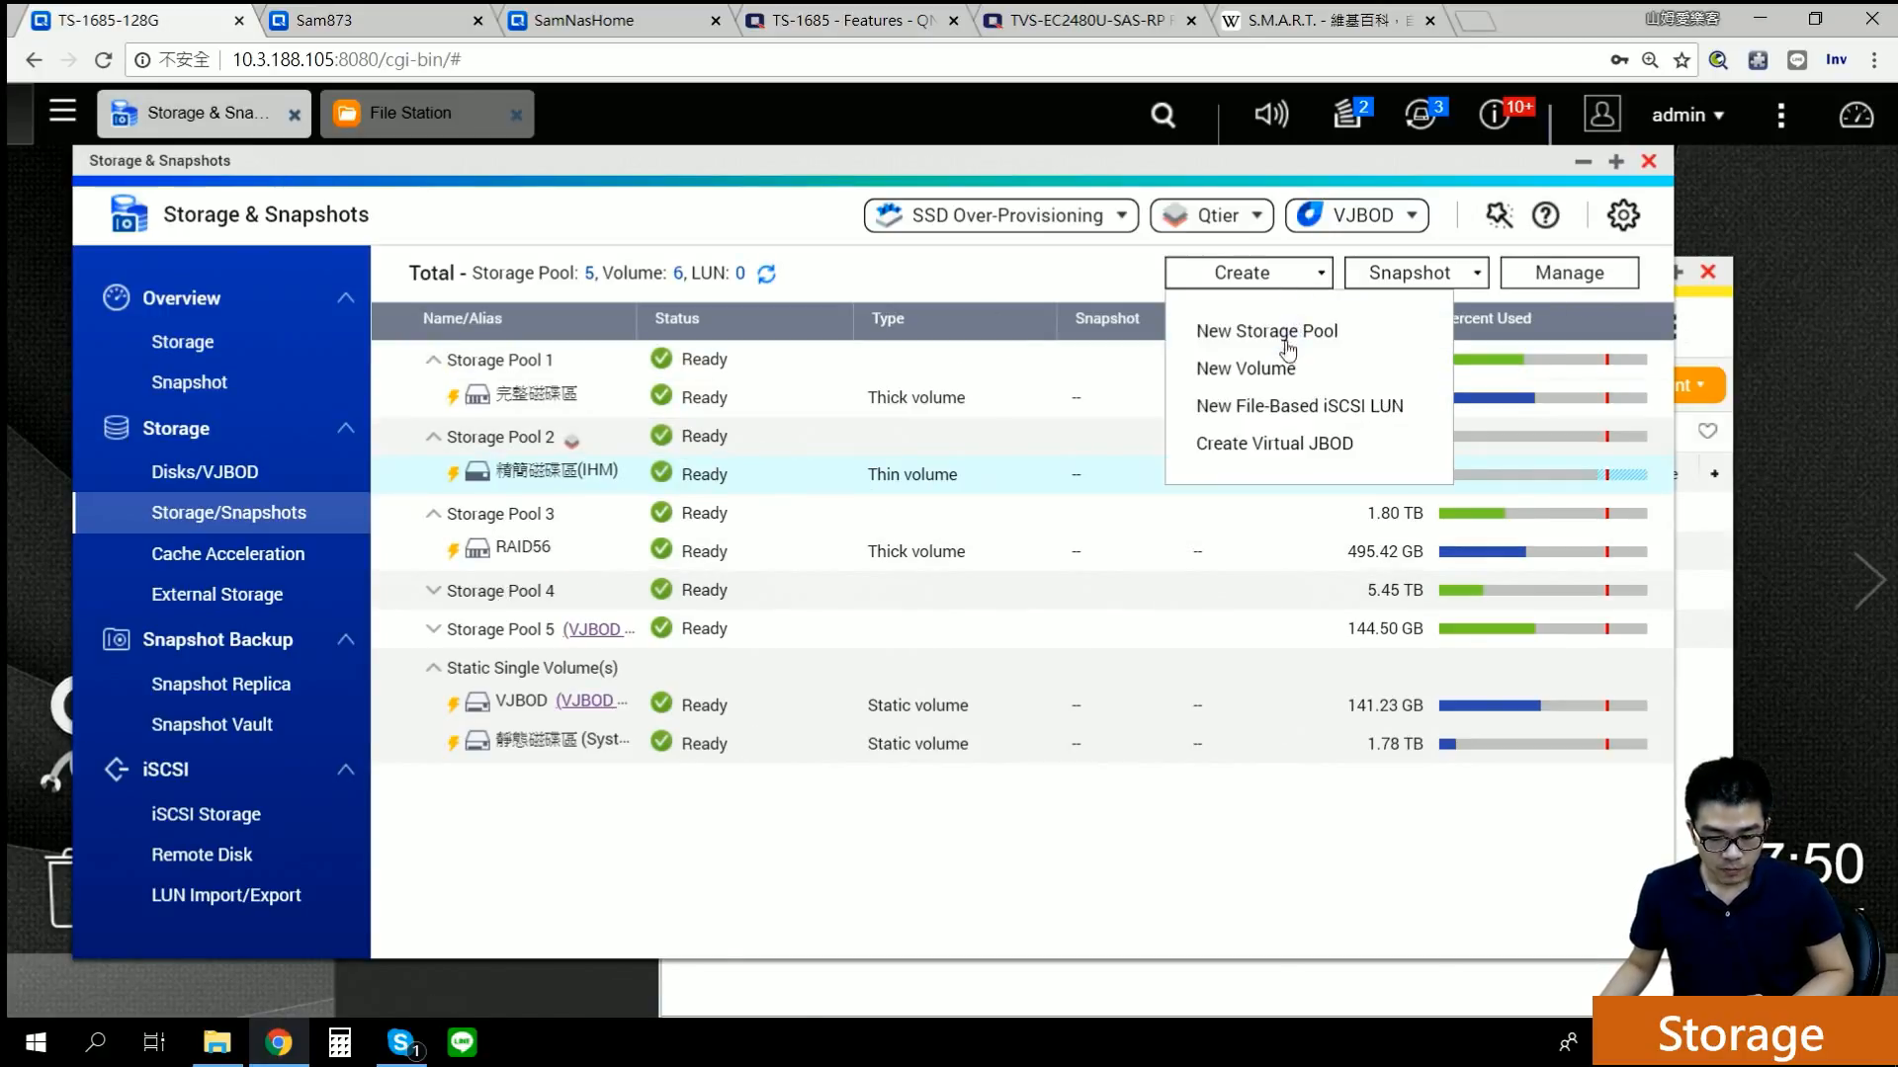
click(1271, 367)
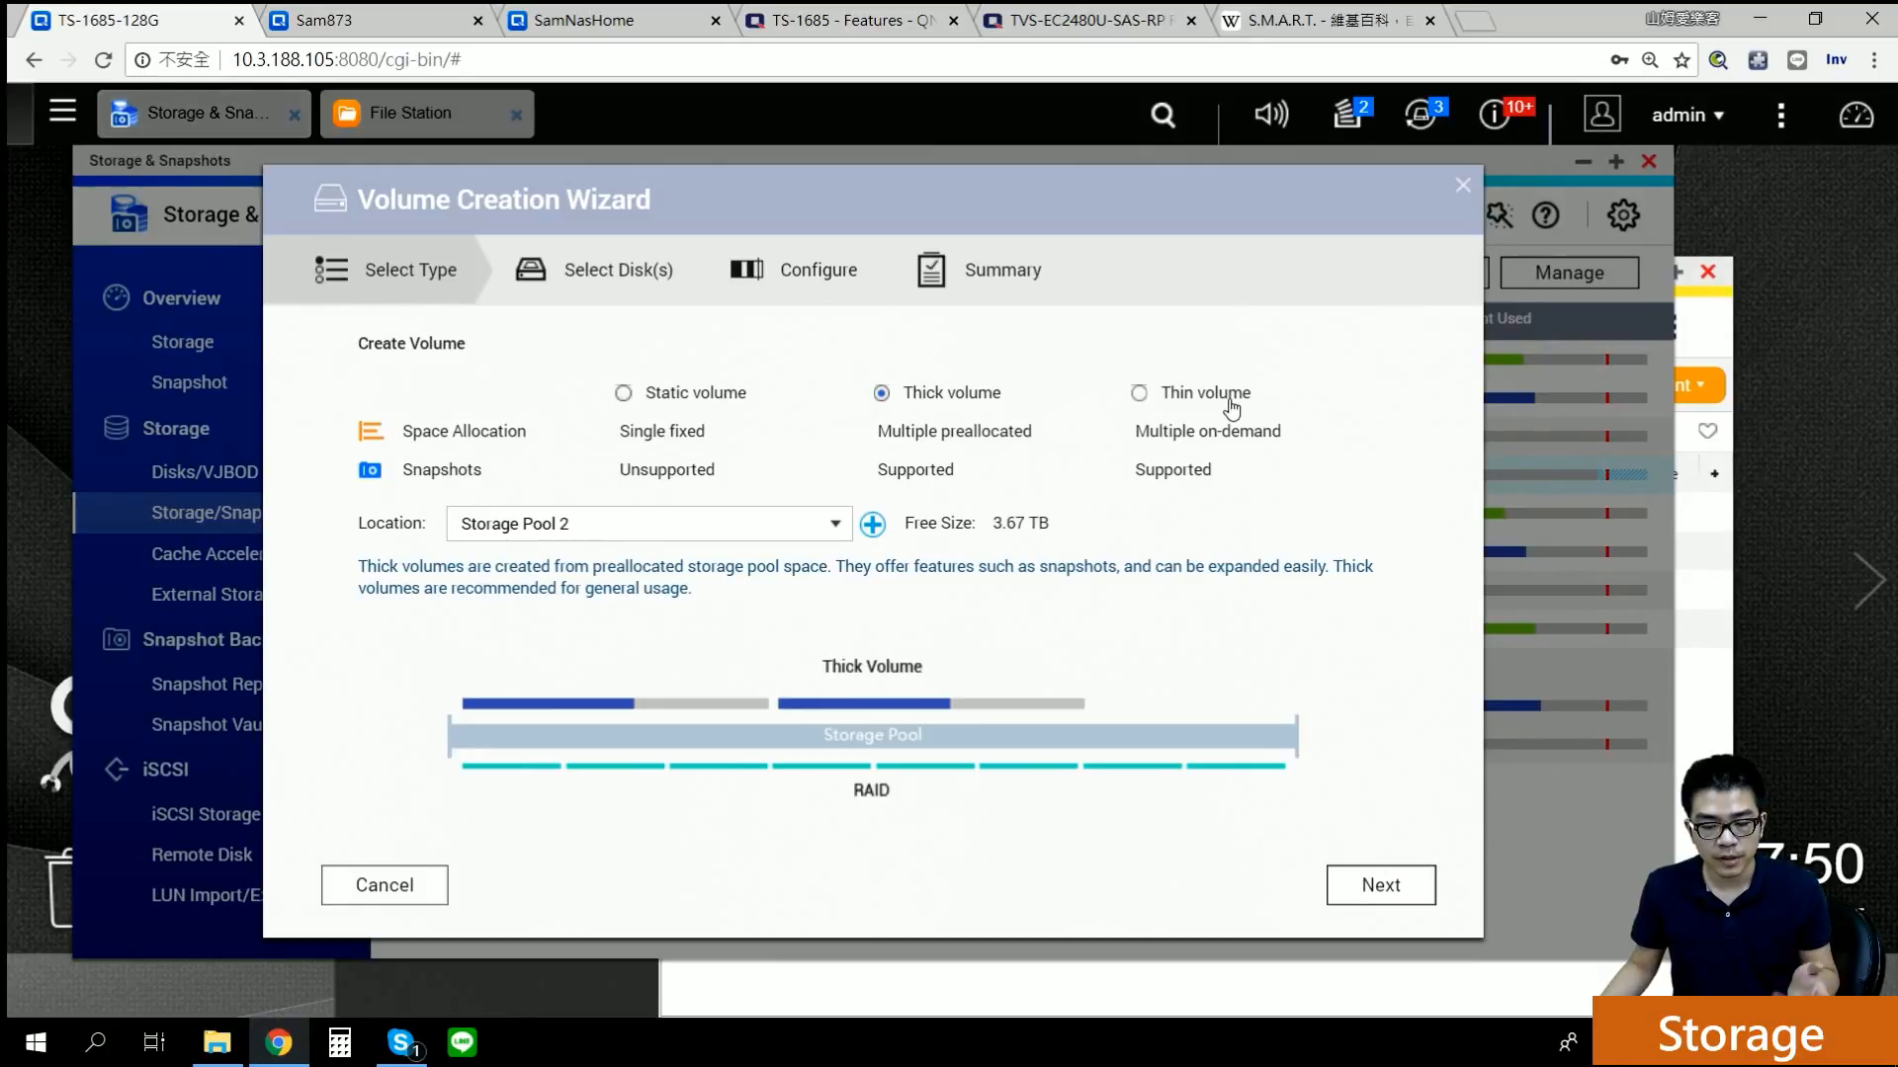
click(1230, 399)
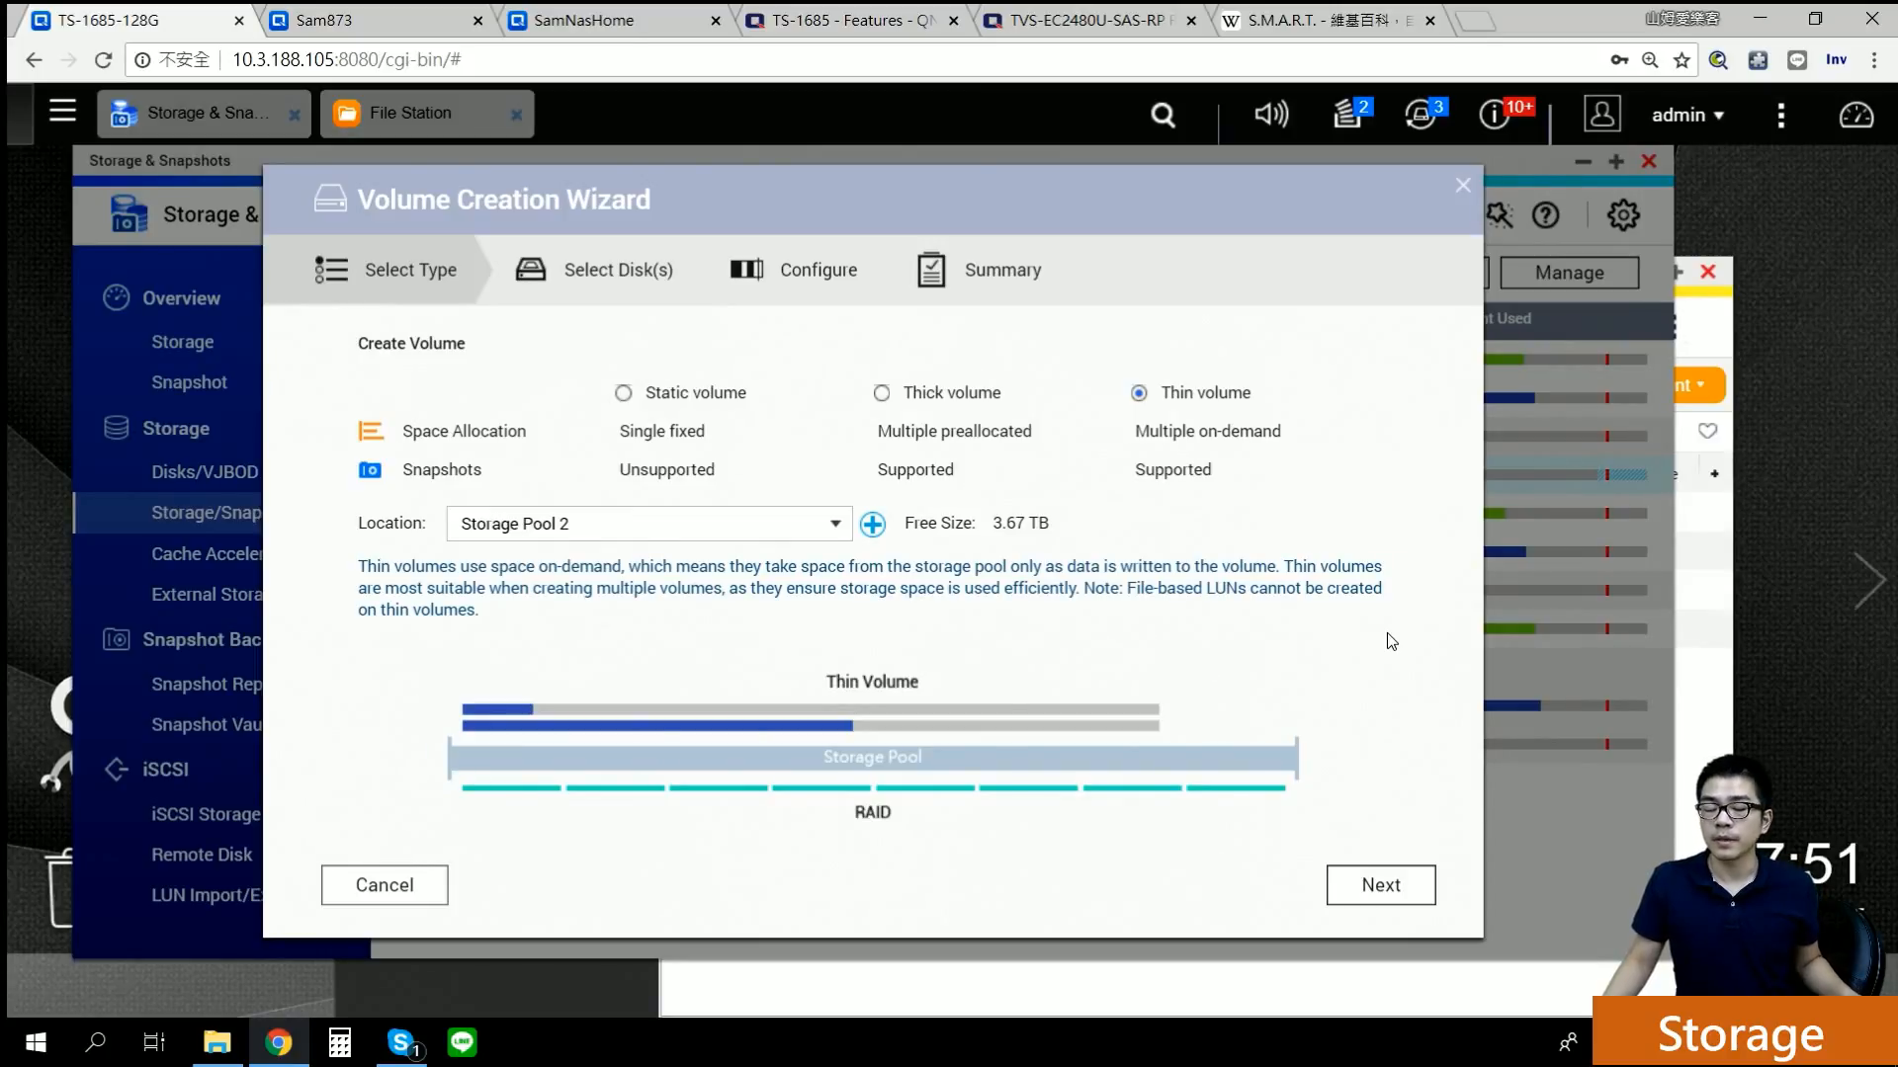
click(1464, 187)
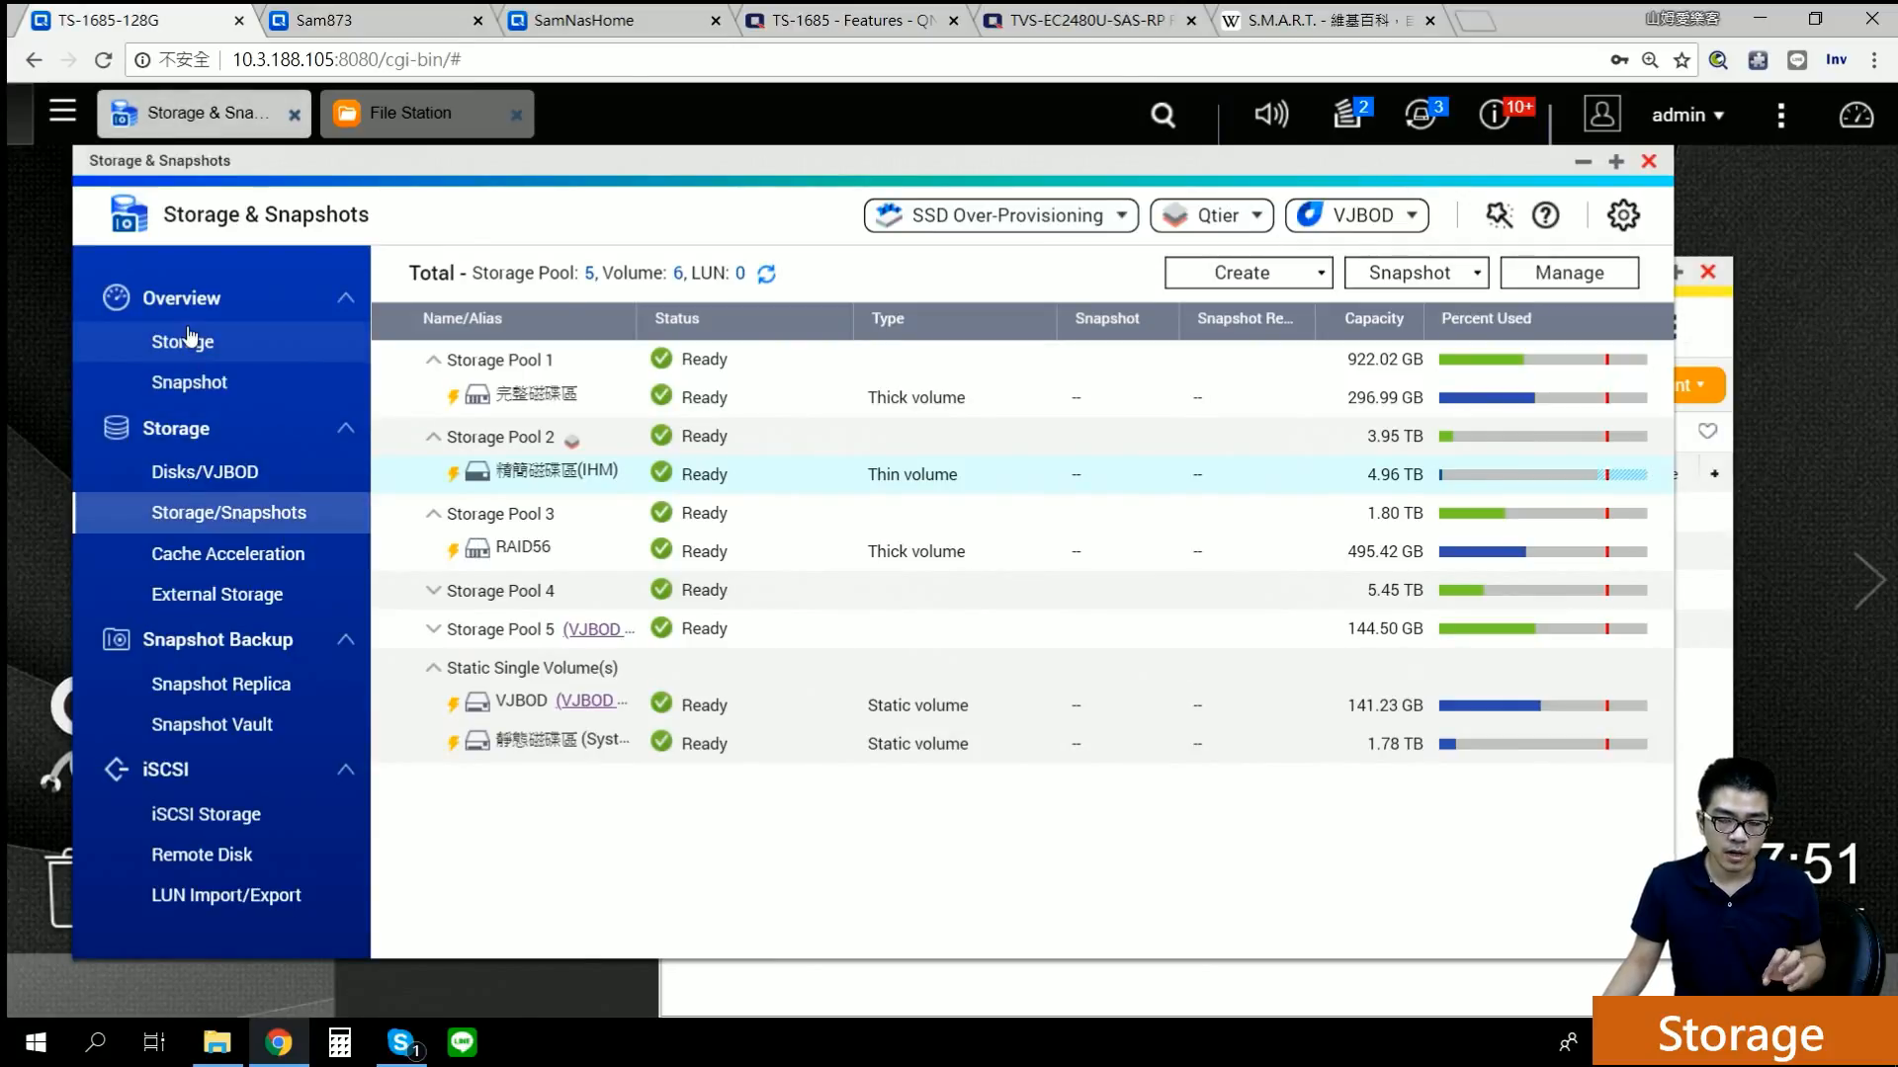
click(184, 341)
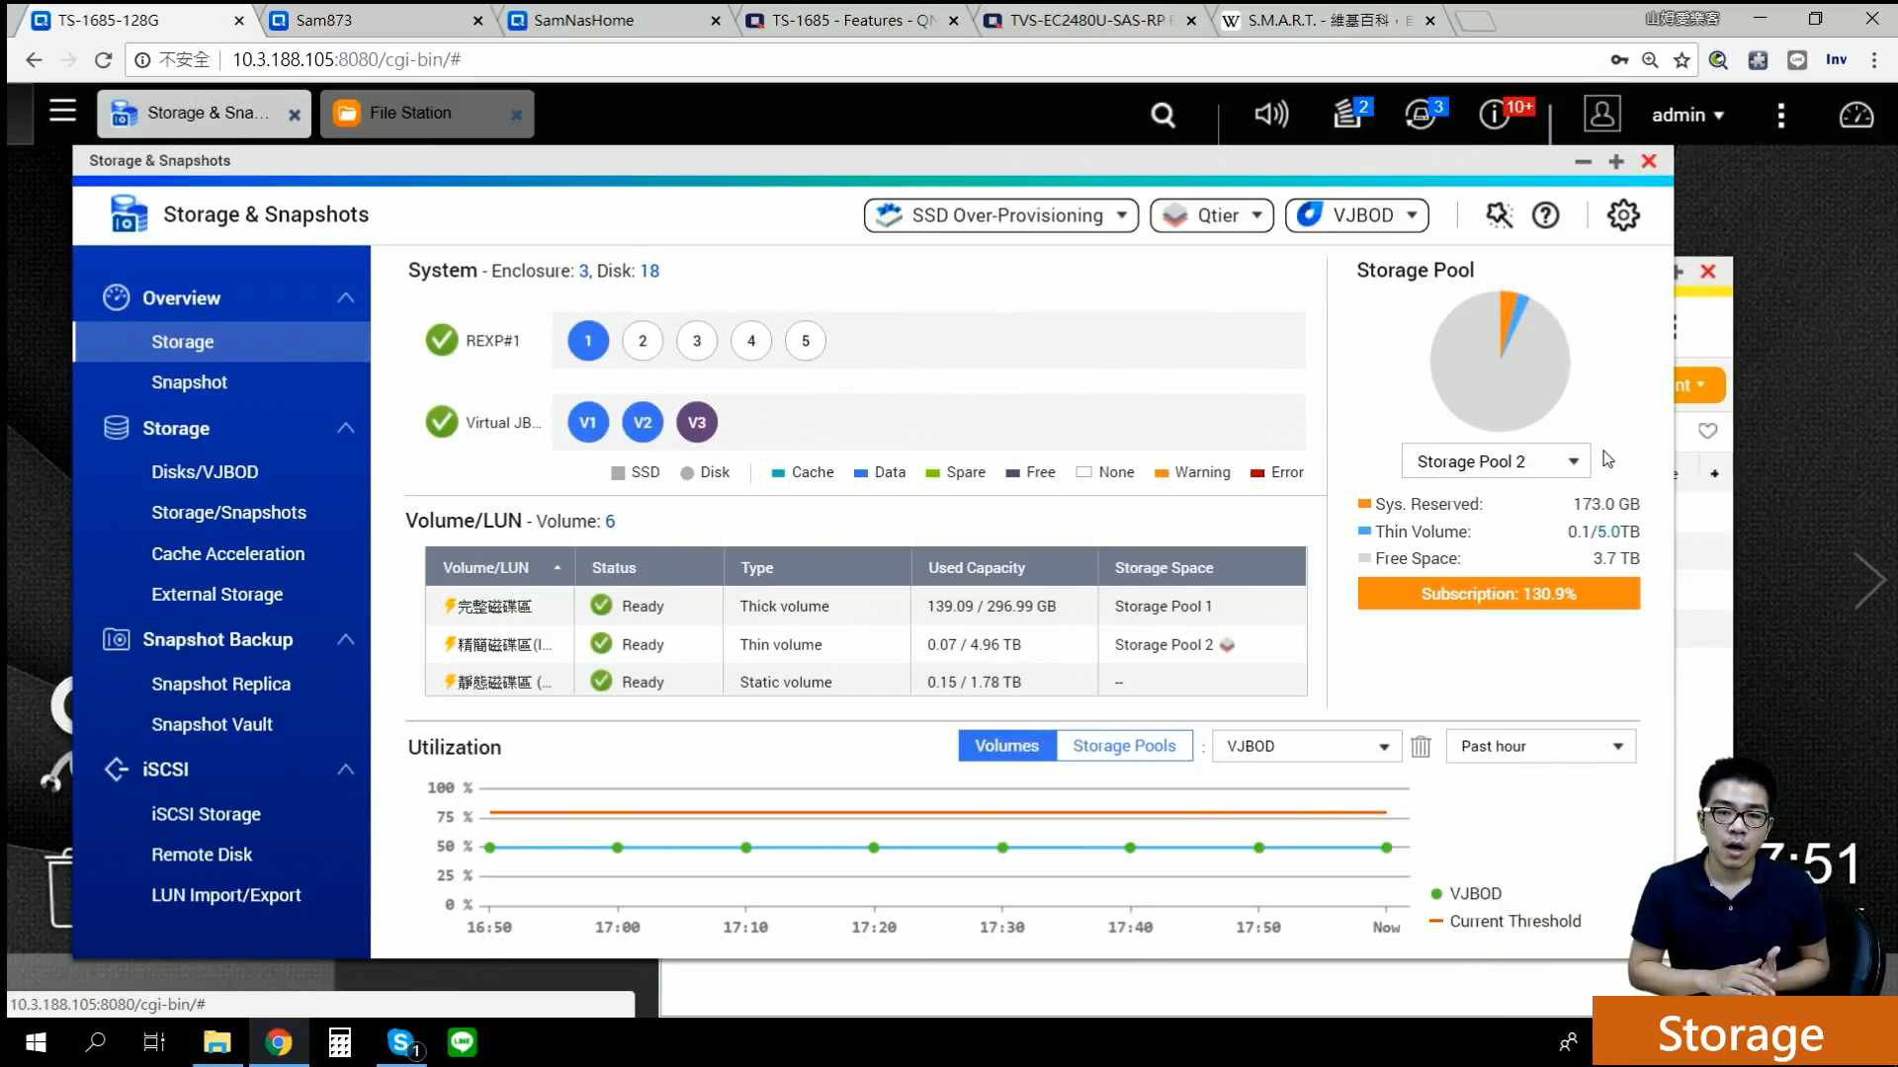
click(237, 476)
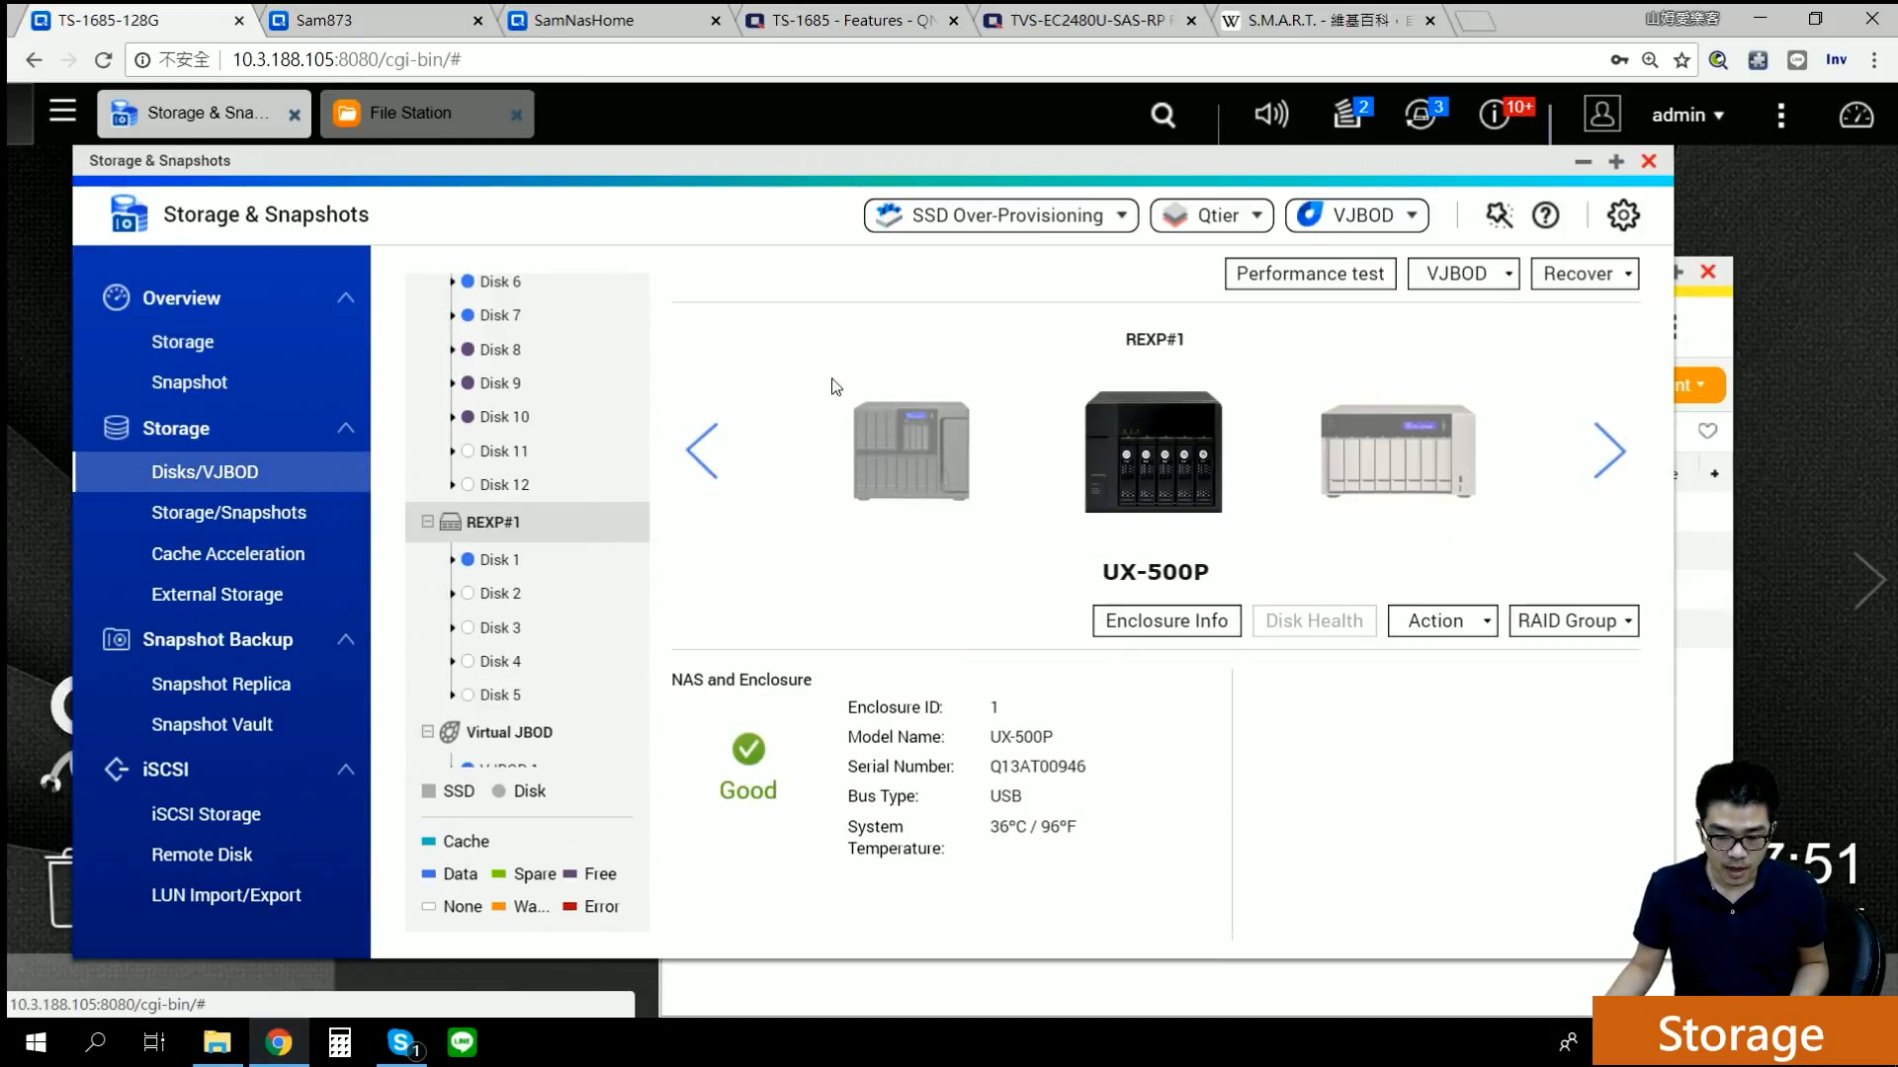
click(258, 524)
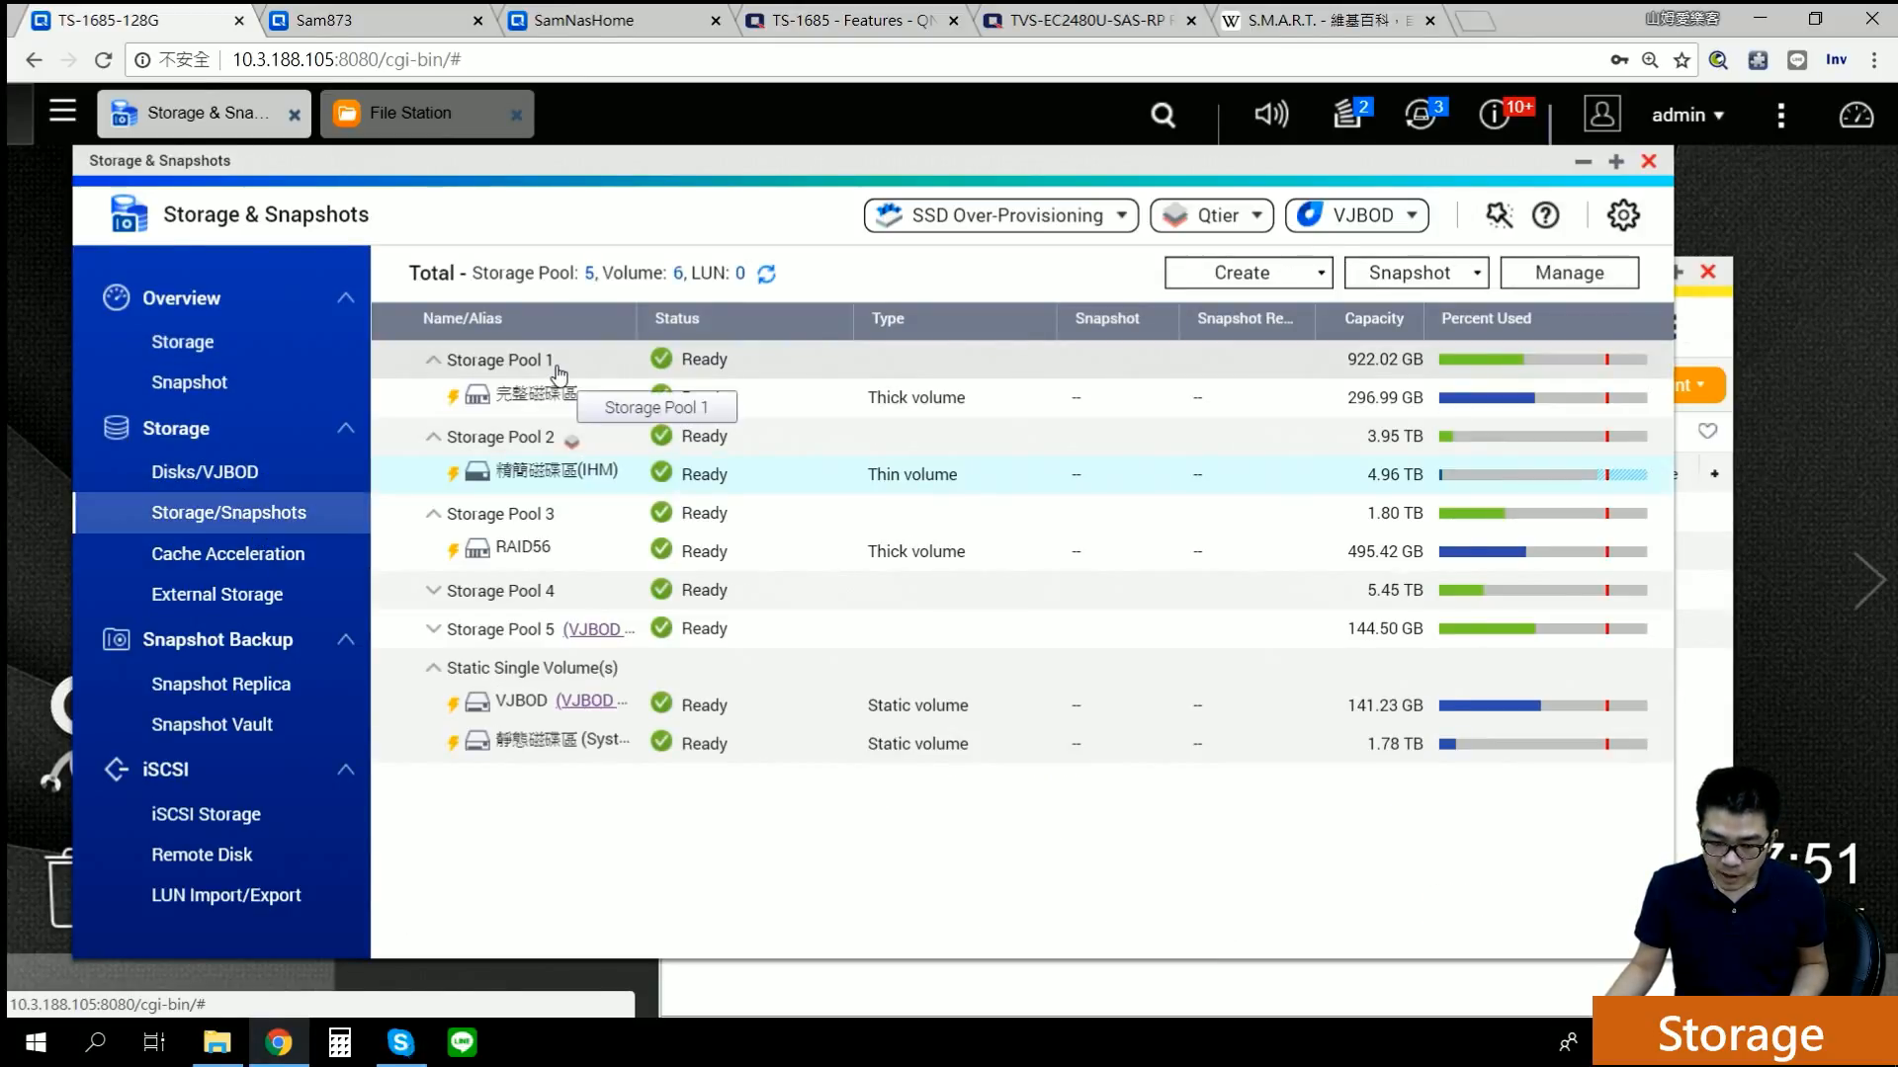
Step: Check Storage Pool 3's expand and other pool actions, then close its management window
click(515, 519)
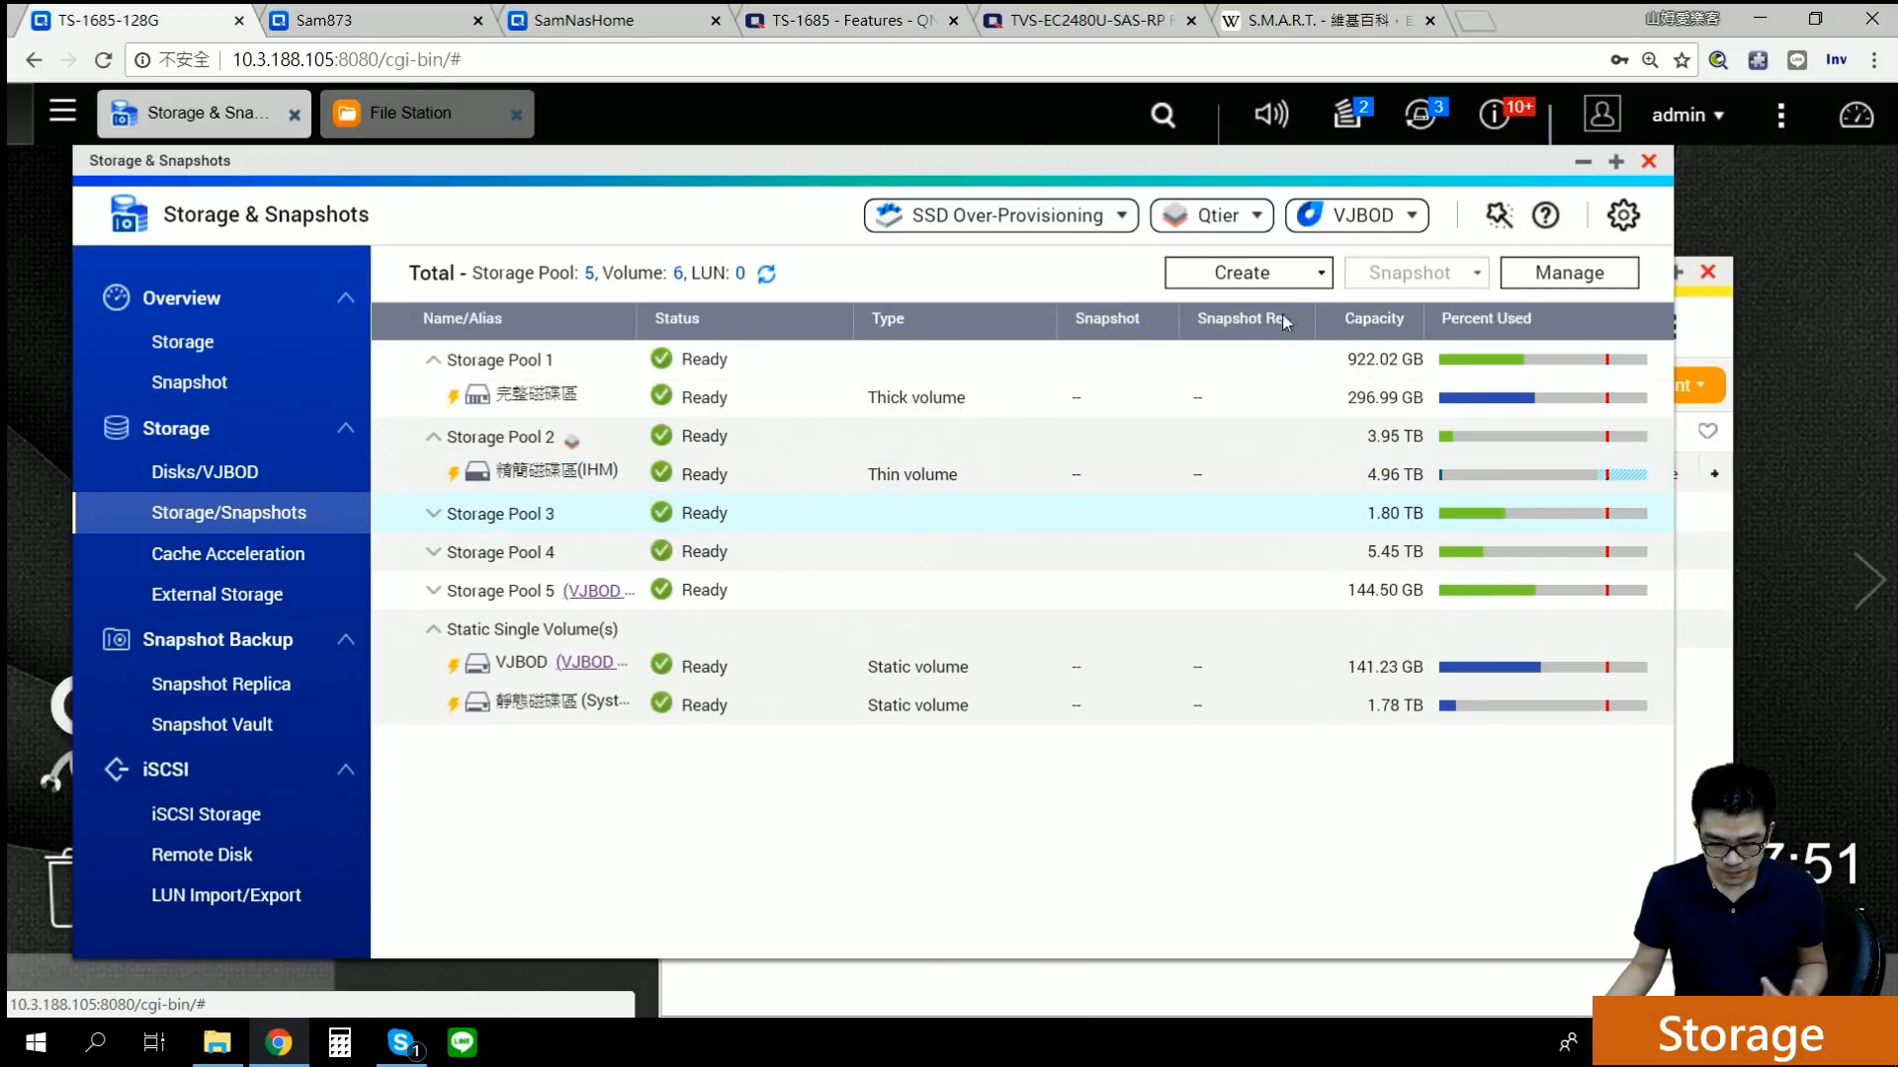
click(1318, 289)
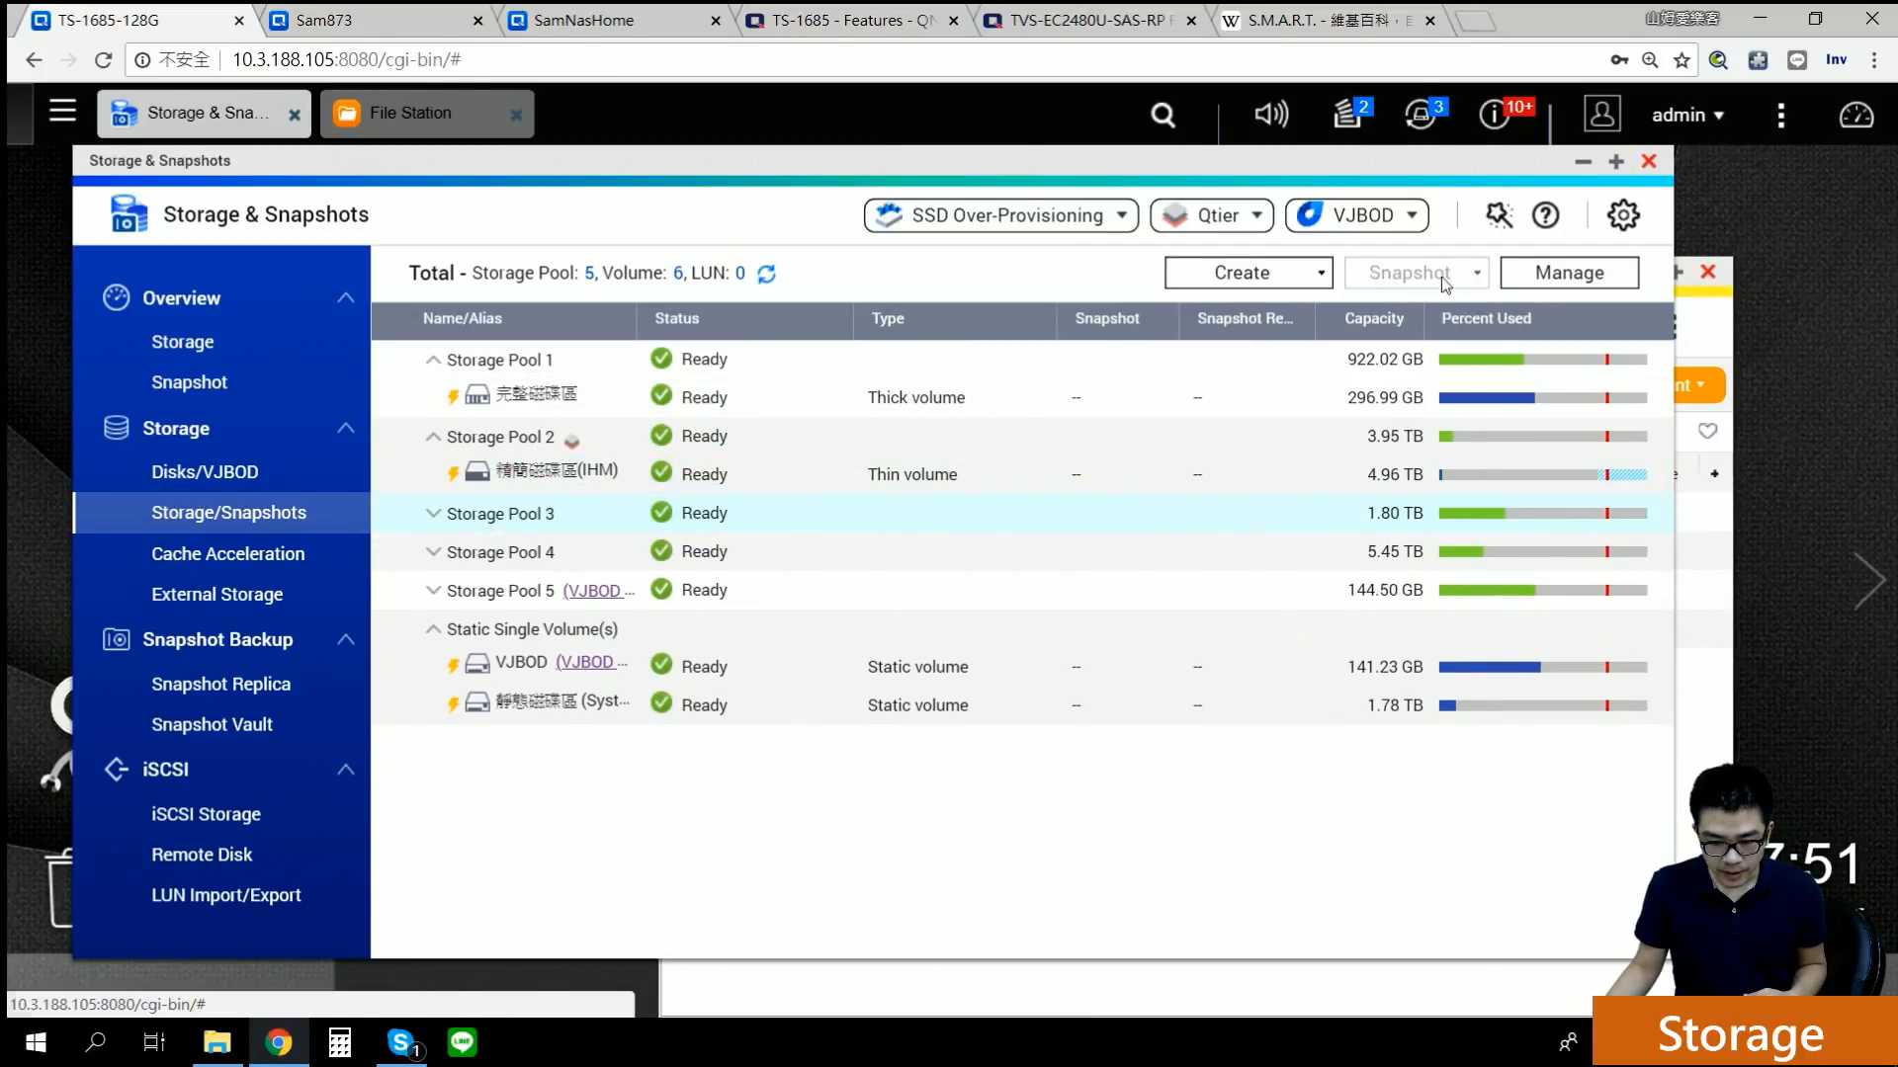
click(1546, 272)
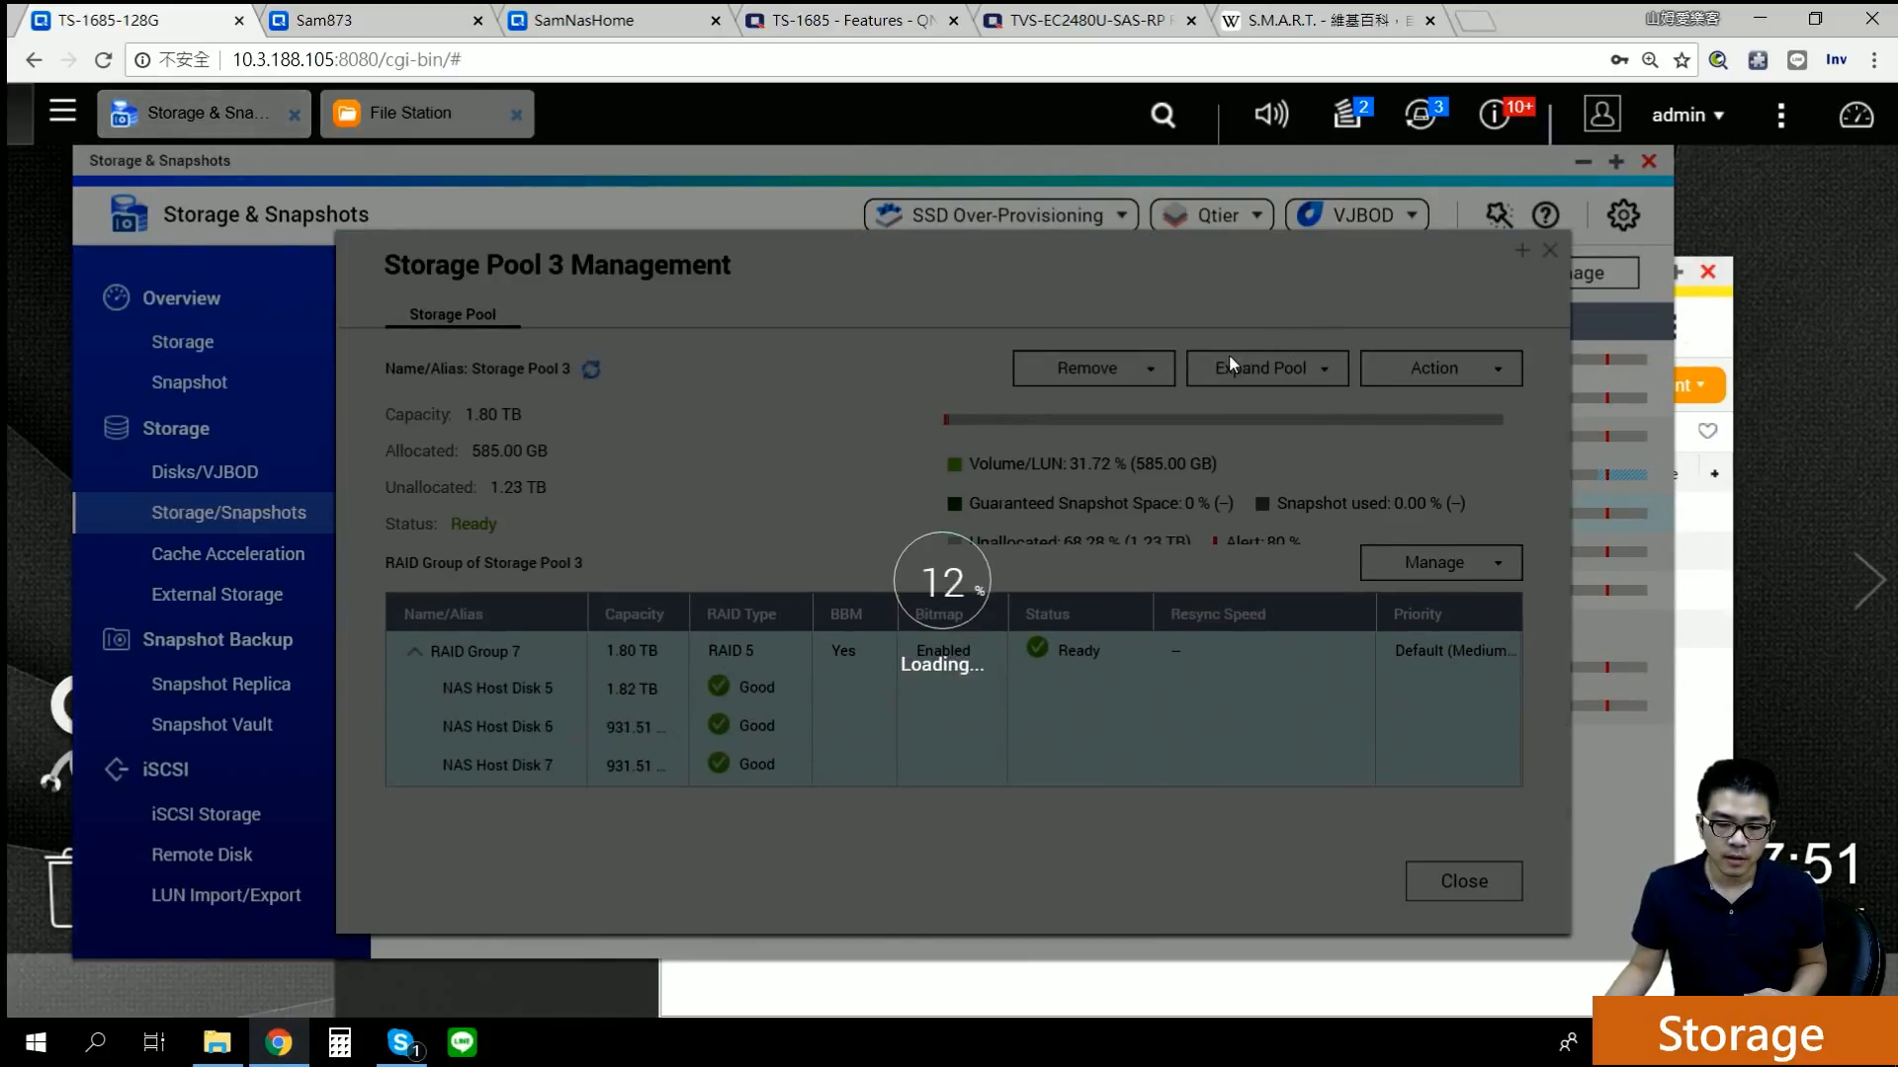
click(1297, 373)
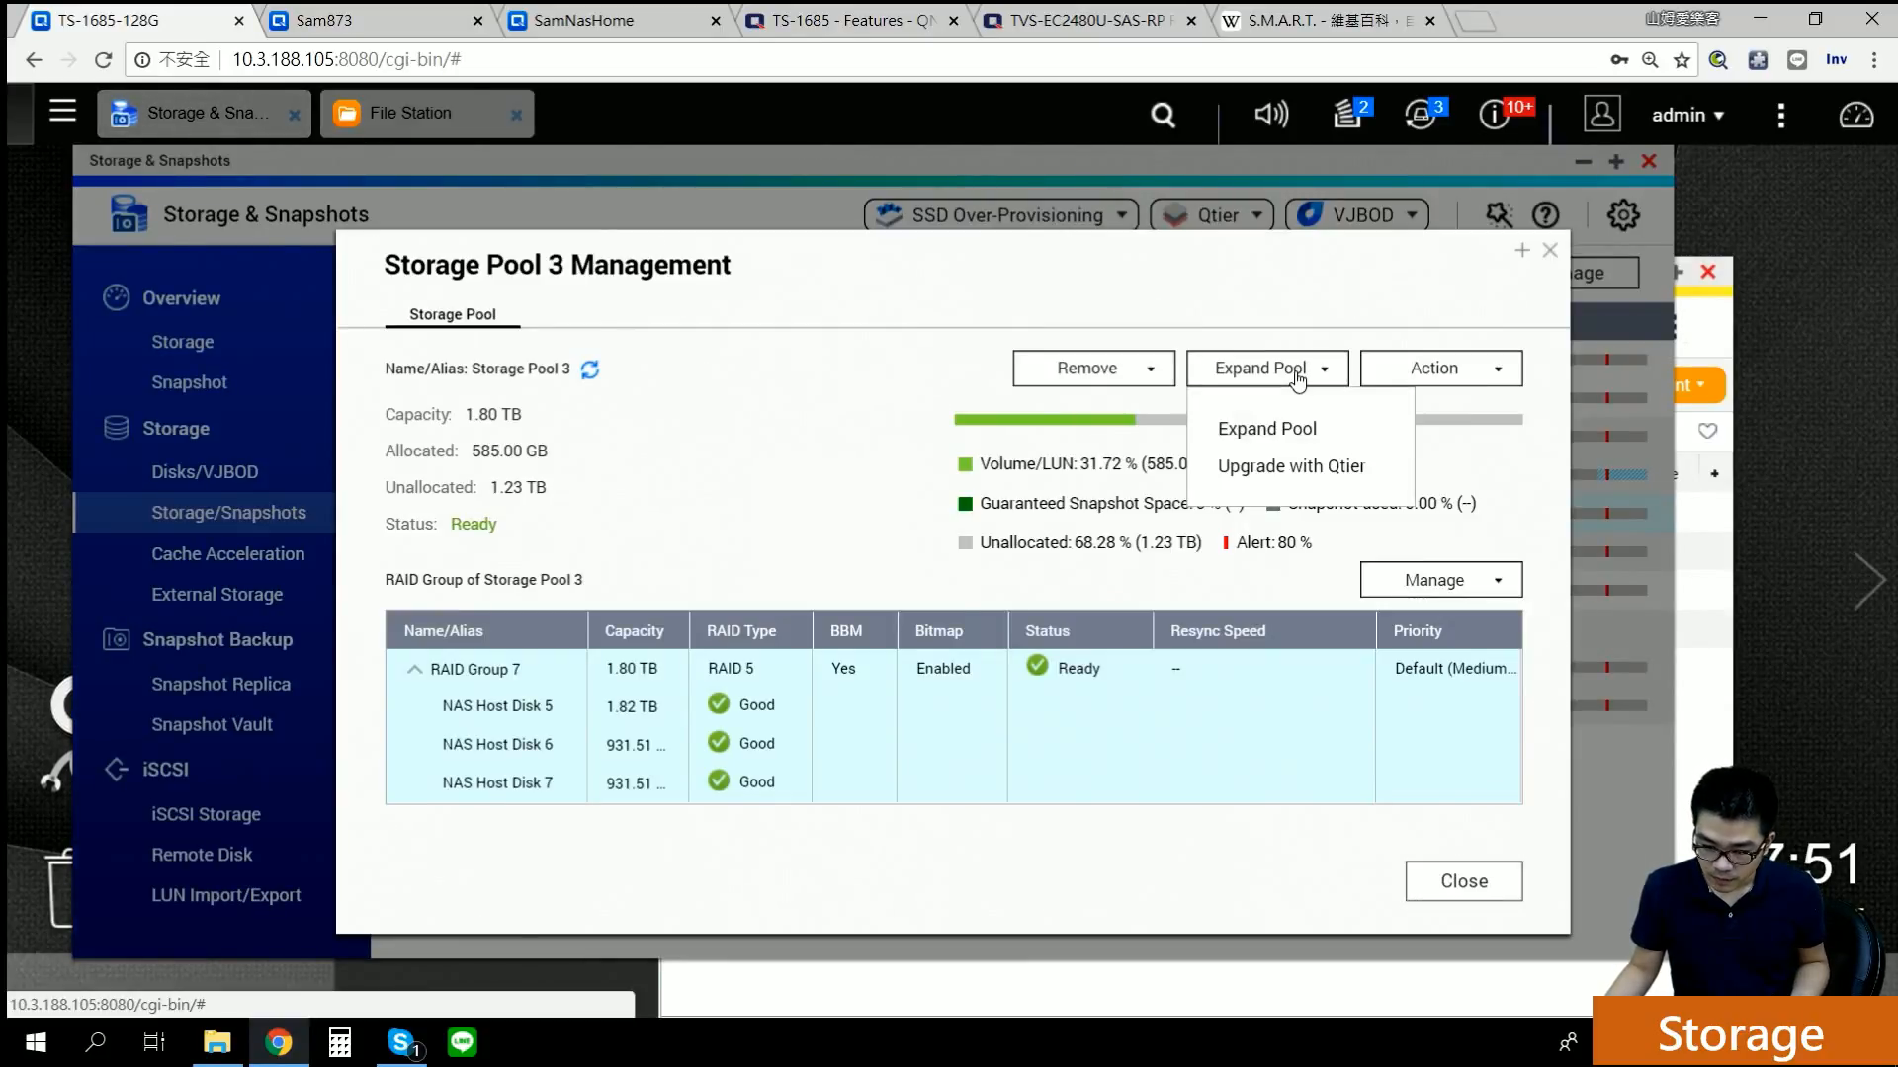
click(1433, 367)
click(1549, 251)
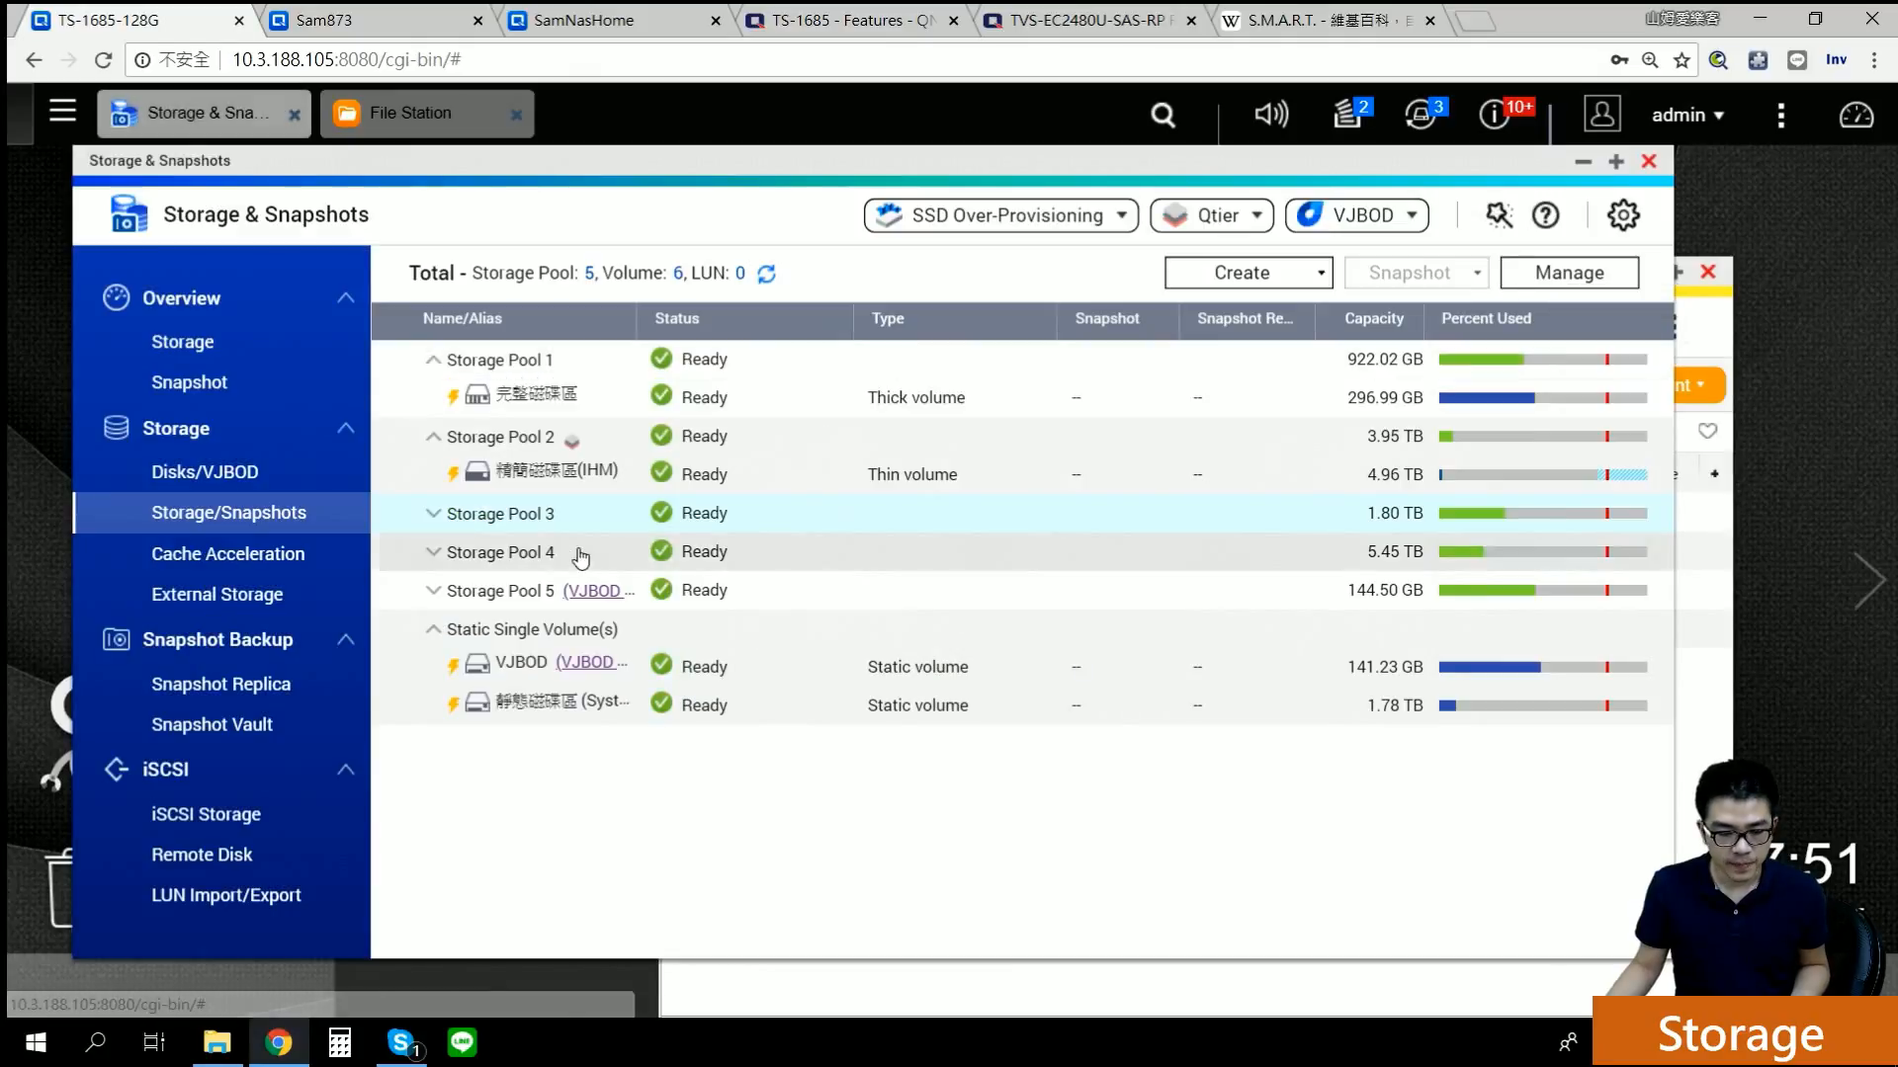
Step: Expand Storage Pool 3, open RAID56's management, cancel a resize, then close it
click(435, 514)
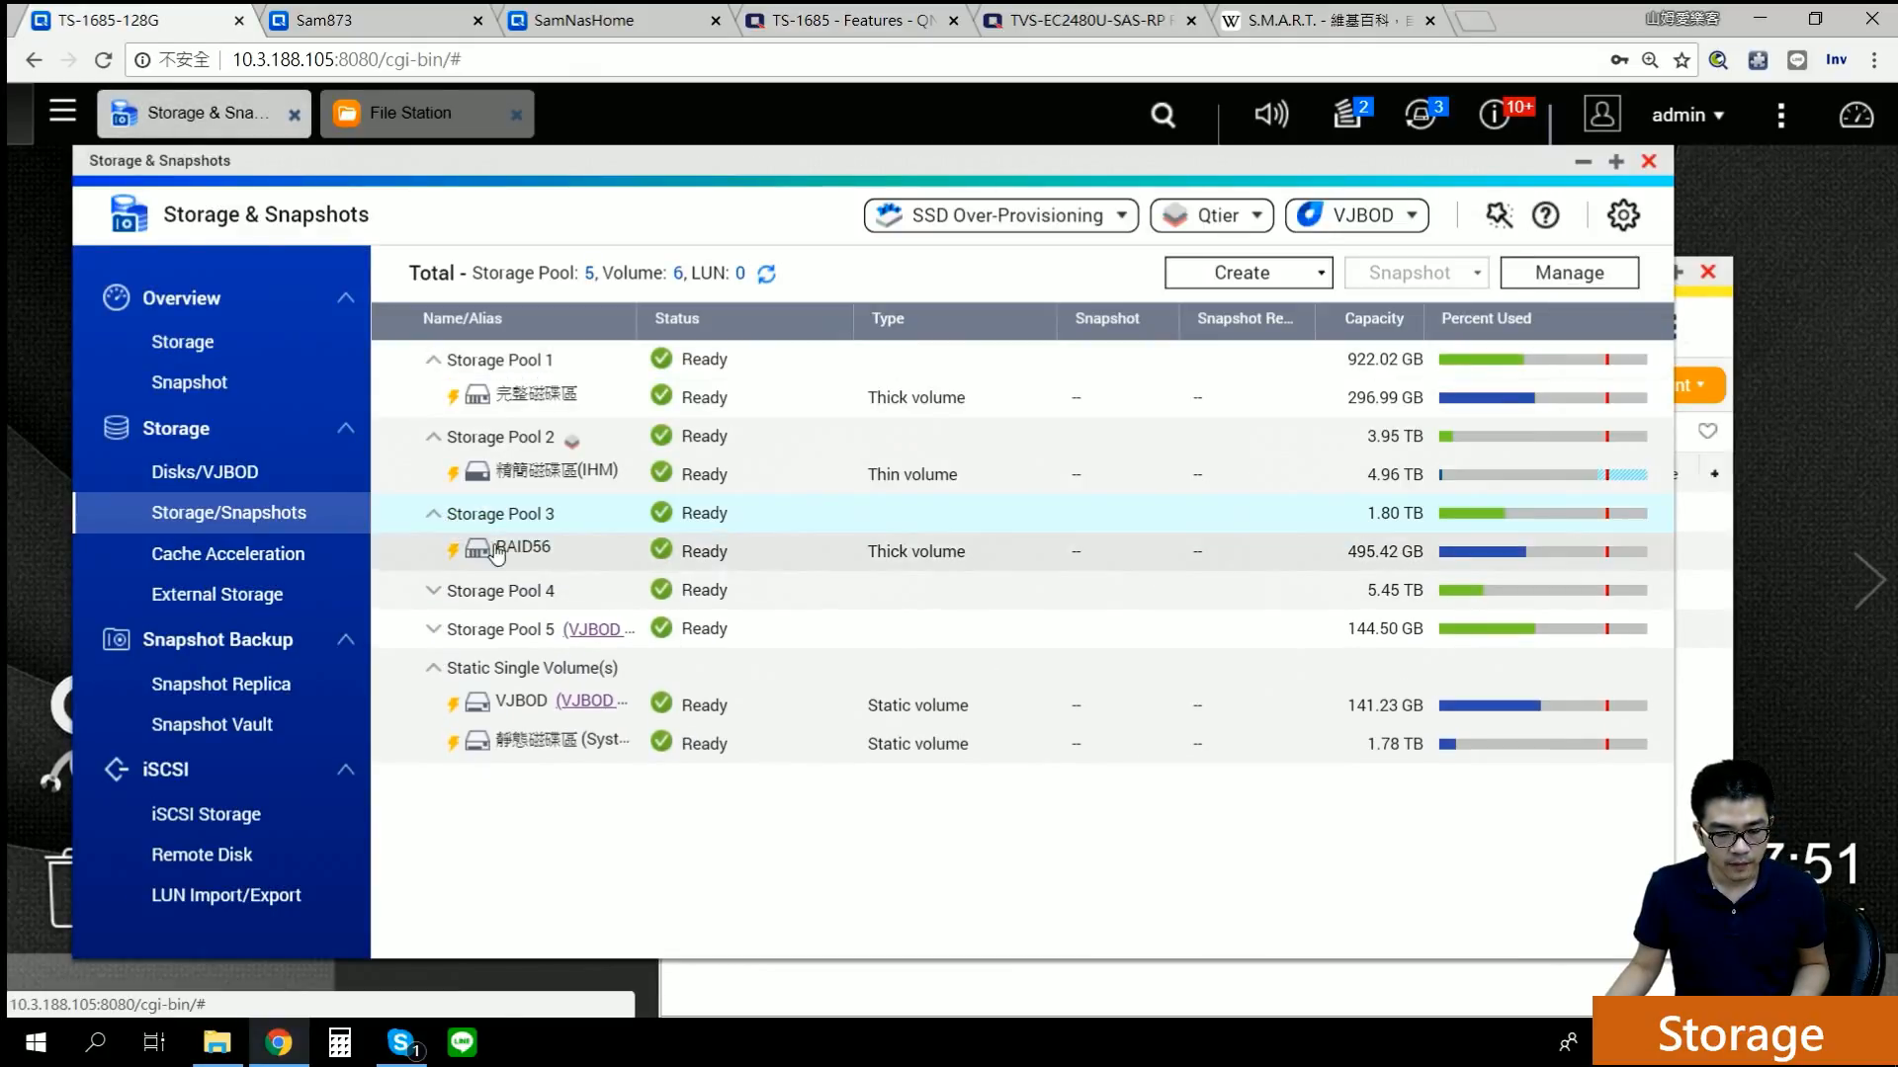
click(1564, 274)
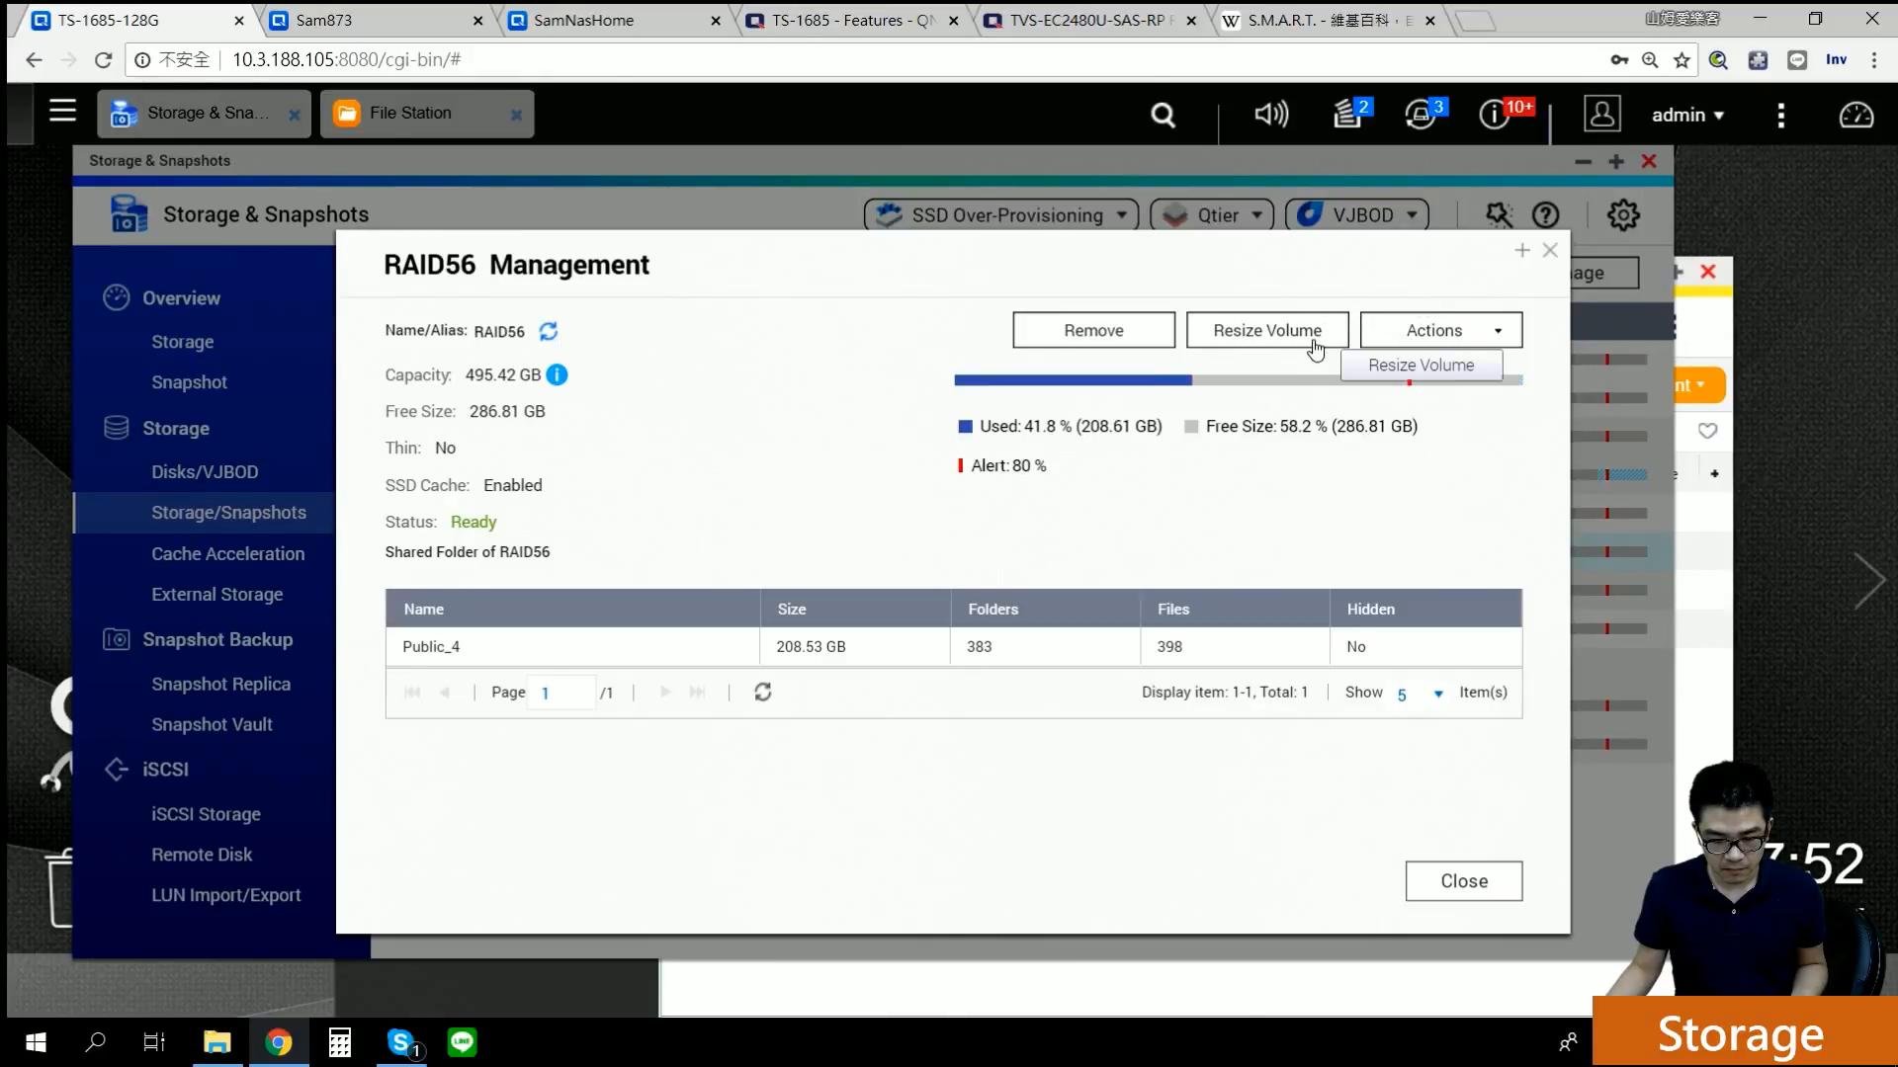
click(1314, 346)
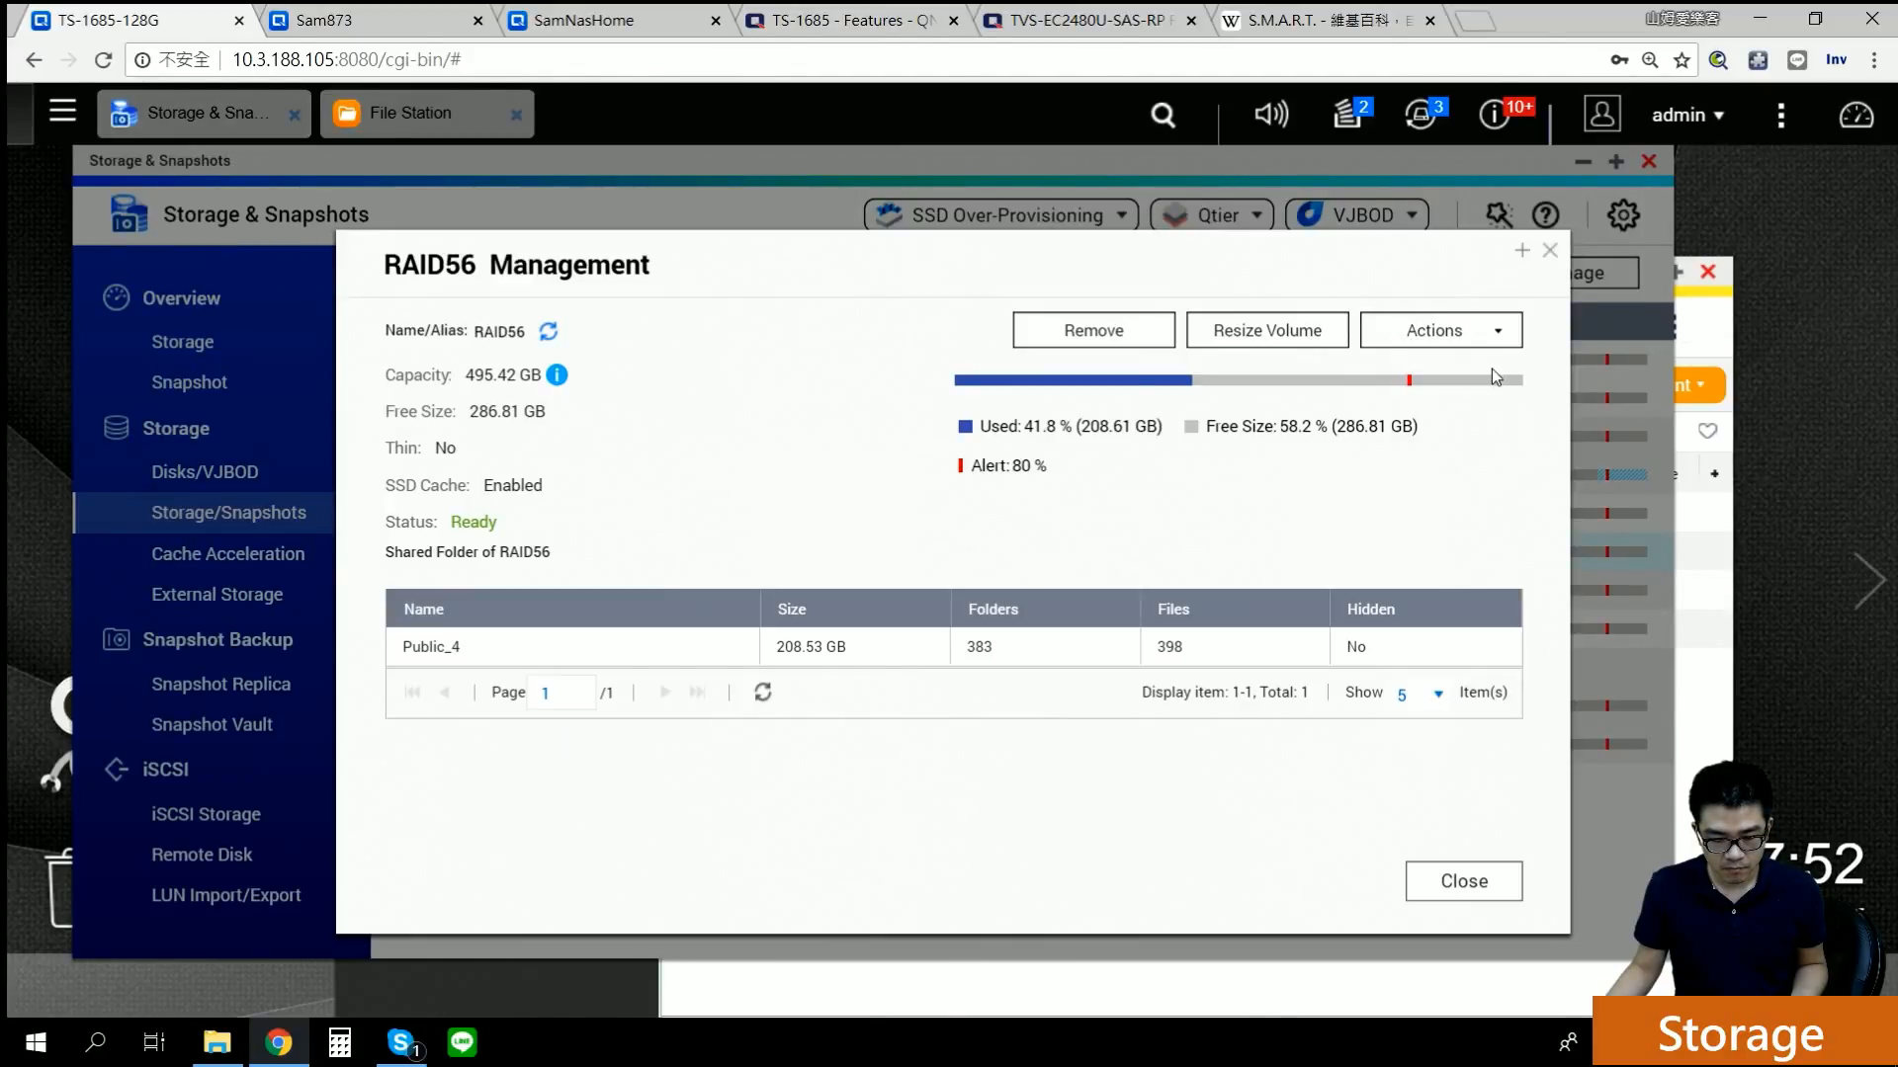
click(1329, 819)
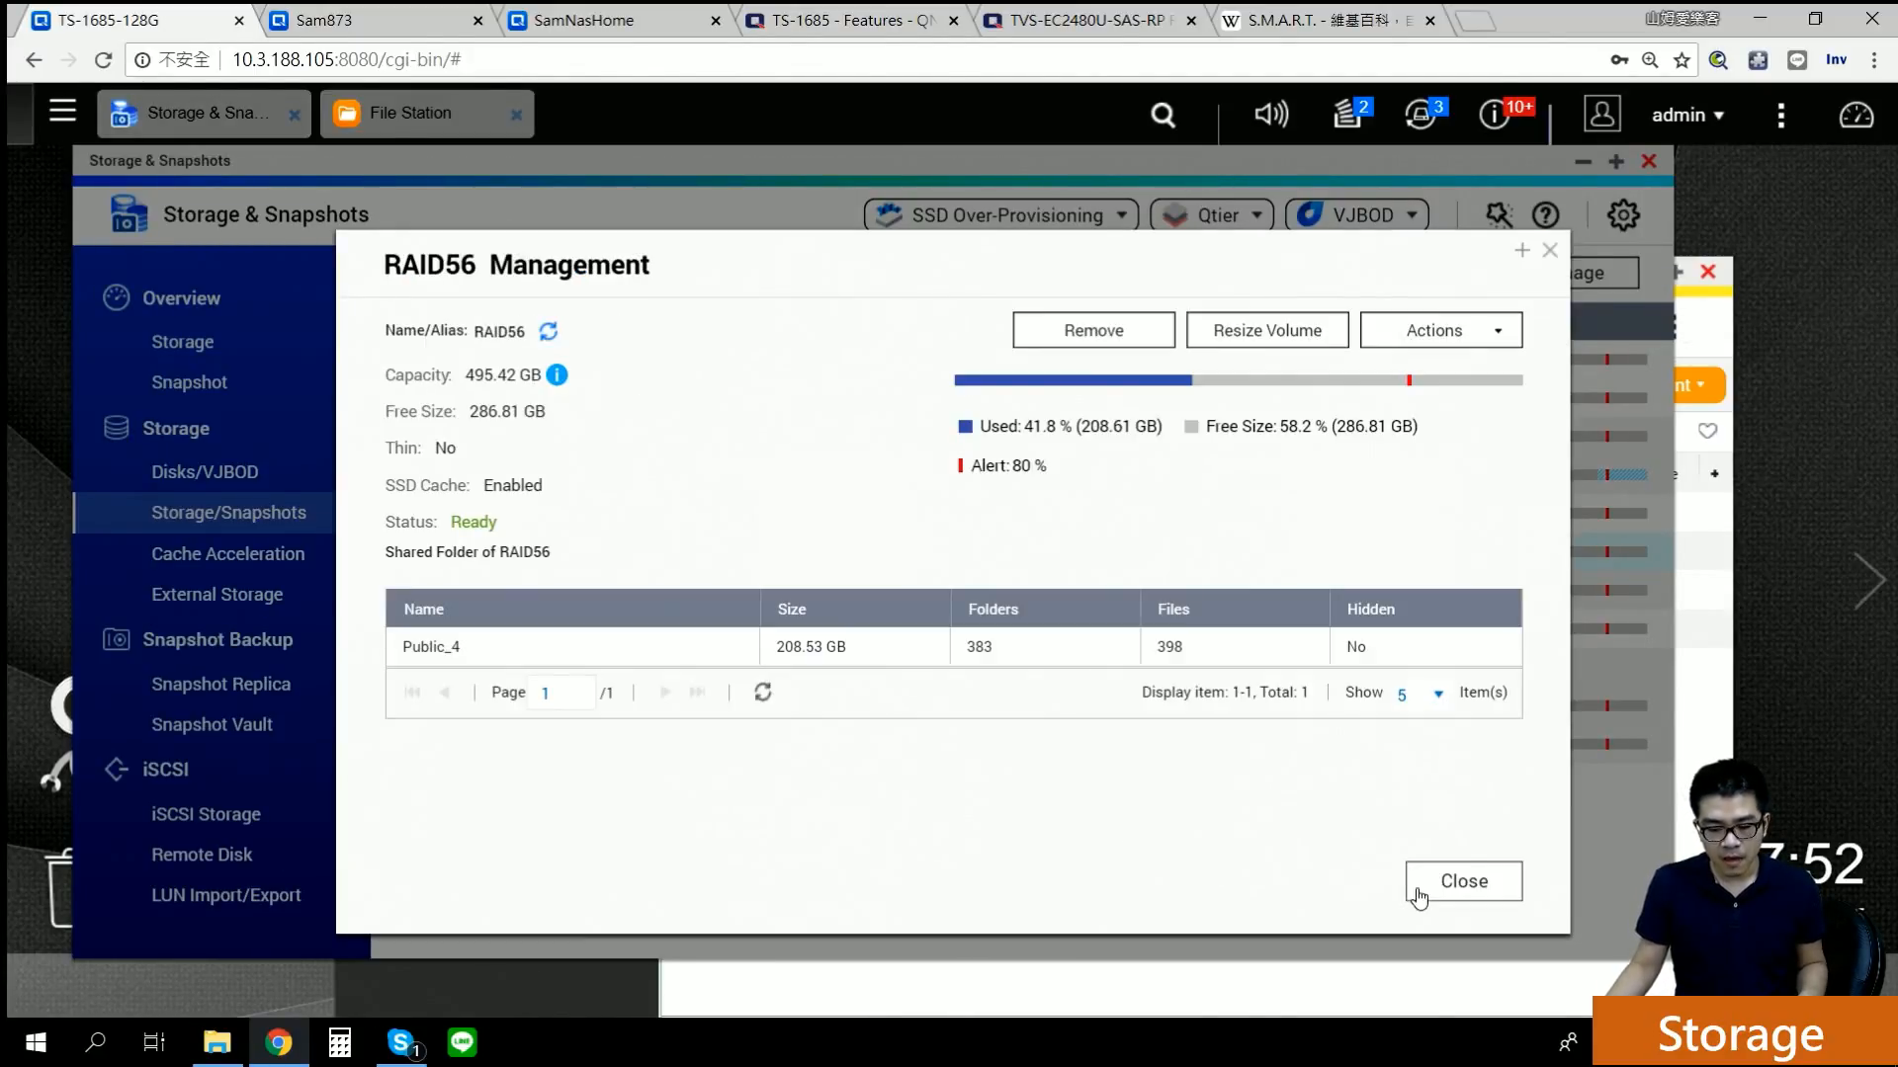
click(1457, 879)
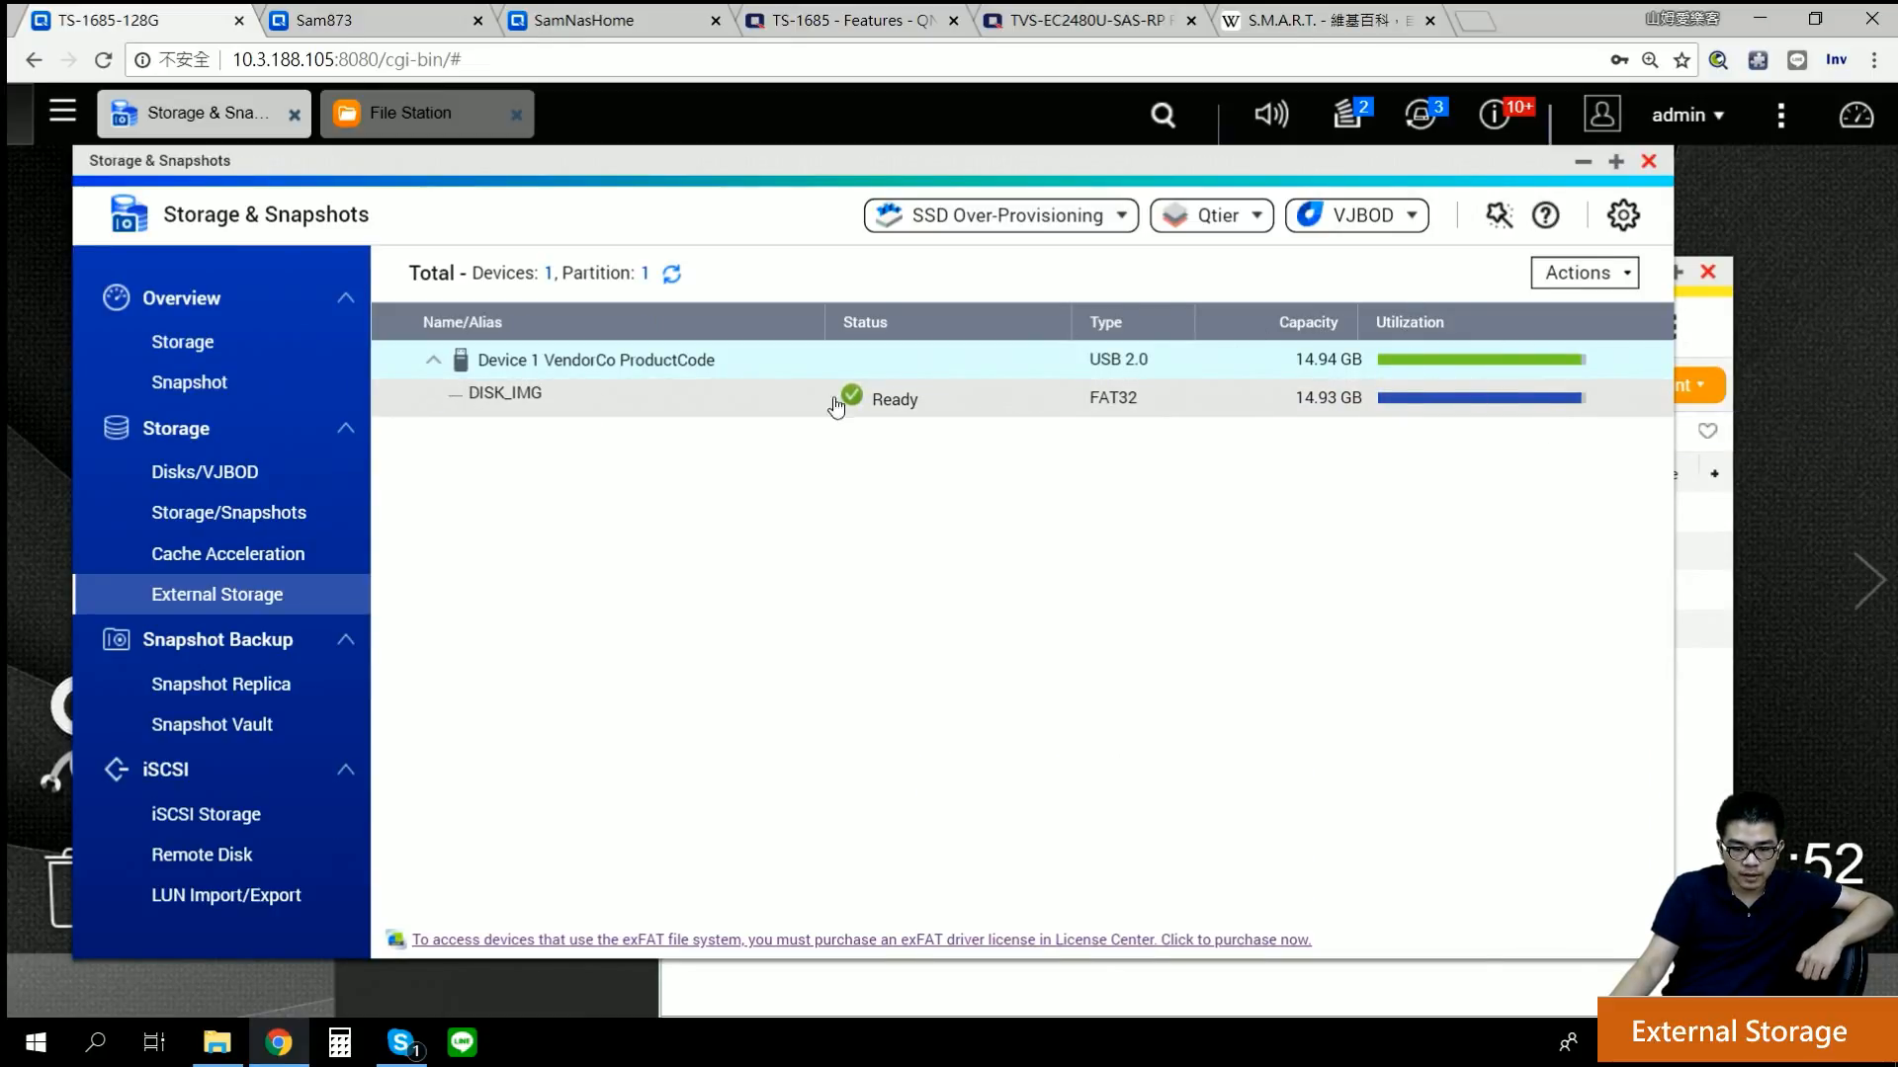
Step: View the USB device's Erase and Eject actions on External Storage, dismissing them unused
mouse_move(1390, 369)
click(1573, 274)
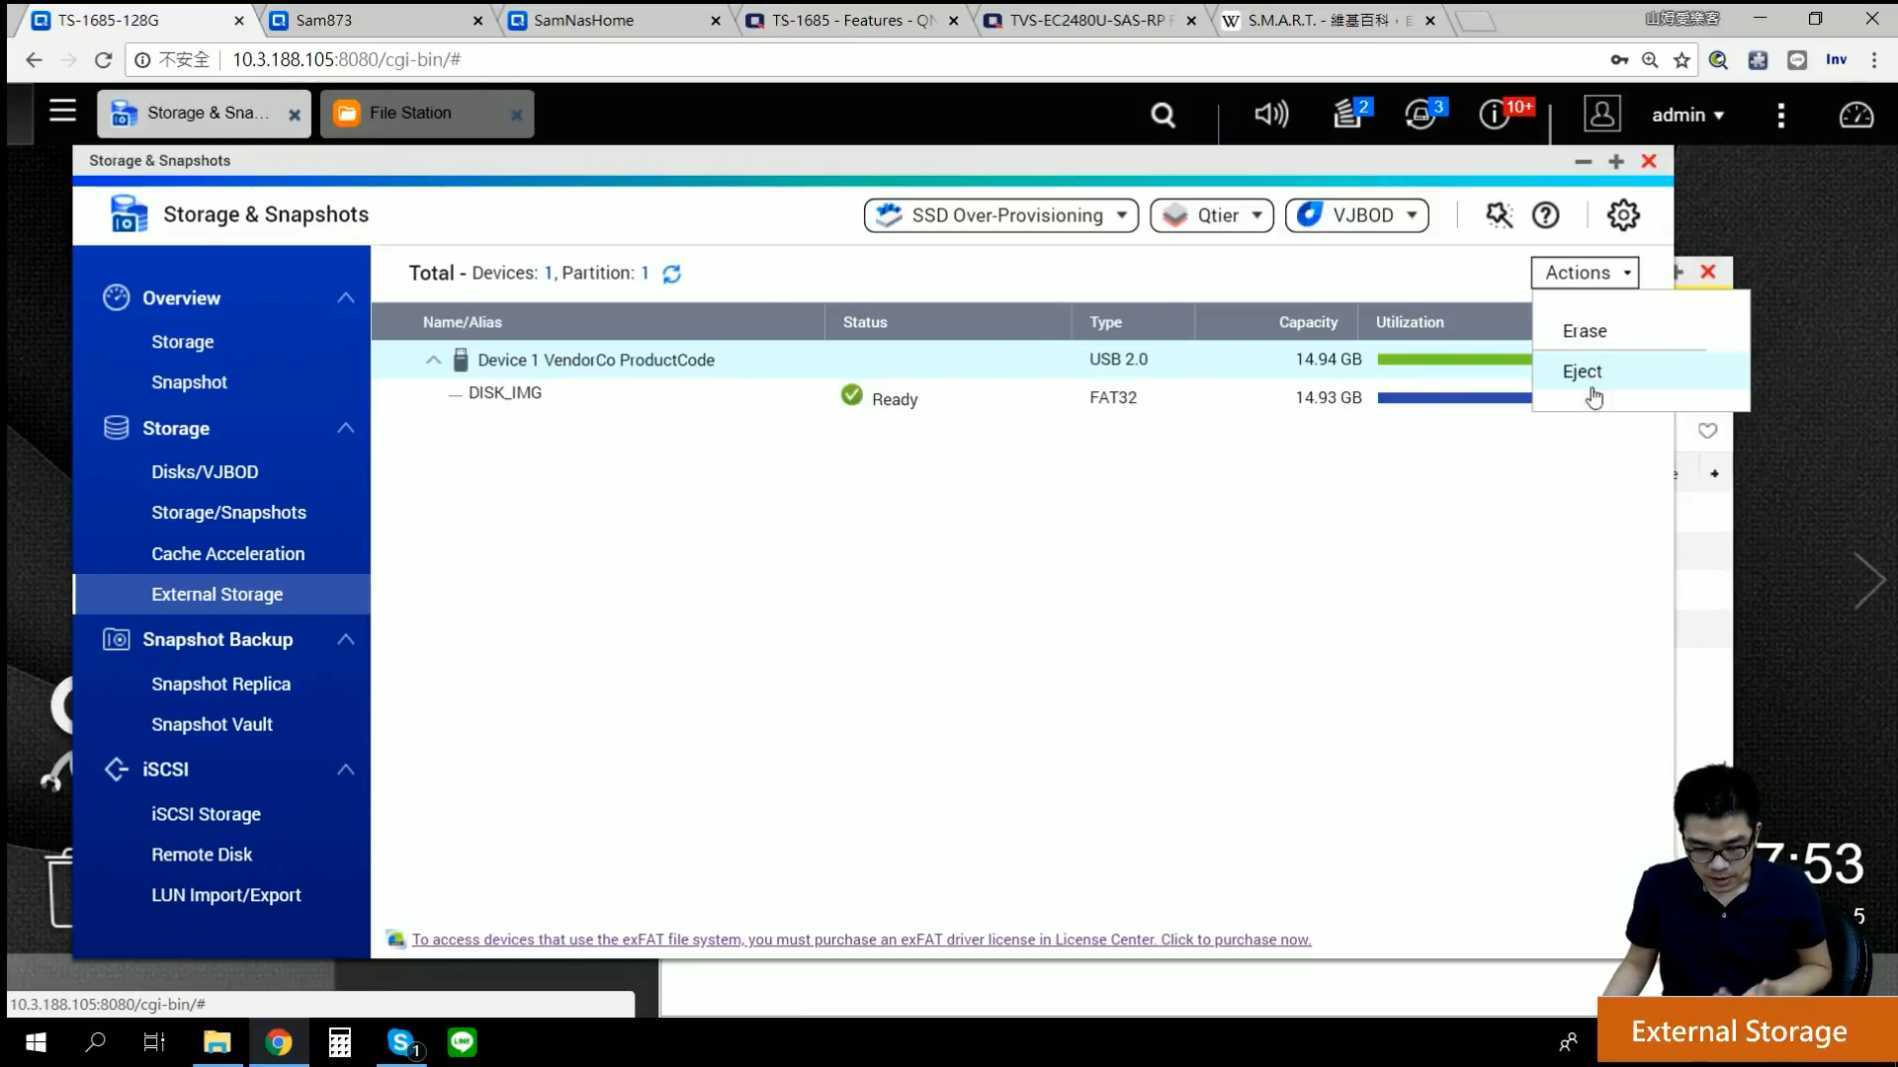
click(1494, 516)
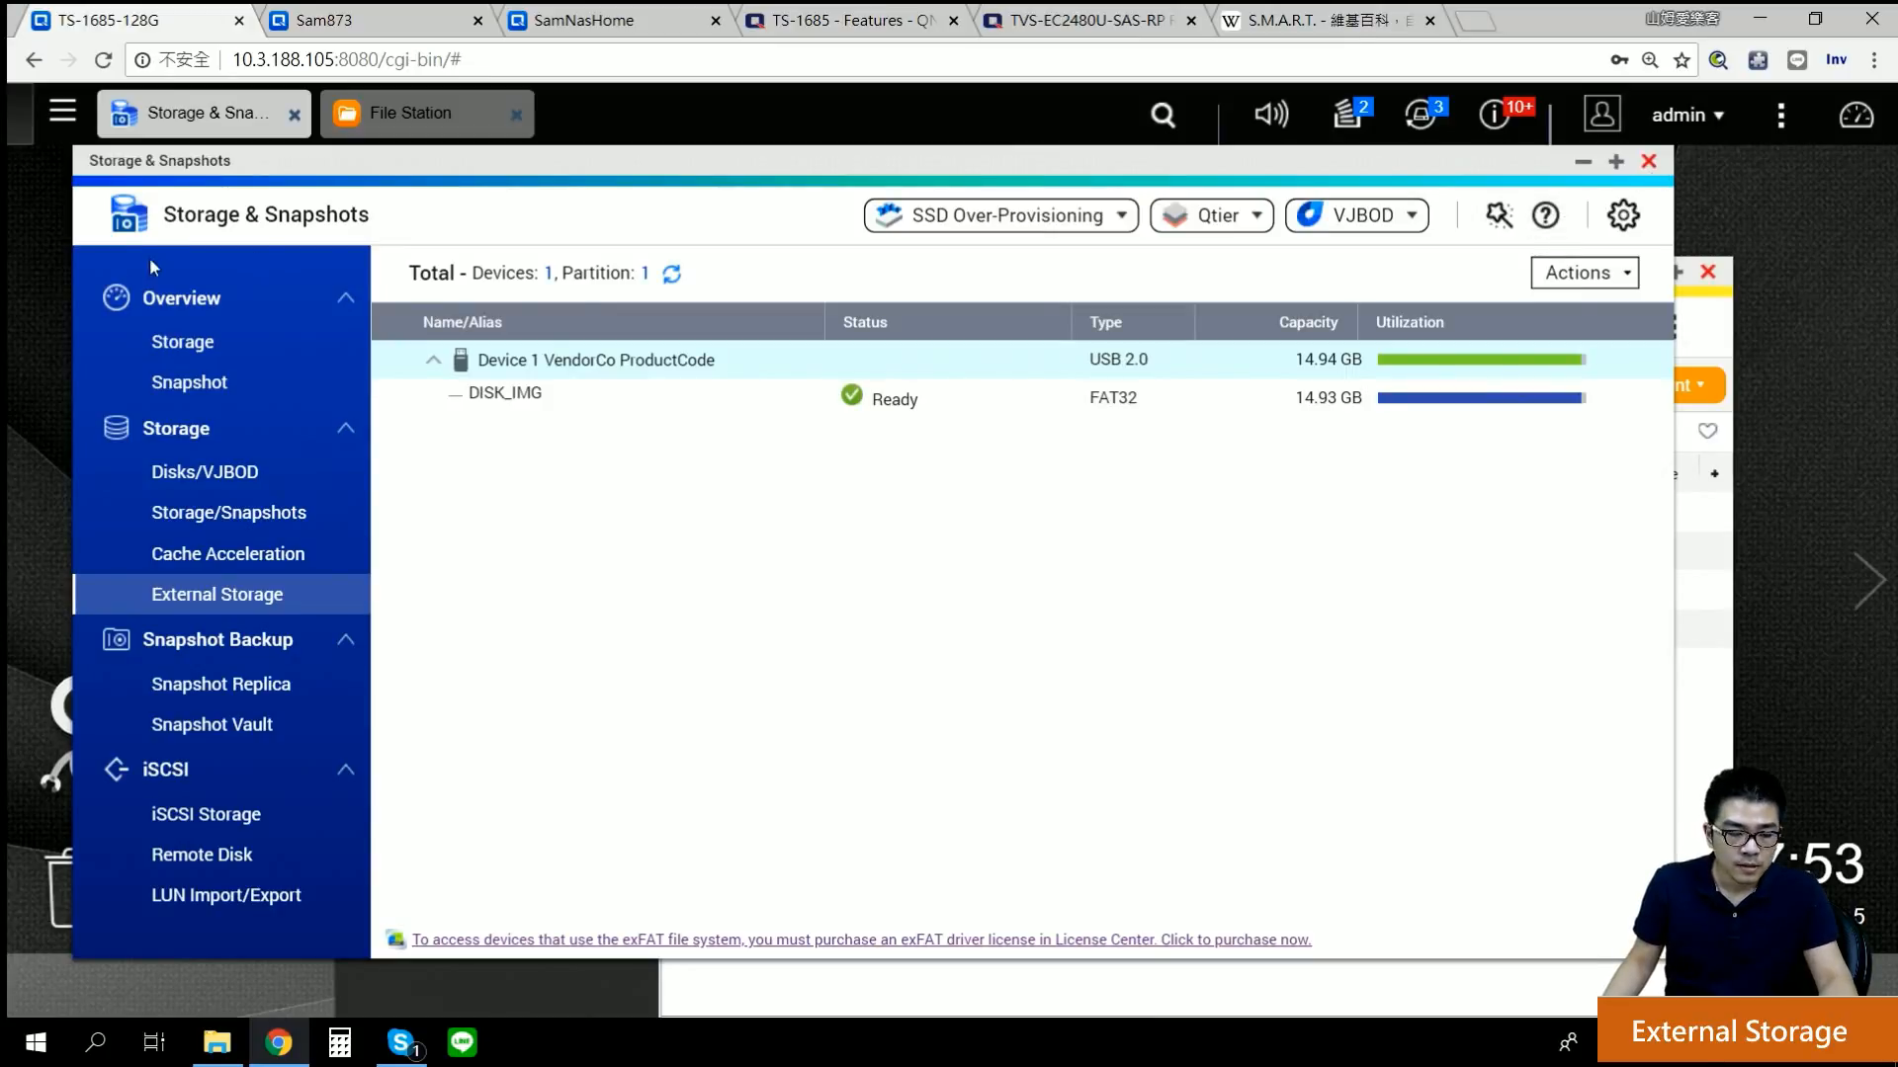
Step: Browse the Overview, Disks/Enclosures, Storage/Snapshots, Cache Acceleration and External Storage pages, checking the USB device's actions
click(193, 341)
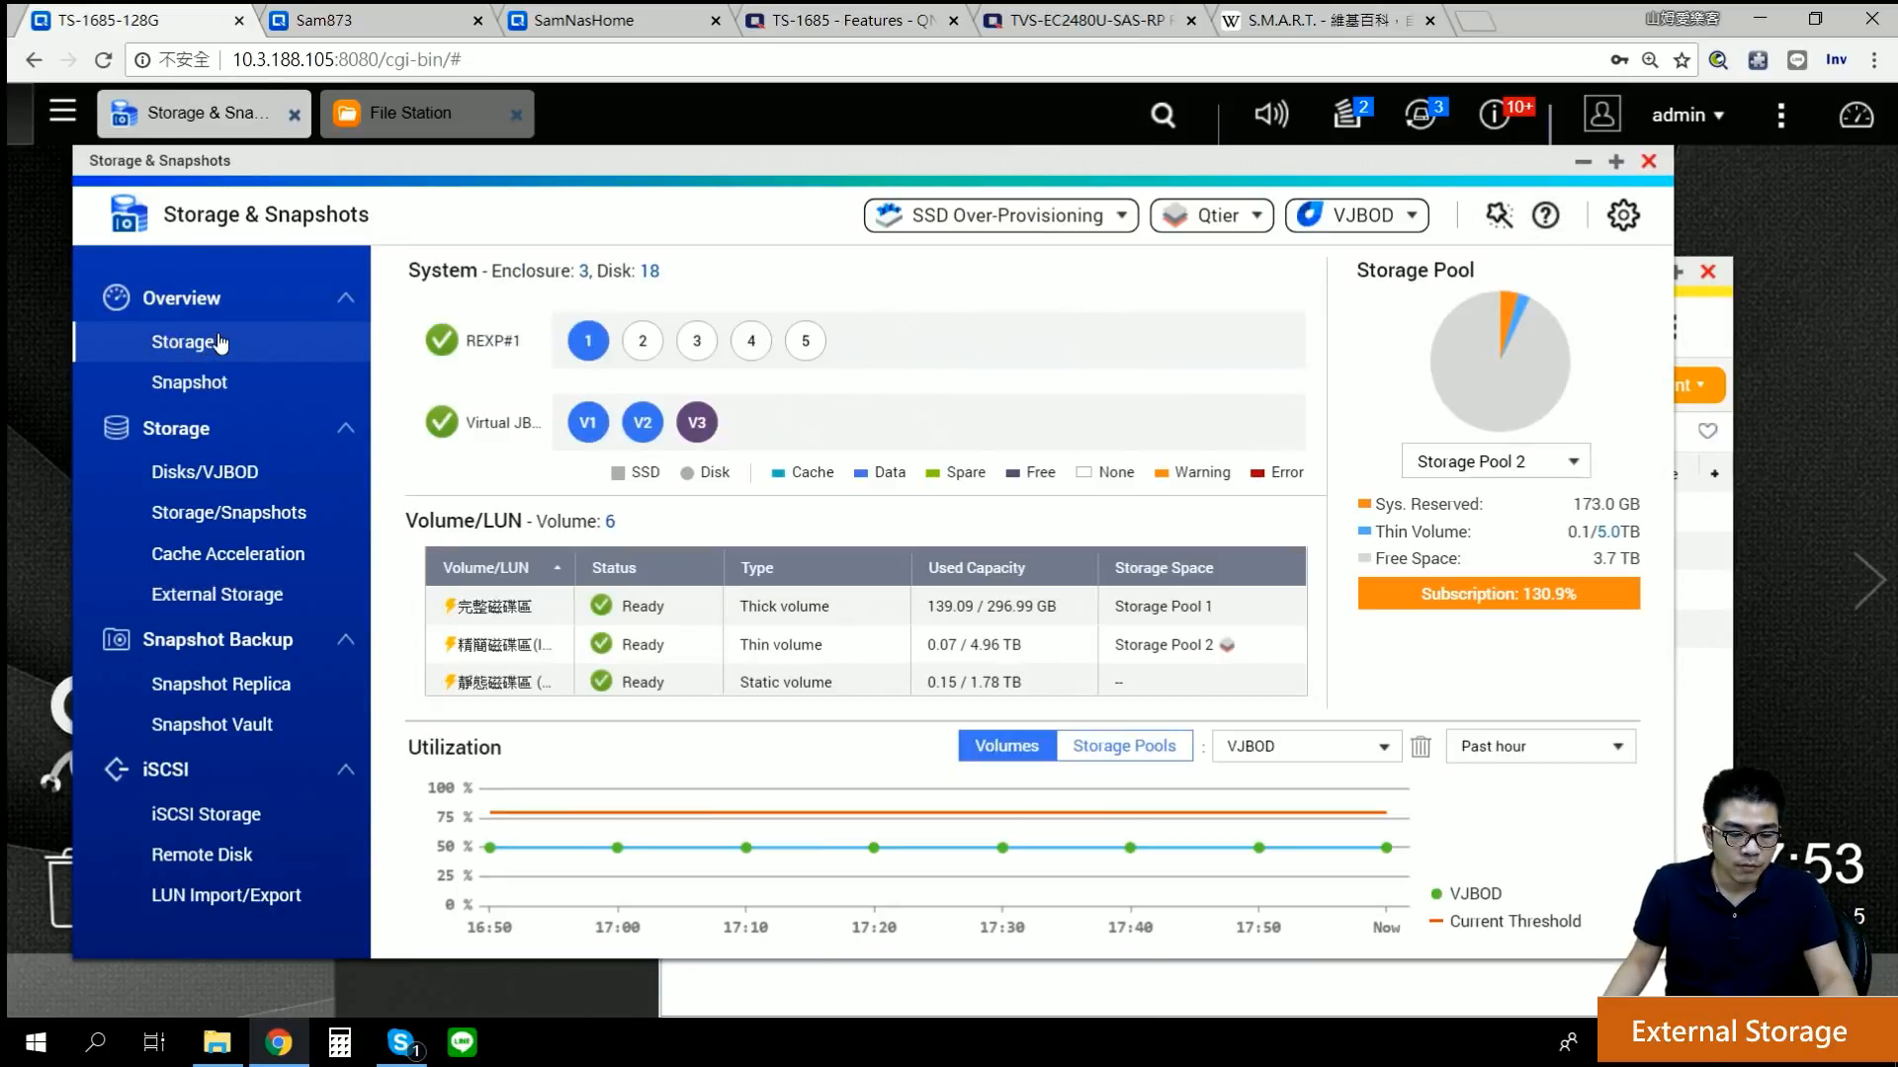
click(224, 466)
click(230, 519)
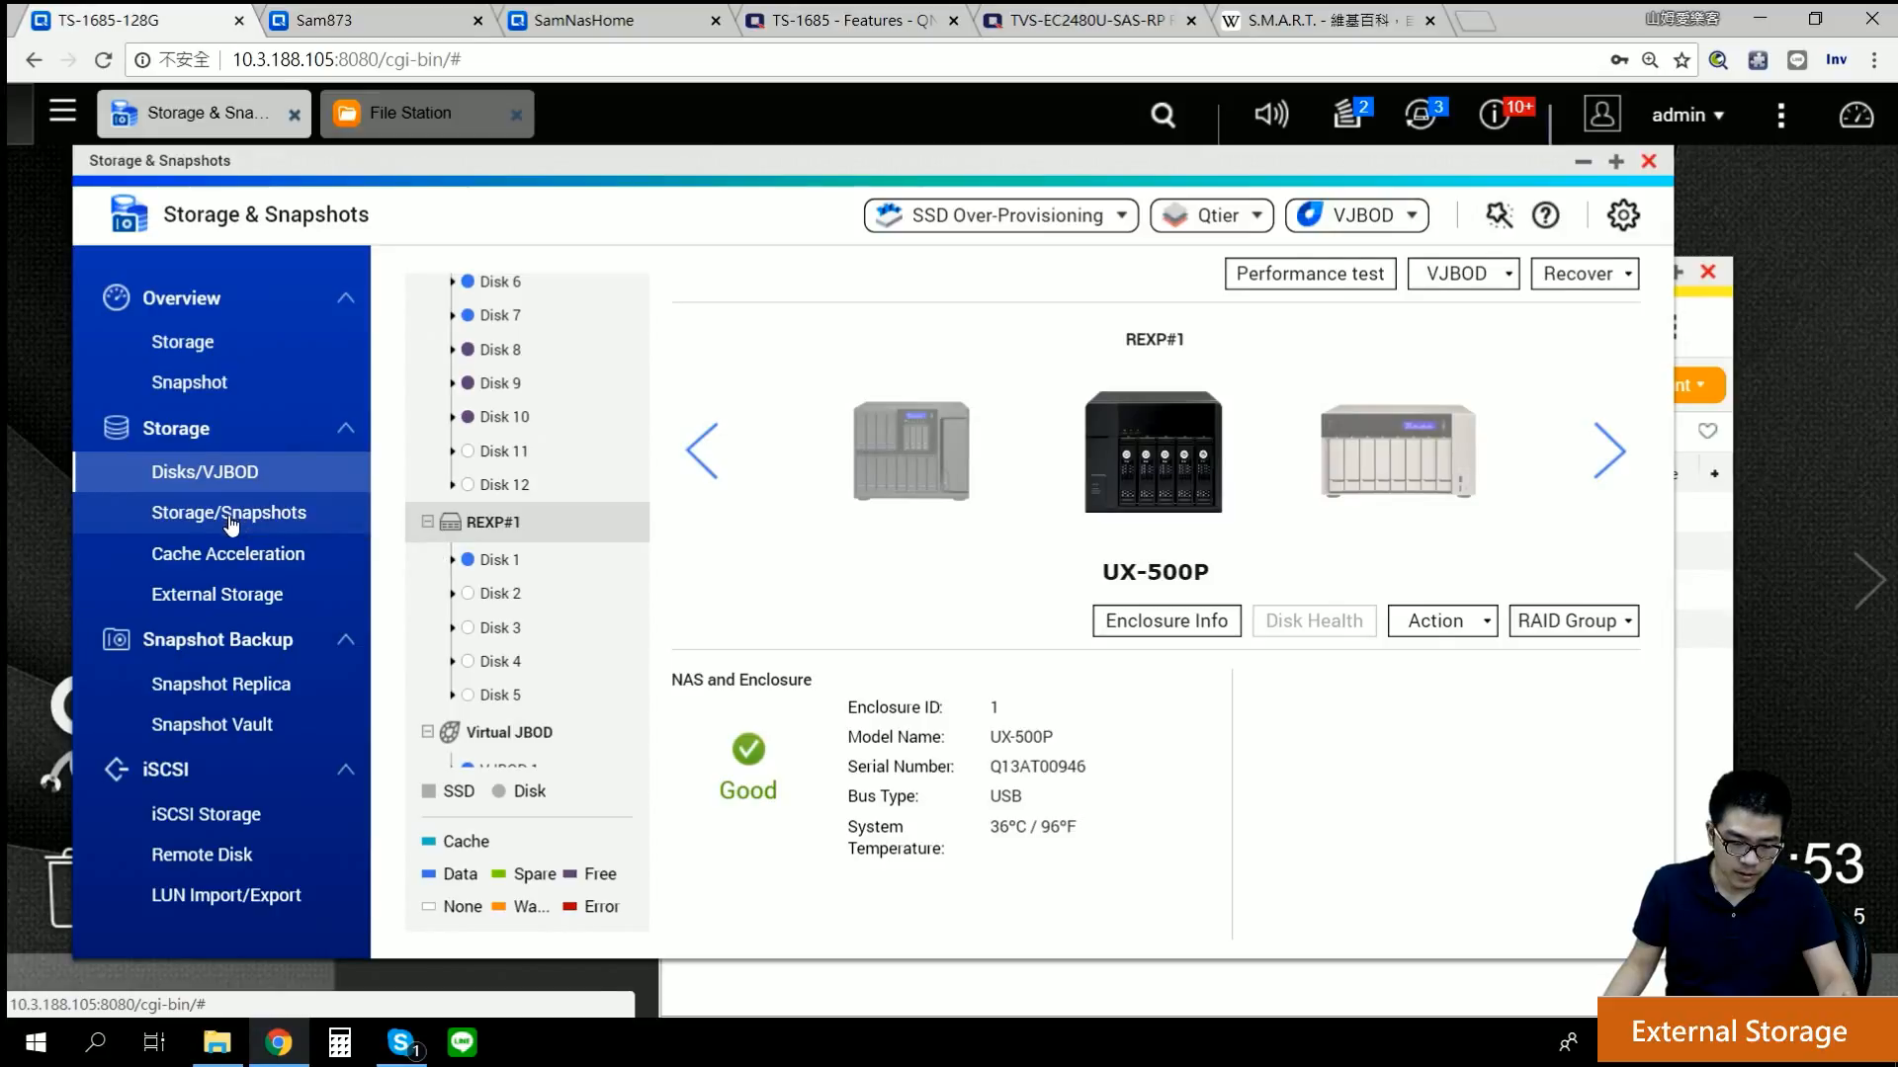
click(242, 569)
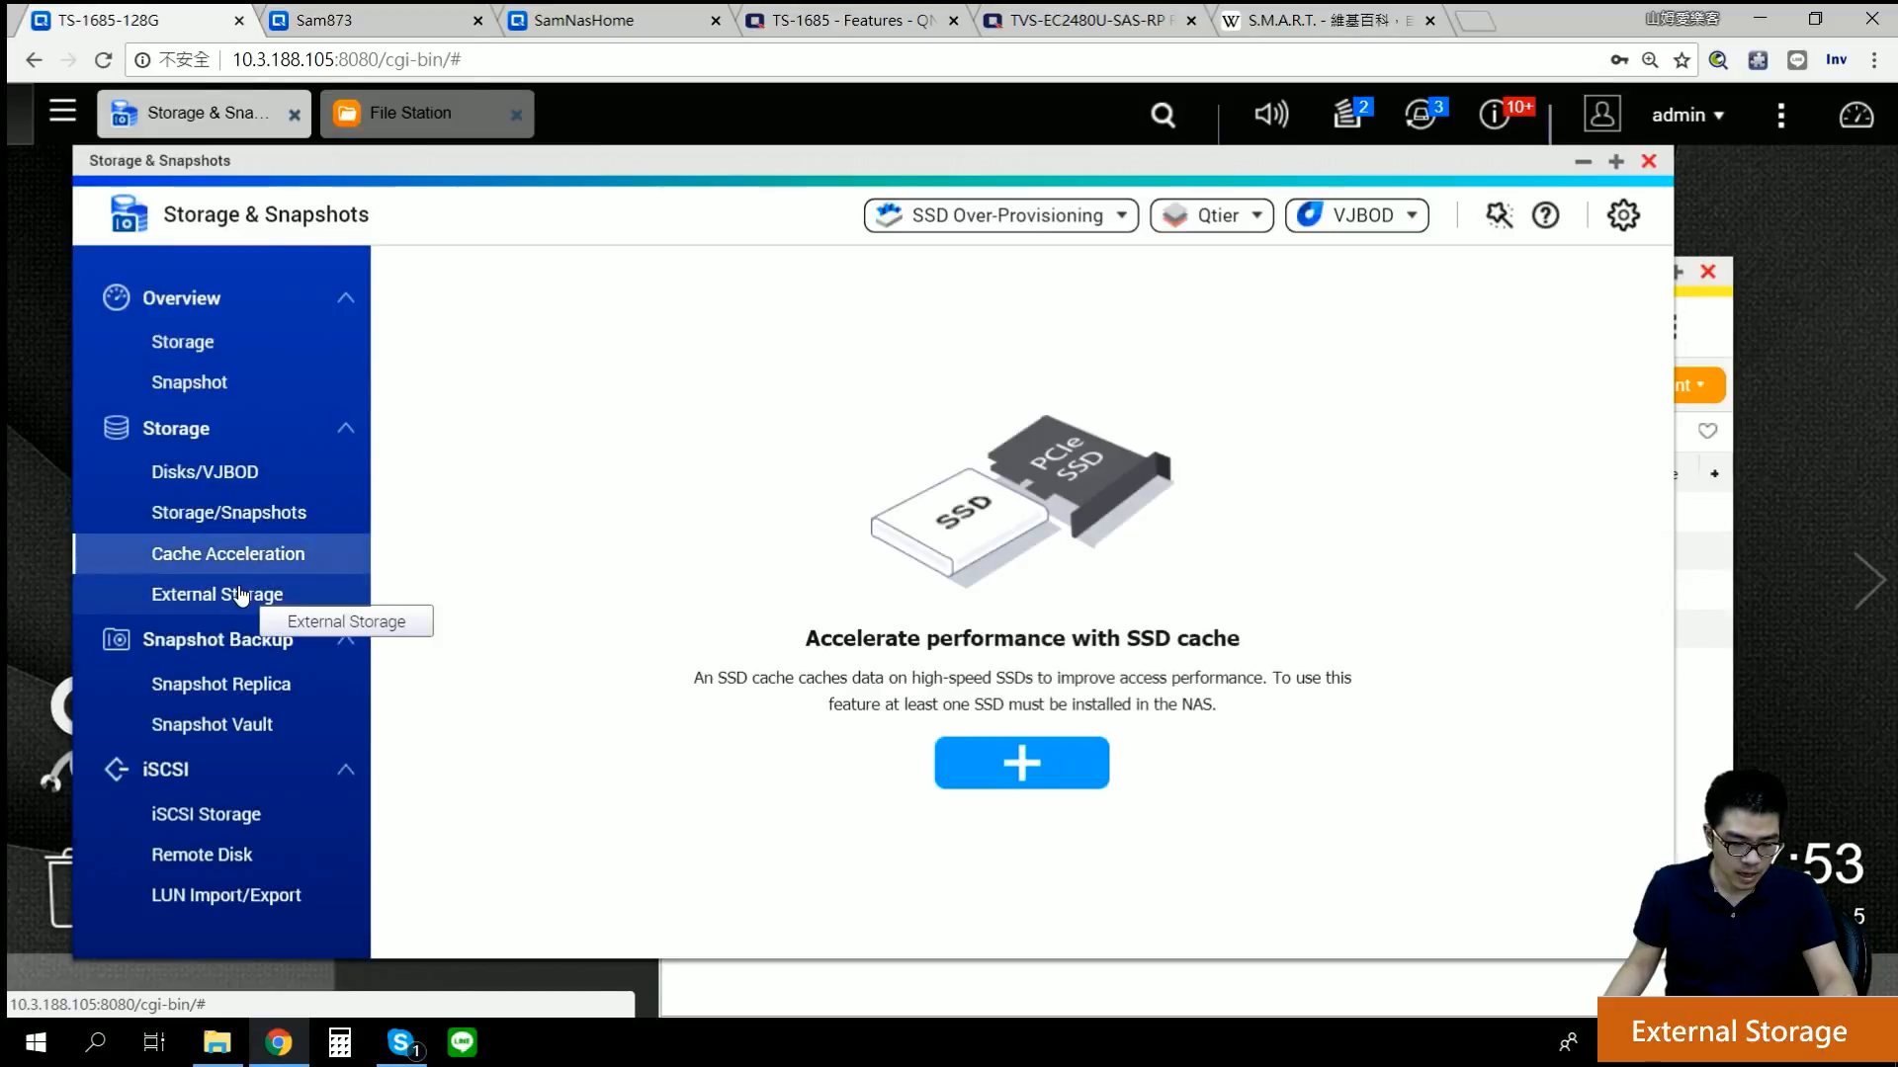
click(249, 594)
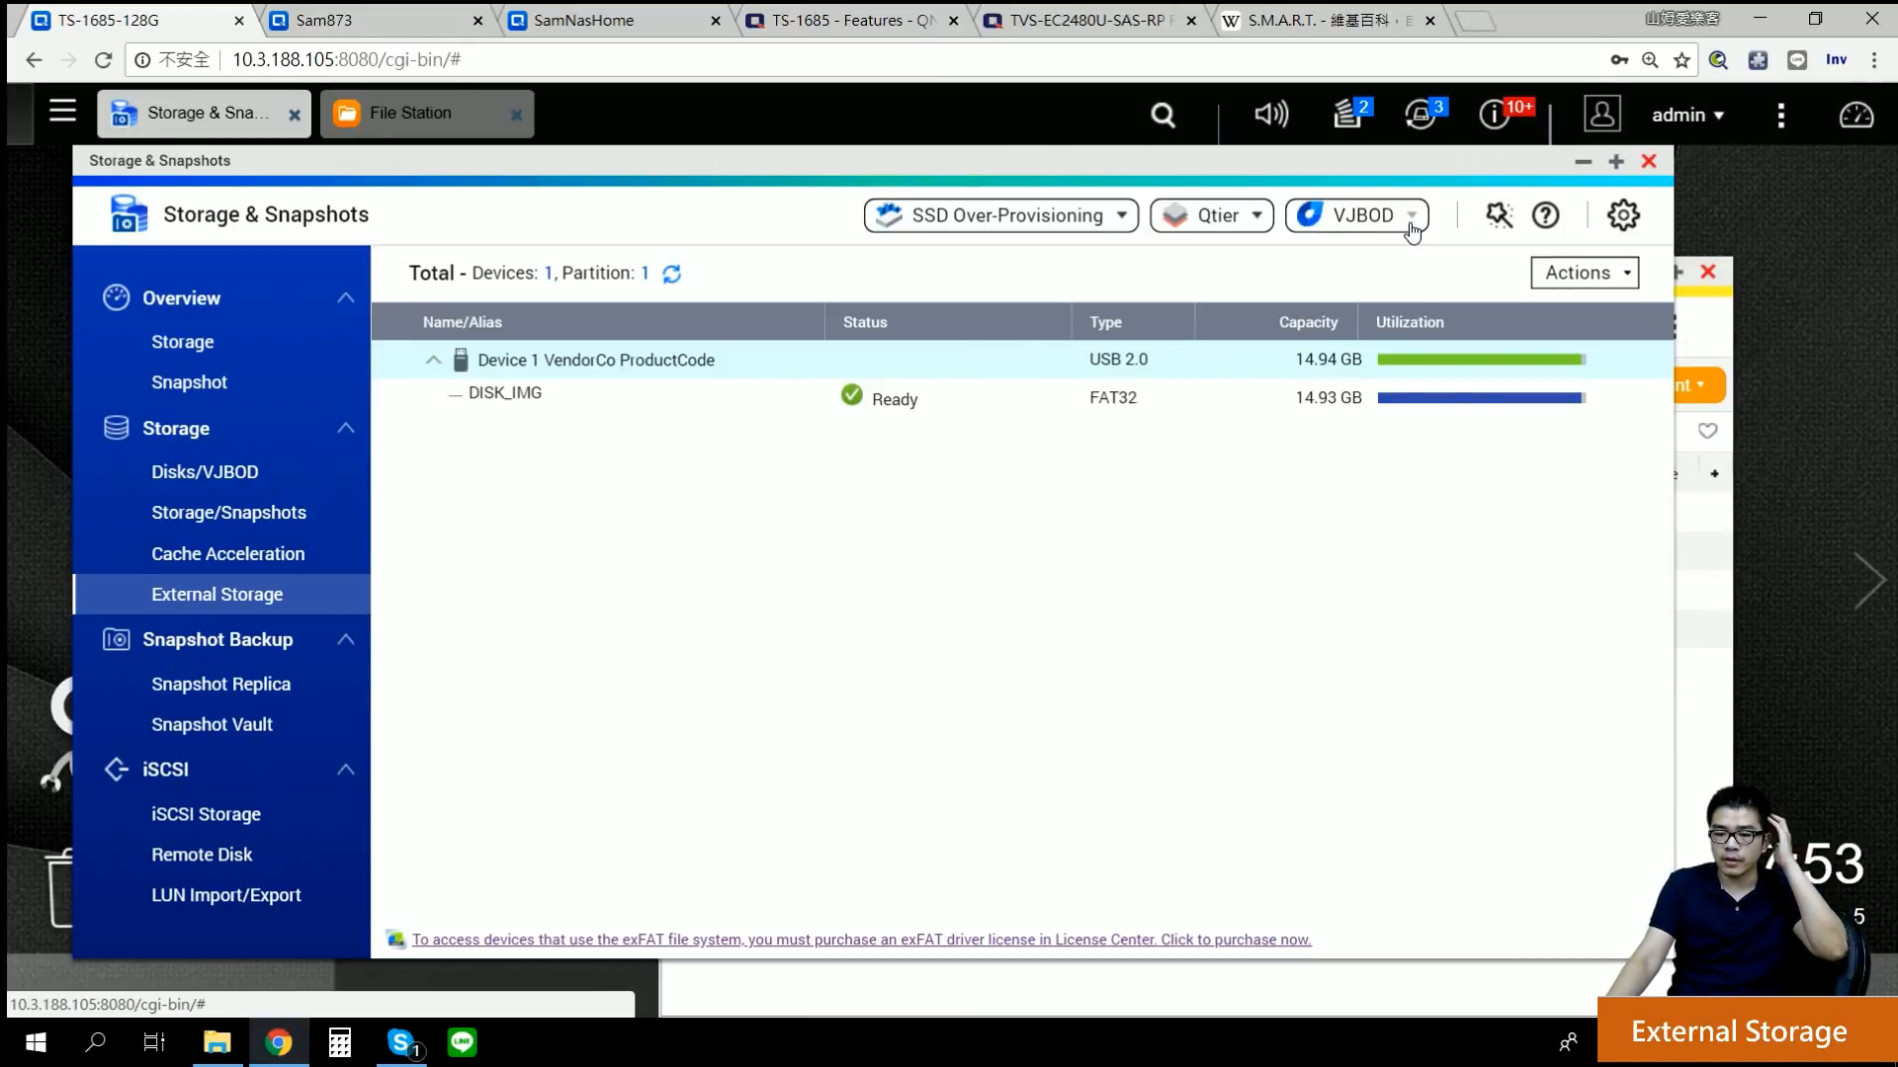
click(1576, 275)
click(847, 669)
Step: Return to Disks/Enclosures, then close the Storage & Snapshots and File Station windows
click(204, 473)
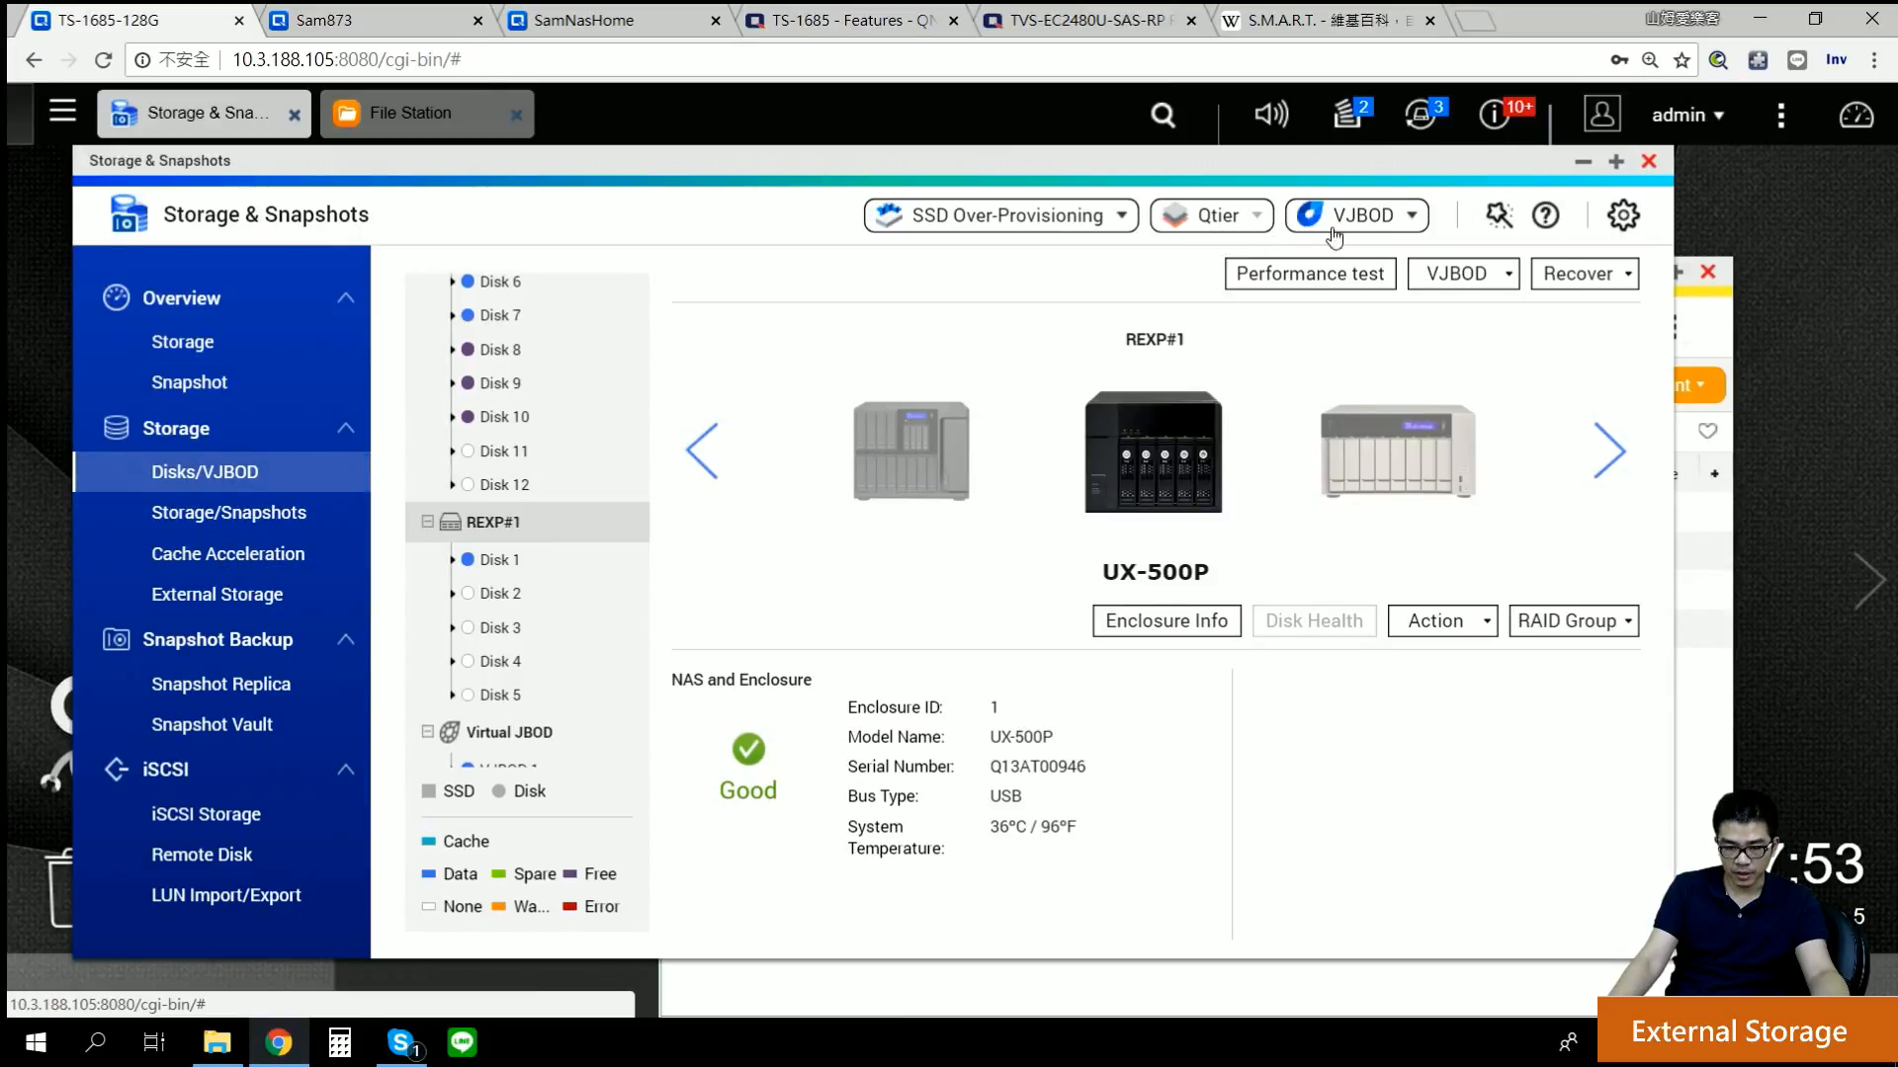
click(1648, 161)
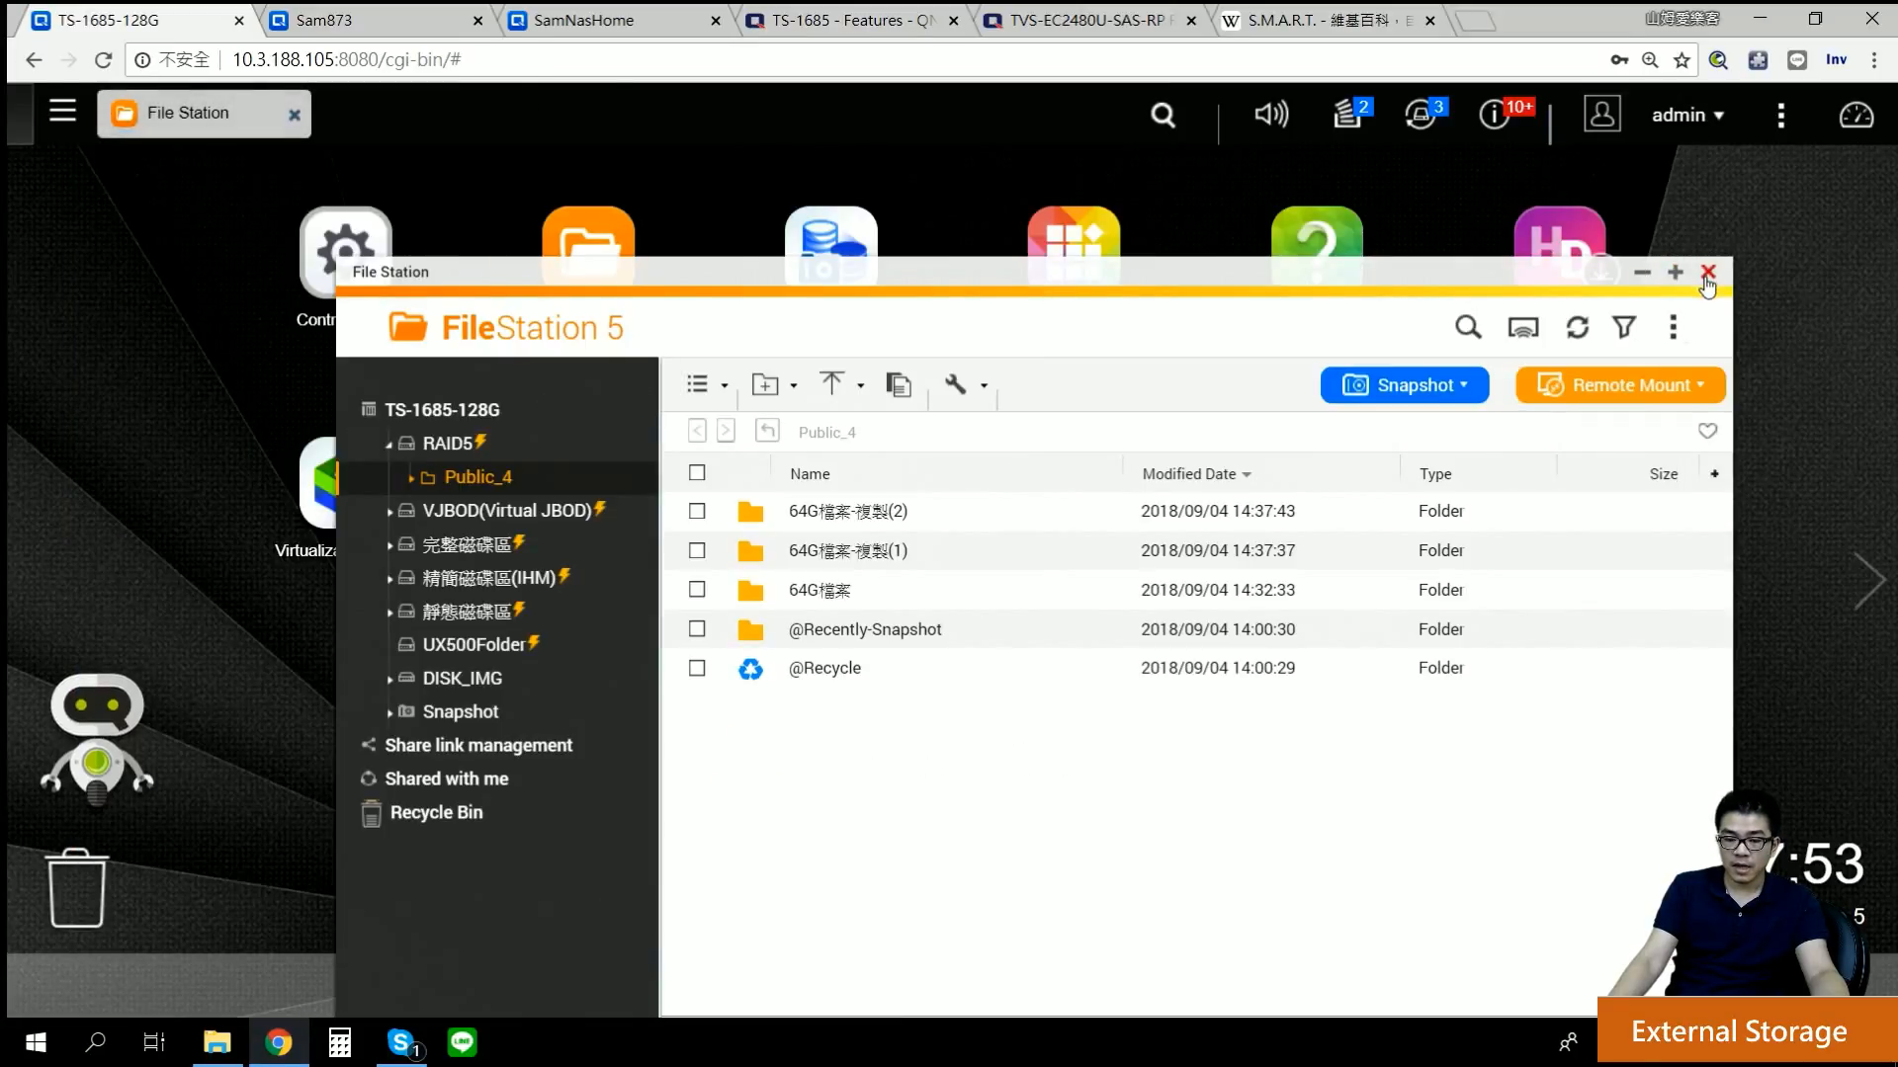
click(1707, 272)
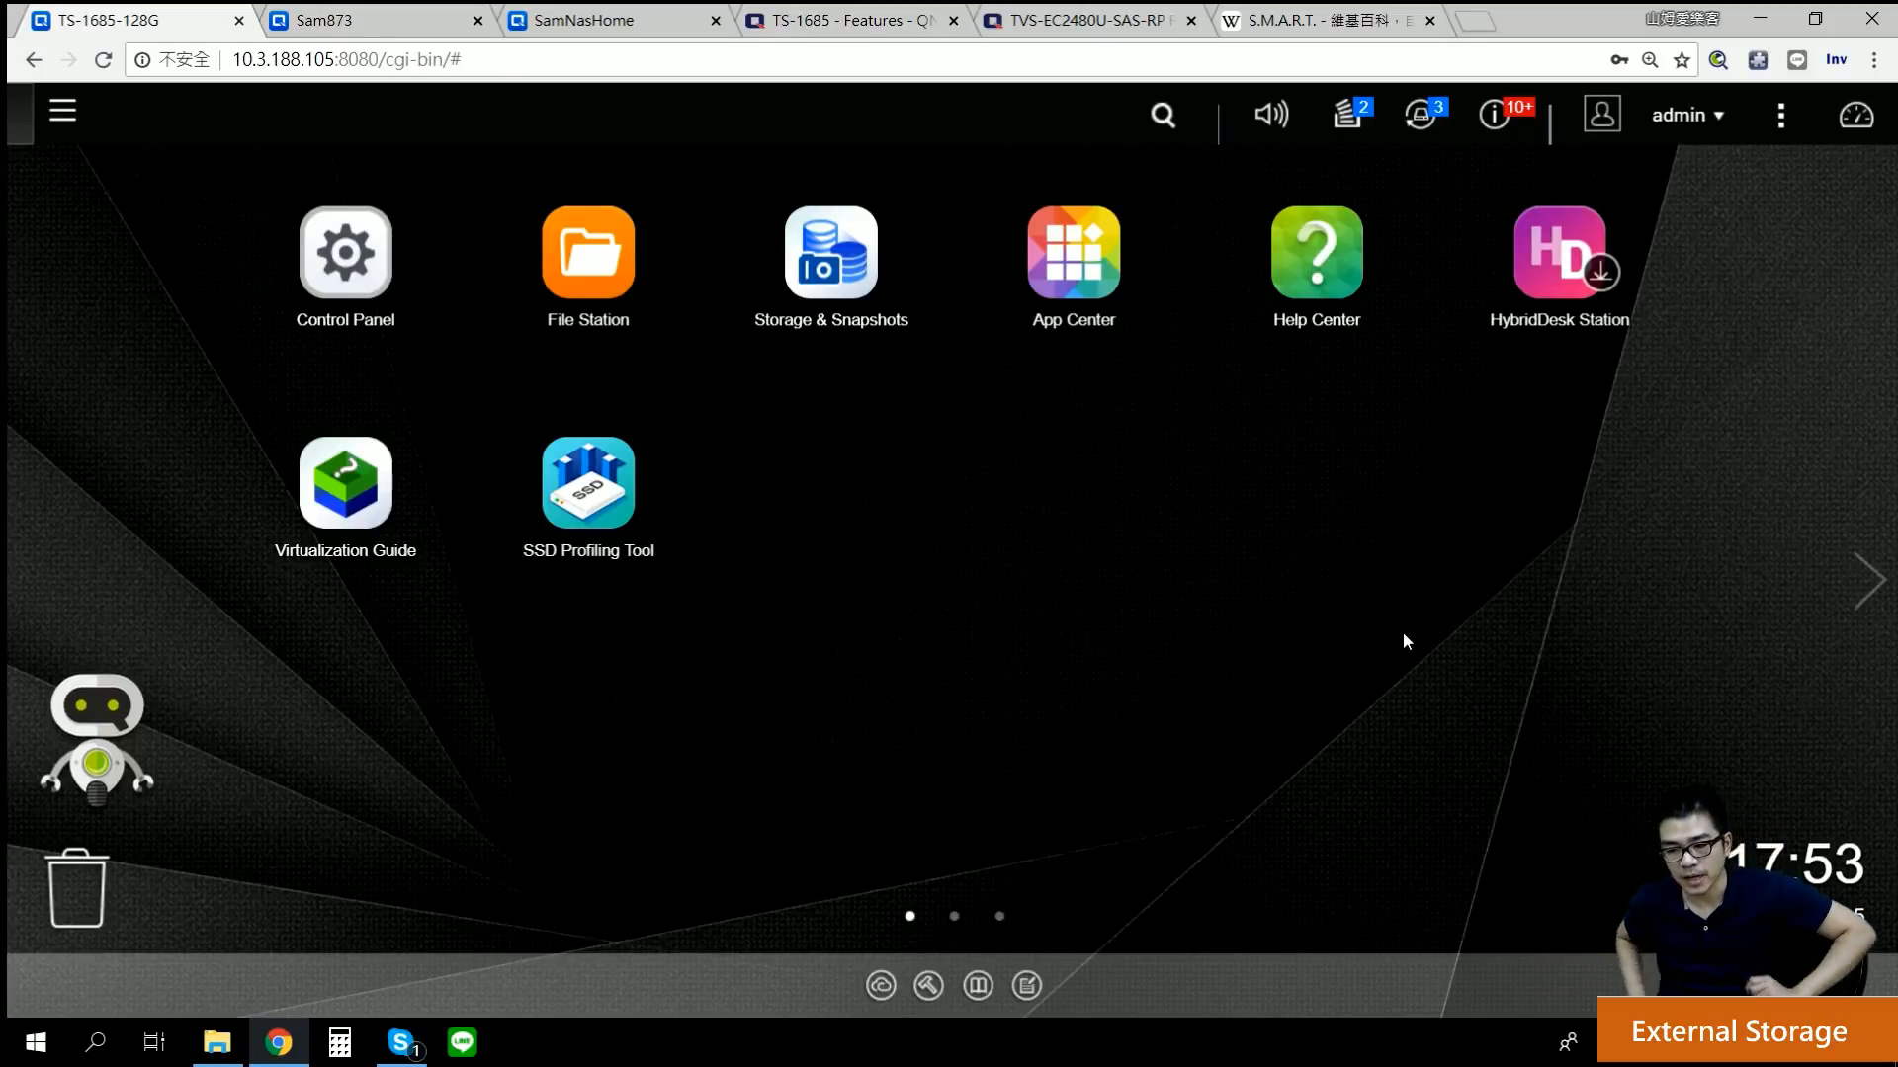